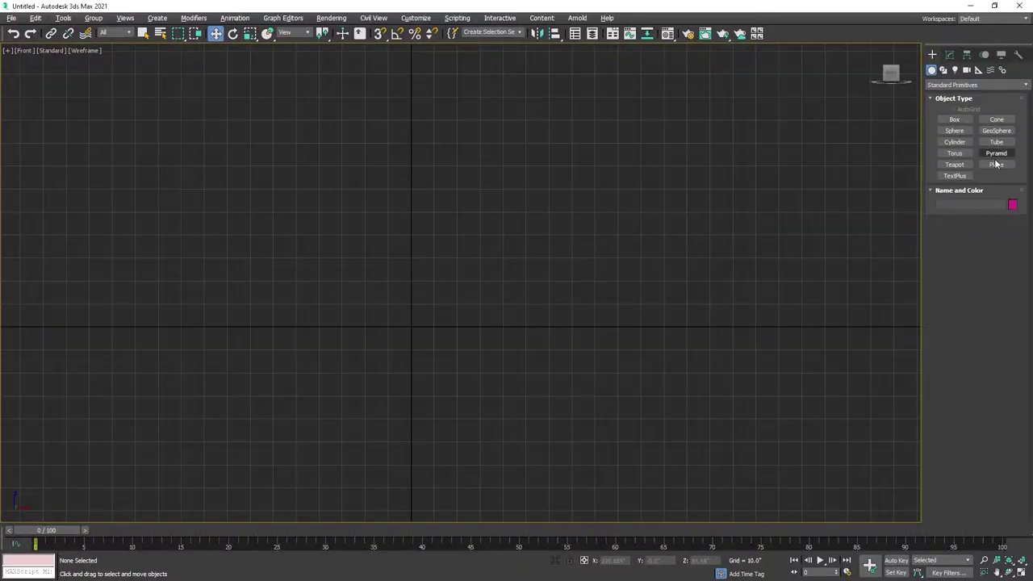
# Step: Draw a plane in the Front view with 1 length segment and 1 width segment
pyautogui.click(996, 164)
pyautogui.moveTo(378, 171); pyautogui.dragTo(616, 411)
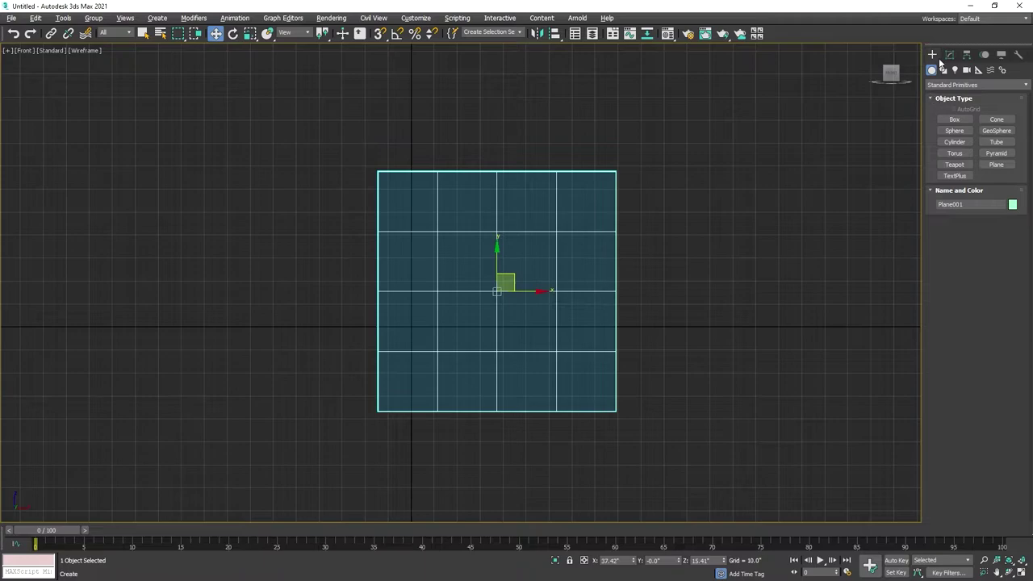
pyautogui.click(949, 55)
pyautogui.rightClick(545, 257)
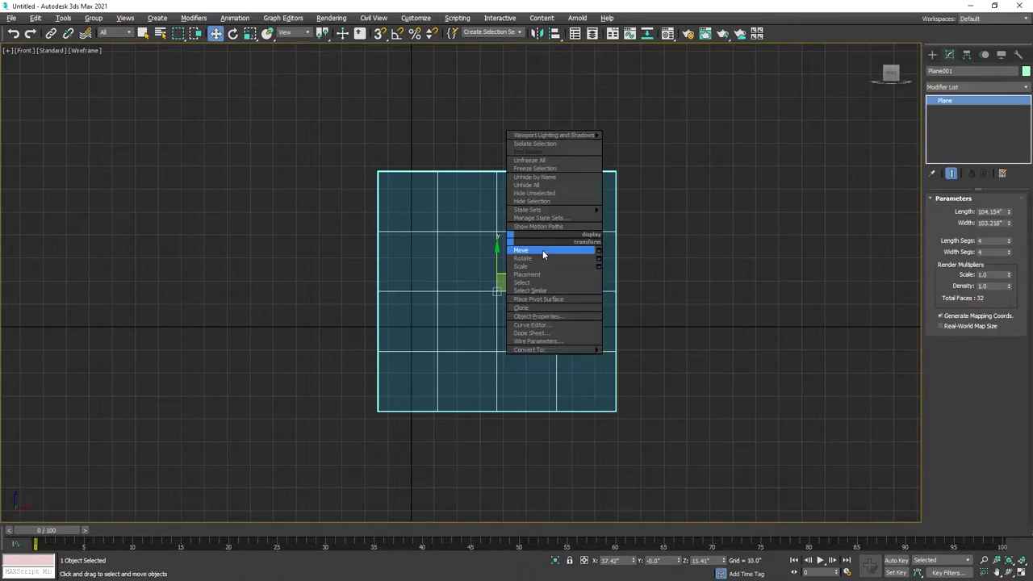
pyautogui.rightClick(1009, 241)
pyautogui.rightClick(1009, 252)
# Step: Adjust the view and bring up the Material Editor for the plane
pyautogui.moveTo(640, 274); pyautogui.dragTo(527, 289, button='middle')
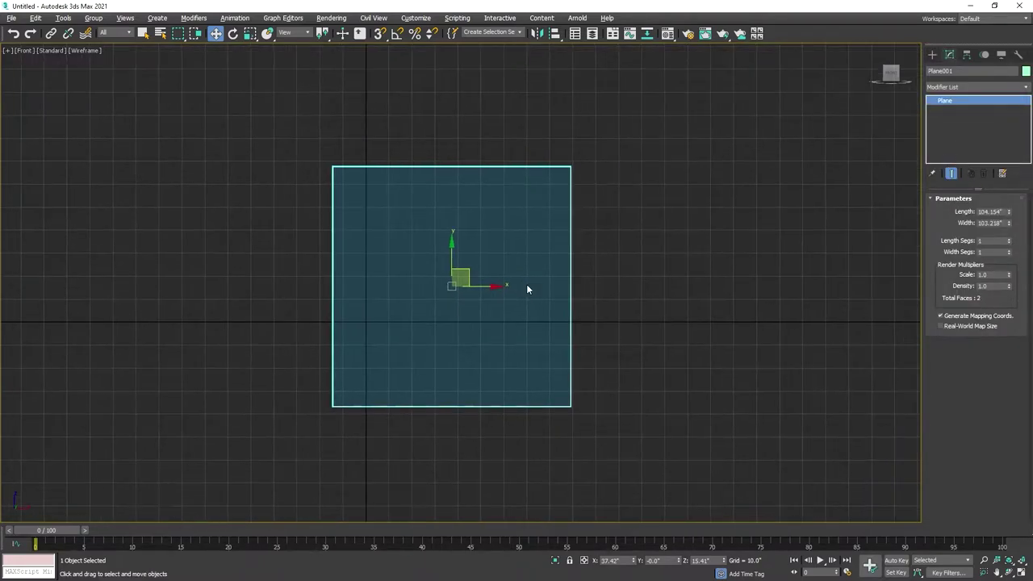
pyautogui.moveTo(626, 201); pyautogui.dragTo(578, 222, button='middle')
pyautogui.press('m')
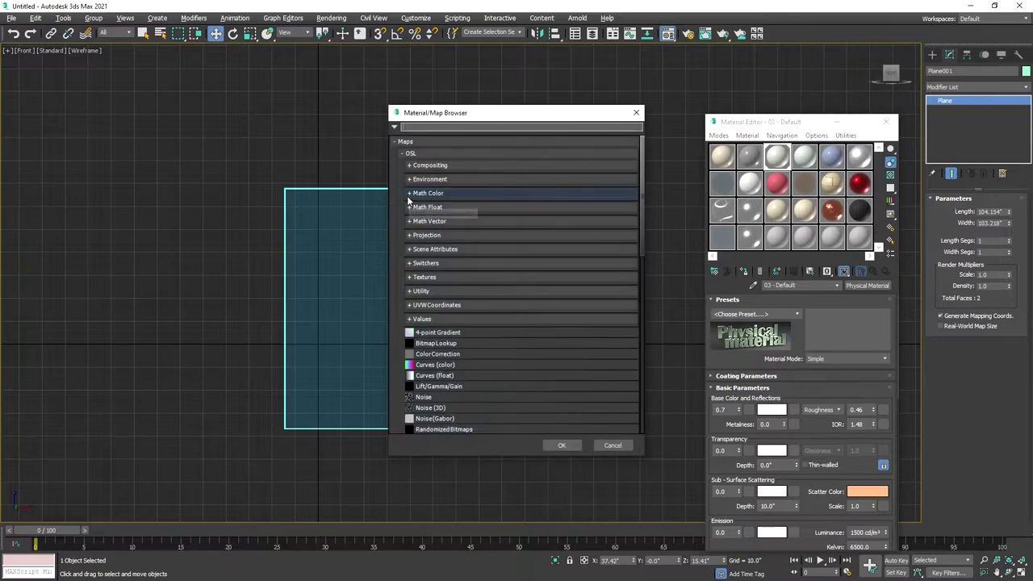
# Step: Map the vase photo onto Plane001 with a Bitmap Lookup and display it shaded in Front view
pyautogui.doubleClick(441, 344)
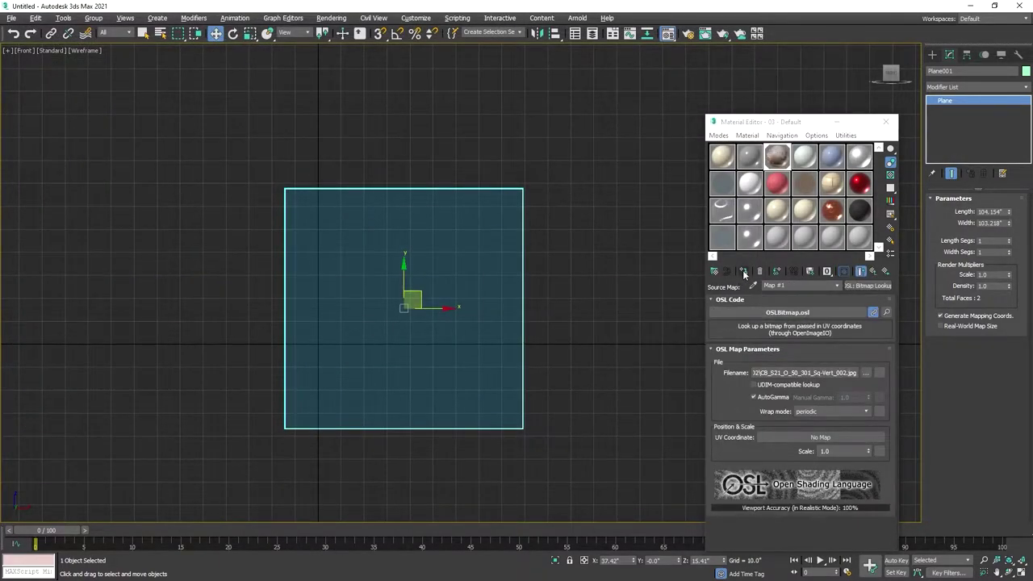
pyautogui.click(885, 122)
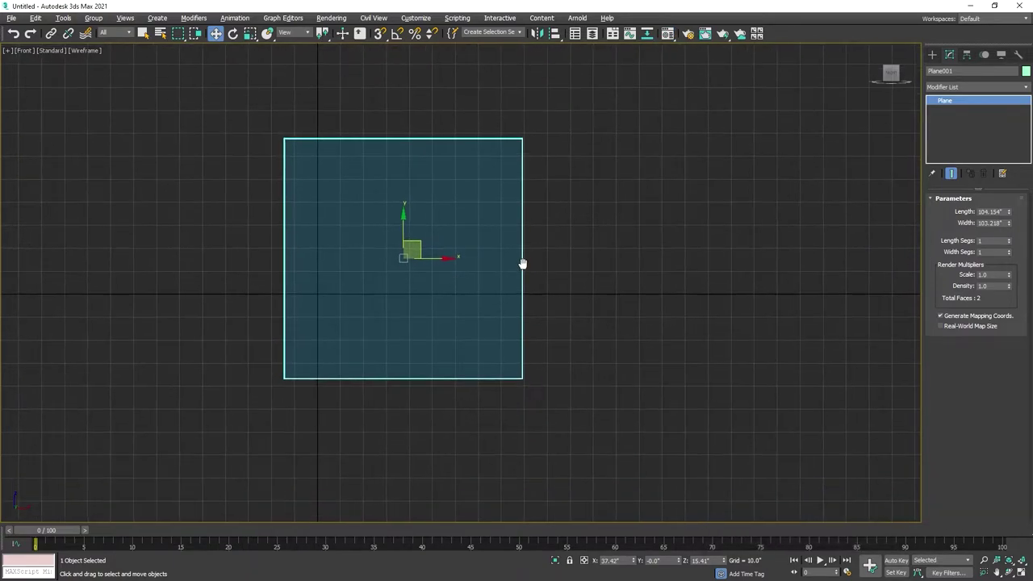
pyautogui.press('F3')
pyautogui.moveTo(524, 265); pyautogui.dragTo(535, 272, button='middle')
pyautogui.scroll(5, 452, 258)
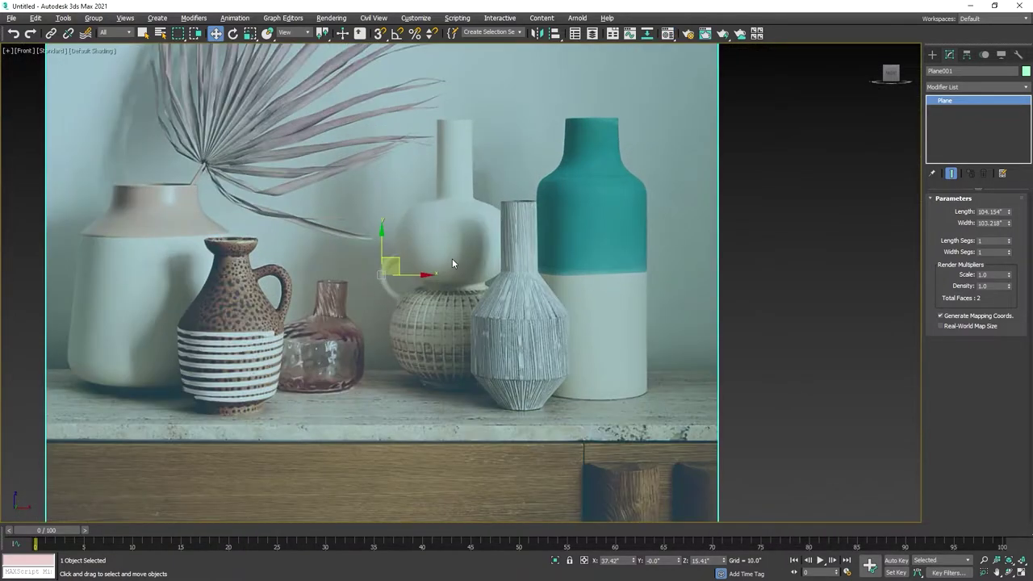
pyautogui.click(786, 268)
pyautogui.scroll(-2, 791, 267)
pyautogui.click(663, 231)
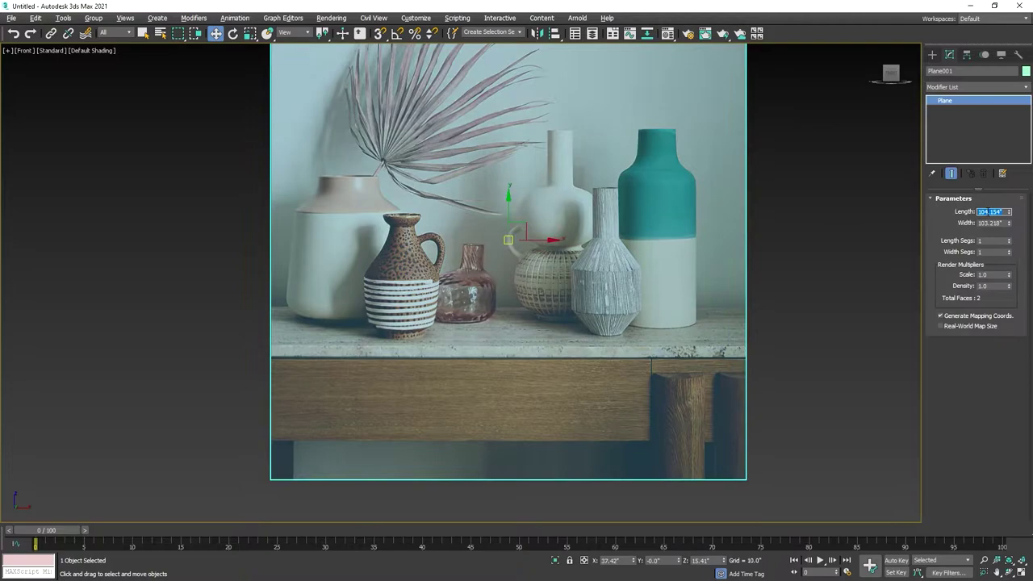
pyautogui.scroll(-2, 664, 231)
pyautogui.scroll(-2, 664, 230)
pyautogui.scroll(-1, 727, 242)
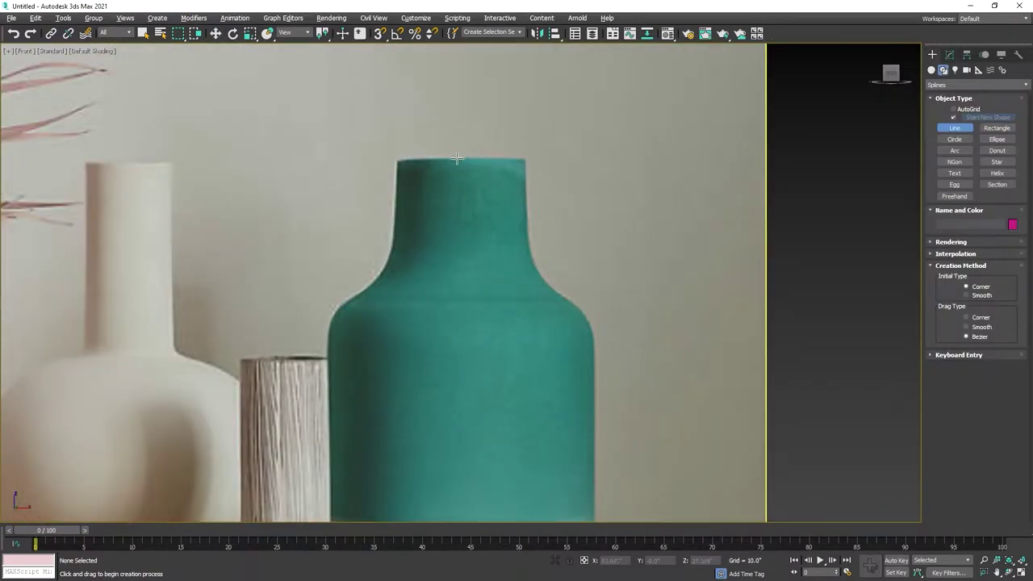
# Step: Place line points from the teal bottle's top centre through the neck and shoulder to the base corner
pyautogui.click(460, 159)
pyautogui.click(526, 159)
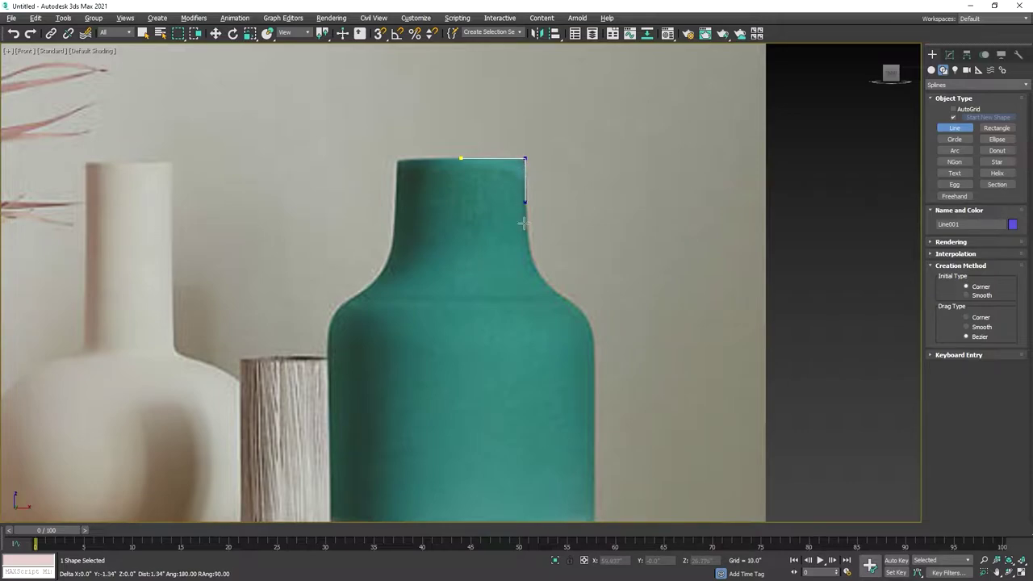
pyautogui.keyDown('shift'); pyautogui.click(558, 297); pyautogui.keyUp('shift')
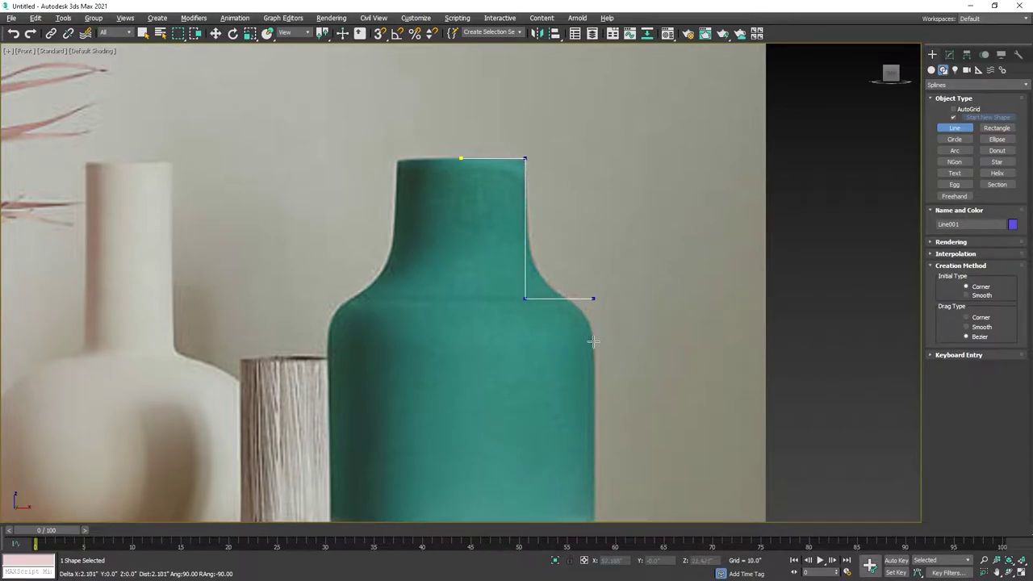
pyautogui.keyDown('shift'); pyautogui.click(593, 342); pyautogui.keyUp('shift')
pyautogui.scroll(-3, 594, 341)
pyautogui.moveTo(591, 516); pyautogui.dragTo(591, 302, button='middle')
pyautogui.scroll(5, 592, 376)
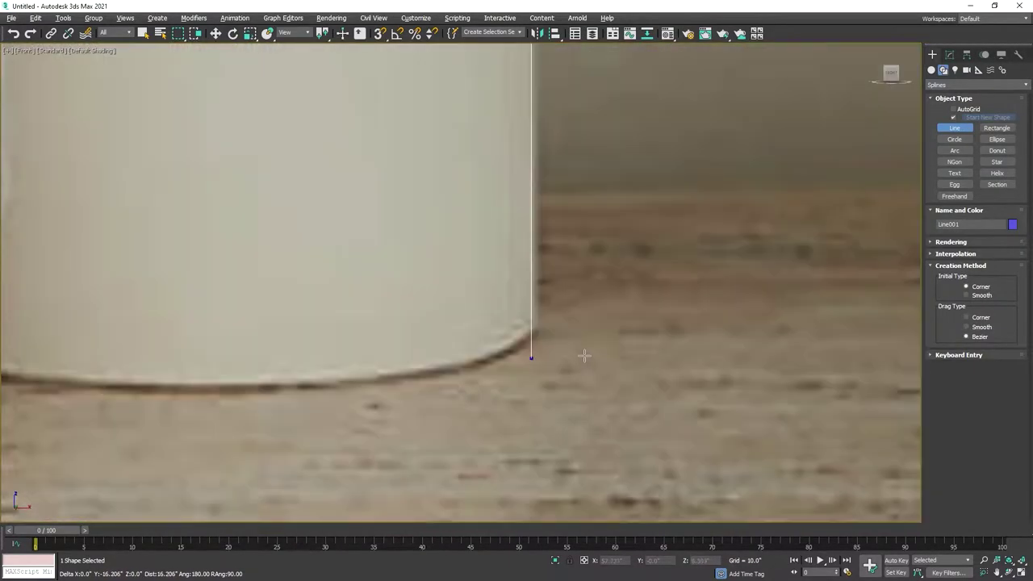
pyautogui.keyDown('shift'); pyautogui.click(580, 322); pyautogui.keyUp('shift')
pyautogui.scroll(-3, 191, 323)
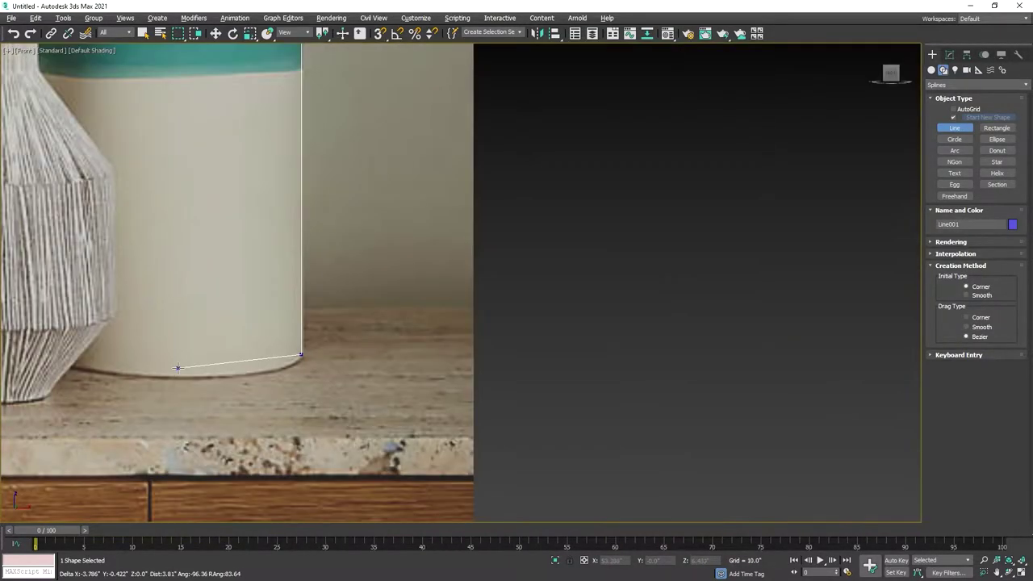
# Step: Finish the bottle outline and exit line drawing
pyautogui.rightClick(169, 363)
pyautogui.scroll(-3, 260, 282)
pyautogui.scroll(5, 384, 343)
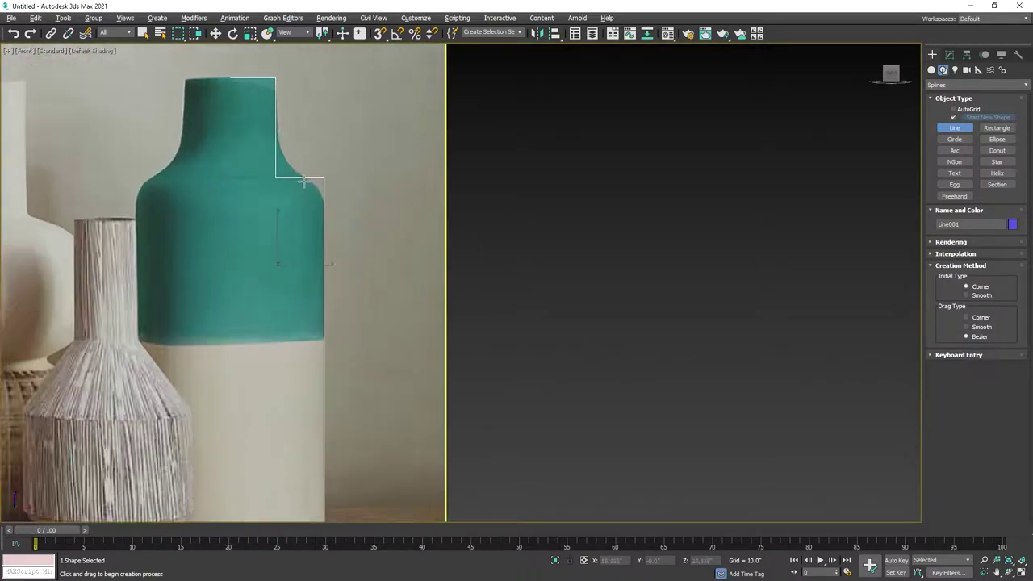
pyautogui.rightClick(293, 210)
pyautogui.rightClick(376, 235)
pyautogui.moveTo(421, 347)
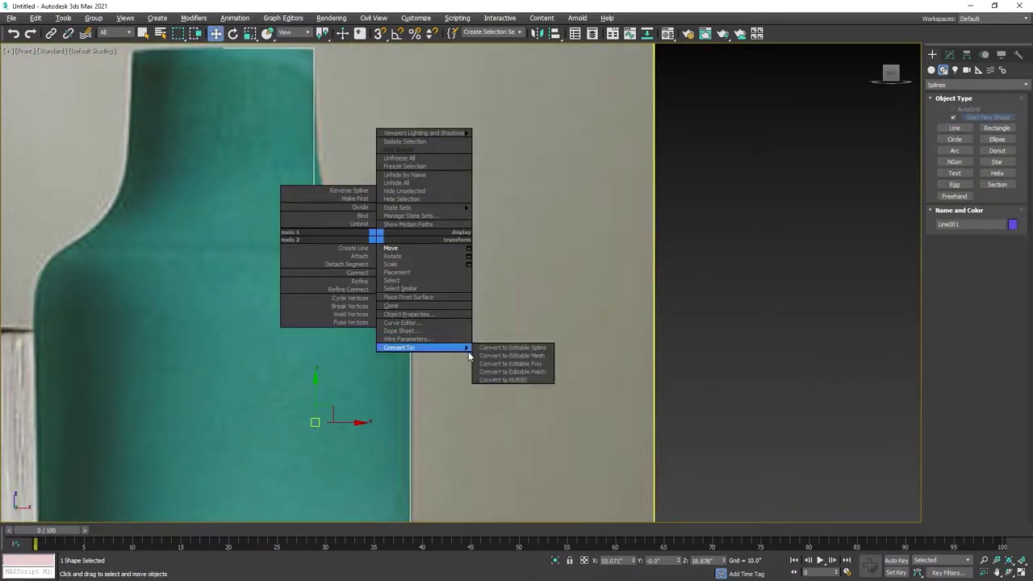
# Step: Convert the bottle line to an editable spline and fillet the outer shoulder vertex
pyautogui.click(507, 349)
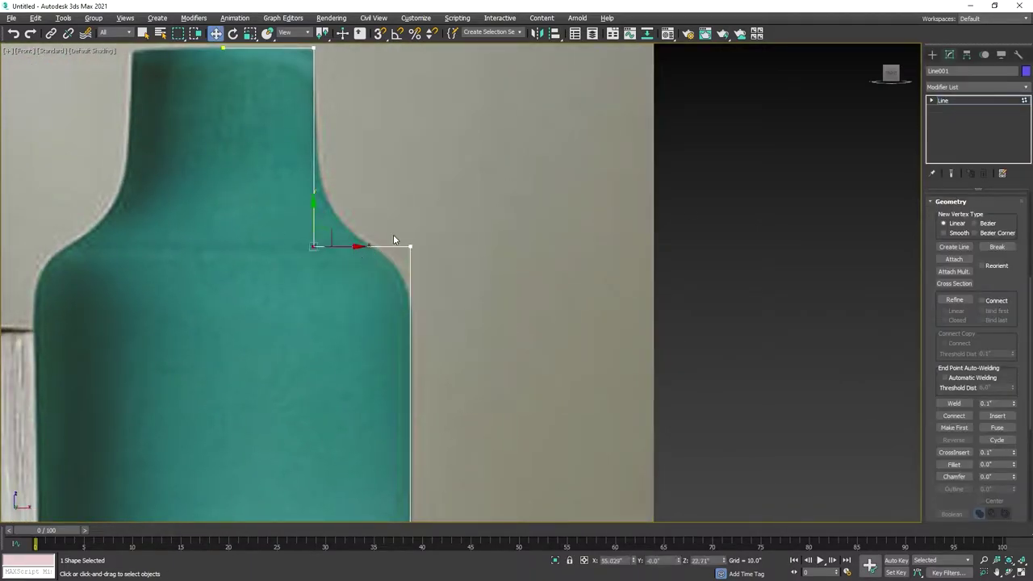
pyautogui.click(411, 244)
pyautogui.click(954, 464)
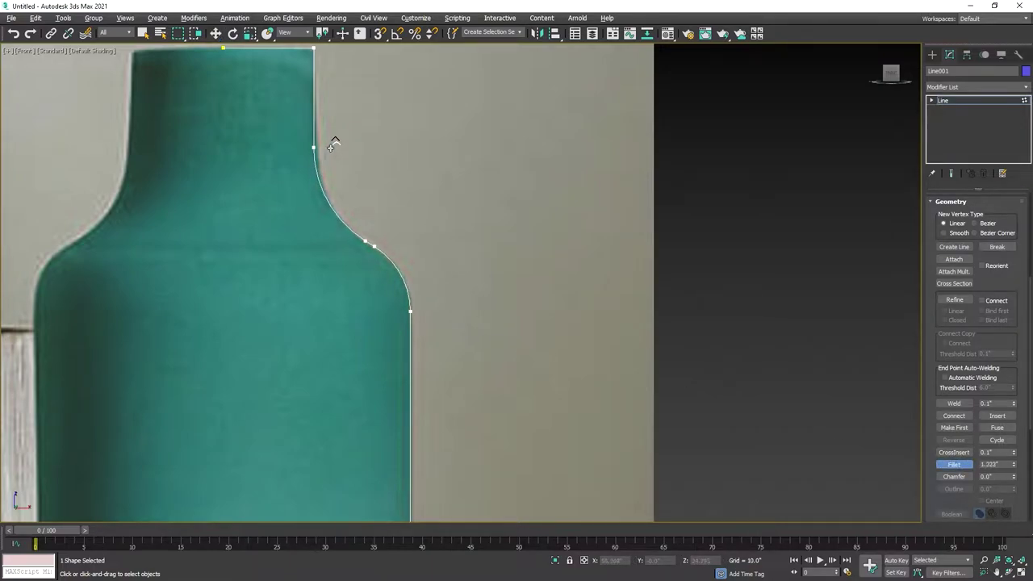
# Step: Fillet the neck's top-right and base corner vertices, then leave vertex editing
pyautogui.scroll(-2, 304, 124)
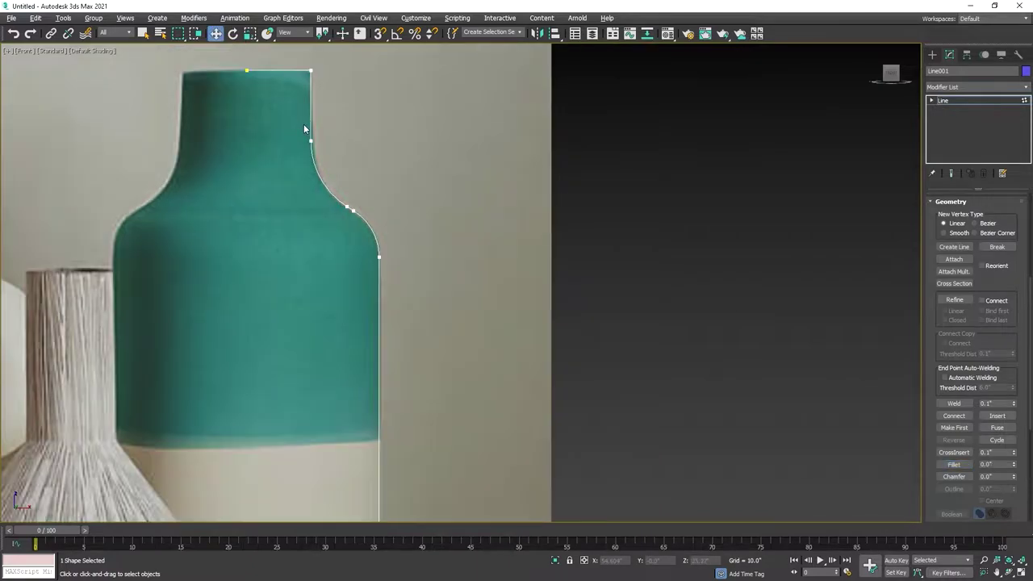
pyautogui.click(307, 69)
pyautogui.scroll(3, 330, 124)
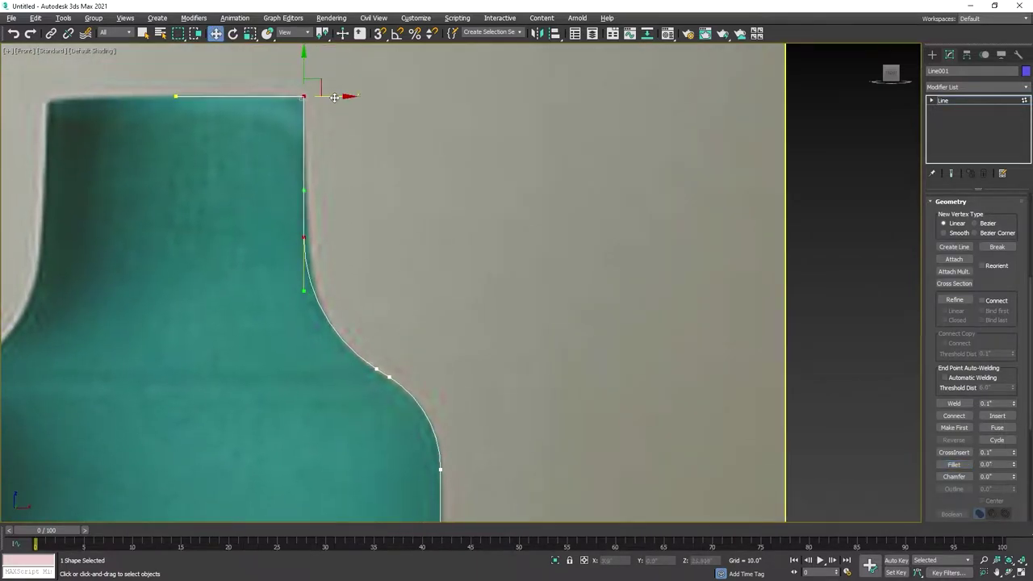
pyautogui.scroll(-3, 334, 97)
pyautogui.click(503, 482)
pyautogui.scroll(2, 477, 272)
pyautogui.scroll(2, 669, 375)
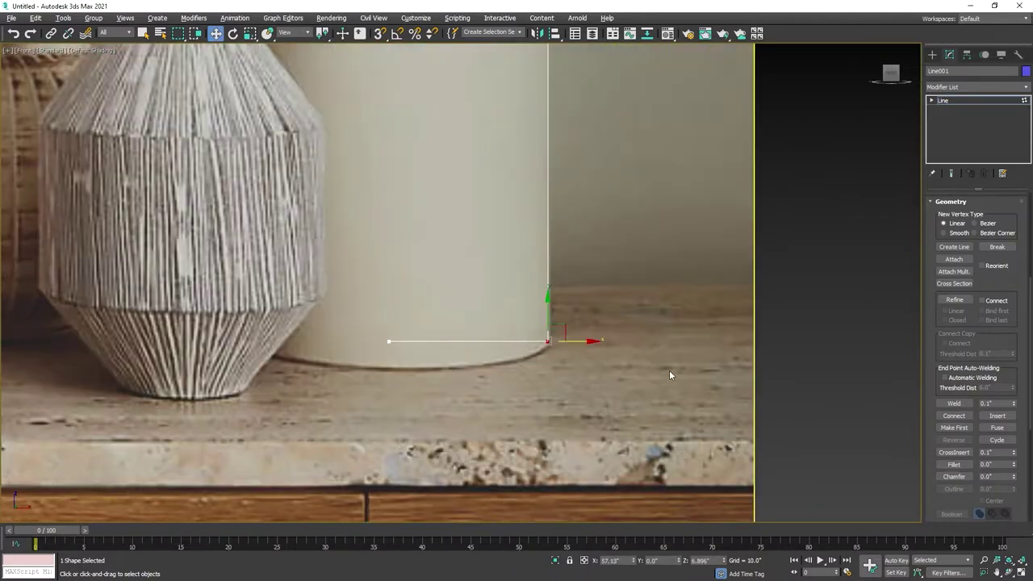
pyautogui.scroll(-2, 555, 379)
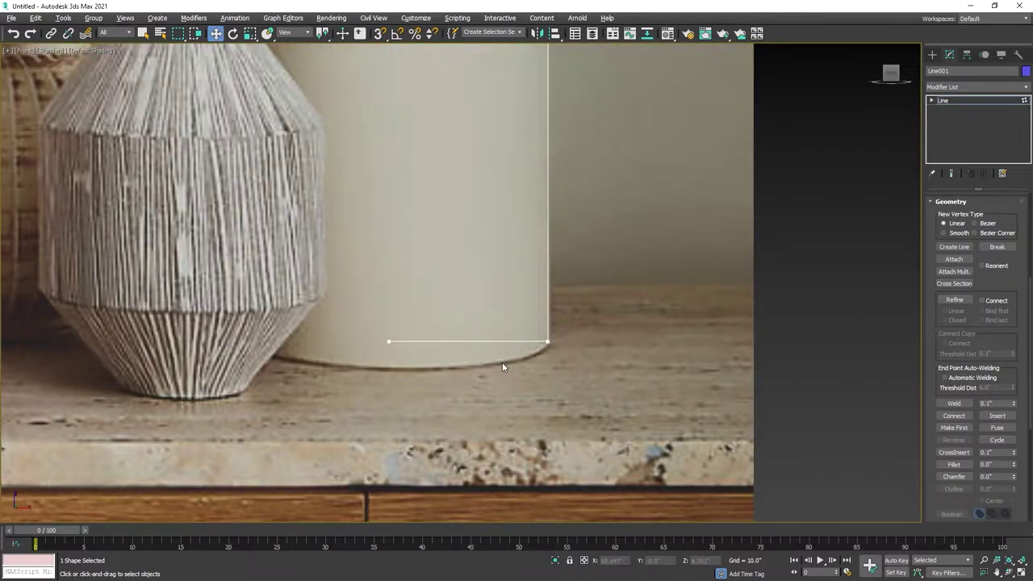
pyautogui.scroll(-3, 502, 362)
pyautogui.click(980, 99)
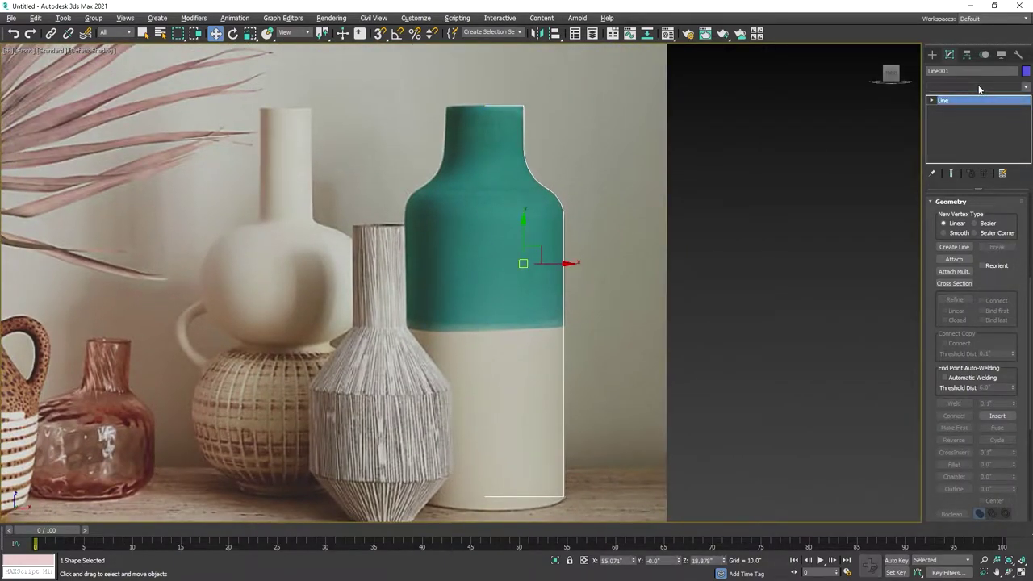
# Step: Apply a Lathe to the profile, centre its axis on the bottle, and flip normals
pyautogui.click(978, 86)
pyautogui.scroll(-2, 978, 85)
pyautogui.click(972, 153)
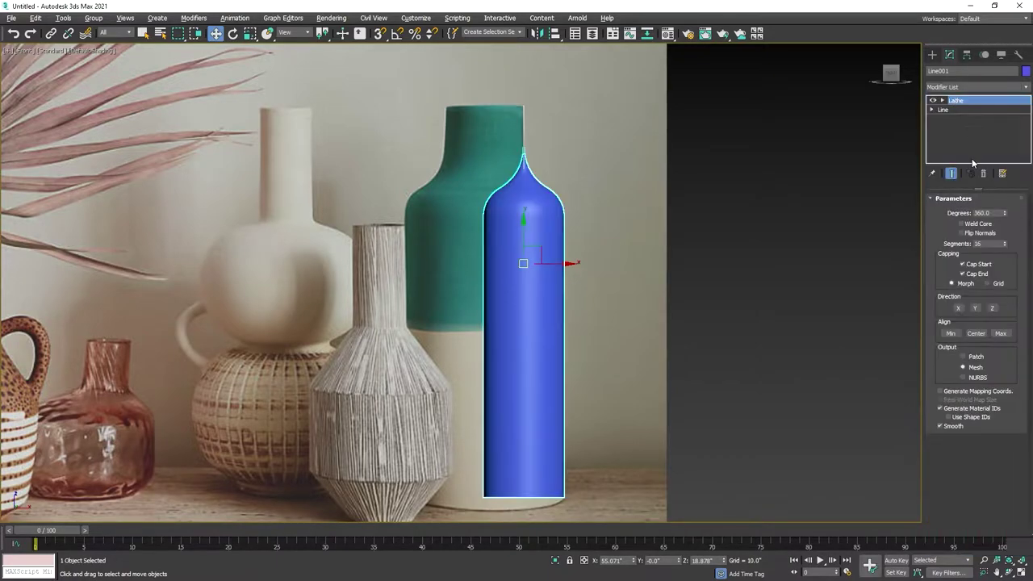
pyautogui.moveTo(575, 262); pyautogui.dragTo(522, 265)
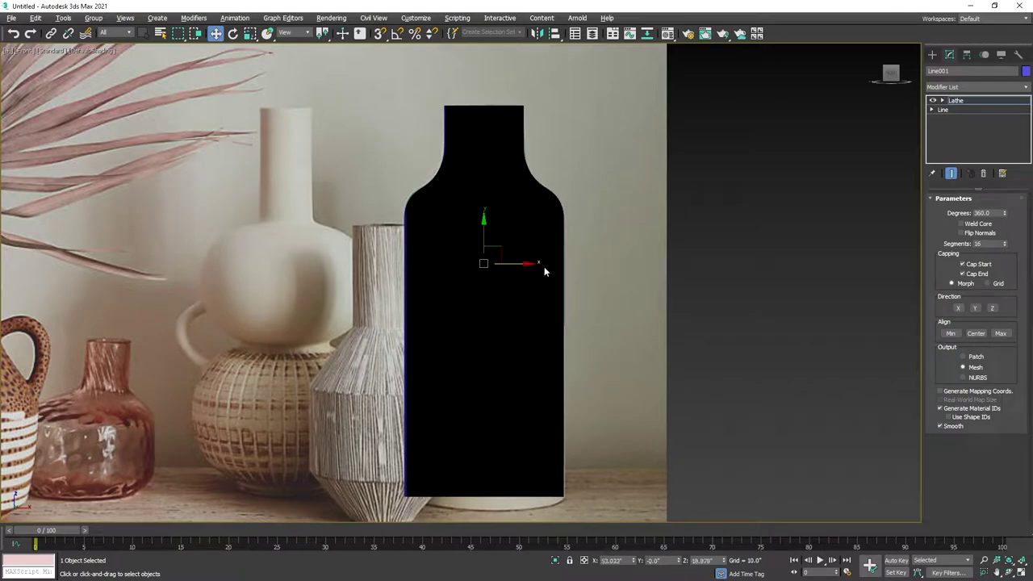
pyautogui.click(978, 234)
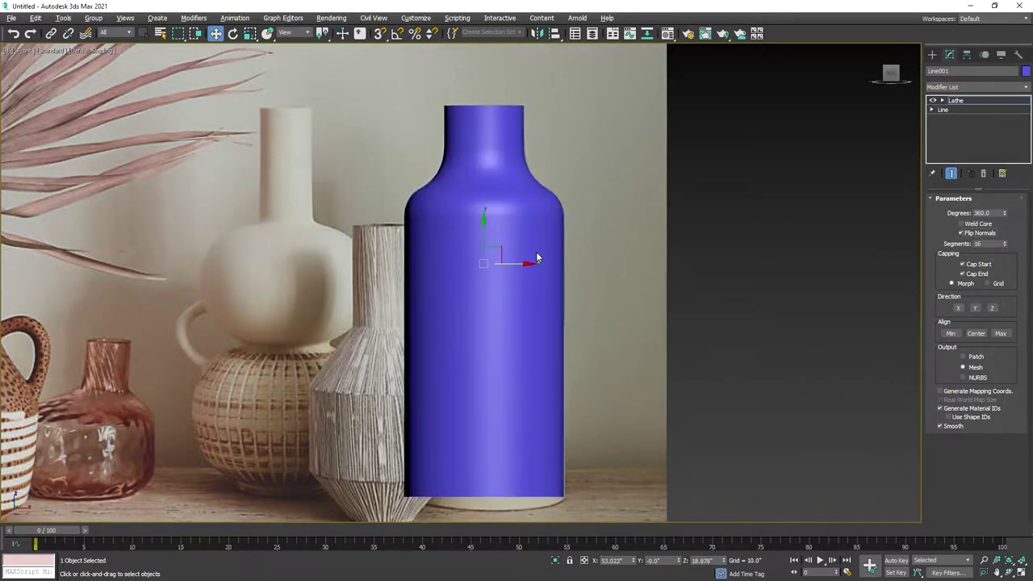
# Step: Hide the finished teal bottle
pyautogui.rightClick(503, 258)
pyautogui.rightClick(503, 277)
pyautogui.click(515, 287)
pyautogui.scroll(2, 453, 314)
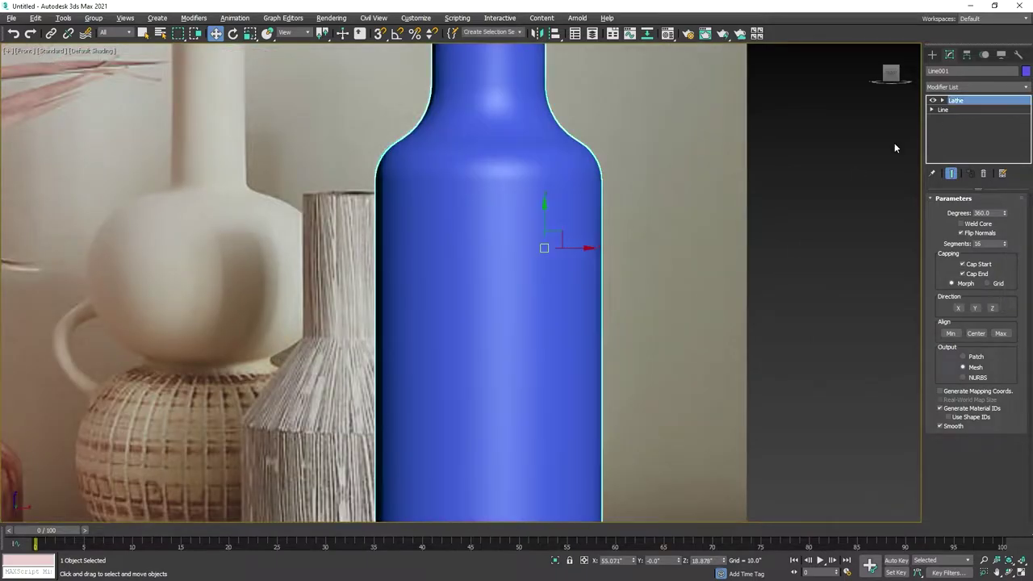
pyautogui.scroll(-2, 565, 267)
pyautogui.rightClick(502, 258)
pyautogui.moveTo(523, 239)
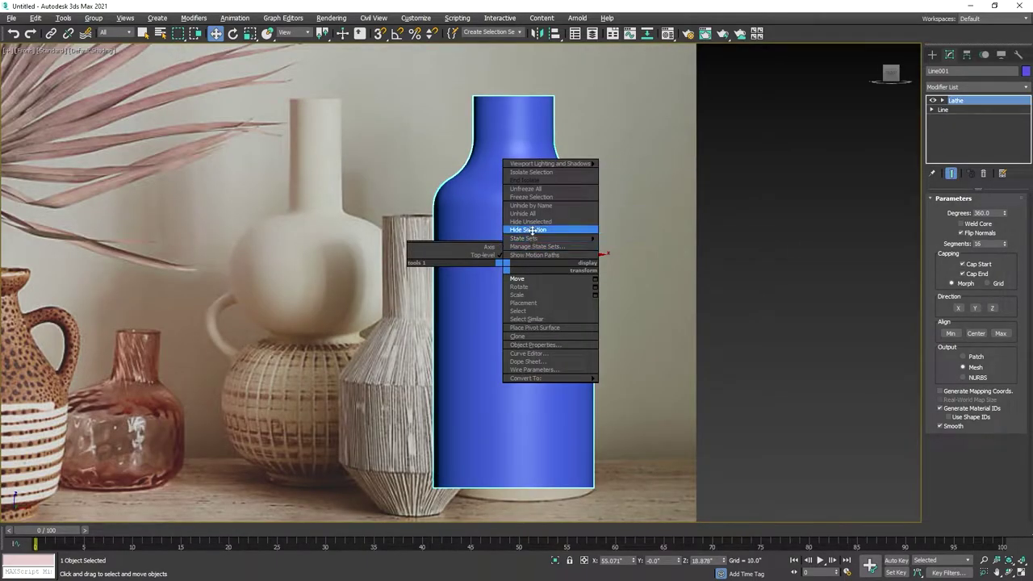
pyautogui.click(527, 230)
pyautogui.scroll(2, 430, 484)
# Step: Trace Line002 over the white vase: top, neck, shoulder, lower and bottom corners, base centre, back to top
pyautogui.click(932, 55)
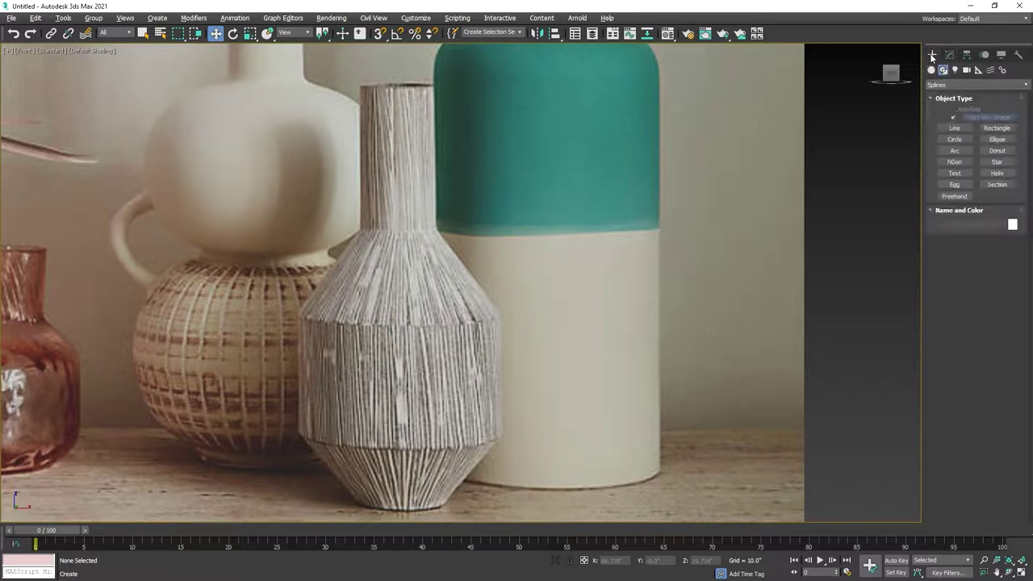
pyautogui.click(954, 129)
pyautogui.click(398, 85)
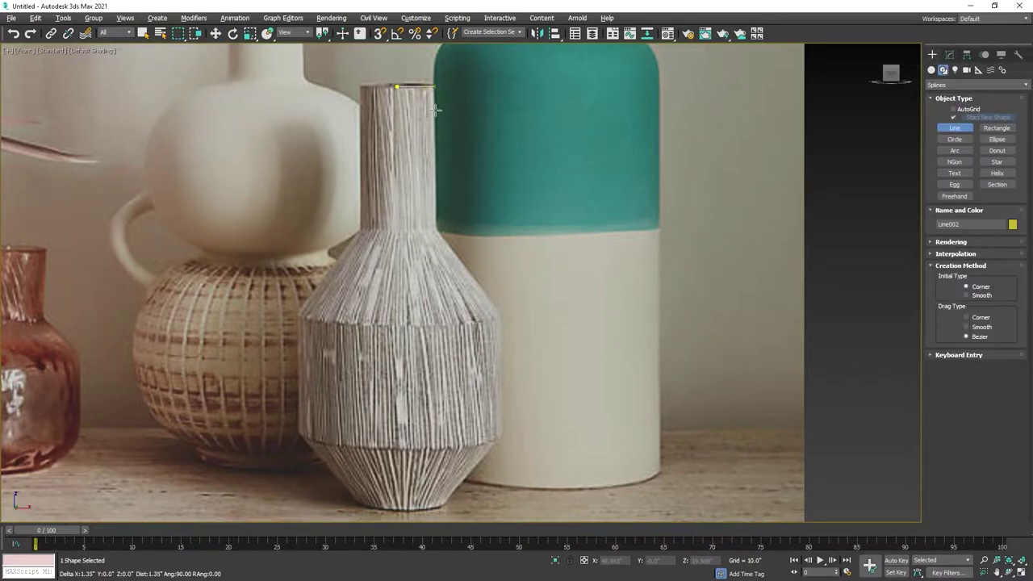
pyautogui.click(433, 226)
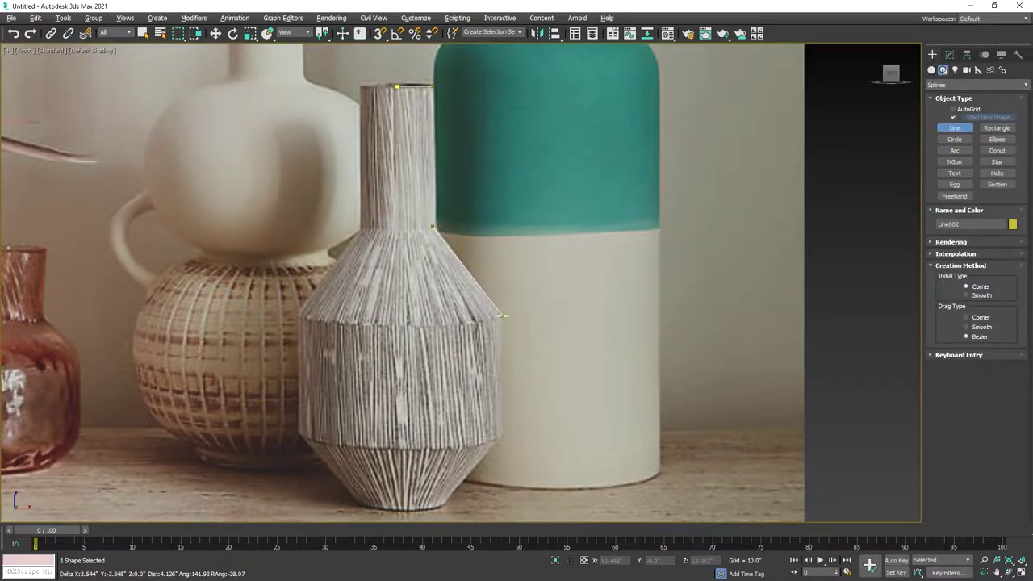
pyautogui.click(502, 317)
pyautogui.click(502, 436)
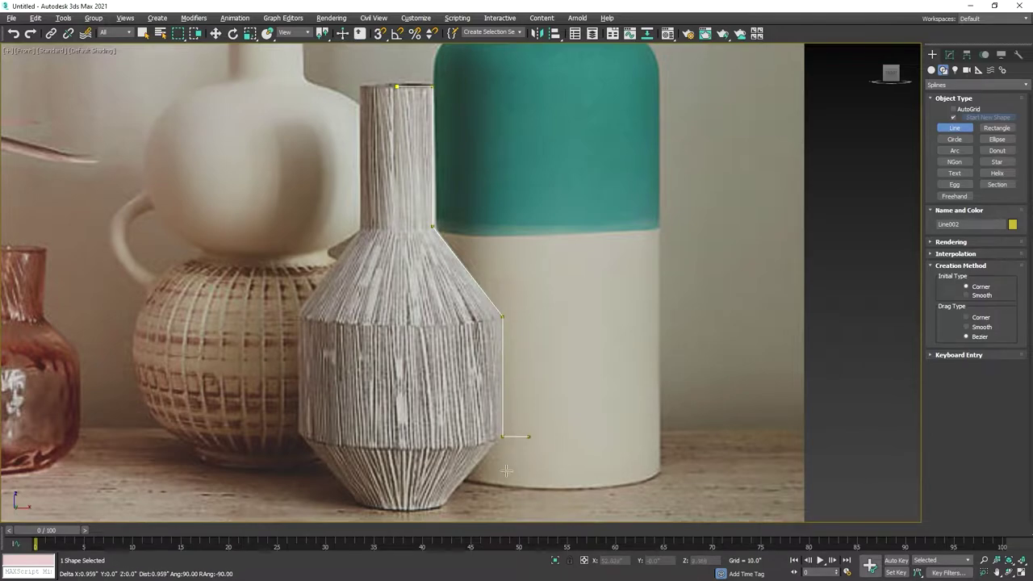
pyautogui.click(443, 506)
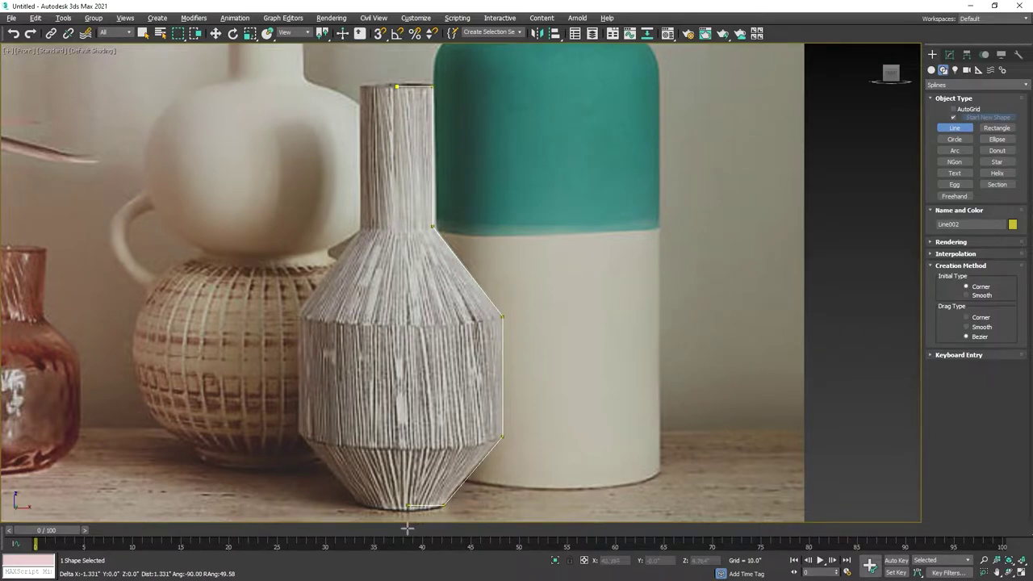
pyautogui.click(407, 507)
pyautogui.click(396, 84)
pyautogui.rightClick(396, 84)
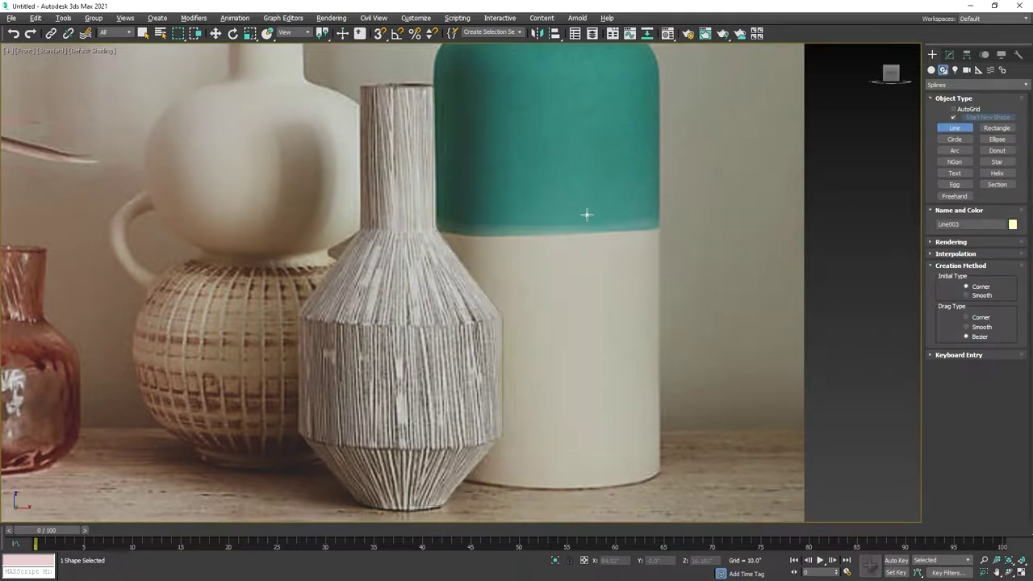
# Step: Copy the blue bottle's Lathe modifier, then hide the bottle
pyautogui.press('w')
pyautogui.rightClick(611, 133)
pyautogui.click(630, 80)
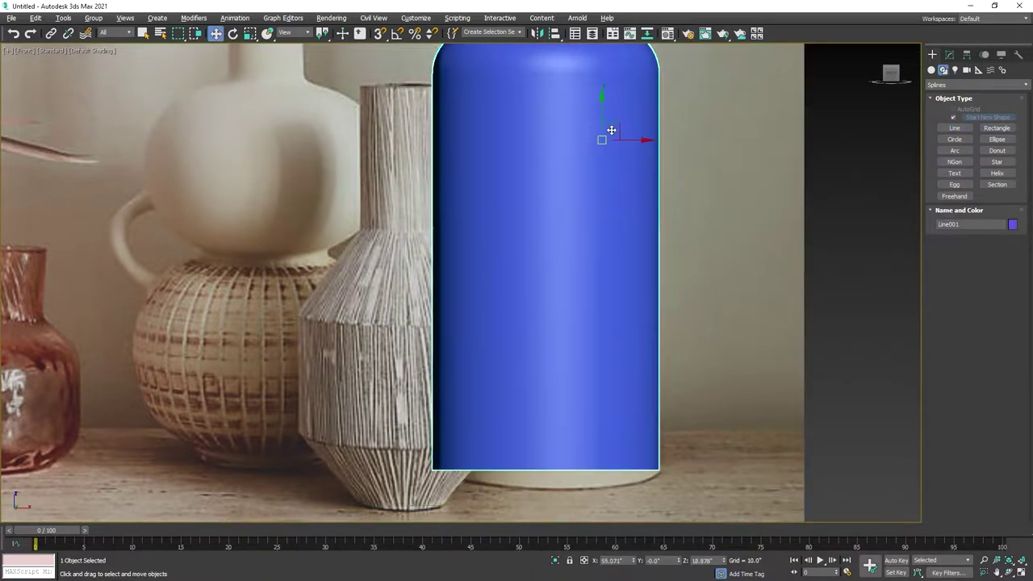
pyautogui.click(949, 54)
pyautogui.rightClick(963, 107)
pyautogui.click(932, 138)
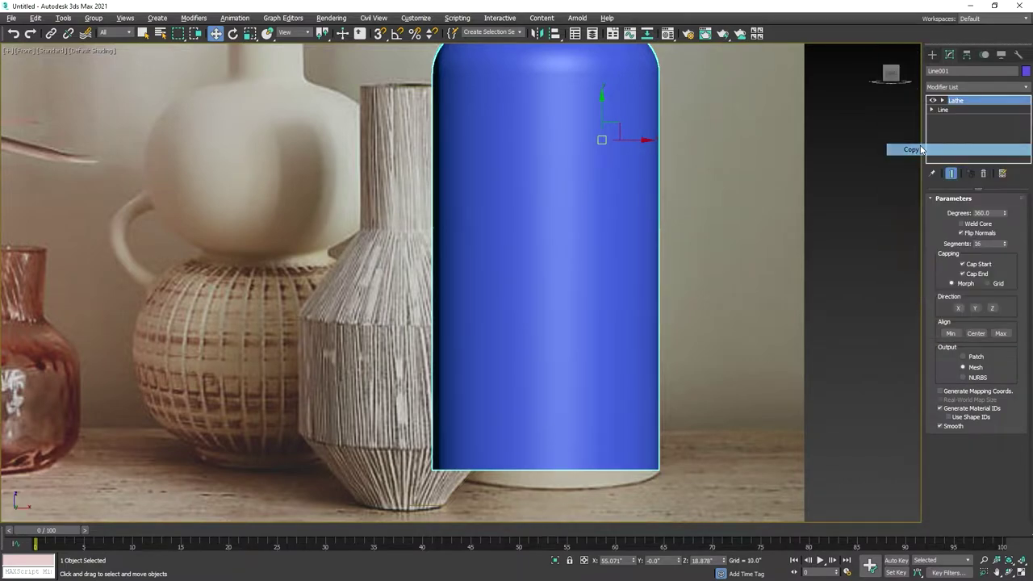
pyautogui.click(830, 168)
pyautogui.rightClick(514, 167)
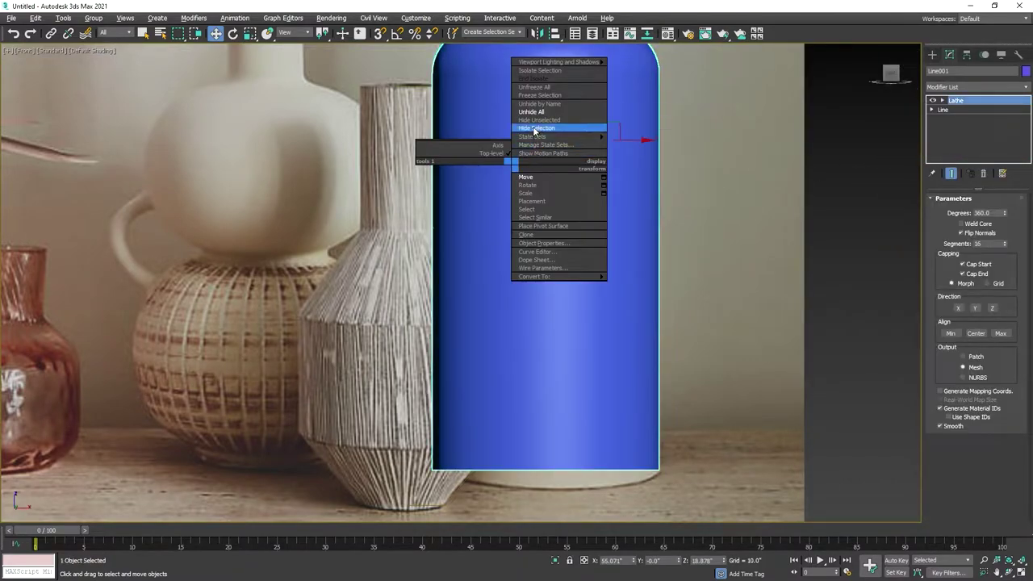
pyautogui.click(555, 130)
# Step: Paste the Lathe onto the vase outline and turn off Flip Normals
pyautogui.rightClick(953, 102)
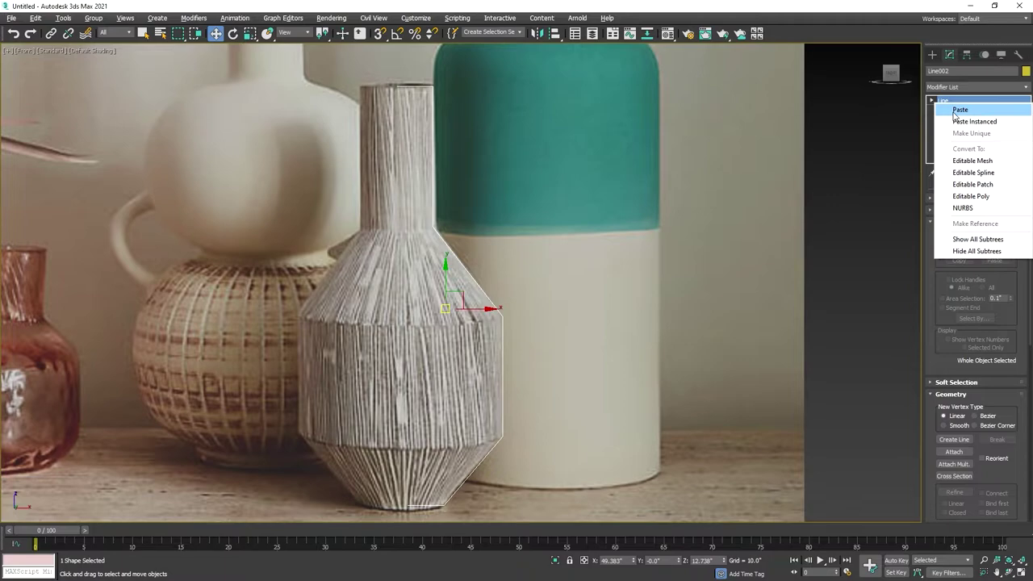
pyautogui.click(959, 107)
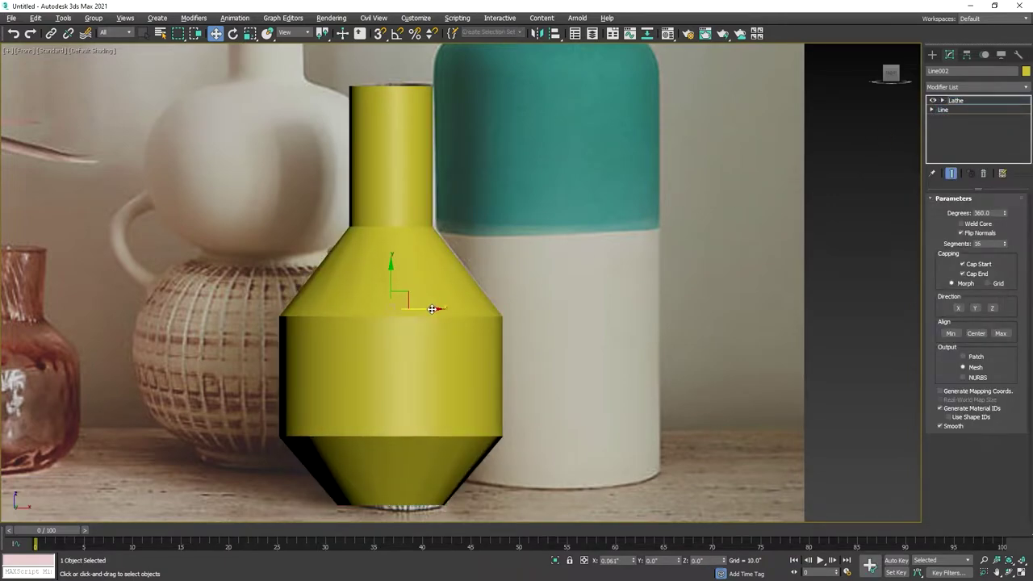
pyautogui.click(980, 233)
pyautogui.scroll(-2, 498, 283)
pyautogui.scroll(-2, 498, 283)
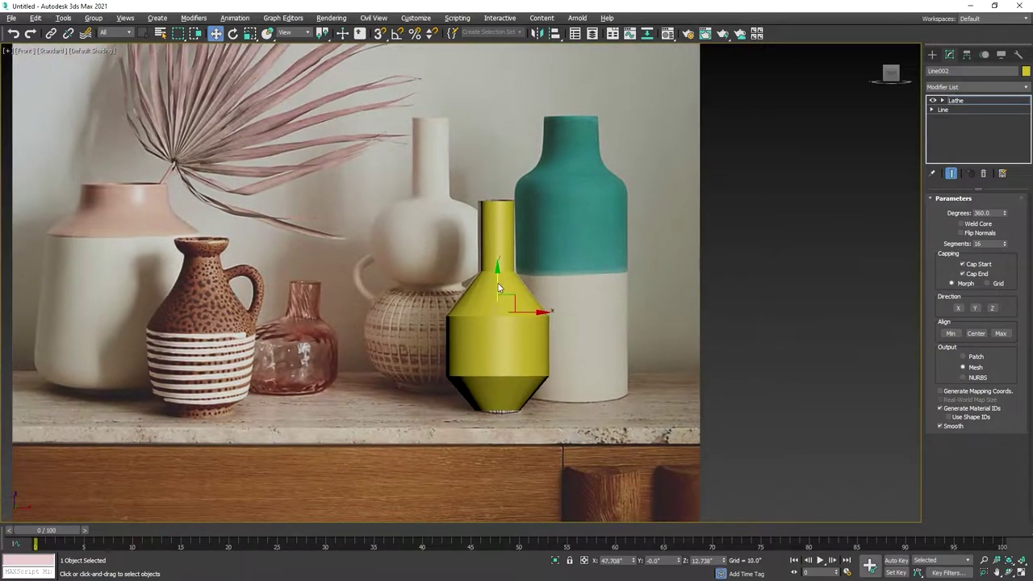
pyautogui.rightClick(496, 279)
pyautogui.scroll(3, 441, 298)
pyautogui.scroll(-2, 612, 314)
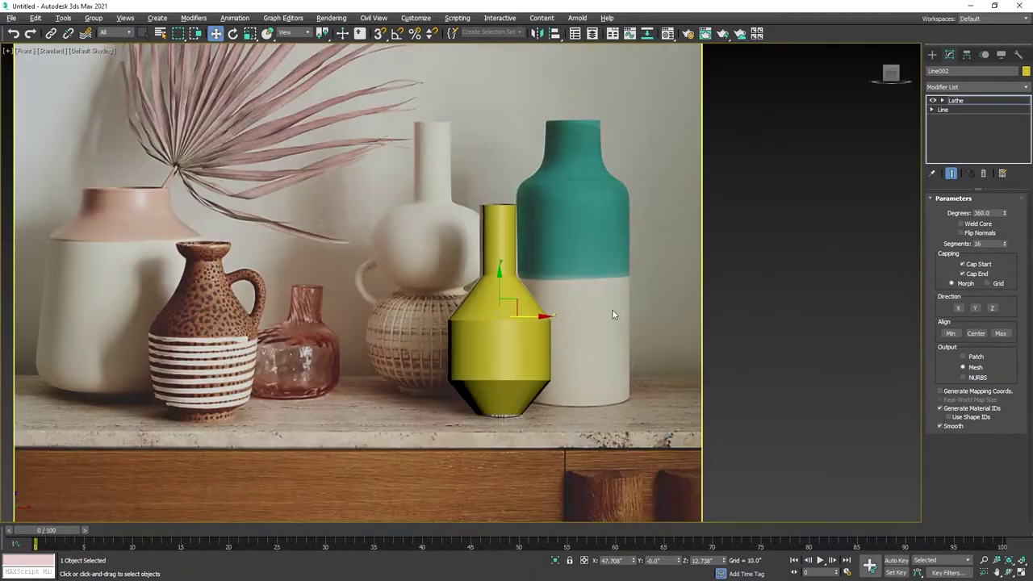
# Step: Hide the yellow lathed vase
pyautogui.click(851, 207)
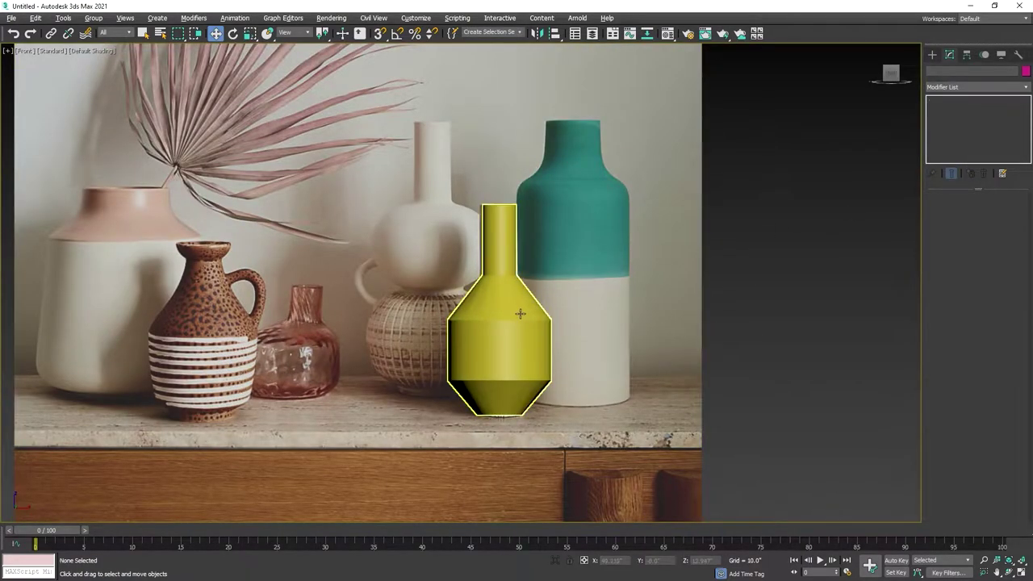
pyautogui.rightClick(517, 311)
pyautogui.click(560, 273)
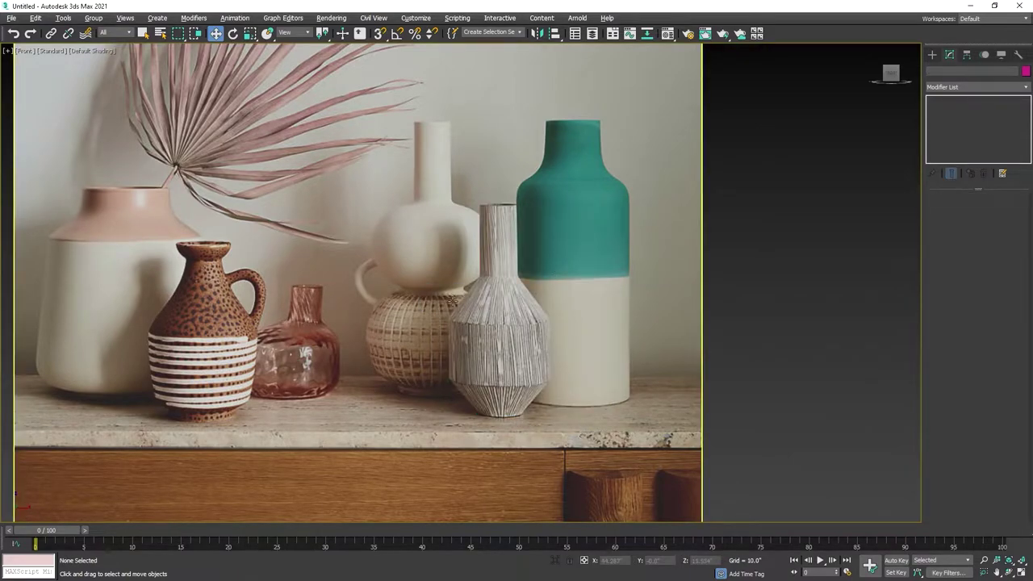
pyautogui.scroll(4, 452, 303)
pyautogui.moveTo(443, 242); pyautogui.dragTo(434, 334, button='middle')
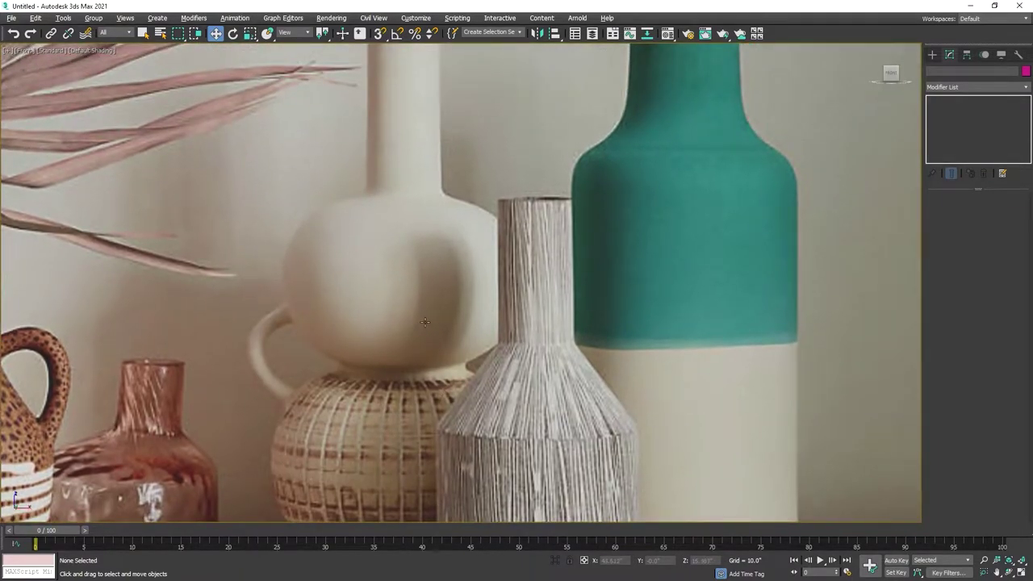
pyautogui.scroll(-4, 425, 321)
# Step: Activate the Arc spline tool and zoom in on the white vase
pyautogui.click(932, 54)
pyautogui.click(943, 70)
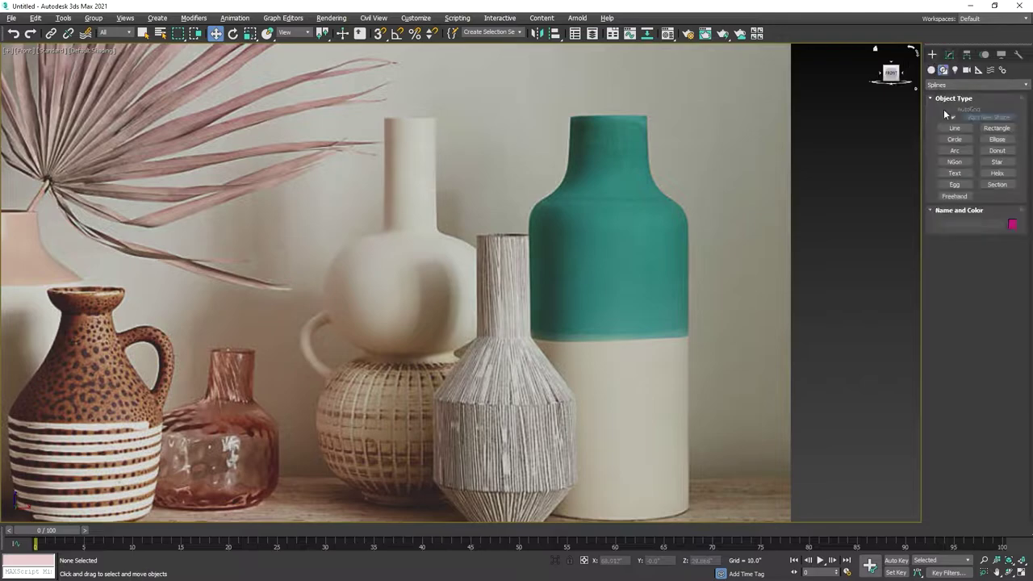
pyautogui.click(954, 151)
pyautogui.scroll(2, 393, 167)
pyautogui.scroll(2, 393, 167)
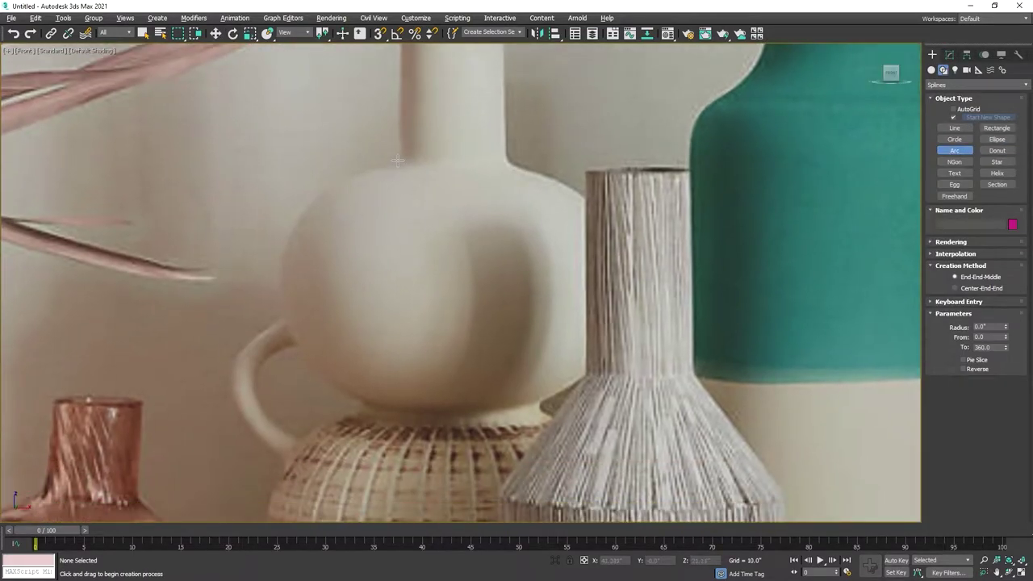
# Step: Draw arcs along the left edges of the white vase body and the basket-weave vase
pyautogui.moveTo(398, 160); pyautogui.dragTo(364, 403)
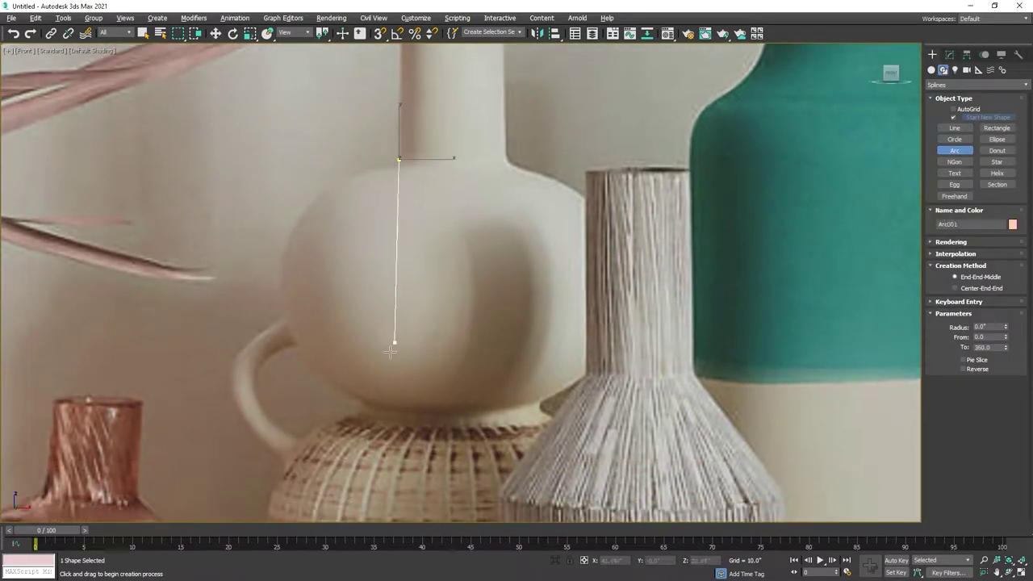
pyautogui.click(283, 264)
pyautogui.scroll(-3, 352, 150)
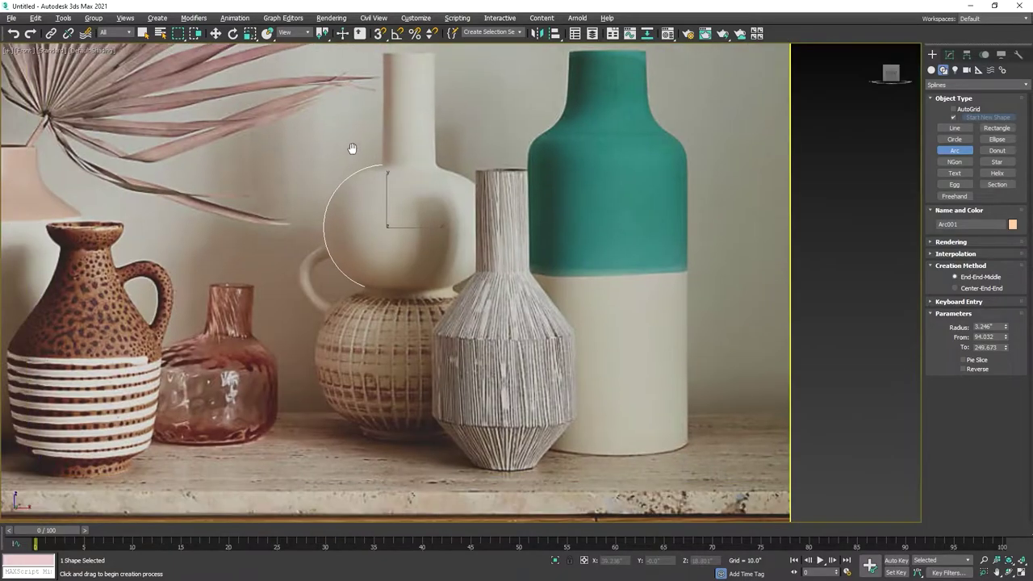
pyautogui.scroll(3, 376, 229)
pyautogui.moveTo(398, 198); pyautogui.dragTo(404, 466)
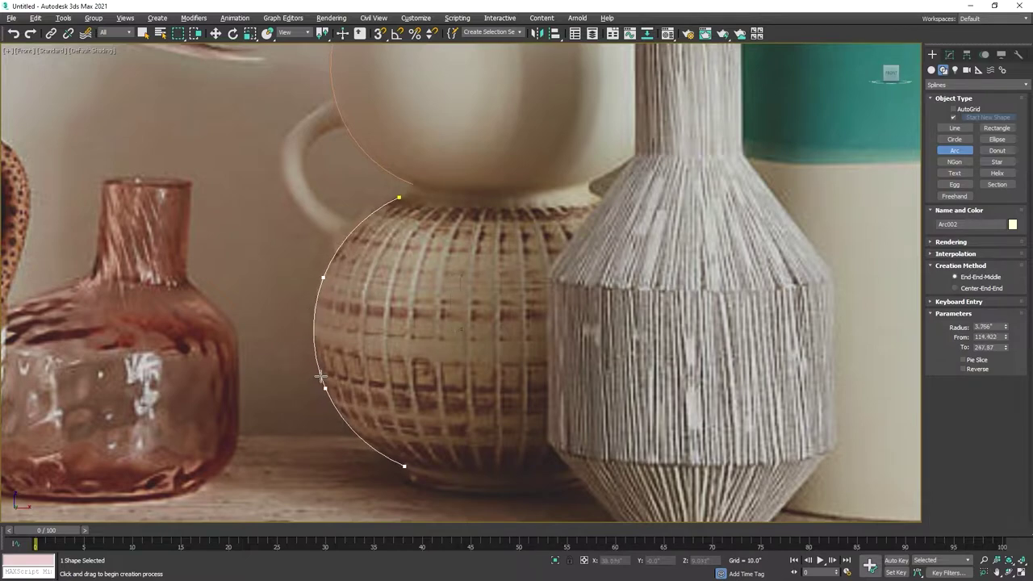
pyautogui.rightClick(321, 375)
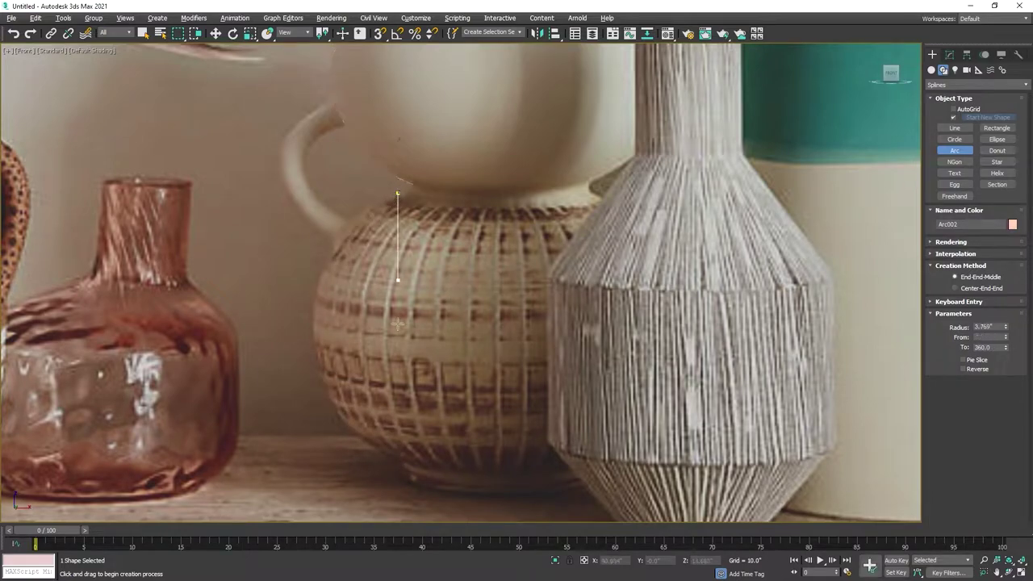
pyautogui.moveTo(394, 193); pyautogui.dragTo(403, 462)
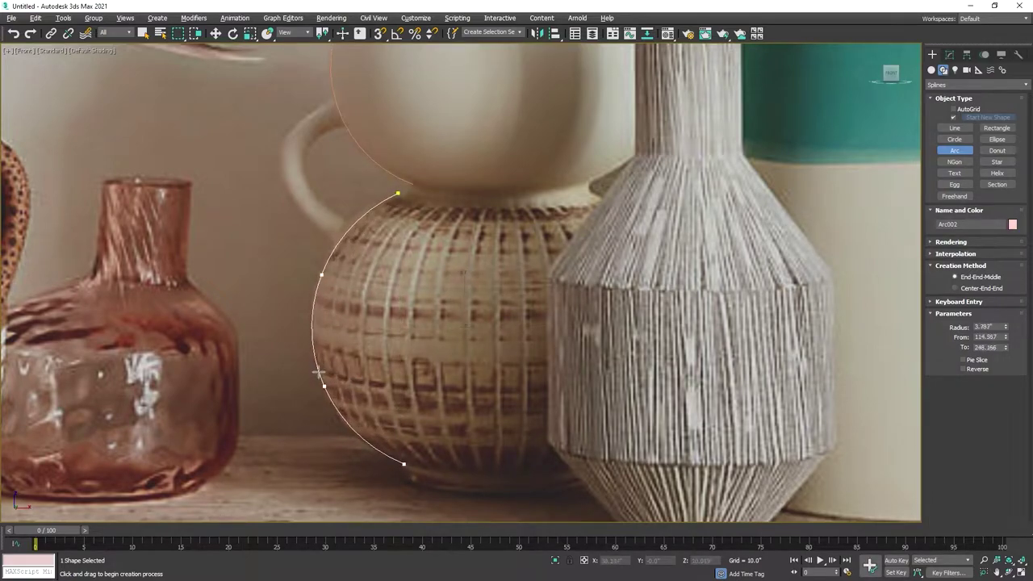
# Step: Draw a third arc tracing the white vase's handle, then exit arc drawing
pyautogui.moveTo(318, 371); pyautogui.dragTo(384, 306, button='middle')
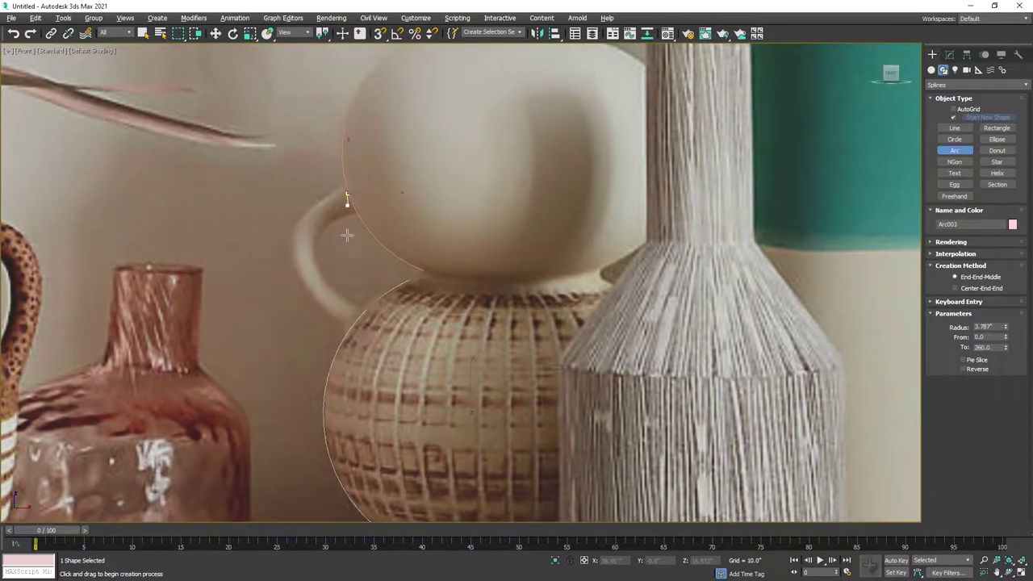
pyautogui.moveTo(346, 195); pyautogui.dragTo(347, 326)
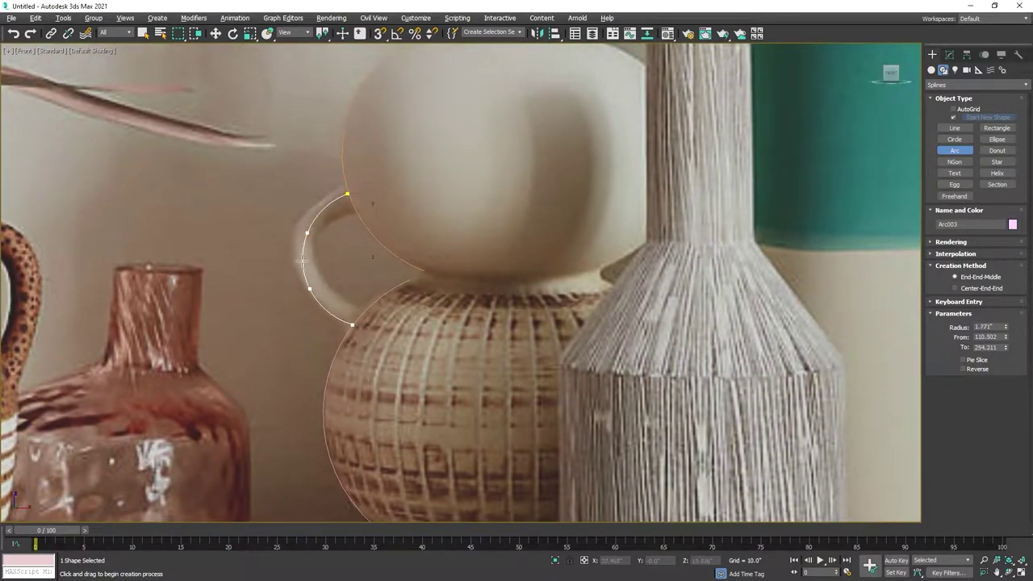
pyautogui.click(298, 259)
pyautogui.press('w')
pyautogui.scroll(-5, 427, 189)
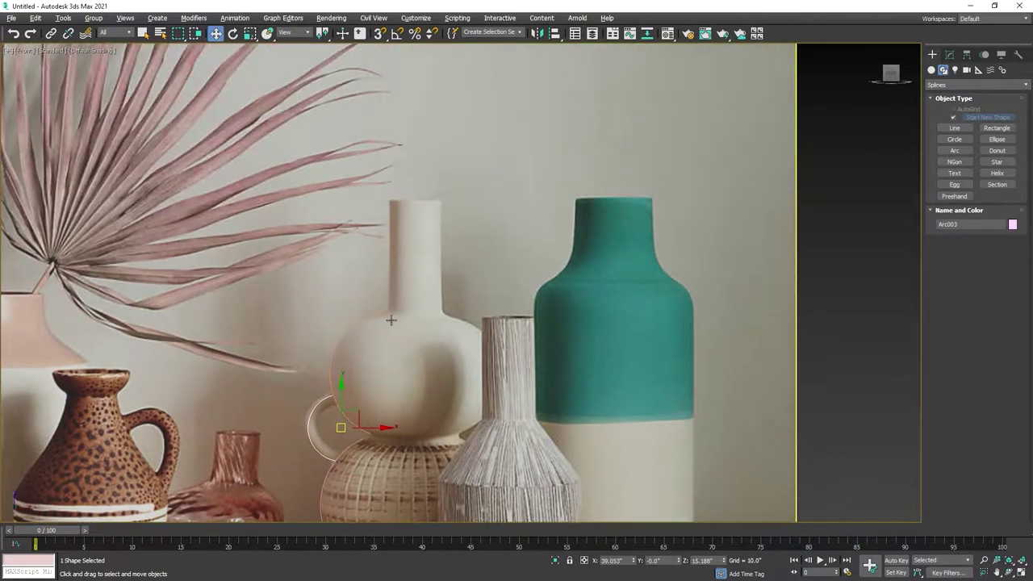
pyautogui.scroll(3, 427, 189)
# Step: Draw a line up the vase neck from its base to the top-left corner
pyautogui.click(954, 128)
pyautogui.scroll(4, 498, 338)
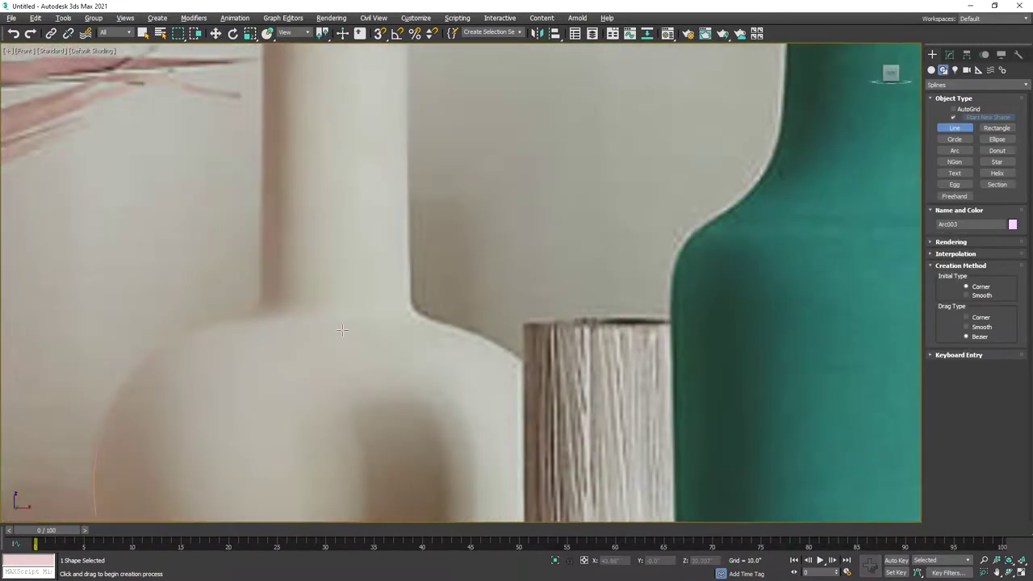
pyautogui.click(260, 307)
pyautogui.moveTo(272, 189); pyautogui.dragTo(278, 299, button='middle')
pyautogui.keyDown('shift'); pyautogui.click(288, 101); pyautogui.keyUp('shift')
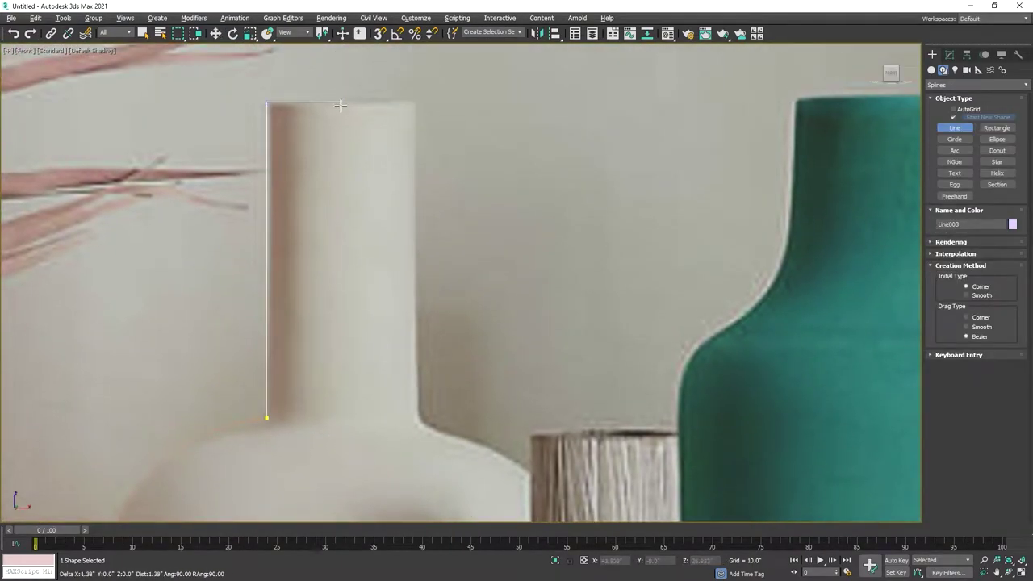
pyautogui.rightClick(339, 105)
# Step: Draw a line along the join between the white vase and the basket vase
pyautogui.scroll(-2, 288, 203)
pyautogui.scroll(-4, 366, 159)
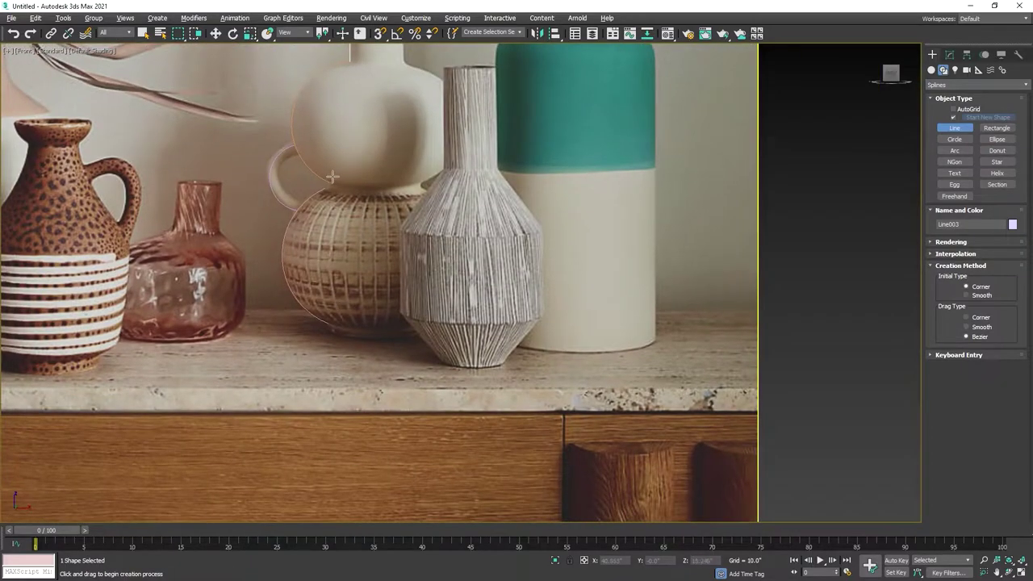
pyautogui.scroll(6, 331, 176)
pyautogui.click(288, 184)
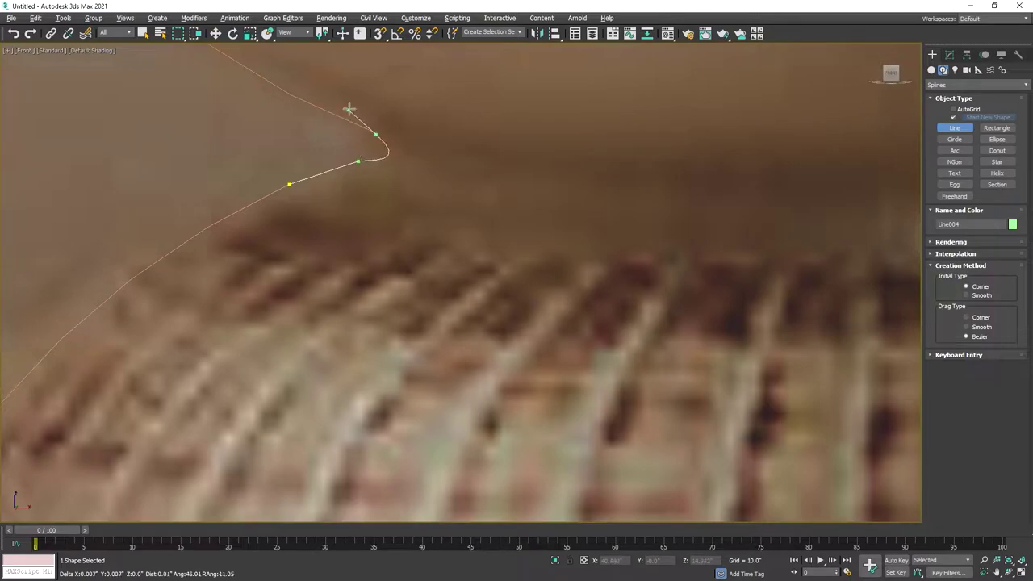
pyautogui.rightClick(419, 137)
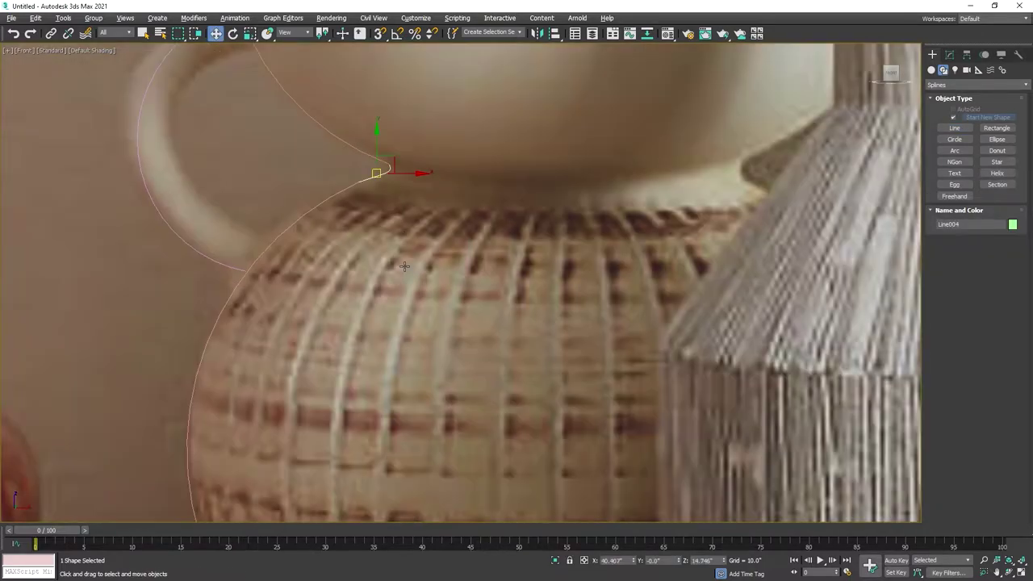
pyautogui.scroll(-4, 420, 137)
pyautogui.scroll(4, 417, 226)
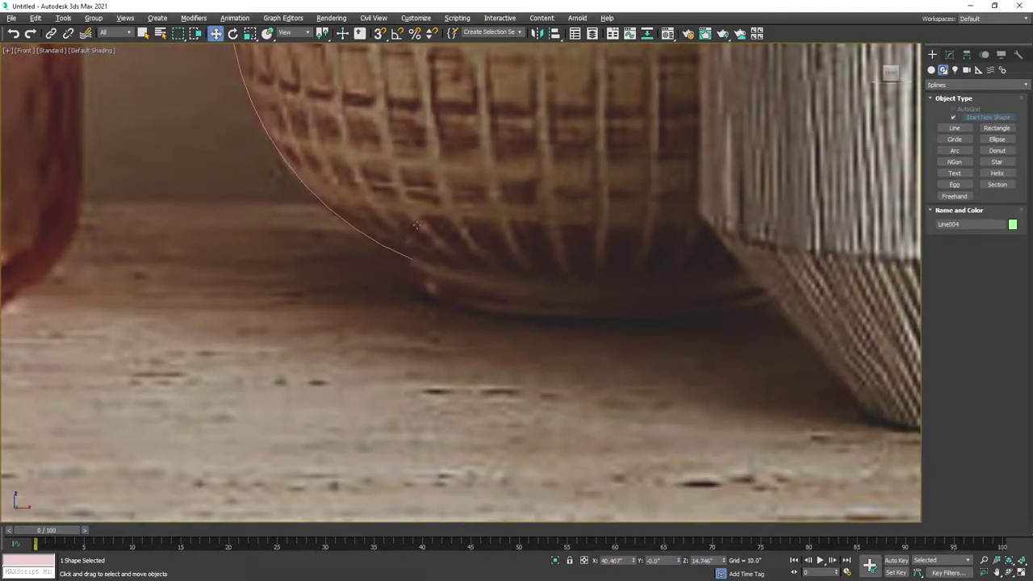
# Step: Draw Line005: a short drop from the outline's bottom, turning flat along the vase base
pyautogui.click(954, 128)
pyautogui.click(412, 260)
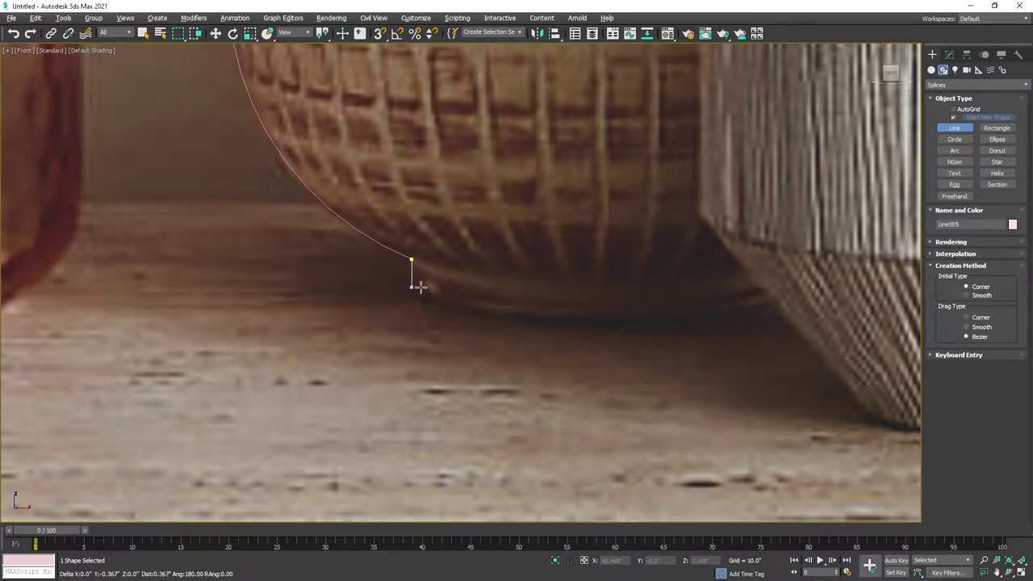
pyautogui.keyDown('shift'); pyautogui.click(418, 287); pyautogui.keyUp('shift')
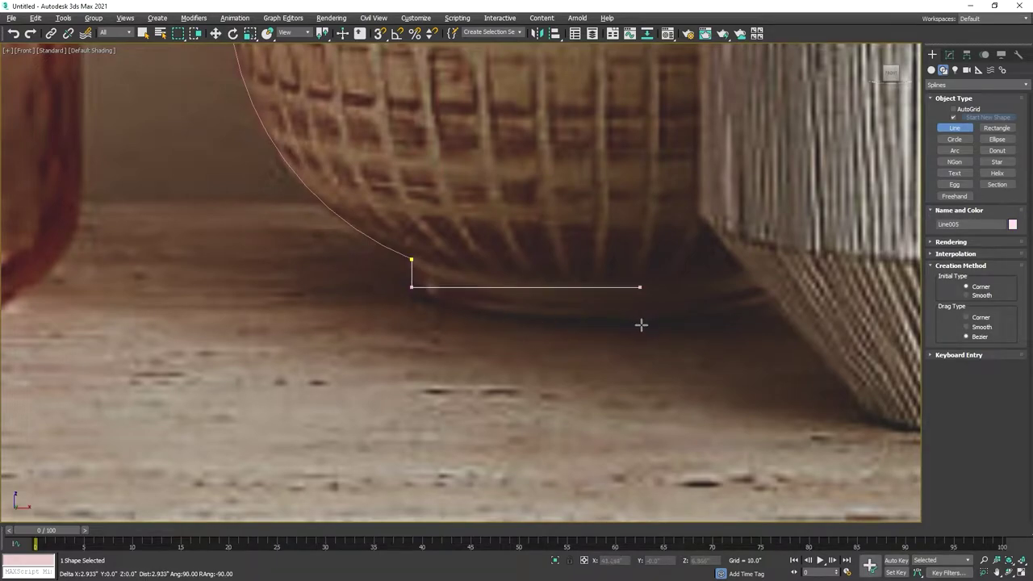
pyautogui.rightClick(642, 325)
# Step: Attach the traced vase outline curve to the base line
pyautogui.rightClick(440, 289)
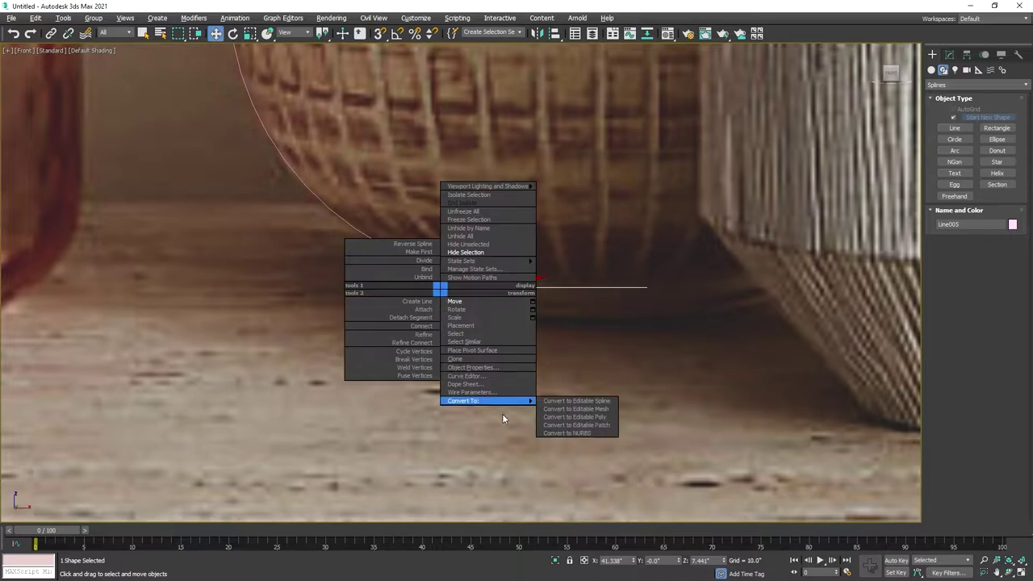
pyautogui.click(949, 54)
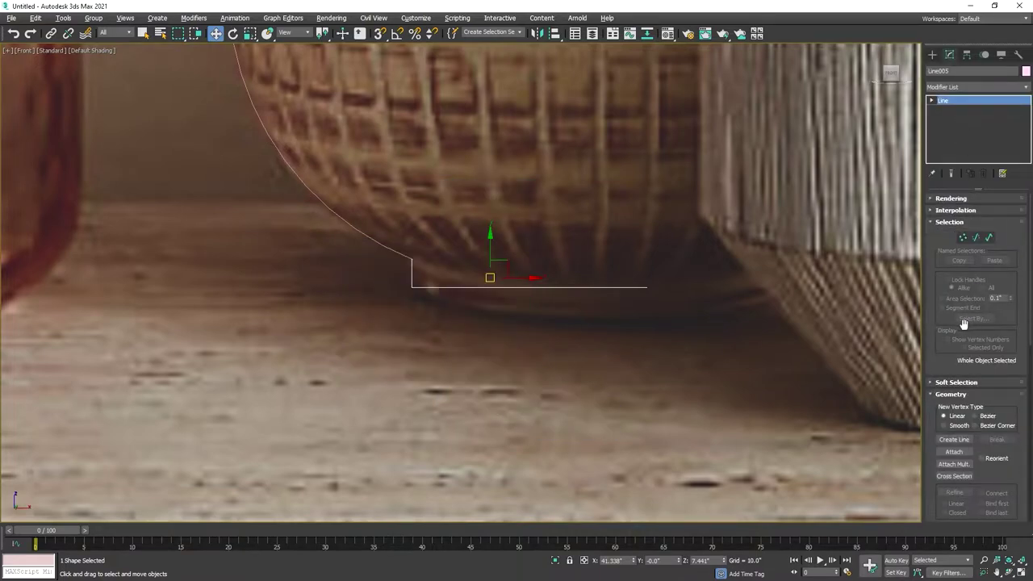
pyautogui.click(955, 452)
pyautogui.click(352, 230)
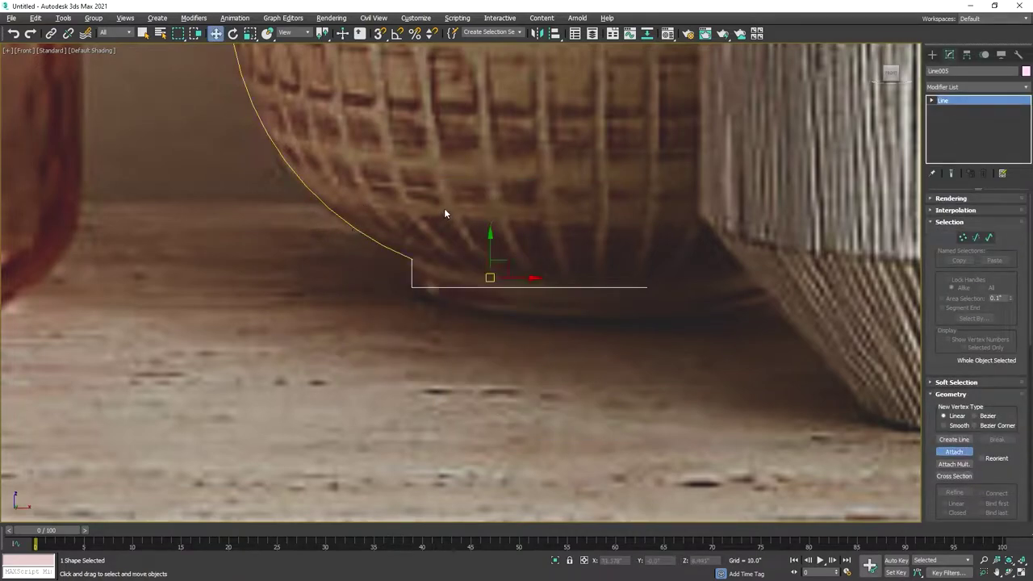
# Step: Weld the vertices where the two curves meet, using a large weld threshold (9999)
pyautogui.press('1')
pyautogui.scroll(5, 390, 229)
pyautogui.moveTo(411, 270); pyautogui.dragTo(565, 388)
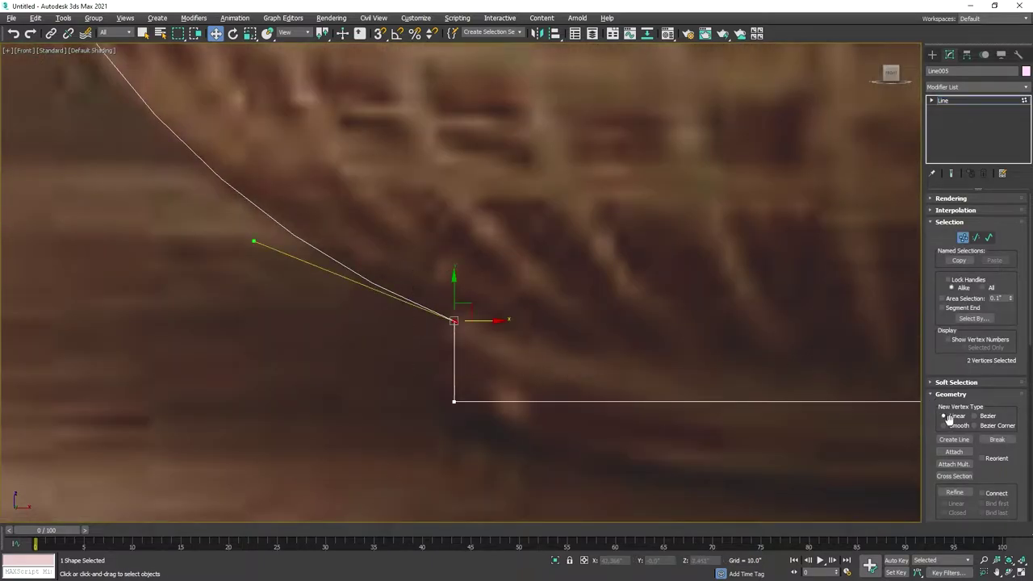
pyautogui.scroll(-3, 977, 339)
pyautogui.scroll(-3, 976, 307)
pyautogui.scroll(-3, 993, 266)
pyautogui.doubleClick(995, 255)
pyautogui.write('9999.0"')
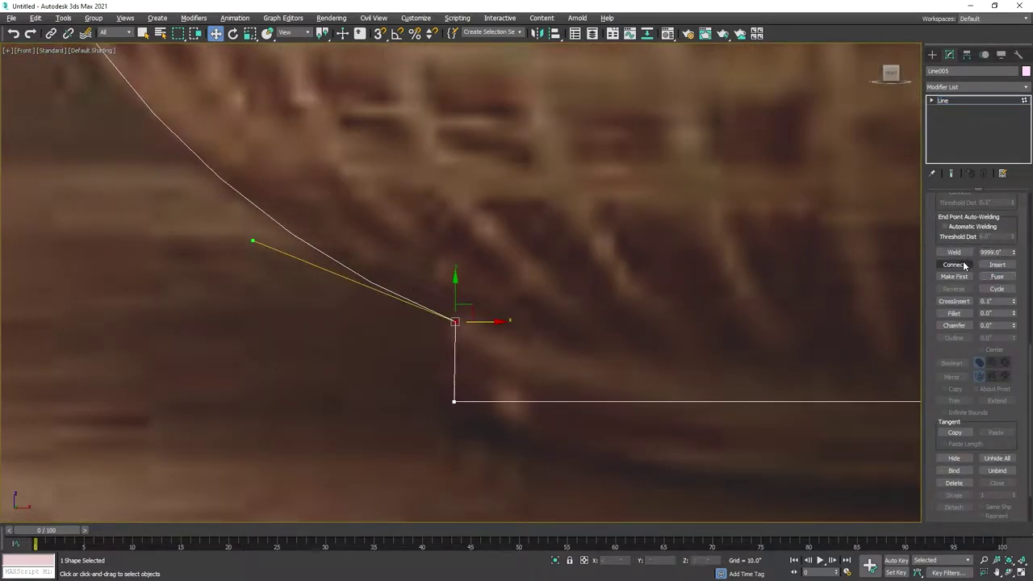
pyautogui.click(954, 252)
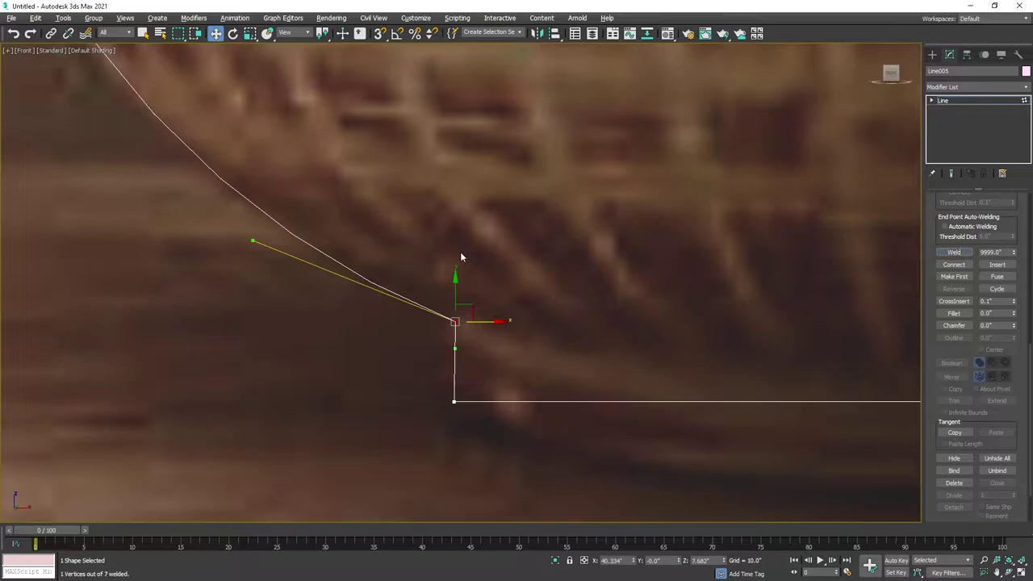
# Step: Attach the remaining upper curve to the profile
pyautogui.scroll(-6, 461, 259)
pyautogui.scroll(8, 529, 130)
pyautogui.click(508, 210)
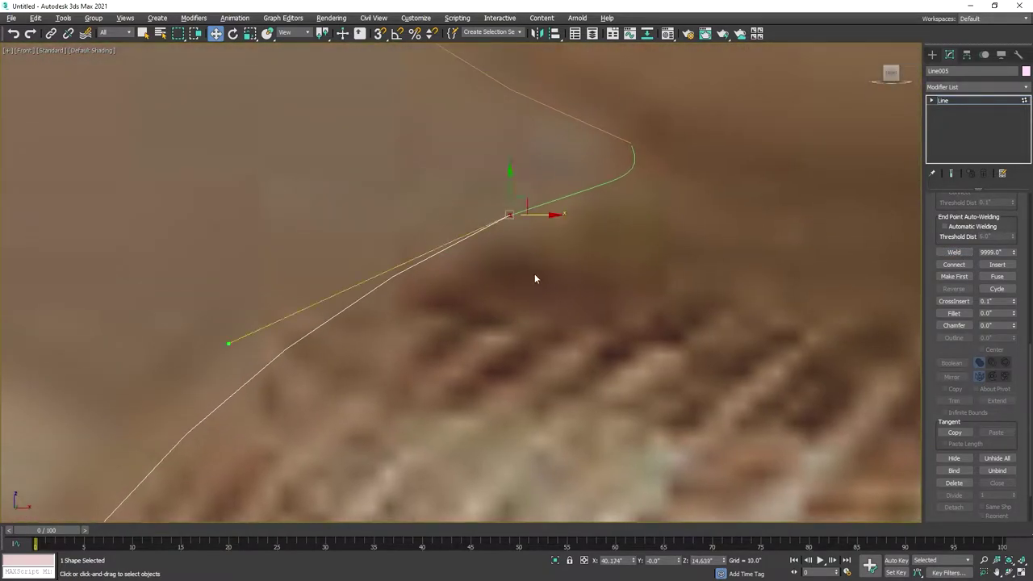
pyautogui.scroll(-2, 535, 277)
pyautogui.scroll(5, 959, 255)
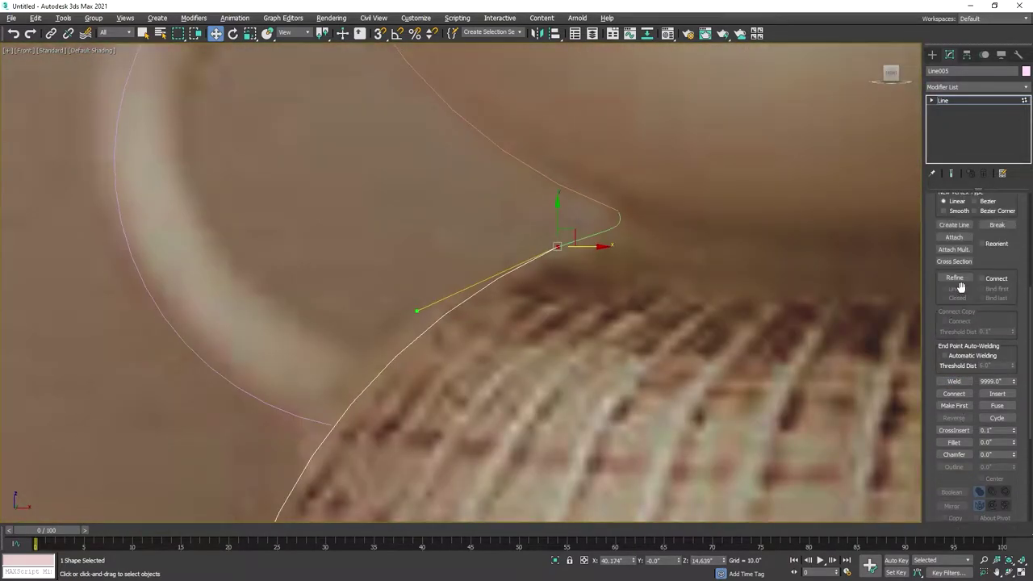
pyautogui.click(954, 334)
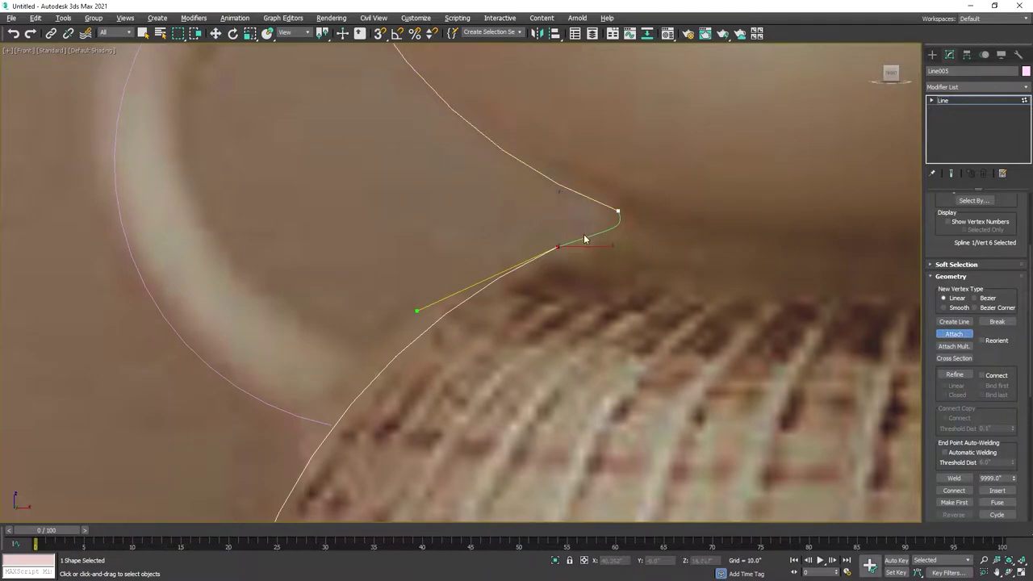
pyautogui.scroll(-5, 279, 413)
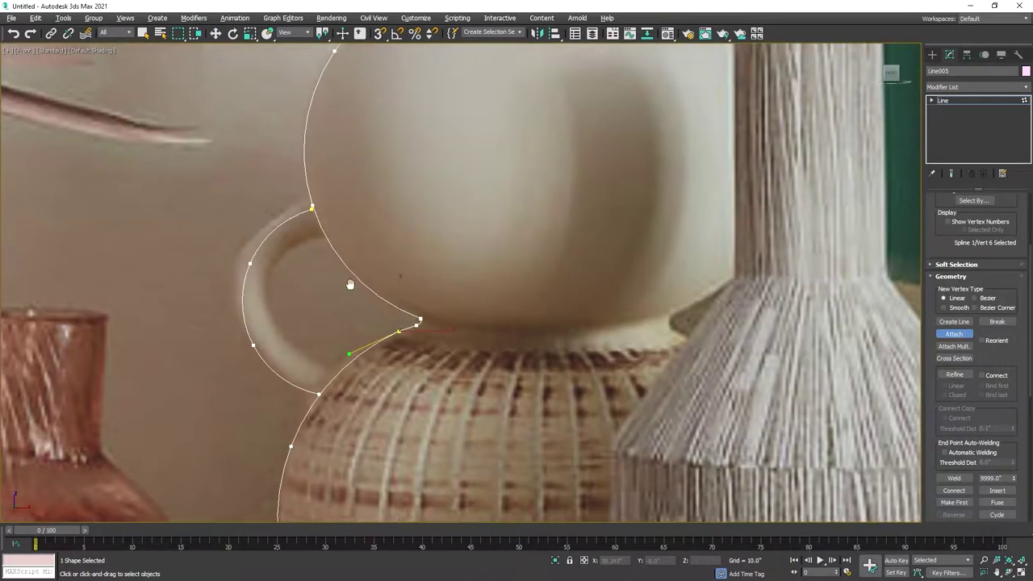
pyautogui.scroll(4, 349, 284)
pyautogui.click(466, 194)
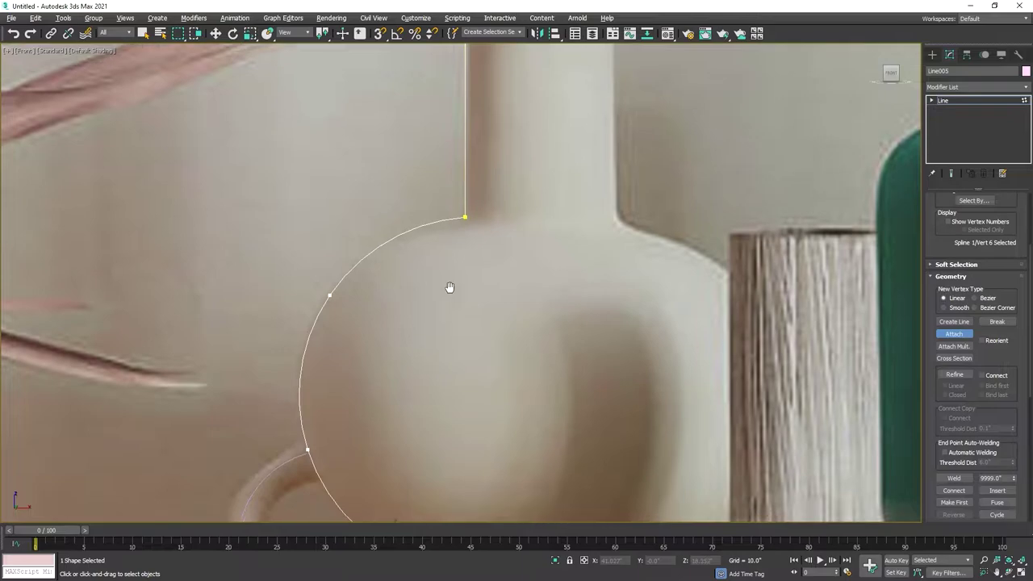
# Step: Weld the vertices at the lower and upper junctions
pyautogui.scroll(3, 436, 323)
pyautogui.scroll(3, 441, 337)
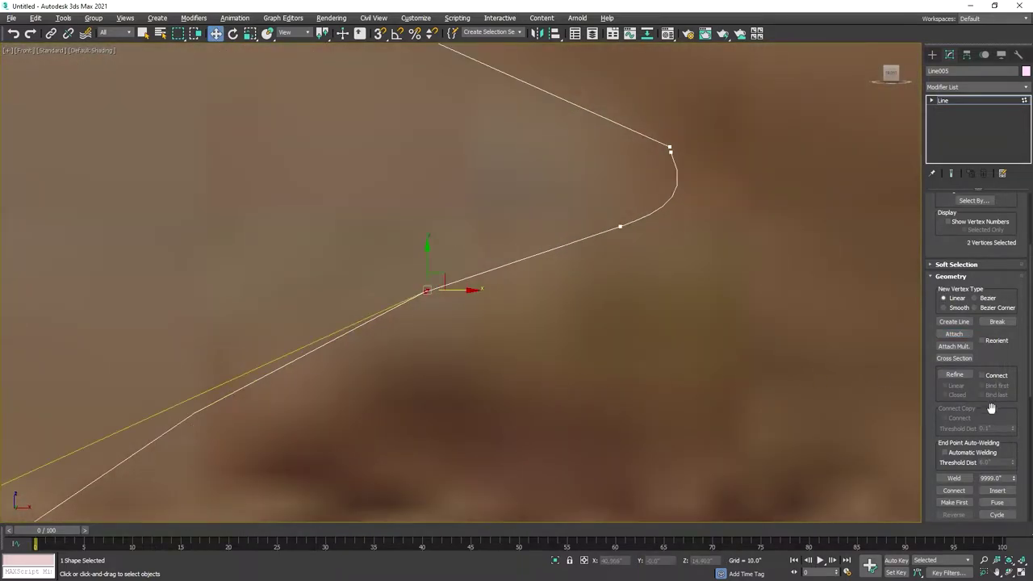
pyautogui.click(954, 478)
pyautogui.click(670, 151)
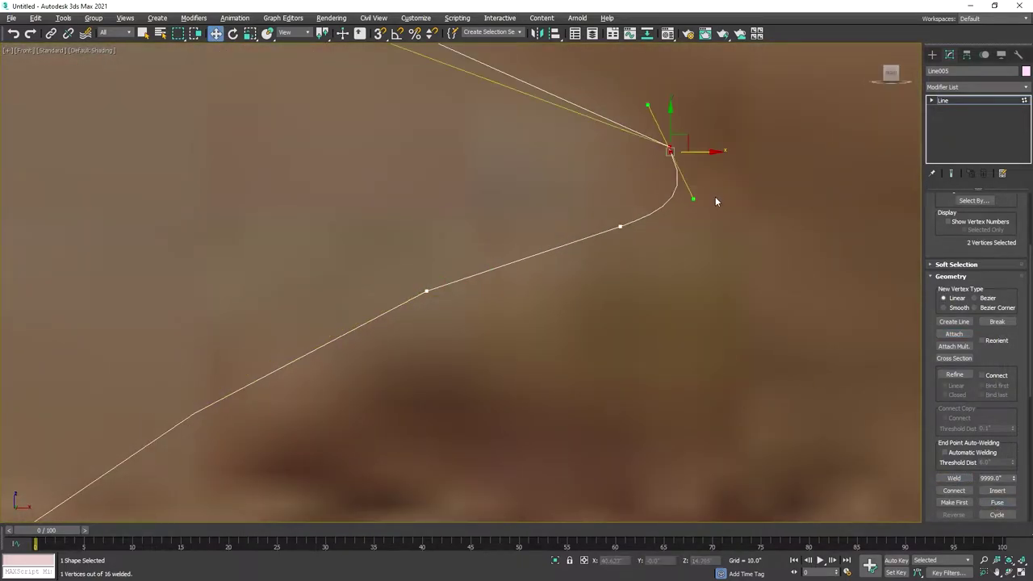
pyautogui.click(954, 477)
# Step: Fuse and weld the two vertices at the top of the neck
pyautogui.scroll(-5, 767, 275)
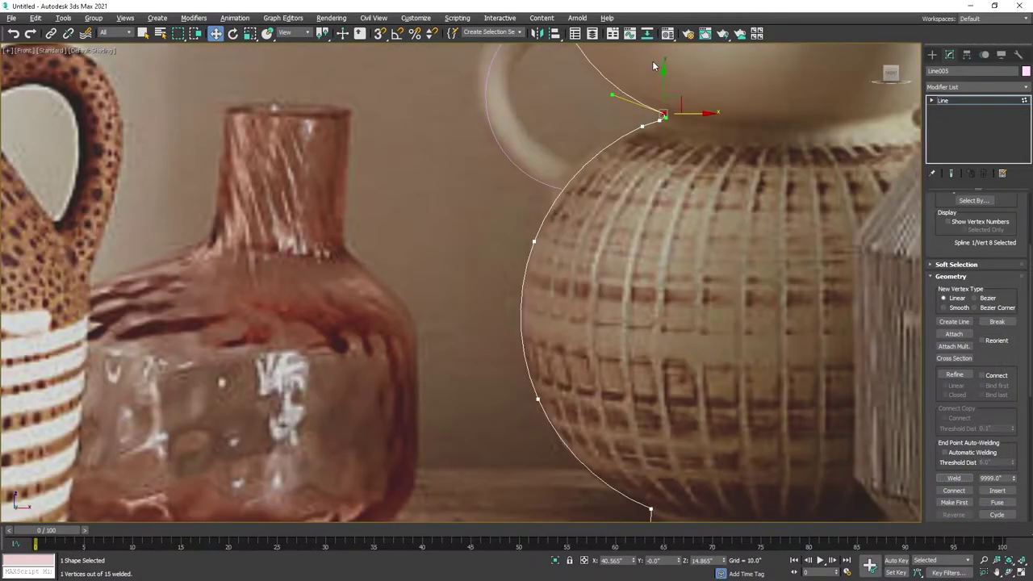
pyautogui.scroll(4, 602, 148)
pyautogui.moveTo(602, 147); pyautogui.dragTo(676, 168, button='middle')
pyautogui.moveTo(658, 154); pyautogui.dragTo(686, 181)
pyautogui.scroll(4, 675, 168)
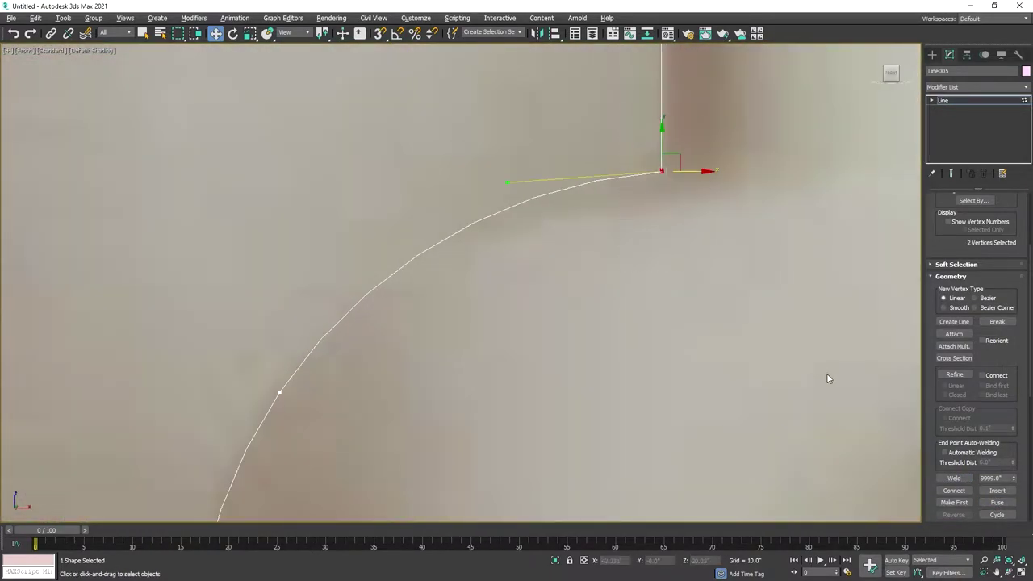
pyautogui.click(996, 501)
pyautogui.click(954, 478)
pyautogui.scroll(-5, 676, 246)
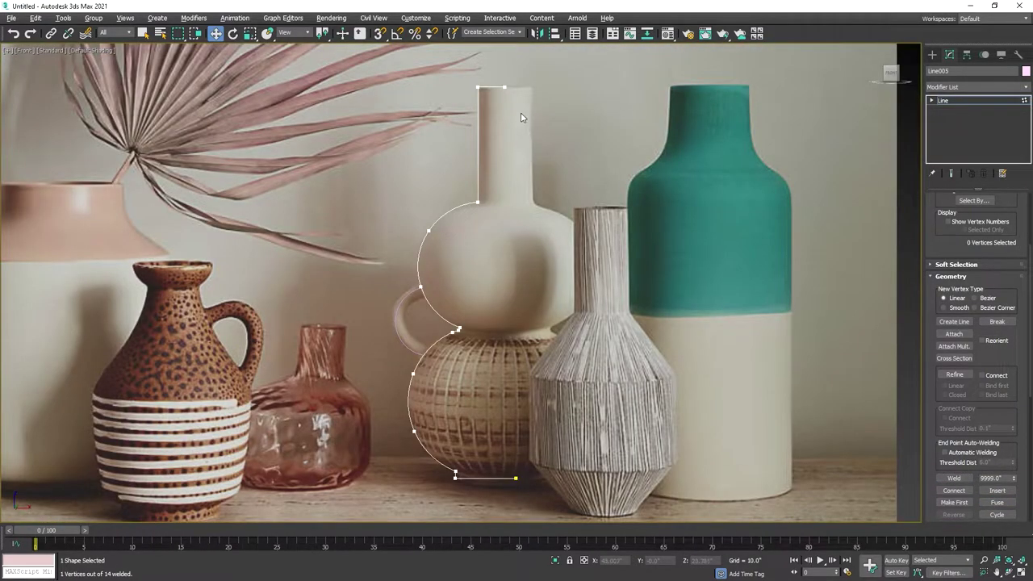
pyautogui.scroll(3, 484, 179)
pyautogui.scroll(3, 471, 169)
pyautogui.scroll(-2, 629, 343)
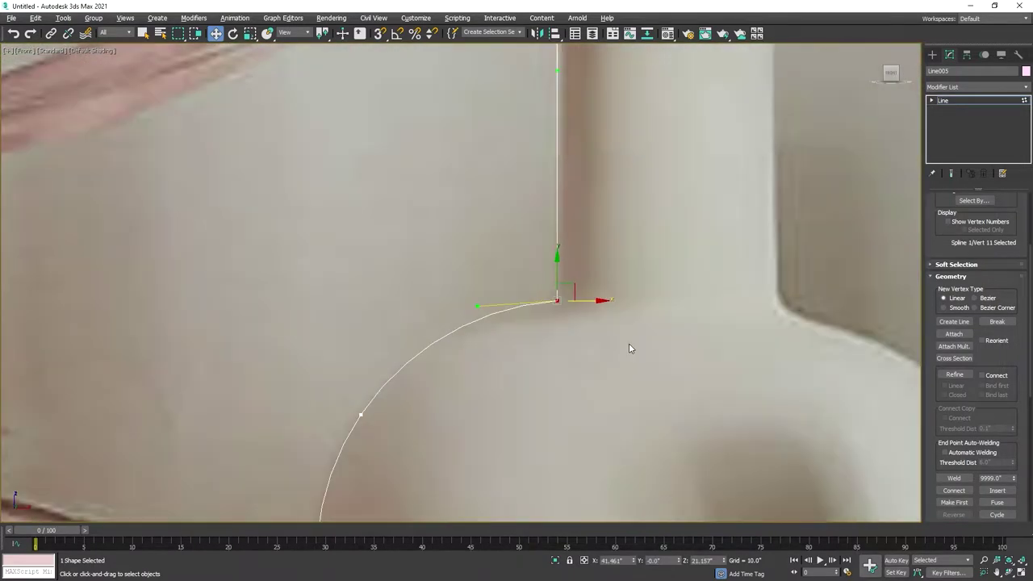
pyautogui.scroll(-4, 625, 343)
pyautogui.scroll(4, 471, 350)
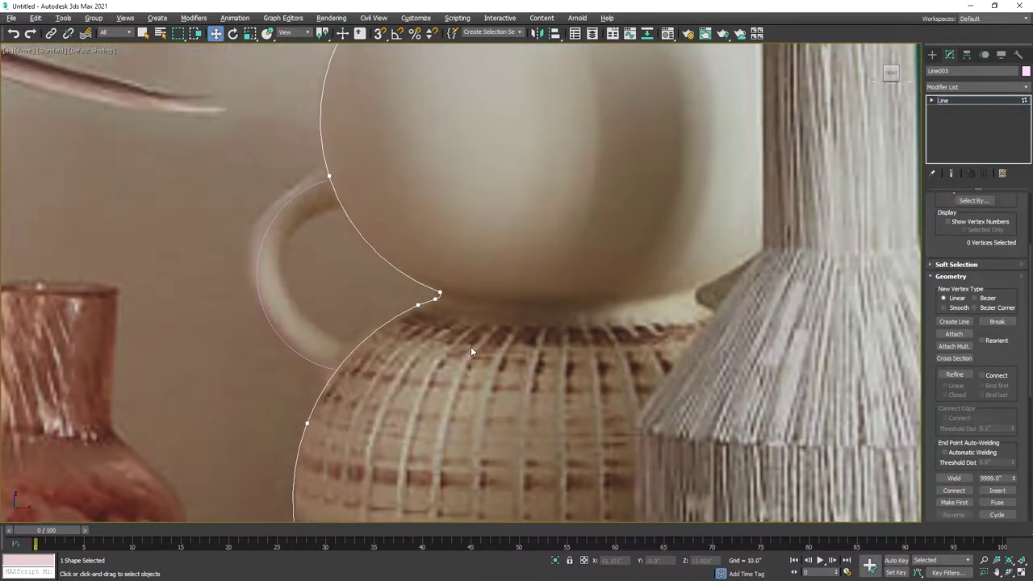
pyautogui.click(972, 86)
# Step: Lathe the profile and shift the lathe axis right until the vase matches the photo
pyautogui.click(956, 107)
pyautogui.scroll(-5, 676, 198)
pyautogui.press('1')
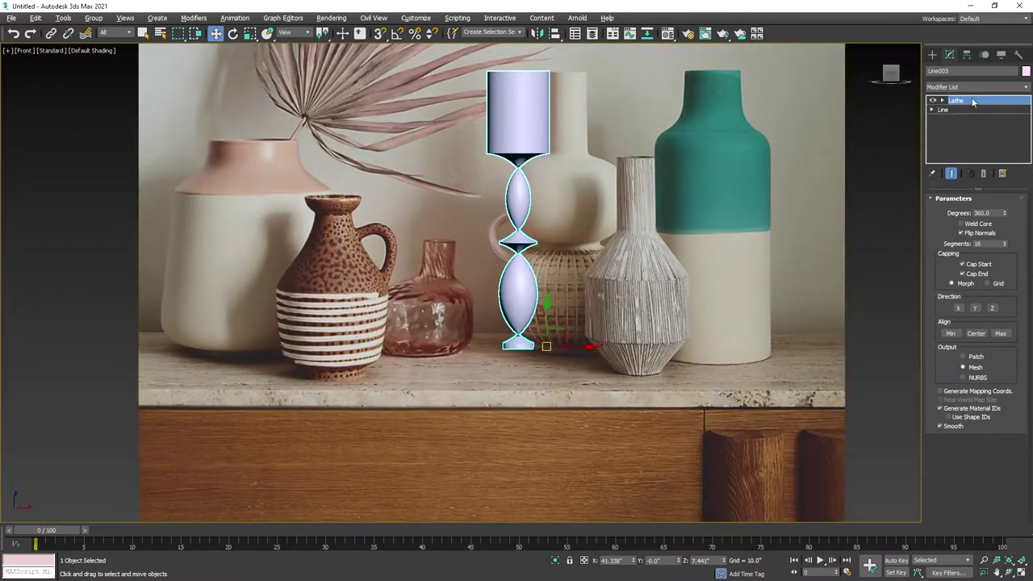
pyautogui.moveTo(581, 347); pyautogui.dragTo(563, 351)
pyautogui.moveTo(568, 355); pyautogui.dragTo(596, 360)
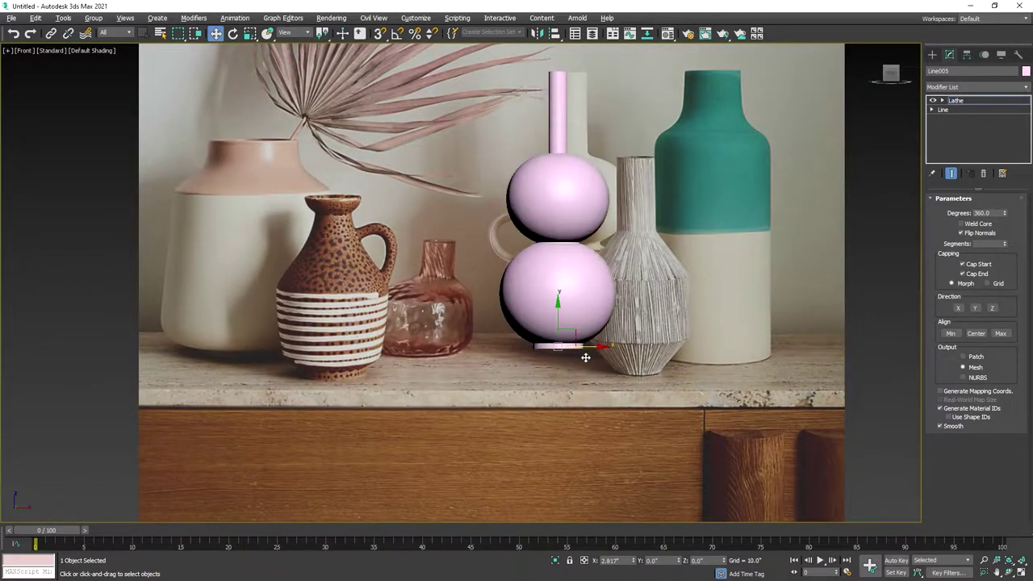
pyautogui.scroll(5, 544, 219)
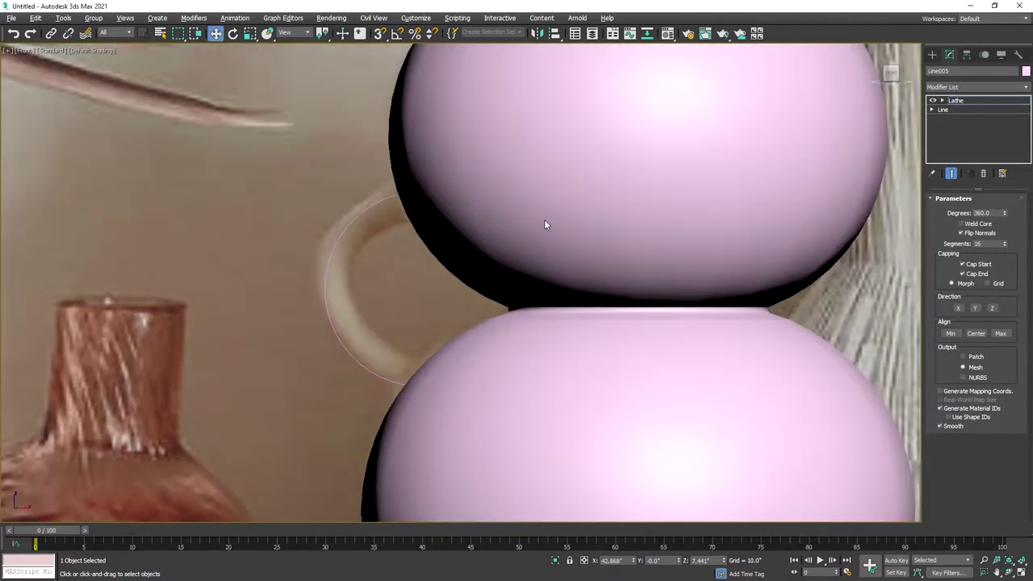
pyautogui.scroll(-2, 557, 228)
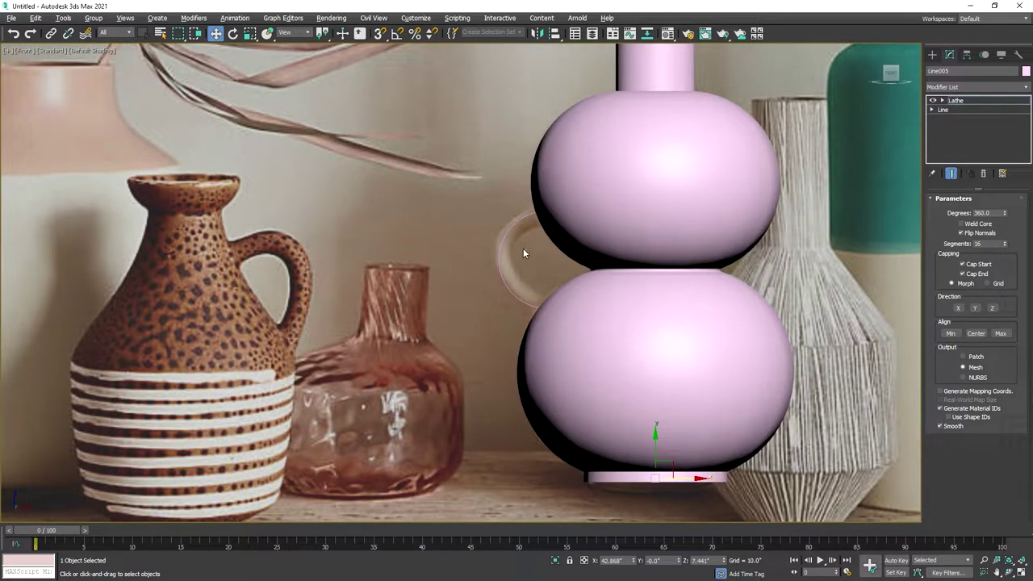
pyautogui.scroll(2, 509, 250)
pyautogui.scroll(2, 521, 275)
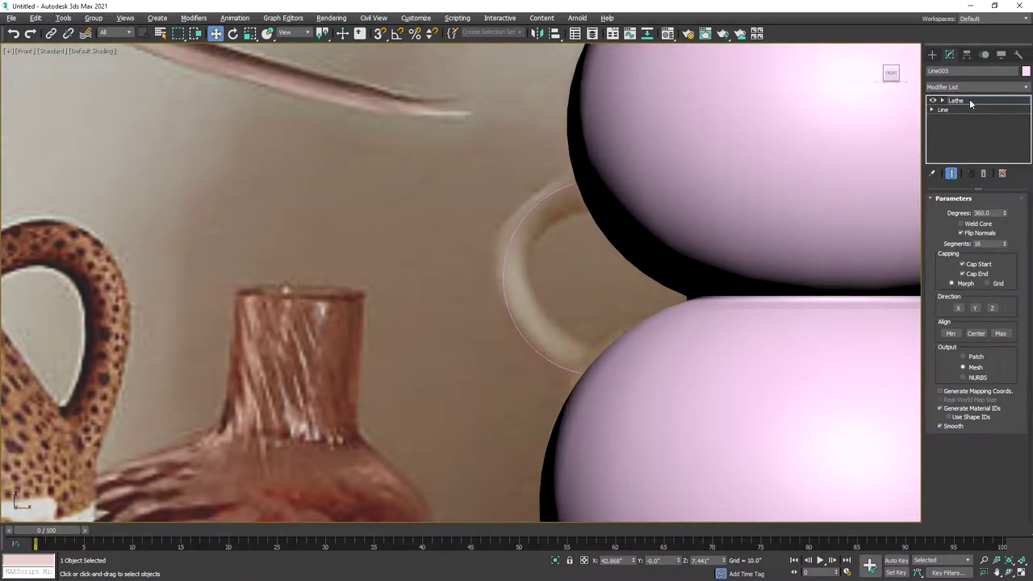
pyautogui.rightClick(738, 143)
# Step: Hide the vase and make the handle arc an editable spline rendered as a 0.73 tube
pyautogui.click(784, 119)
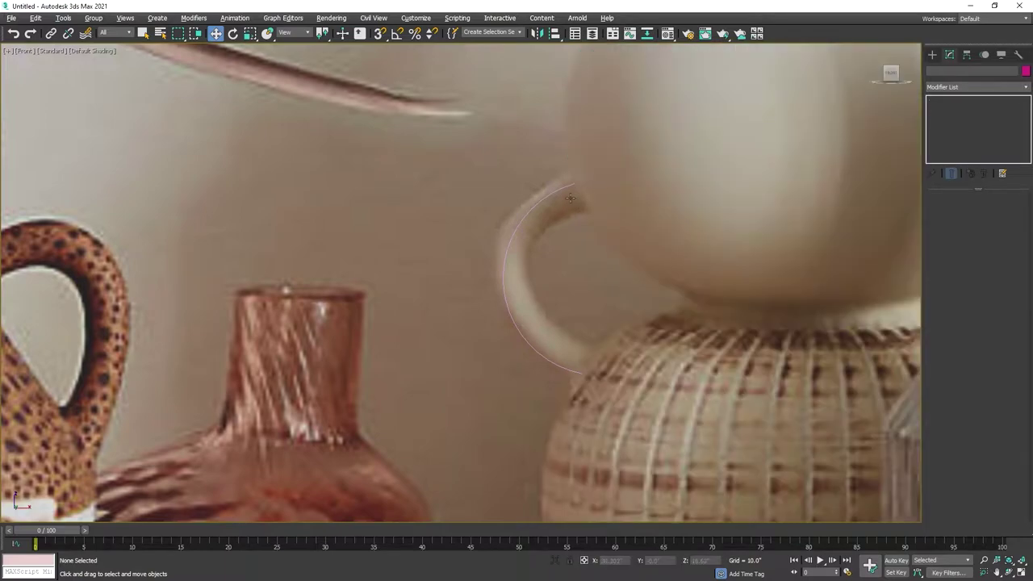
pyautogui.click(570, 198)
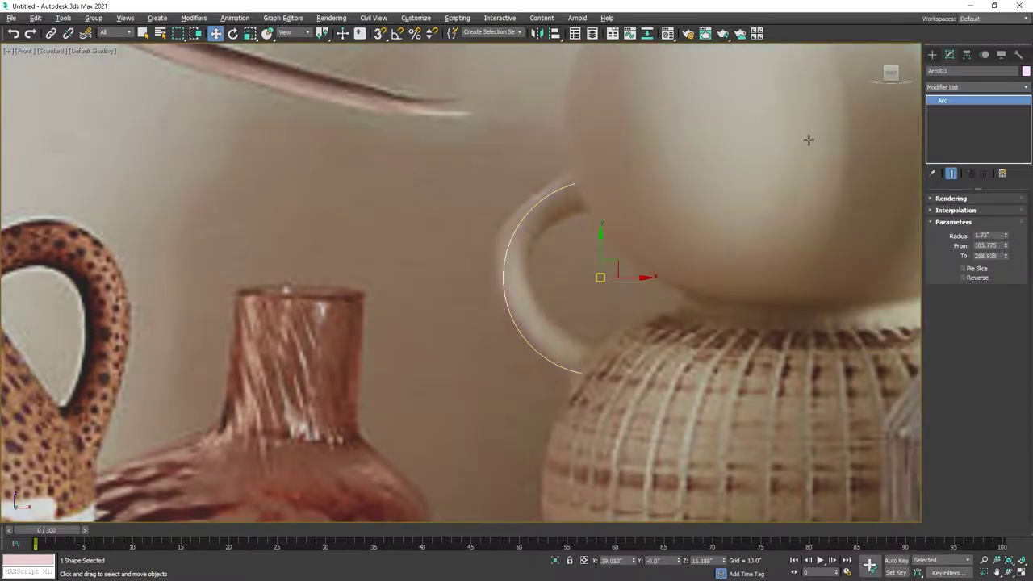
pyautogui.rightClick(621, 212)
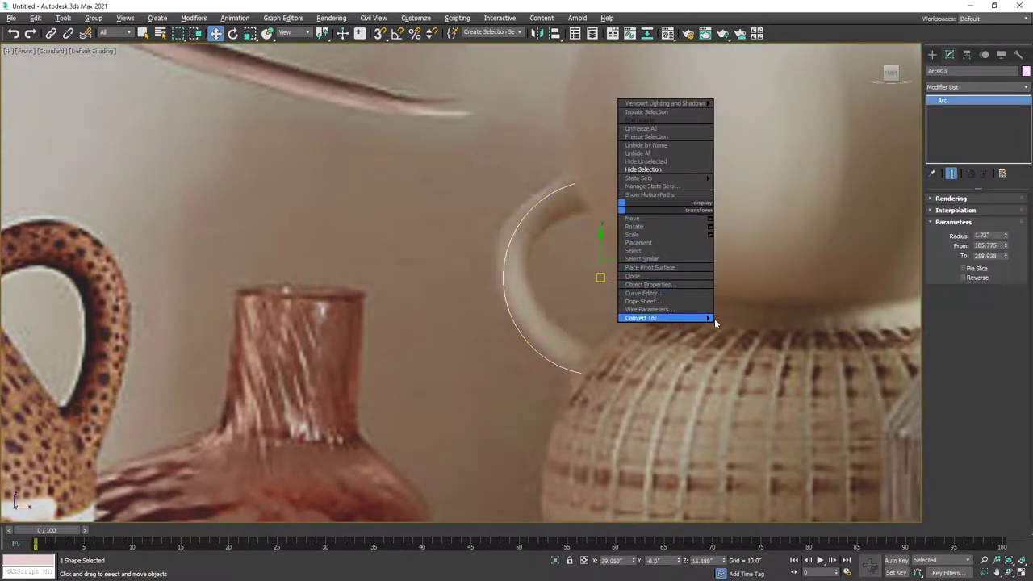
pyautogui.click(738, 320)
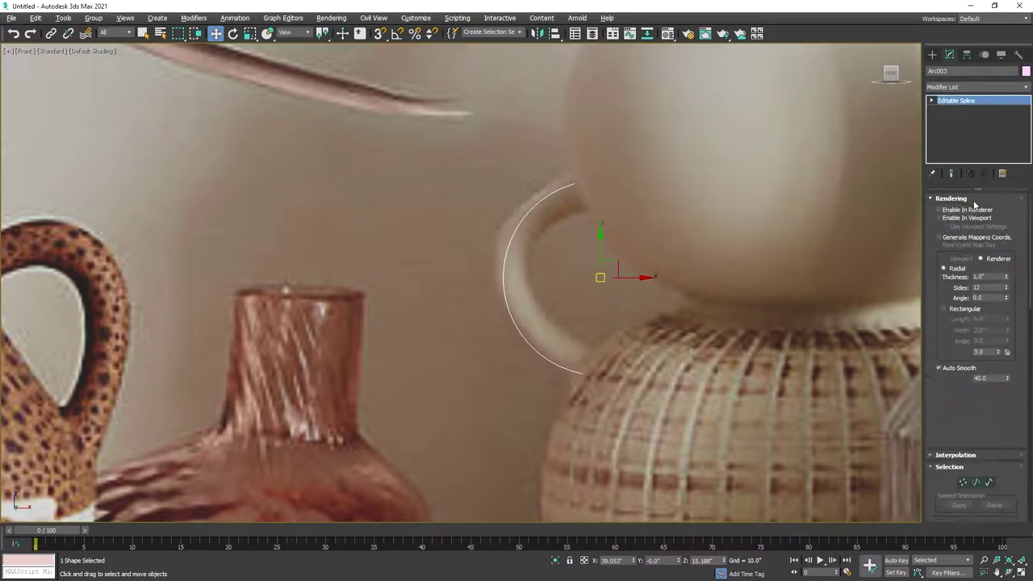
pyautogui.click(974, 217)
pyautogui.moveTo(1005, 280); pyautogui.dragTo(1007, 294)
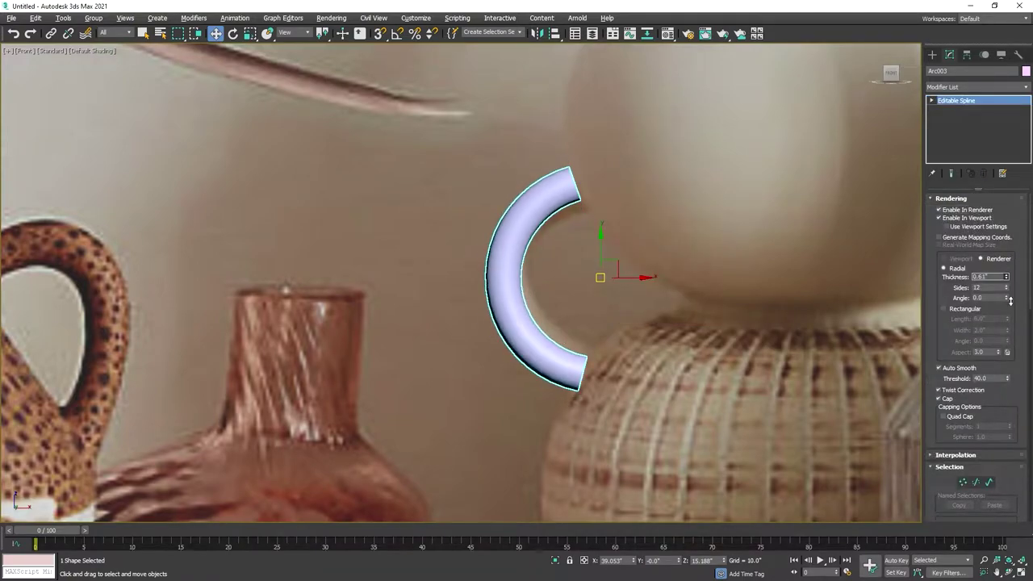
pyautogui.rightClick(490, 283)
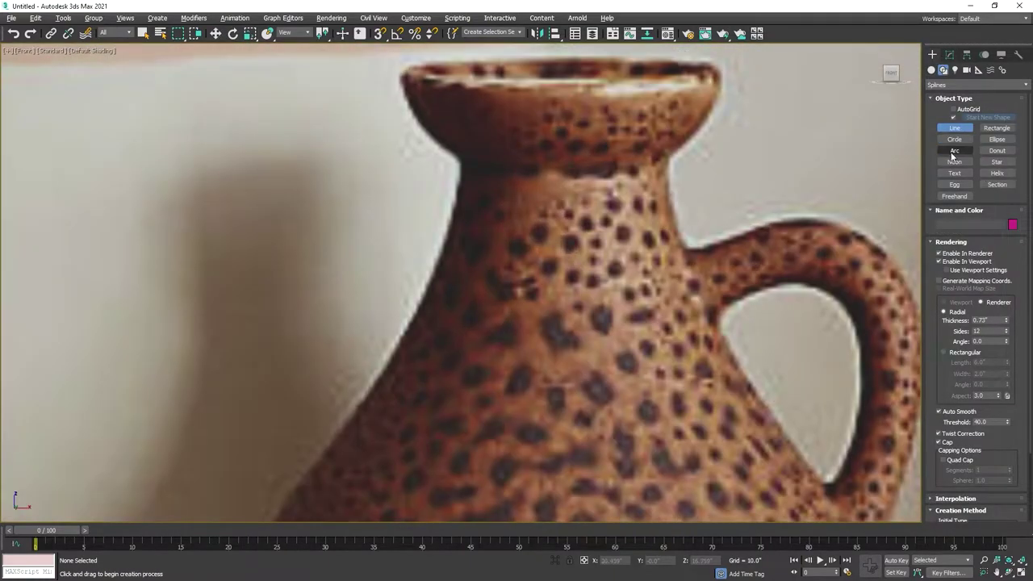
# Step: Draw two non-rendering arcs tracing the jug's flared neck rim and upper shoulder
pyautogui.click(954, 152)
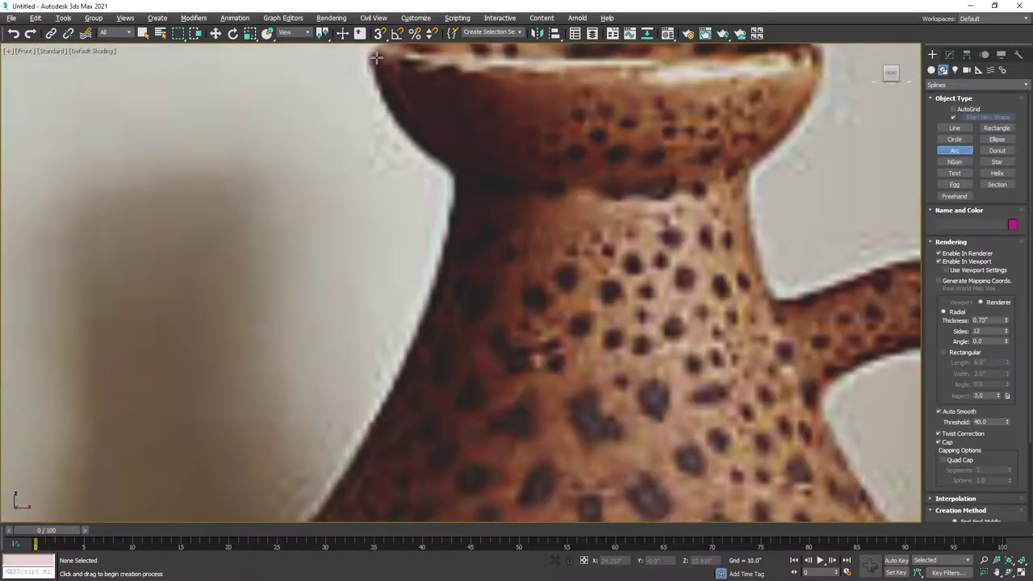
pyautogui.click(948, 269)
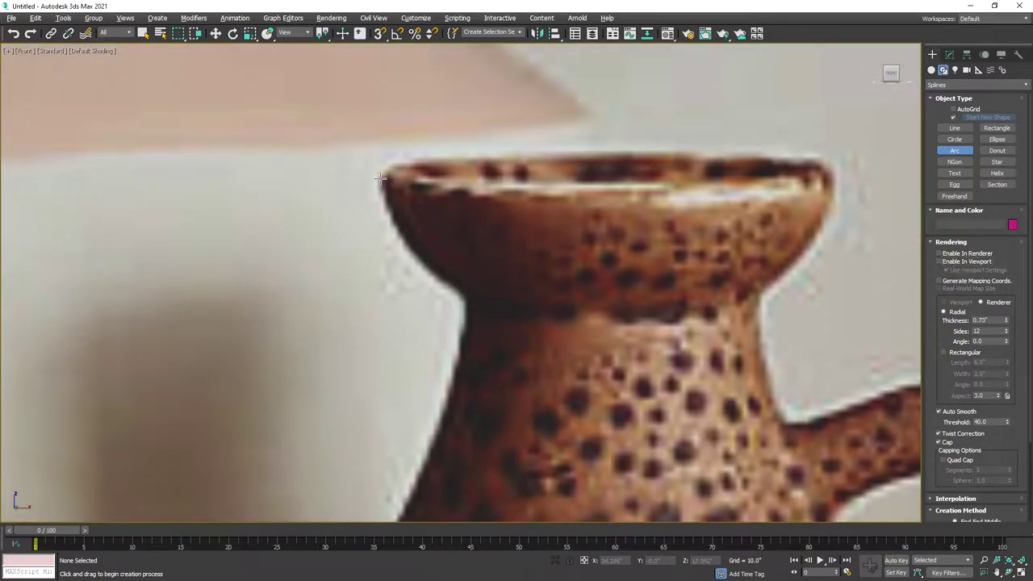
pyautogui.moveTo(380, 178); pyautogui.dragTo(466, 295)
pyautogui.click(466, 299)
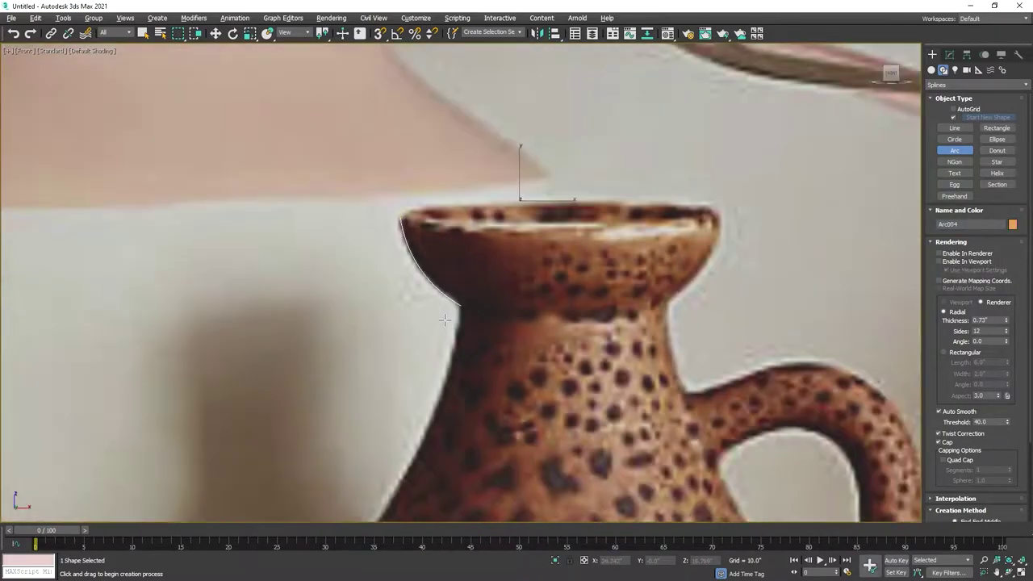
pyautogui.scroll(-3, 444, 319)
pyautogui.scroll(-2, 457, 216)
pyautogui.scroll(2, 462, 214)
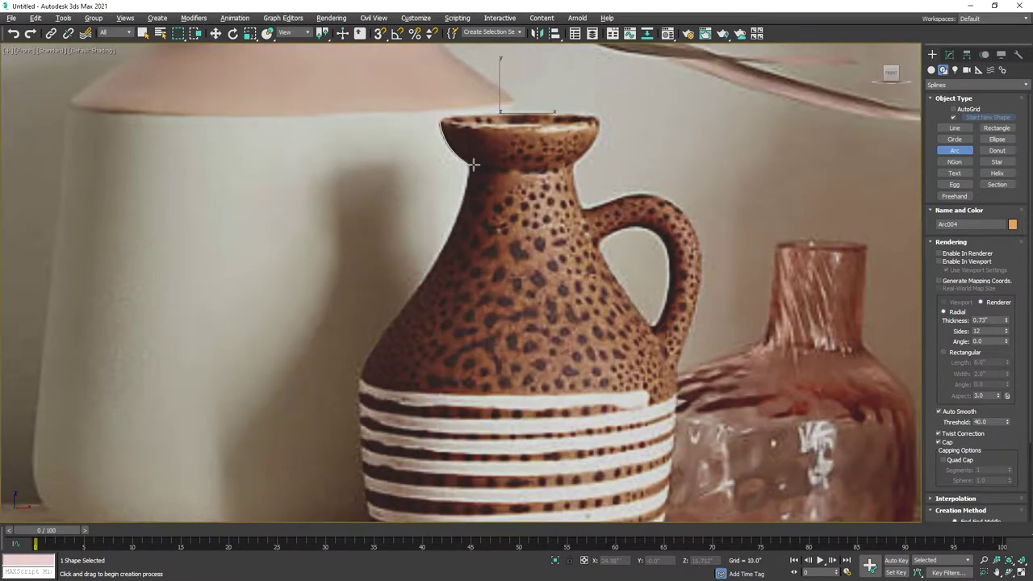
pyautogui.moveTo(468, 167)
pyautogui.mouseDown()
pyautogui.moveTo(388, 328)
pyautogui.moveTo(398, 315)
pyautogui.mouseUp()
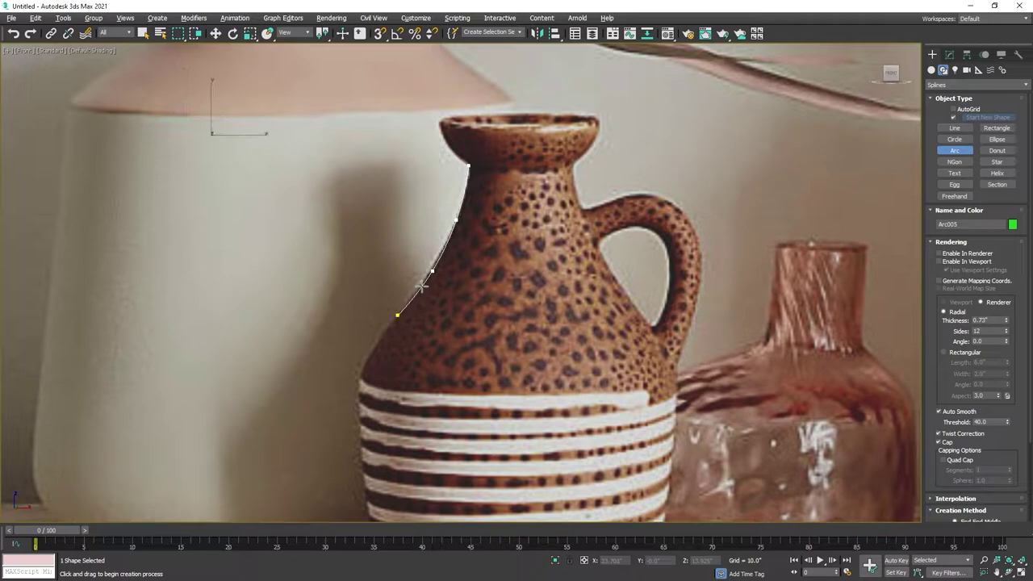
pyautogui.moveTo(421, 284); pyautogui.dragTo(418, 165, button='middle')
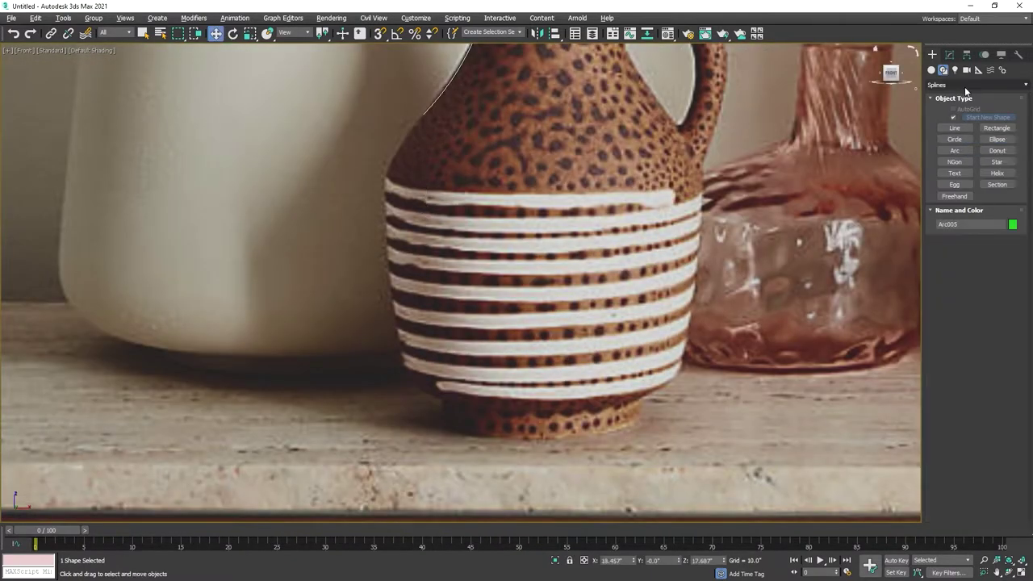
# Step: Draw a line from the jug's shoulder down the striped side to the base centre
pyautogui.scroll(5, 401, 134)
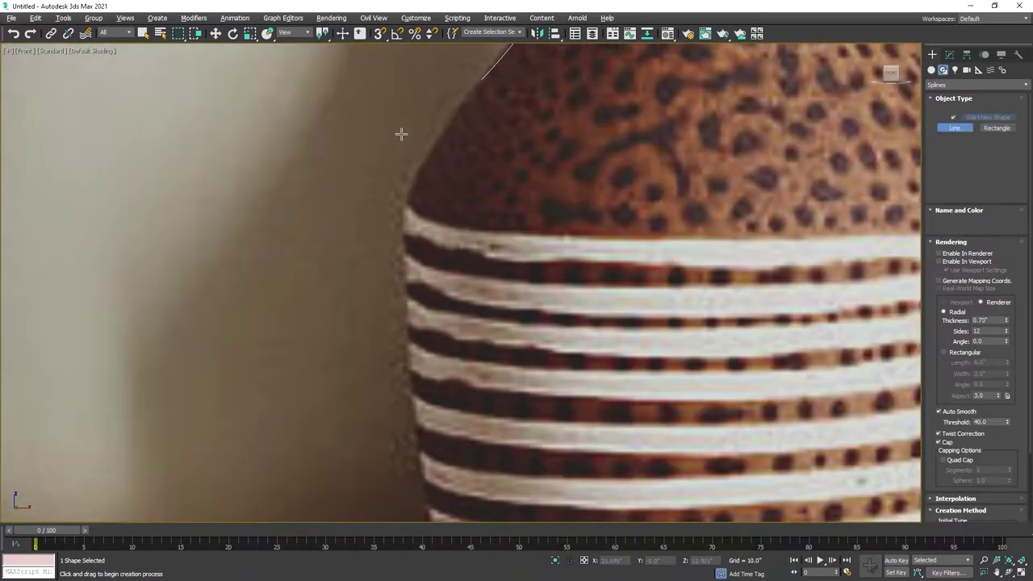
pyautogui.click(483, 79)
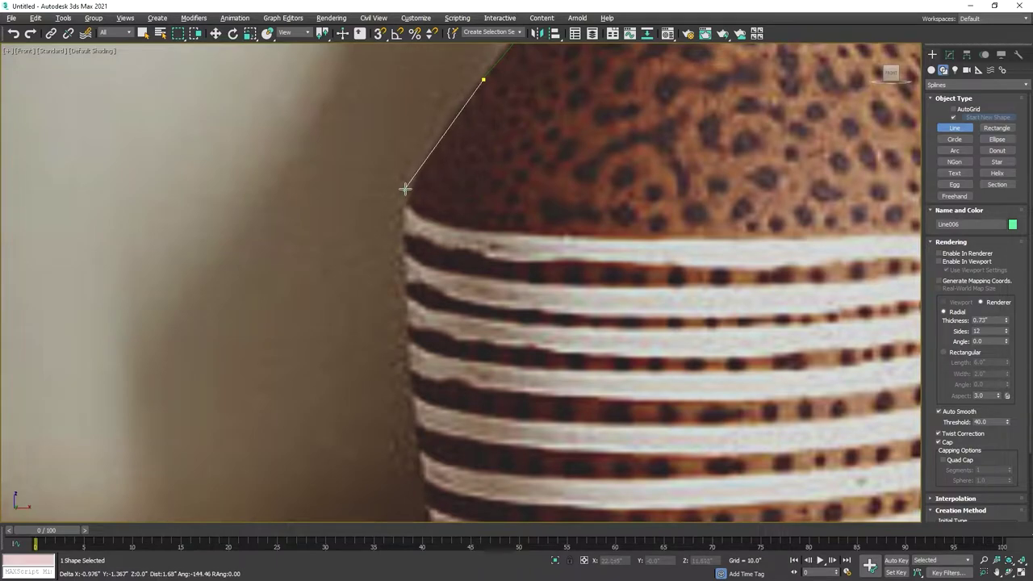
pyautogui.click(406, 188)
pyautogui.scroll(-2, 405, 188)
pyautogui.moveTo(395, 224); pyautogui.dragTo(387, 95, button='middle')
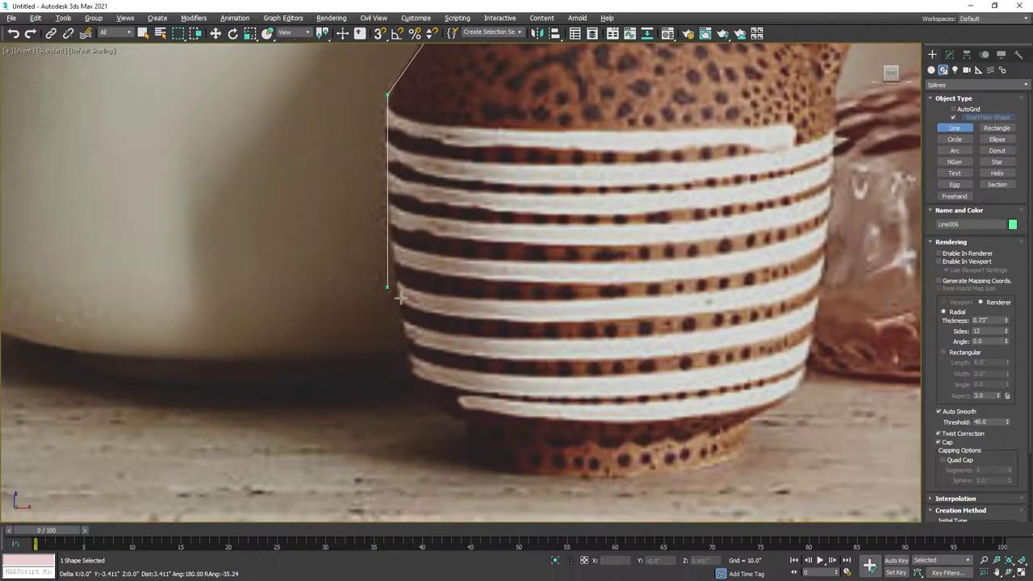
pyautogui.click(407, 374)
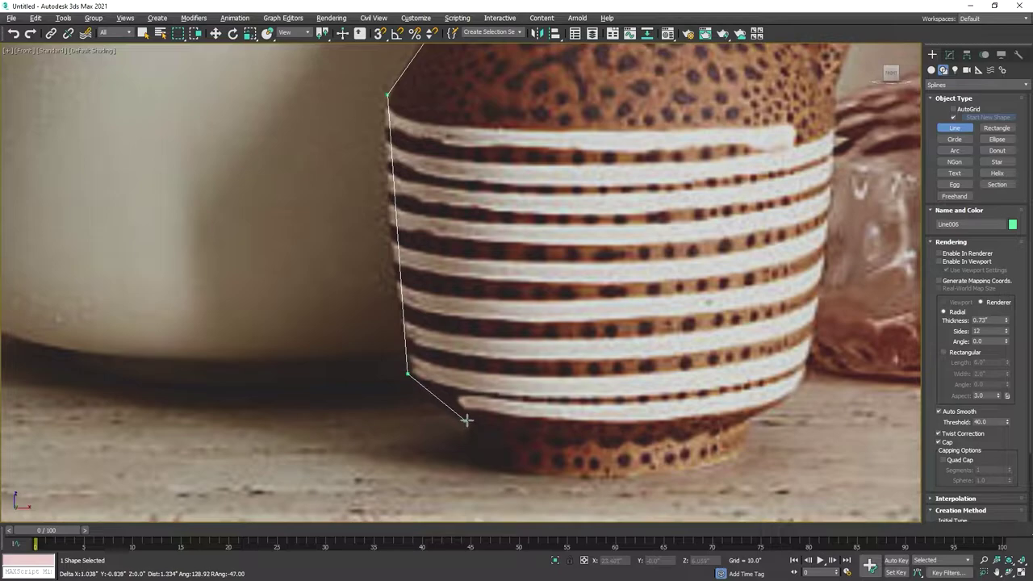
pyautogui.click(467, 420)
pyautogui.click(468, 460)
pyautogui.click(611, 461)
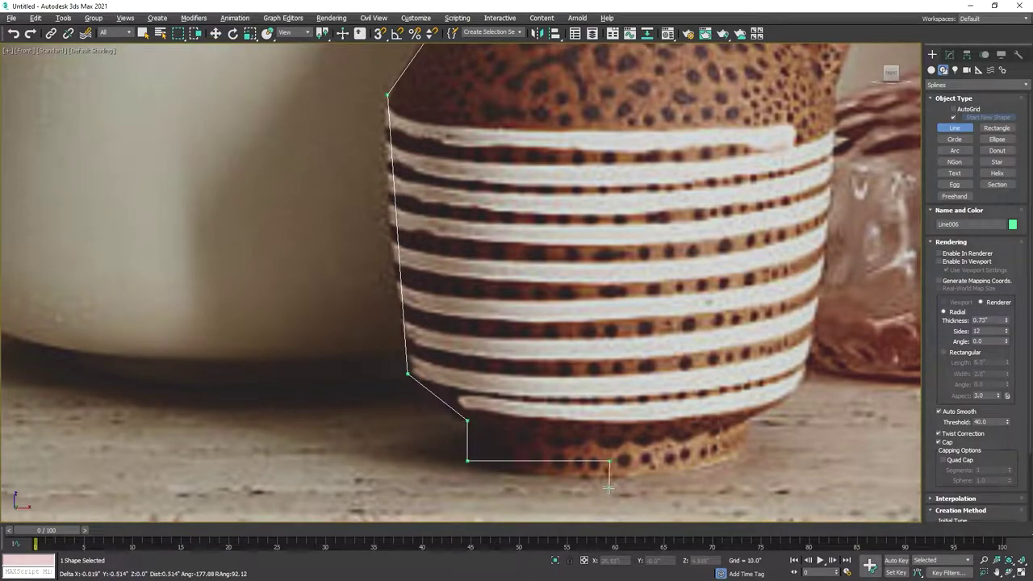
pyautogui.scroll(-6, 611, 484)
pyautogui.scroll(5, 602, 343)
pyautogui.rightClick(600, 343)
# Step: Attach the neck arc to the jug's side line
pyautogui.rightClick(595, 371)
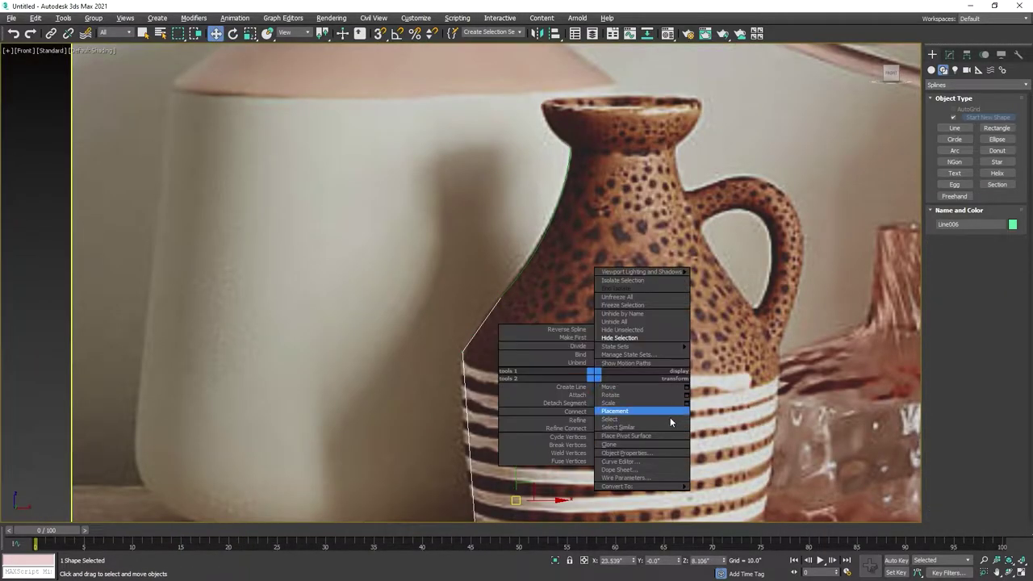
pyautogui.click(710, 488)
pyautogui.click(949, 54)
pyautogui.scroll(-3, 972, 413)
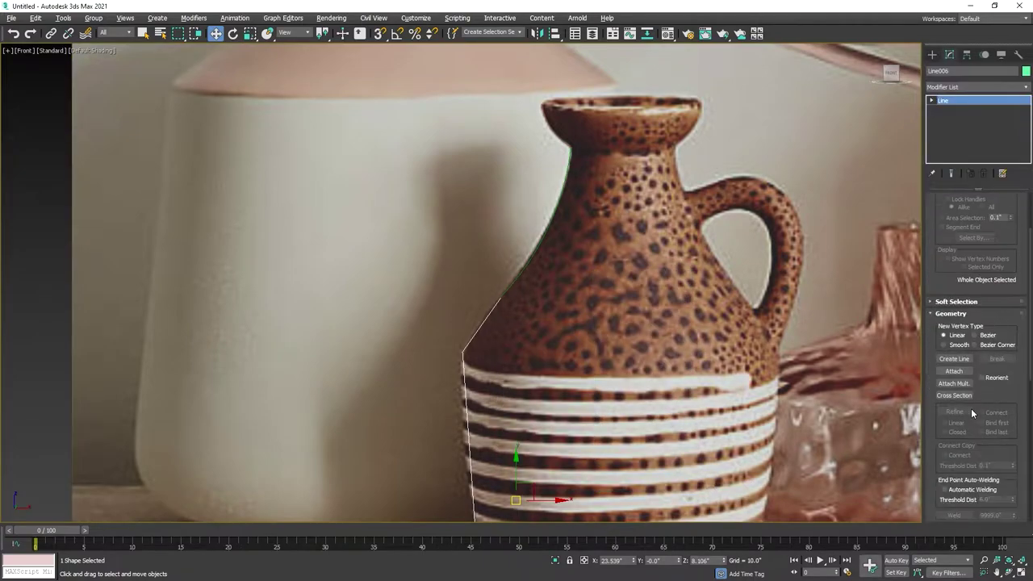
pyautogui.click(951, 371)
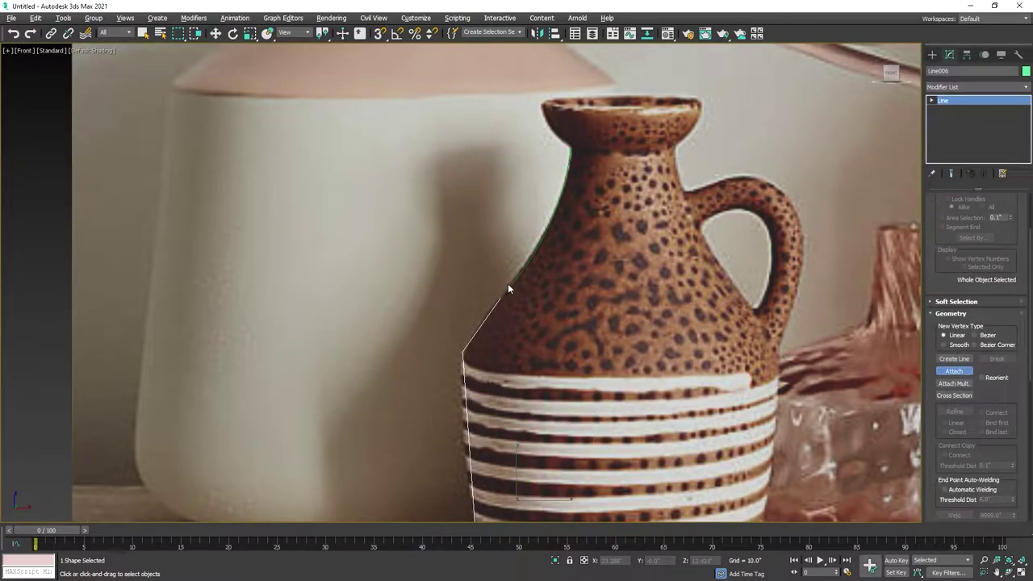
pyautogui.click(567, 147)
# Step: Fuse and weld the overlapping vertices where the curves meet
pyautogui.press('1')
pyautogui.scroll(3, 639, 127)
pyautogui.scroll(3, 618, 176)
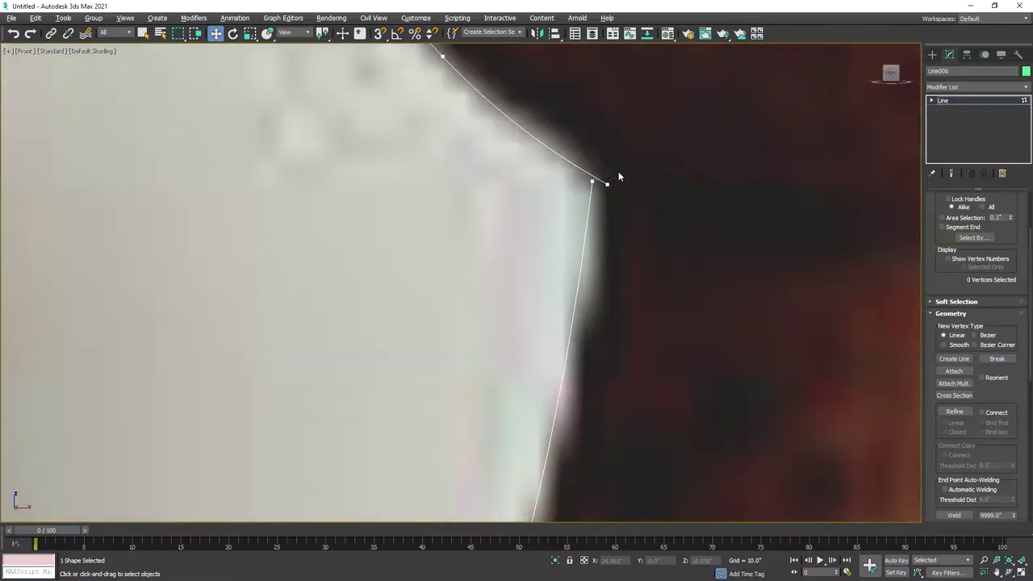
pyautogui.moveTo(592, 181); pyautogui.dragTo(615, 192)
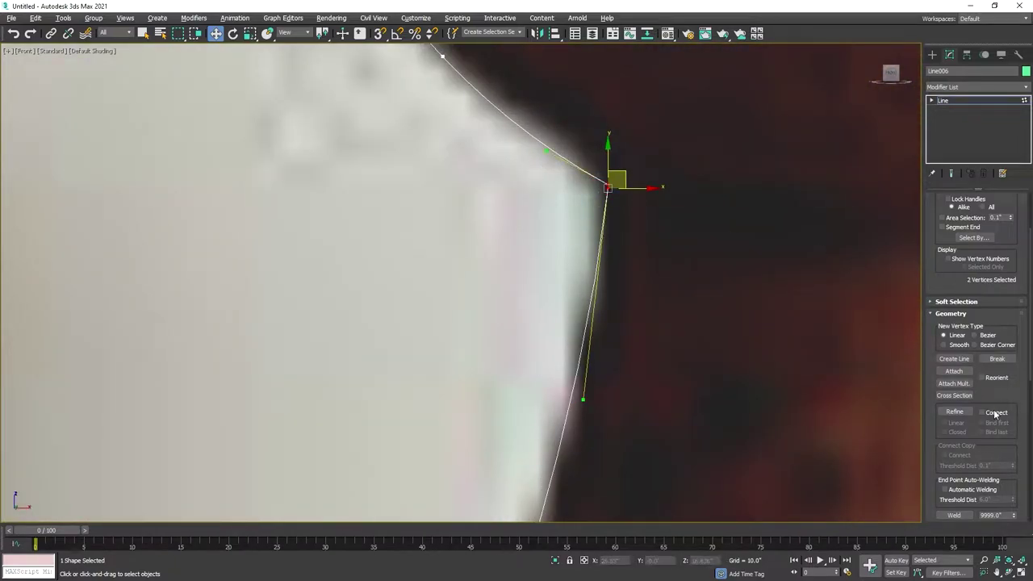
pyautogui.scroll(-2, 994, 415)
pyautogui.click(997, 459)
pyautogui.click(953, 434)
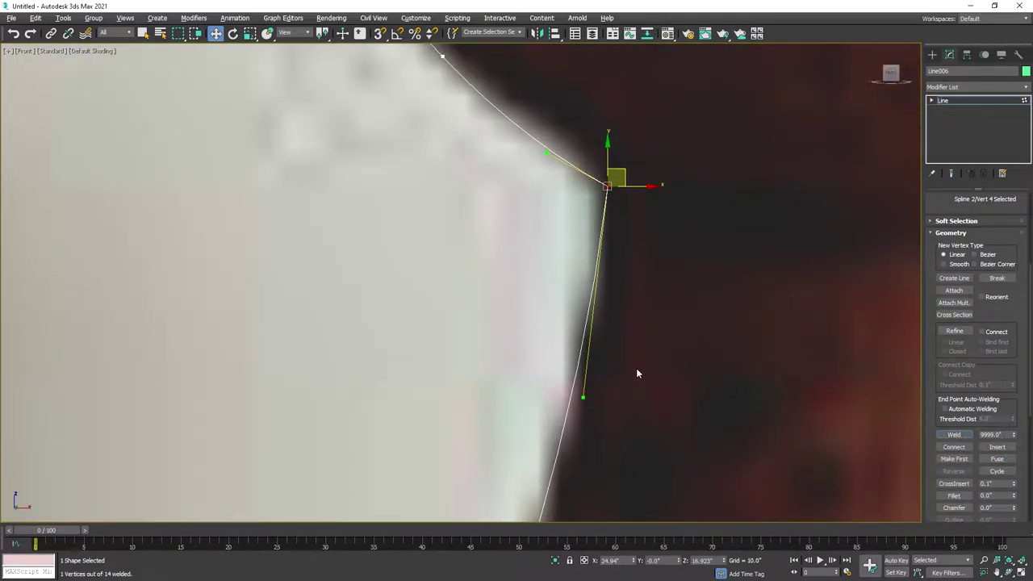
pyautogui.scroll(-3, 636, 368)
pyautogui.scroll(-2, 458, 380)
pyautogui.scroll(3, 367, 258)
# Step: Make the shoulder vertex a sharp corner and nudge it onto the photo outline
pyautogui.click(380, 286)
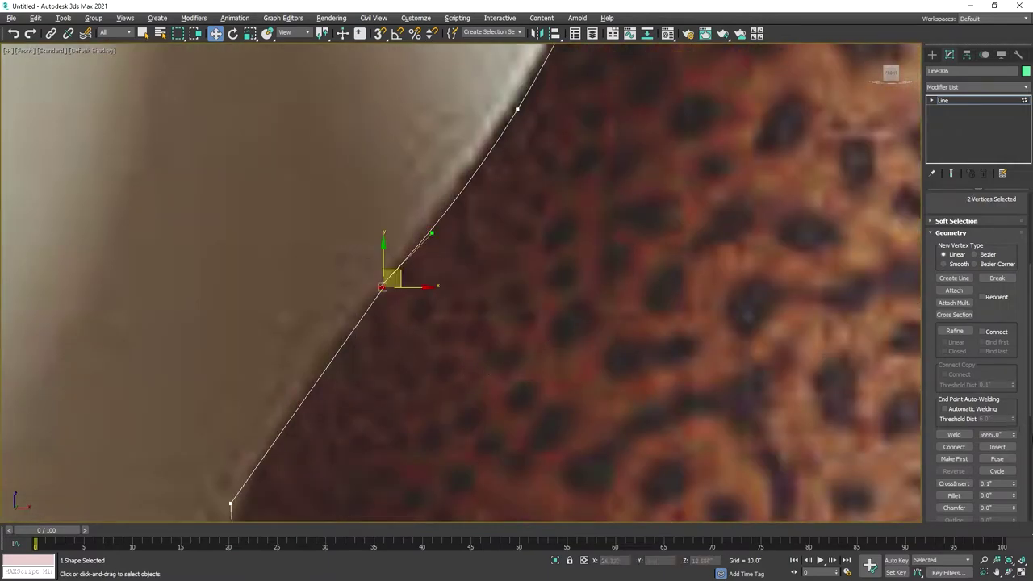
pyautogui.click(405, 361)
pyautogui.scroll(-3, 371, 267)
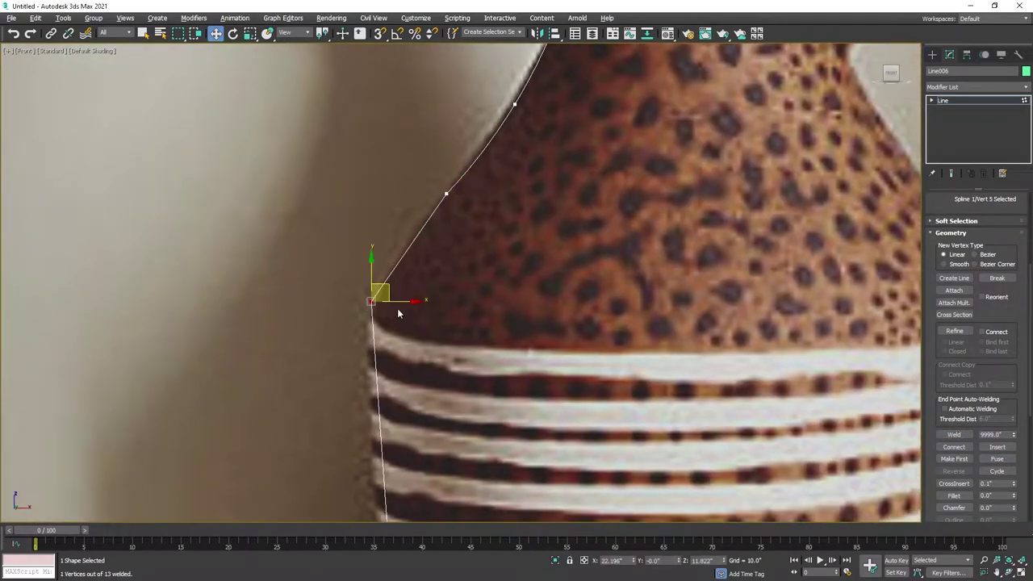
pyautogui.moveTo(398, 313); pyautogui.dragTo(390, 298)
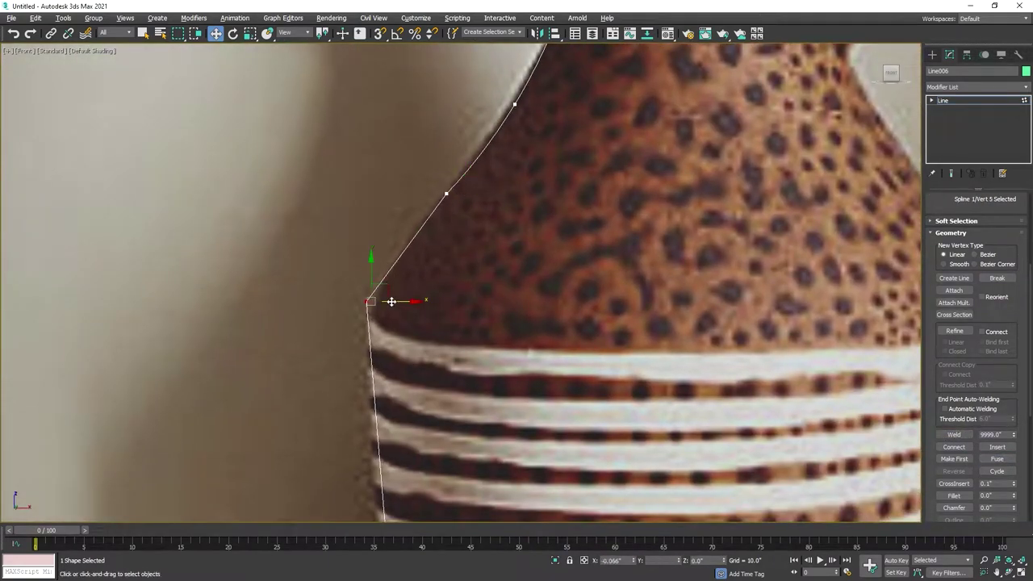
pyautogui.rightClick(458, 190)
pyautogui.click(428, 135)
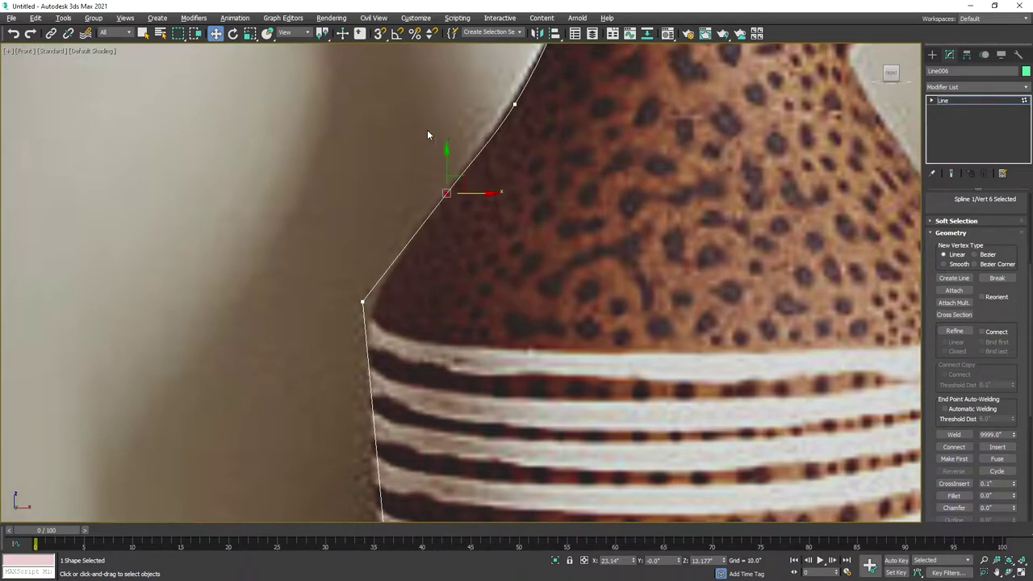
pyautogui.moveTo(463, 181); pyautogui.dragTo(462, 188)
pyautogui.click(461, 188)
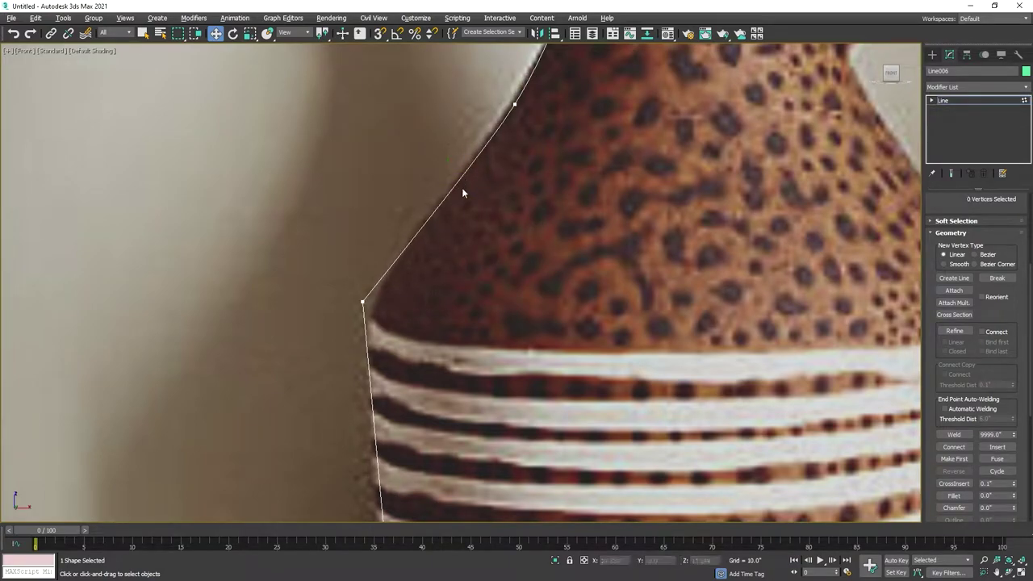
pyautogui.scroll(-5, 423, 305)
pyautogui.scroll(8, 326, 158)
# Step: Fillet the corner where the striped side curves into the jug's foot
pyautogui.click(375, 106)
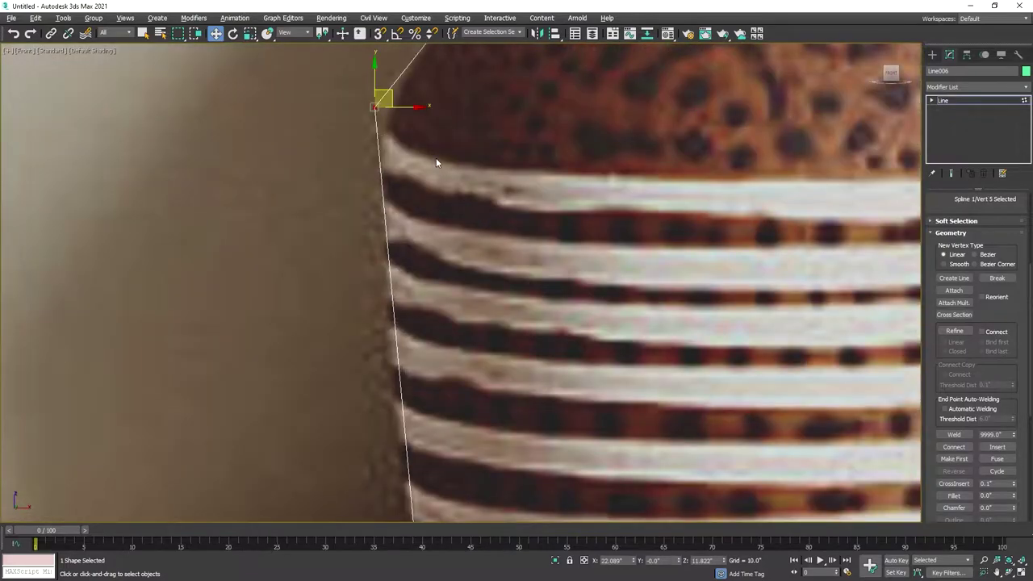
pyautogui.moveTo(438, 161); pyautogui.dragTo(470, 294, button='middle')
pyautogui.click(954, 495)
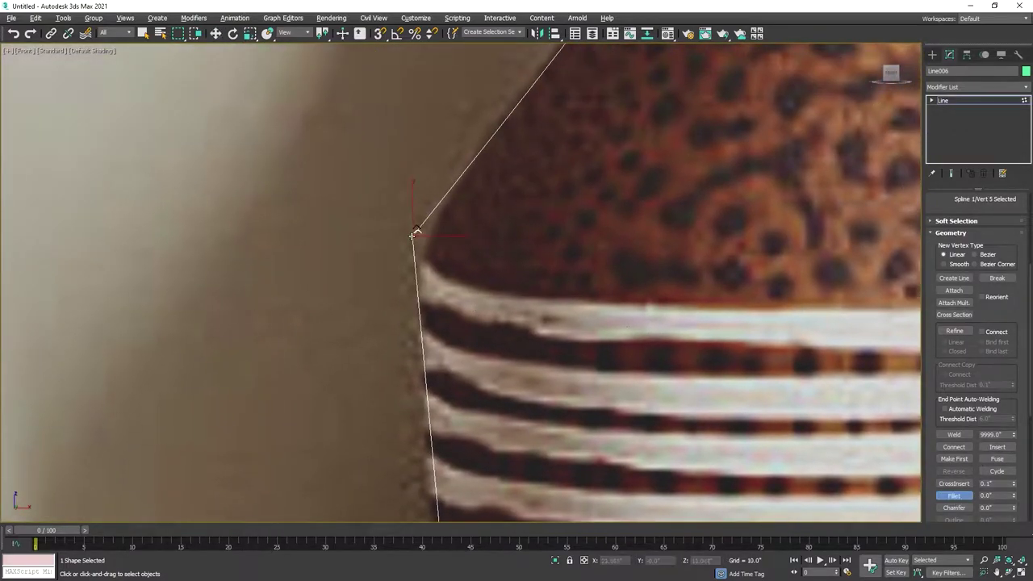
pyautogui.scroll(-5, 405, 208)
pyautogui.scroll(4, 448, 300)
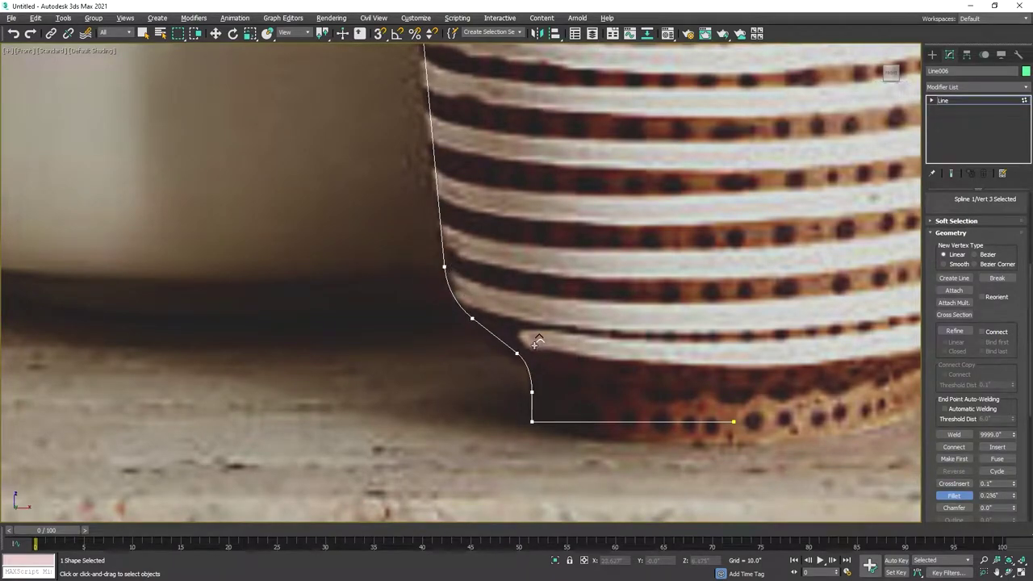
pyautogui.scroll(-4, 611, 331)
pyautogui.scroll(-1, 609, 319)
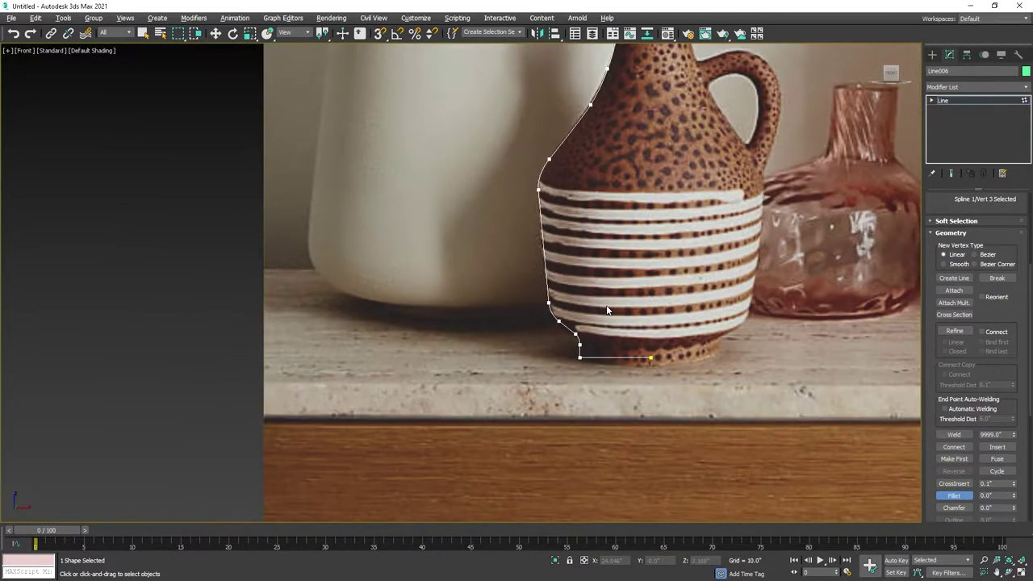
pyautogui.scroll(5, 588, 353)
pyautogui.scroll(-2, 557, 307)
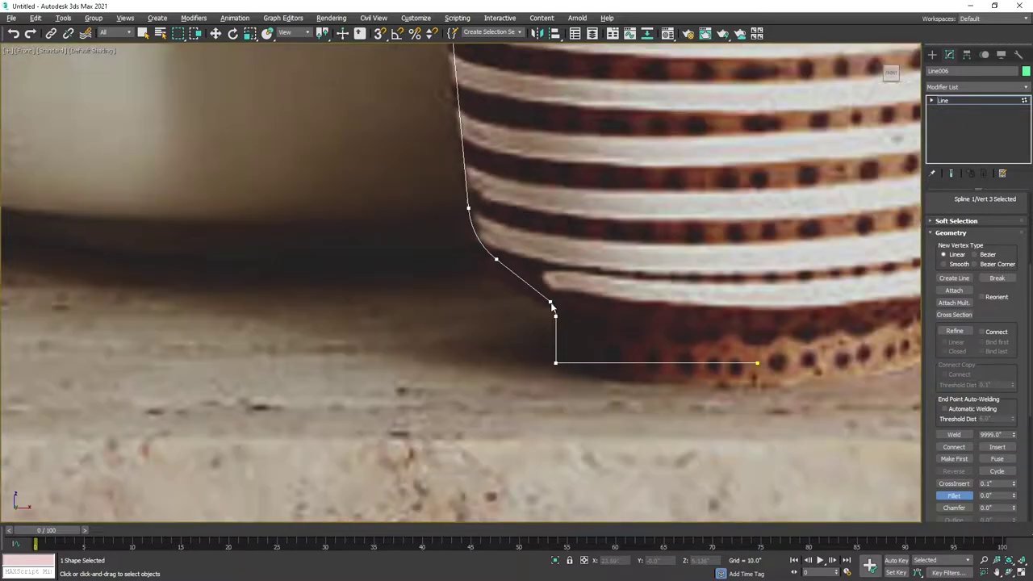
pyautogui.scroll(-3, 556, 307)
pyautogui.press('w')
pyautogui.moveTo(581, 101); pyautogui.dragTo(590, 319, button='middle')
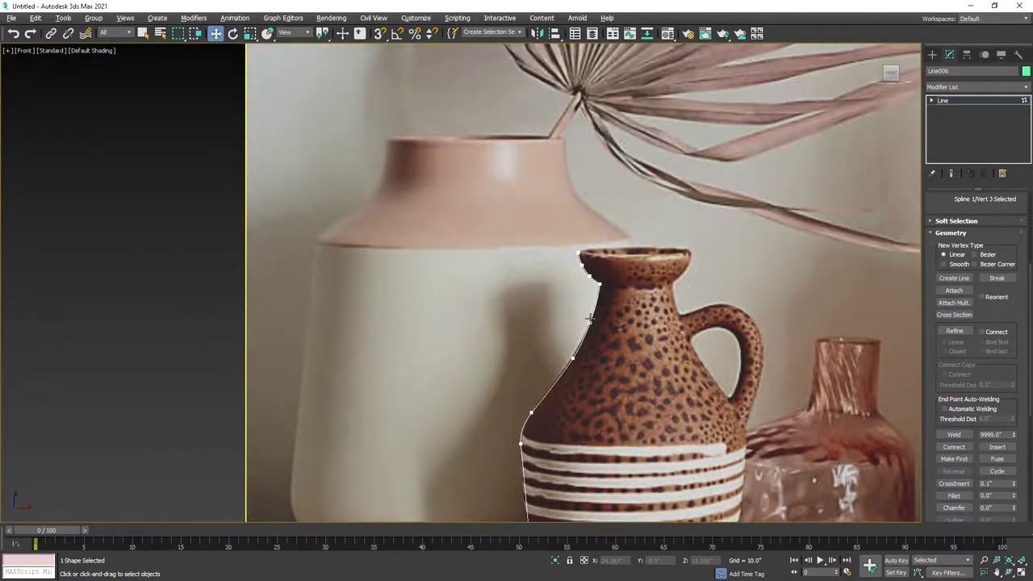
# Step: Lathe Line006 into a solid jug and move it over the spotted jug in the photo
pyautogui.click(976, 100)
pyautogui.click(976, 86)
pyautogui.click(981, 116)
pyautogui.scroll(-2, 724, 271)
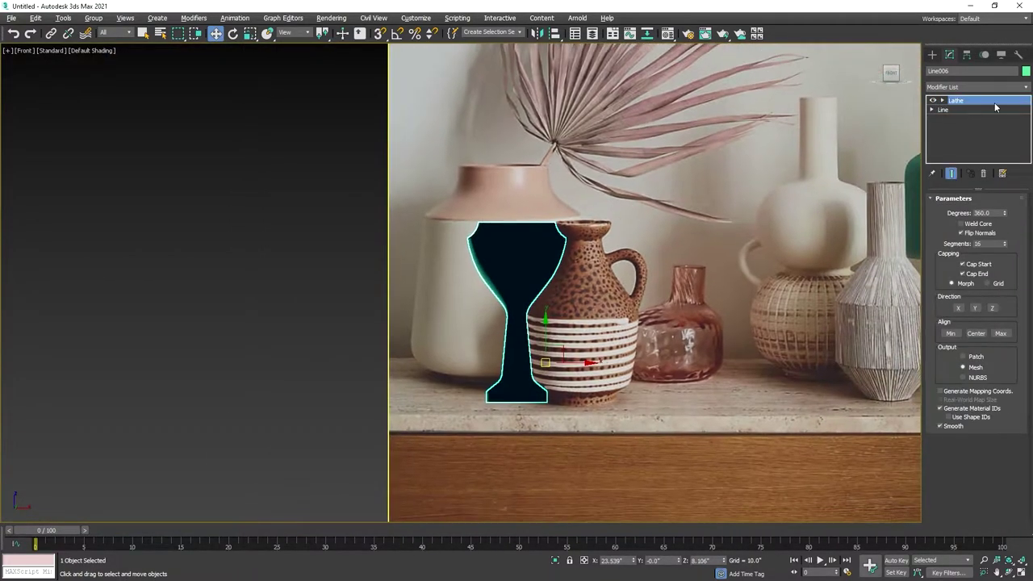
pyautogui.scroll(4, 470, 331)
pyautogui.scroll(2, 471, 332)
pyautogui.moveTo(703, 404); pyautogui.dragTo(364, 403, button='middle')
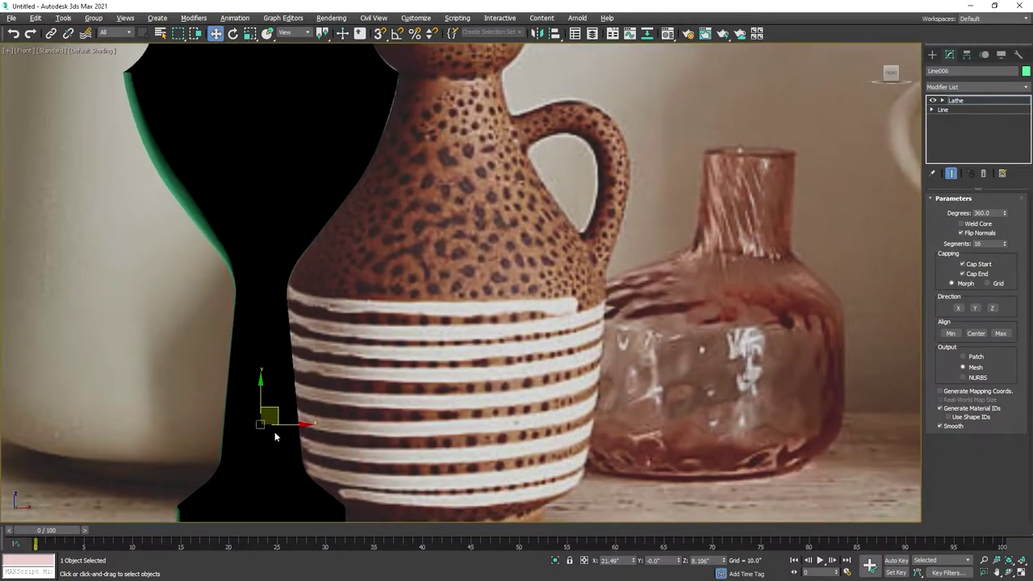
pyautogui.moveTo(298, 426); pyautogui.dragTo(474, 426)
pyautogui.scroll(-3, 475, 426)
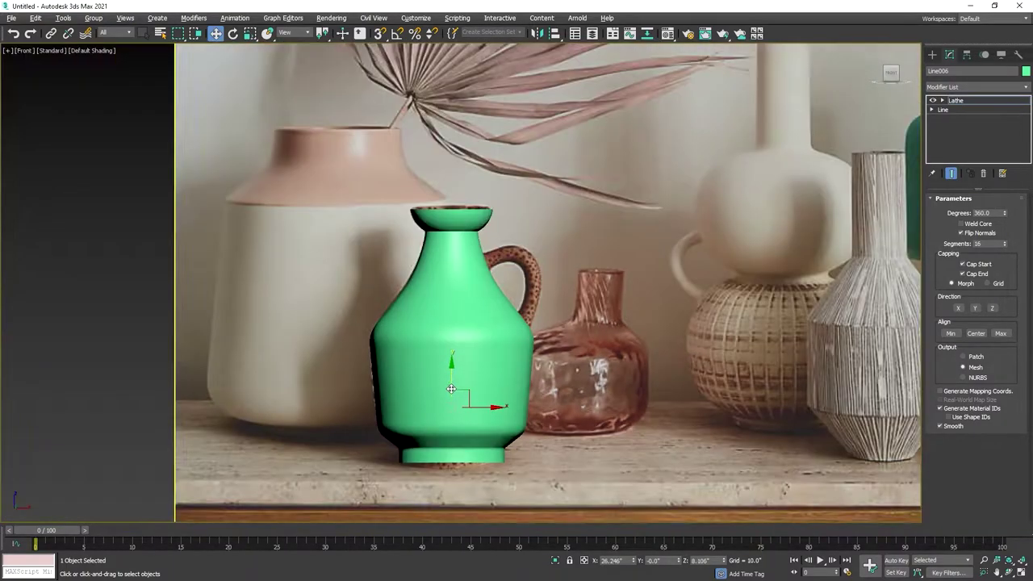
pyautogui.scroll(3, 466, 391)
pyautogui.click(932, 54)
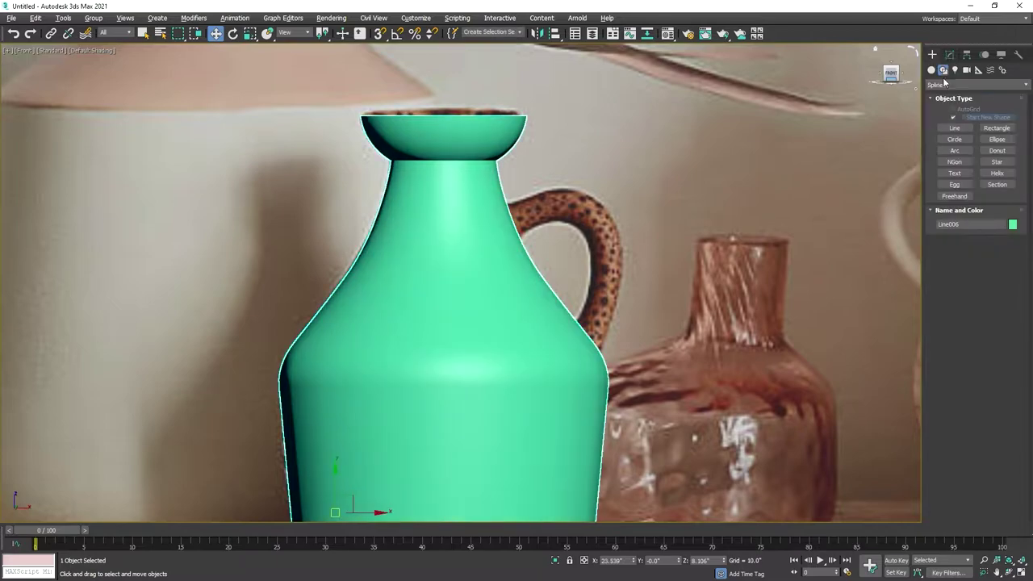
# Step: Draw a three-point Line from the jug's neck over the handle top to its bottom
pyautogui.click(953, 128)
pyautogui.click(511, 222)
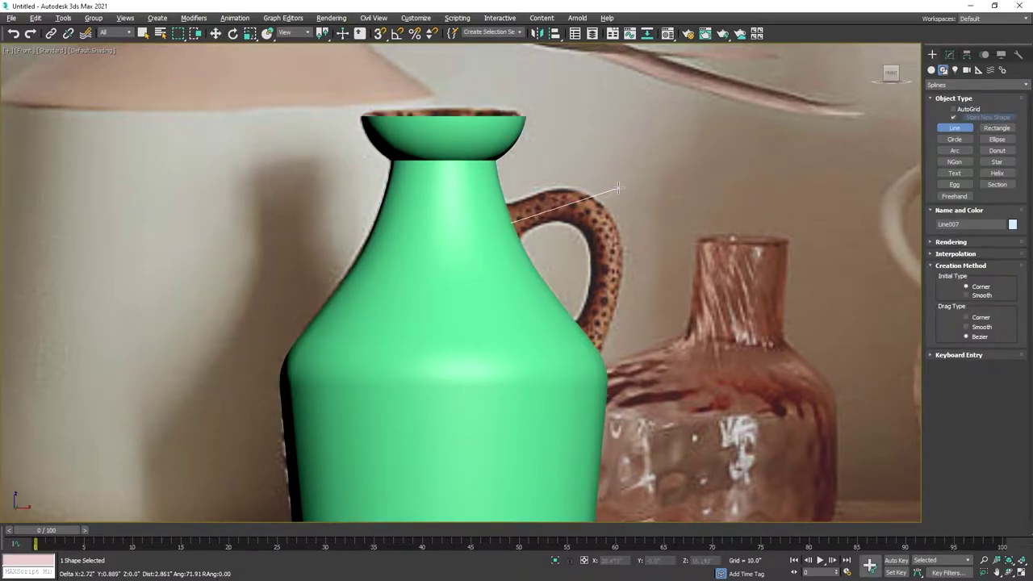
pyautogui.click(617, 188)
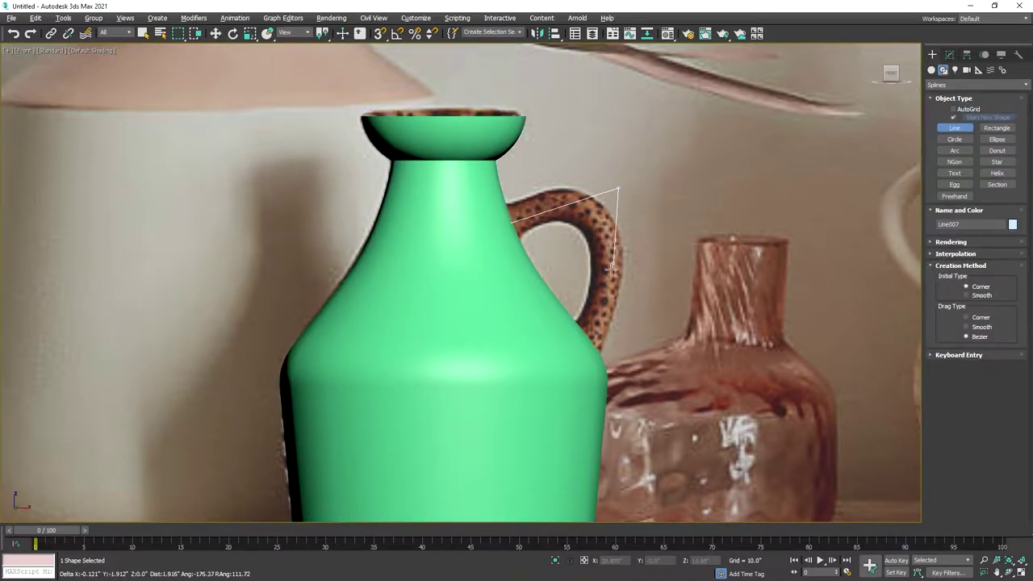
pyautogui.click(589, 348)
pyautogui.rightClick(589, 348)
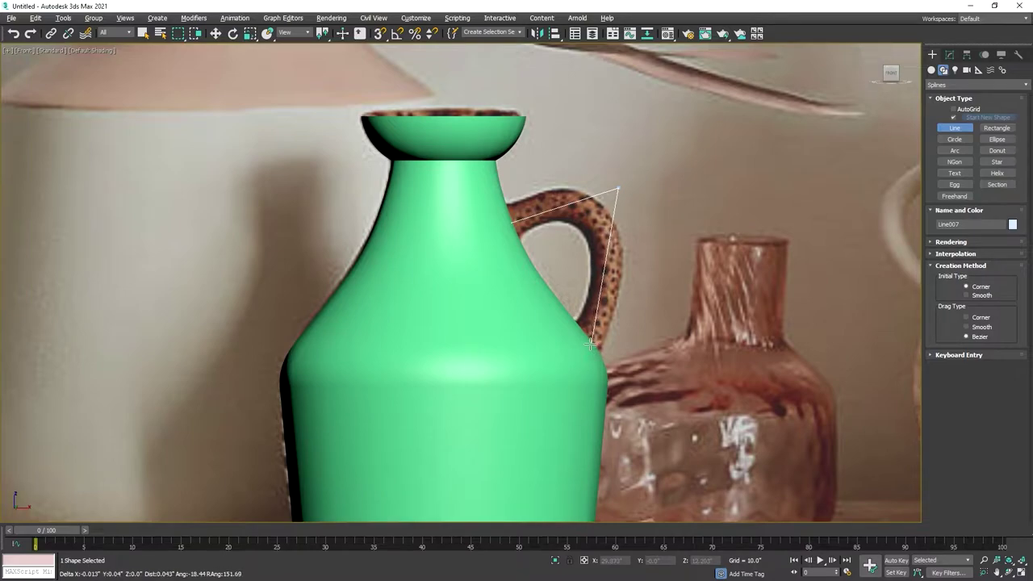
pyautogui.rightClick(589, 348)
pyautogui.rightClick(608, 194)
# Step: Fillet the handle line's top corner into a rounded bend
pyautogui.click(755, 305)
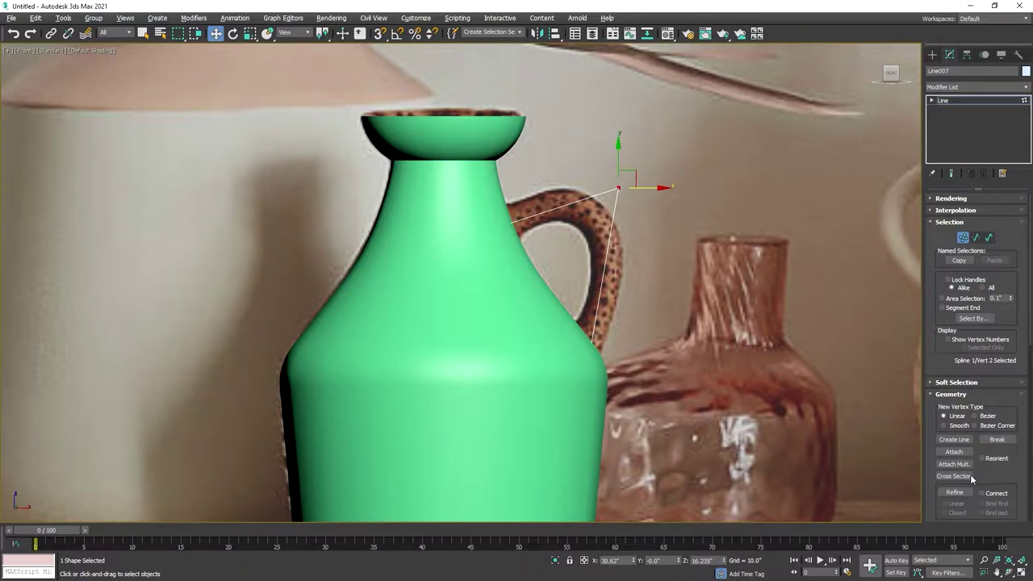
pyautogui.scroll(-5, 971, 478)
pyautogui.click(953, 399)
pyautogui.moveTo(621, 189); pyautogui.dragTo(617, 123)
pyautogui.press('w')
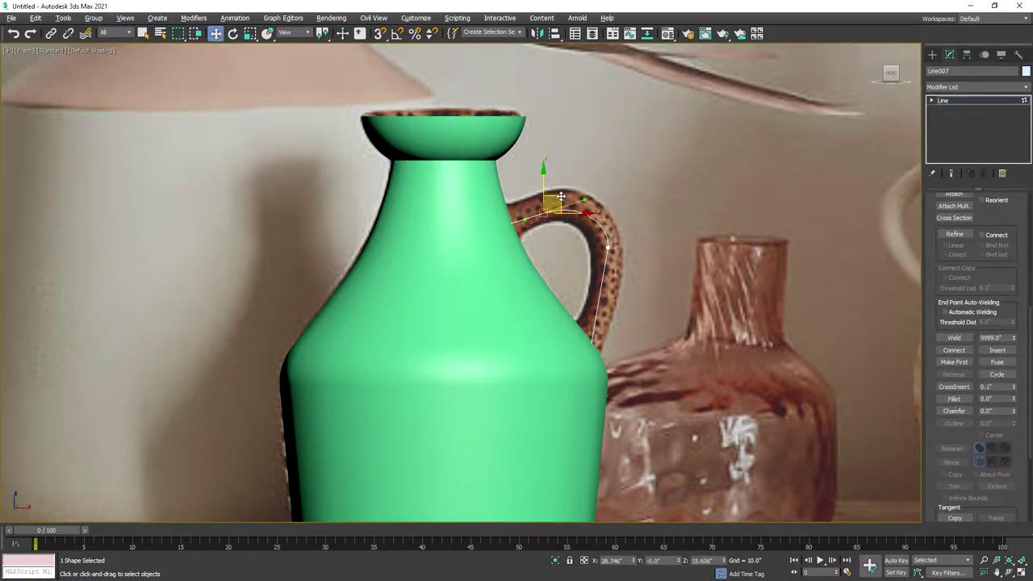
# Step: Set the handle line's bottom endpoint to Bezier Corner
pyautogui.click(598, 339)
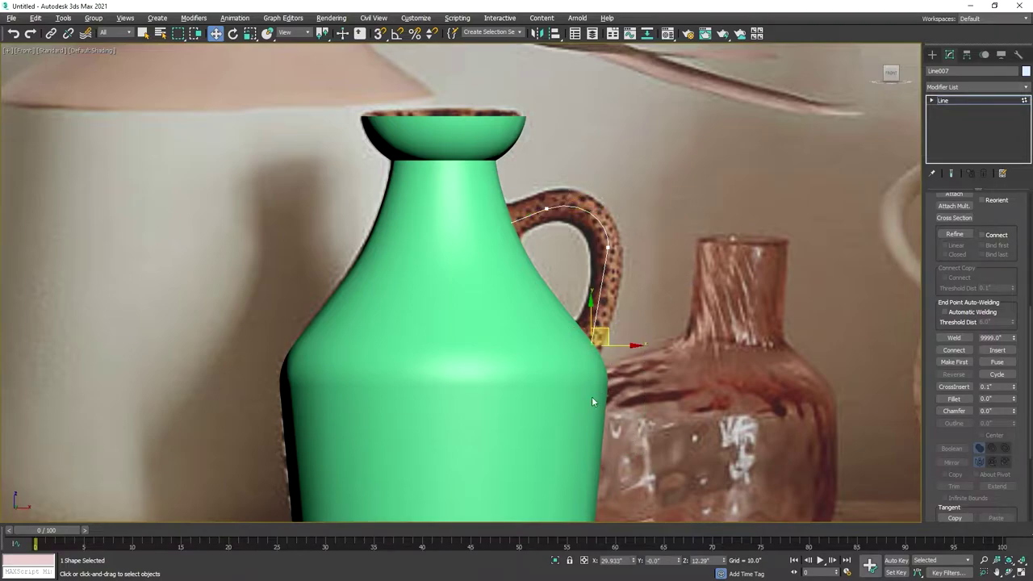
pyautogui.scroll(3, 607, 321)
pyautogui.rightClick(591, 321)
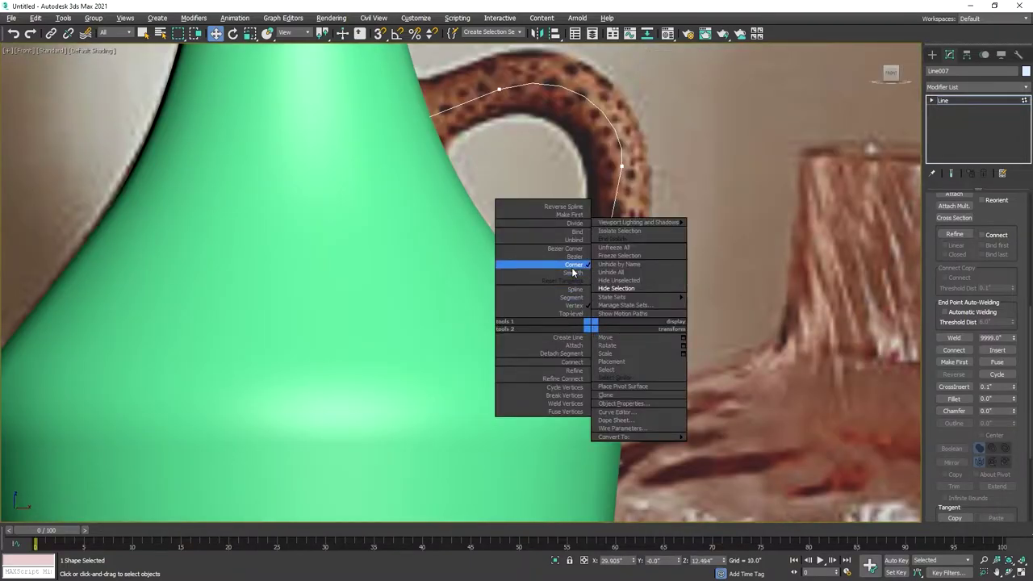
pyautogui.click(615, 335)
pyautogui.rightClick(583, 353)
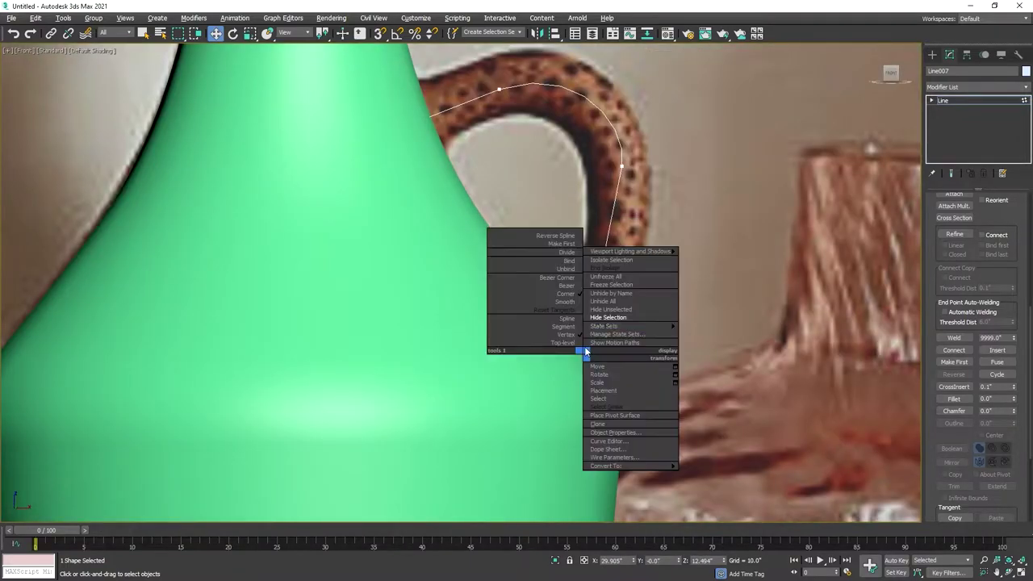
pyautogui.click(567, 283)
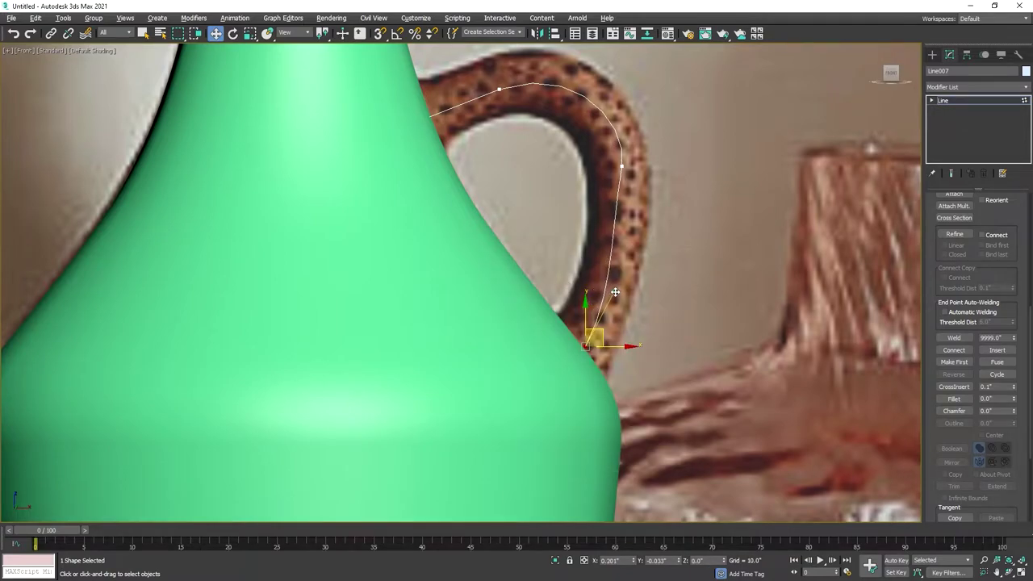
# Step: Bend the curve to hug the handle's outer edge and nudge the top endpoint onto the neck
pyautogui.click(621, 164)
pyautogui.moveTo(611, 232); pyautogui.dragTo(622, 235)
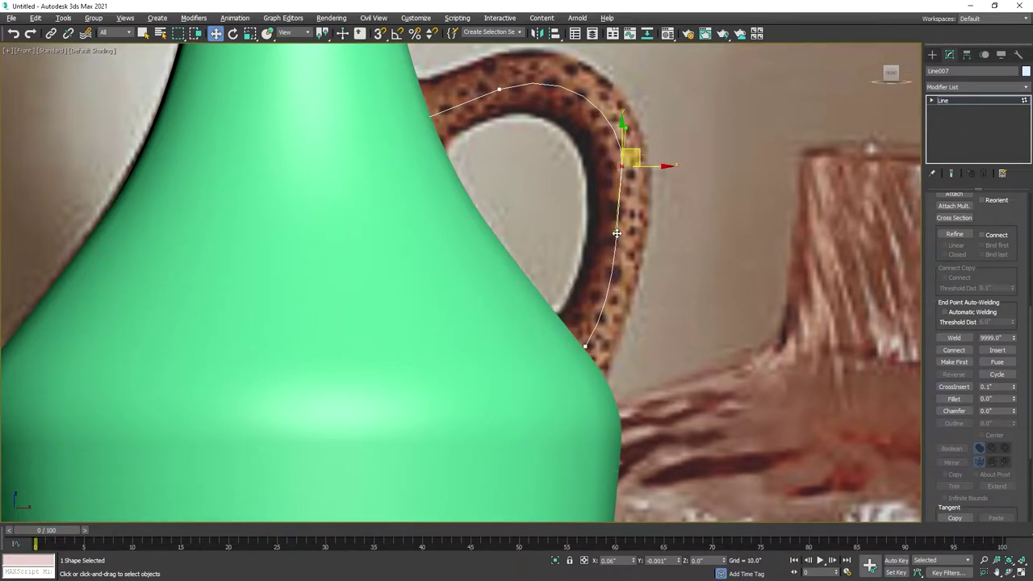
pyautogui.click(585, 347)
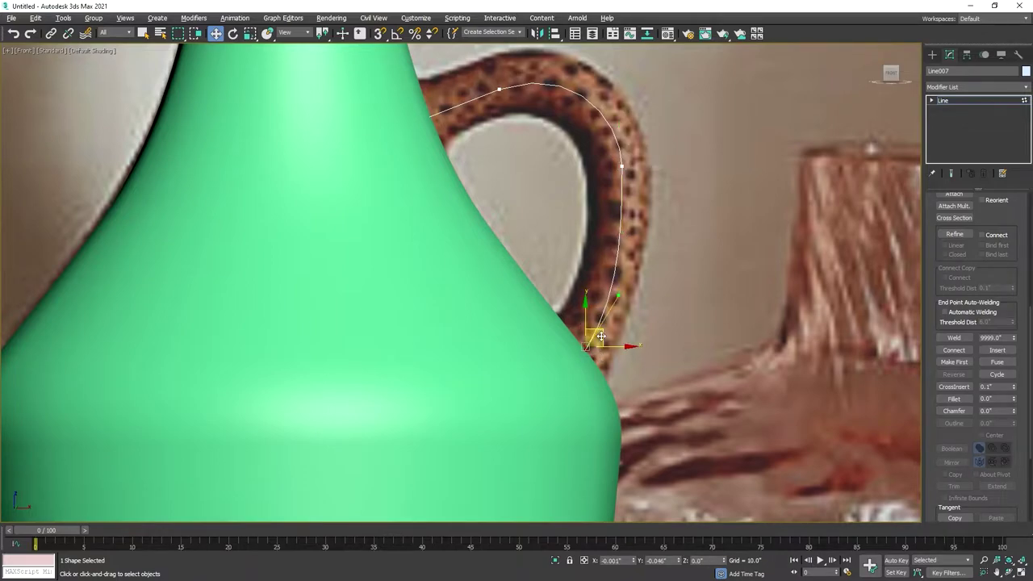
pyautogui.moveTo(472, 200); pyautogui.dragTo(472, 198)
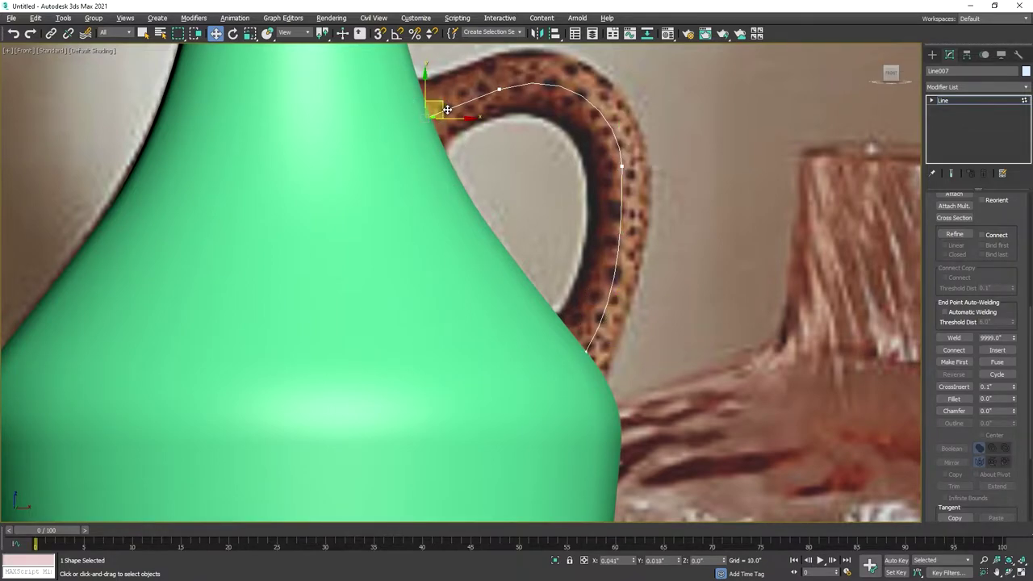
pyautogui.moveTo(447, 109)
pyautogui.mouseDown()
pyautogui.moveTo(434, 119)
pyautogui.moveTo(449, 107)
pyautogui.moveTo(449, 120)
pyautogui.mouseUp()
pyautogui.click(465, 126)
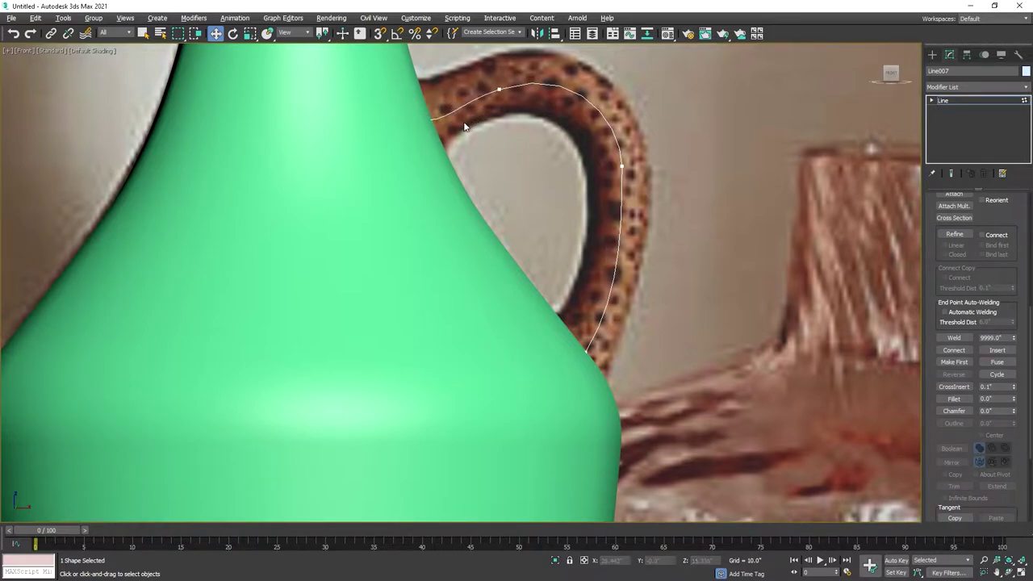
# Step: Shape the curve leaving the top endpoint so it follows the handle's arc
pyautogui.click(431, 119)
pyautogui.scroll(5, 452, 115)
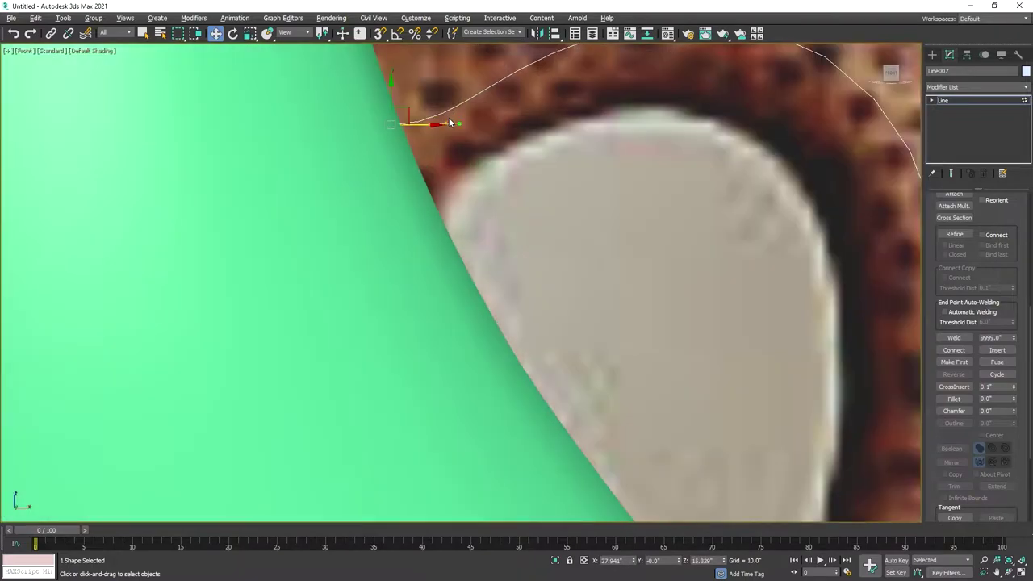
pyautogui.moveTo(452, 114); pyautogui.dragTo(487, 234, button='middle')
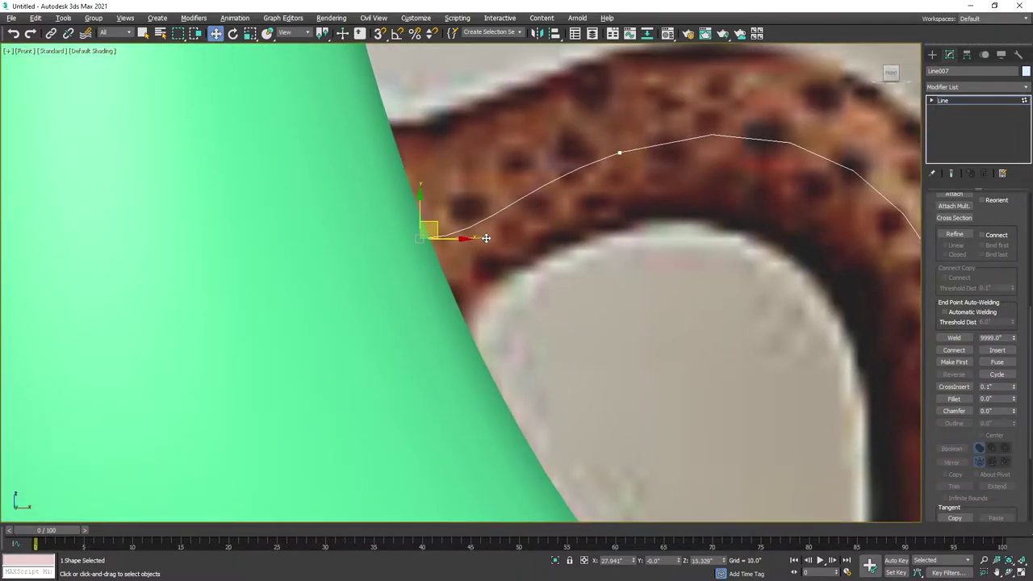
pyautogui.moveTo(486, 238)
pyautogui.mouseDown()
pyautogui.moveTo(487, 208)
pyautogui.moveTo(546, 172)
pyautogui.mouseUp()
pyautogui.scroll(-5, 486, 203)
pyautogui.scroll(-5, 546, 172)
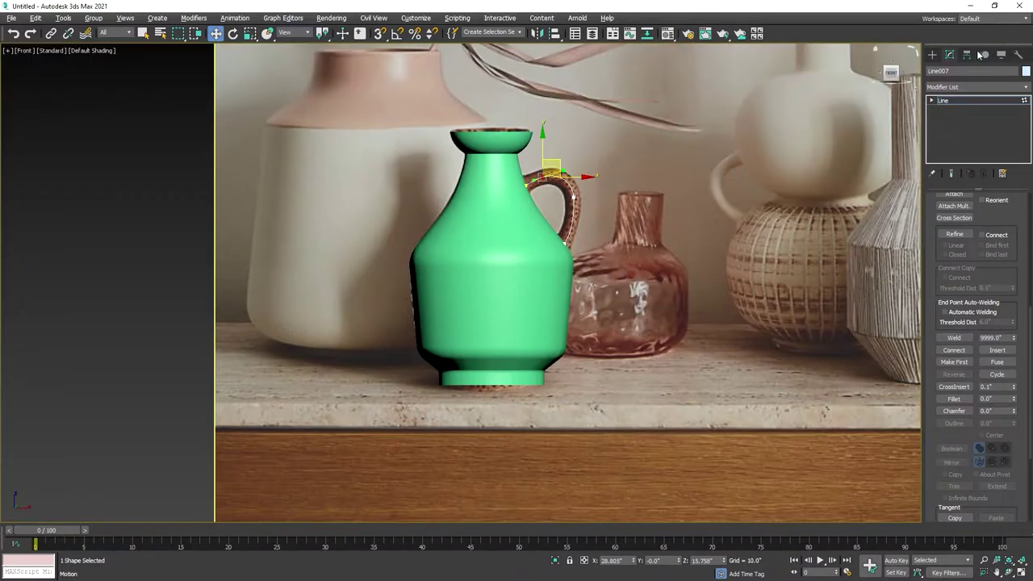
pyautogui.press('1')
pyautogui.scroll(3, 573, 188)
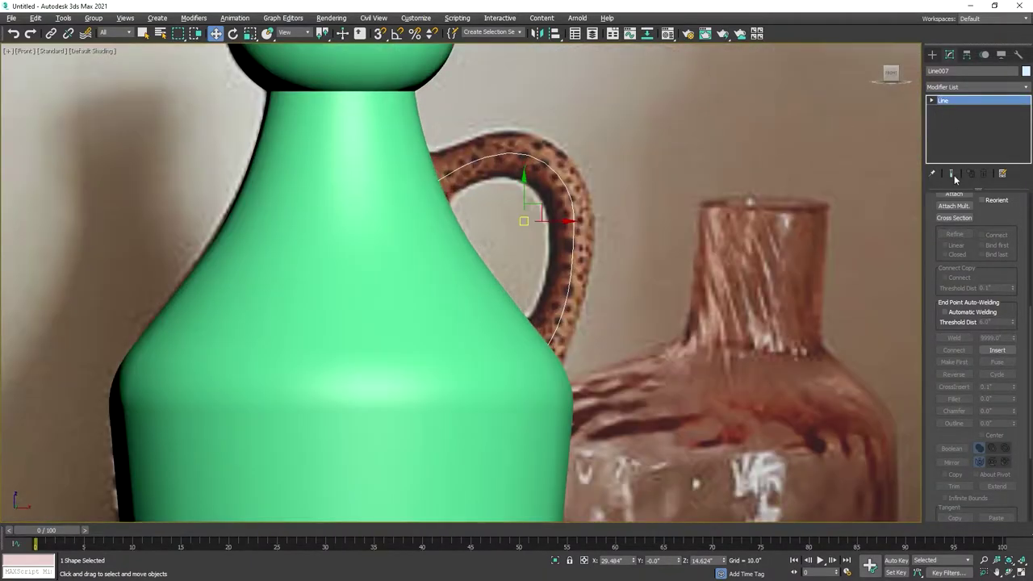
pyautogui.scroll(5, 957, 251)
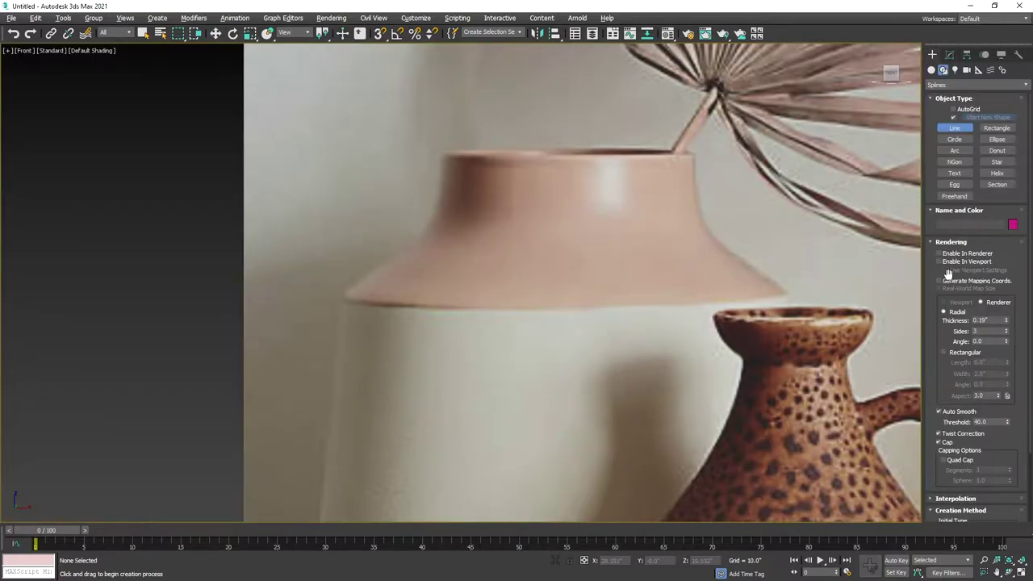
# Step: Draw a Line along the cream vase's left profile from rim through shoulder to base
pyautogui.click(441, 156)
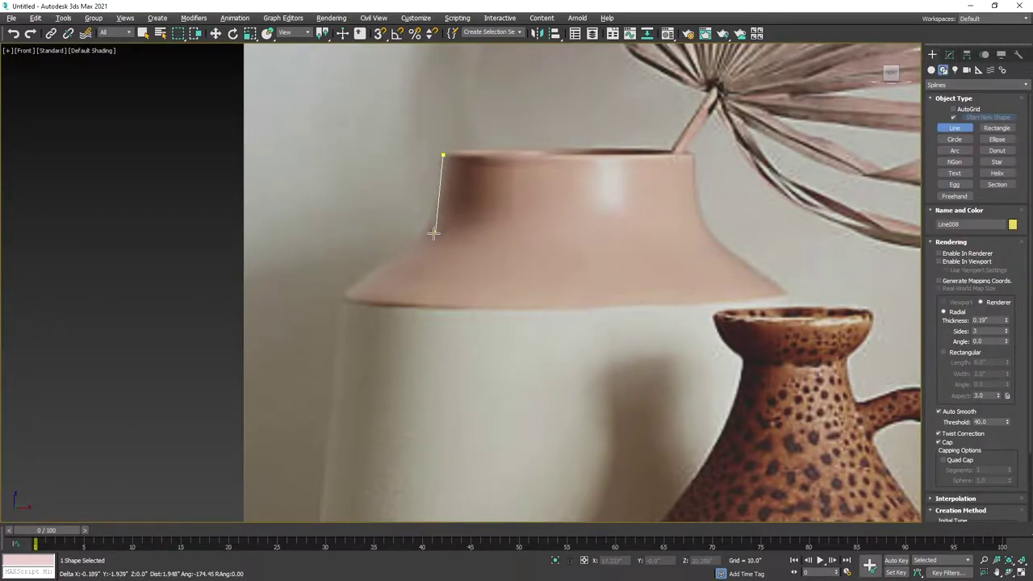
pyautogui.click(431, 234)
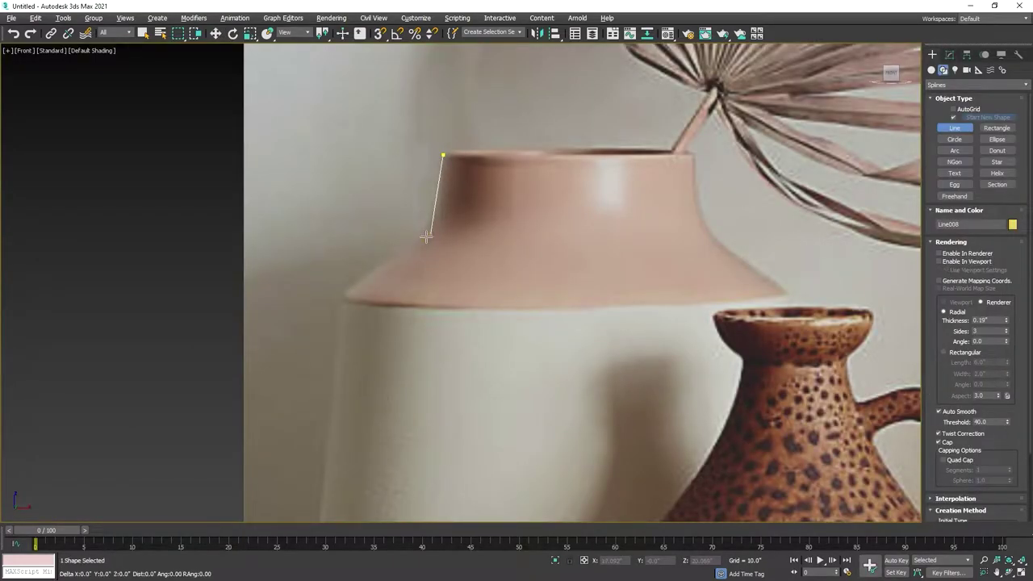
pyautogui.click(344, 295)
pyautogui.scroll(-2, 344, 296)
pyautogui.moveTo(344, 296); pyautogui.dragTo(376, 125, button='middle')
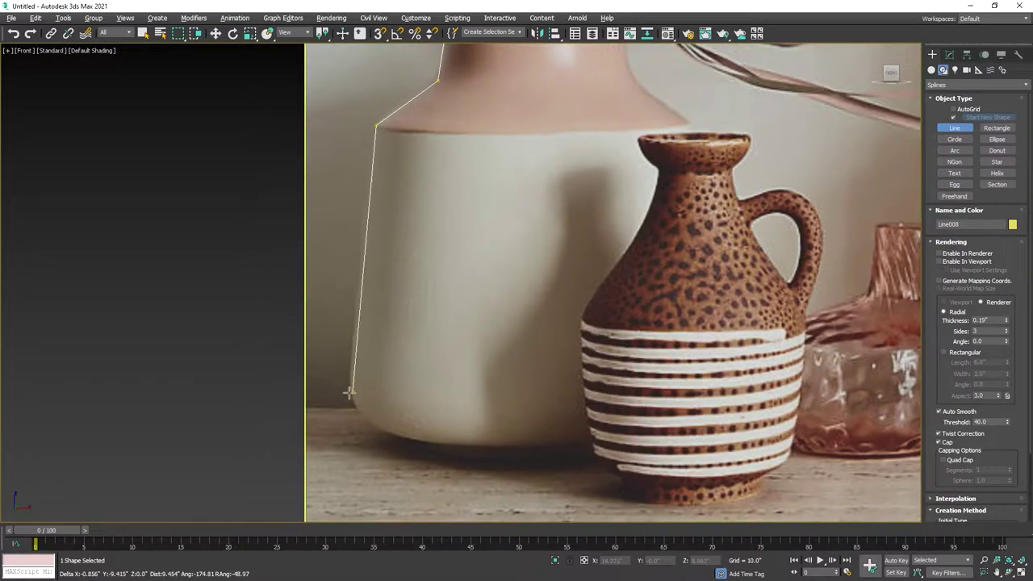
pyautogui.click(345, 432)
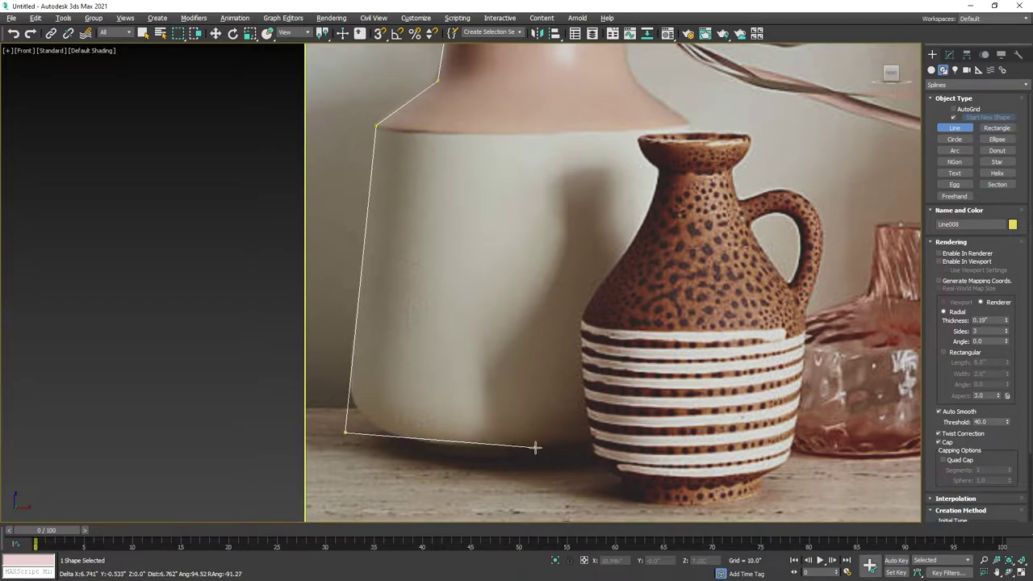
pyautogui.click(430, 441)
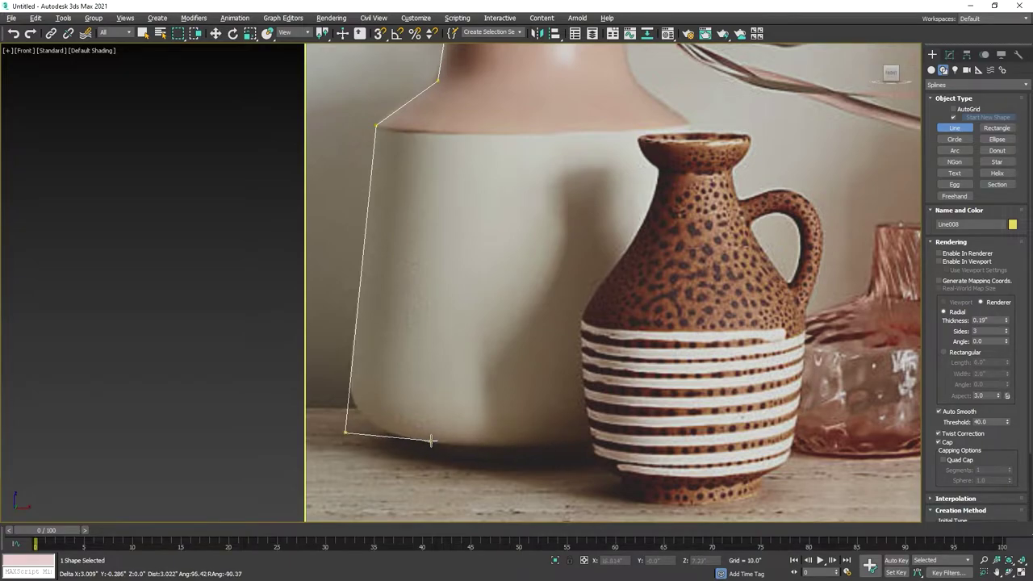
pyautogui.click(542, 457)
pyautogui.rightClick(512, 466)
pyautogui.scroll(3, 511, 466)
# Step: Delete the outline's overshooting bottom horizontal segment at Segment level
pyautogui.rightClick(501, 411)
pyautogui.rightClick(513, 401)
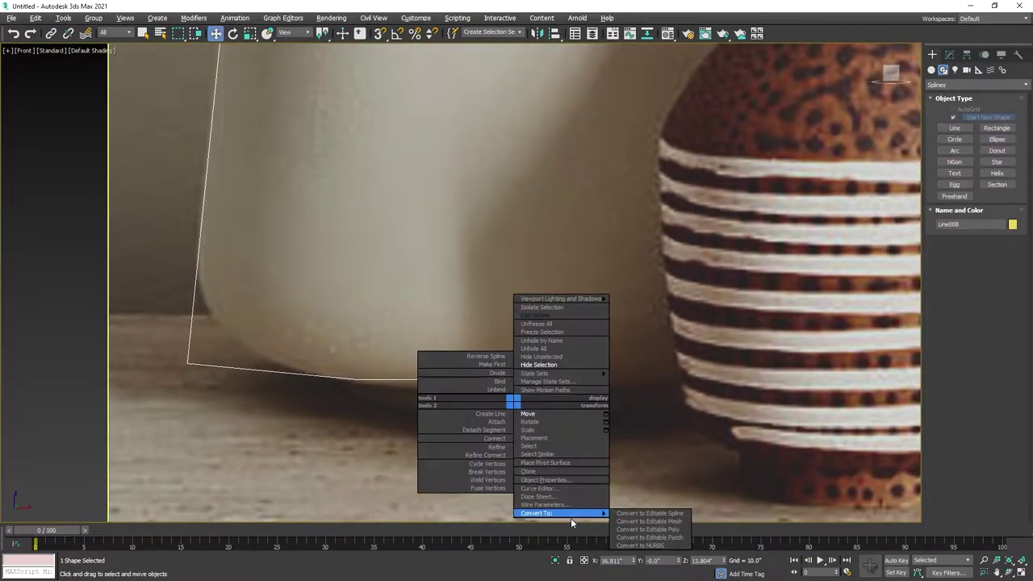
pyautogui.click(648, 522)
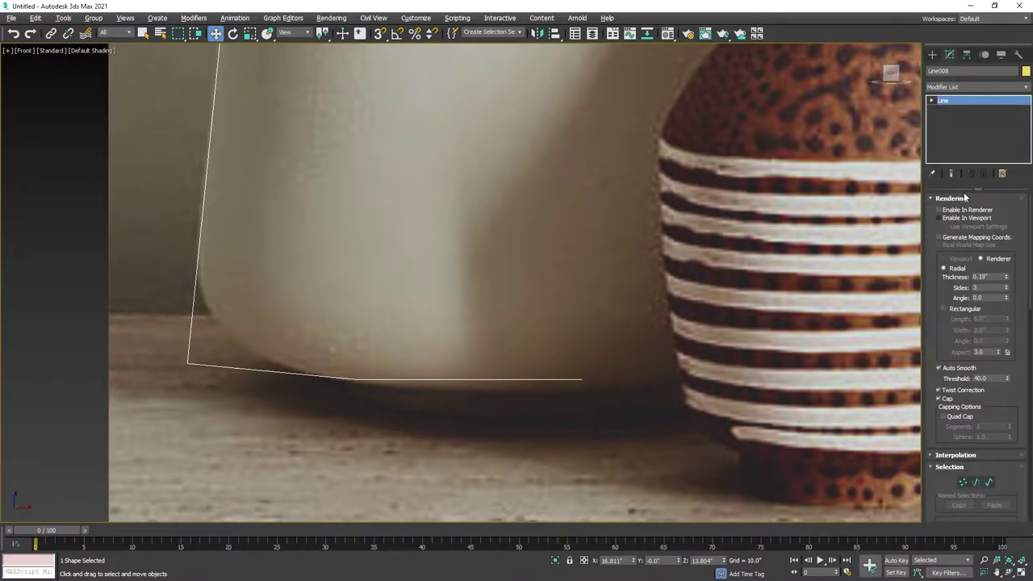
pyautogui.click(954, 119)
pyautogui.click(533, 380)
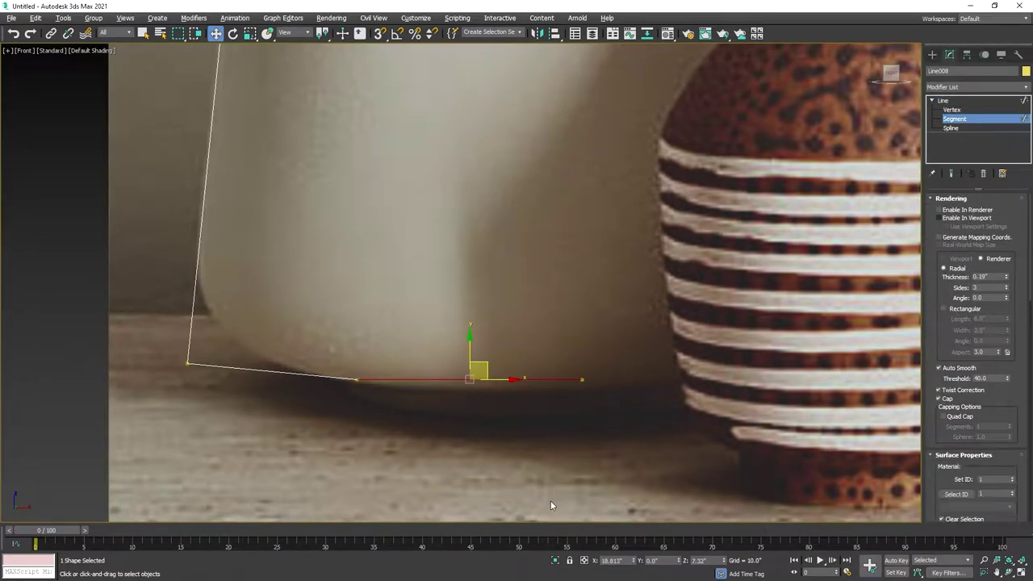
pyautogui.press('Delete')
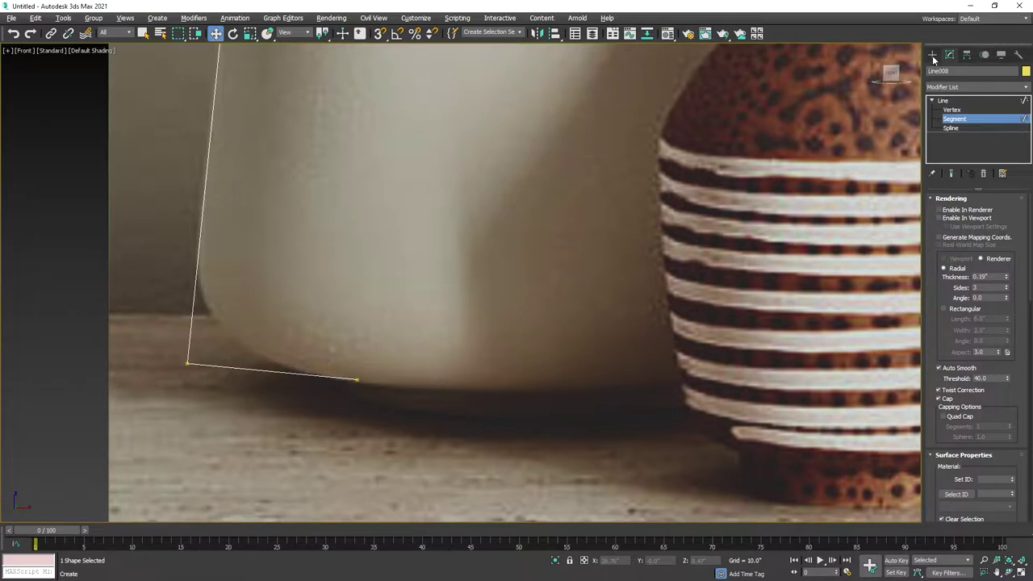
pyautogui.click(933, 55)
# Step: Draw a base line from the outline's end point running horizontally under the vase
pyautogui.click(954, 128)
pyautogui.click(345, 379)
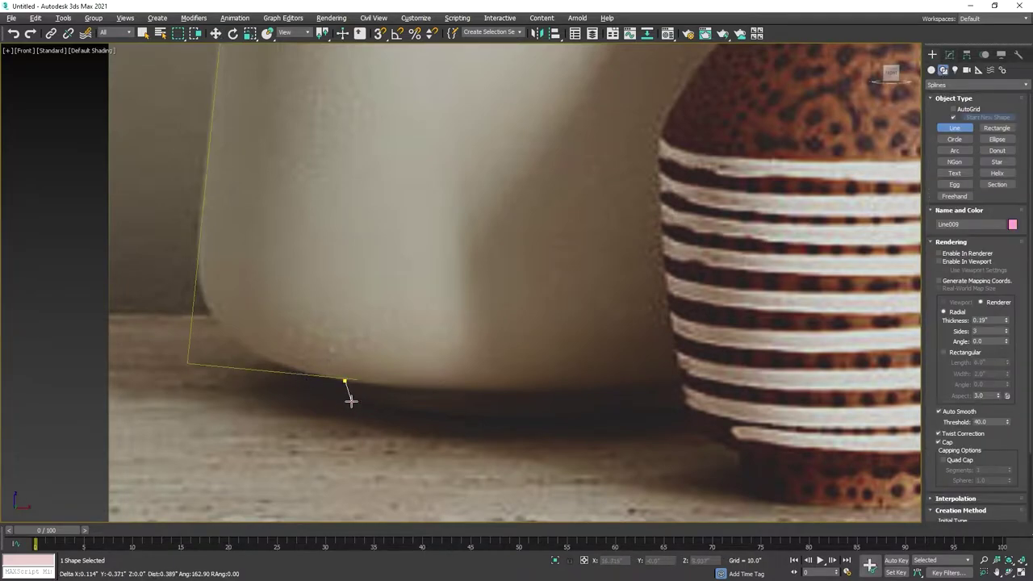
pyautogui.click(372, 405)
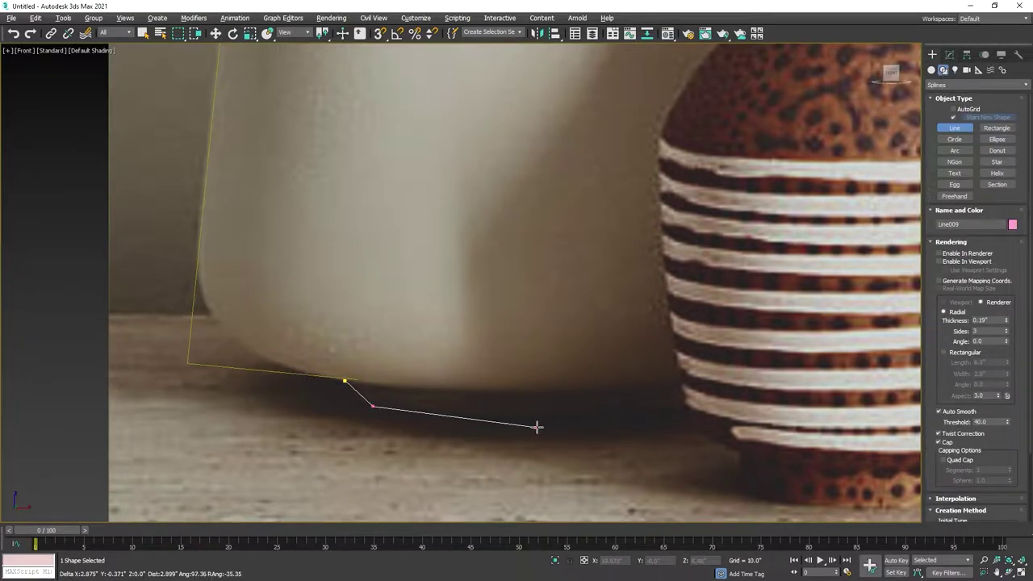
pyautogui.click(574, 405)
pyautogui.rightClick(576, 431)
# Step: Convert the base line to an Editable Spline and attach the vase outline to it
pyautogui.rightClick(500, 362)
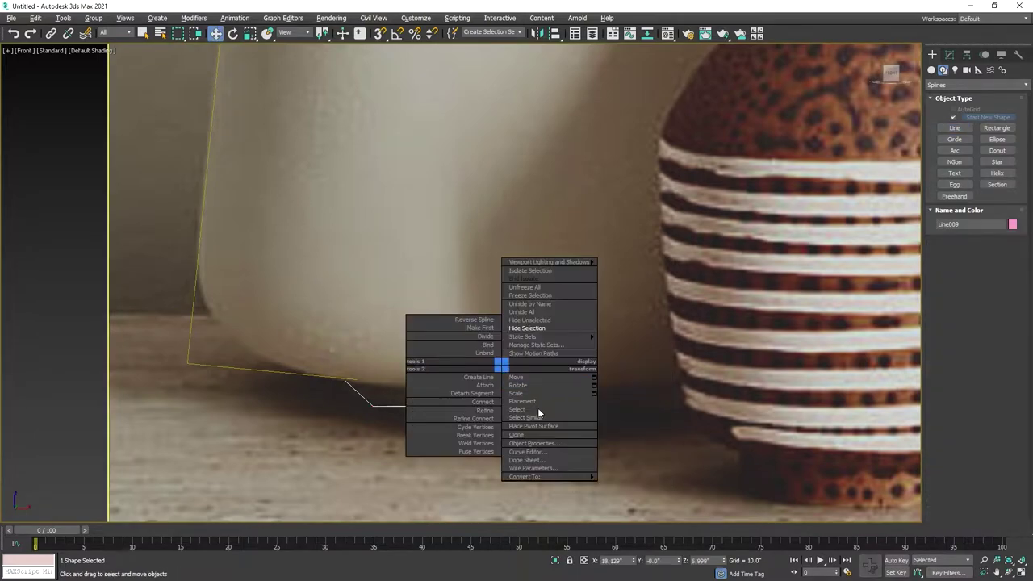
pyautogui.click(637, 487)
pyautogui.scroll(-4, 1001, 434)
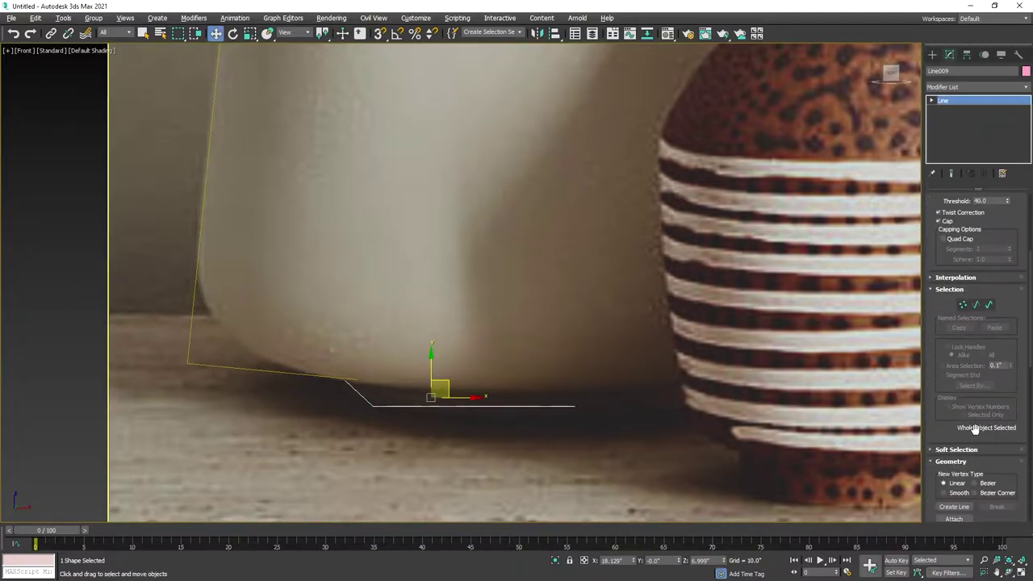
pyautogui.scroll(-2, 958, 466)
pyautogui.click(253, 369)
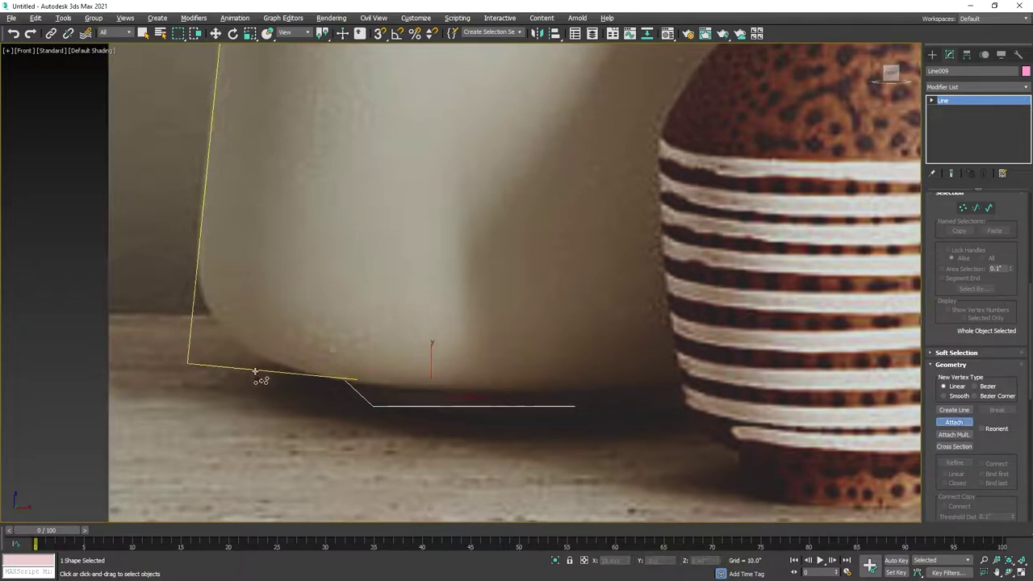
pyautogui.click(329, 384)
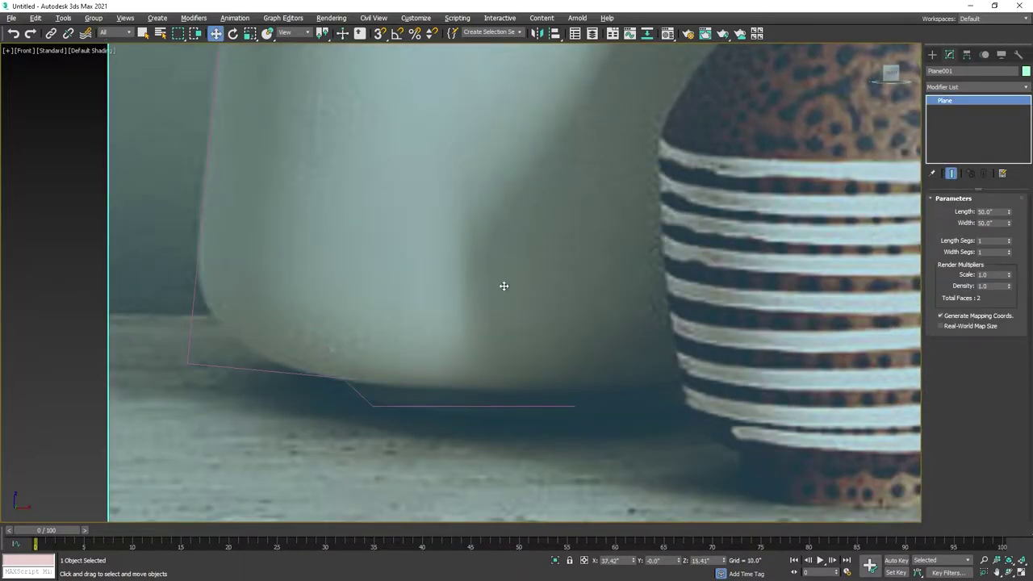
# Step: Select the combined outline rather than the photo plane and enter Vertex mode
pyautogui.click(295, 365)
pyautogui.click(363, 398)
pyautogui.scroll(3, 362, 399)
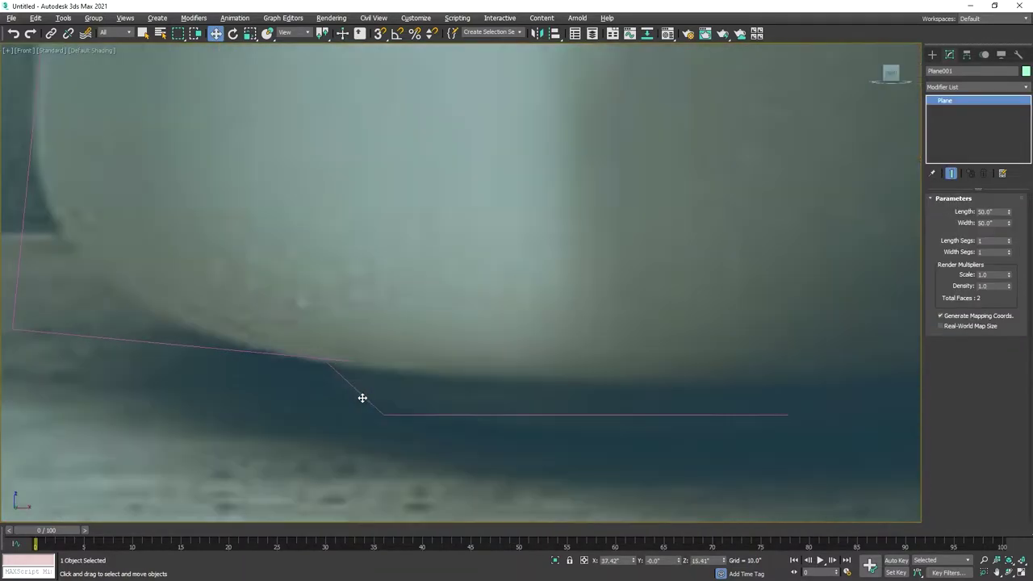
pyautogui.click(362, 398)
pyautogui.scroll(4, 371, 401)
pyautogui.scroll(-4, 425, 401)
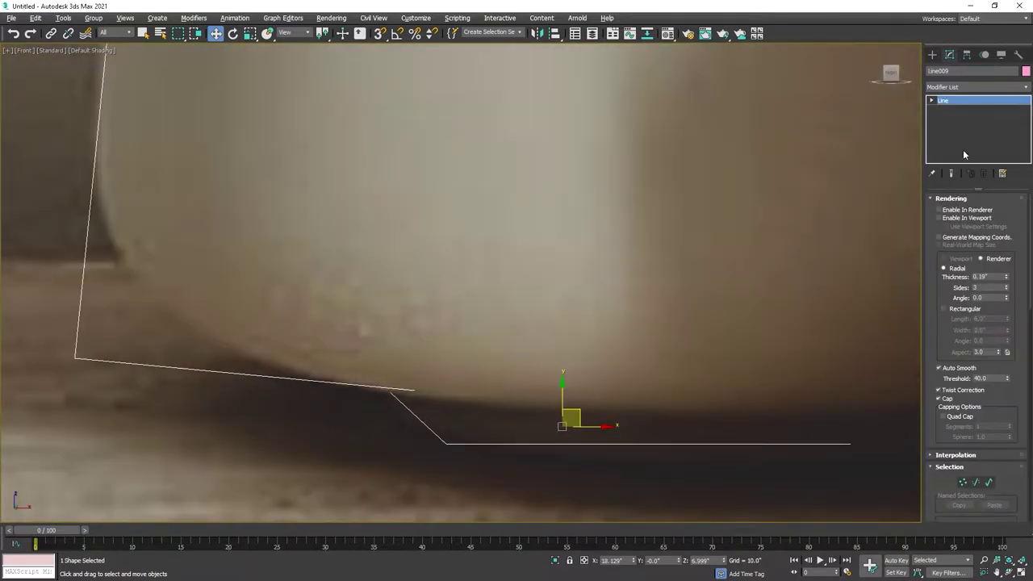
pyautogui.press('1')
pyautogui.scroll(5, 368, 436)
pyautogui.scroll(-5, 460, 213)
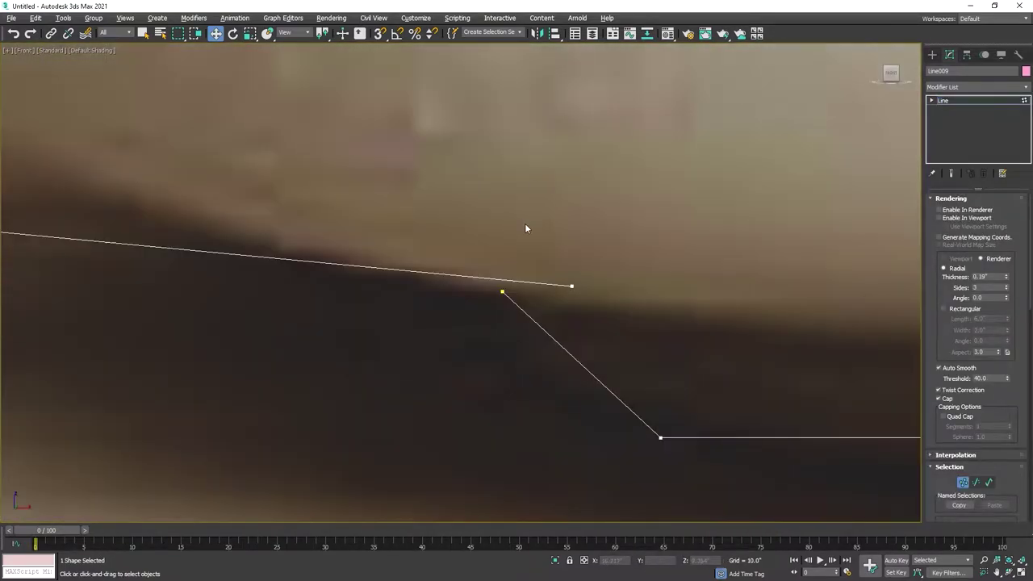
# Step: Move the outline's end vertex onto the base line's start vertex
pyautogui.click(571, 283)
pyautogui.moveTo(585, 276); pyautogui.dragTo(520, 281)
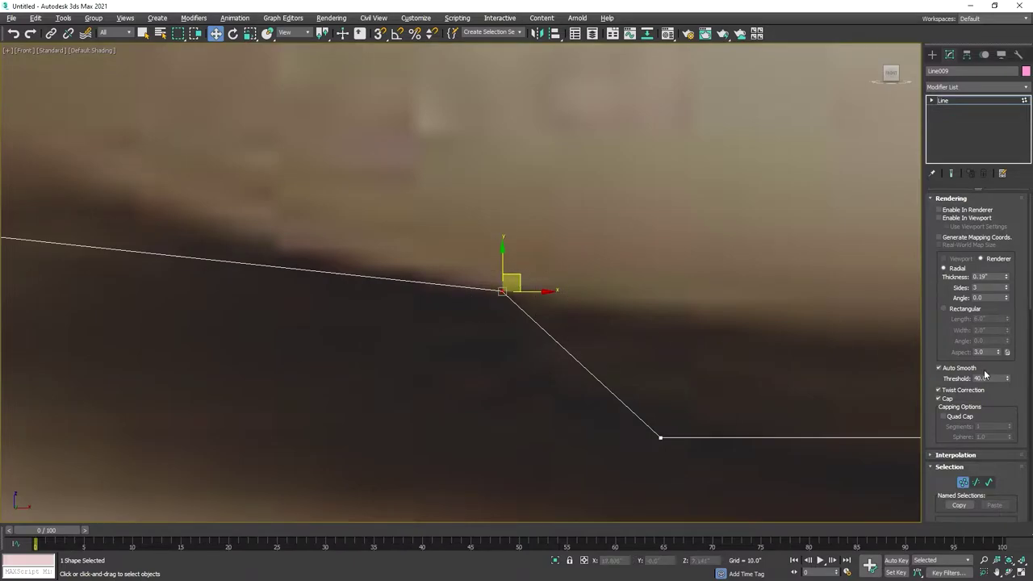
pyautogui.scroll(-2, 1000, 424)
pyautogui.scroll(-2, 999, 414)
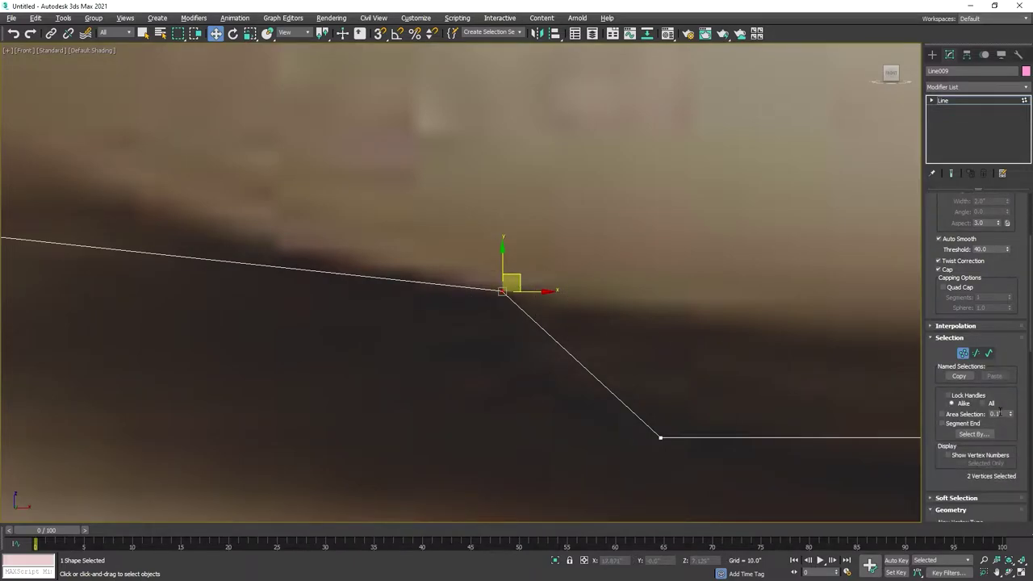
pyautogui.scroll(6, 995, 408)
pyautogui.scroll(-6, 984, 392)
pyautogui.scroll(-5, 975, 369)
pyautogui.scroll(-5, 993, 412)
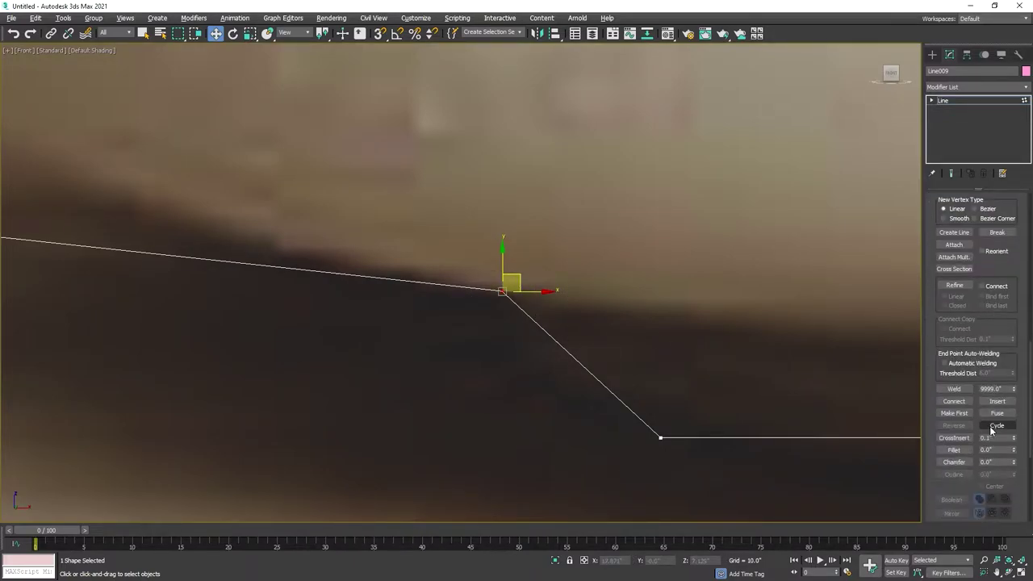
pyautogui.scroll(-5, 489, 297)
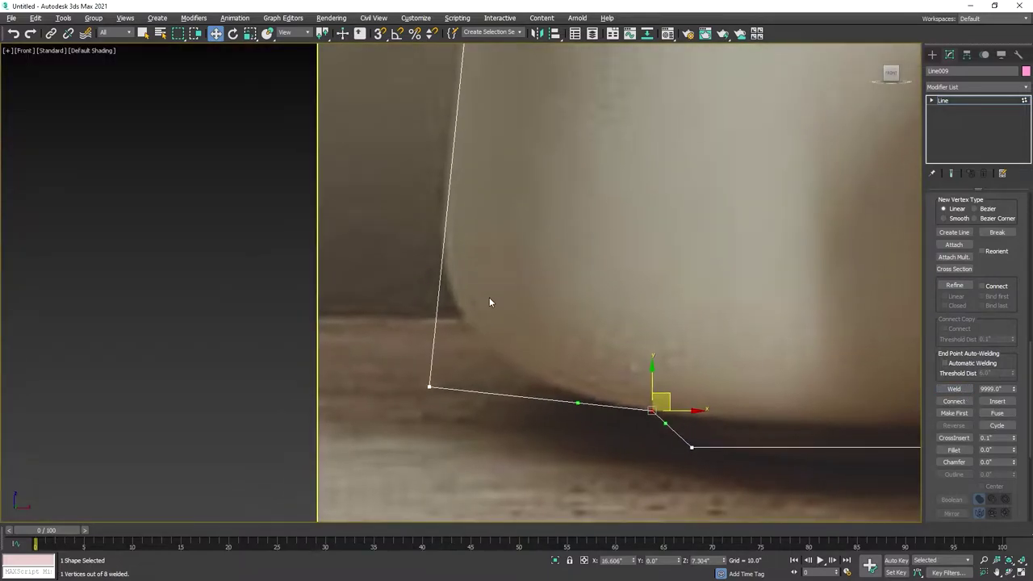
pyautogui.moveTo(489, 297); pyautogui.dragTo(537, 479, button='middle')
# Step: With vertex Fillet on, round Line009's shoulder vertex and lower-left base corner into curves
pyautogui.scroll(4, 528, 361)
pyautogui.click(545, 293)
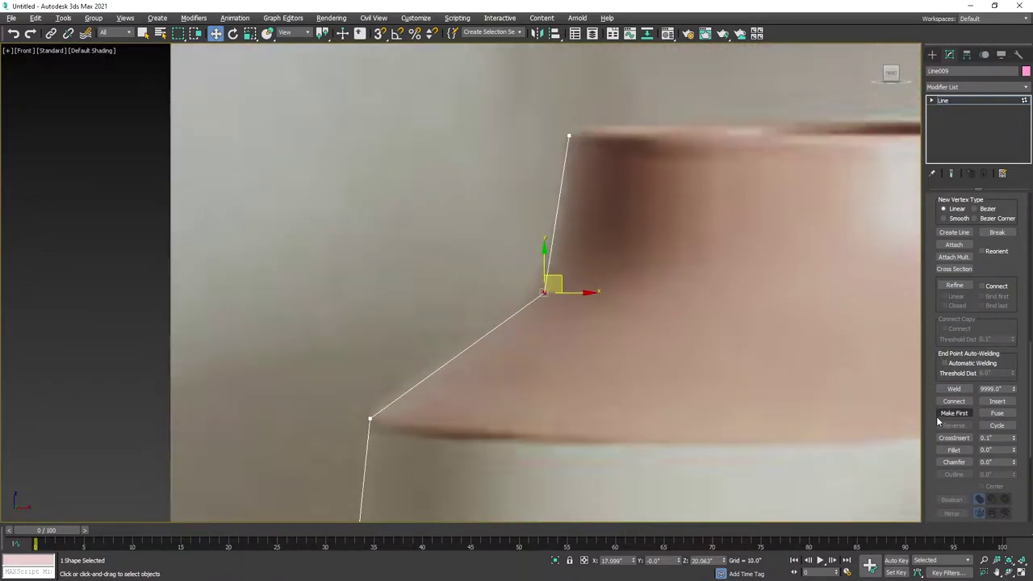
pyautogui.click(954, 451)
pyautogui.moveTo(544, 293); pyautogui.dragTo(575, 224)
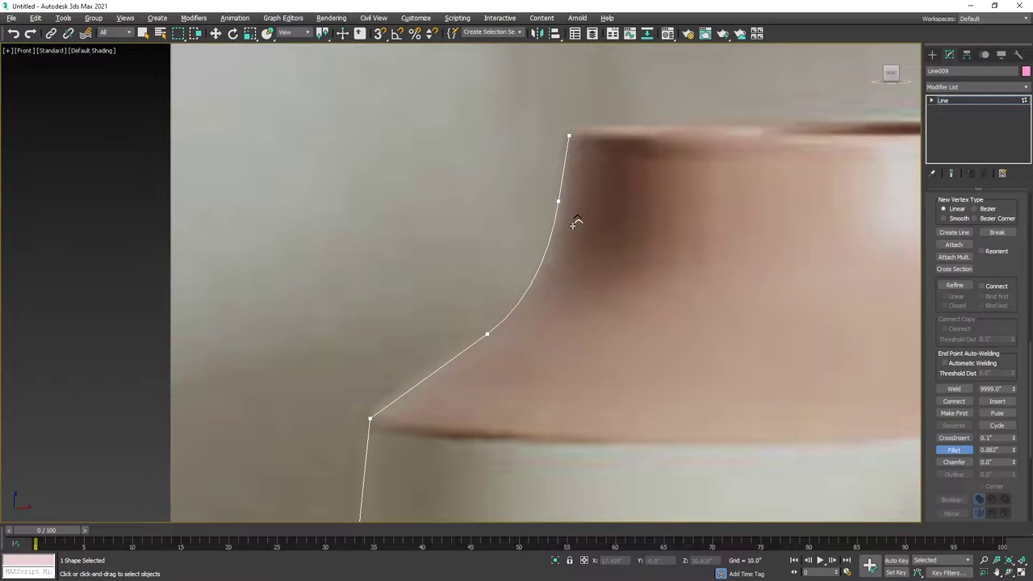
pyautogui.scroll(-5, 577, 231)
pyautogui.scroll(5, 510, 211)
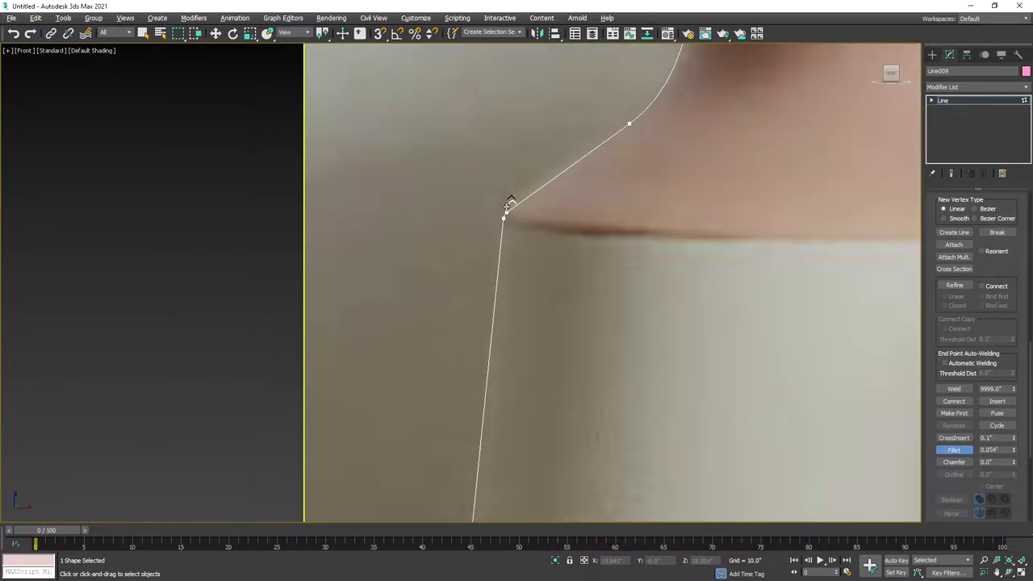
pyautogui.scroll(-5, 510, 198)
pyautogui.scroll(5, 503, 430)
pyautogui.moveTo(468, 462); pyautogui.dragTo(481, 373)
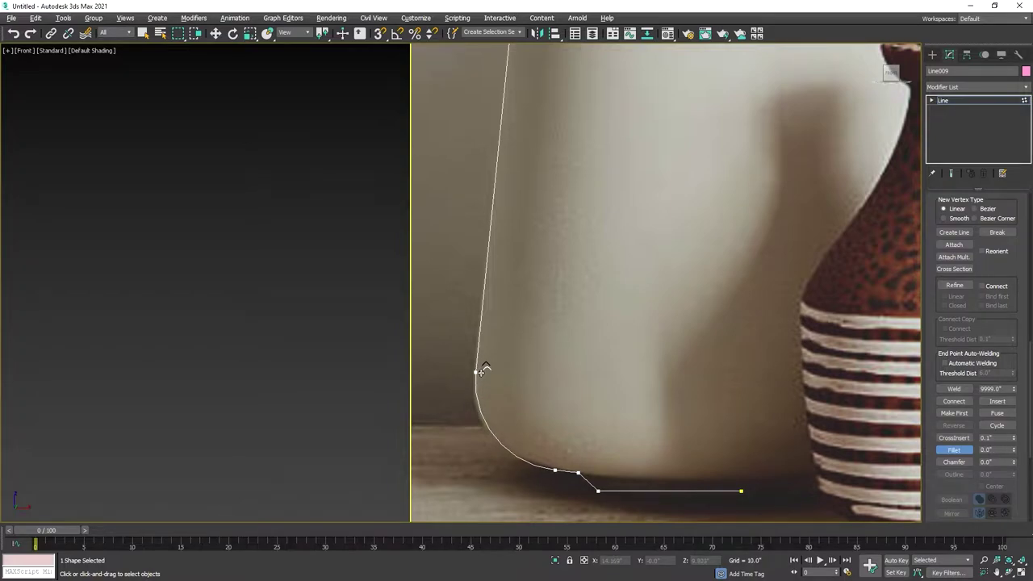
pyautogui.scroll(-5, 483, 370)
pyautogui.scroll(5, 555, 447)
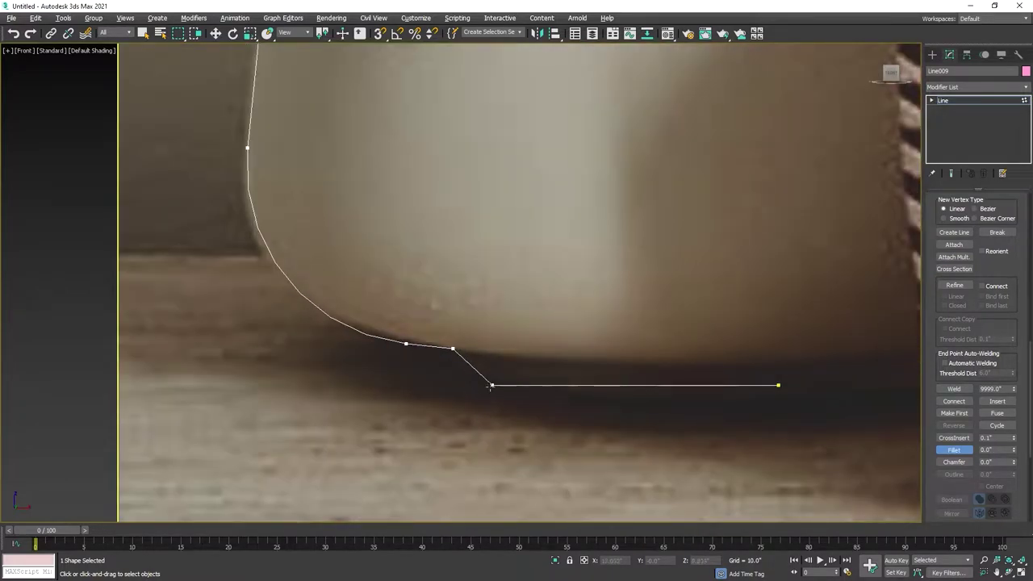
pyautogui.scroll(-3, 653, 242)
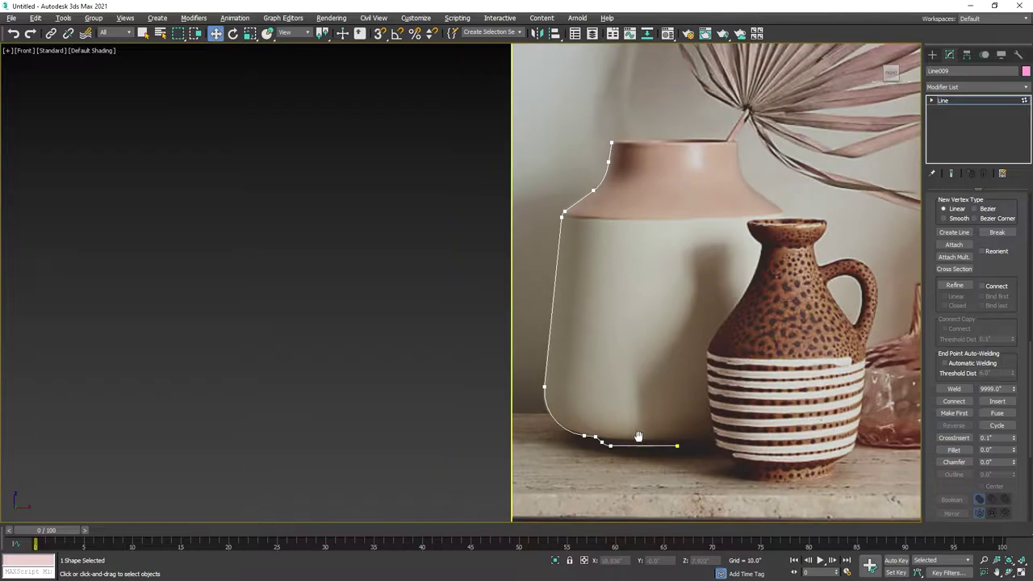
# Step: Add a Lathe modifier and move its Axis along X to widen the vase
pyautogui.click(955, 100)
pyautogui.click(976, 86)
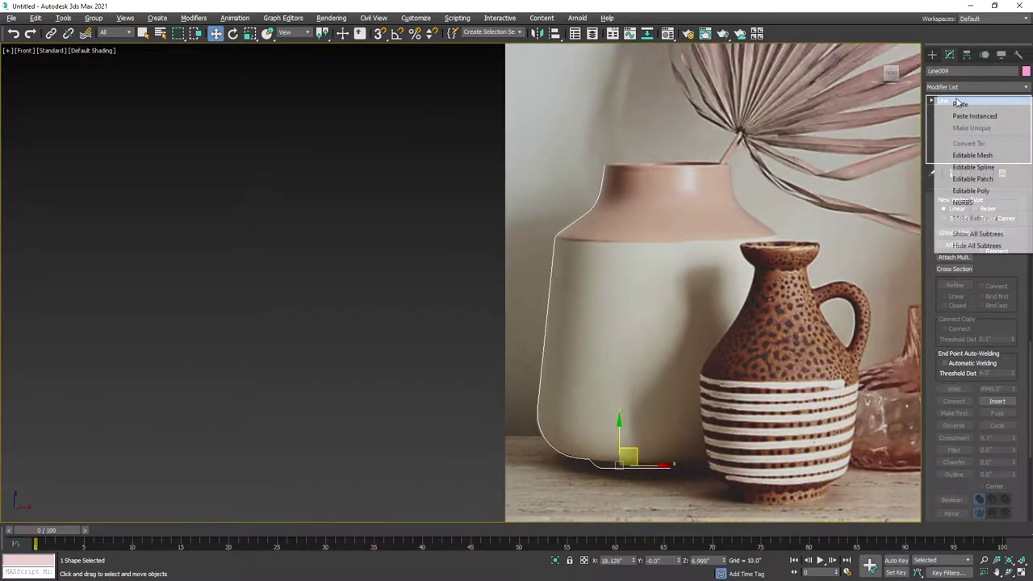
pyautogui.click(960, 137)
pyautogui.click(544, 410)
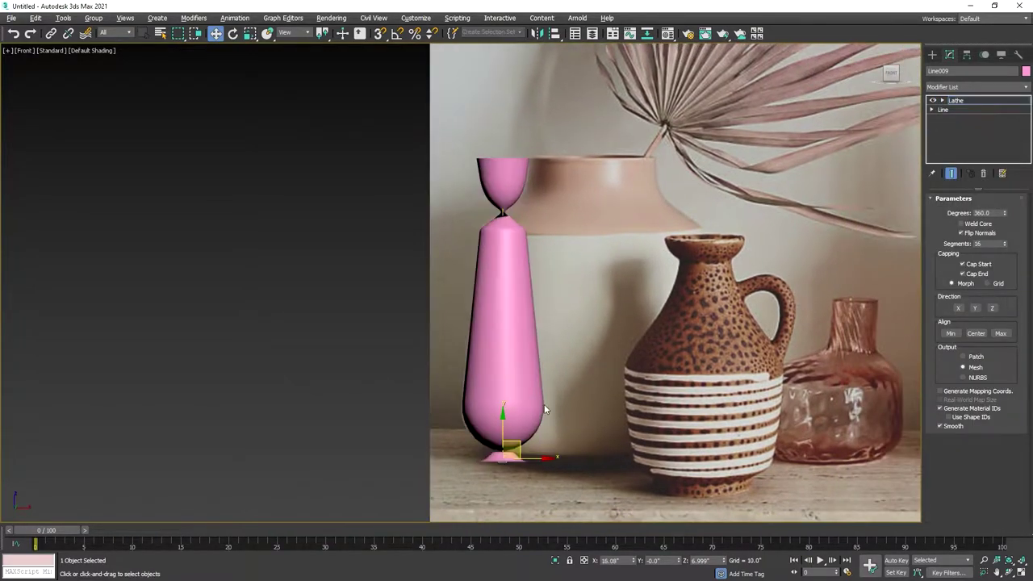
pyautogui.moveTo(537, 458); pyautogui.dragTo(625, 469)
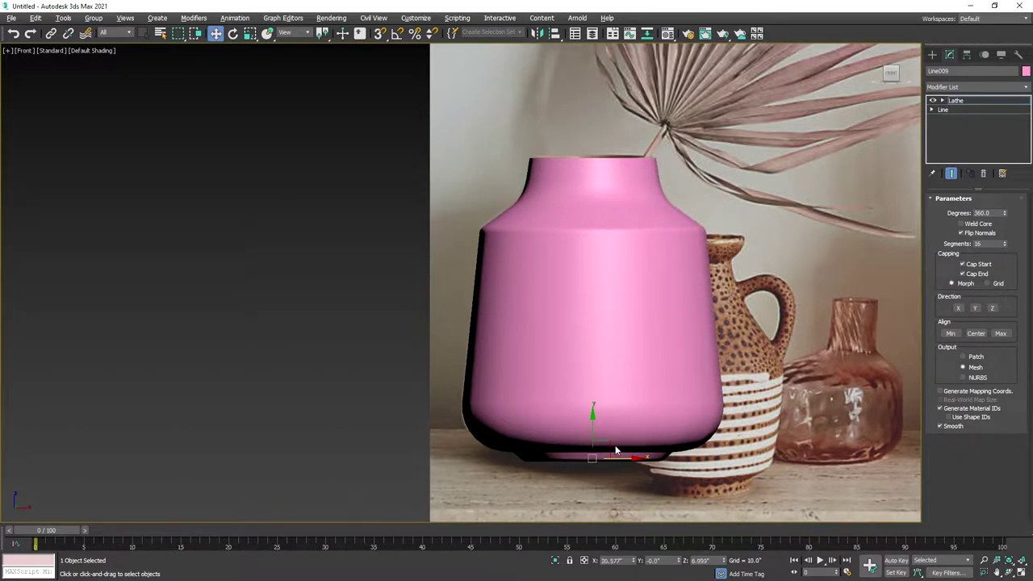
pyautogui.scroll(-3, 615, 450)
pyautogui.rightClick(672, 294)
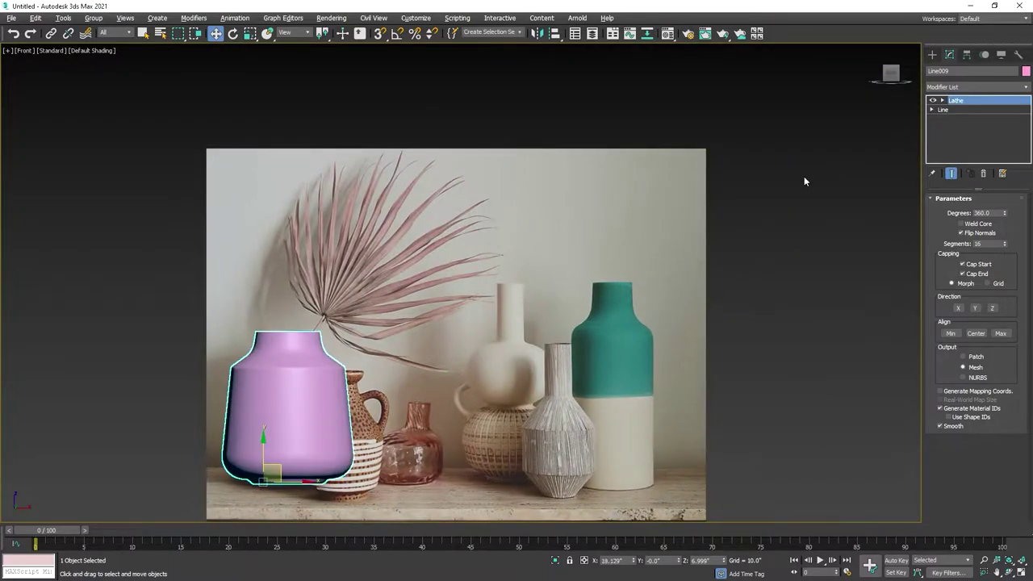
pyautogui.click(803, 176)
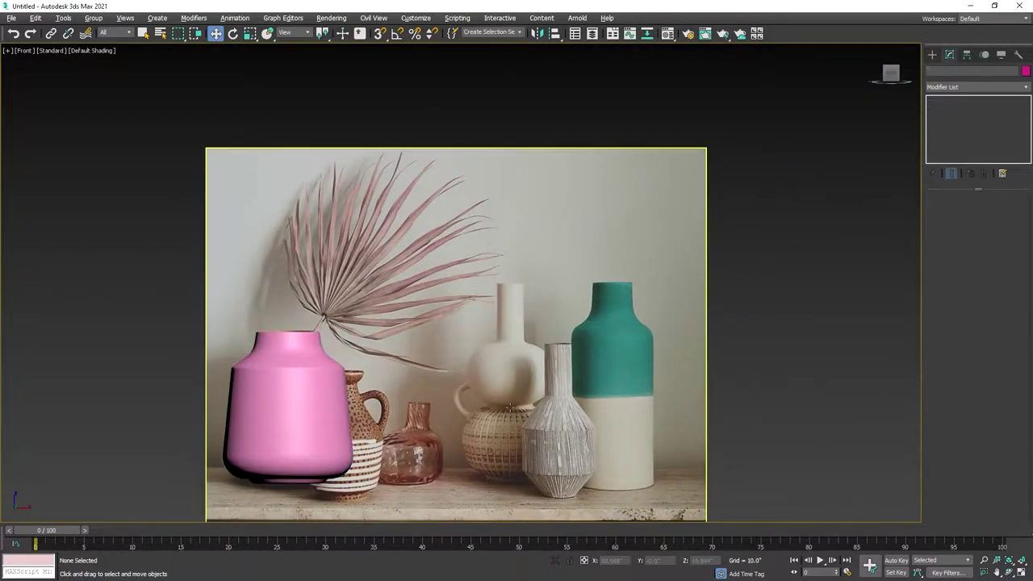
pyautogui.scroll(4, 464, 388)
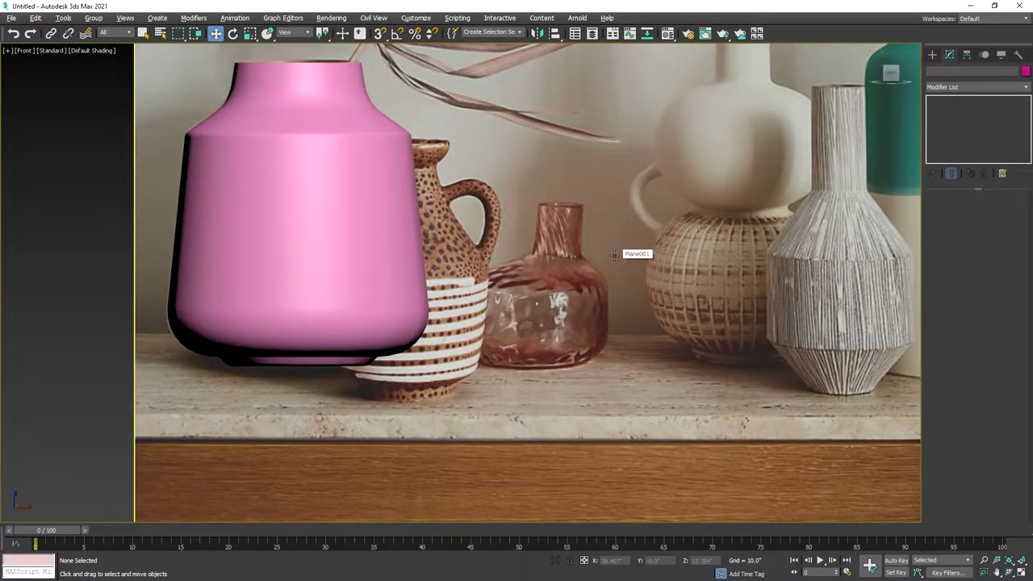
# Step: Set creation to Standard Primitives and bring up the pink vase's context options
pyautogui.click(932, 54)
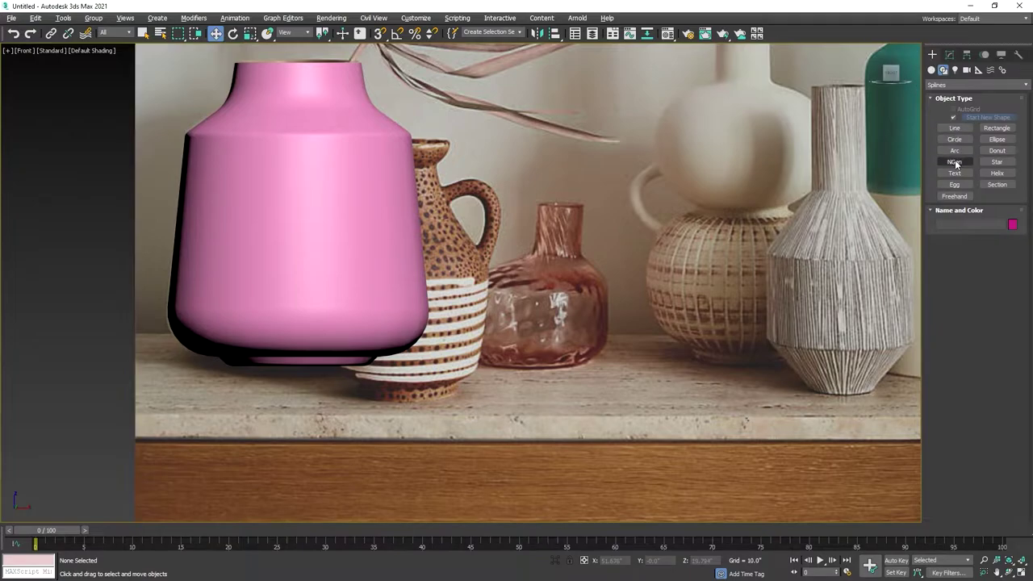
pyautogui.click(931, 70)
pyautogui.click(301, 185)
pyautogui.rightClick(288, 194)
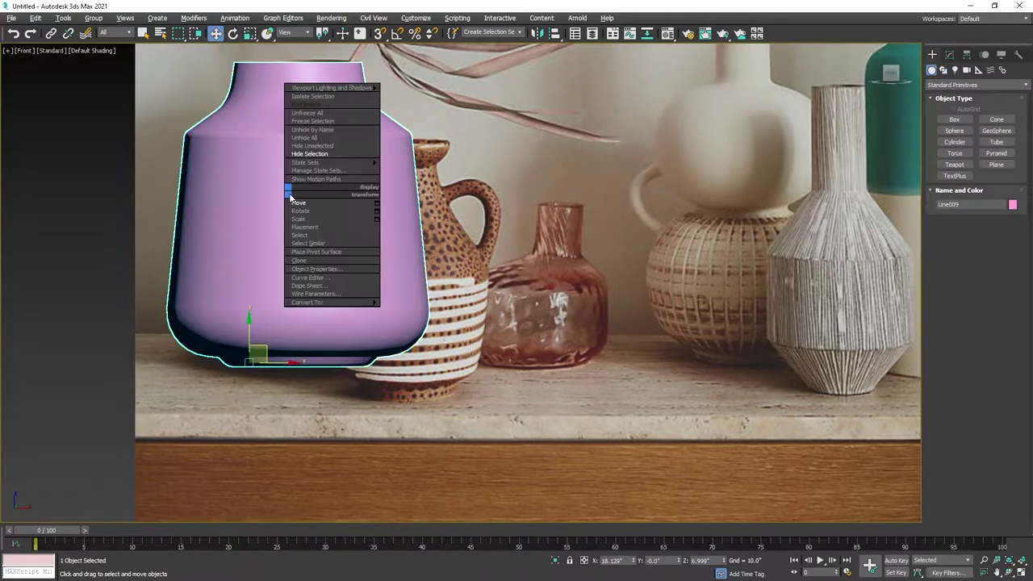
# Step: Hide the pink vase and draw a new cylinder in the top view
pyautogui.click(309, 153)
pyautogui.scroll(4, 540, 262)
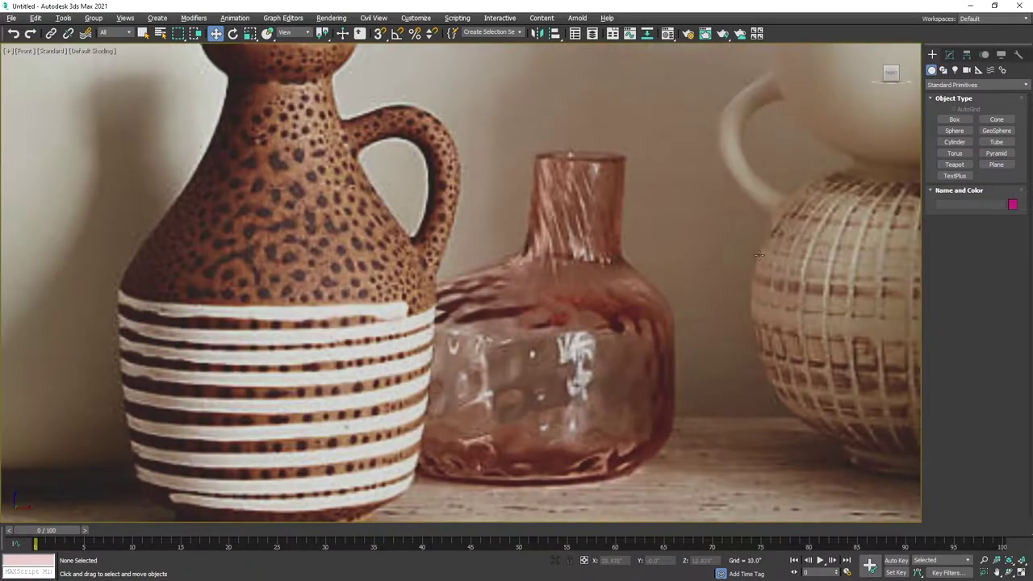
pyautogui.click(957, 143)
pyautogui.keyDown('alt'); pyautogui.moveTo(484, 242); pyautogui.dragTo(219, 201, button='middle'); pyautogui.keyUp('alt')
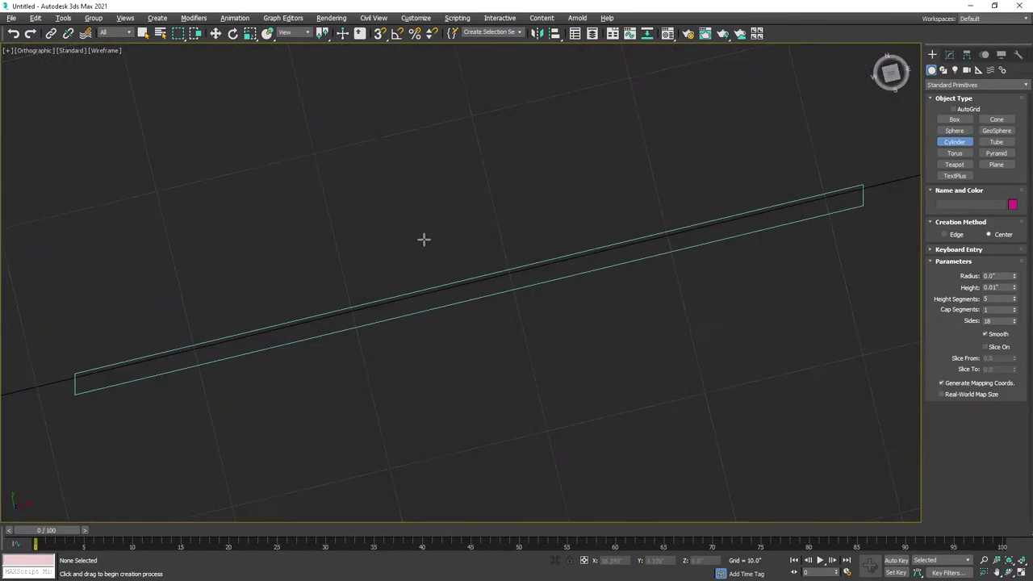
pyautogui.press('t')
pyautogui.moveTo(428, 354); pyautogui.dragTo(439, 377)
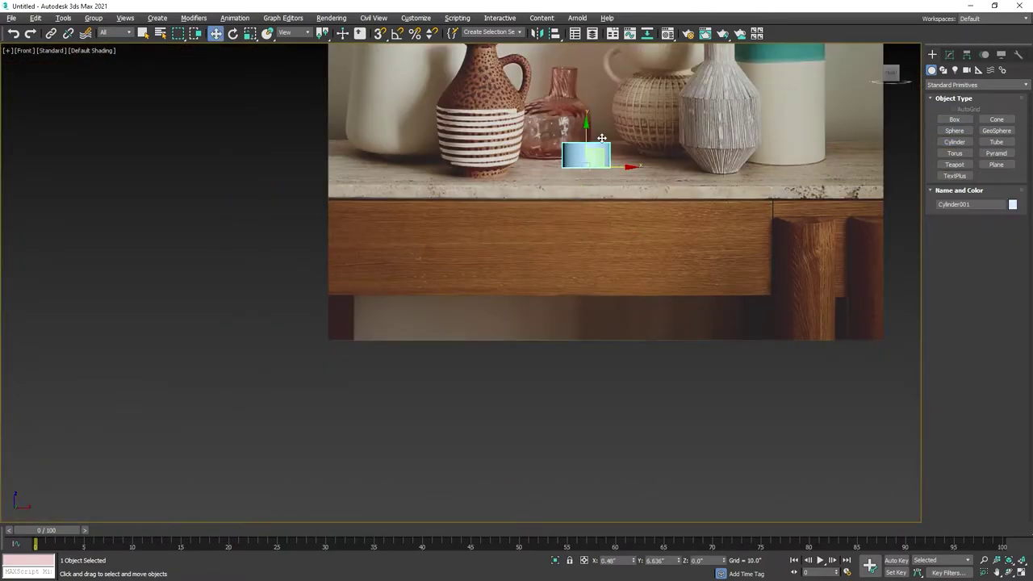
pyautogui.press('z')
pyautogui.click(950, 54)
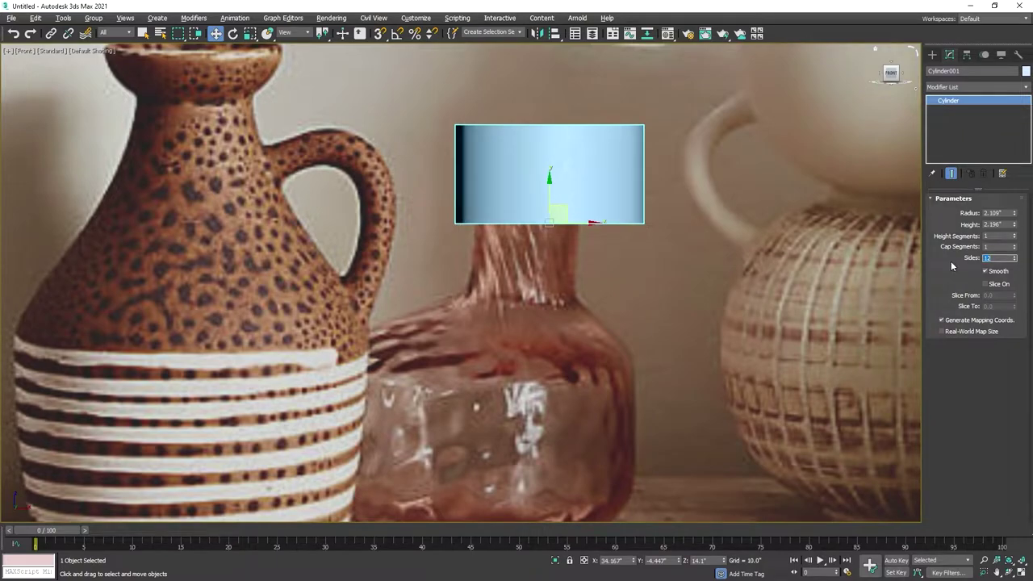
# Step: Convert the cylinder to an Editable Poly and clear its polygon selection
pyautogui.rightClick(529, 228)
pyautogui.moveTo(529, 228)
pyautogui.mouseDown(button='middle')
pyautogui.moveTo(496, 338)
pyautogui.moveTo(558, 273)
pyautogui.mouseUp(button='middle')
pyautogui.rightClick(550, 237)
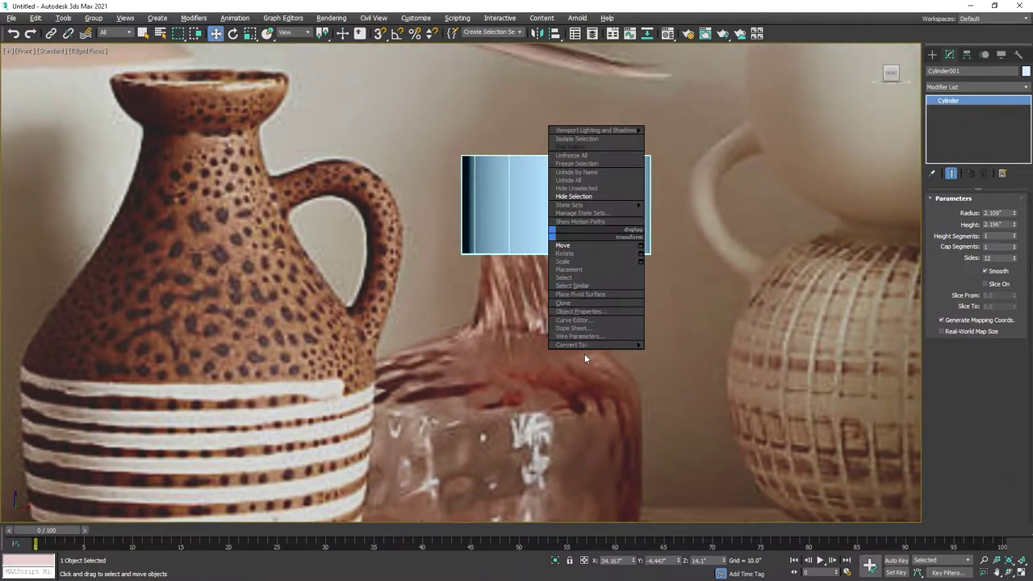
pyautogui.click(681, 356)
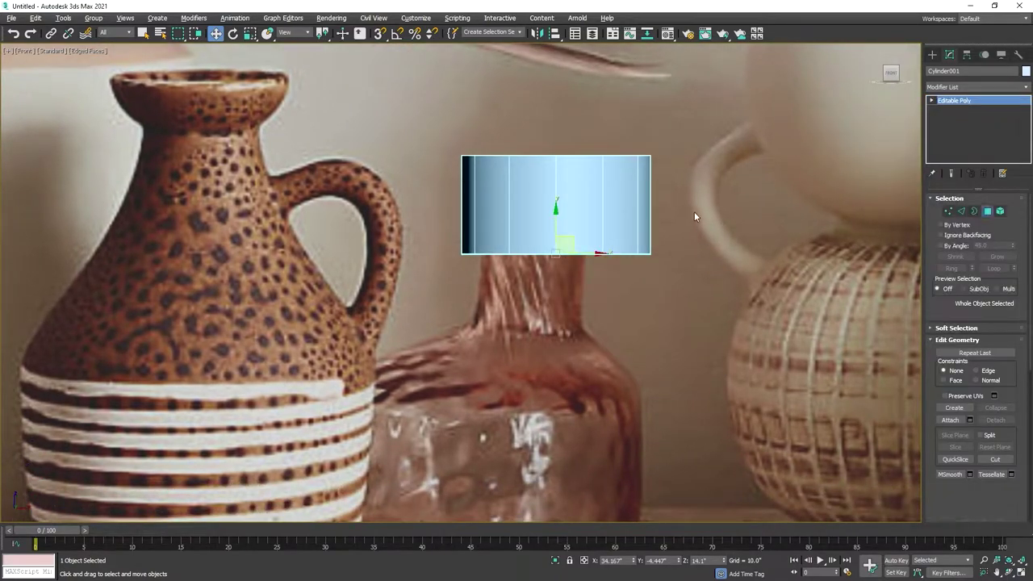
pyautogui.press('4')
pyautogui.moveTo(694, 211); pyautogui.dragTo(456, 217)
pyautogui.click(460, 217)
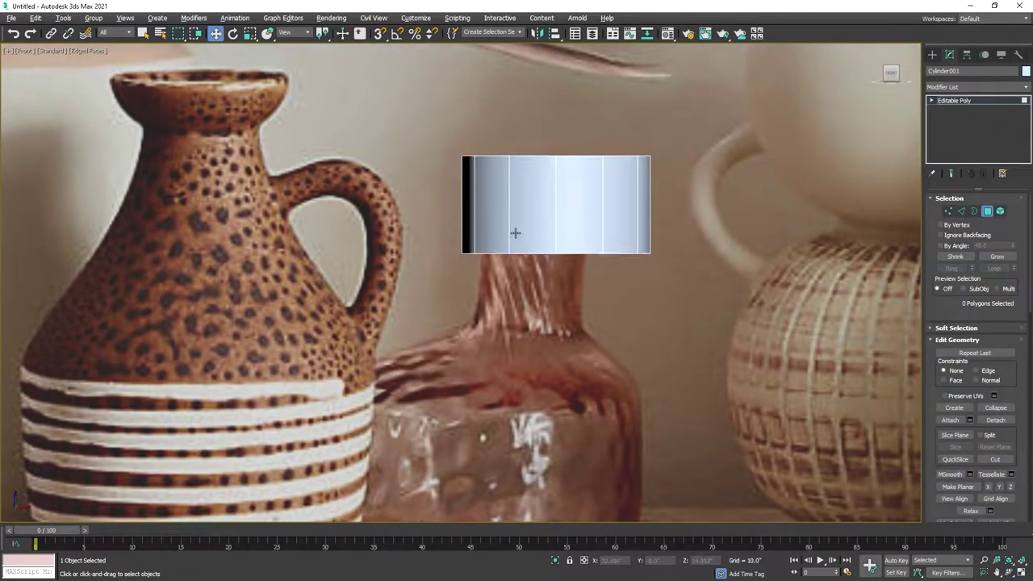
pyautogui.scroll(3, 542, 239)
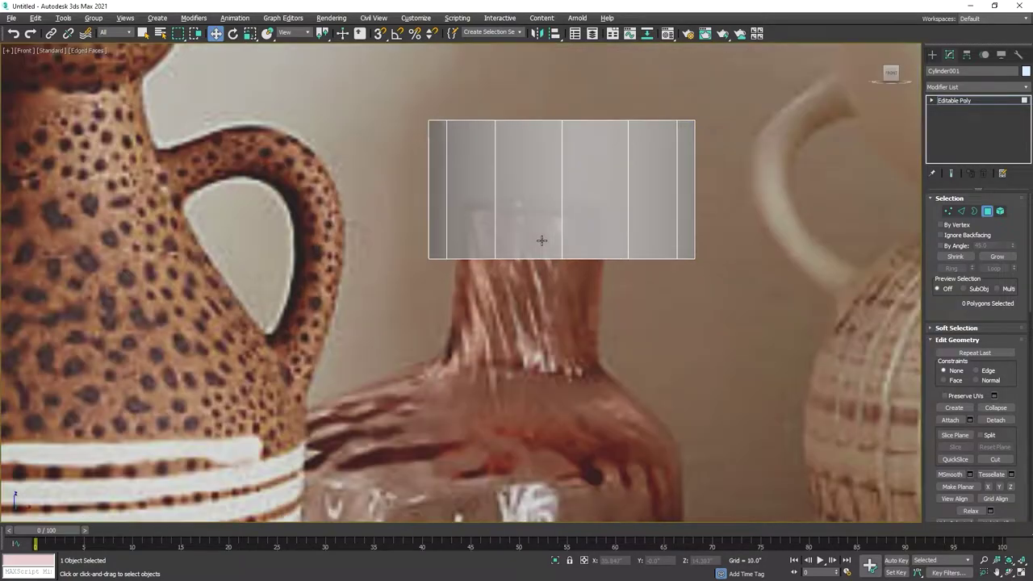
# Step: Move and narrow the top and bottom edge rings to fit the bottle neck over the copper rim
pyautogui.moveTo(634, 103); pyautogui.dragTo(534, 154, button='middle')
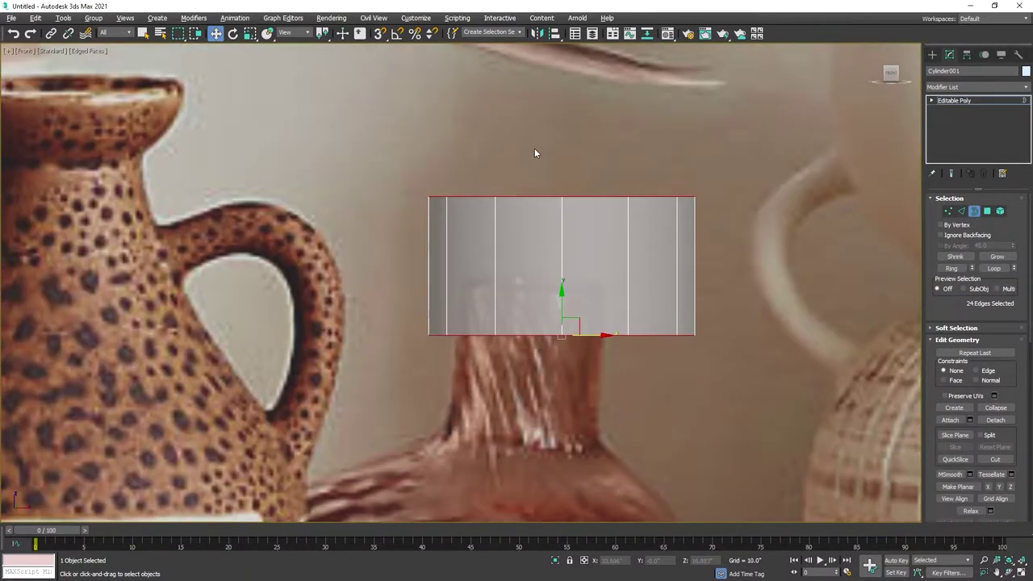
pyautogui.moveTo(562, 280); pyautogui.dragTo(547, 372, button='middle')
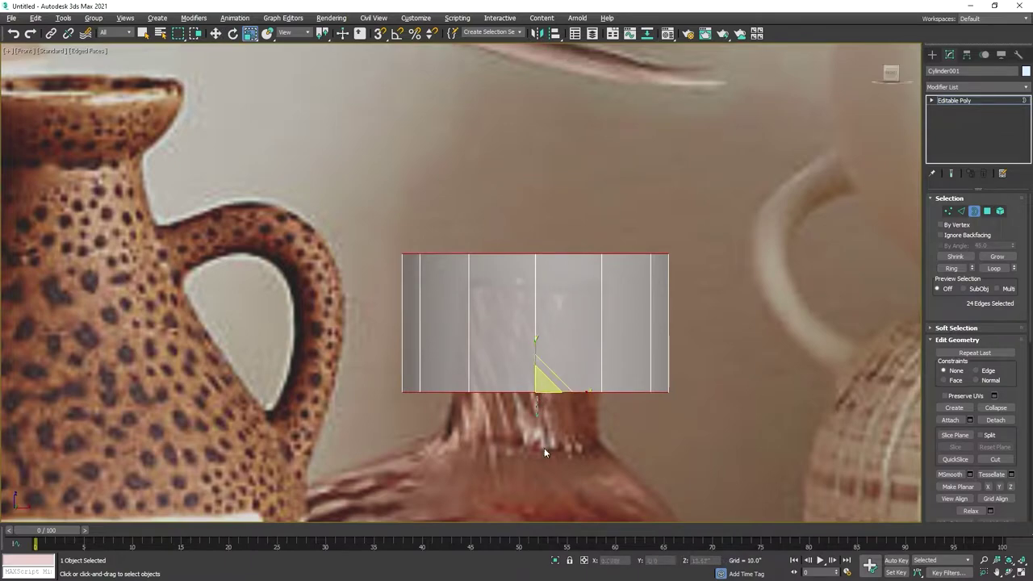
pyautogui.moveTo(524, 369)
pyautogui.mouseDown()
pyautogui.moveTo(492, 369)
pyautogui.moveTo(535, 411)
pyautogui.mouseUp()
pyautogui.press('w')
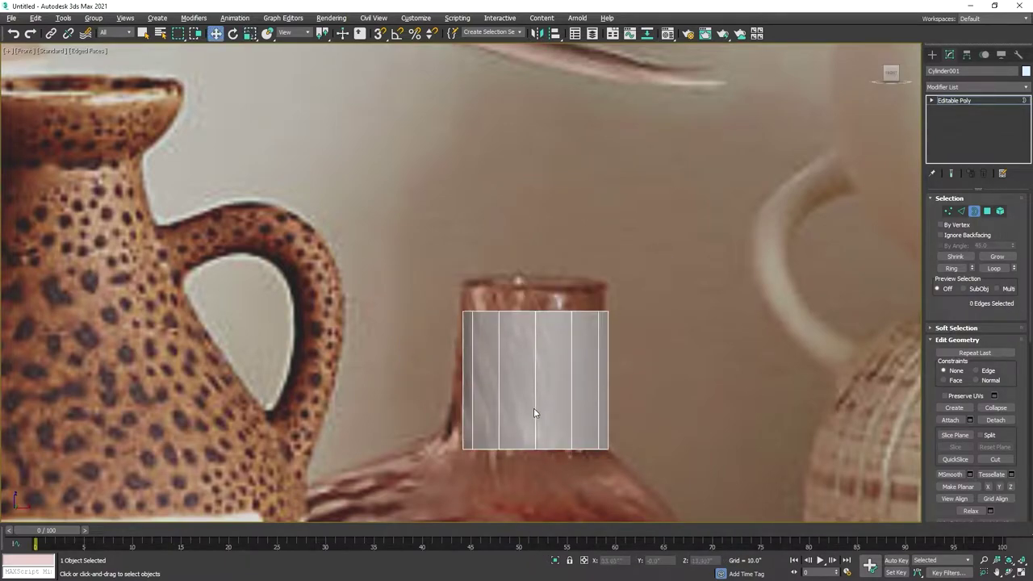
pyautogui.scroll(2, 540, 272)
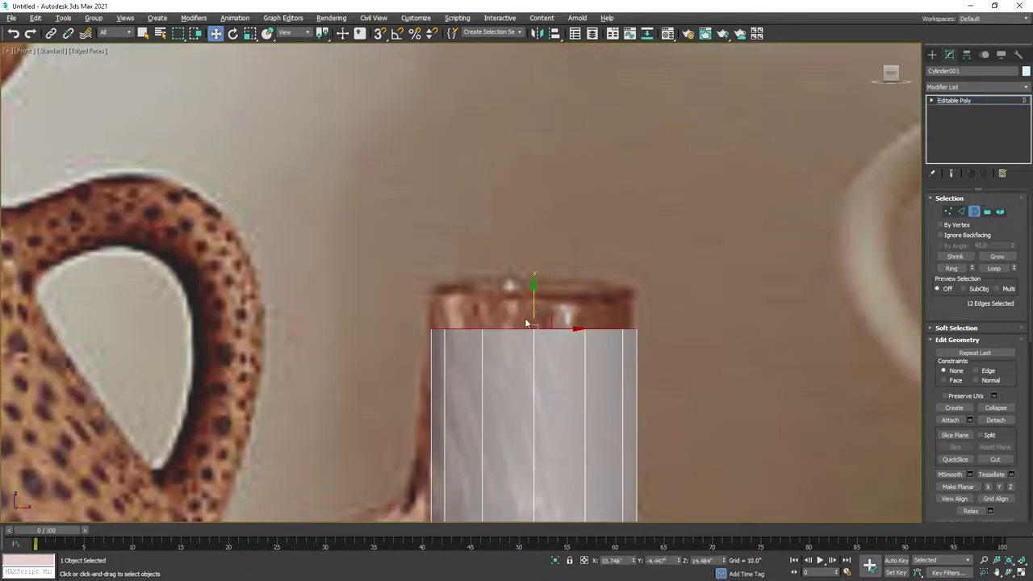
pyautogui.moveTo(535, 295); pyautogui.dragTo(535, 255)
pyautogui.scroll(-2, 563, 297)
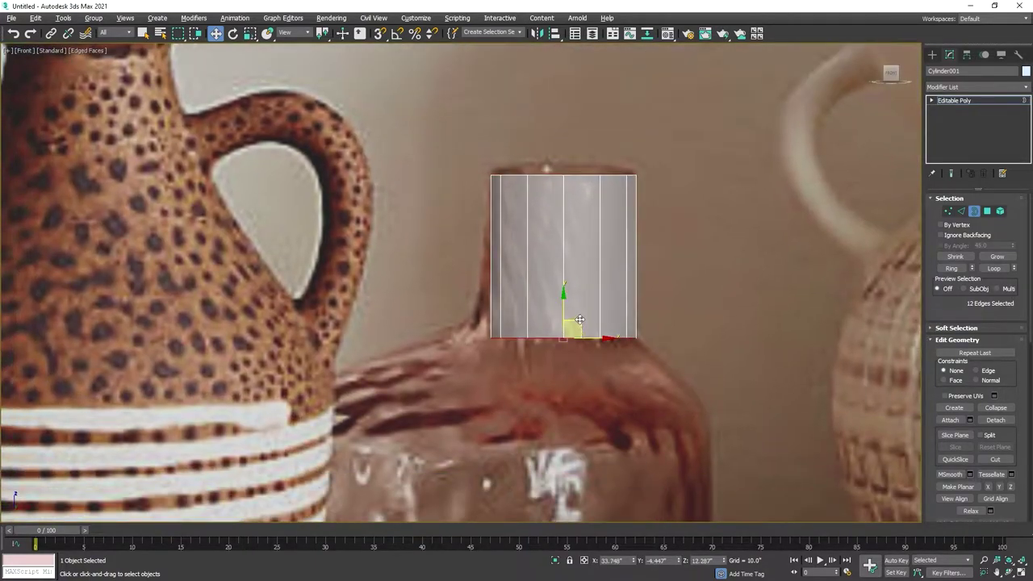
pyautogui.moveTo(580, 319); pyautogui.dragTo(565, 305)
pyautogui.scroll(-2, 568, 322)
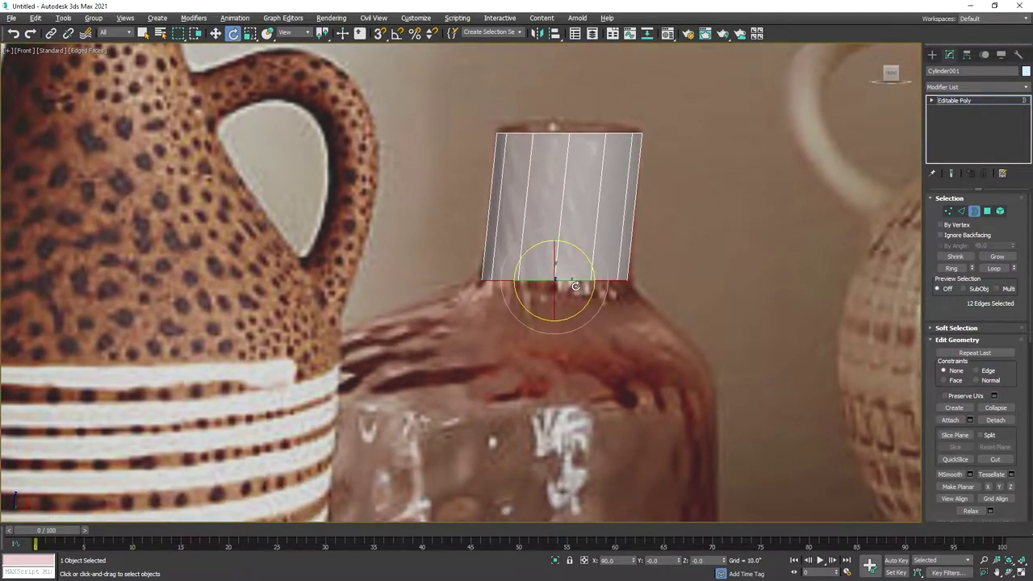
pyautogui.scroll(-2, 568, 289)
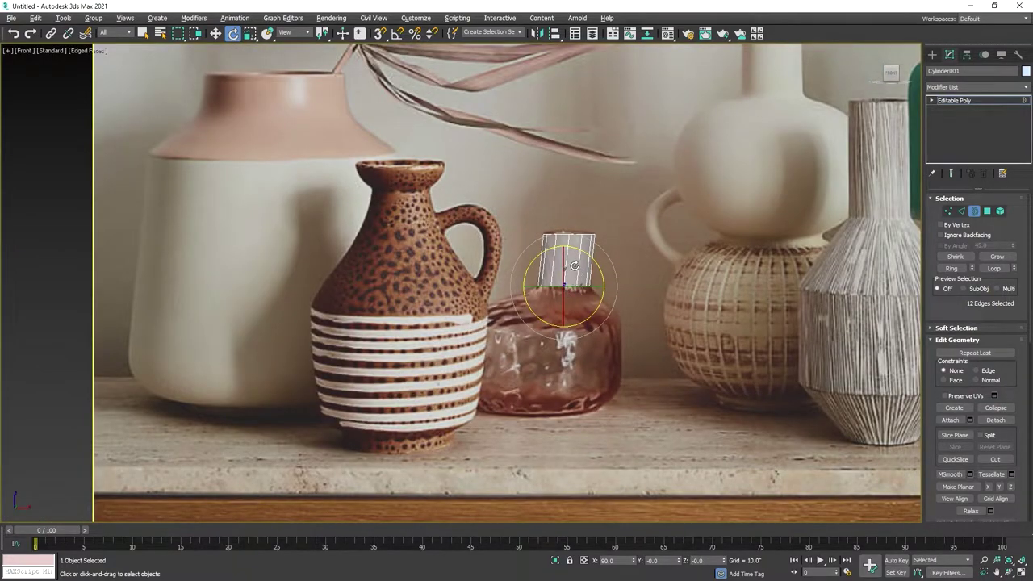
pyautogui.scroll(2, 573, 265)
pyautogui.scroll(2, 557, 263)
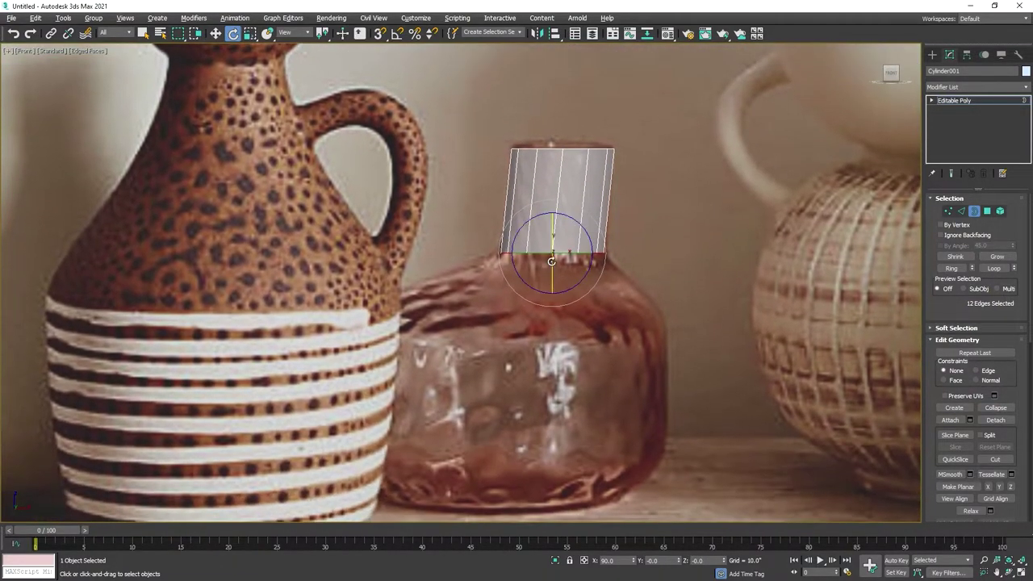
# Step: Extrude a flared shoulder ring below the neck and widen it, checking in the top view
pyautogui.moveTo(551, 250)
pyautogui.keyDown('shift'); pyautogui.mouseDown()
pyautogui.moveTo(556, 288)
pyautogui.moveTo(566, 265)
pyautogui.moveTo(556, 294)
pyautogui.moveTo(507, 311)
pyautogui.mouseUp(); pyautogui.keyUp('shift')
pyautogui.press('r')
pyautogui.press('e')
pyautogui.press('r')
pyautogui.press('e')
pyautogui.press('r')
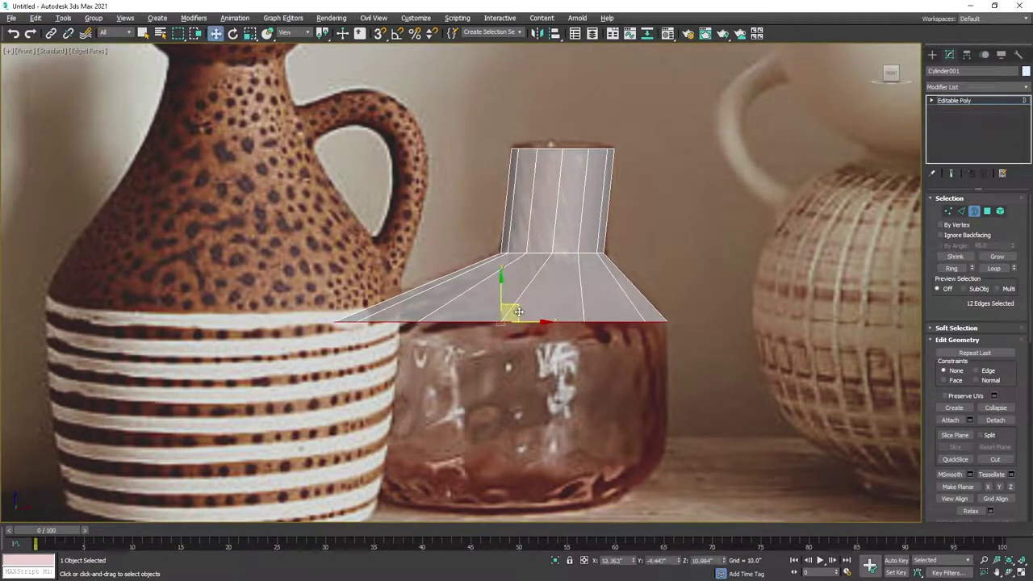
pyautogui.hotkey('alt', 'w')
pyautogui.hotkey('alt', 'w')
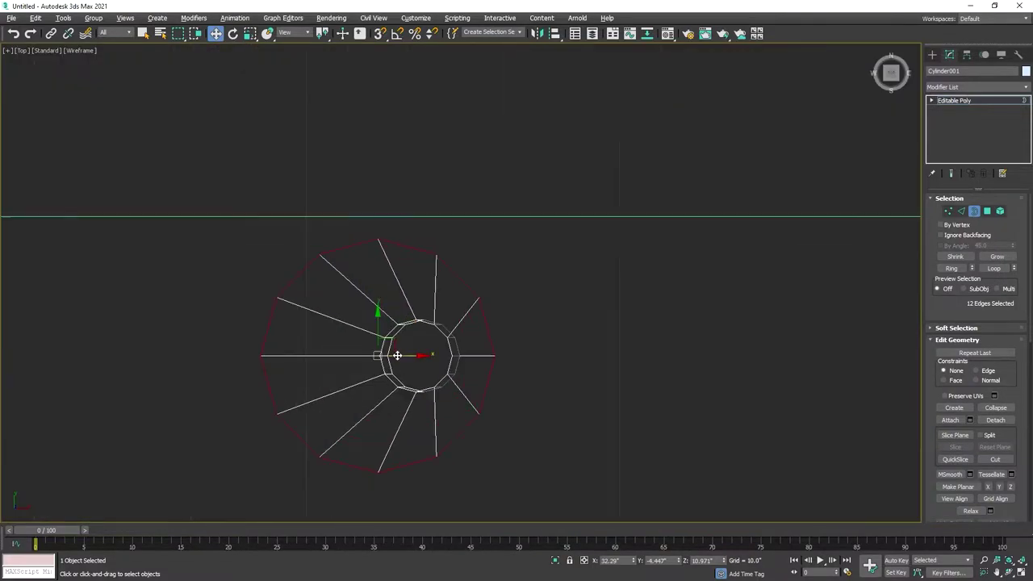
pyautogui.hotkey('alt', 'w')
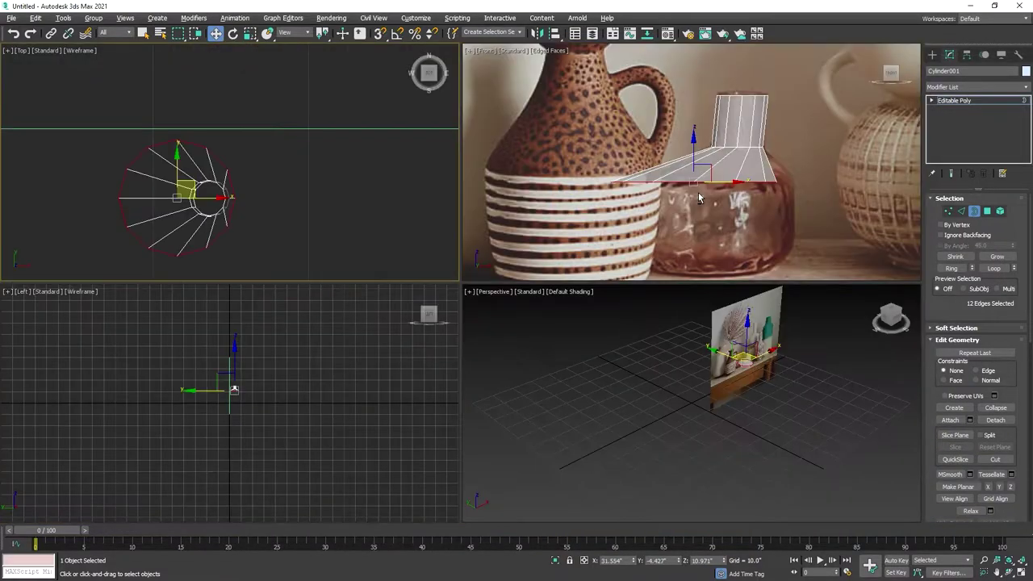
pyautogui.hotkey('alt', 'w')
pyautogui.scroll(2, 557, 279)
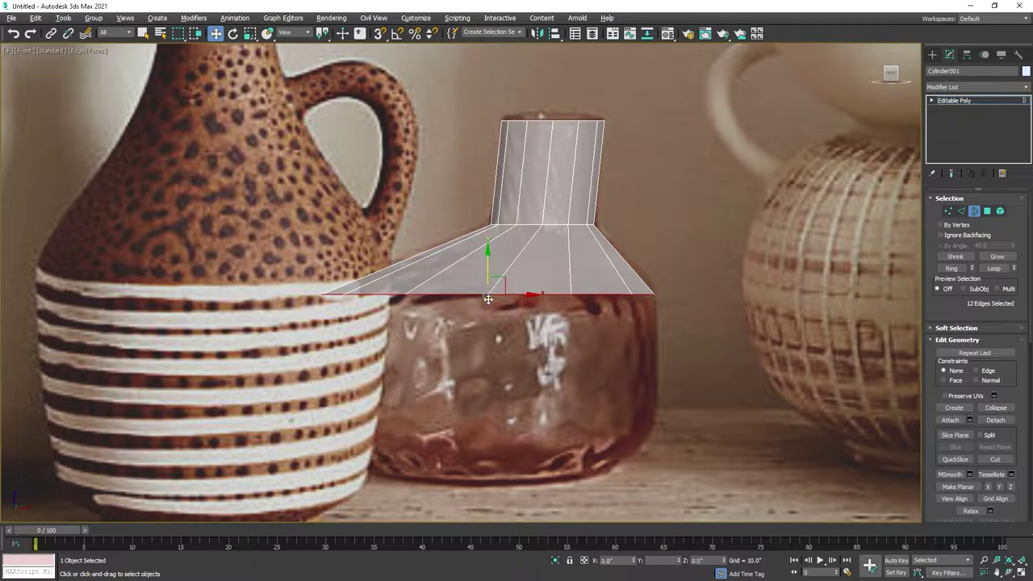
# Step: Extrude the bottle body down from the shoulder and scale the bottom opening inward
pyautogui.keyDown('shift'); pyautogui.moveTo(488, 299); pyautogui.dragTo(490, 449); pyautogui.keyUp('shift')
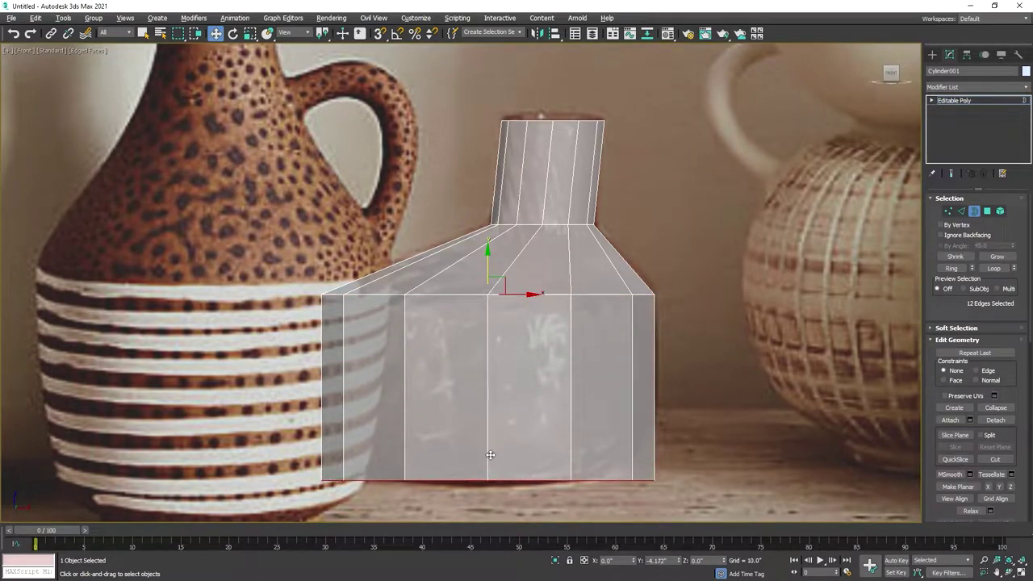
pyautogui.hotkey('alt', 'w')
pyautogui.hotkey('alt', 'w')
pyautogui.moveTo(614, 362)
pyautogui.keyDown('alt'); pyautogui.mouseDown(button='middle')
pyautogui.moveTo(594, 342)
pyautogui.moveTo(595, 264)
pyautogui.moveTo(601, 273)
pyautogui.mouseUp(button='middle'); pyautogui.keyUp('alt')
pyautogui.scroll(3, 594, 342)
pyautogui.press('r')
pyautogui.keyDown('shift'); pyautogui.moveTo(468, 297); pyautogui.dragTo(507, 355); pyautogui.keyUp('shift')
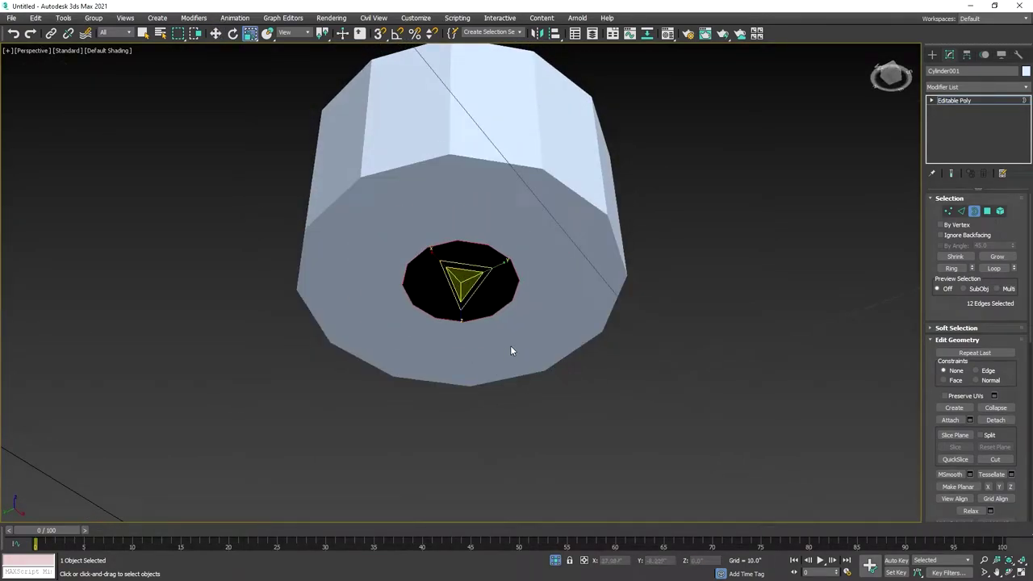
# Step: Cap the hole in the bottle's bottom
pyautogui.scroll(-3, 991, 455)
pyautogui.scroll(-2, 991, 455)
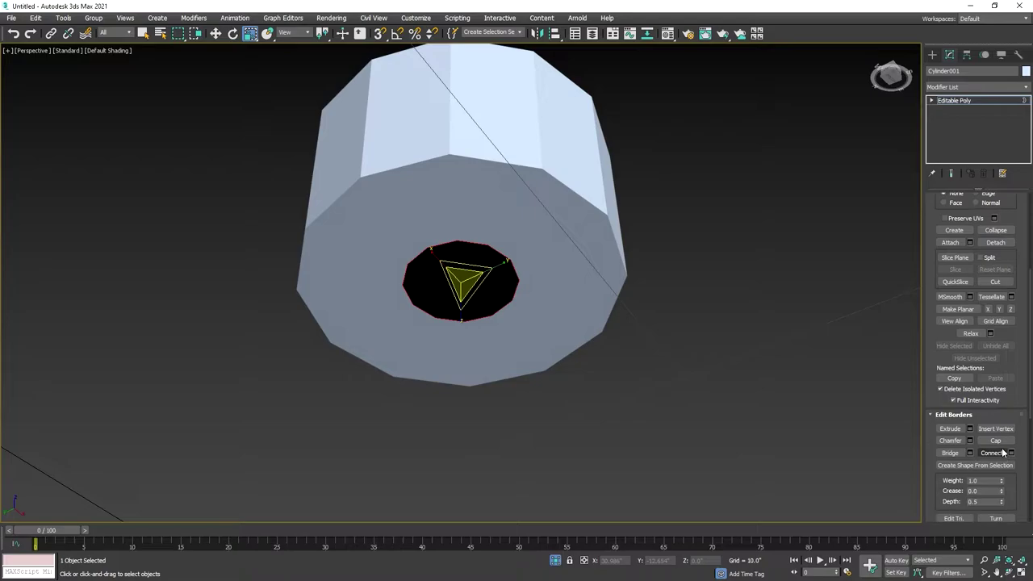
pyautogui.click(995, 441)
pyautogui.moveTo(813, 380)
pyautogui.keyDown('alt'); pyautogui.mouseDown(button='middle')
pyautogui.moveTo(712, 357)
pyautogui.moveTo(658, 390)
pyautogui.mouseUp(button='middle'); pyautogui.keyUp('alt')
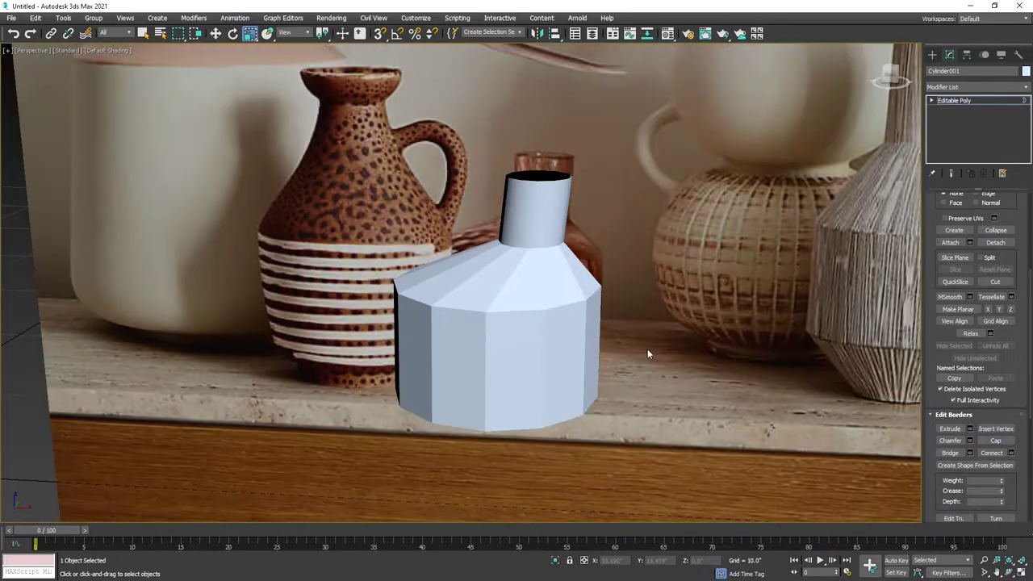
# Step: Unhide all the other vases and the reference photo plane
pyautogui.rightClick(646, 307)
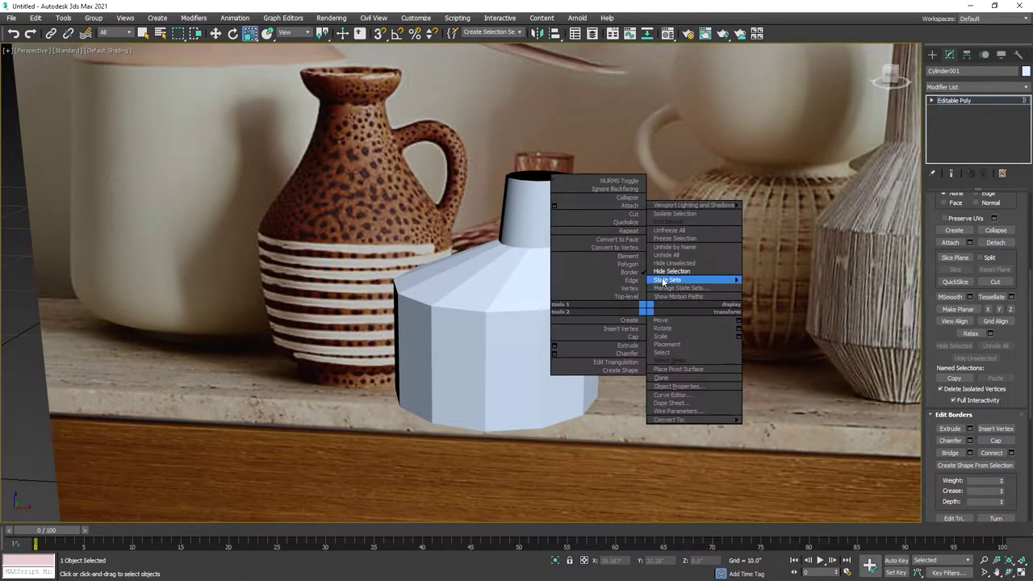
pyautogui.click(665, 255)
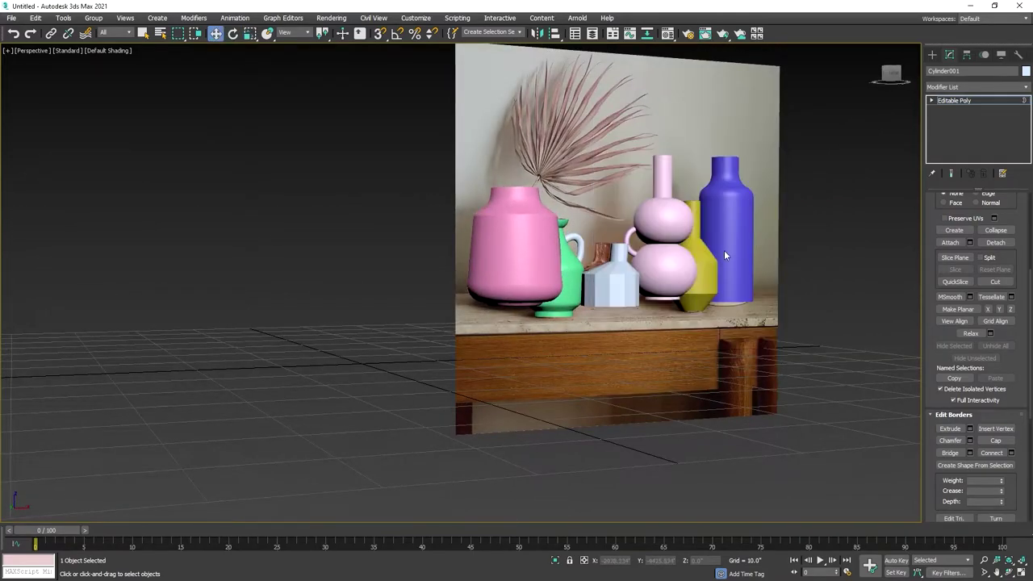
pyautogui.keyDown('alt'); pyautogui.moveTo(749, 128); pyautogui.dragTo(645, 124, button='middle'); pyautogui.keyUp('alt')
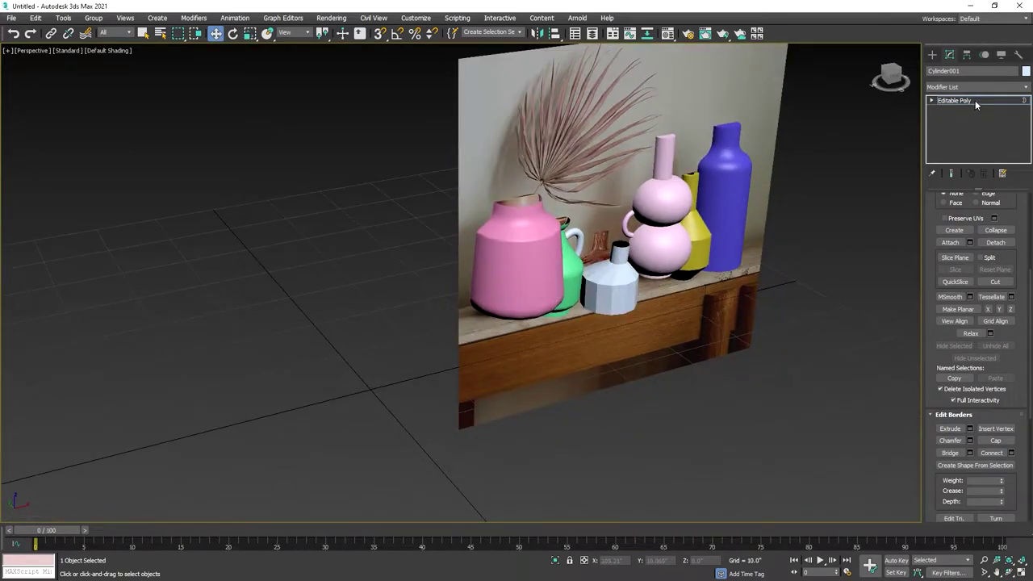
pyautogui.click(546, 175)
pyautogui.moveTo(500, 177)
pyautogui.keyDown('alt'); pyautogui.mouseDown(button='middle')
pyautogui.moveTo(546, 175)
pyautogui.moveTo(475, 143)
pyautogui.mouseUp(button='middle'); pyautogui.keyUp('alt')
# Step: Move the pink vase up-left and the green vase with its handle down-right
pyautogui.click(484, 307)
pyautogui.keyDown('alt'); pyautogui.moveTo(484, 307); pyautogui.dragTo(479, 313, button='middle'); pyautogui.keyUp('alt')
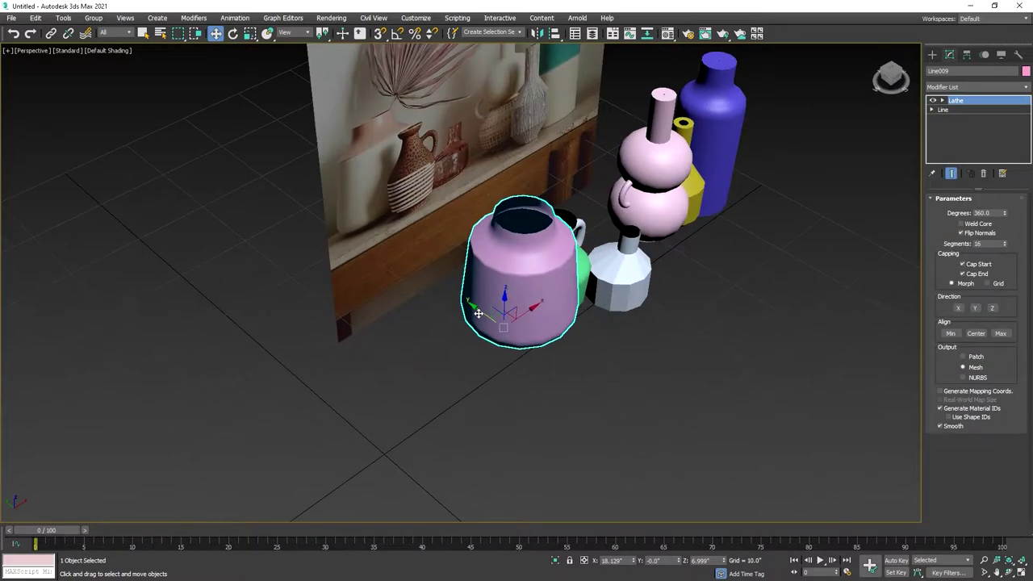
pyautogui.moveTo(479, 313); pyautogui.dragTo(549, 267)
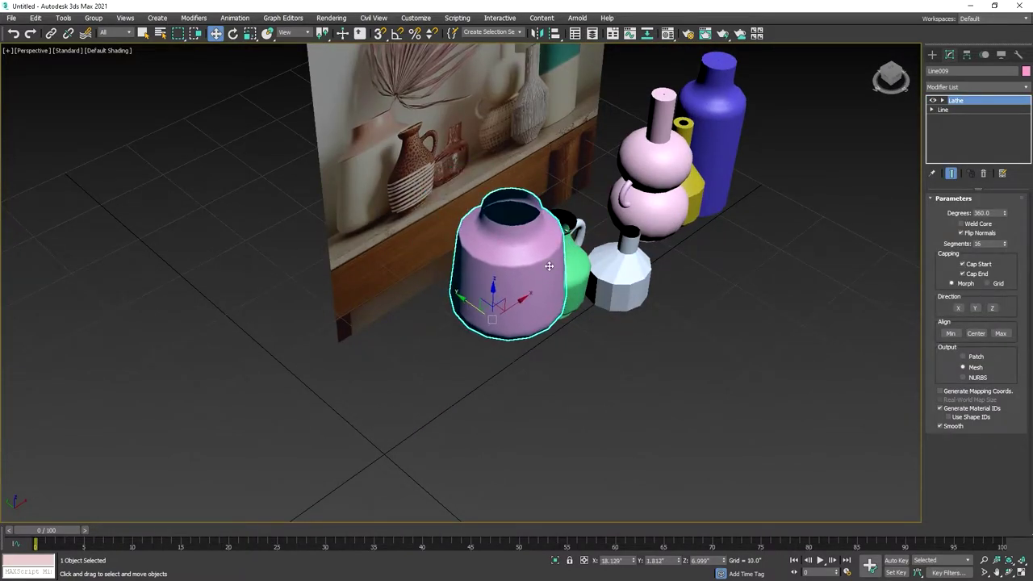
pyautogui.scroll(3, 556, 288)
pyautogui.moveTo(494, 332)
pyautogui.mouseDown()
pyautogui.moveTo(555, 391)
pyautogui.moveTo(517, 356)
pyautogui.mouseUp()
pyautogui.keyDown('ctrl'); pyautogui.click(575, 246); pyautogui.keyUp('ctrl')
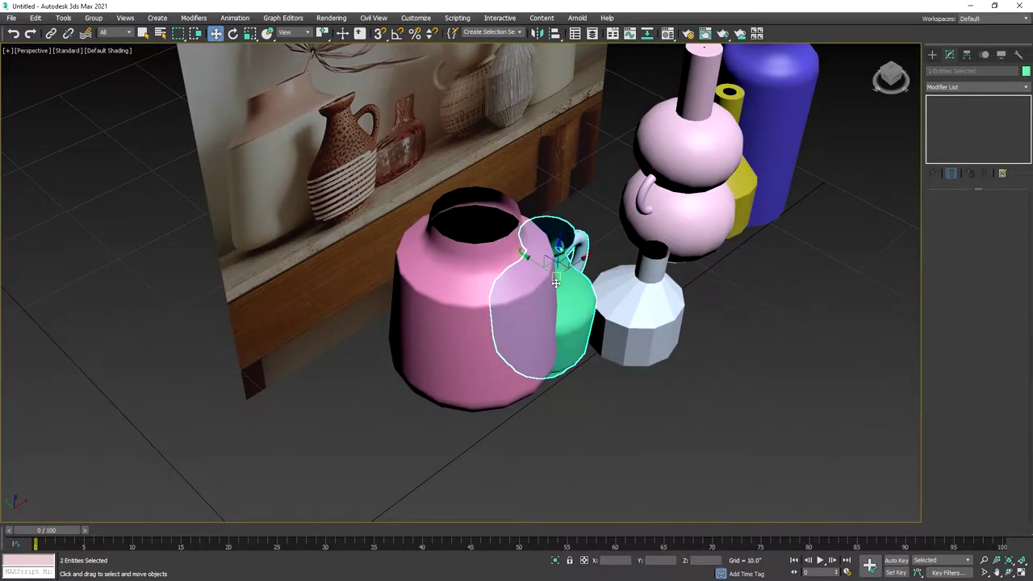
pyautogui.moveTo(527, 257); pyautogui.dragTo(585, 305)
# Step: Move the yellow vase beside the blue bottle and return to a front-on view
pyautogui.click(787, 294)
pyautogui.keyDown('alt'); pyautogui.moveTo(787, 294); pyautogui.dragTo(618, 280, button='middle'); pyautogui.keyUp('alt')
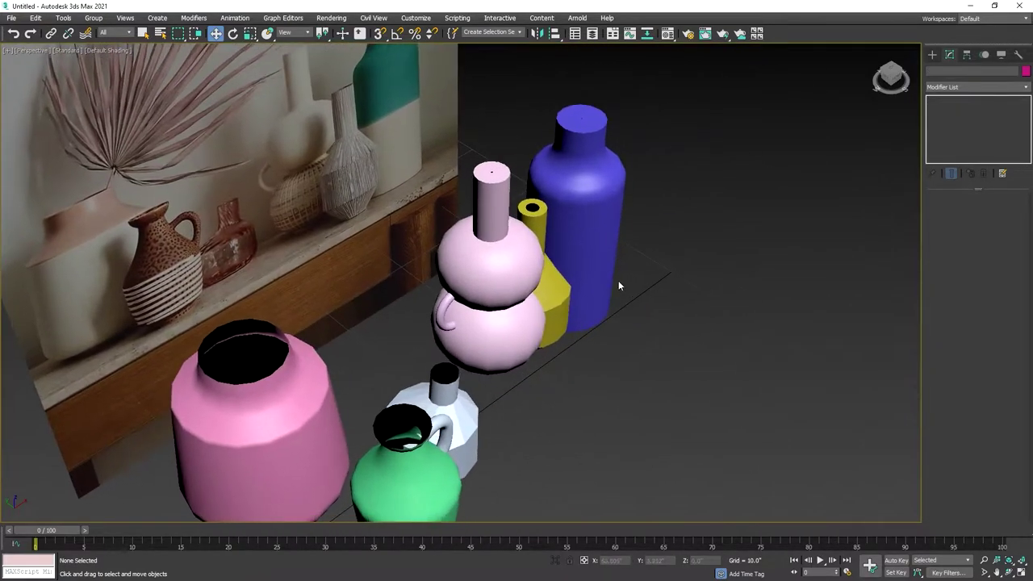
pyautogui.click(549, 291)
pyautogui.moveTo(515, 255); pyautogui.dragTo(586, 316)
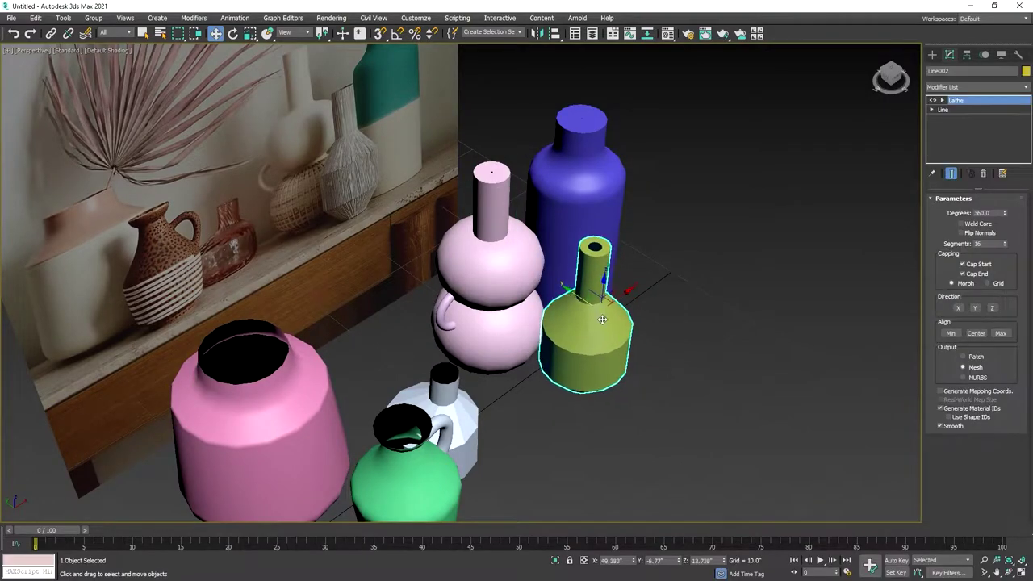
pyautogui.click(686, 379)
pyautogui.keyDown('alt'); pyautogui.moveTo(686, 379); pyautogui.dragTo(636, 340, button='middle'); pyautogui.keyUp('alt')
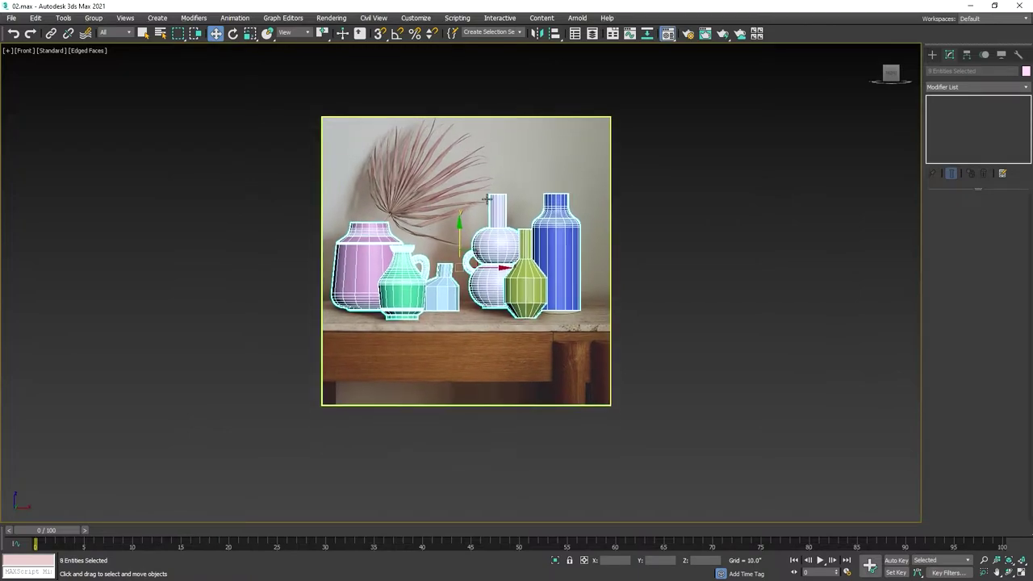
# Step: Apply the Wall Paint material to the selected vases
pyautogui.click(668, 33)
pyautogui.click(741, 271)
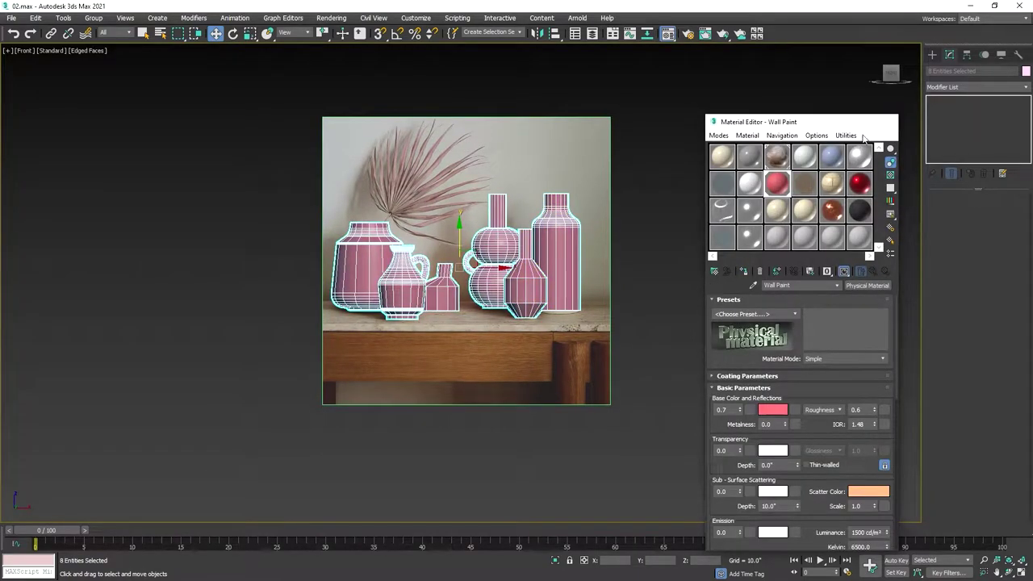
pyautogui.click(890, 121)
pyautogui.click(629, 226)
# Step: Select all objects, restore smooth default shading and switch to the perspective view
pyautogui.hotkey('ctrl', 'a')
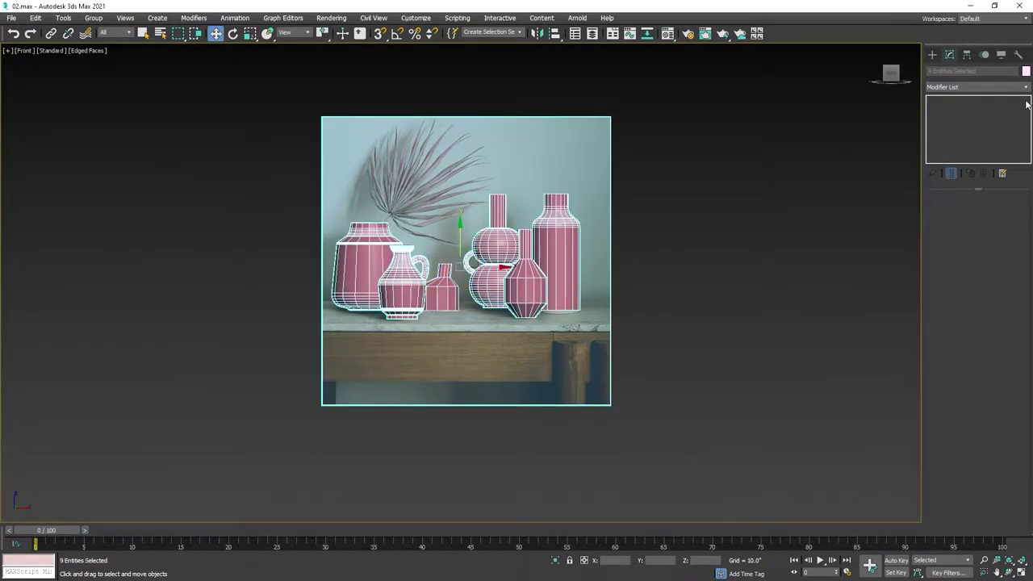
pyautogui.click(603, 343)
pyautogui.click(628, 369)
pyautogui.press('z')
pyautogui.press('F4')
pyautogui.press('p')
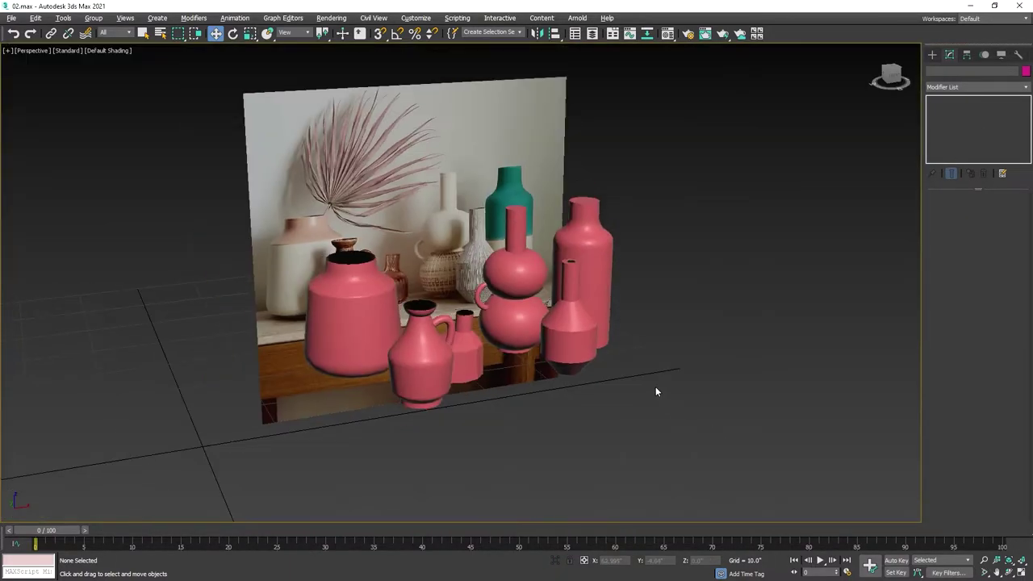
pyautogui.scroll(5, 606, 290)
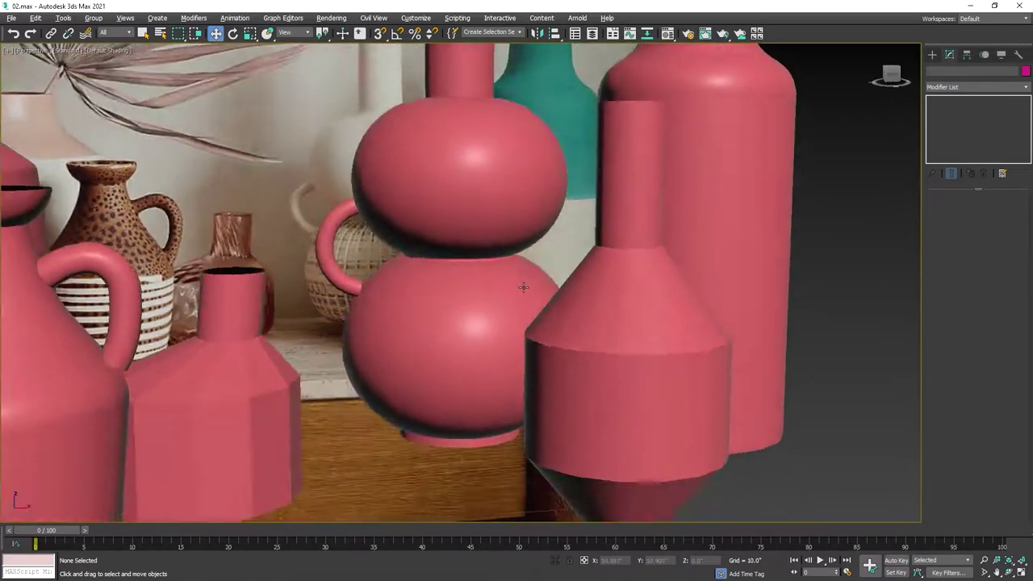
pyautogui.scroll(-3, 533, 291)
pyautogui.scroll(2, 371, 249)
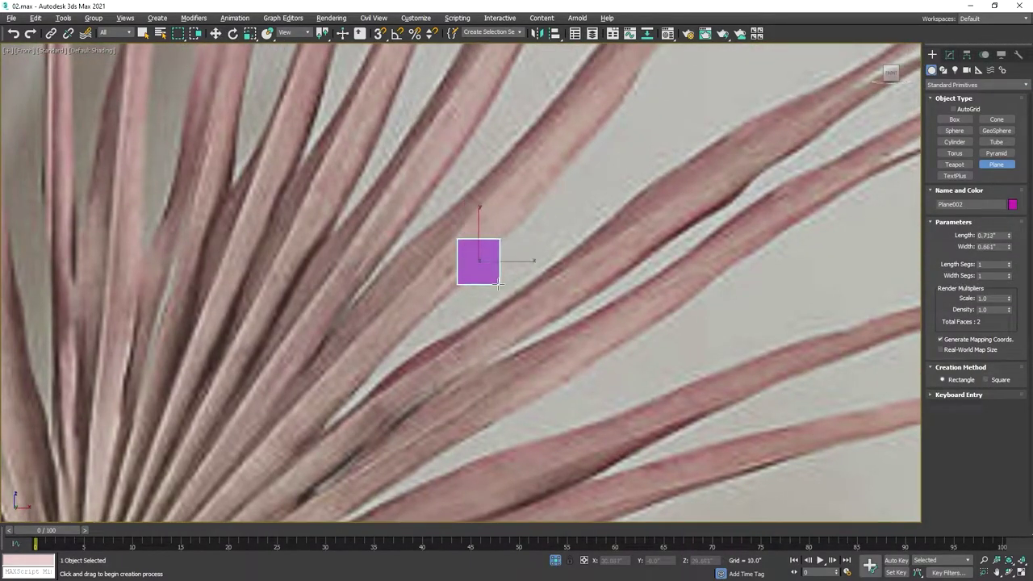
# Step: Convert the plane to Editable Poly and move it onto a palm leaf strand
pyautogui.press('w')
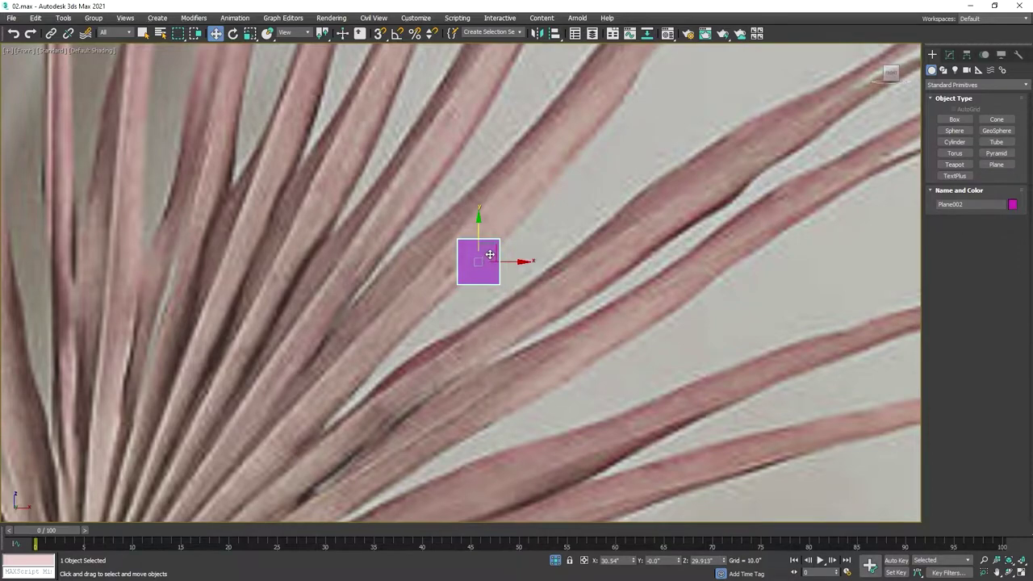
pyautogui.moveTo(487, 252); pyautogui.dragTo(499, 282, button='middle')
pyautogui.scroll(2, 495, 279)
pyautogui.rightClick(493, 281)
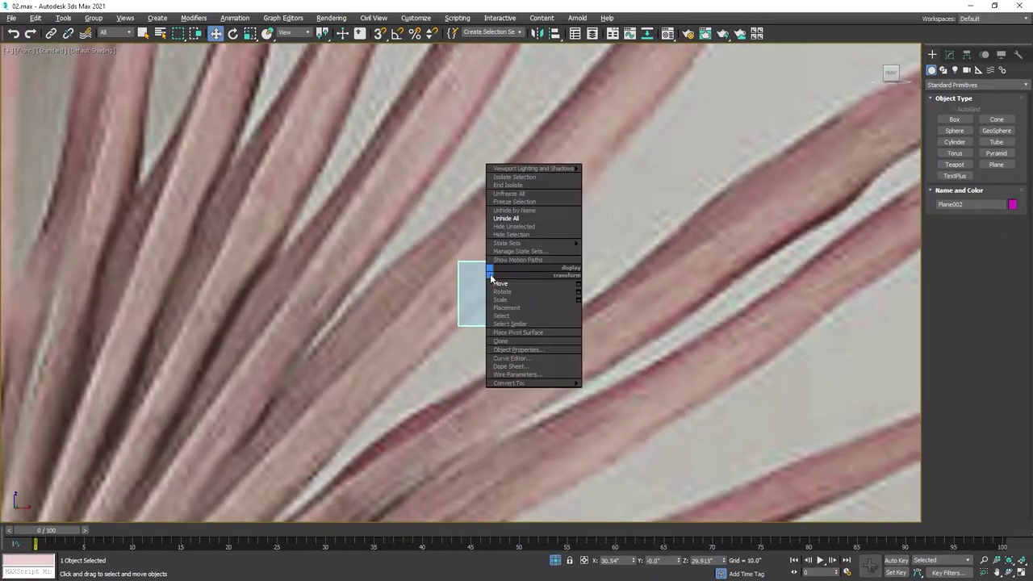
pyautogui.click(613, 393)
pyautogui.moveTo(490, 288)
pyautogui.mouseDown()
pyautogui.moveTo(498, 245)
pyautogui.moveTo(517, 258)
pyautogui.mouseUp()
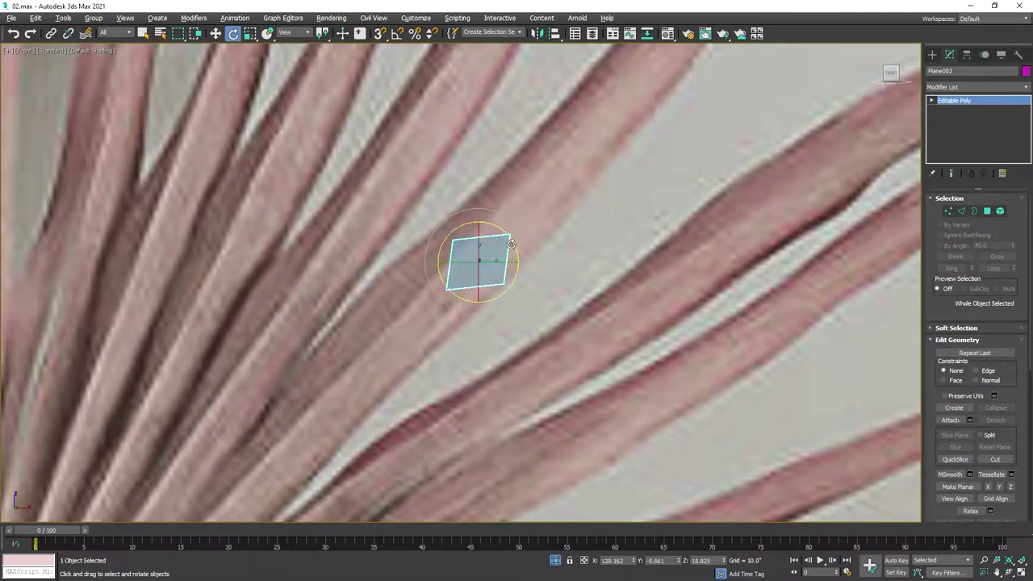
# Step: Rotate the plane about -51° to line up with the leaf strand
pyautogui.hotkey('ctrl', 'a')
pyautogui.scroll(-2, 481, 266)
pyautogui.scroll(-2, 482, 261)
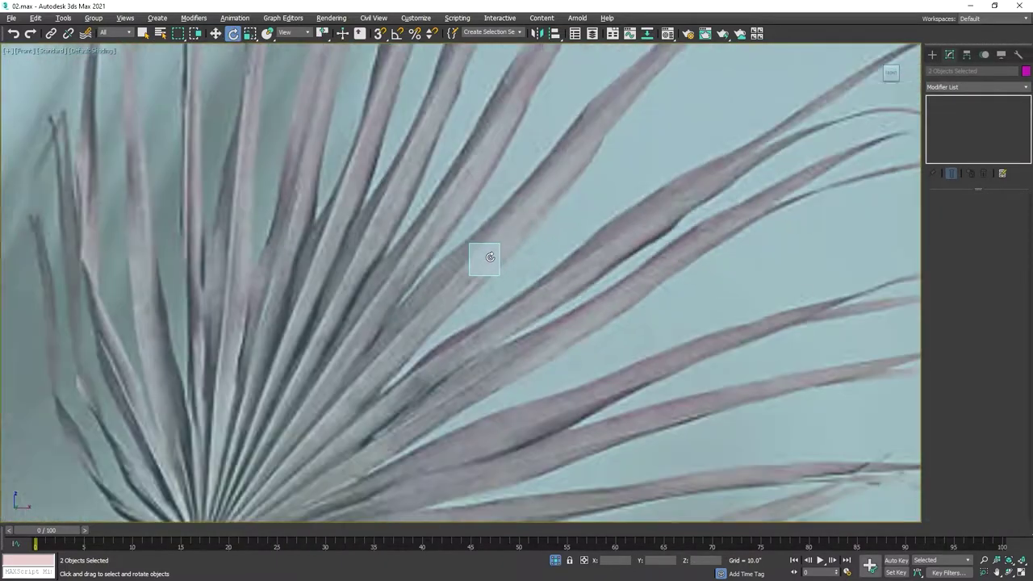
pyautogui.scroll(-2, 483, 260)
pyautogui.click(485, 259)
pyautogui.press('z')
pyautogui.scroll(-3, 501, 258)
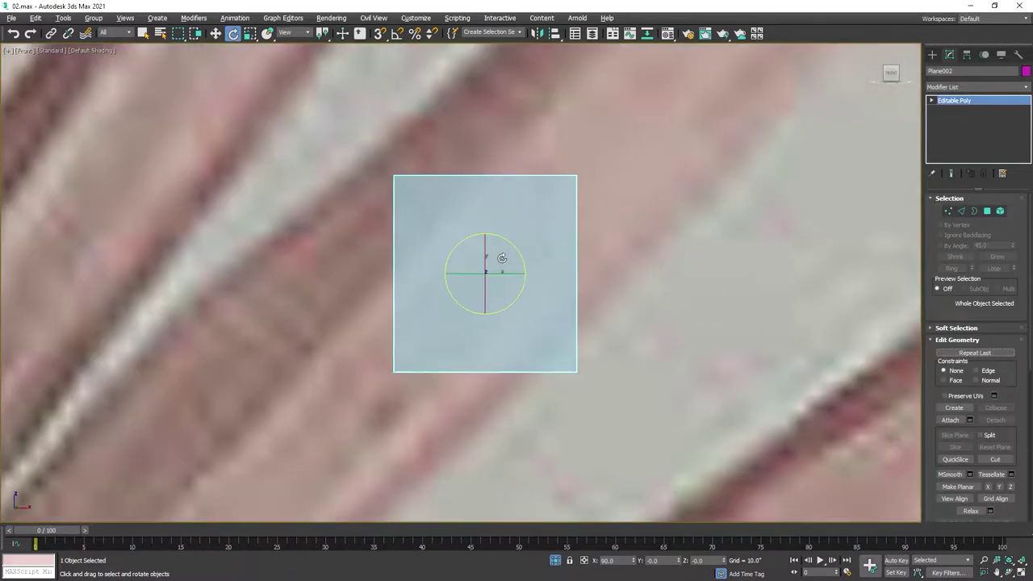
pyautogui.moveTo(501, 258); pyautogui.dragTo(542, 301)
pyautogui.scroll(-3, 542, 301)
pyautogui.scroll(-2, 517, 267)
pyautogui.rightClick(508, 253)
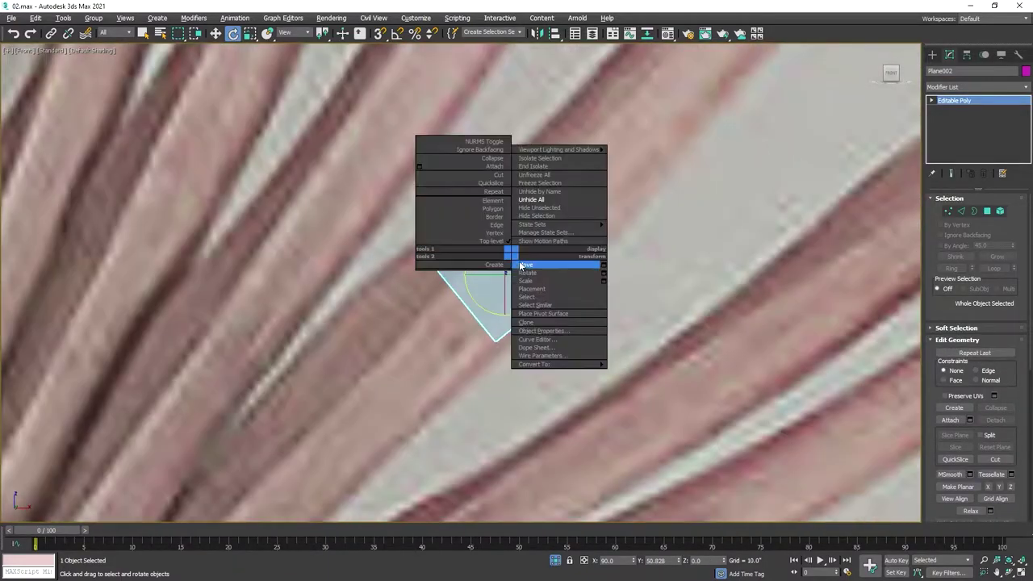
pyautogui.click(555, 266)
# Step: Shift-drag the plane's edge into a long strip along the strand
pyautogui.scroll(2, 599, 250)
pyautogui.click(962, 211)
pyautogui.press('e')
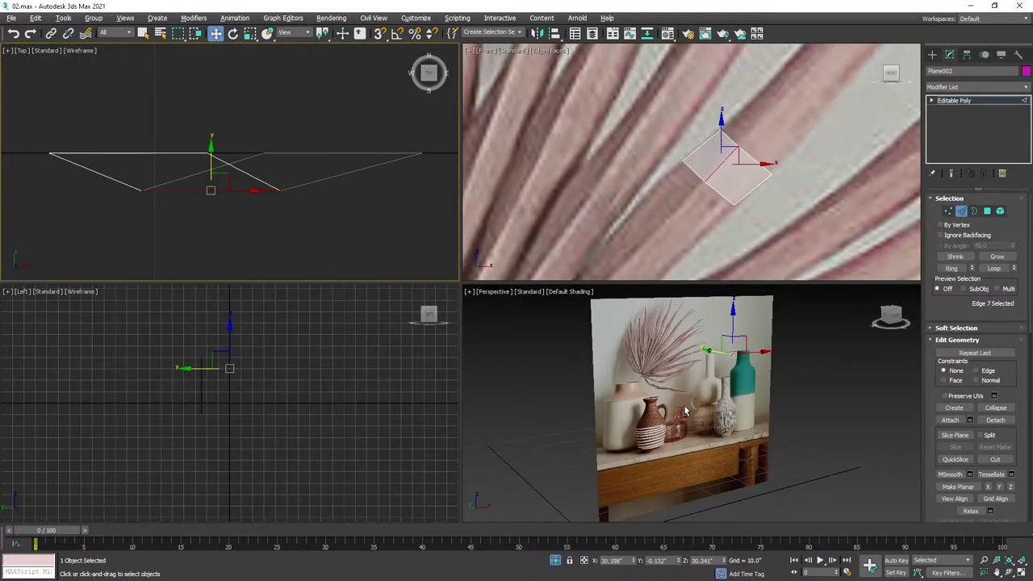
pyautogui.scroll(-2, 571, 222)
pyautogui.scroll(-2, 559, 279)
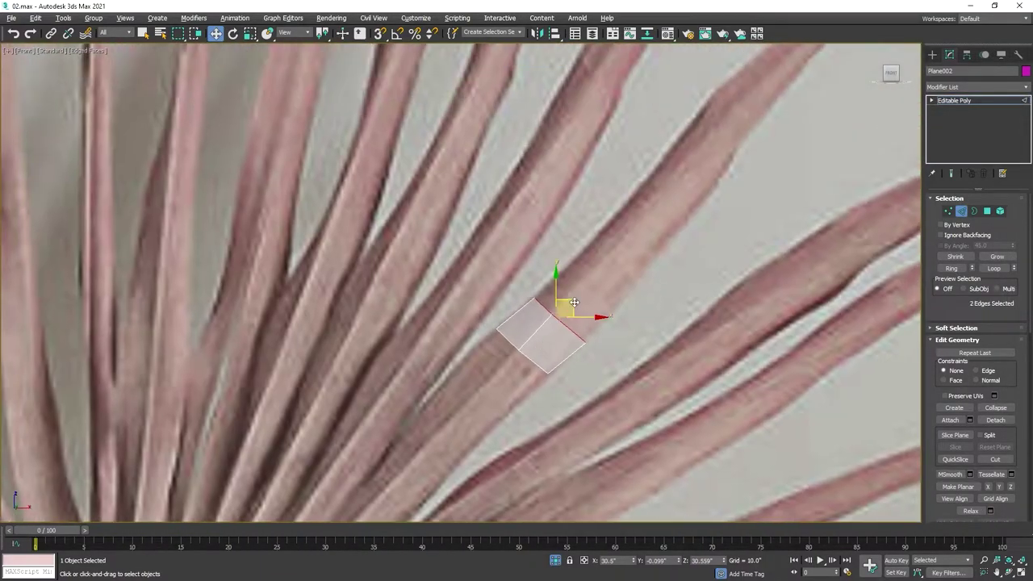
pyautogui.keyDown('shift'); pyautogui.moveTo(468, 448); pyautogui.dragTo(779, 123); pyautogui.keyUp('shift')
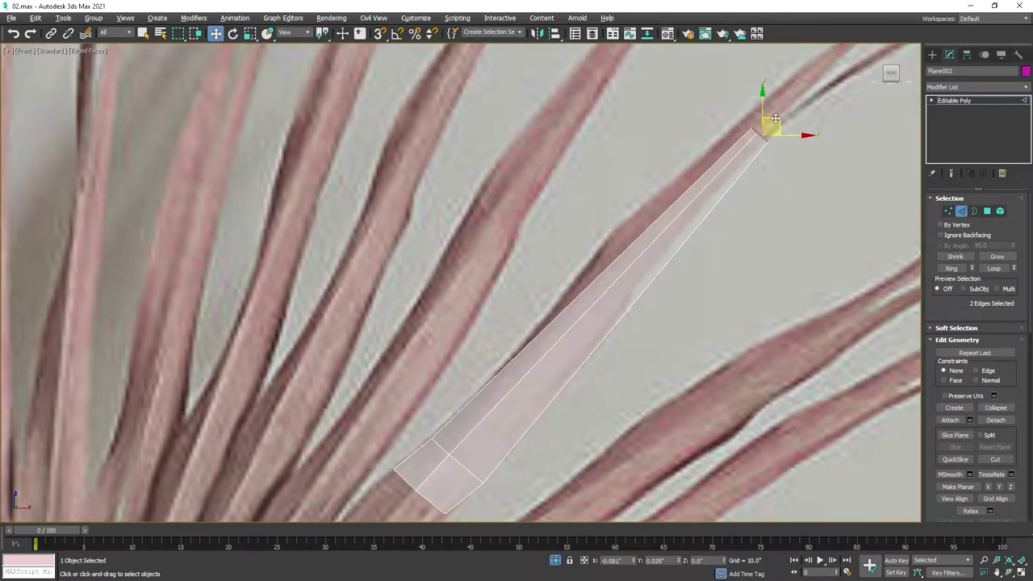
pyautogui.scroll(-5, 613, 202)
pyautogui.scroll(5, 600, 230)
pyautogui.scroll(-5, 600, 230)
# Step: Connect four cross edges along the strip and select vertices across it
pyautogui.rightClick(588, 263)
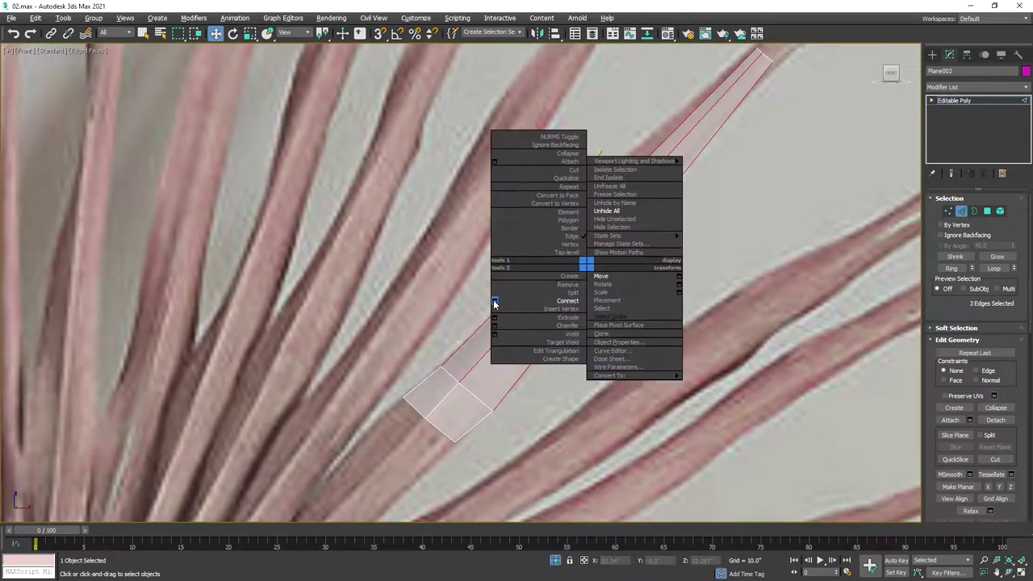
pyautogui.click(498, 279)
pyautogui.click(468, 336)
pyautogui.click(948, 210)
pyautogui.scroll(3, 638, 293)
pyautogui.moveTo(638, 285); pyautogui.dragTo(583, 232)
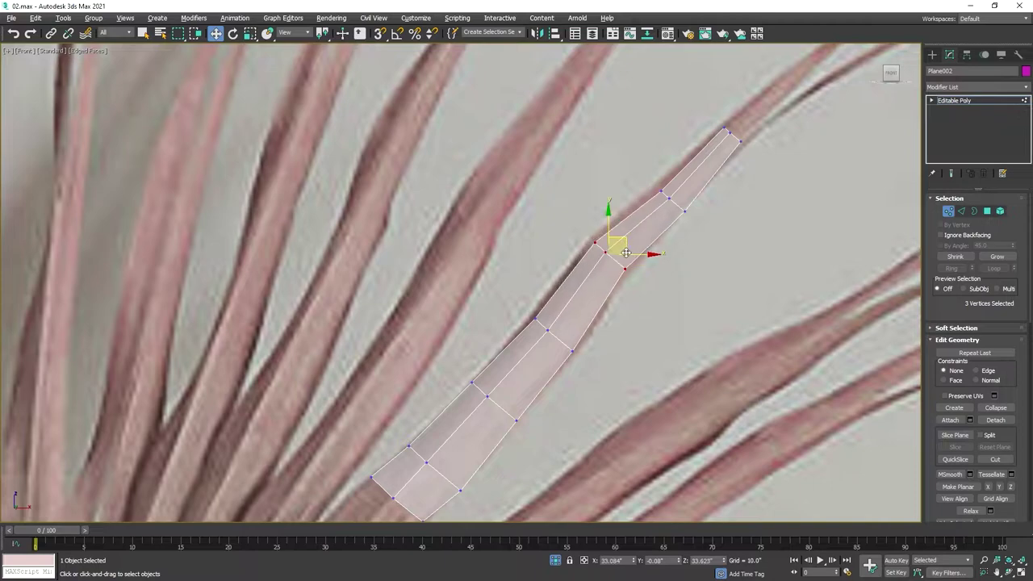
pyautogui.moveTo(655, 210); pyautogui.dragTo(655, 242, button='middle')
# Step: Move the strip's tip edge up and right along the frond
pyautogui.scroll(1, 683, 217)
pyautogui.scroll(2, 613, 266)
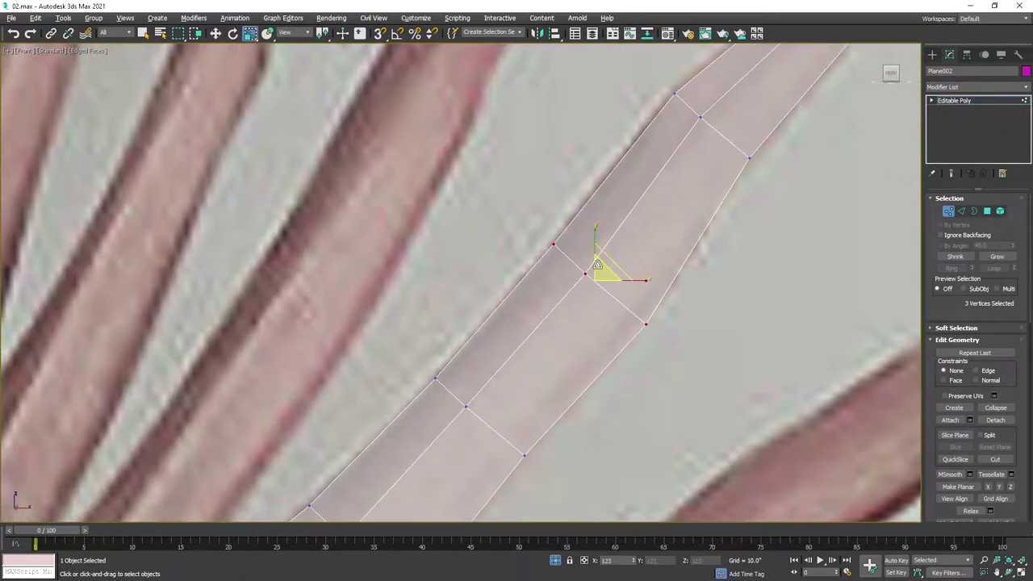
pyautogui.scroll(1, 546, 279)
pyautogui.moveTo(546, 280); pyautogui.dragTo(523, 263, button='middle')
pyautogui.scroll(-3, 522, 264)
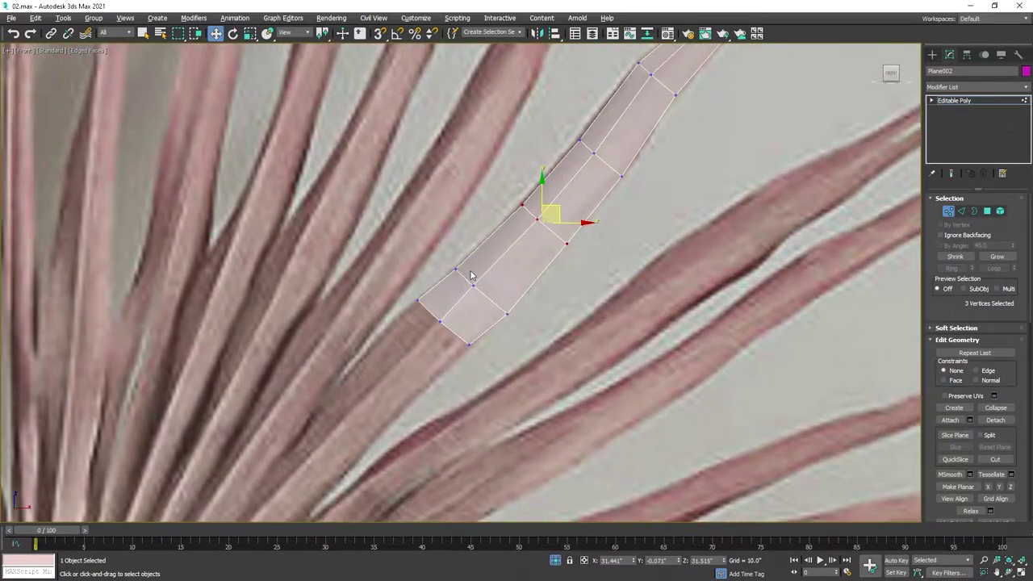
pyautogui.moveTo(671, 173); pyautogui.dragTo(593, 361, button='middle')
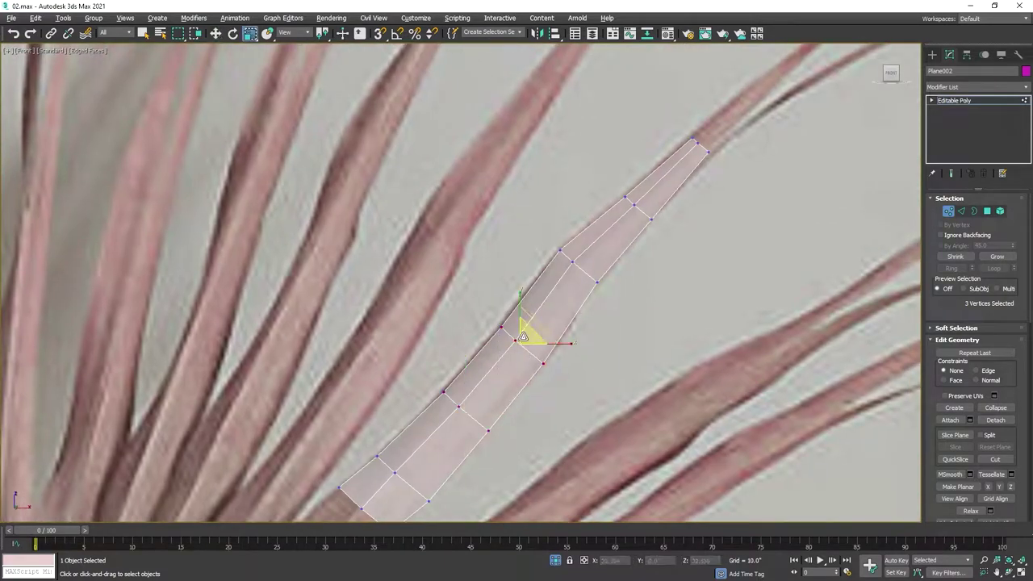
pyautogui.scroll(1, 539, 166)
pyautogui.scroll(-3, 486, 292)
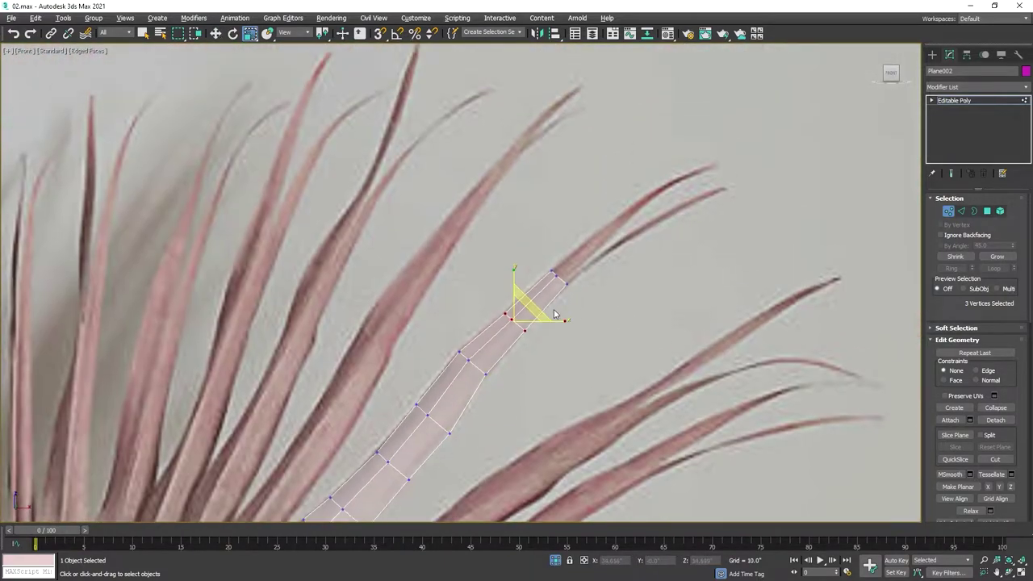
pyautogui.scroll(4, 532, 272)
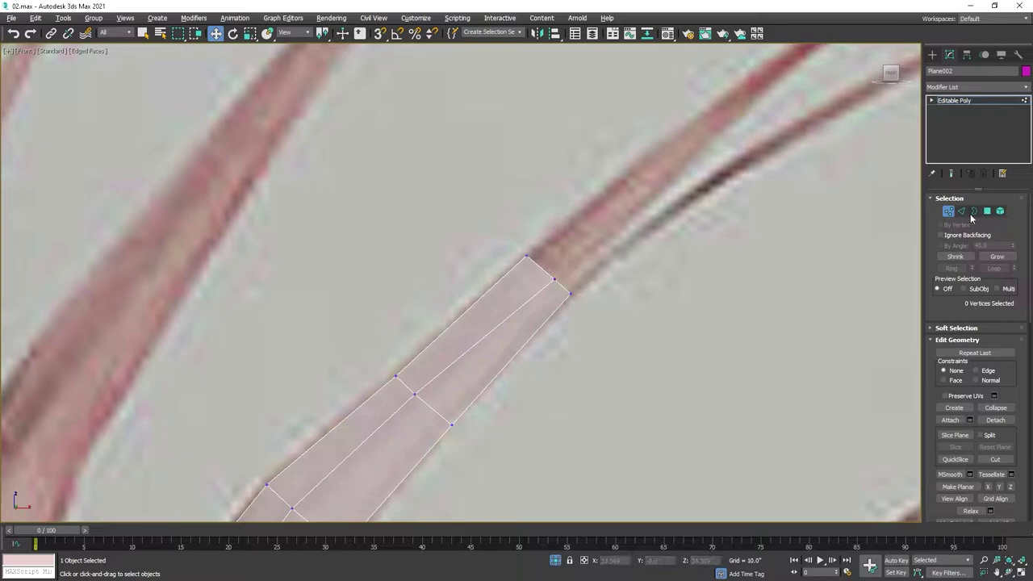
pyautogui.click(960, 210)
pyautogui.click(533, 290)
pyautogui.moveTo(530, 293); pyautogui.dragTo(685, 166)
# Step: Extrude the tip further and add a second branch for the split tip
pyautogui.press('r')
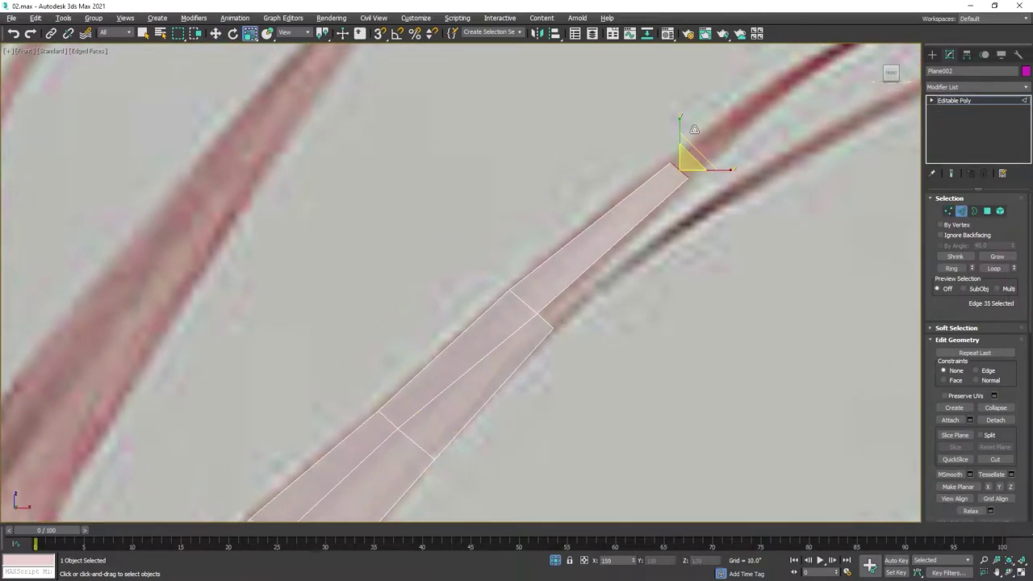
pyautogui.scroll(-2, 694, 129)
pyautogui.keyDown('shift'); pyautogui.moveTo(423, 318); pyautogui.dragTo(537, 235); pyautogui.keyUp('shift')
pyautogui.keyDown('shift'); pyautogui.moveTo(595, 188); pyautogui.dragTo(754, 103); pyautogui.keyUp('shift')
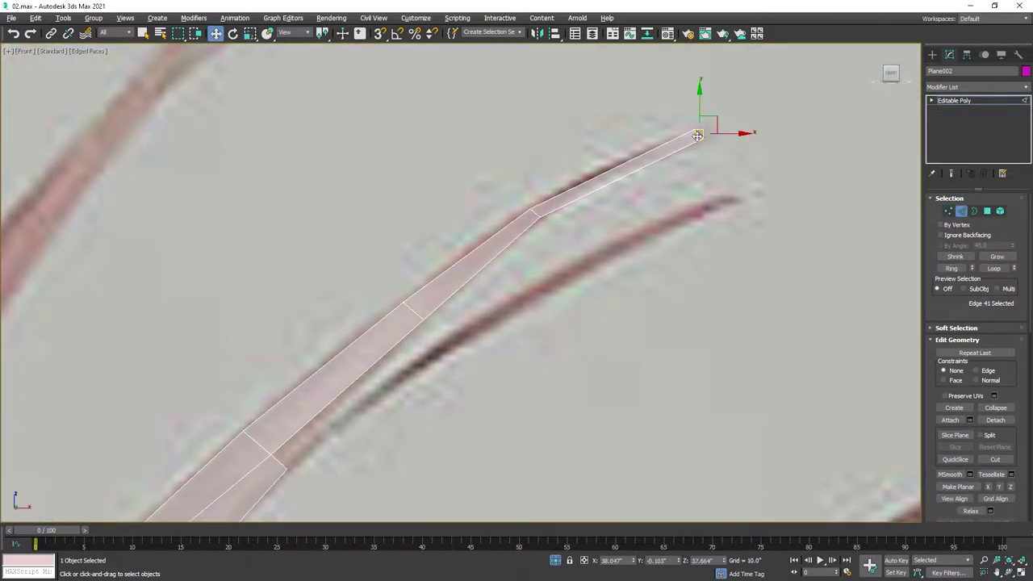
pyautogui.moveTo(449, 366); pyautogui.dragTo(311, 358, button='middle')
pyautogui.keyDown('shift'); pyautogui.moveTo(313, 356); pyautogui.dragTo(487, 241); pyautogui.keyUp('shift')
pyautogui.keyDown('shift'); pyautogui.moveTo(526, 211); pyautogui.dragTo(836, 53); pyautogui.keyUp('shift')
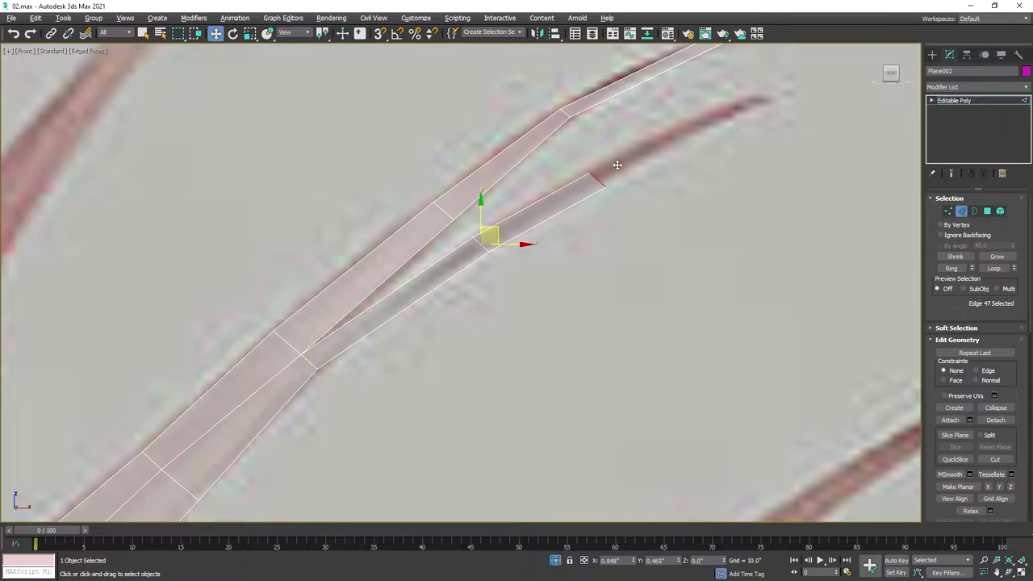
# Step: Extrude the strip's base edges down toward the stem
pyautogui.press('r')
pyautogui.scroll(-3, 687, 218)
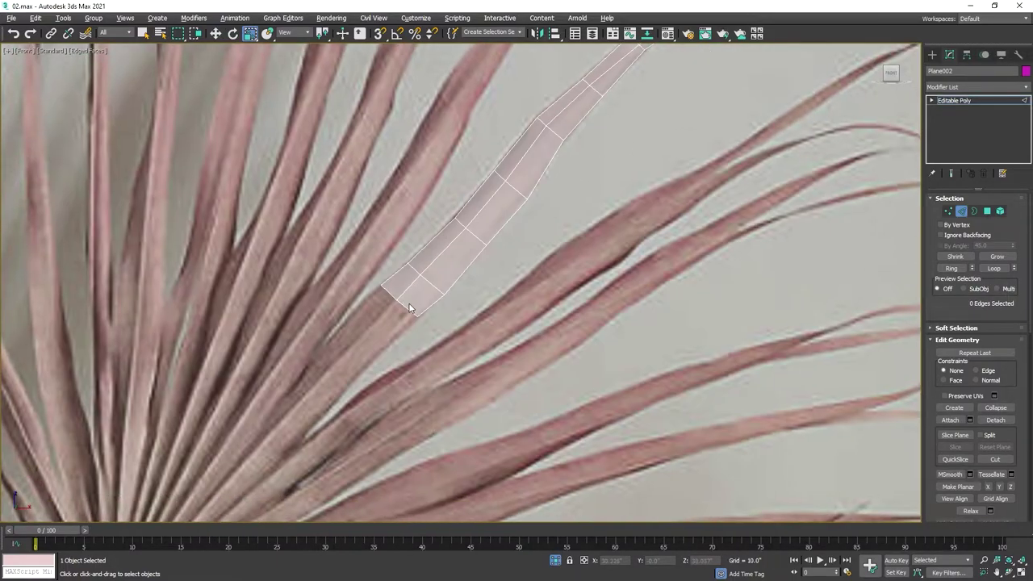
pyautogui.scroll(3, 460, 203)
pyautogui.click(461, 203)
pyautogui.press('w')
pyautogui.scroll(2, 507, 250)
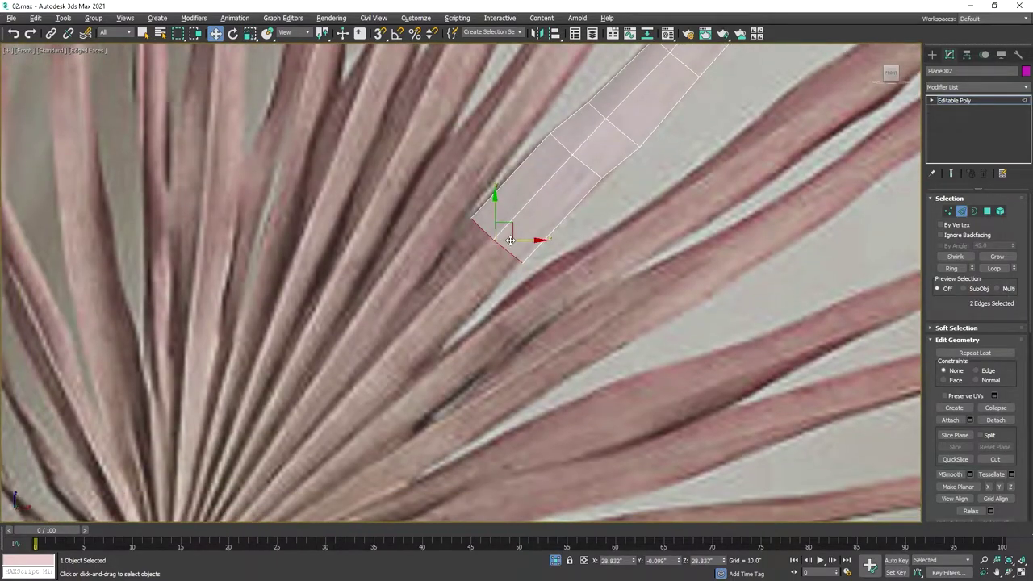
pyautogui.keyDown('shift'); pyautogui.moveTo(587, 166); pyautogui.dragTo(452, 300); pyautogui.keyUp('shift')
# Step: Narrow the strip's base and shift it down-left
pyautogui.press('r')
pyautogui.press('w')
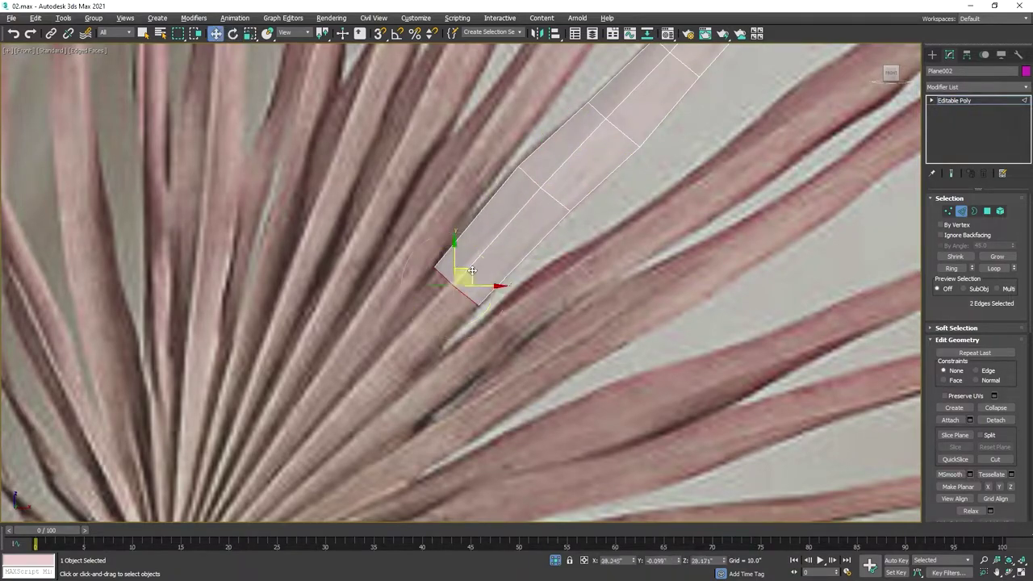
pyautogui.scroll(1, 463, 292)
pyautogui.moveTo(508, 230); pyautogui.dragTo(388, 357)
pyautogui.press('r')
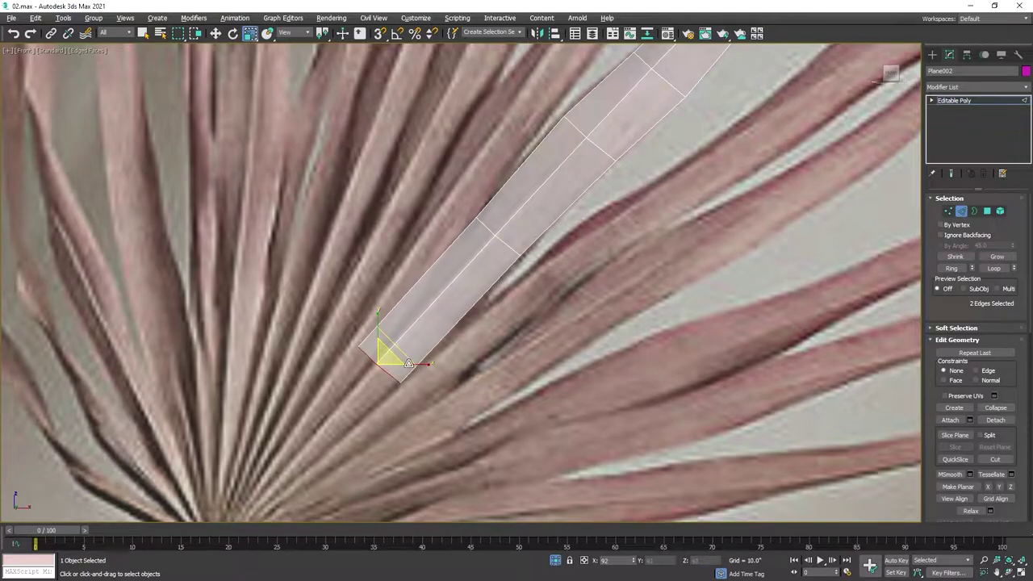
pyautogui.scroll(2, 367, 349)
# Step: Shift-drag a duplicate of the strip for a neighbouring frond
pyautogui.press('1')
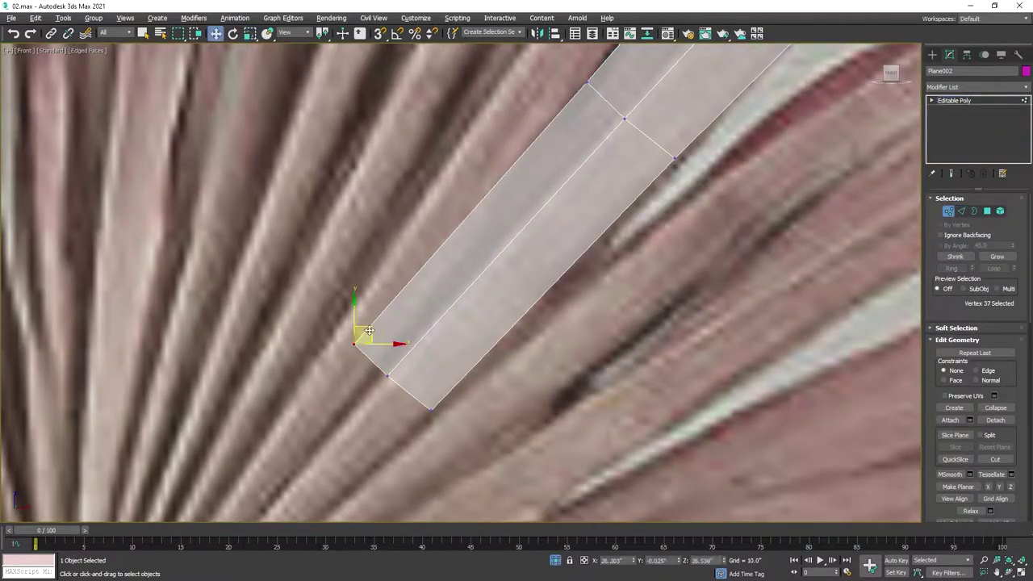
pyautogui.scroll(-5, 538, 311)
pyautogui.press('1')
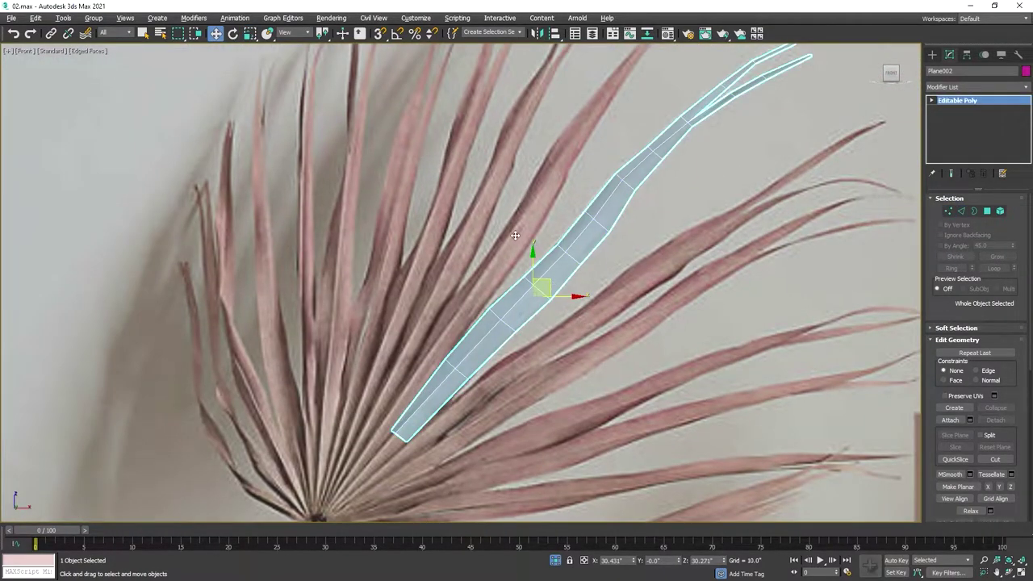
pyautogui.keyDown('shift'); pyautogui.moveTo(541, 286); pyautogui.dragTo(497, 234); pyautogui.keyUp('shift')
# Step: Confirm the Plane003 copy and bring its tip vertices into view
pyautogui.click(519, 339)
pyautogui.scroll(-2, 546, 267)
pyautogui.press('e')
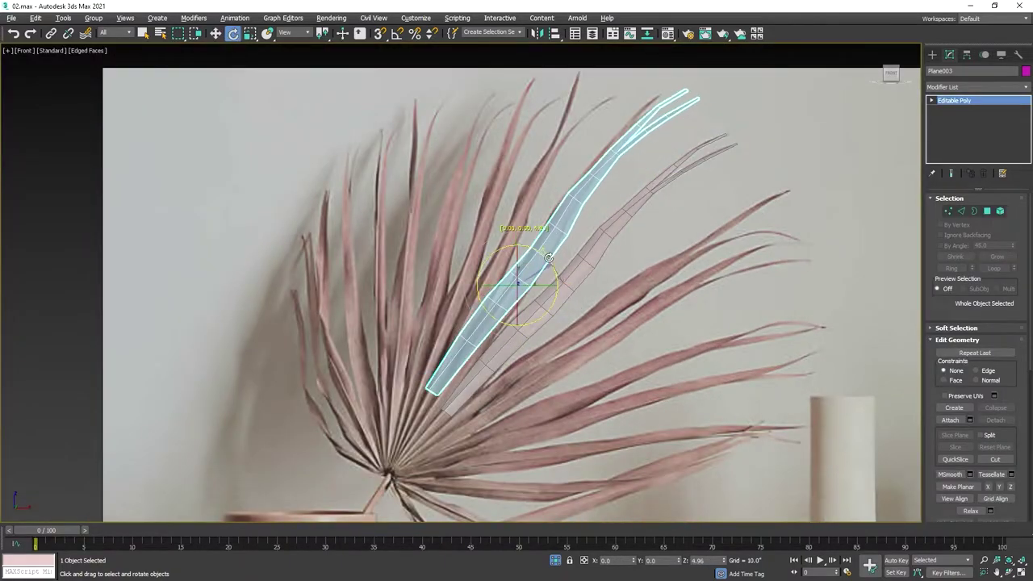
pyautogui.press('1')
pyautogui.scroll(4, 548, 259)
pyautogui.moveTo(581, 186); pyautogui.dragTo(614, 218)
# Step: Move the clone's tip and corner vertices onto the photo's leaf
pyautogui.press('w')
pyautogui.scroll(2, 592, 134)
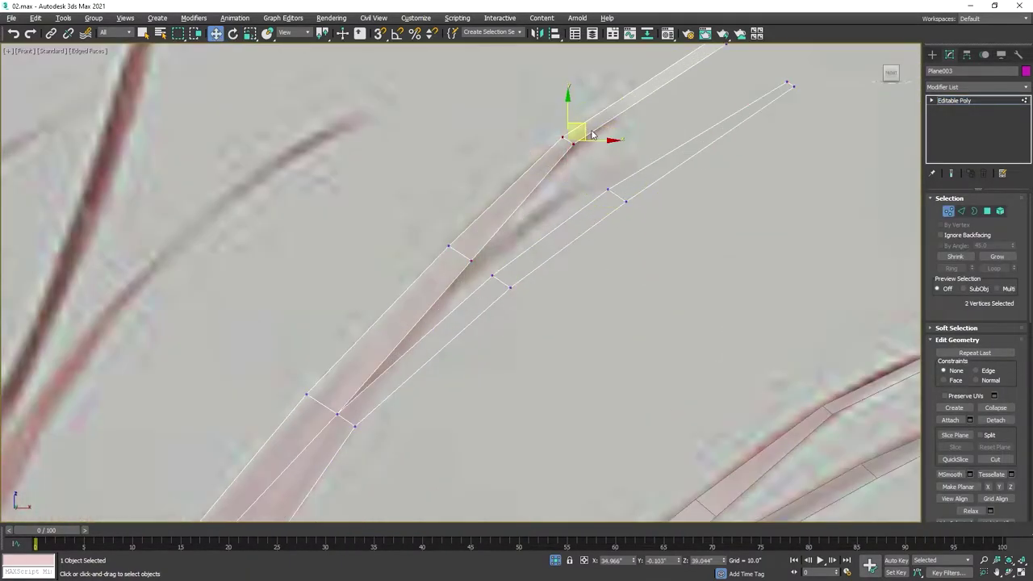
pyautogui.moveTo(533, 230); pyautogui.dragTo(625, 149)
pyautogui.moveTo(785, 138); pyautogui.dragTo(807, 173)
pyautogui.scroll(2, 657, 231)
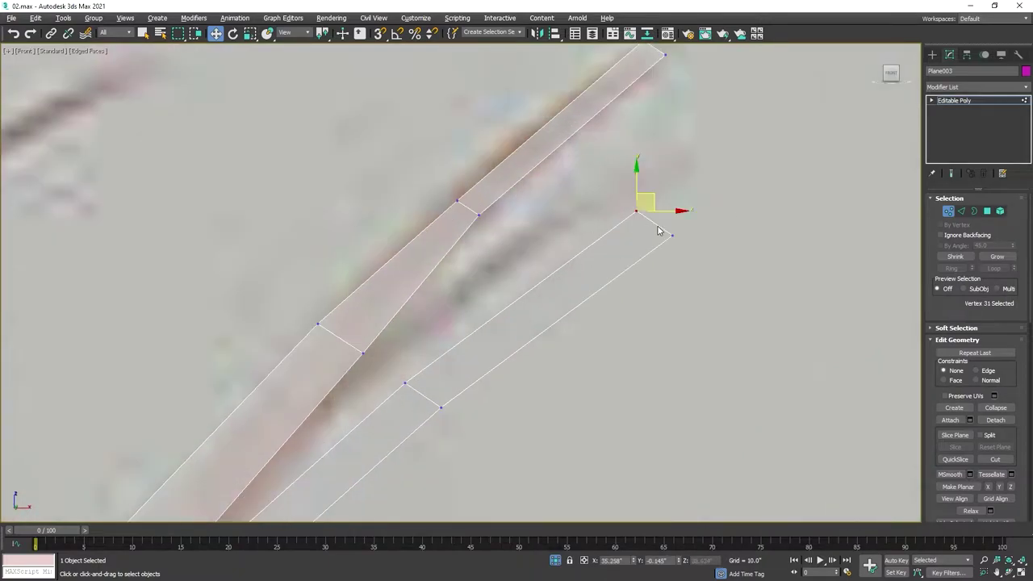
pyautogui.click(671, 235)
pyautogui.moveTo(671, 235); pyautogui.dragTo(641, 213)
# Step: Select the row of tip vertices and scale it along the strip
pyautogui.click(421, 390)
pyautogui.scroll(-2, 570, 390)
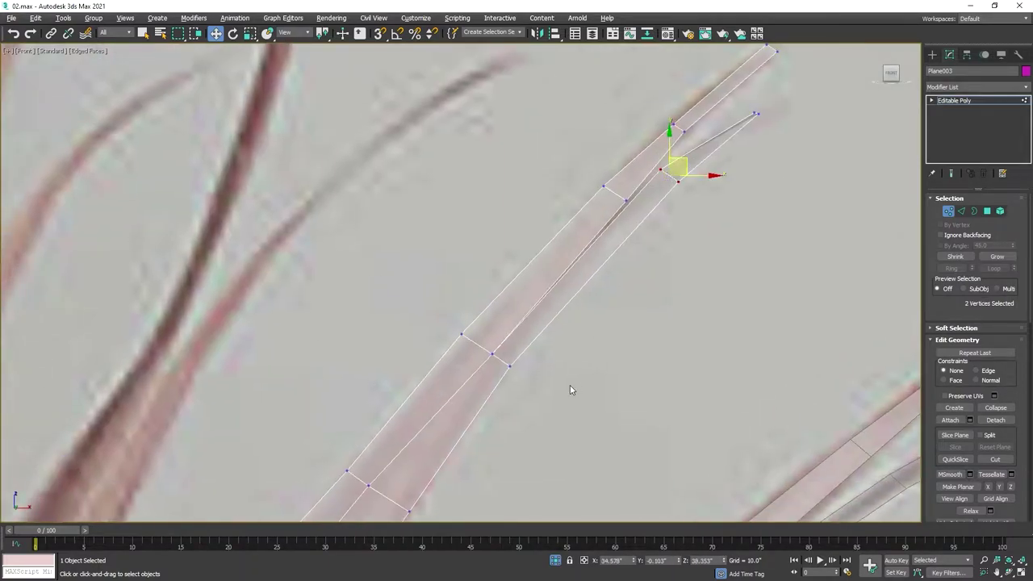
pyautogui.scroll(-2, 569, 389)
pyautogui.keyDown('ctrl'); pyautogui.click(392, 294); pyautogui.keyUp('ctrl')
pyautogui.moveTo(393, 295)
pyautogui.mouseDown(button='middle')
pyautogui.moveTo(427, 206)
pyautogui.moveTo(295, 233)
pyautogui.moveTo(452, 197)
pyautogui.mouseUp(button='middle')
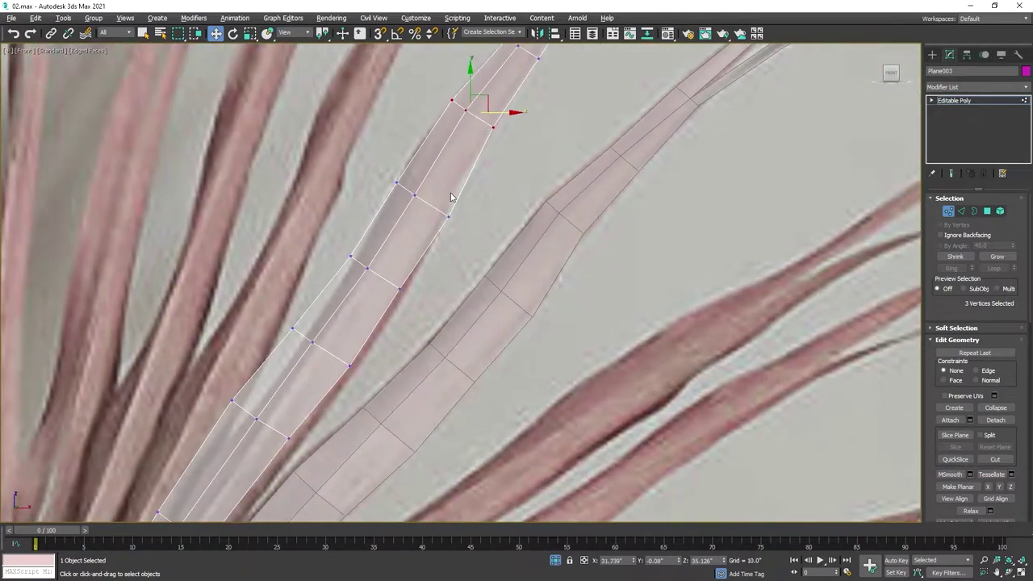
pyautogui.scroll(1, 405, 286)
pyautogui.scroll(1, 379, 275)
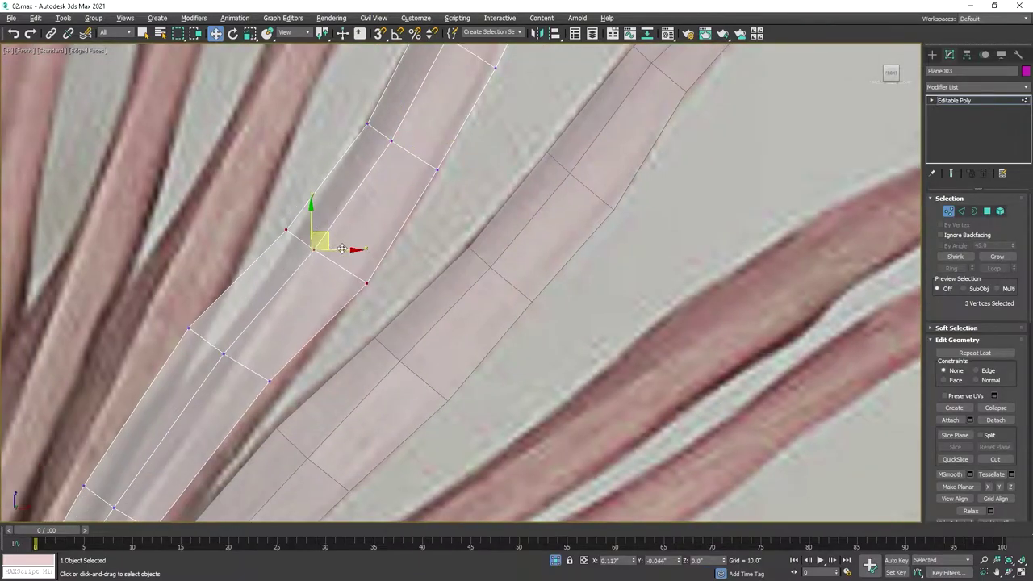
pyautogui.press('r')
pyautogui.moveTo(332, 260); pyautogui.dragTo(368, 138, button='middle')
# Step: Alternately move and scale the vertex row to match the leaf's width
pyautogui.press('w')
pyautogui.moveTo(368, 138); pyautogui.dragTo(270, 230)
pyautogui.press('r')
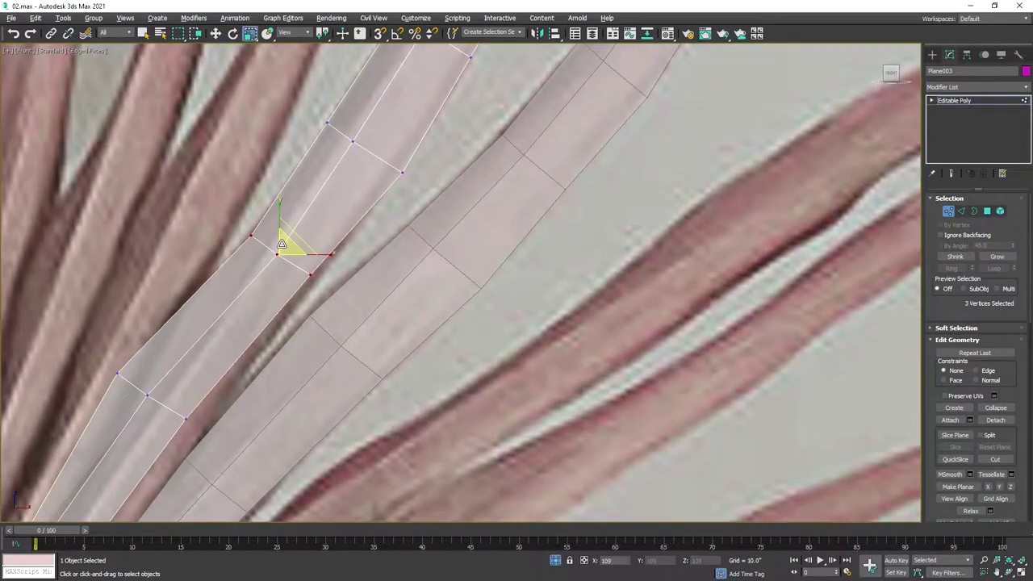
pyautogui.moveTo(380, 267); pyautogui.dragTo(343, 301, button='middle')
pyautogui.press('w')
pyautogui.moveTo(258, 268); pyautogui.dragTo(299, 238)
pyautogui.press('r')
pyautogui.moveTo(109, 355); pyautogui.dragTo(249, 228, button='middle')
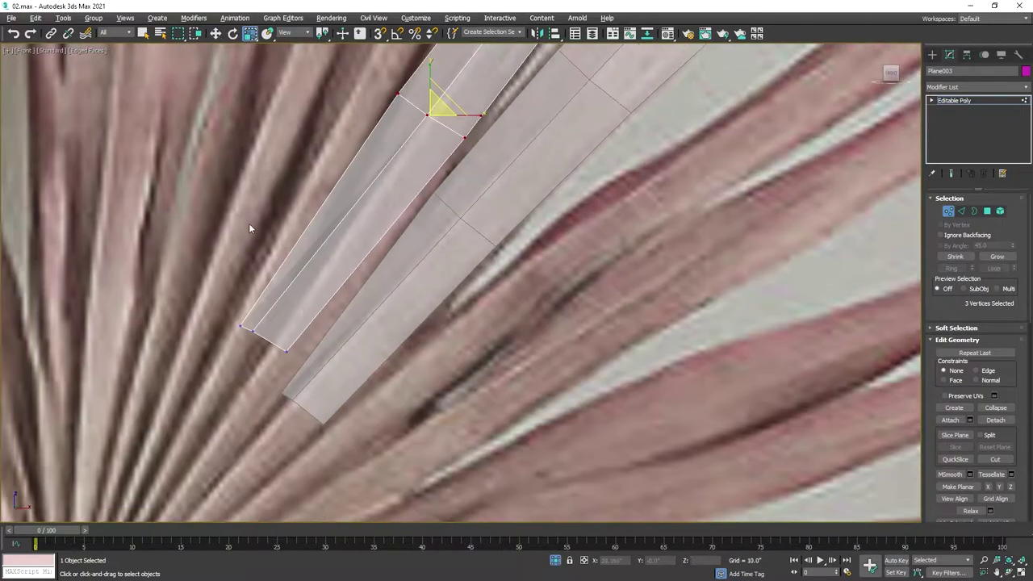
pyautogui.moveTo(277, 322); pyautogui.dragTo(289, 347)
pyautogui.press('r')
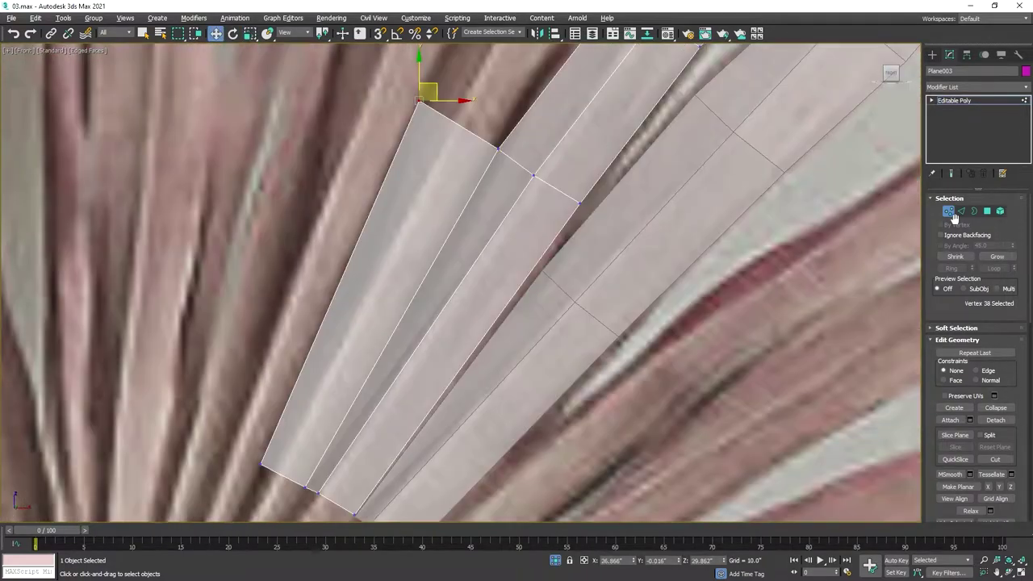
# Step: Connect a lengthwise edge through the strip, then orbit in perspective to check it
pyautogui.click(465, 337)
pyautogui.press('1')
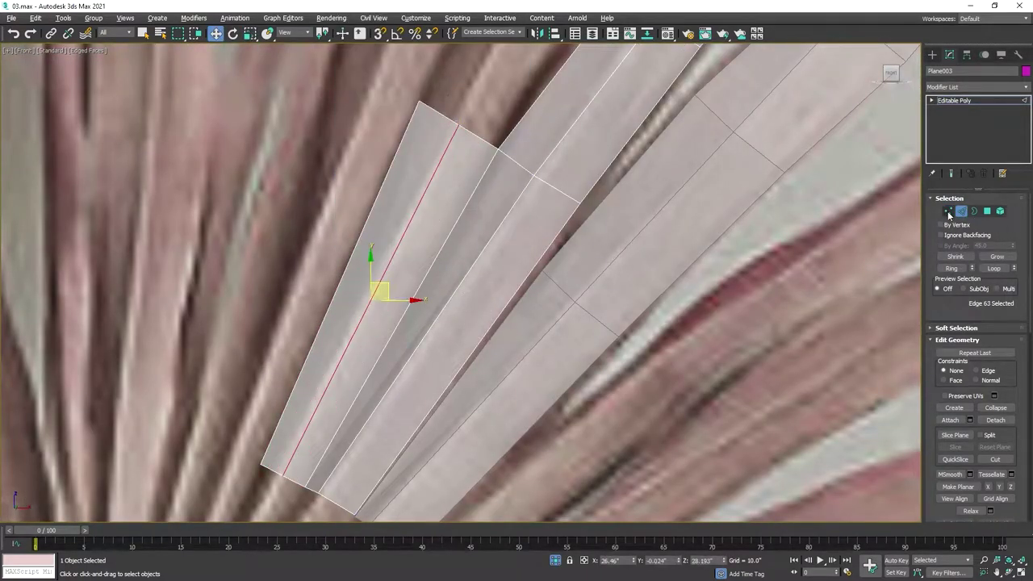
pyautogui.press('2')
pyautogui.click(392, 226)
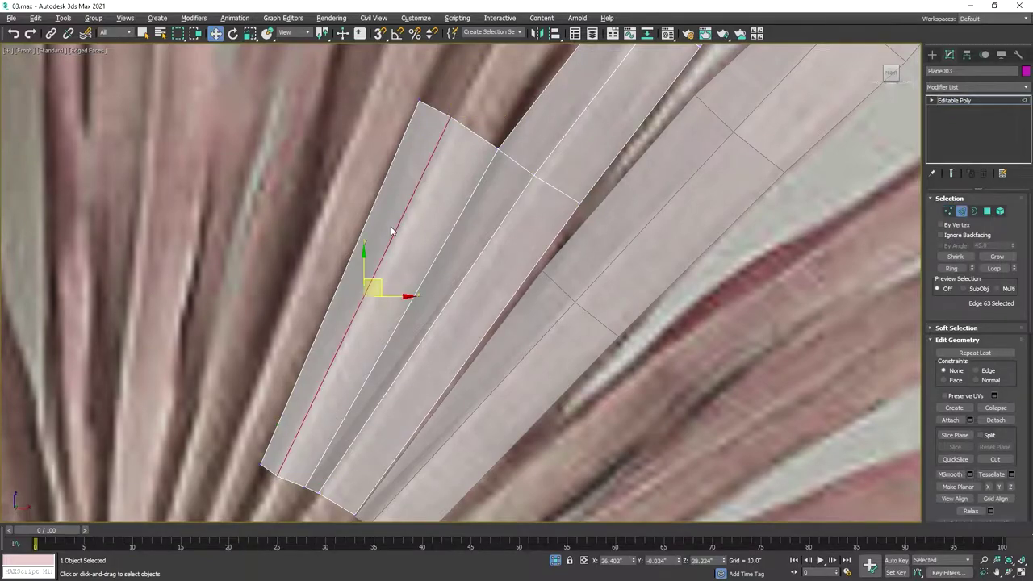
pyautogui.press('p')
pyautogui.moveTo(372, 207)
pyautogui.keyDown('alt'); pyautogui.mouseDown(button='middle')
pyautogui.moveTo(396, 215)
pyautogui.moveTo(568, 176)
pyautogui.mouseUp(button='middle'); pyautogui.keyUp('alt')
pyautogui.press('f')
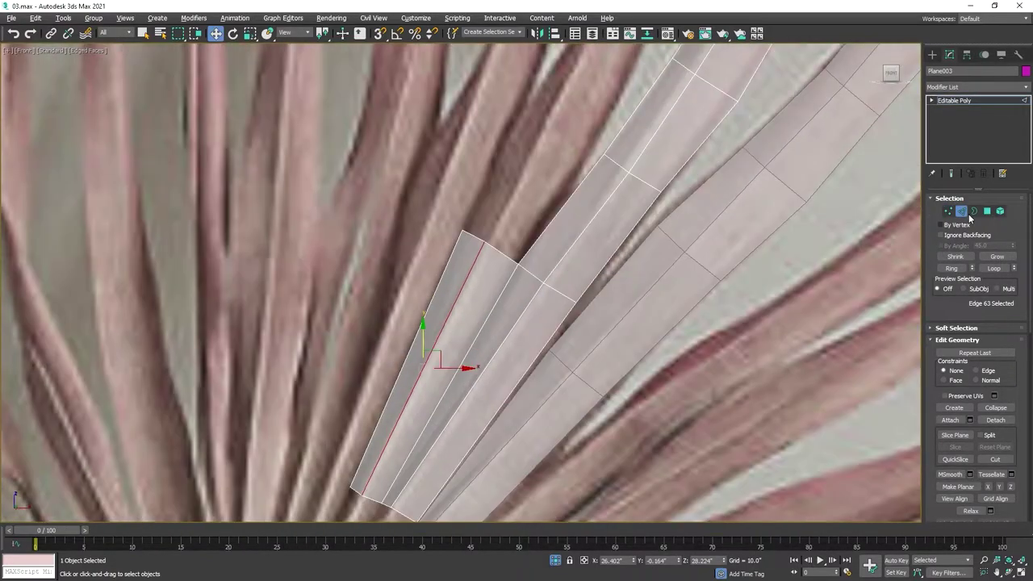
# Step: Back in the front view, select the strip's top corner vertices over the photo
pyautogui.moveTo(474, 251); pyautogui.dragTo(460, 294, button='middle')
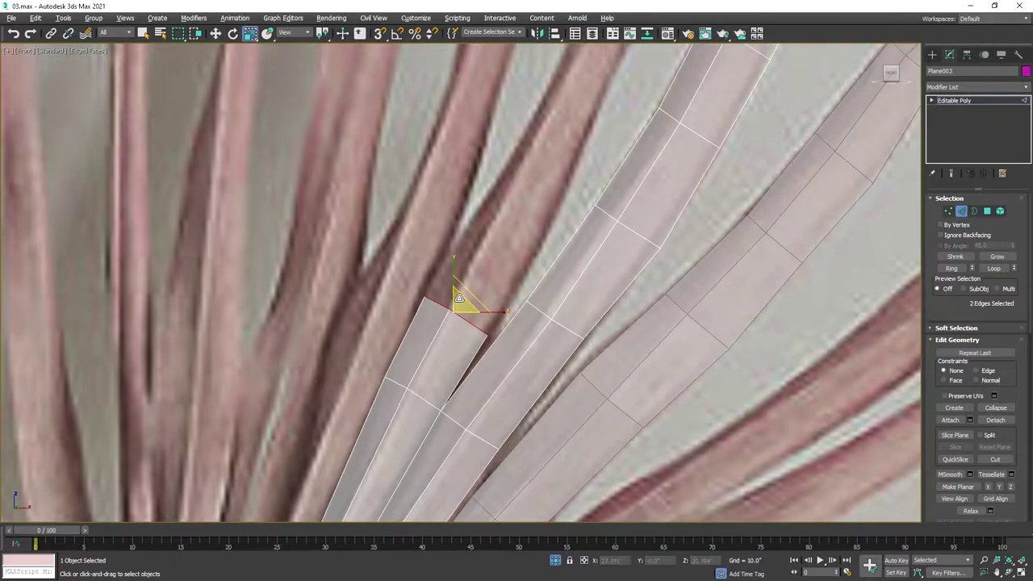
pyautogui.press('r')
pyautogui.scroll(2, 488, 277)
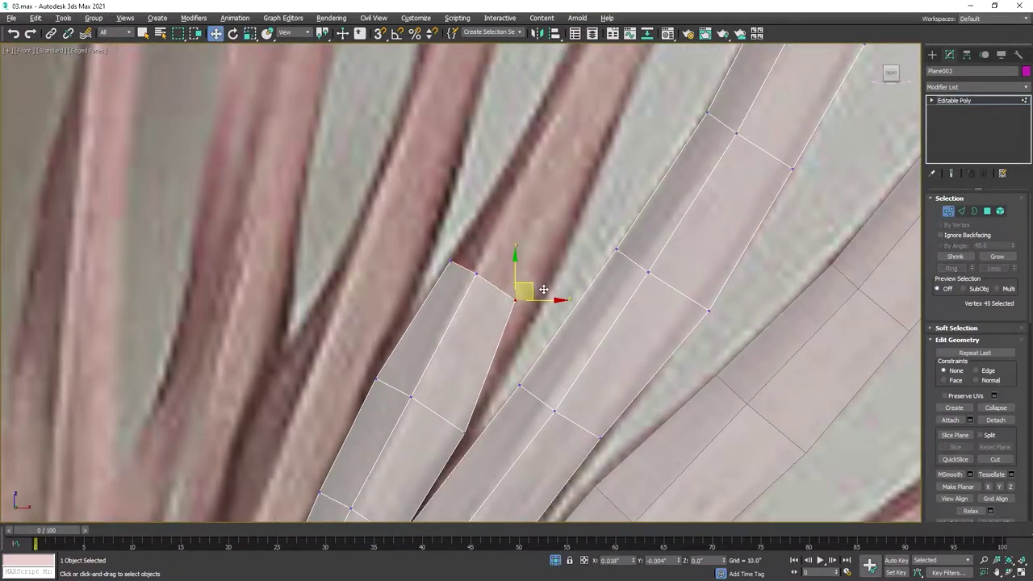
pyautogui.moveTo(544, 289); pyautogui.dragTo(533, 339, button='middle')
pyautogui.scroll(2, 532, 339)
pyautogui.click(546, 199)
pyautogui.keyDown('ctrl'); pyautogui.moveTo(598, 225); pyautogui.dragTo(620, 248); pyautogui.keyUp('ctrl')
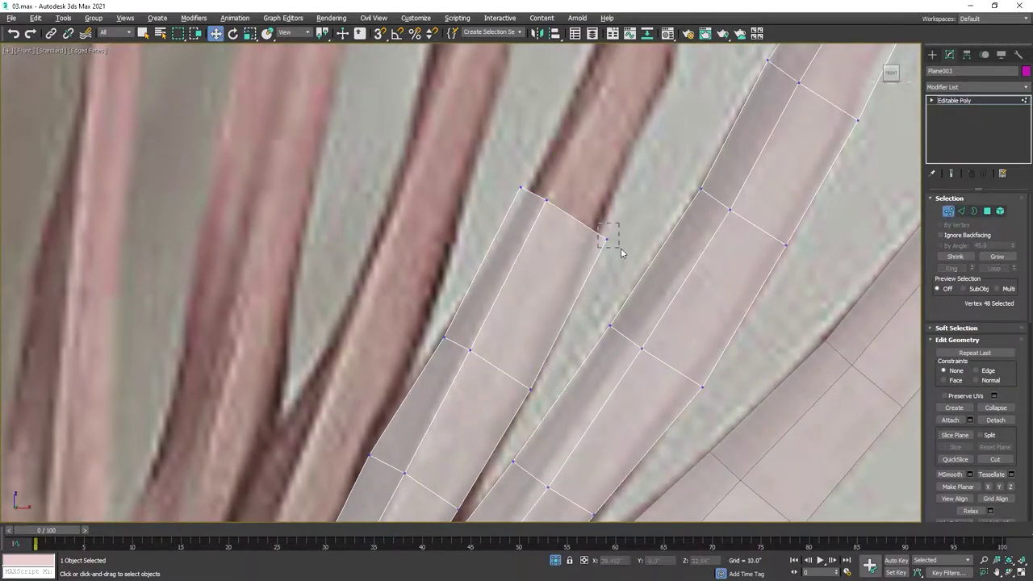
pyautogui.keyDown('alt'); pyautogui.moveTo(456, 347); pyautogui.dragTo(456, 347); pyautogui.keyUp('alt')
pyautogui.moveTo(484, 242); pyautogui.dragTo(444, 431, button='middle')
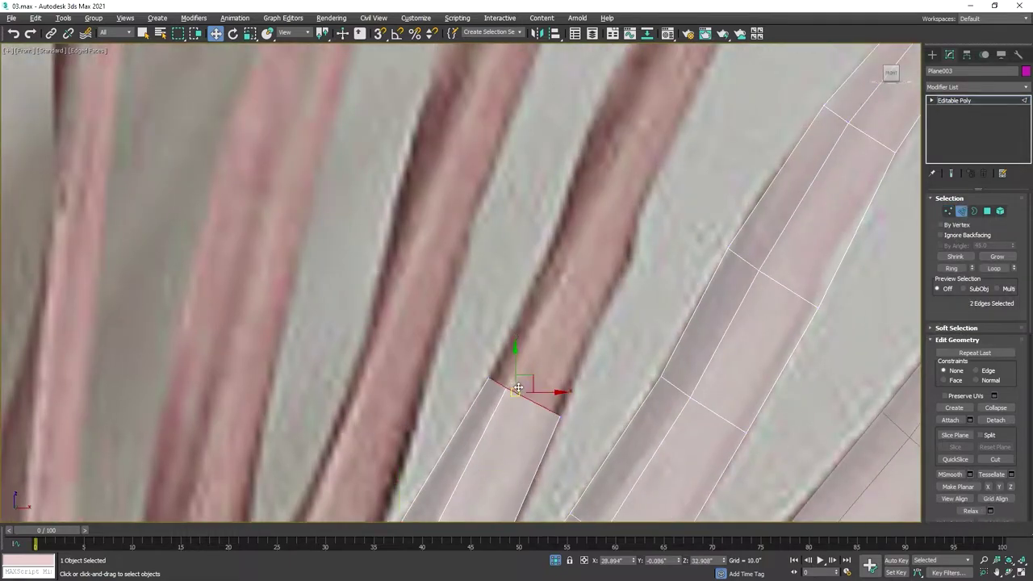
# Step: Push the strip's top edges further up along the palm leaf
pyautogui.keyDown('shift'); pyautogui.moveTo(518, 388); pyautogui.dragTo(577, 282); pyautogui.keyUp('shift')
pyautogui.scroll(-3, 525, 380)
pyautogui.scroll(3, 572, 276)
pyautogui.press('e')
pyautogui.press('w')
pyautogui.scroll(-2, 572, 284)
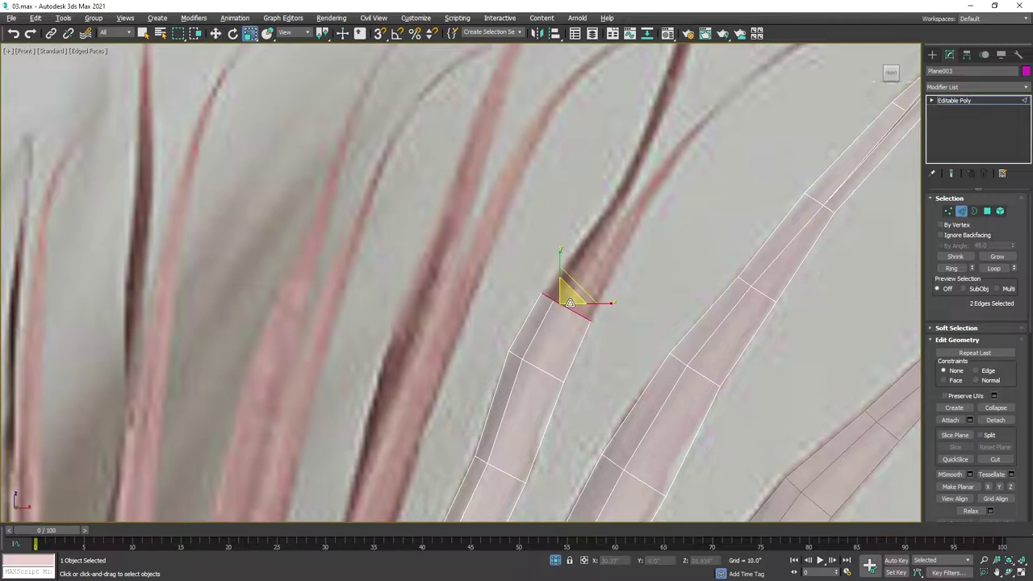
pyautogui.press('w')
pyautogui.moveTo(570, 303); pyautogui.dragTo(552, 346, button='middle')
# Step: Adjust a top vertex, then select the two edges at the strip's top
pyautogui.press('1')
pyautogui.scroll(3, 535, 374)
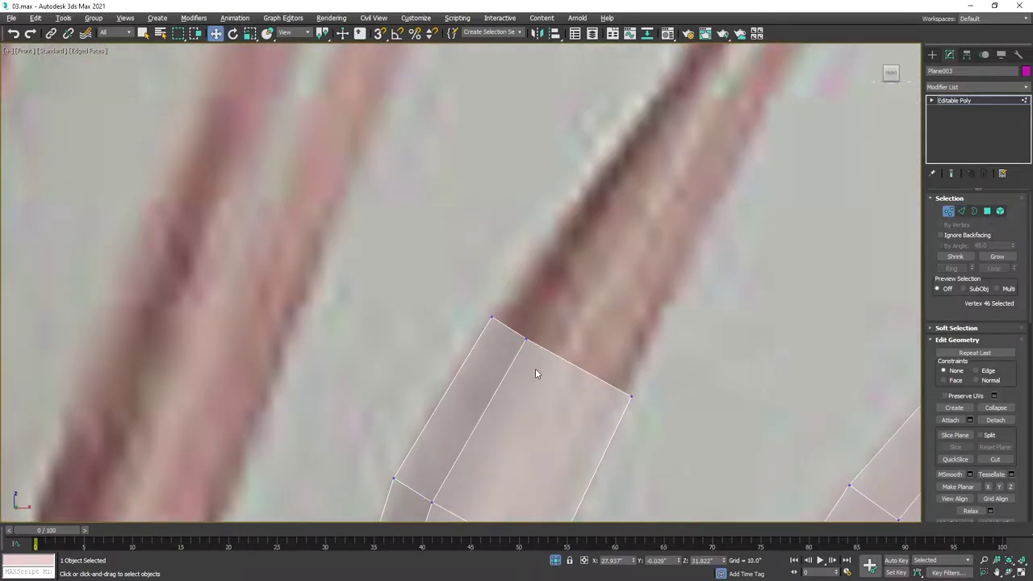
pyautogui.click(529, 329)
pyautogui.scroll(-3, 565, 339)
pyautogui.moveTo(533, 267); pyautogui.dragTo(514, 309, button='middle')
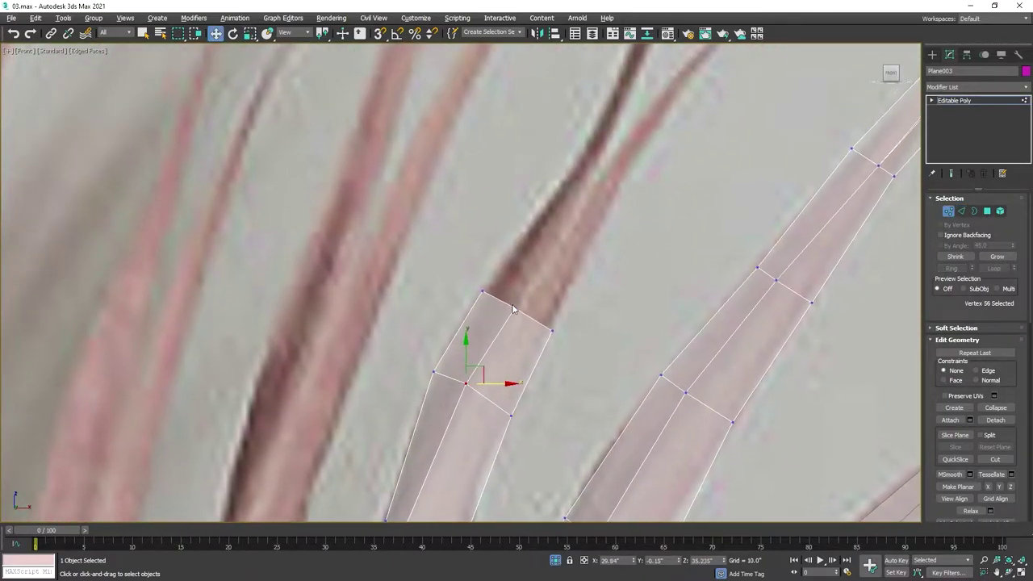
pyautogui.press('2')
pyautogui.click(595, 213)
pyautogui.moveTo(576, 260); pyautogui.dragTo(570, 333, button='middle')
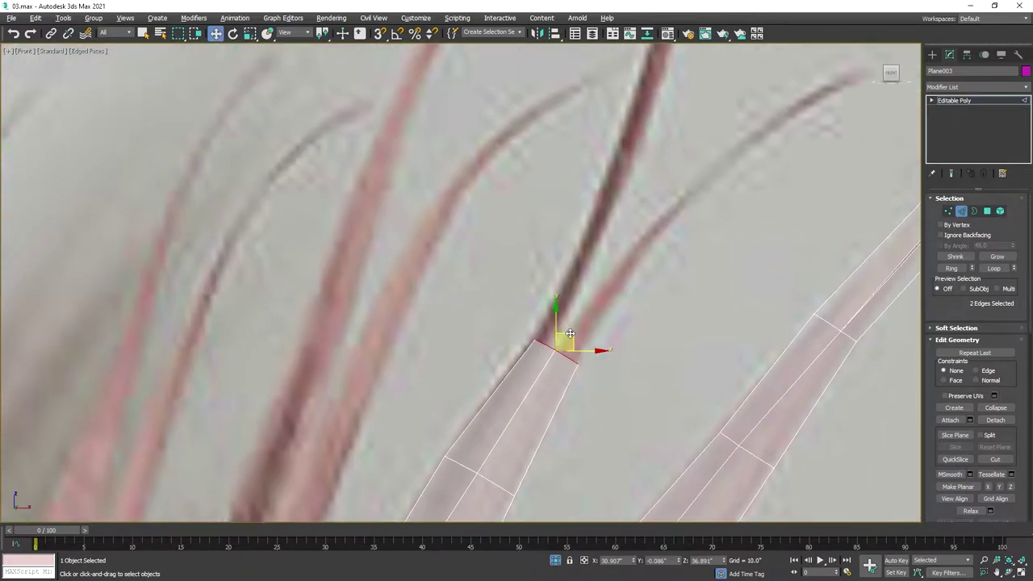
# Step: Shift-extrude a new segment from the top edges and place it toward the leaf tip
pyautogui.keyDown('shift'); pyautogui.moveTo(582, 340); pyautogui.dragTo(648, 272); pyautogui.keyUp('shift')
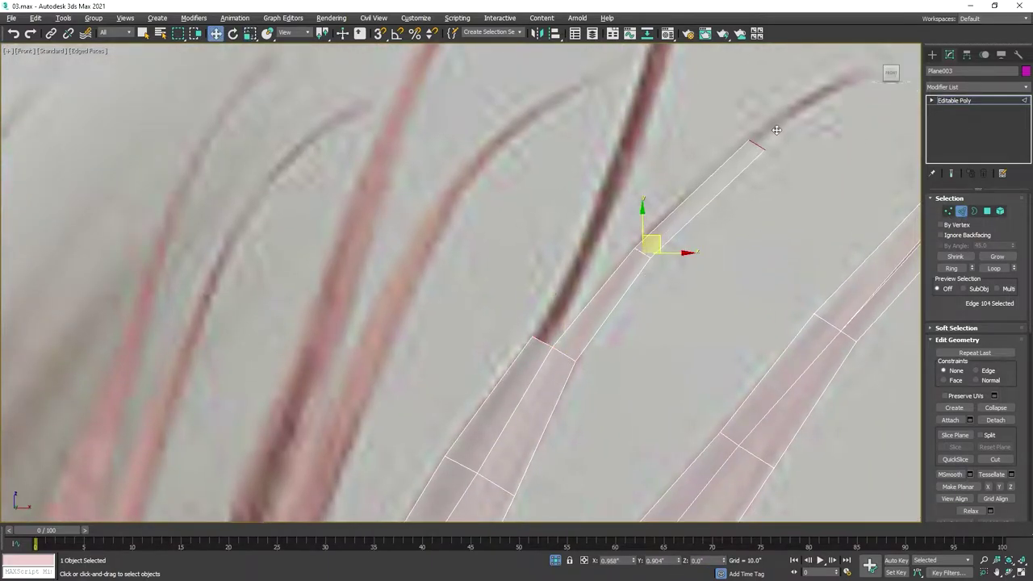
pyautogui.hotkey('ctrl', 'z')
pyautogui.press('r')
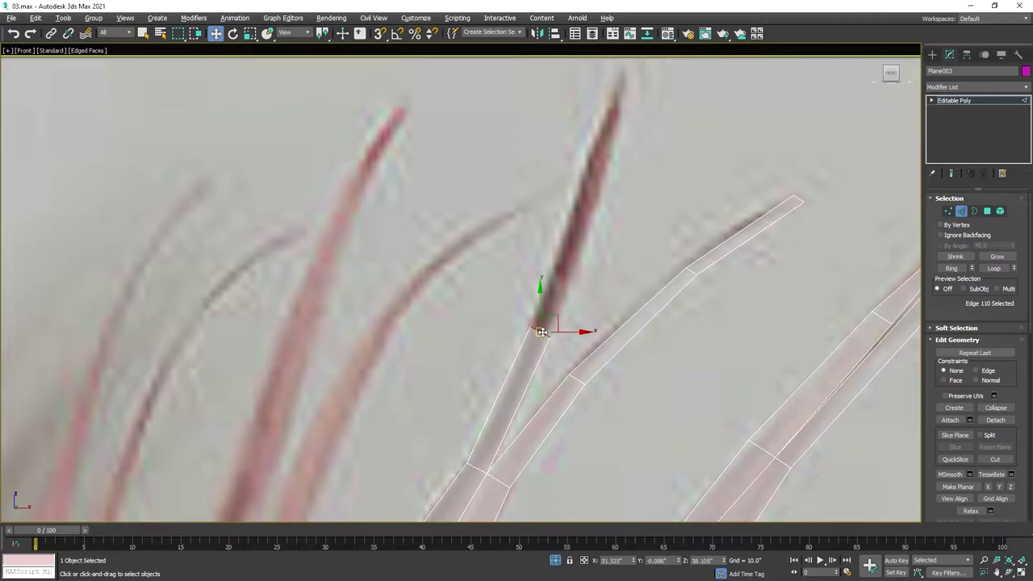
pyautogui.moveTo(541, 331); pyautogui.dragTo(525, 399, button='middle')
pyautogui.moveTo(526, 399)
pyautogui.keyDown('shift'); pyautogui.mouseDown()
pyautogui.moveTo(579, 278)
pyautogui.moveTo(607, 141)
pyautogui.mouseUp(); pyautogui.keyUp('shift')
pyautogui.press('r')
pyautogui.scroll(-4, 600, 313)
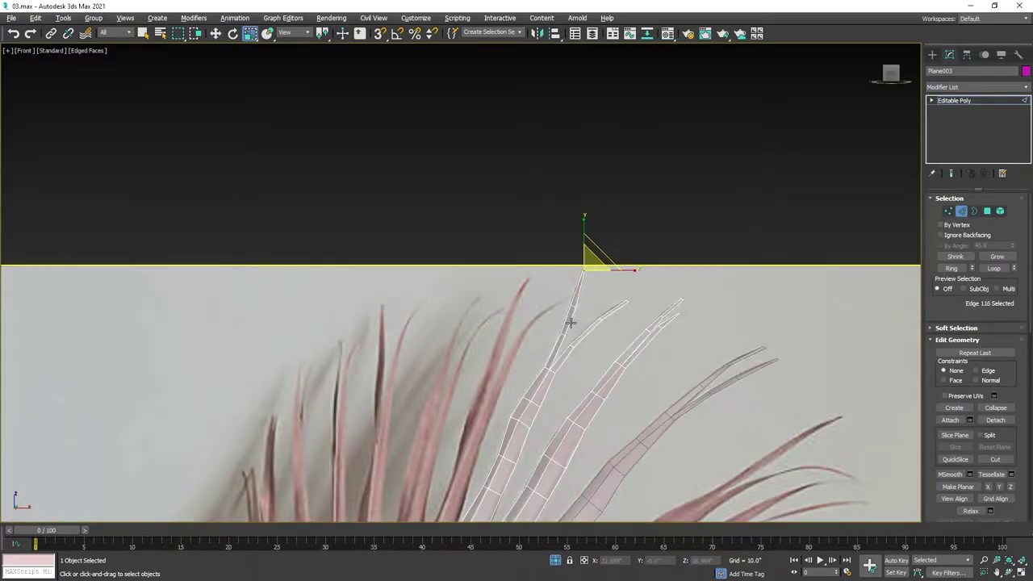
# Step: Shift-extrude a new segment from the fan strip's top edge
pyautogui.keyDown('alt'); pyautogui.moveTo(571, 323); pyautogui.dragTo(452, 339, button='middle'); pyautogui.keyUp('alt')
pyautogui.scroll(5, 452, 339)
pyautogui.click(439, 347)
pyautogui.press('w')
pyautogui.scroll(3, 498, 340)
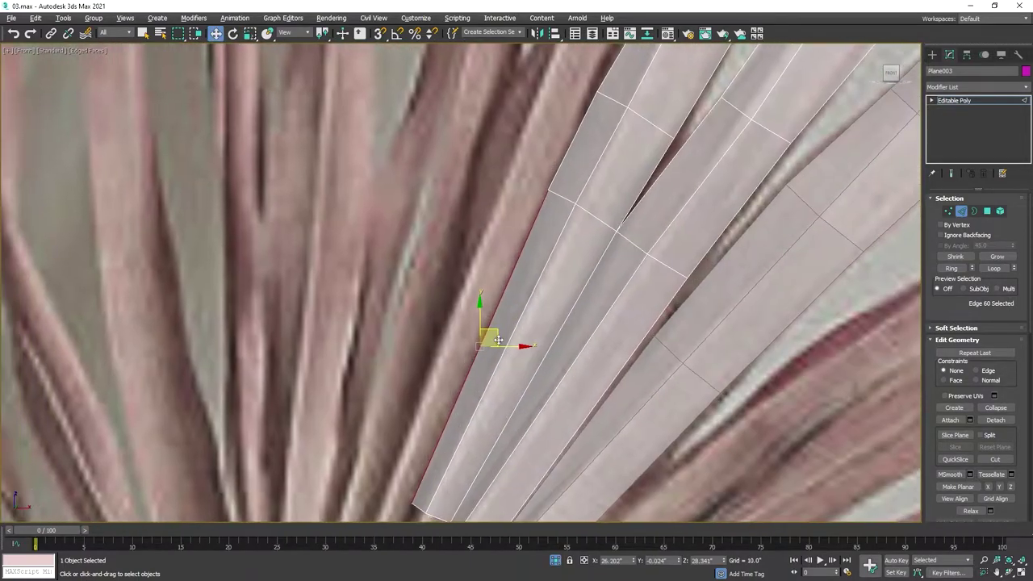
pyautogui.keyDown('shift'); pyautogui.moveTo(498, 340); pyautogui.dragTo(461, 329); pyautogui.keyUp('shift')
# Step: Move the new segment's corner vertices onto the leaf outline
pyautogui.click(416, 404)
pyautogui.moveTo(437, 401)
pyautogui.keyDown('alt'); pyautogui.mouseDown(button='middle')
pyautogui.moveTo(460, 356)
pyautogui.moveTo(400, 402)
pyautogui.moveTo(461, 322)
pyautogui.mouseUp(button='middle'); pyautogui.keyUp('alt')
pyautogui.scroll(3, 461, 322)
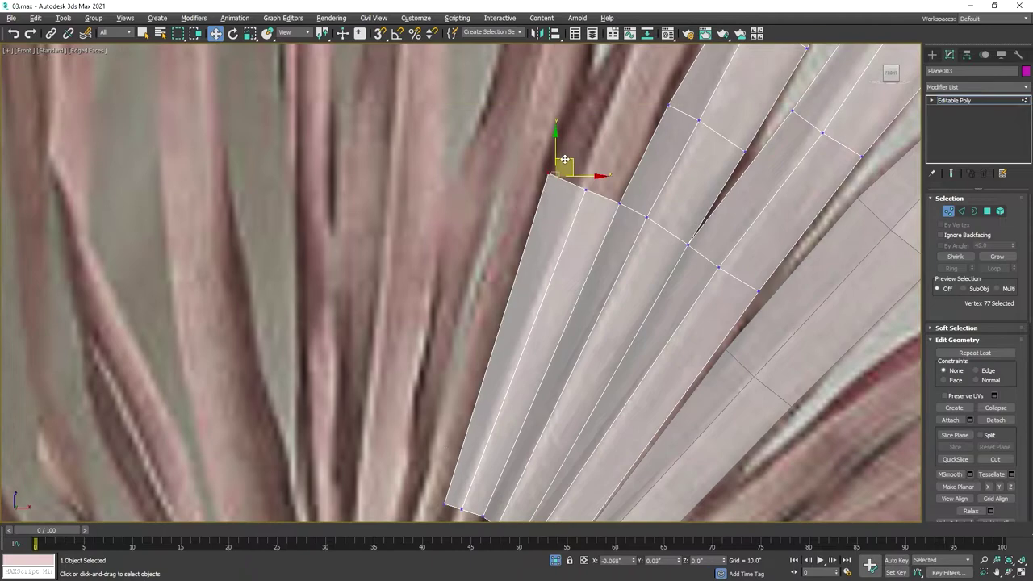
pyautogui.moveTo(565, 242); pyautogui.dragTo(593, 279, button='middle')
pyautogui.press('1')
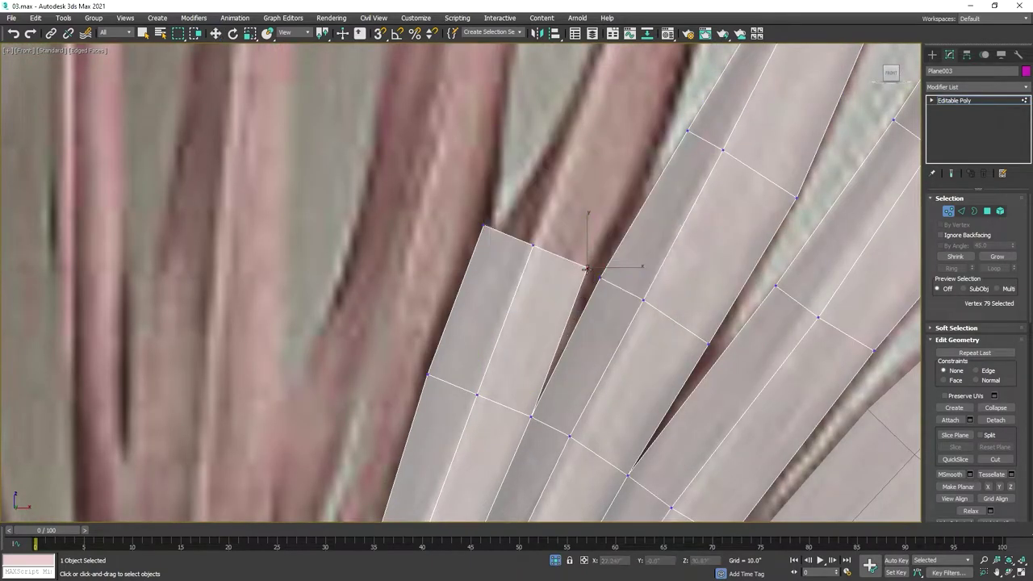
# Step: Select the strip's two top edges and test raising them
pyautogui.press('2')
pyautogui.click(502, 235)
pyautogui.moveTo(502, 235); pyautogui.dragTo(534, 314, button='middle')
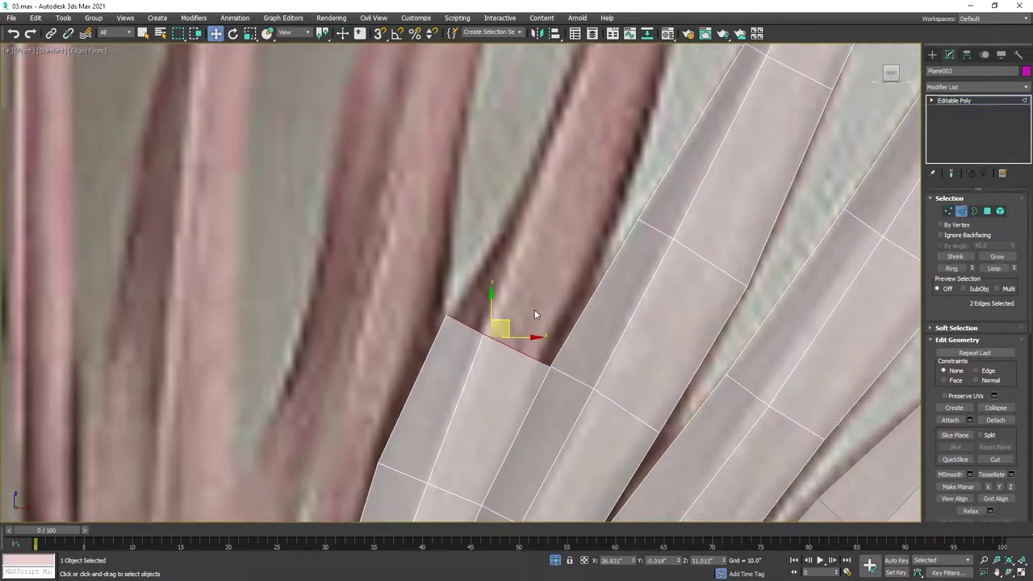
pyautogui.moveTo(509, 320); pyautogui.dragTo(570, 180)
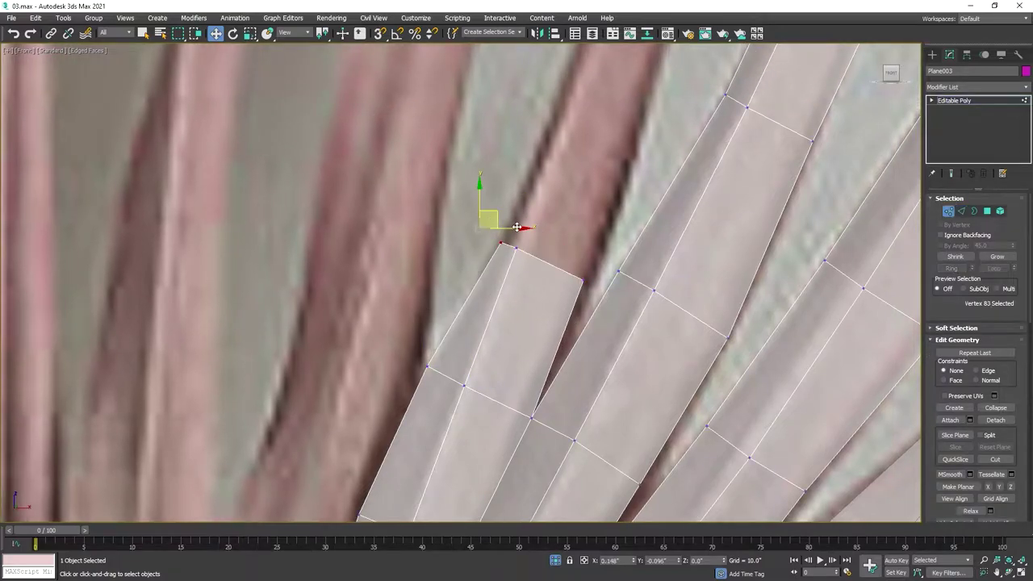
# Step: Rotate the top edges to follow the leaf's curve and pick the top corner vertex
pyautogui.moveTo(530, 237); pyautogui.dragTo(501, 309, button='middle')
pyautogui.scroll(-3, 500, 309)
pyautogui.scroll(-2, 503, 330)
pyautogui.press('e')
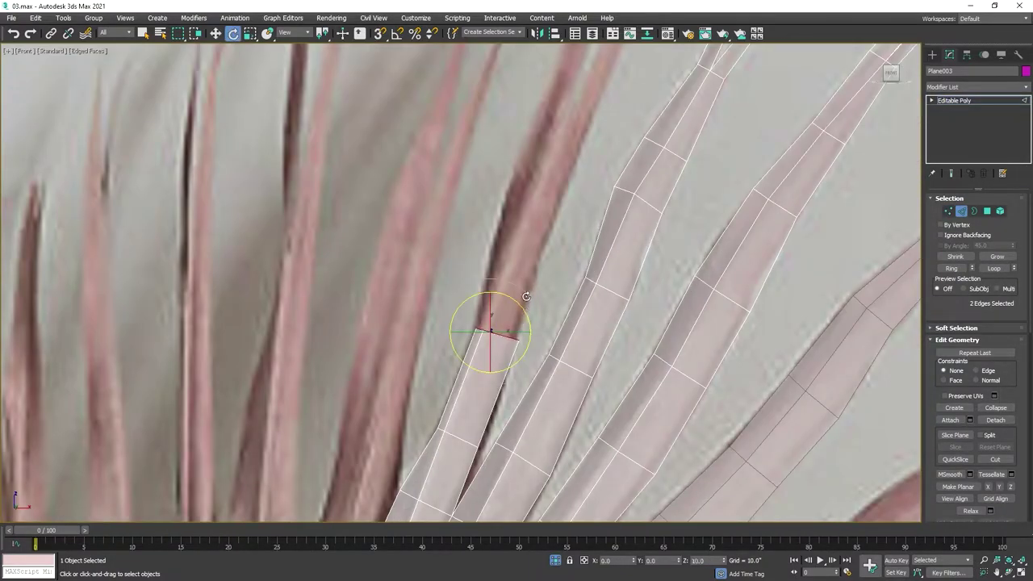
pyautogui.scroll(2, 474, 301)
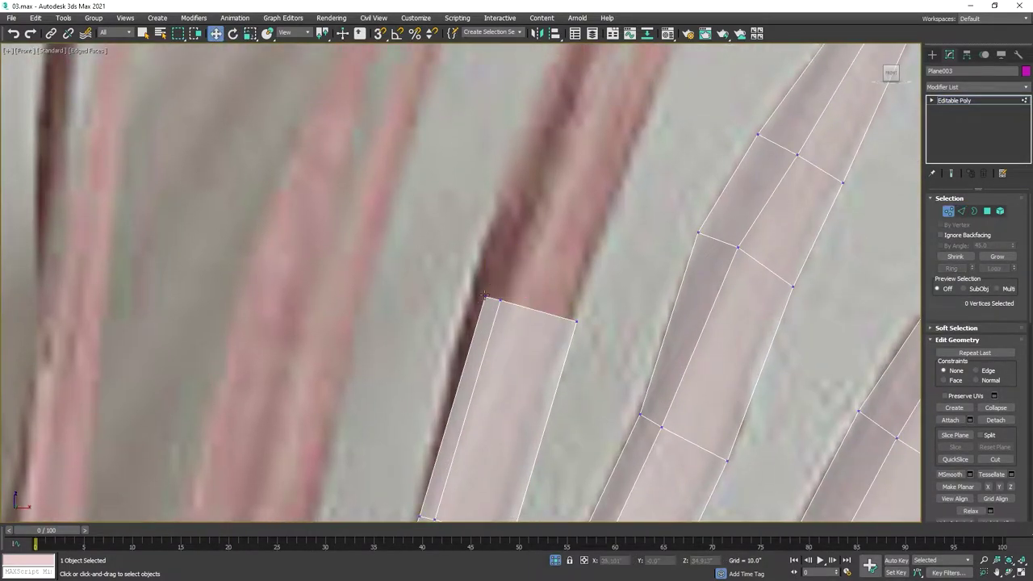
pyautogui.click(485, 296)
pyautogui.scroll(-1, 485, 295)
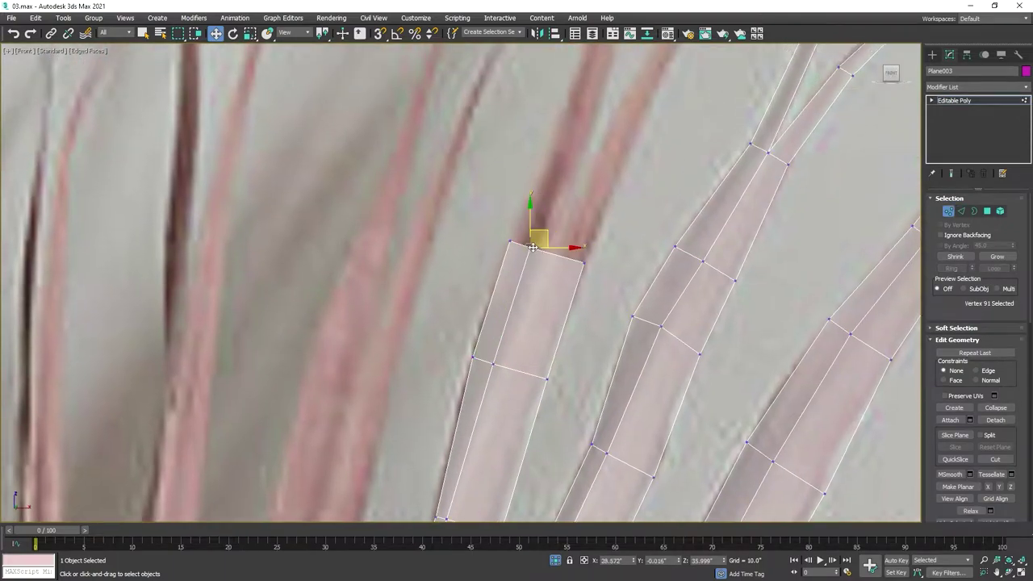
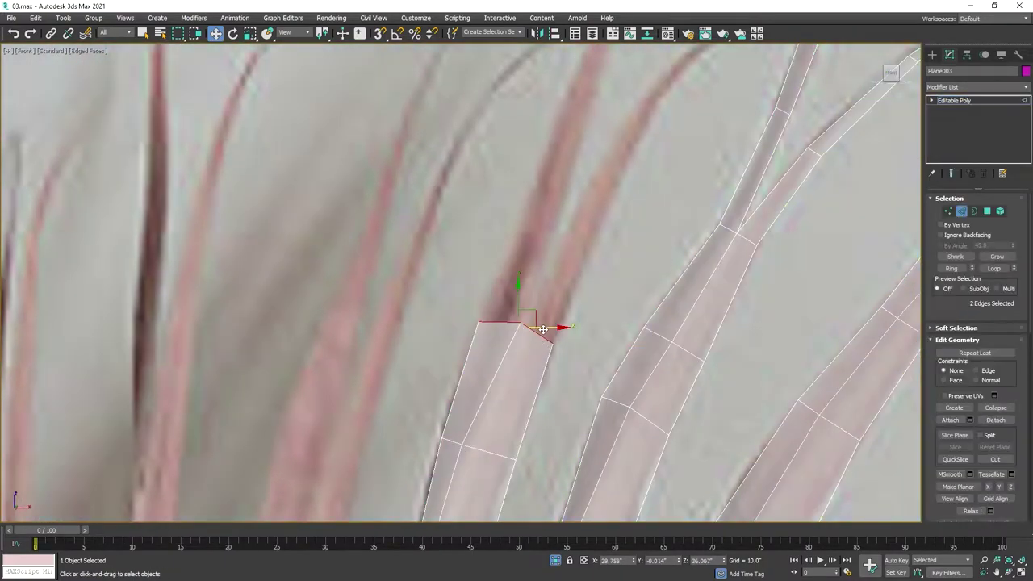
# Step: Extrude a new blade segment upward from the blade's end edge along the pink frond
pyautogui.scroll(-4, 541, 339)
pyautogui.scroll(3, 571, 295)
pyautogui.press('r')
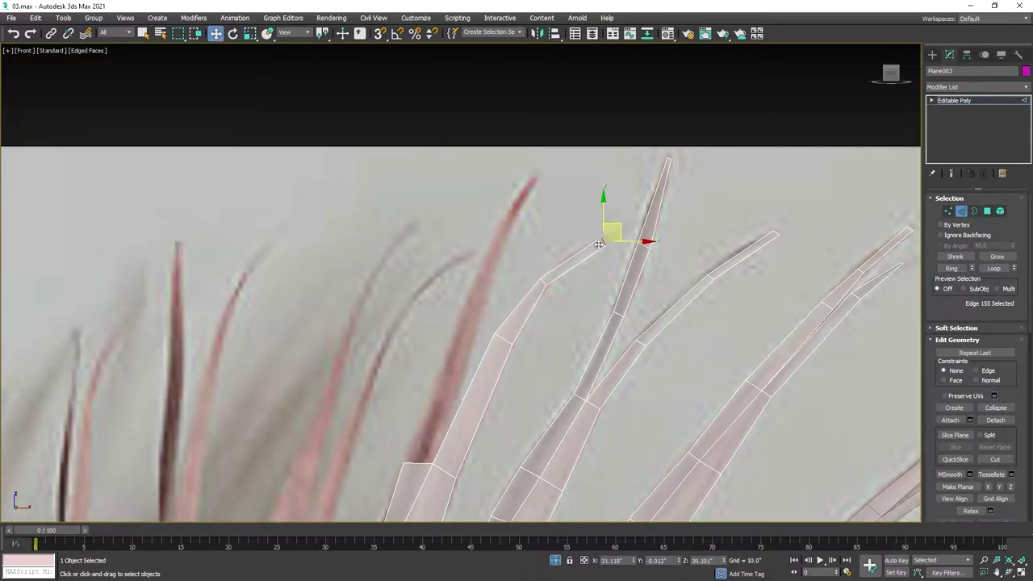
pyautogui.press('r')
pyautogui.click(457, 363)
pyautogui.moveTo(470, 340)
pyautogui.keyDown('shift'); pyautogui.mouseDown()
pyautogui.moveTo(505, 232)
pyautogui.moveTo(544, 176)
pyautogui.mouseUp(); pyautogui.keyUp('shift')
pyautogui.press('w')
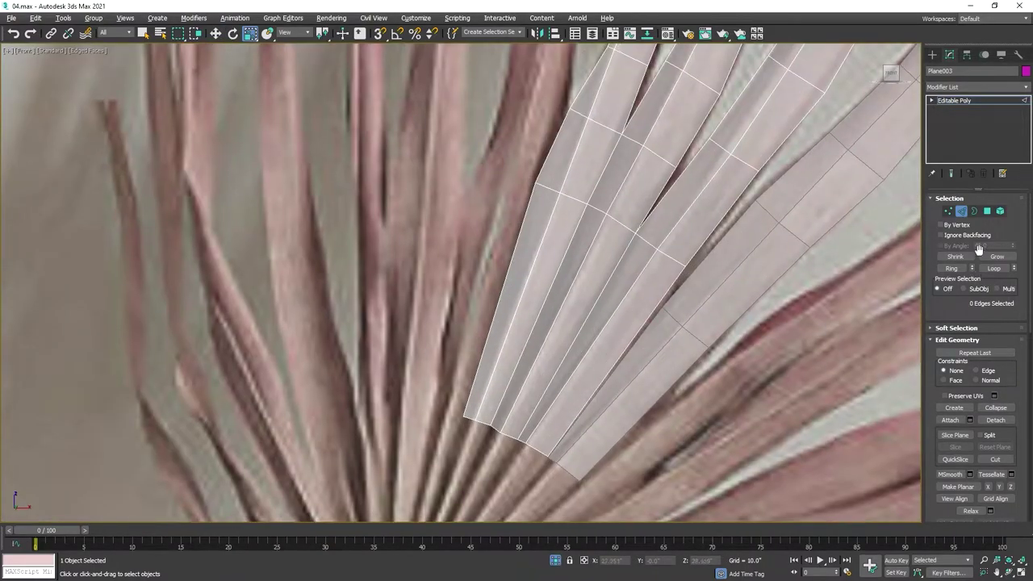
# Step: Nudge a cross edge of the leaf mesh up-right to match the photo
pyautogui.scroll(5, 715, 309)
pyautogui.press('w')
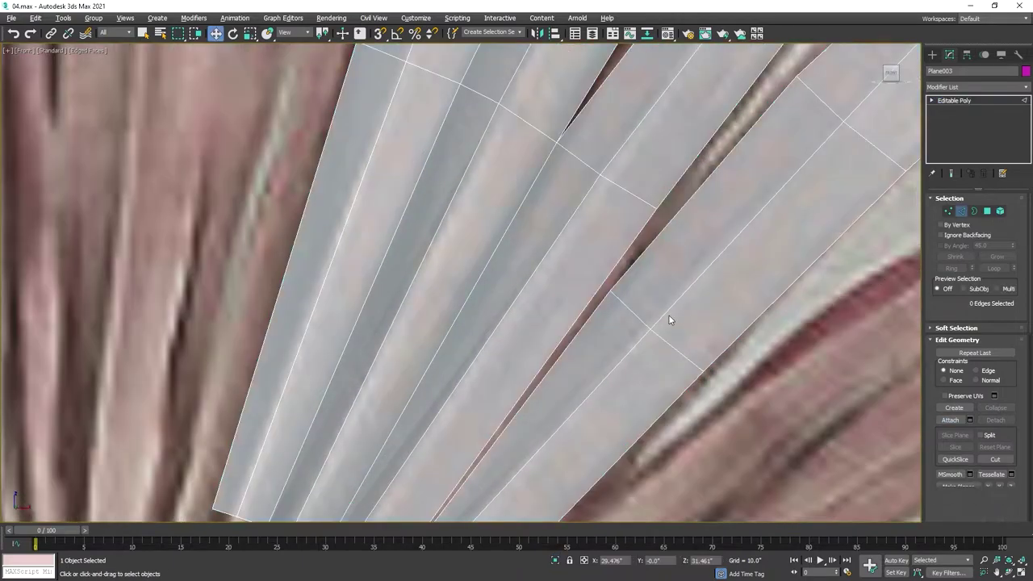
pyautogui.click(678, 347)
pyautogui.moveTo(663, 316); pyautogui.dragTo(728, 242)
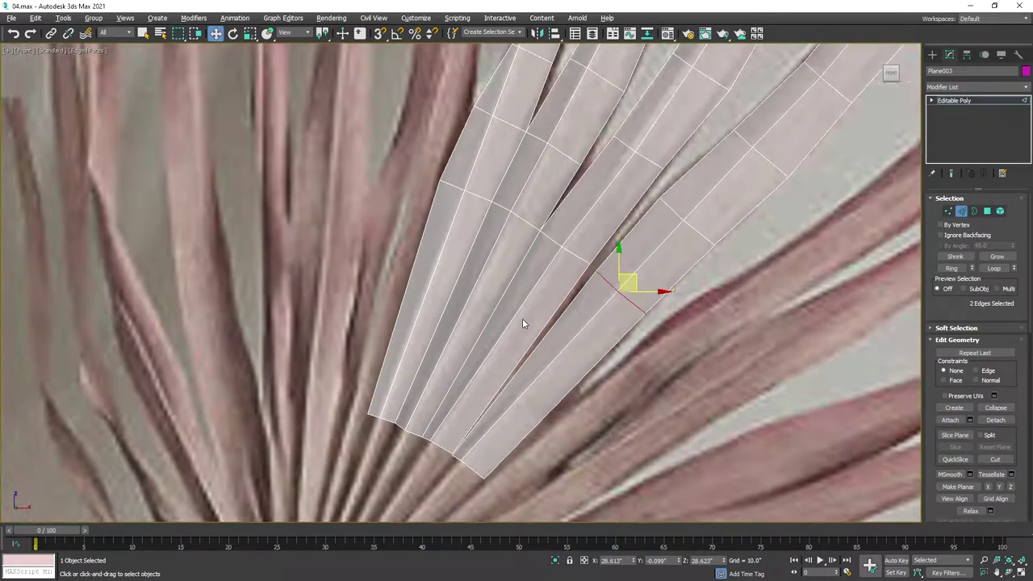
pyautogui.click(949, 210)
pyautogui.click(656, 202)
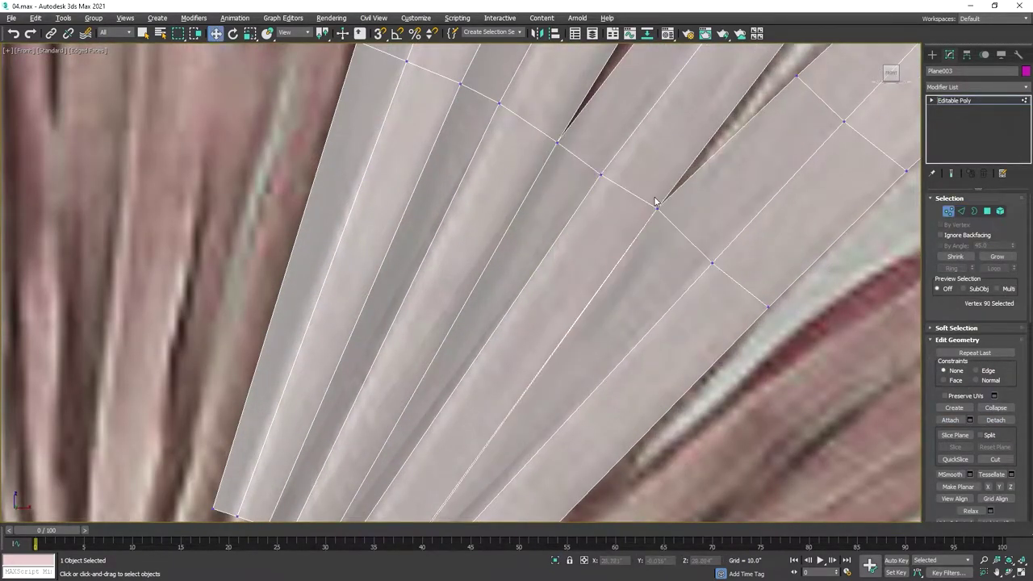
pyautogui.scroll(-3, 701, 277)
# Step: Select the ring of parallel frond edges and connect them with a new cross loop
pyautogui.press('2')
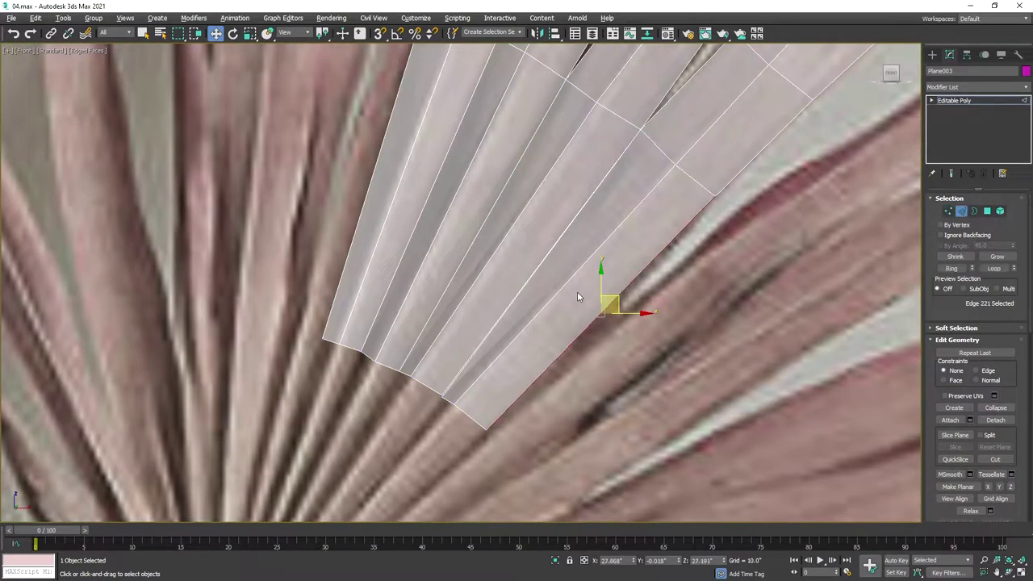
pyautogui.hotkey('alt', 'r')
pyautogui.scroll(3, 452, 383)
pyautogui.rightClick(452, 382)
pyautogui.press('Escape')
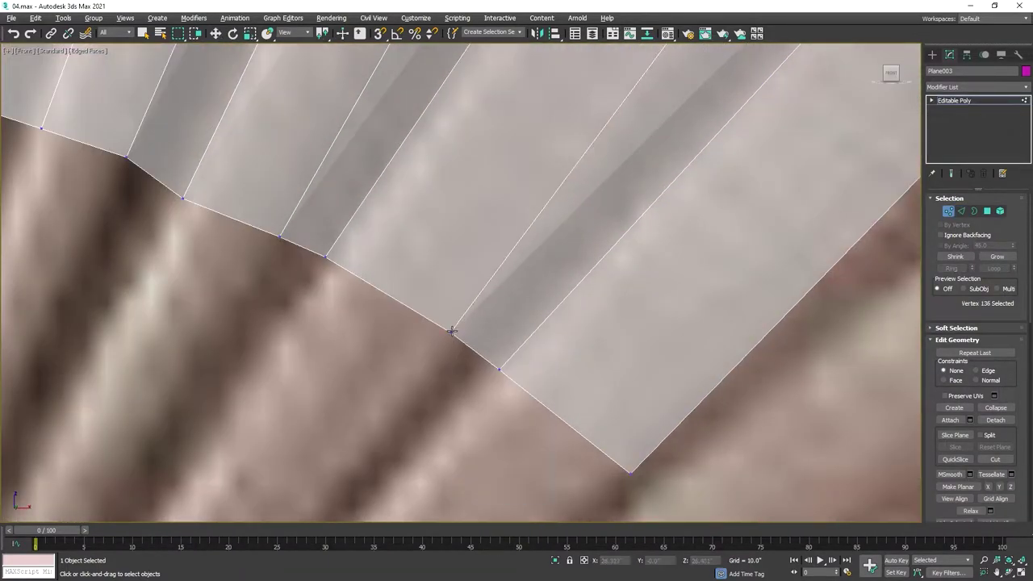
pyautogui.scroll(-3, 680, 310)
pyautogui.rightClick(623, 331)
pyautogui.click(542, 329)
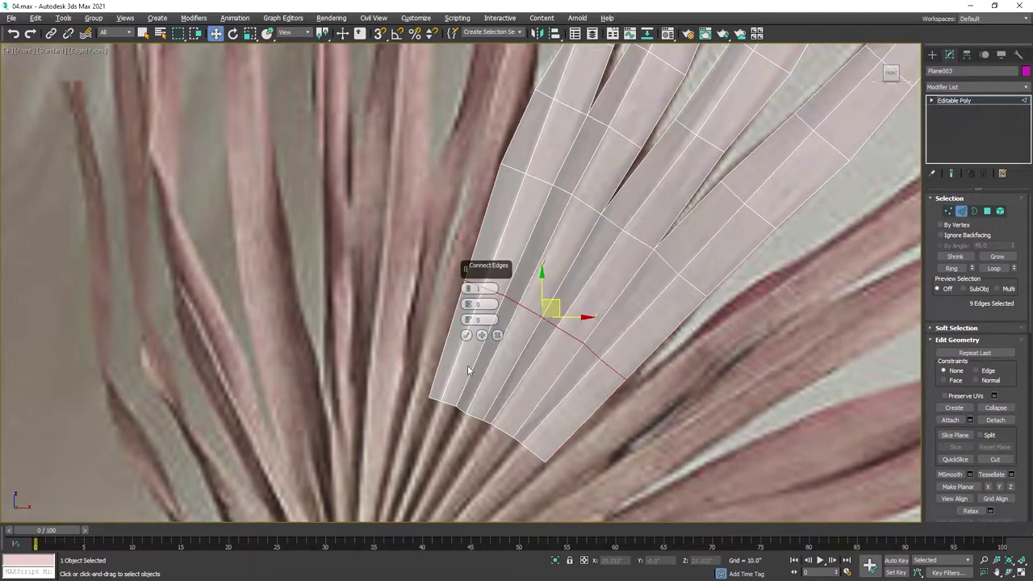
# Step: Undo a stray change to get back to the leaf mesh edges
pyautogui.scroll(-3, 621, 309)
pyautogui.scroll(2, 622, 309)
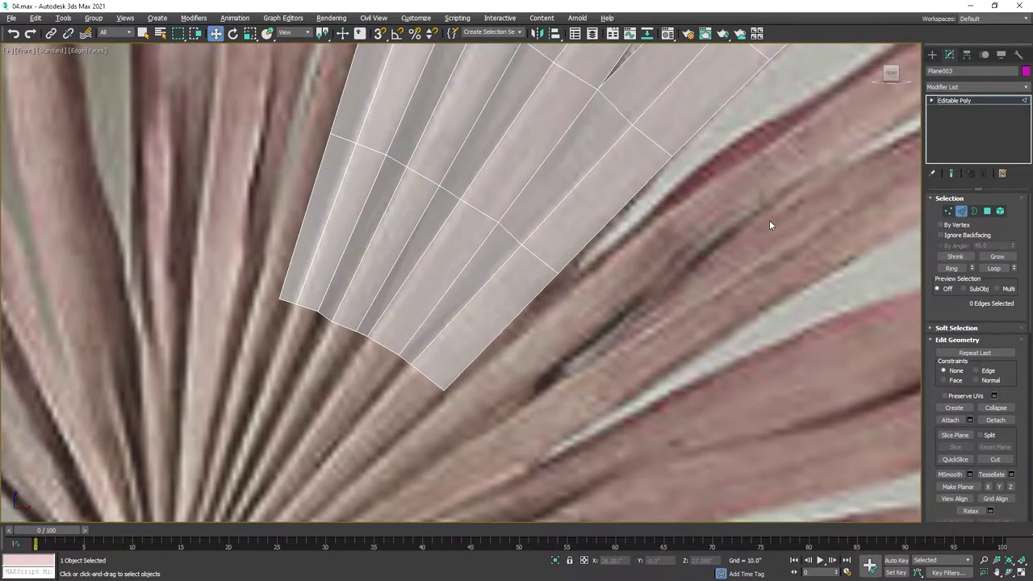
pyautogui.click(898, 223)
pyautogui.scroll(5, 523, 292)
pyautogui.hotkey('ctrl', 'z')
pyautogui.scroll(-2, 533, 373)
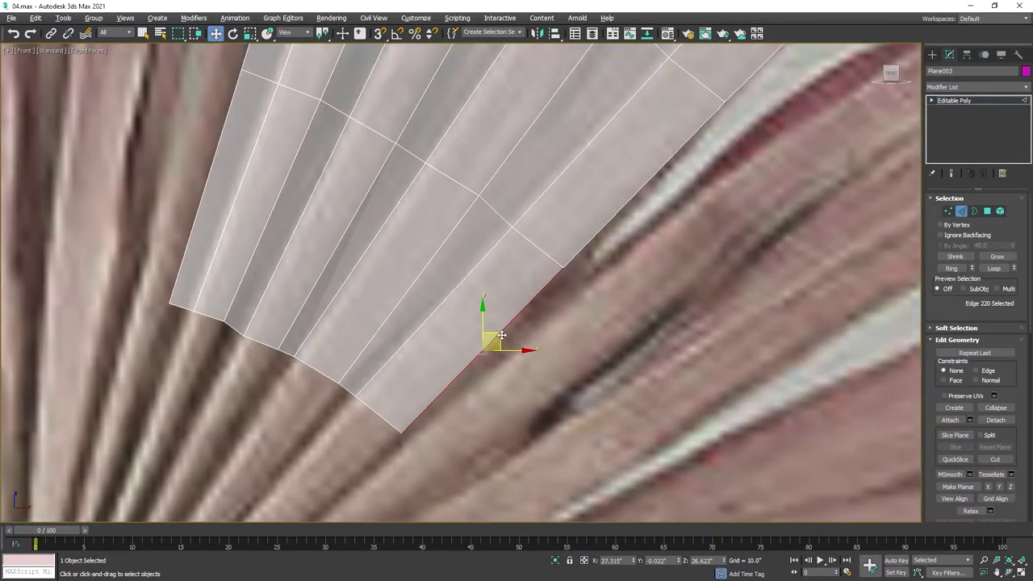
pyautogui.scroll(2, 402, 385)
# Step: Move the fan border's corner vertices up-right onto the frond outline
pyautogui.press('2')
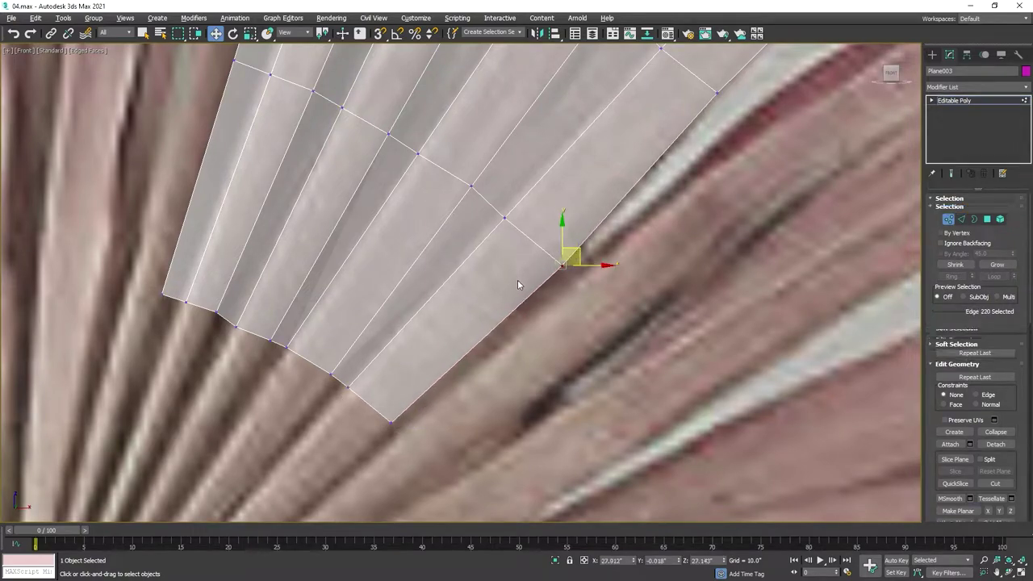
pyautogui.click(506, 339)
pyautogui.press('1')
pyautogui.click(576, 274)
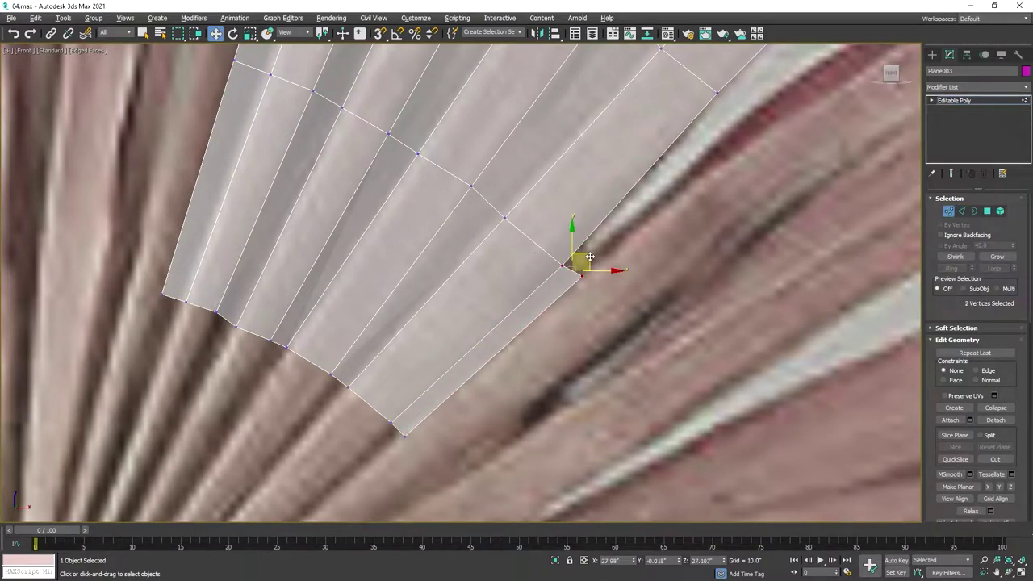
pyautogui.moveTo(590, 256); pyautogui.dragTo(608, 246)
pyautogui.click(610, 283)
pyautogui.click(582, 256)
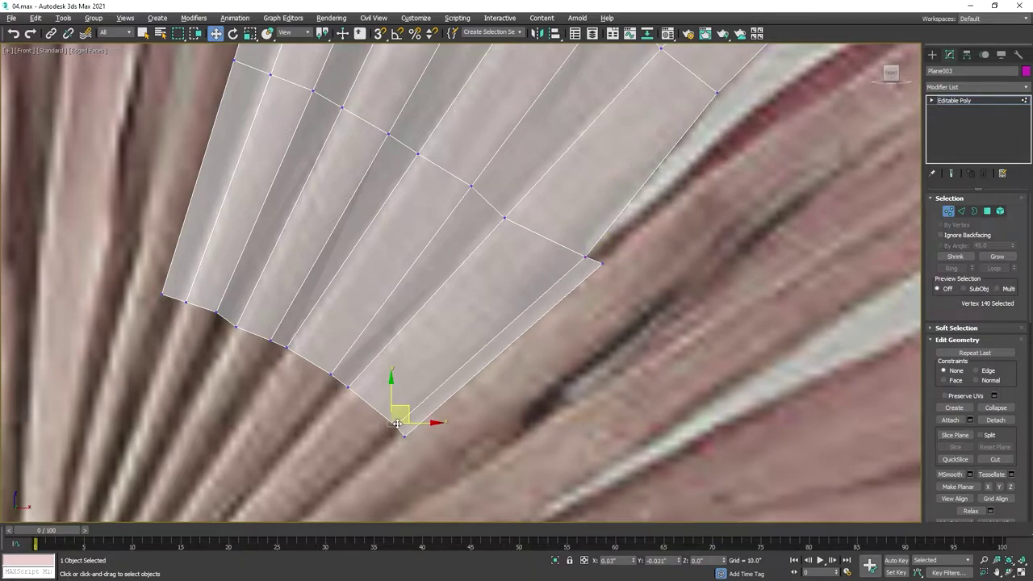
pyautogui.scroll(2, 397, 423)
pyautogui.scroll(-5, 484, 242)
pyautogui.press('2')
pyautogui.click(535, 281)
pyautogui.scroll(5, 563, 269)
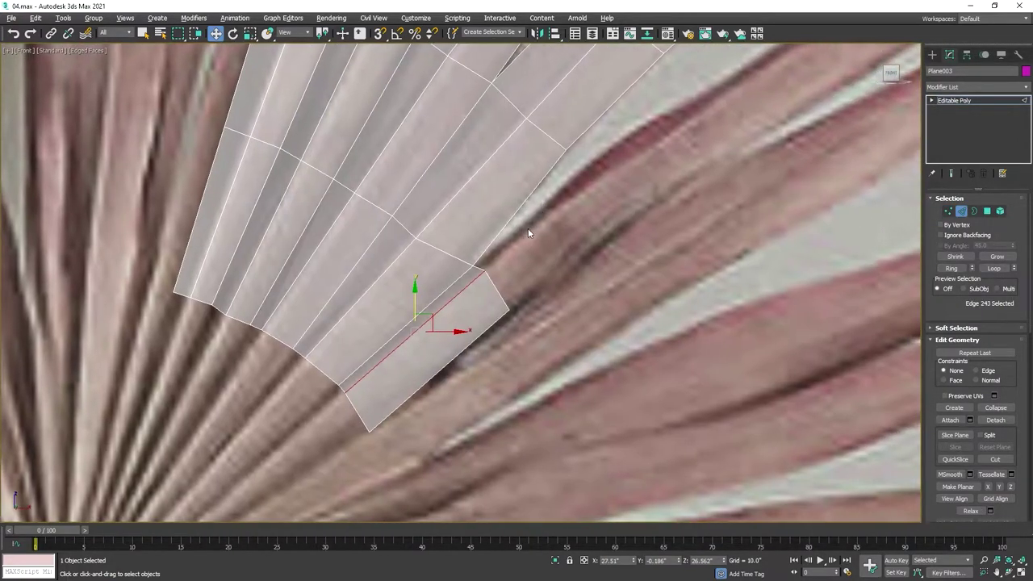
# Step: Extrude a new strip from the last frond's end edge toward the upper right
pyautogui.click(494, 282)
pyautogui.moveTo(514, 260)
pyautogui.keyDown('shift'); pyautogui.mouseDown()
pyautogui.moveTo(555, 239)
pyautogui.moveTo(640, 153)
pyautogui.mouseUp(); pyautogui.keyUp('shift')
pyautogui.moveTo(642, 158); pyautogui.dragTo(334, 325, button='middle')
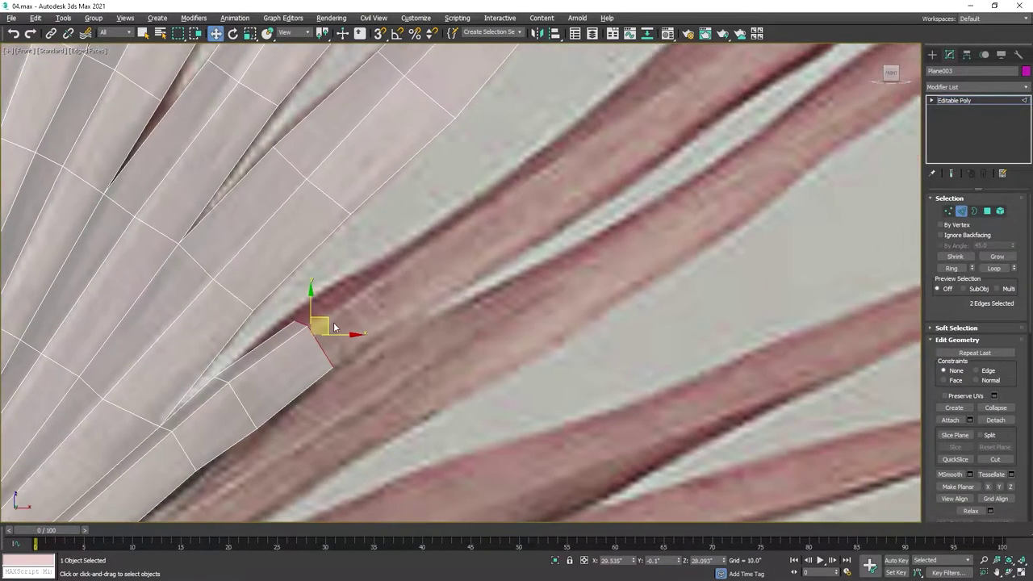
pyautogui.keyDown('shift'); pyautogui.moveTo(332, 325); pyautogui.dragTo(424, 264); pyautogui.keyUp('shift')
pyautogui.moveTo(508, 196); pyautogui.dragTo(509, 247, button='middle')
pyautogui.scroll(-2, 510, 247)
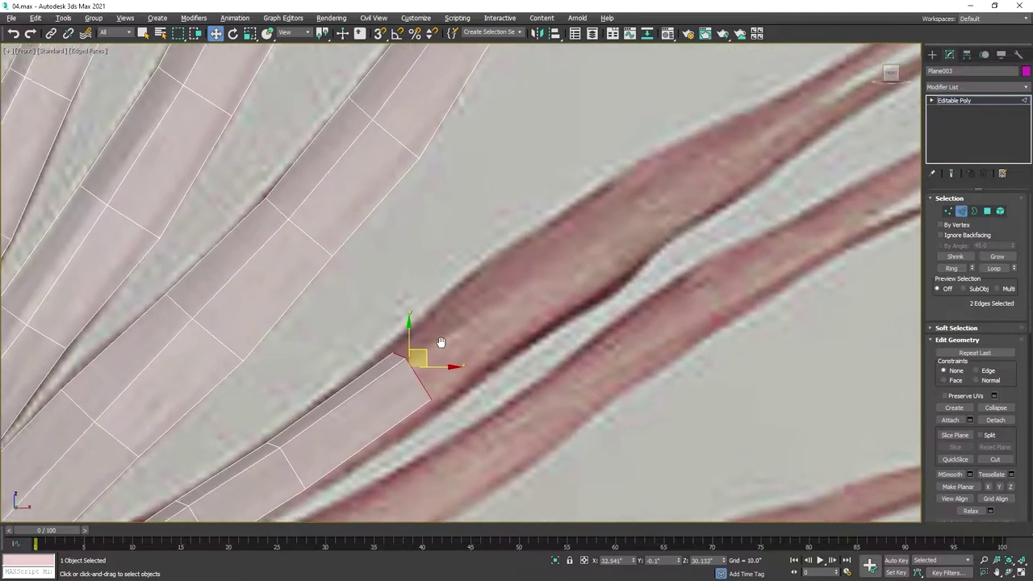
pyautogui.scroll(-2, 509, 247)
pyautogui.keyDown('shift'); pyautogui.moveTo(473, 323); pyautogui.dragTo(681, 208); pyautogui.keyUp('shift')
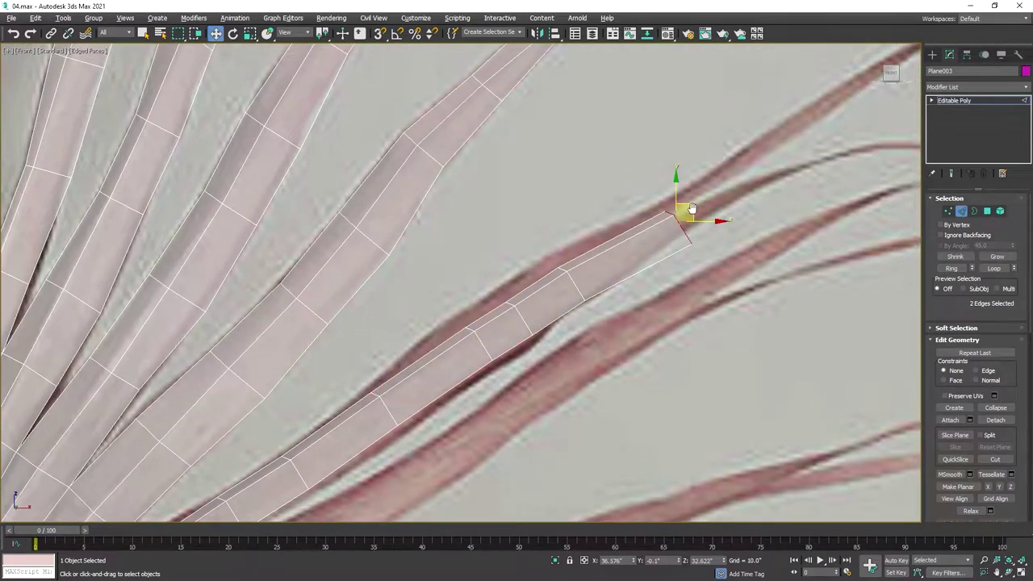
pyautogui.scroll(-5, 686, 211)
pyautogui.scroll(8, 497, 280)
# Step: Select the end edges of the new frond and its upper branch tip
pyautogui.click(475, 292)
pyautogui.scroll(-3, 443, 312)
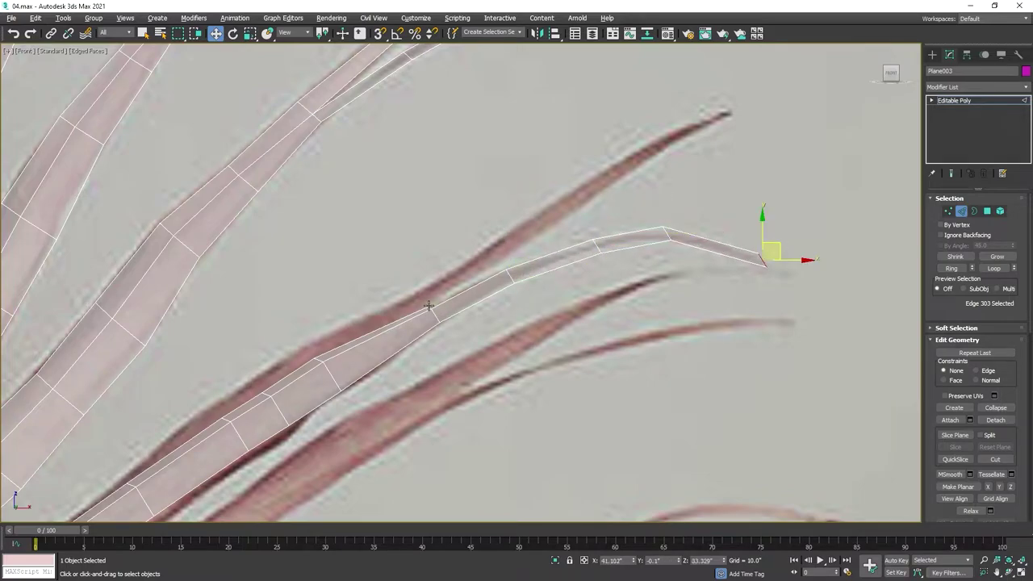
pyautogui.click(428, 305)
pyautogui.scroll(-3, 560, 235)
pyautogui.click(633, 176)
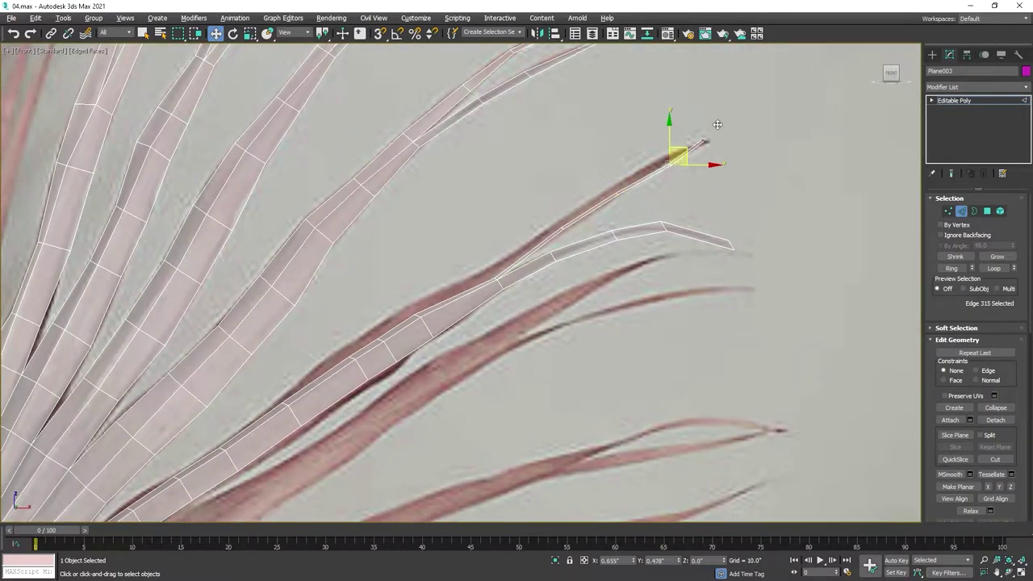
pyautogui.press('1')
pyautogui.scroll(-3, 557, 317)
pyautogui.scroll(6, 556, 317)
# Step: Reshape the strip's top edge and pull vertices down to fit the lower branch
pyautogui.moveTo(609, 367); pyautogui.dragTo(687, 249, button='middle')
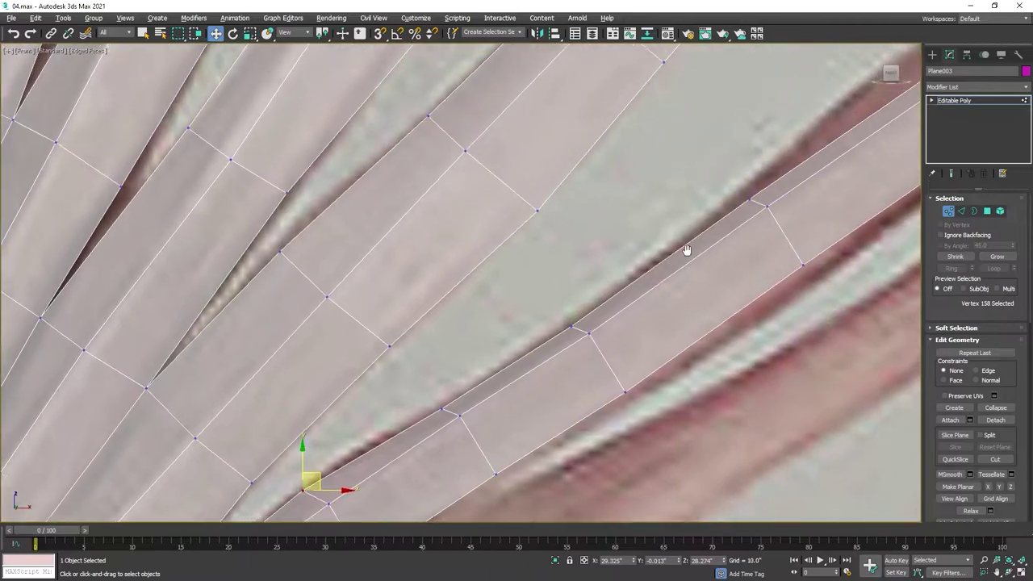
pyautogui.click(737, 304)
pyautogui.moveTo(738, 304)
pyautogui.mouseDown(button='middle')
pyautogui.moveTo(738, 261)
pyautogui.moveTo(606, 347)
pyautogui.moveTo(712, 341)
pyautogui.mouseUp(button='middle')
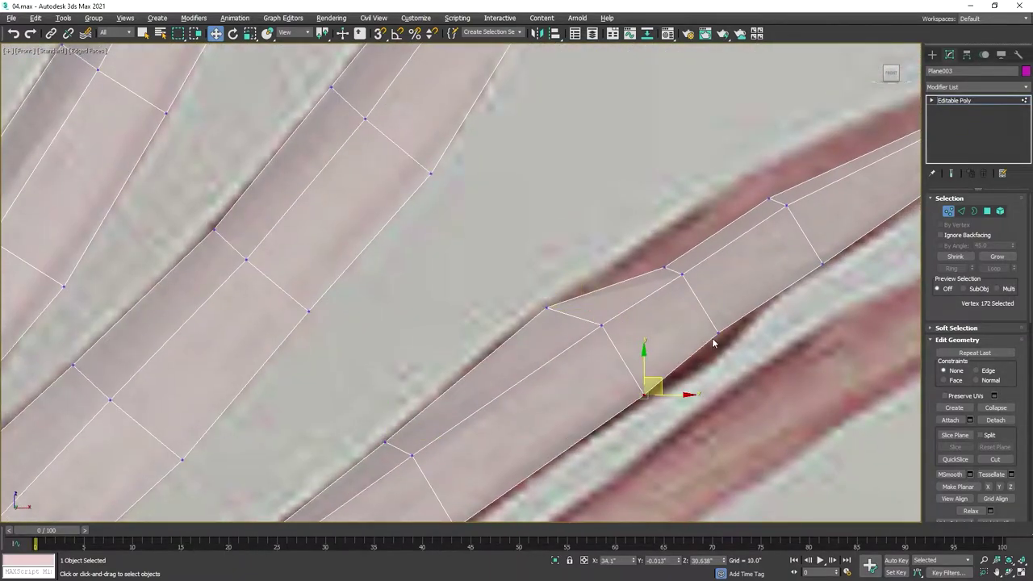
pyautogui.click(719, 343)
pyautogui.click(666, 258)
pyautogui.moveTo(658, 238); pyautogui.dragTo(433, 329, button='middle')
pyautogui.moveTo(582, 212); pyautogui.dragTo(561, 184)
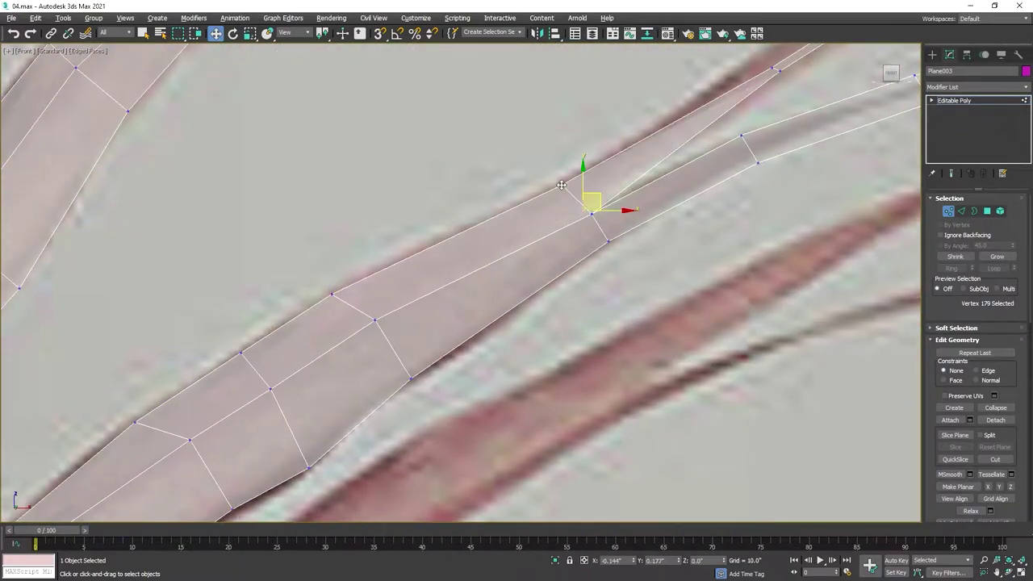
pyautogui.click(410, 380)
pyautogui.moveTo(410, 380); pyautogui.dragTo(553, 319, button='middle')
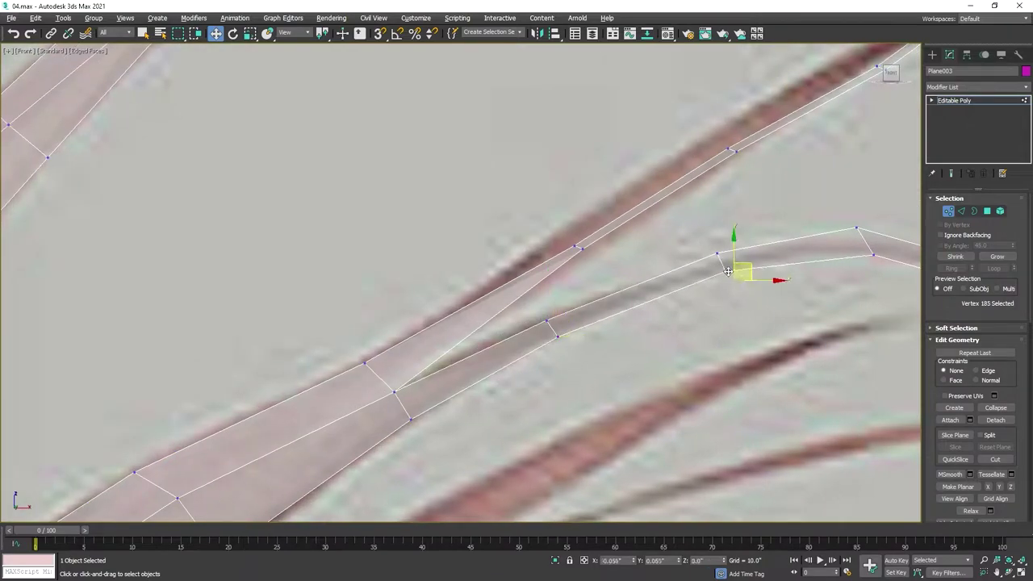
pyautogui.moveTo(728, 272); pyautogui.dragTo(538, 272, button='middle')
pyautogui.moveTo(557, 246); pyautogui.dragTo(576, 270)
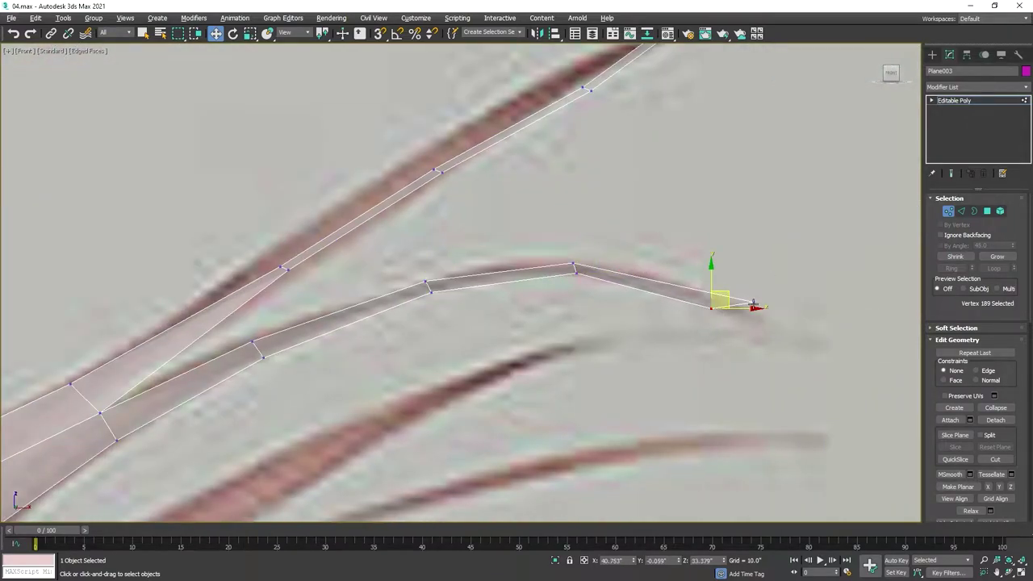
# Step: Move the upper branch vertices up-left onto the frond in the photo
pyautogui.moveTo(611, 279); pyautogui.dragTo(635, 316, button='middle')
pyautogui.click(308, 303)
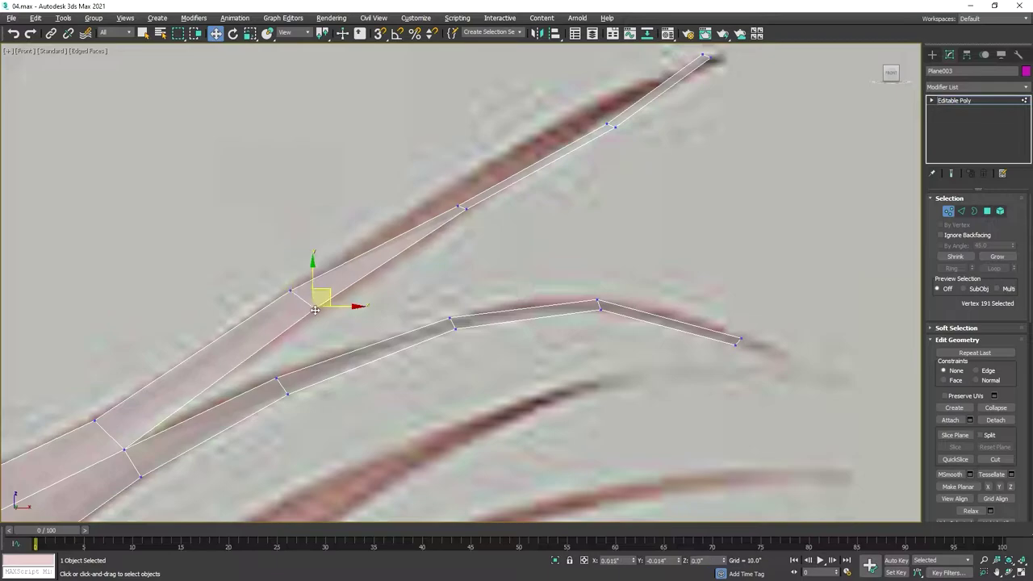
pyautogui.moveTo(464, 208); pyautogui.dragTo(452, 197)
pyautogui.moveTo(611, 129); pyautogui.dragTo(581, 113)
pyautogui.click(711, 59)
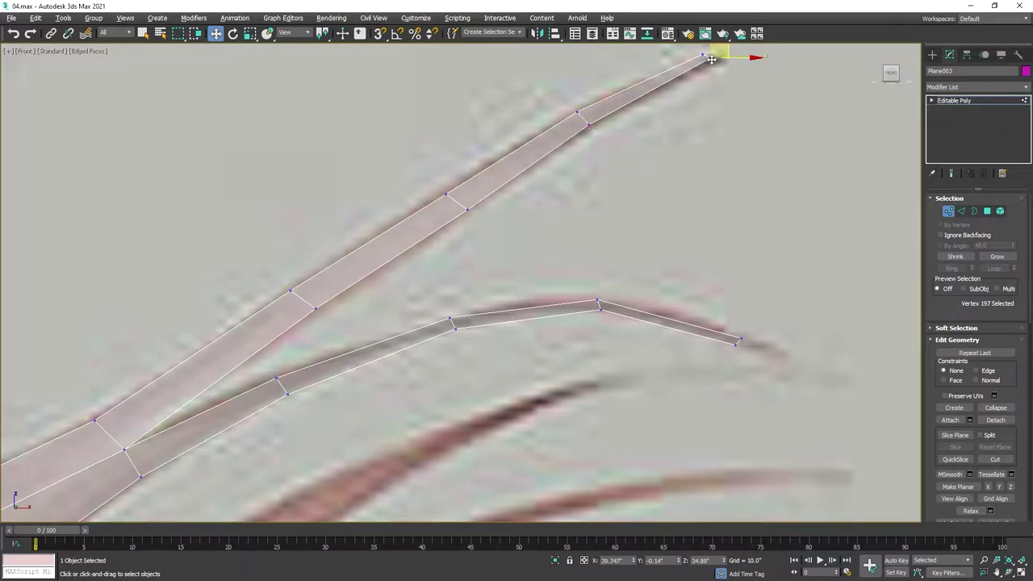
pyautogui.scroll(-5, 485, 177)
pyautogui.scroll(5, 524, 350)
pyautogui.scroll(3, 427, 250)
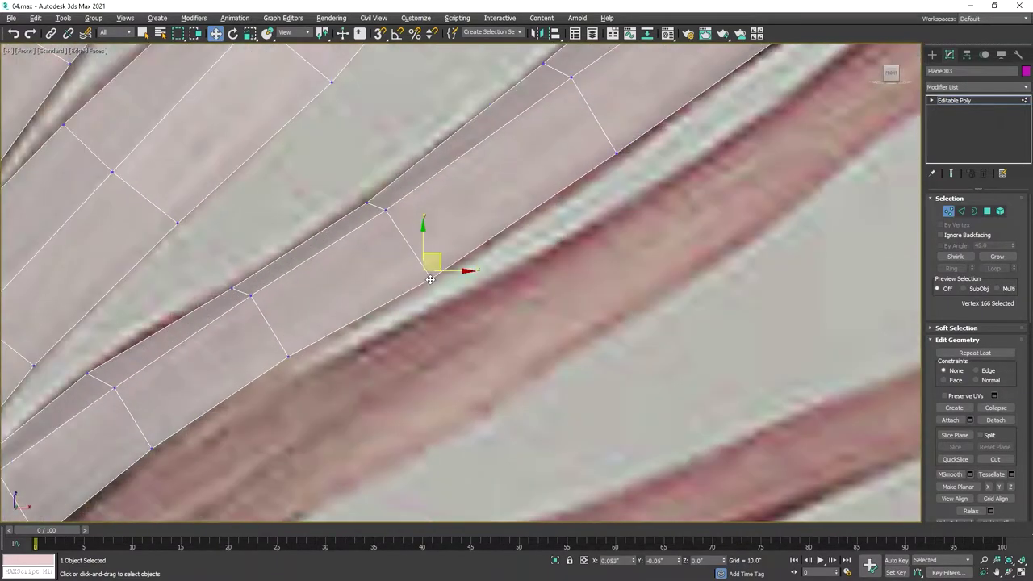
pyautogui.click(620, 158)
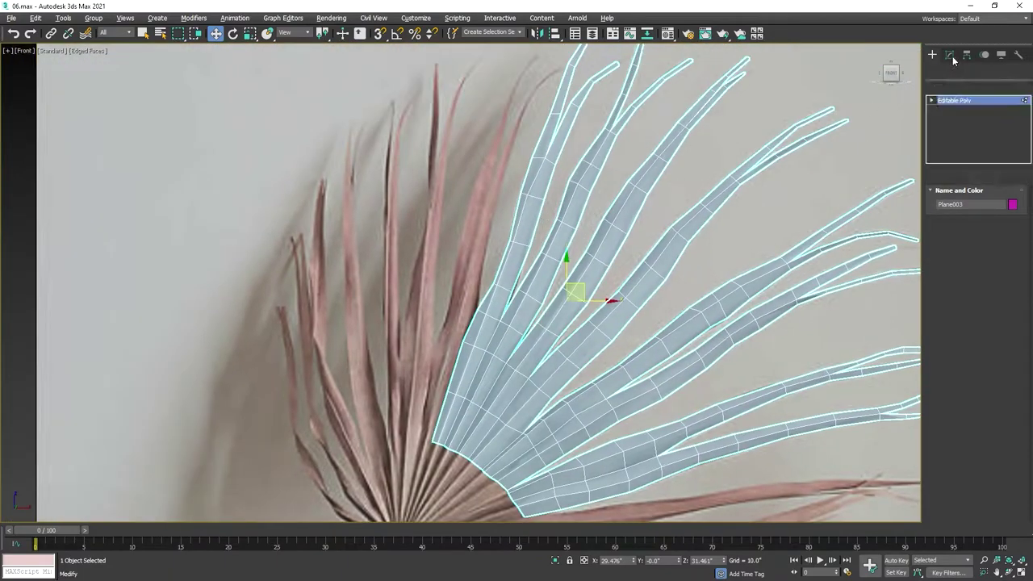
# Step: Shift-move two frond polygons to clone a new frond within the same leaf
pyautogui.press('4')
pyautogui.scroll(5, 533, 202)
pyautogui.click(488, 198)
pyautogui.keyDown('ctrl'); pyautogui.click(525, 177); pyautogui.keyUp('ctrl')
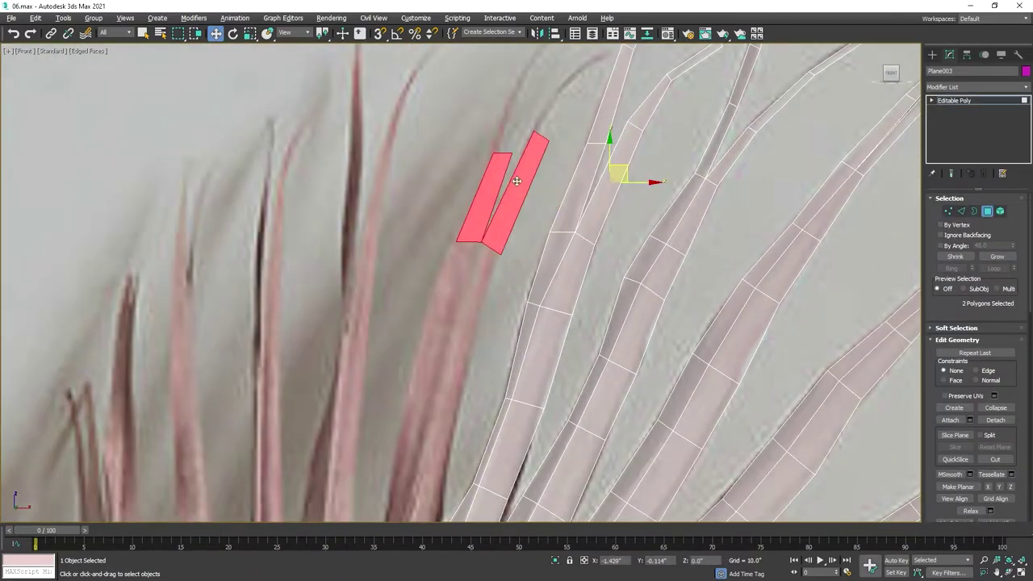
pyautogui.keyDown('shift'); pyautogui.moveTo(524, 201); pyautogui.dragTo(502, 292); pyautogui.keyUp('shift')
pyautogui.press('Return')
# Step: Stretch the new frond's base down-left so it meets the hub
pyautogui.press('1')
pyautogui.scroll(3, 476, 202)
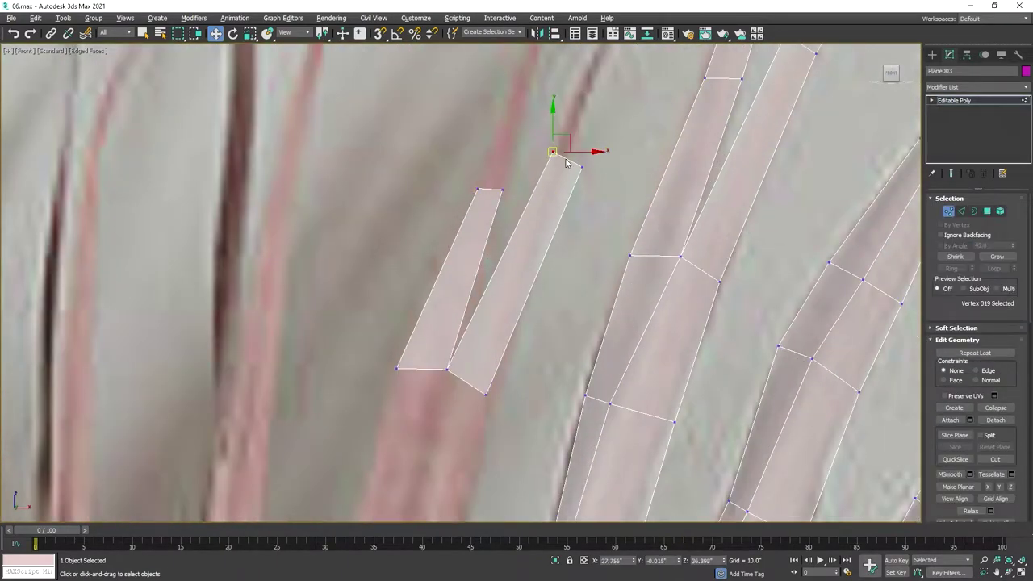
pyautogui.click(396, 369)
pyautogui.moveTo(396, 369); pyautogui.dragTo(403, 215, button='middle')
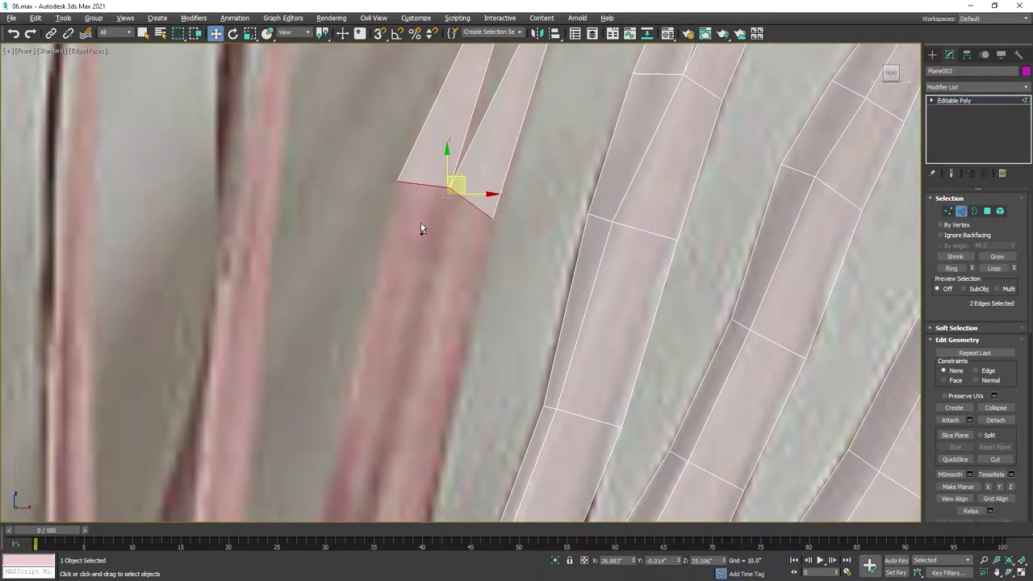
pyautogui.moveTo(455, 187); pyautogui.dragTo(473, 244)
pyautogui.scroll(-5, 473, 242)
pyautogui.moveTo(457, 161); pyautogui.dragTo(454, 219)
pyautogui.moveTo(455, 219); pyautogui.dragTo(455, 229, button='middle')
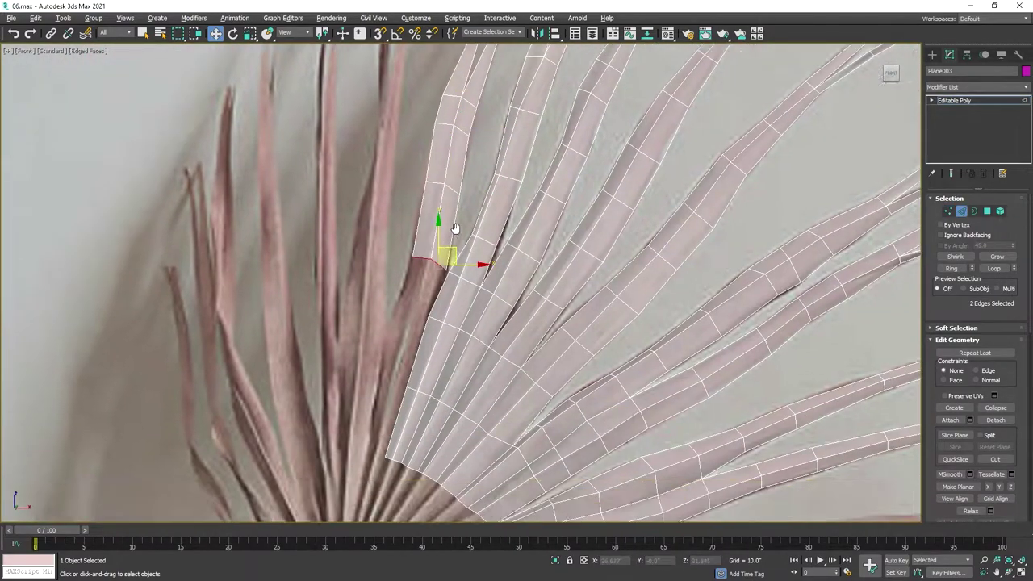
pyautogui.scroll(2, 455, 228)
pyautogui.moveTo(454, 206); pyautogui.dragTo(371, 452)
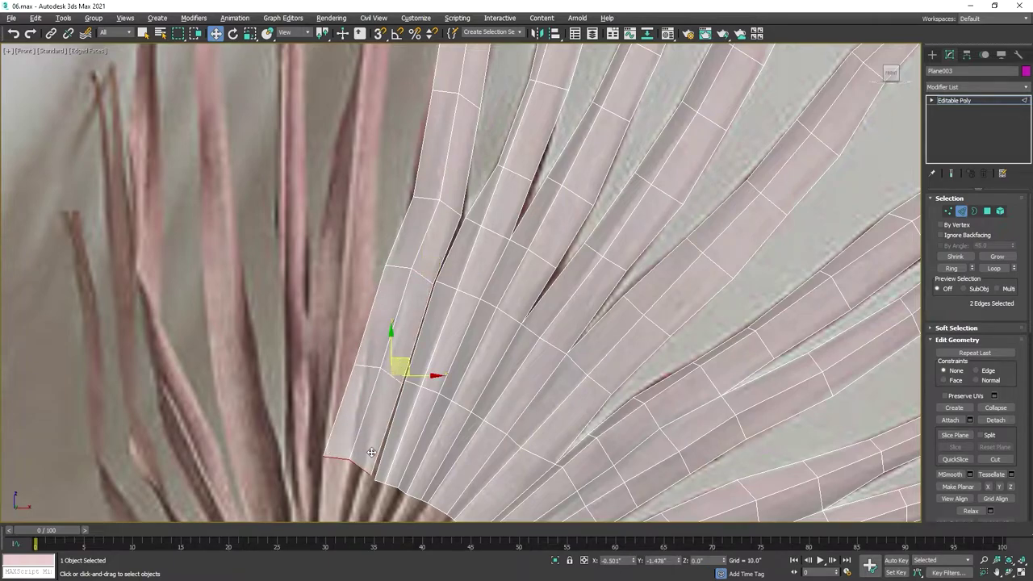
pyautogui.scroll(2, 372, 452)
# Step: Select vertices along the new frond, from base to tips, to match the reference
pyautogui.press('1')
pyautogui.click(389, 288)
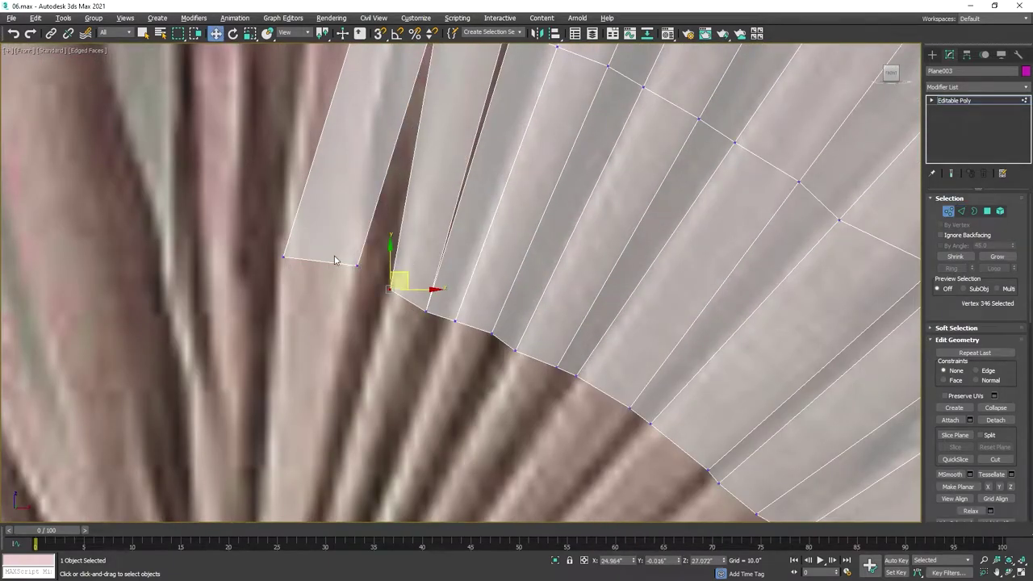
pyautogui.click(286, 255)
pyautogui.scroll(-2, 293, 247)
pyautogui.scroll(2, 411, 258)
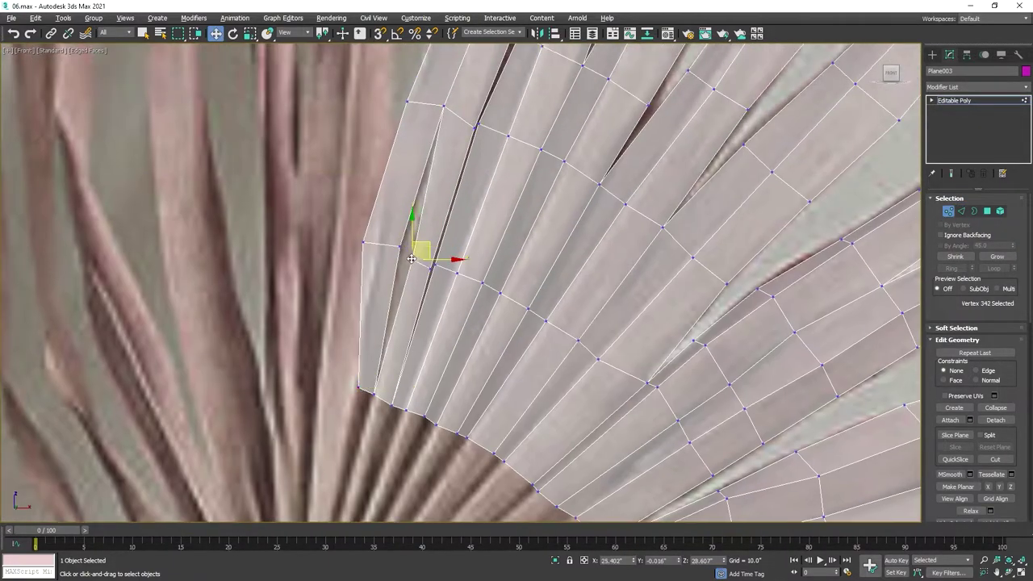
pyautogui.click(398, 246)
pyautogui.scroll(2, 491, 202)
pyautogui.scroll(-1, 540, 111)
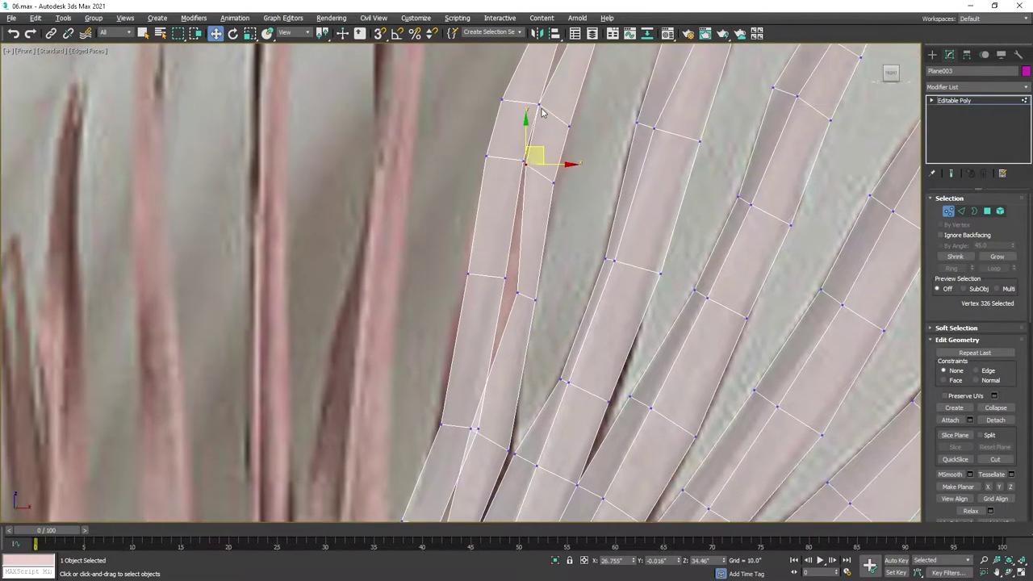
pyautogui.scroll(2, 517, 194)
pyautogui.click(473, 224)
pyautogui.scroll(-2, 453, 317)
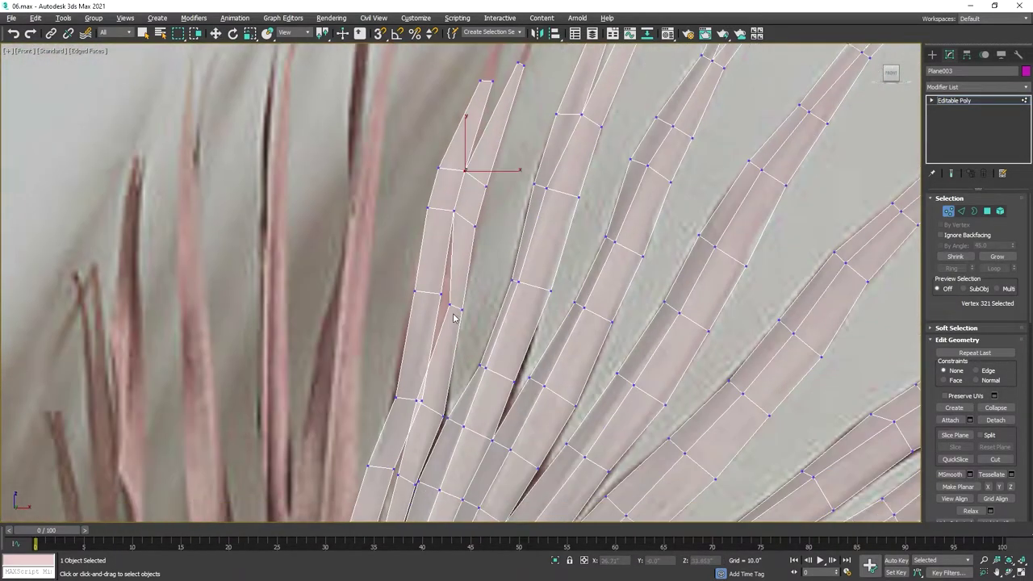
pyautogui.scroll(2, 453, 317)
pyautogui.scroll(2, 445, 293)
pyautogui.scroll(-3, 409, 270)
pyautogui.scroll(3, 415, 293)
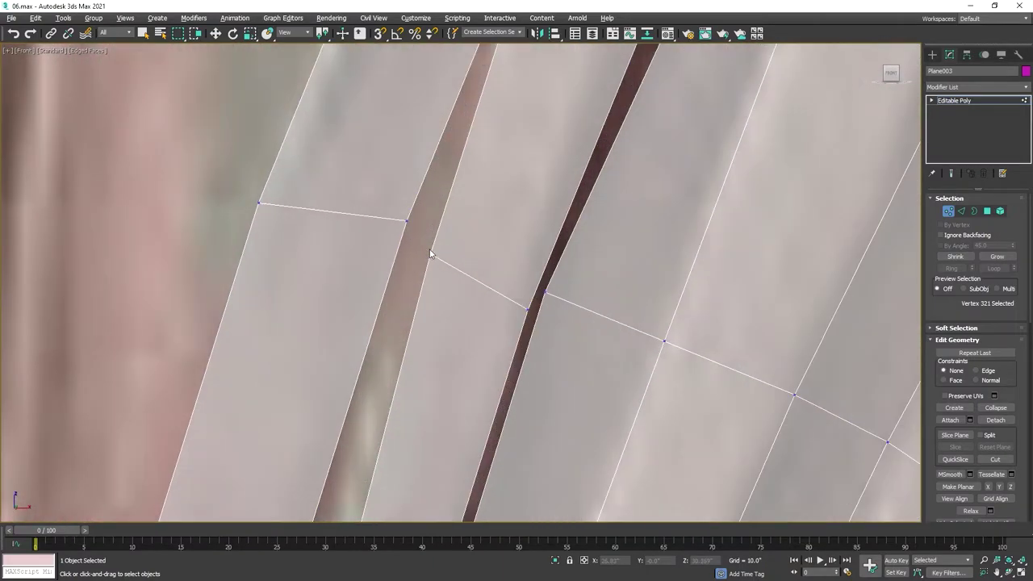
pyautogui.scroll(-3, 430, 254)
pyautogui.scroll(1, 422, 392)
pyautogui.scroll(-1, 399, 341)
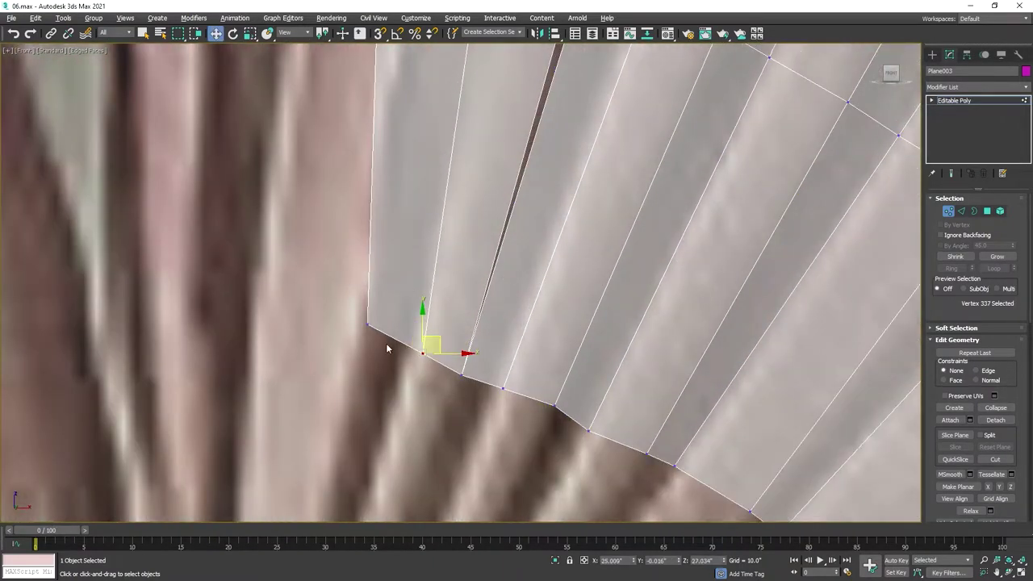
pyautogui.scroll(-2, 387, 348)
pyautogui.scroll(2, 396, 267)
pyautogui.scroll(1, 484, 234)
pyautogui.click(509, 247)
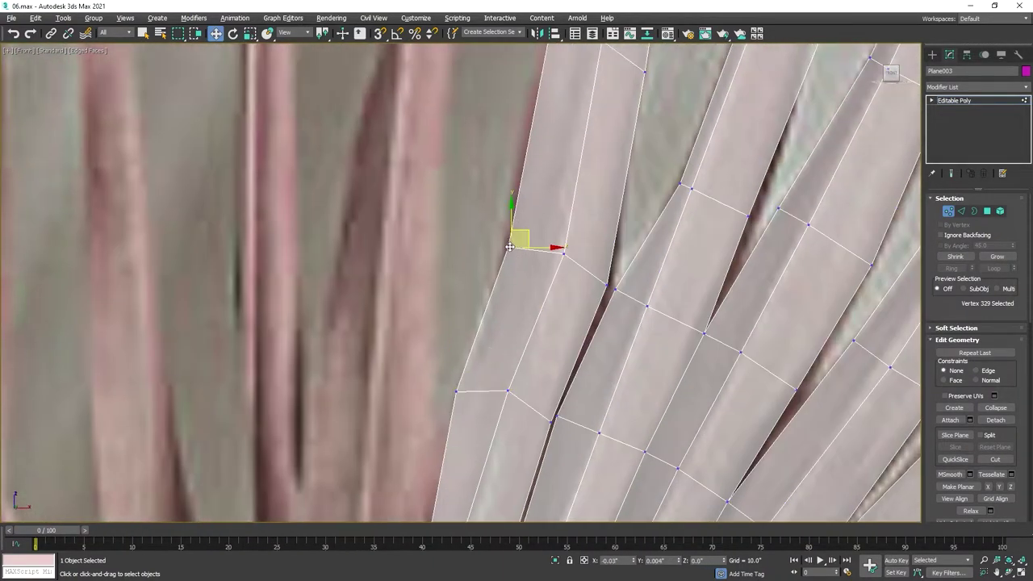
pyautogui.scroll(-3, 509, 246)
pyautogui.click(563, 235)
pyautogui.scroll(4, 563, 254)
# Step: Extend the frond tips up the reference with new edge segments, checking depth in top view
pyautogui.press('2')
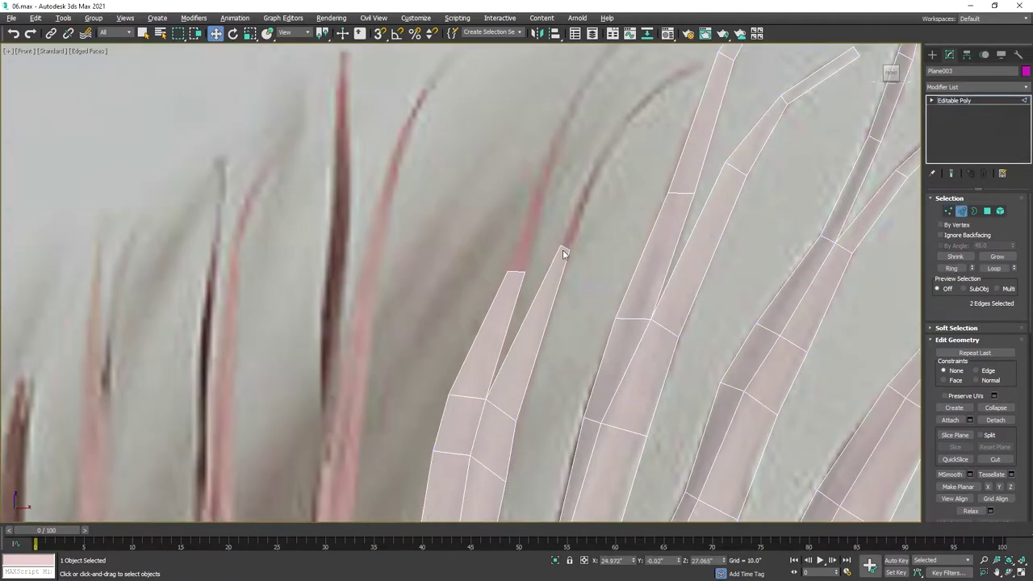
pyautogui.click(614, 169)
pyautogui.moveTo(614, 170); pyautogui.dragTo(621, 188, button='middle')
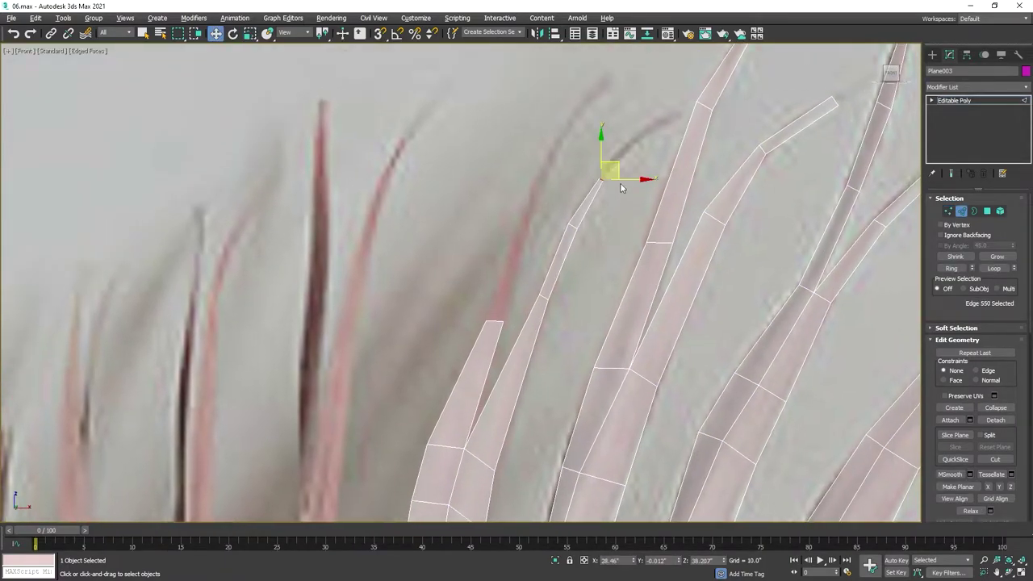
pyautogui.keyDown('shift'); pyautogui.moveTo(508, 312); pyautogui.dragTo(546, 189); pyautogui.keyUp('shift')
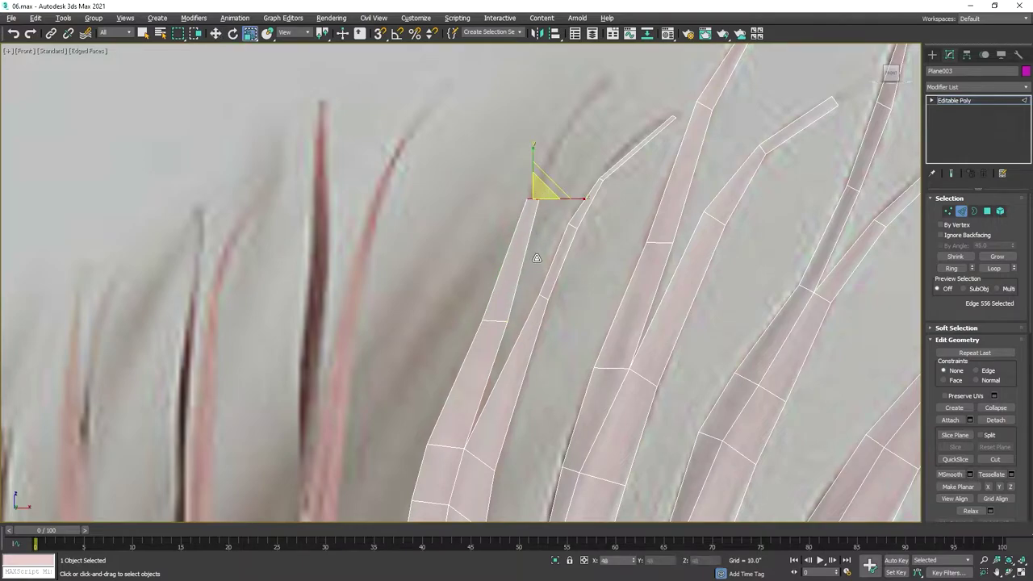
pyautogui.keyDown('shift'); pyautogui.moveTo(578, 126); pyautogui.dragTo(580, 77); pyautogui.keyUp('shift')
pyautogui.scroll(-5, 522, 170)
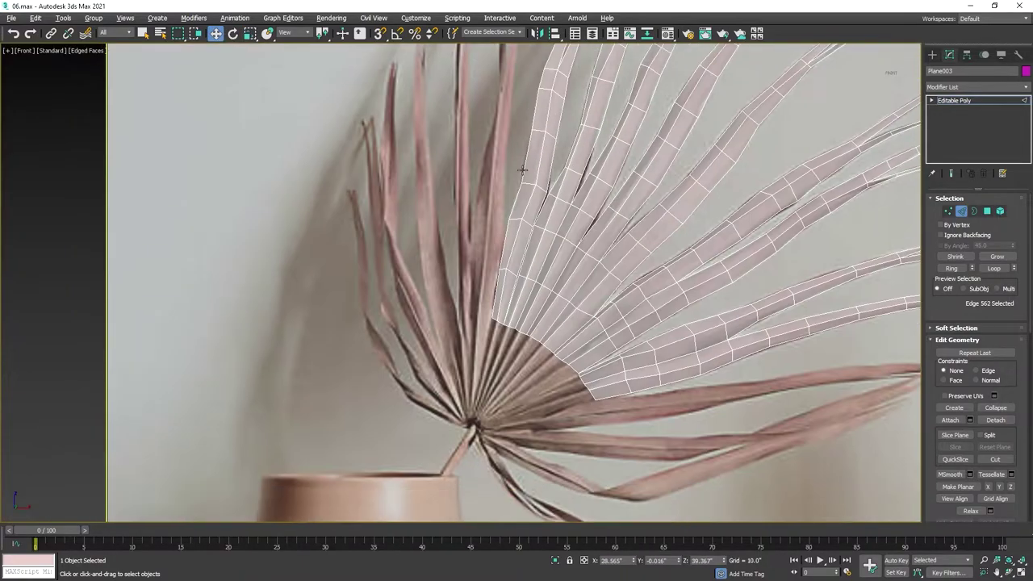
pyautogui.press('t')
pyautogui.press('f')
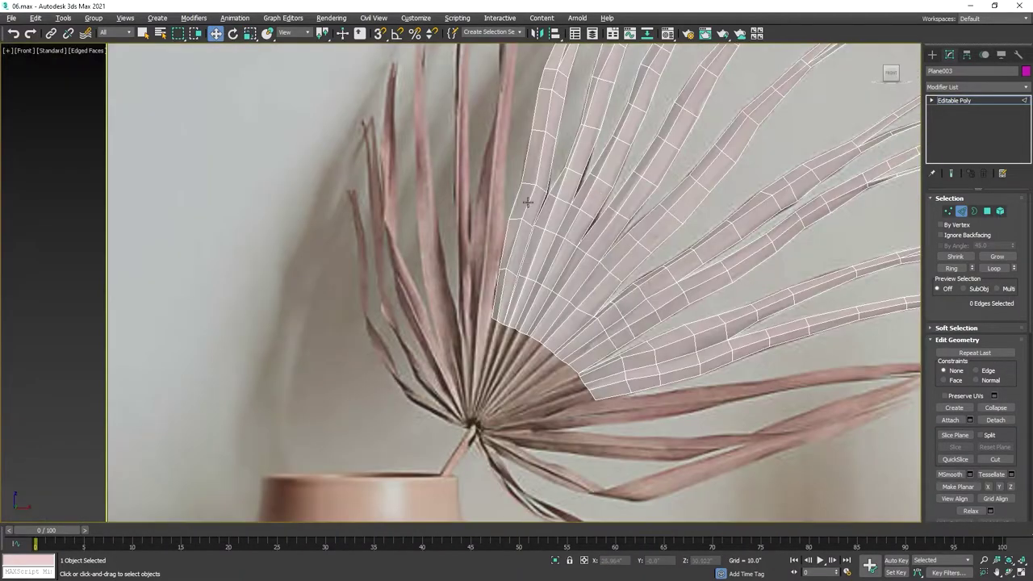
# Step: Clone the fan's outer base border edge into a new strip and tuck its corner inward
pyautogui.click(473, 331)
pyautogui.scroll(3, 473, 331)
pyautogui.keyDown('shift'); pyautogui.moveTo(473, 331); pyautogui.dragTo(465, 332); pyautogui.keyUp('shift')
pyautogui.press('1')
pyautogui.scroll(4, 458, 341)
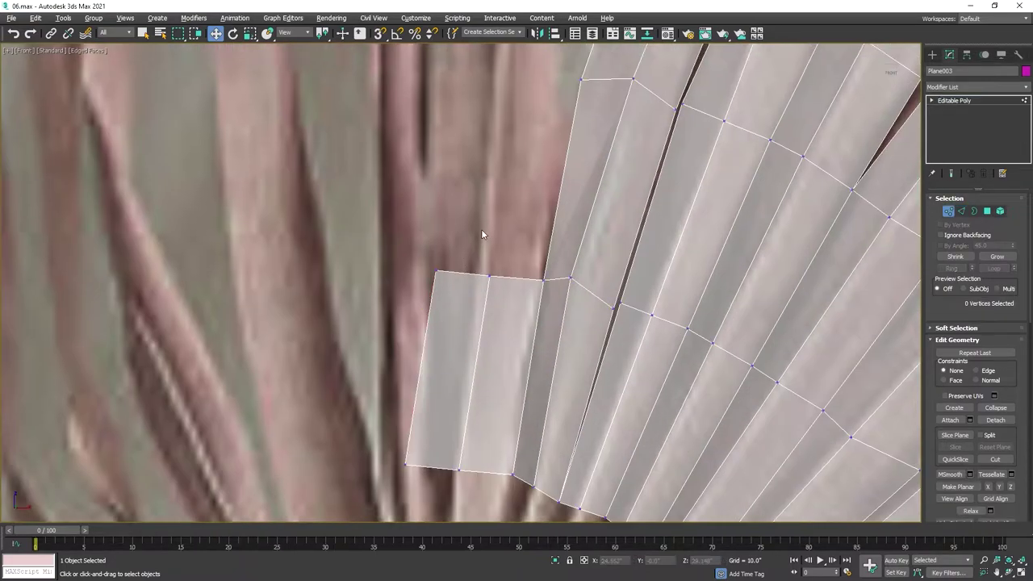
pyautogui.moveTo(405, 465); pyautogui.dragTo(426, 466)
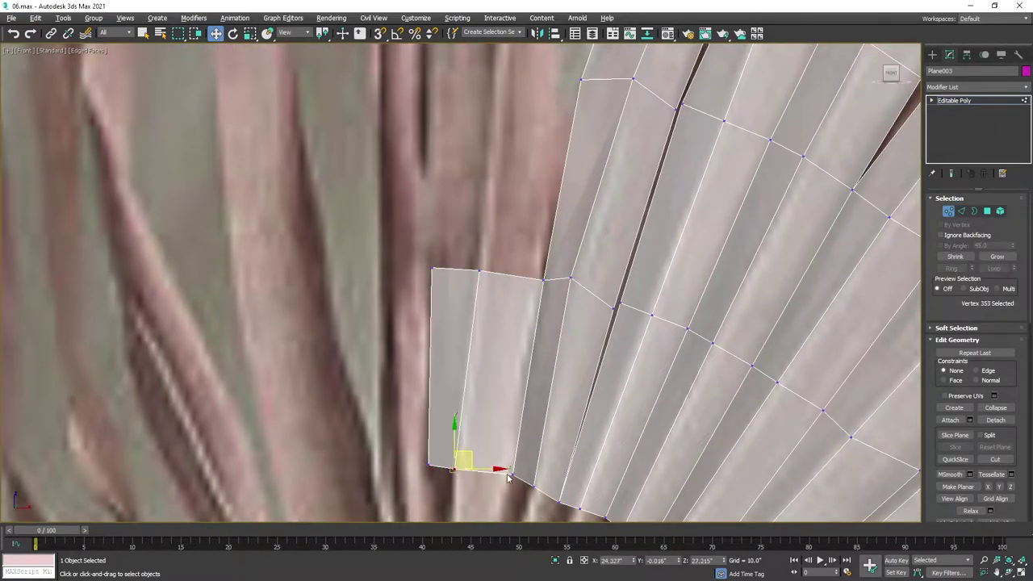
pyautogui.moveTo(546, 280); pyautogui.dragTo(502, 370, button='middle')
# Step: Grow the new strip upward segment by segment to the reference frond's tip, evening out segments
pyautogui.press('2')
pyautogui.doubleClick(502, 399)
pyautogui.keyDown('shift'); pyautogui.moveTo(502, 398); pyautogui.dragTo(513, 184); pyautogui.keyUp('shift')
pyautogui.moveTo(513, 184); pyautogui.dragTo(513, 401, button='middle')
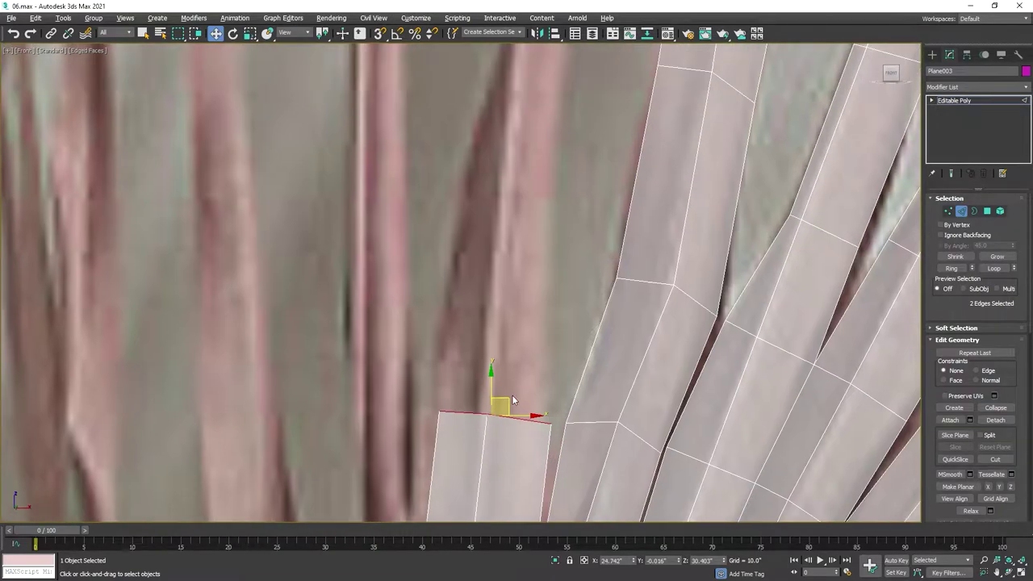
pyautogui.keyDown('shift'); pyautogui.moveTo(509, 401); pyautogui.dragTo(528, 247); pyautogui.keyUp('shift')
pyautogui.moveTo(529, 248); pyautogui.dragTo(554, 436, button='middle')
pyautogui.keyDown('shift'); pyautogui.moveTo(555, 435); pyautogui.dragTo(554, 206); pyautogui.keyUp('shift')
pyautogui.moveTo(554, 206); pyautogui.dragTo(567, 457, button='middle')
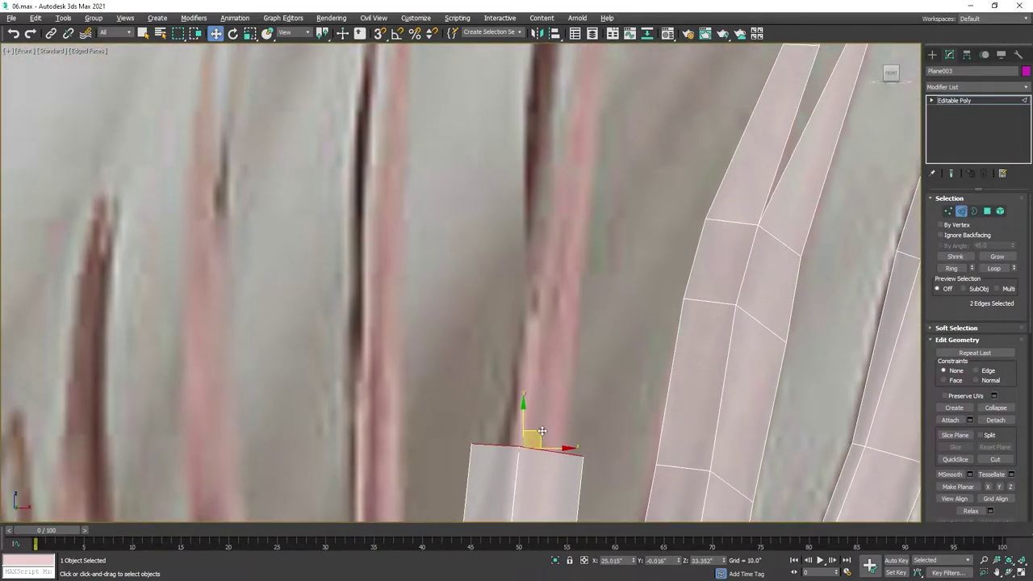
pyautogui.keyDown('shift'); pyautogui.moveTo(567, 457); pyautogui.dragTo(567, 236); pyautogui.keyUp('shift')
pyautogui.moveTo(568, 236); pyautogui.dragTo(567, 476, button='middle')
pyautogui.keyDown('shift'); pyautogui.moveTo(567, 476); pyautogui.dragTo(567, 410); pyautogui.keyUp('shift')
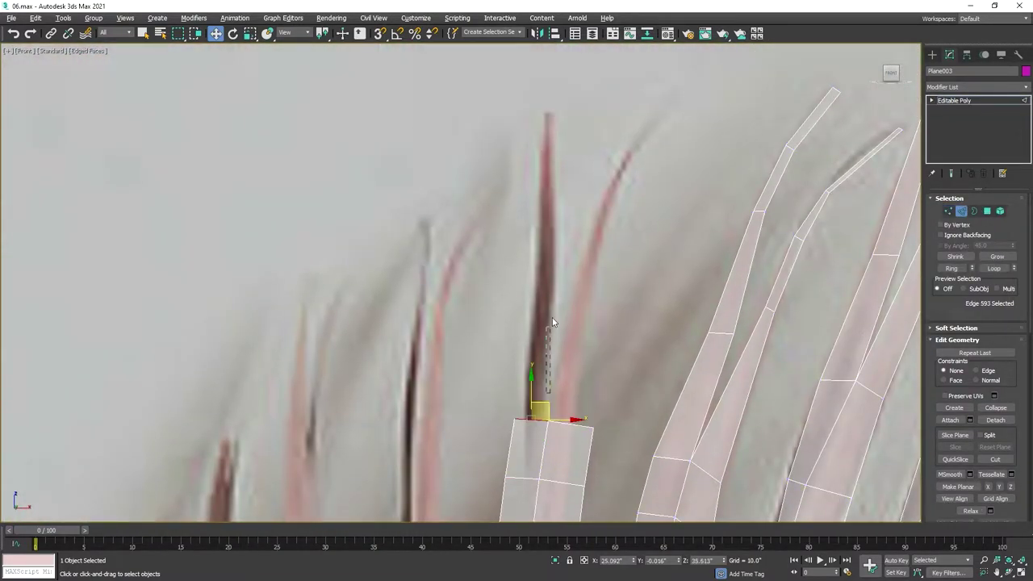
pyautogui.keyDown('shift'); pyautogui.moveTo(550, 298); pyautogui.dragTo(552, 121); pyautogui.keyUp('shift')
pyautogui.click(576, 431)
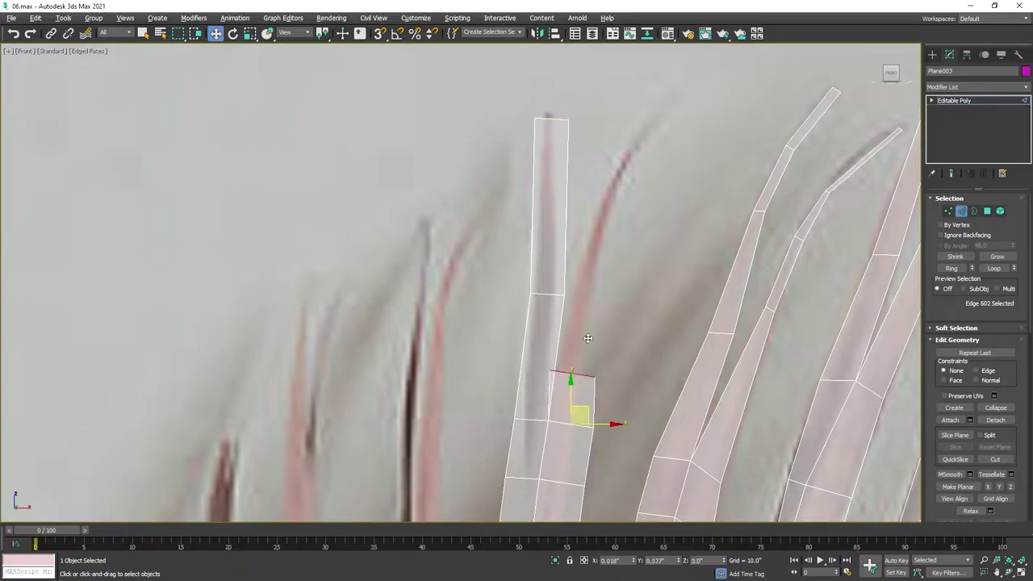
pyautogui.moveTo(588, 338); pyautogui.dragTo(597, 363)
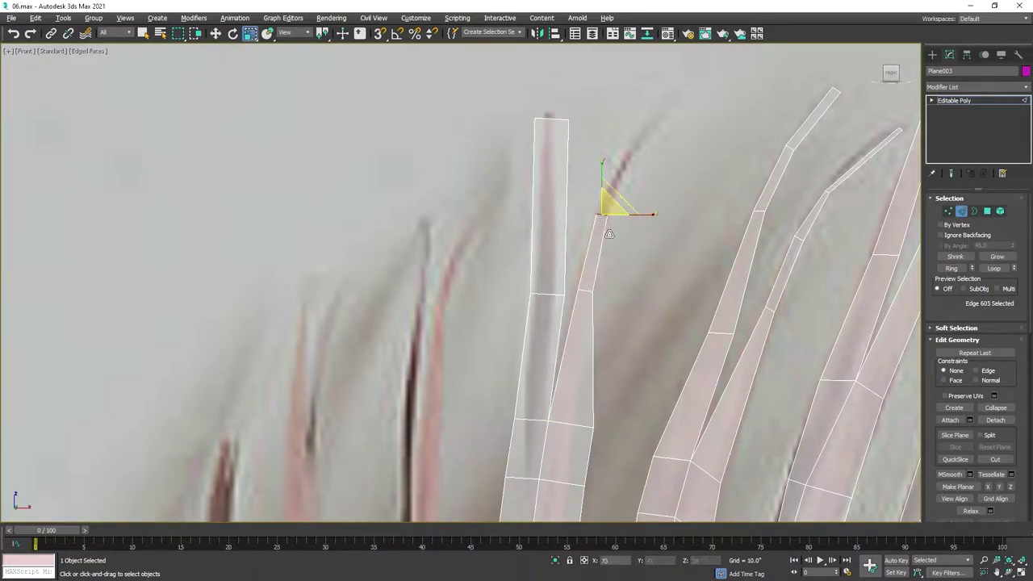
# Step: Nudge the left strips' vertices, including top corners, to follow the reference photo
pyautogui.moveTo(672, 173); pyautogui.dragTo(630, 242, button='middle')
pyautogui.press('1')
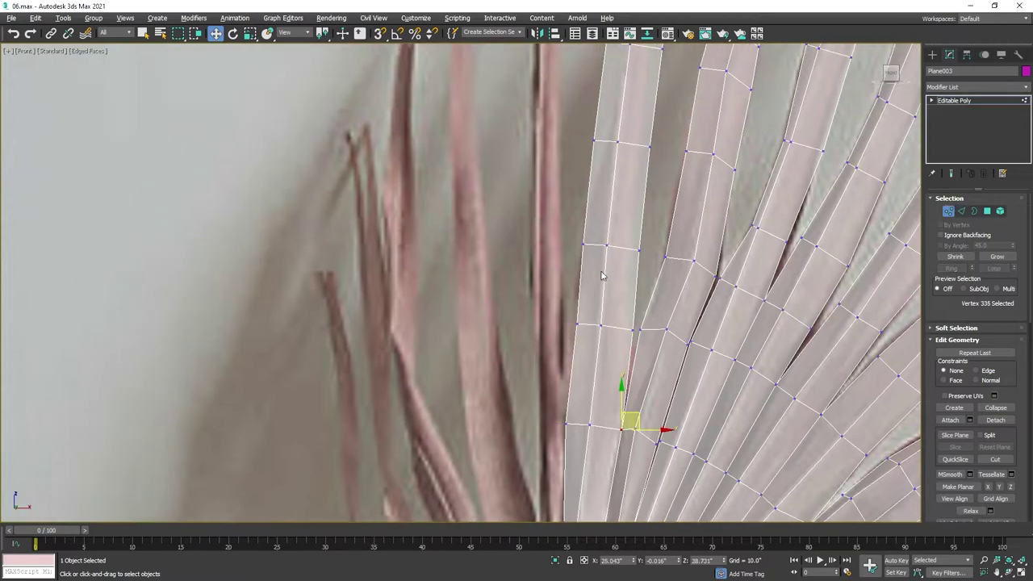
pyautogui.moveTo(590, 292); pyautogui.dragTo(590, 197, button='middle')
pyautogui.click(601, 179)
pyautogui.moveTo(631, 115); pyautogui.dragTo(631, 272, button='middle')
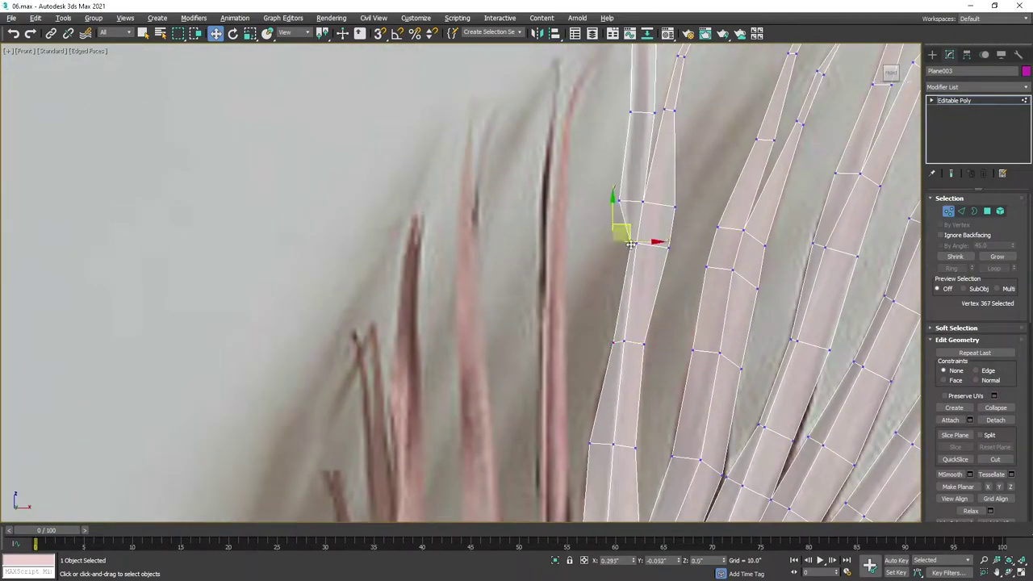
pyautogui.moveTo(621, 200)
pyautogui.mouseDown(button='middle')
pyautogui.moveTo(626, 280)
pyautogui.moveTo(639, 220)
pyautogui.mouseUp(button='middle')
pyautogui.click(639, 221)
pyautogui.click(610, 225)
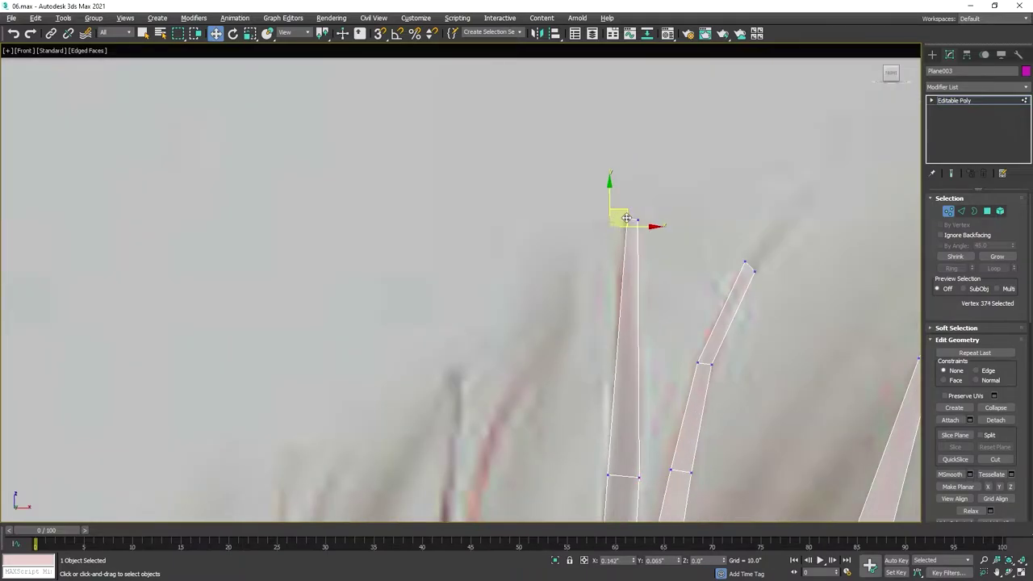
pyautogui.moveTo(665, 344); pyautogui.dragTo(722, 181, button='middle')
pyautogui.scroll(3, 695, 240)
pyautogui.scroll(-5, 666, 263)
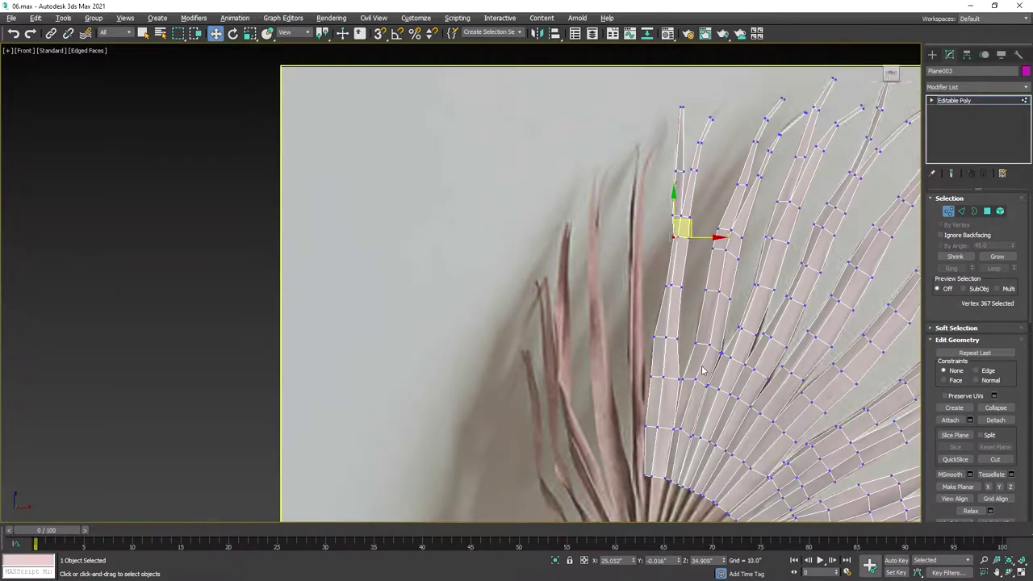
pyautogui.click(678, 243)
pyautogui.scroll(5, 657, 311)
pyautogui.click(670, 263)
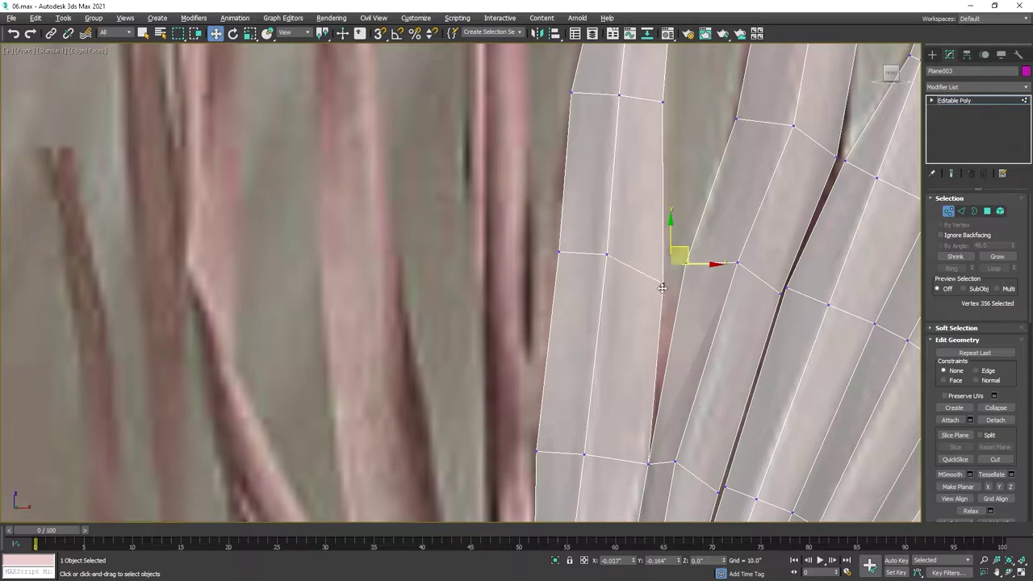
pyautogui.moveTo(685, 262); pyautogui.dragTo(684, 295)
# Step: Extend a new face from the fan's lower edge corner, checking it in top and front views
pyautogui.press('w')
pyautogui.click(646, 242)
pyautogui.scroll(-10, 646, 243)
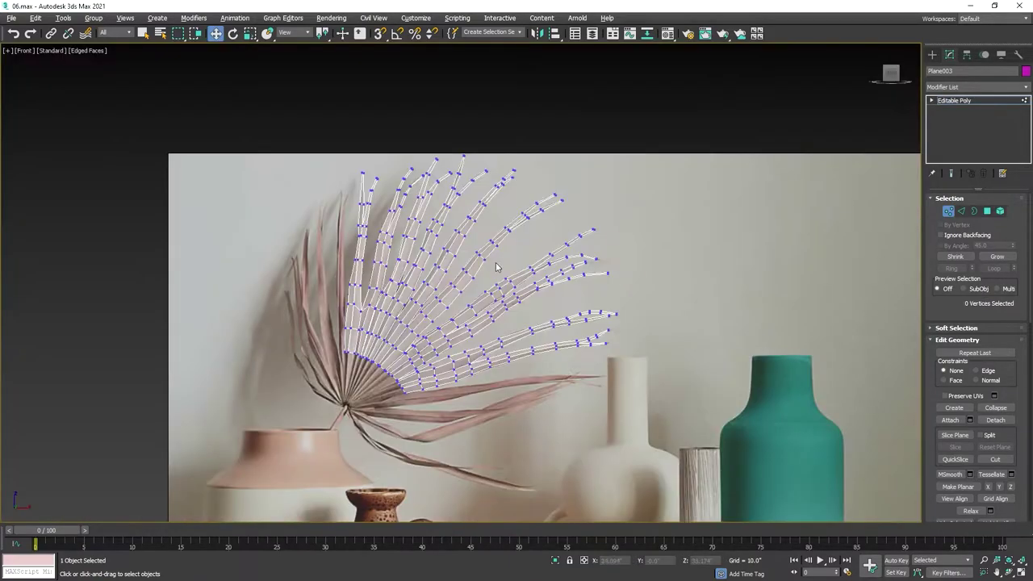
pyautogui.scroll(5, 314, 282)
pyautogui.scroll(-5, 384, 200)
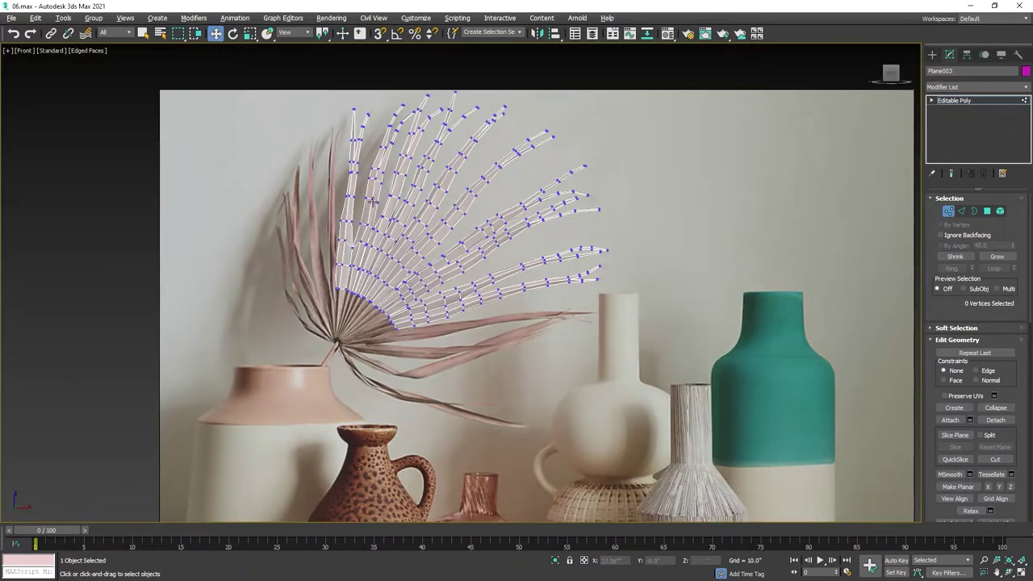
pyautogui.scroll(2, 417, 334)
pyautogui.scroll(3, 480, 250)
pyautogui.scroll(2, 479, 249)
pyautogui.click(472, 199)
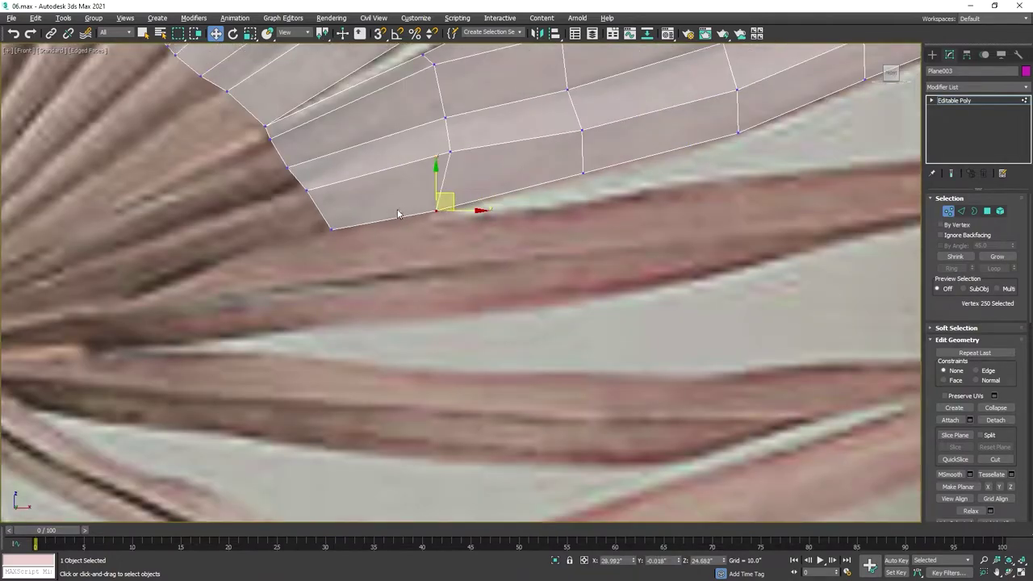
pyautogui.press('2')
pyautogui.keyDown('shift'); pyautogui.moveTo(398, 214); pyautogui.dragTo(397, 286); pyautogui.keyUp('shift')
pyautogui.rightClick(330, 261)
pyautogui.click(307, 281)
pyautogui.press('t')
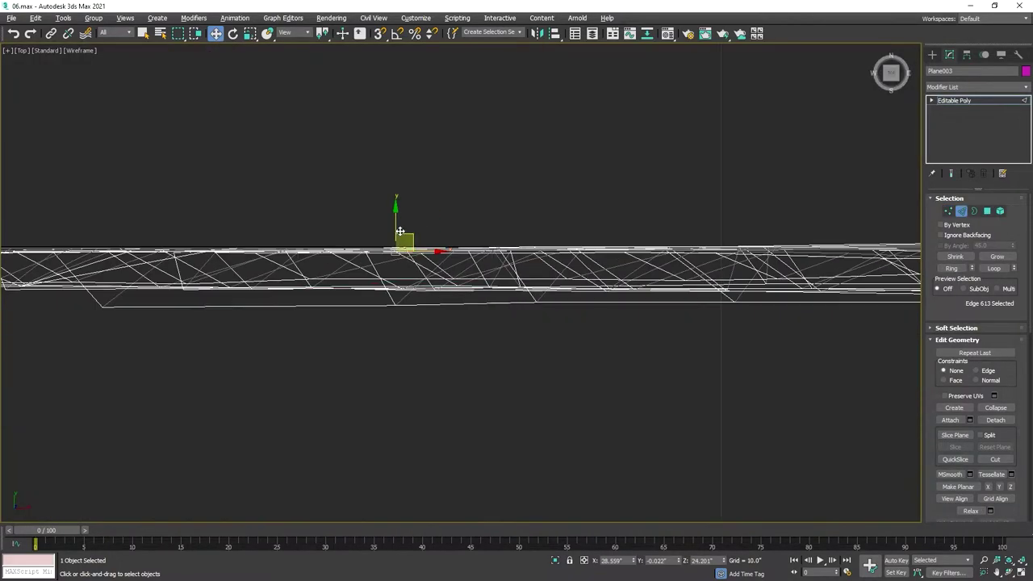
pyautogui.press('f')
# Step: Extend the new strip rightward along the reference frond with two more segments
pyautogui.keyDown('ctrl'); pyautogui.click(397, 320); pyautogui.keyUp('ctrl')
pyautogui.moveTo(422, 267); pyautogui.dragTo(268, 323, button='middle')
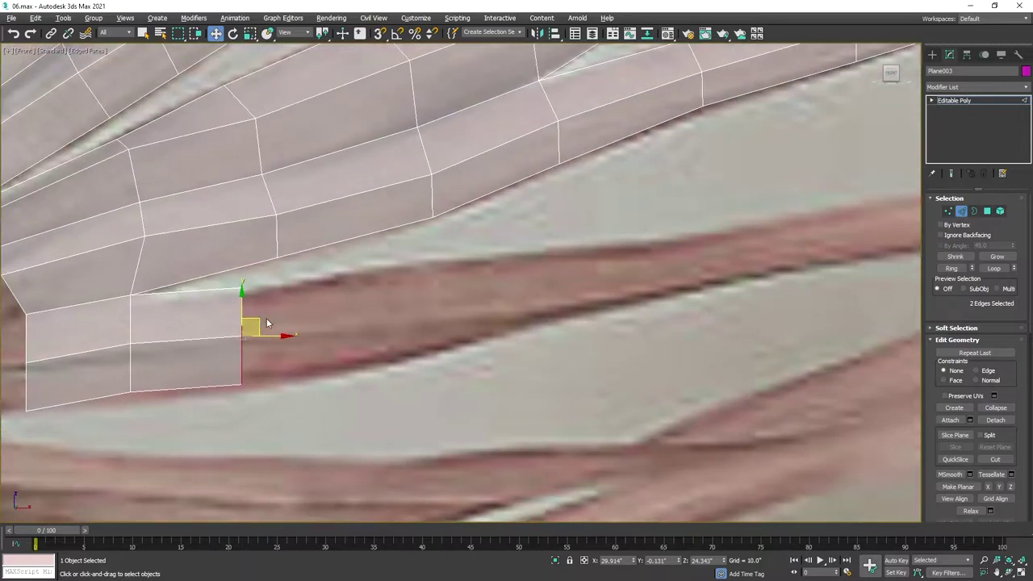
pyautogui.moveTo(262, 322)
pyautogui.keyDown('shift'); pyautogui.mouseDown()
pyautogui.moveTo(448, 290)
pyautogui.moveTo(630, 280)
pyautogui.mouseUp(); pyautogui.keyUp('shift')
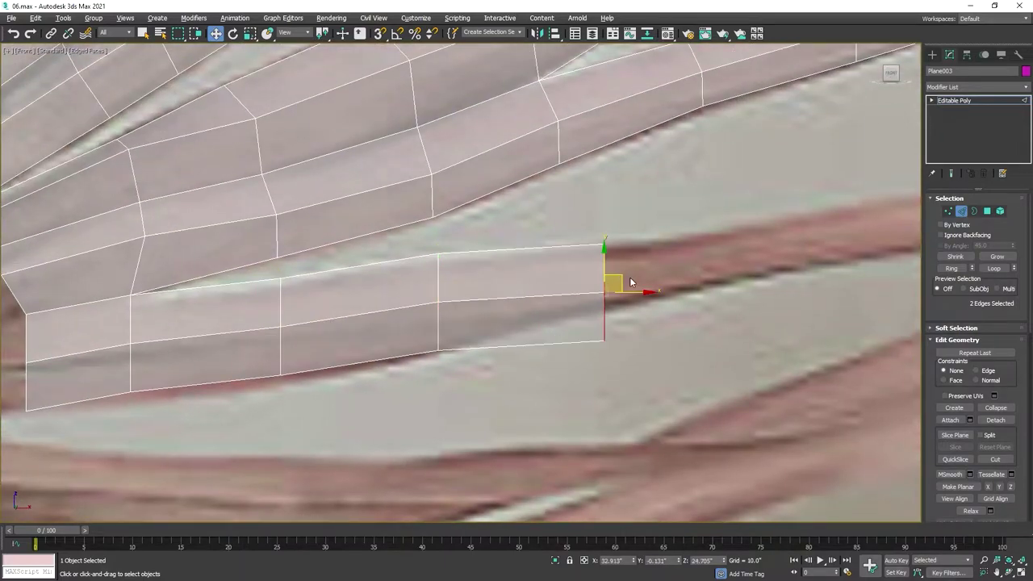
pyautogui.scroll(-3, 630, 280)
pyautogui.moveTo(347, 320)
pyautogui.keyDown('shift'); pyautogui.mouseDown()
pyautogui.moveTo(518, 274)
pyautogui.moveTo(617, 279)
pyautogui.mouseUp(); pyautogui.keyUp('shift')
pyautogui.press('r')
pyautogui.scroll(2, 626, 351)
pyautogui.scroll(-4, 368, 291)
# Step: Move the strip's vertices to fit the frond outline and taper its right end
pyautogui.press('1')
pyautogui.press('w')
pyautogui.scroll(5, 438, 351)
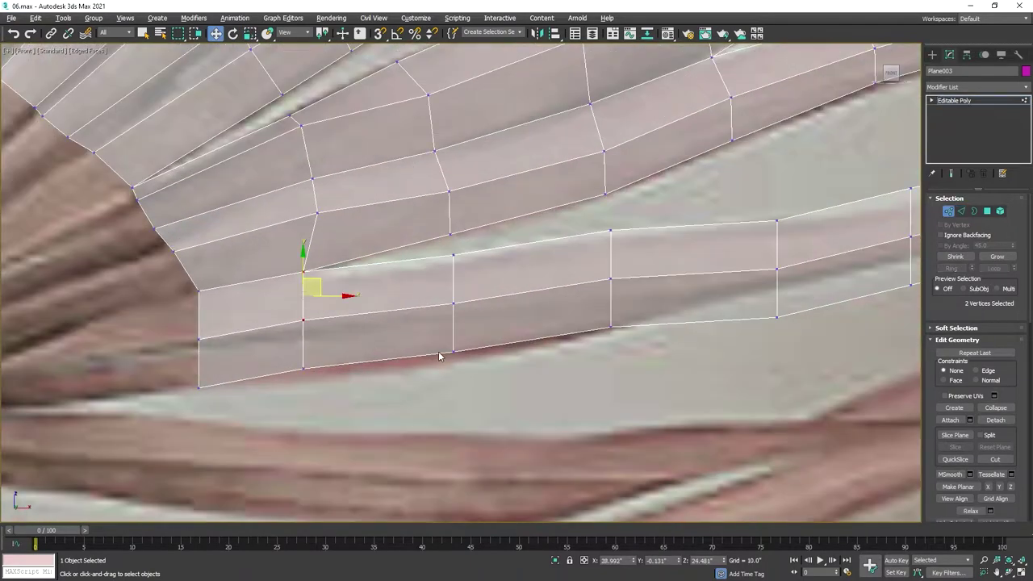
pyautogui.click(610, 232)
pyautogui.moveTo(622, 311); pyautogui.dragTo(535, 307, button='middle')
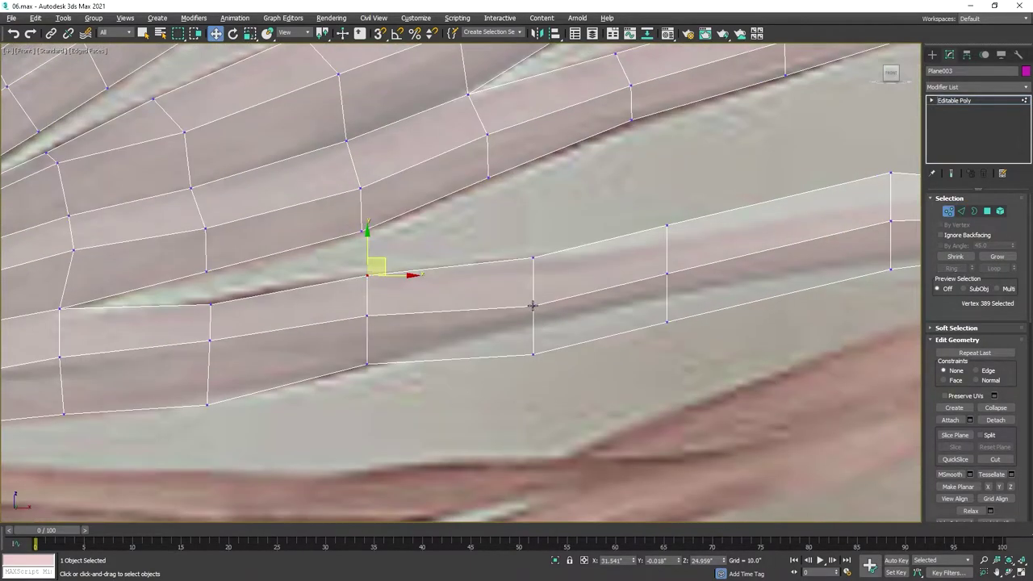
pyautogui.click(532, 323)
pyautogui.moveTo(667, 274); pyautogui.dragTo(667, 289)
pyautogui.moveTo(485, 287); pyautogui.dragTo(485, 254)
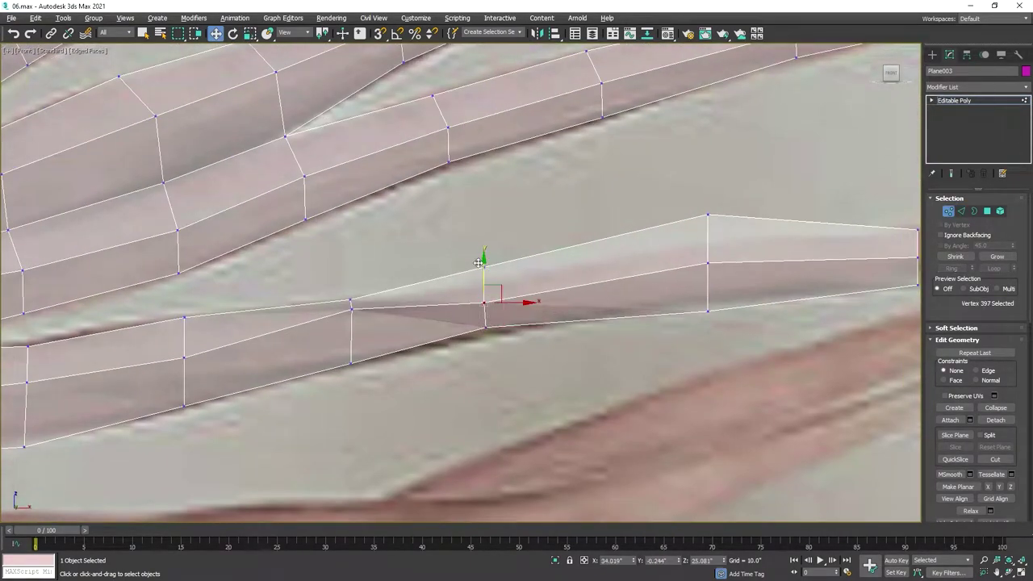
pyautogui.moveTo(708, 263); pyautogui.dragTo(707, 290)
pyautogui.moveTo(708, 216); pyautogui.dragTo(708, 250)
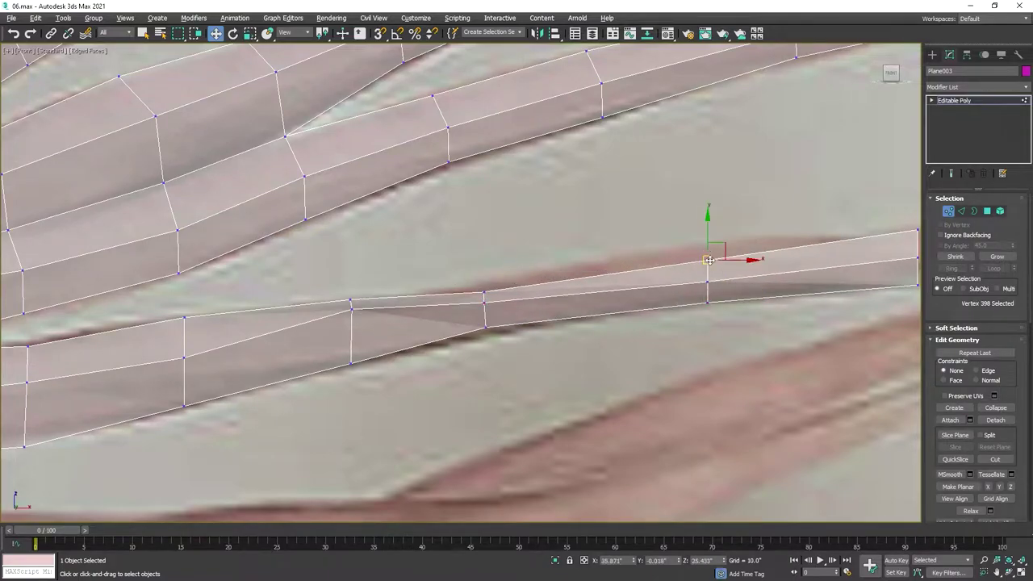
pyautogui.click(484, 292)
# Step: Extend the strip's open end out to a thin tip
pyautogui.moveTo(918, 261); pyautogui.dragTo(450, 331, button='middle')
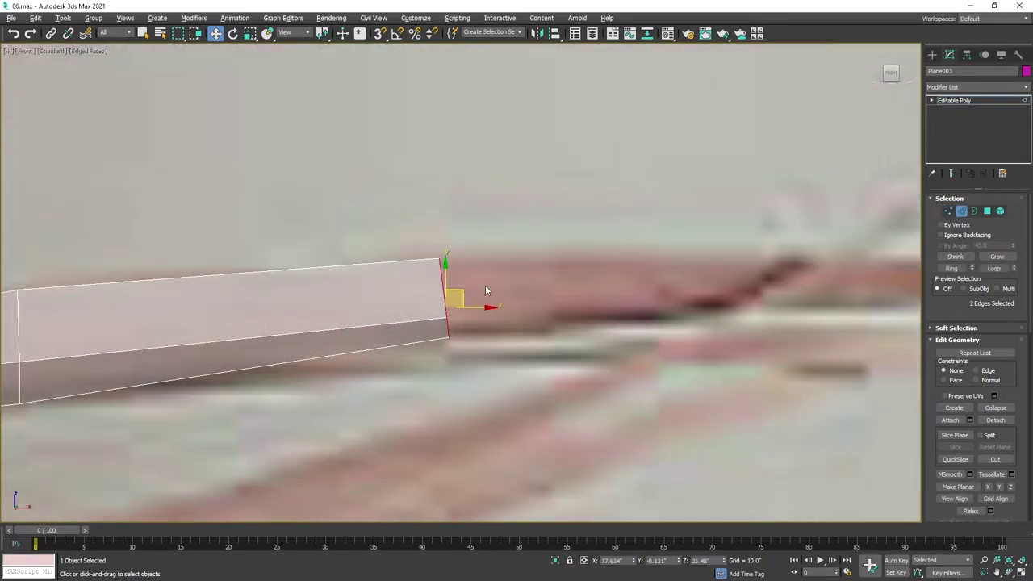
pyautogui.moveTo(486, 293); pyautogui.dragTo(522, 345, button='middle')
pyautogui.keyDown('shift'); pyautogui.moveTo(574, 326); pyautogui.dragTo(839, 322); pyautogui.keyUp('shift')
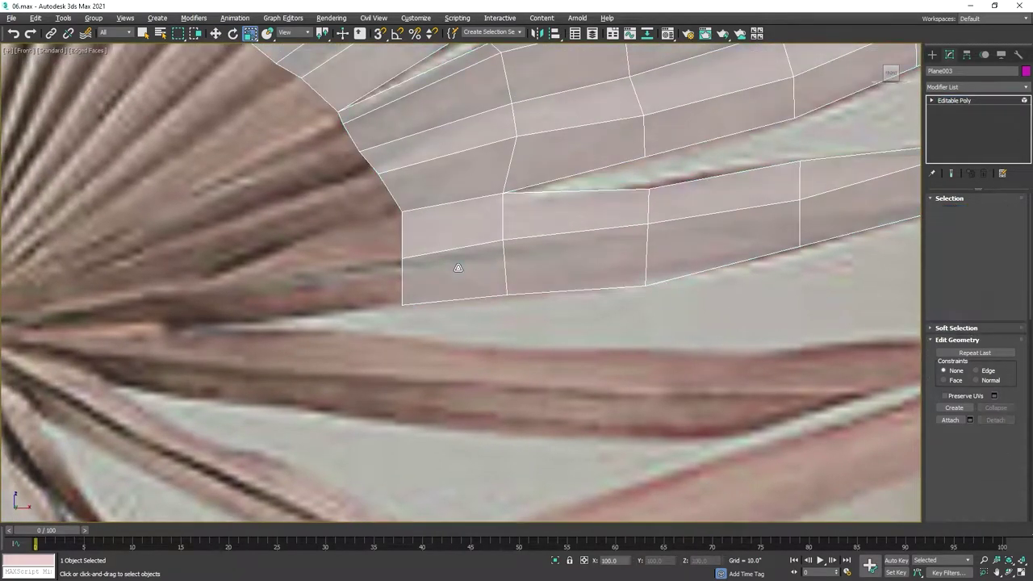
# Step: Clone two base polygons of a frond downward as a new element
pyautogui.press('4')
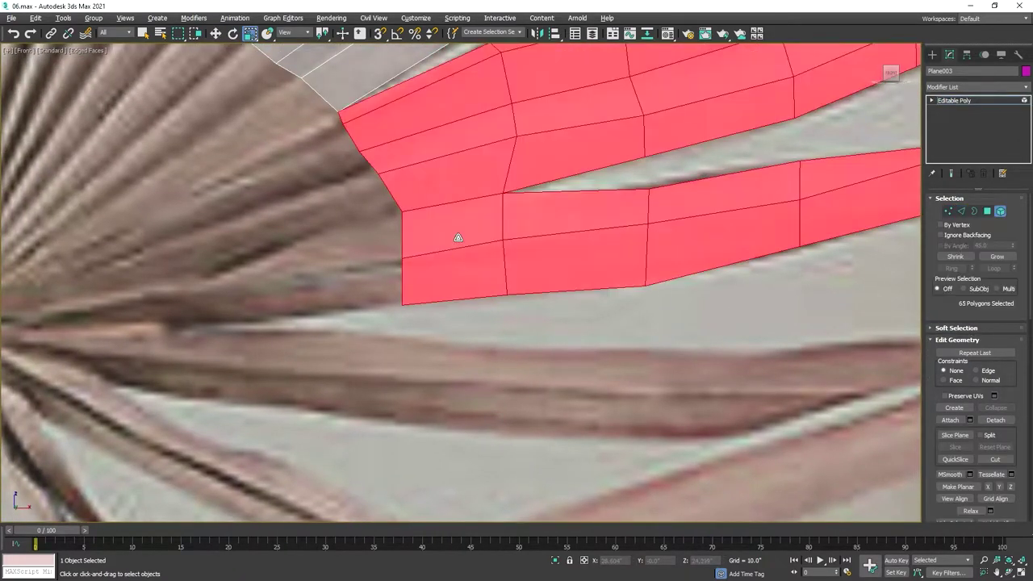
pyautogui.click(456, 270)
pyautogui.keyDown('ctrl'); pyautogui.click(453, 230); pyautogui.keyUp('ctrl')
pyautogui.press('w')
pyautogui.keyDown('shift'); pyautogui.moveTo(450, 238); pyautogui.dragTo(452, 367); pyautogui.keyUp('shift')
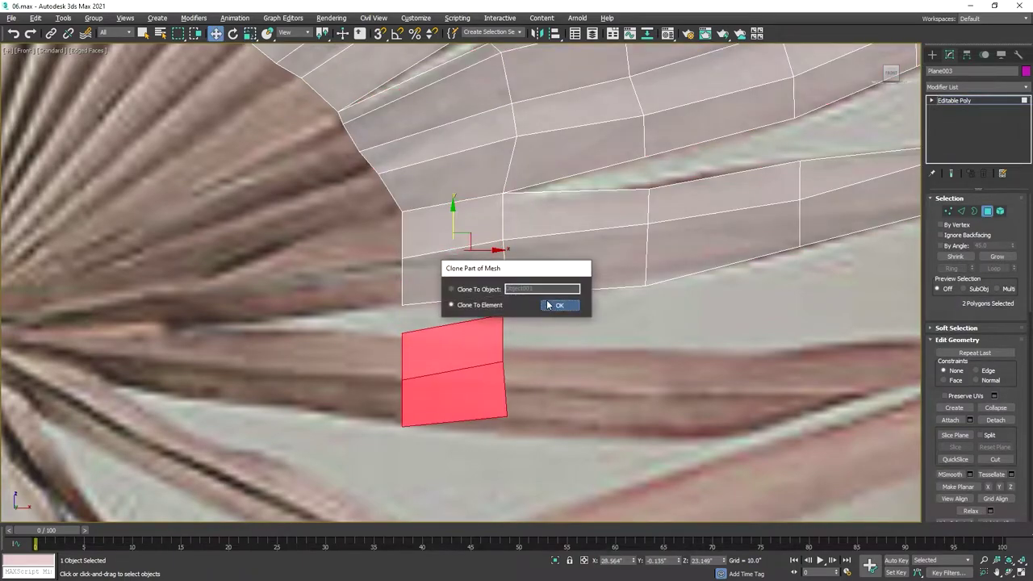
pyautogui.press('Return')
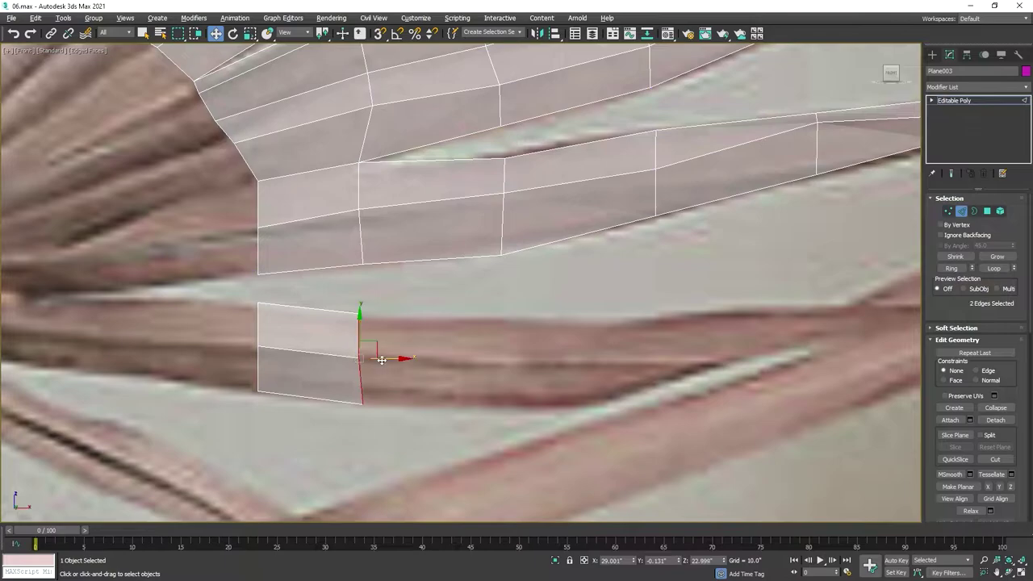
# Step: Extend the copied strip segment by segment along the reference frond toward its tip
pyautogui.keyDown('shift'); pyautogui.moveTo(381, 359); pyautogui.dragTo(561, 359); pyautogui.keyUp('shift')
pyautogui.moveTo(561, 359); pyautogui.dragTo(410, 372, button='middle')
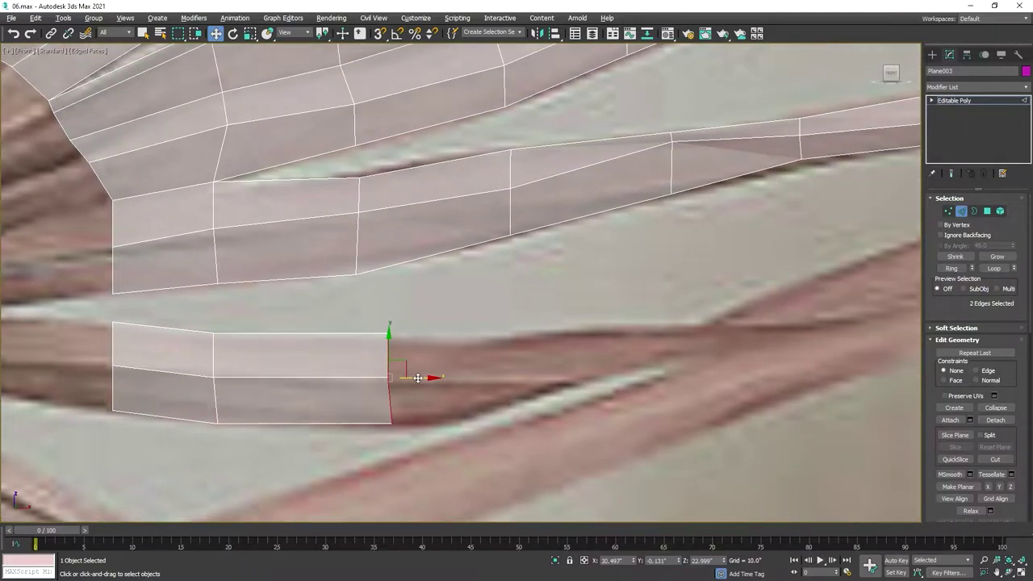
pyautogui.moveTo(411, 373)
pyautogui.keyDown('shift'); pyautogui.mouseDown()
pyautogui.moveTo(658, 367)
pyautogui.moveTo(655, 357)
pyautogui.mouseUp(); pyautogui.keyUp('shift')
pyautogui.press('e')
pyautogui.press('w')
pyautogui.moveTo(678, 369)
pyautogui.mouseDown(button='middle')
pyautogui.moveTo(496, 387)
pyautogui.moveTo(499, 404)
pyautogui.mouseUp(button='middle')
pyautogui.keyDown('shift'); pyautogui.moveTo(492, 387); pyautogui.dragTo(519, 398); pyautogui.keyUp('shift')
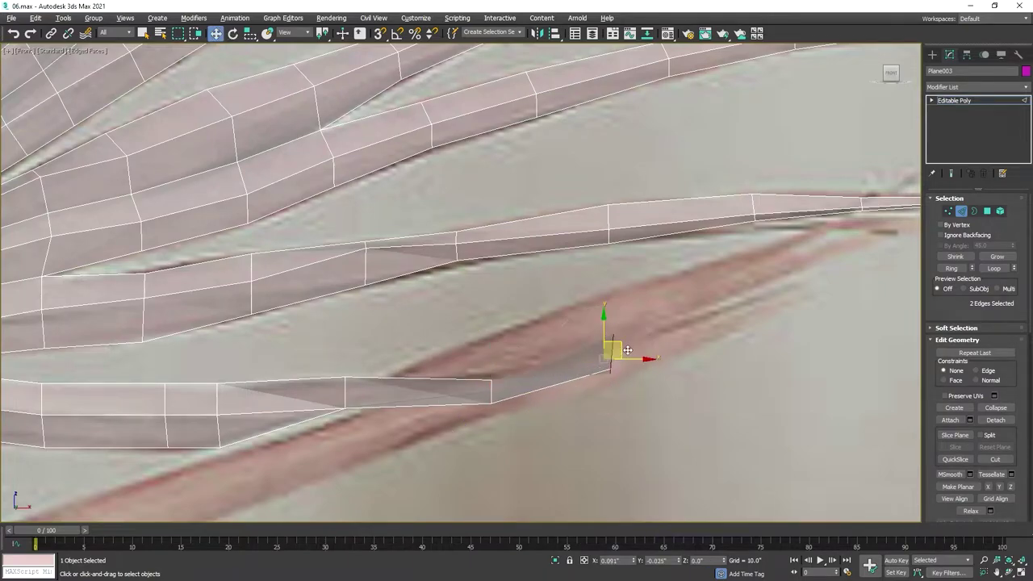
pyautogui.keyDown('shift'); pyautogui.moveTo(627, 350); pyautogui.dragTo(812, 282); pyautogui.keyUp('shift')
# Step: Stretch a polygon of the strip leftward so its base reaches the hub
pyautogui.press('r')
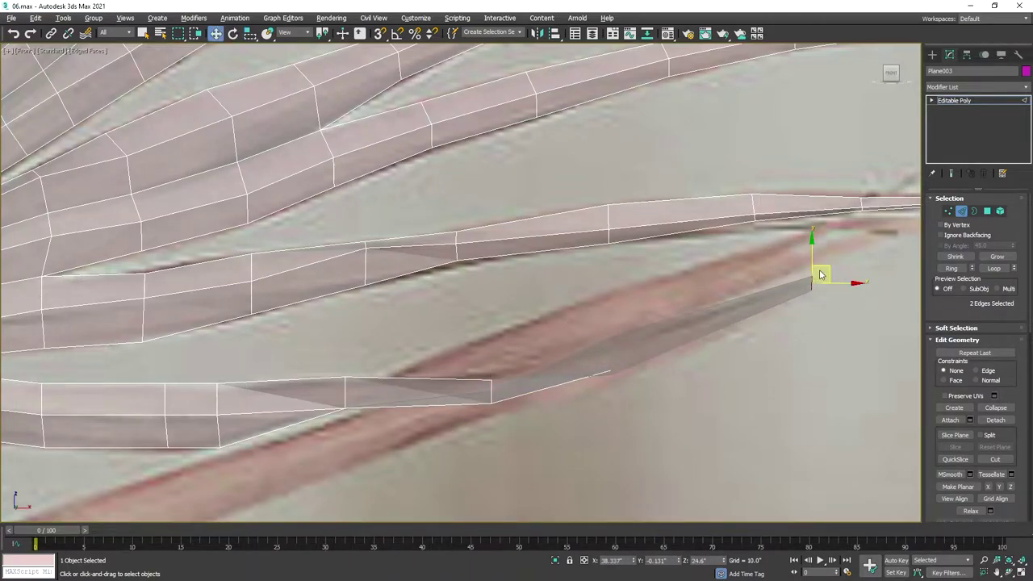
pyautogui.scroll(-5, 820, 275)
pyautogui.scroll(3, 316, 369)
pyautogui.scroll(3, 461, 346)
pyautogui.keyDown('shift'); pyautogui.moveTo(565, 319); pyautogui.dragTo(241, 317); pyautogui.keyUp('shift')
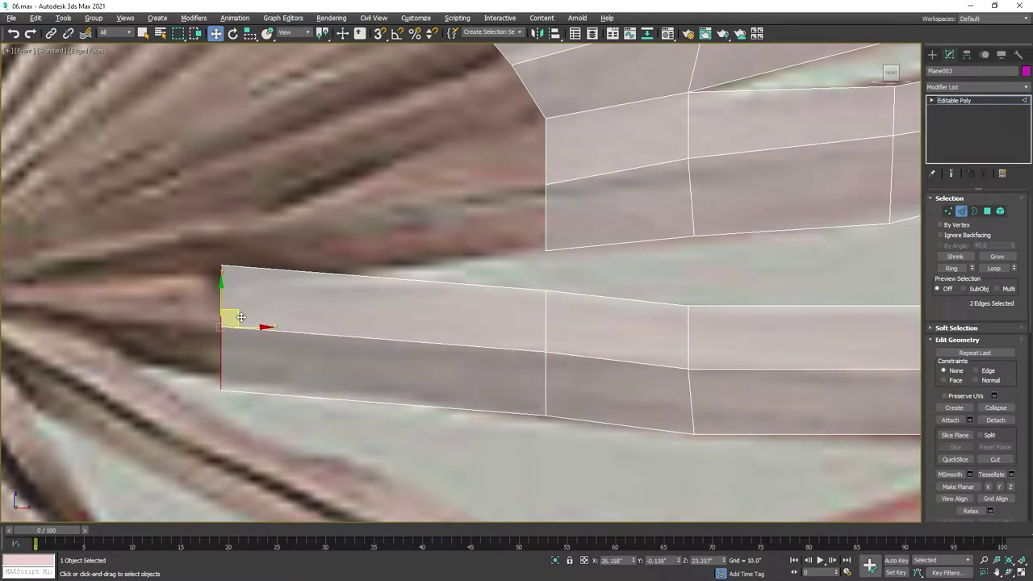
pyautogui.moveTo(241, 317); pyautogui.dragTo(378, 354, button='middle')
# Step: Clone two more polygons downward, keeping the copy inside the same mesh
pyautogui.press('r')
pyautogui.scroll(-2, 449, 339)
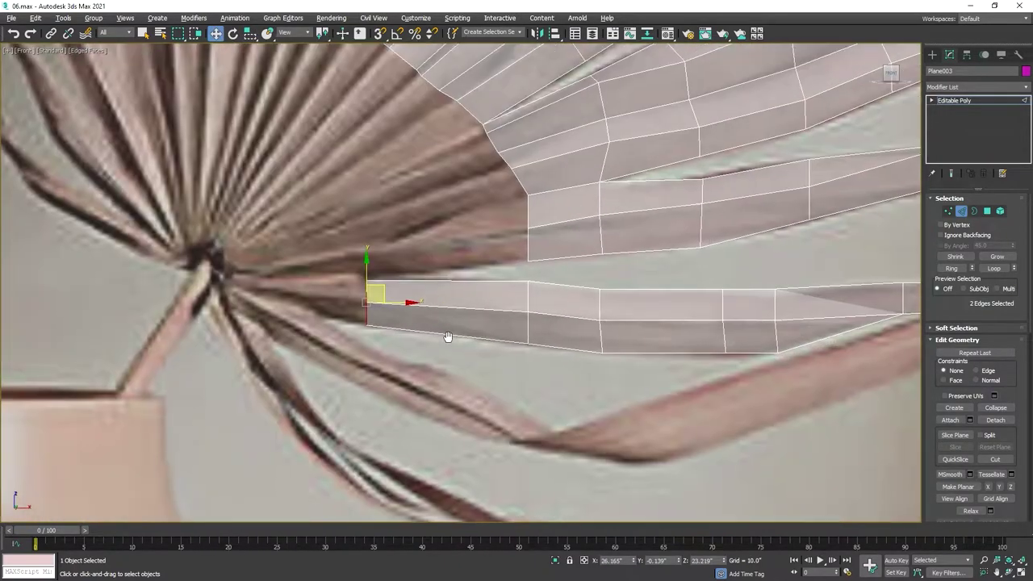
pyautogui.keyDown('ctrl'); pyautogui.click(987, 211); pyautogui.keyUp('ctrl')
pyautogui.keyDown('shift'); pyautogui.moveTo(449, 307); pyautogui.dragTo(450, 368); pyautogui.keyUp('shift')
pyautogui.click(560, 305)
# Step: Clone the lower frond's polygons downward as a new element of the mesh
pyautogui.scroll(-3, 565, 363)
pyautogui.click(624, 372)
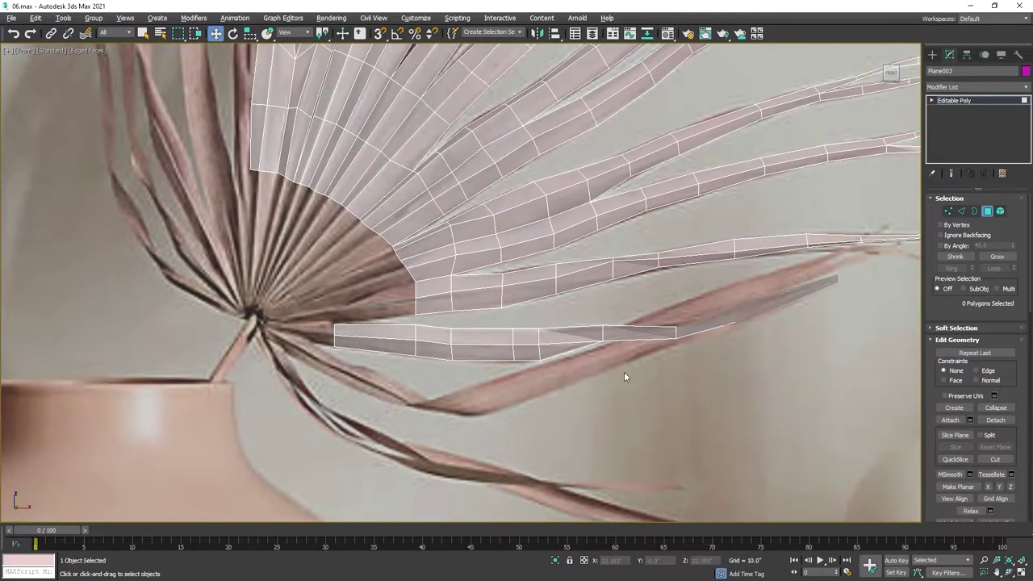
pyautogui.keyDown('shift'); pyautogui.moveTo(655, 320); pyautogui.dragTo(485, 367); pyautogui.keyUp('shift')
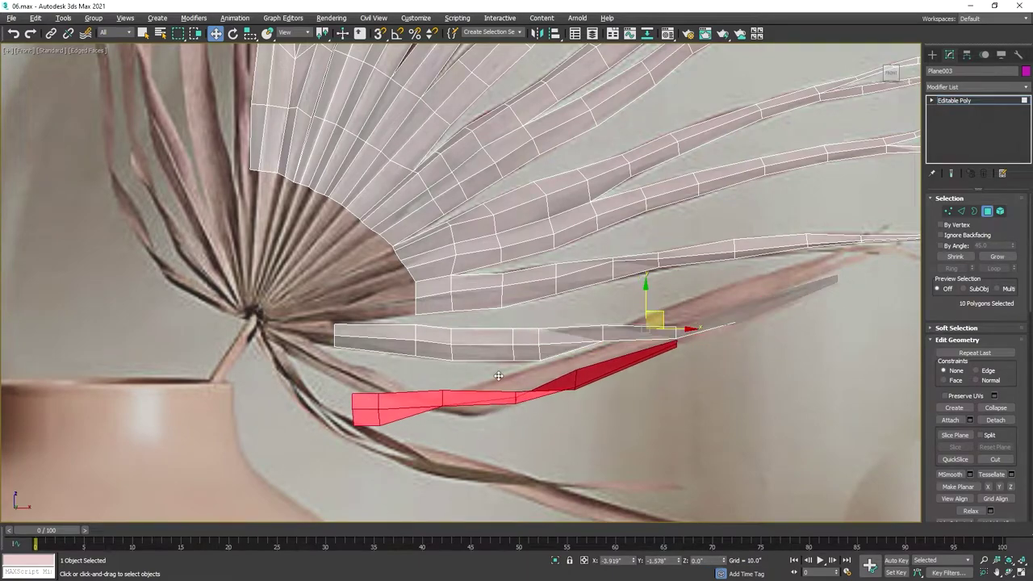
pyautogui.click(559, 305)
pyautogui.scroll(5, 283, 420)
pyautogui.press('1')
# Step: Move the copy's vertices to bend it along the drooping reference frond
pyautogui.moveTo(408, 230); pyautogui.dragTo(445, 343)
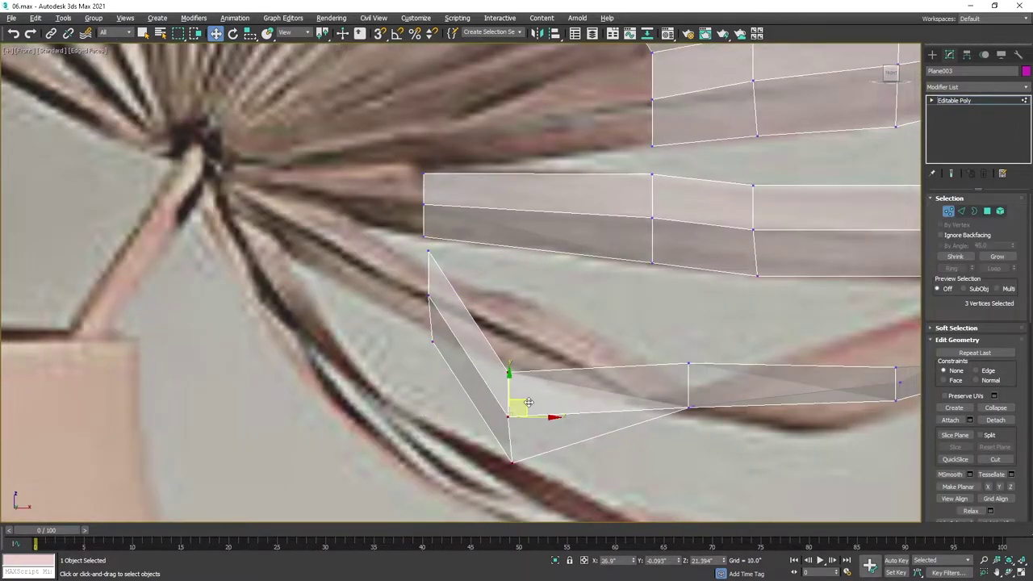
pyautogui.moveTo(528, 402); pyautogui.dragTo(545, 289)
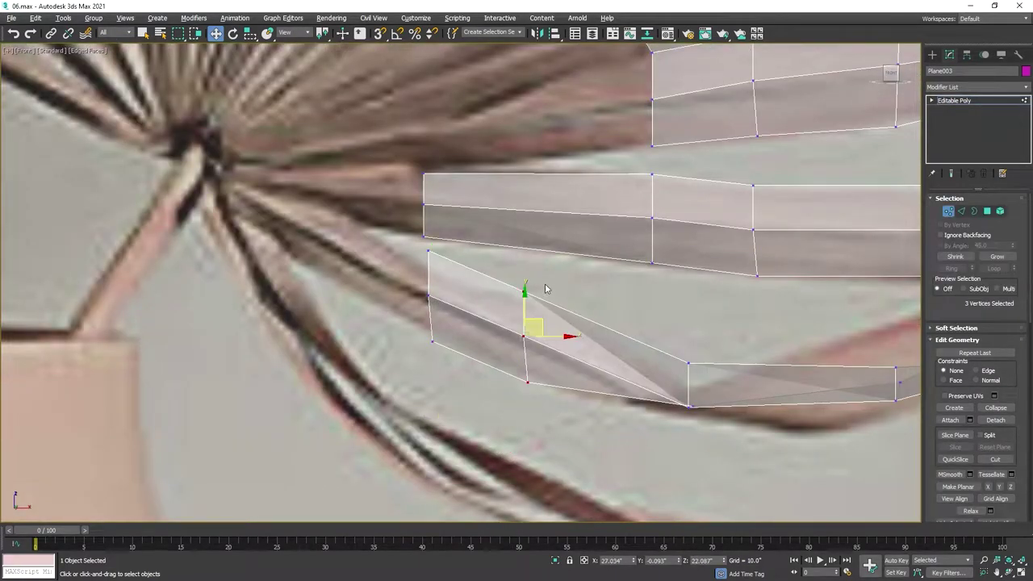
pyautogui.scroll(5, 690, 417)
pyautogui.click(687, 389)
pyautogui.scroll(-3, 690, 378)
pyautogui.scroll(-2, 577, 410)
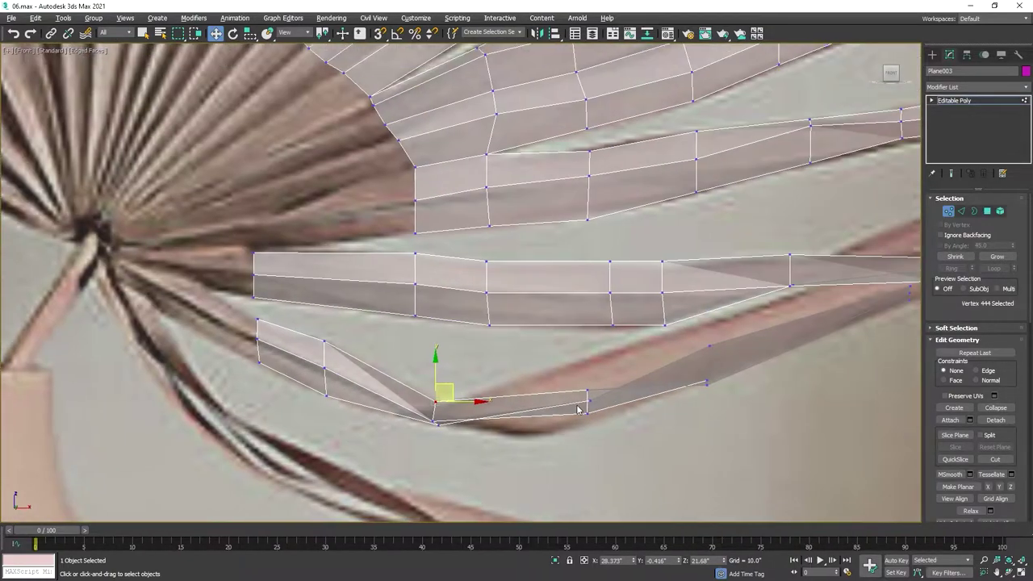
pyautogui.moveTo(578, 410)
pyautogui.mouseDown()
pyautogui.moveTo(549, 430)
pyautogui.moveTo(701, 325)
pyautogui.mouseUp()
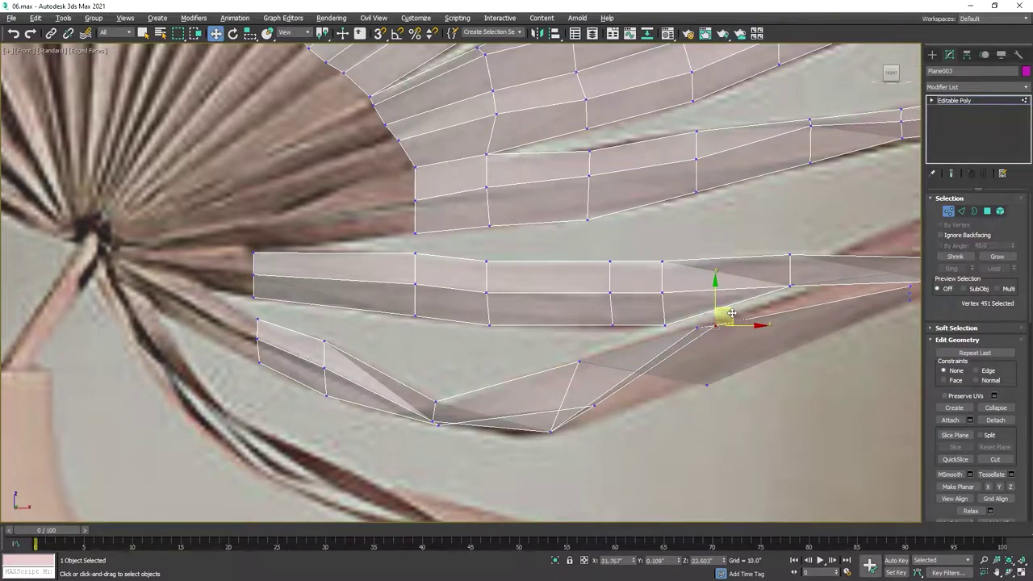
pyautogui.scroll(-5, 731, 314)
# Step: Check vertices on the new strip and near its tip in perspective and front views
pyautogui.press('p')
pyautogui.scroll(10, 512, 418)
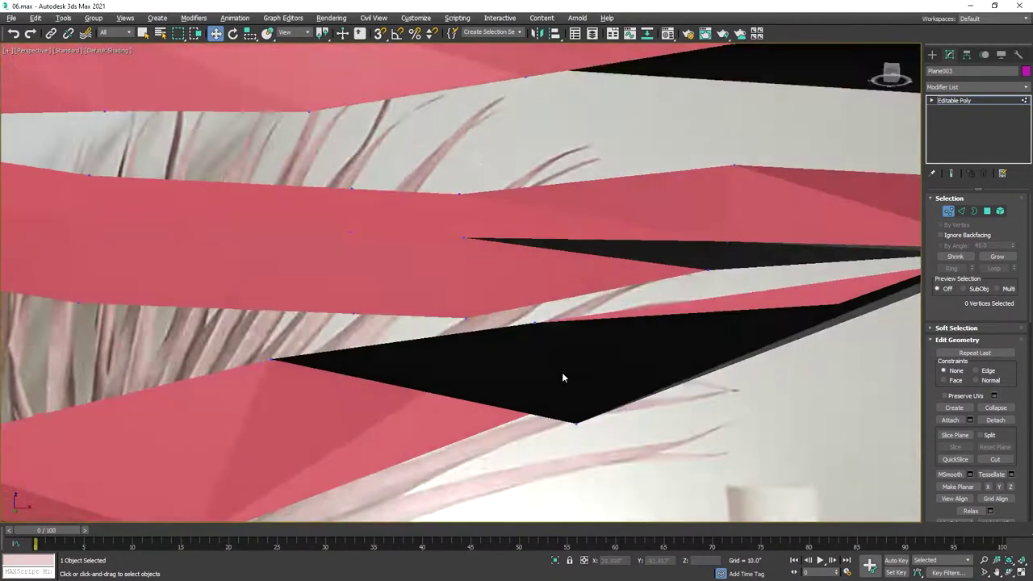
pyautogui.scroll(-10, 562, 377)
pyautogui.click(565, 355)
pyautogui.press('f')
pyautogui.scroll(10, 565, 355)
pyautogui.click(727, 283)
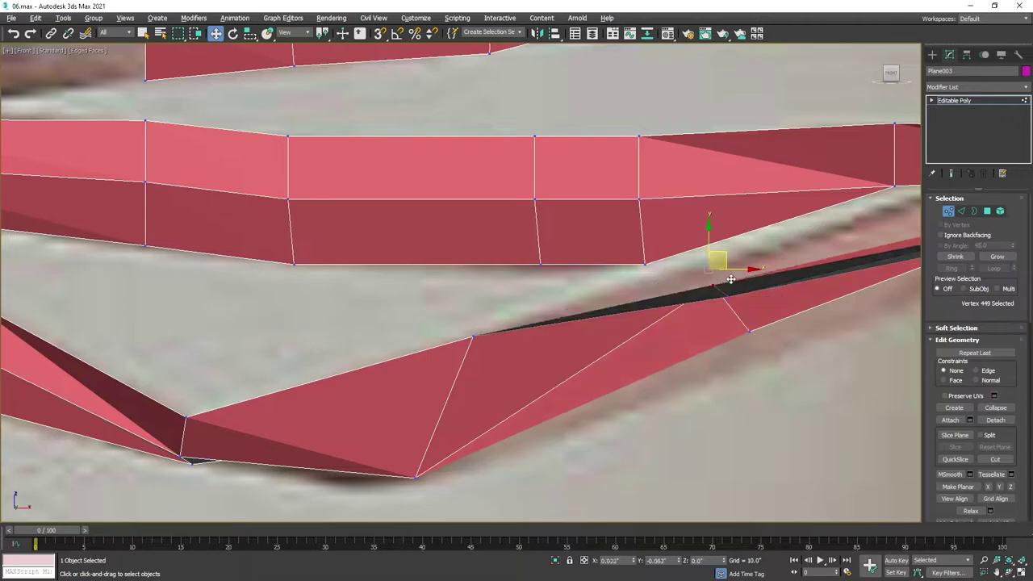
pyautogui.scroll(-3, 743, 323)
# Step: In a wireframe perspective view, select the three vertices at the strip's tip
pyautogui.press('p')
pyautogui.keyDown('alt'); pyautogui.moveTo(573, 419); pyautogui.dragTo(526, 411, button='middle'); pyautogui.keyUp('alt')
pyautogui.press('F3')
pyautogui.scroll(5, 527, 411)
pyautogui.moveTo(648, 418)
pyautogui.mouseDown()
pyautogui.moveTo(589, 407)
pyautogui.moveTo(594, 399)
pyautogui.mouseUp()
pyautogui.moveTo(595, 399)
pyautogui.keyDown('alt'); pyautogui.mouseDown(button='middle')
pyautogui.moveTo(608, 394)
pyautogui.moveTo(581, 415)
pyautogui.mouseUp(button='middle'); pyautogui.keyUp('alt')
# Step: Back in the shaded front view, pull the lowest leaf's end edges up along the reference
pyautogui.press('4')
pyautogui.press('f')
pyautogui.press('F3')
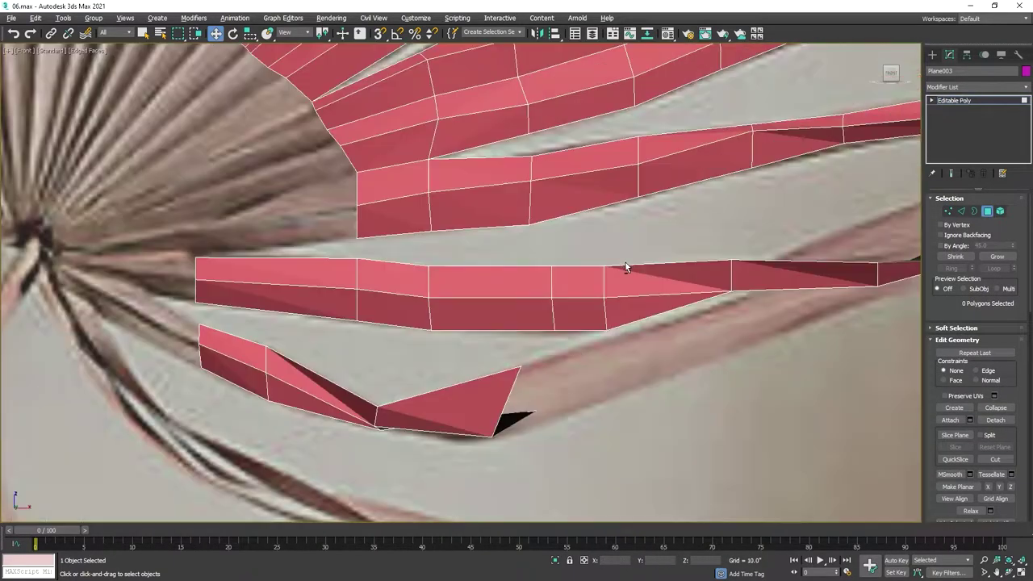
pyautogui.scroll(-2, 812, 305)
pyautogui.press('2')
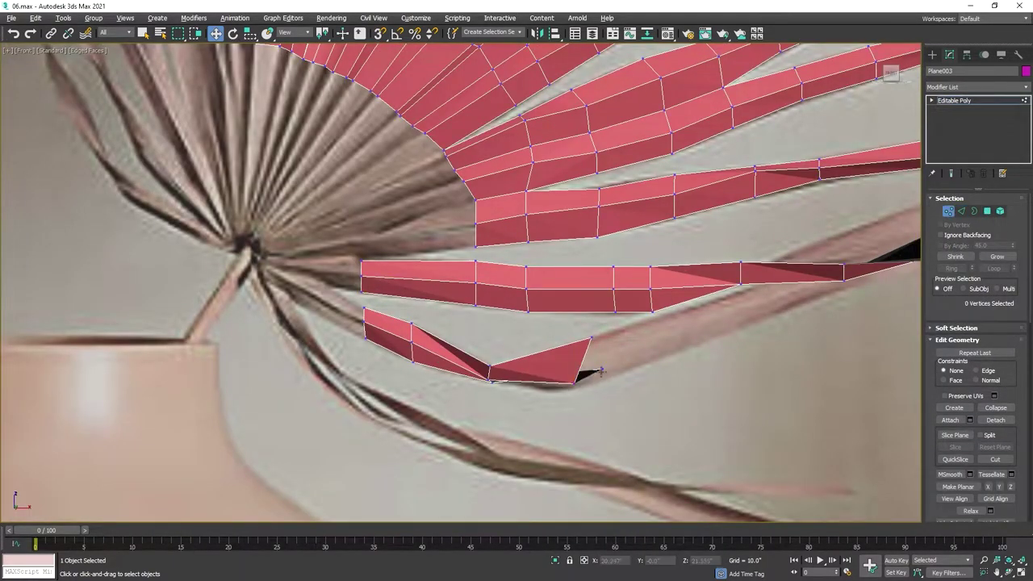
pyautogui.scroll(2, 519, 387)
pyautogui.scroll(2, 500, 384)
pyautogui.moveTo(507, 378); pyautogui.dragTo(807, 290)
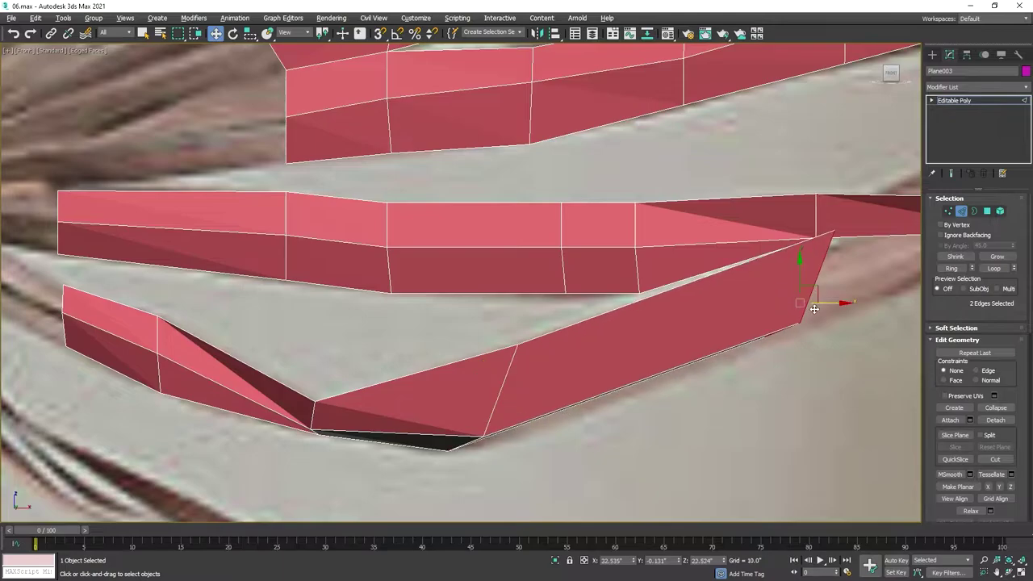
pyautogui.scroll(-2, 647, 386)
pyautogui.scroll(-2, 564, 409)
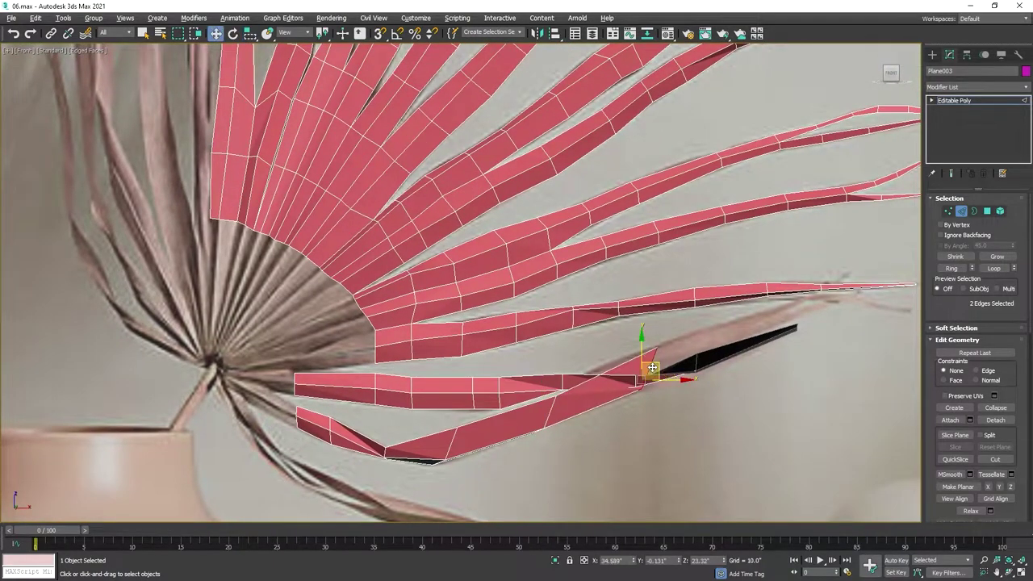
pyautogui.scroll(2, 613, 378)
pyautogui.scroll(-3, 581, 382)
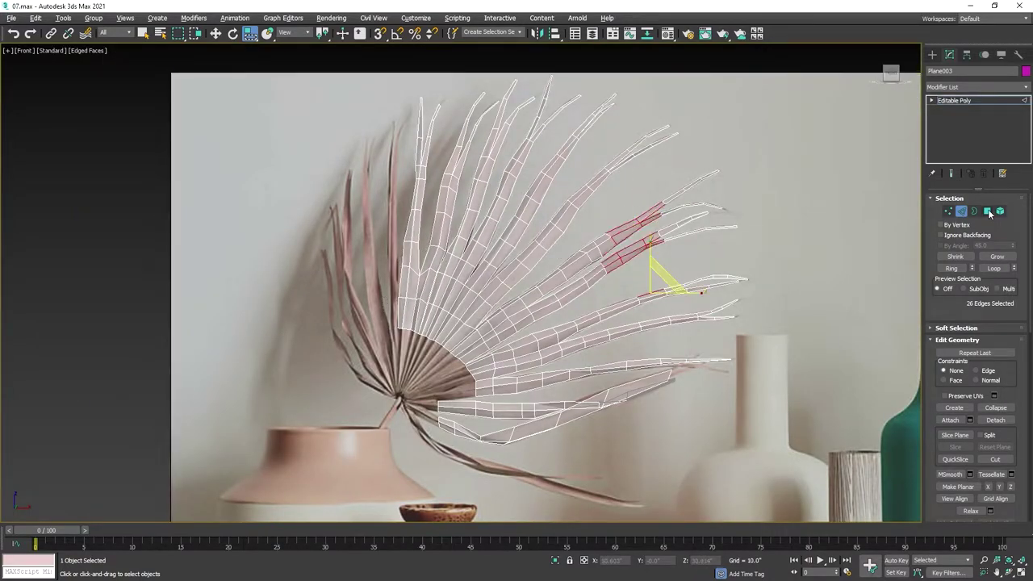
# Step: Grow the frond selection, rotate-clone it, and set the copy upright over the reference
pyautogui.click(997, 257)
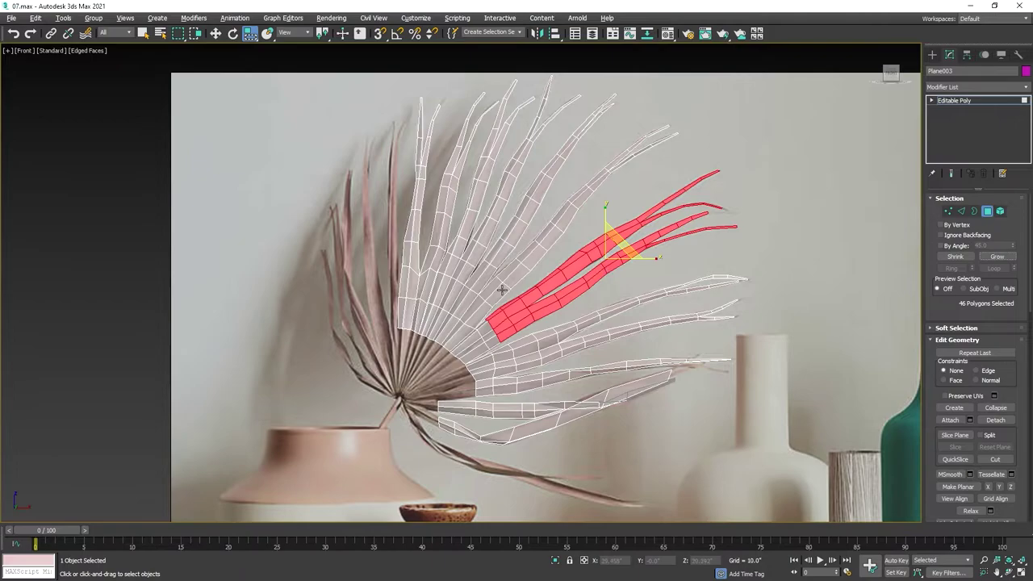
pyautogui.scroll(3, 502, 289)
pyautogui.press('e')
pyautogui.keyDown('shift'); pyautogui.moveTo(512, 239); pyautogui.dragTo(452, 243); pyautogui.keyUp('shift')
pyautogui.press('Return')
pyautogui.moveTo(388, 162); pyautogui.dragTo(419, 173)
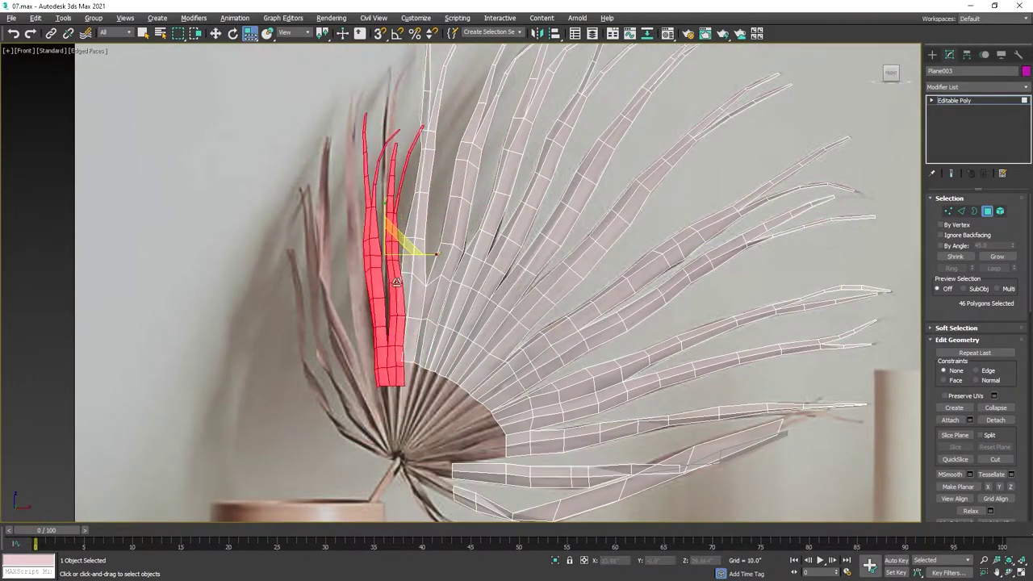
pyautogui.press('w')
pyautogui.moveTo(403, 242); pyautogui.dragTo(395, 217)
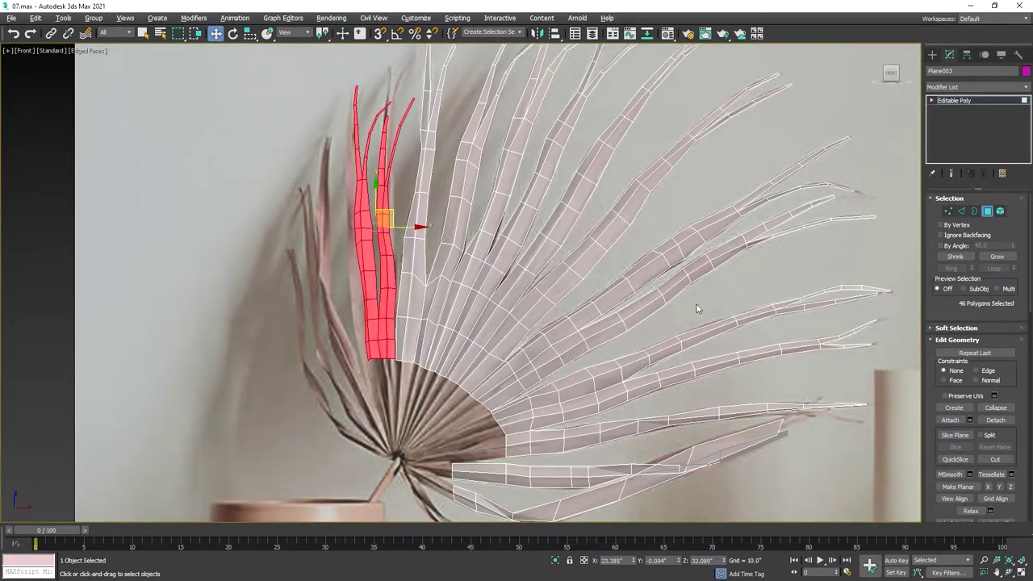
# Step: Clone the right-side frond group by rotating it to the upper left, then move it into the fan
pyautogui.moveTo(728, 302); pyautogui.dragTo(817, 359)
pyautogui.click(997, 257)
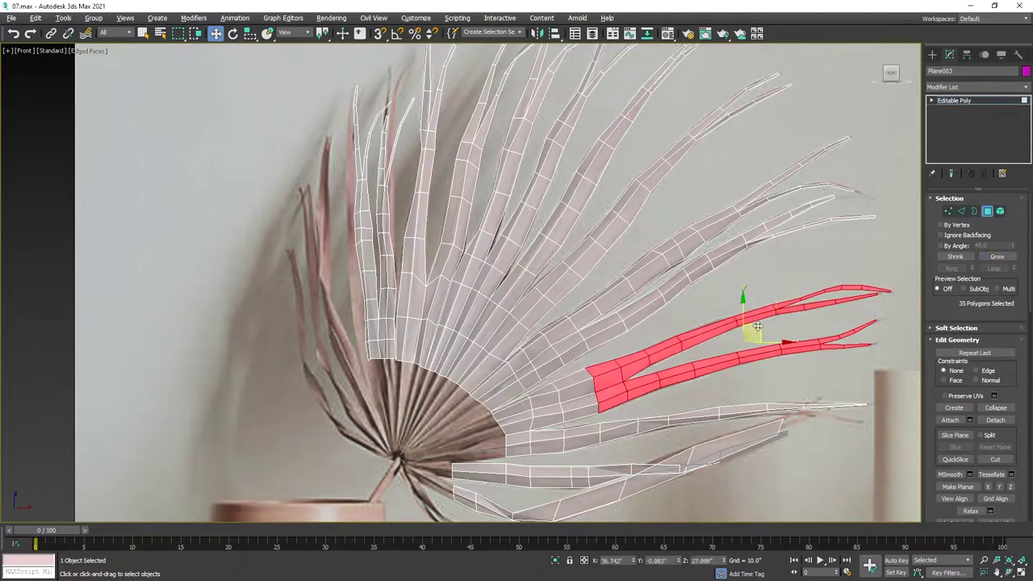
pyautogui.press('e')
pyautogui.moveTo(775, 307)
pyautogui.keyDown('shift'); pyautogui.mouseDown()
pyautogui.moveTo(317, 282)
pyautogui.moveTo(290, 194)
pyautogui.mouseUp(); pyautogui.keyUp('shift')
pyautogui.press('Return')
pyautogui.press('w')
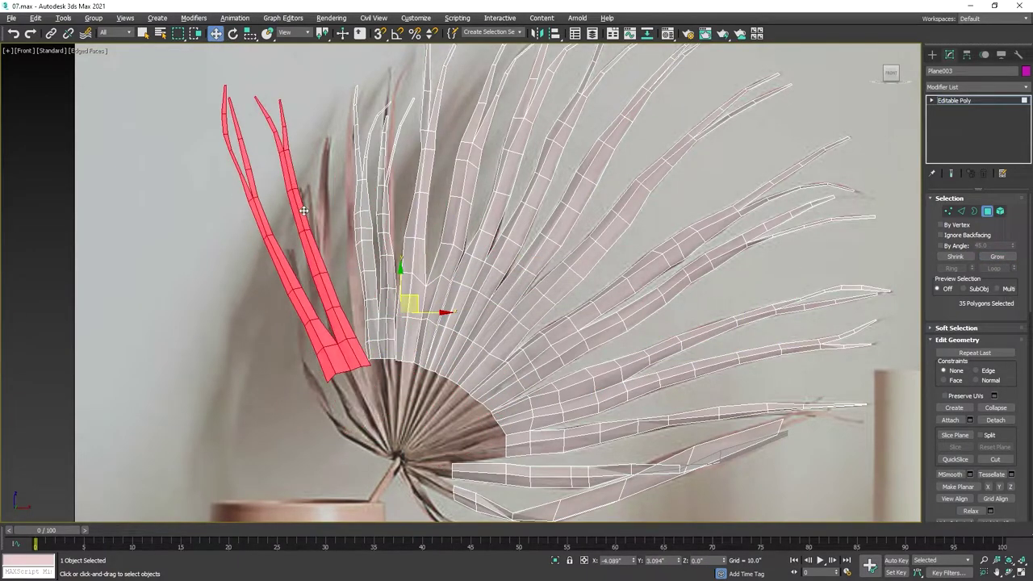
pyautogui.click(419, 339)
# Step: Reposition the upper-left fronds to match the reference photo
pyautogui.scroll(3, 419, 339)
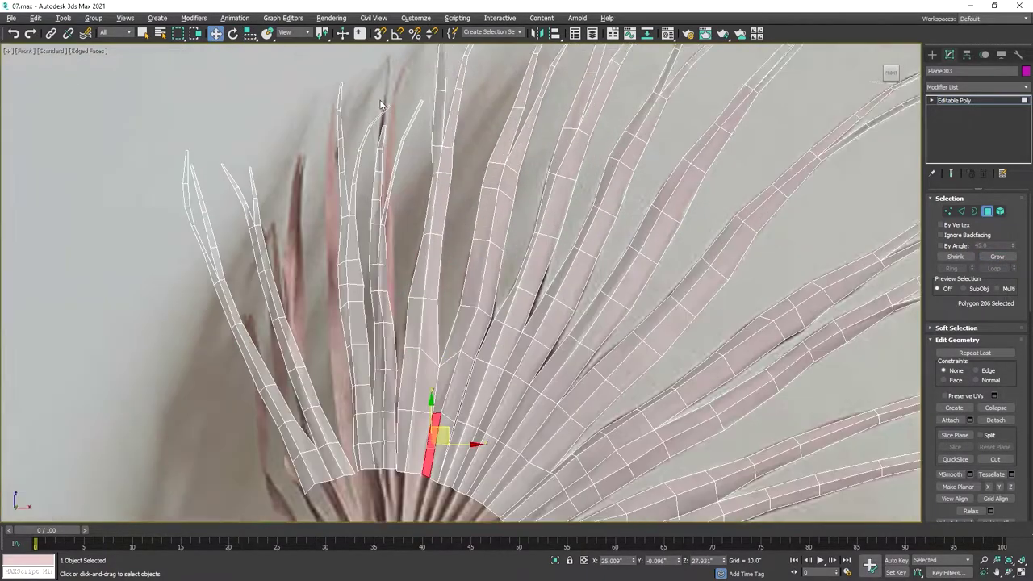
pyautogui.moveTo(234, 161); pyautogui.dragTo(290, 242)
pyautogui.scroll(1, 302, 208)
pyautogui.keyDown('alt'); pyautogui.moveTo(325, 189); pyautogui.dragTo(187, 180, button='middle'); pyautogui.keyUp('alt')
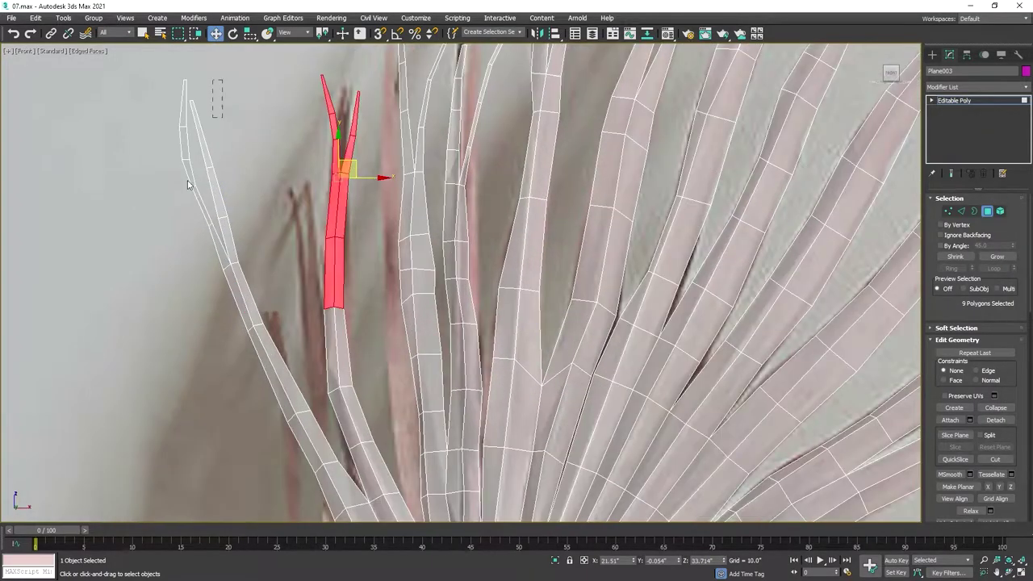
pyautogui.moveTo(187, 180); pyautogui.dragTo(243, 236)
pyautogui.click(296, 241)
pyautogui.scroll(-4, 289, 256)
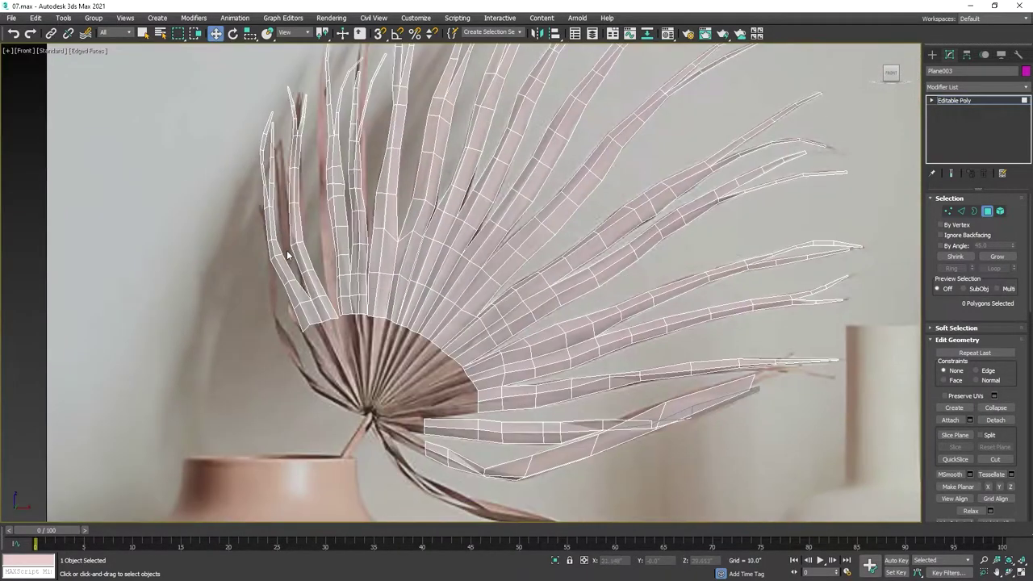
pyautogui.scroll(-2, 444, 422)
pyautogui.scroll(3, 440, 355)
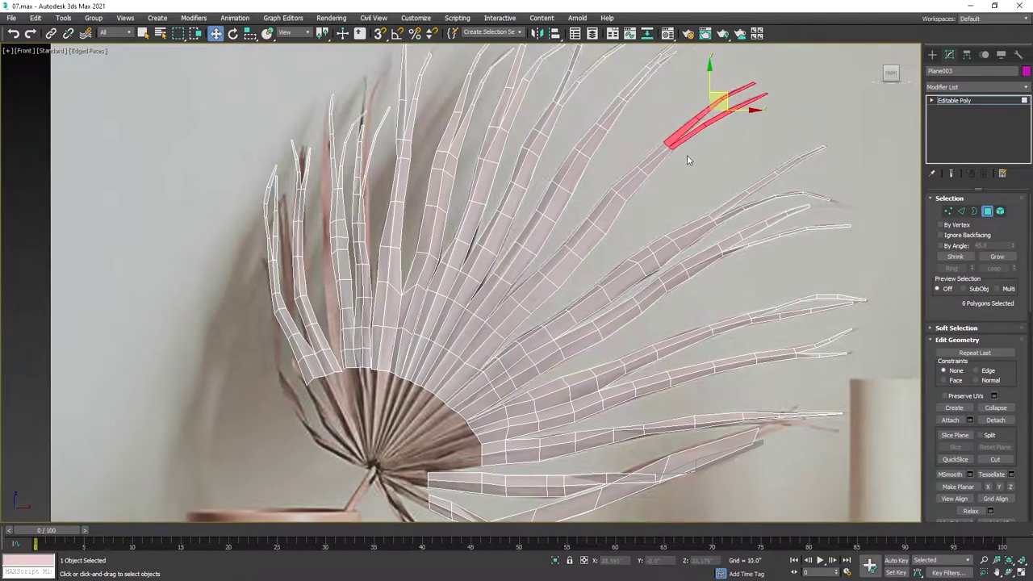
pyautogui.scroll(-2, 687, 159)
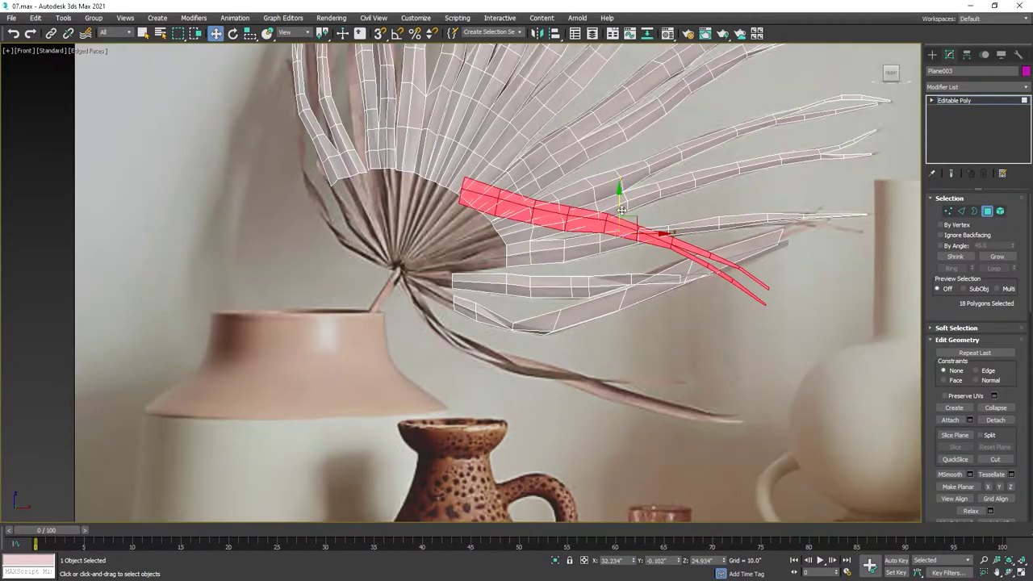
# Step: Turn on Angle Snap, undo a trial 180° rotation, and select the copied frond below the fan
pyautogui.rightClick(395, 35)
pyautogui.click(583, 219)
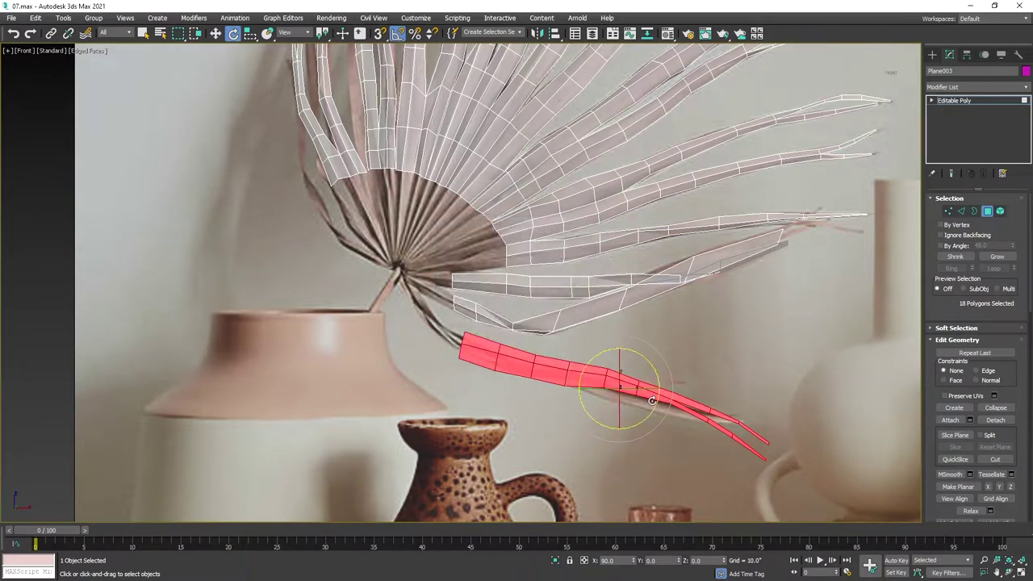
pyautogui.moveTo(637, 363)
pyautogui.mouseDown()
pyautogui.moveTo(654, 389)
pyautogui.moveTo(537, 367)
pyautogui.moveTo(574, 351)
pyautogui.mouseUp()
pyautogui.hotkey('ctrl', 'z')
pyautogui.press('w')
pyautogui.press('e')
pyautogui.press('w')
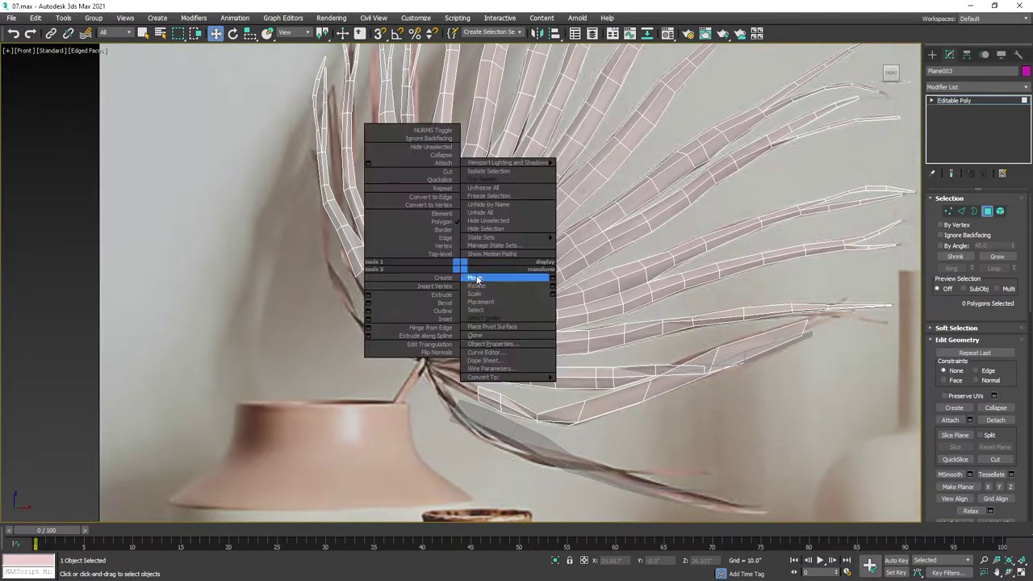
pyautogui.click(545, 452)
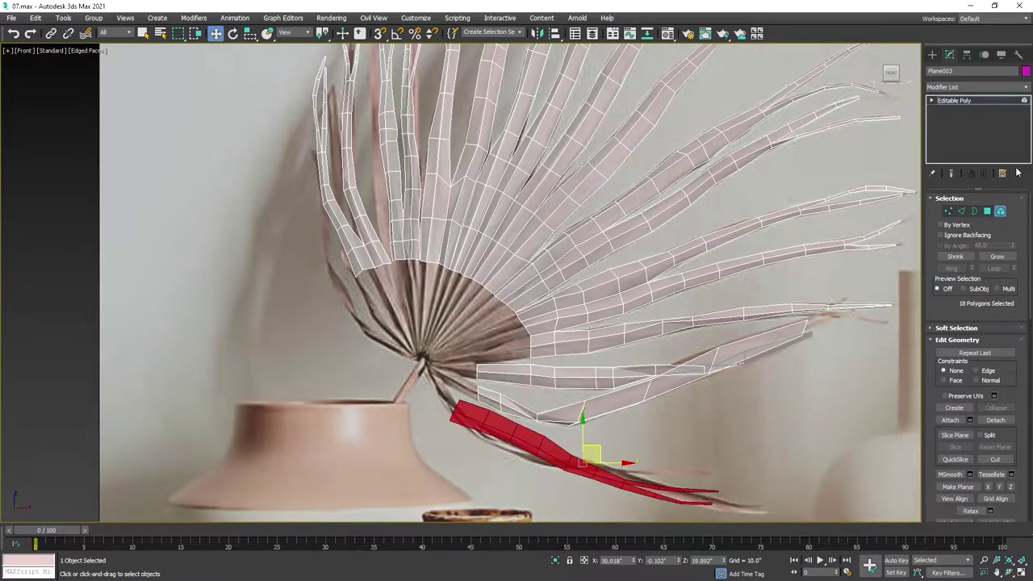
# Step: Flip the mesh normals with a Normal modifier, collapse to Editable Poly, and enter Vertex mode
pyautogui.click(978, 87)
pyautogui.click(949, 110)
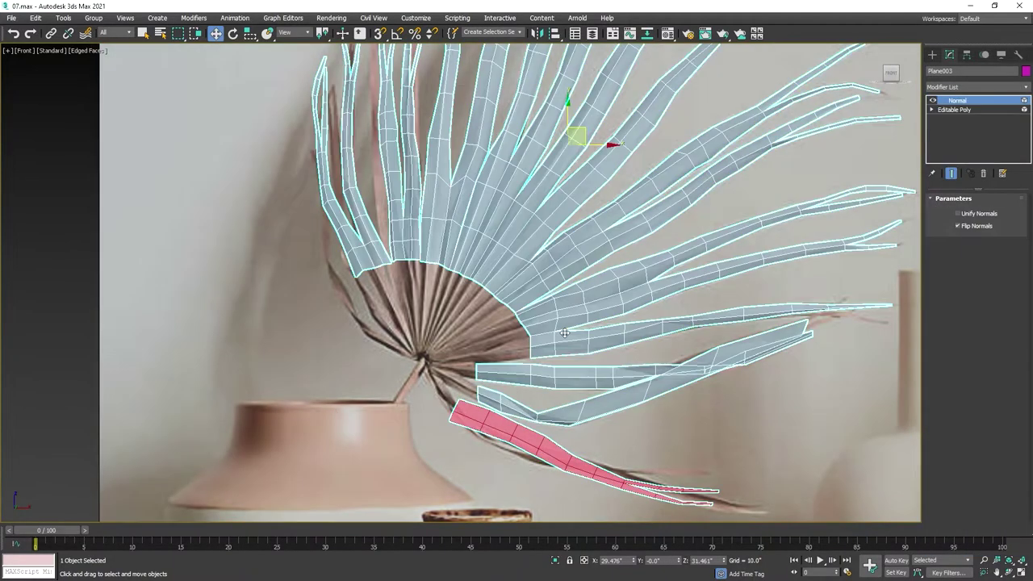
pyautogui.rightClick(659, 440)
pyautogui.click(695, 448)
pyautogui.click(434, 348)
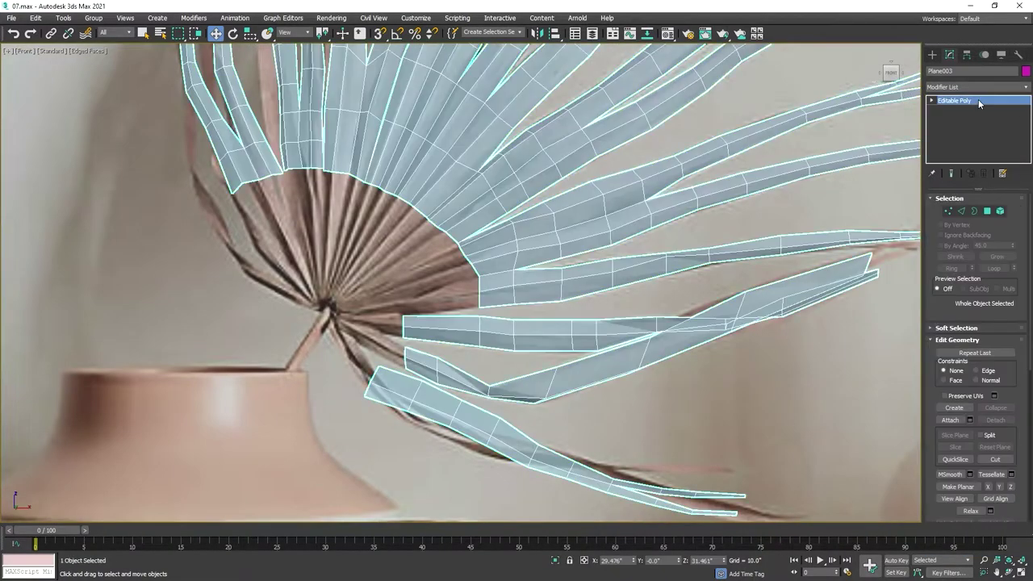
pyautogui.press('1')
pyautogui.scroll(5, 433, 348)
# Step: Move the lower frond's vertices so its tip follows the drooping reference leaf
pyautogui.moveTo(414, 308); pyautogui.dragTo(427, 288)
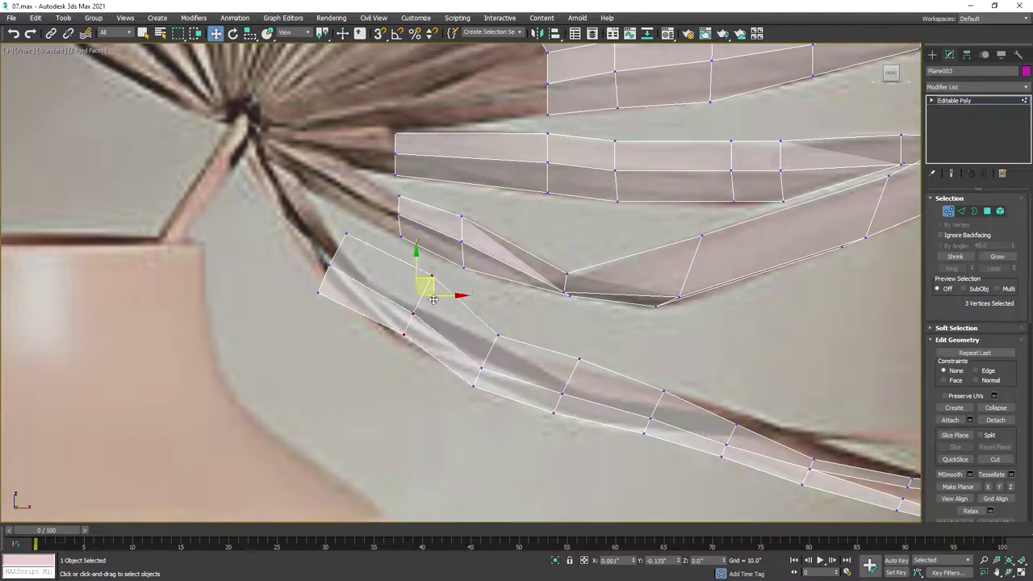
pyautogui.press('r')
pyautogui.click(335, 265)
pyautogui.press('w')
pyautogui.moveTo(579, 396); pyautogui.dragTo(522, 340, button='middle')
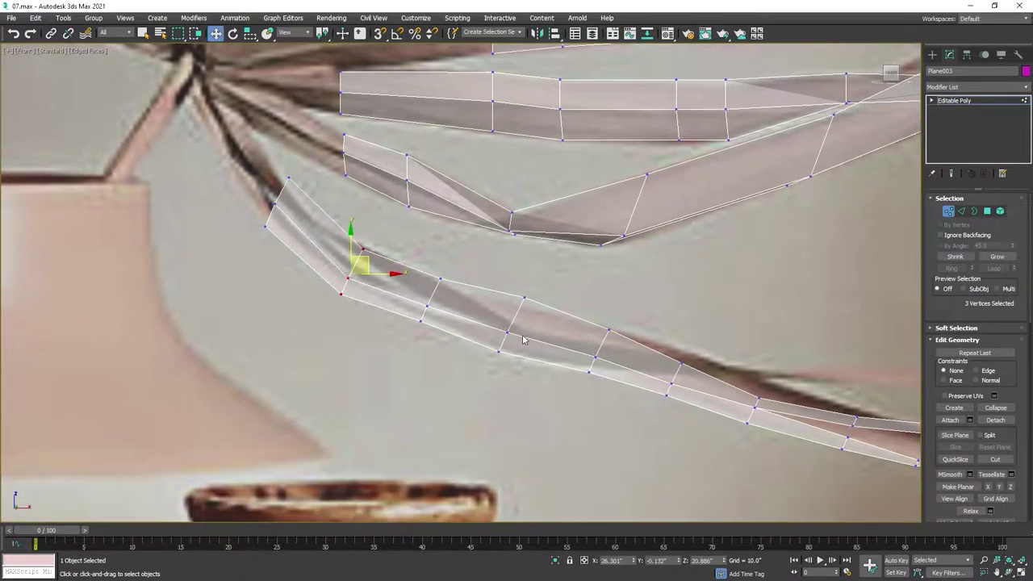
pyautogui.moveTo(648, 347); pyautogui.dragTo(595, 315, button='middle')
pyautogui.moveTo(611, 319); pyautogui.dragTo(644, 367)
pyautogui.moveTo(644, 322); pyautogui.dragTo(719, 352)
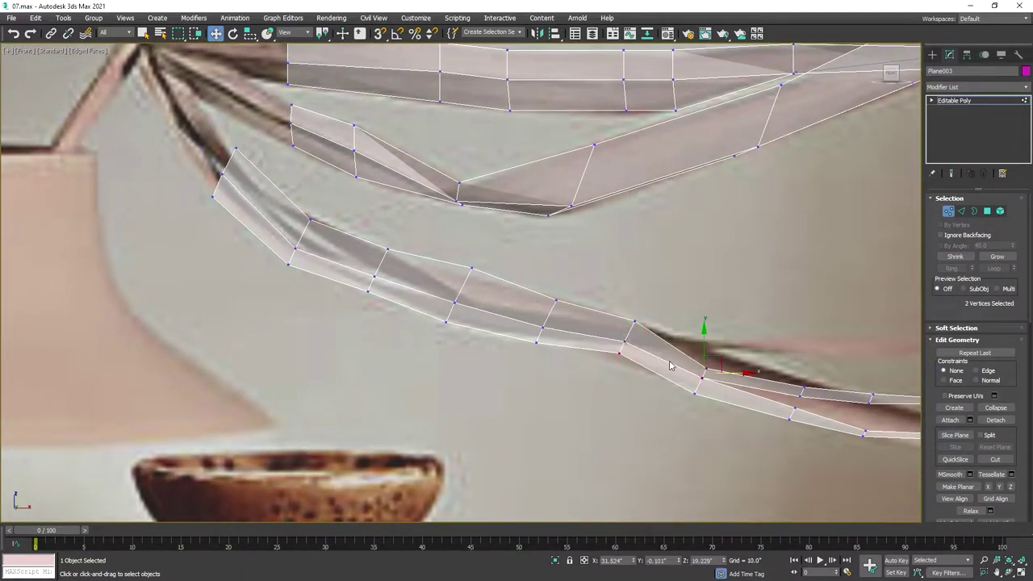
# Step: Adjust the upper fronds' inner vertices along the hub arc using a vertex context-menu option
pyautogui.scroll(-3, 677, 404)
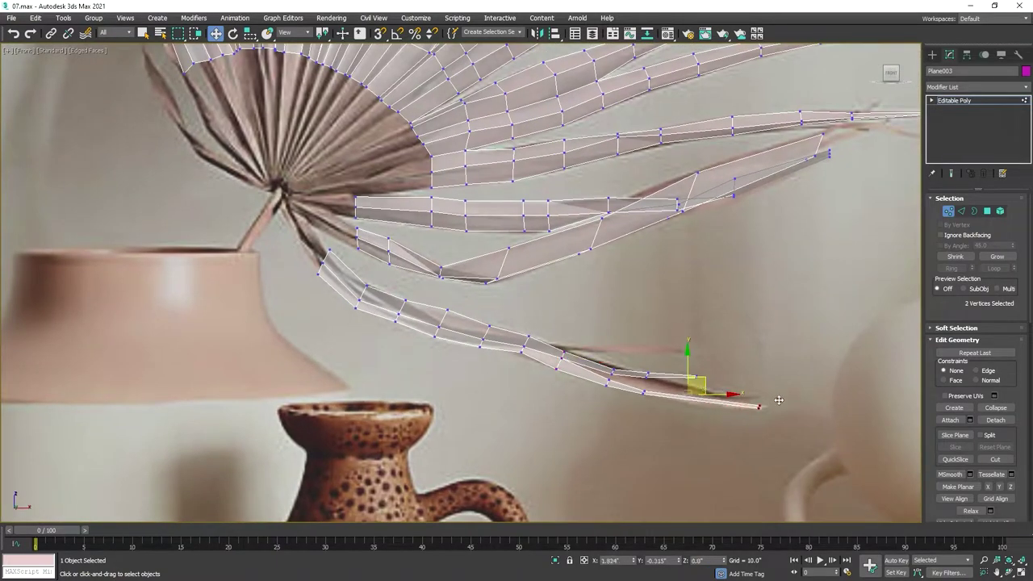
pyautogui.scroll(3, 674, 391)
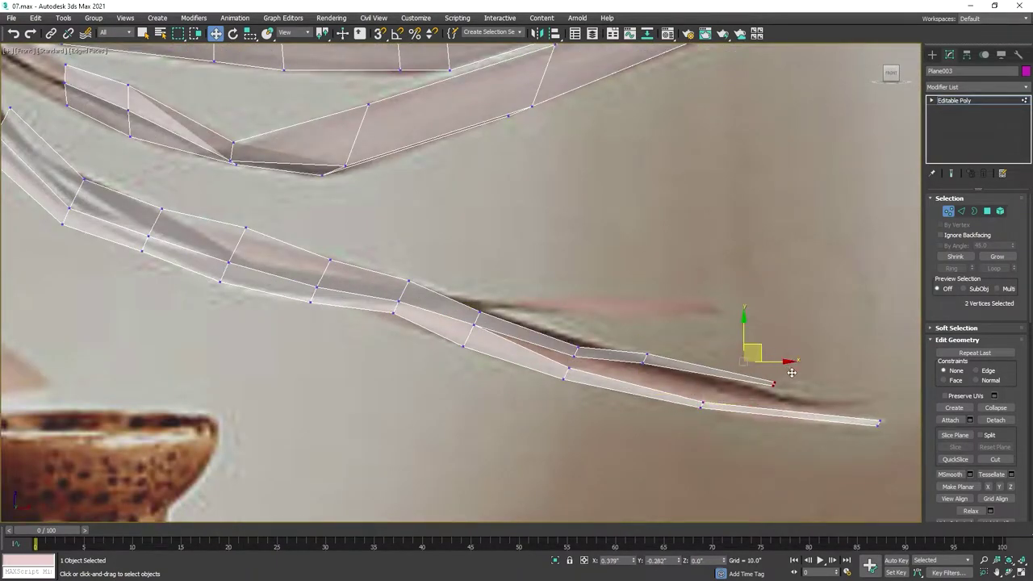
pyautogui.scroll(-5, 484, 314)
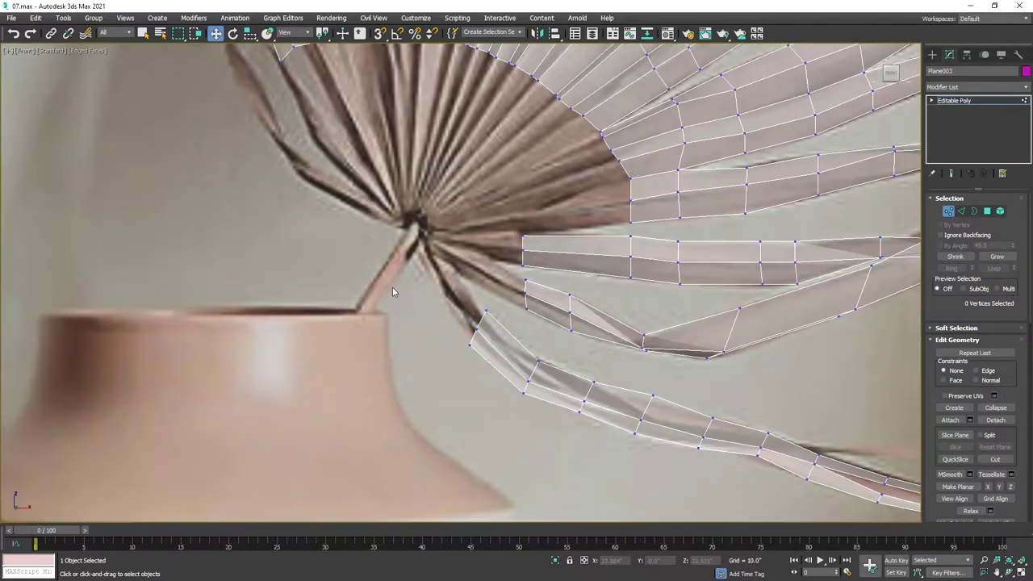
pyautogui.scroll(3, 392, 288)
pyautogui.scroll(3, 484, 242)
pyautogui.rightClick(393, 226)
pyautogui.click(372, 292)
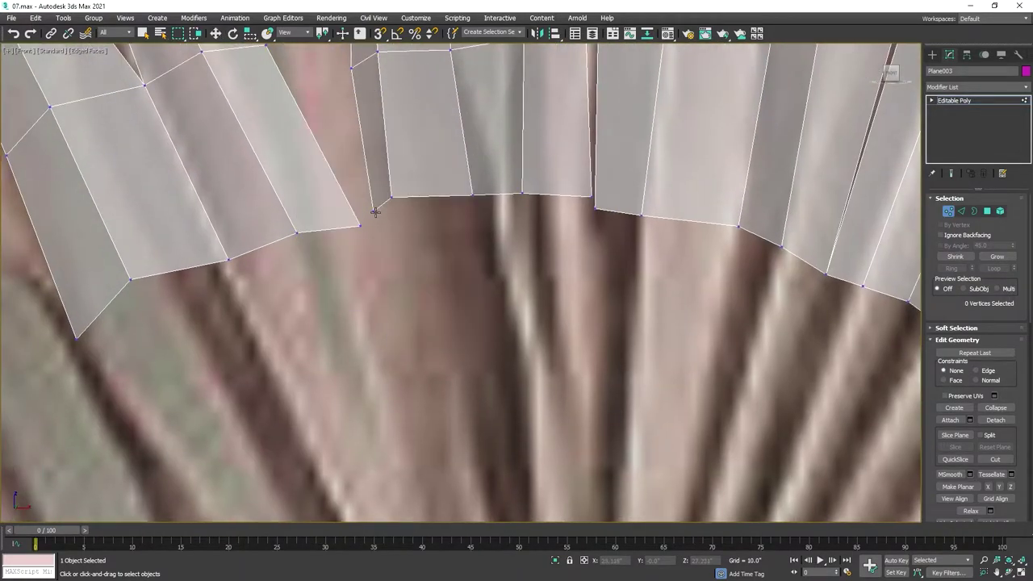
pyautogui.scroll(-2, 355, 187)
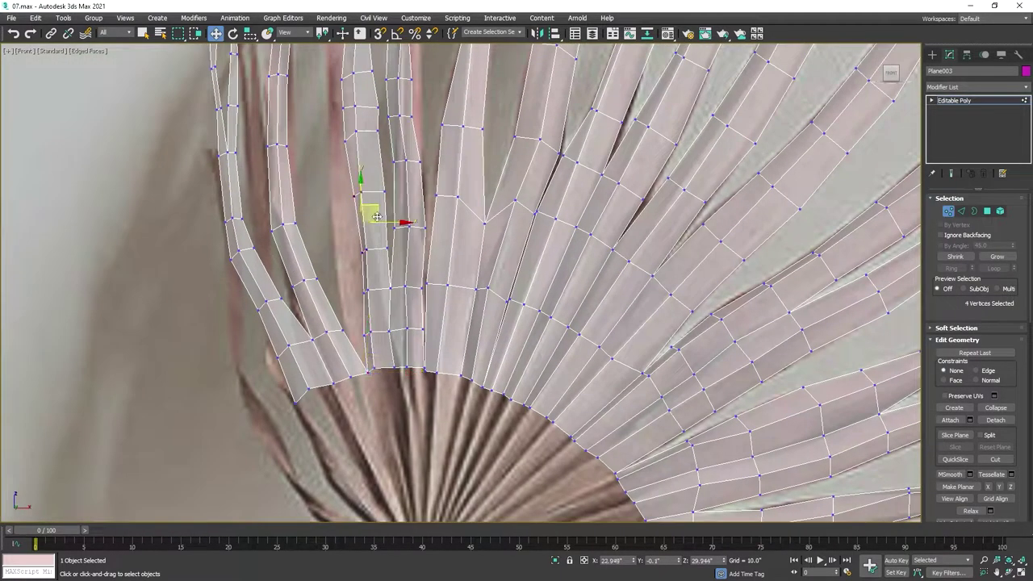
pyautogui.scroll(-5, 374, 215)
pyautogui.scroll(6, 346, 231)
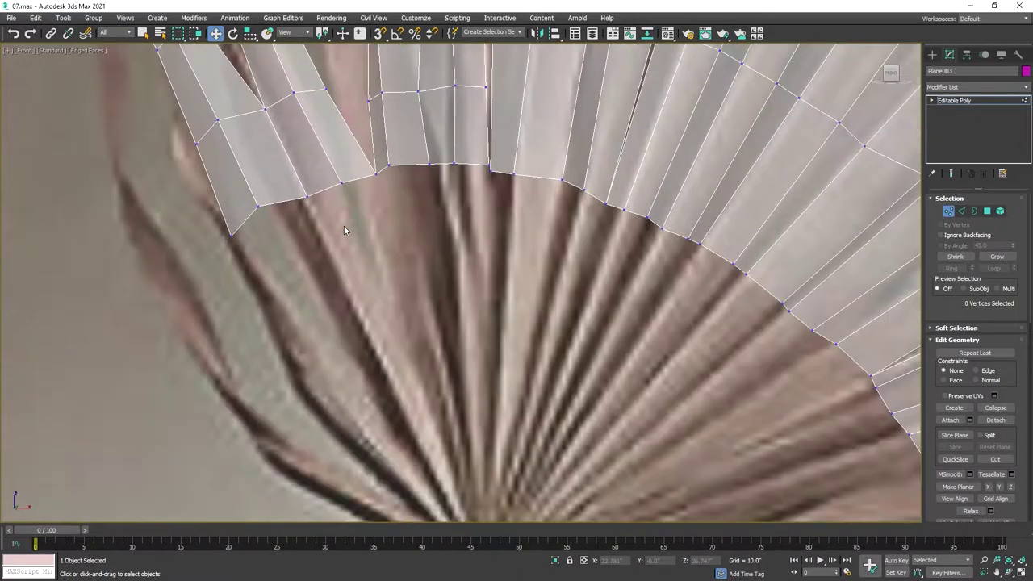
pyautogui.scroll(3, 484, 203)
pyautogui.scroll(2, 457, 197)
pyautogui.scroll(-5, 449, 175)
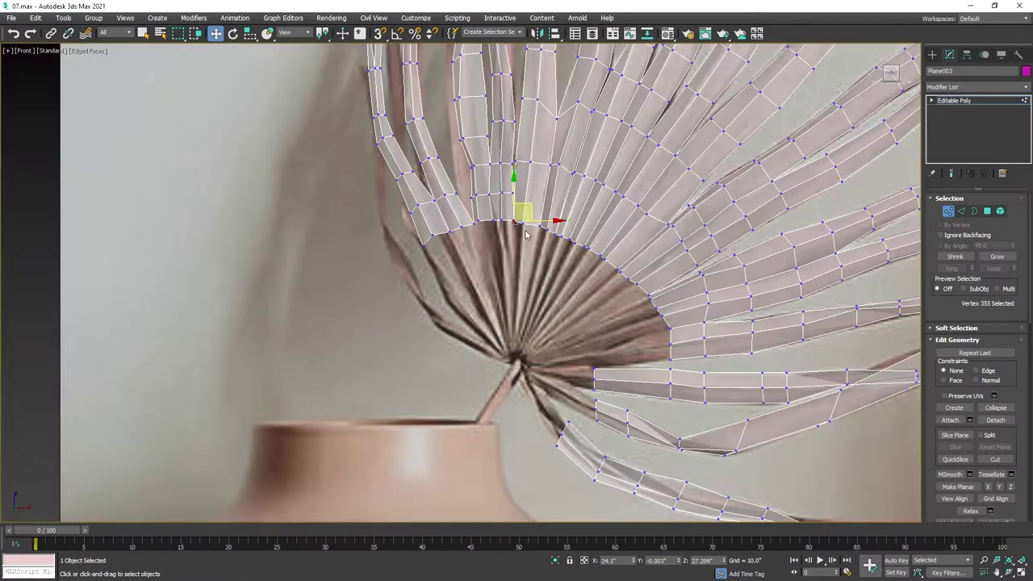
pyautogui.scroll(5, 658, 310)
# Step: Select the inner boundary edges and move them onto the hub's curved rim
pyautogui.keyDown('ctrl'); pyautogui.click(601, 208); pyautogui.keyUp('ctrl')
pyautogui.scroll(2, 532, 267)
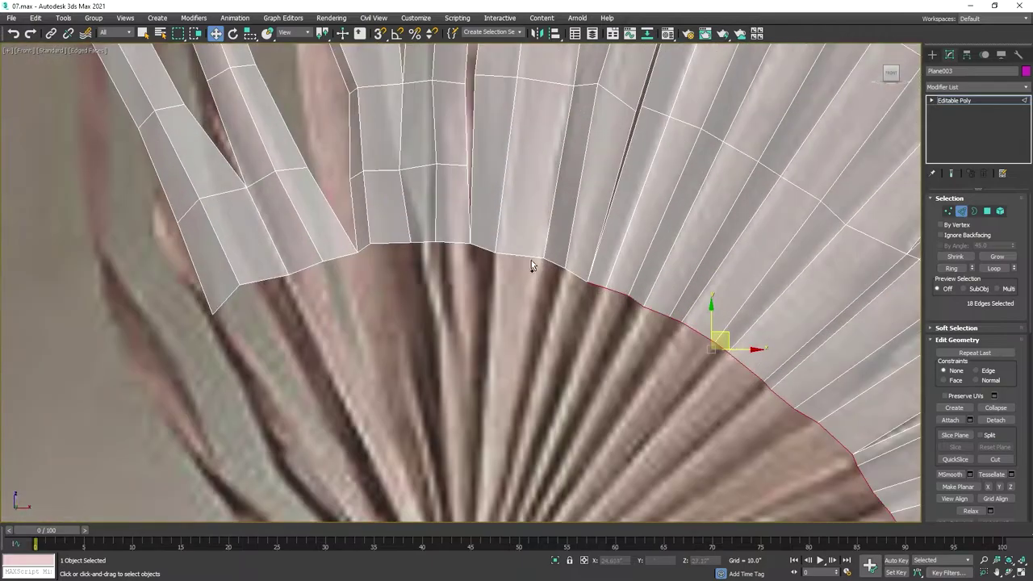
pyautogui.keyDown('ctrl'); pyautogui.click(478, 249); pyautogui.keyUp('ctrl')
pyautogui.scroll(1, 484, 267)
pyautogui.scroll(-5, 492, 281)
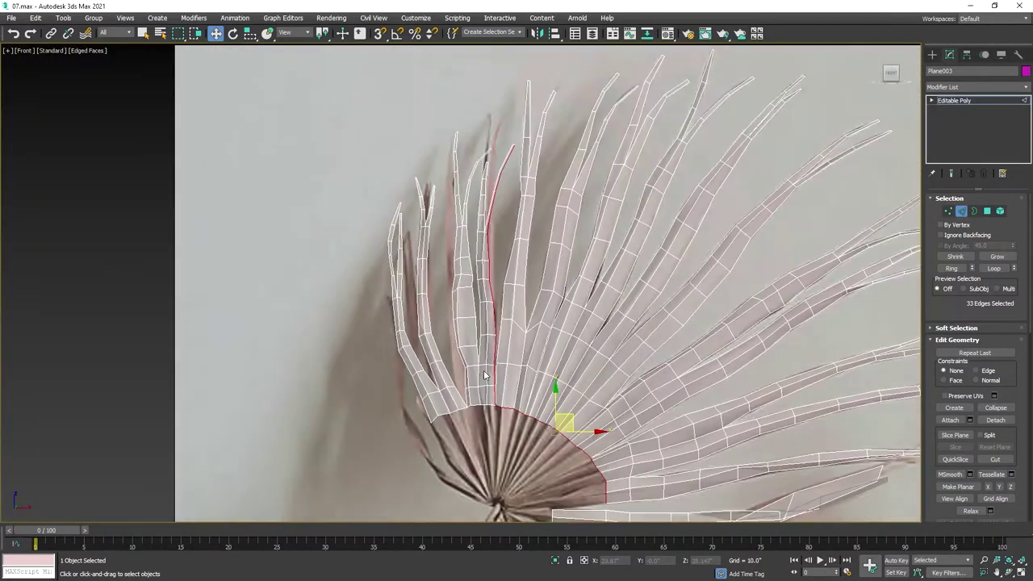
pyautogui.scroll(5, 307, 406)
pyautogui.scroll(-3, 133, 249)
pyautogui.scroll(-3, 132, 249)
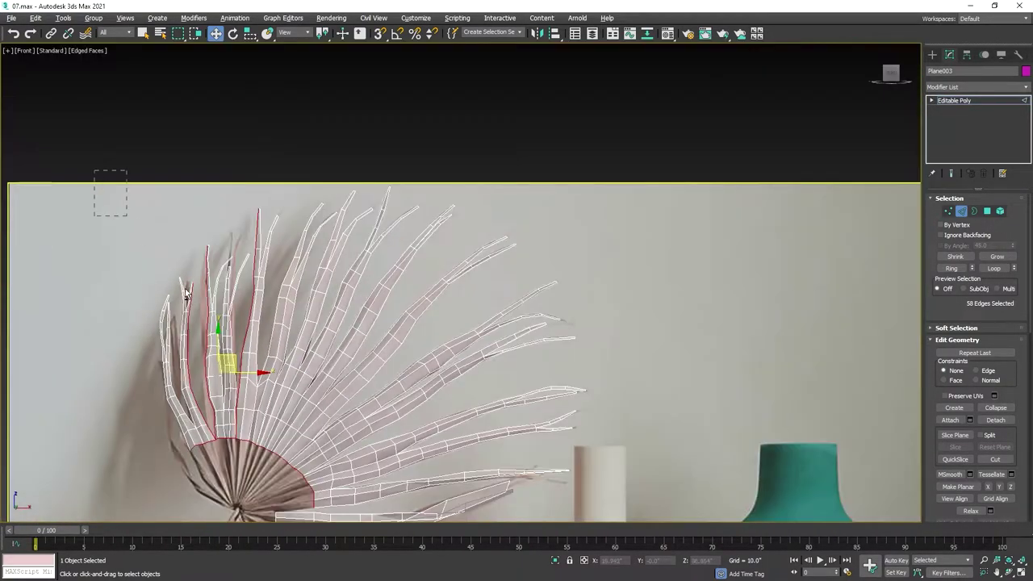
pyautogui.scroll(6, 364, 444)
pyautogui.scroll(-2, 492, 393)
pyautogui.moveTo(375, 248); pyautogui.dragTo(374, 188, button='middle')
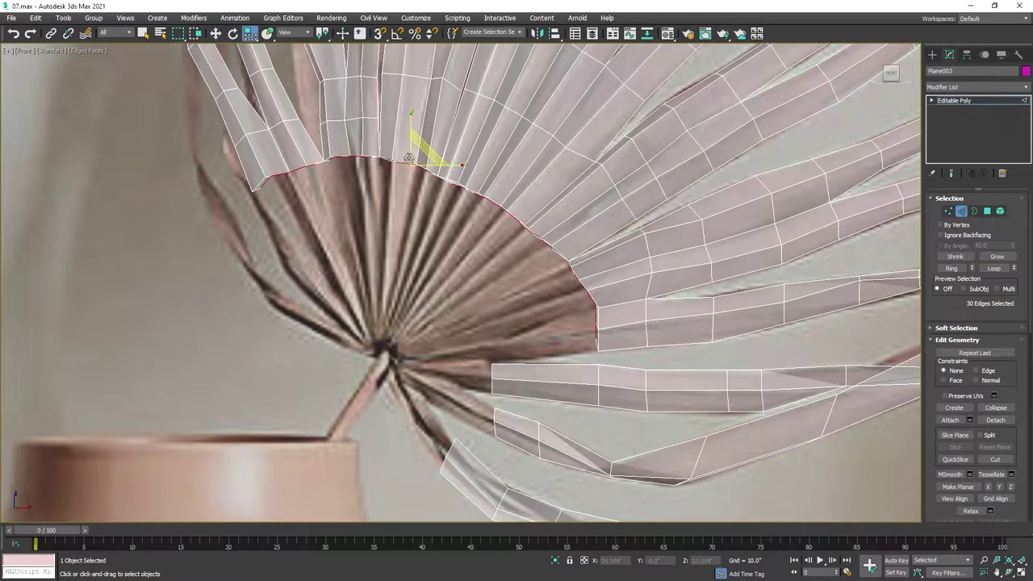
pyautogui.press('w')
pyautogui.moveTo(412, 155); pyautogui.dragTo(389, 198)
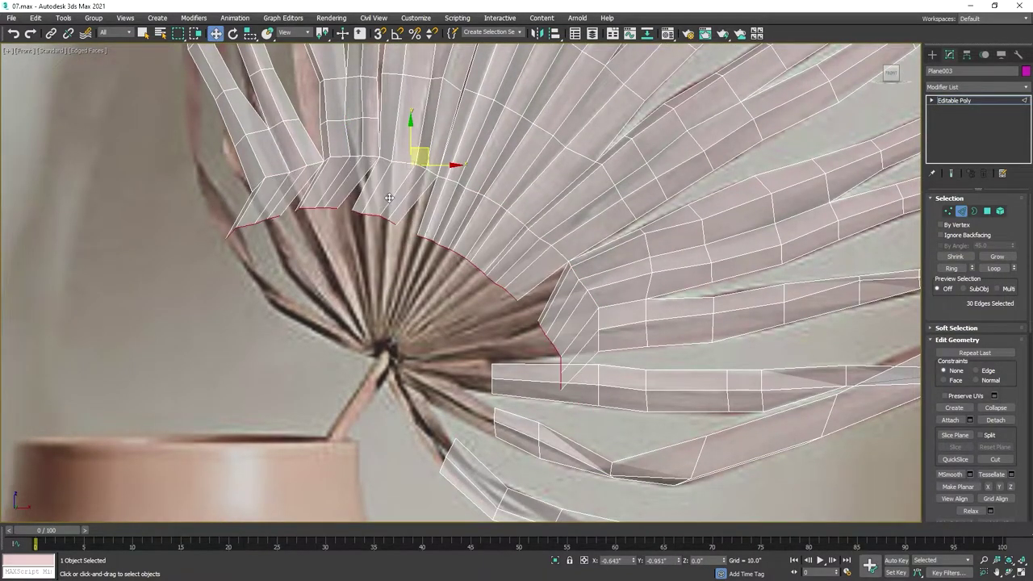
# Step: In Vertex mode, pick rim vertices 667 and 650 and nudge 650 along the rim
pyautogui.keyDown('ctrl'); pyautogui.click(948, 211); pyautogui.keyUp('ctrl')
pyautogui.press('q')
pyautogui.scroll(3, 415, 192)
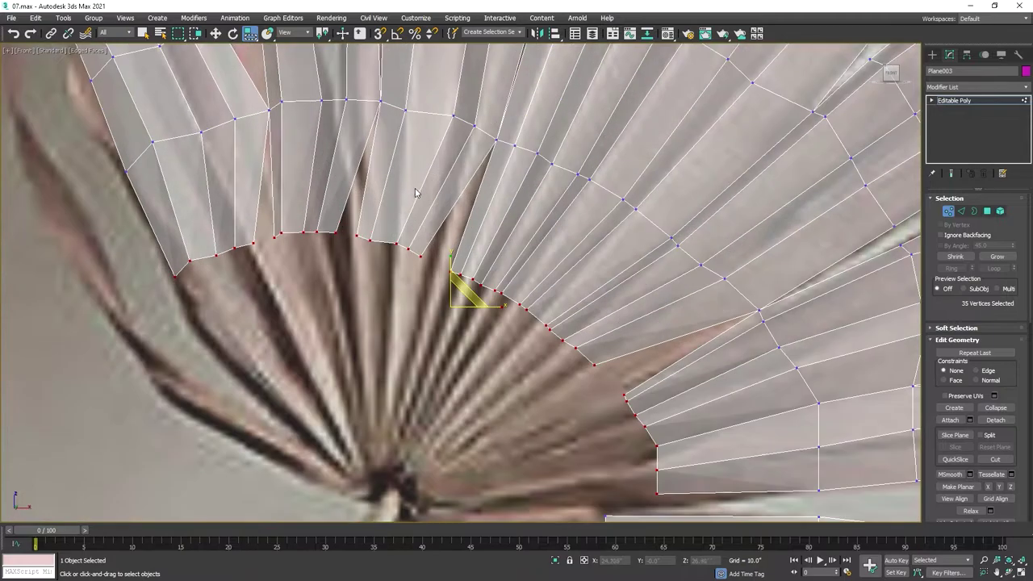
pyautogui.moveTo(414, 192); pyautogui.dragTo(428, 194, button='middle')
pyautogui.rightClick(272, 237)
pyautogui.click(275, 244)
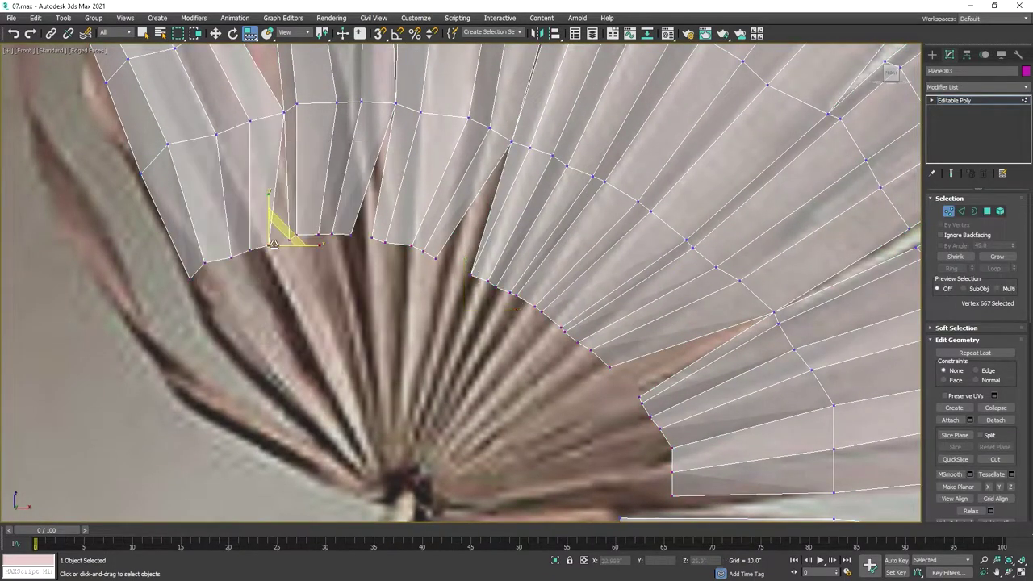
pyautogui.rightClick(274, 243)
pyautogui.click(264, 258)
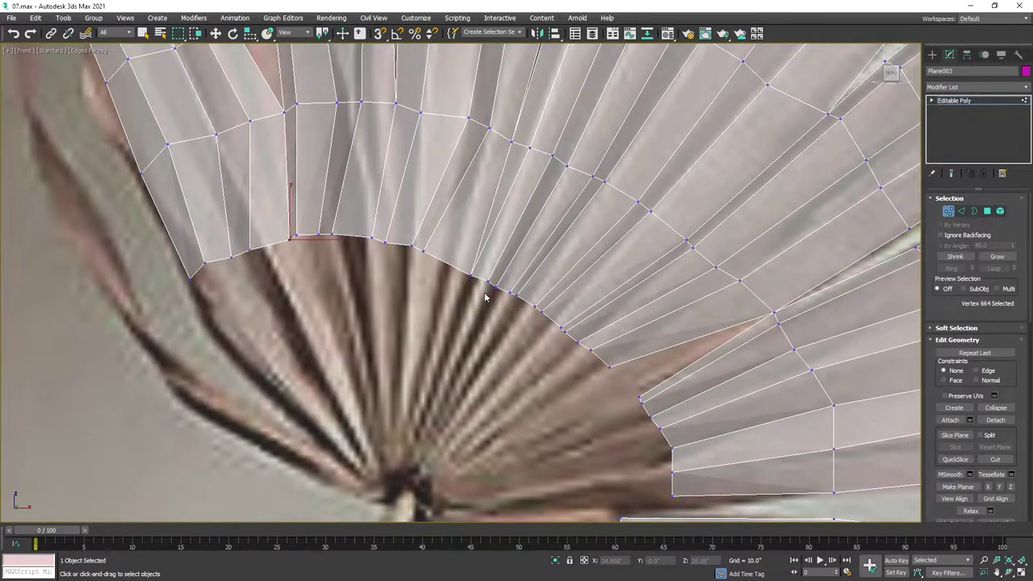
pyautogui.scroll(2, 485, 298)
pyautogui.click(456, 268)
pyautogui.rightClick(466, 266)
pyautogui.click(496, 271)
pyautogui.moveTo(480, 223); pyautogui.dragTo(475, 235, button='middle')
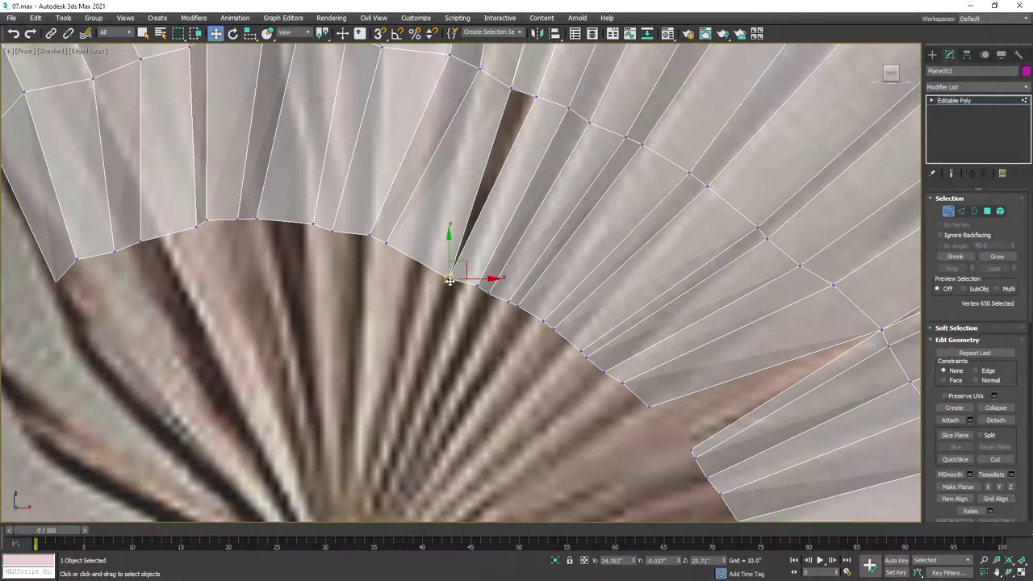
# Step: Move the two edges at the flipped gap so the dark flipped area closes
pyautogui.moveTo(449, 280); pyautogui.dragTo(452, 234, button='middle')
pyautogui.scroll(2, 451, 355)
pyautogui.scroll(-2, 452, 356)
pyautogui.moveTo(436, 331); pyautogui.dragTo(423, 297, button='middle')
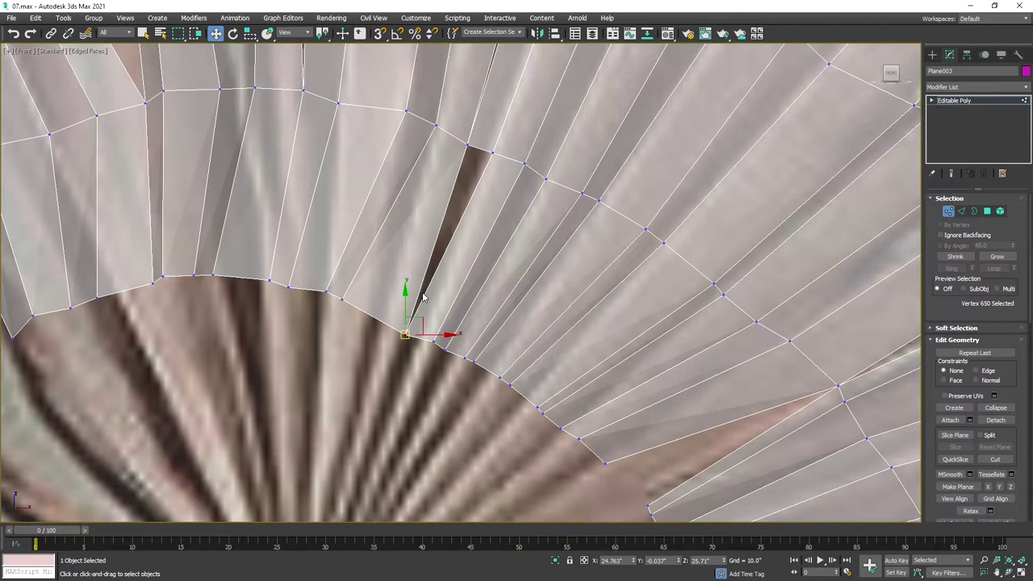
pyautogui.press('4')
pyautogui.press('2')
pyautogui.moveTo(461, 242); pyautogui.dragTo(452, 212, button='middle')
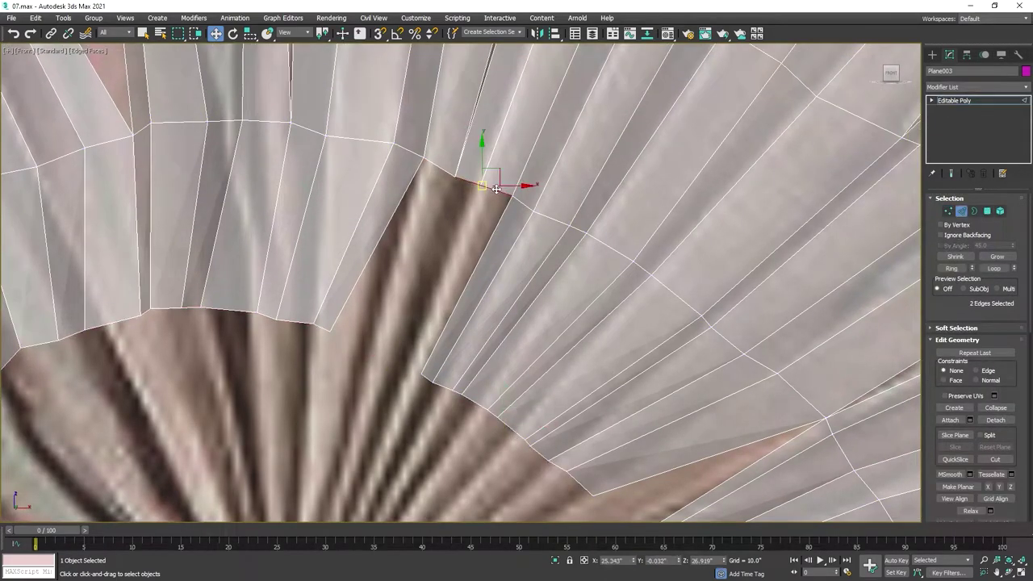
pyautogui.moveTo(484, 167); pyautogui.dragTo(475, 161)
pyautogui.moveTo(474, 162); pyautogui.dragTo(339, 376, button='middle')
pyautogui.press('1')
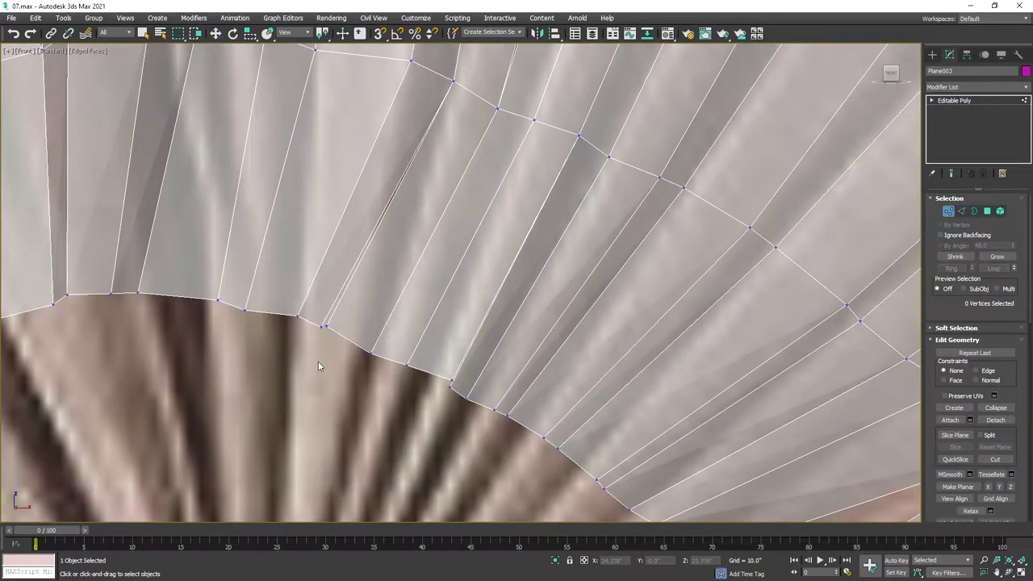
# Step: Move vertex 338 to remove the flipped strip near the gap
pyautogui.moveTo(453, 382); pyautogui.dragTo(476, 250, button='middle')
pyautogui.click(468, 239)
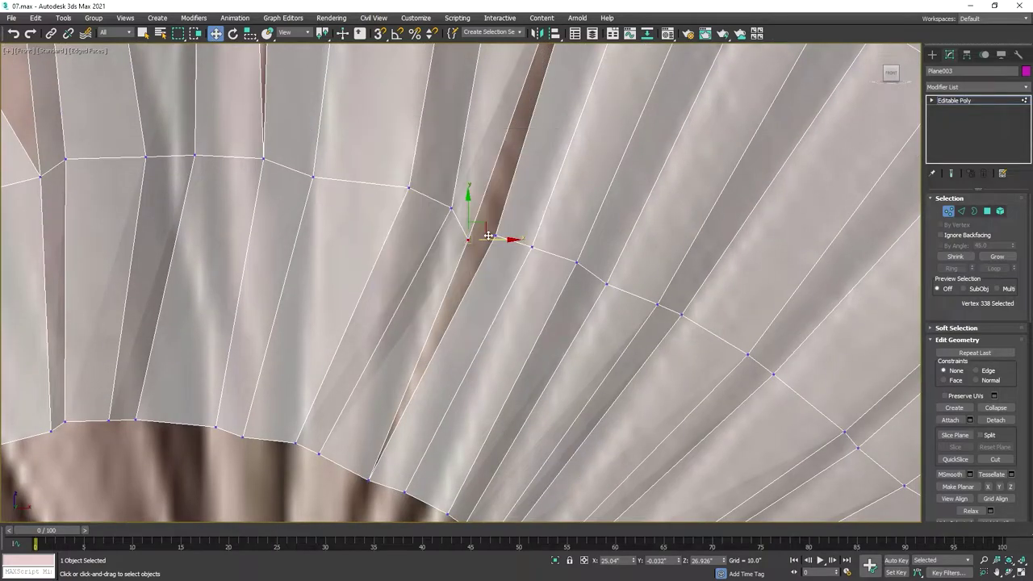
pyautogui.press('w')
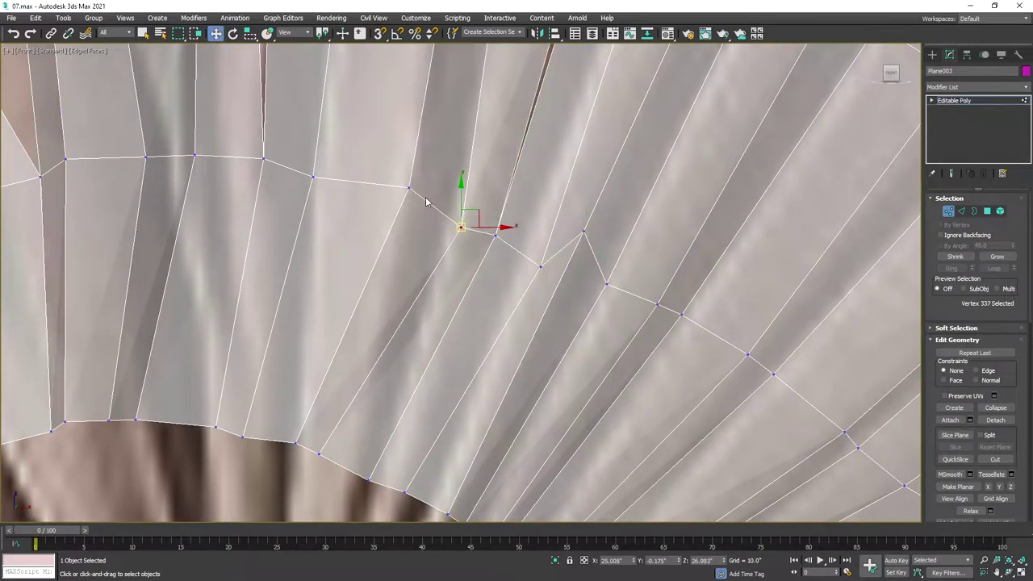
pyautogui.moveTo(468, 239); pyautogui.dragTo(422, 314)
pyautogui.scroll(-5, 422, 313)
# Step: Select rim vertices 37, 641 and a neighbour, and move vertex 648 onto the vertex below
pyautogui.rightClick(512, 303)
pyautogui.click(487, 266)
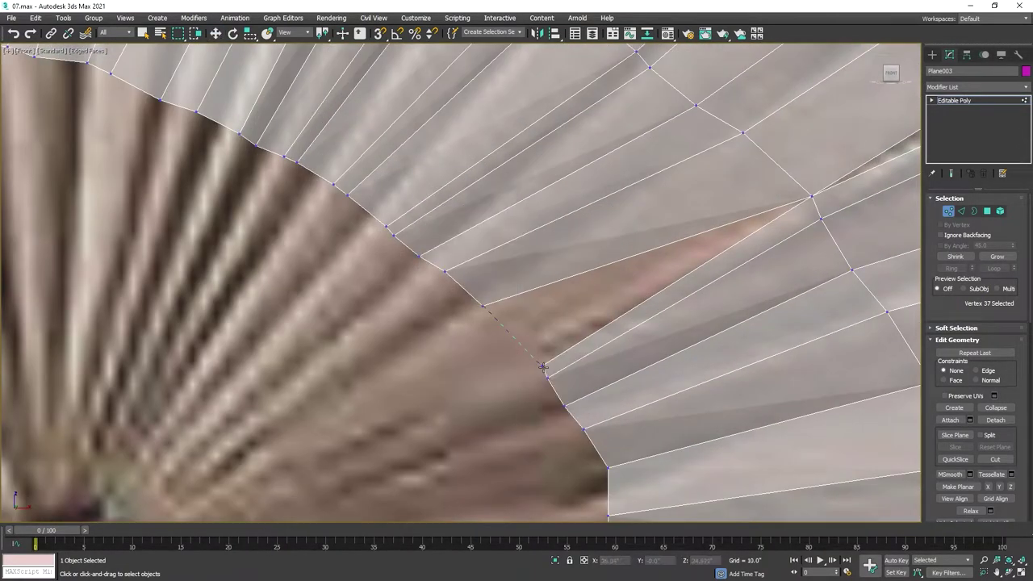
pyautogui.moveTo(487, 266); pyautogui.dragTo(488, 254, button='middle')
pyautogui.click(489, 255)
pyautogui.press('w')
pyautogui.keyDown('ctrl'); pyautogui.click(488, 255); pyautogui.keyUp('ctrl')
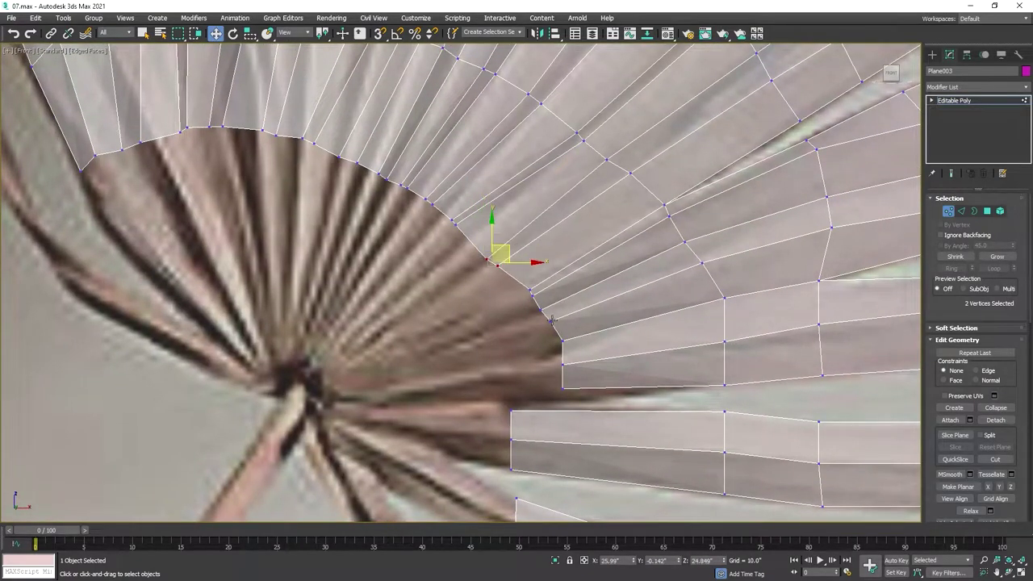
pyautogui.scroll(2, 565, 282)
pyautogui.rightClick(576, 278)
pyautogui.click(479, 396)
pyautogui.moveTo(559, 292); pyautogui.dragTo(488, 322)
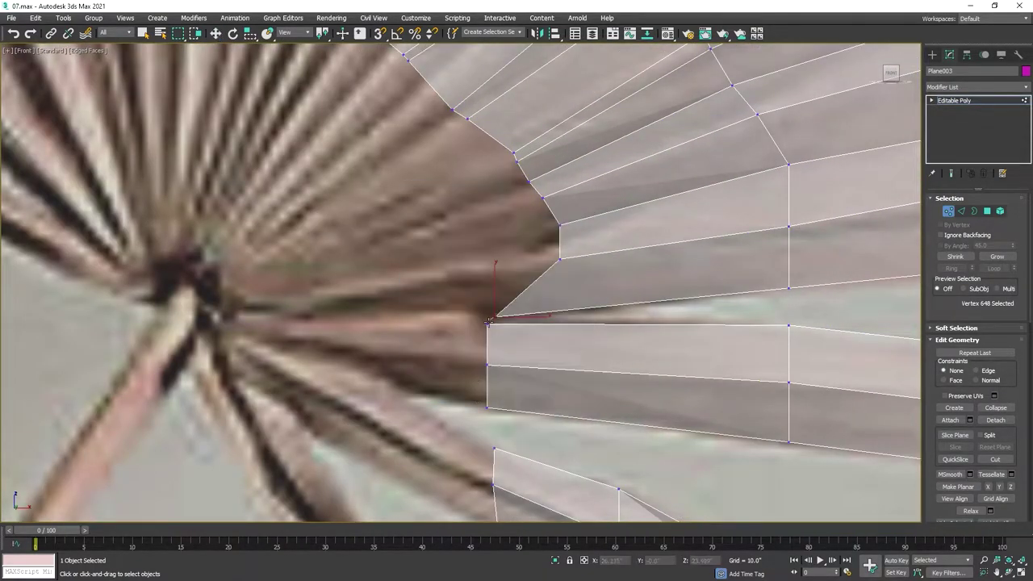
# Step: Shift two rim vertices left along the upper hub arc, then clear the selection
pyautogui.scroll(-5, 531, 361)
pyautogui.moveTo(587, 357); pyautogui.dragTo(622, 394, button='middle')
pyautogui.scroll(5, 623, 394)
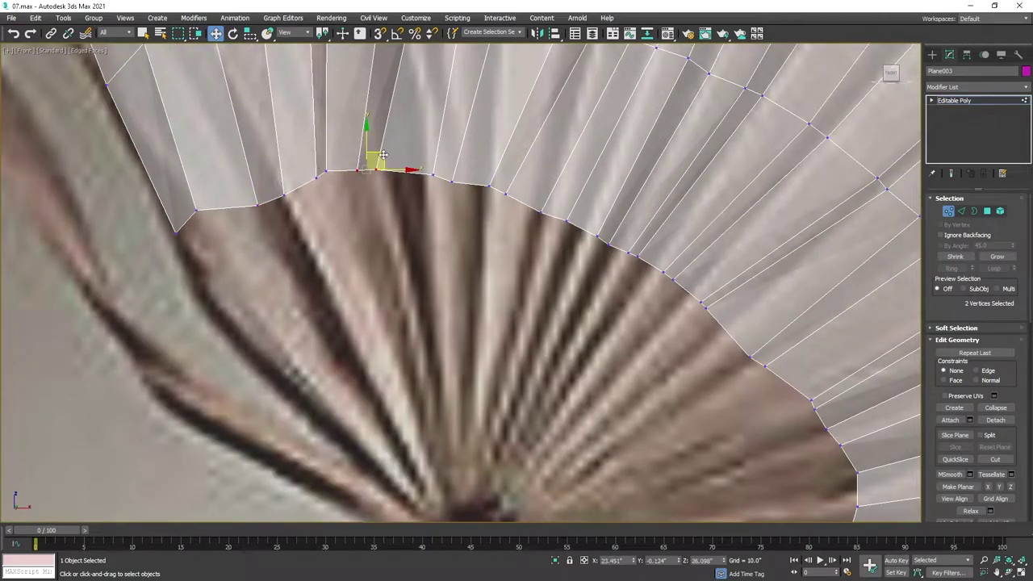
pyautogui.moveTo(383, 154); pyautogui.dragTo(336, 167)
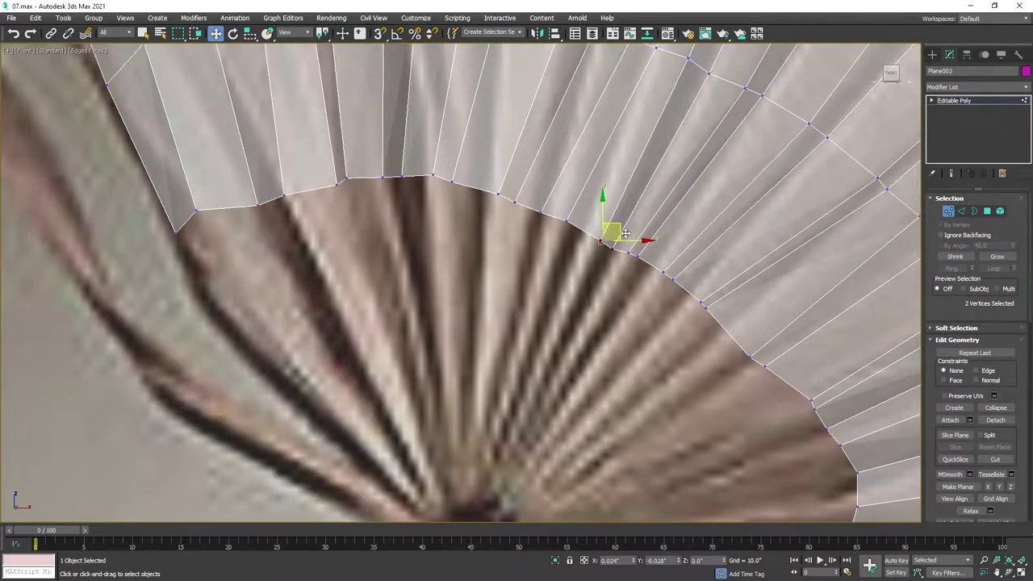
pyautogui.scroll(-4, 626, 233)
pyautogui.moveTo(331, 238); pyautogui.dragTo(590, 354)
# Step: Maximize the Perspective view and show the fan with Default Shading
pyautogui.press('t')
pyautogui.press('l')
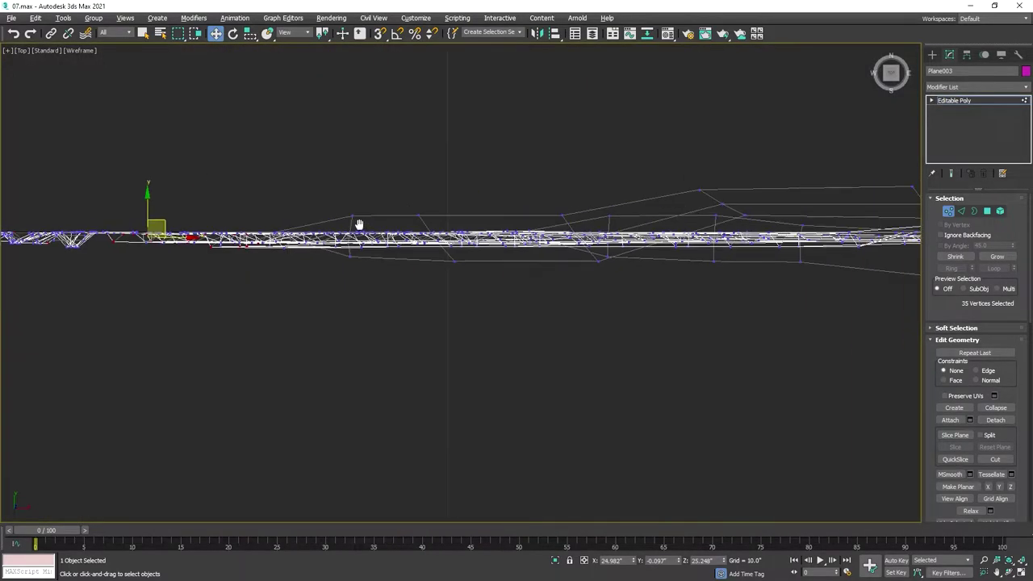
pyautogui.hotkey('alt', 'w')
pyautogui.click(685, 354)
pyautogui.hotkey('alt', 'w')
pyautogui.click(619, 311)
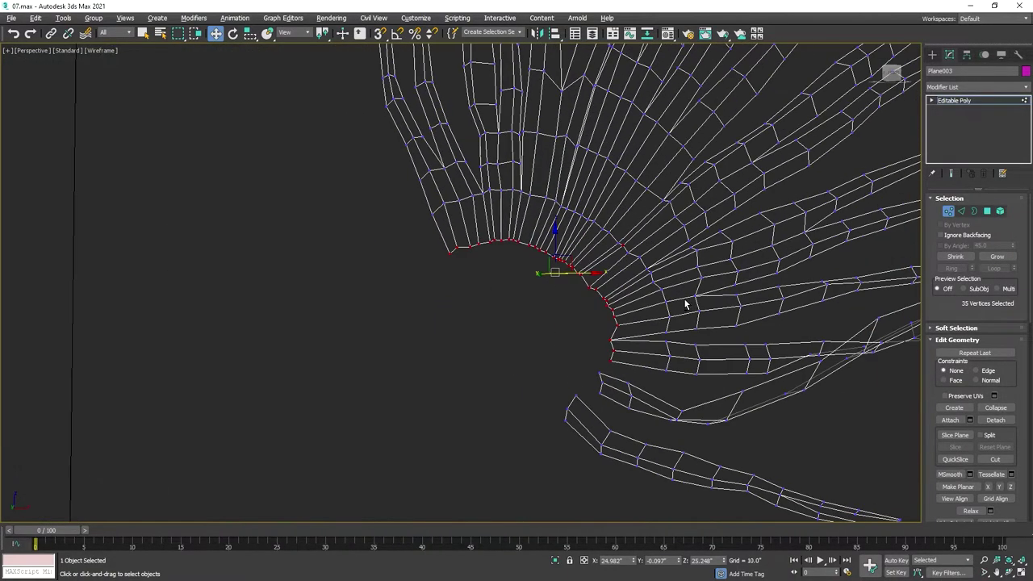
pyautogui.press('F3')
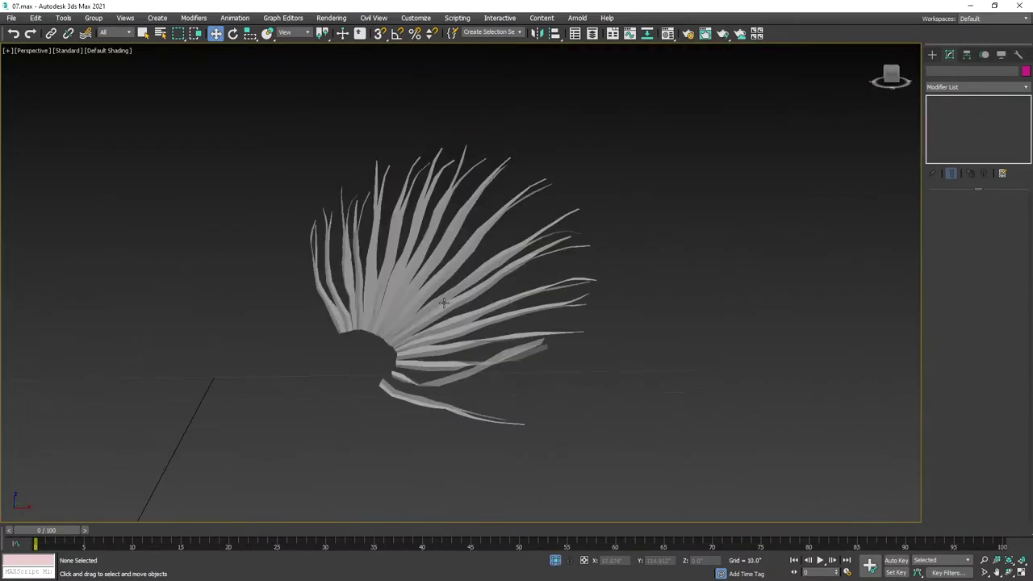
# Step: Re-enter Vertex mode, orbit to the pink fan and select inner-rim vertex 654
pyautogui.rightClick(387, 307)
pyautogui.click(439, 208)
pyautogui.press('1')
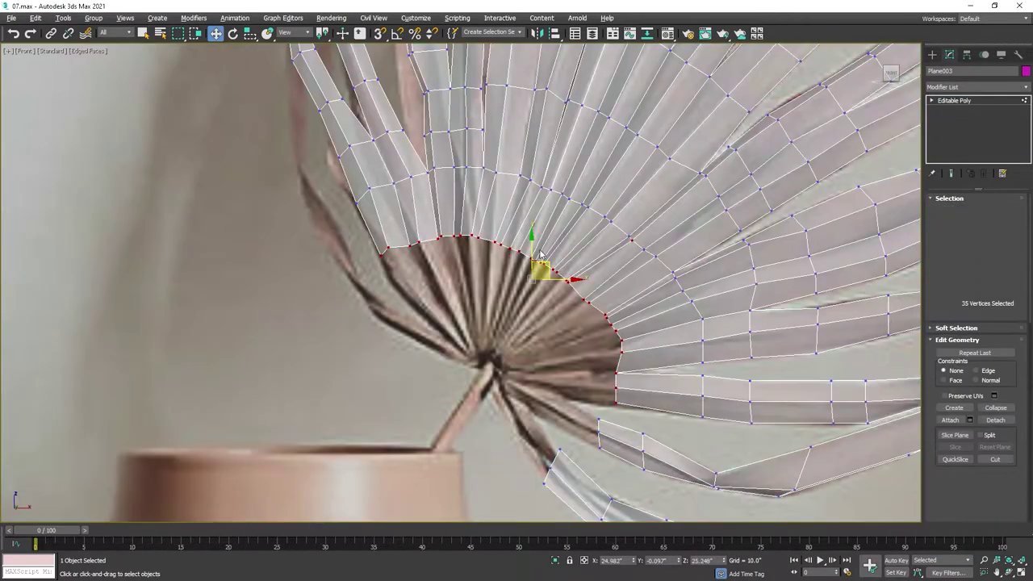
pyautogui.scroll(5, 329, 279)
pyautogui.moveTo(328, 279)
pyautogui.keyDown('alt'); pyautogui.mouseDown(button='middle')
pyautogui.moveTo(404, 265)
pyautogui.moveTo(540, 288)
pyautogui.moveTo(260, 249)
pyautogui.mouseUp(button='middle'); pyautogui.keyUp('alt')
pyautogui.click(261, 249)
pyautogui.scroll(3, 283, 240)
pyautogui.scroll(-4, 500, 231)
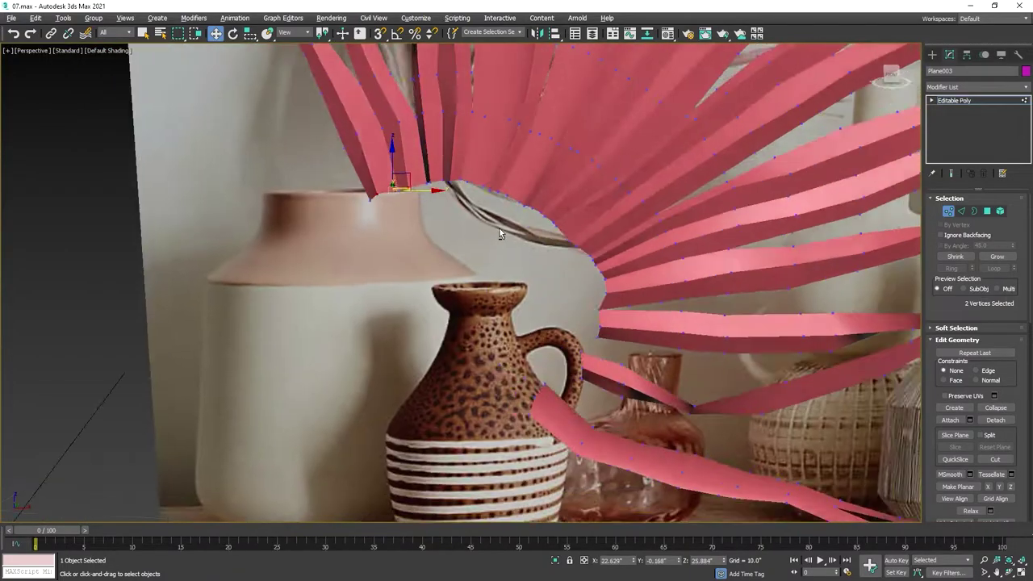
pyautogui.moveTo(501, 231)
pyautogui.keyDown('alt'); pyautogui.mouseDown(button='middle')
pyautogui.moveTo(555, 234)
pyautogui.moveTo(501, 266)
pyautogui.moveTo(495, 346)
pyautogui.moveTo(460, 253)
pyautogui.mouseUp(button='middle'); pyautogui.keyUp('alt')
# Step: Add the remaining inner-rim vertices, 34 in all, and uniformly scale the ring
pyautogui.moveTo(461, 253); pyautogui.dragTo(513, 331)
pyautogui.moveTo(546, 385); pyautogui.dragTo(545, 385)
pyautogui.scroll(3, 491, 342)
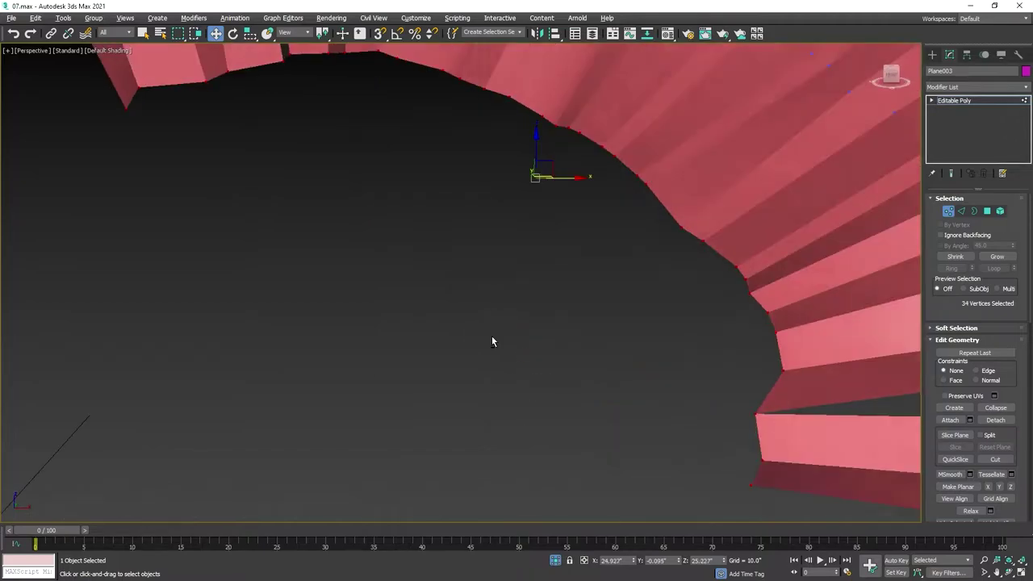
pyautogui.scroll(-3, 491, 341)
pyautogui.press('r')
pyautogui.moveTo(490, 341)
pyautogui.keyDown('alt'); pyautogui.mouseDown(button='middle')
pyautogui.moveTo(560, 372)
pyautogui.moveTo(536, 334)
pyautogui.mouseUp(button='middle'); pyautogui.keyUp('alt')
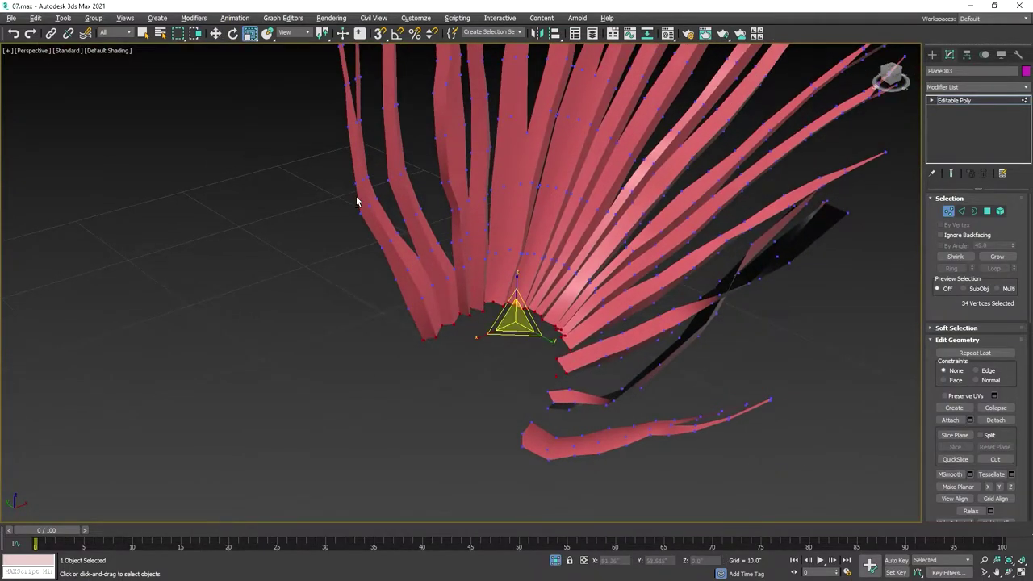
# Step: Return to the Front view showing the reference photo
pyautogui.press('t')
pyautogui.press('f')
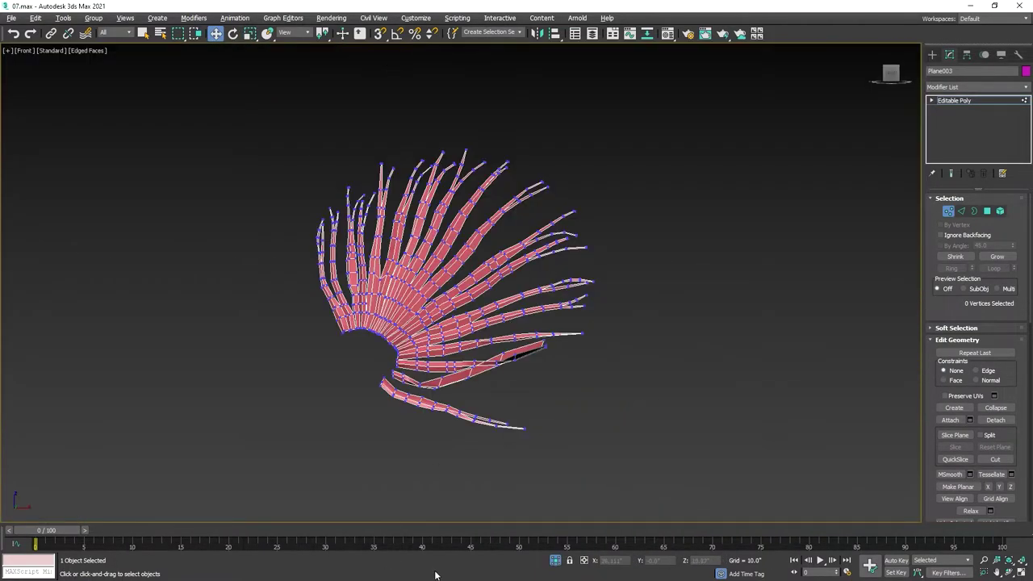
pyautogui.hotkey('alt', 'b')
pyautogui.scroll(5, 549, 320)
# Step: Undo an accidental upward move of vertex 382
pyautogui.click(550, 320)
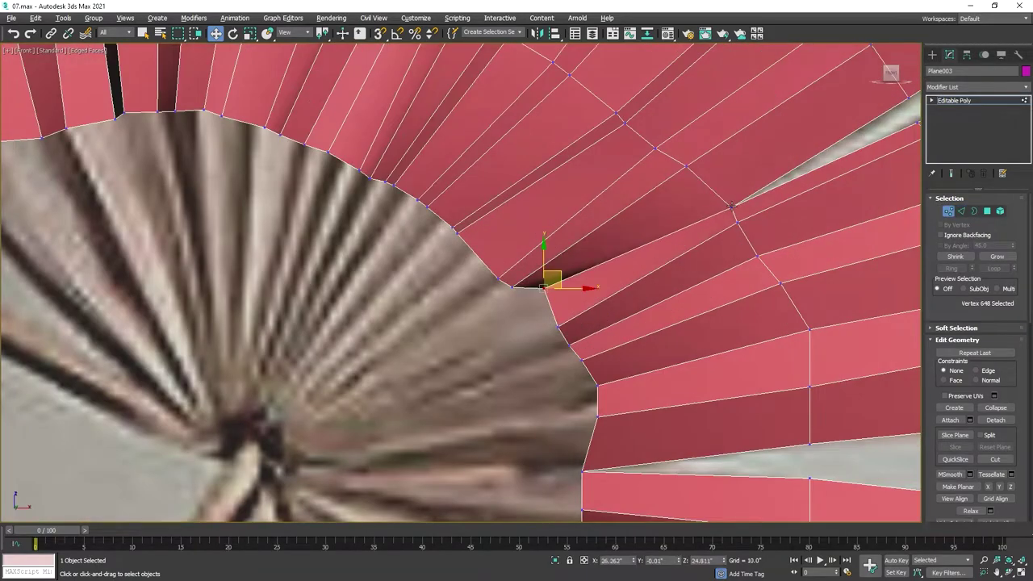
pyautogui.moveTo(731, 208); pyautogui.dragTo(733, 173)
pyautogui.rightClick(733, 178)
pyautogui.press('Escape')
pyautogui.hotkey('ctrl', 'z')
pyautogui.hotkey('ctrl', 'z')
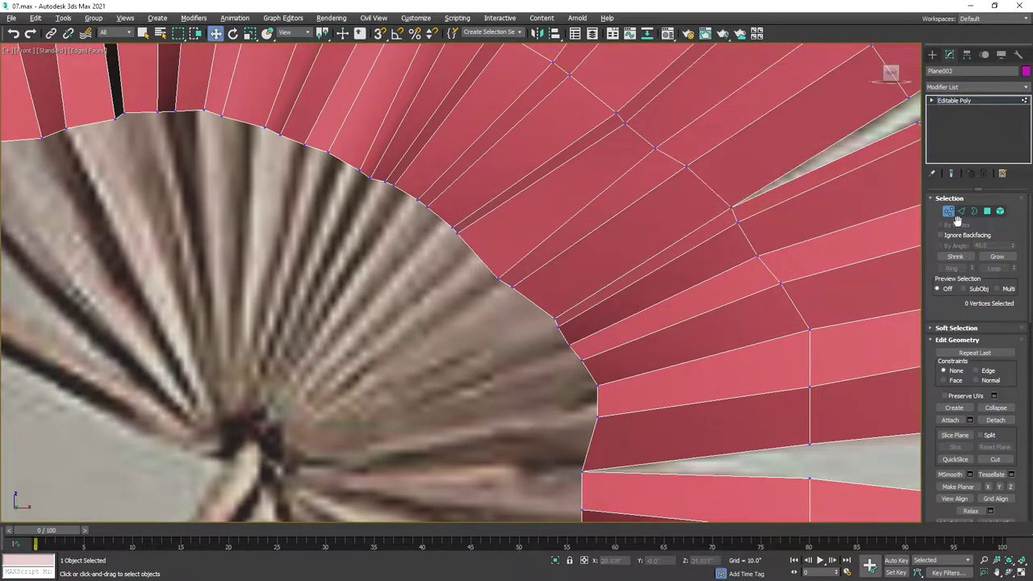
pyautogui.scroll(2, 533, 304)
# Step: Select the inner border edges across the lower fronds
pyautogui.click(557, 324)
pyautogui.scroll(-3, 606, 275)
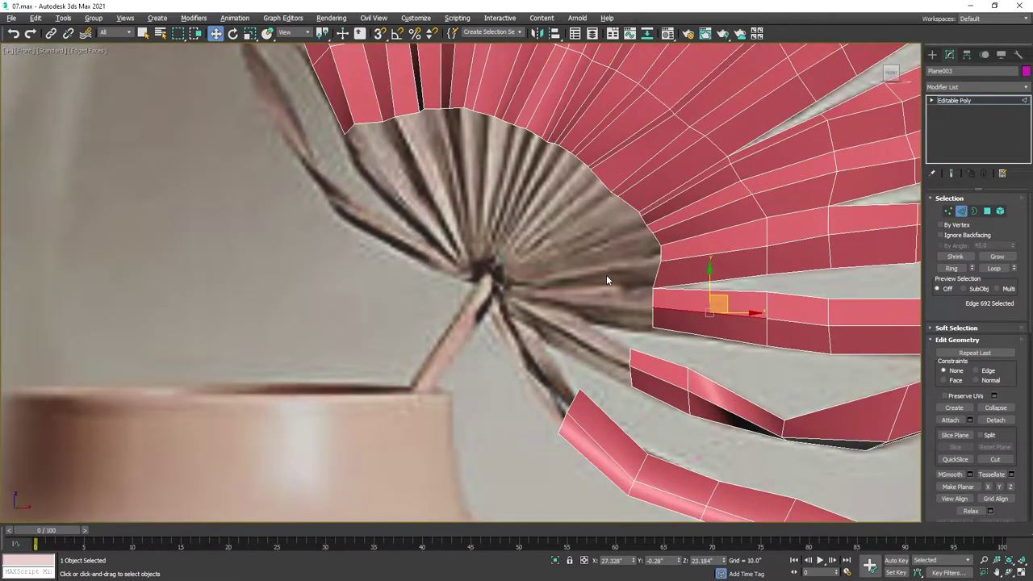
pyautogui.scroll(2, 783, 238)
pyautogui.scroll(-2, 623, 179)
pyautogui.scroll(-1, 565, 242)
pyautogui.moveTo(530, 231); pyautogui.dragTo(853, 449)
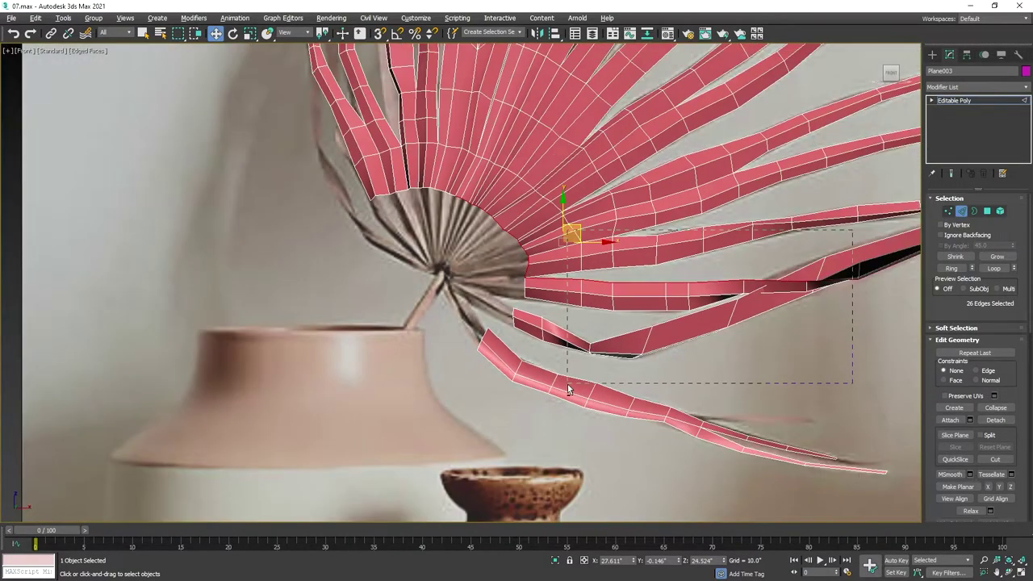
pyautogui.scroll(-2, 565, 283)
pyautogui.scroll(4, 419, 219)
pyautogui.scroll(3, 419, 220)
pyautogui.keyDown('ctrl'); pyautogui.click(465, 222); pyautogui.keyUp('ctrl')
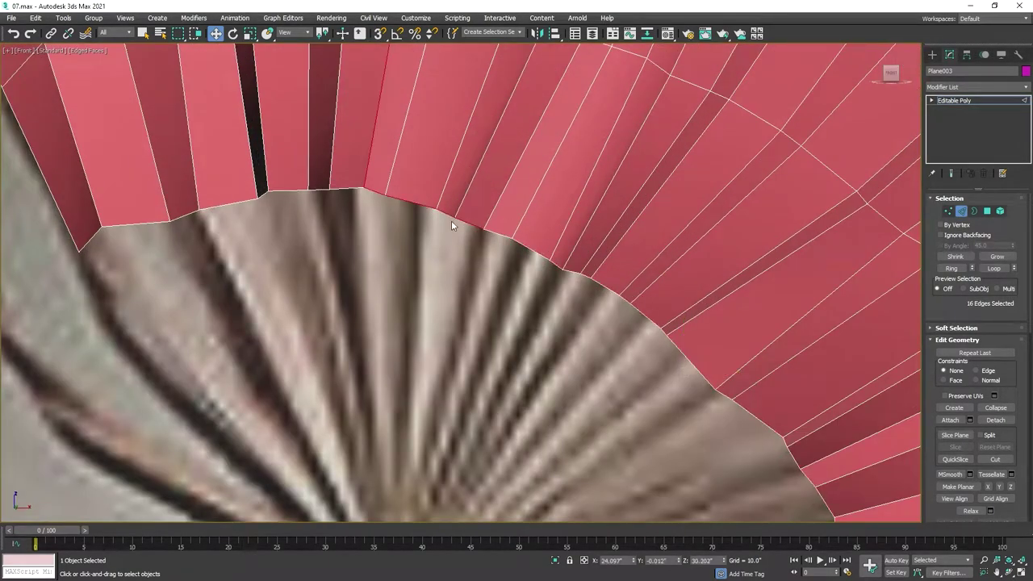
pyautogui.scroll(-2, 451, 225)
# Step: Select the whole inner border edge loop in Edge mode
pyautogui.rightClick(496, 321)
pyautogui.click(476, 323)
pyautogui.scroll(1, 503, 301)
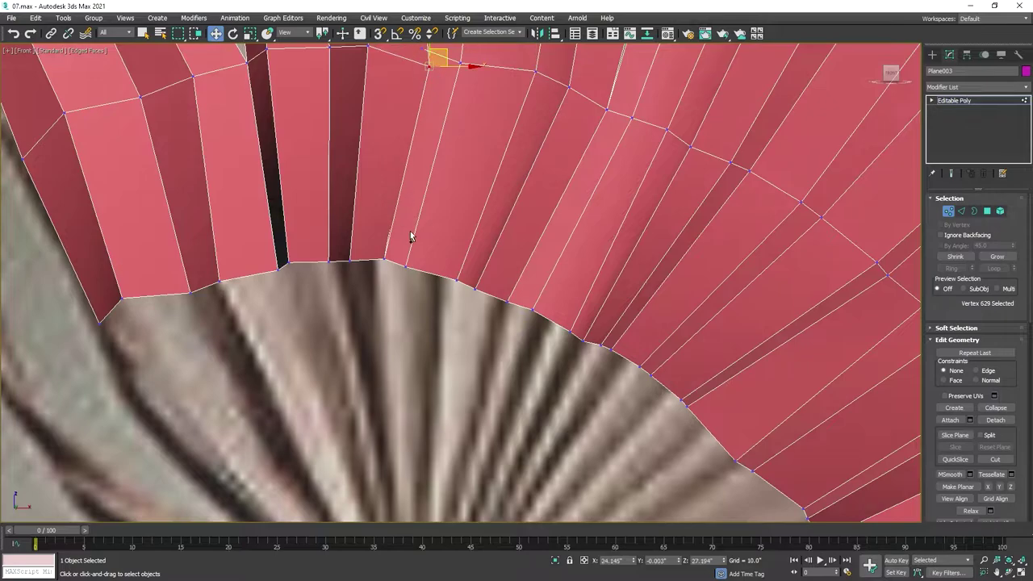
pyautogui.moveTo(436, 58); pyautogui.dragTo(439, 232, button='middle')
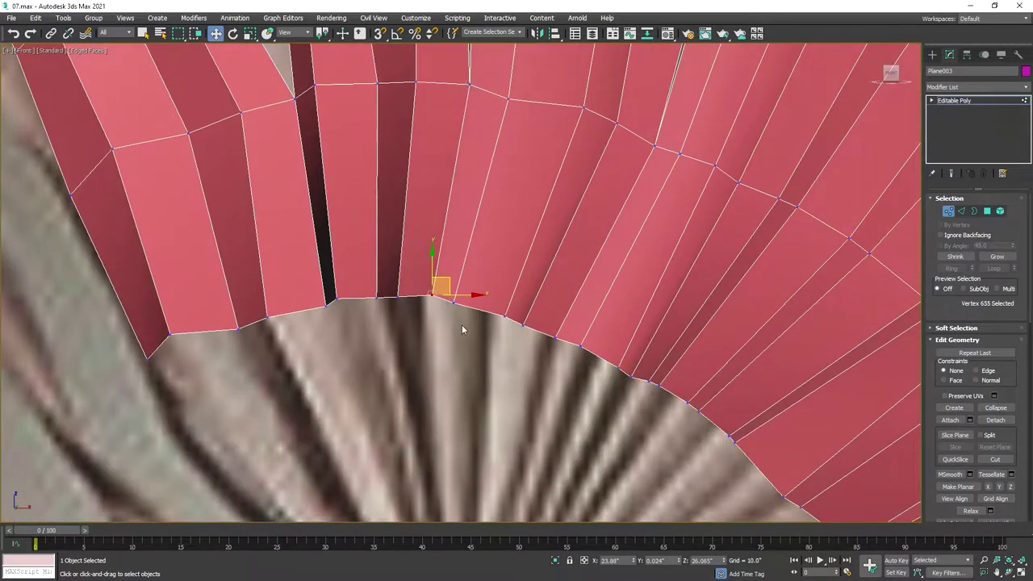
pyautogui.press('2')
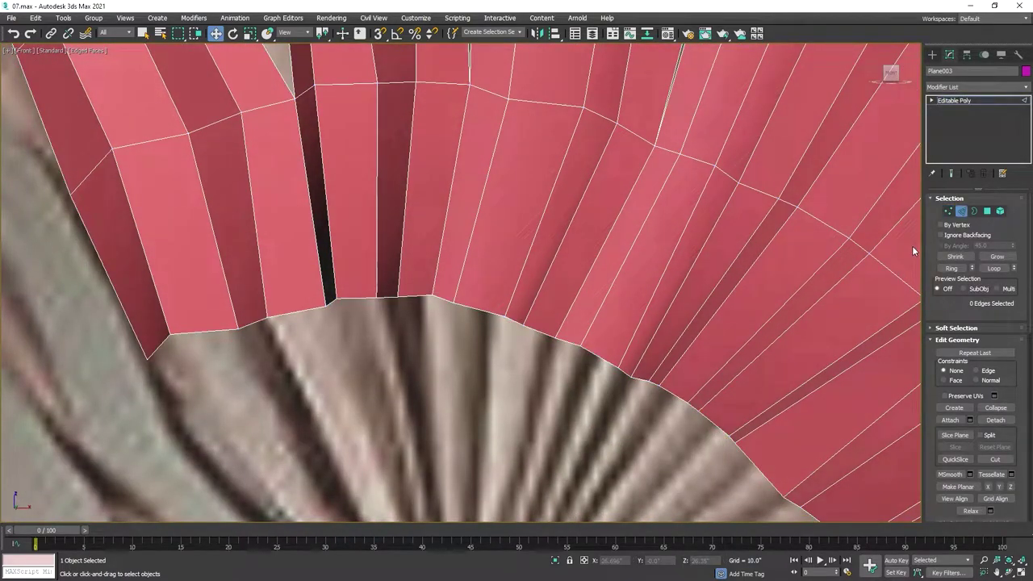
pyautogui.doubleClick(489, 314)
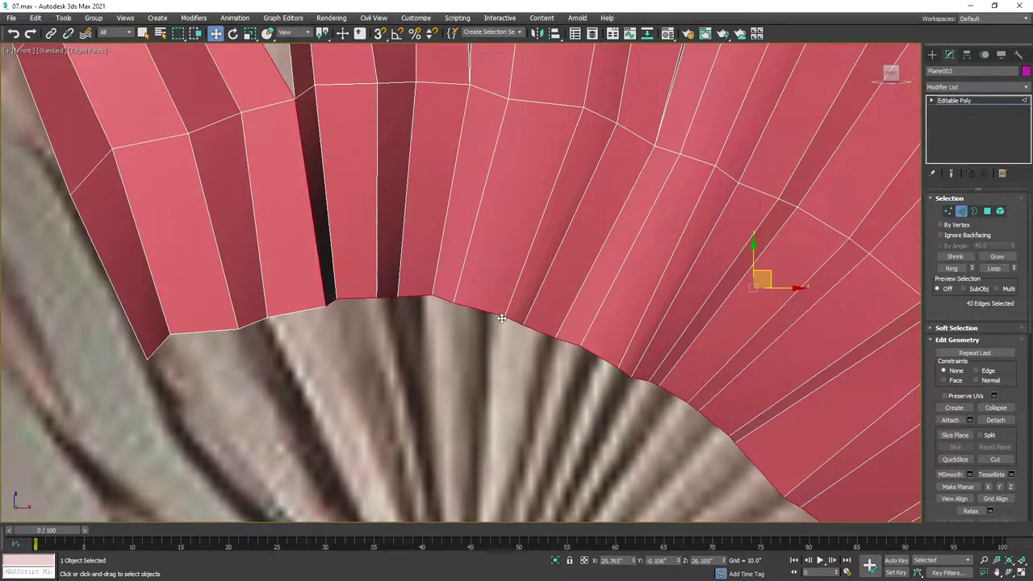
pyautogui.moveTo(218, 361); pyautogui.dragTo(248, 441, button='middle')
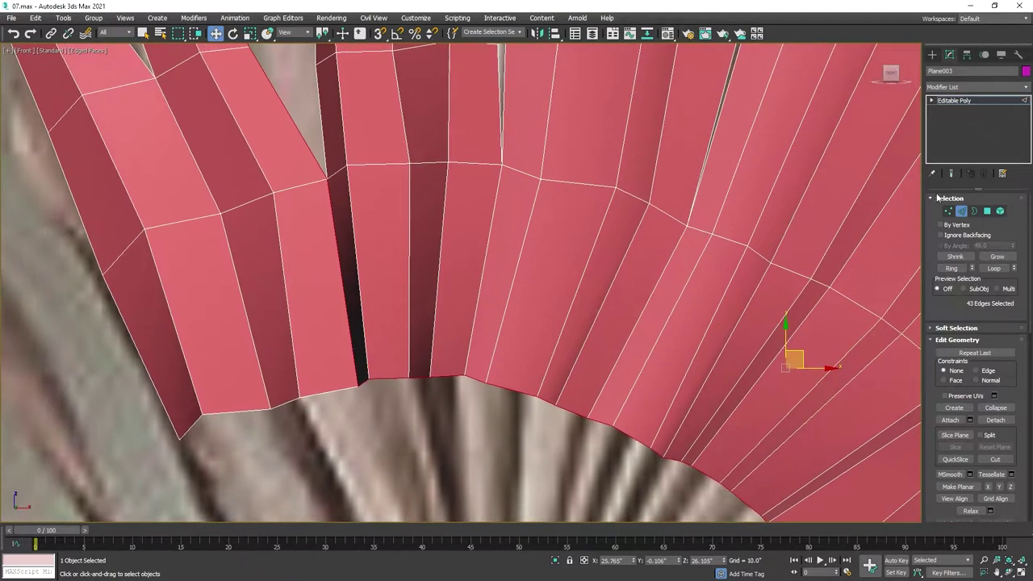
# Step: Adjust the edge selection along the inner border
pyautogui.press('1')
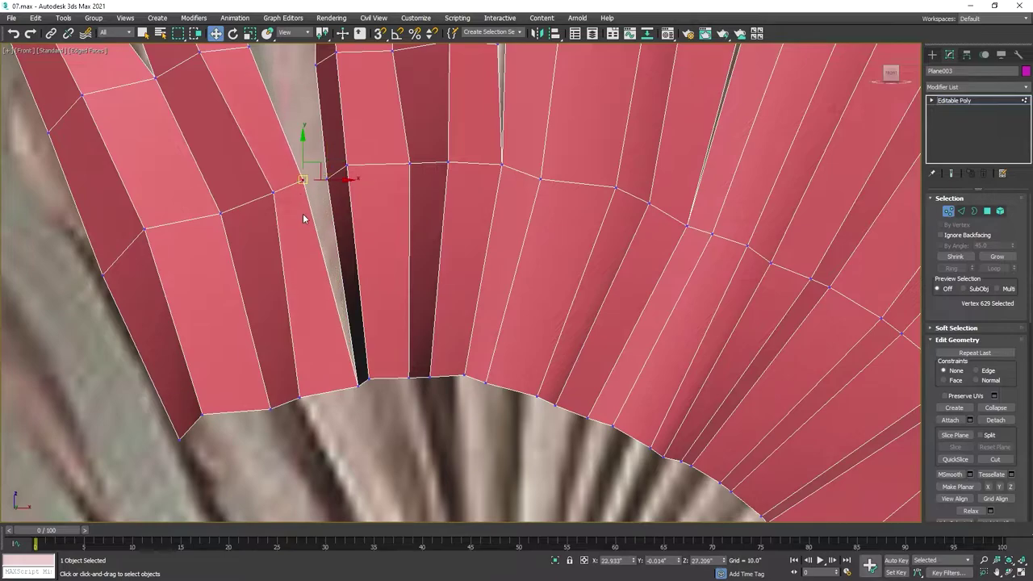
pyautogui.press('2')
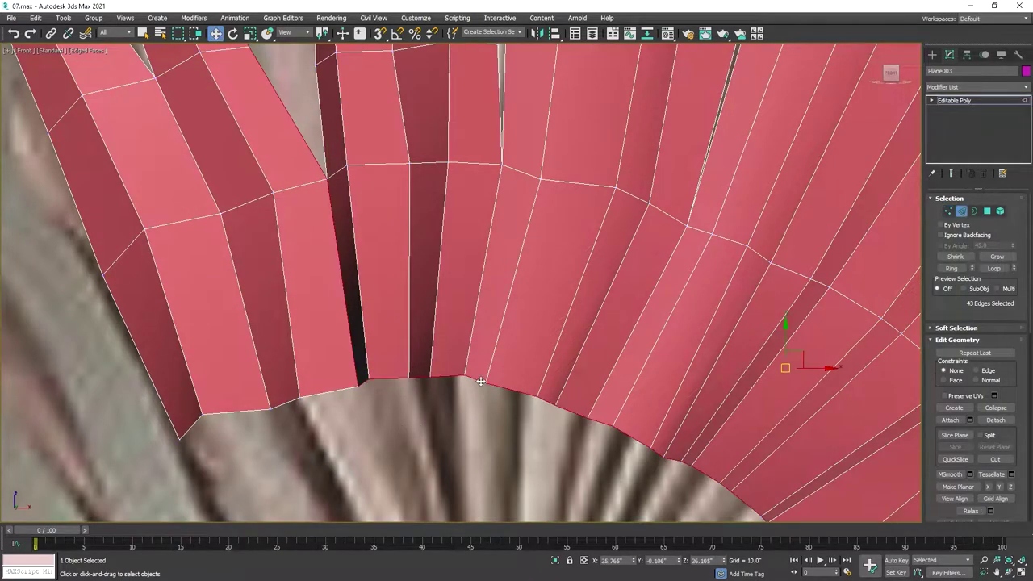
pyautogui.scroll(-3, 555, 277)
pyautogui.scroll(-2, 556, 277)
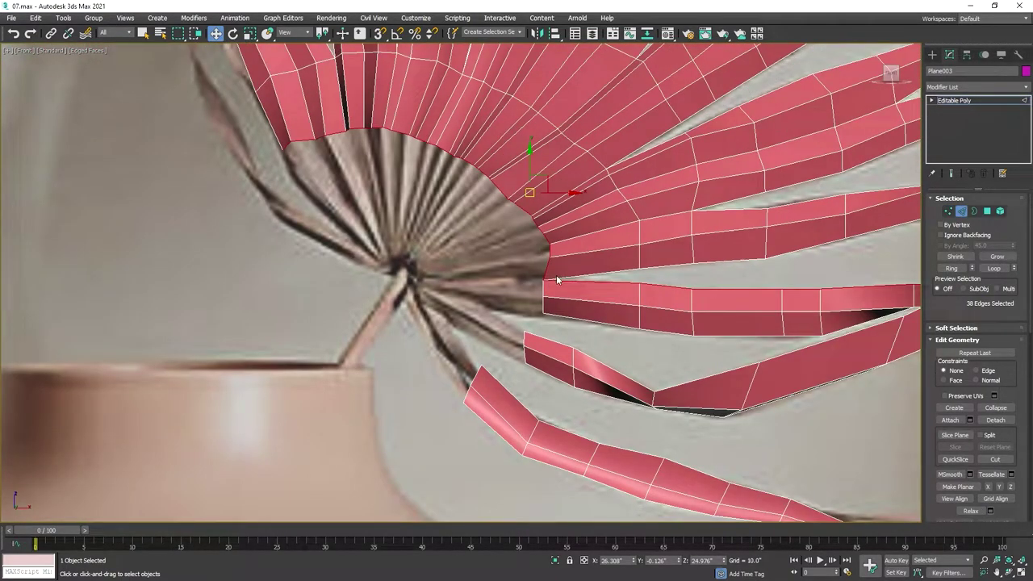
pyautogui.scroll(5, 527, 323)
pyautogui.keyDown('ctrl'); pyautogui.click(562, 270); pyautogui.keyUp('ctrl')
pyautogui.scroll(-5, 517, 222)
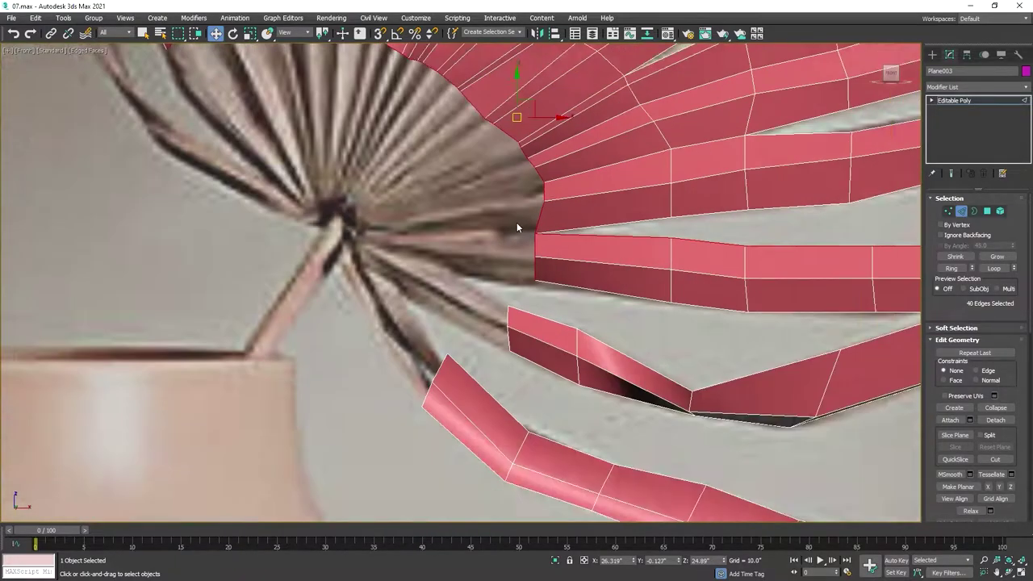
pyautogui.scroll(4, 544, 223)
# Step: Move and scale the inner edge selection to draw it in around the hub
pyautogui.press('1')
pyautogui.scroll(-2, 425, 292)
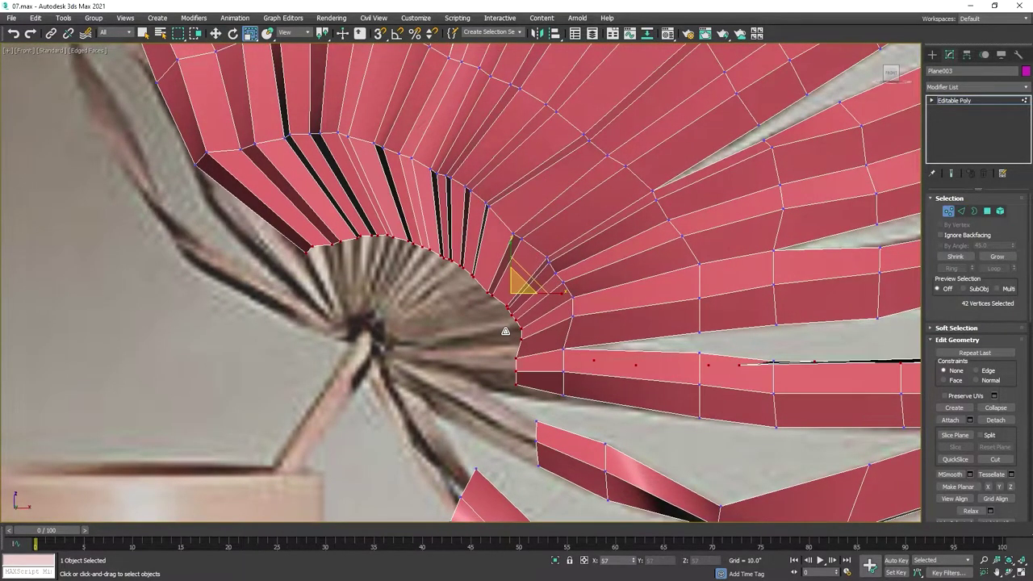
pyautogui.scroll(-2, 522, 308)
pyautogui.scroll(-3, 521, 309)
pyautogui.press('2')
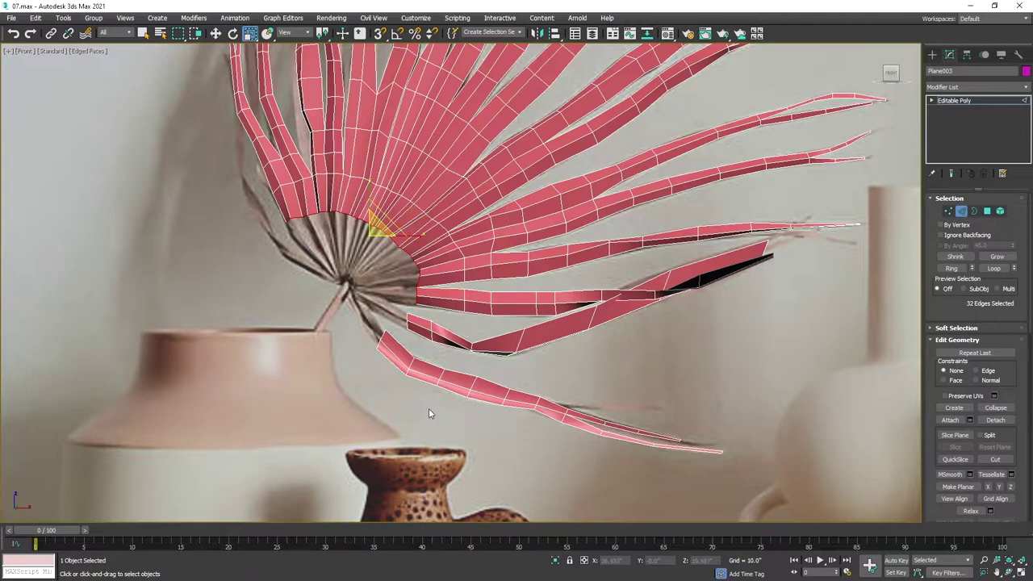
pyautogui.press('w')
pyautogui.scroll(4, 510, 237)
pyautogui.moveTo(525, 233); pyautogui.dragTo(480, 299, button='middle')
pyautogui.press('r')
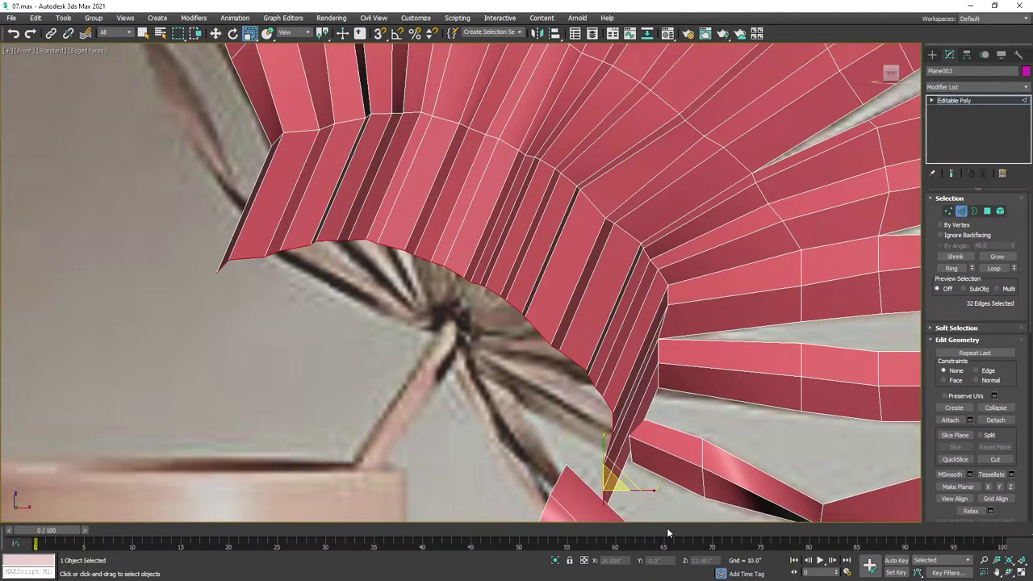
pyautogui.moveTo(620, 390); pyautogui.dragTo(581, 266, button='middle')
# Step: Pull the edge loop around the hub opening down onto the hub
pyautogui.press('1')
pyautogui.press('w')
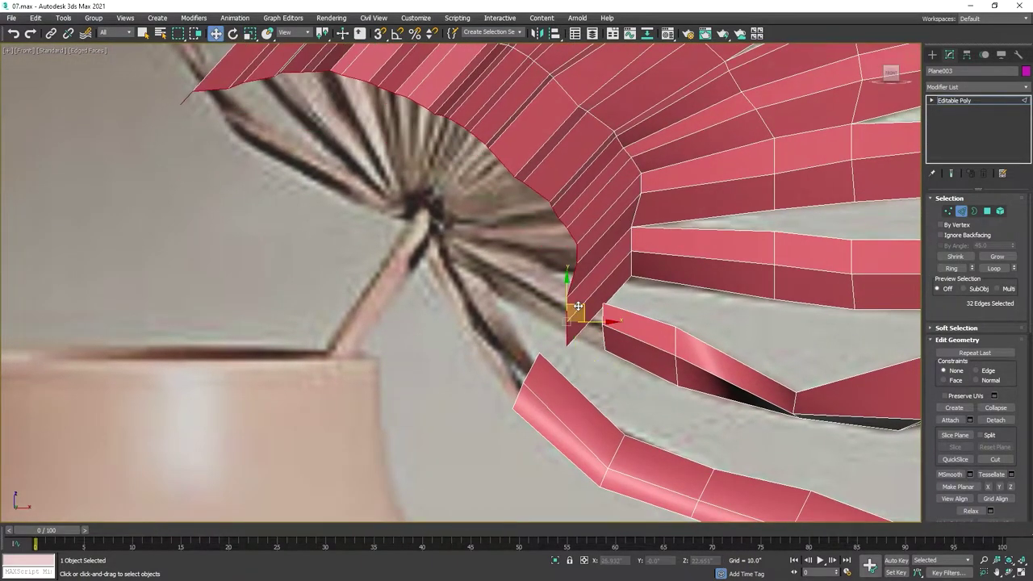
pyautogui.scroll(3, 565, 275)
pyautogui.click(541, 284)
pyautogui.press('w')
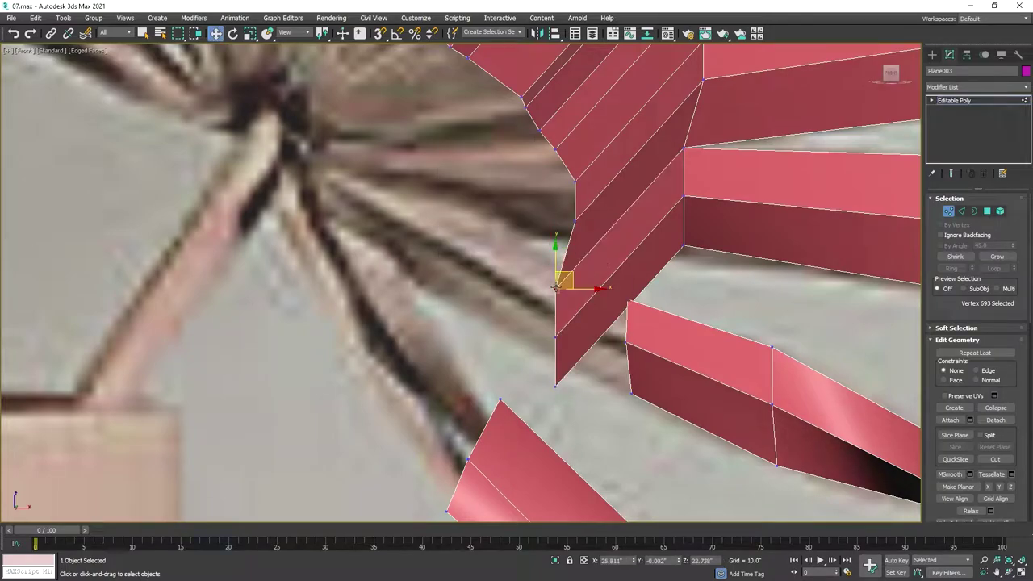
pyautogui.press('2')
pyautogui.scroll(-3, 496, 210)
pyautogui.scroll(-2, 460, 180)
pyautogui.doubleClick(472, 216)
pyautogui.moveTo(475, 213); pyautogui.dragTo(464, 257)
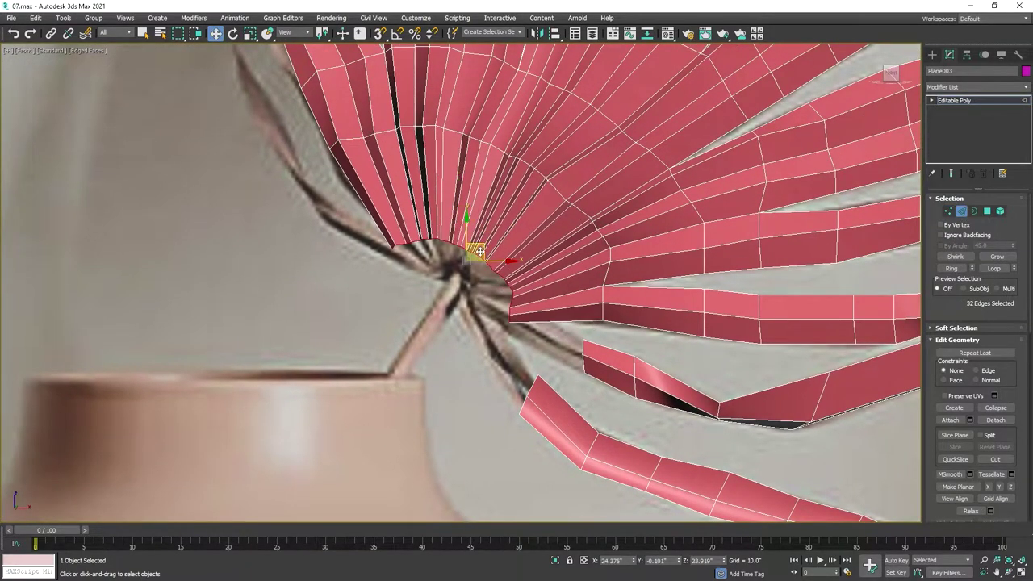
pyautogui.scroll(3, 462, 261)
pyautogui.scroll(-2, 462, 260)
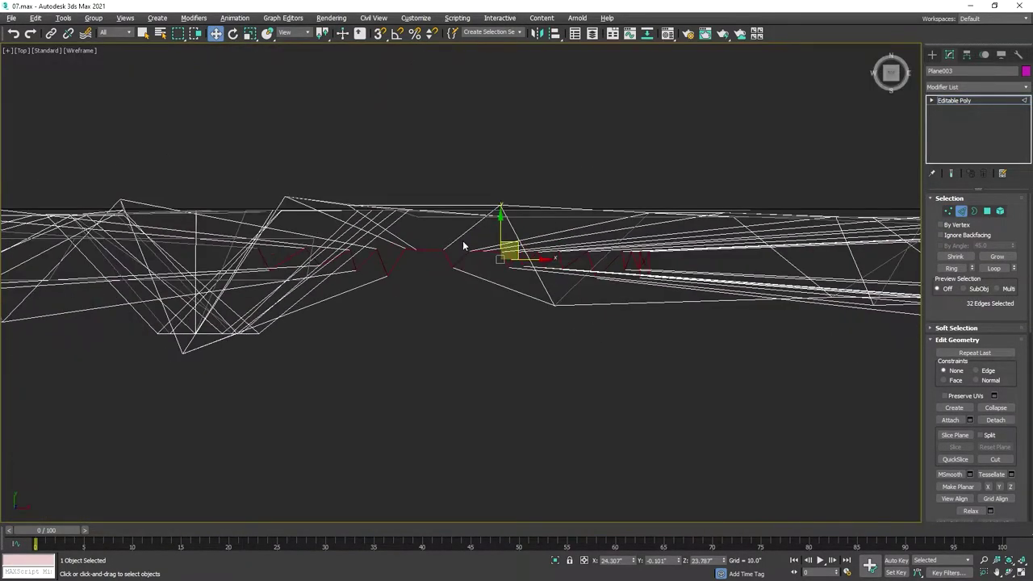
# Step: Inspect the leaf mesh from the top and edge-on, then return to Front view
pyautogui.hotkey('alt', 'w')
pyautogui.hotkey('alt', 'w')
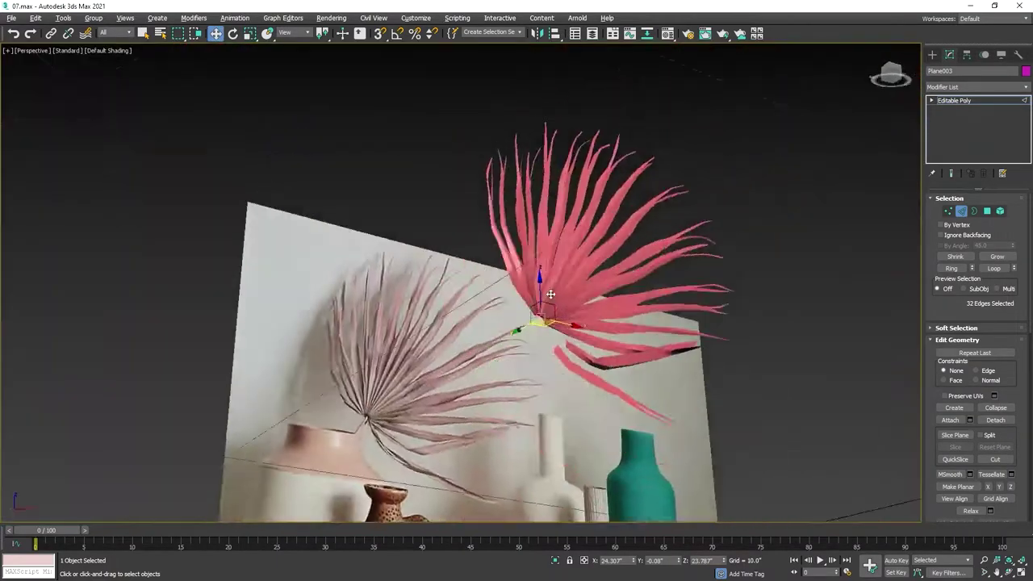
pyautogui.scroll(5, 451, 344)
pyautogui.keyDown('alt'); pyautogui.moveTo(387, 345); pyautogui.dragTo(452, 344, button='middle'); pyautogui.keyUp('alt')
pyautogui.keyDown('alt'); pyautogui.moveTo(521, 341); pyautogui.dragTo(546, 343, button='middle'); pyautogui.keyUp('alt')
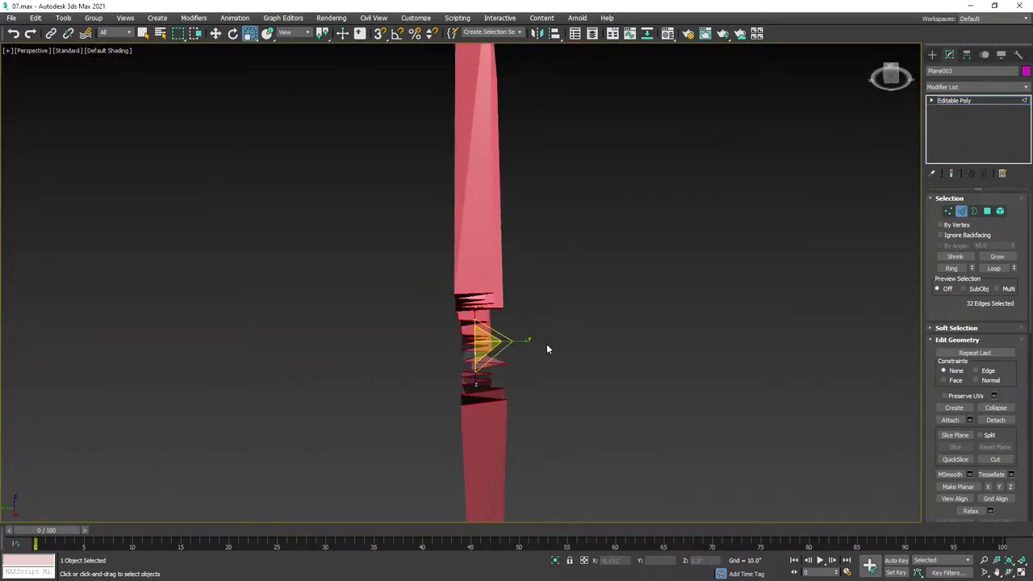
pyautogui.press('f')
pyautogui.scroll(5, 533, 230)
pyautogui.scroll(-2, 453, 174)
pyautogui.scroll(3, 453, 174)
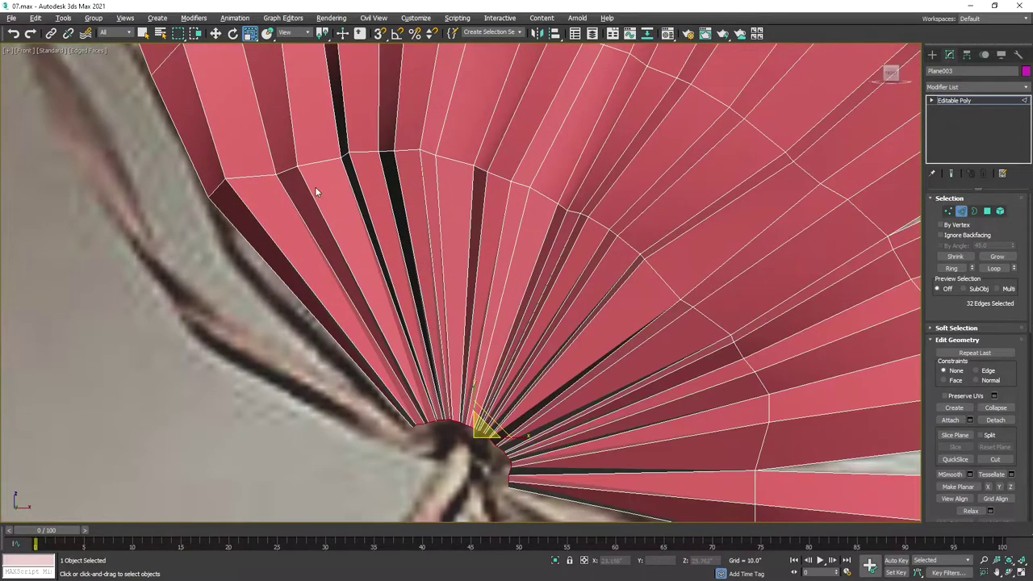
pyautogui.scroll(-1, 324, 246)
# Step: In Vertex mode, move a vertex on the fan's middle ring in Front view
pyautogui.click(950, 211)
pyautogui.scroll(3, 225, 294)
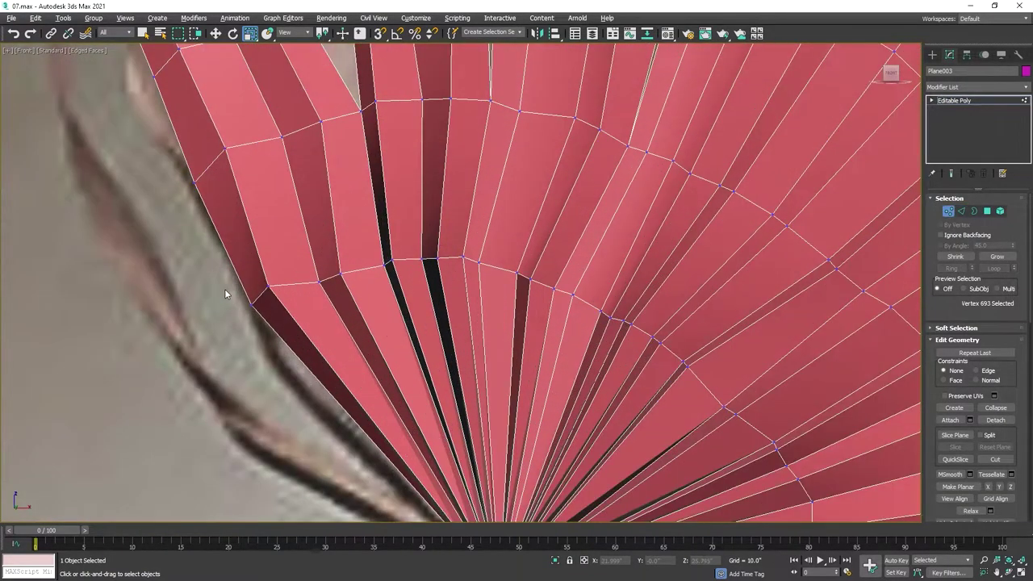
pyautogui.moveTo(278, 281)
pyautogui.mouseDown()
pyautogui.moveTo(563, 299)
pyautogui.moveTo(712, 368)
pyautogui.mouseUp()
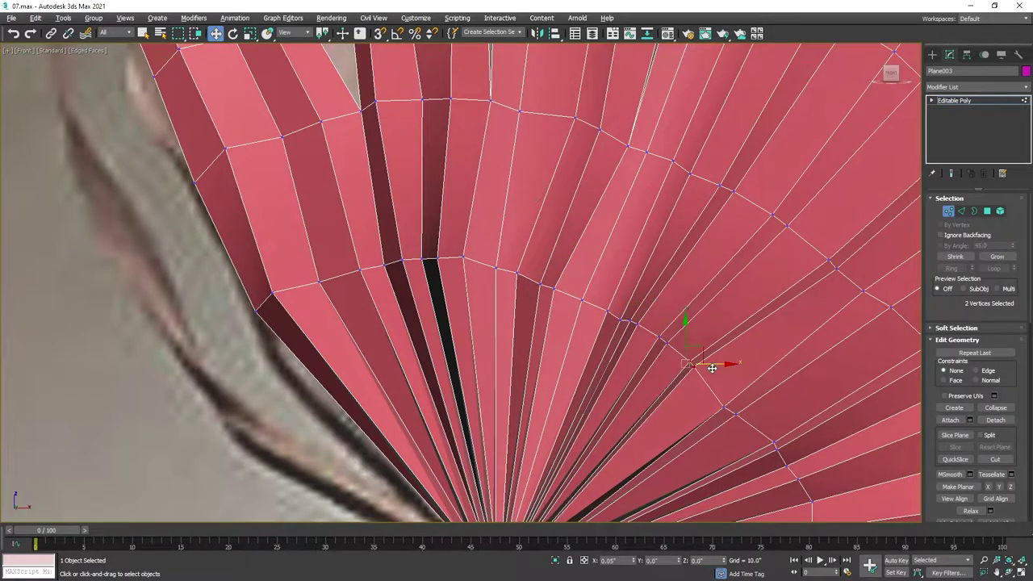
# Step: Save the leaf incrementally as 08.max
pyautogui.click(312, 302)
pyautogui.press('p')
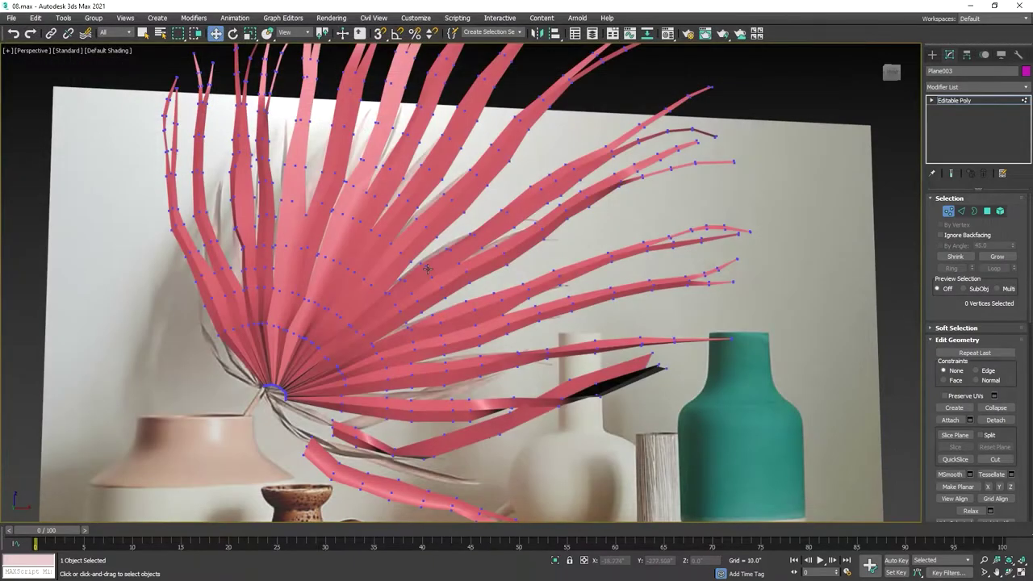
pyautogui.scroll(5, 393, 363)
pyautogui.scroll(-3, 436, 316)
pyautogui.scroll(-3, 436, 317)
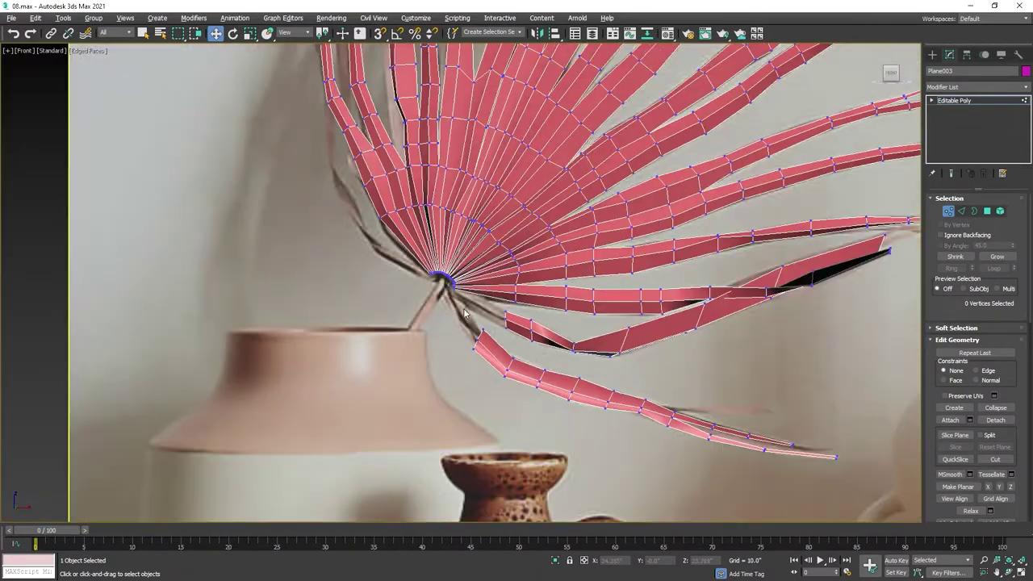
pyautogui.scroll(5, 387, 452)
# Step: Extend a strip from the lower frond and tilt its end edge toward the hub
pyautogui.keyDown('shift'); pyautogui.moveTo(642, 388); pyautogui.dragTo(593, 317); pyautogui.keyUp('shift')
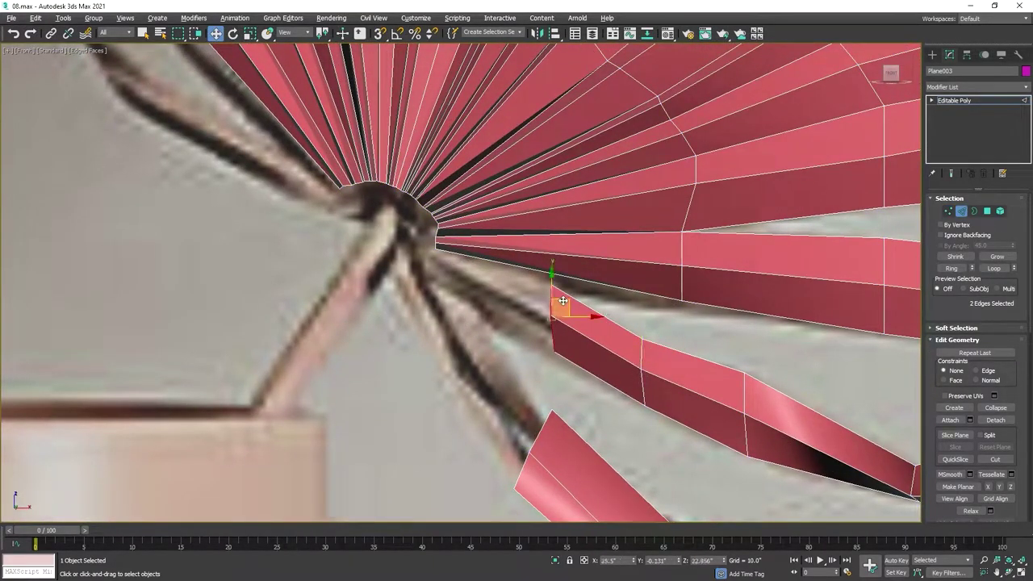
pyautogui.keyDown('shift'); pyautogui.moveTo(542, 439); pyautogui.dragTo(493, 327); pyautogui.keyUp('shift')
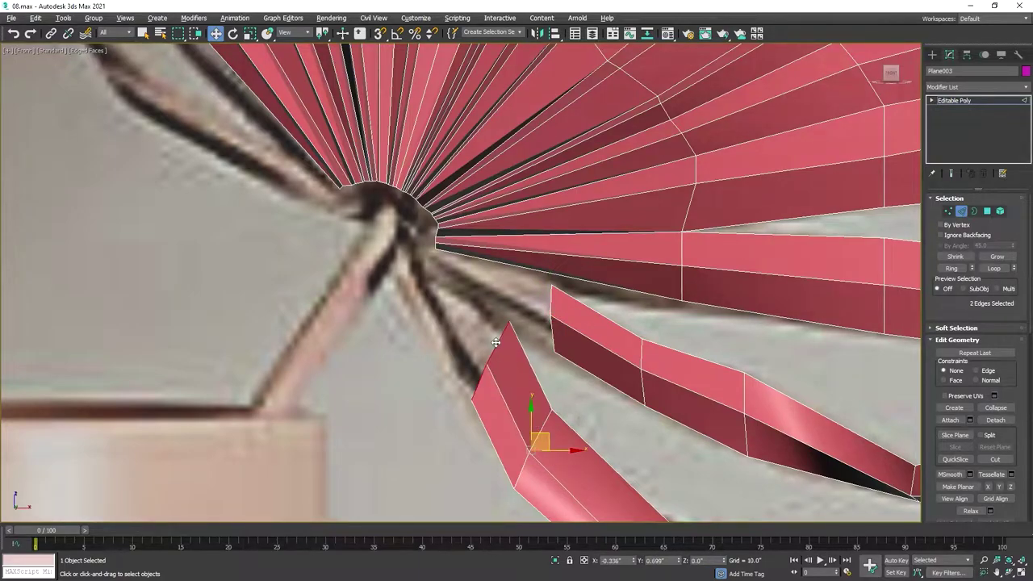
pyautogui.press('e')
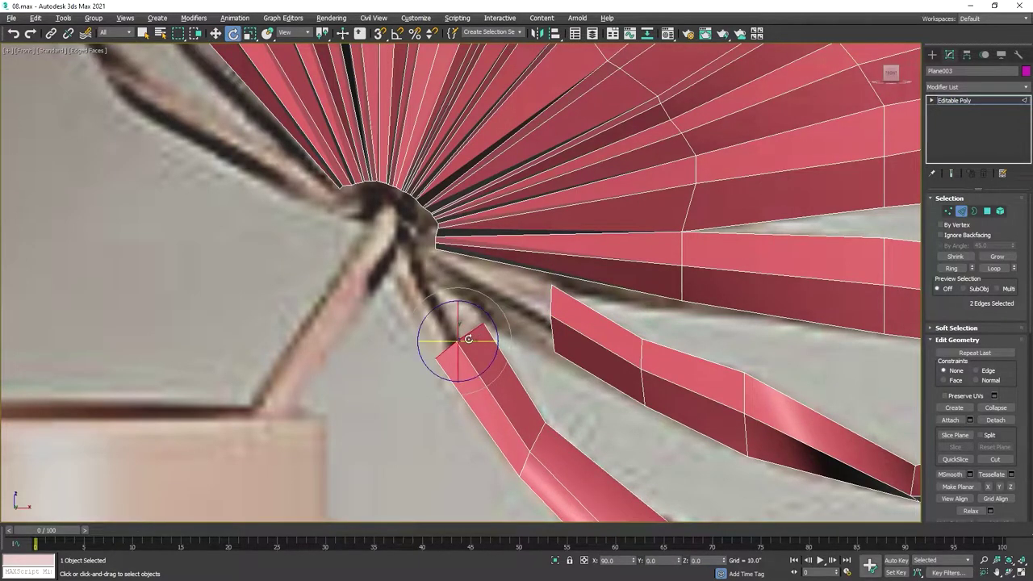
pyautogui.press('r')
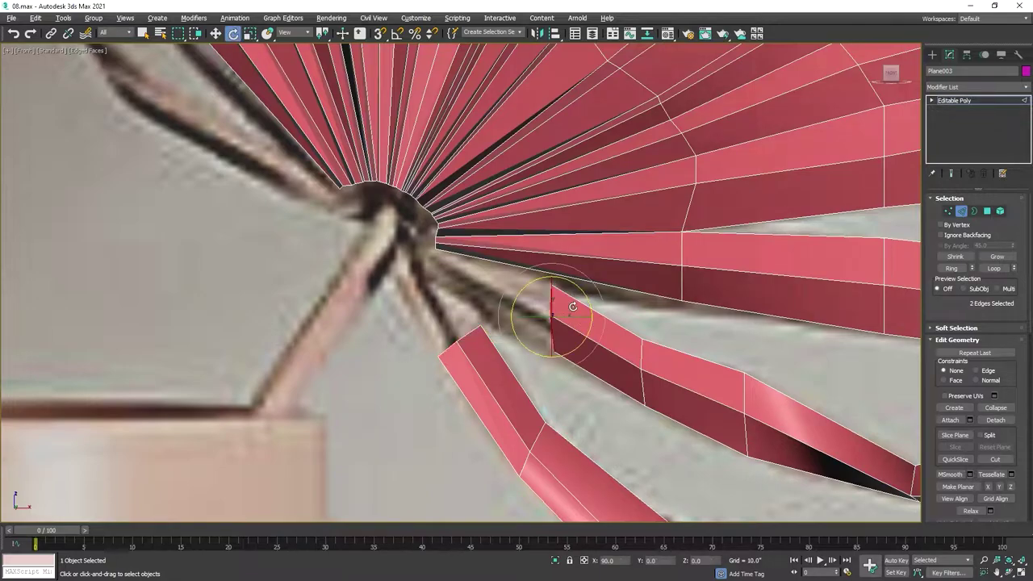
pyautogui.moveTo(573, 307); pyautogui.dragTo(563, 315)
pyautogui.press('r')
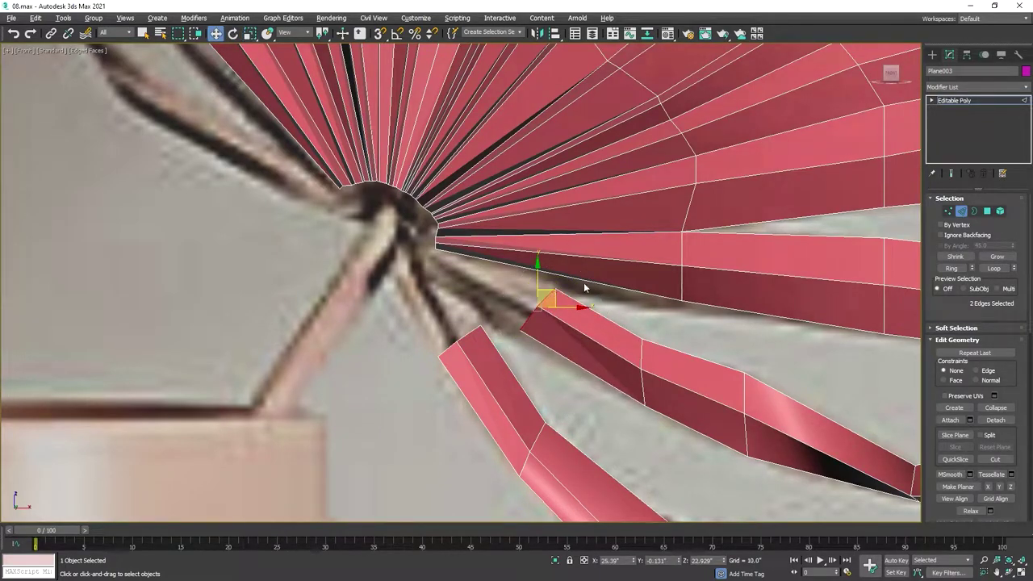
pyautogui.keyDown('ctrl'); pyautogui.click(587, 289); pyautogui.keyUp('ctrl')
pyautogui.keyDown('alt'); pyautogui.moveTo(587, 289); pyautogui.dragTo(716, 278, button='middle'); pyautogui.keyUp('alt')
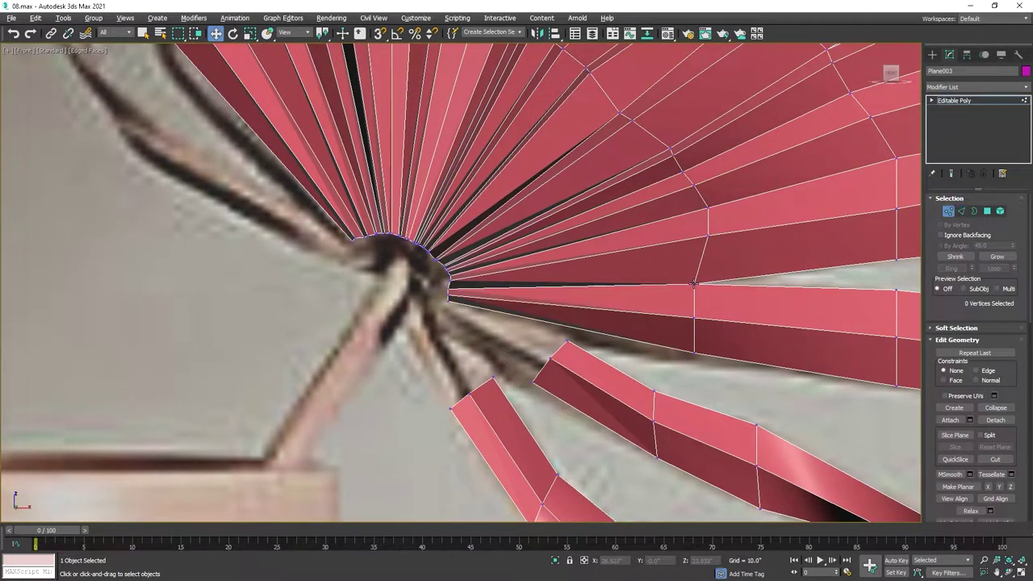
# Step: Tidy a frond's inner-end vertex and select the edge loop across the fronds
pyautogui.click(694, 283)
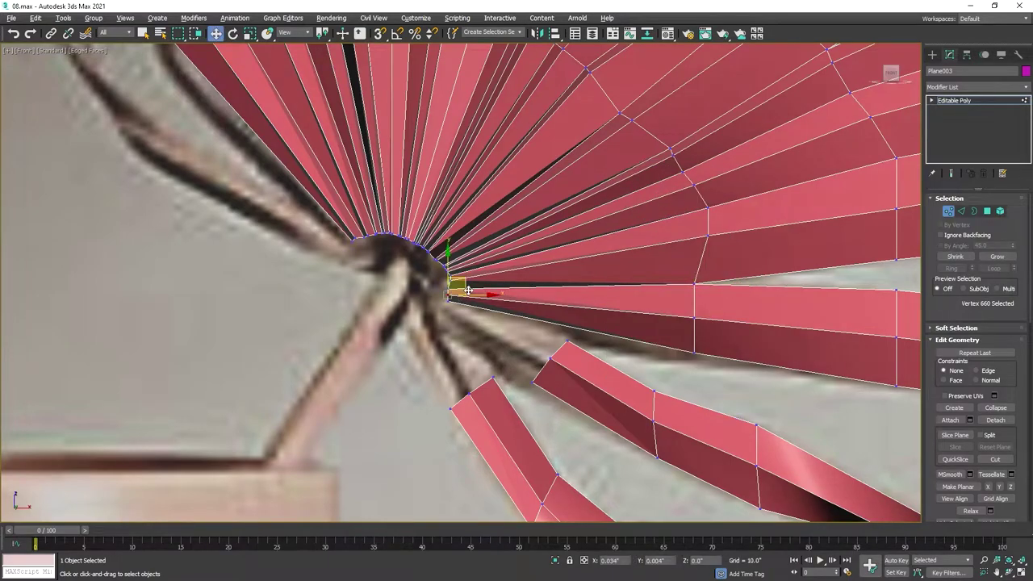
pyautogui.moveTo(468, 290); pyautogui.dragTo(454, 300)
pyautogui.moveTo(571, 345); pyautogui.dragTo(600, 318, button='middle')
pyautogui.press('2')
pyautogui.doubleClick(535, 317)
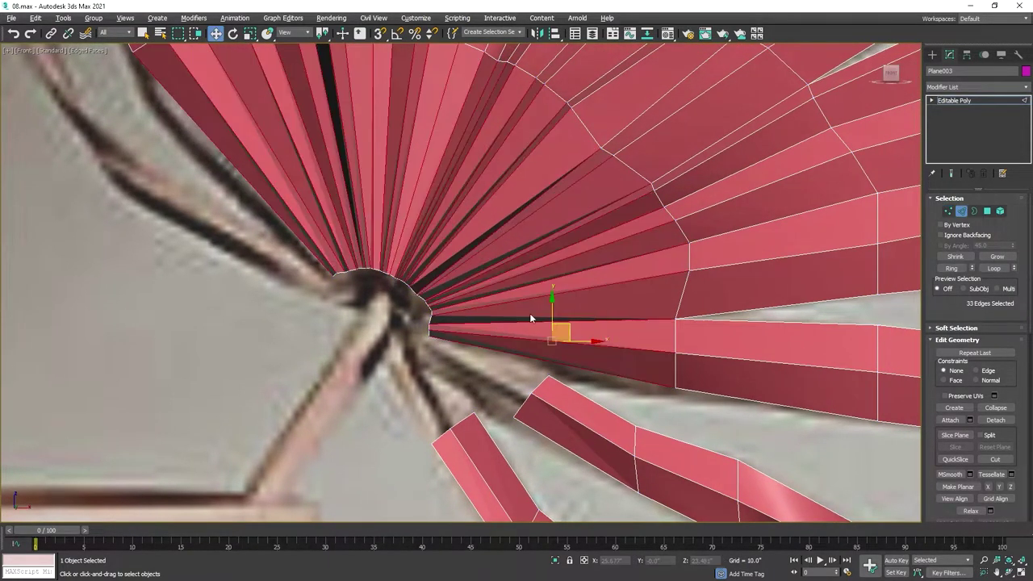
# Step: Pull the lower strip's vertices left and up into the hub
pyautogui.rightClick(531, 355)
pyautogui.click(493, 343)
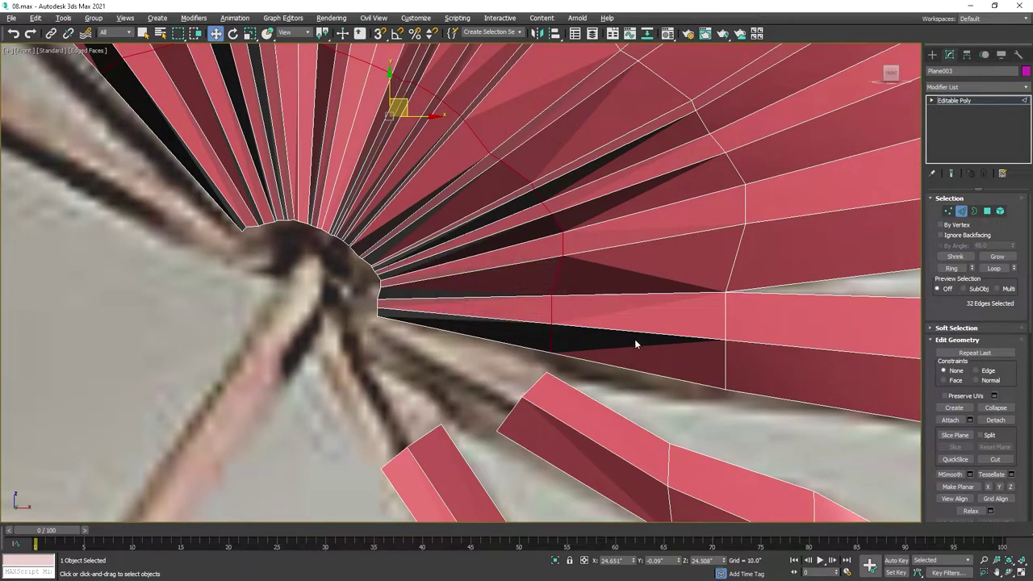
pyautogui.moveTo(479, 431); pyautogui.dragTo(436, 423)
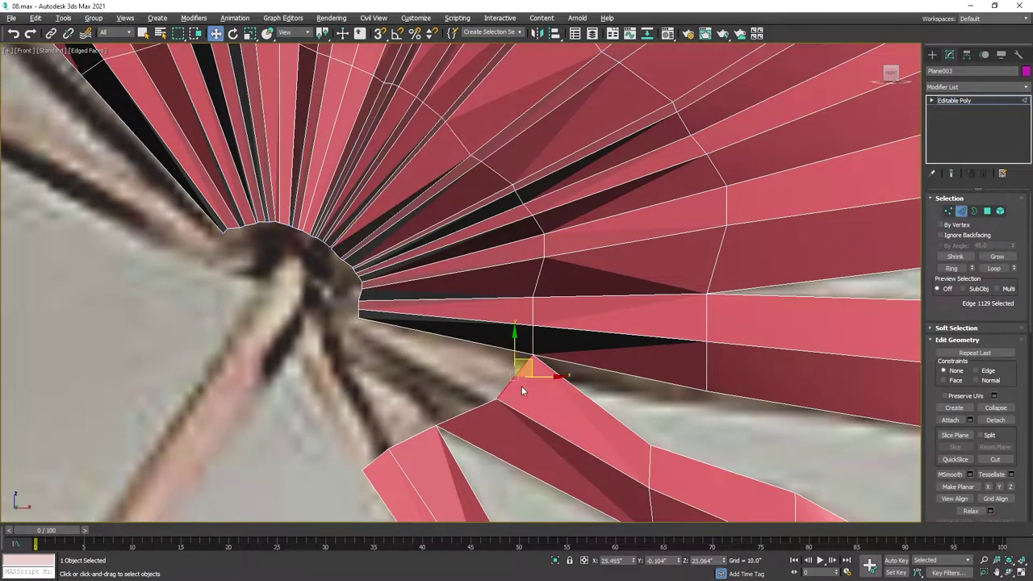
pyautogui.keyDown('shift'); pyautogui.moveTo(387, 457); pyautogui.dragTo(376, 348); pyautogui.keyUp('shift')
pyautogui.rightClick(296, 369)
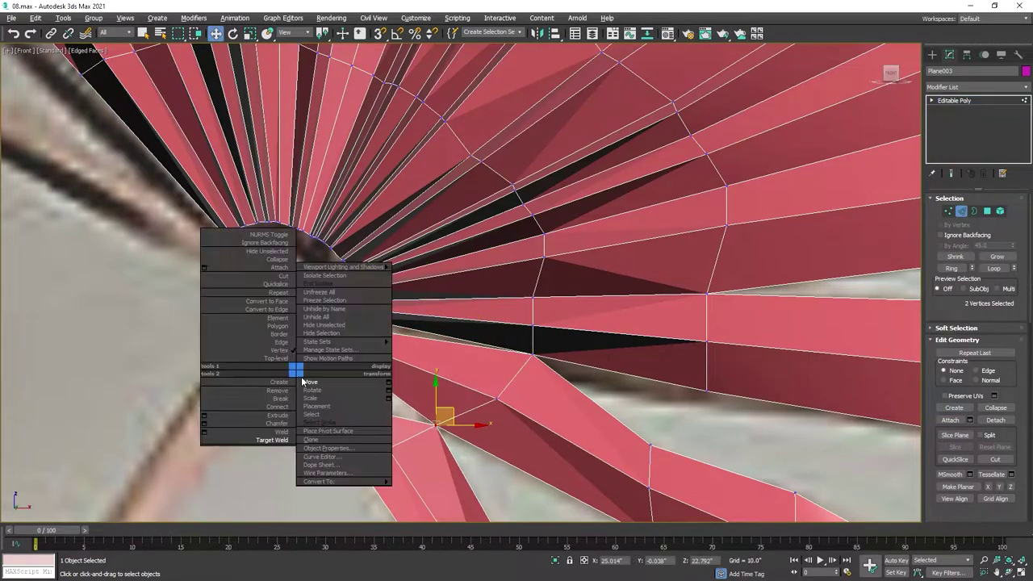
pyautogui.click(260, 395)
pyautogui.moveTo(260, 395)
pyautogui.mouseDown()
pyautogui.moveTo(311, 351)
pyautogui.moveTo(366, 329)
pyautogui.mouseUp()
pyautogui.moveTo(534, 356); pyautogui.dragTo(583, 371)
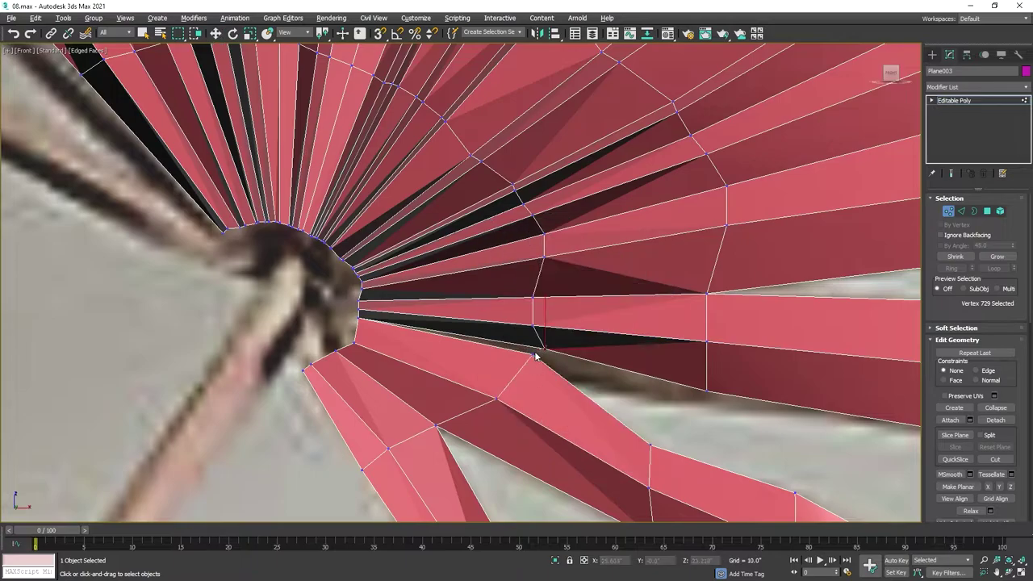
# Step: Show the leaf in wireframe and zoom the Front view onto the hub
pyautogui.scroll(3, 536, 356)
pyautogui.scroll(-5, 358, 389)
pyautogui.press('2')
pyautogui.press('t')
pyautogui.press('F3')
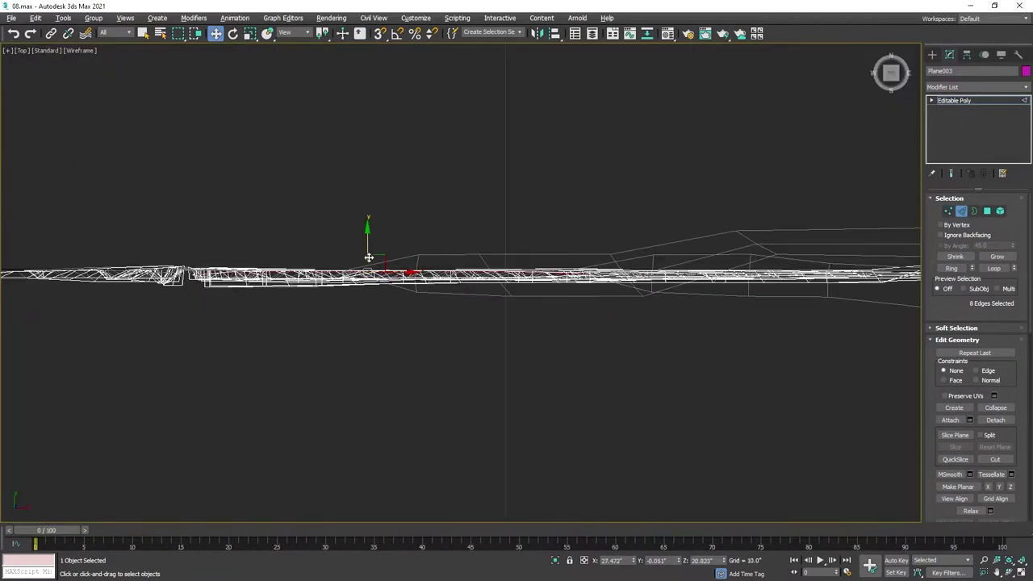
pyautogui.hotkey('alt', 'w')
pyautogui.hotkey('alt', 'w')
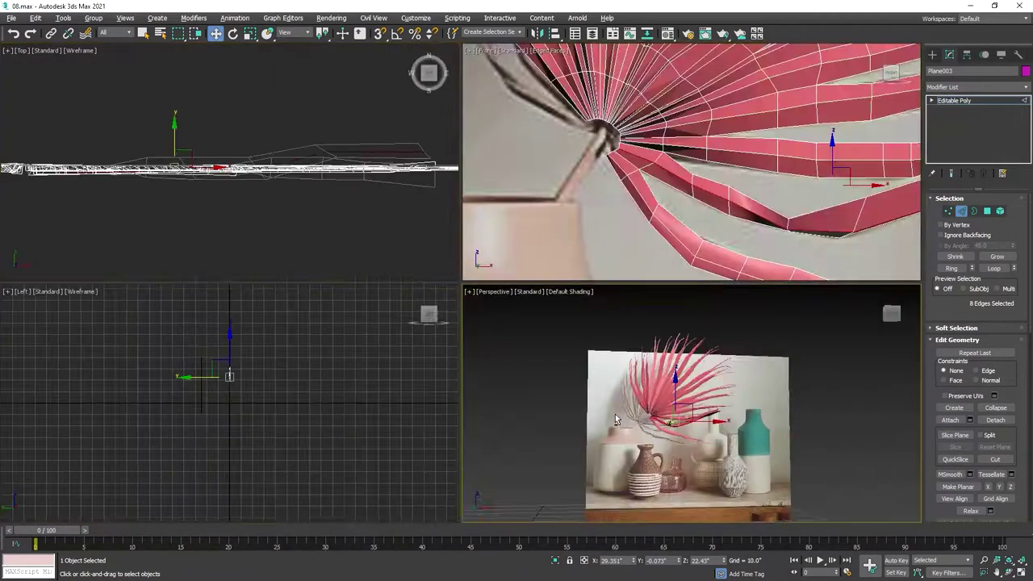
pyautogui.click(578, 190)
pyautogui.hotkey('alt', 'w')
pyautogui.scroll(2, 346, 218)
pyautogui.scroll(2, 347, 218)
pyautogui.scroll(2, 286, 302)
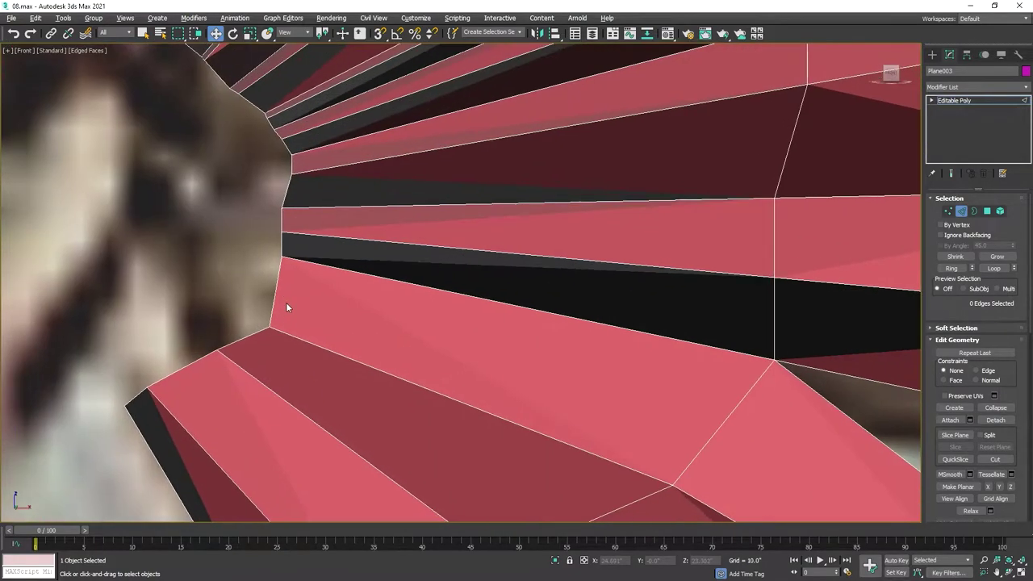
# Step: Move a hub vertex into place and select a neighbouring vertex
pyautogui.press('1')
pyautogui.moveTo(272, 327); pyautogui.dragTo(266, 318)
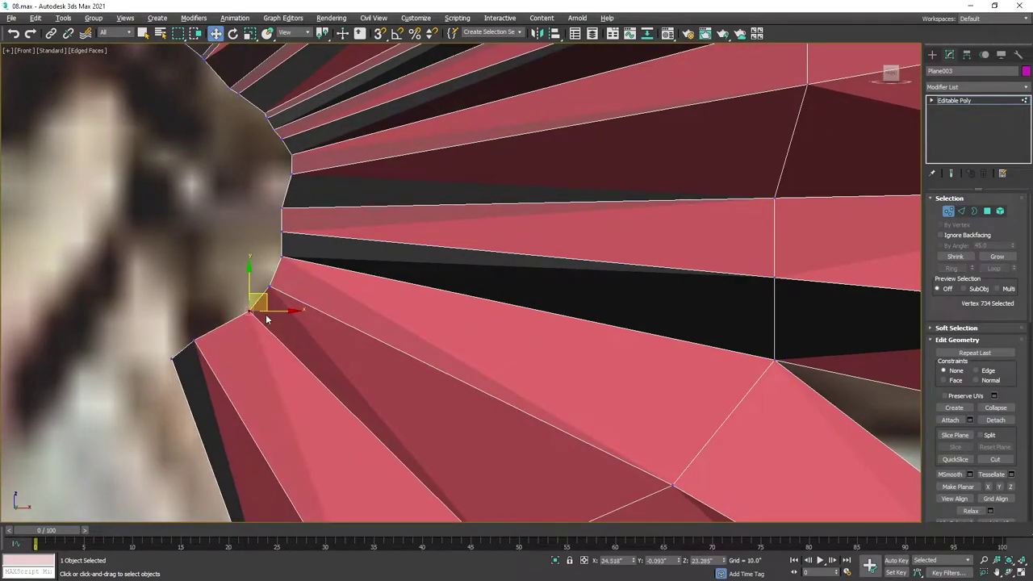
pyautogui.scroll(-3, 265, 318)
pyautogui.scroll(3, 266, 323)
pyautogui.click(268, 333)
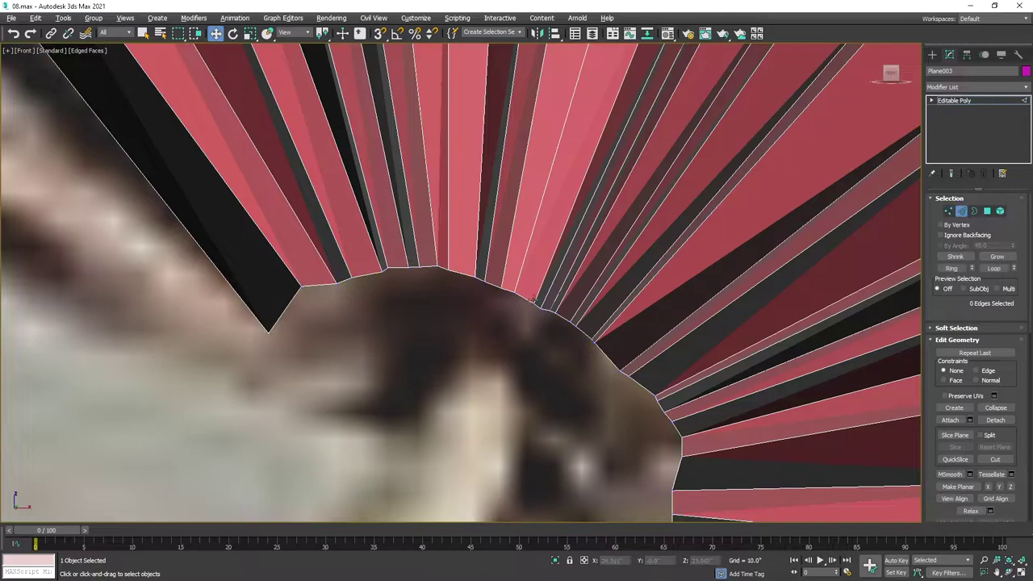
pyautogui.scroll(-3, 533, 297)
pyautogui.scroll(3, 512, 299)
# Step: Reselect the hub vertex and the vertex beside it
pyautogui.press('1')
pyautogui.click(501, 227)
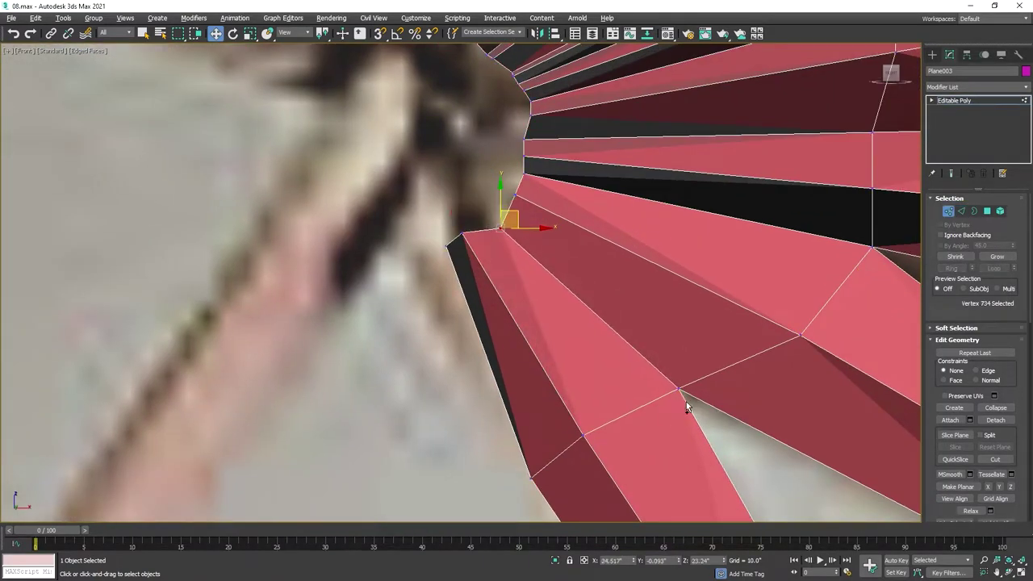
pyautogui.scroll(-3, 686, 406)
pyautogui.rightClick(692, 364)
pyautogui.click(646, 374)
pyautogui.scroll(3, 485, 328)
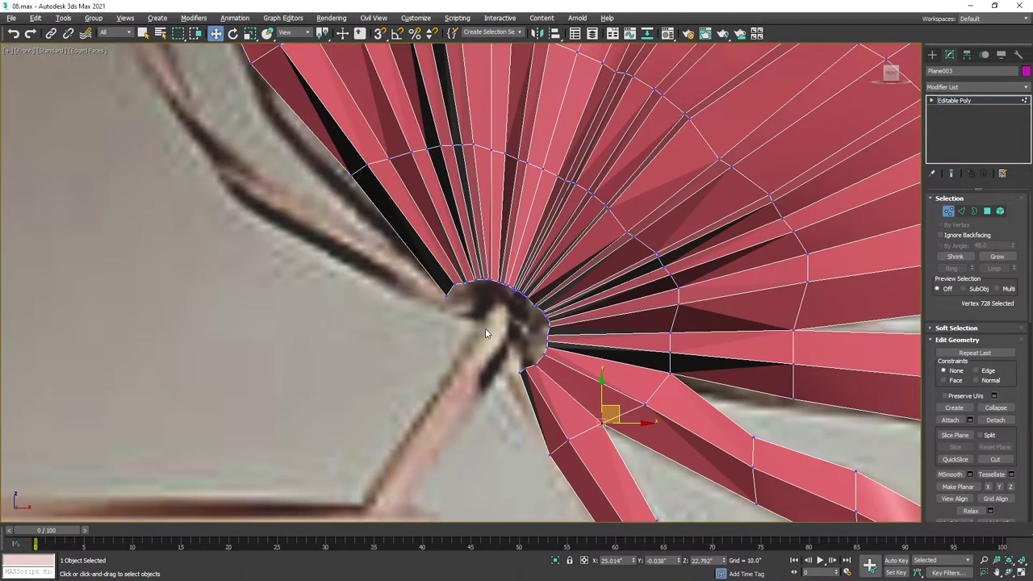
pyautogui.scroll(2, 485, 328)
# Step: Select the hub's open border and frame it in a maximized Perspective view
pyautogui.press('3')
pyautogui.click(558, 278)
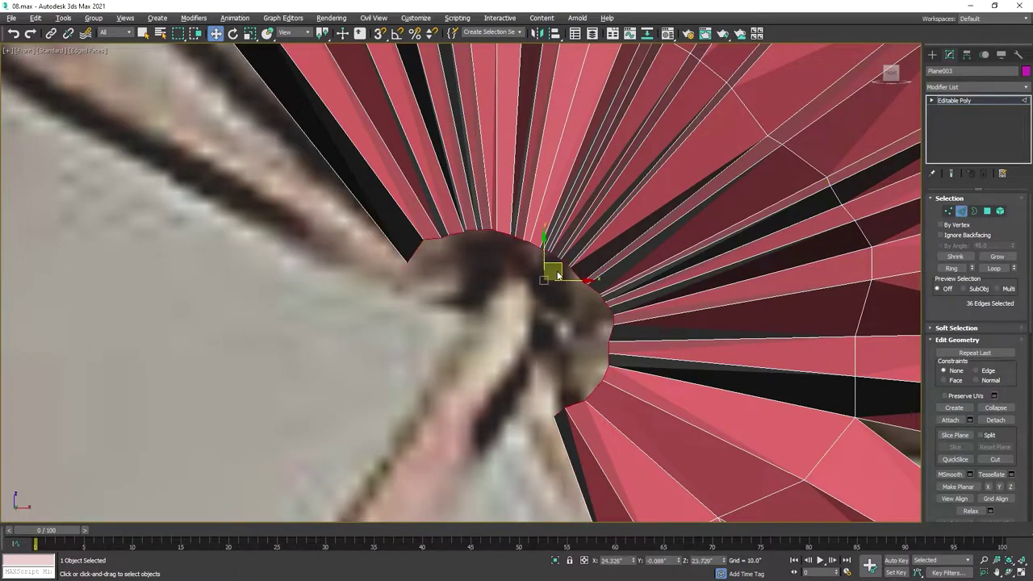
pyautogui.scroll(-2, 545, 278)
pyautogui.hotkey('alt', 'w')
pyautogui.middleClick(346, 191)
pyautogui.hotkey('alt', 'w')
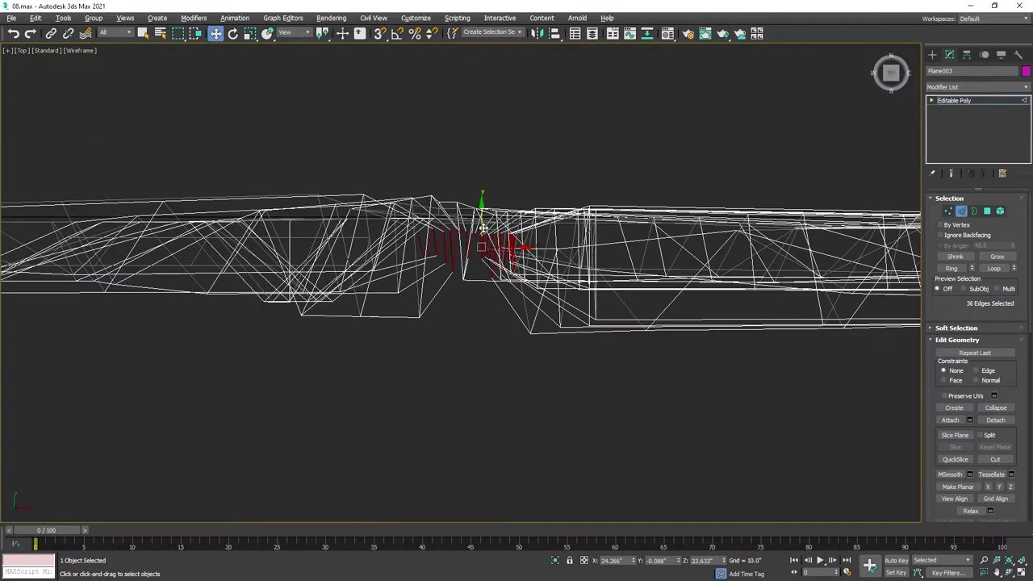
pyautogui.press('w')
pyautogui.hotkey('alt', 'w')
pyautogui.middleClick(758, 441)
pyautogui.hotkey('alt', 'w')
pyautogui.press('z')
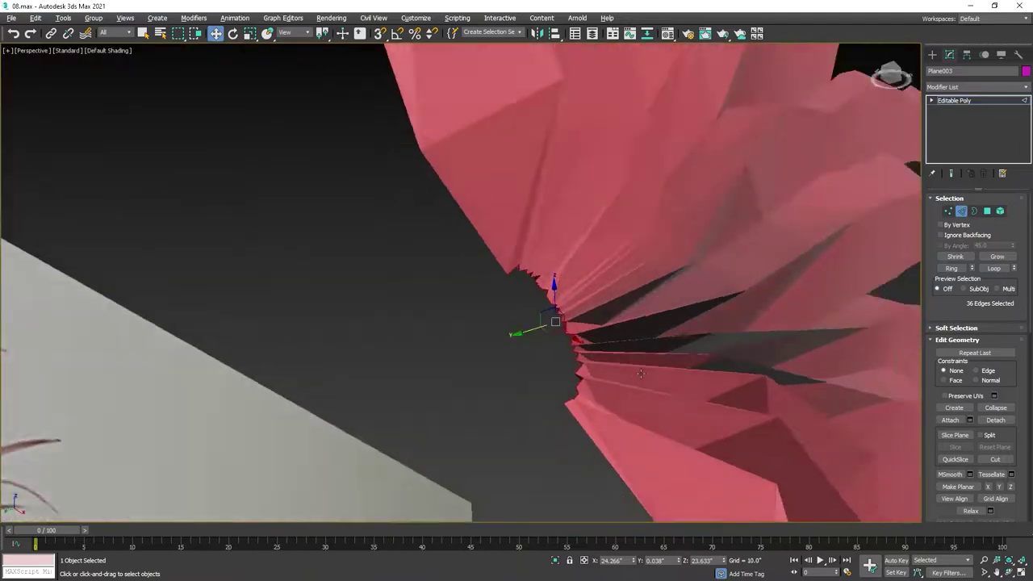
pyautogui.scroll(-10, 484, 323)
# Step: Return to object level with Move active on the whole leaf
pyautogui.press('2')
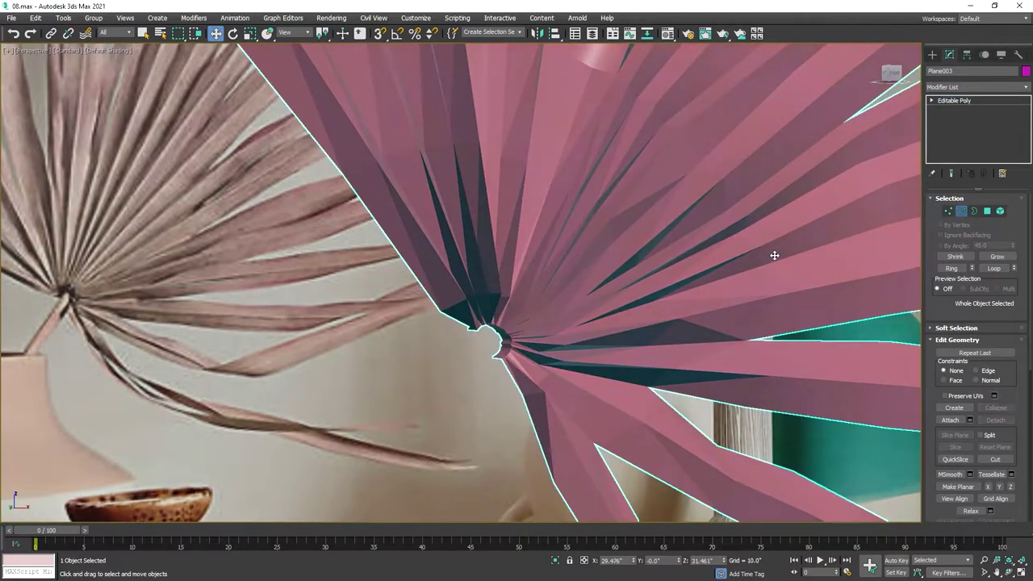
pyautogui.rightClick(570, 224)
pyautogui.click(585, 231)
pyautogui.scroll(2, 576, 201)
pyautogui.scroll(2, 547, 250)
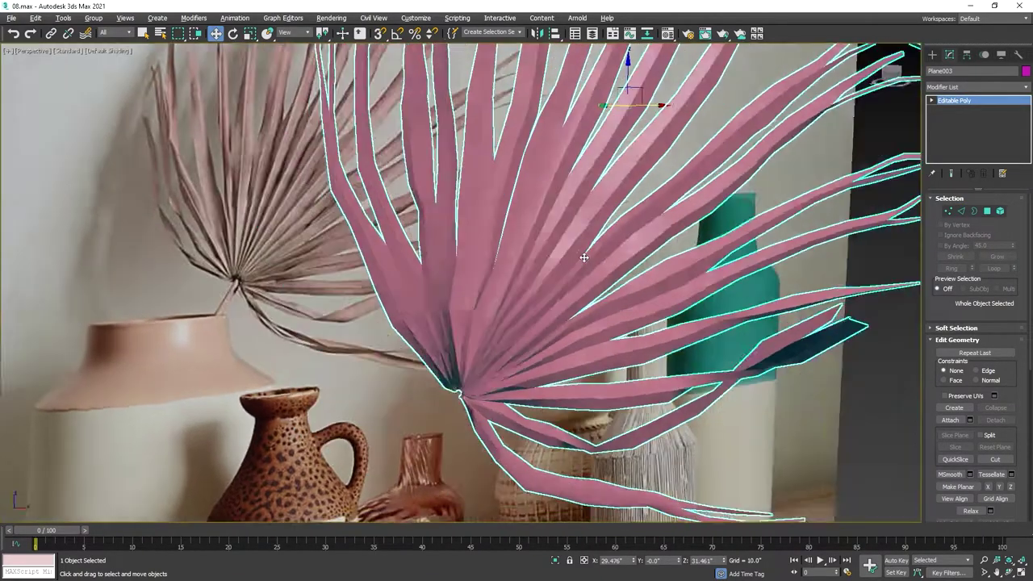
pyautogui.scroll(1, 588, 256)
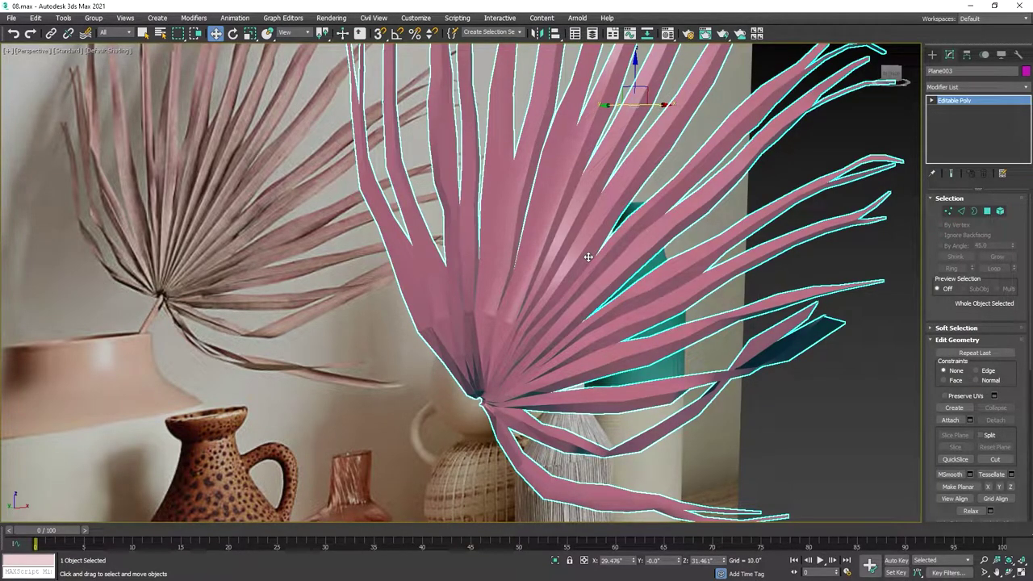
# Step: Select frond edges in Front view and extend them to loops along every frond
pyautogui.press('2')
pyautogui.press('f')
pyautogui.scroll(4, 436, 164)
pyautogui.click(436, 165)
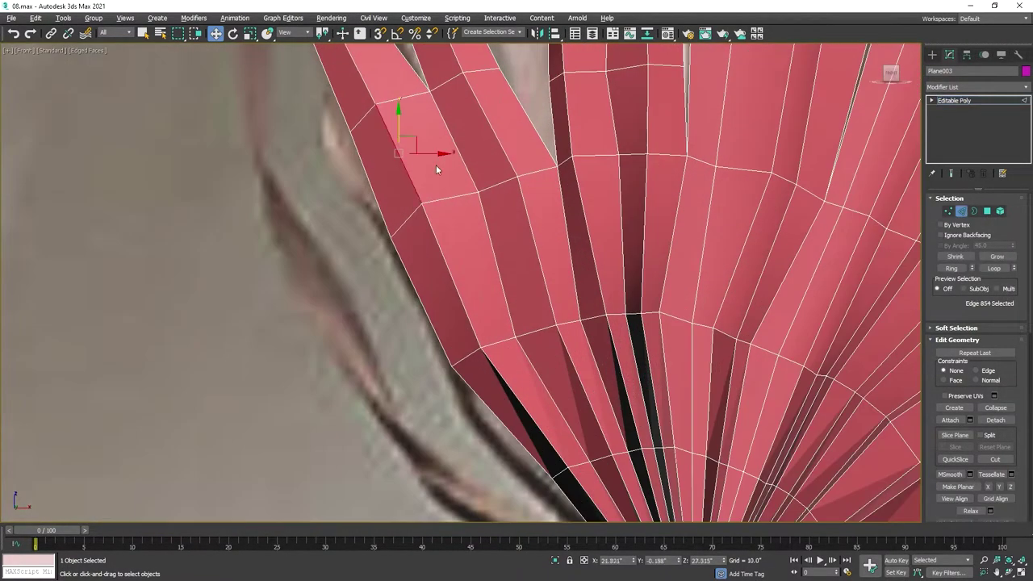
pyautogui.moveTo(765, 137); pyautogui.dragTo(558, 232, button='middle')
pyautogui.scroll(-2, 559, 233)
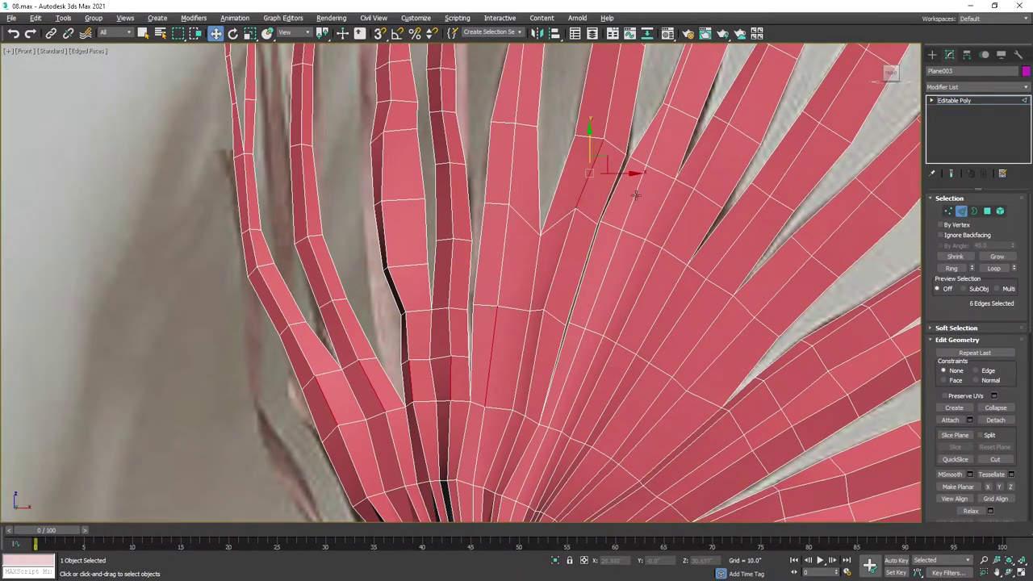
pyautogui.moveTo(727, 252); pyautogui.dragTo(545, 283, button='middle')
pyautogui.keyDown('ctrl'); pyautogui.click(522, 320); pyautogui.keyUp('ctrl')
pyautogui.moveTo(635, 388); pyautogui.dragTo(556, 255, button='middle')
pyautogui.scroll(-2, 556, 255)
pyautogui.keyDown('ctrl'); pyautogui.click(556, 255); pyautogui.keyUp('ctrl')
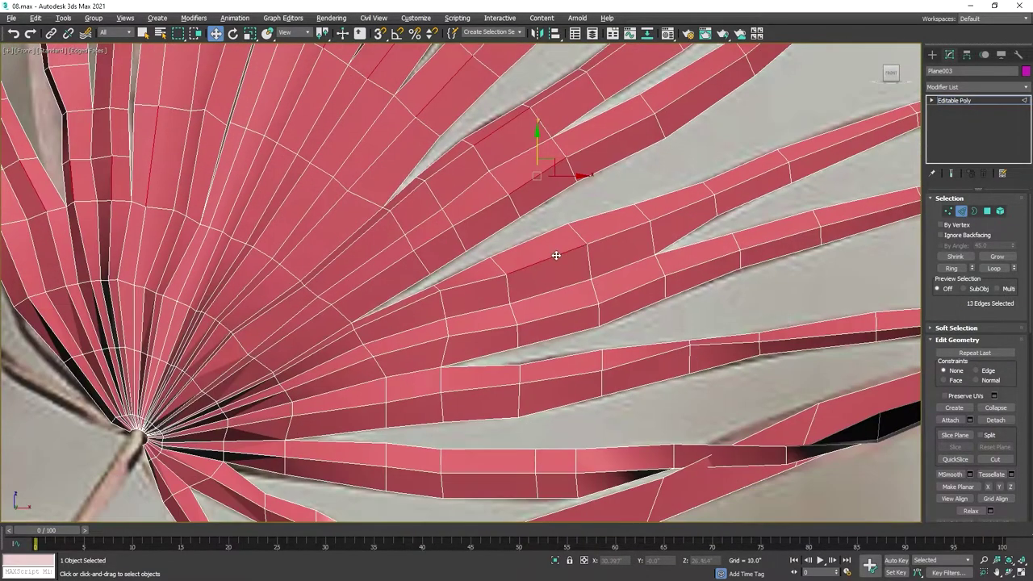
pyautogui.moveTo(580, 377); pyautogui.dragTo(484, 343, button='middle')
pyautogui.keyDown('ctrl'); pyautogui.click(510, 254); pyautogui.keyUp('ctrl')
pyautogui.hotkey('alt', 'l')
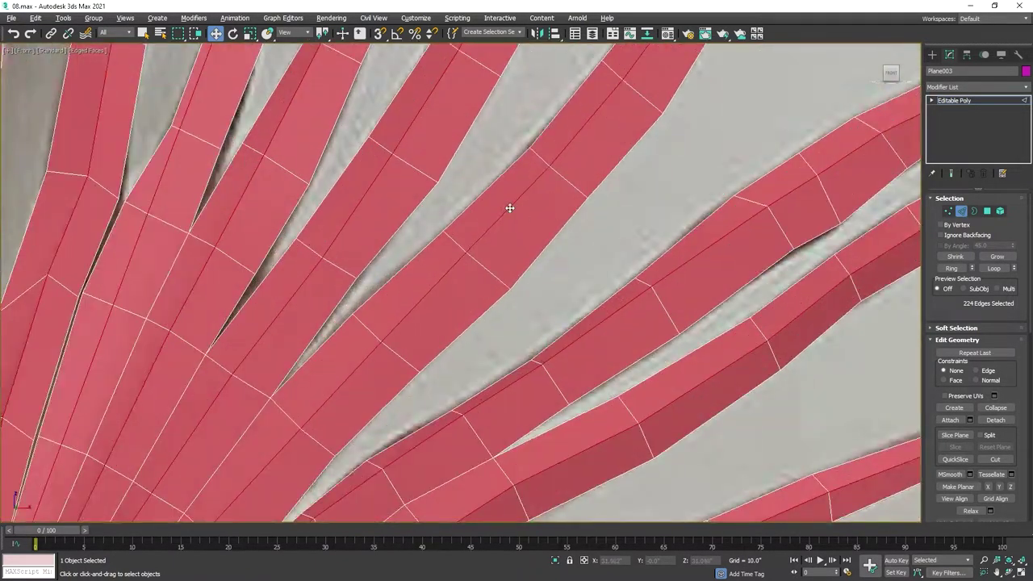
# Step: Extrude the selected frond edges, zeroing height and width before setting the amount
pyautogui.press('p')
pyautogui.moveTo(560, 353)
pyautogui.keyDown('alt'); pyautogui.mouseDown(button='middle')
pyautogui.moveTo(435, 341)
pyautogui.moveTo(530, 285)
pyautogui.mouseUp(button='middle'); pyautogui.keyUp('alt')
pyautogui.scroll(5, 530, 285)
pyautogui.scroll(-5, 969, 426)
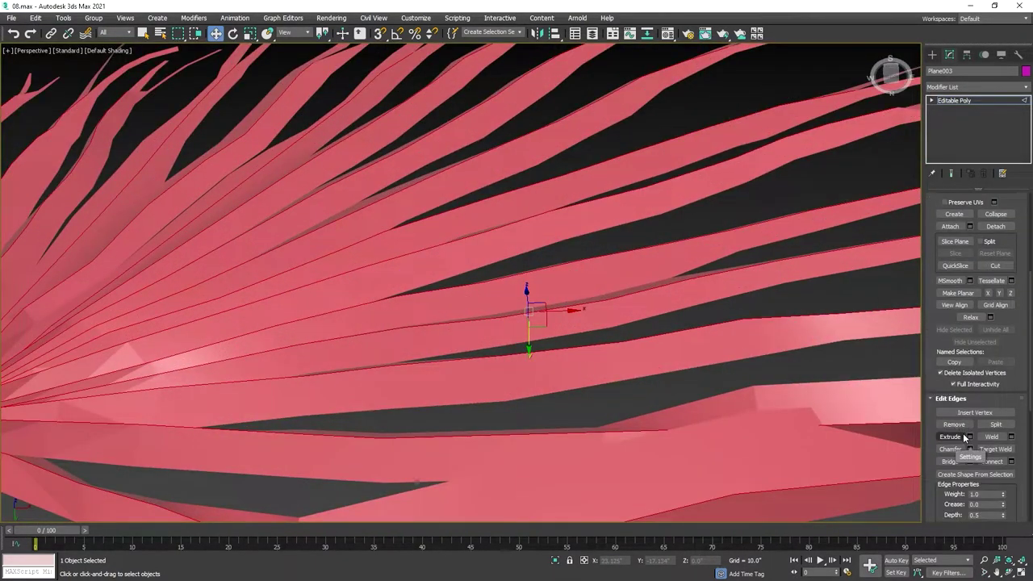
pyautogui.scroll(-2, 964, 437)
pyautogui.click(970, 388)
pyautogui.press('f')
pyautogui.scroll(-5, 589, 320)
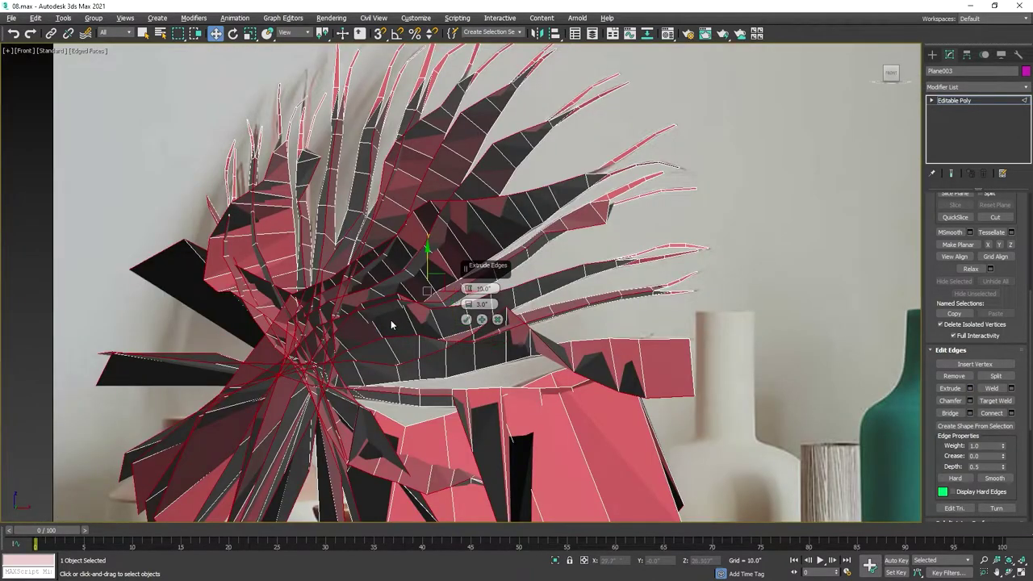
pyautogui.rightClick(468, 303)
pyautogui.rightClick(469, 288)
pyautogui.scroll(8, 433, 296)
pyautogui.press('F3')
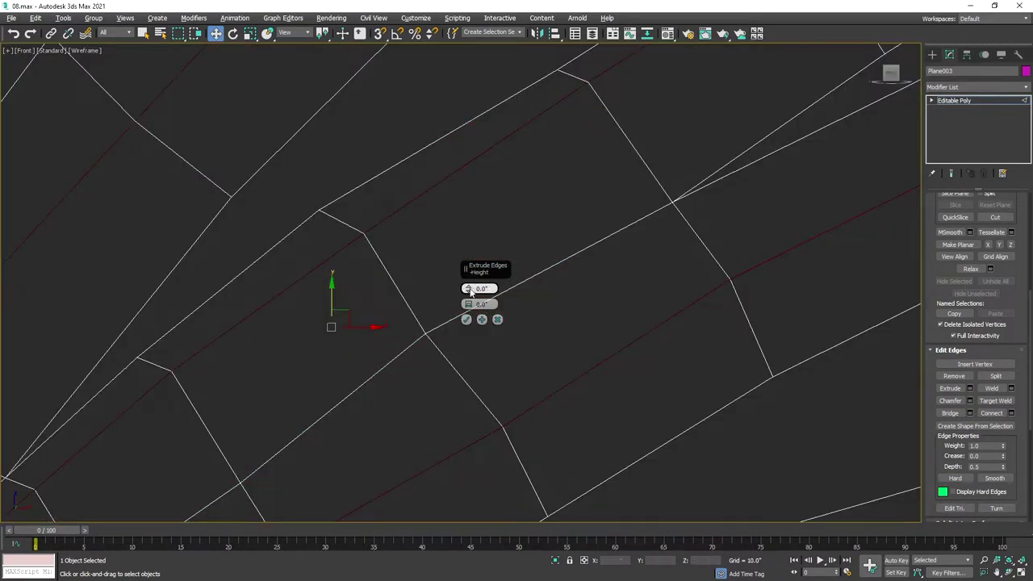
pyautogui.moveTo(468, 288); pyautogui.dragTo(468, 275)
pyautogui.click(465, 319)
# Step: Exit Edge mode, test TurboSmooth from the modifier list, then deselect the leaf
pyautogui.press('p')
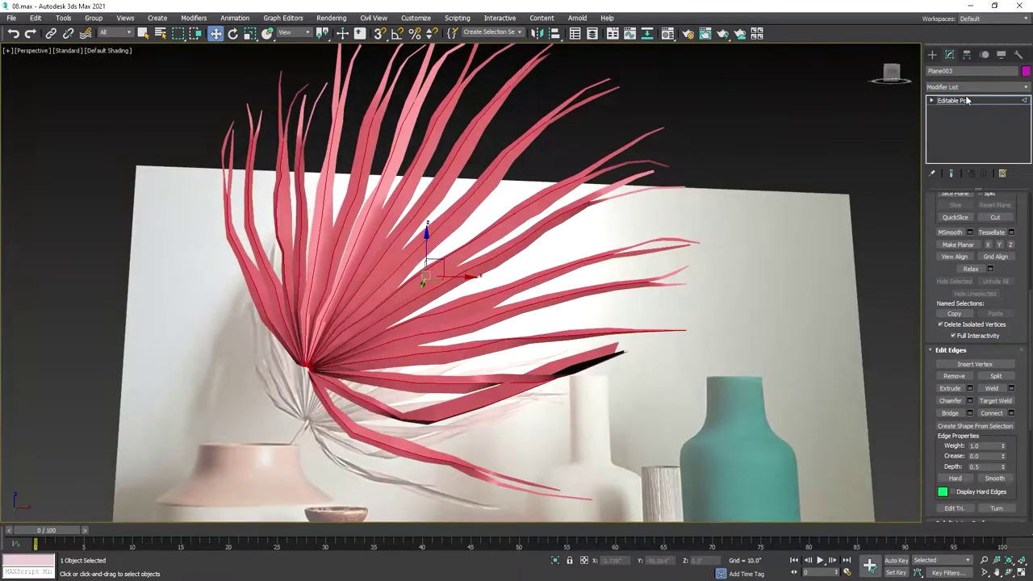
pyautogui.click(967, 100)
pyautogui.click(962, 86)
pyautogui.click(701, 162)
pyautogui.keyDown('alt'); pyautogui.moveTo(700, 163); pyautogui.dragTo(347, 291, button='middle'); pyautogui.keyUp('alt')
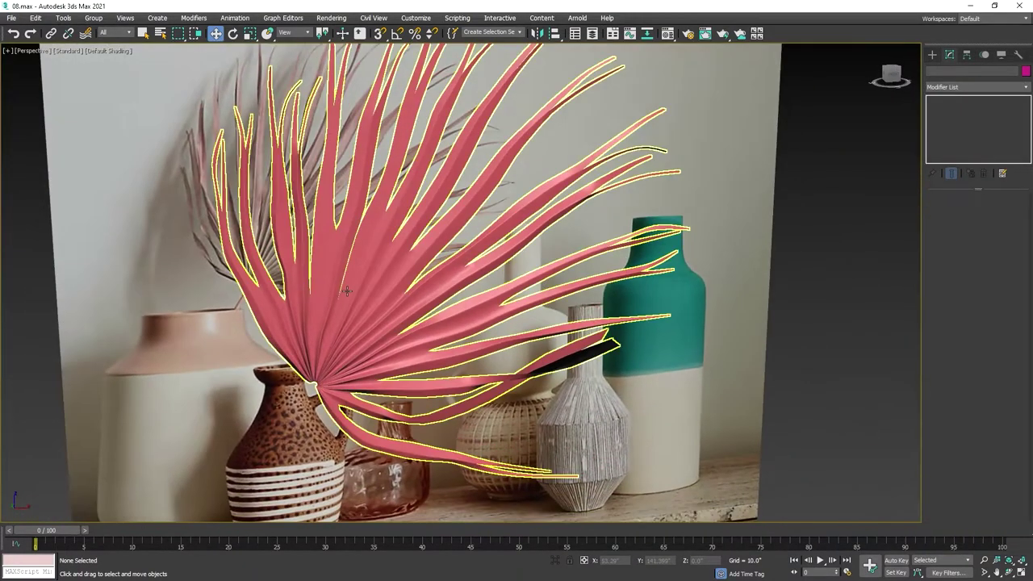
pyautogui.click(347, 290)
pyautogui.scroll(-5, 771, 365)
pyautogui.click(877, 289)
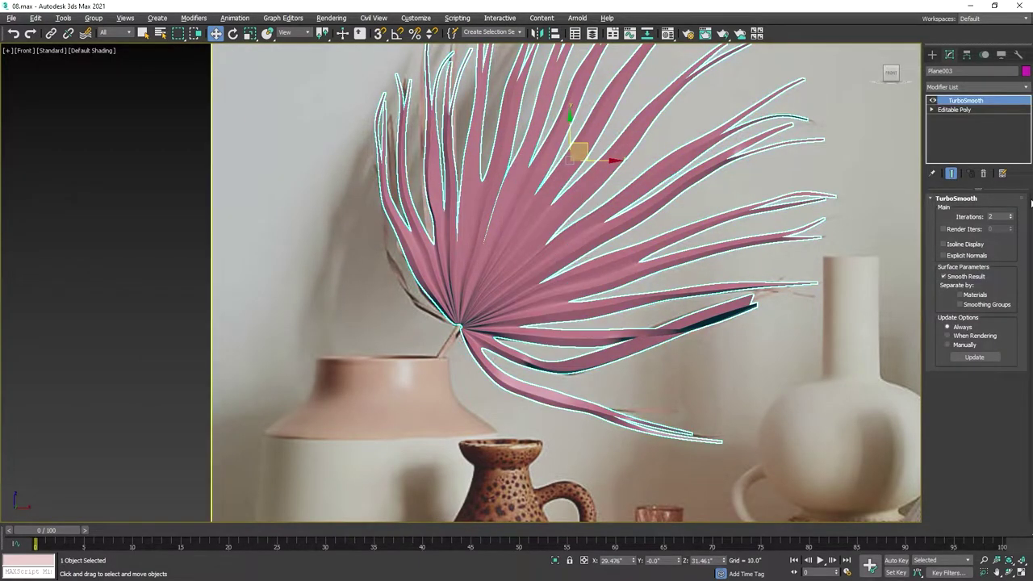
# Step: Toggle Rotate then Move from the quad menu and start creating a spline shape
pyautogui.rightClick(595, 247)
pyautogui.click(604, 264)
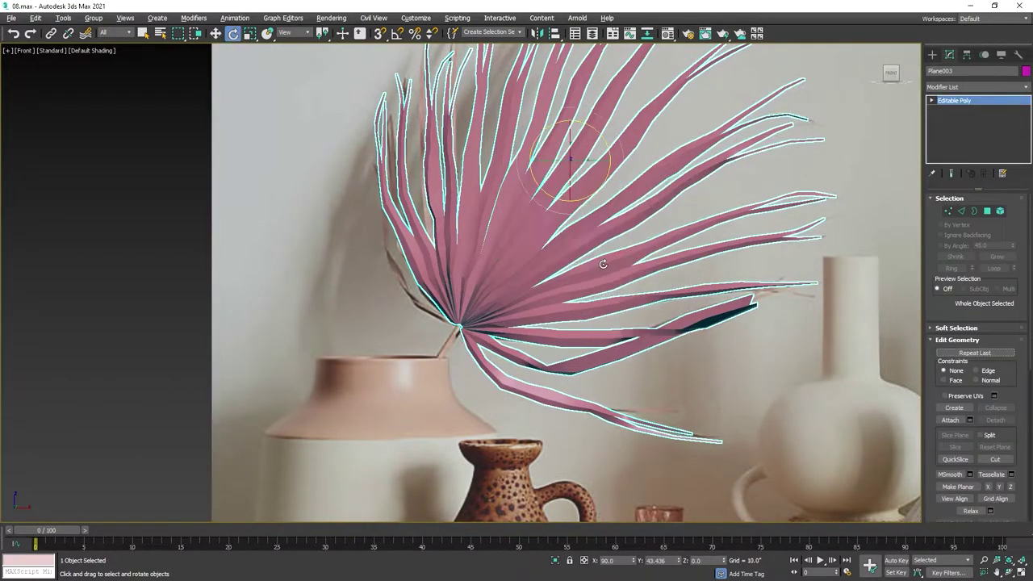
pyautogui.rightClick(449, 351)
pyautogui.click(461, 360)
pyautogui.scroll(5, 461, 361)
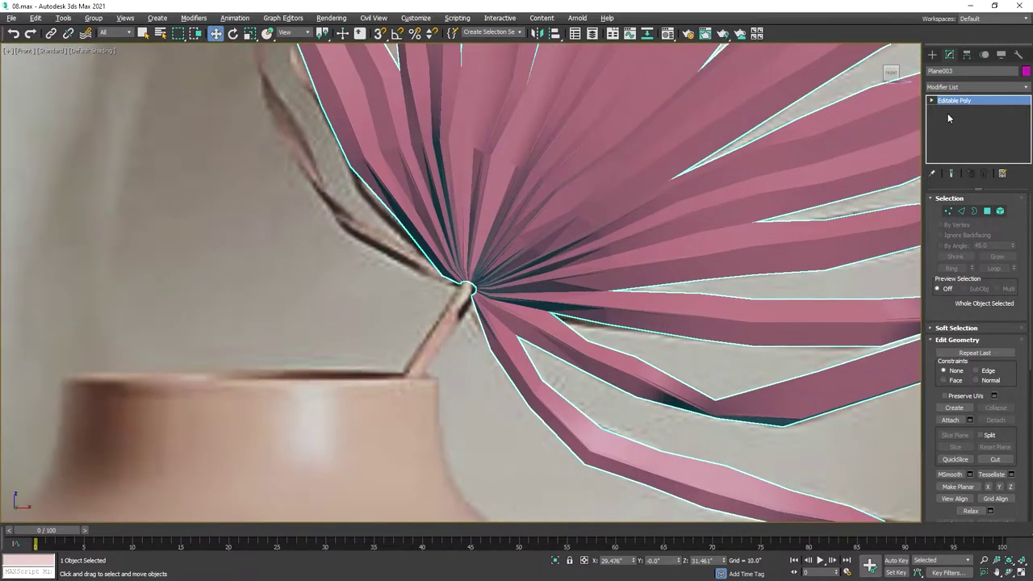
pyautogui.click(932, 54)
# Step: Draw a Line spline from the fan's hub straight down into the vase
pyautogui.click(942, 70)
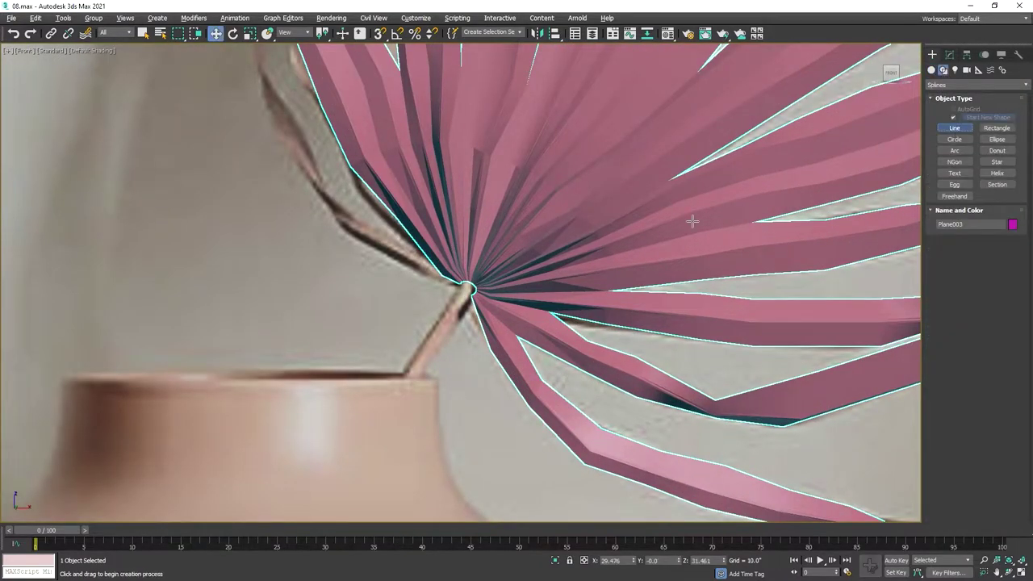
pyautogui.scroll(4, 513, 312)
pyautogui.click(357, 233)
pyautogui.scroll(-2, 381, 308)
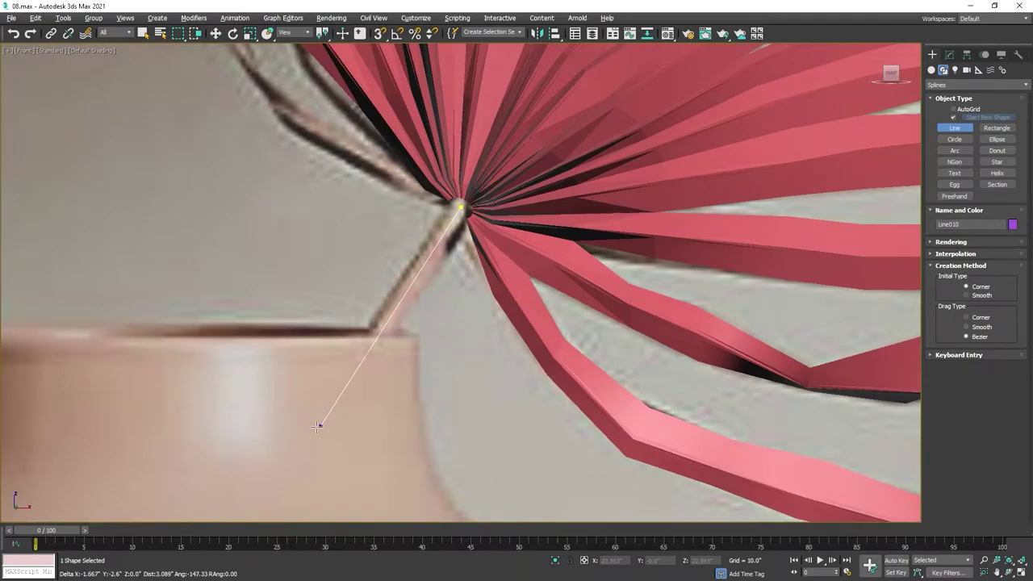
pyautogui.scroll(-2, 307, 423)
pyautogui.scroll(-2, 323, 323)
pyautogui.scroll(-2, 331, 251)
pyautogui.scroll(-2, 321, 323)
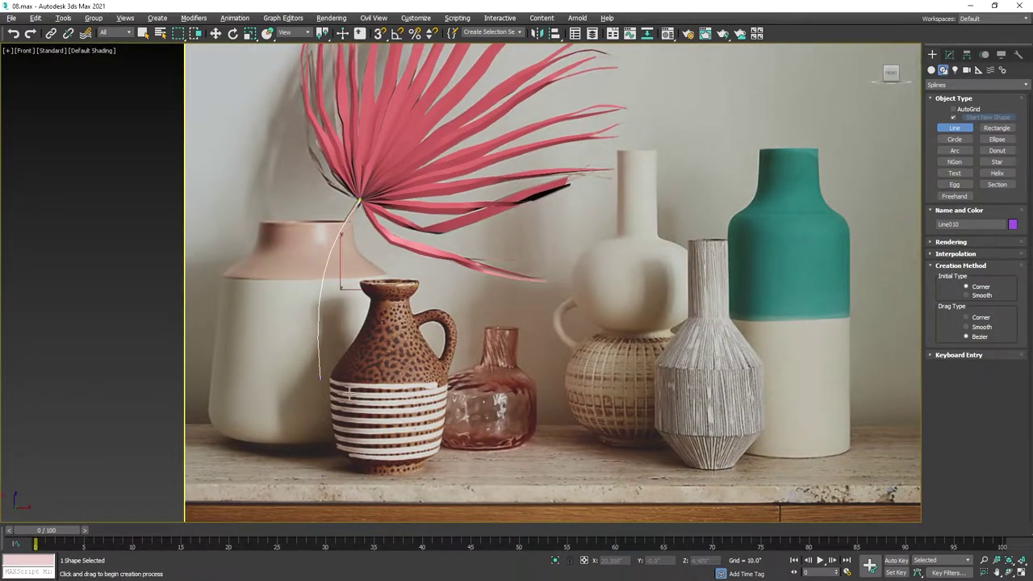
pyautogui.rightClick(350, 394)
pyautogui.scroll(4, 339, 193)
# Step: Return to the multi-view layout and select just the new stem line
pyautogui.press('t')
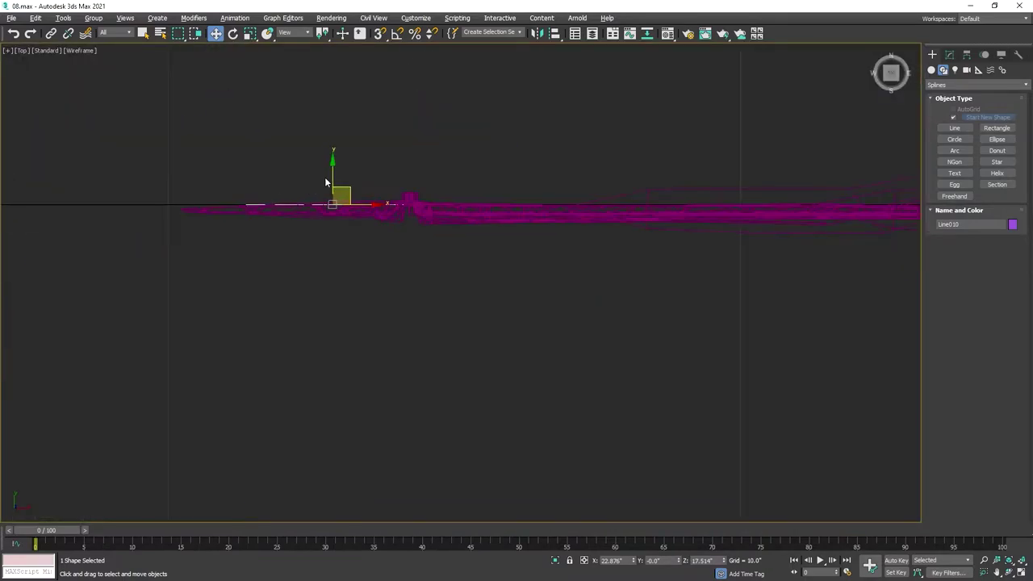
pyautogui.hotkey('alt', 'w')
pyautogui.keyDown('ctrl'); pyautogui.click(537, 110); pyautogui.keyUp('ctrl')
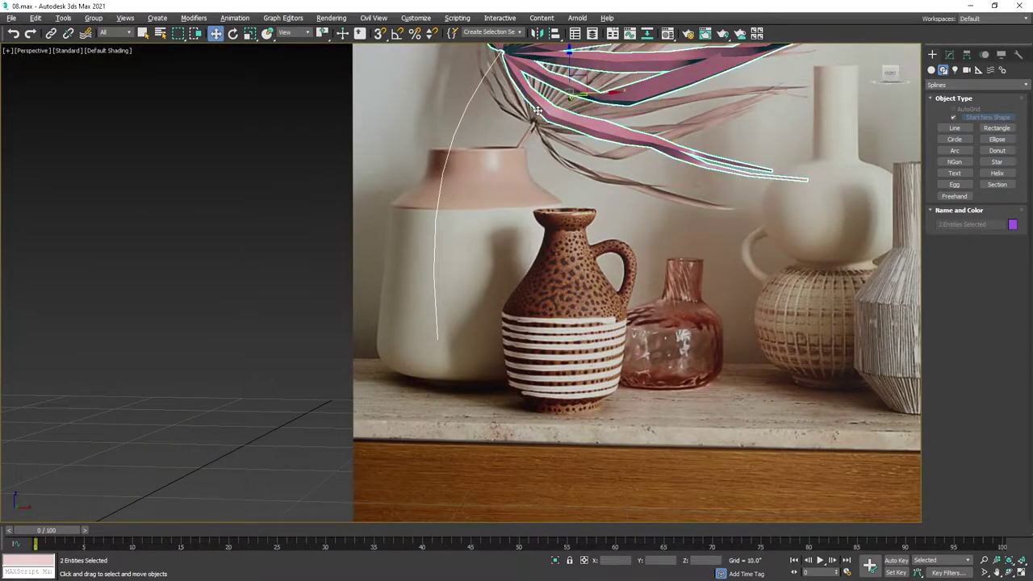
pyautogui.click(475, 274)
pyautogui.scroll(3, 466, 419)
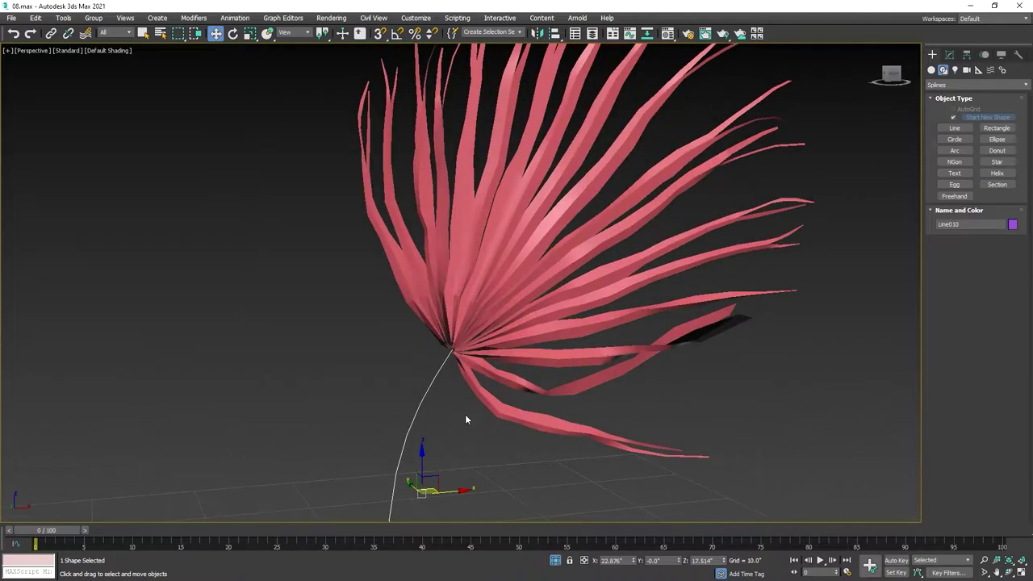
pyautogui.scroll(2, 466, 419)
# Step: Make the stem line render as a tube in renderer and viewport, 1.0" thick
pyautogui.click(949, 55)
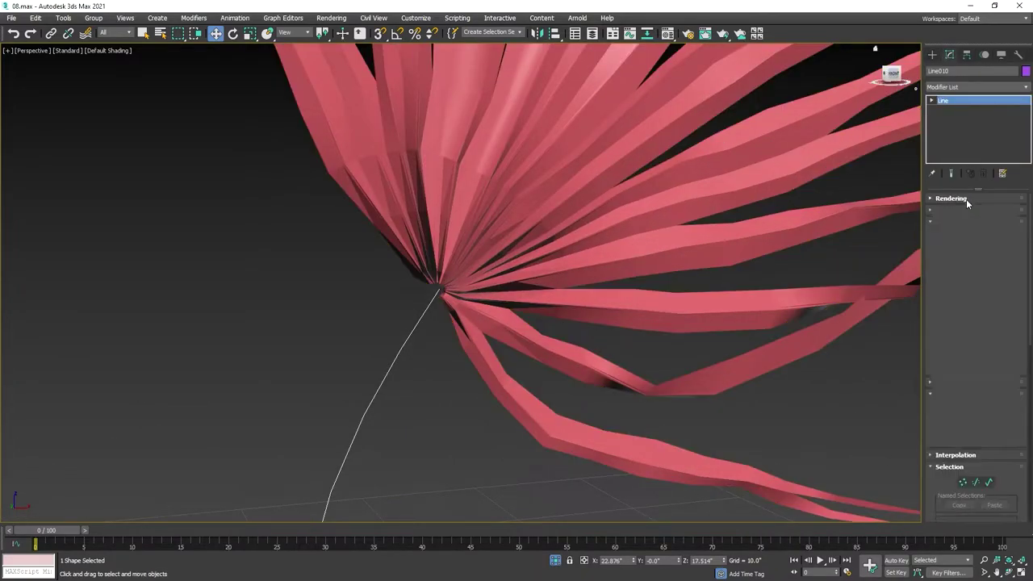
pyautogui.click(960, 198)
pyautogui.click(939, 209)
pyautogui.click(939, 217)
pyautogui.click(1005, 278)
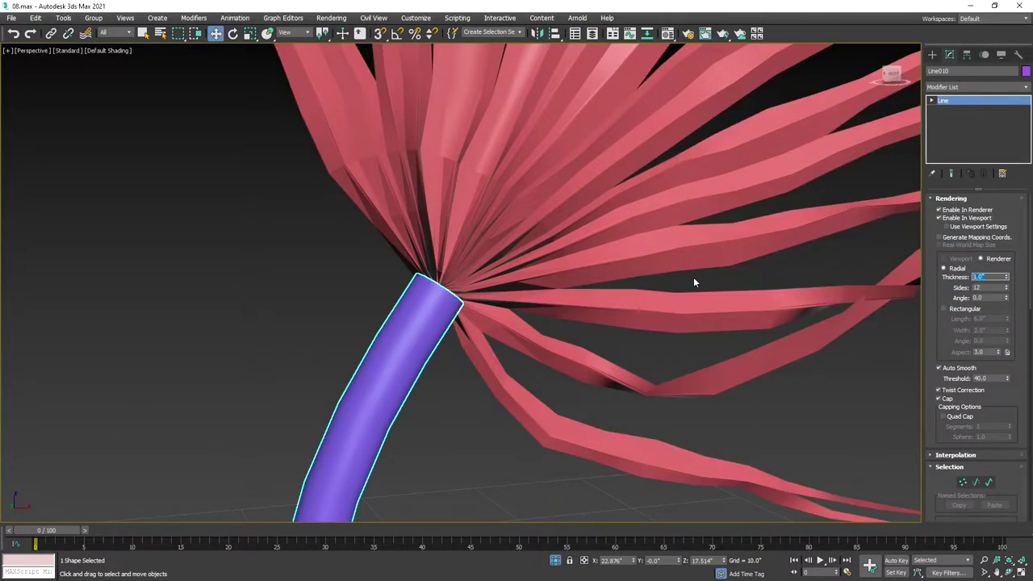
pyautogui.press('Return')
pyautogui.scroll(-5, 635, 203)
# Step: Thin the stem tube's rendering thickness to 0.26" in an enlarged front view
pyautogui.rightClick(251, 244)
pyautogui.click(288, 269)
pyautogui.hotkey('alt', 'w')
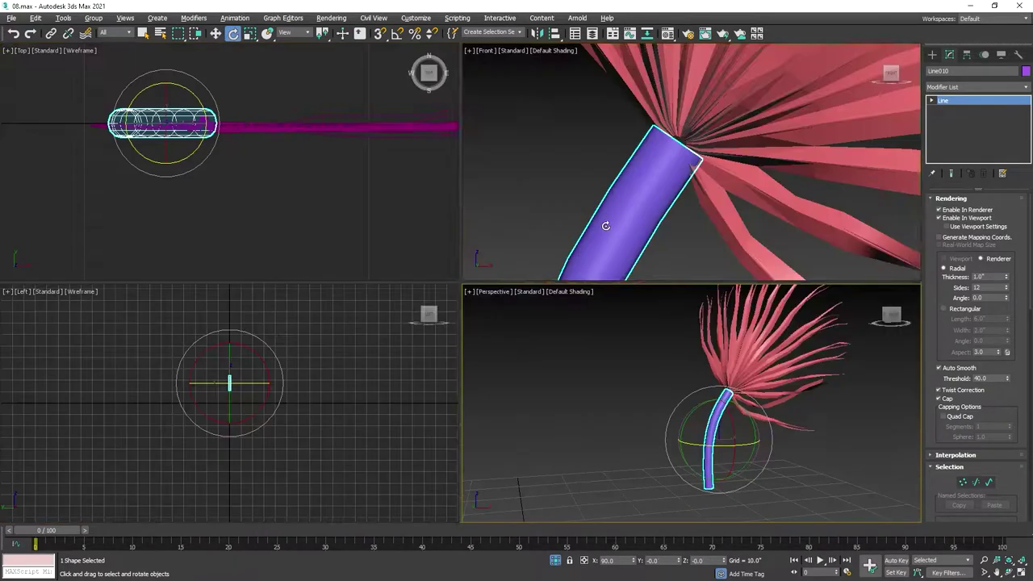
pyautogui.hotkey('alt', 'w')
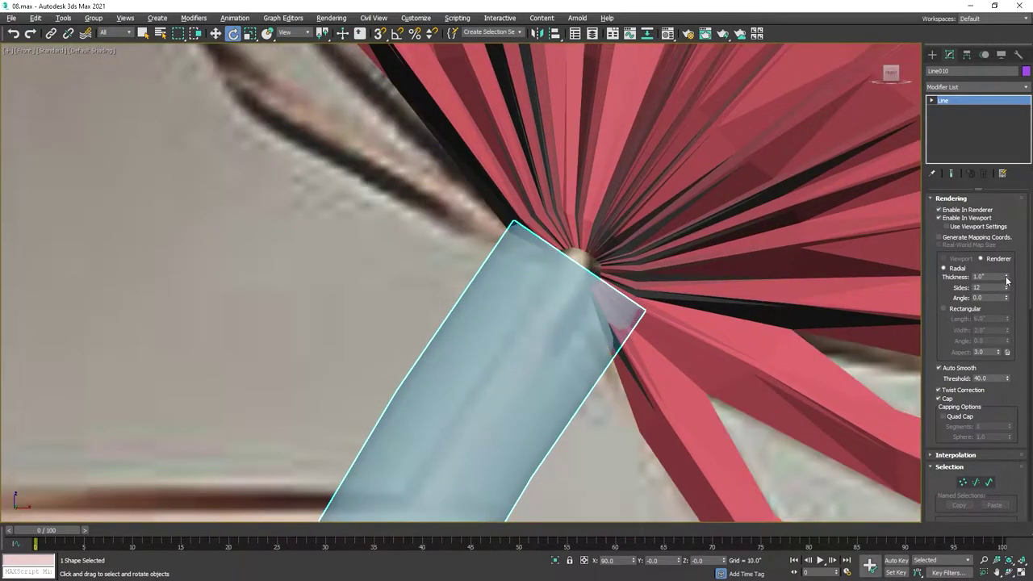
pyautogui.moveTo(1006, 280); pyautogui.dragTo(1006, 322)
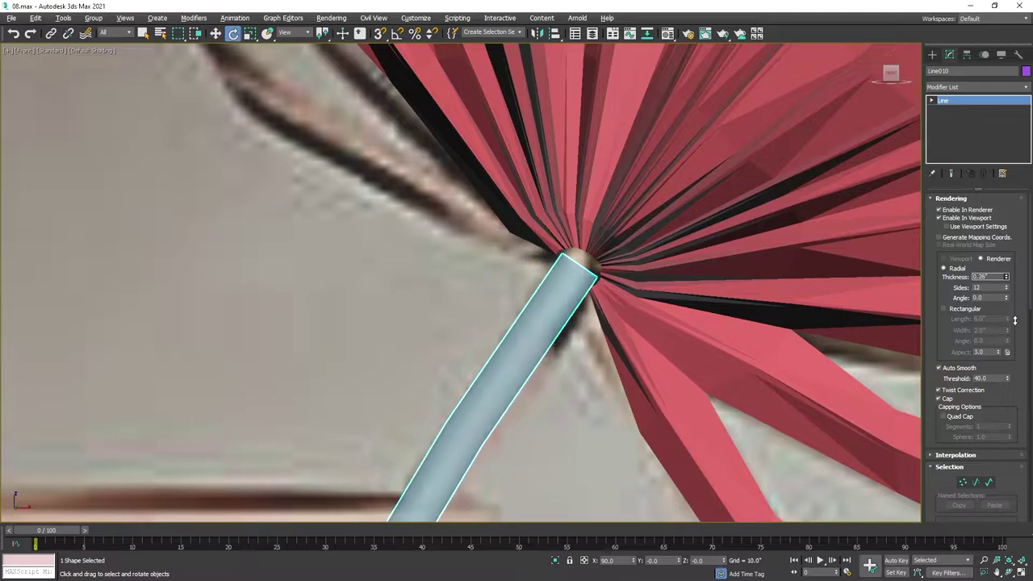
# Step: Convert the stem tube (Line010) to Editable Poly
pyautogui.rightClick(582, 274)
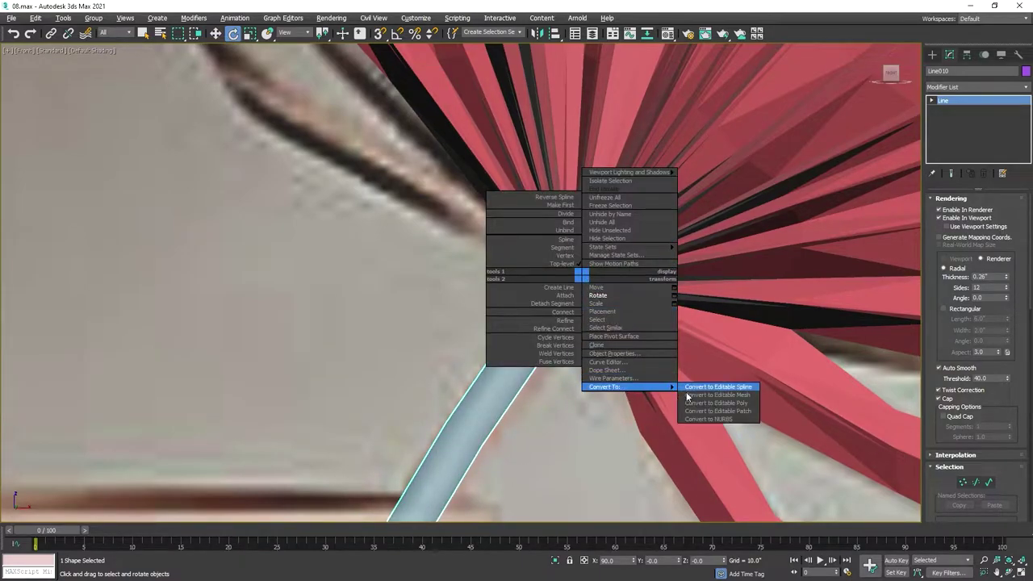
pyautogui.click(694, 396)
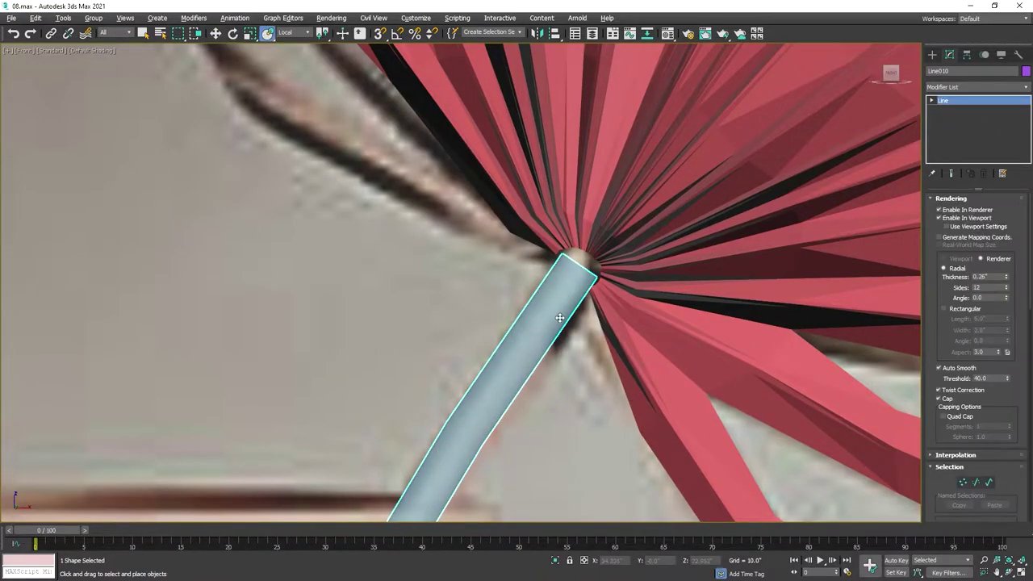
pyautogui.rightClick(540, 287)
pyautogui.click(671, 414)
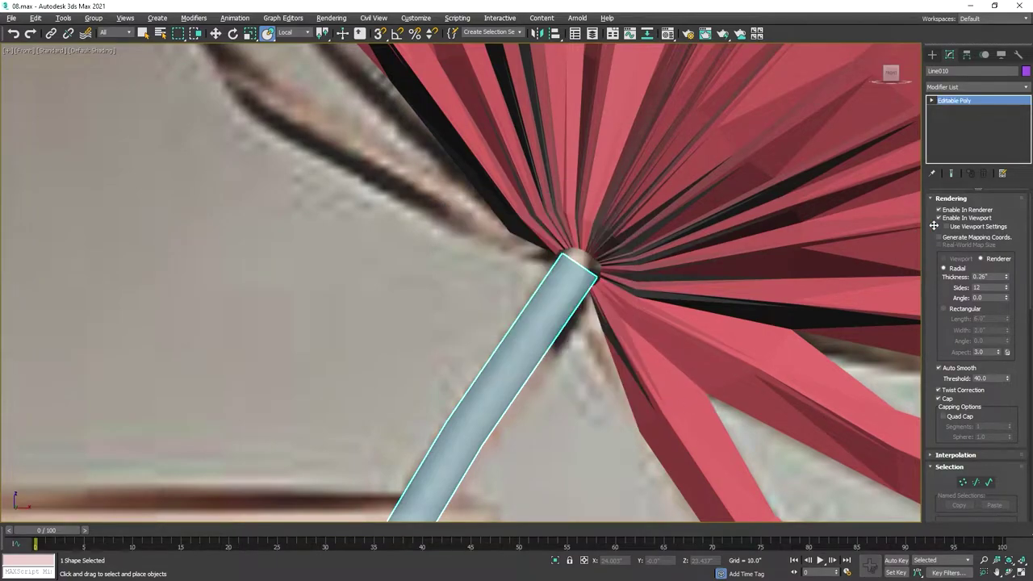
pyautogui.click(986, 211)
# Step: Reselect the stem and enter Polygon sub-object editing on it
pyautogui.click(589, 300)
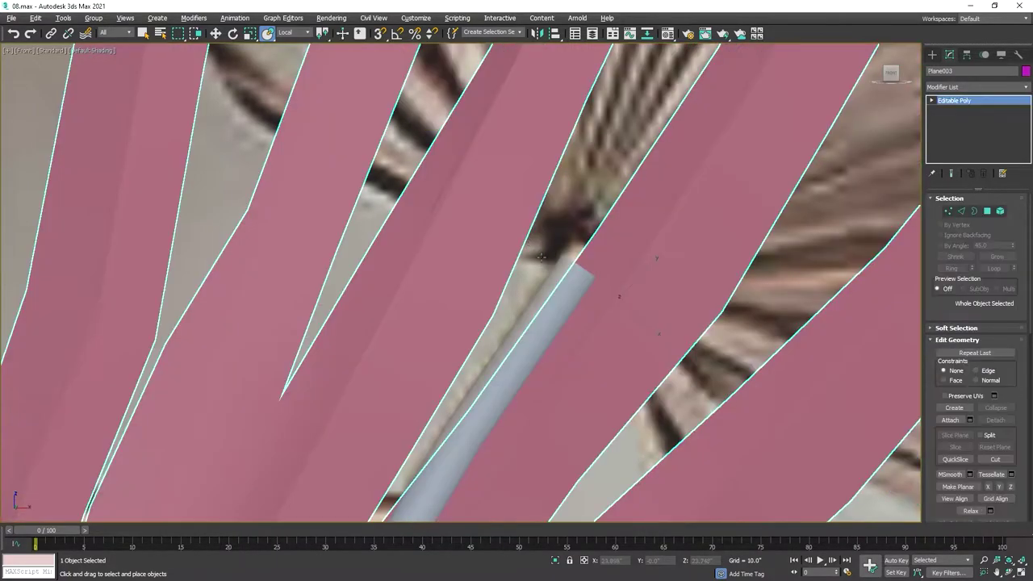
pyautogui.click(730, 289)
pyautogui.press('4')
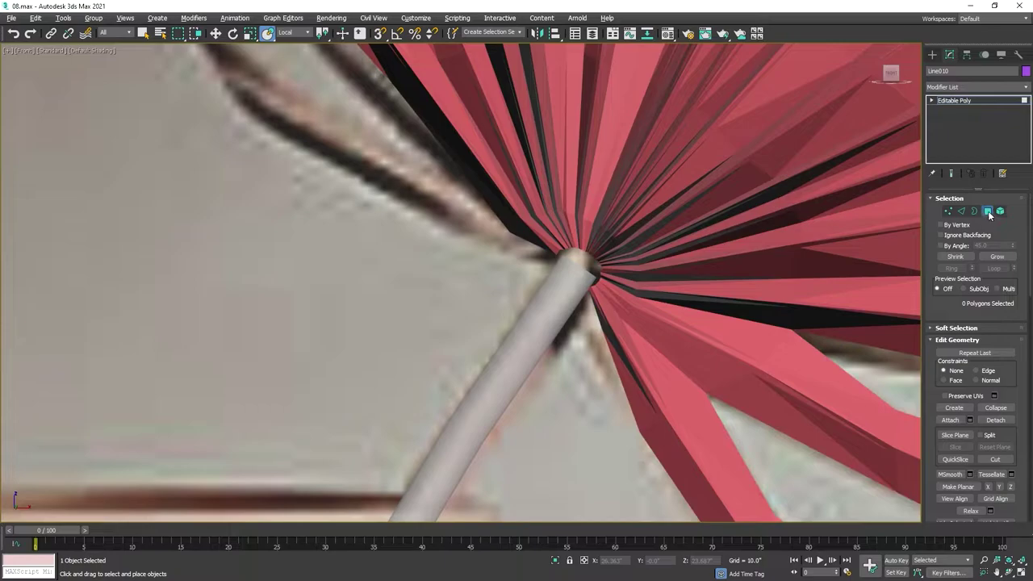
pyautogui.click(562, 293)
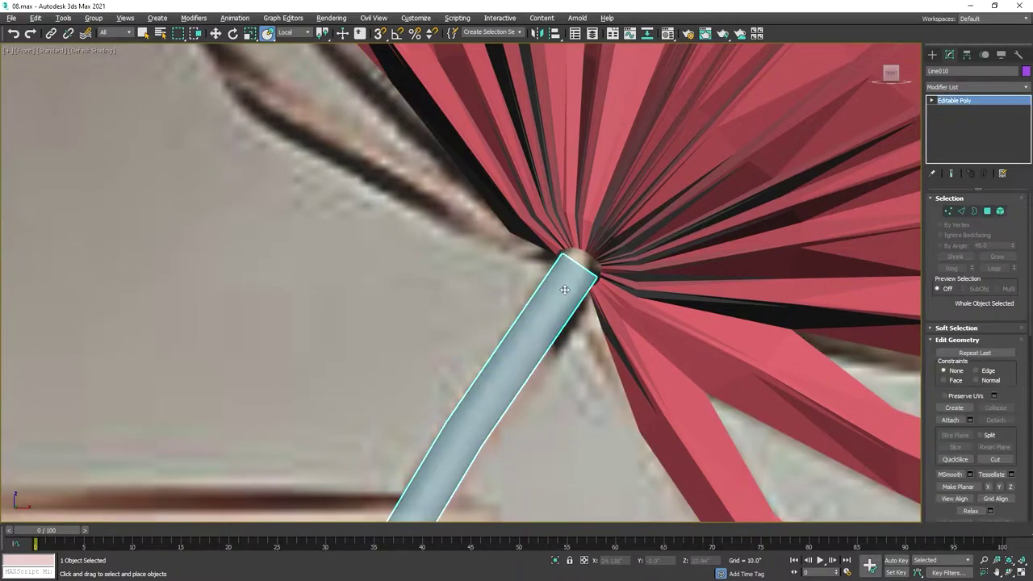
pyautogui.click(988, 210)
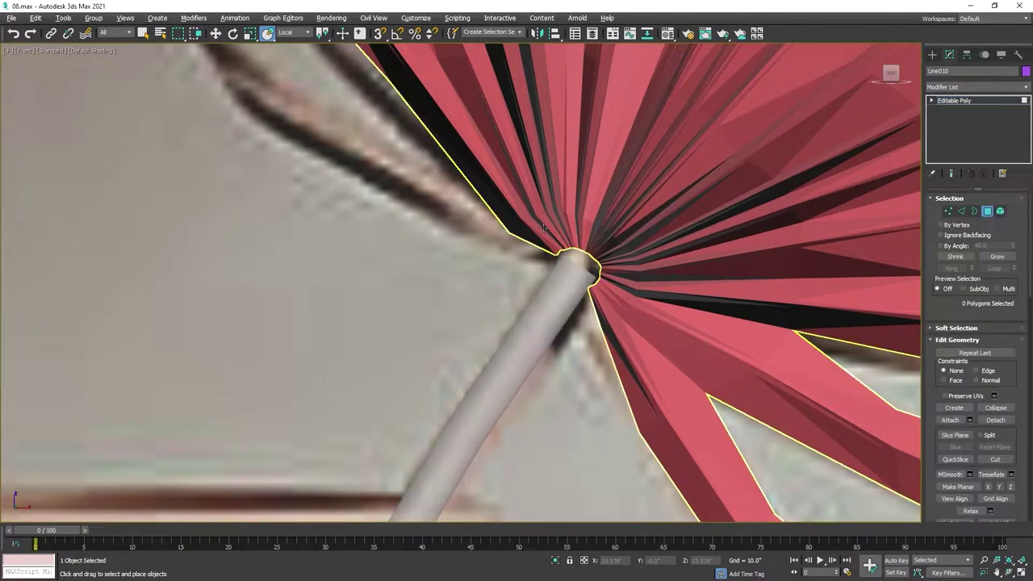
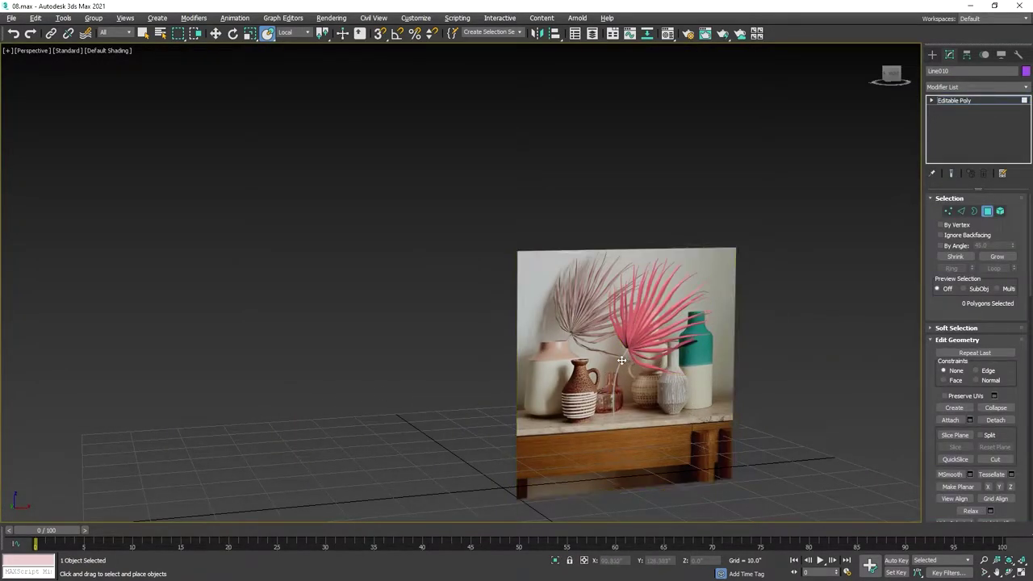
# Step: Pick out the stem tube Line010 from the reference picture and palm fan
pyautogui.moveTo(872, 569); pyautogui.dragTo(833, 298)
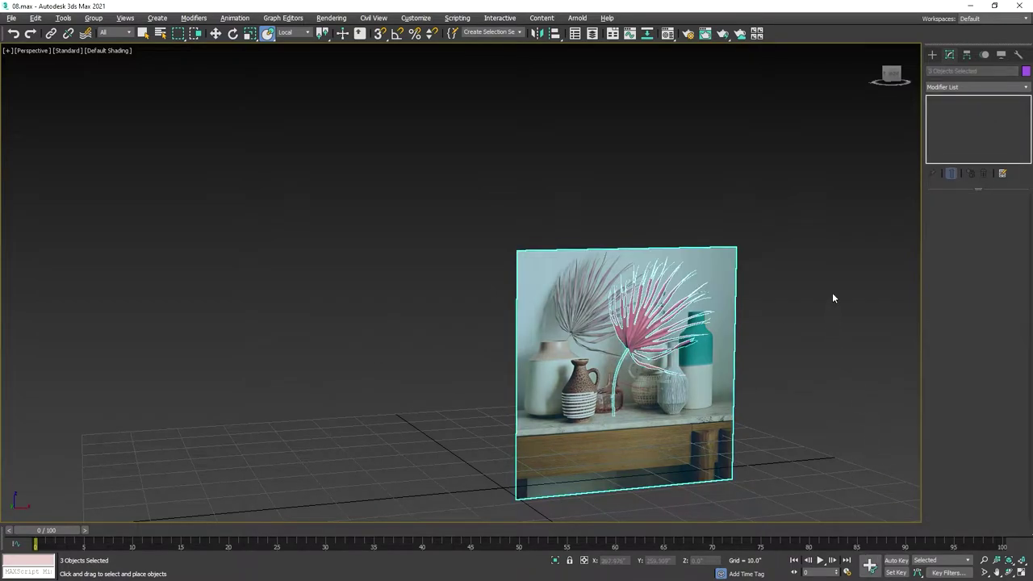
pyautogui.click(661, 450)
pyautogui.press('f')
pyautogui.press('z')
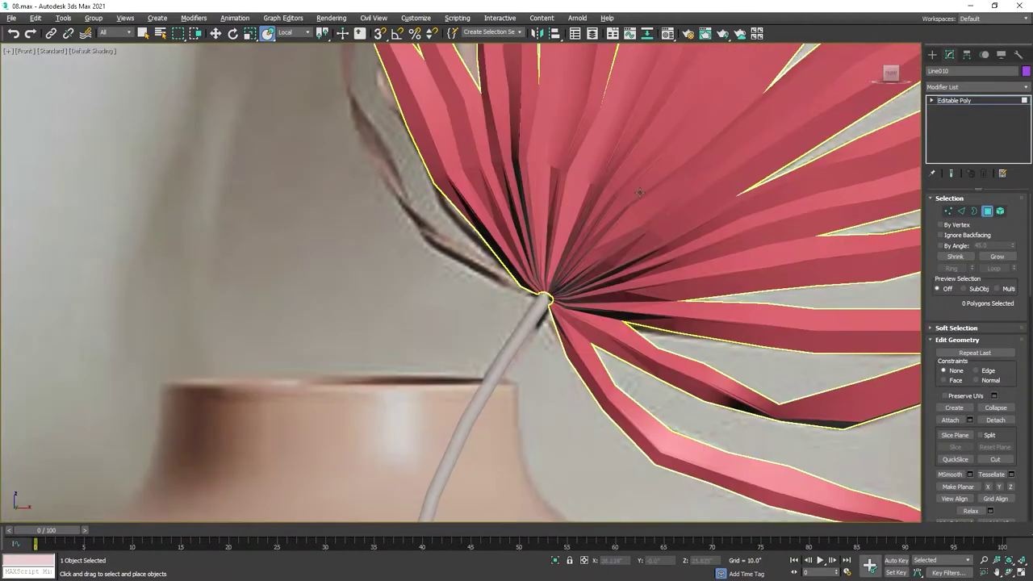
pyautogui.hotkey('alt', 'w')
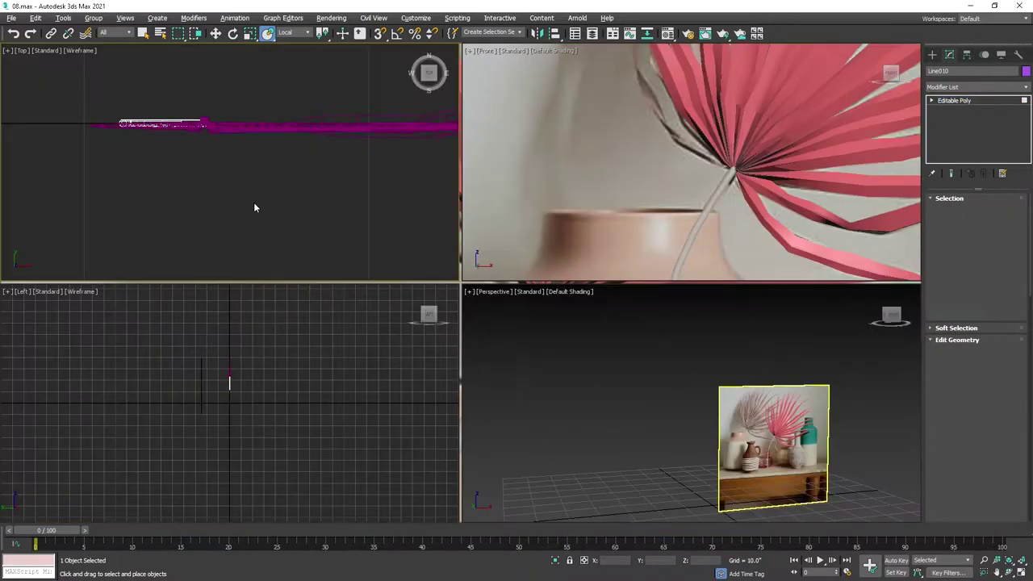
pyautogui.rightClick(253, 203)
pyautogui.hotkey('alt', 'w')
pyautogui.scroll(5, 390, 199)
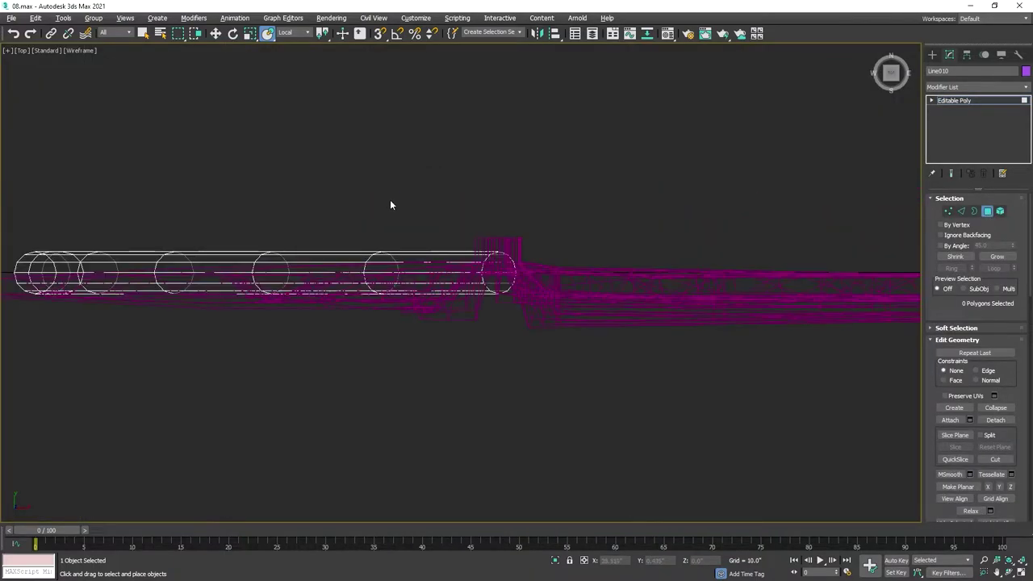
pyautogui.moveTo(390, 200); pyautogui.dragTo(546, 387)
pyautogui.click(402, 277)
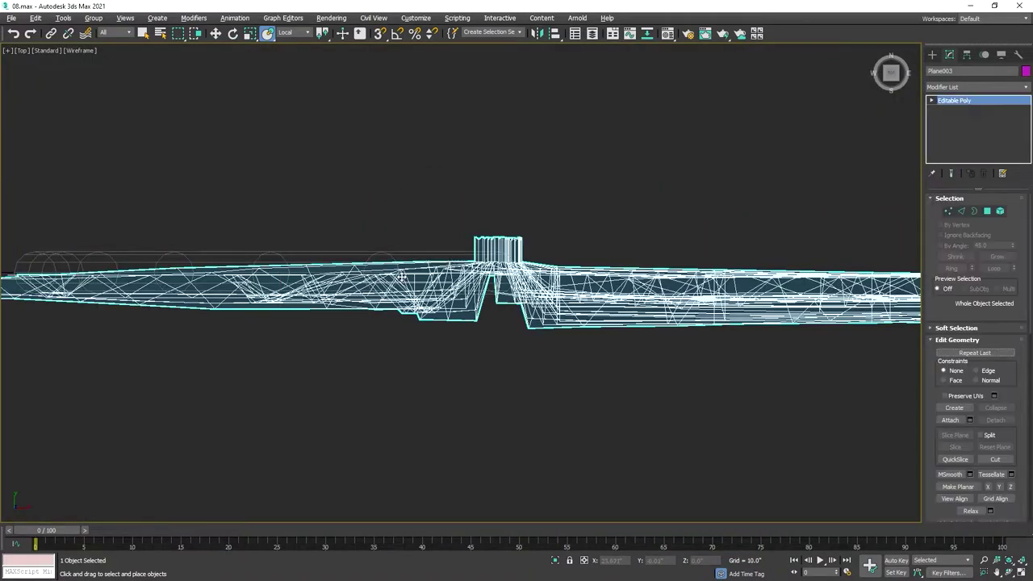
pyautogui.click(387, 251)
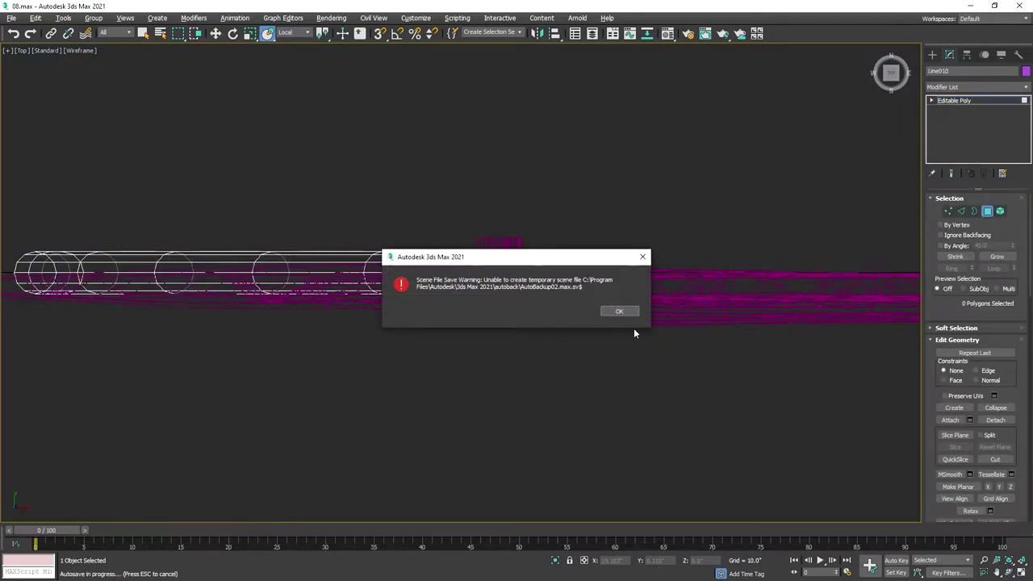
# Step: Dismiss the autosave warning, leave Polygon mode, and reselect Line010 in Perspective view
pyautogui.click(619, 311)
pyautogui.scroll(-4, 517, 330)
pyautogui.scroll(-3, 517, 331)
pyautogui.scroll(10, 565, 355)
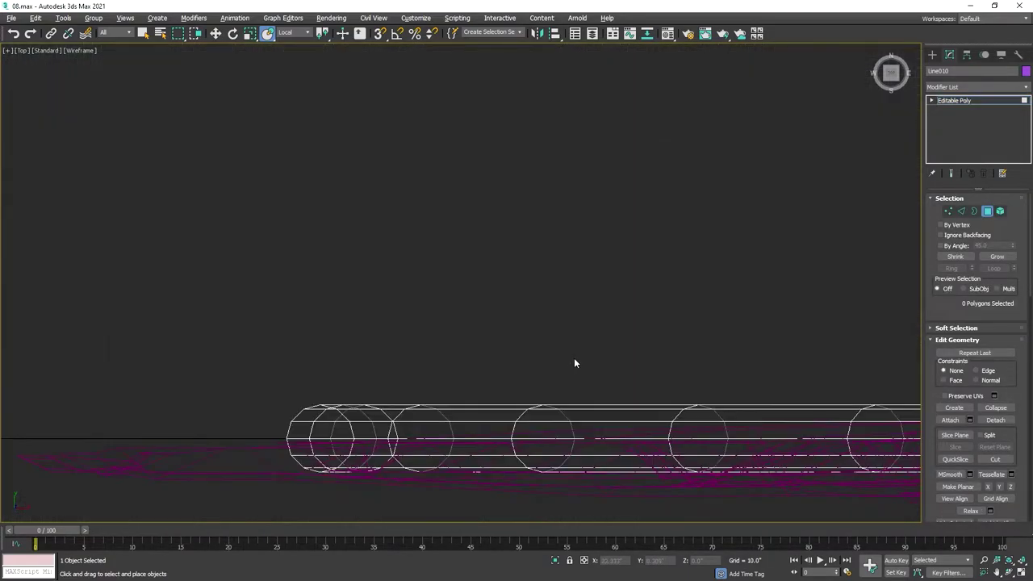
pyautogui.moveTo(574, 363); pyautogui.dragTo(589, 212, button='middle')
pyautogui.press('p')
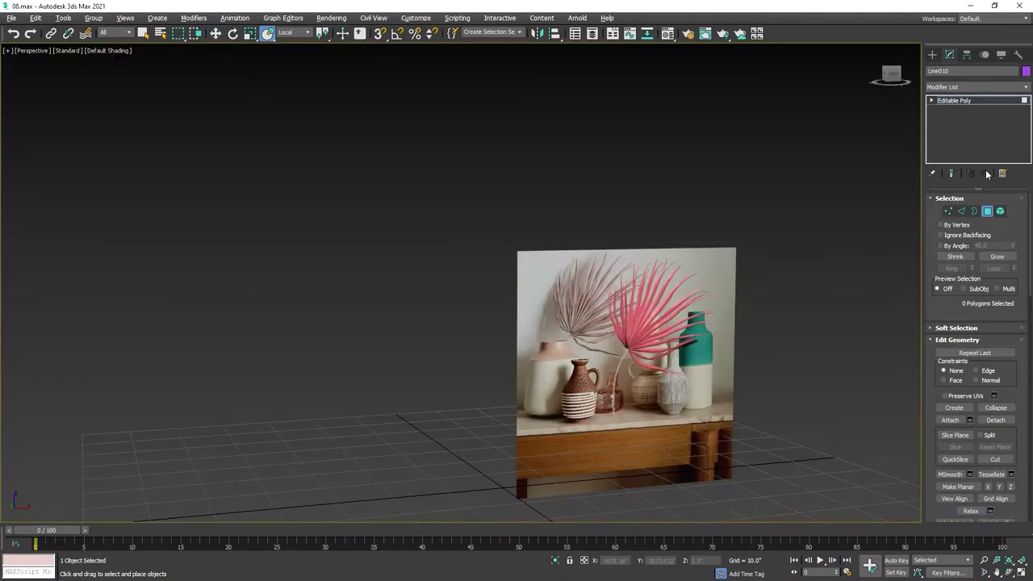
pyautogui.click(986, 211)
pyautogui.click(812, 215)
pyautogui.click(618, 379)
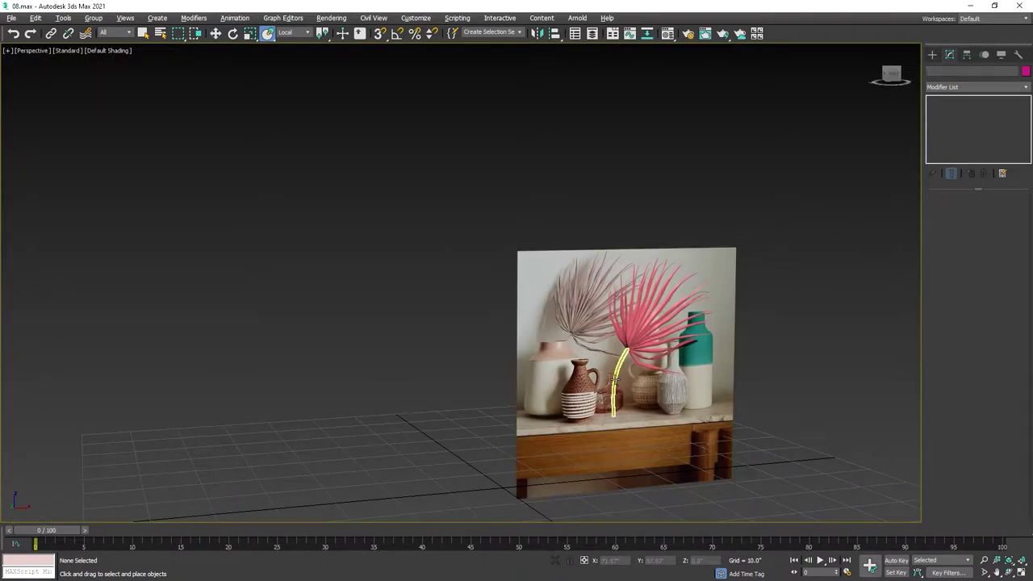
pyautogui.scroll(8, 635, 362)
# Step: Delete the stem's top-end cap polygons to open the tube
pyautogui.scroll(-3, 531, 288)
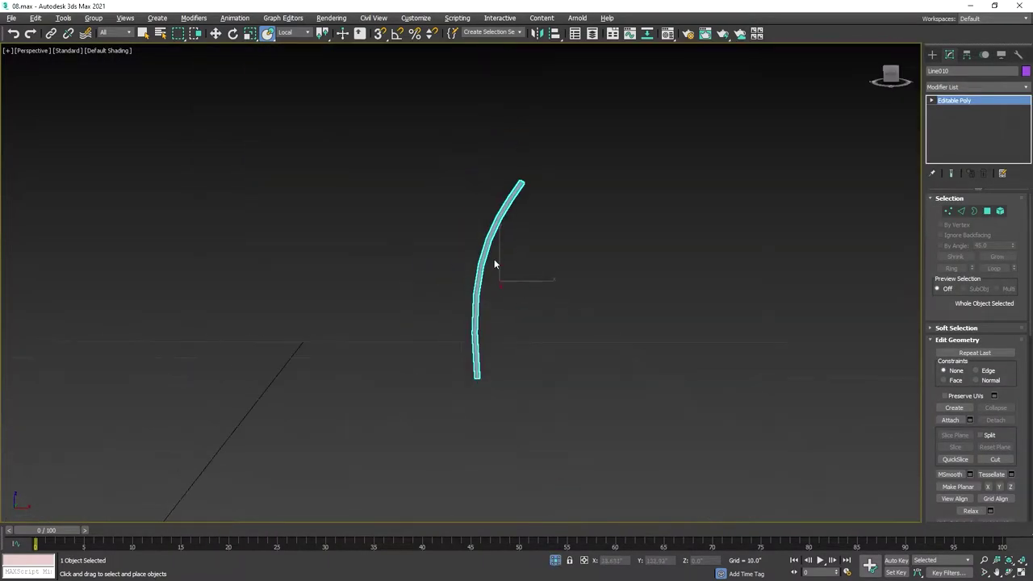
pyautogui.press('w')
pyautogui.keyDown('alt'); pyautogui.moveTo(526, 261); pyautogui.dragTo(541, 258, button='middle'); pyautogui.keyUp('alt')
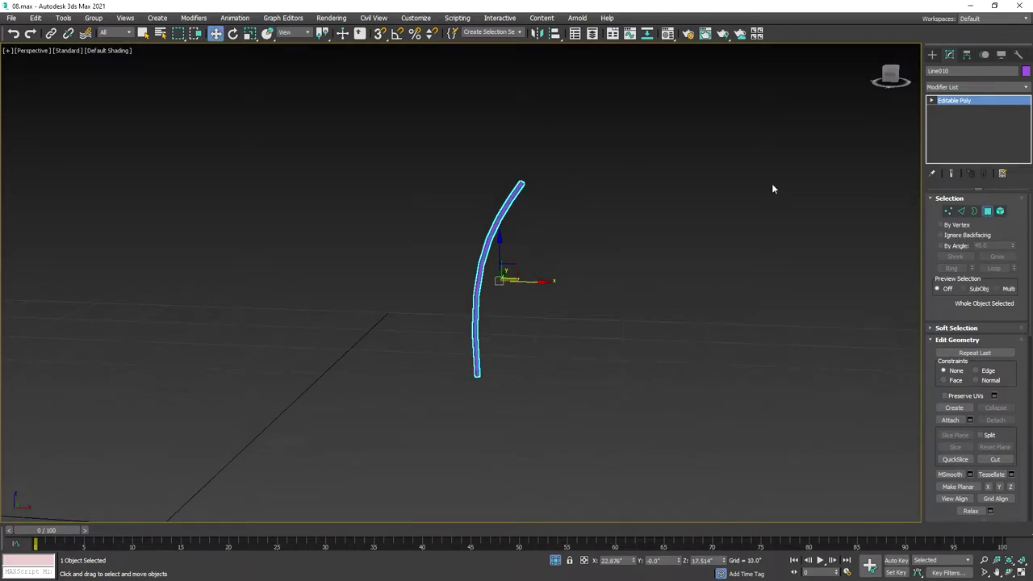
pyautogui.press('4')
pyautogui.moveTo(523, 150); pyautogui.dragTo(544, 199)
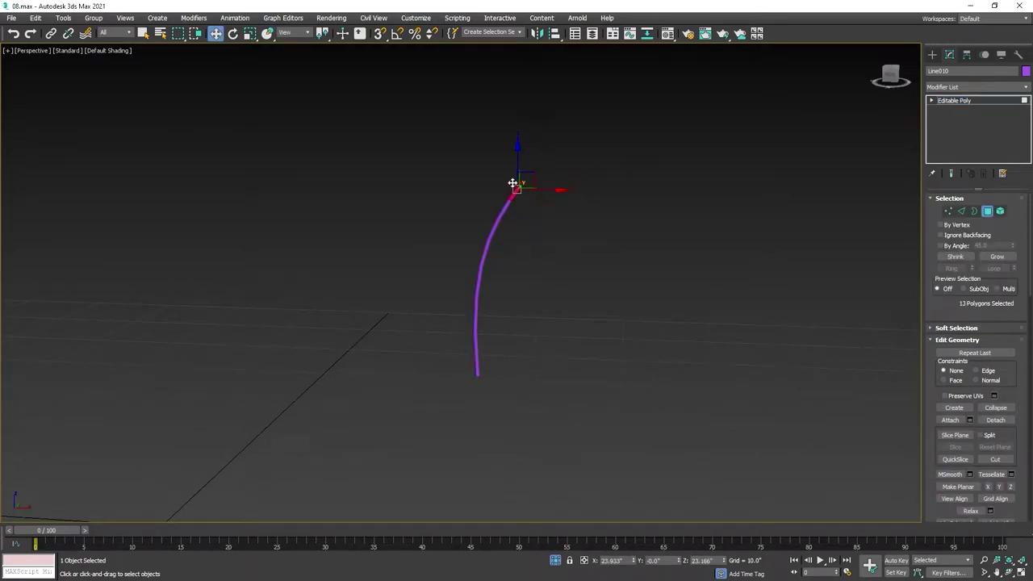
pyautogui.scroll(2, 493, 185)
pyautogui.moveTo(570, 315)
pyautogui.keyDown('alt'); pyautogui.mouseDown(button='middle')
pyautogui.moveTo(560, 286)
pyautogui.moveTo(634, 237)
pyautogui.moveTo(505, 141)
pyautogui.mouseUp(button='middle'); pyautogui.keyUp('alt')
pyautogui.press('z')
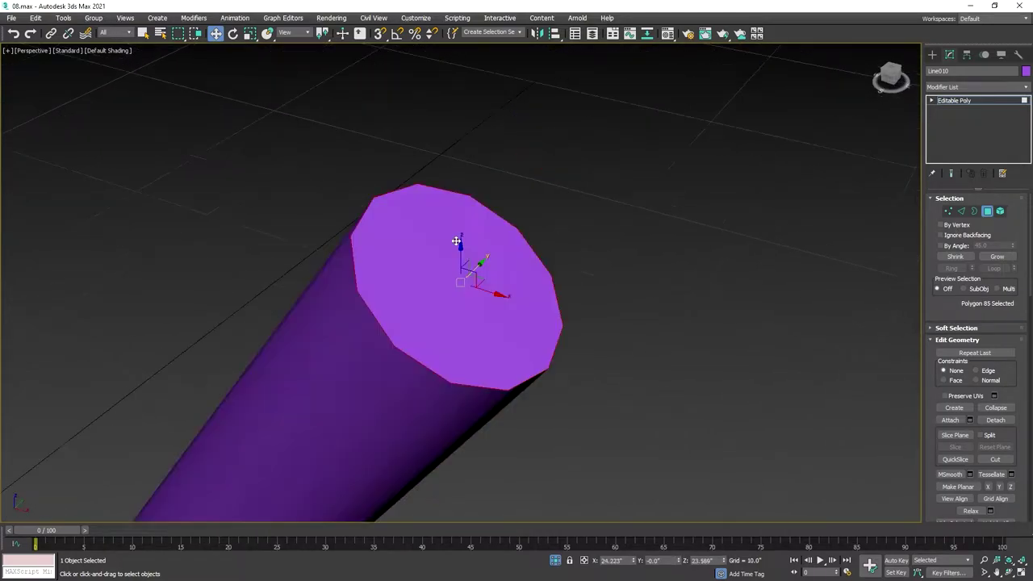
pyautogui.scroll(-2, 536, 254)
pyautogui.press('Delete')
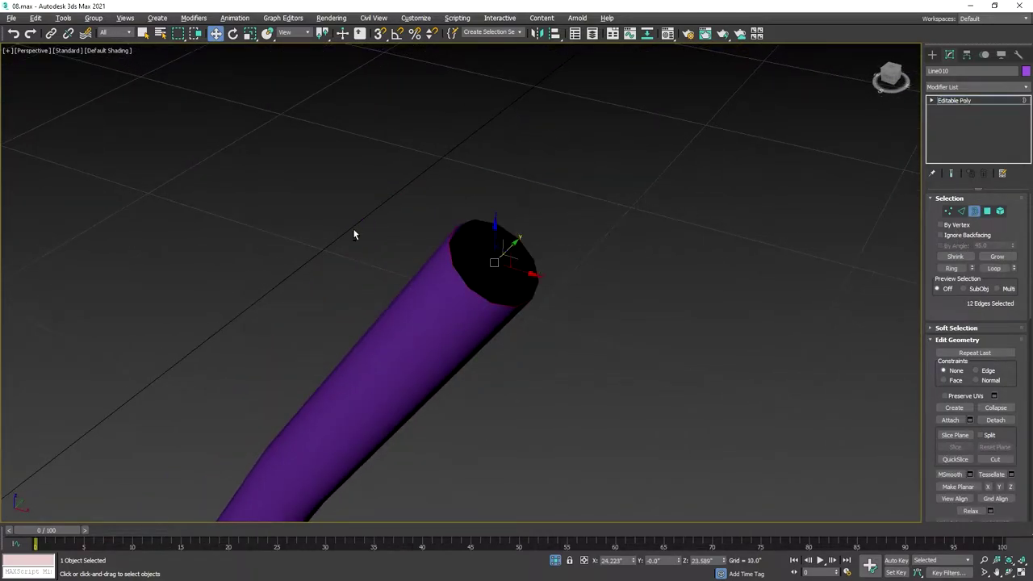
# Step: Rotate and scale the open rim edges to slant the tube's top
pyautogui.press('t')
pyautogui.scroll(-5, 387, 226)
pyautogui.scroll(3, 323, 202)
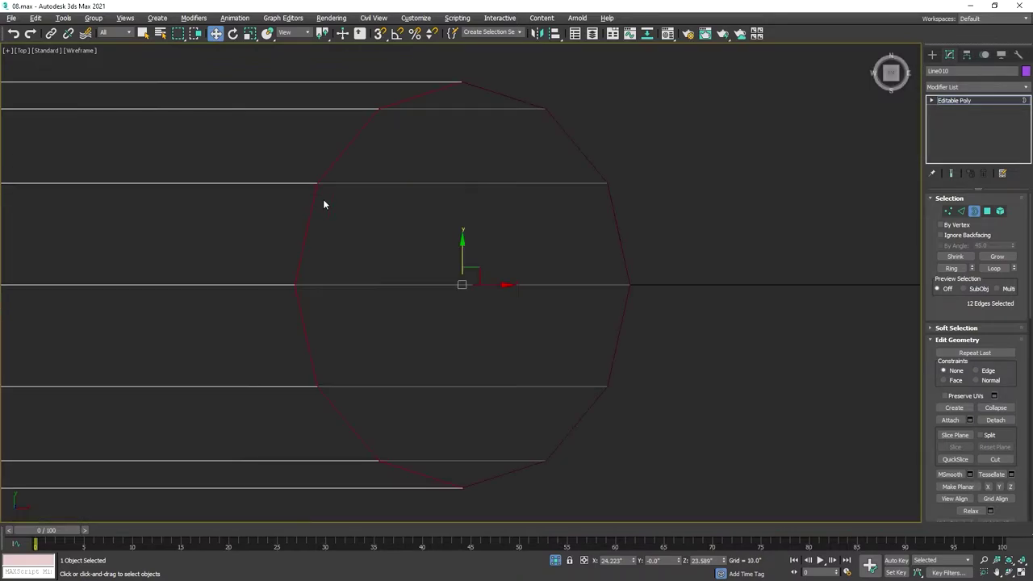
pyautogui.scroll(-4, 494, 234)
pyautogui.scroll(-4, 493, 242)
pyautogui.press('f')
pyautogui.scroll(5, 481, 310)
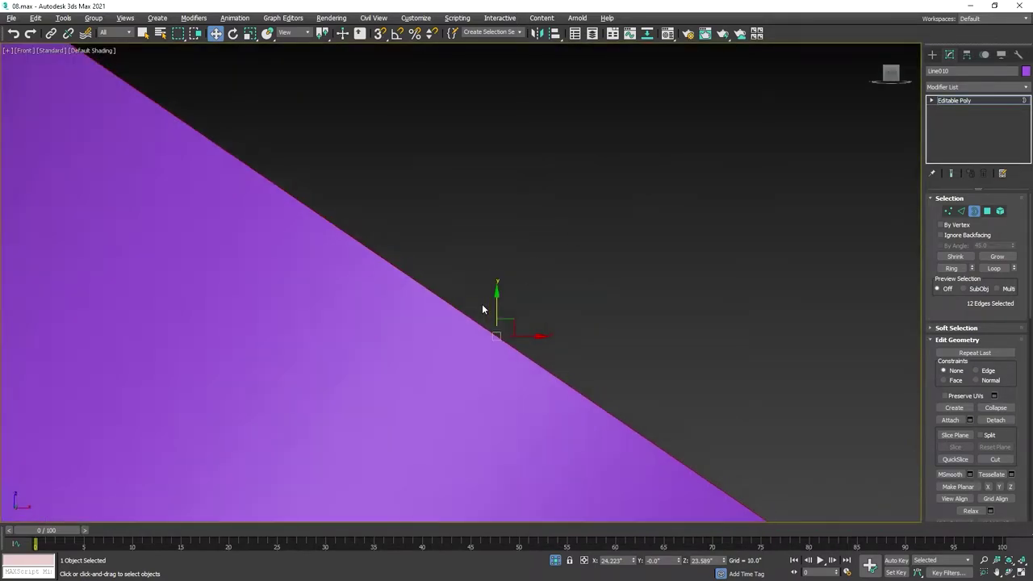
pyautogui.scroll(-4, 618, 231)
pyautogui.scroll(-3, 622, 226)
pyautogui.press('e')
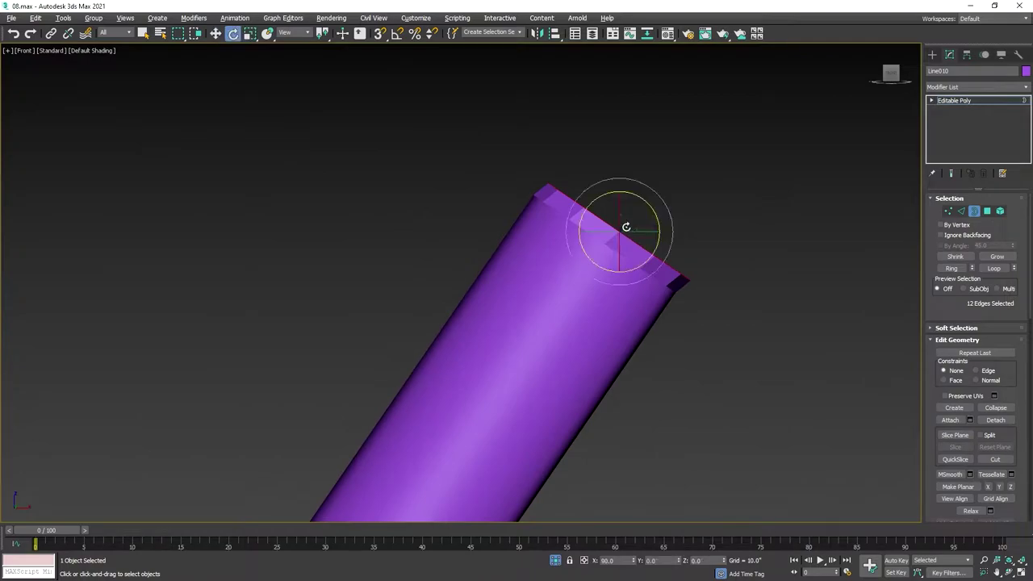
pyautogui.hotkey('alt', 'w')
pyautogui.hotkey('alt', 'w')
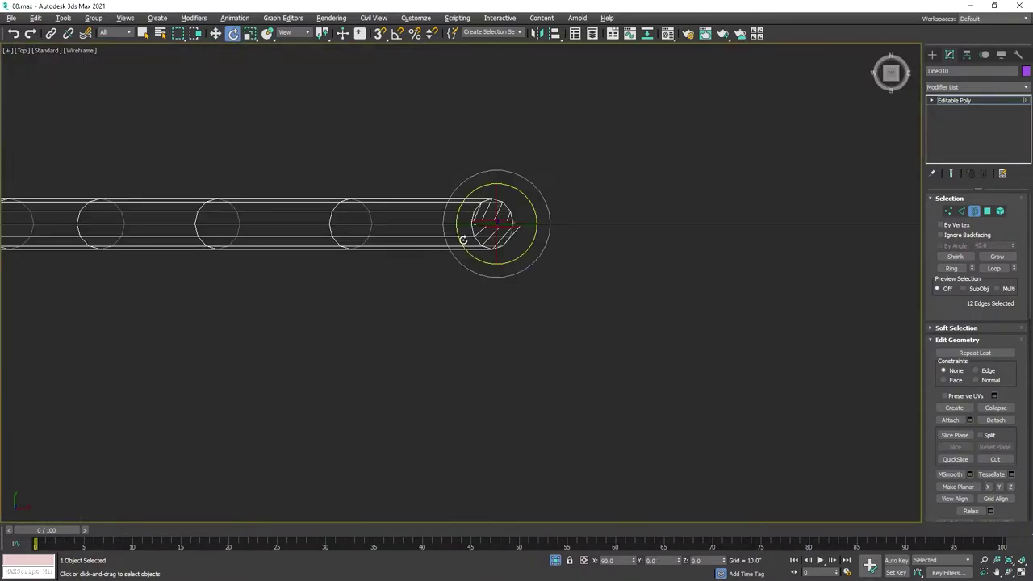
pyautogui.press('w')
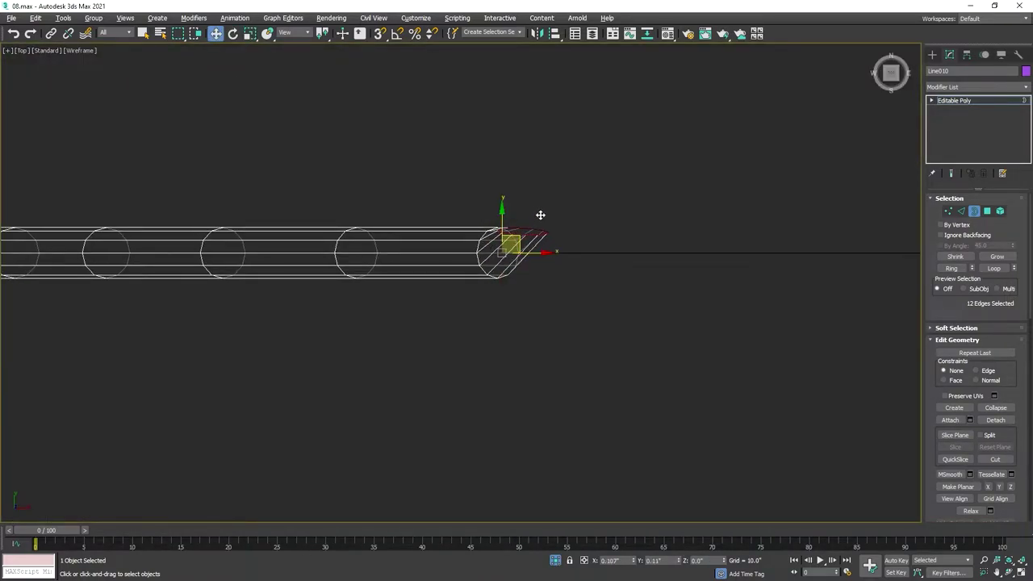
pyautogui.press('r')
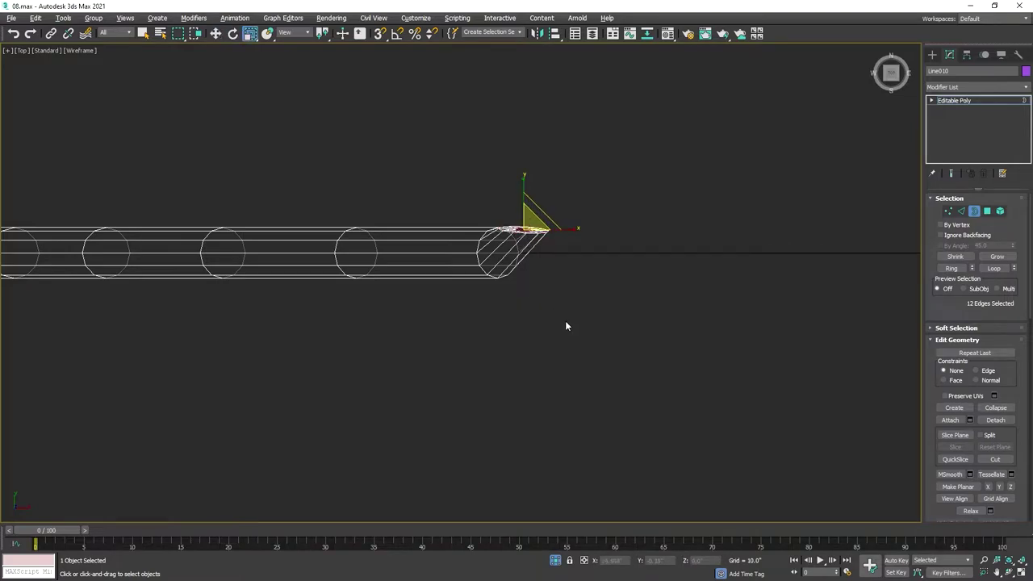
pyautogui.scroll(3, 520, 252)
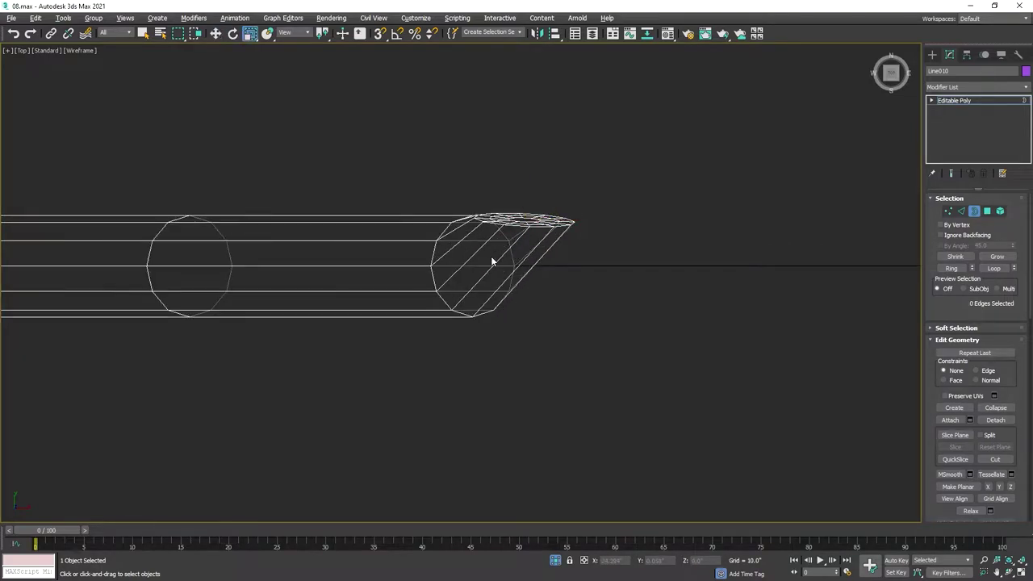
pyautogui.scroll(3, 492, 261)
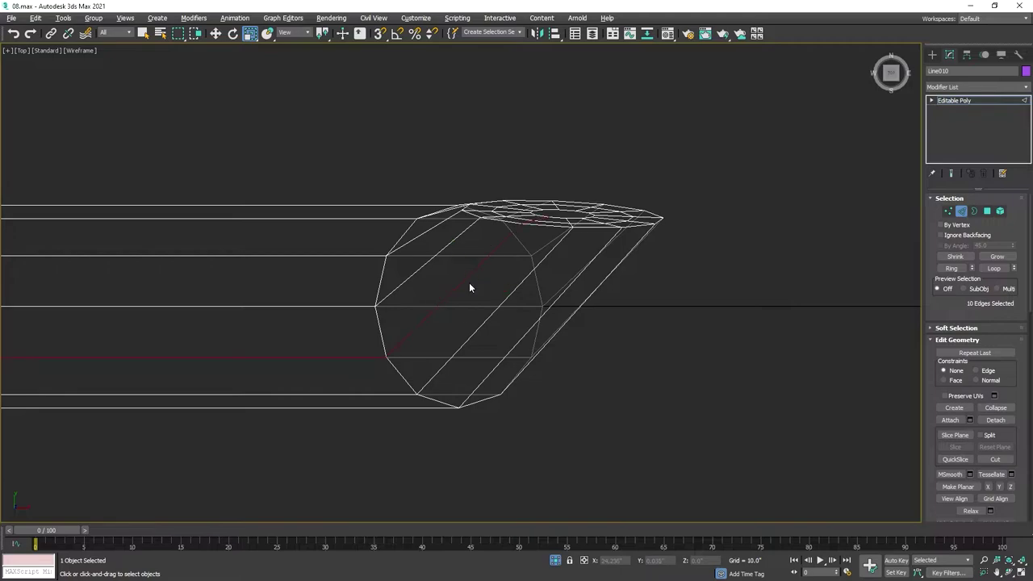
# Step: Connect an edge ring to add a loop below the rim, then exit sub-object mode
pyautogui.doubleClick(471, 312)
pyautogui.rightClick(463, 303)
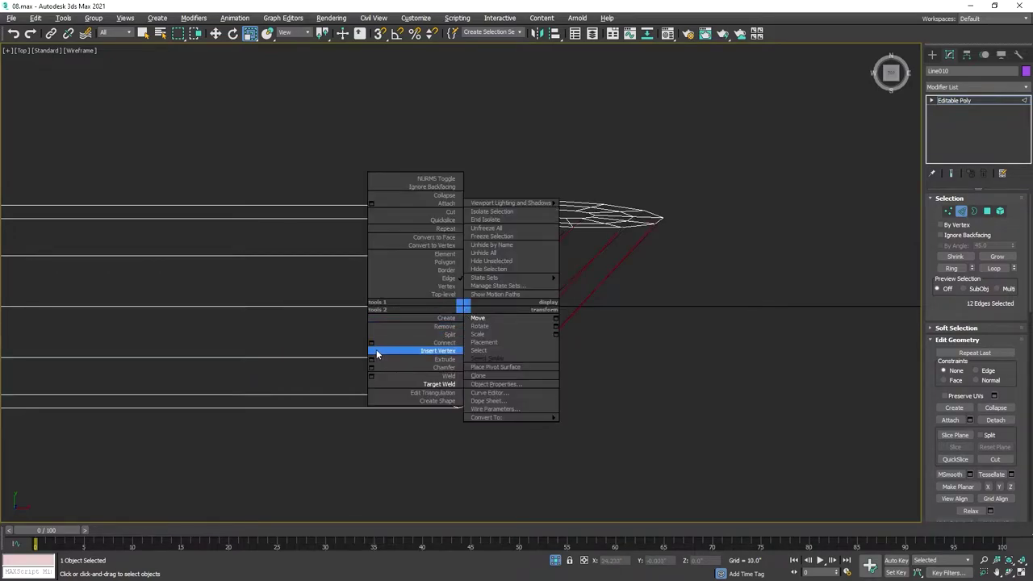
pyautogui.click(393, 347)
pyautogui.click(466, 335)
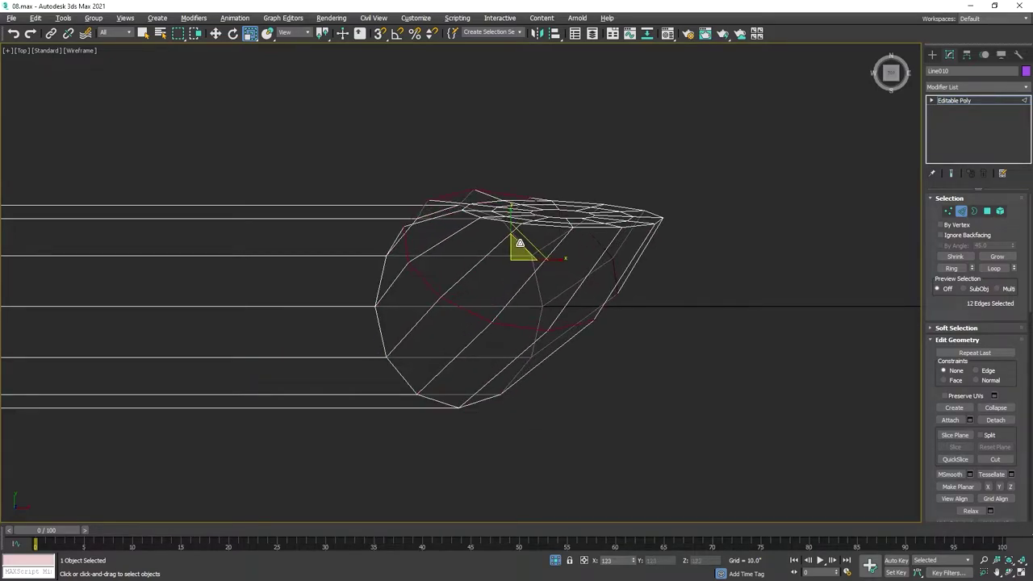
pyautogui.press('w')
pyautogui.press('p')
pyautogui.keyDown('alt'); pyautogui.moveTo(632, 391); pyautogui.dragTo(619, 408, button='middle'); pyautogui.keyUp('alt')
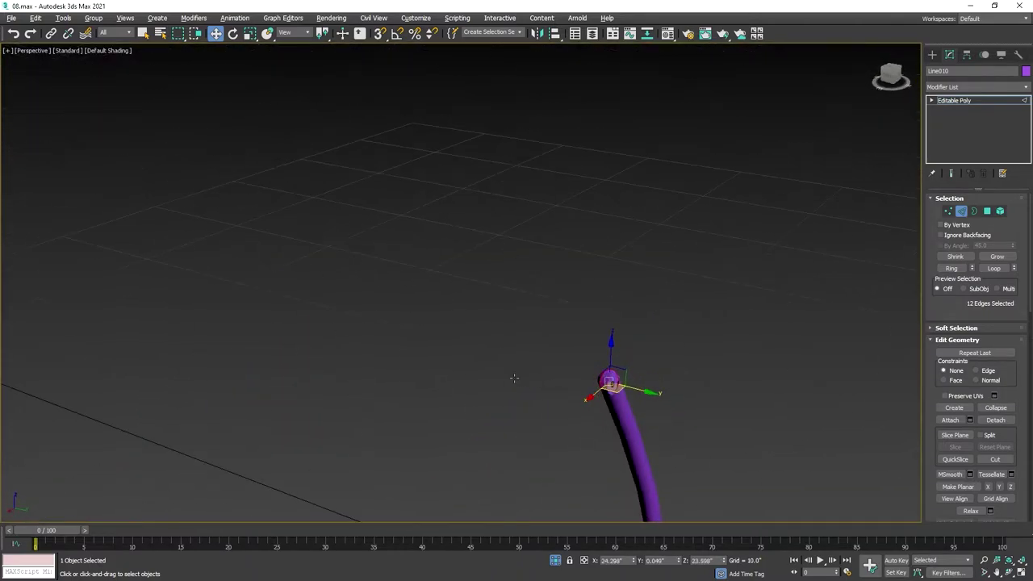
pyautogui.click(963, 212)
# Step: Assign the pink Wall Paint material to the Line010 cane from the Material Editor
pyautogui.press('z')
pyautogui.keyDown('alt'); pyautogui.moveTo(750, 276); pyautogui.dragTo(643, 317, button='middle'); pyautogui.keyUp('alt')
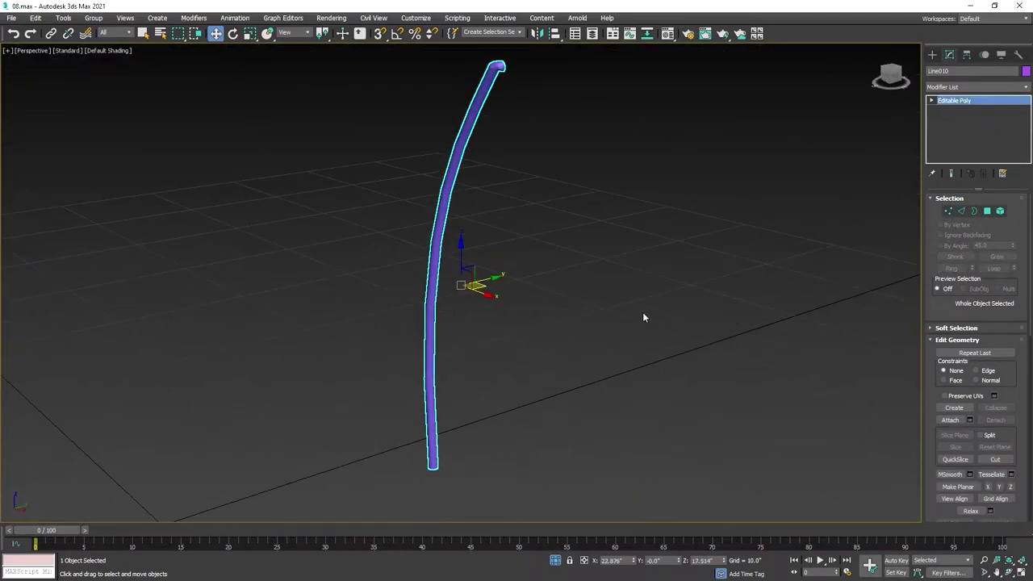
pyautogui.press('m')
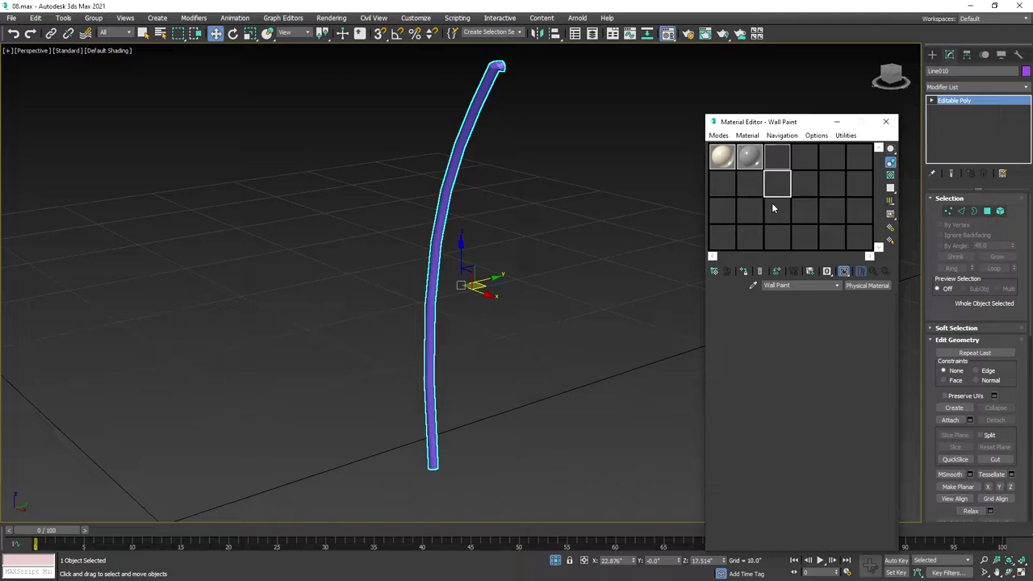
pyautogui.hotkey('alt', 'z')
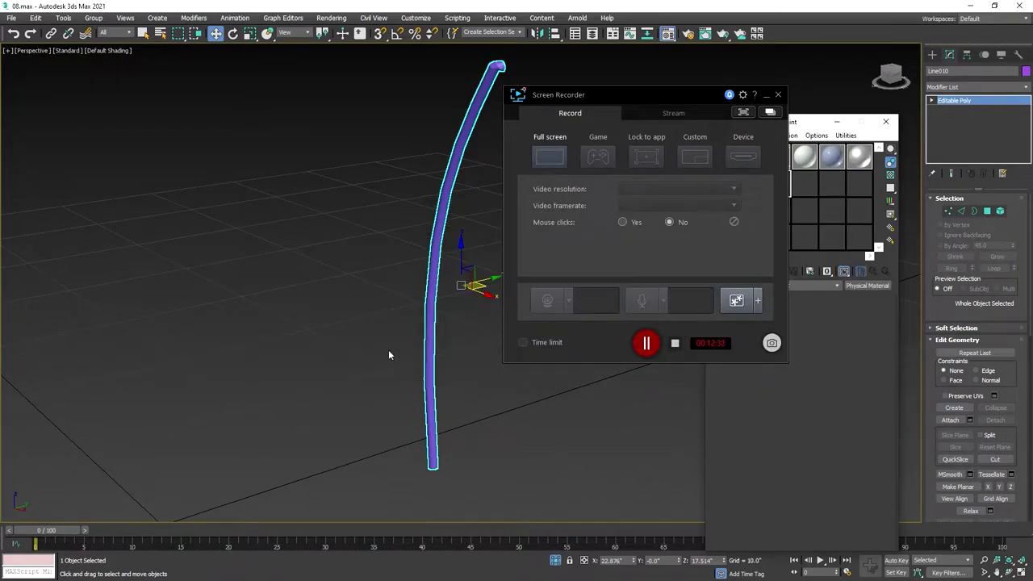
pyautogui.hotkey('alt', 'z')
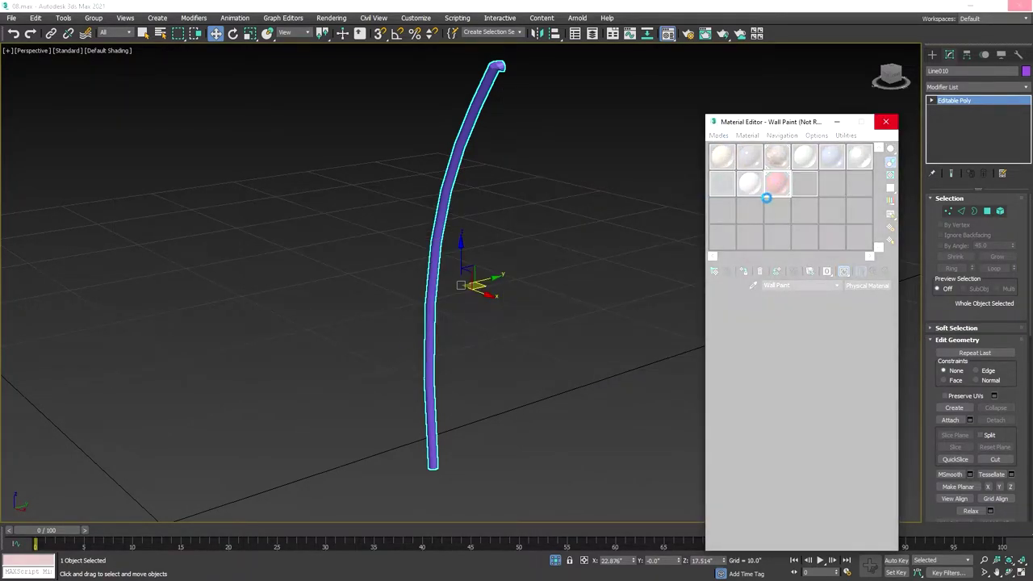
pyautogui.press('XF86AudioLowerVolume')
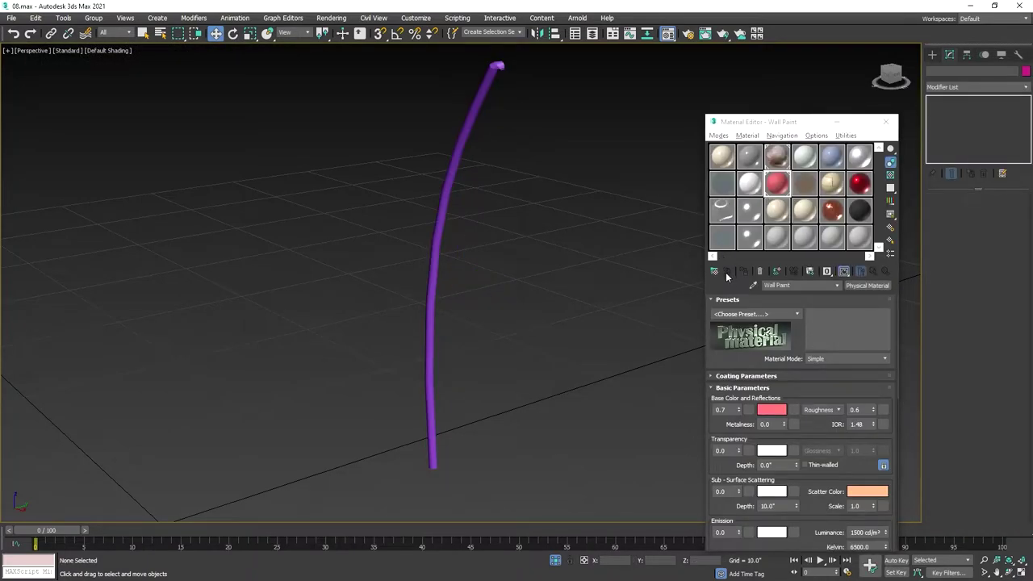
pyautogui.moveTo(389, 193); pyautogui.dragTo(520, 325)
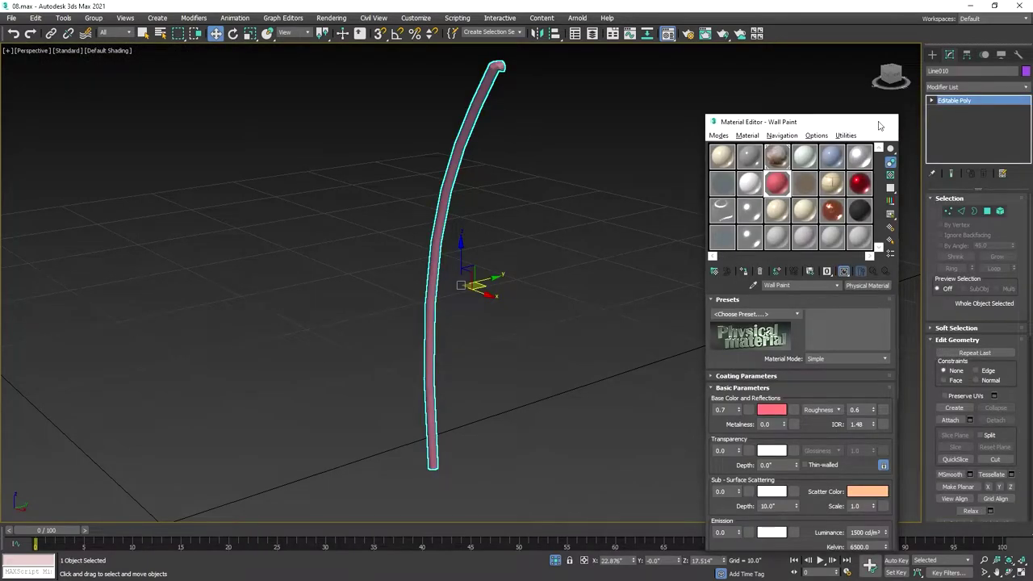
pyautogui.click(881, 123)
pyautogui.moveTo(516, 130); pyautogui.dragTo(395, 195)
pyautogui.click(987, 86)
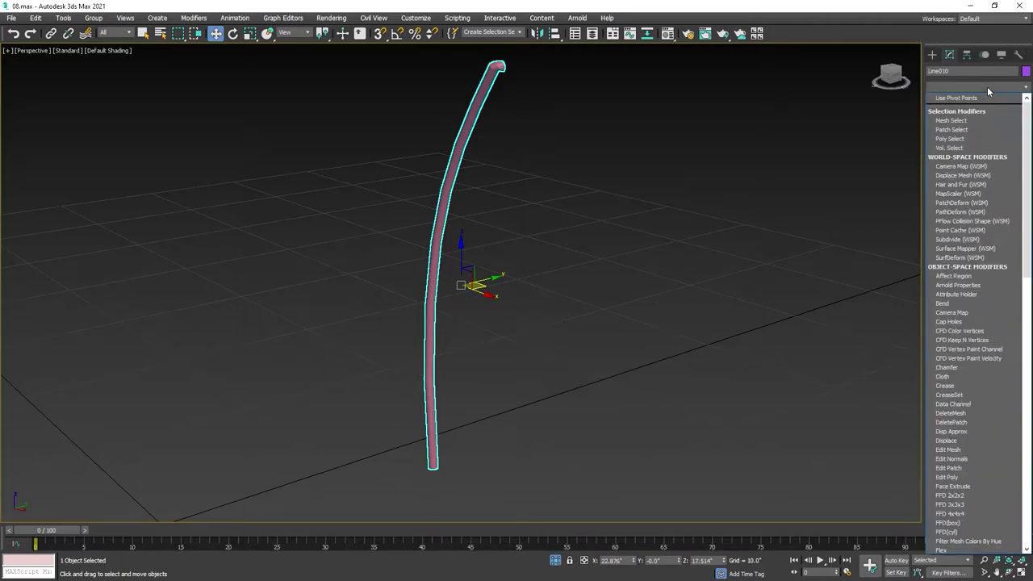
# Step: Add TurboSmooth to the cane and end isolation to show the whole scene
pyautogui.press('t')
pyautogui.click(956, 350)
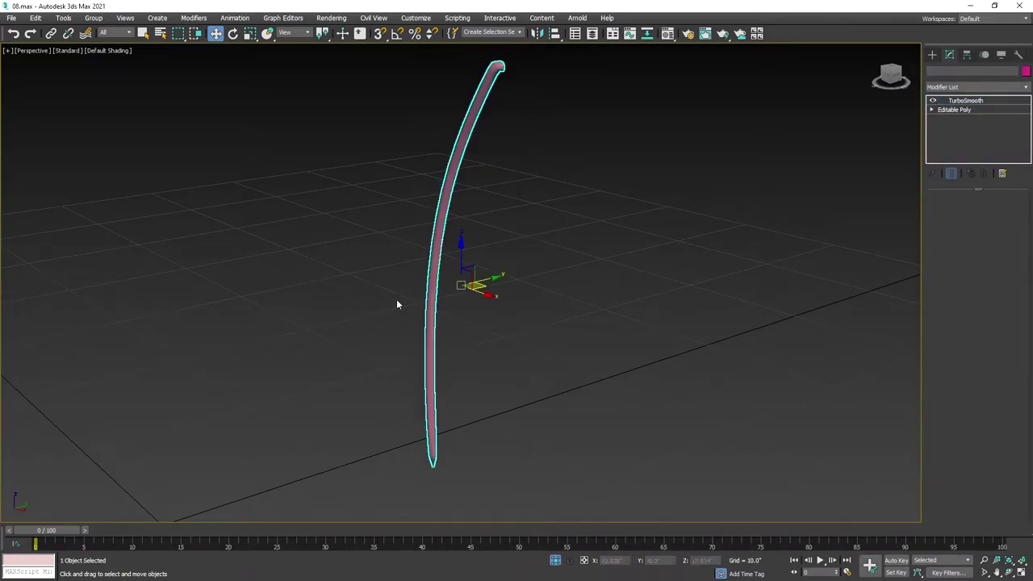
pyautogui.click(555, 561)
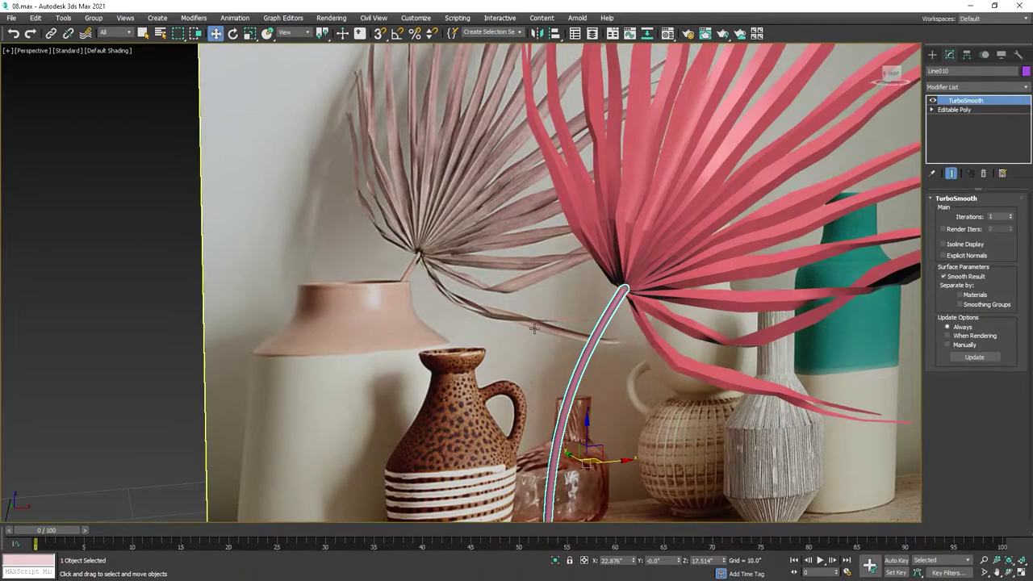
pyautogui.scroll(5, 539, 315)
pyautogui.scroll(-3, 541, 272)
# Step: In Front view, move the cane down and left so its top meets the leaves
pyautogui.press('f')
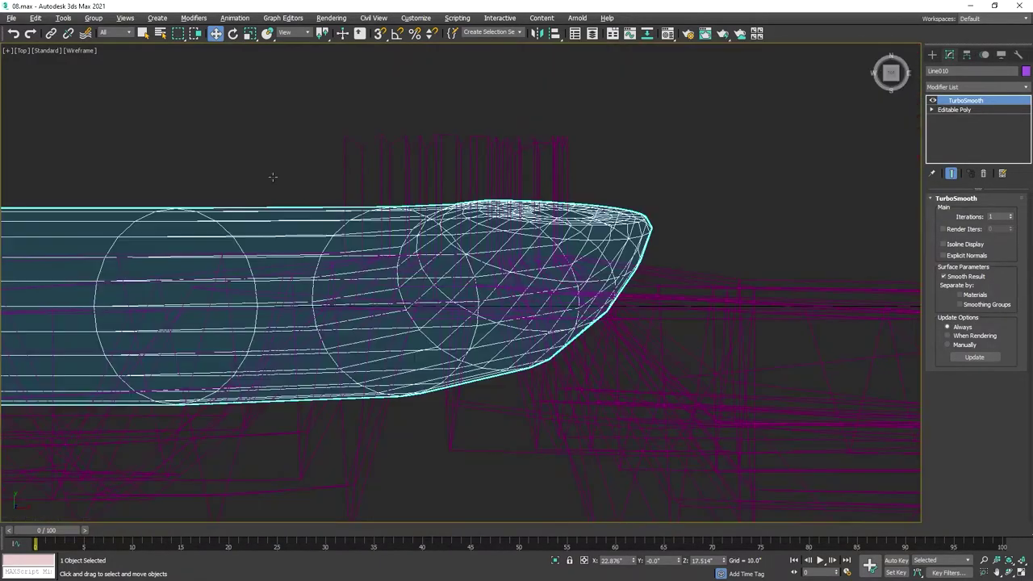
pyautogui.scroll(-3, 675, 155)
pyautogui.scroll(5, 625, 255)
pyautogui.moveTo(625, 255)
pyautogui.mouseDown()
pyautogui.moveTo(534, 299)
pyautogui.moveTo(538, 284)
pyautogui.mouseUp()
pyautogui.press('w')
pyautogui.scroll(-4, 535, 283)
pyautogui.moveTo(549, 232); pyautogui.dragTo(530, 301)
pyautogui.scroll(-5, 531, 301)
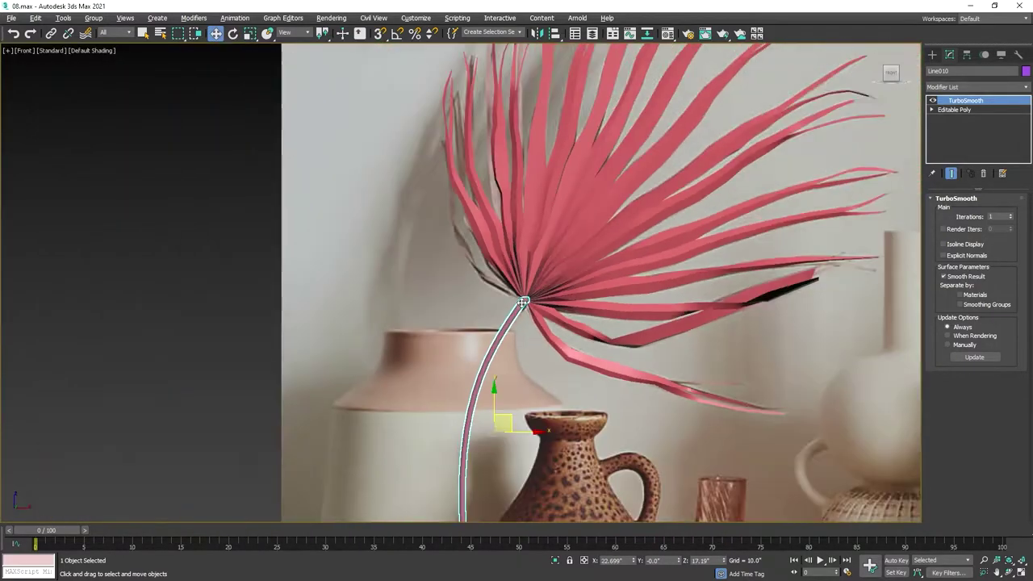
pyautogui.scroll(-2, 526, 331)
pyautogui.click(524, 346)
# Step: Apply a TurboSmooth modifier to the palm leaves Plane003
pyautogui.press('p')
pyautogui.scroll(-5, 525, 346)
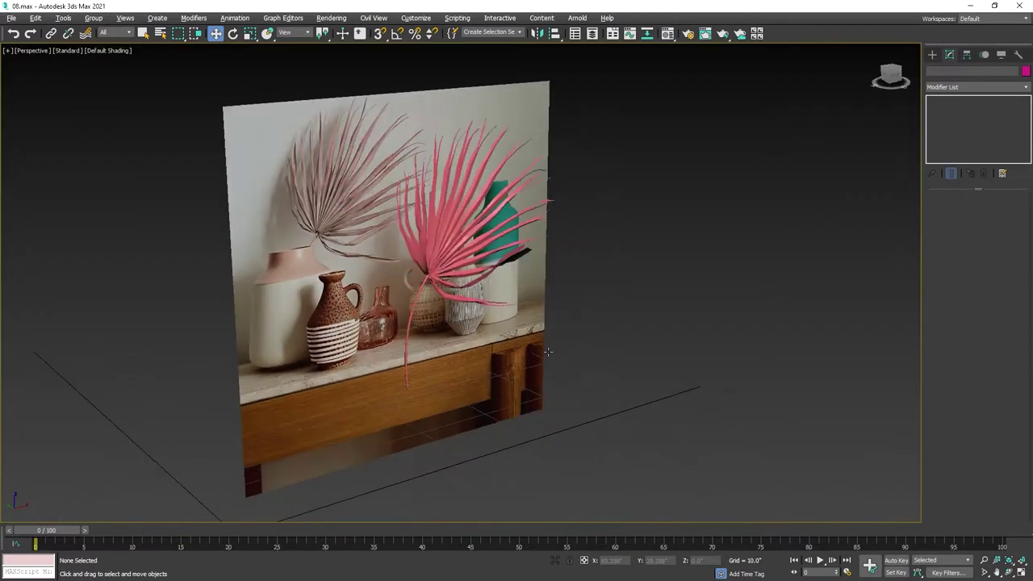
pyautogui.scroll(5, 484, 328)
pyautogui.scroll(-3, 422, 231)
pyautogui.click(399, 211)
pyautogui.scroll(5, 399, 212)
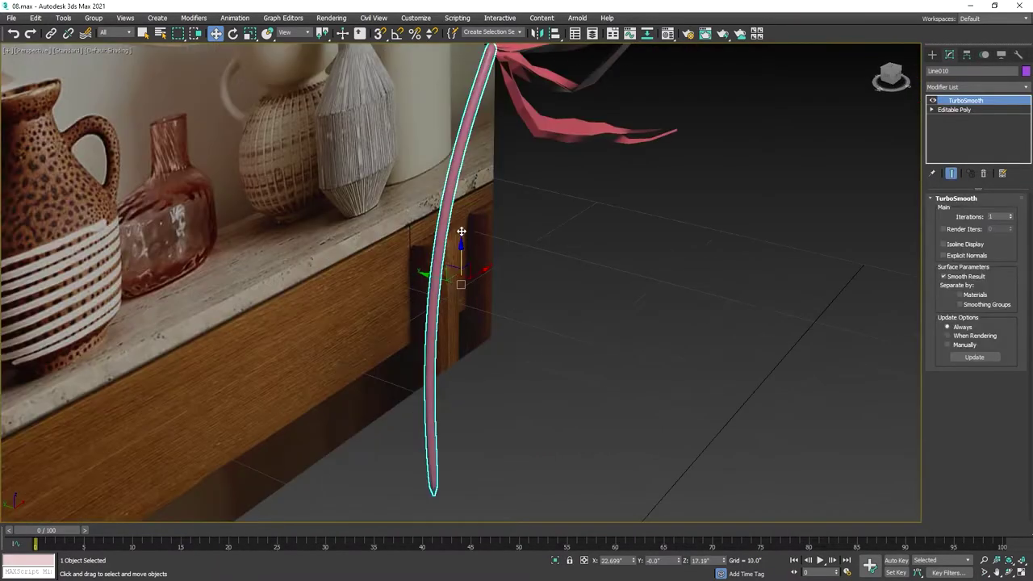
pyautogui.moveTo(452, 266)
pyautogui.mouseDown(button='middle')
pyautogui.moveTo(487, 304)
pyautogui.moveTo(514, 288)
pyautogui.moveTo(461, 299)
pyautogui.moveTo(468, 323)
pyautogui.mouseUp(button='middle')
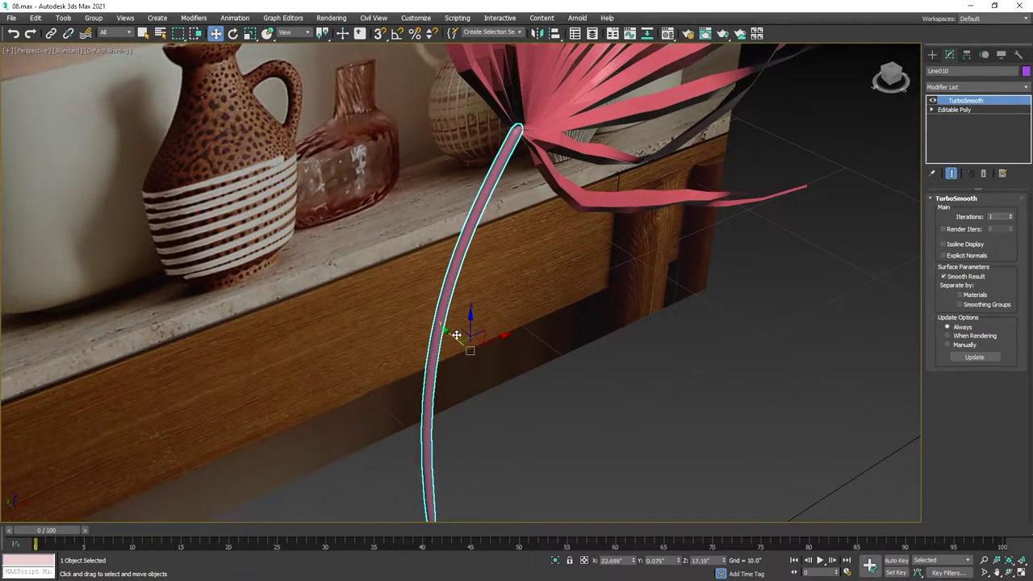
pyautogui.click(605, 82)
pyautogui.click(985, 86)
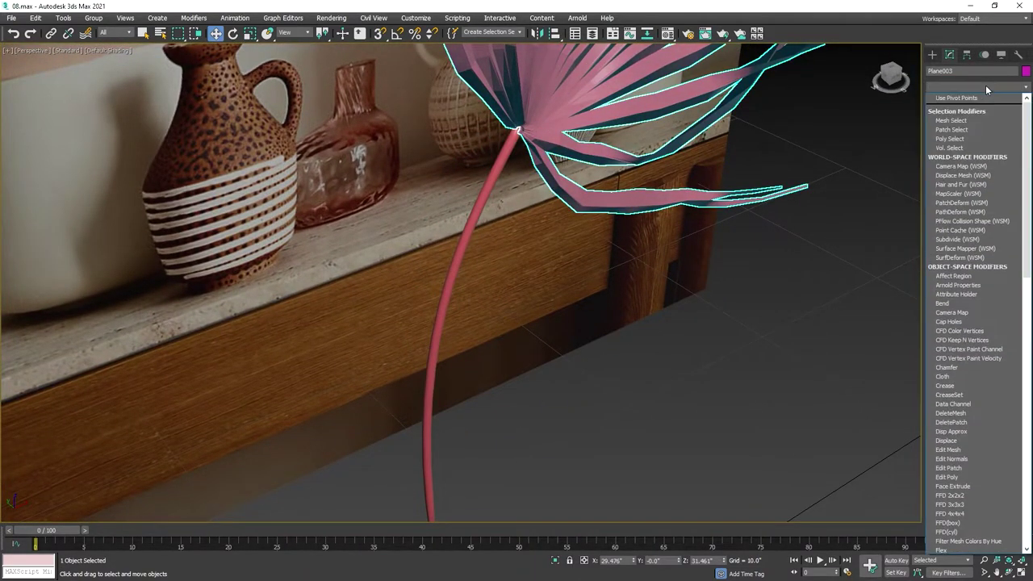
pyautogui.write('t')
pyautogui.click(968, 345)
# Step: Deselect the leaves, pan out, and select the reference photo plane with Move
pyautogui.rightClick(594, 223)
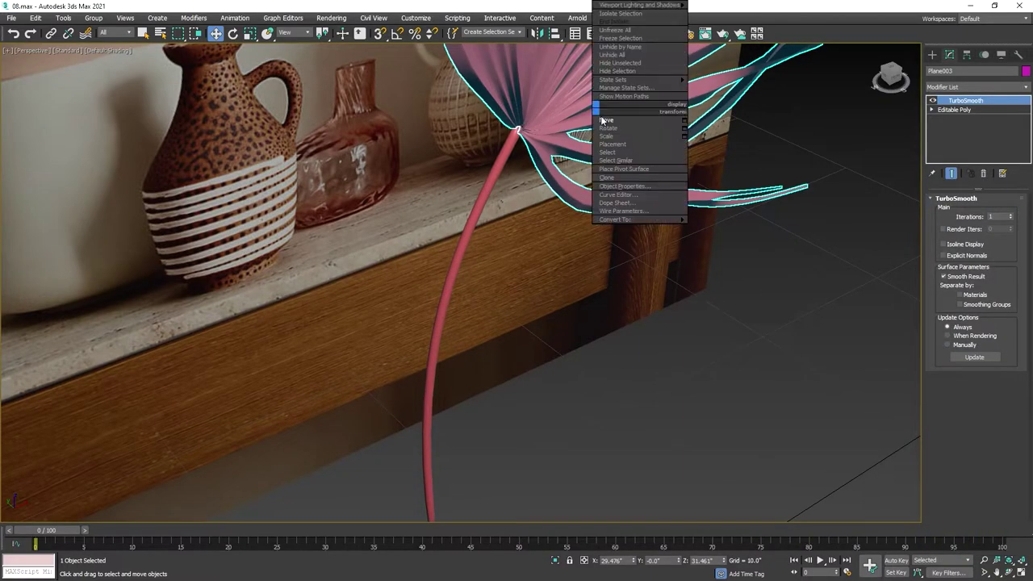
pyautogui.click(703, 310)
pyautogui.scroll(-5, 611, 222)
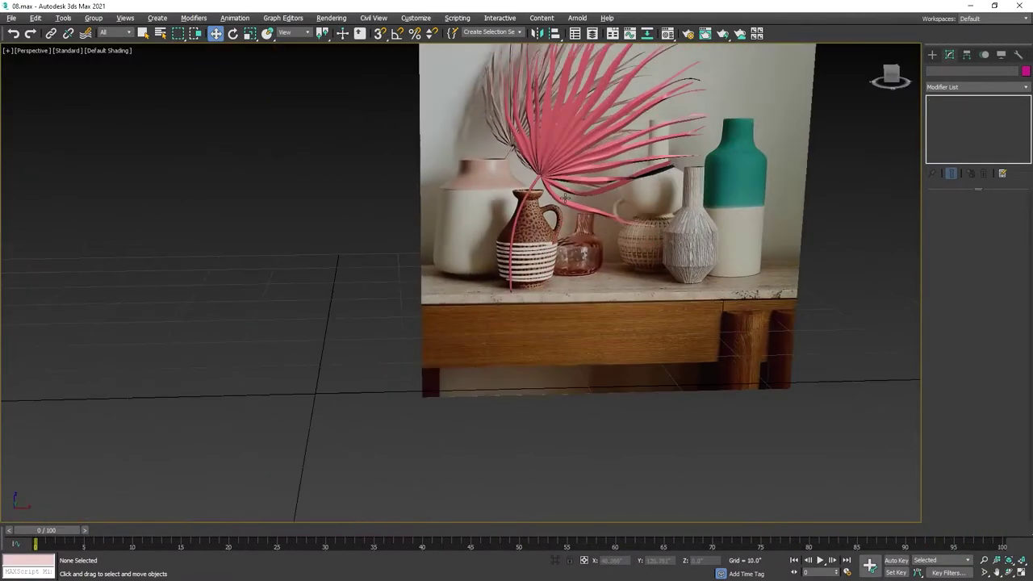
pyautogui.moveTo(549, 258); pyautogui.dragTo(456, 278, button='middle')
pyautogui.rightClick(456, 279)
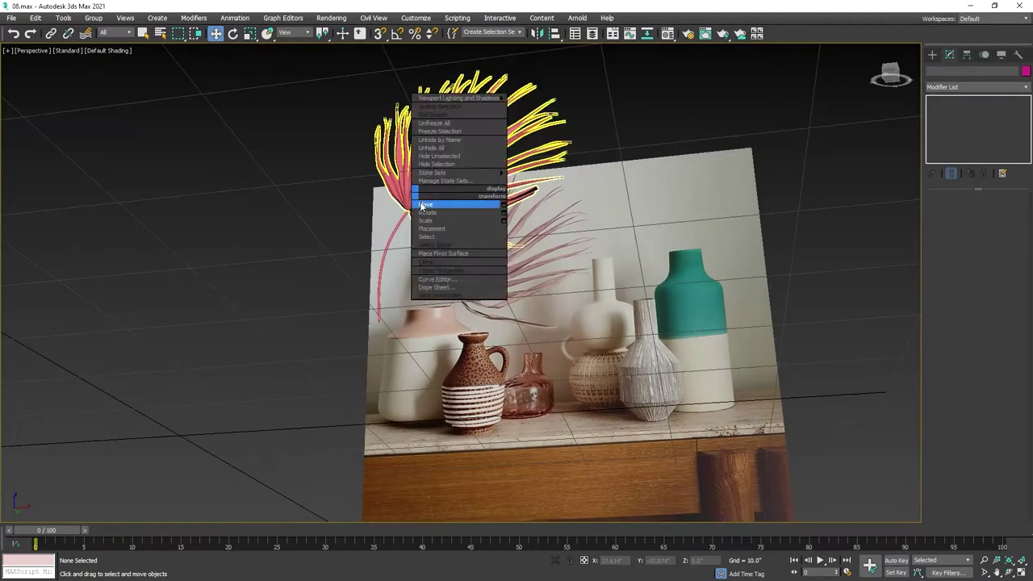
pyautogui.click(685, 203)
pyautogui.keyDown('alt'); pyautogui.moveTo(685, 202); pyautogui.dragTo(621, 239, button='middle'); pyautogui.keyUp('alt')
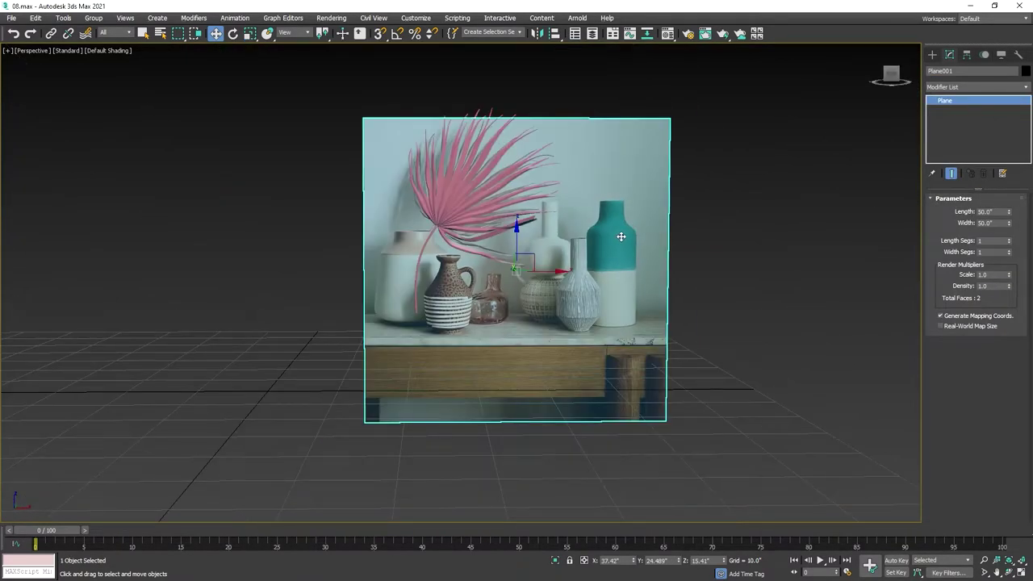
# Step: Hide the reference photo plane and unhide the vases beside the palm
pyautogui.press('Delete')
pyautogui.press('s')
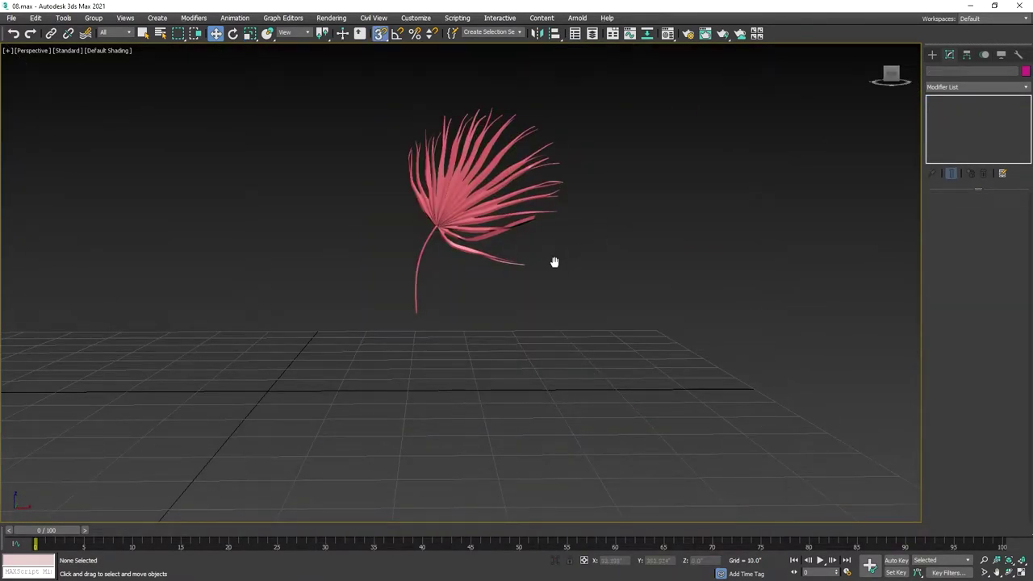
pyautogui.scroll(1, 555, 266)
pyautogui.scroll(3, 556, 276)
pyautogui.scroll(2, 543, 290)
pyautogui.rightClick(598, 255)
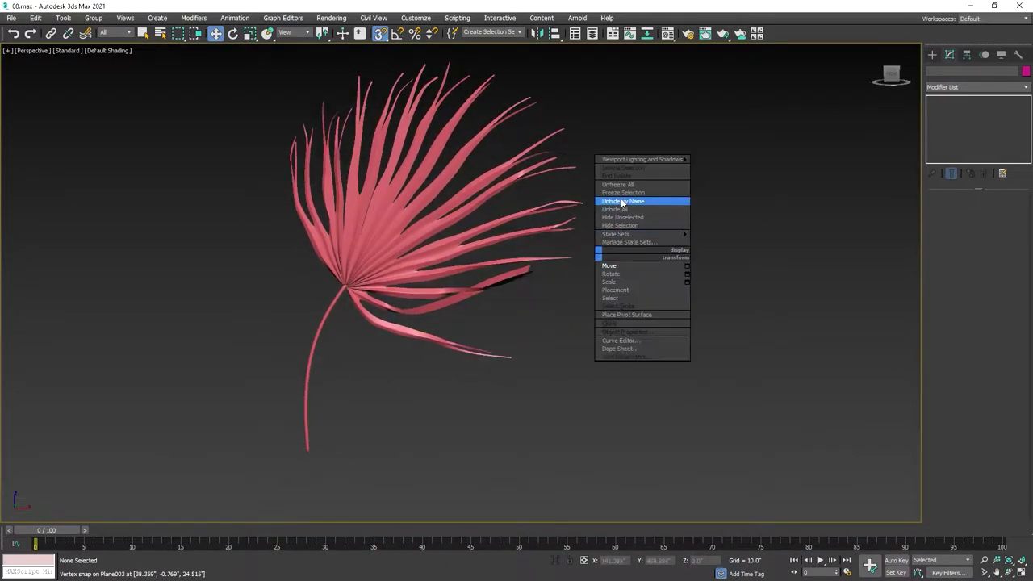
pyautogui.click(616, 209)
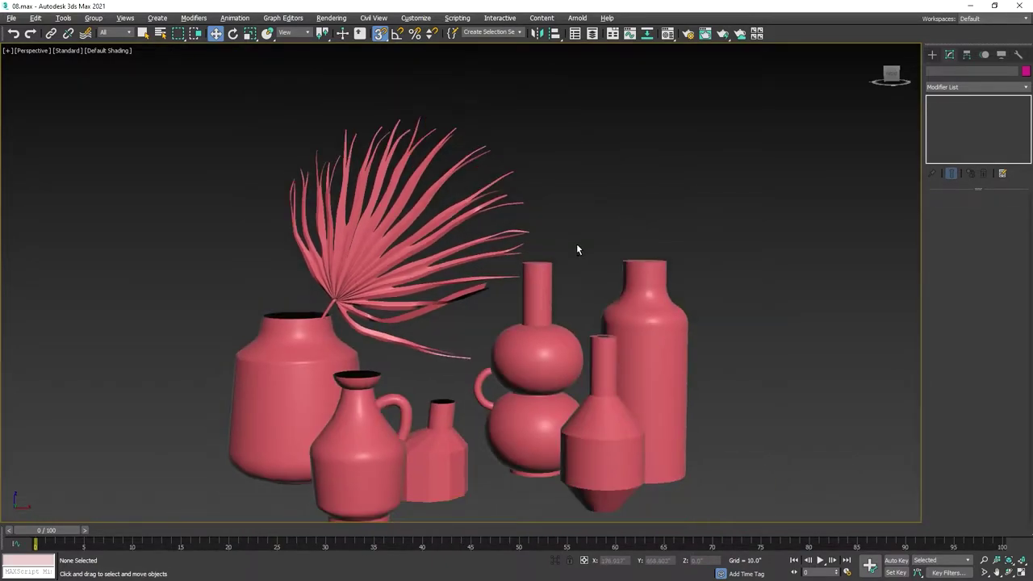
# Step: Orbit around the vases and save the scene as 09.max
pyautogui.keyDown('alt'); pyautogui.moveTo(619, 225); pyautogui.dragTo(594, 238, button='middle'); pyautogui.keyUp('alt')
pyautogui.rightClick(543, 191)
pyautogui.scroll(-3, 549, 209)
pyautogui.moveTo(540, 207)
pyautogui.keyDown('alt'); pyautogui.mouseDown(button='middle')
pyautogui.moveTo(524, 194)
pyautogui.moveTo(535, 228)
pyautogui.moveTo(551, 207)
pyautogui.moveTo(514, 302)
pyautogui.moveTo(392, 233)
pyautogui.moveTo(810, 201)
pyautogui.moveTo(247, 399)
pyautogui.moveTo(699, 331)
pyautogui.moveTo(553, 200)
pyautogui.moveTo(633, 201)
pyautogui.mouseUp(button='middle'); pyautogui.keyUp('alt')
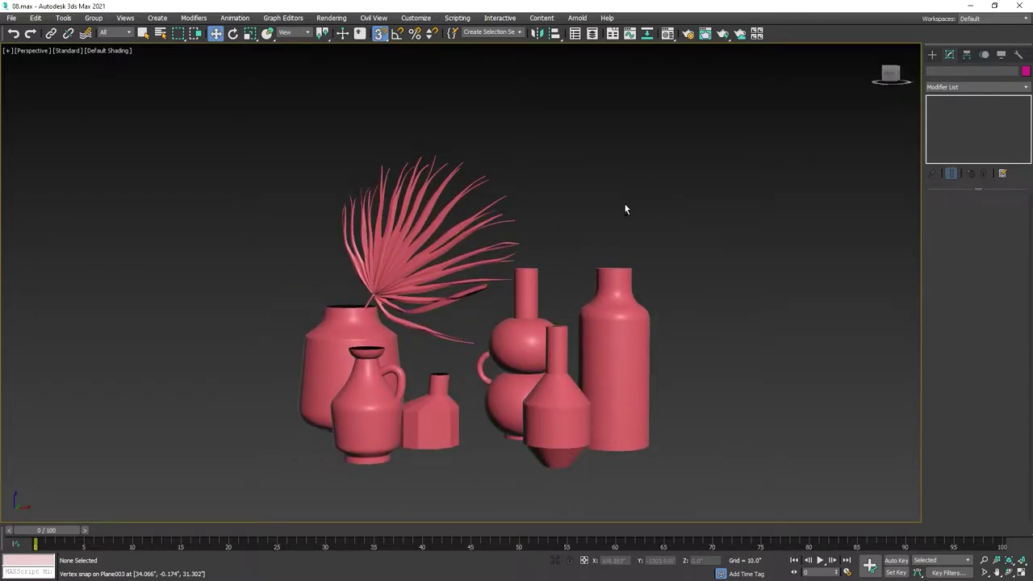
pyautogui.hotkey('ctrl', 'shift', 's')
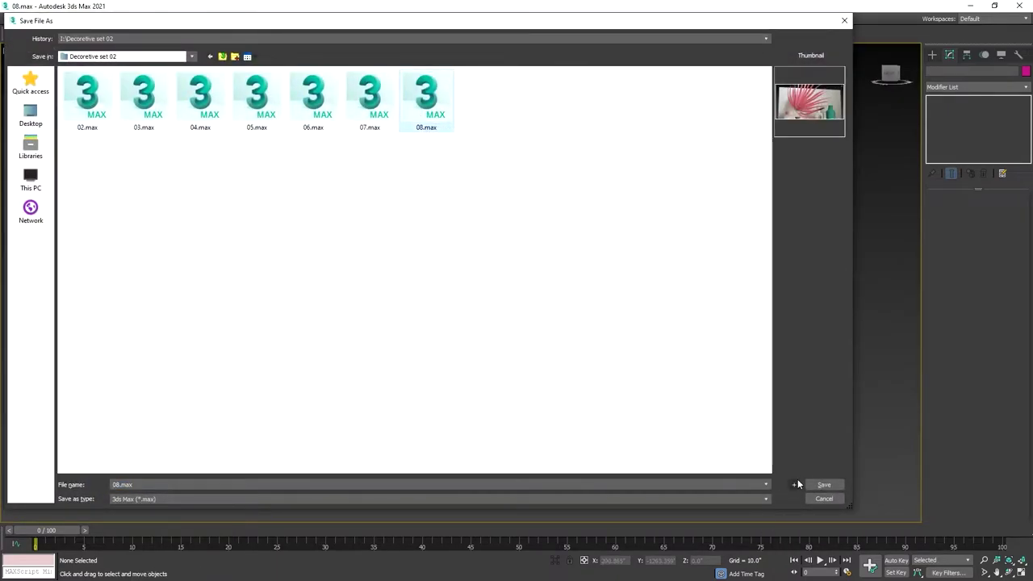
pyautogui.click(795, 485)
# Step: Select the palm leaves and enter Edge mode with edged faces shown
pyautogui.press('e')
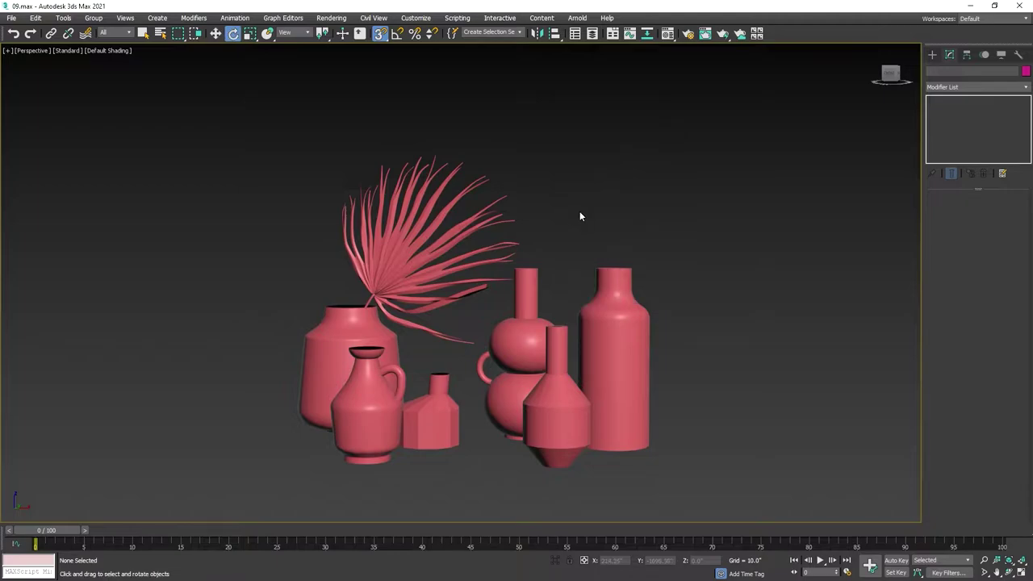
pyautogui.rightClick(581, 215)
pyautogui.click(601, 221)
pyautogui.scroll(5, 448, 292)
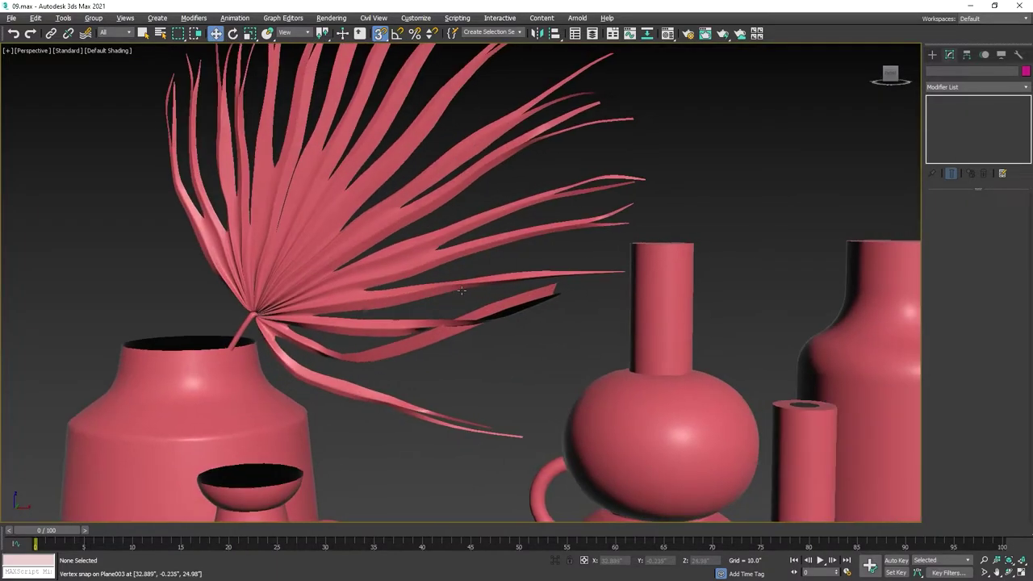
pyautogui.click(462, 309)
pyautogui.scroll(4, 452, 309)
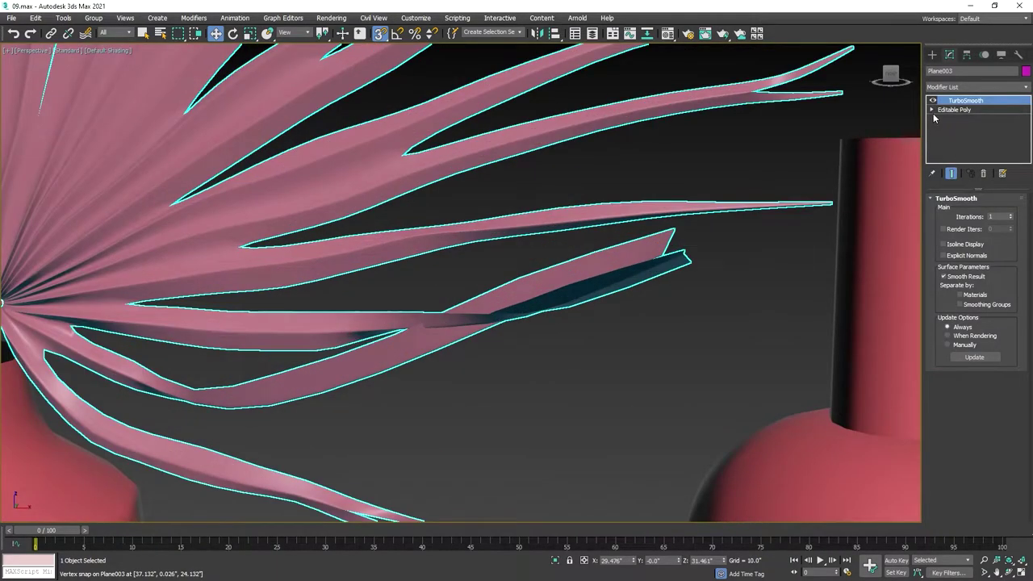
pyautogui.click(946, 120)
pyautogui.moveTo(457, 316); pyautogui.dragTo(500, 342)
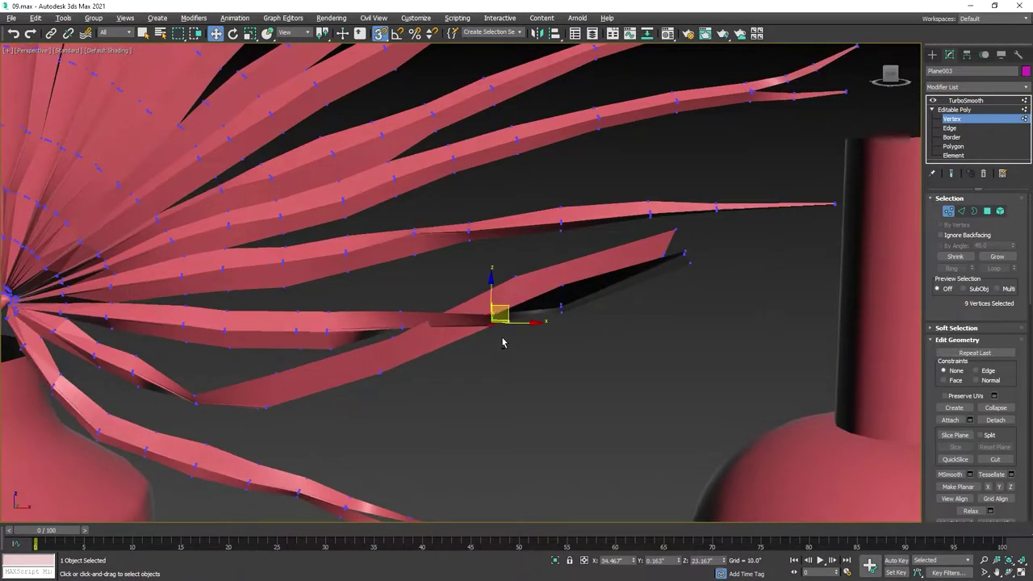
pyautogui.moveTo(500, 341)
pyautogui.keyDown('alt'); pyautogui.mouseDown(button='middle')
pyautogui.moveTo(471, 279)
pyautogui.moveTo(547, 382)
pyautogui.moveTo(417, 349)
pyautogui.moveTo(393, 307)
pyautogui.mouseUp(button='middle'); pyautogui.keyUp('alt')
pyautogui.press('F4')
pyautogui.scroll(3, 392, 307)
pyautogui.click(961, 212)
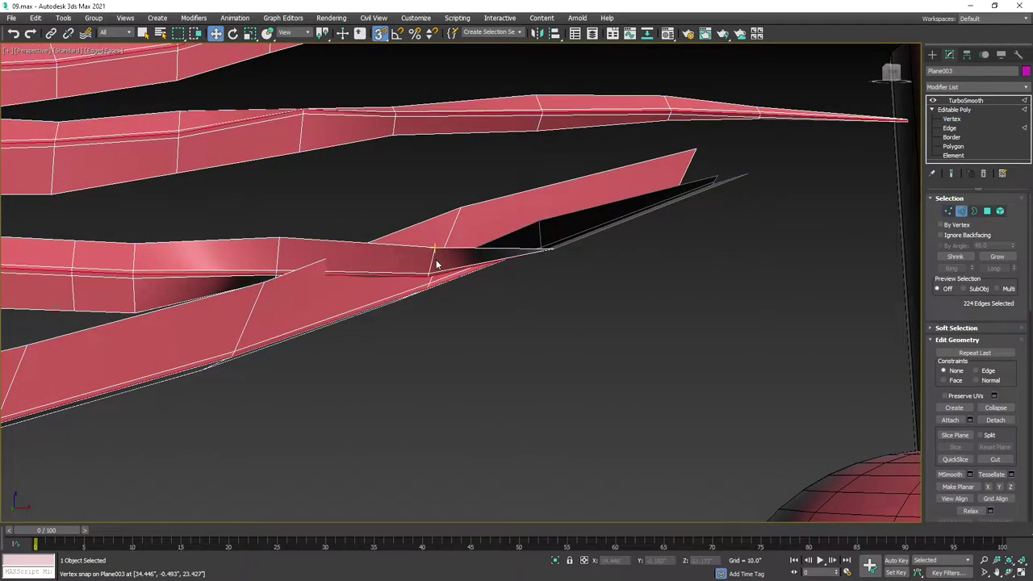
# Step: Select the crossing frond-tip edges and move them up and left to reshape the tip
pyautogui.keyDown('alt'); pyautogui.moveTo(443, 263); pyautogui.dragTo(454, 284, button='middle'); pyautogui.keyUp('alt')
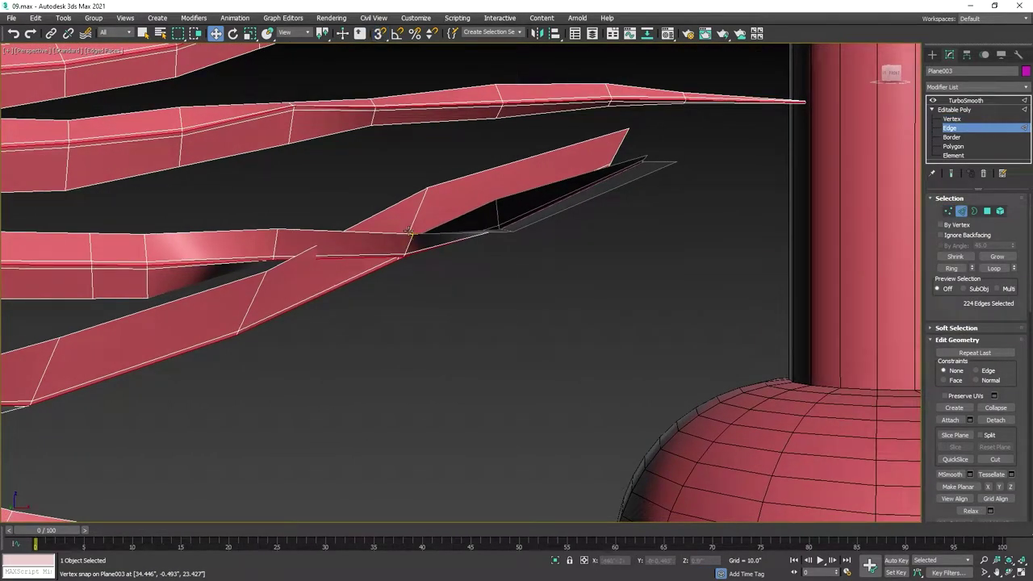
pyautogui.moveTo(407, 231)
pyautogui.keyDown('alt'); pyautogui.mouseDown(button='middle')
pyautogui.moveTo(445, 295)
pyautogui.moveTo(373, 253)
pyautogui.mouseUp(button='middle'); pyautogui.keyUp('alt')
pyautogui.click(374, 253)
pyautogui.scroll(2, 384, 292)
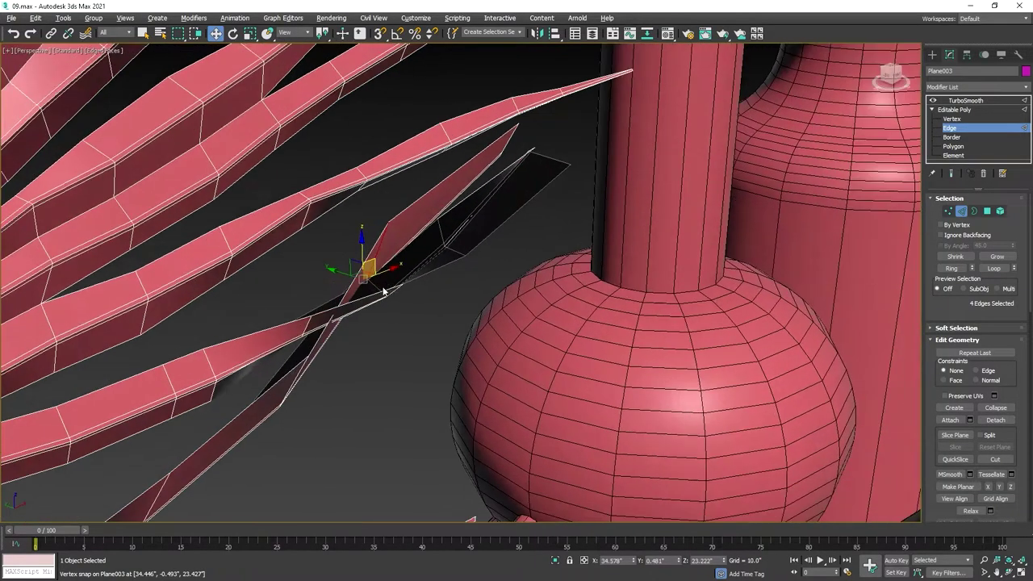
pyautogui.moveTo(384, 292); pyautogui.dragTo(448, 219)
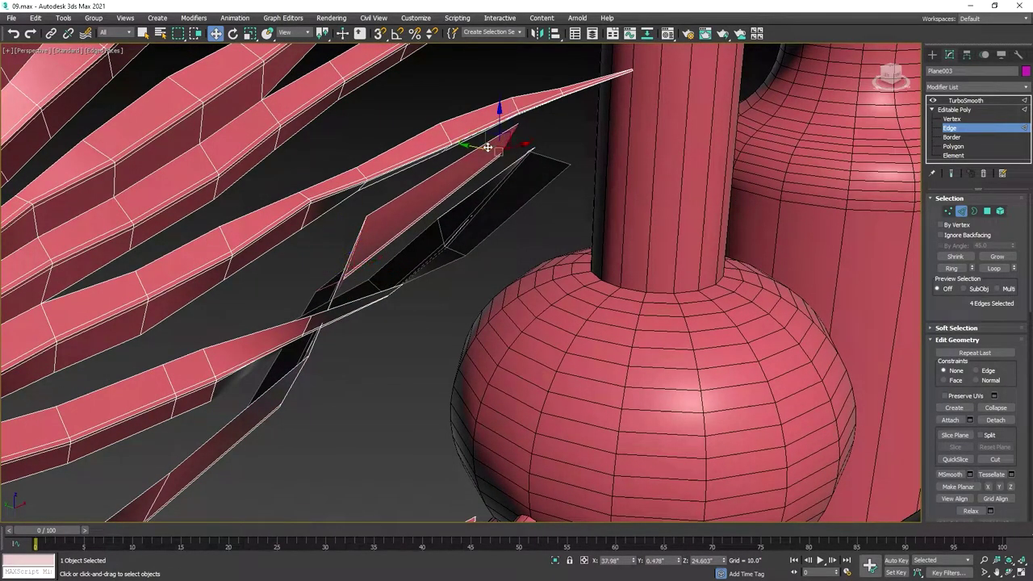
pyautogui.moveTo(488, 146); pyautogui.dragTo(428, 136)
pyautogui.keyDown('alt'); pyautogui.moveTo(428, 136); pyautogui.dragTo(381, 211, button='middle'); pyautogui.keyUp('alt')
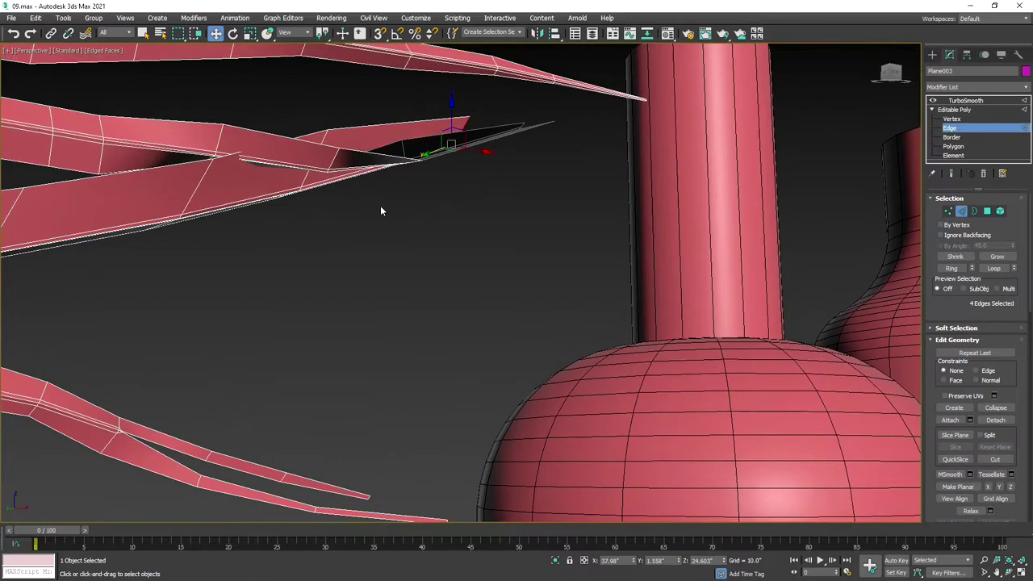
pyautogui.moveTo(299, 157)
pyautogui.mouseDown()
pyautogui.moveTo(302, 172)
pyautogui.moveTo(173, 185)
pyautogui.mouseUp()
pyautogui.click(324, 102)
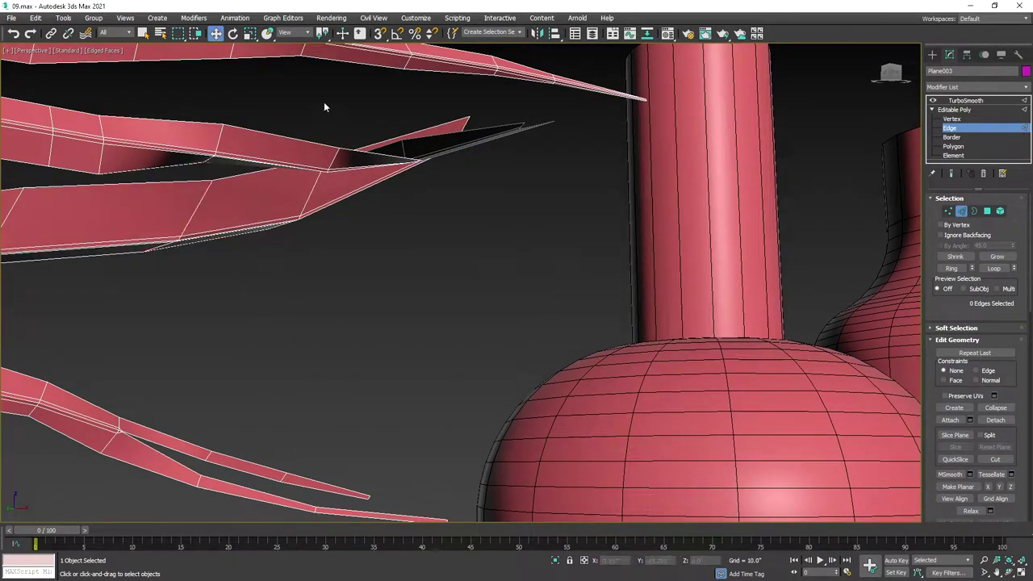
# Step: Check another frond tip, then orbit out to view the whole vase arrangement
pyautogui.moveTo(324, 101)
pyautogui.keyDown('alt'); pyautogui.mouseDown(button='middle')
pyautogui.moveTo(311, 108)
pyautogui.moveTo(320, 167)
pyautogui.mouseUp(button='middle'); pyautogui.keyUp('alt')
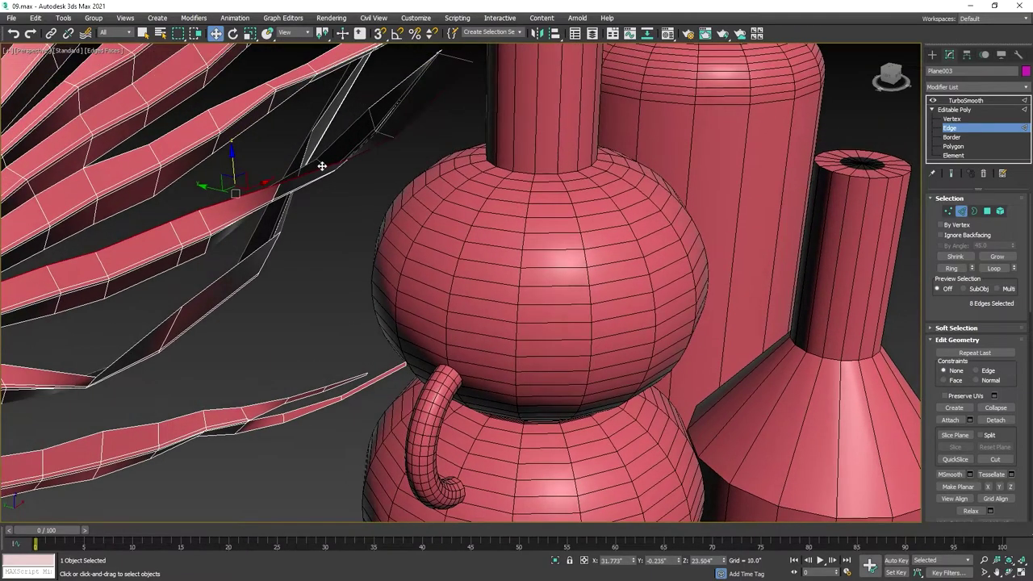
pyautogui.click(320, 167)
pyautogui.click(326, 214)
pyautogui.scroll(3, 291, 176)
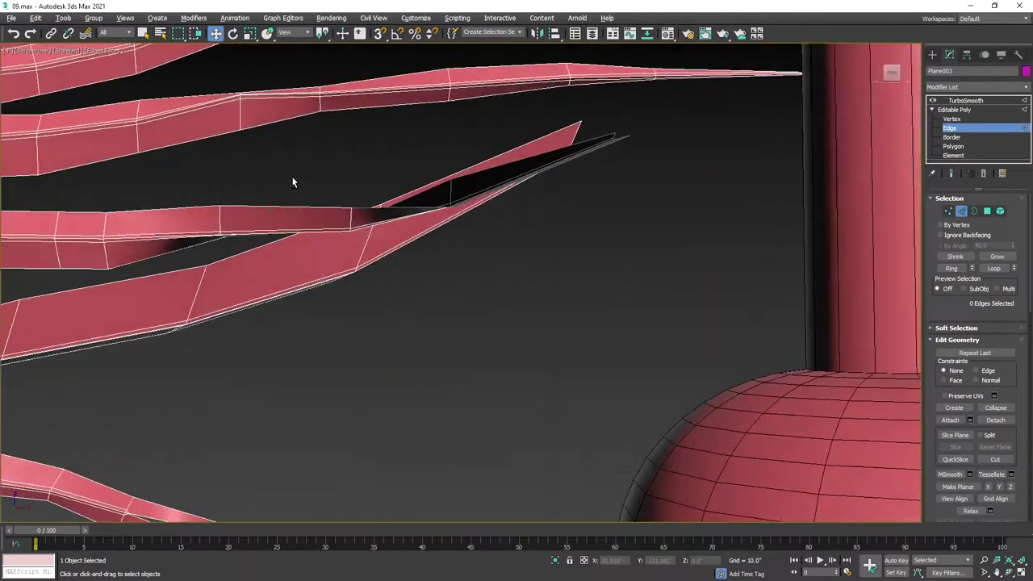
pyautogui.scroll(-8, 285, 164)
pyautogui.moveTo(285, 164)
pyautogui.mouseDown(button='middle')
pyautogui.moveTo(328, 267)
pyautogui.moveTo(460, 272)
pyautogui.mouseUp(button='middle')
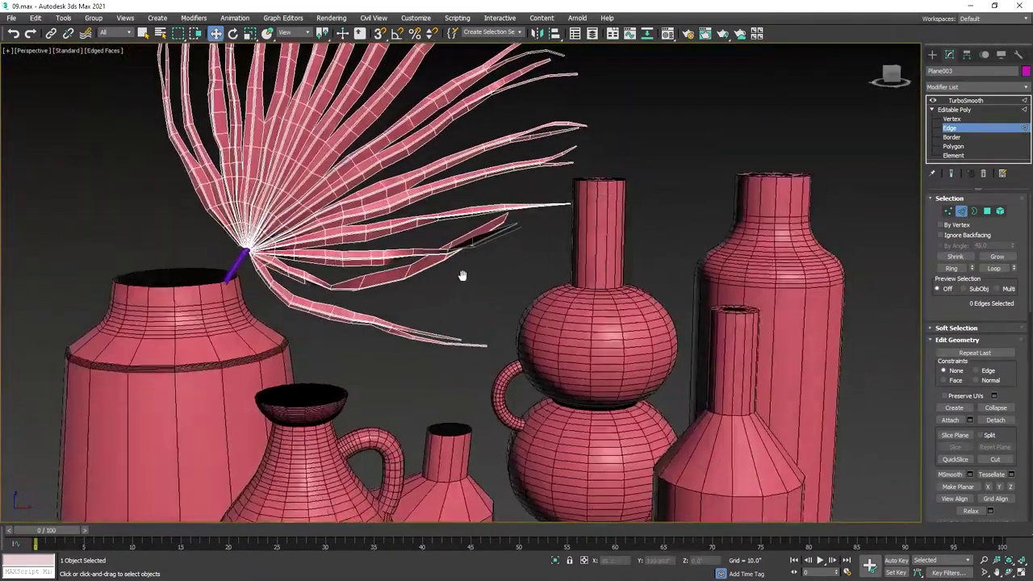
# Step: Colour all scene objects solid pink and turn off Edged Faces display
pyautogui.click(690, 151)
pyautogui.hotkey('ctrl', 'a')
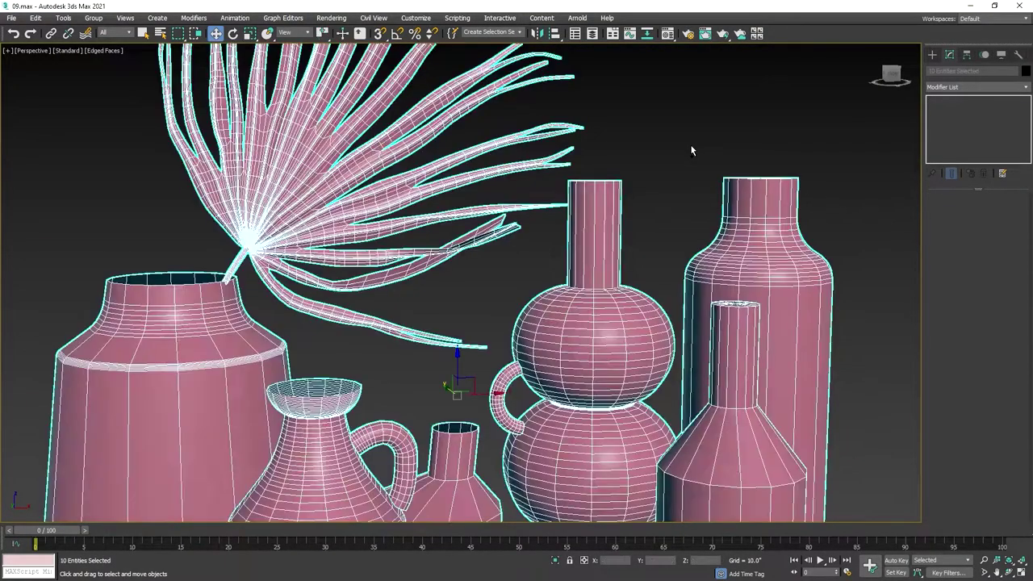
pyautogui.click(1026, 72)
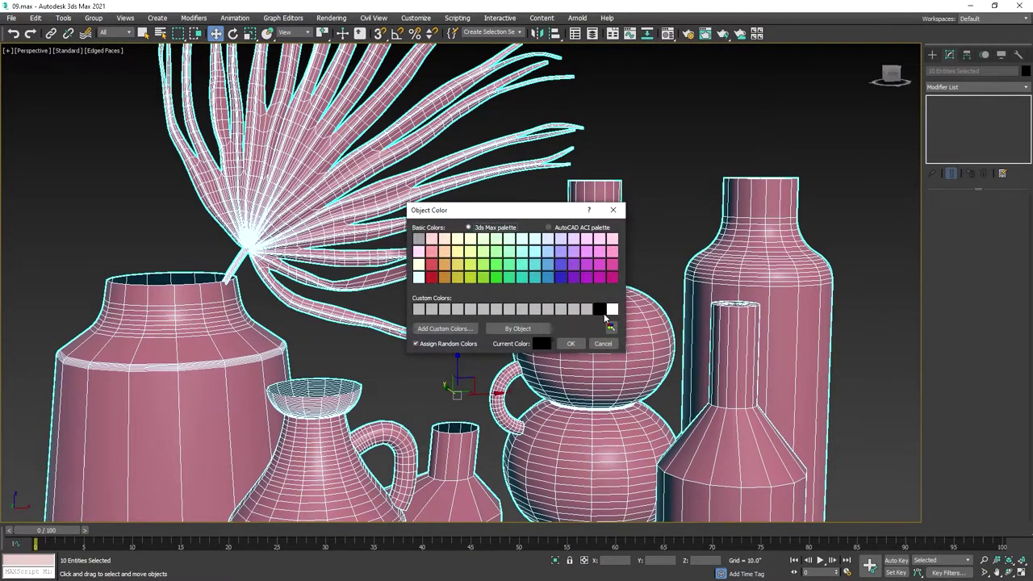
pyautogui.click(576, 343)
pyautogui.click(641, 170)
pyautogui.press('F4')
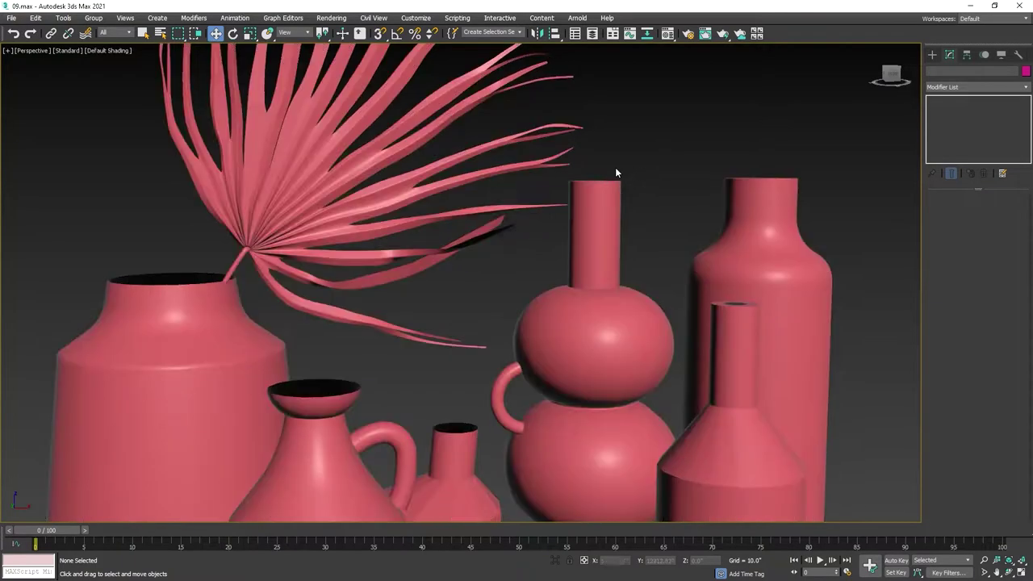
pyautogui.moveTo(457, 193); pyautogui.dragTo(465, 250, button='middle')
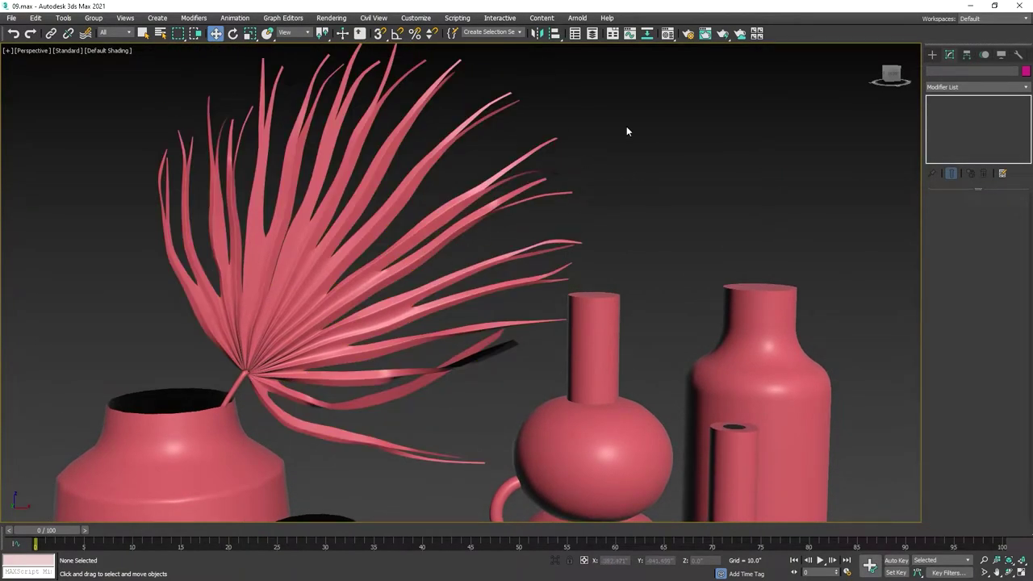
pyautogui.moveTo(543, 227); pyautogui.dragTo(516, 97, button='middle')
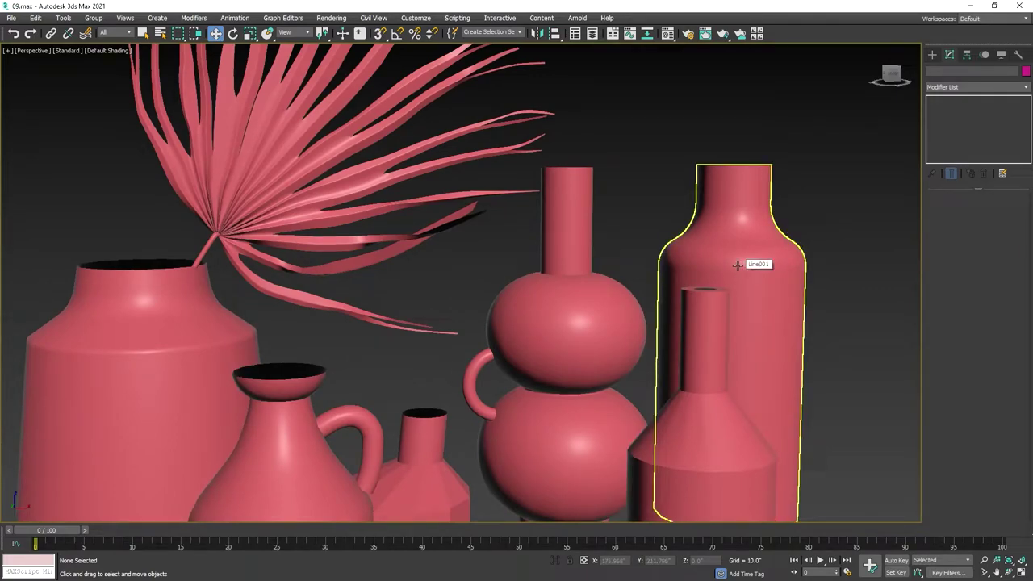
# Step: Select the bottle, palm leaf and reference photo plane, then unhide all the vases
pyautogui.click(737, 265)
pyautogui.scroll(-5, 635, 274)
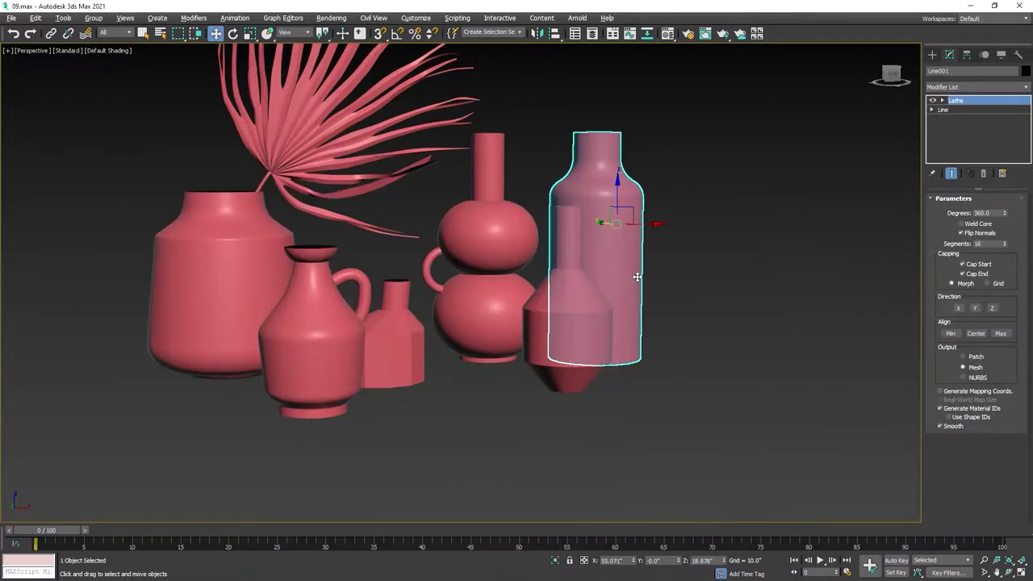
pyautogui.keyDown('alt'); pyautogui.moveTo(634, 274); pyautogui.dragTo(625, 280, button='middle'); pyautogui.keyUp('alt')
pyautogui.hotkey('ctrl', 'd')
pyautogui.hotkey('ctrl', 'z')
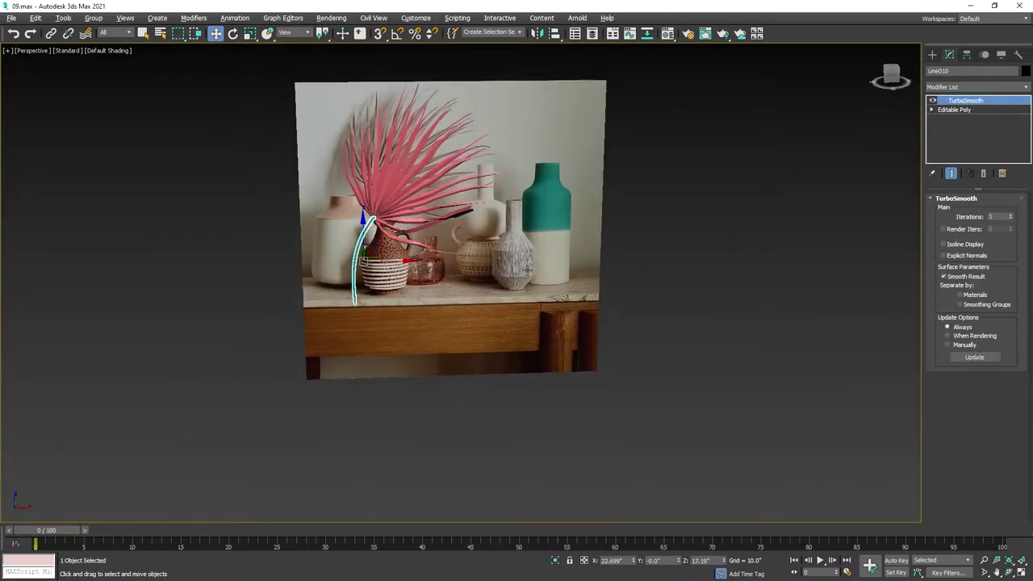
pyautogui.click(516, 263)
pyautogui.click(521, 257)
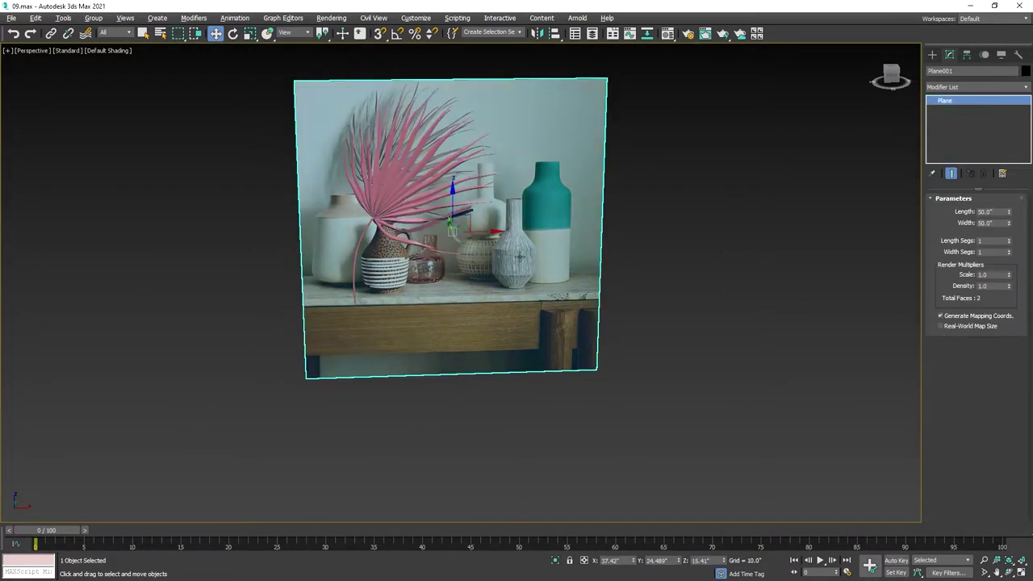
pyautogui.moveTo(495, 253)
pyautogui.mouseDown(button='middle')
pyautogui.moveTo(451, 261)
pyautogui.moveTo(443, 275)
pyautogui.moveTo(395, 232)
pyautogui.moveTo(439, 275)
pyautogui.mouseUp(button='middle')
pyautogui.rightClick(478, 255)
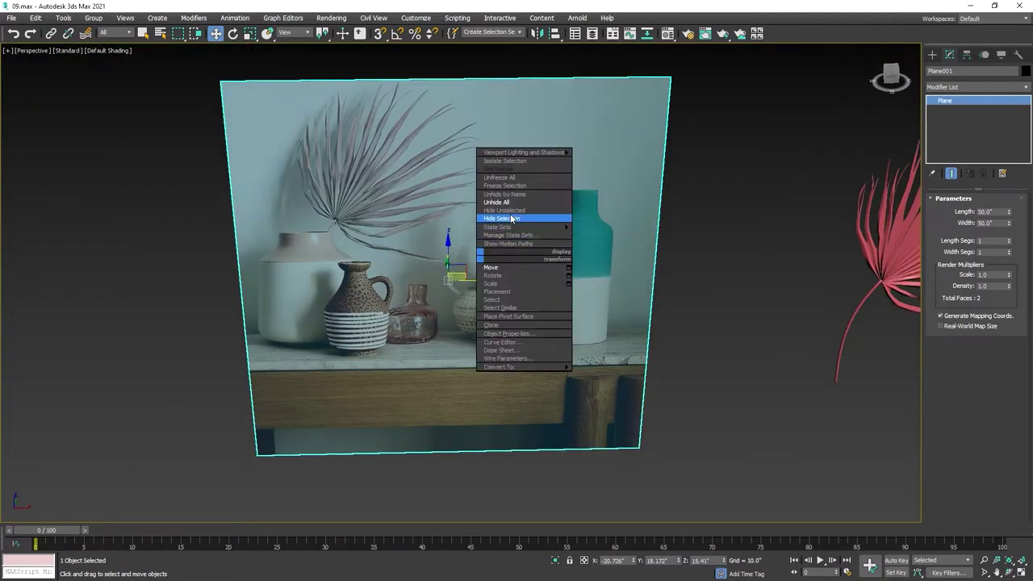
pyautogui.click(509, 205)
# Step: Select the tall bottle vase, hide the vases again and frame the reference photo
pyautogui.scroll(-5, 685, 231)
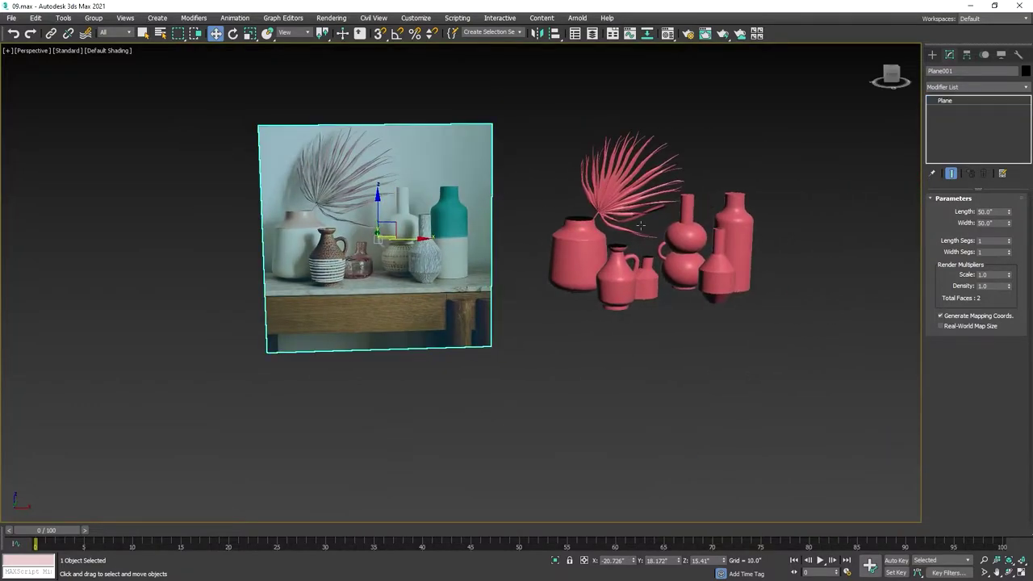
pyautogui.scroll(3, 685, 232)
pyautogui.scroll(2, 759, 232)
pyautogui.click(761, 233)
pyautogui.scroll(-3, 760, 232)
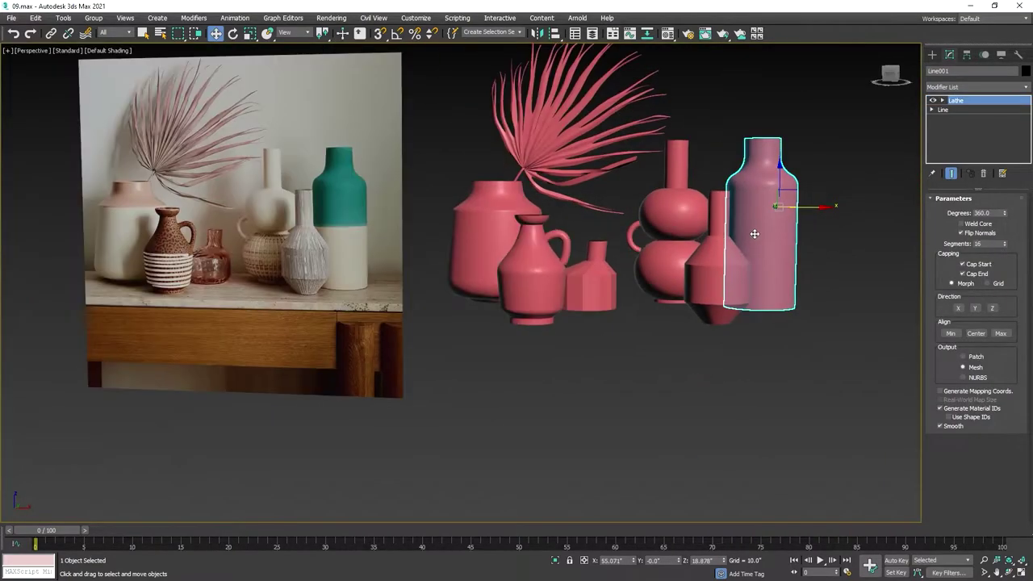
pyautogui.scroll(1, 760, 233)
pyautogui.hotkey('ctrl', 'z')
pyautogui.hotkey('ctrl', 'z')
pyautogui.press('z')
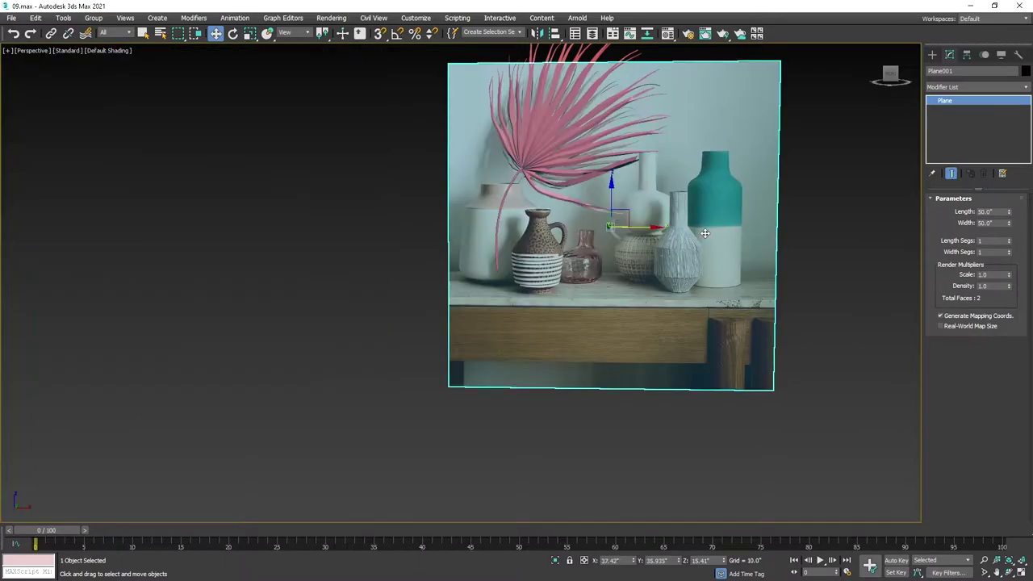
pyautogui.scroll(-2, 505, 522)
pyautogui.scroll(-2, 504, 522)
# Step: Unhide the vases, add the tall bottle, and isolate it with the photo
pyautogui.rightClick(658, 345)
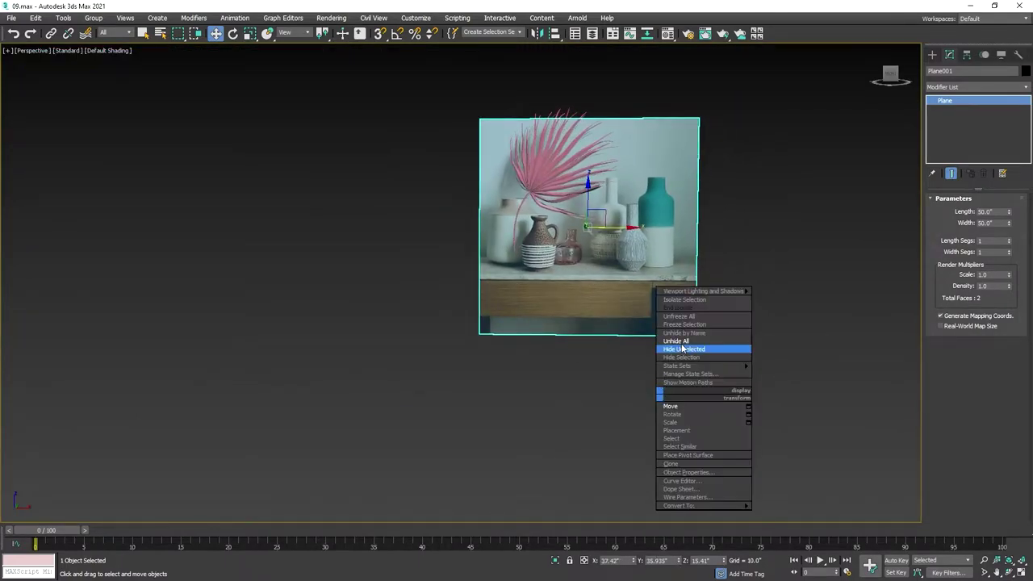
pyautogui.click(686, 341)
pyautogui.keyDown('alt'); pyautogui.moveTo(687, 341); pyautogui.dragTo(572, 339, button='middle'); pyautogui.keyUp('alt')
pyautogui.scroll(2, 572, 339)
pyautogui.keyDown('ctrl'); pyautogui.click(530, 208); pyautogui.keyUp('ctrl')
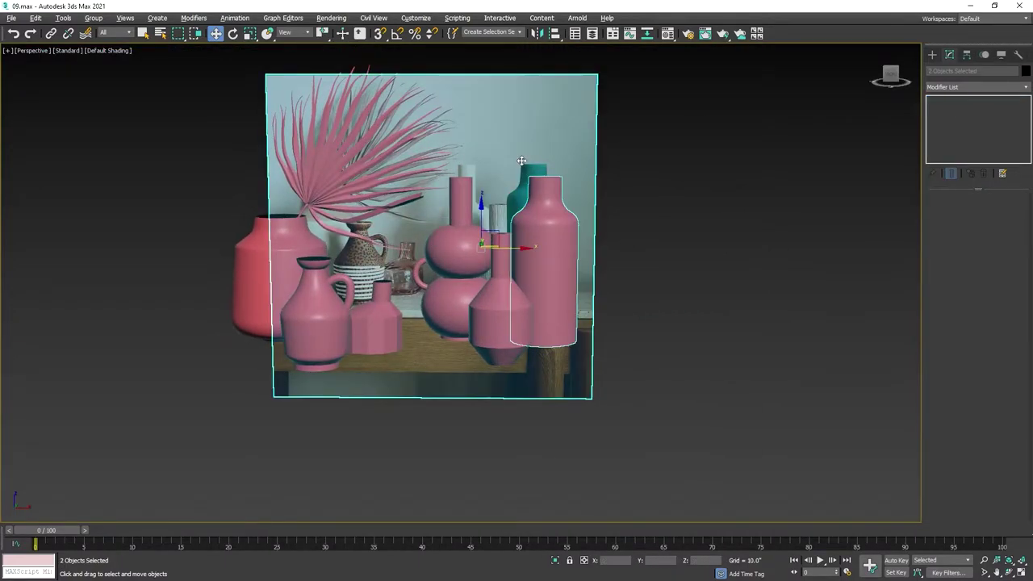
pyautogui.hotkey('alt', 'q')
pyautogui.scroll(5, 594, 213)
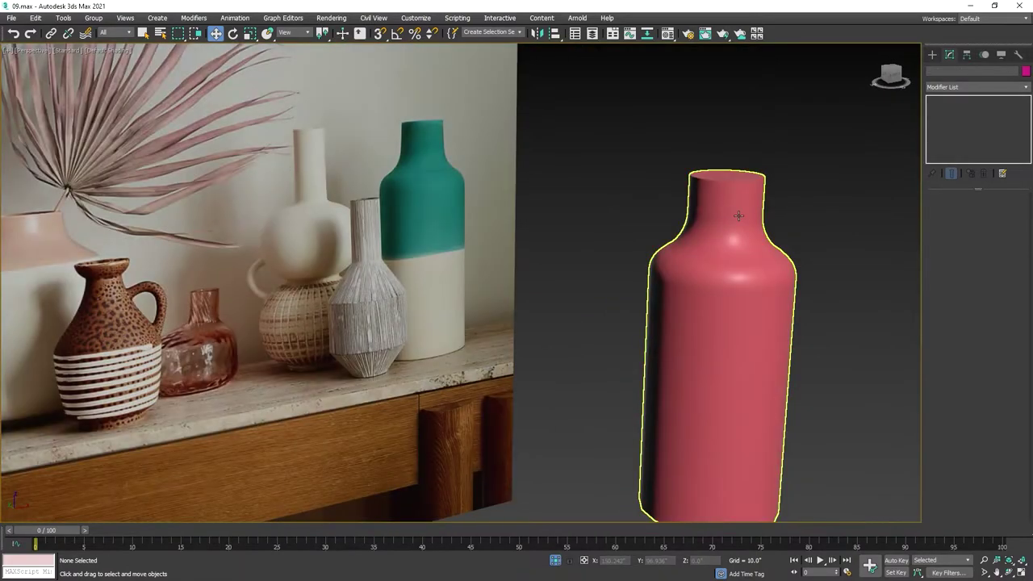
# Step: Convert the tall bottle to Editable Poly and delete its bottom cap polygons
pyautogui.rightClick(732, 223)
pyautogui.click(758, 230)
pyautogui.keyDown('alt'); pyautogui.moveTo(675, 212); pyautogui.dragTo(720, 196, button='middle'); pyautogui.keyUp('alt')
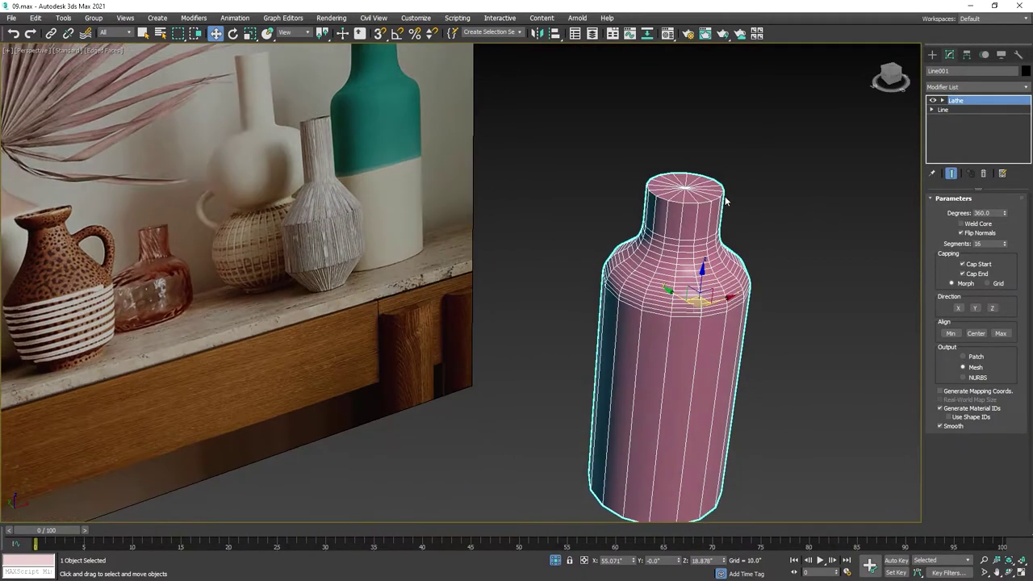
pyautogui.rightClick(720, 196)
pyautogui.click(844, 314)
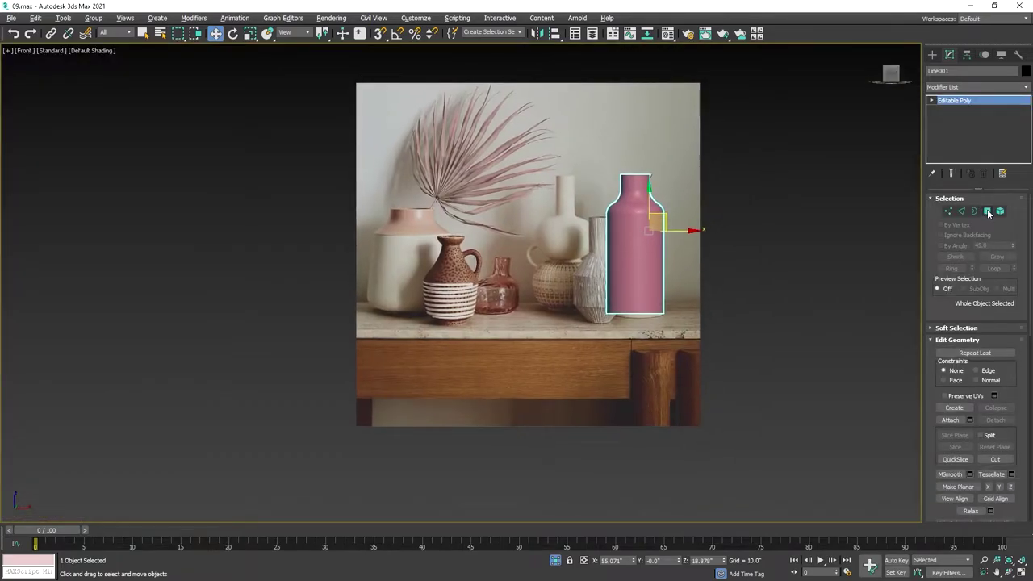
pyautogui.click(987, 211)
pyautogui.moveTo(666, 165); pyautogui.dragTo(588, 186)
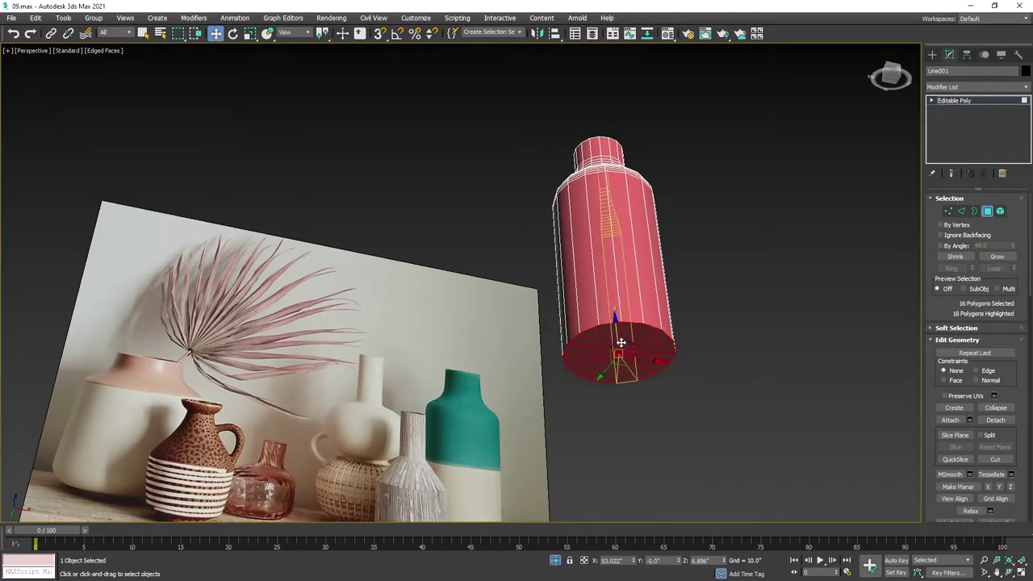
pyautogui.press('Delete')
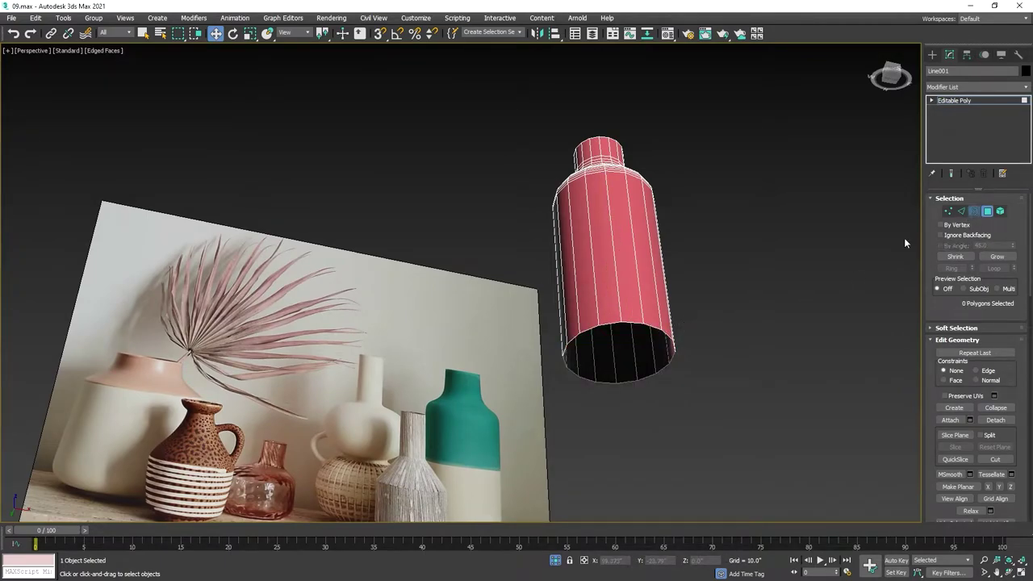
# Step: Scale the open base border inward into an inner ring and cap the remaining hole
pyautogui.press('3')
pyautogui.click(643, 376)
pyautogui.scroll(5, 643, 376)
pyautogui.scroll(-3, 590, 369)
pyautogui.press('r')
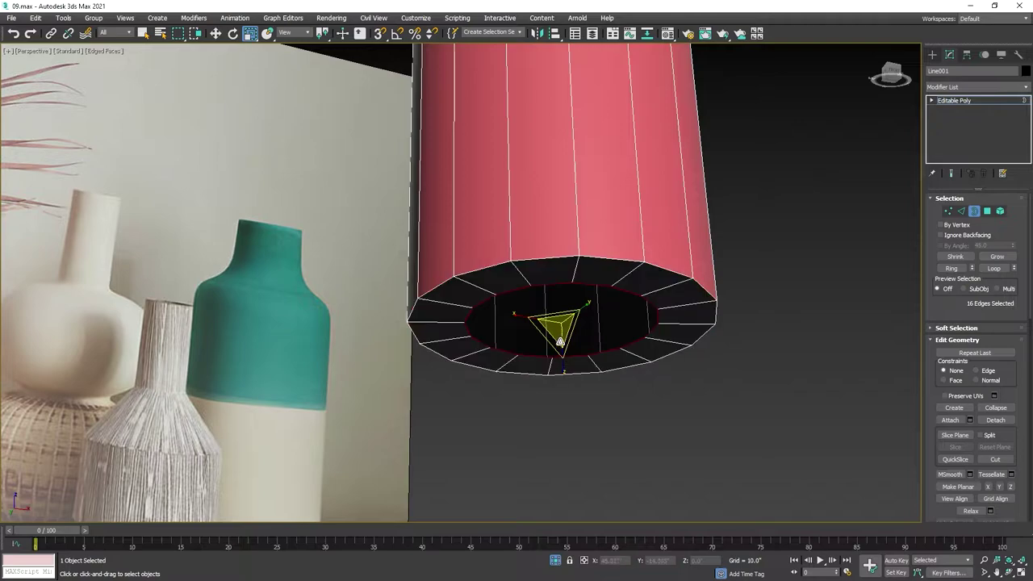
pyautogui.keyDown('shift'); pyautogui.moveTo(560, 342); pyautogui.dragTo(581, 371); pyautogui.keyUp('shift')
pyautogui.scroll(-2, 990, 457)
pyautogui.scroll(-5, 1008, 454)
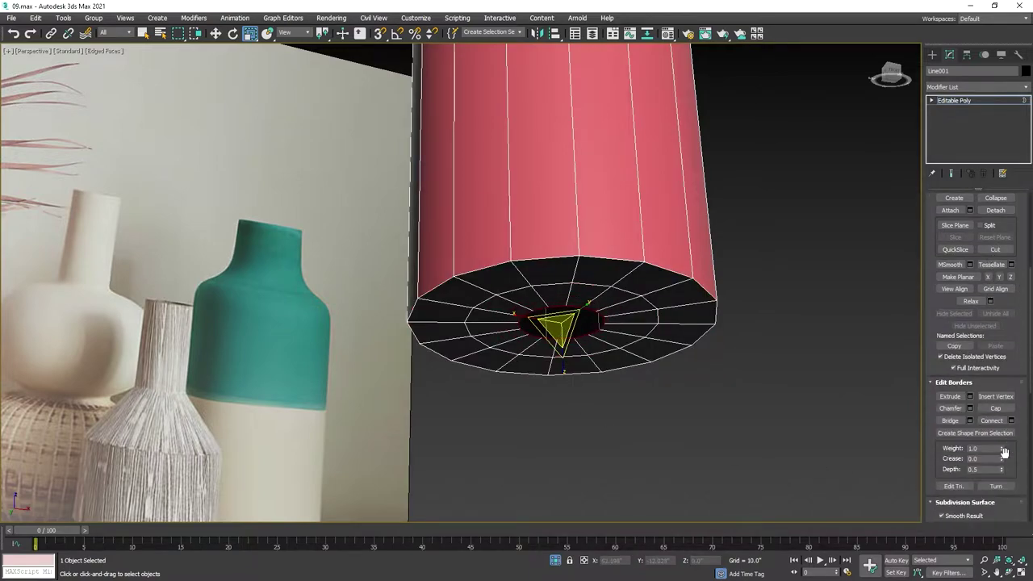
pyautogui.click(996, 410)
pyautogui.scroll(7, 937, 313)
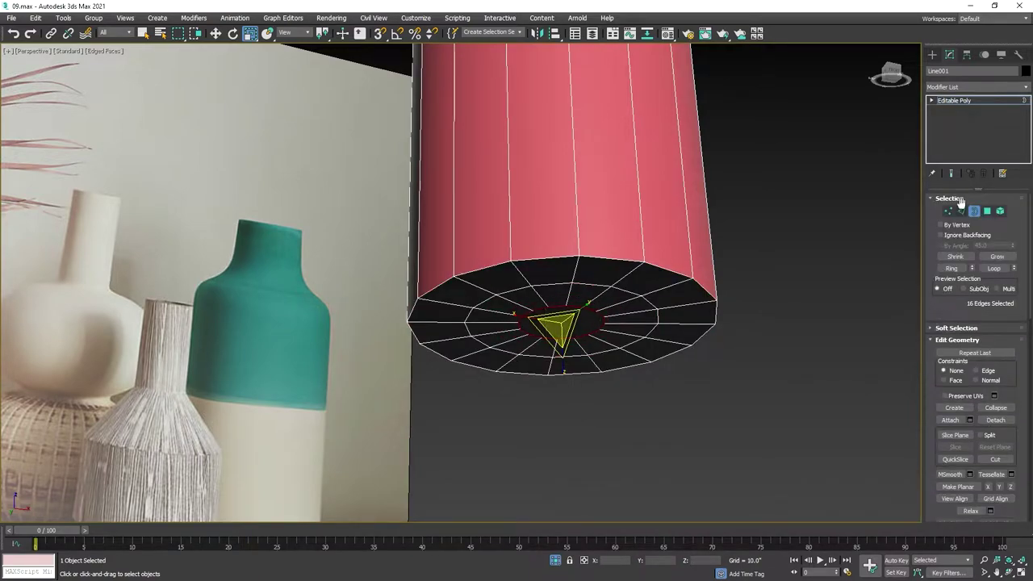
# Step: Extrude the base's outer rim edge loop with Height 0
pyautogui.doubleClick(604, 258)
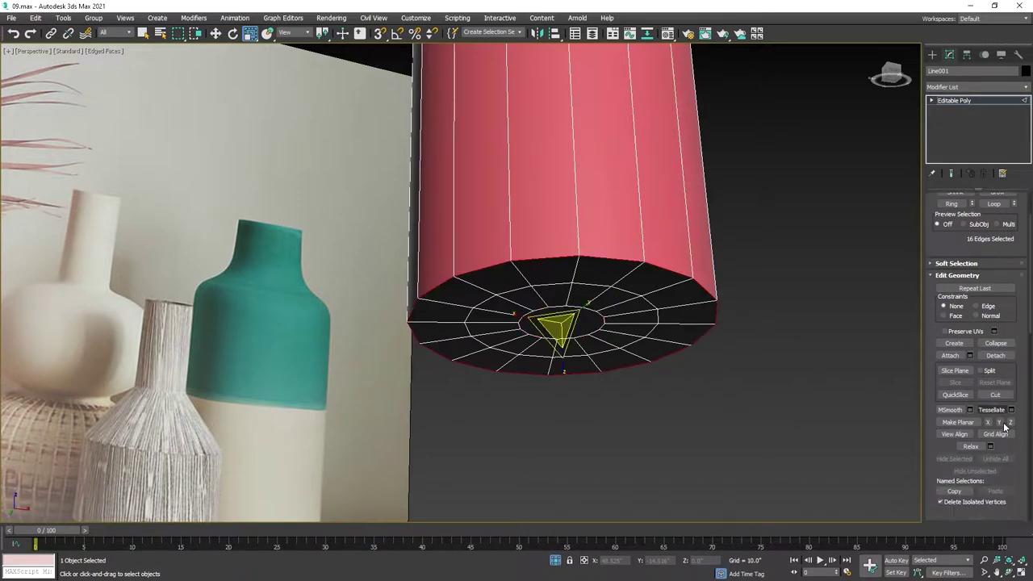
pyautogui.scroll(-5, 996, 409)
pyautogui.scroll(-4, 966, 365)
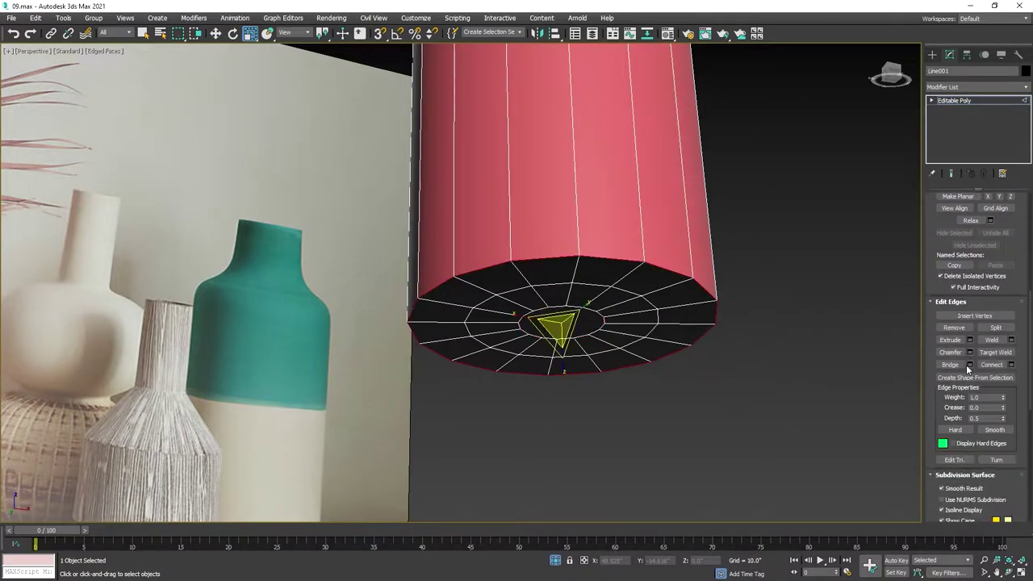
pyautogui.click(970, 341)
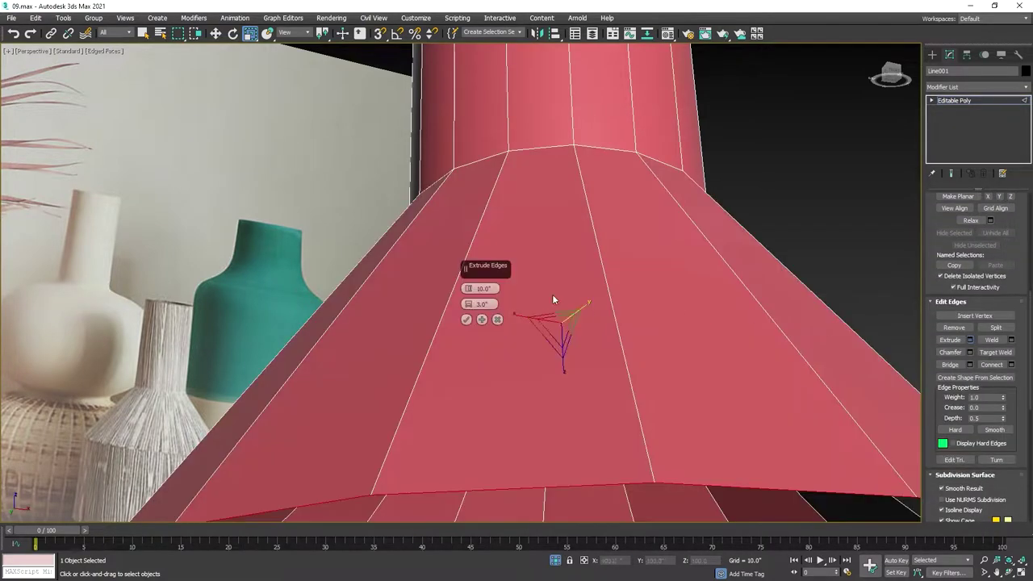
pyautogui.rightClick(467, 290)
pyautogui.rightClick(472, 296)
pyautogui.moveTo(475, 300); pyautogui.dragTo(470, 305)
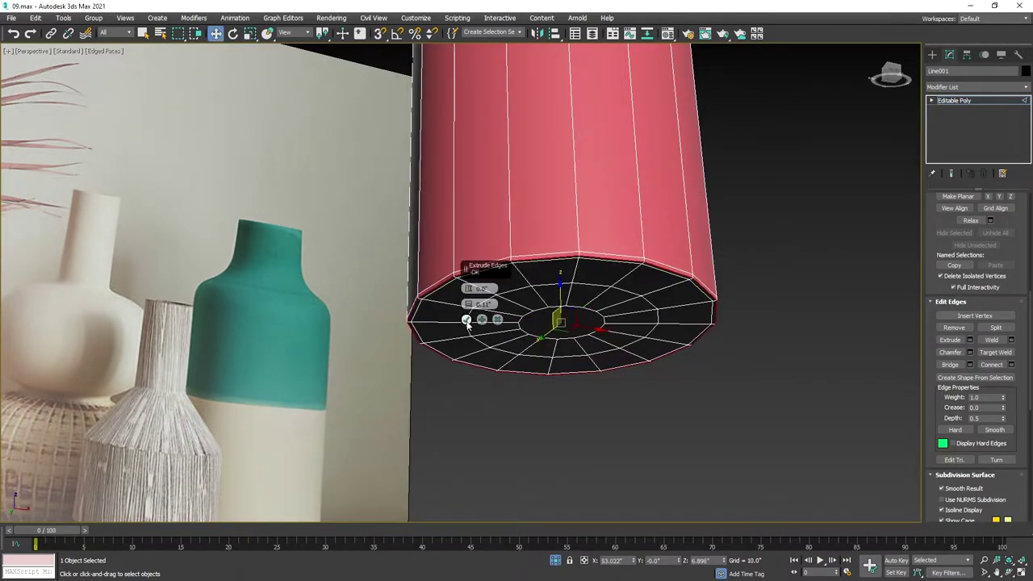
pyautogui.click(465, 319)
# Step: Select a vertical edge on the bottle body and Connect one horizontal edge loop
pyautogui.moveTo(899, 258); pyautogui.dragTo(796, 218, button='middle')
pyautogui.press('z')
pyautogui.click(552, 355)
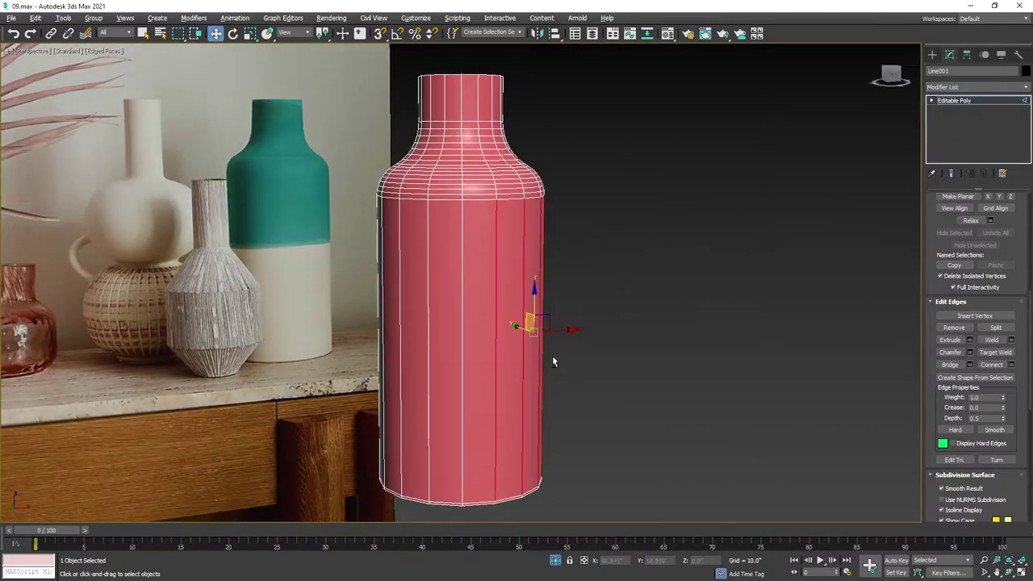
pyautogui.rightClick(454, 349)
pyautogui.click(362, 382)
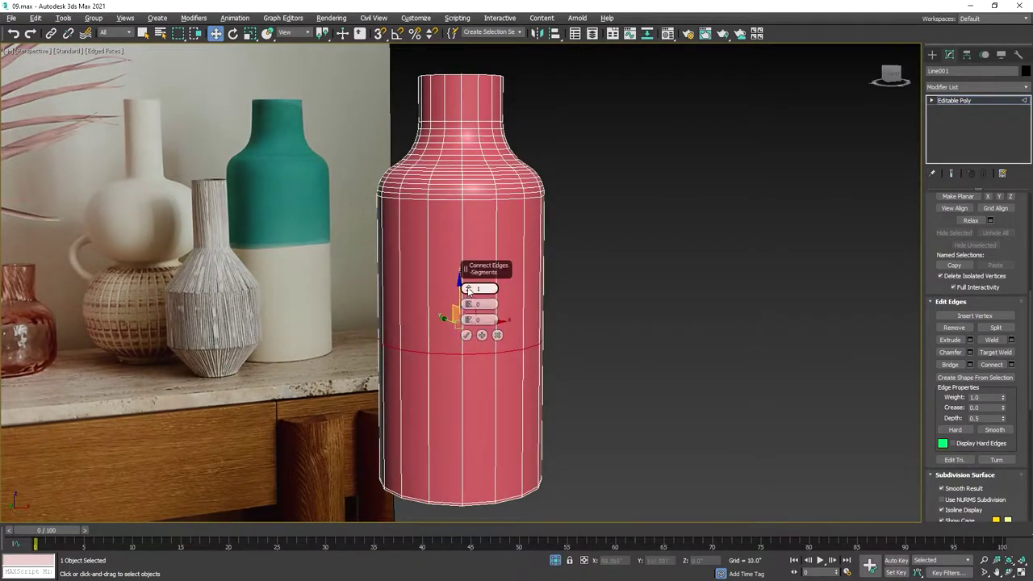
# Step: Confirm the body edge loop and Shift-scale the neck's top border inward into a lip
pyautogui.click(466, 334)
pyautogui.moveTo(475, 64); pyautogui.dragTo(474, 189, button='middle')
pyautogui.scroll(5, 627, 234)
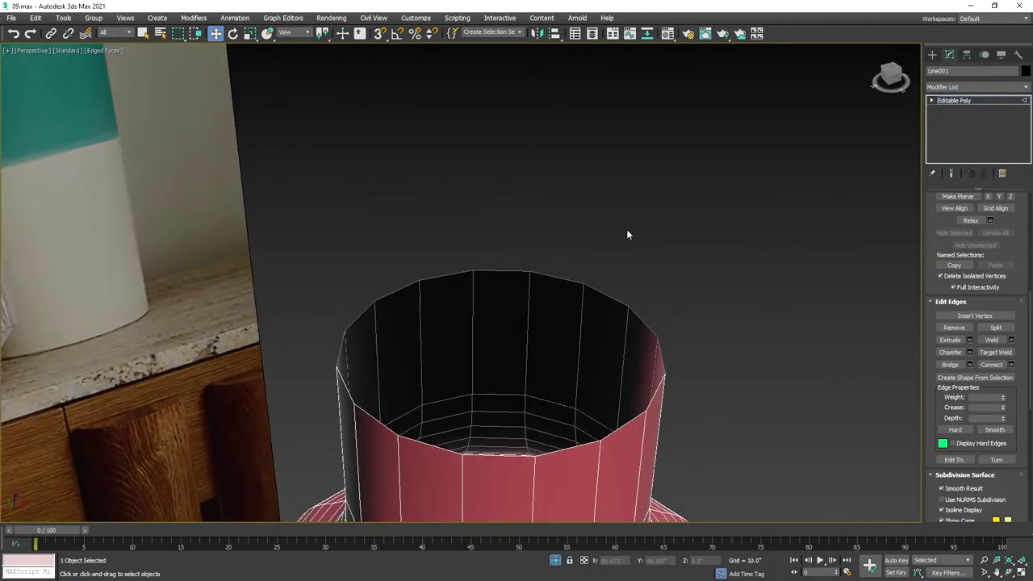
pyautogui.click(581, 258)
pyautogui.press('3')
pyautogui.click(565, 216)
pyautogui.press('r')
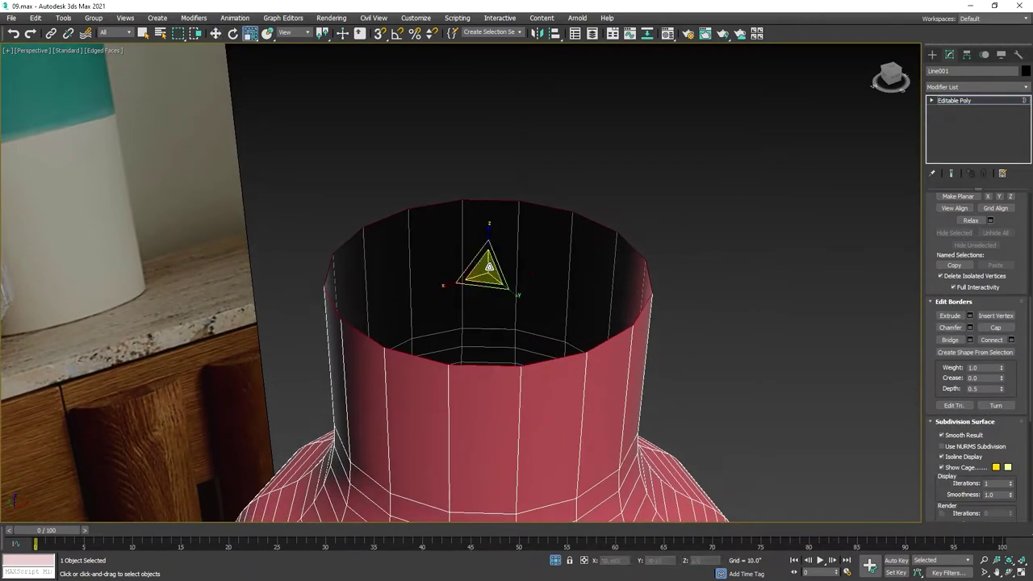
pyautogui.keyDown('shift'); pyautogui.moveTo(489, 266); pyautogui.dragTo(489, 276); pyautogui.keyUp('shift')
pyautogui.press('w')
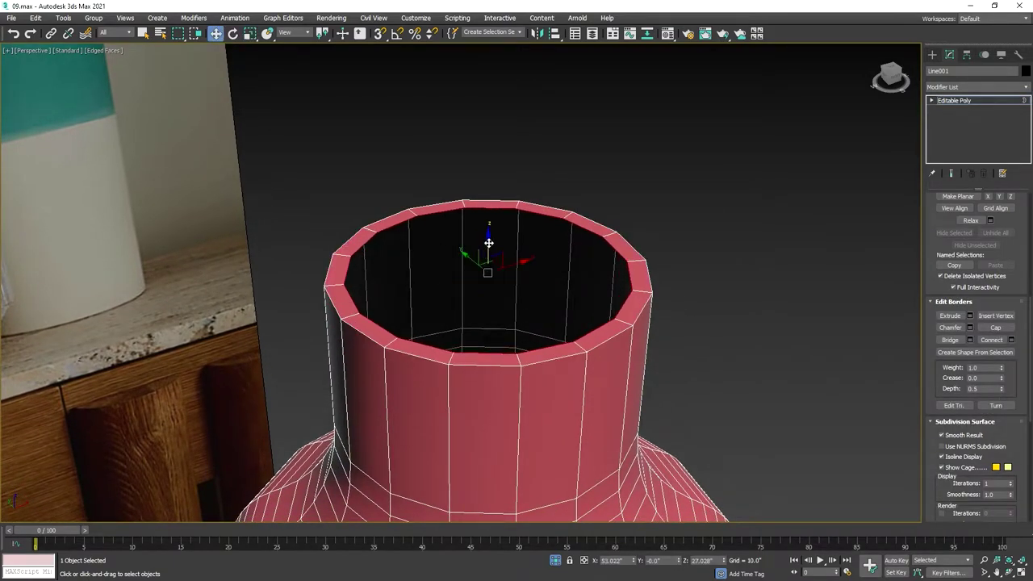
# Step: In Front wireframe view, Connect the rim edges with 2 segments pinched tightly together
pyautogui.hotkey('alt', 'w')
pyautogui.hotkey('alt', 'w')
pyautogui.press('F3')
pyautogui.press('z')
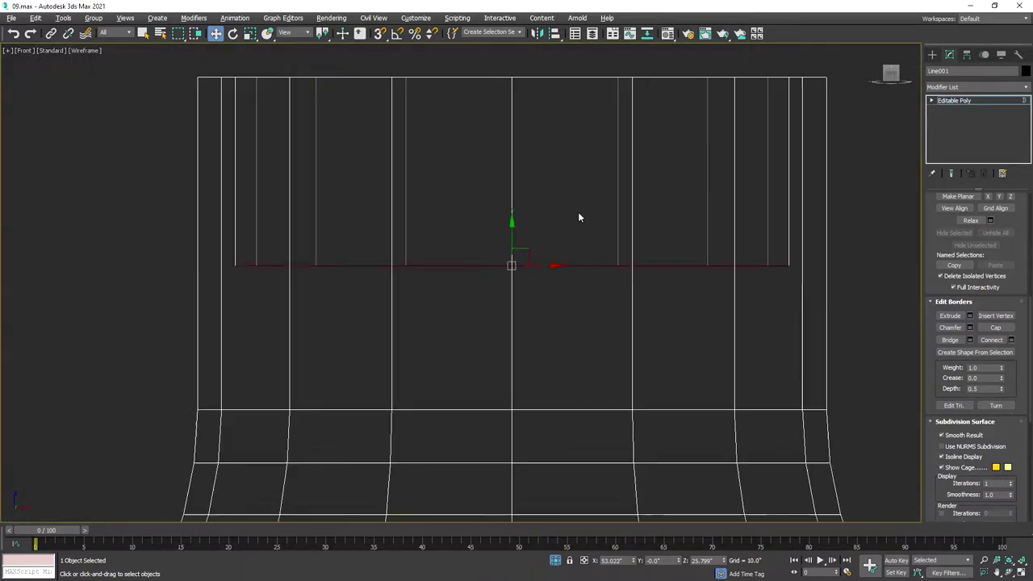
pyautogui.scroll(-4, 579, 217)
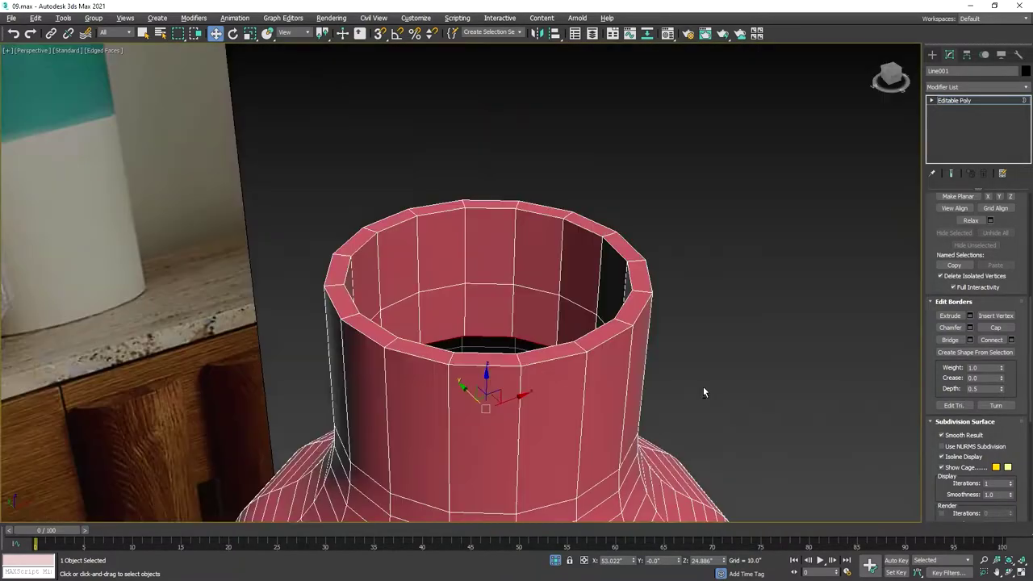
pyautogui.press('2')
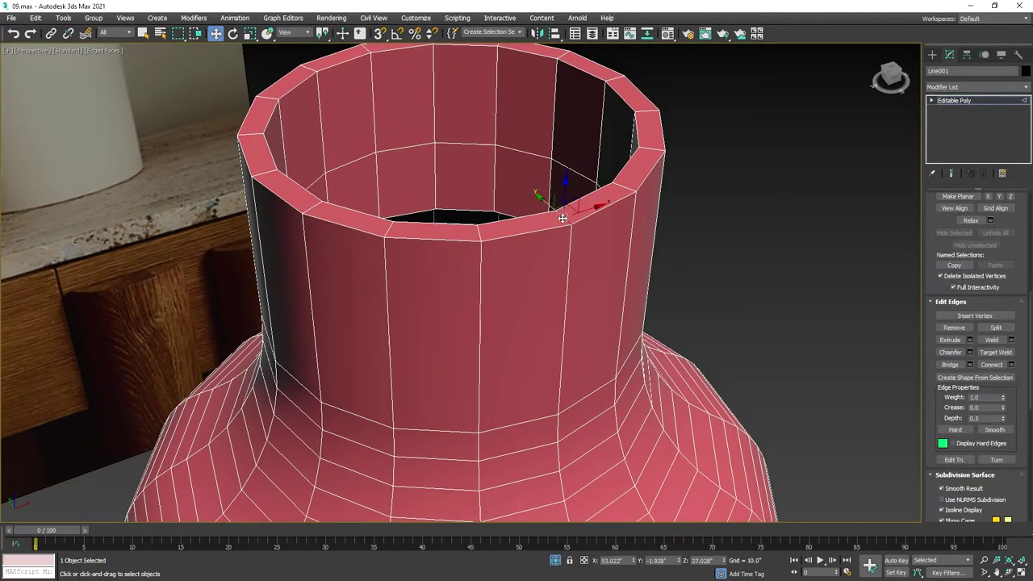
pyautogui.rightClick(461, 301)
pyautogui.click(464, 309)
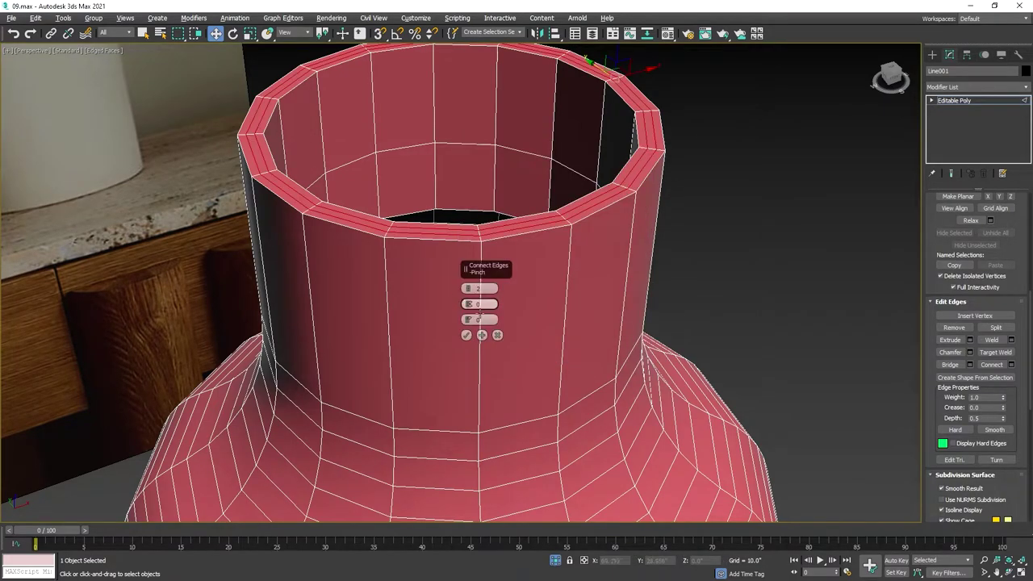
pyautogui.moveTo(469, 289); pyautogui.dragTo(475, 252)
pyautogui.moveTo(468, 289)
pyautogui.mouseDown()
pyautogui.moveTo(469, 338)
pyautogui.moveTo(480, 214)
pyautogui.mouseUp()
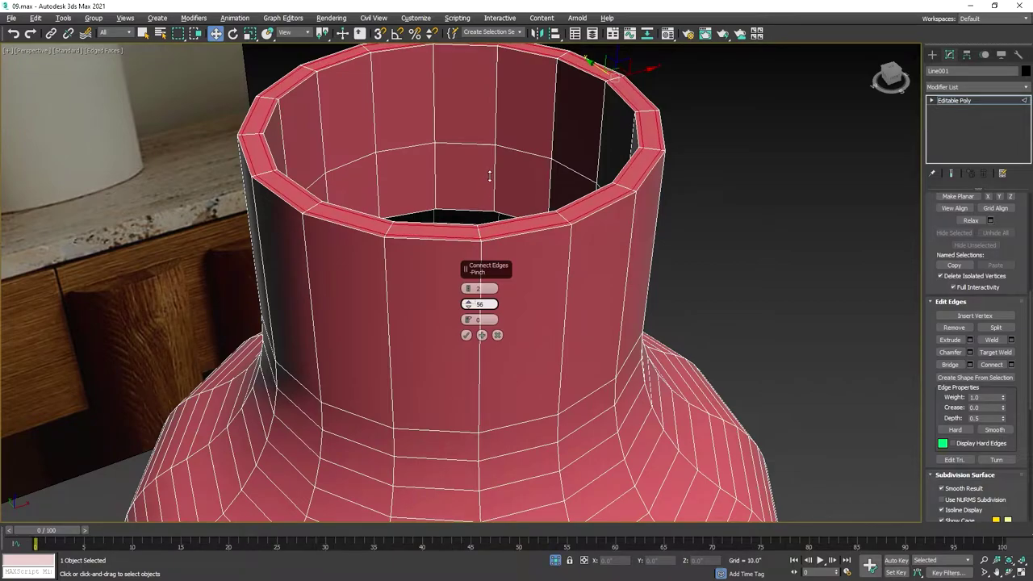
pyautogui.click(466, 336)
# Step: Add a connecting edge loop around the neck
pyautogui.press('f')
pyautogui.scroll(5, 780, 298)
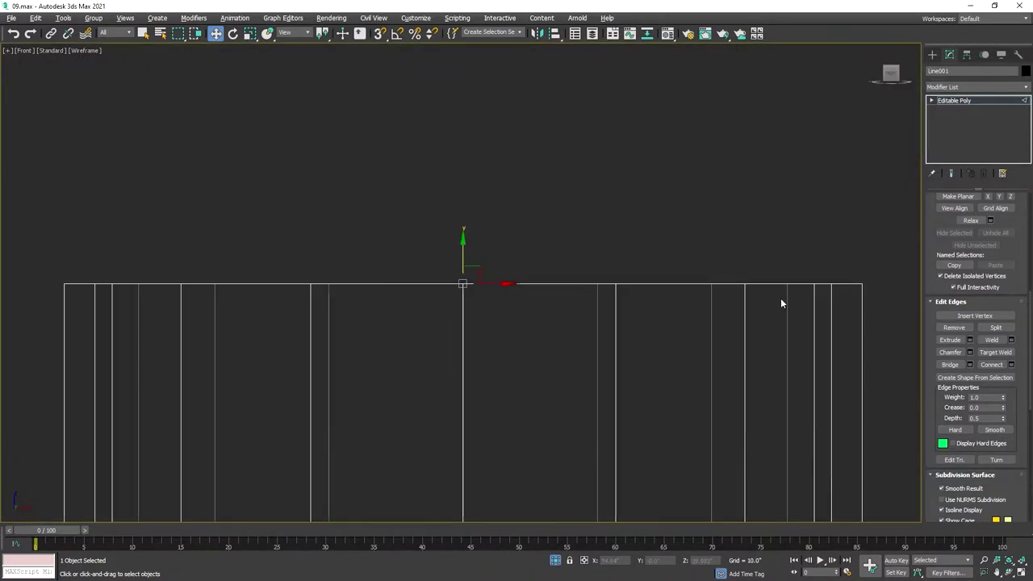
pyautogui.scroll(-3, 583, 333)
pyautogui.moveTo(583, 334); pyautogui.dragTo(429, 304, button='middle')
pyautogui.rightClick(444, 288)
pyautogui.click(355, 326)
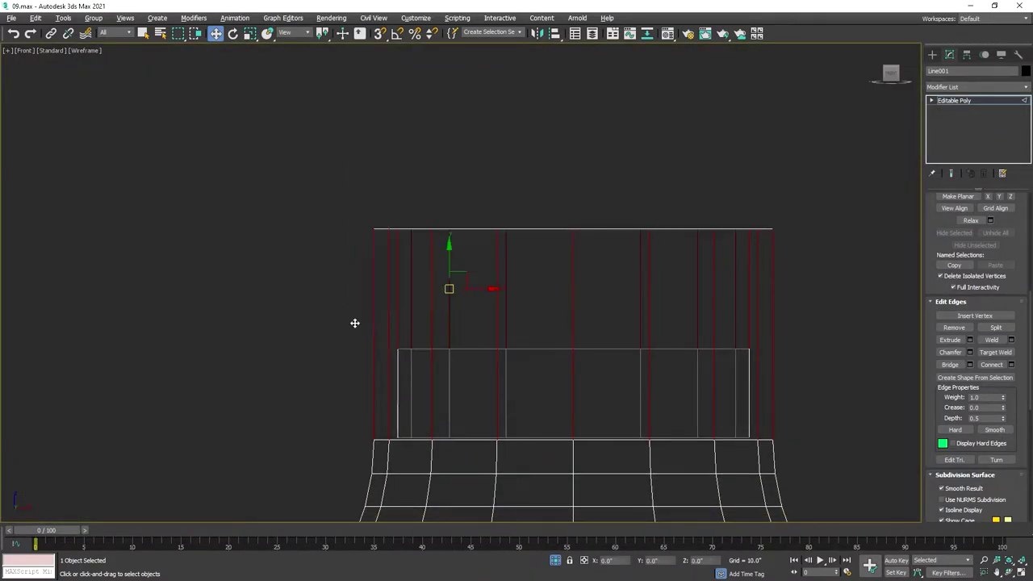
pyautogui.scroll(2, 355, 322)
pyautogui.rightClick(464, 279)
pyautogui.click(470, 292)
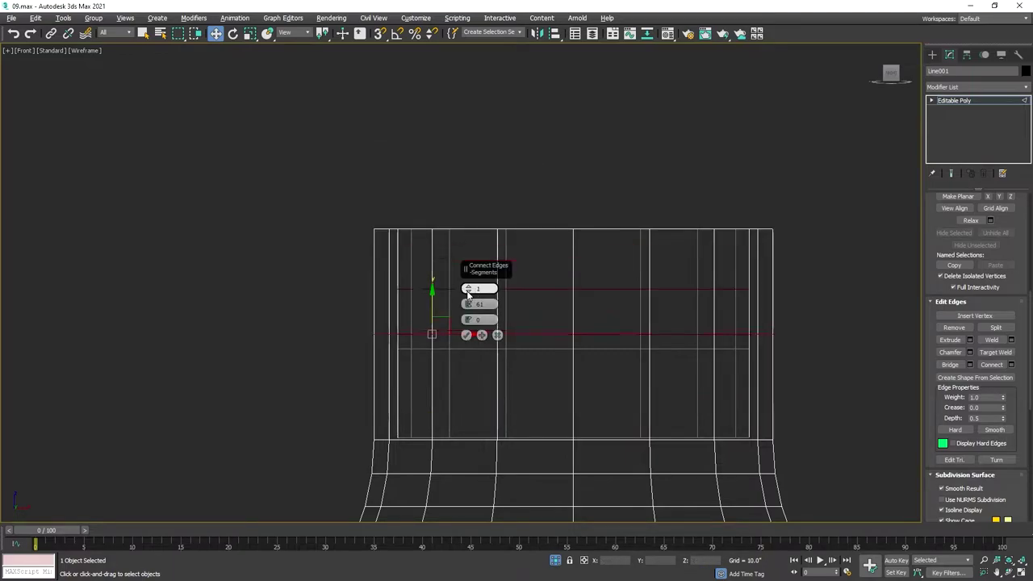
pyautogui.click(467, 335)
# Step: Convert the neck edge loop to vertices and move that vertex row up onto the top edge
pyautogui.scroll(3, 928, 285)
pyautogui.scroll(2, 961, 276)
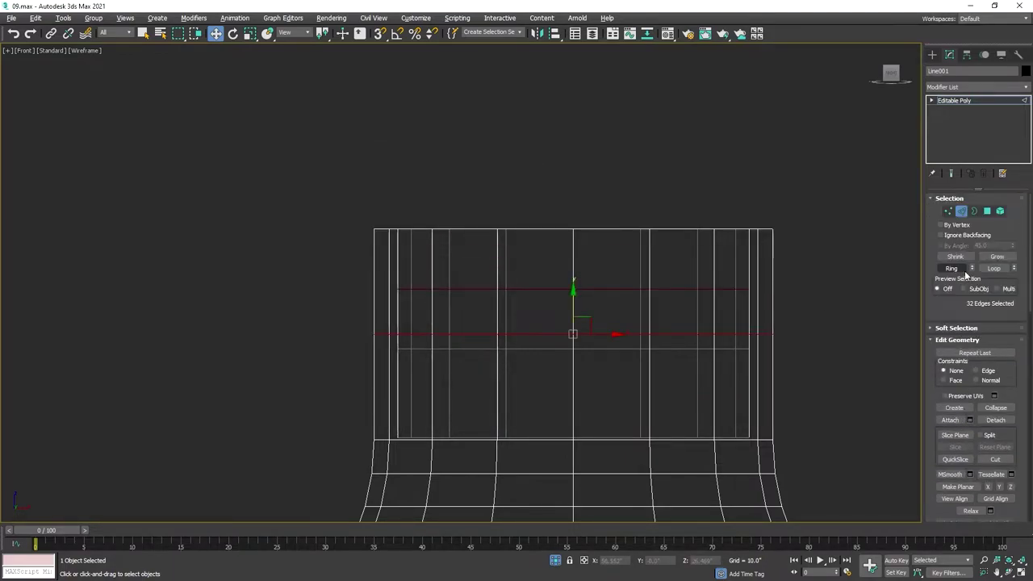
pyautogui.keyDown('ctrl'); pyautogui.click(948, 211); pyautogui.keyUp('ctrl')
pyautogui.moveTo(569, 296); pyautogui.dragTo(498, 302, button='middle')
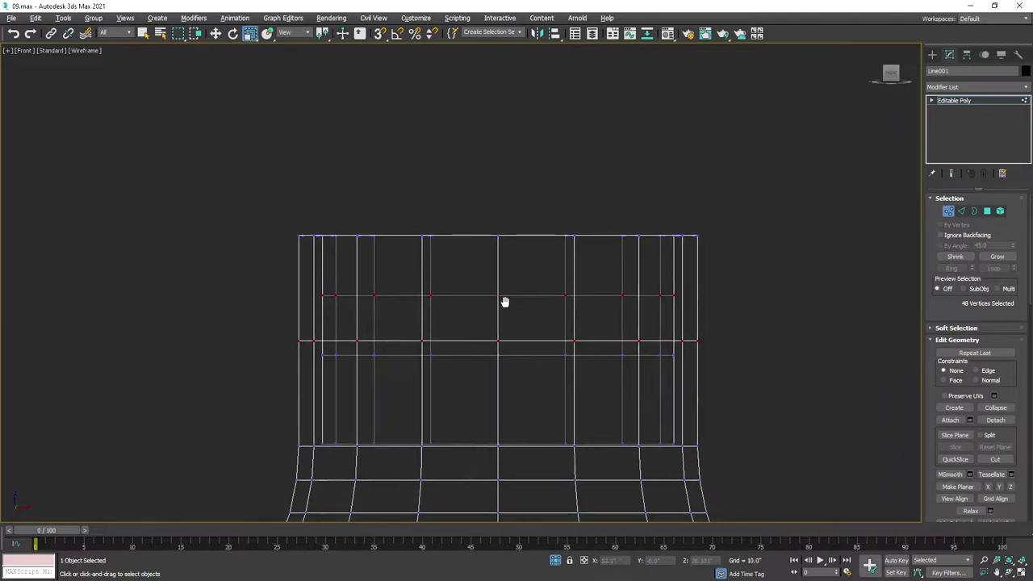
pyautogui.press('r')
pyautogui.scroll(-5, 500, 307)
pyautogui.scroll(3, 498, 296)
pyautogui.scroll(-3, 520, 335)
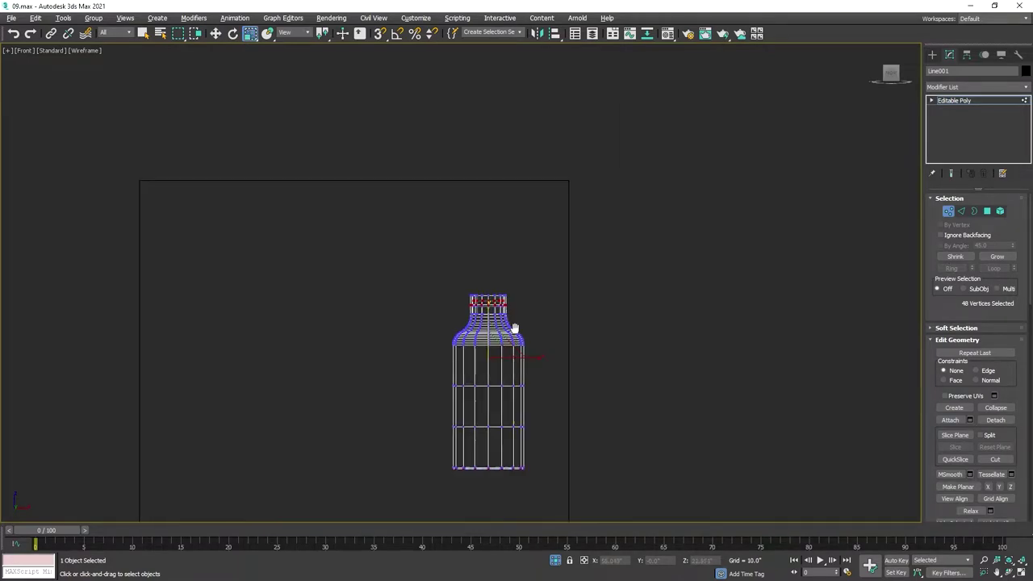
pyautogui.scroll(5, 541, 418)
pyautogui.scroll(-2, 489, 339)
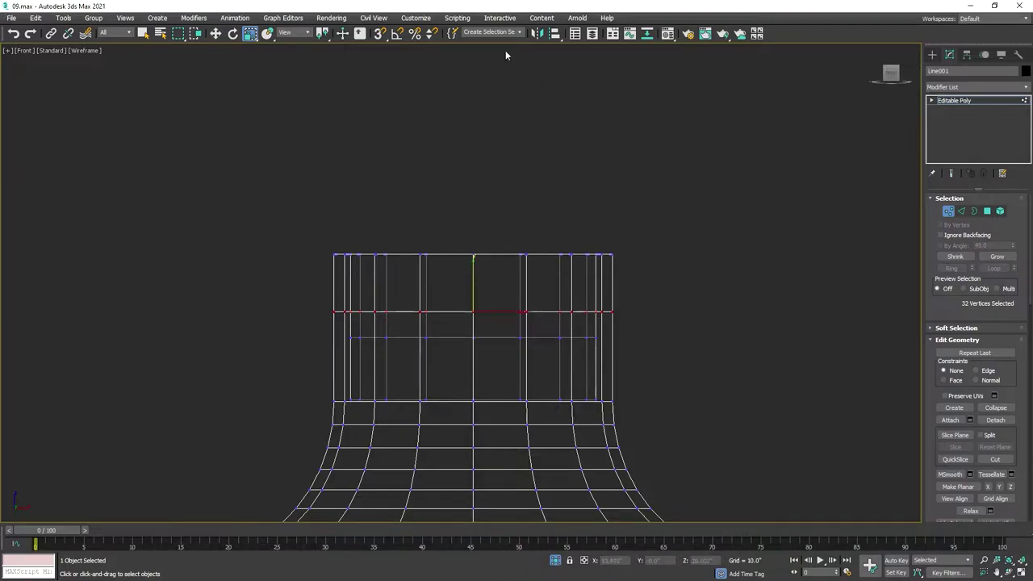
pyautogui.scroll(4, 468, 282)
pyautogui.press('w')
pyautogui.moveTo(476, 355); pyautogui.dragTo(485, 208)
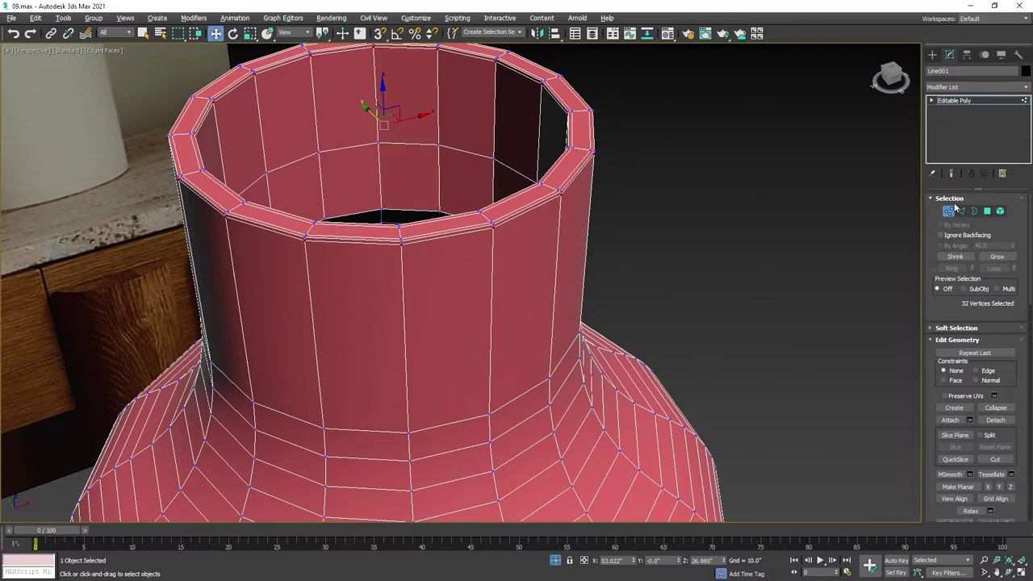
# Step: Add a TurboSmooth modifier at 1 iteration to the bottle and hide Edged Faces
pyautogui.click(948, 211)
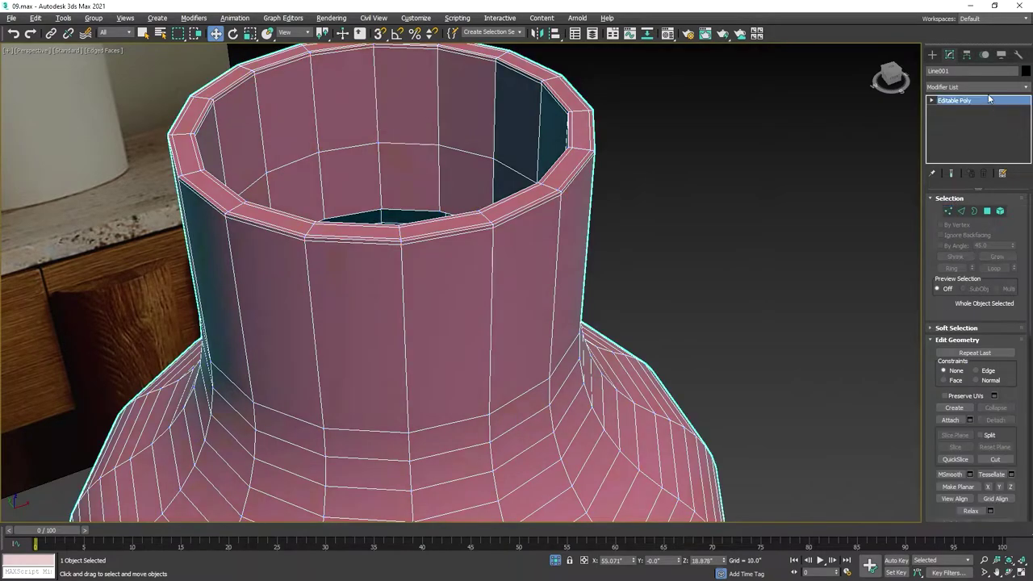
pyautogui.click(987, 86)
pyautogui.scroll(-5, 988, 90)
pyautogui.click(957, 347)
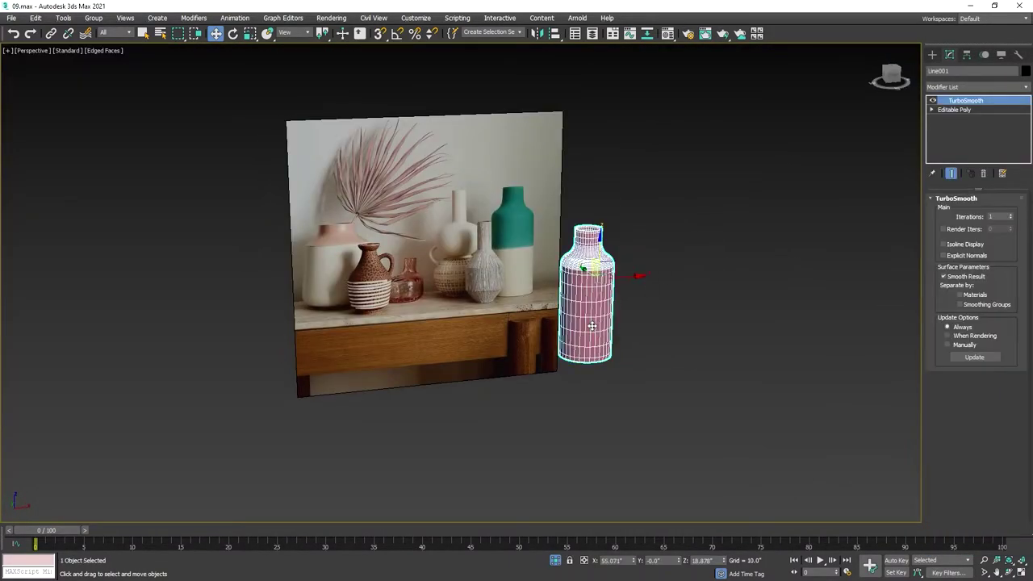
pyautogui.press('z')
pyautogui.press('F4')
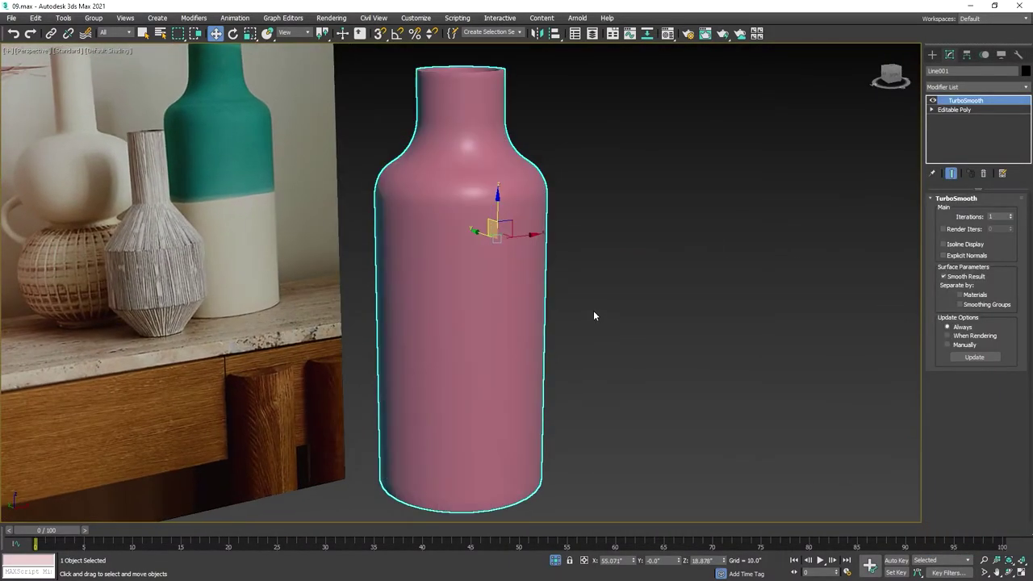
# Step: Compare the smoothed bottle with the photo, then enter Editable Poly Border level with Scale in Front view
pyautogui.click(608, 301)
pyautogui.keyDown('alt'); pyautogui.moveTo(608, 301); pyautogui.dragTo(507, 309, button='middle'); pyautogui.keyUp('alt')
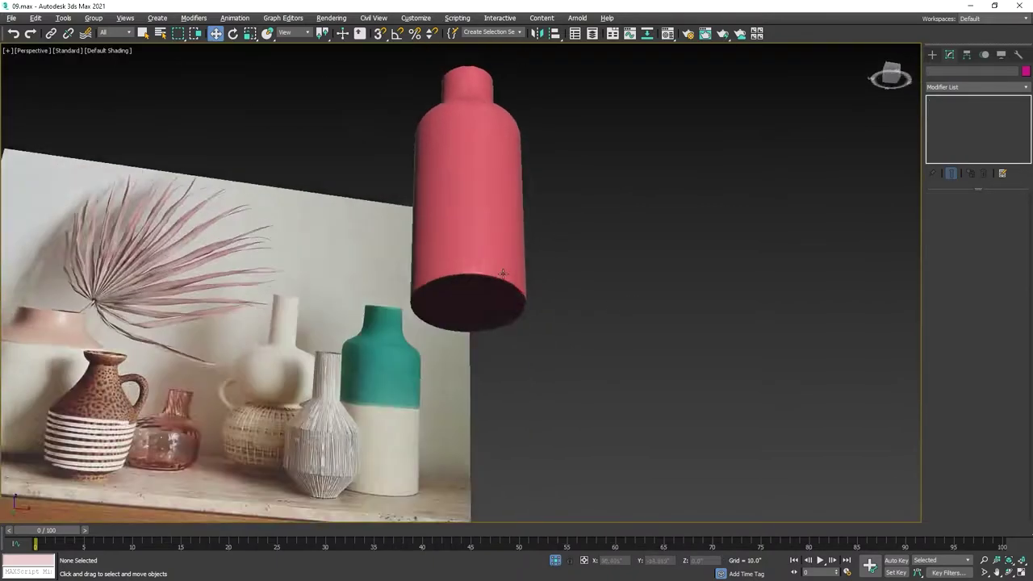
pyautogui.click(507, 309)
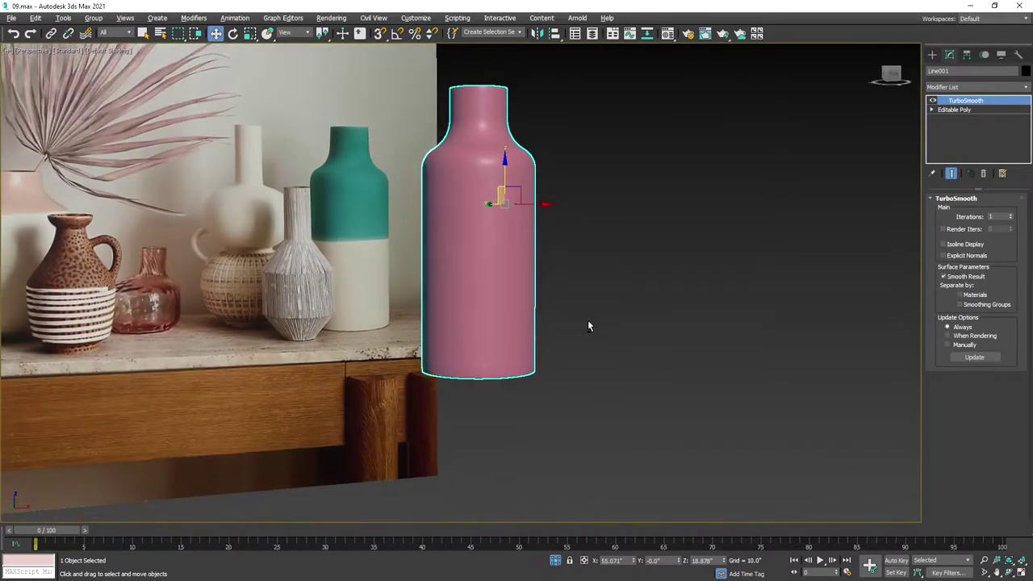
pyautogui.click(574, 269)
pyautogui.keyDown('alt'); pyautogui.moveTo(574, 270); pyautogui.dragTo(495, 231, button='middle'); pyautogui.keyUp('alt')
pyautogui.click(495, 231)
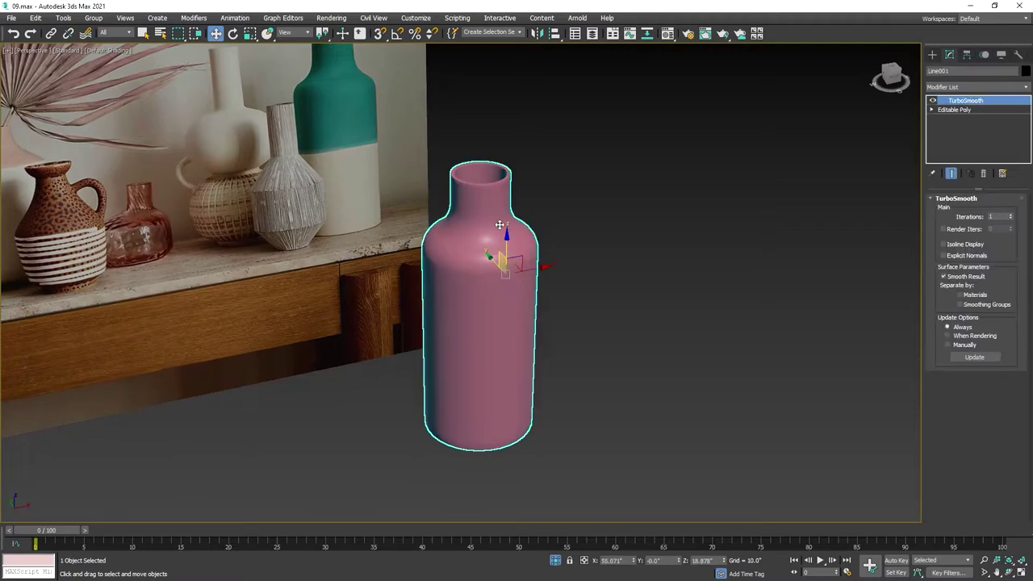
pyautogui.press('f')
pyautogui.press('z')
pyautogui.click(932, 109)
pyautogui.click(951, 137)
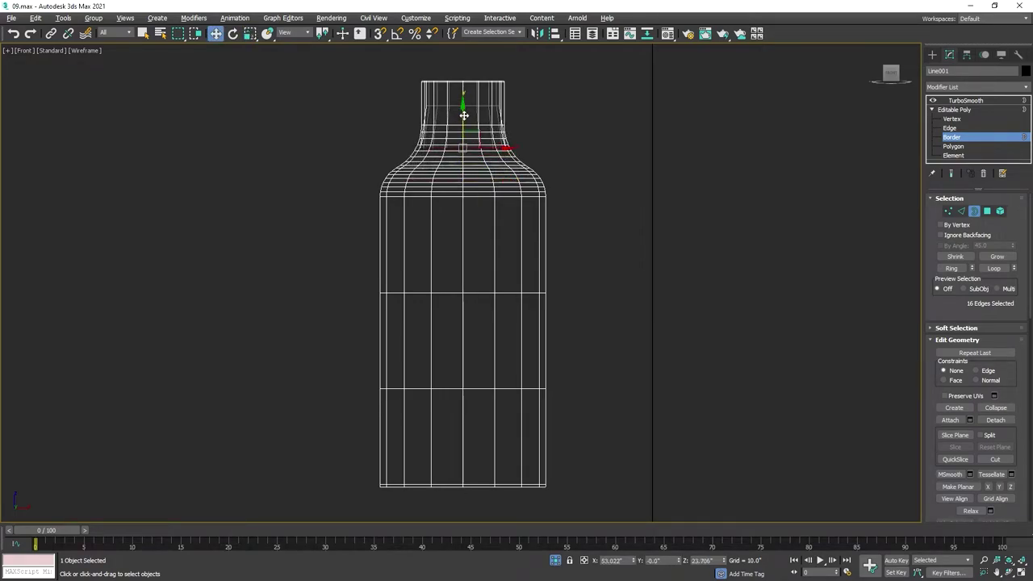
pyautogui.press('r')
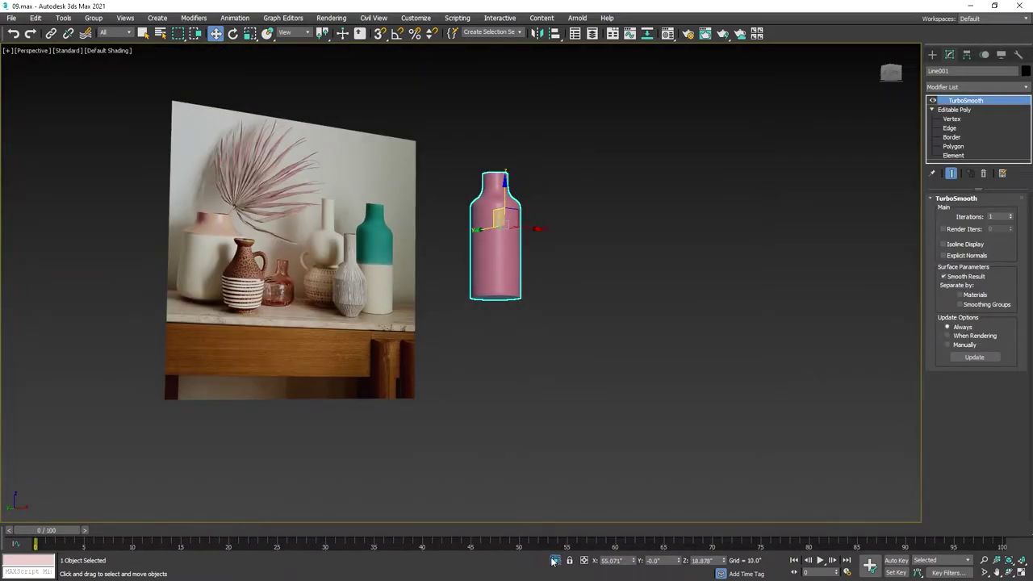
# Step: Hide the smoothed bottle and convert lathed vase Line002 to Editable Poly with Edged Faces on
pyautogui.rightClick(515, 220)
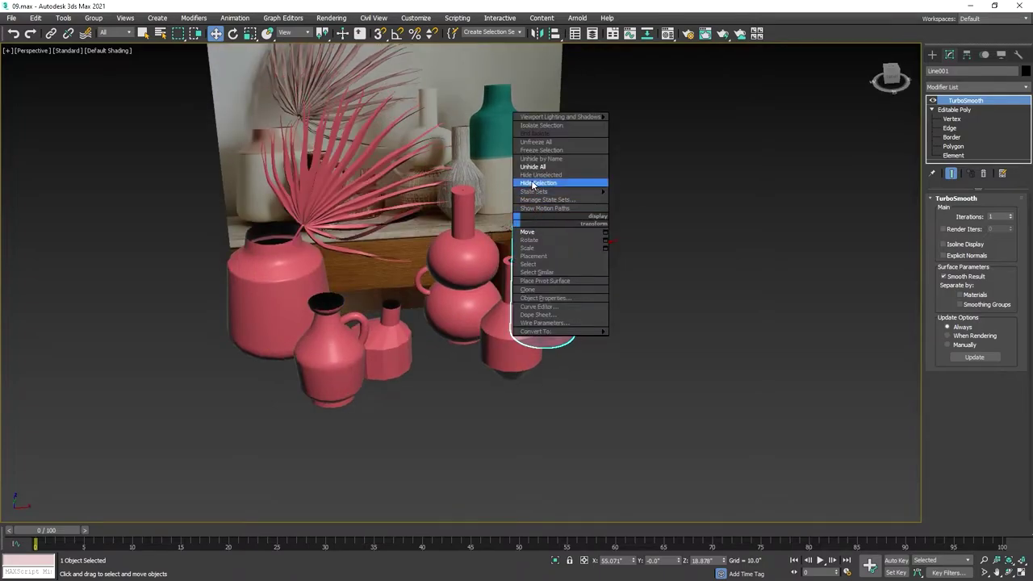
pyautogui.click(533, 183)
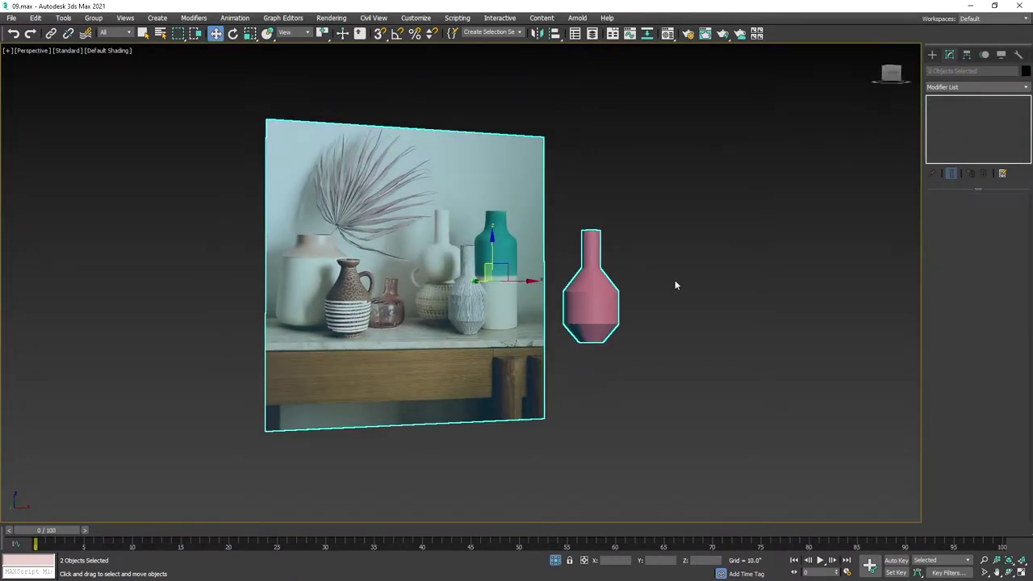
pyautogui.click(676, 285)
pyautogui.scroll(5, 614, 279)
pyautogui.click(549, 278)
pyautogui.rightClick(548, 277)
pyautogui.press('Escape')
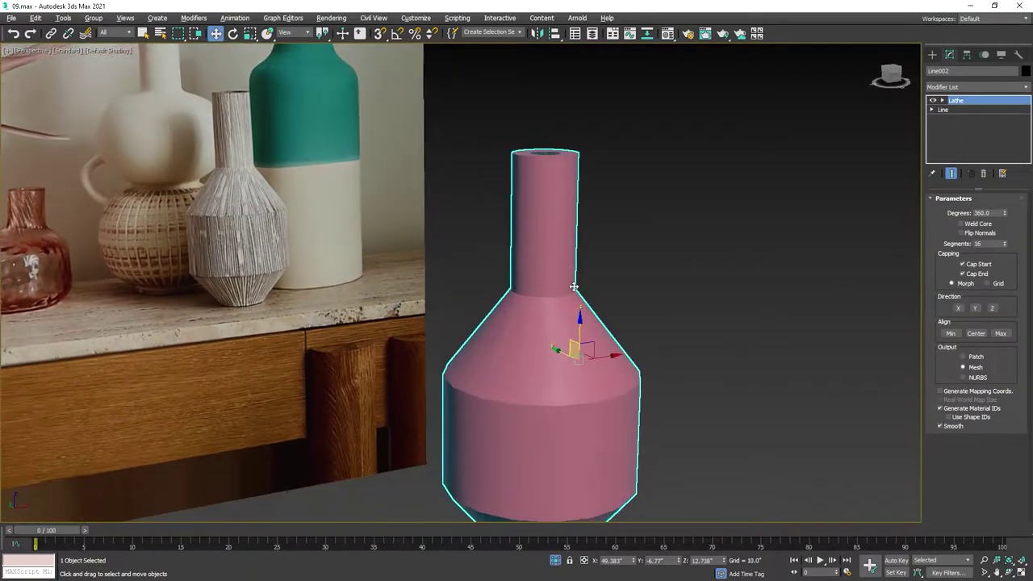
pyautogui.keyDown('alt'); pyautogui.moveTo(574, 287); pyautogui.dragTo(561, 266, button='middle'); pyautogui.keyUp('alt')
pyautogui.press('F4')
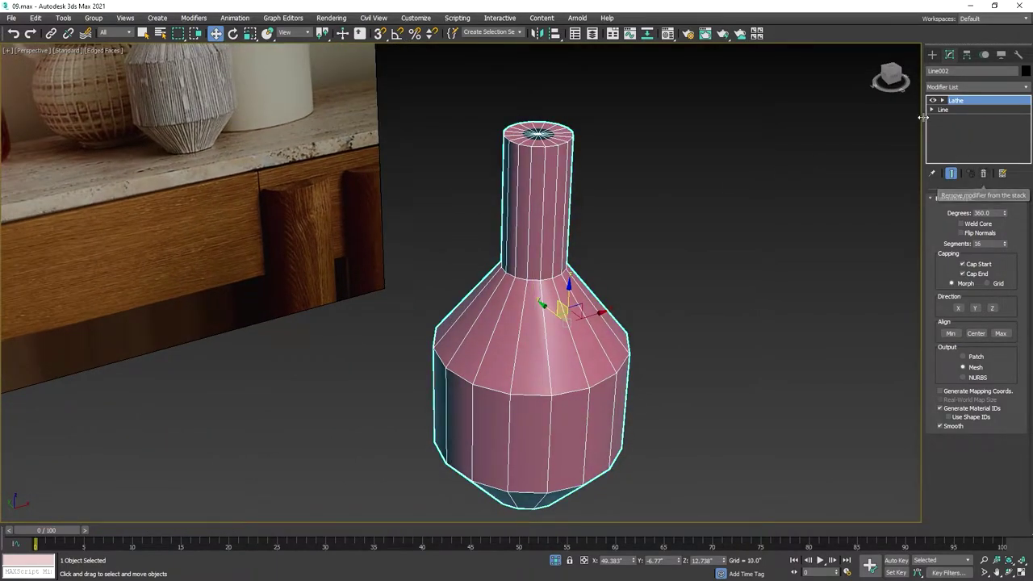
pyautogui.rightClick(553, 253)
pyautogui.moveTo(621, 377)
pyautogui.click(684, 372)
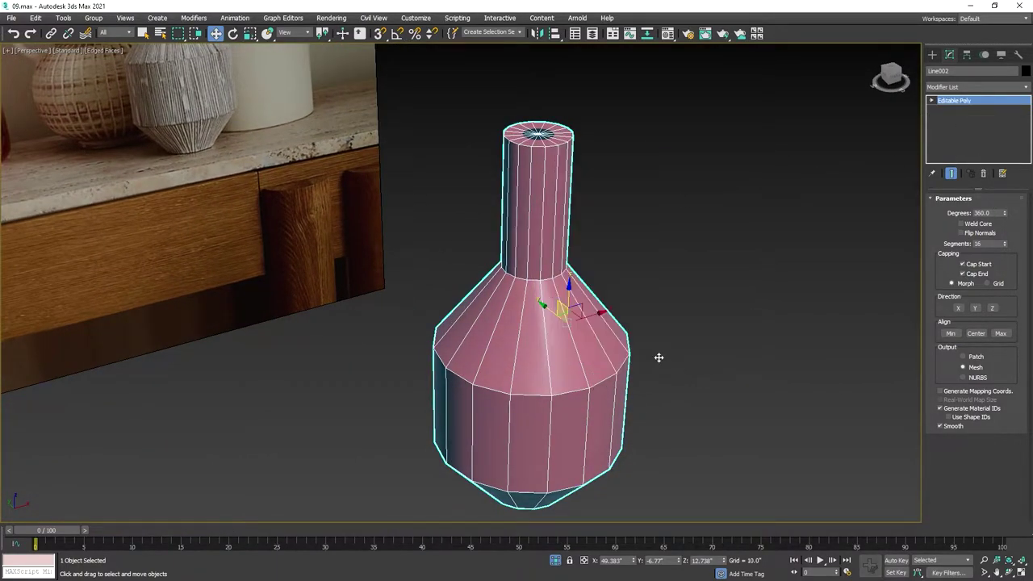
# Step: Delete the top cap polygons to open the vase neck
pyautogui.press('4')
pyautogui.click(536, 123)
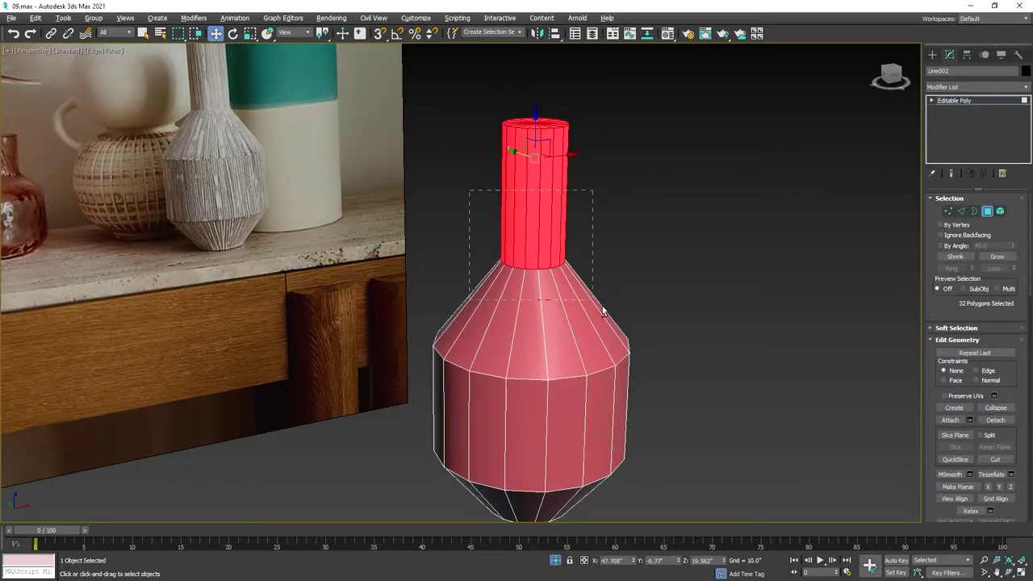
pyautogui.press('Delete')
pyautogui.moveTo(594, 304)
pyautogui.keyDown('alt'); pyautogui.mouseDown(button='middle')
pyautogui.moveTo(589, 92)
pyautogui.moveTo(517, 323)
pyautogui.mouseUp(button='middle'); pyautogui.keyUp('alt')
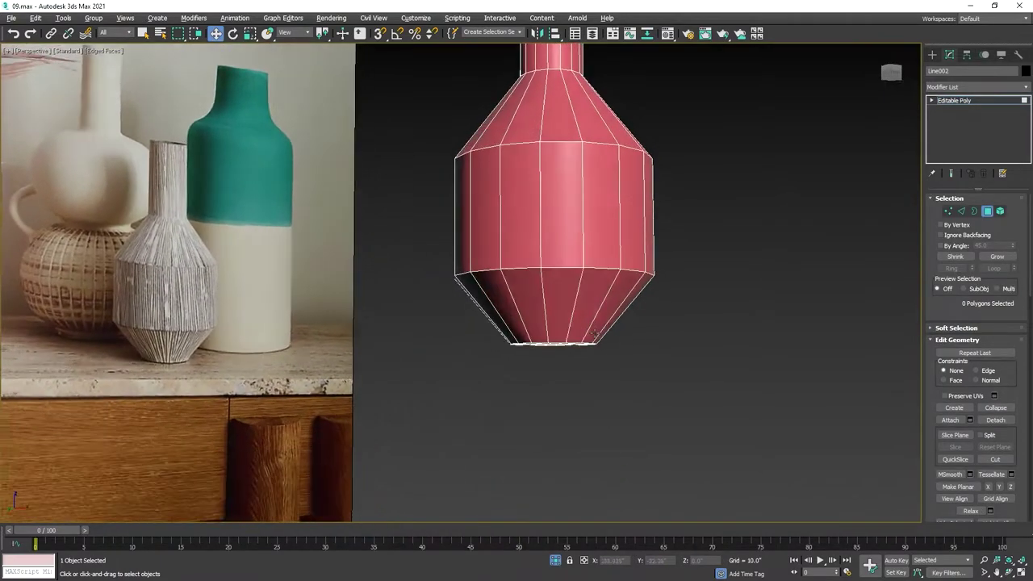
pyautogui.moveTo(364, 266); pyautogui.dragTo(666, 339)
# Step: Delete the 16 bottom cap polygons and Cap the resulting bottom hole
pyautogui.moveTo(667, 339)
pyautogui.keyDown('alt'); pyautogui.mouseDown(button='middle')
pyautogui.moveTo(622, 292)
pyautogui.moveTo(669, 328)
pyautogui.moveTo(637, 161)
pyautogui.mouseUp(button='middle'); pyautogui.keyUp('alt')
pyautogui.press('Delete')
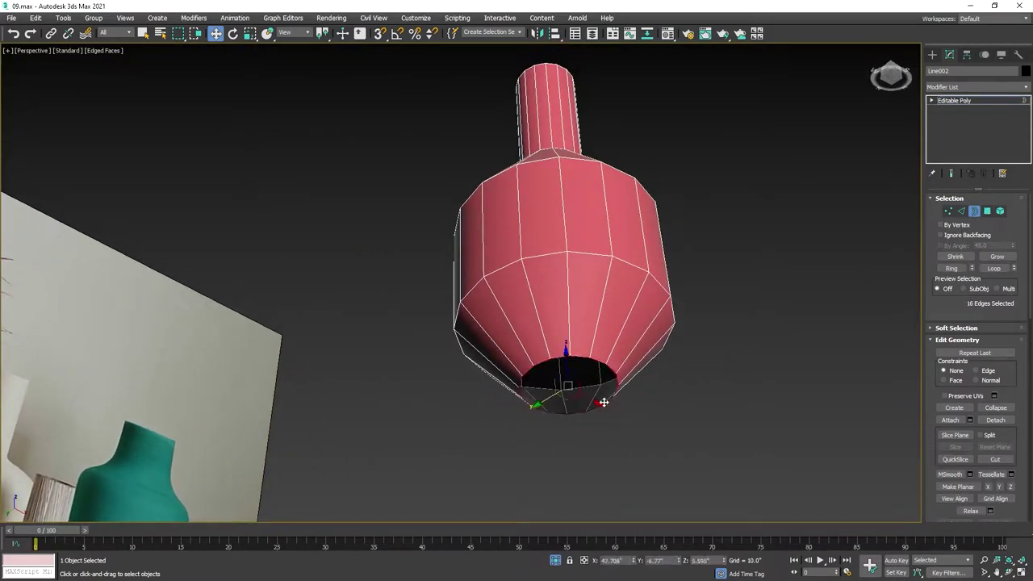
pyautogui.click(604, 402)
pyautogui.scroll(-3, 979, 461)
pyautogui.scroll(-3, 1005, 500)
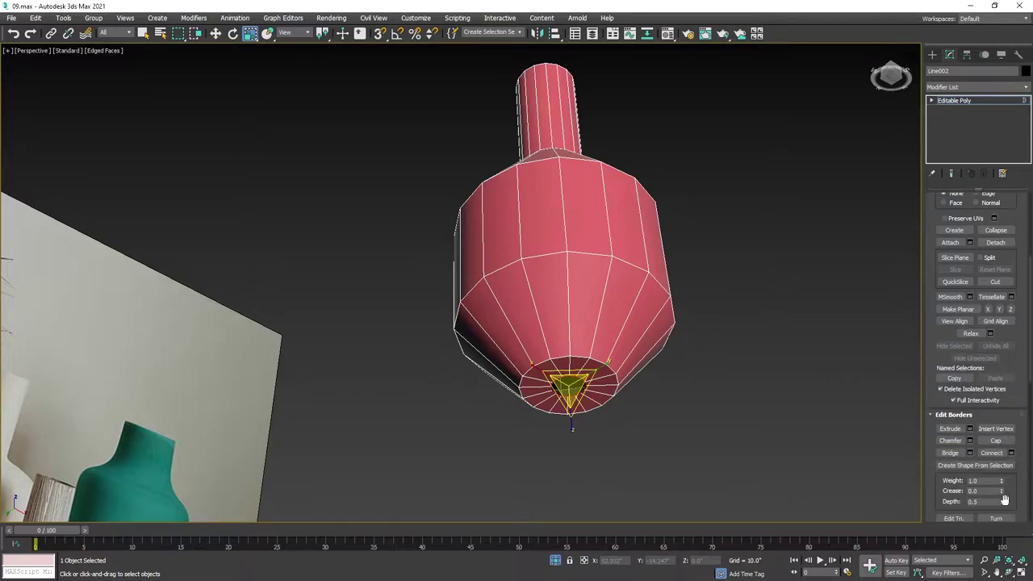
pyautogui.click(995, 440)
pyautogui.moveTo(710, 380)
pyautogui.keyDown('alt'); pyautogui.mouseDown(button='middle')
pyautogui.moveTo(732, 395)
pyautogui.moveTo(723, 256)
pyautogui.mouseUp(button='middle'); pyautogui.keyUp('alt')
pyautogui.scroll(5, 677, 366)
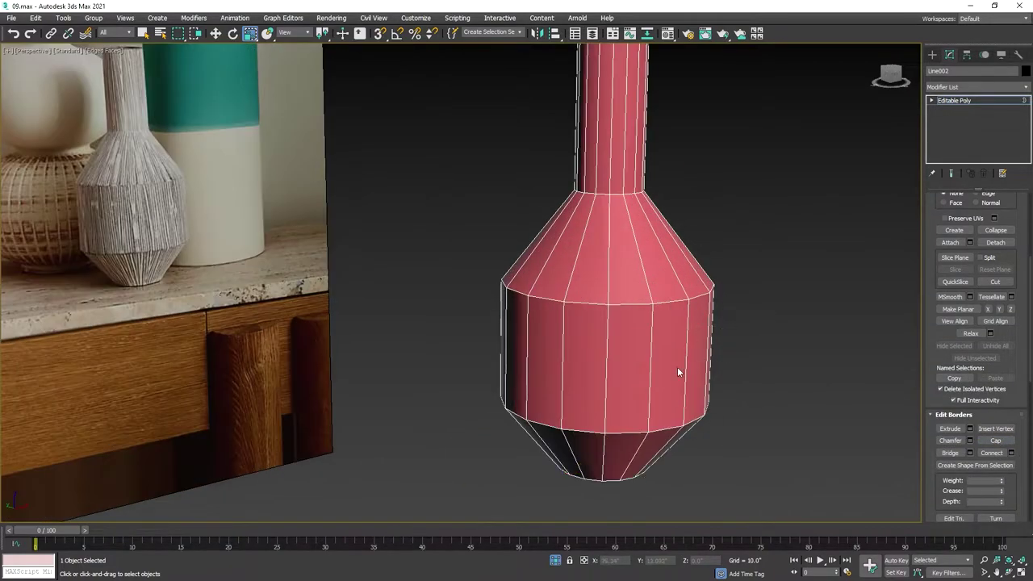
# Step: Connect the vertical edges across neck, shoulder and body to add horizontal loops
pyautogui.press('2')
pyautogui.click(708, 355)
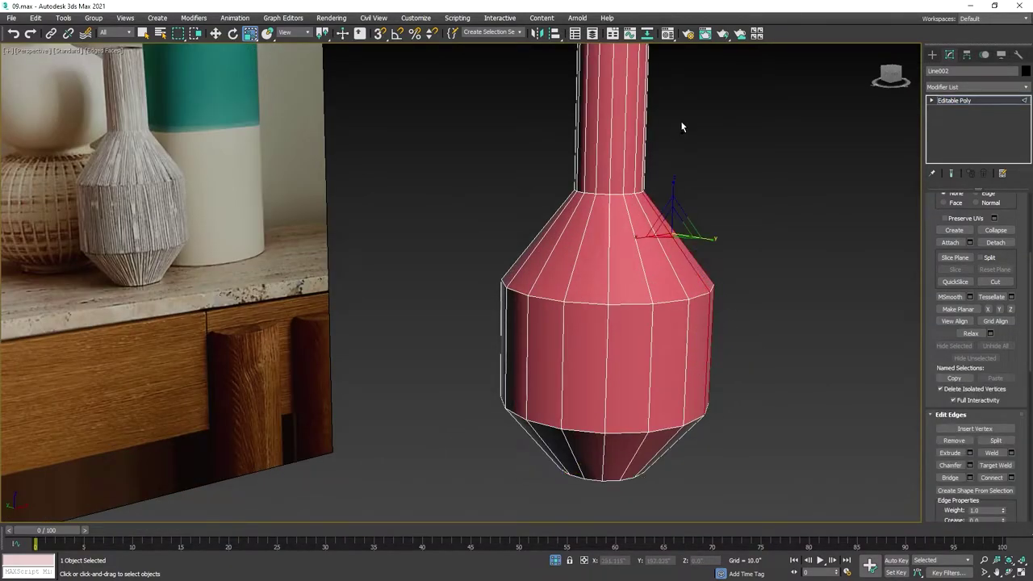
pyautogui.press('f')
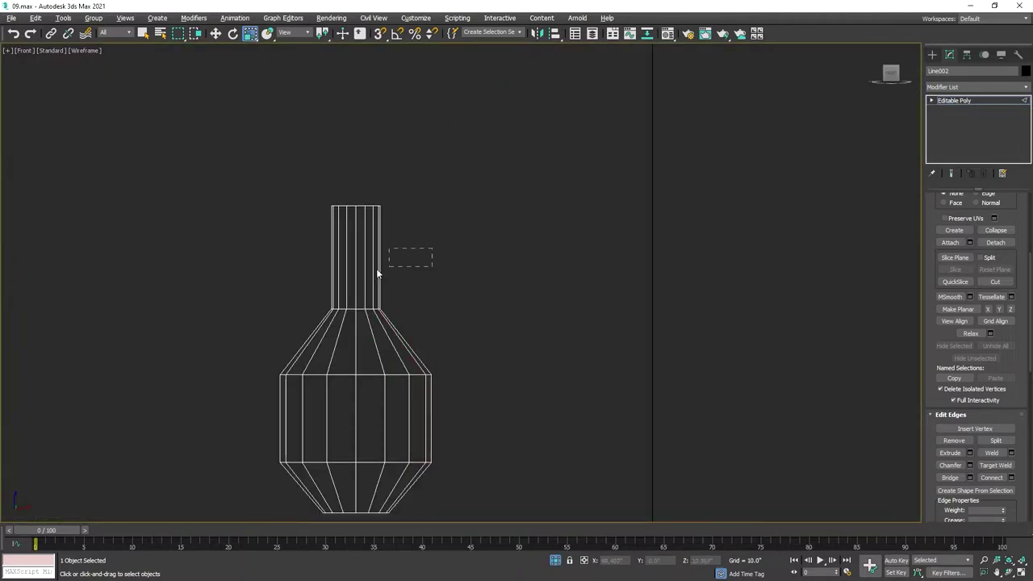
pyautogui.scroll(2, 341, 224)
pyautogui.moveTo(376, 273)
pyautogui.mouseDown()
pyautogui.moveTo(341, 223)
pyautogui.moveTo(691, 306)
pyautogui.moveTo(116, 411)
pyautogui.mouseUp()
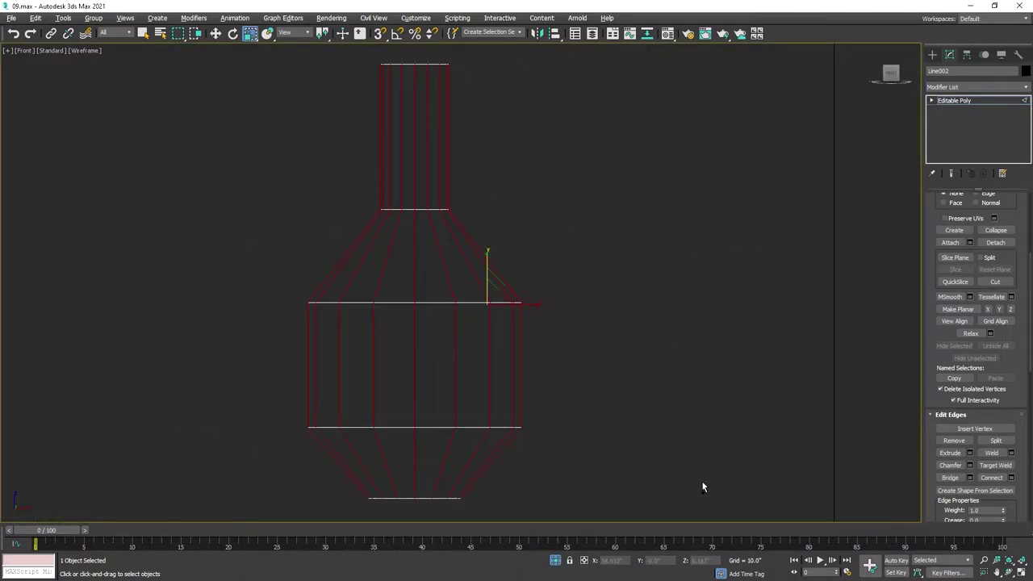
pyautogui.rightClick(473, 346)
pyautogui.click(391, 376)
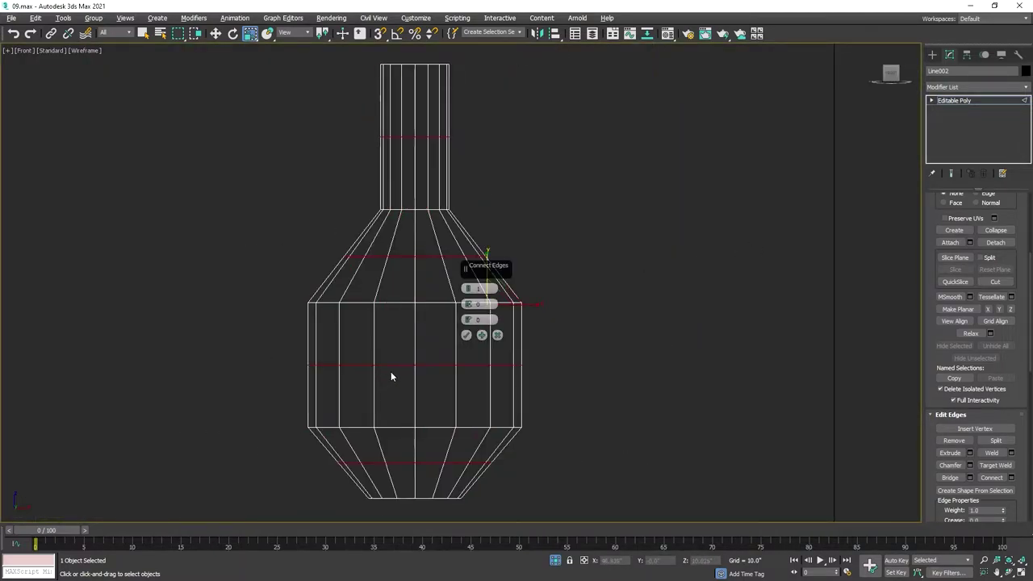
pyautogui.click(466, 335)
pyautogui.click(469, 312)
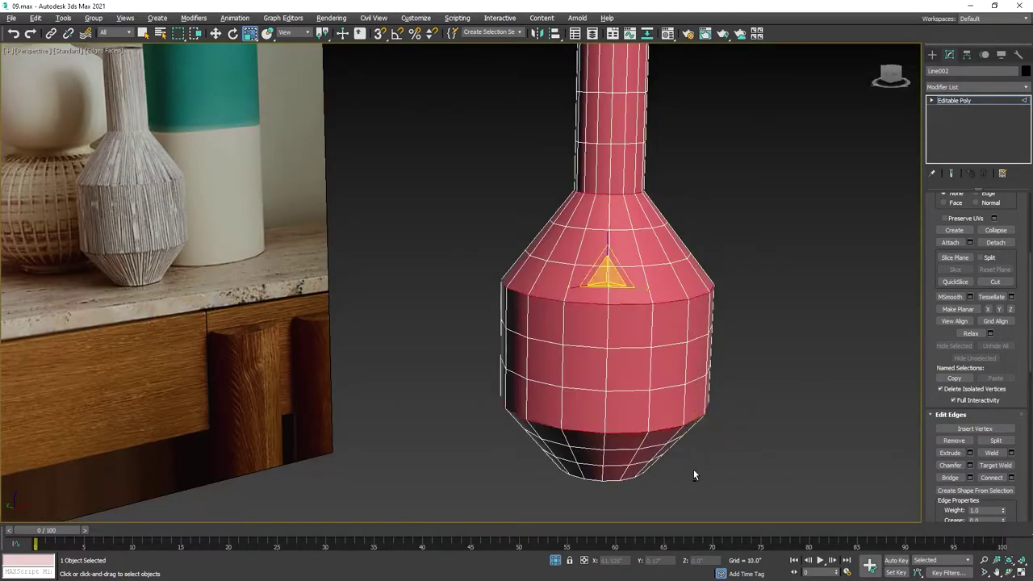
# Step: Extrude the selected edges with height 0 and a small 0.071 width
pyautogui.click(970, 453)
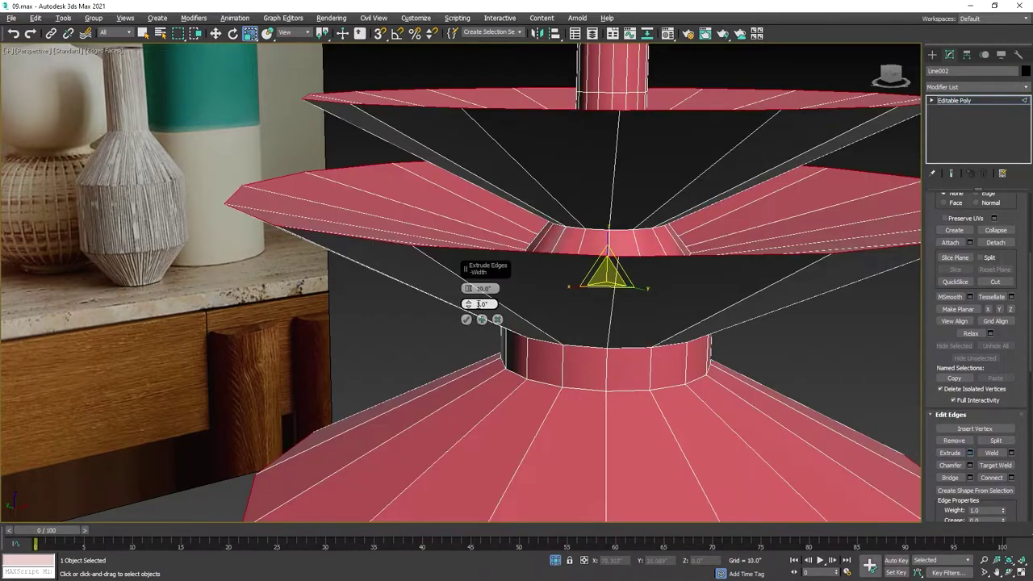
pyautogui.rightClick(473, 291)
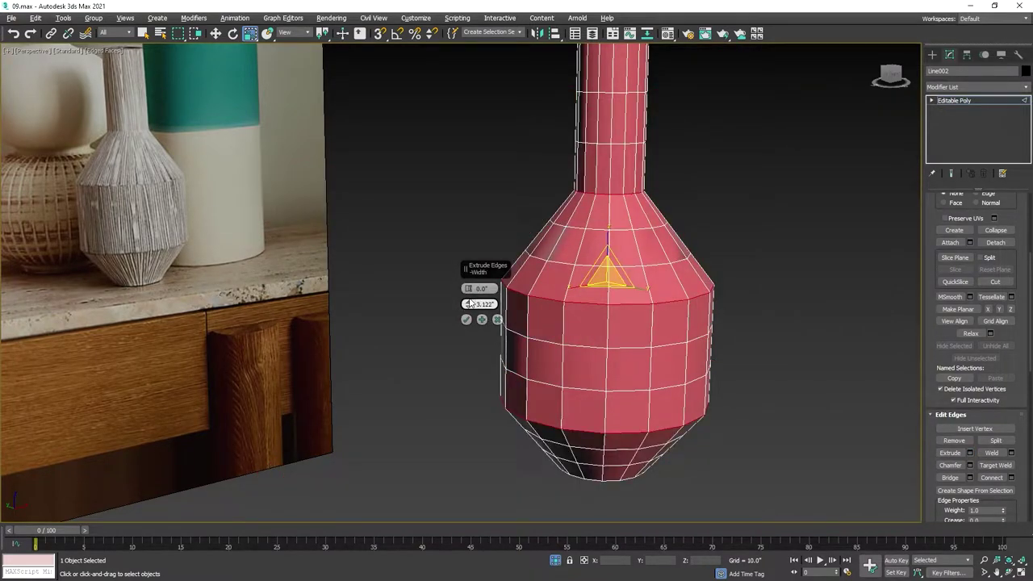
pyautogui.moveTo(469, 305); pyautogui.dragTo(469, 313)
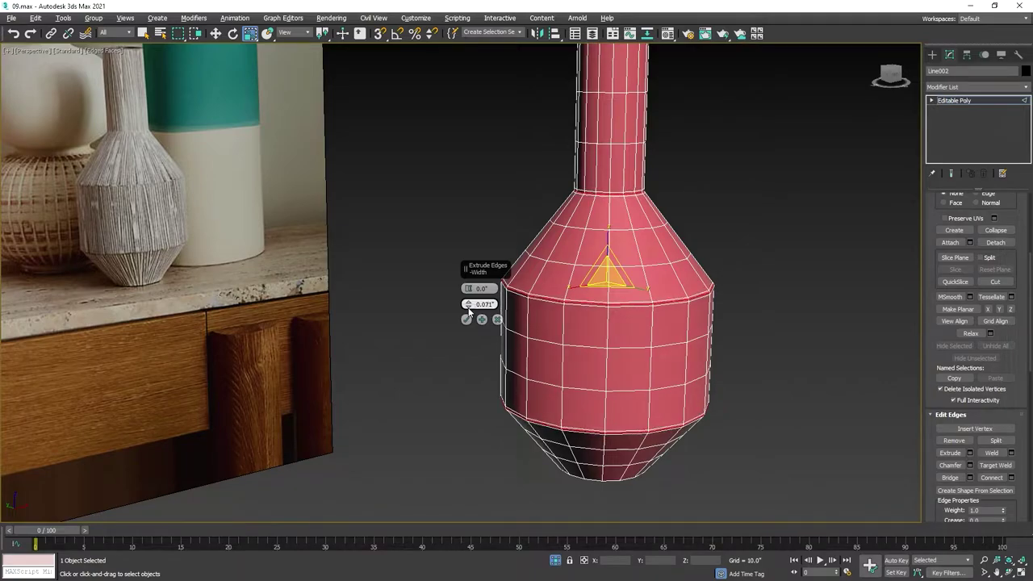
pyautogui.click(467, 320)
# Step: Zoom in on the neck opening and select its open border
pyautogui.scroll(5, 533, 309)
pyautogui.keyDown('alt'); pyautogui.moveTo(695, 203); pyautogui.dragTo(683, 311, button='middle'); pyautogui.keyUp('alt')
pyautogui.scroll(-5, 682, 311)
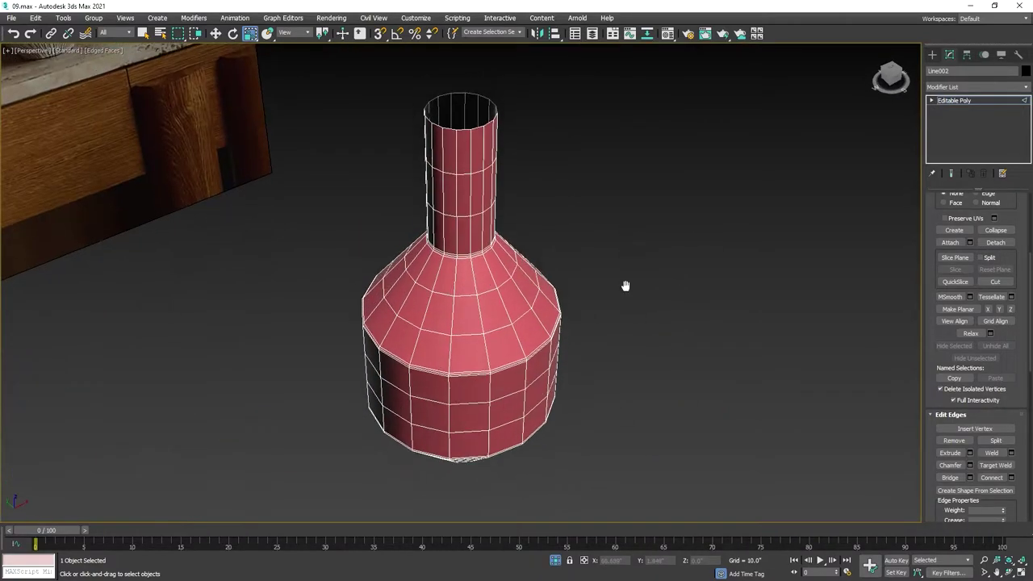
pyautogui.scroll(3, 579, 224)
pyautogui.keyDown('alt'); pyautogui.moveTo(579, 223); pyautogui.dragTo(452, 328, button='middle'); pyautogui.keyUp('alt')
pyautogui.press('3')
pyautogui.click(409, 286)
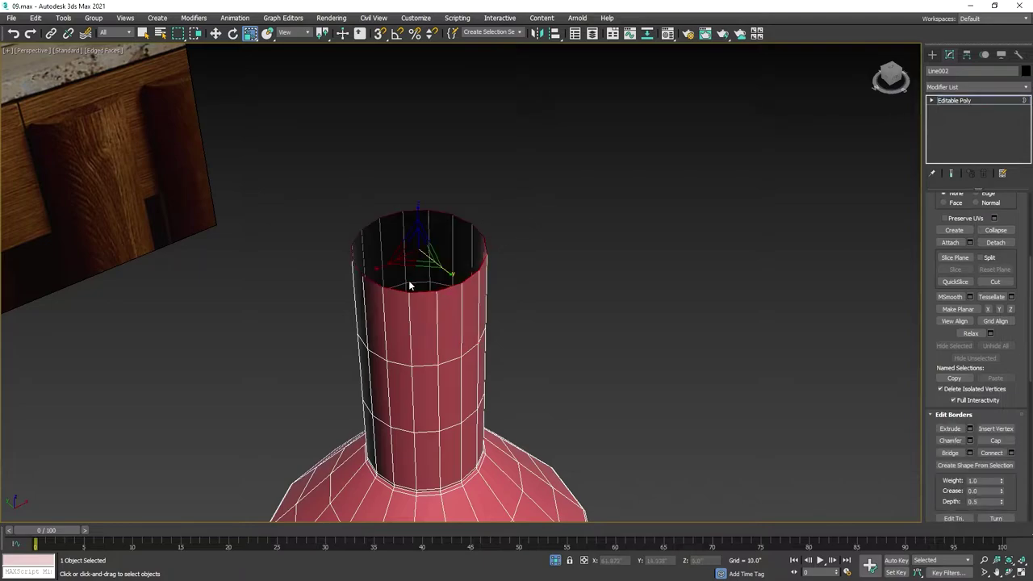
# Step: Extrude the rim edge loop around the neck opening with the same settings
pyautogui.press('w')
pyautogui.press('f')
pyautogui.press('F3')
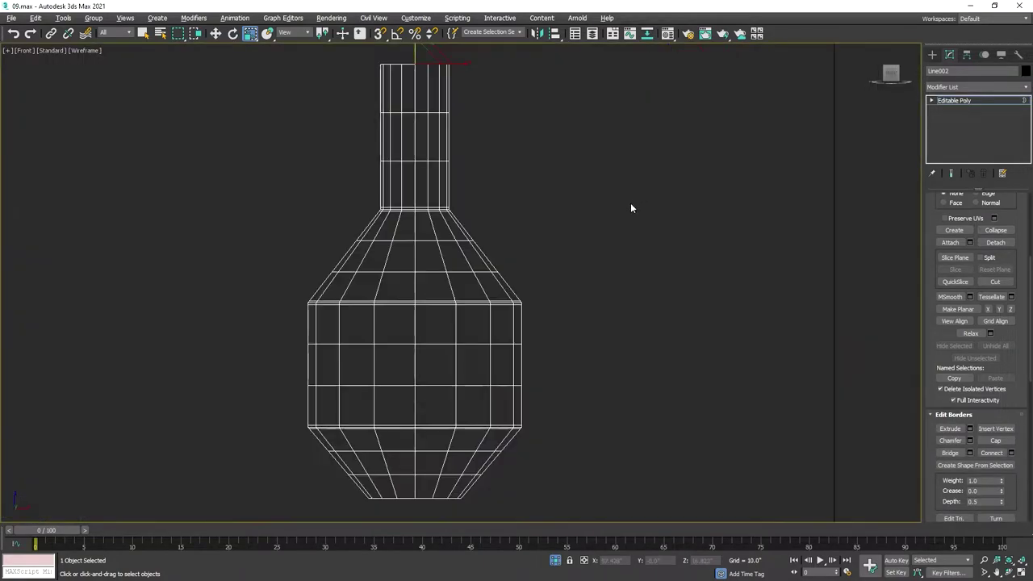
pyautogui.hotkey('alt', 'w')
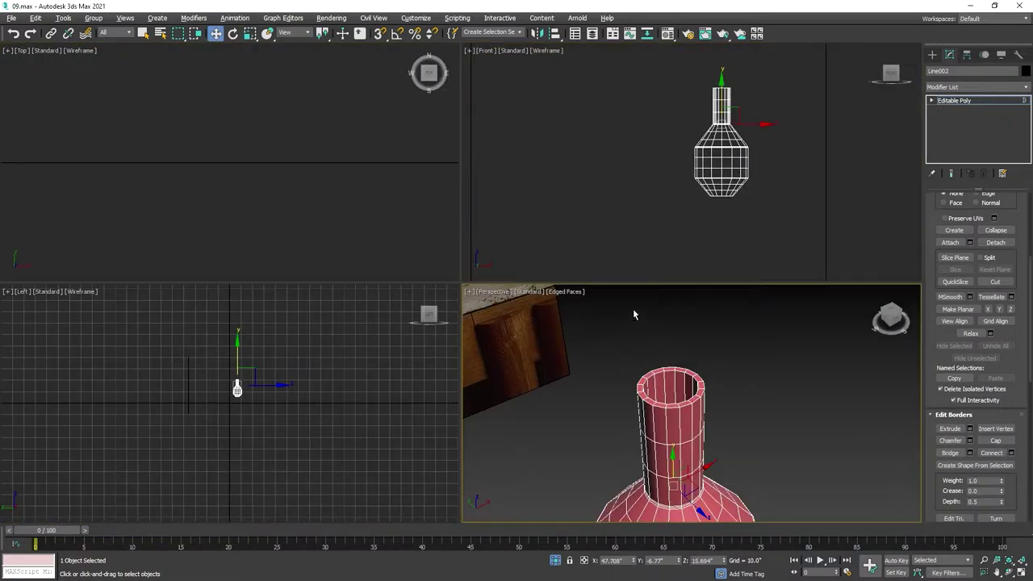
pyautogui.hotkey('alt', 'w')
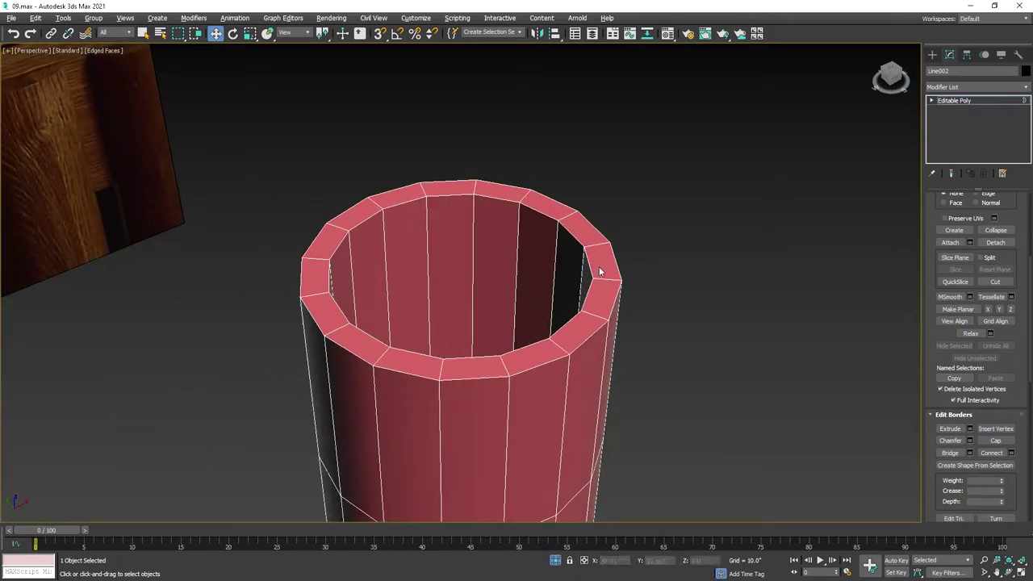
pyautogui.keyDown('alt'); pyautogui.moveTo(599, 271); pyautogui.dragTo(571, 255, button='middle'); pyautogui.keyUp('alt')
pyautogui.press('2')
pyautogui.doubleClick(594, 243)
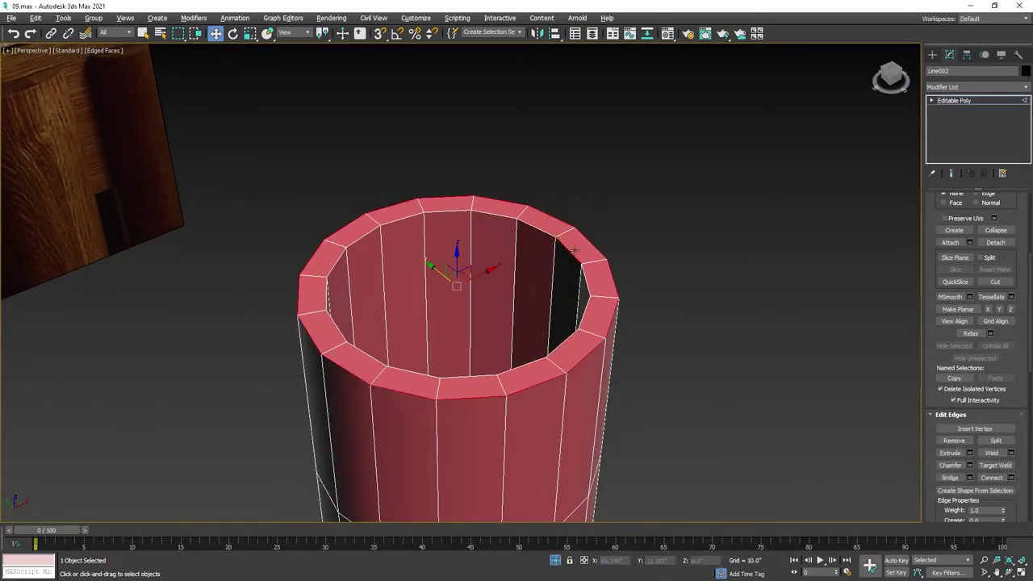
pyautogui.click(972, 465)
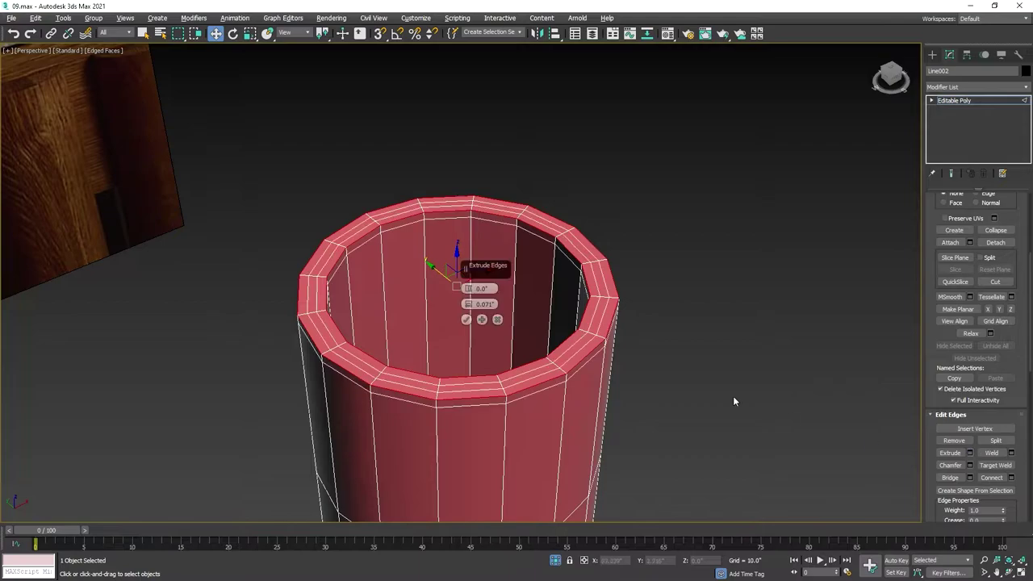
pyautogui.click(466, 320)
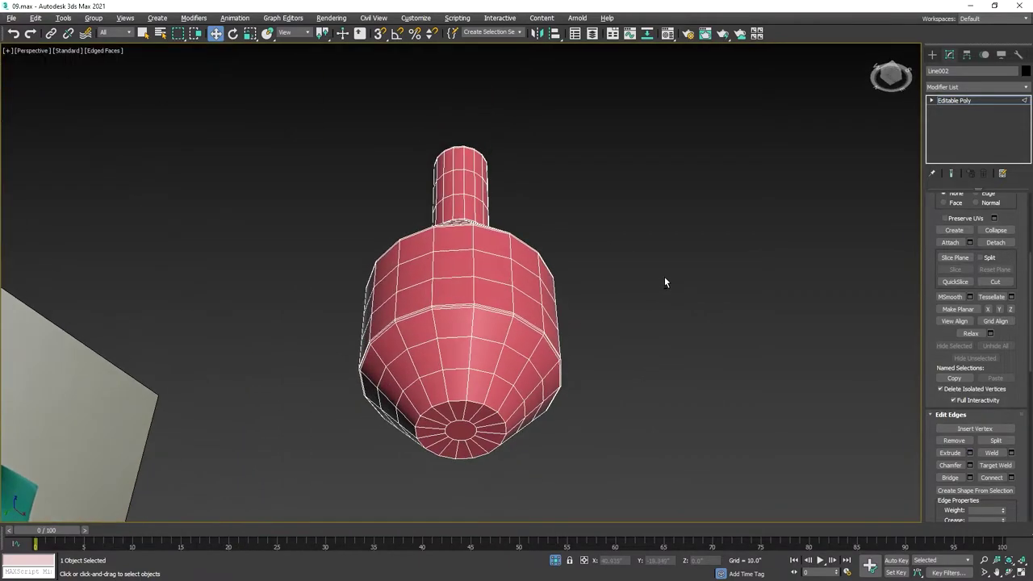
# Step: Extrude the edge ring around the bottom cap and return to object level
pyautogui.click(467, 406)
pyautogui.click(970, 453)
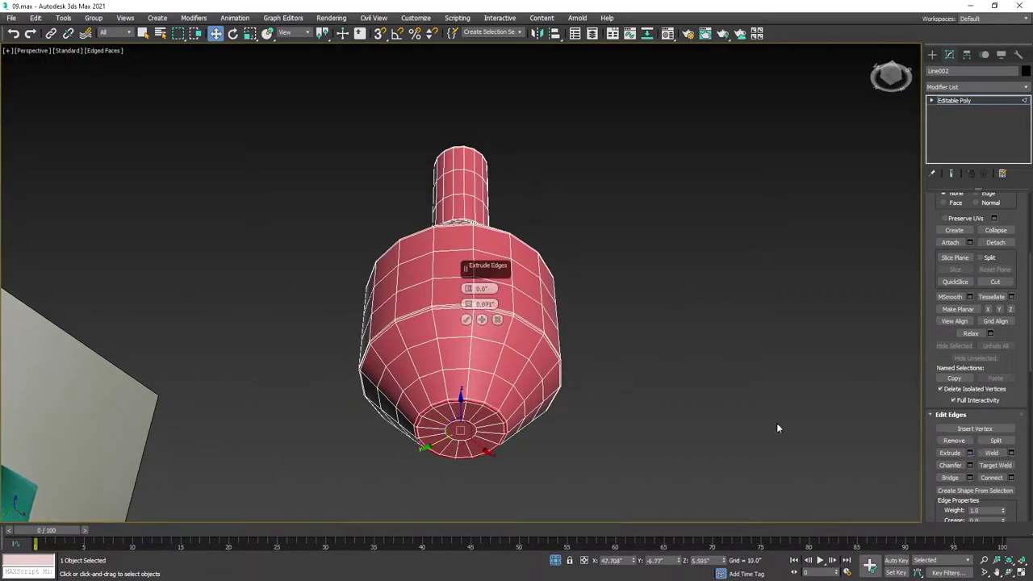
pyautogui.click(482, 320)
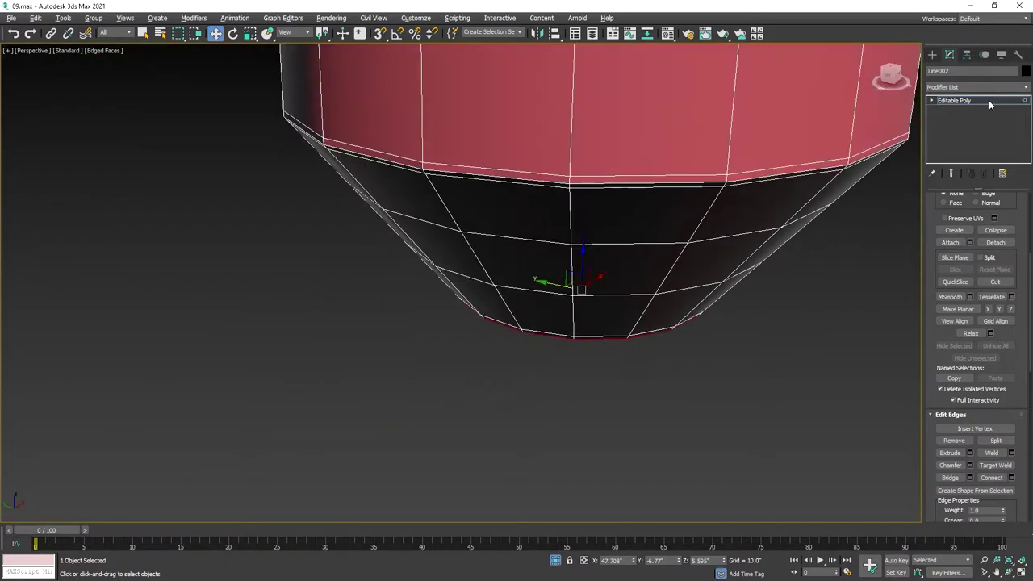
pyautogui.click(989, 100)
pyautogui.click(979, 90)
pyautogui.click(979, 91)
# Step: Add a TurboSmooth modifier to the vase and hide edged faces
pyautogui.write('t')
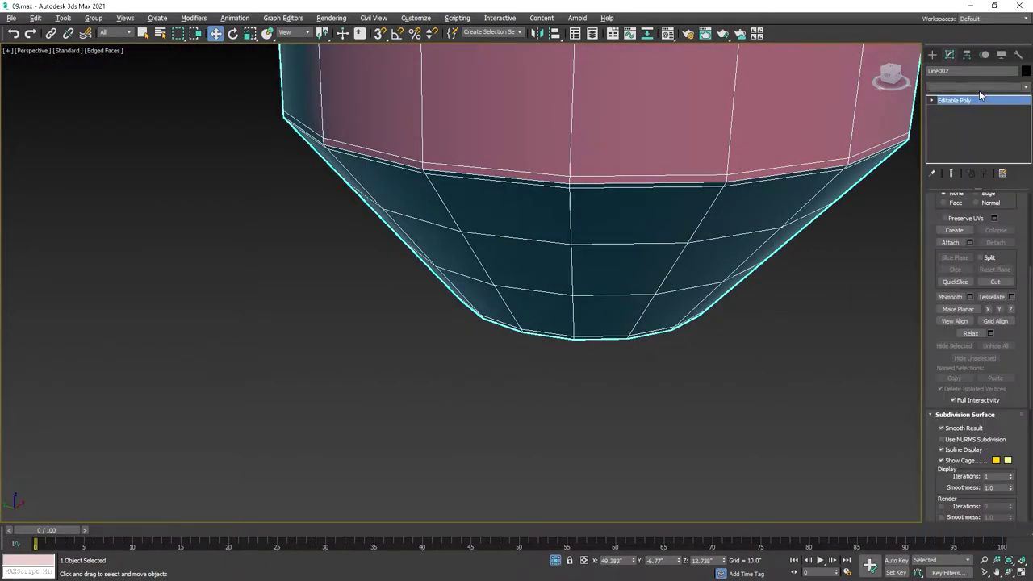
pyautogui.click(952, 345)
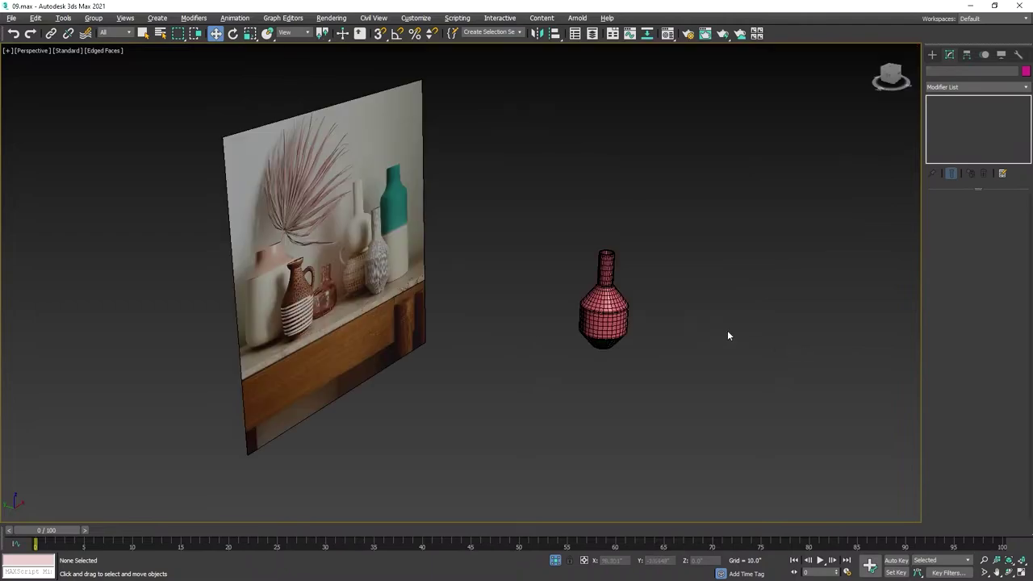
pyautogui.scroll(5, 602, 315)
pyautogui.press('F4')
pyautogui.scroll(-2, 599, 309)
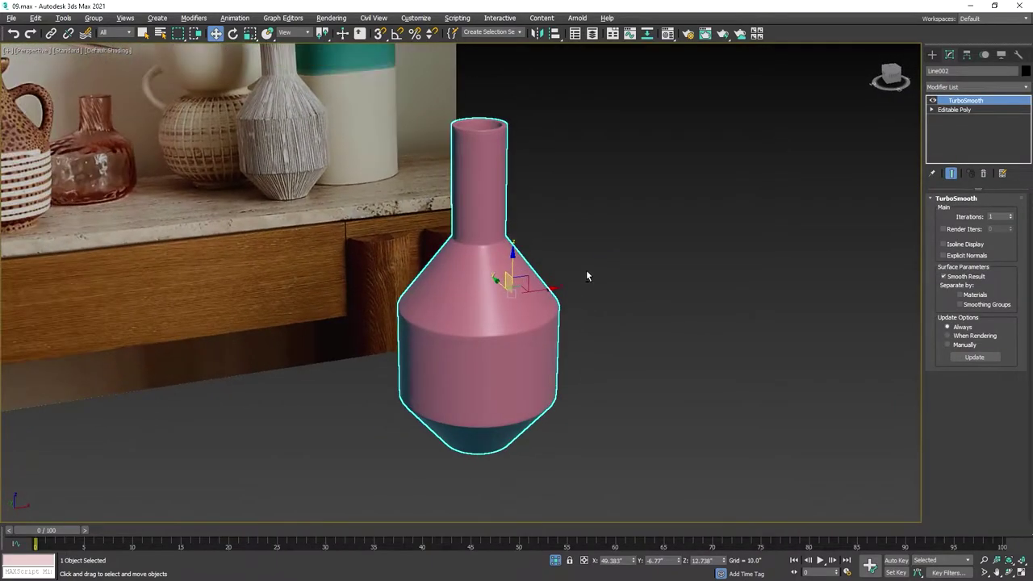
# Step: Unhide All to bring back the hidden vases and plant
pyautogui.click(577, 270)
pyautogui.scroll(-4, 573, 269)
pyautogui.click(528, 266)
pyautogui.rightClick(535, 272)
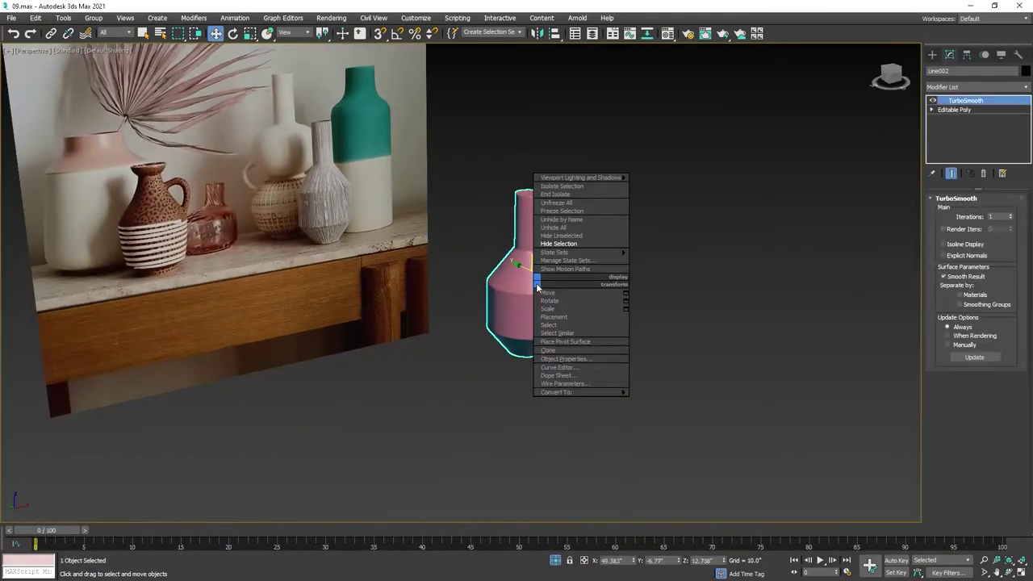
pyautogui.click(556, 230)
pyautogui.click(661, 276)
# Step: Hide the tall vase and the bottle behind it
pyautogui.keyDown('alt'); pyautogui.moveTo(614, 274); pyautogui.dragTo(464, 298, button='middle'); pyautogui.keyUp('alt')
pyautogui.click(528, 323)
pyautogui.keyDown('ctrl'); pyautogui.click(556, 186); pyautogui.keyUp('ctrl')
pyautogui.rightClick(558, 236)
pyautogui.click(583, 198)
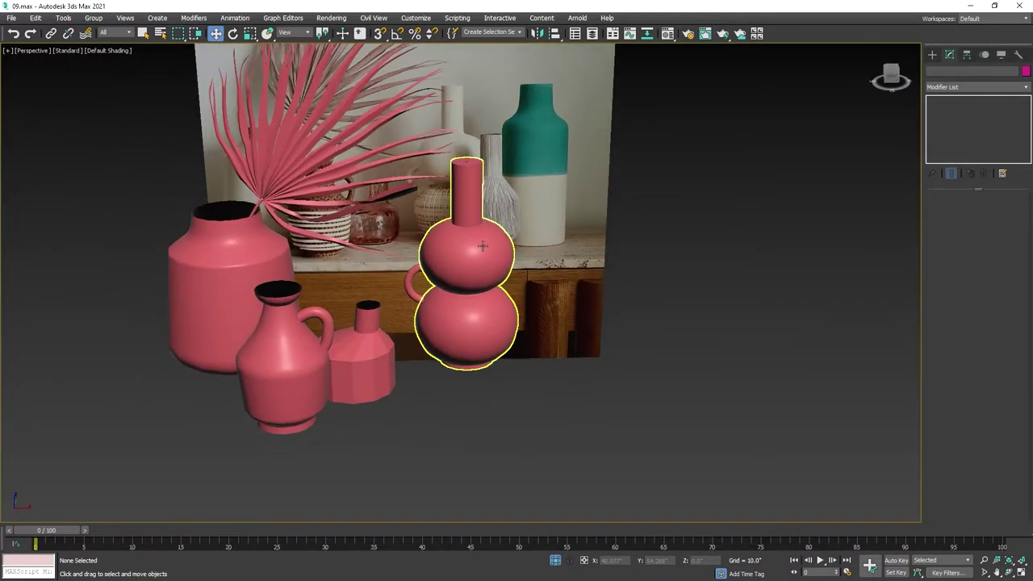
# Step: Hide everything except the gourd vase and backdrop, then view the handle in front wireframe
pyautogui.click(464, 307)
pyautogui.keyDown('ctrl'); pyautogui.click(419, 295); pyautogui.keyUp('ctrl')
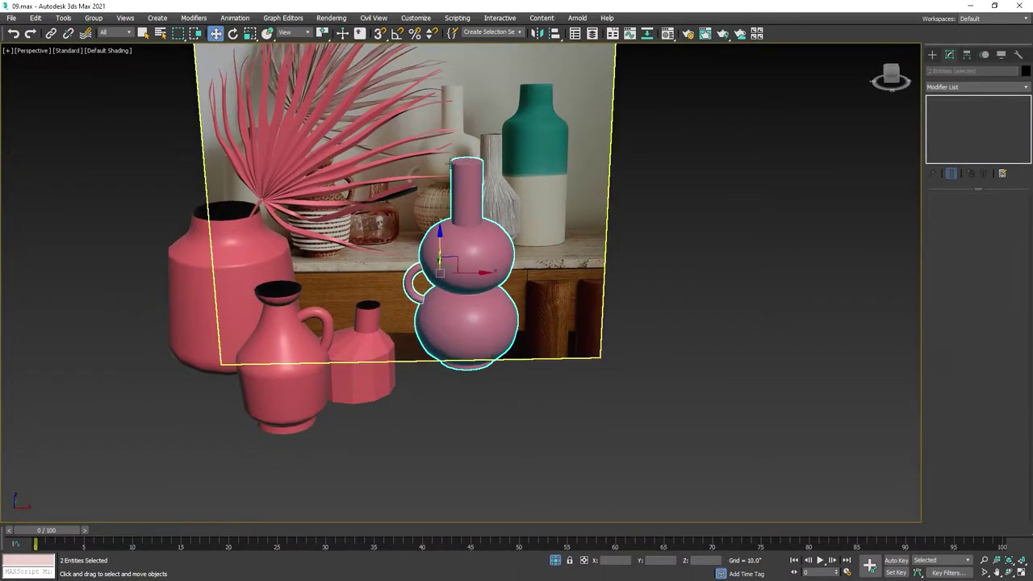
pyautogui.hotkey('alt', 'q')
pyautogui.click(650, 282)
pyautogui.scroll(3, 541, 314)
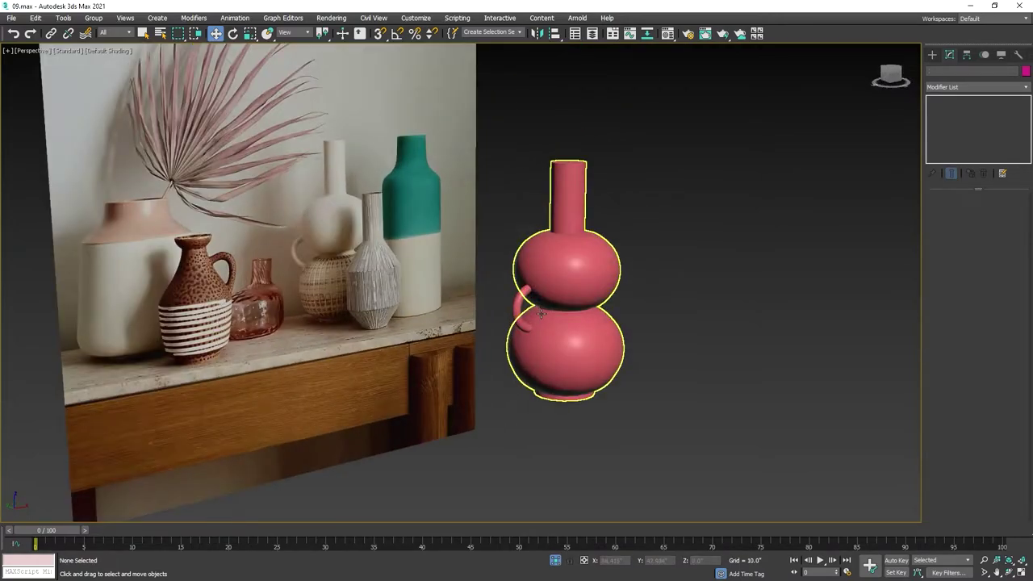
pyautogui.click(527, 272)
pyautogui.keyDown('alt'); pyautogui.click(571, 289); pyautogui.keyUp('alt')
pyautogui.press('f')
pyautogui.scroll(4, 439, 209)
pyautogui.moveTo(326, 129); pyautogui.dragTo(499, 266, button='middle')
# Step: Select the Arc003 handle and reduce its thickness to 0.59
pyautogui.scroll(3, 499, 265)
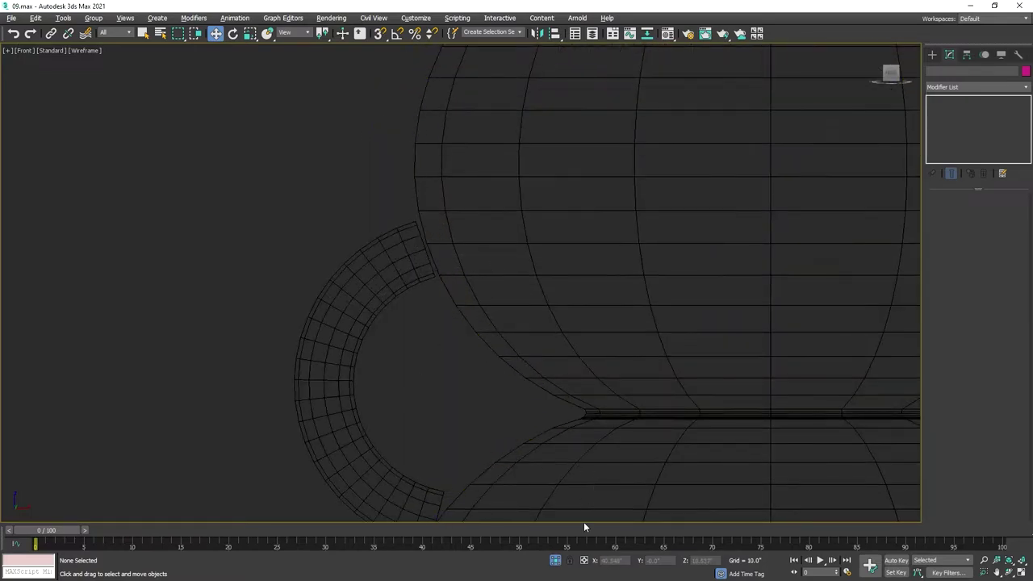
pyautogui.scroll(-5, 450, 406)
pyautogui.press('F3')
pyautogui.scroll(5, 410, 353)
pyautogui.click(396, 314)
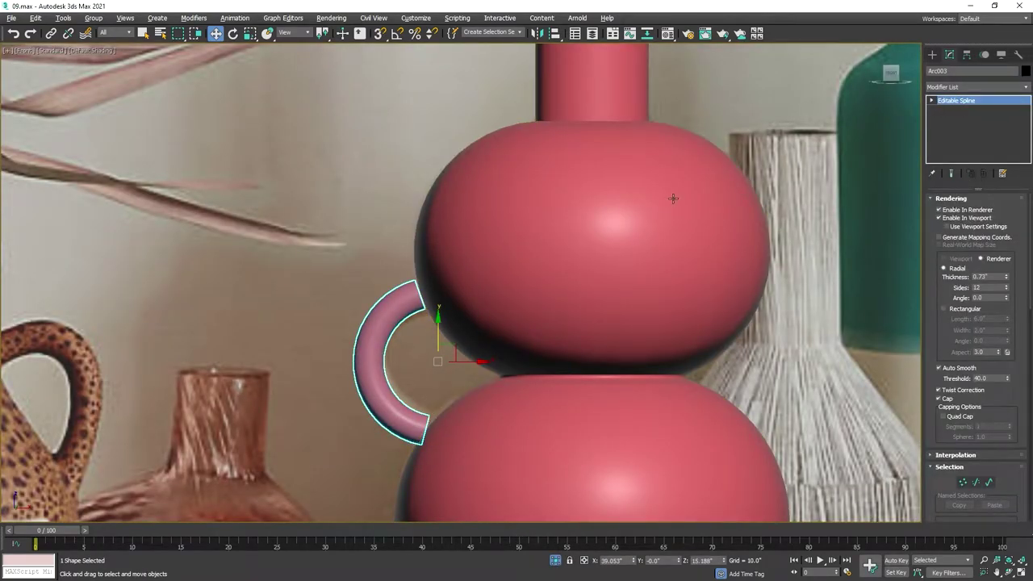
pyautogui.moveTo(484, 257); pyautogui.dragTo(534, 176, button='middle')
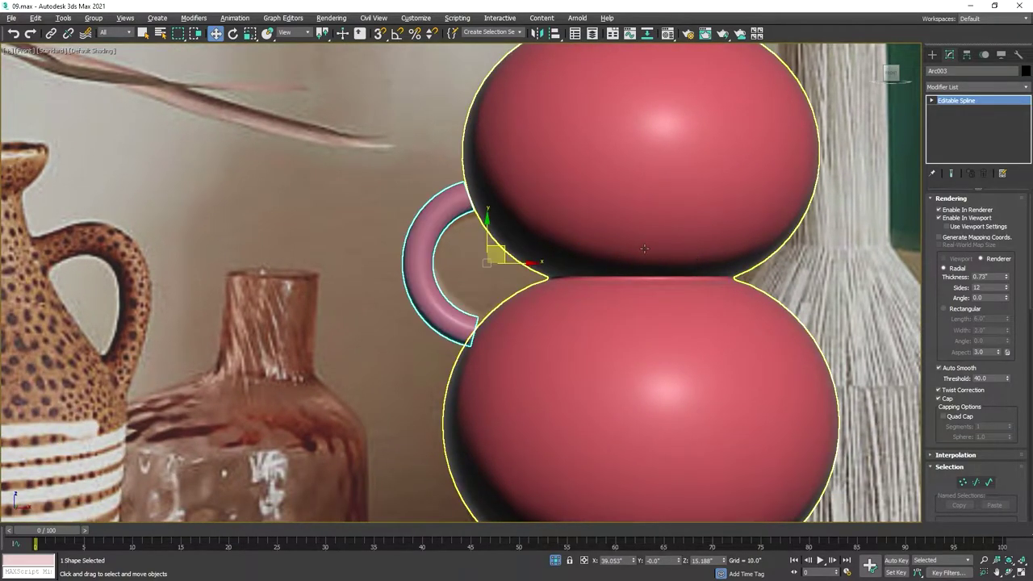
pyautogui.moveTo(1005, 279); pyautogui.dragTo(1005, 292)
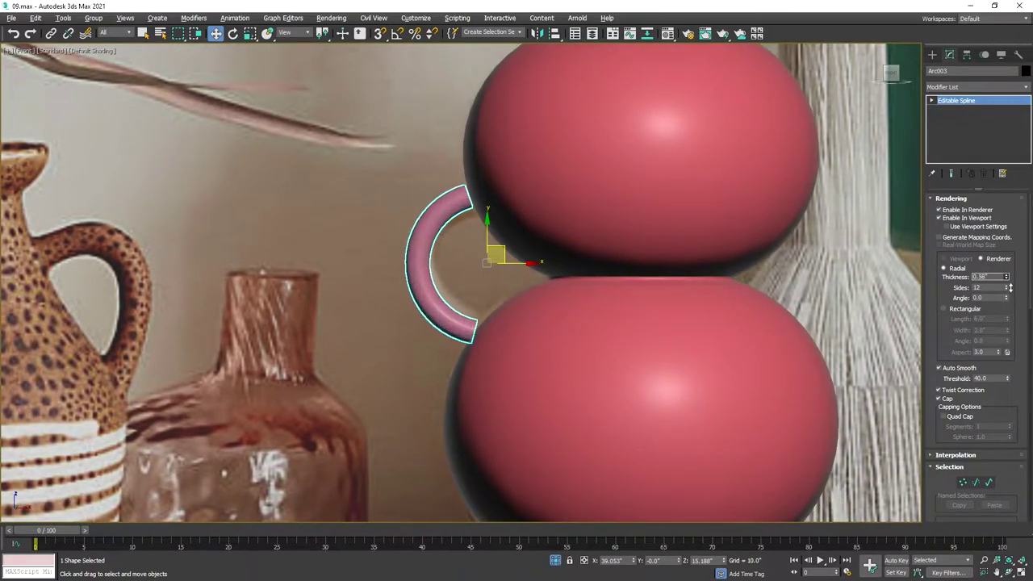
pyautogui.scroll(3, 436, 277)
# Step: Convert the handle to an editable mesh, then undo that conversion
pyautogui.rightClick(438, 276)
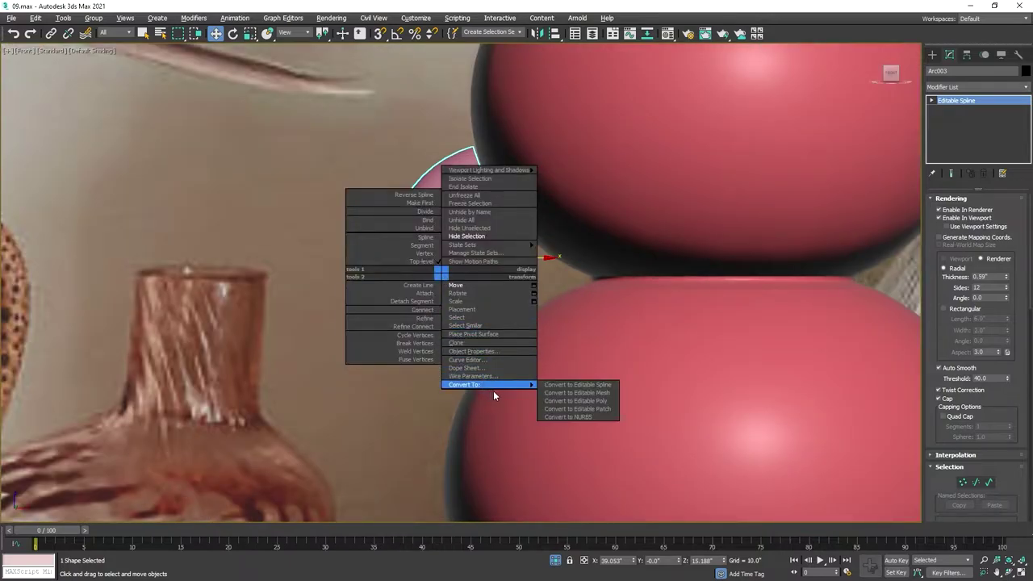
pyautogui.click(569, 386)
pyautogui.hotkey('ctrl', 'z')
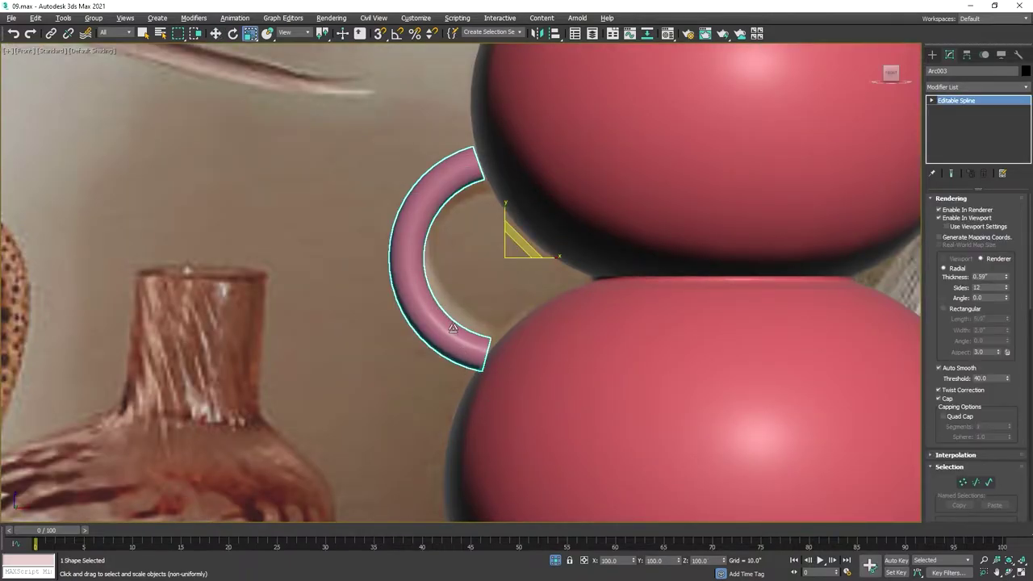
pyautogui.rightClick(450, 325)
pyautogui.press('Escape')
pyautogui.press('F3')
# Step: Disable Enable In Viewport, enter Vertex mode and move the lower-left arc vertex
pyautogui.rightClick(368, 268)
pyautogui.click(402, 281)
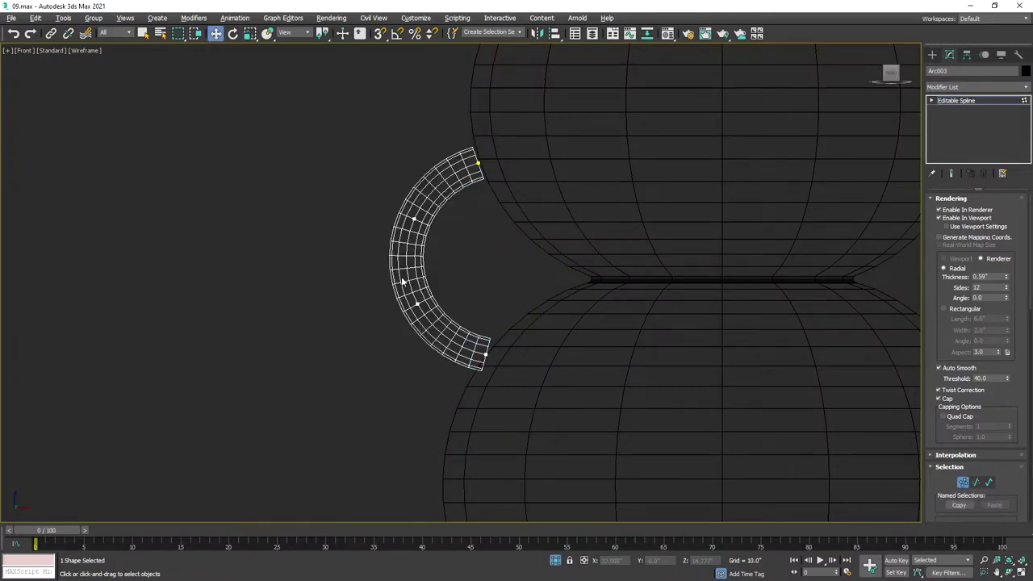
pyautogui.click(939, 218)
pyautogui.click(417, 304)
pyautogui.press('F3')
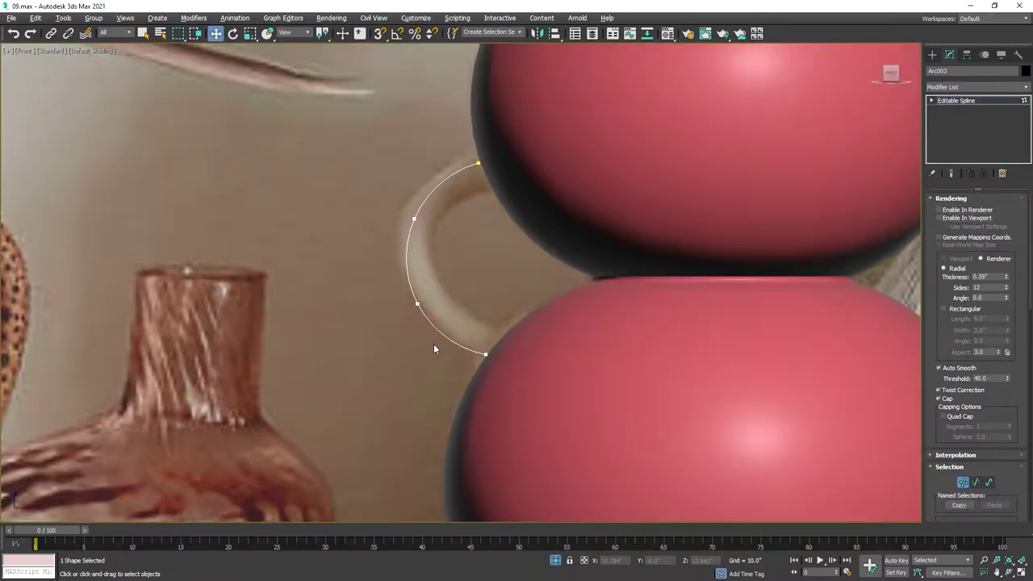
pyautogui.scroll(4, 433, 344)
pyautogui.moveTo(421, 256); pyautogui.dragTo(425, 247)
# Step: Adjust the upper, bottom and middle arc vertices along the reference handle, then exit Vertex mode
pyautogui.moveTo(407, 142); pyautogui.dragTo(407, 275, button='middle')
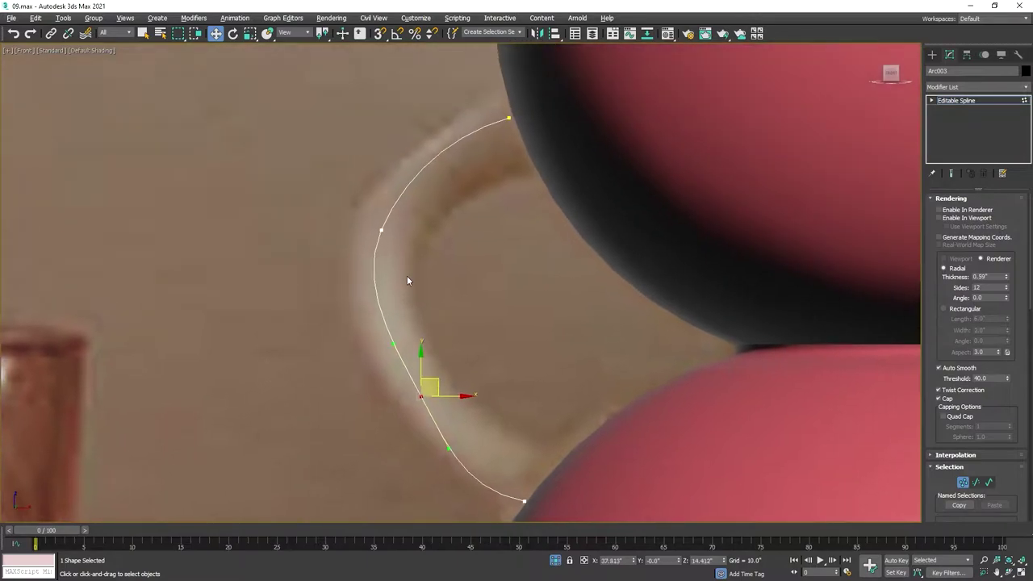
pyautogui.click(385, 231)
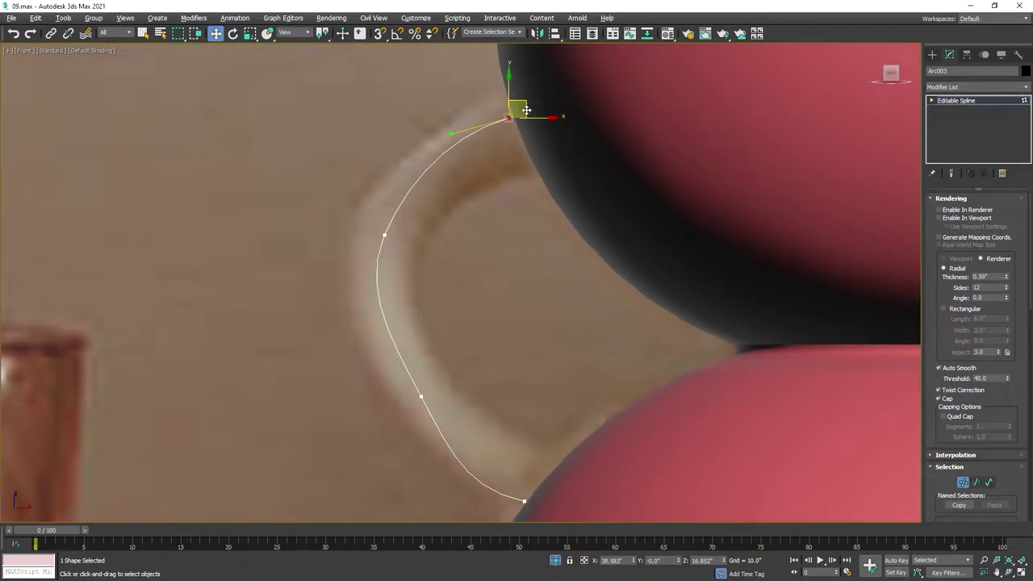
pyautogui.moveTo(509, 426); pyautogui.dragTo(487, 313, button='middle')
pyautogui.click(503, 388)
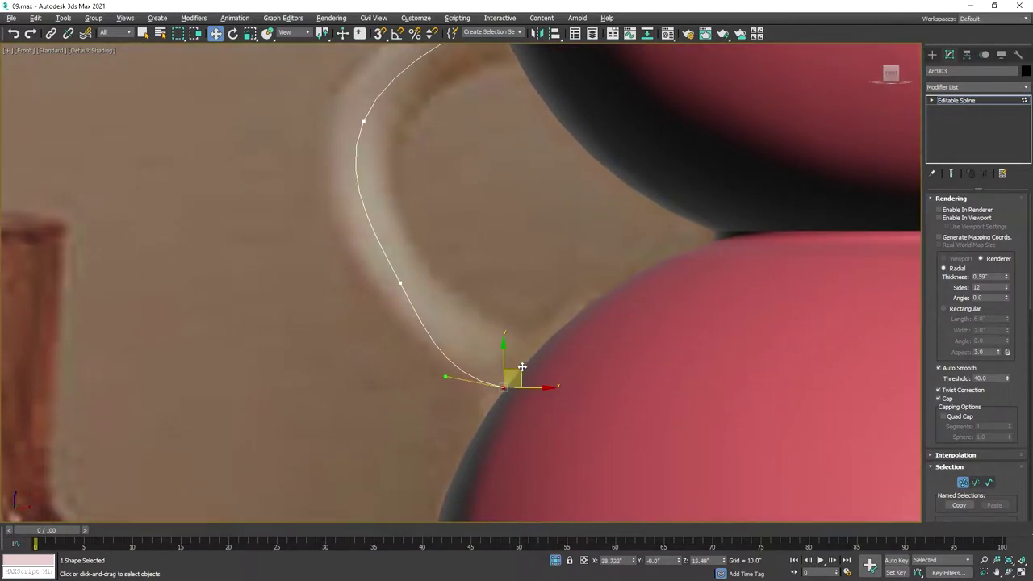
pyautogui.click(390, 279)
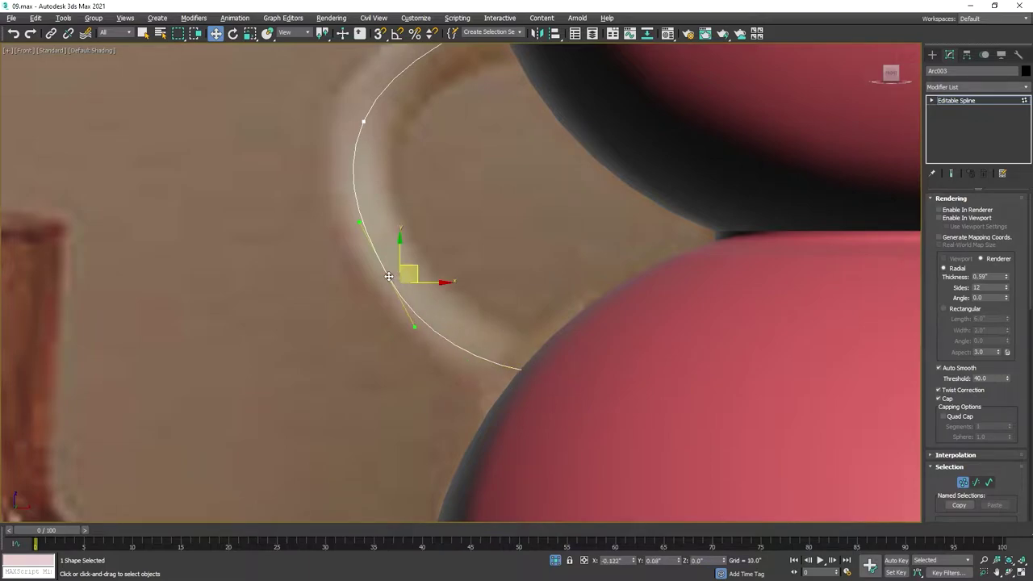
pyautogui.scroll(-2, 382, 260)
pyautogui.click(520, 207)
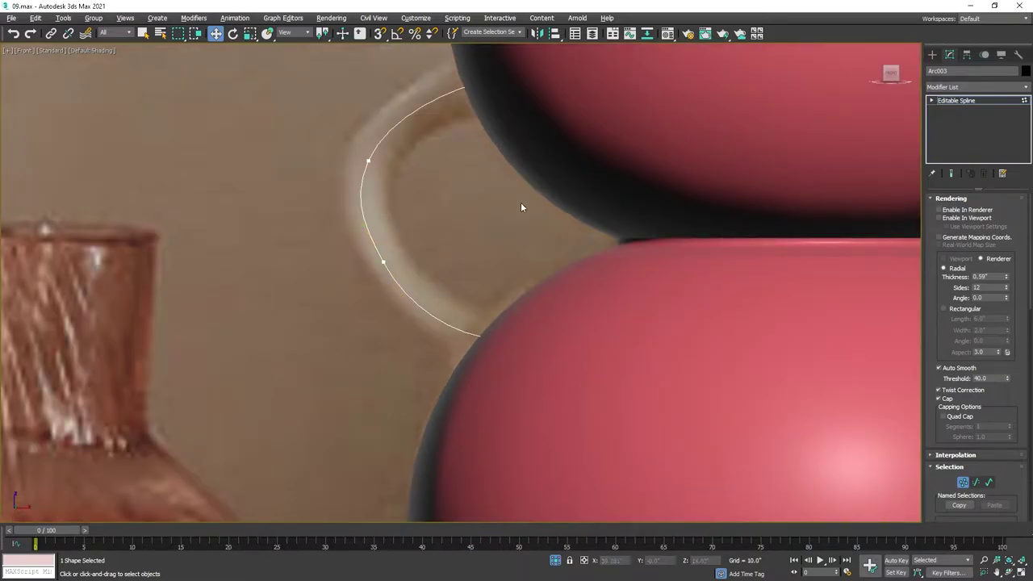
pyautogui.click(979, 99)
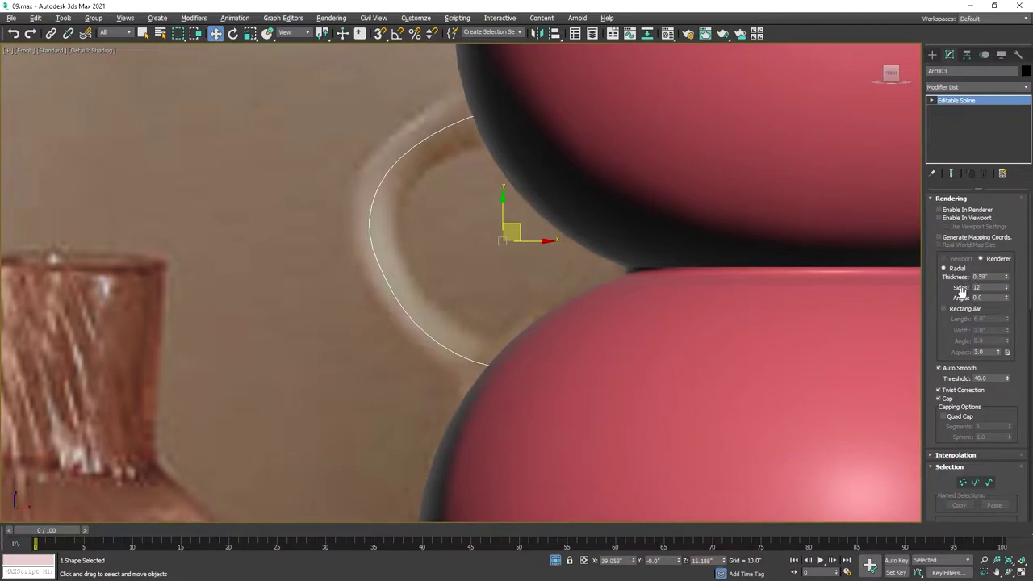
# Step: Make the handle arc renderable in the viewport with a tube thickness of about 0.52
pyautogui.click(954, 211)
pyautogui.click(954, 219)
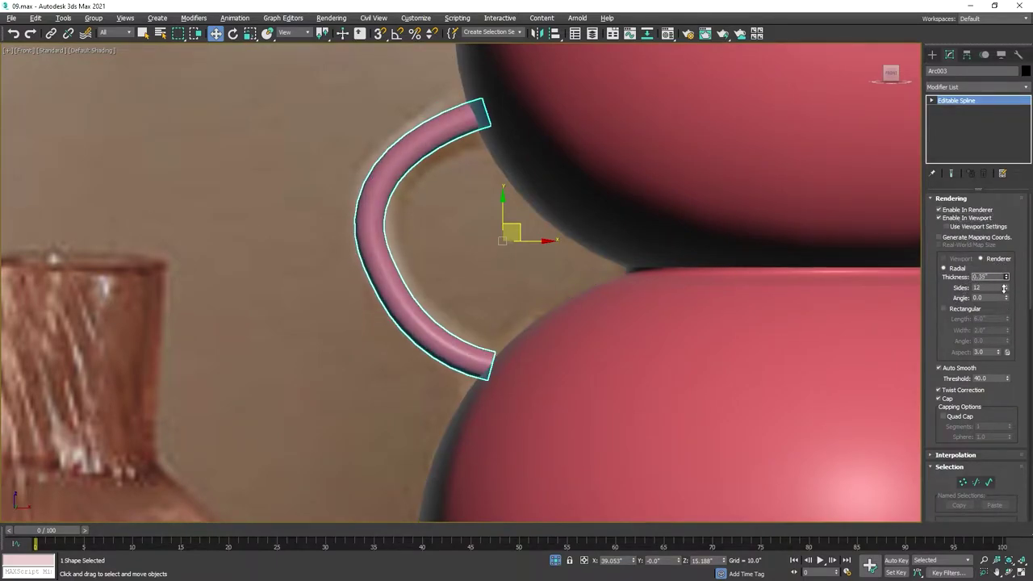
pyautogui.moveTo(1007, 333); pyautogui.dragTo(1007, 298)
pyautogui.moveTo(439, 172)
pyautogui.mouseDown(button='middle')
pyautogui.moveTo(436, 220)
pyautogui.moveTo(228, 209)
pyautogui.mouseUp(button='middle')
pyautogui.scroll(-3, 435, 221)
pyautogui.click(955, 455)
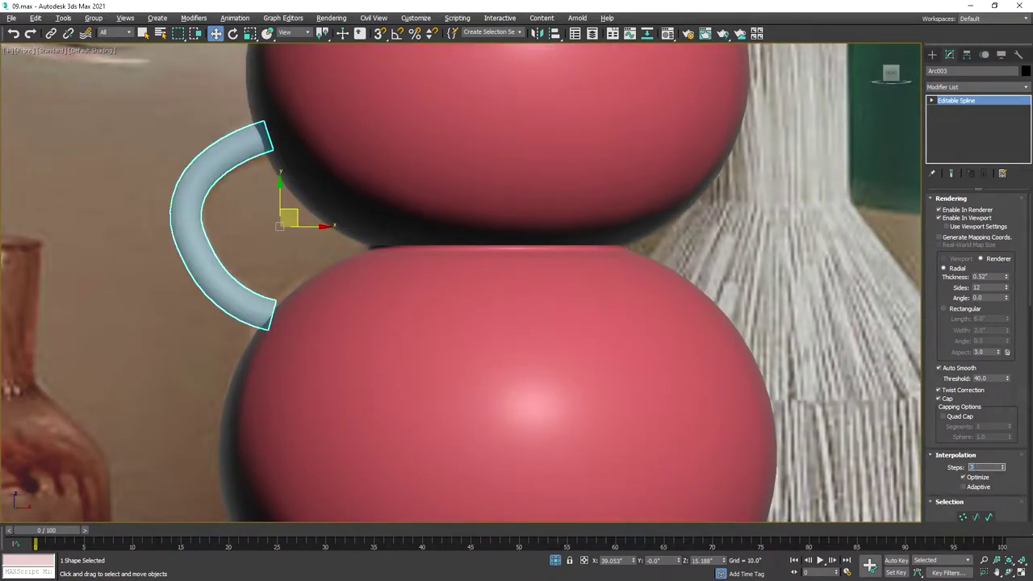
pyautogui.scroll(2, 447, 295)
# Step: Reduce the handle's interpolation steps to 1 and convert it to an Editable Poly
pyautogui.press('F4')
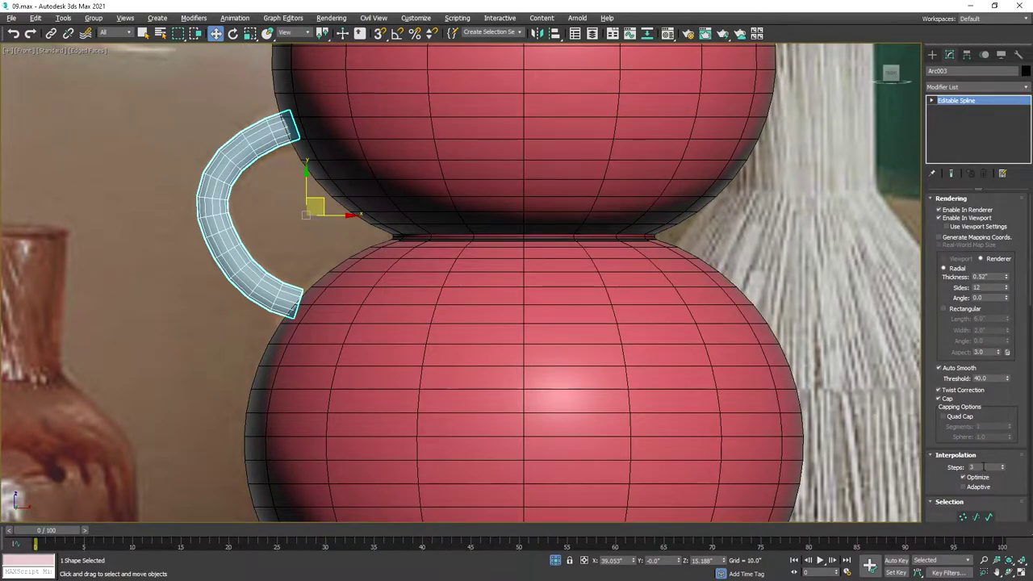
pyautogui.write('1')
pyautogui.press('Return')
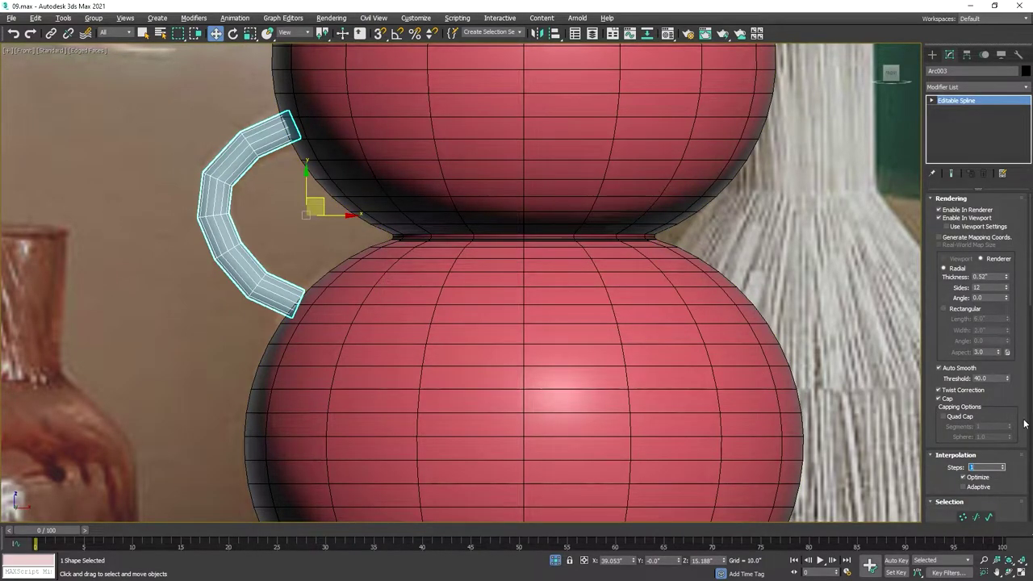
pyautogui.rightClick(401, 234)
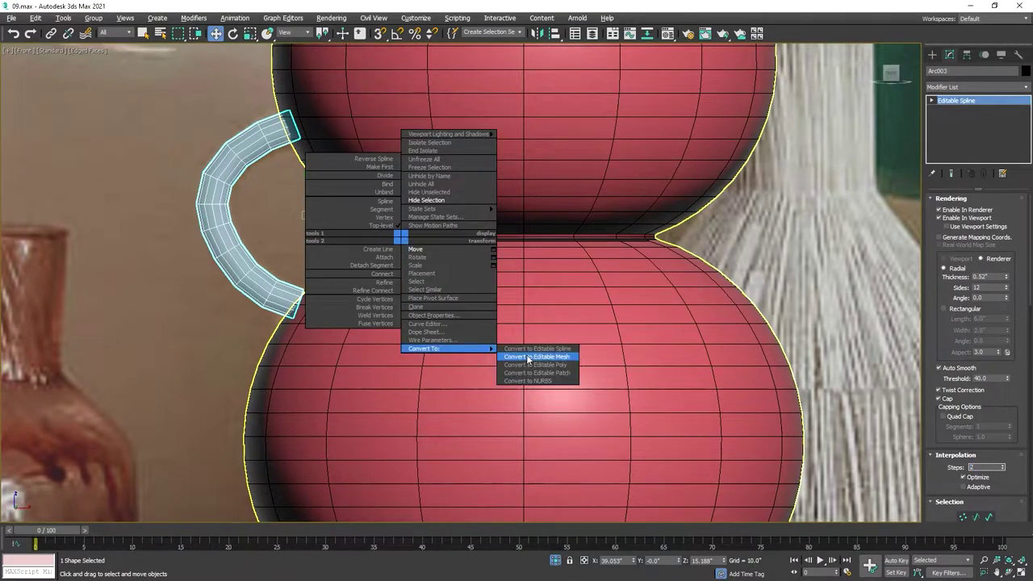
pyautogui.click(530, 358)
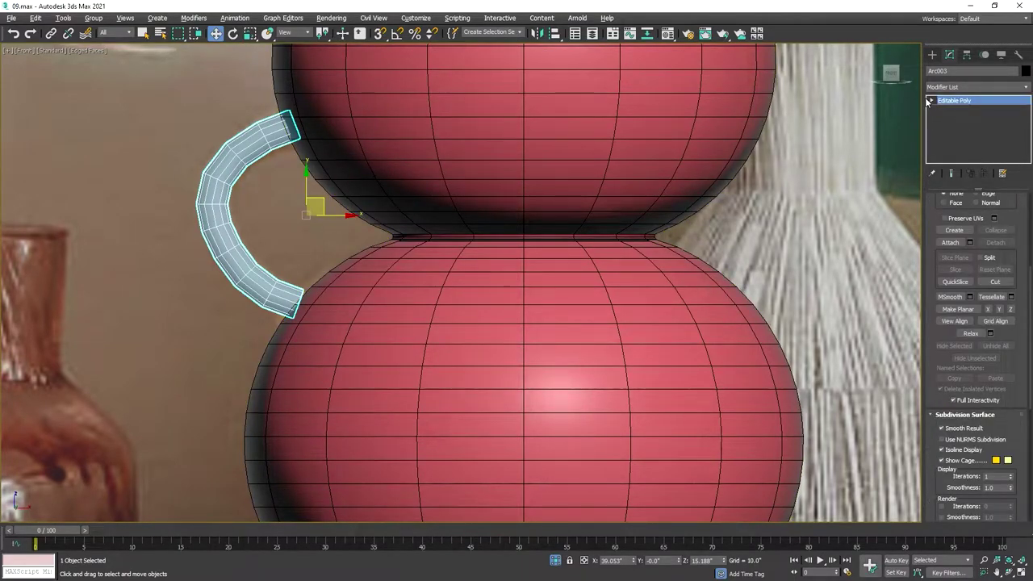
# Step: Select the whole handle as one element
pyautogui.click(930, 100)
pyautogui.click(953, 137)
pyautogui.moveTo(176, 118); pyautogui.dragTo(284, 313)
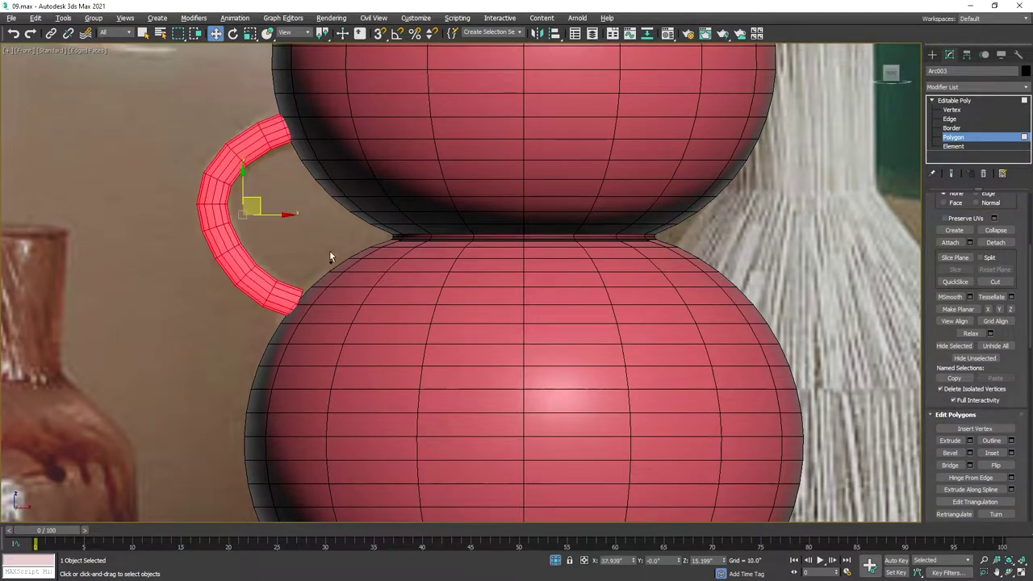
pyautogui.click(330, 252)
pyautogui.scroll(3, 300, 118)
pyautogui.scroll(2, 315, 145)
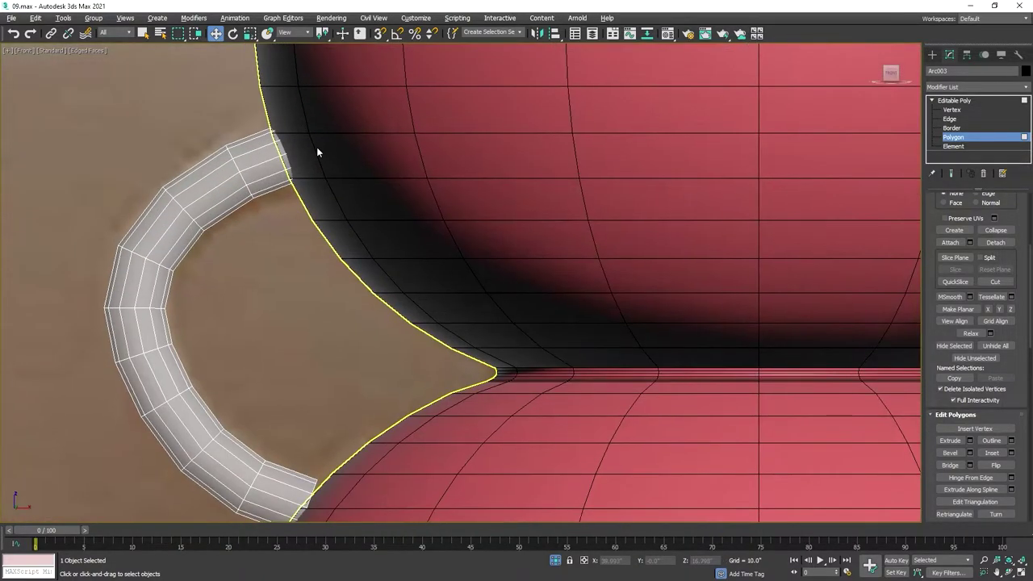
pyautogui.moveTo(316, 147); pyautogui.dragTo(305, 161, button='middle')
pyautogui.press('5')
pyautogui.moveTo(305, 159)
pyautogui.mouseDown()
pyautogui.moveTo(313, 131)
pyautogui.moveTo(321, 171)
pyautogui.mouseUp()
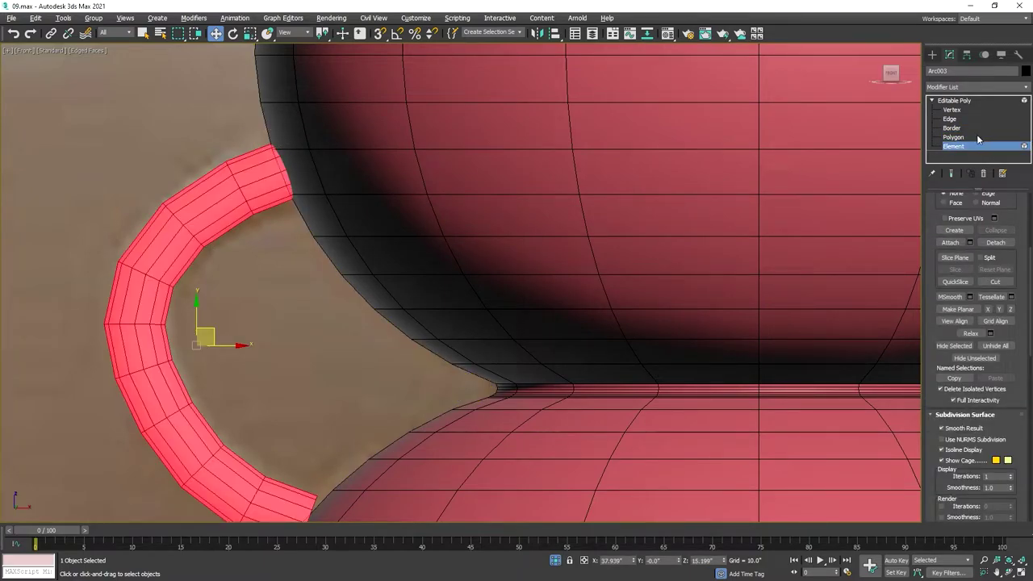
# Step: In Border mode, select the handle's lower open-end border and rotate it with E
pyautogui.press('3')
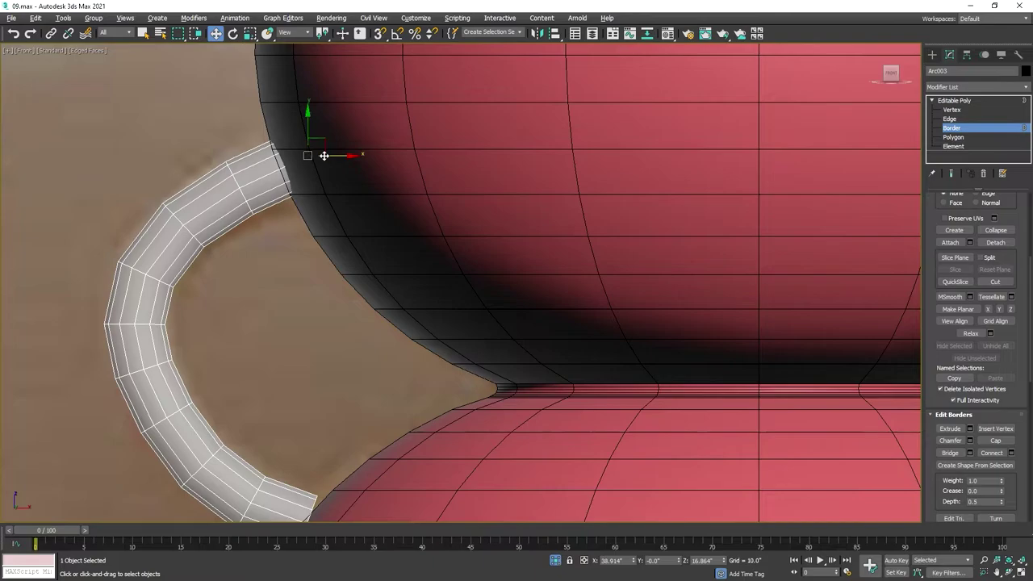
pyautogui.press('r')
pyautogui.scroll(-10, 645, 385)
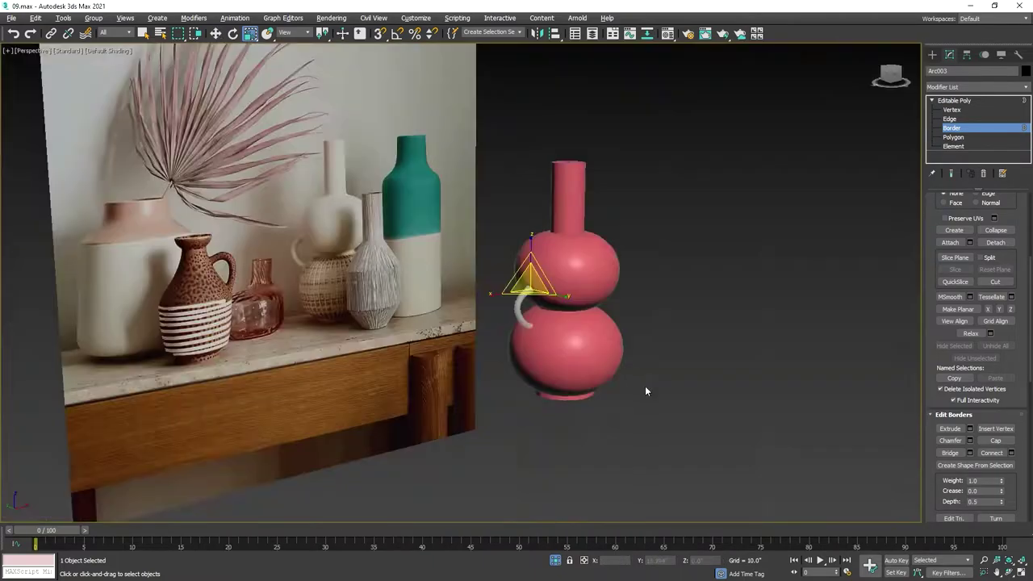
pyautogui.scroll(12, 685, 208)
pyautogui.scroll(-4, 501, 438)
pyautogui.moveTo(500, 436); pyautogui.dragTo(540, 357, button='middle')
pyautogui.moveTo(578, 368); pyautogui.dragTo(625, 429)
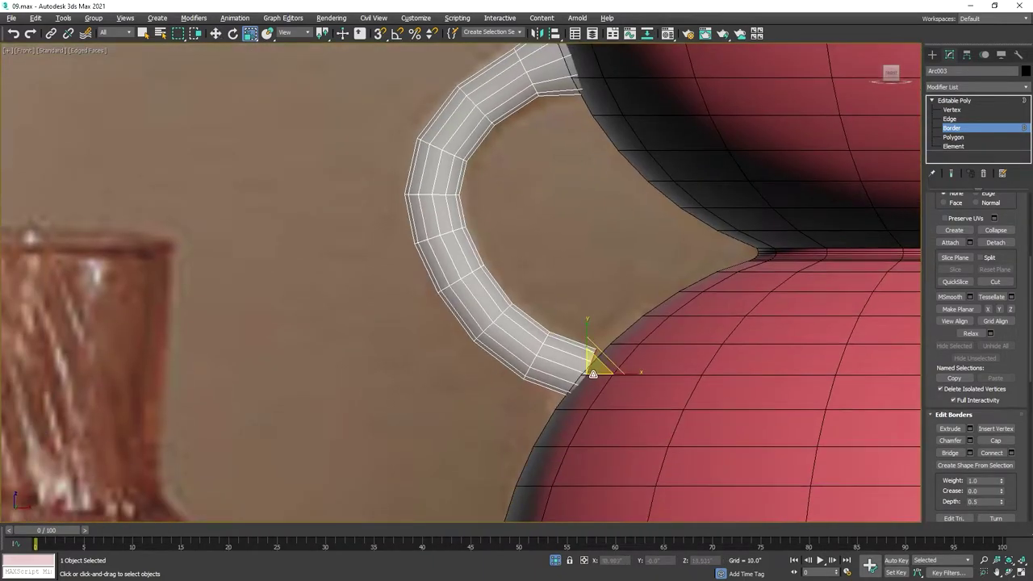
pyautogui.press('e')
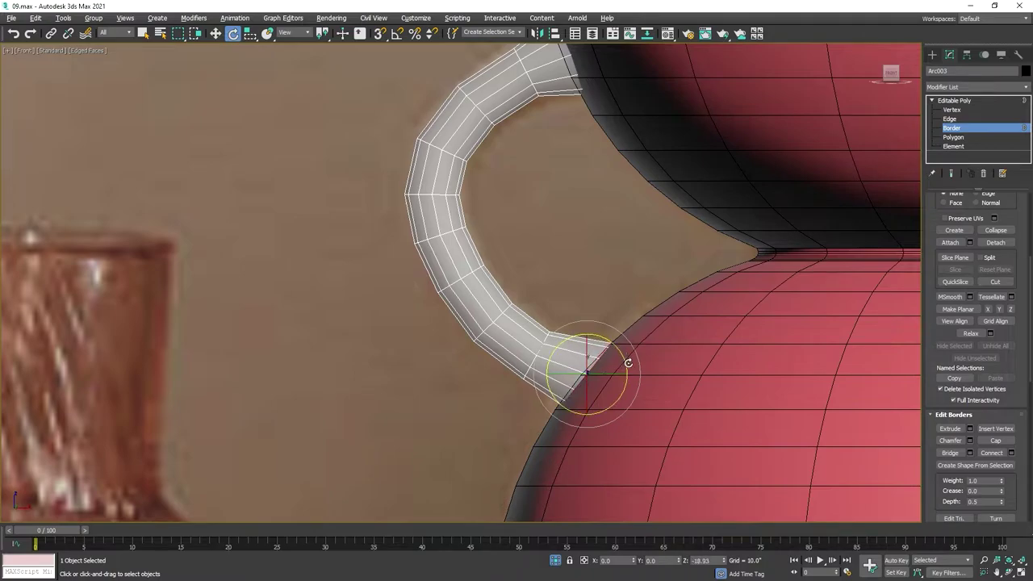
pyautogui.press('w')
# Step: Maximize the top view with edged faces shown, framed on the handle border
pyautogui.hotkey('alt', 'w')
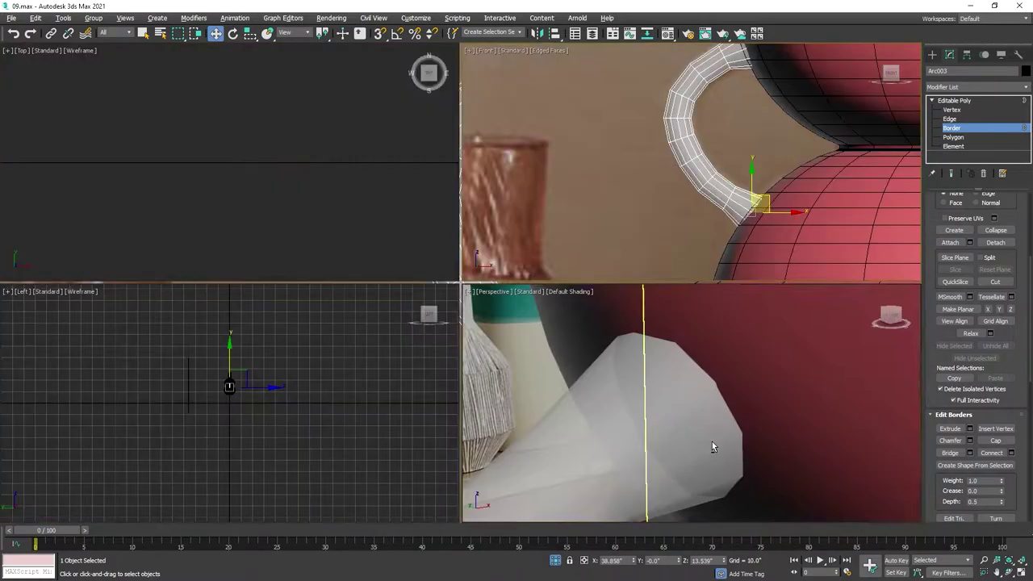
pyautogui.hotkey('alt', 'w')
pyautogui.scroll(-5, 694, 423)
pyautogui.moveTo(693, 416)
pyautogui.keyDown('alt'); pyautogui.mouseDown(button='middle')
pyautogui.moveTo(736, 381)
pyautogui.moveTo(676, 395)
pyautogui.moveTo(659, 337)
pyautogui.moveTo(619, 346)
pyautogui.moveTo(632, 345)
pyautogui.mouseUp(button='middle'); pyautogui.keyUp('alt')
pyautogui.press('F4')
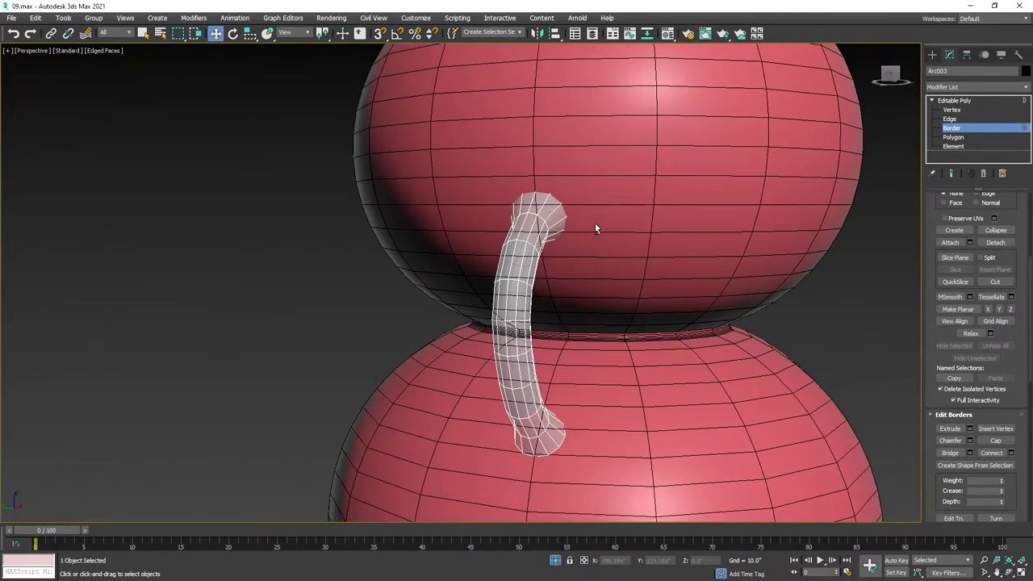
pyautogui.hotkey('alt', 'w')
pyautogui.rightClick(307, 182)
pyautogui.hotkey('alt', 'w')
pyautogui.press('z')
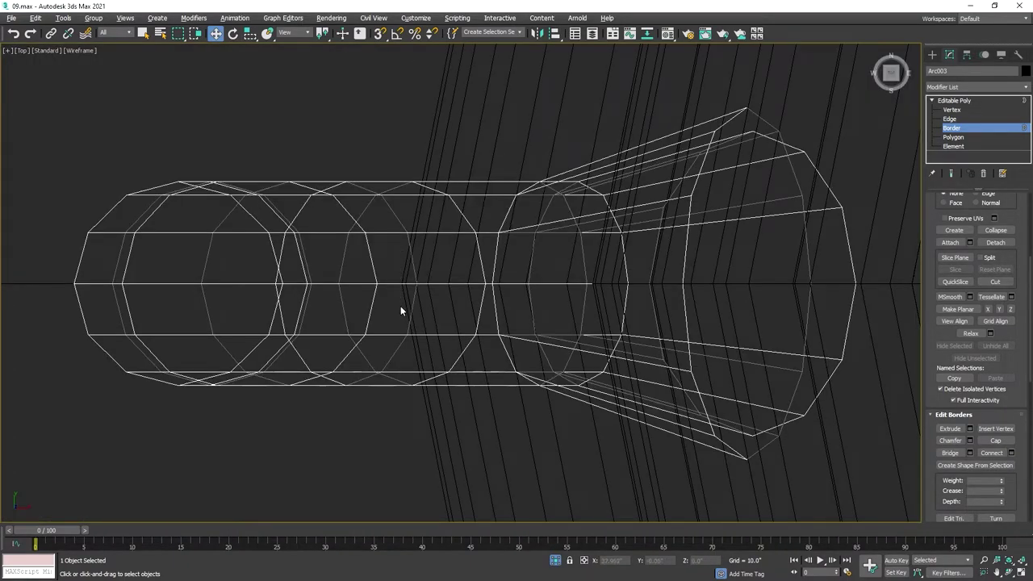
# Step: At Edge level, grow the selected handle edge into a full loop with Loop
pyautogui.press('2')
pyautogui.hotkey('alt', 'w')
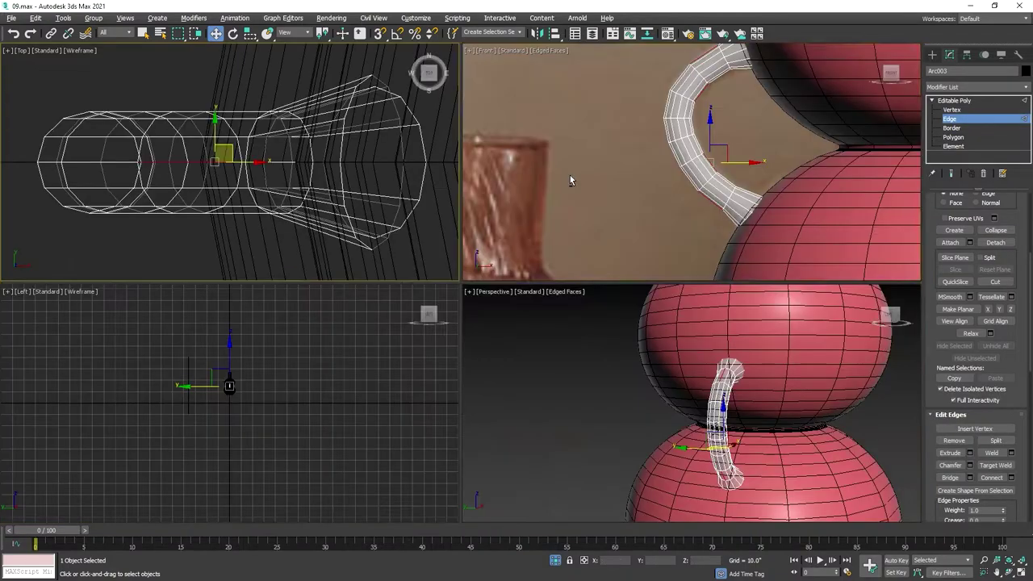
pyautogui.rightClick(570, 175)
pyautogui.hotkey('alt', 'w')
pyautogui.scroll(4, 433, 174)
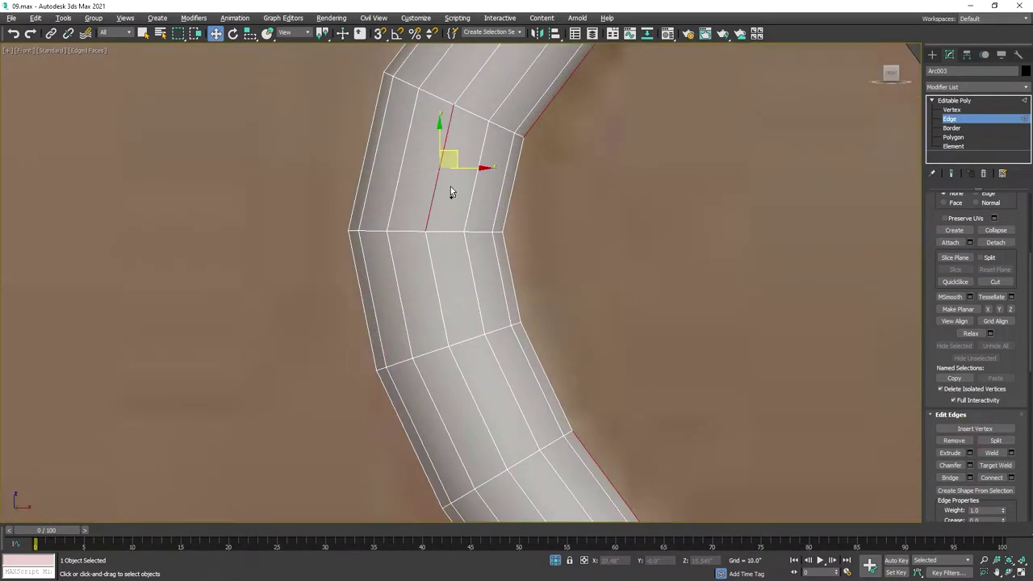
pyautogui.hotkey('alt', 'l')
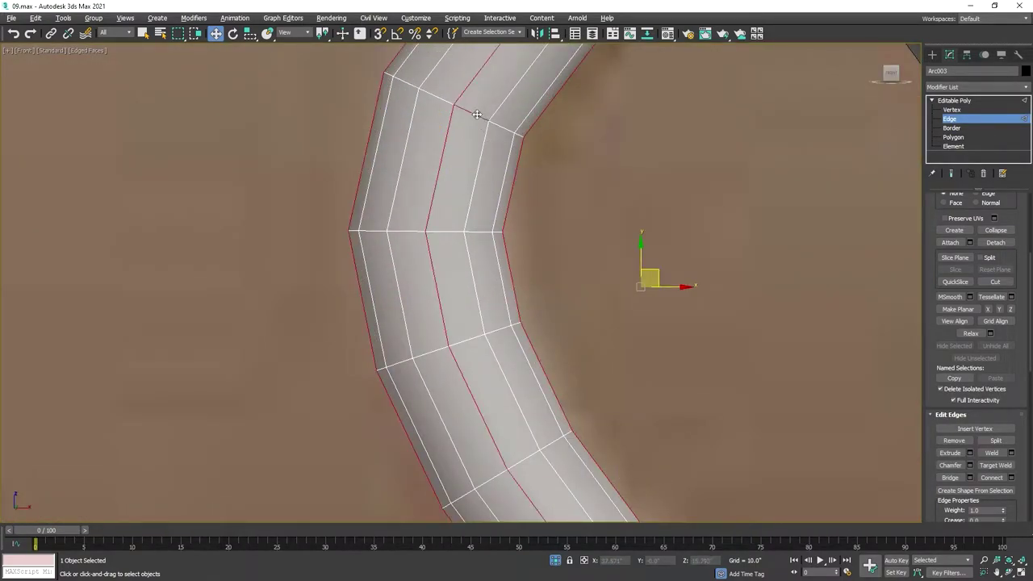
# Step: Select edges running along the handle and grow them into a full edge ring
pyautogui.scroll(-3, 554, 189)
pyautogui.scroll(3, 398, 283)
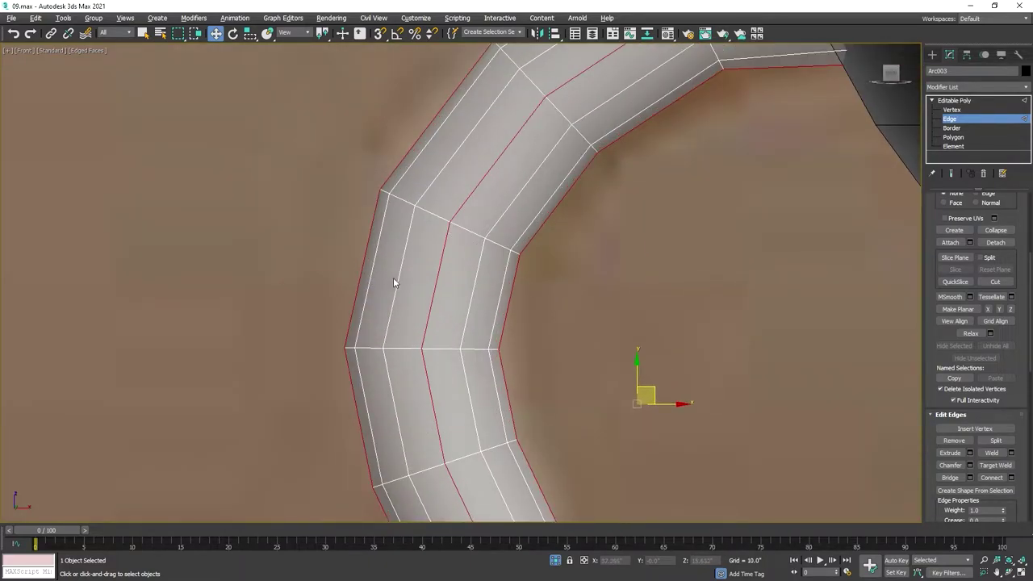
pyautogui.scroll(4, 393, 283)
pyautogui.moveTo(349, 272); pyautogui.dragTo(347, 267)
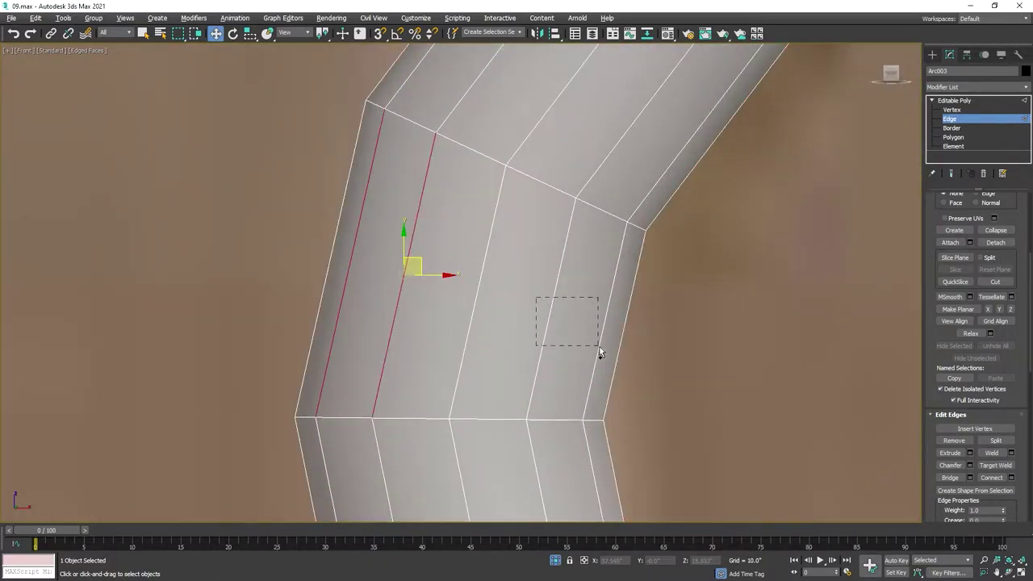
pyautogui.keyDown('ctrl'); pyautogui.moveTo(599, 352); pyautogui.dragTo(606, 348); pyautogui.keyUp('ctrl')
pyautogui.hotkey('alt', 'r')
pyautogui.press('t')
pyautogui.press('F3')
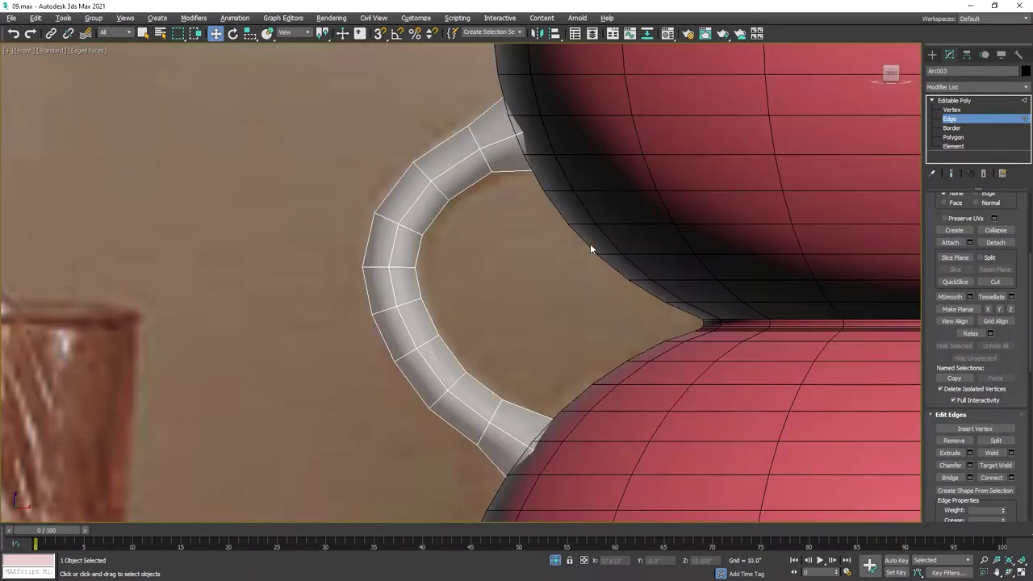
pyautogui.click(495, 210)
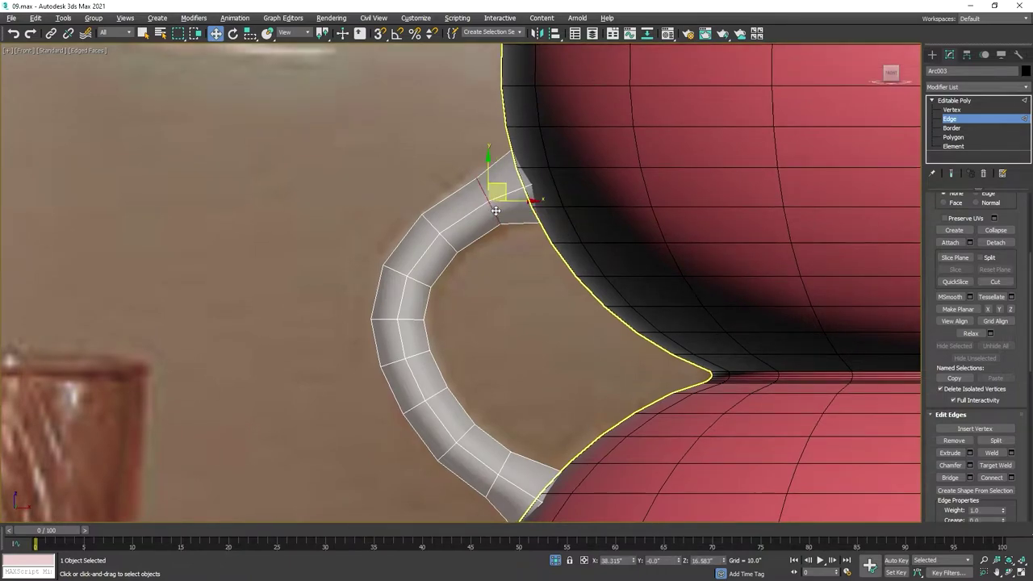
pyautogui.hotkey('alt', 'r')
pyautogui.press('r')
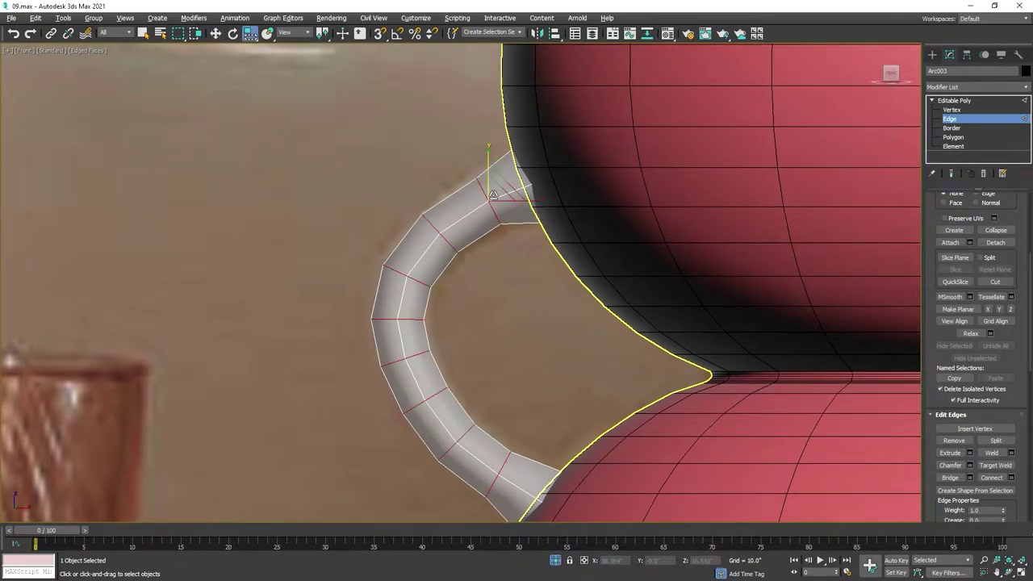
pyautogui.moveTo(494, 196); pyautogui.dragTo(493, 192)
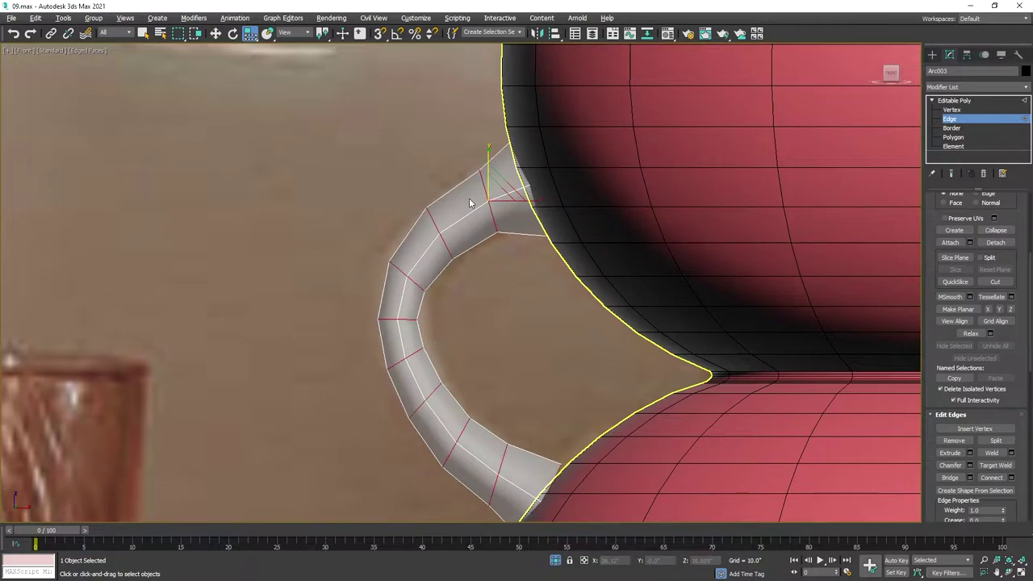
pyautogui.hotkey('ctrl', 'z')
pyautogui.click(121, 33)
pyautogui.click(120, 37)
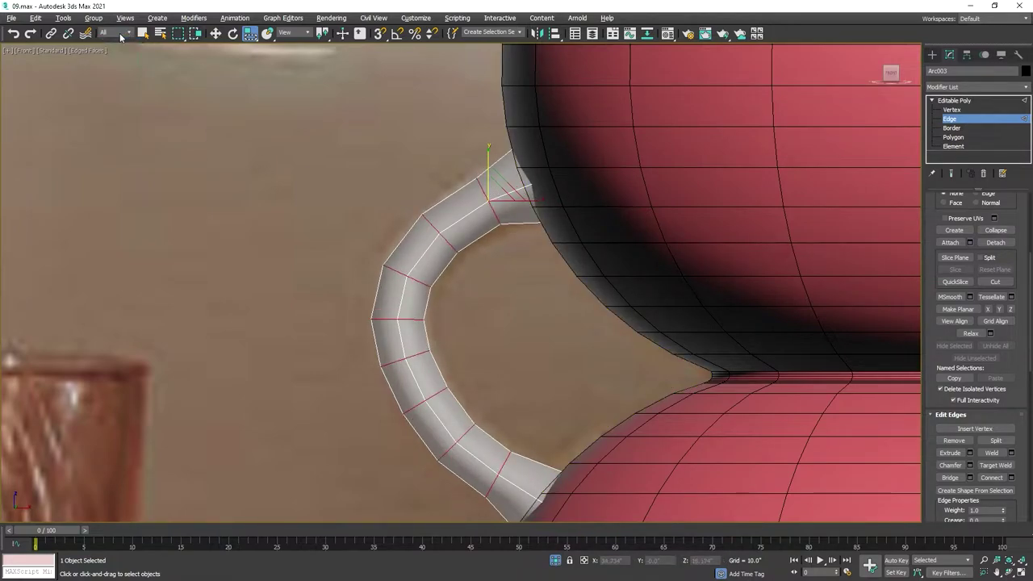
pyautogui.click(287, 33)
pyautogui.click(287, 48)
pyautogui.scroll(-1, 292, 39)
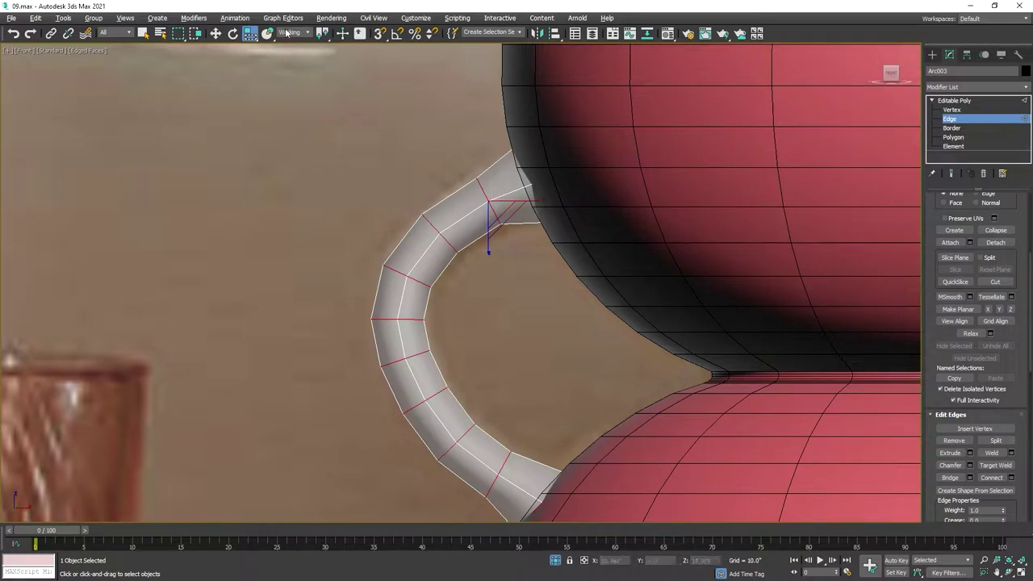
pyautogui.scroll(3, 287, 33)
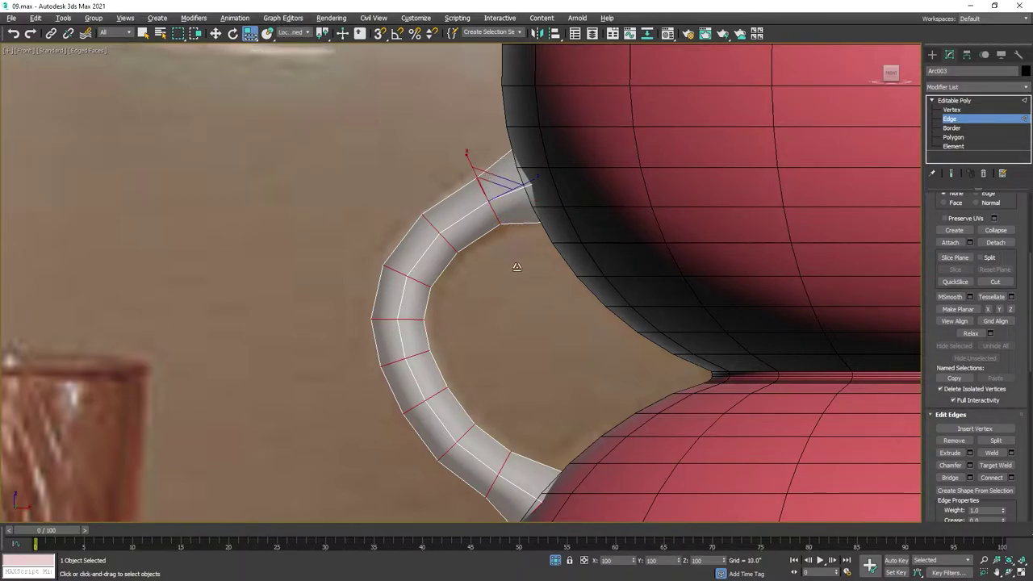
pyautogui.click(295, 32)
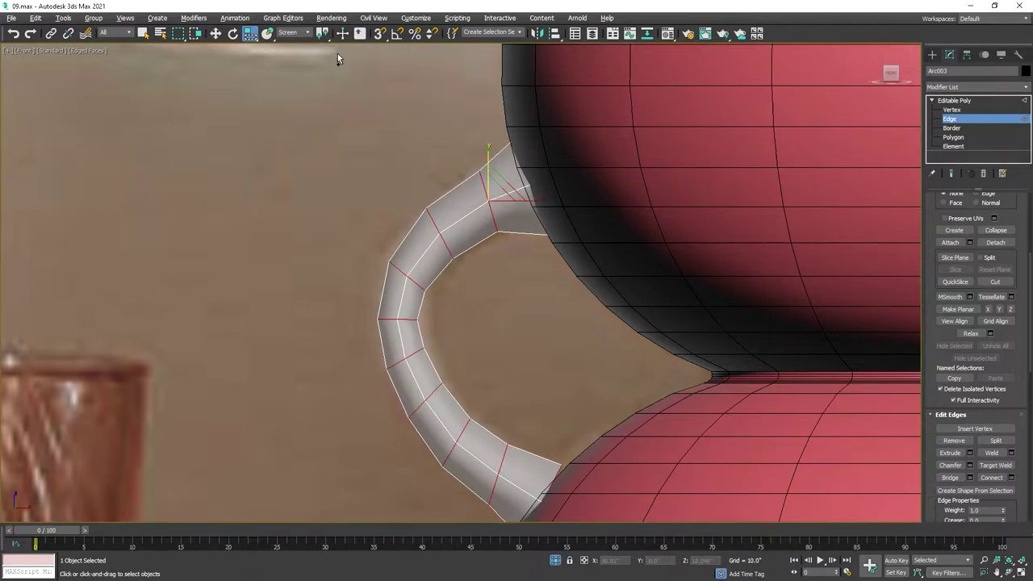
pyautogui.click(294, 63)
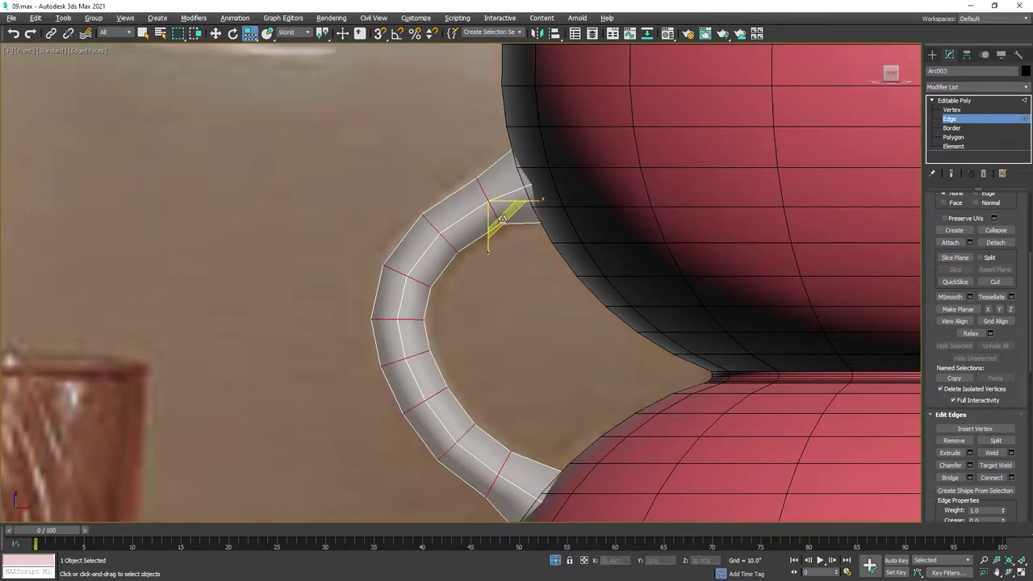
pyautogui.hotkey('alt', 'w')
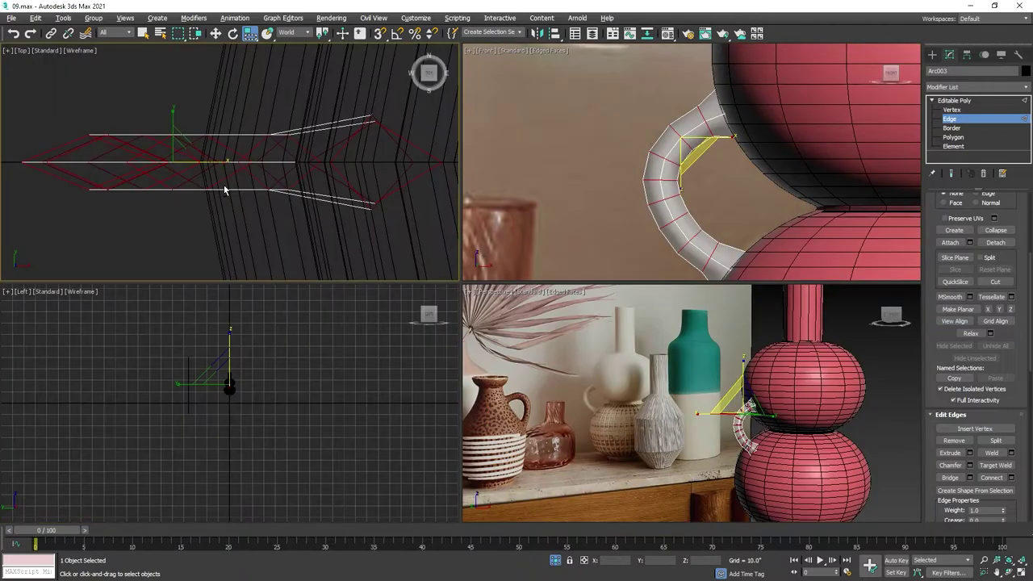
pyautogui.hotkey('alt', 'w')
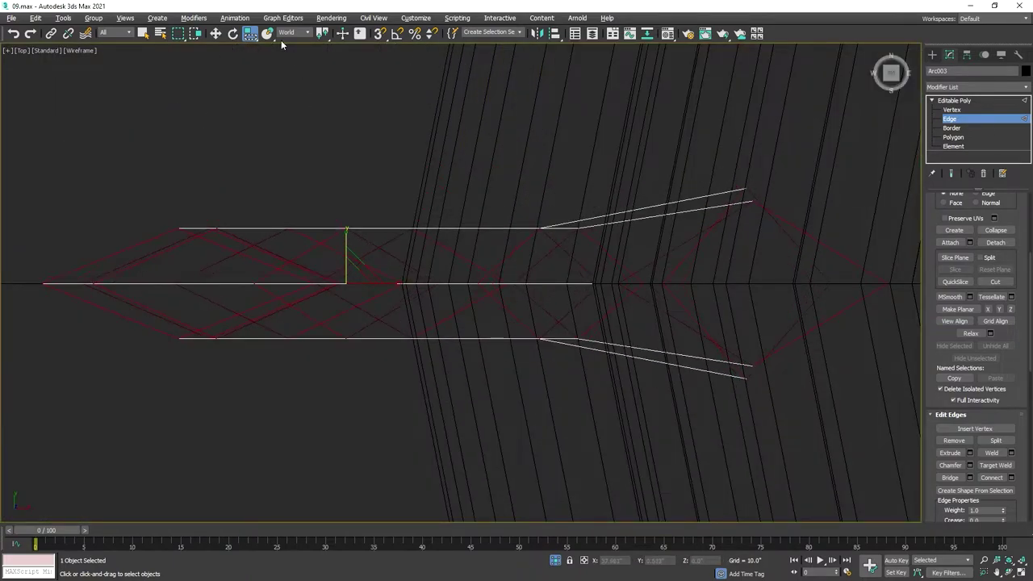
pyautogui.click(282, 33)
pyautogui.click(286, 43)
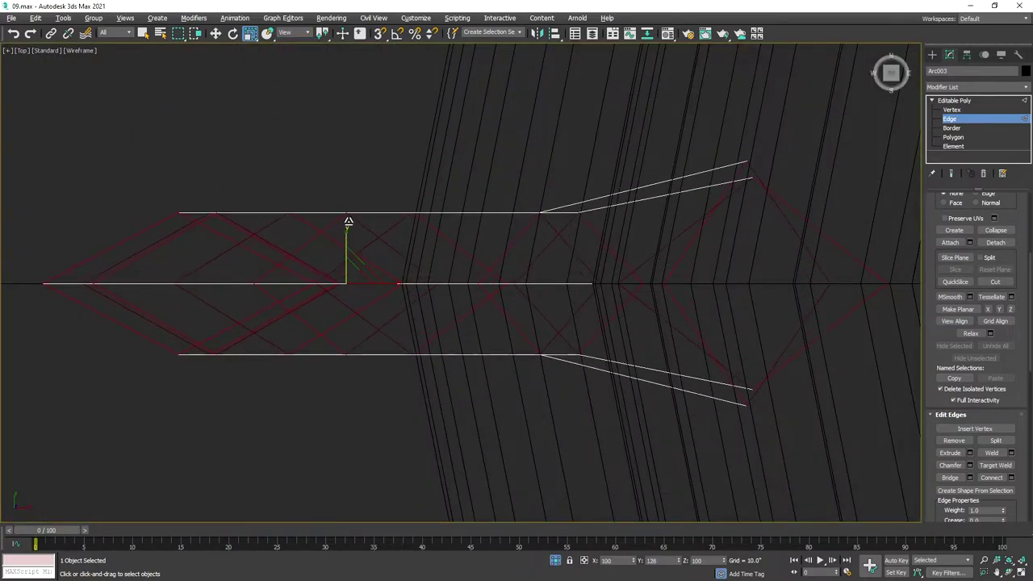
pyautogui.hotkey('alt', 'w')
pyautogui.hotkey('alt', 'w')
# Step: Select the vase body and commit 12 lathe segments
pyautogui.scroll(4, 502, 332)
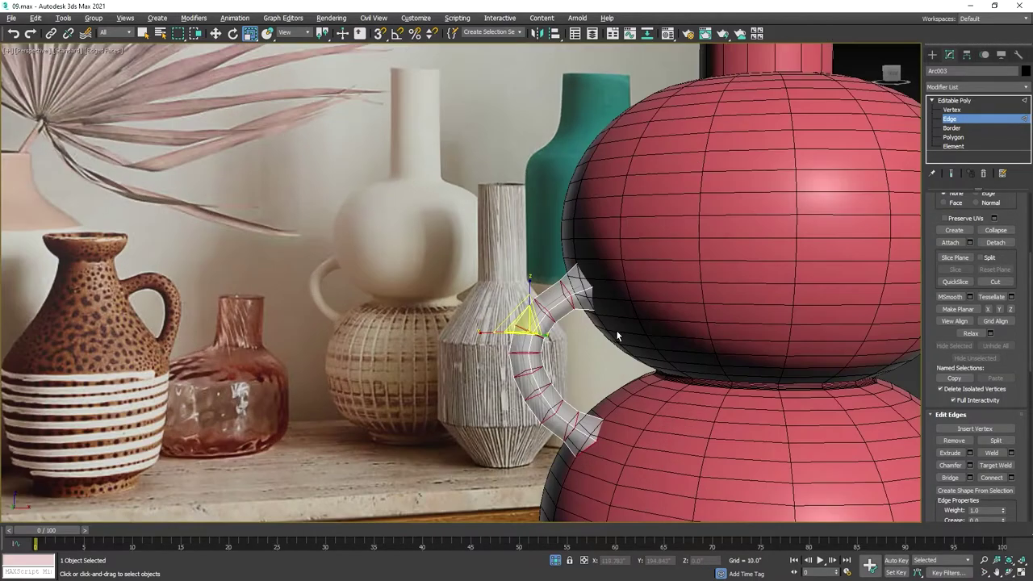
pyautogui.scroll(2, 671, 266)
pyautogui.scroll(-3, 606, 173)
pyautogui.click(603, 215)
pyautogui.scroll(-2, 604, 215)
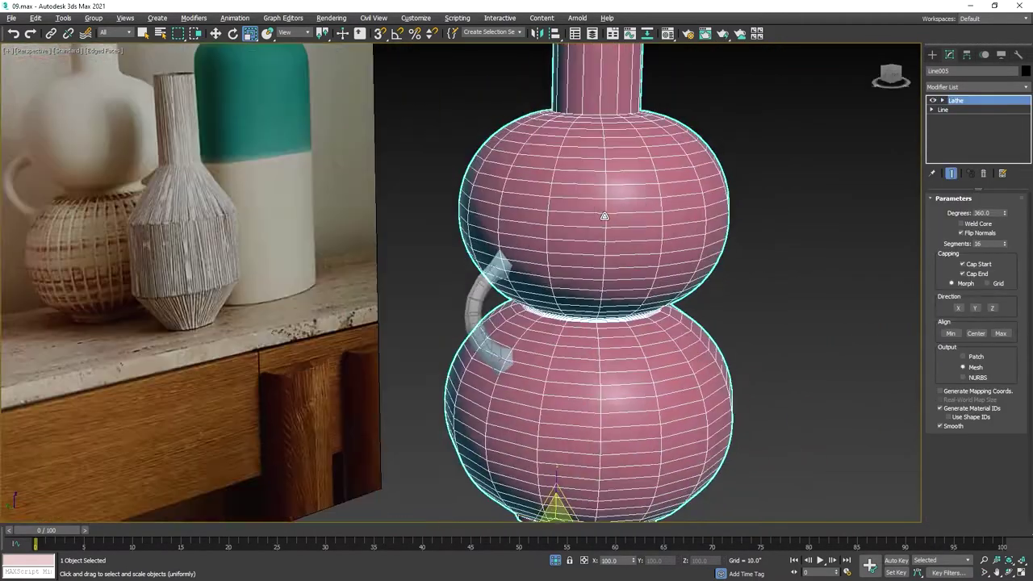
pyautogui.rightClick(619, 203)
pyautogui.click(621, 210)
pyautogui.scroll(2, 665, 242)
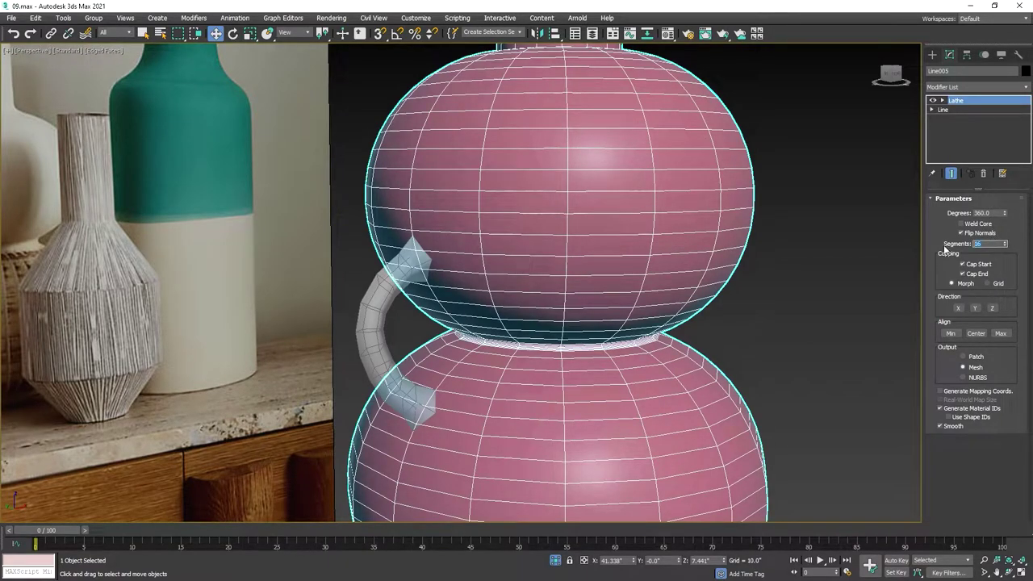
pyautogui.write('12')
pyautogui.press('Return')
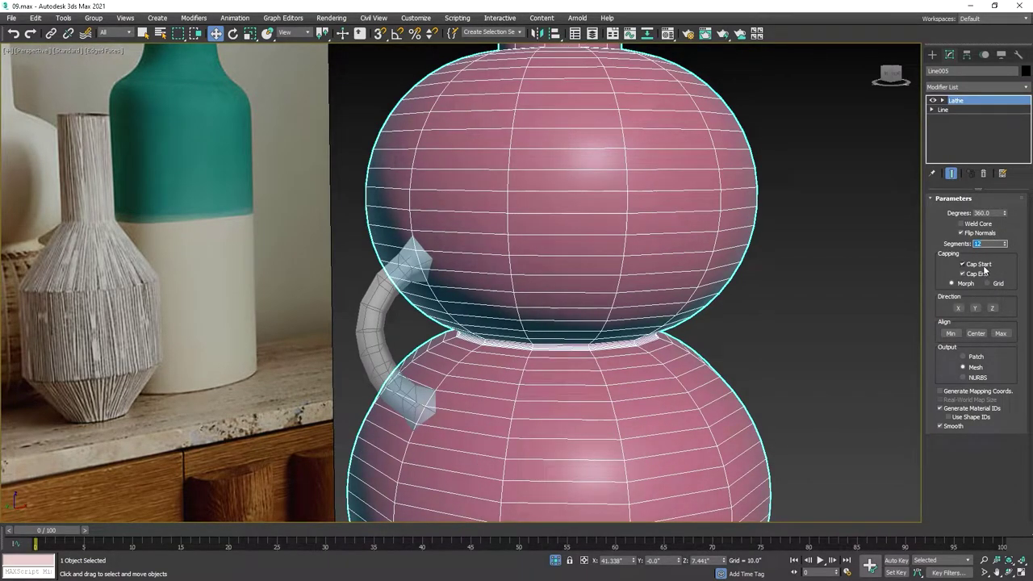
# Step: Check the profile's interpolation settings, then convert the lathed gourd to an Editable Poly
pyautogui.click(941, 111)
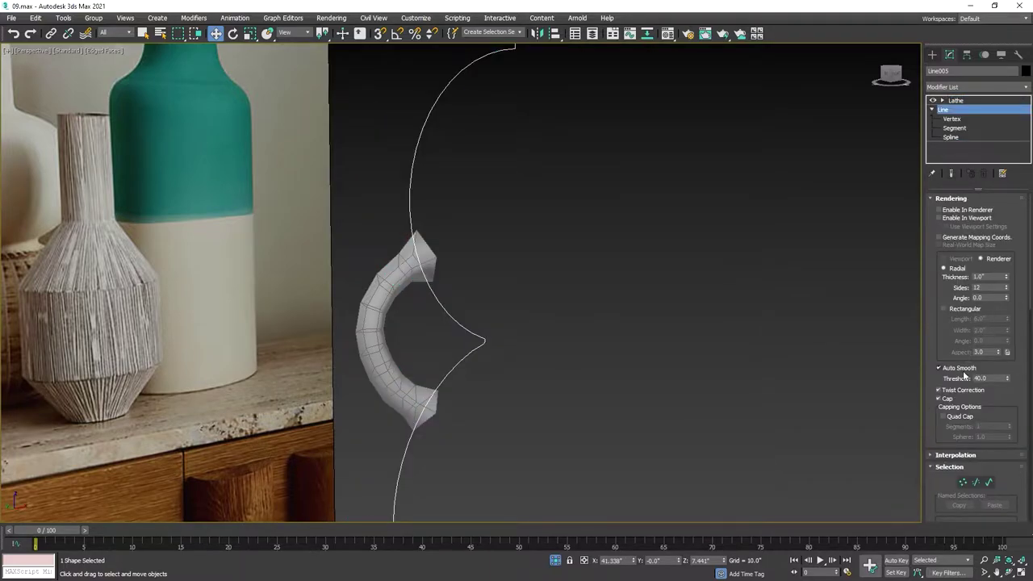
pyautogui.click(966, 456)
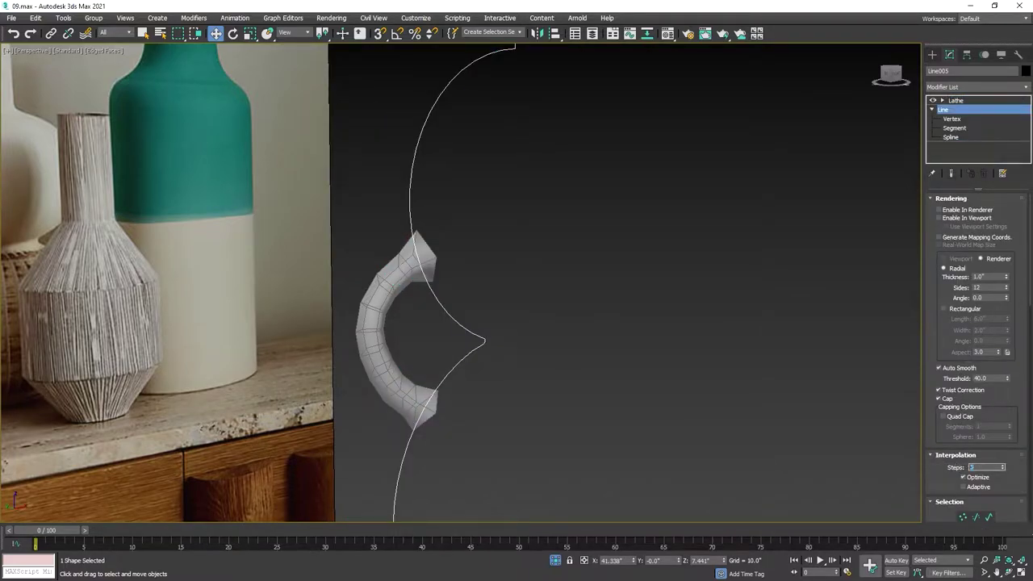
pyautogui.click(956, 101)
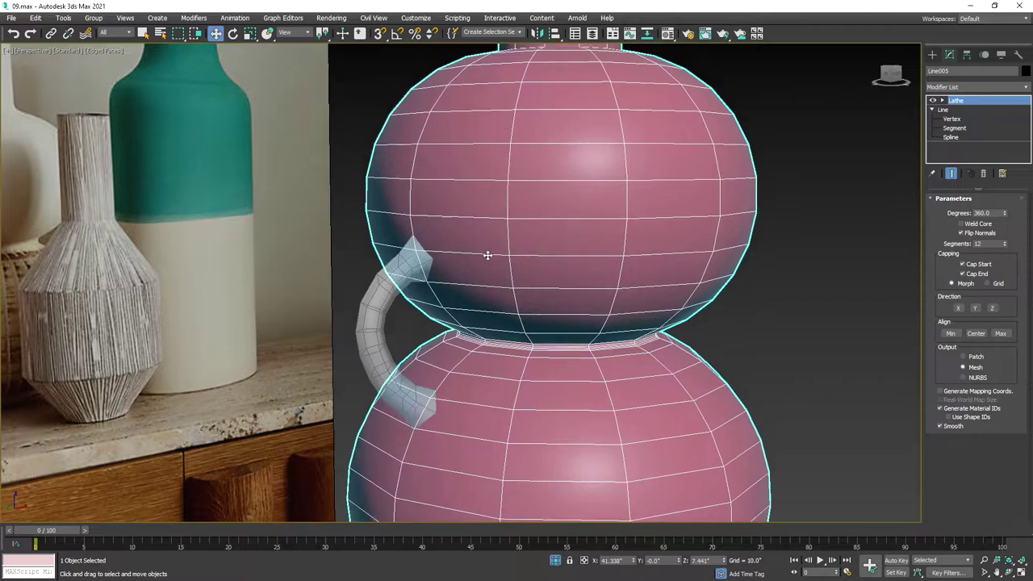
pyautogui.rightClick(487, 255)
pyautogui.click(585, 369)
# Step: Orbit to where the handle meets the gourd and switch to Vertex level
pyautogui.keyDown('alt'); pyautogui.moveTo(691, 288); pyautogui.dragTo(574, 310, button='middle'); pyautogui.keyUp('alt')
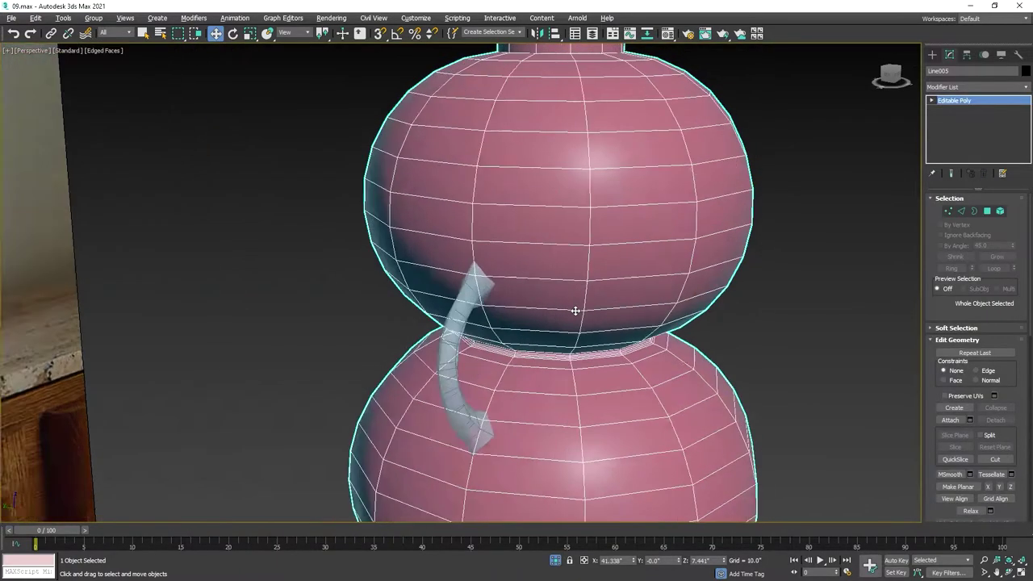
pyautogui.rightClick(542, 272)
pyautogui.moveTo(542, 272)
pyautogui.keyDown('alt'); pyautogui.mouseDown(button='middle')
pyautogui.moveTo(541, 283)
pyautogui.moveTo(496, 309)
pyautogui.mouseUp(button='middle'); pyautogui.keyUp('alt')
pyautogui.click(948, 211)
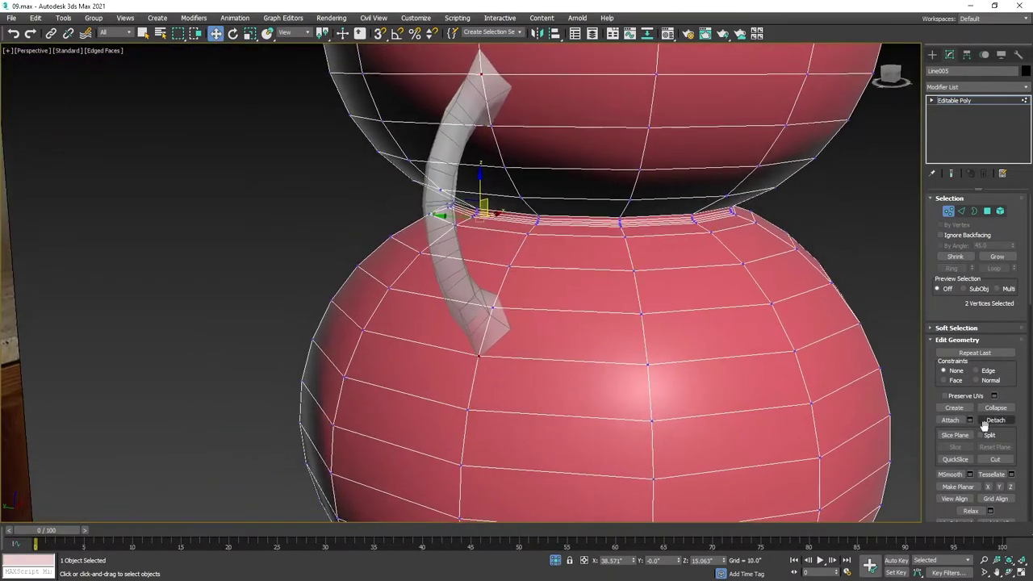
pyautogui.scroll(-2, 984, 425)
pyautogui.scroll(-2, 973, 427)
pyautogui.scroll(-2, 973, 432)
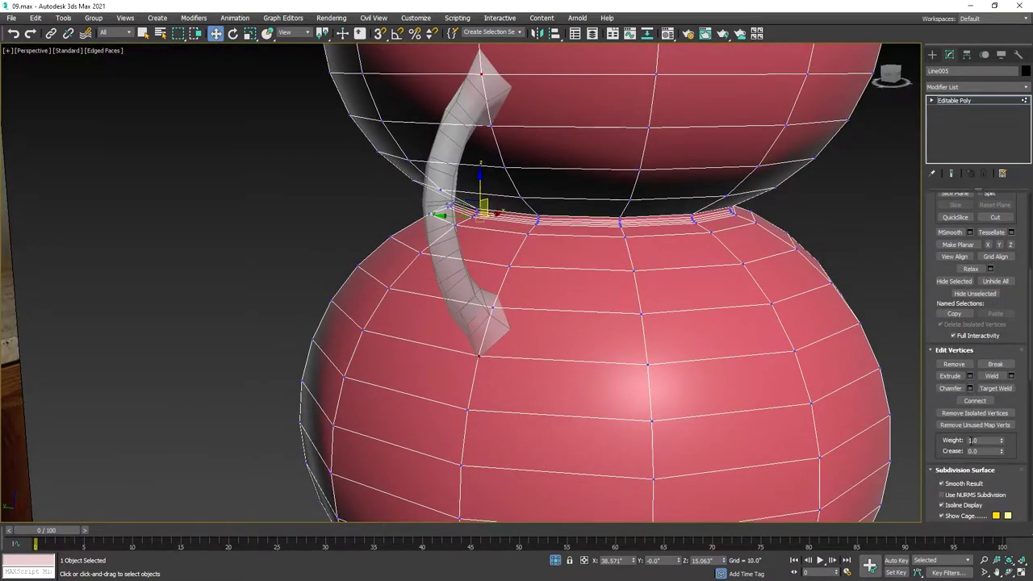
# Step: Chamfer the handle-contact vertices by 0.582 with Open enabled to cut diamond holes
pyautogui.click(969, 388)
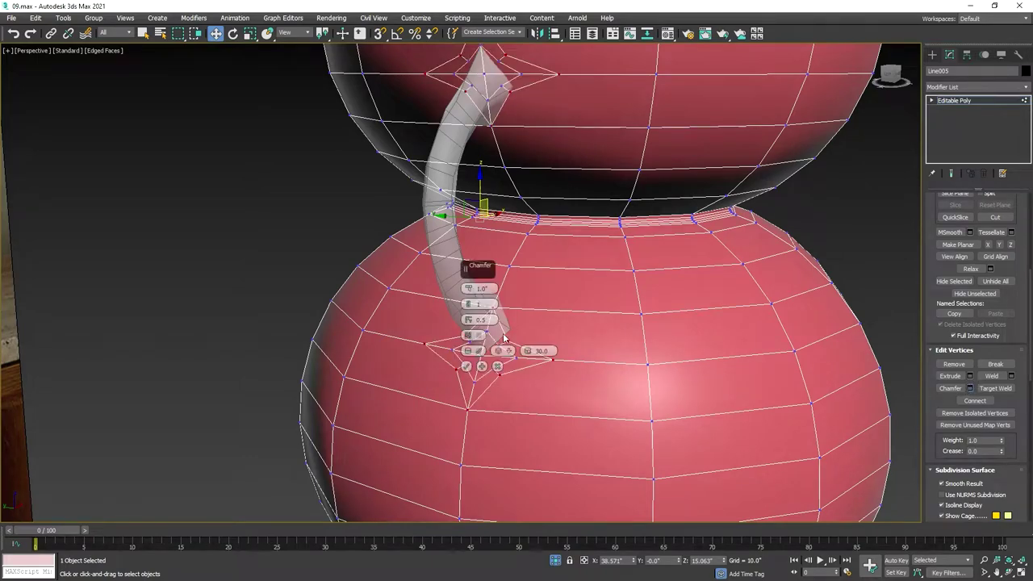
pyautogui.rightClick(468, 289)
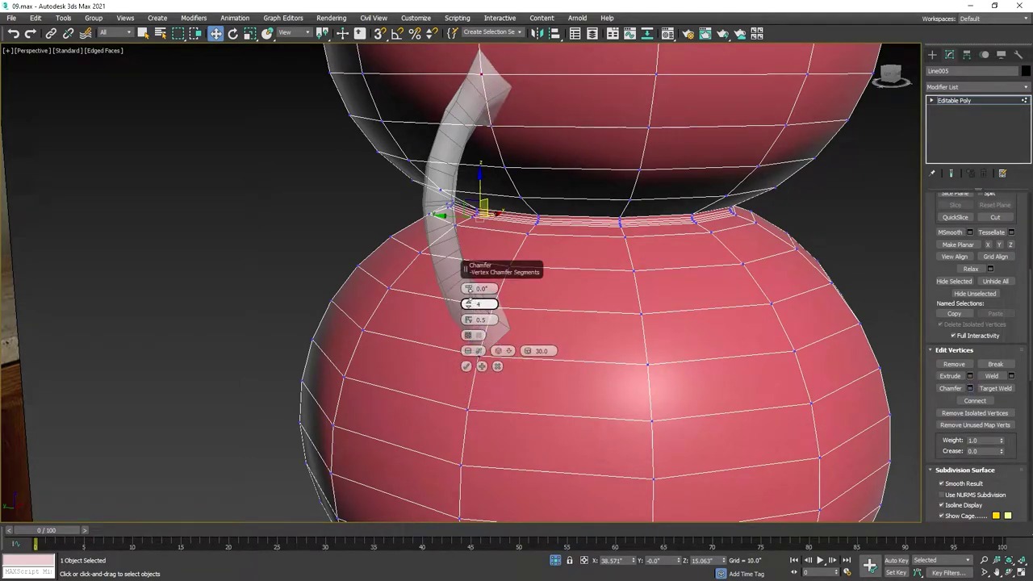
pyautogui.rightClick(469, 304)
pyautogui.moveTo(469, 289); pyautogui.dragTo(469, 281)
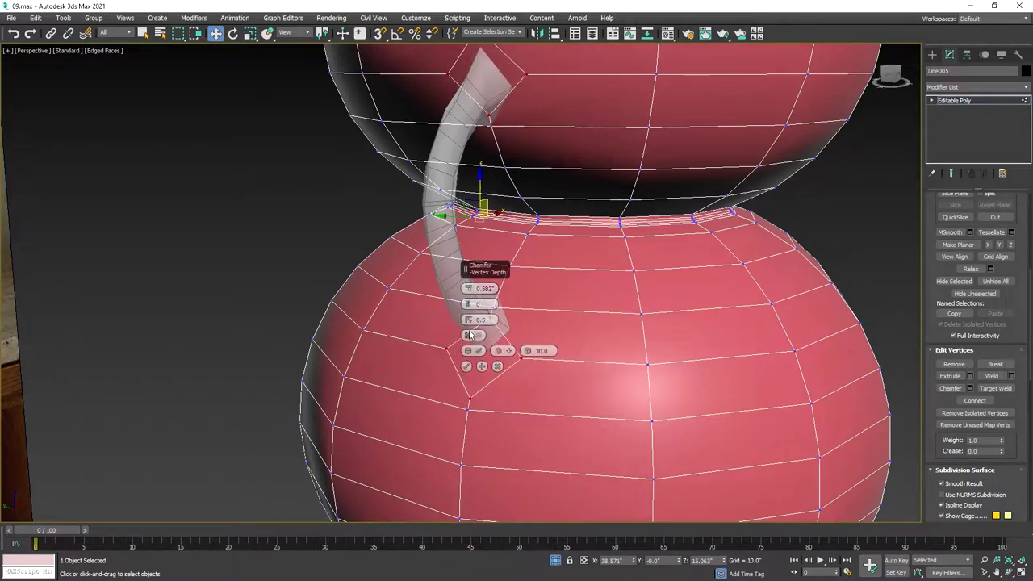
pyautogui.click(466, 367)
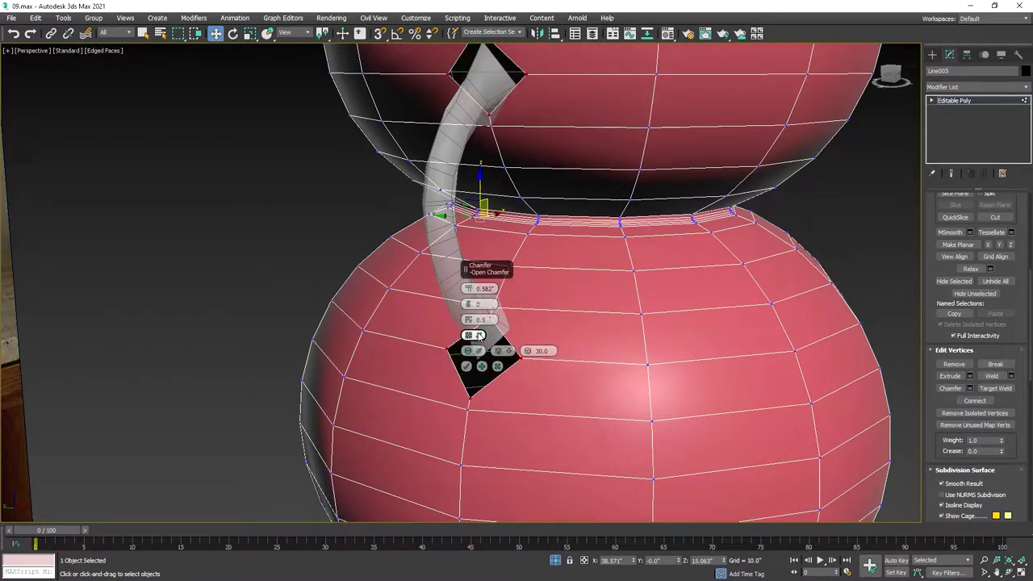
pyautogui.click(467, 367)
# Step: In the front view, move the handle slightly left and scale it up to fit the body
pyautogui.press('f')
pyautogui.scroll(2, 623, 139)
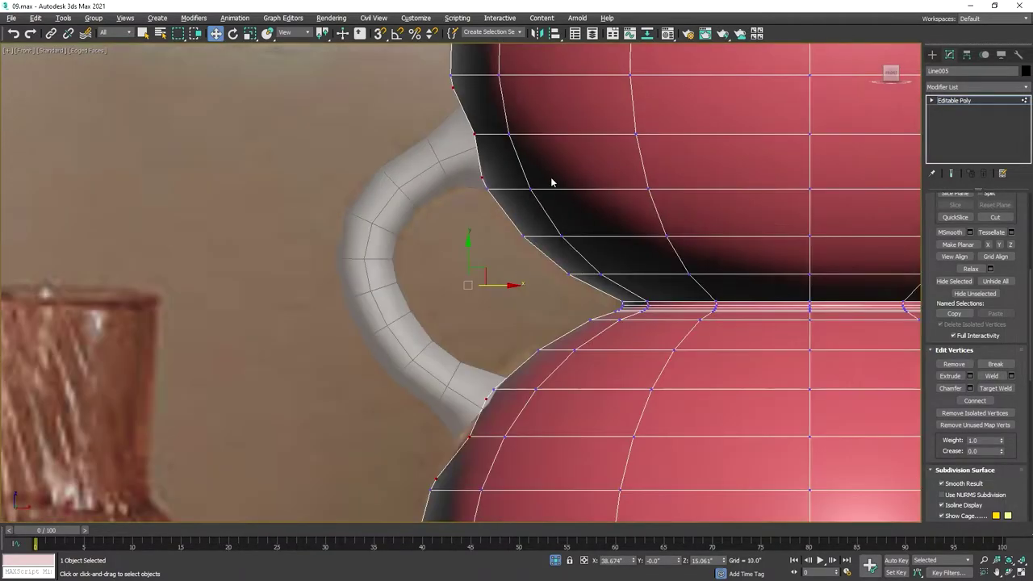
pyautogui.click(953, 107)
pyautogui.click(387, 215)
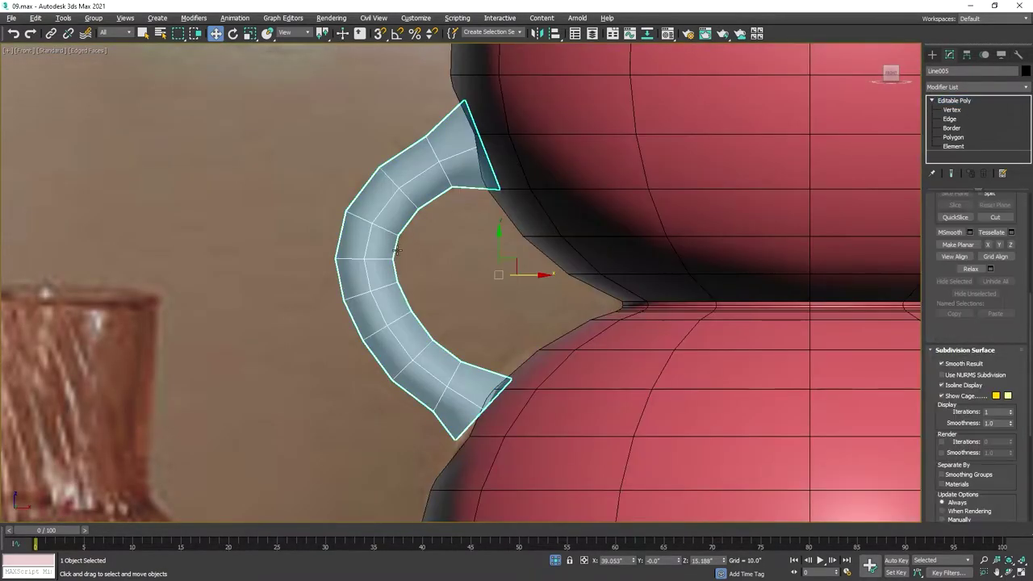
pyautogui.moveTo(510, 257); pyautogui.dragTo(480, 274)
pyautogui.press('r')
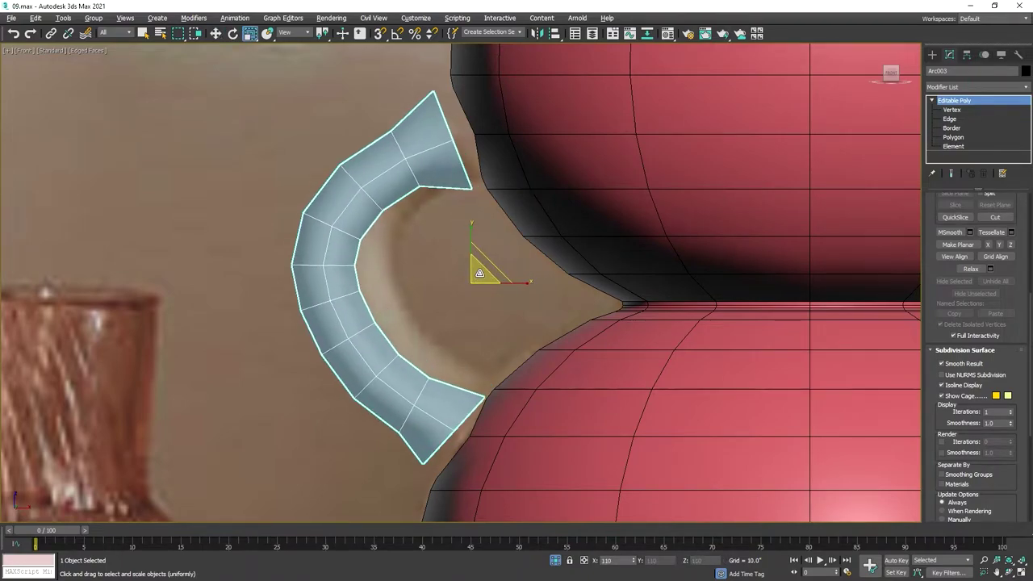
pyautogui.moveTo(479, 273); pyautogui.dragTo(487, 299, button='middle')
# Step: Attach the handle Arc003 to the gourd body Line005
pyautogui.click(663, 291)
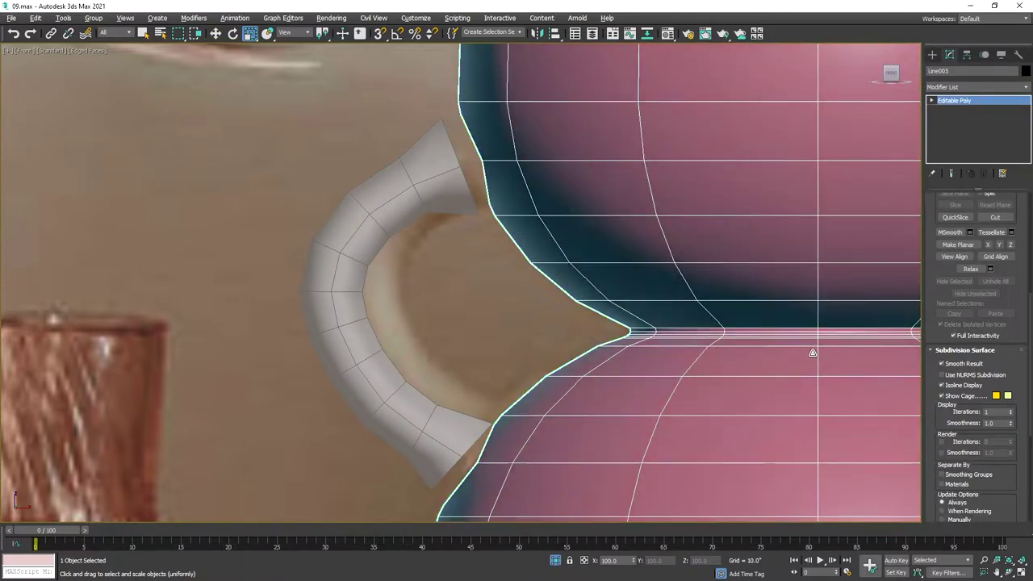
pyautogui.scroll(-3, 965, 401)
pyautogui.scroll(5, 965, 400)
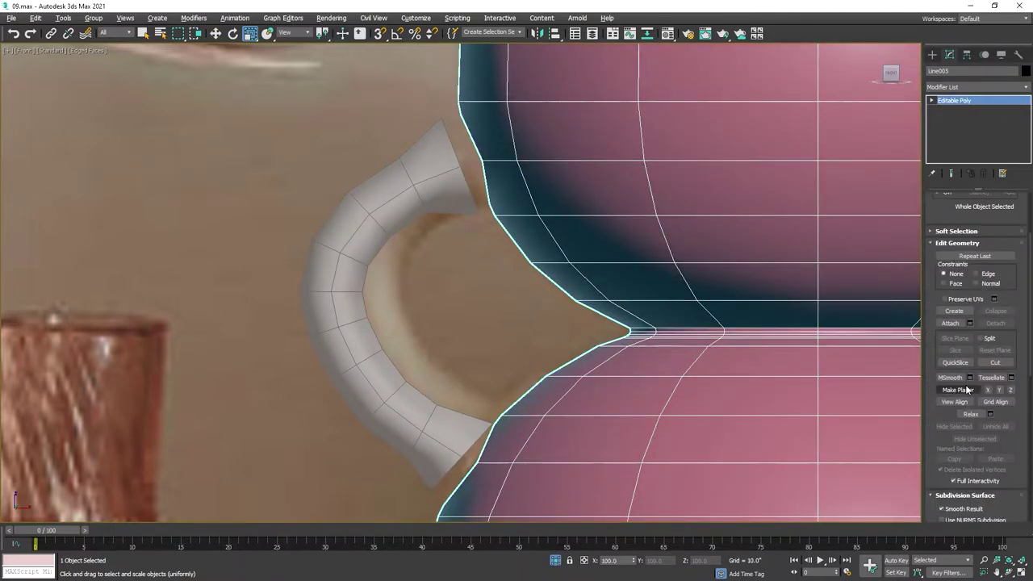
pyautogui.click(953, 326)
pyautogui.click(424, 180)
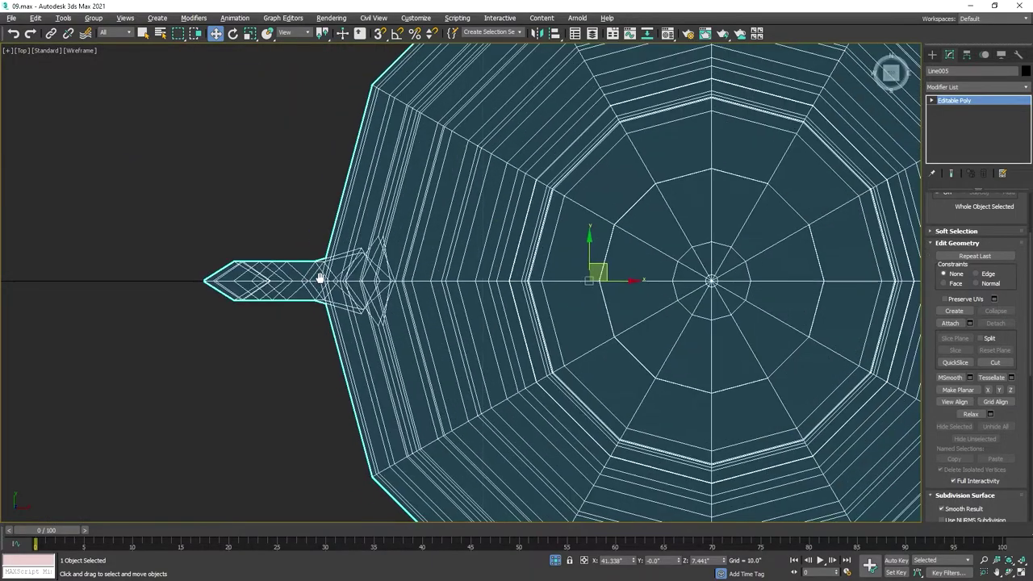
# Step: At Element level, stretch the handle taller along Y so its ends reach the holes
pyautogui.click(932, 100)
pyautogui.click(954, 146)
pyautogui.press('r')
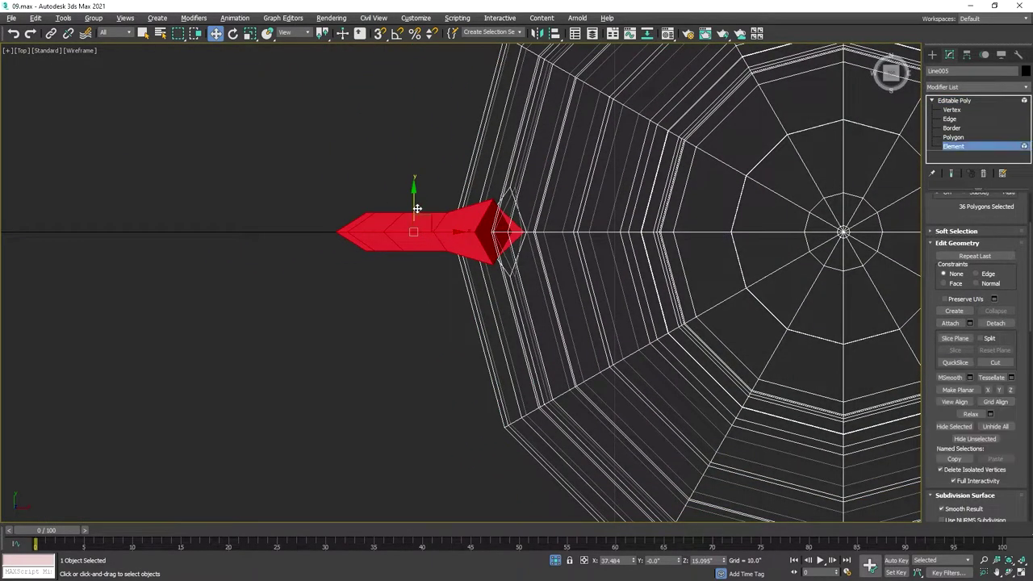
pyautogui.moveTo(414, 202); pyautogui.dragTo(416, 176)
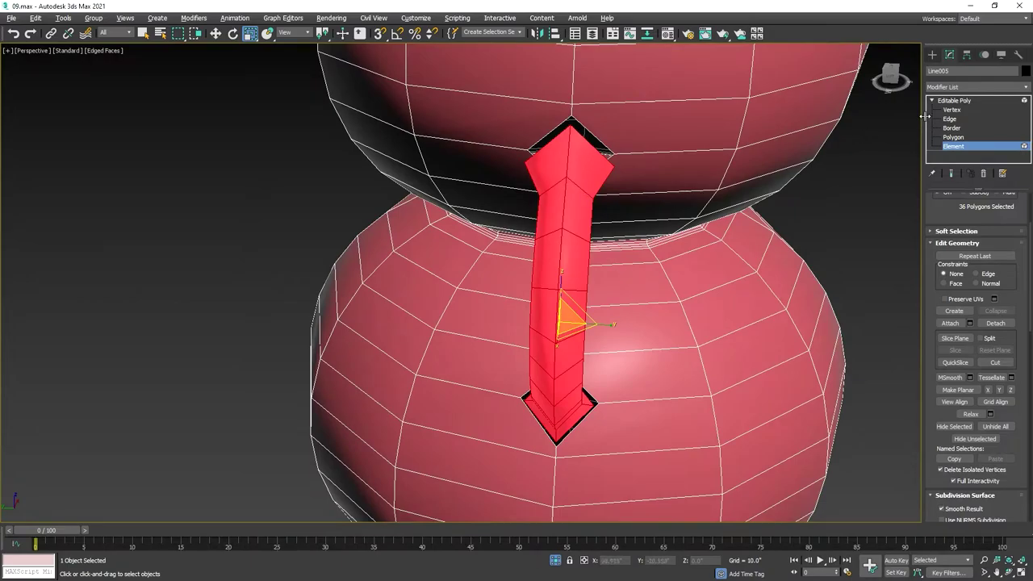
pyautogui.click(953, 109)
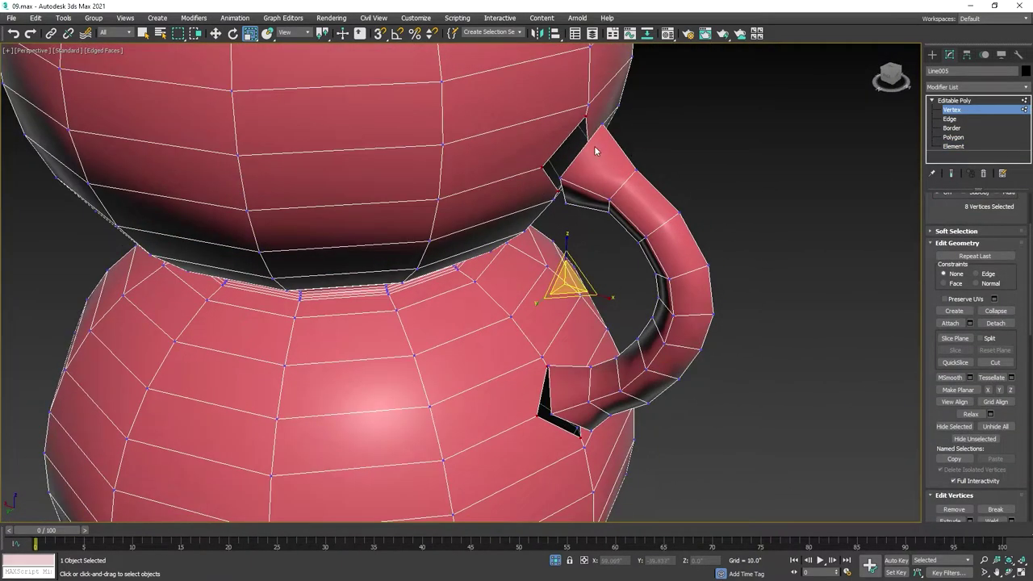
pyautogui.scroll(3, 594, 145)
pyautogui.rightClick(594, 166)
pyautogui.press('Escape')
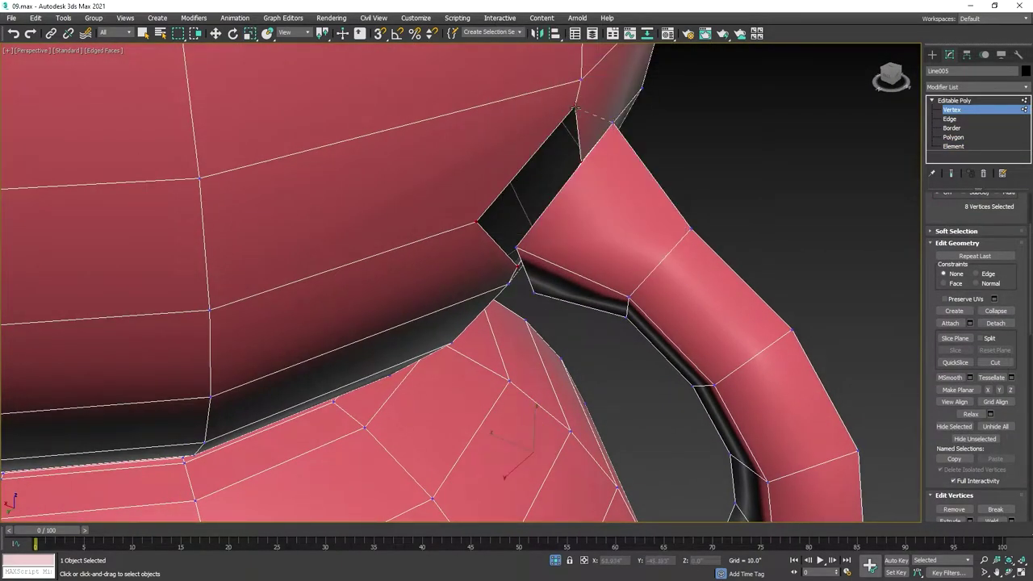
# Step: Target-weld the first handle-end vertices onto the matching hole corners on the body
pyautogui.click(575, 108)
pyautogui.click(476, 222)
pyautogui.scroll(-3, 525, 258)
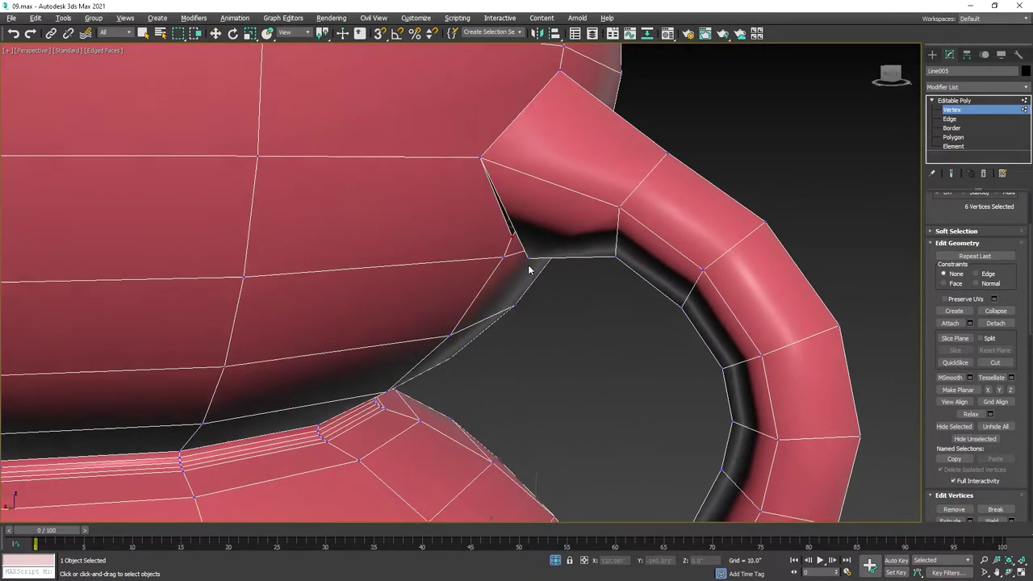
pyautogui.scroll(3, 526, 257)
pyautogui.click(511, 236)
pyautogui.keyDown('alt'); pyautogui.moveTo(511, 236); pyautogui.dragTo(536, 260, button='middle'); pyautogui.keyUp('alt')
pyautogui.scroll(3, 536, 261)
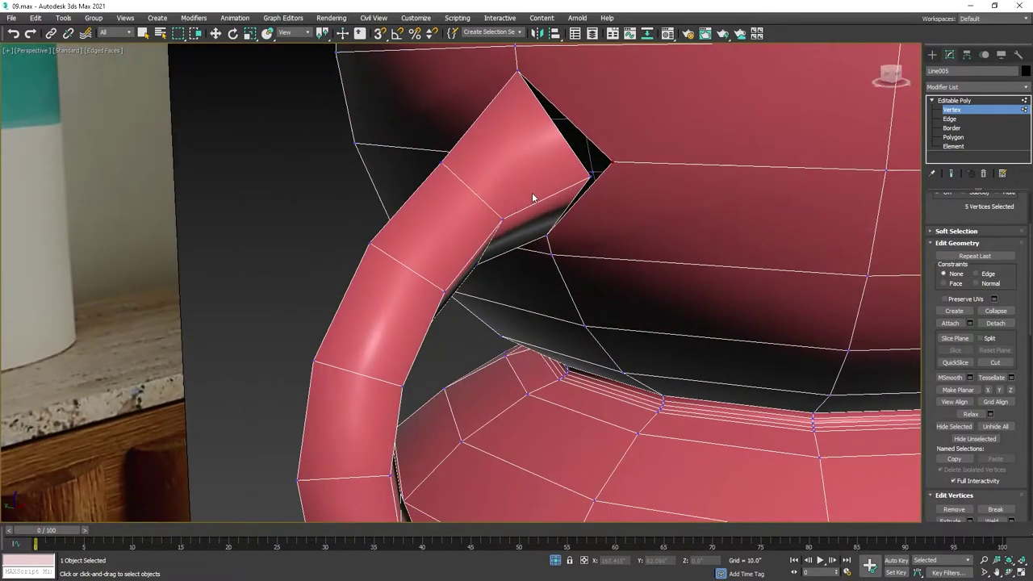
pyautogui.rightClick(595, 172)
pyautogui.click(565, 247)
# Step: Target-weld the handle tip vertices onto the hole at the lower bulb joint
pyautogui.click(605, 172)
pyautogui.scroll(-3, 603, 176)
pyautogui.moveTo(603, 177)
pyautogui.keyDown('alt'); pyautogui.mouseDown(button='middle')
pyautogui.moveTo(537, 380)
pyautogui.moveTo(534, 321)
pyautogui.mouseUp(button='middle'); pyautogui.keyUp('alt')
pyautogui.scroll(3, 537, 380)
pyautogui.keyDown('alt'); pyautogui.click(546, 307); pyautogui.keyUp('alt')
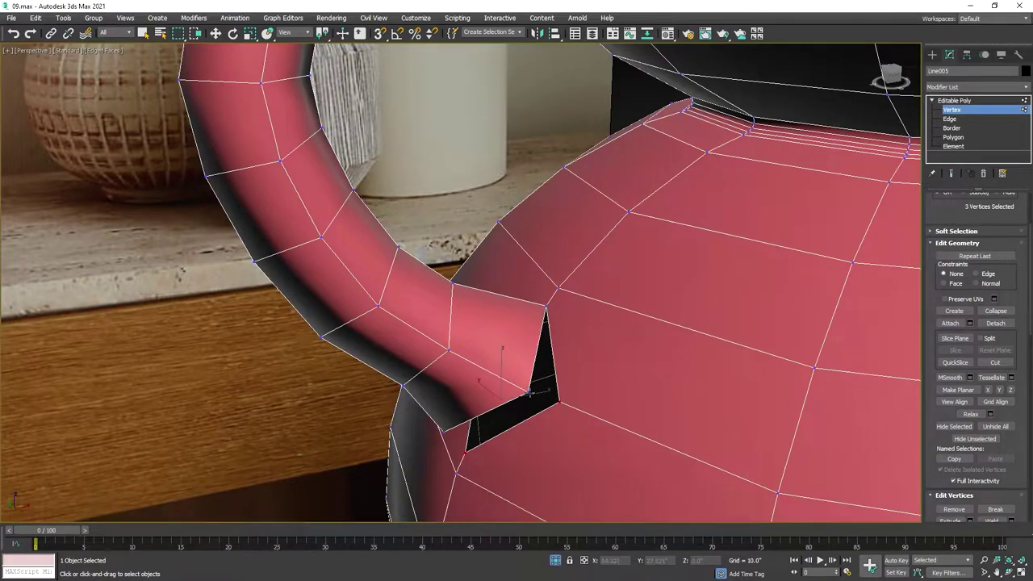
pyautogui.click(557, 401)
pyautogui.click(462, 454)
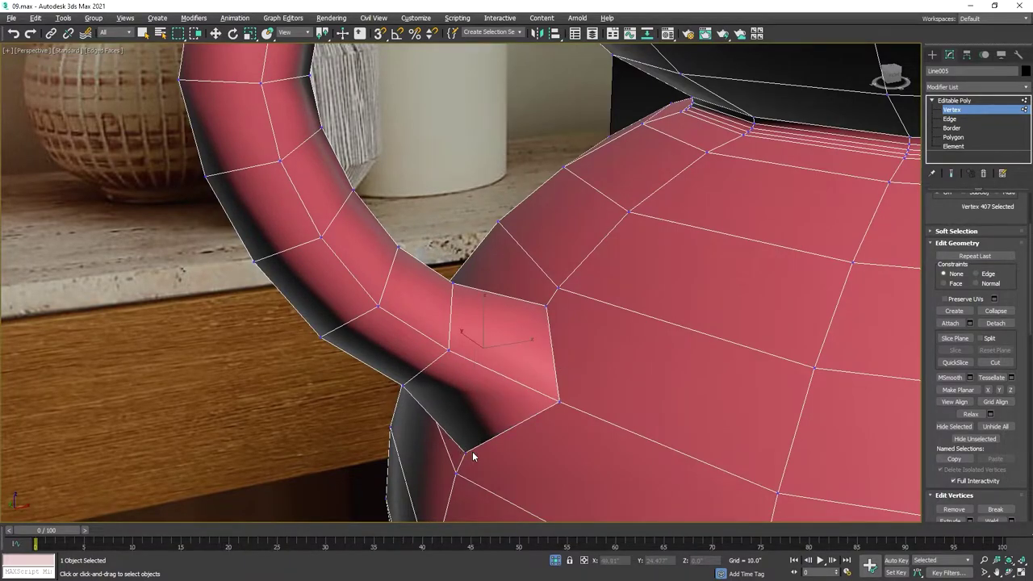
pyautogui.keyDown('alt'); pyautogui.moveTo(473, 457); pyautogui.dragTo(555, 426, button='middle'); pyautogui.keyUp('alt')
pyautogui.click(487, 347)
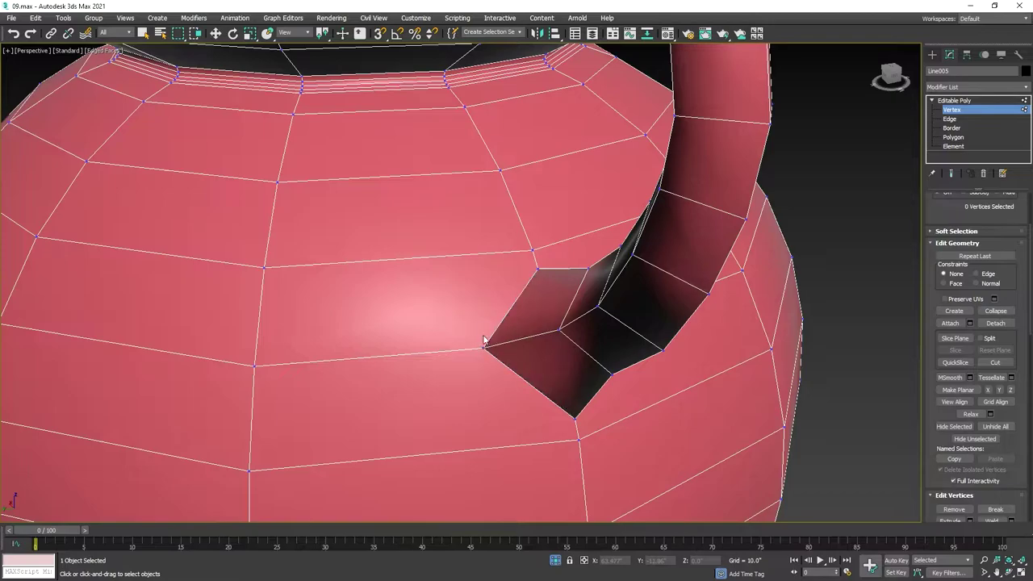
# Step: Return to a maximized front view and exit vertex editing on the gourd
pyautogui.scroll(-3, 484, 323)
pyautogui.hotkey('alt', 'w')
pyautogui.rightClick(506, 193)
pyautogui.hotkey('alt', 'w')
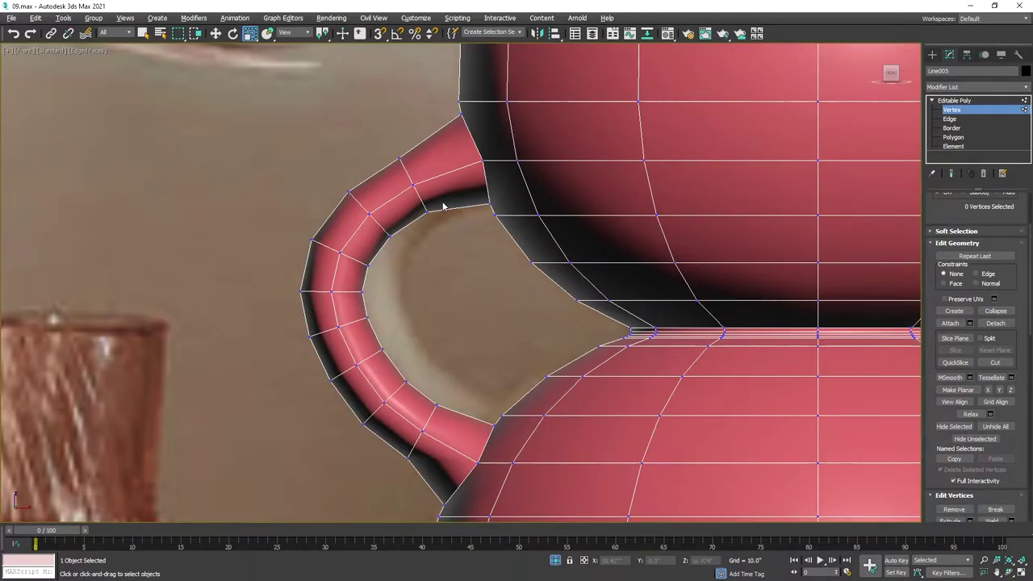
pyautogui.scroll(2, 442, 206)
pyautogui.click(954, 100)
# Step: Delete the neck's top cap polygon to open the vase neck
pyautogui.press('p')
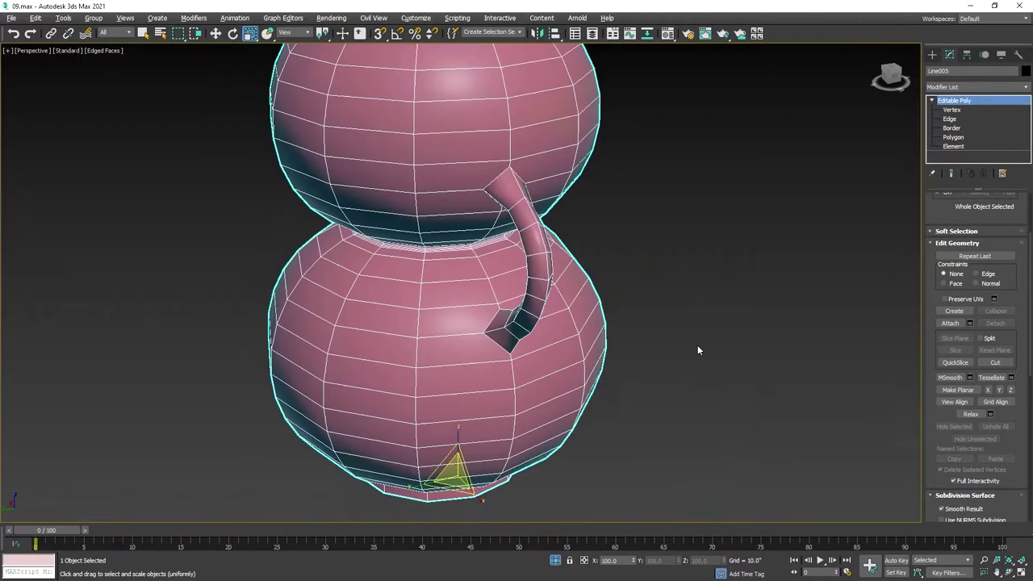
pyautogui.scroll(-5, 697, 345)
pyautogui.press('w')
pyautogui.moveTo(624, 235); pyautogui.dragTo(618, 362, button='middle')
pyautogui.scroll(3, 618, 362)
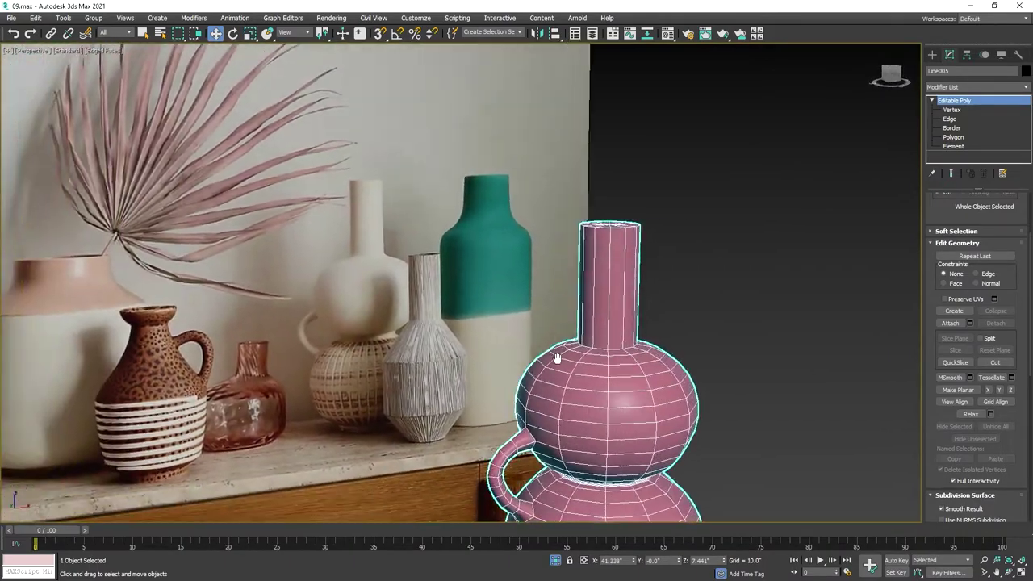
pyautogui.scroll(2, 561, 358)
pyautogui.moveTo(517, 403); pyautogui.dragTo(674, 326, button='middle')
pyautogui.scroll(-3, 673, 327)
pyautogui.click(953, 127)
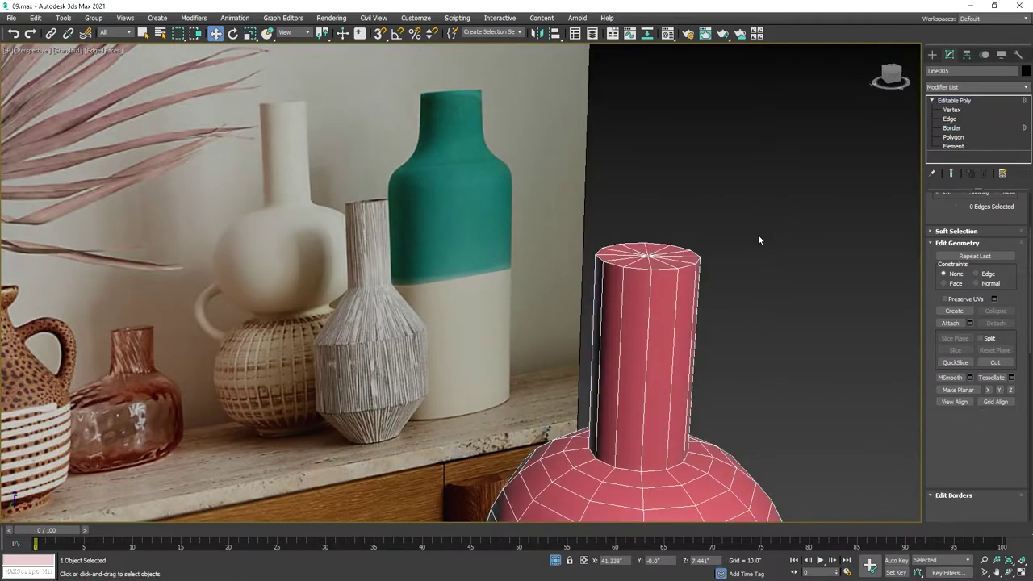
pyautogui.click(953, 138)
pyautogui.click(638, 247)
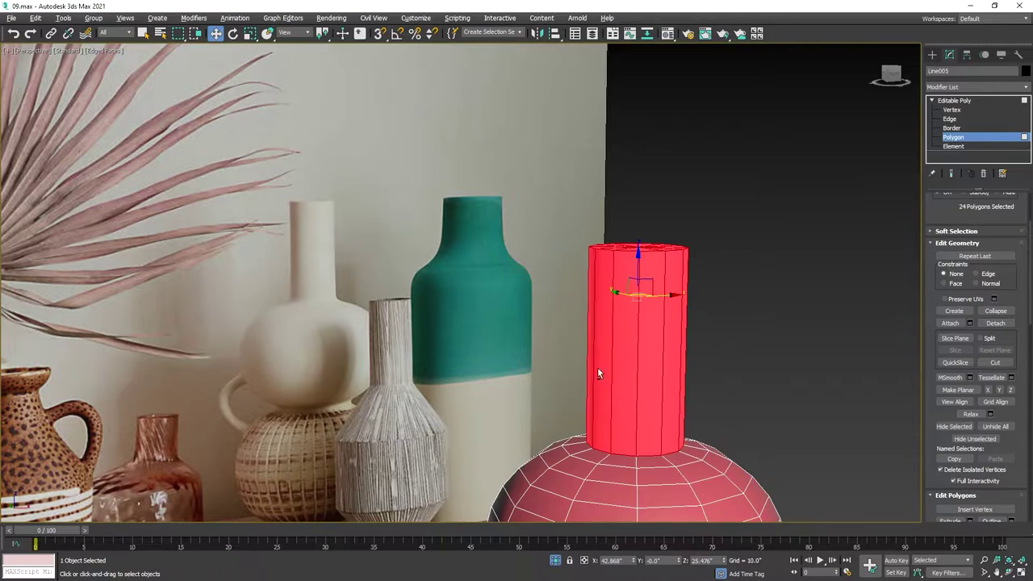
pyautogui.press('Delete')
# Step: Shift-move a copy of the neck's top edges down to form an inner wall
pyautogui.click(953, 127)
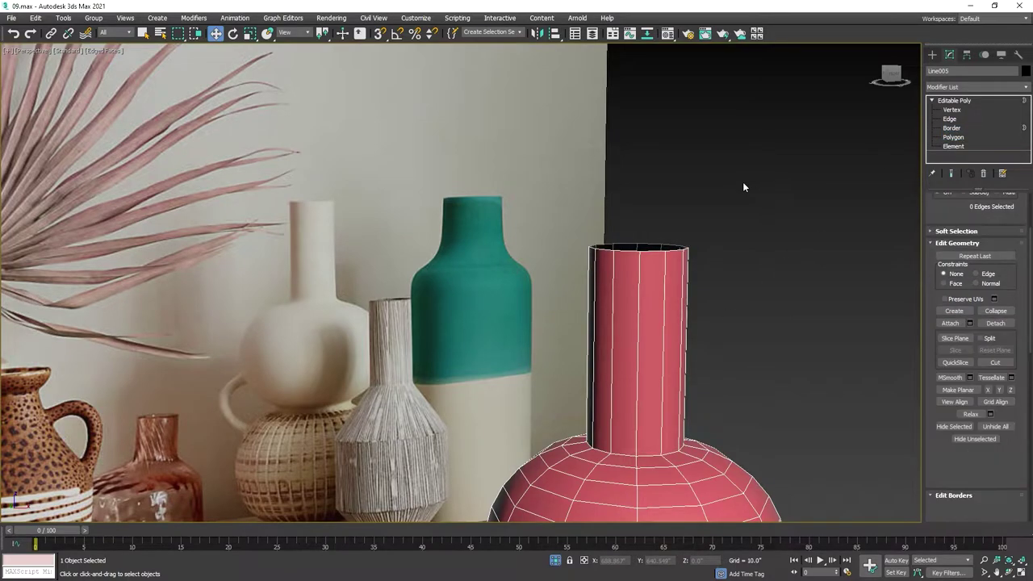
pyautogui.click(677, 249)
pyautogui.moveTo(678, 248)
pyautogui.keyDown('alt'); pyautogui.mouseDown(button='middle')
pyautogui.moveTo(662, 318)
pyautogui.moveTo(636, 237)
pyautogui.mouseUp(button='middle'); pyautogui.keyUp('alt')
pyautogui.press('e')
pyautogui.press('r')
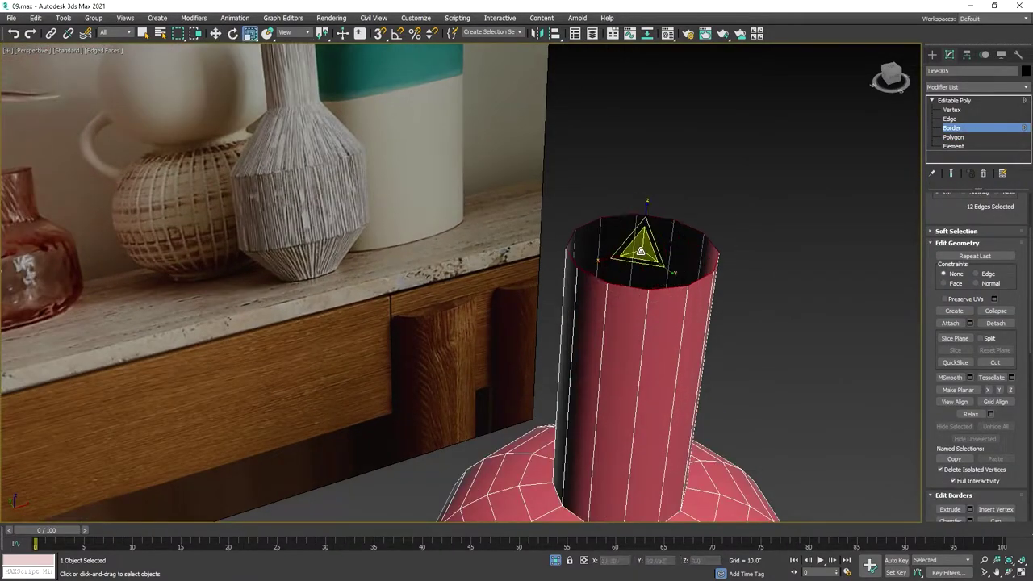
pyautogui.hotkey('alt', 'w')
pyautogui.hotkey('alt', 'w')
pyautogui.press('F3')
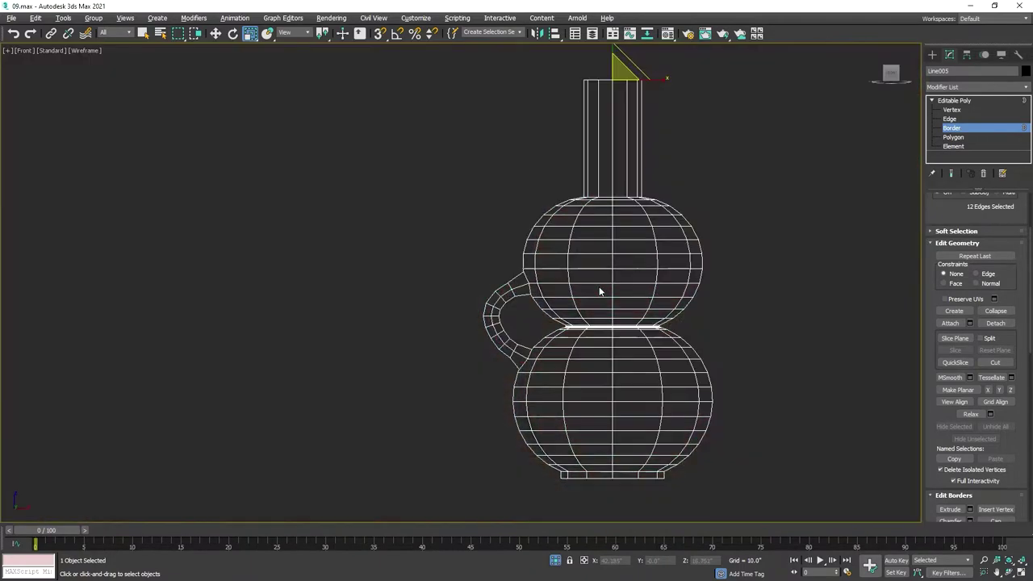
pyautogui.hotkey('ctrl', 'b')
pyautogui.press('w')
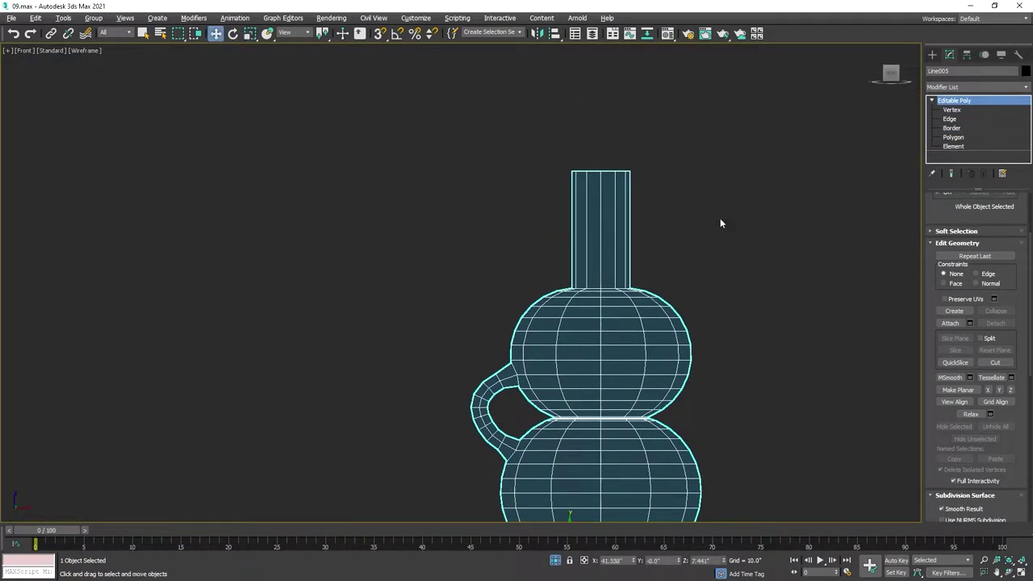
pyautogui.click(951, 119)
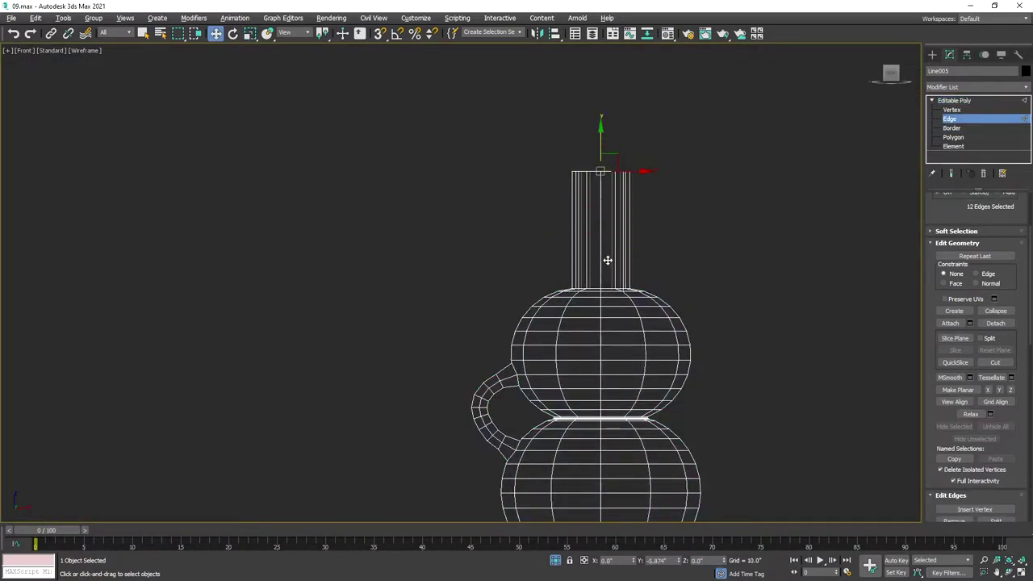
pyautogui.keyDown('shift'); pyautogui.moveTo(602, 142); pyautogui.dragTo(602, 250); pyautogui.keyUp('shift')
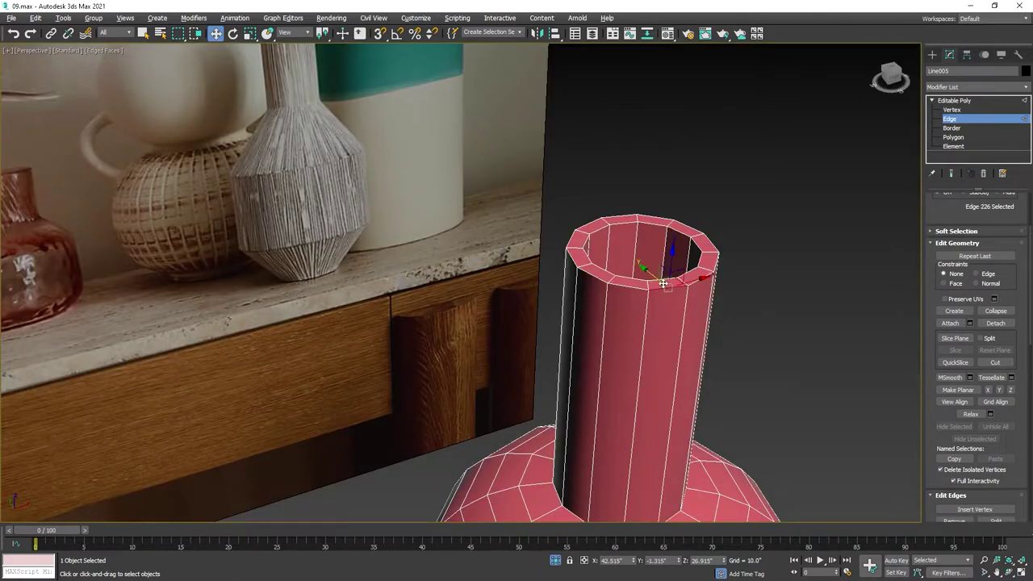
# Step: Extrude the neck's top rim loop (width 0.06) and its base edge loop
pyautogui.doubleClick(661, 288)
pyautogui.scroll(-3, 940, 383)
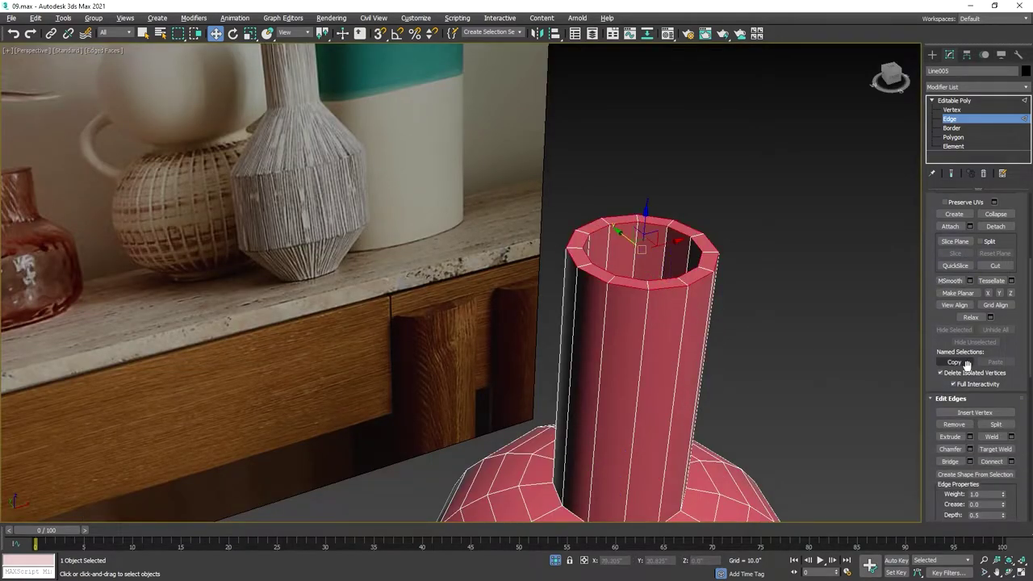
pyautogui.click(970, 436)
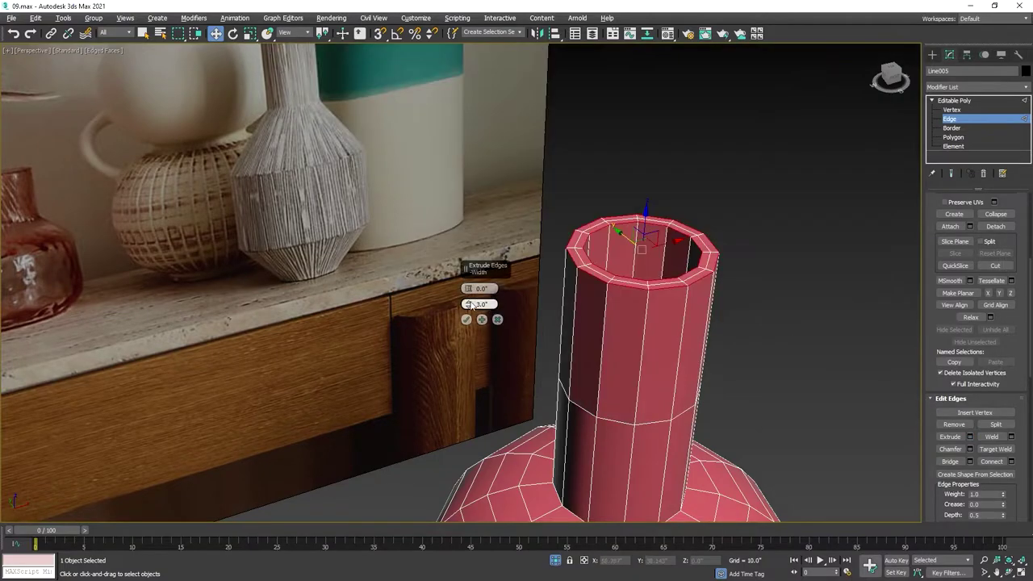
pyautogui.moveTo(466, 308); pyautogui.dragTo(466, 303)
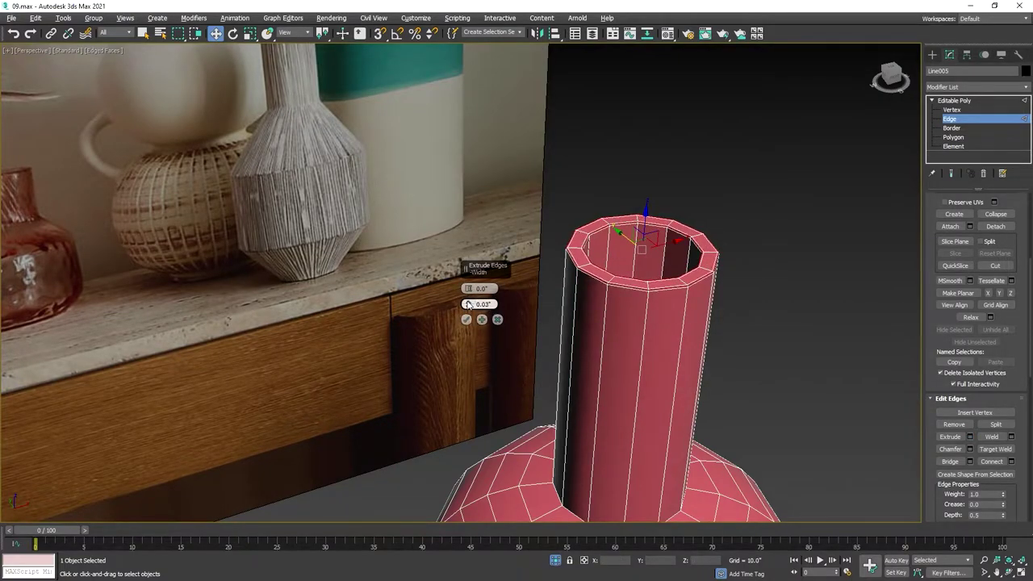
pyautogui.click(466, 320)
pyautogui.moveTo(597, 488); pyautogui.dragTo(589, 323, button='middle')
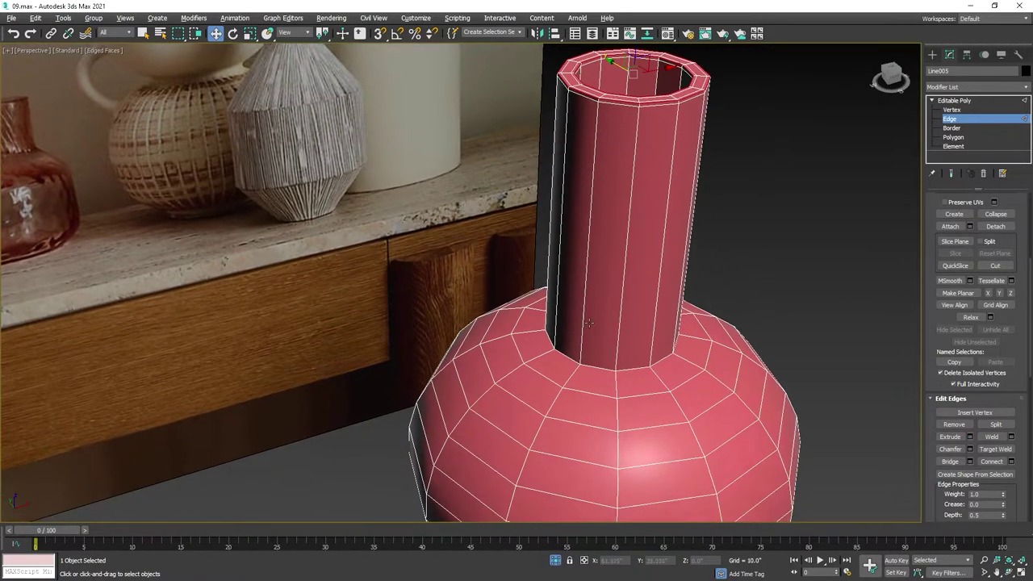
pyautogui.doubleClick(597, 365)
pyautogui.click(970, 436)
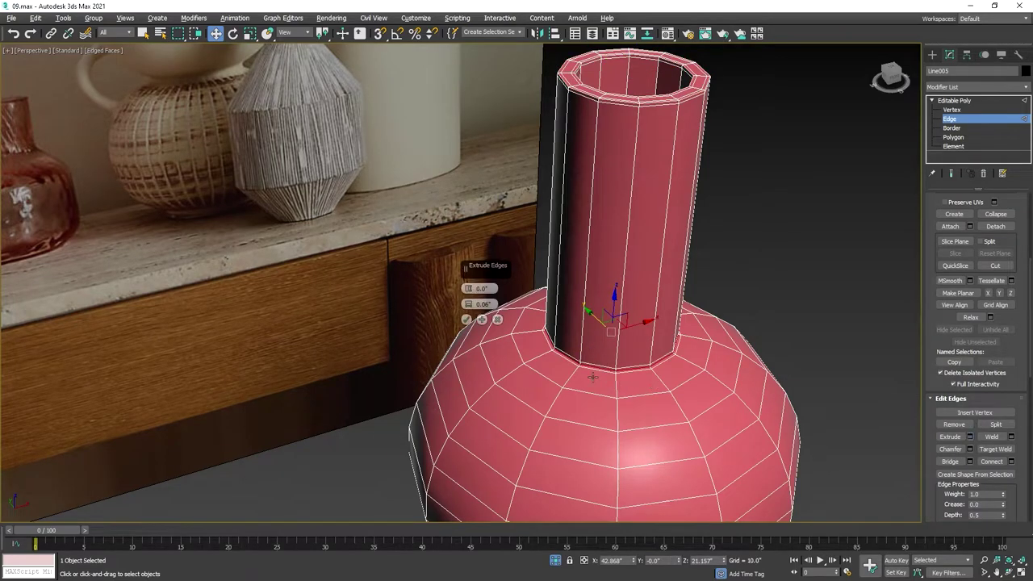
pyautogui.click(466, 321)
# Step: Connect the neck's vertical edges to add new loops around its middle
pyautogui.moveTo(554, 196); pyautogui.dragTo(842, 232)
pyautogui.rightClick(671, 224)
pyautogui.click(584, 259)
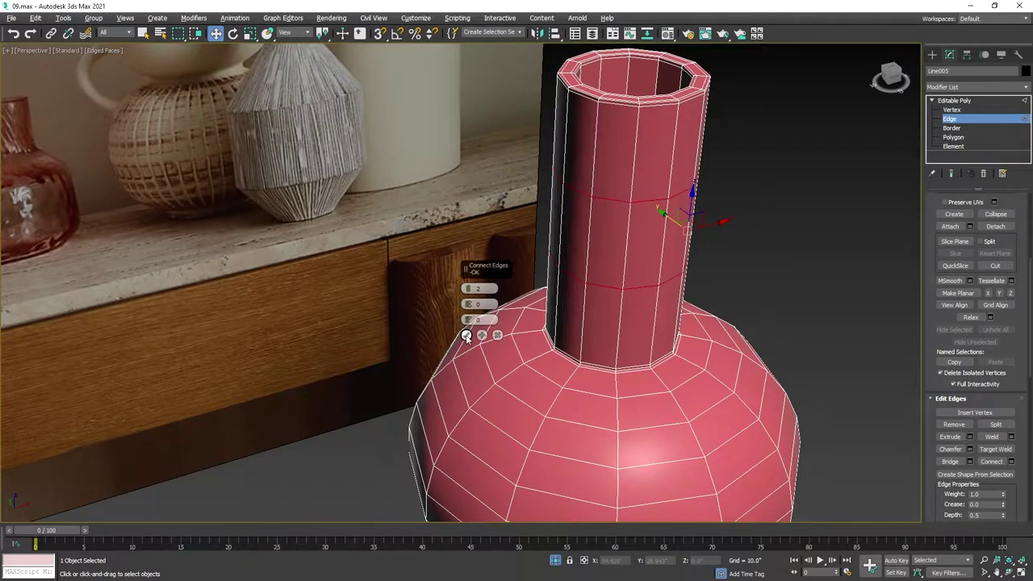
pyautogui.click(466, 335)
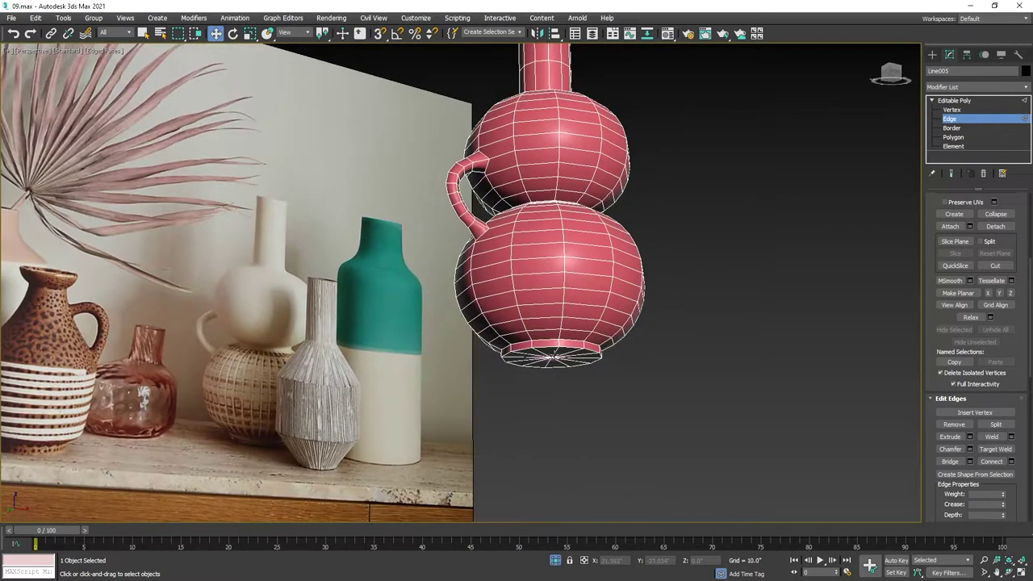
# Step: Extrude the bottom rim's edge loop twice to form a stepped foot
pyautogui.scroll(5, 549, 347)
pyautogui.doubleClick(539, 305)
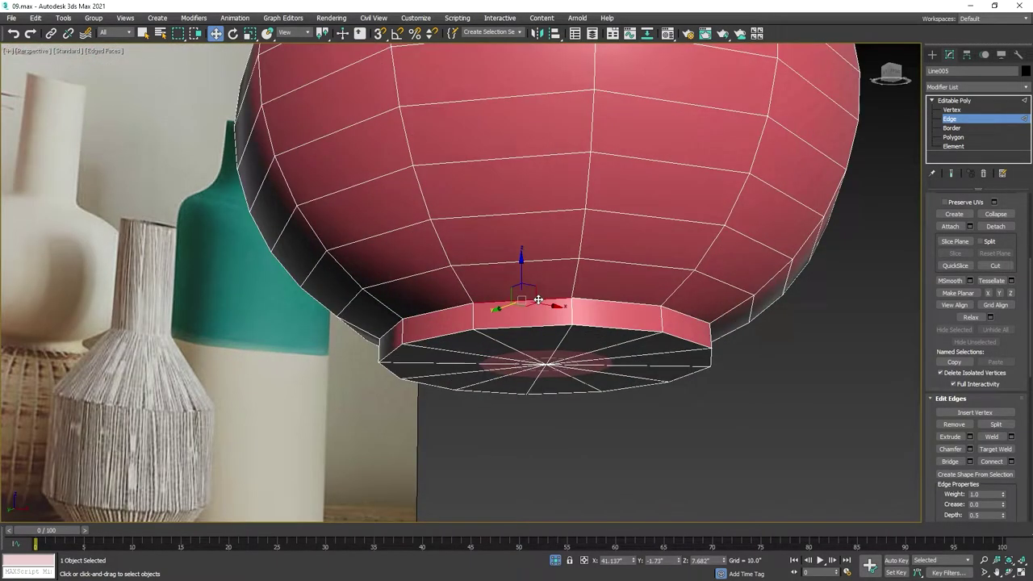
pyautogui.click(969, 436)
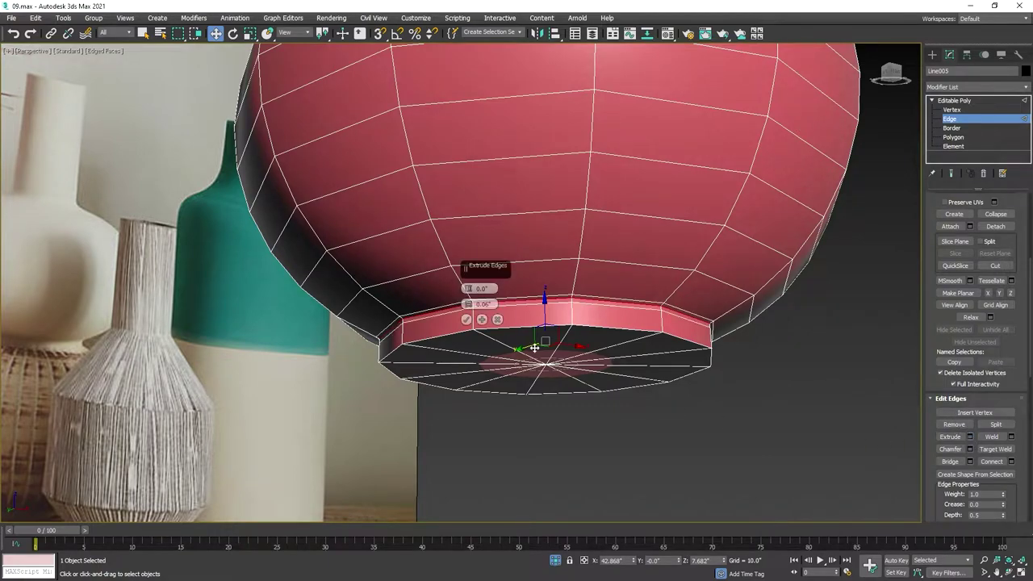
pyautogui.click(467, 319)
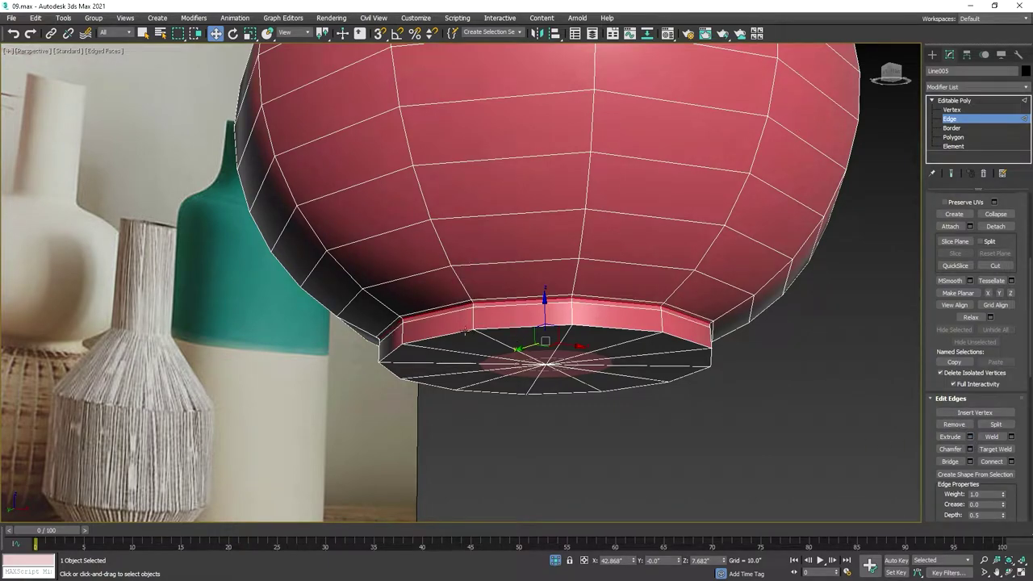
pyautogui.click(970, 437)
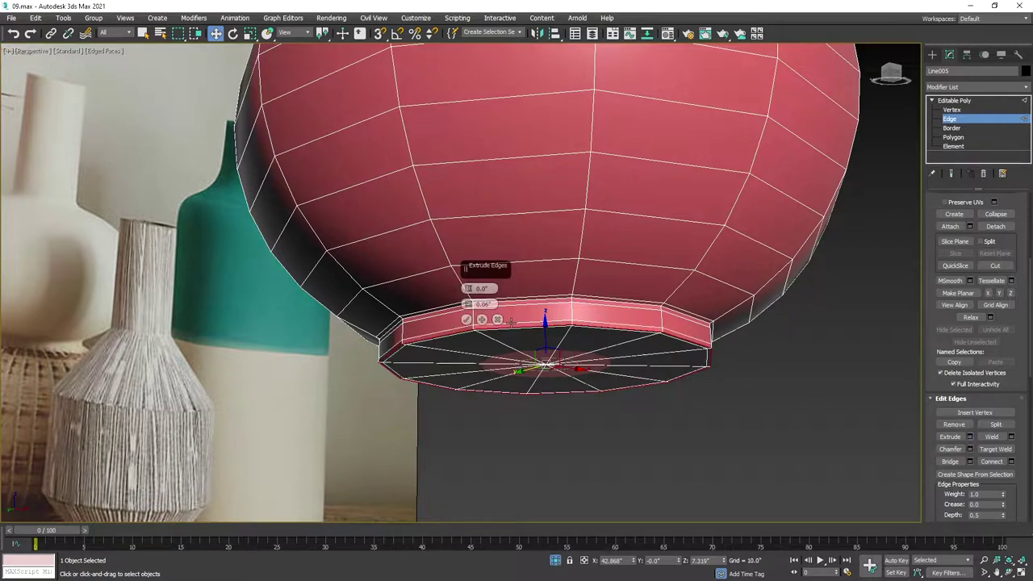
pyautogui.click(466, 320)
# Step: Delete the vase's bottom cap polygons to open the base
pyautogui.keyDown('alt'); pyautogui.moveTo(467, 319); pyautogui.dragTo(571, 347, button='middle'); pyautogui.keyUp('alt')
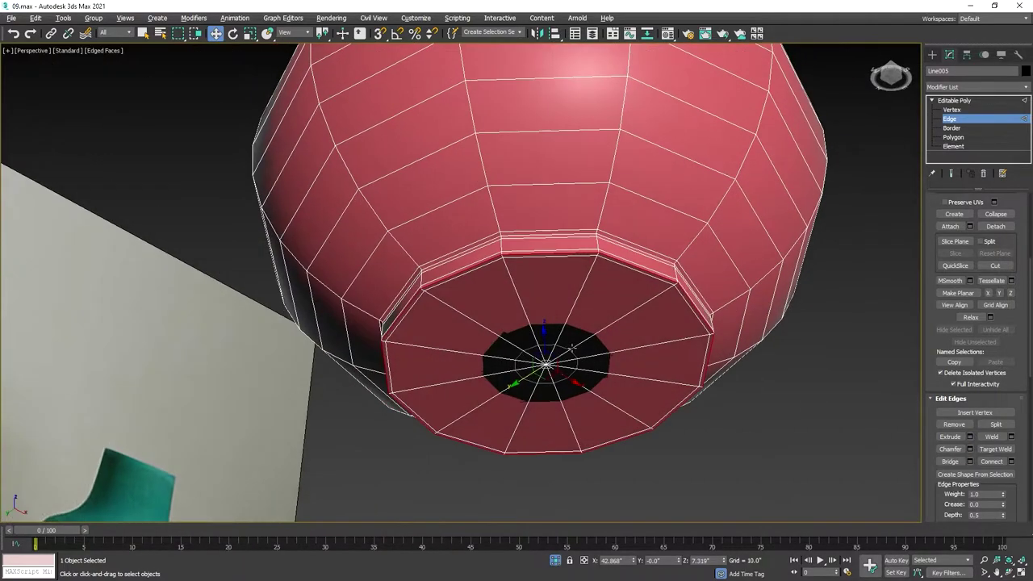
pyautogui.click(953, 137)
pyautogui.click(584, 305)
pyautogui.press('Delete')
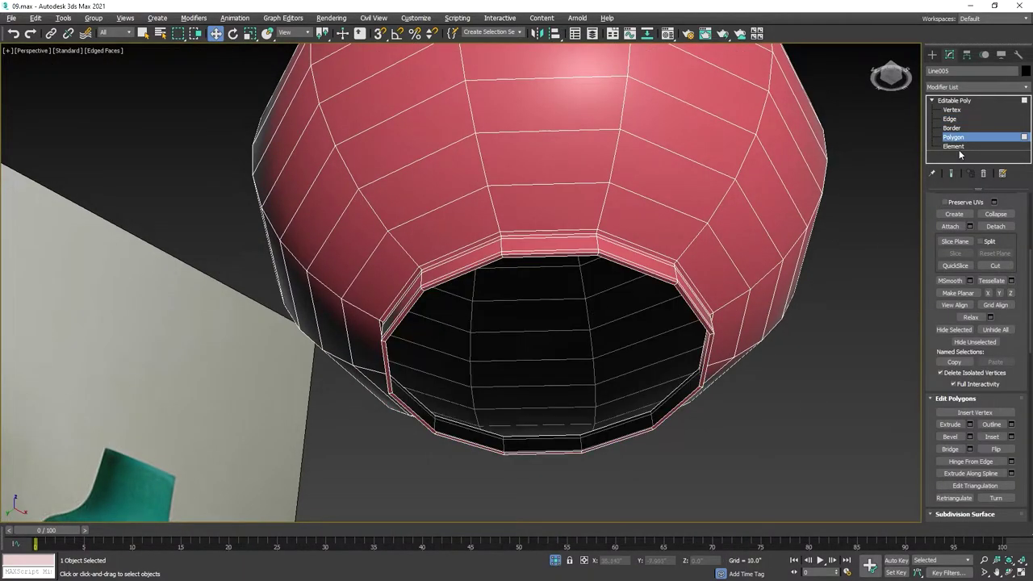
# Step: Shift-scale the open bottom border inward into a ring and cap the remaining hole
pyautogui.click(951, 127)
pyautogui.press('r')
pyautogui.keyDown('shift'); pyautogui.moveTo(549, 367); pyautogui.dragTo(647, 466); pyautogui.keyUp('shift')
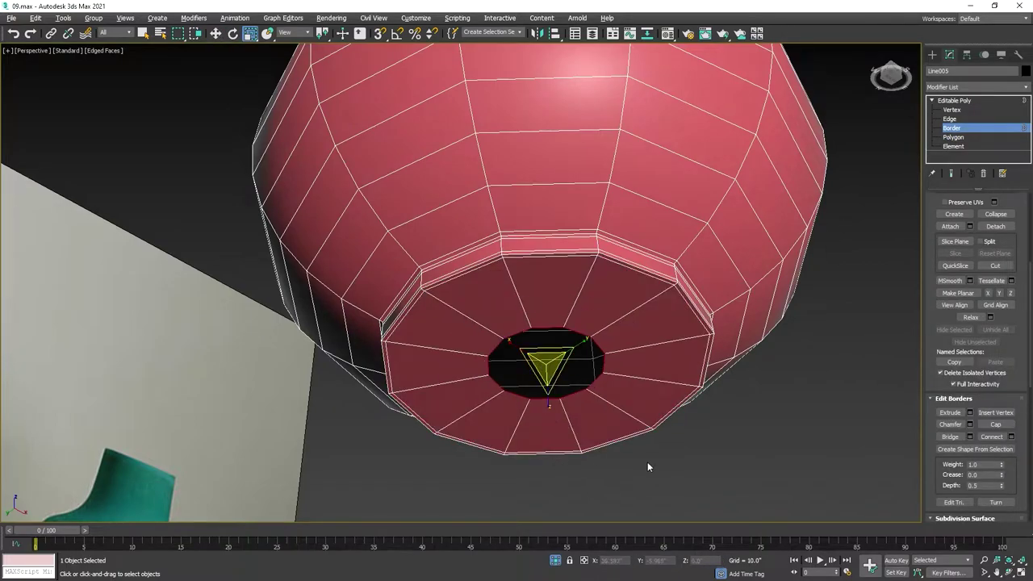
pyautogui.click(996, 425)
pyautogui.scroll(-5, 692, 288)
pyautogui.keyDown('alt'); pyautogui.moveTo(692, 288); pyautogui.dragTo(356, 268, button='middle'); pyautogui.keyUp('alt')
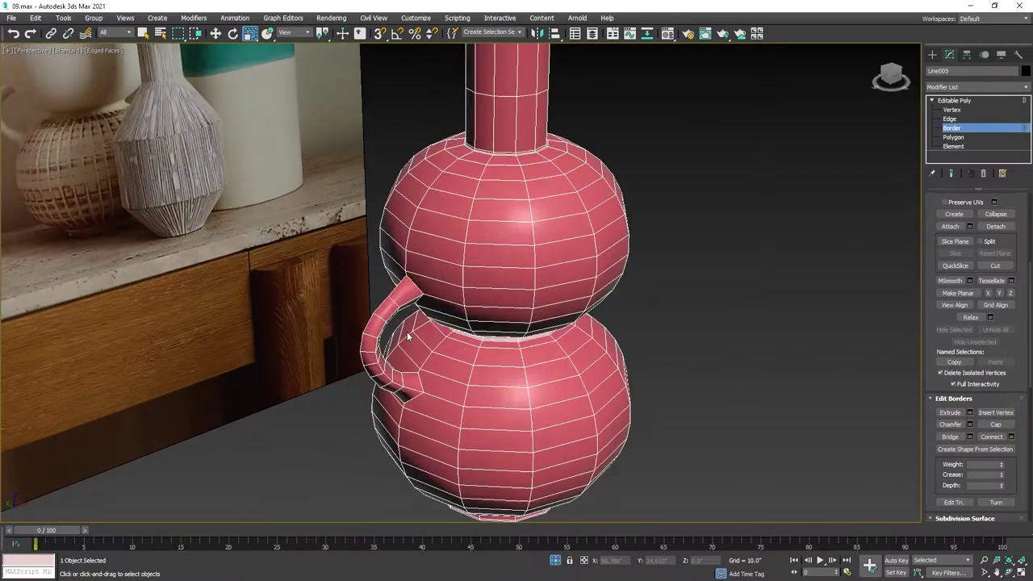
pyautogui.scroll(5, 356, 268)
pyautogui.press('f')
pyautogui.scroll(3, 522, 351)
# Step: Connect the handle's joint edges to add support loops at both handle ends
pyautogui.scroll(2, 483, 329)
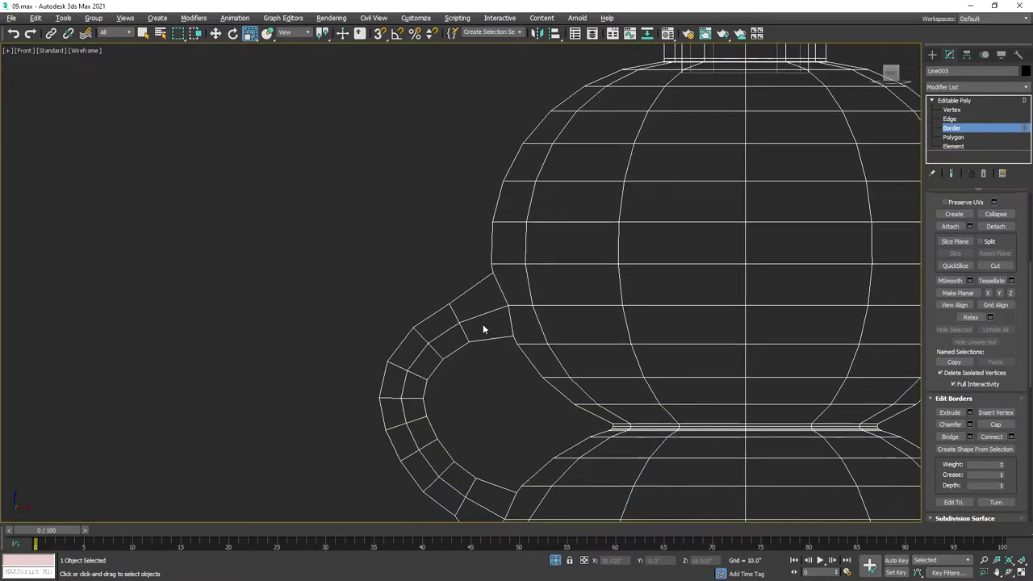
pyautogui.moveTo(472, 325); pyautogui.dragTo(471, 272, button='middle')
pyautogui.click(949, 119)
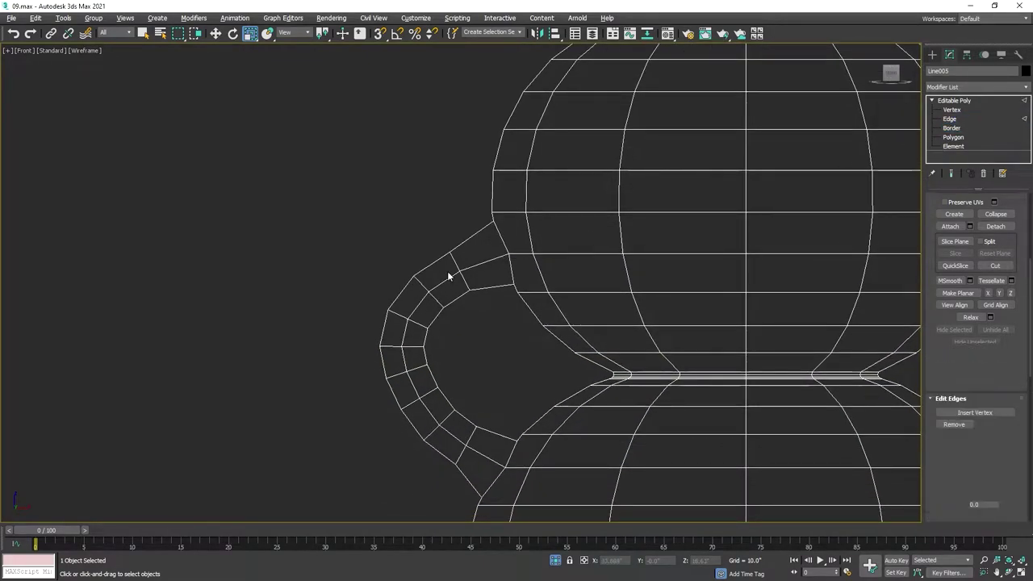
pyautogui.rightClick(476, 314)
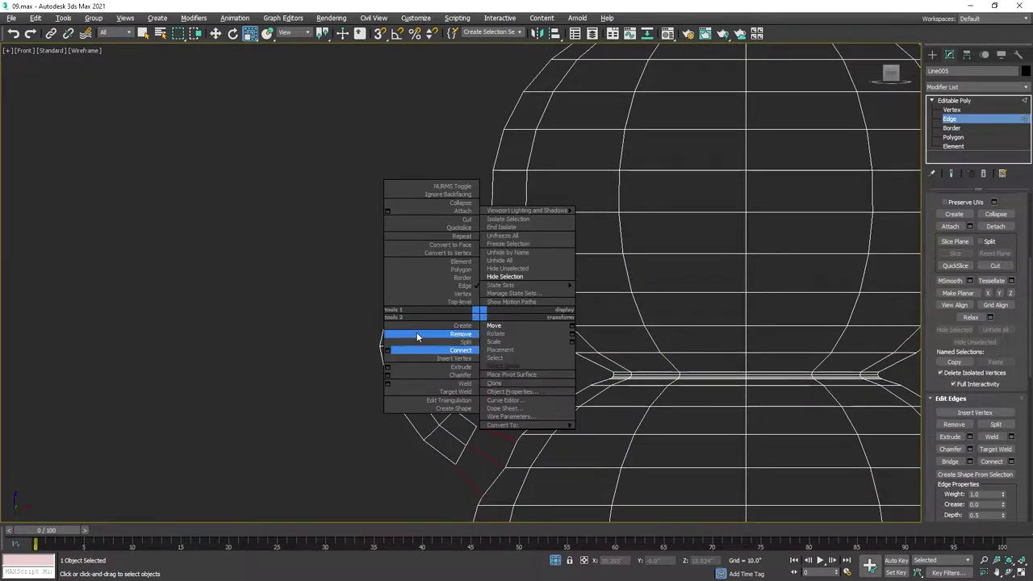
pyautogui.click(471, 335)
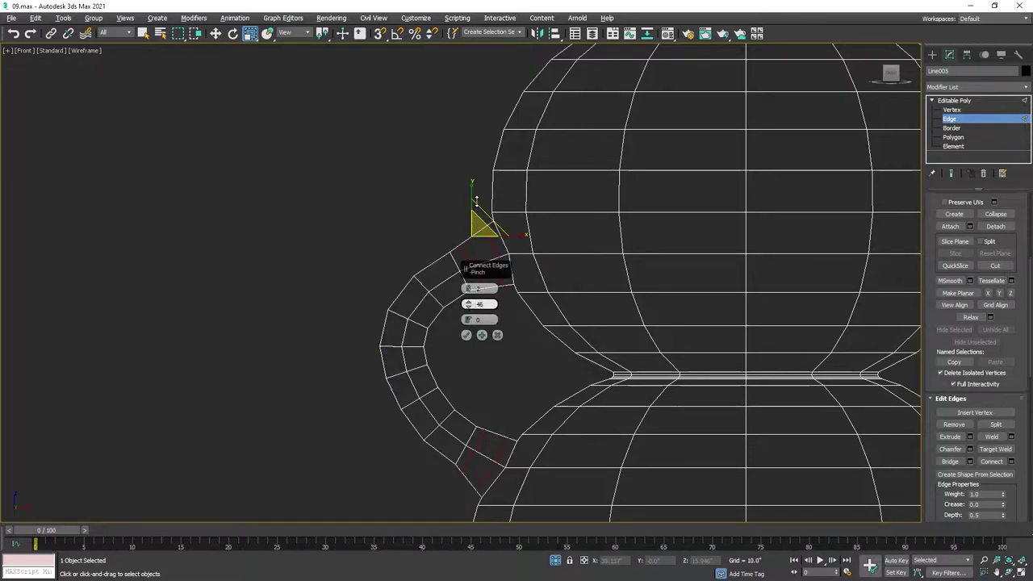
pyautogui.click(468, 333)
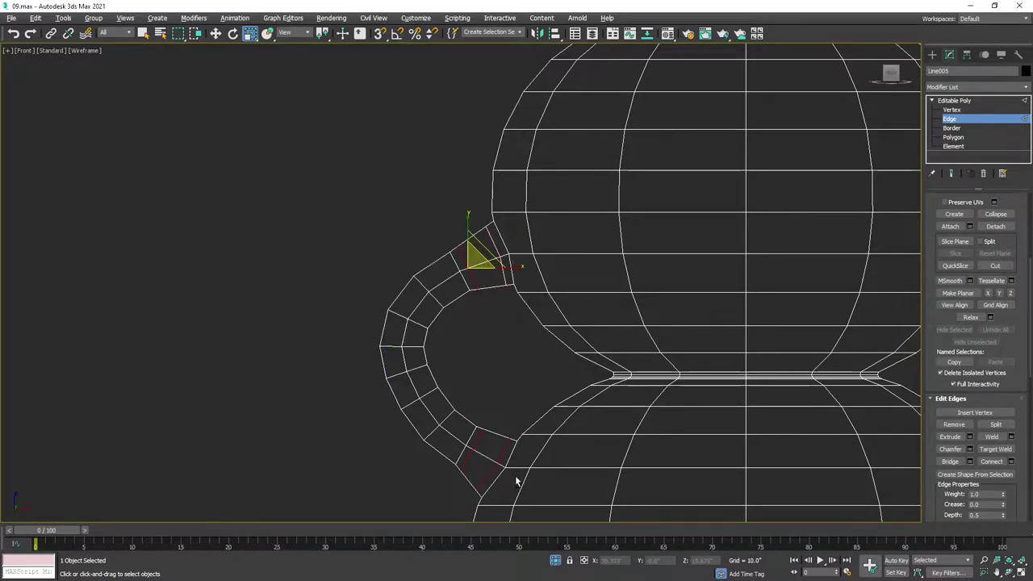
pyautogui.click(535, 367)
# Step: Add a TurboSmooth modifier to the whole vase Line005
pyautogui.press('super+shift')
pyautogui.click(952, 118)
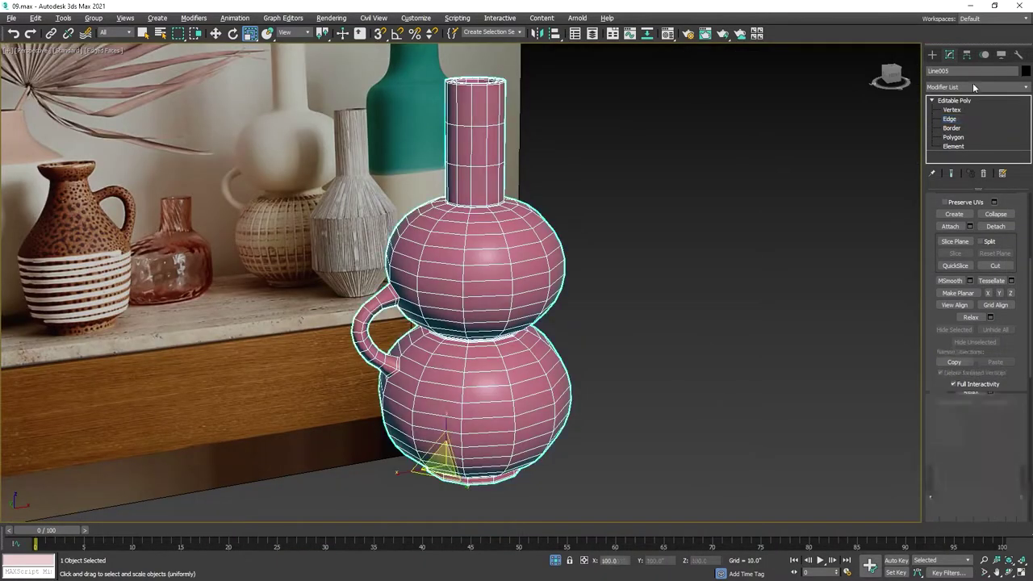
pyautogui.click(973, 86)
pyautogui.press('t')
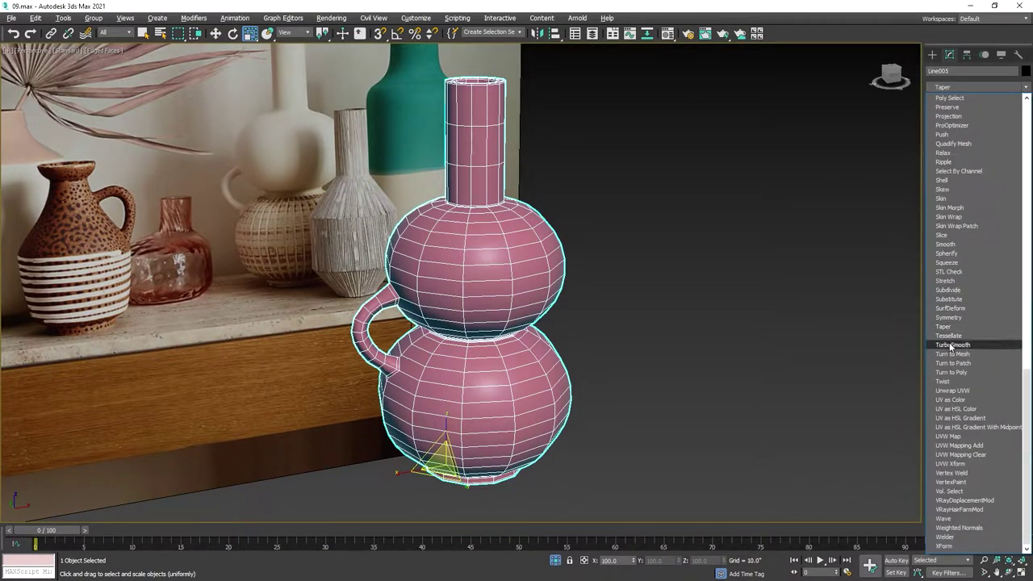
pyautogui.click(699, 373)
pyautogui.click(698, 373)
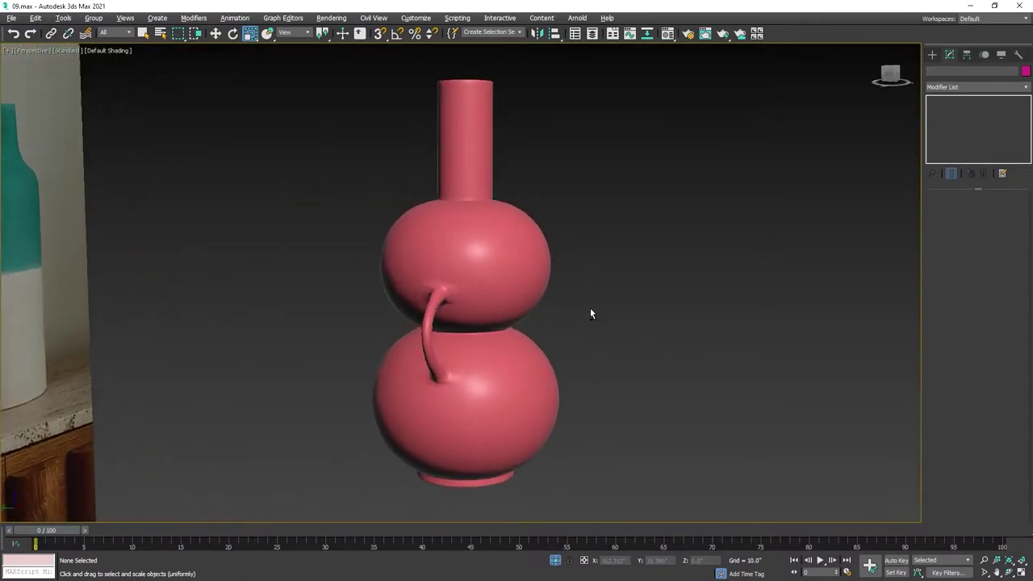
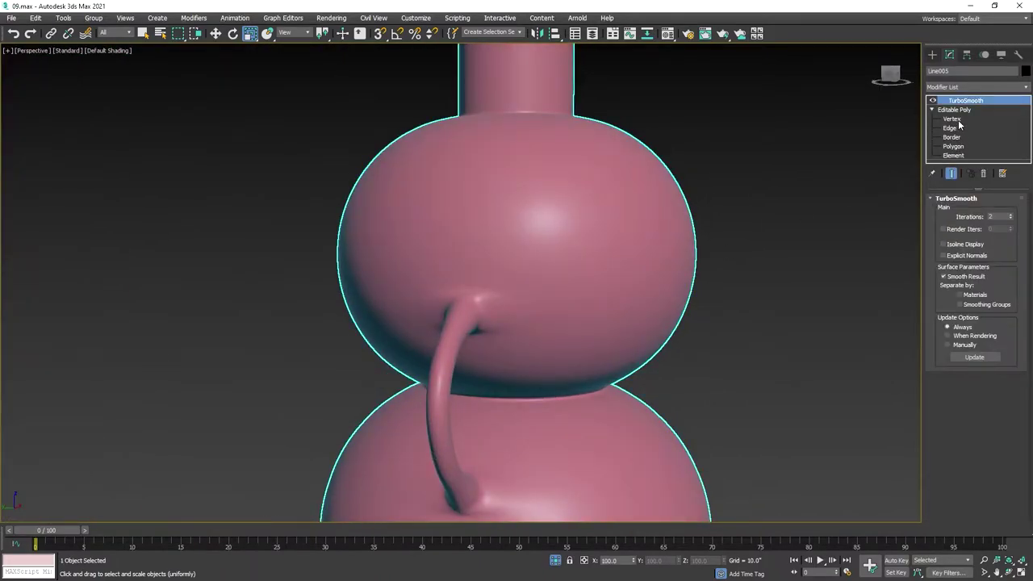
# Step: Connect three horizontal edges beside the handle top with new edges on the upper bulb
pyautogui.click(954, 118)
pyautogui.press('F4')
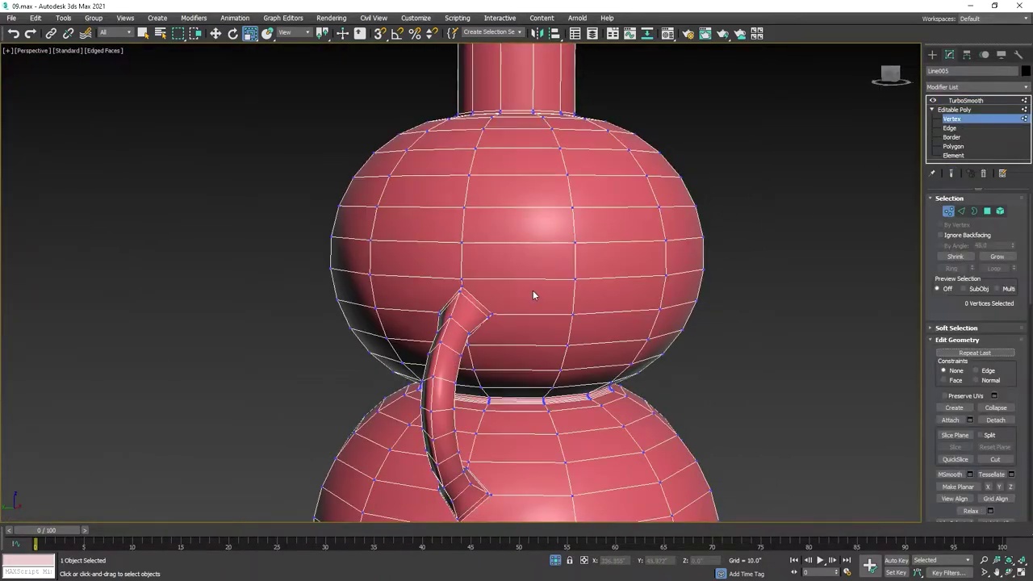
pyautogui.keyDown('alt'); pyautogui.moveTo(533, 300); pyautogui.dragTo(523, 275, button='middle'); pyautogui.keyUp('alt')
pyautogui.scroll(3, 528, 292)
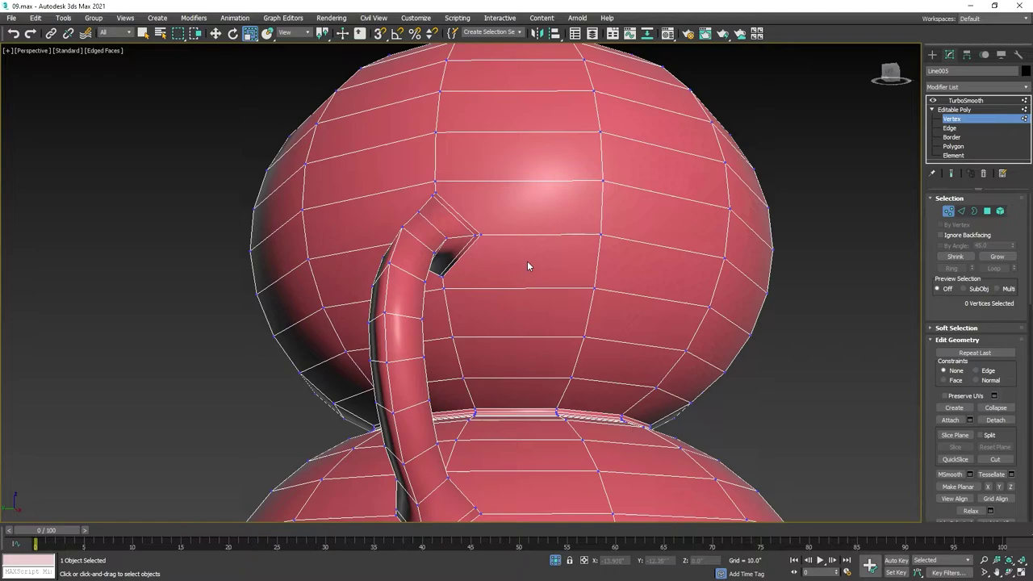
pyautogui.click(949, 128)
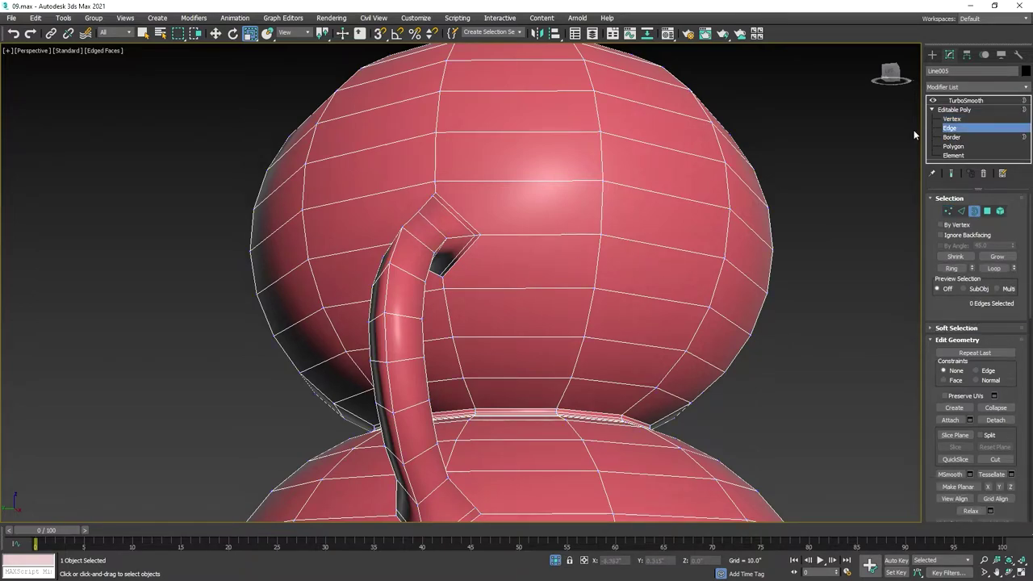
pyautogui.click(522, 234)
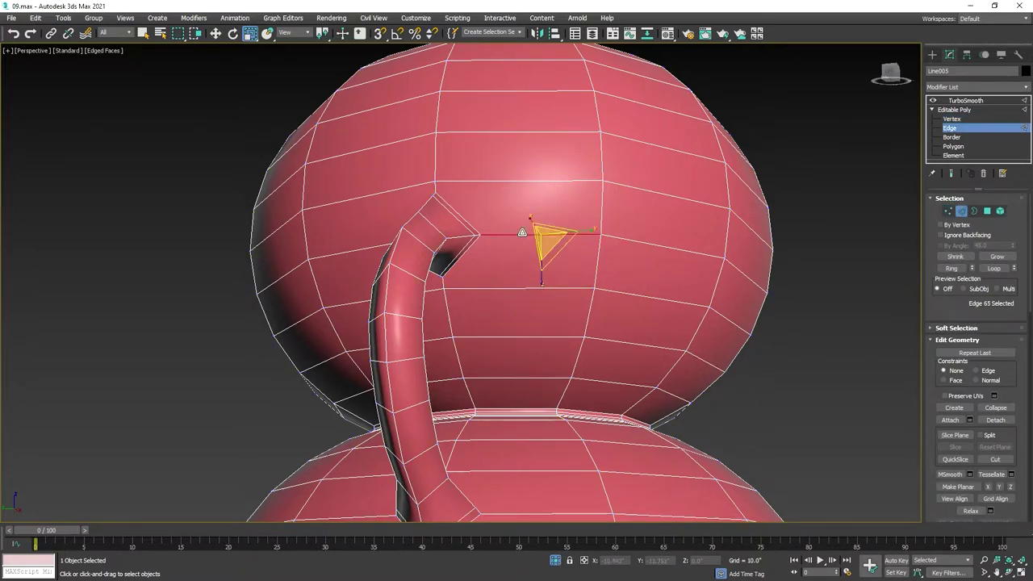
pyautogui.keyDown('ctrl'); pyautogui.click(520, 181); pyautogui.keyUp('ctrl')
pyautogui.keyDown('ctrl'); pyautogui.click(516, 287); pyautogui.keyUp('ctrl')
pyautogui.rightClick(506, 233)
pyautogui.click(428, 280)
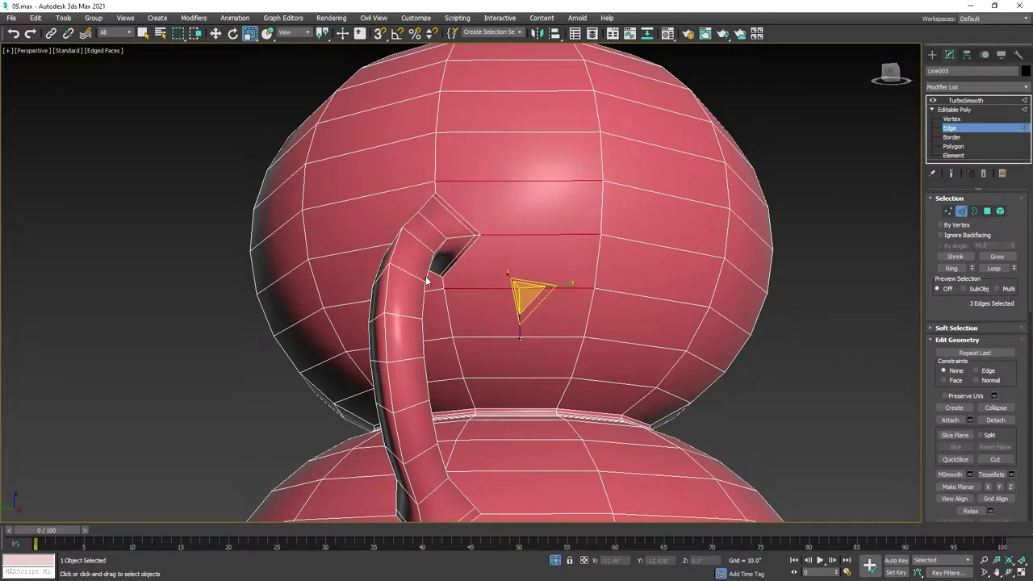
pyautogui.moveTo(471, 323); pyautogui.dragTo(476, 315)
pyautogui.click(461, 336)
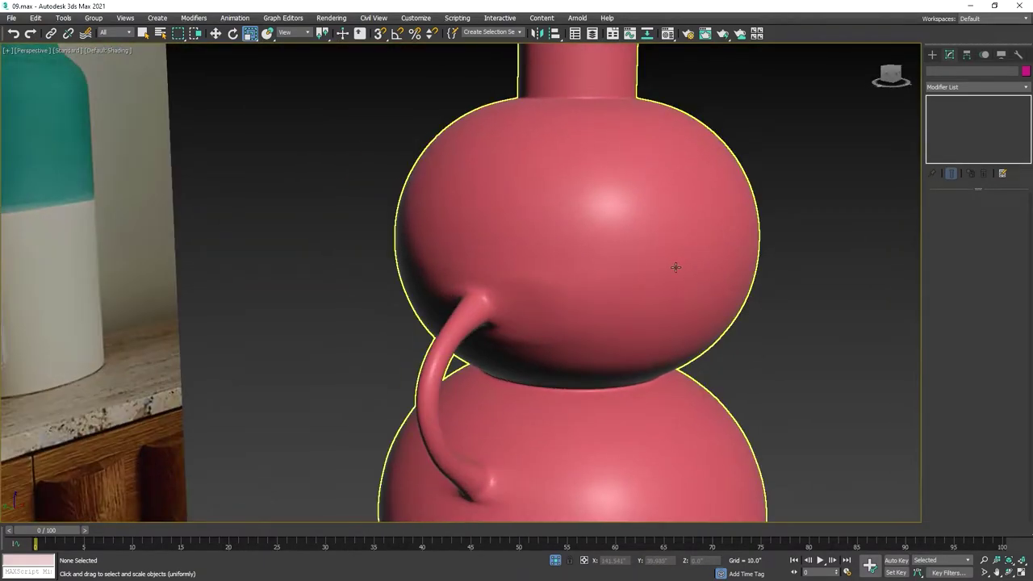
# Step: Scale the two handle-top vertices wider so the joint blends into the bulb
pyautogui.press('F4')
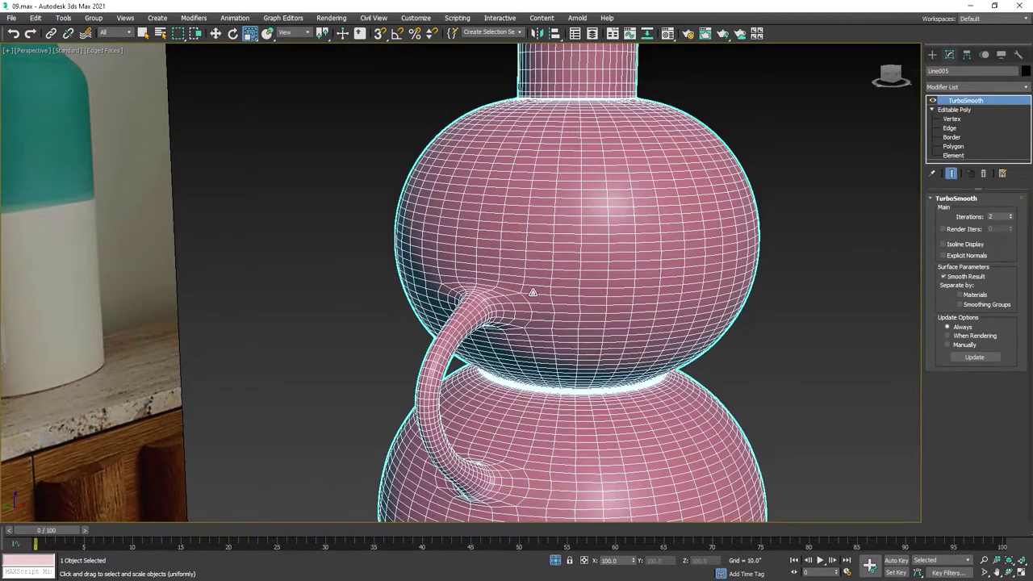
pyautogui.click(952, 118)
pyautogui.rightClick(578, 270)
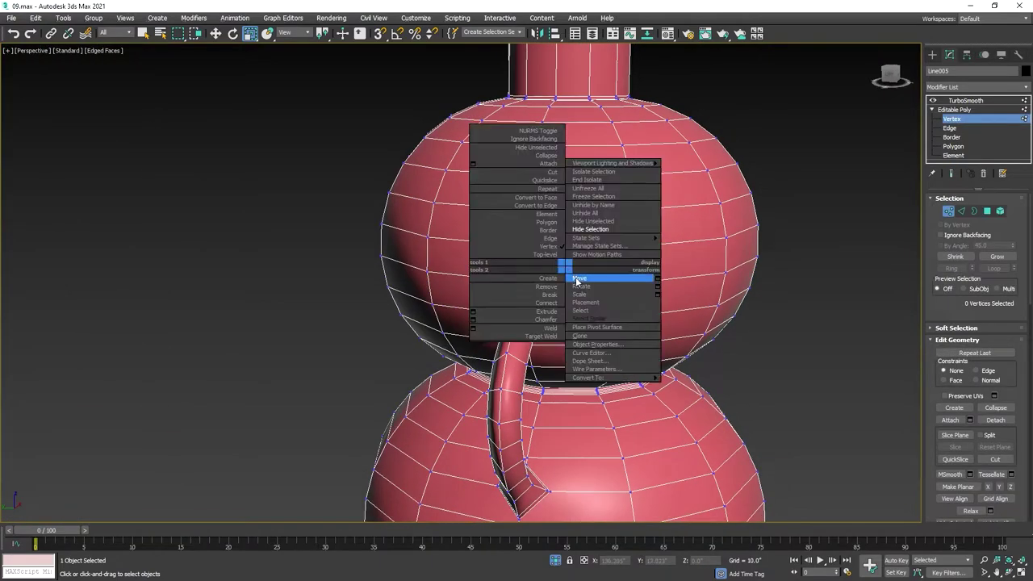
pyautogui.click(574, 306)
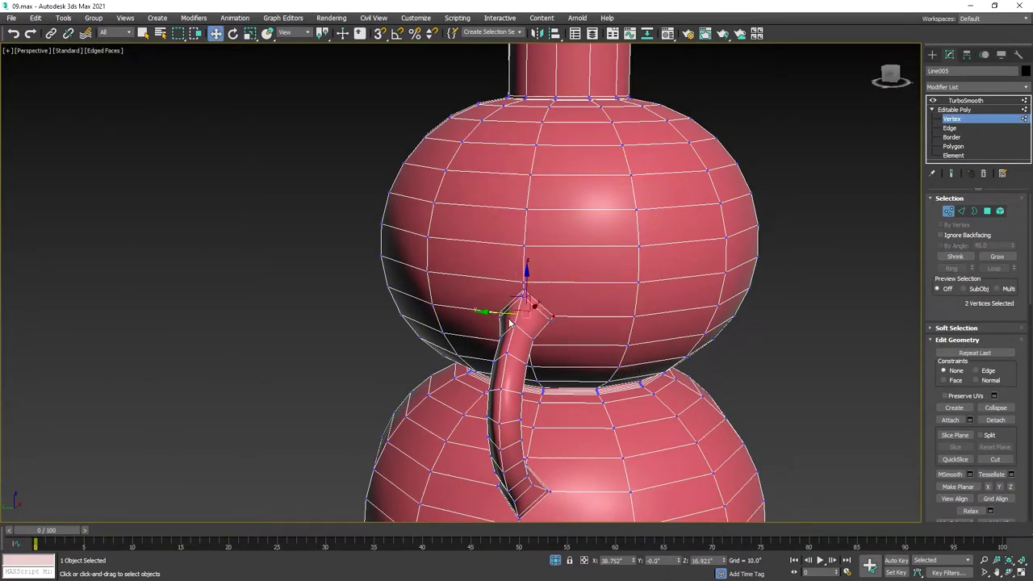
pyautogui.moveTo(510, 323); pyautogui.dragTo(514, 327, button='middle')
pyautogui.press('r')
pyautogui.moveTo(533, 313); pyautogui.dragTo(599, 329)
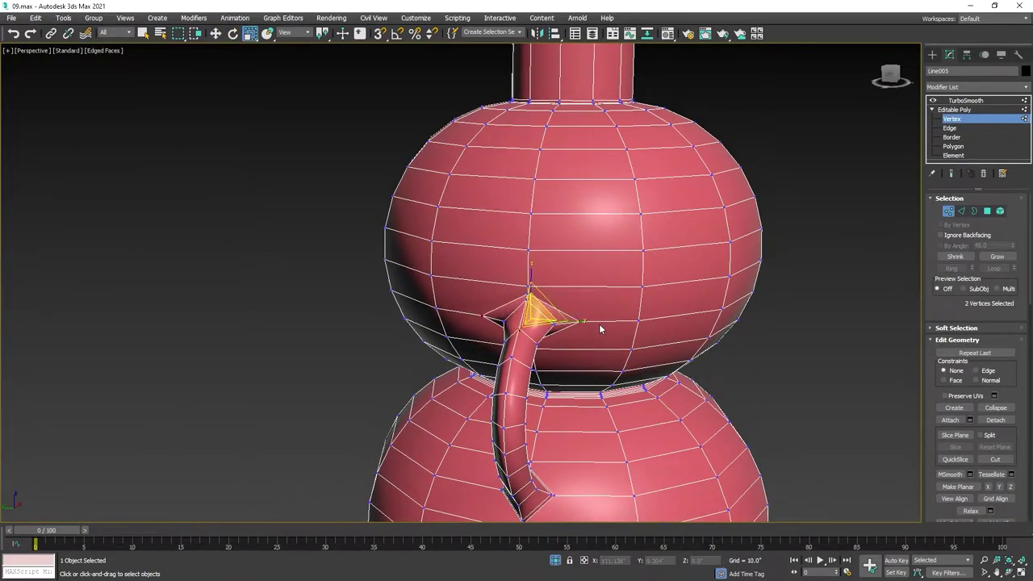
pyautogui.moveTo(599, 329); pyautogui.dragTo(557, 225, button='middle')
pyautogui.scroll(-3, 557, 224)
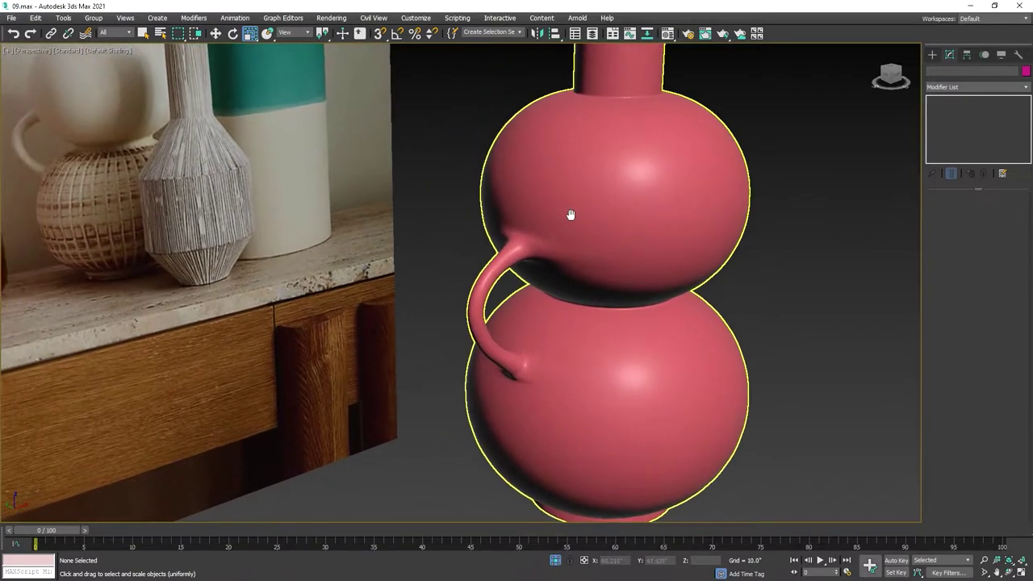
# Step: Select the vase and turn it so the handle faces the camera, showing the mesh cage
pyautogui.click(641, 183)
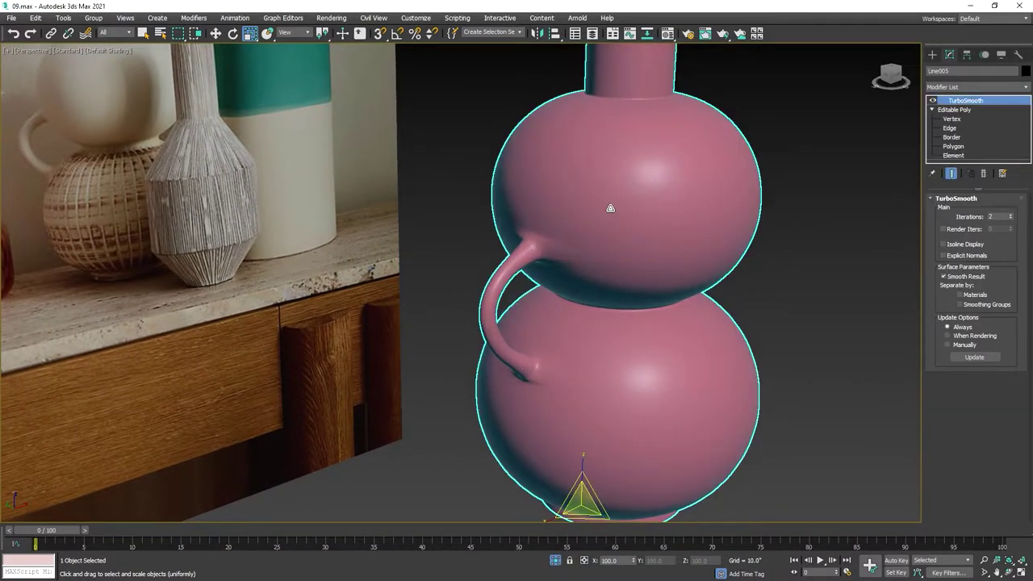
pyautogui.keyDown('alt'); pyautogui.moveTo(611, 207); pyautogui.dragTo(740, 193, button='middle'); pyautogui.keyUp('alt')
pyautogui.rightClick(796, 171)
pyautogui.click(808, 180)
pyautogui.click(955, 129)
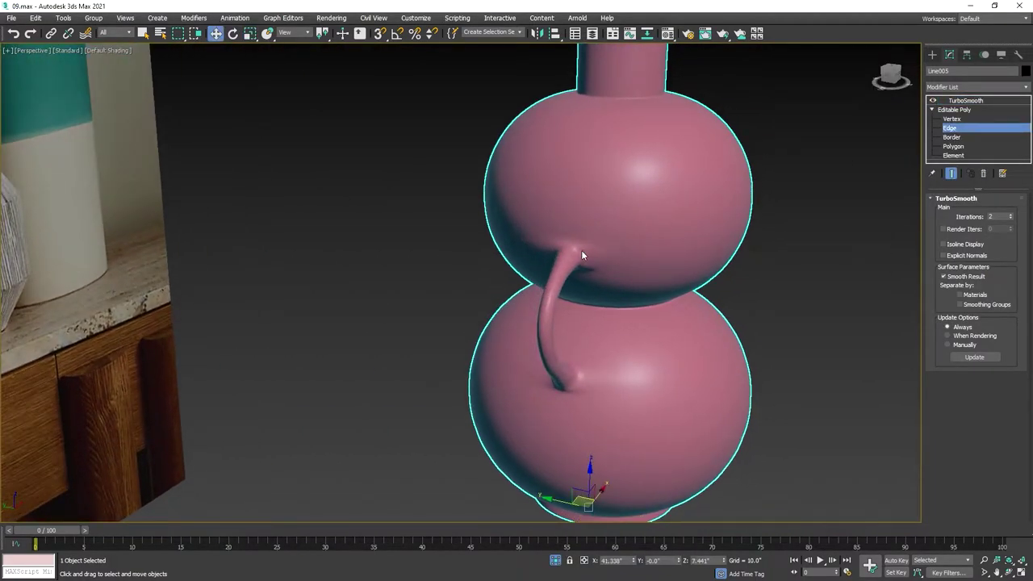
pyautogui.scroll(3, 581, 251)
pyautogui.press('F4')
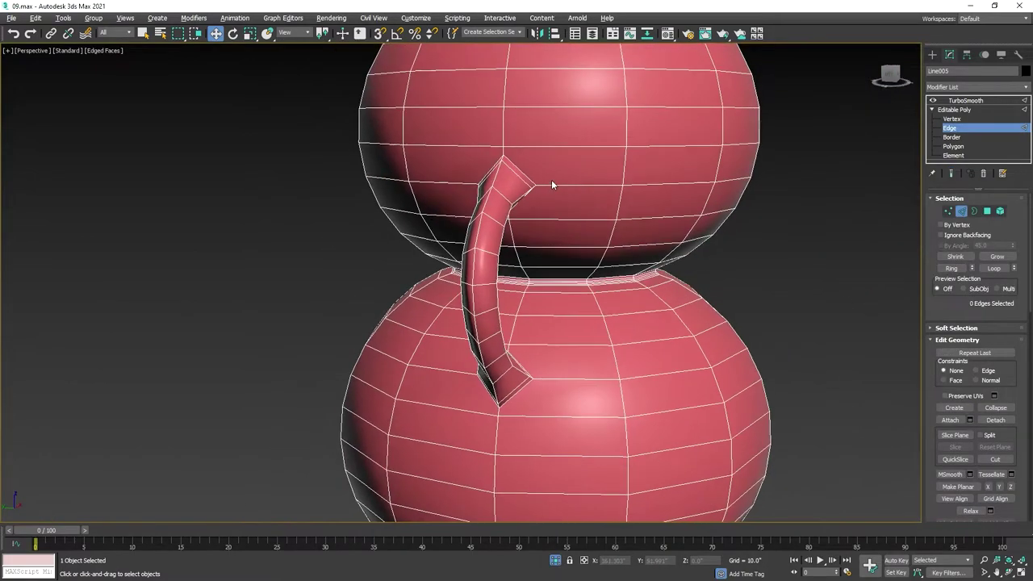
pyautogui.keyDown('alt'); pyautogui.moveTo(552, 185); pyautogui.dragTo(552, 185, button='middle'); pyautogui.keyUp('alt')
# Step: Apply MSmooth to the handle-top polygons and check the smoothed result
pyautogui.press('4')
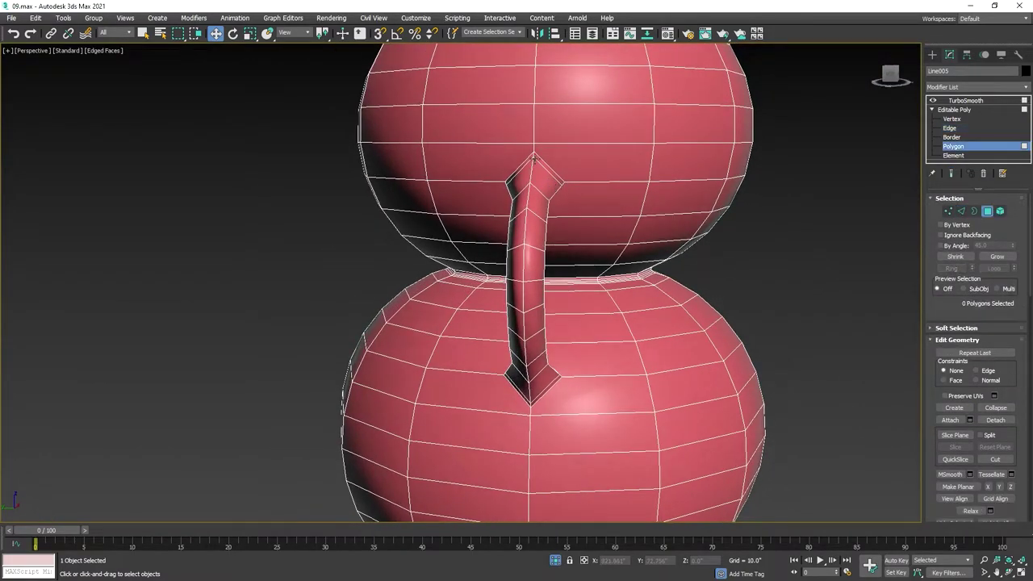
pyautogui.click(534, 161)
pyautogui.keyDown('alt'); pyautogui.moveTo(610, 320); pyautogui.dragTo(571, 231, button='middle'); pyautogui.keyUp('alt')
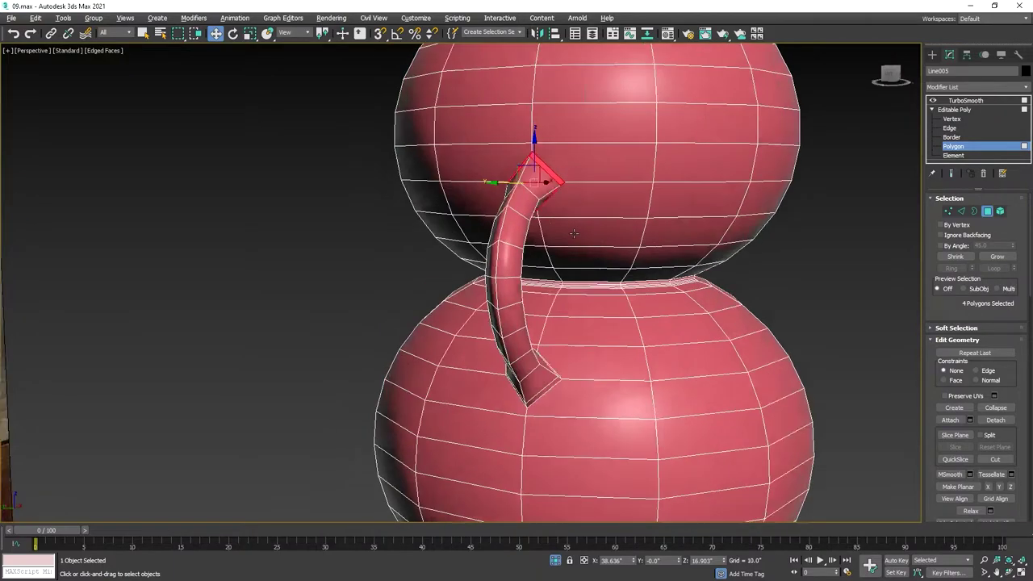
pyautogui.scroll(-5, 974, 365)
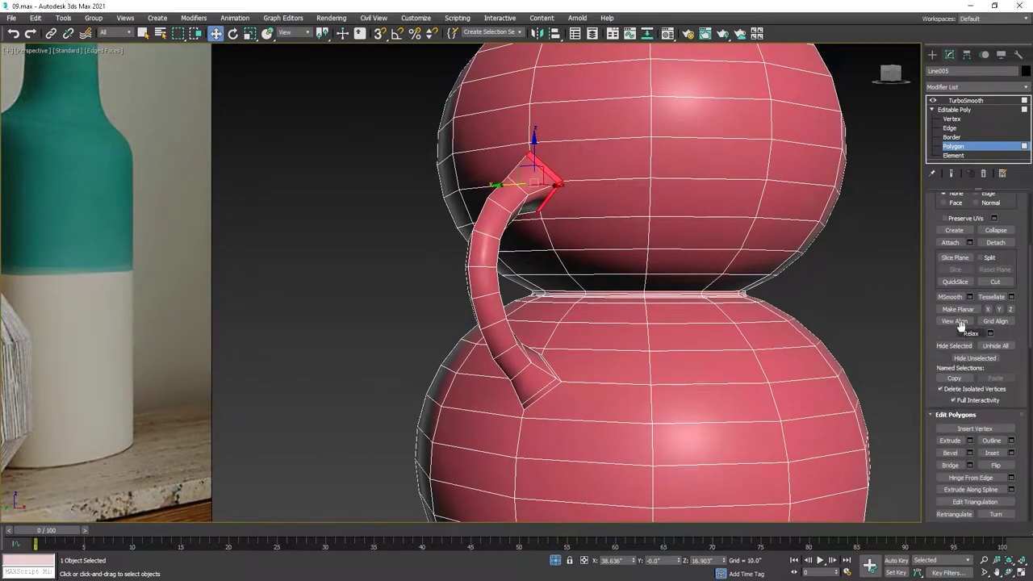
pyautogui.click(949, 297)
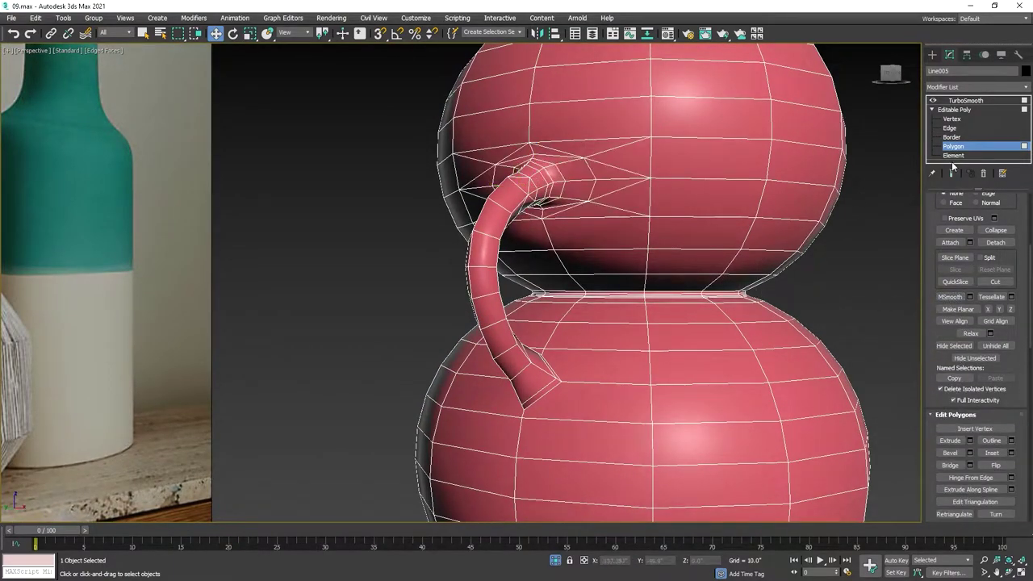
pyautogui.click(954, 109)
pyautogui.click(891, 191)
pyautogui.press('F4')
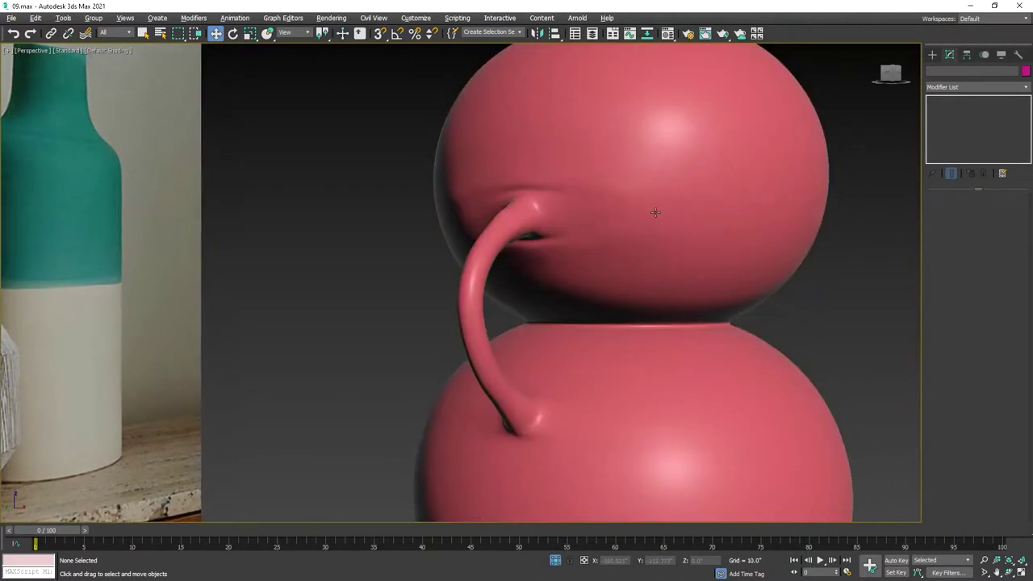
# Step: Maximize the viewport and frame the handle's top joint with the wireframe cage shown
pyautogui.hotkey('alt', 'w')
pyautogui.keyDown('alt'); pyautogui.moveTo(664, 215); pyautogui.dragTo(673, 217, button='middle'); pyautogui.keyUp('alt')
pyautogui.click(685, 222)
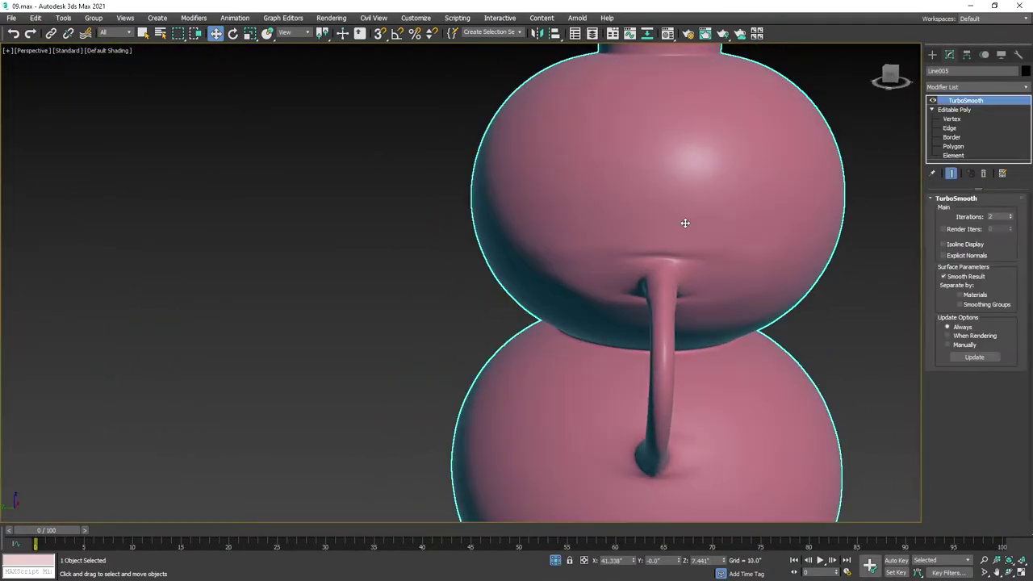
pyautogui.click(949, 127)
pyautogui.keyDown('alt'); pyautogui.moveTo(662, 252); pyautogui.dragTo(617, 245, button='middle'); pyautogui.keyUp('alt')
pyautogui.press('F4')
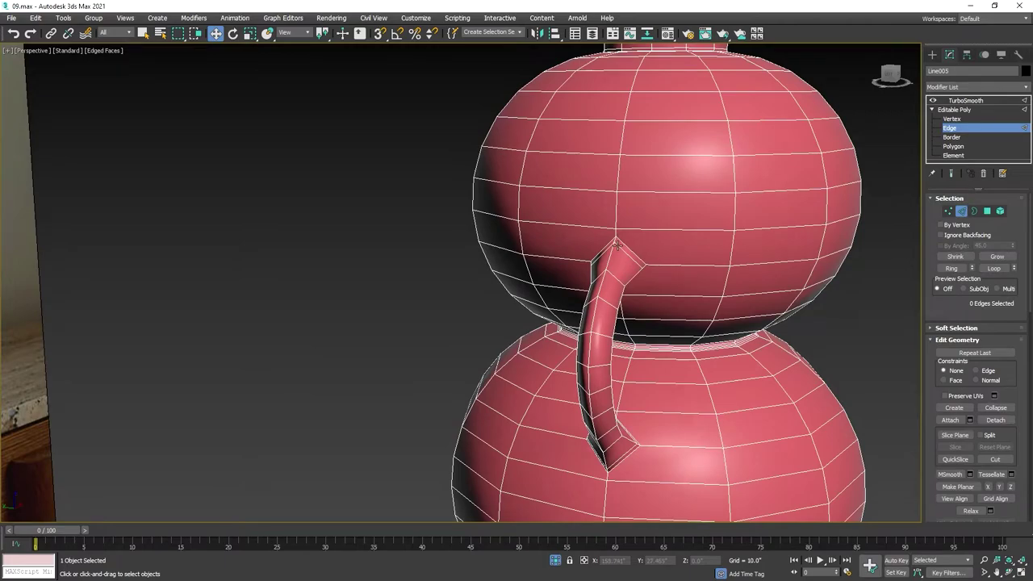
pyautogui.scroll(2, 617, 246)
pyautogui.keyDown('alt'); pyautogui.moveTo(610, 244); pyautogui.dragTo(630, 242, button='middle'); pyautogui.keyUp('alt')
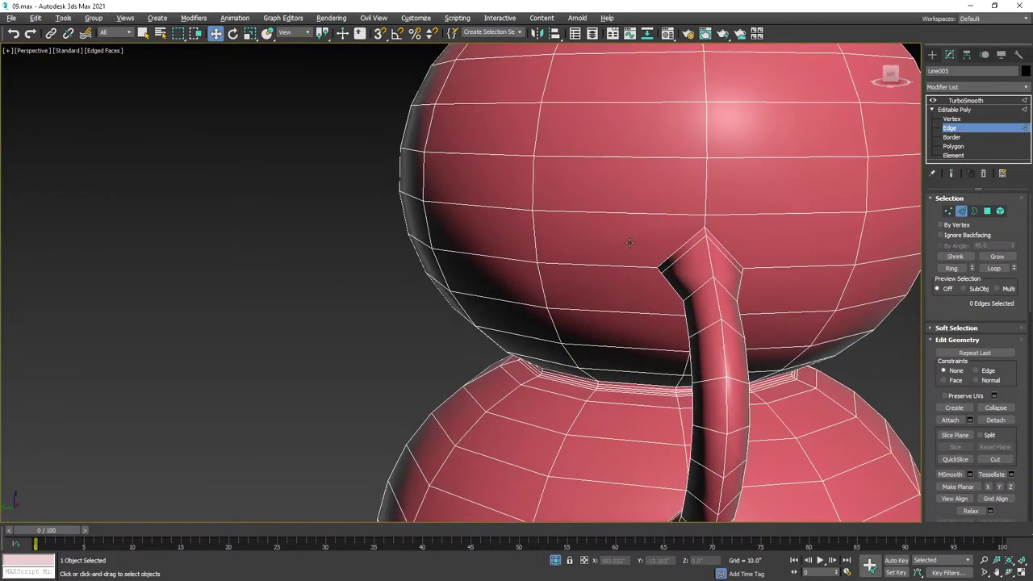
# Step: Scale the handle-top vertices up and wider, then review the smoothed joint
pyautogui.click(950, 119)
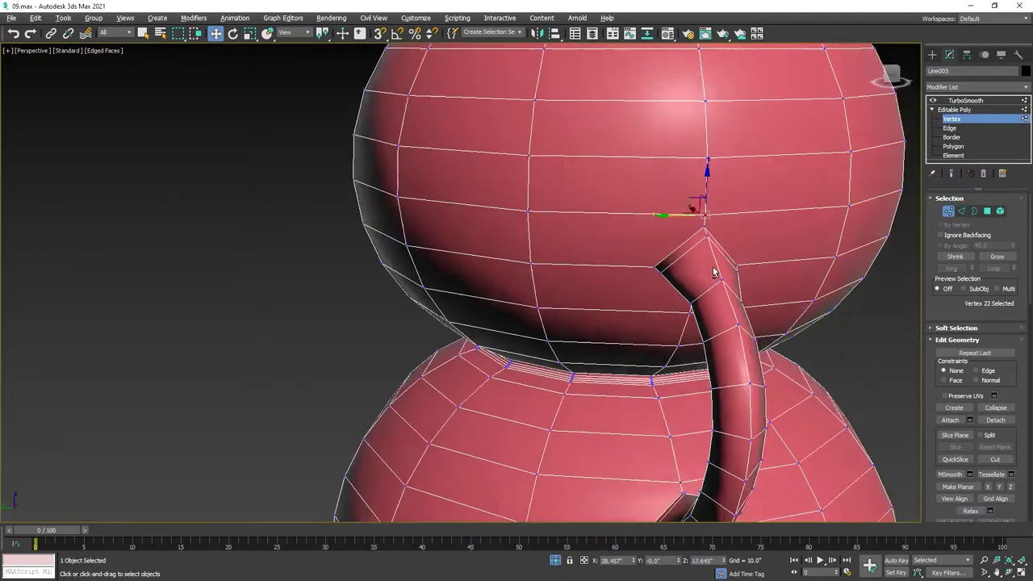
pyautogui.keyDown('alt'); pyautogui.moveTo(628, 422); pyautogui.dragTo(678, 322, button='middle'); pyautogui.keyUp('alt')
pyautogui.press('r')
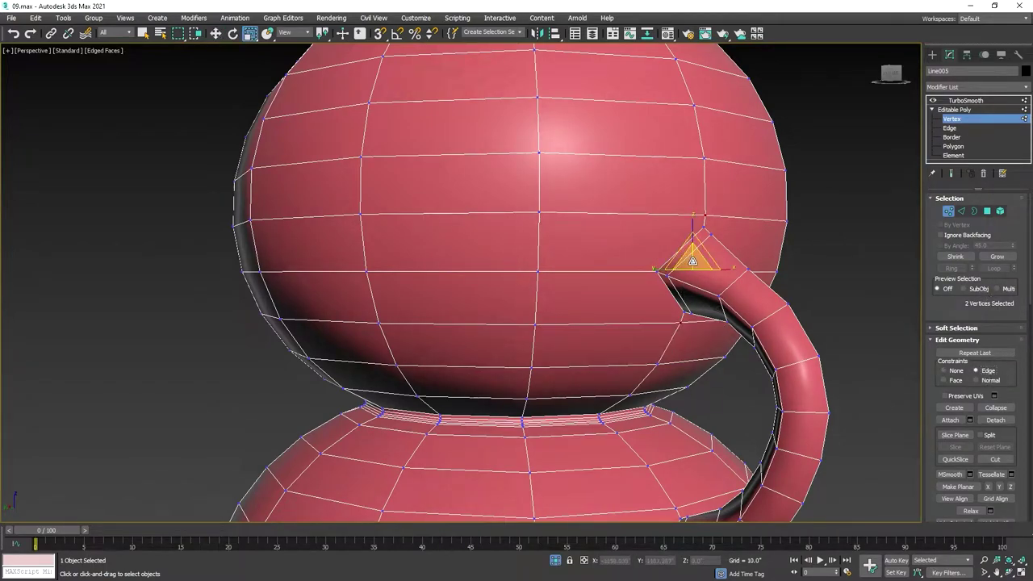
pyautogui.moveTo(692, 261); pyautogui.dragTo(702, 234)
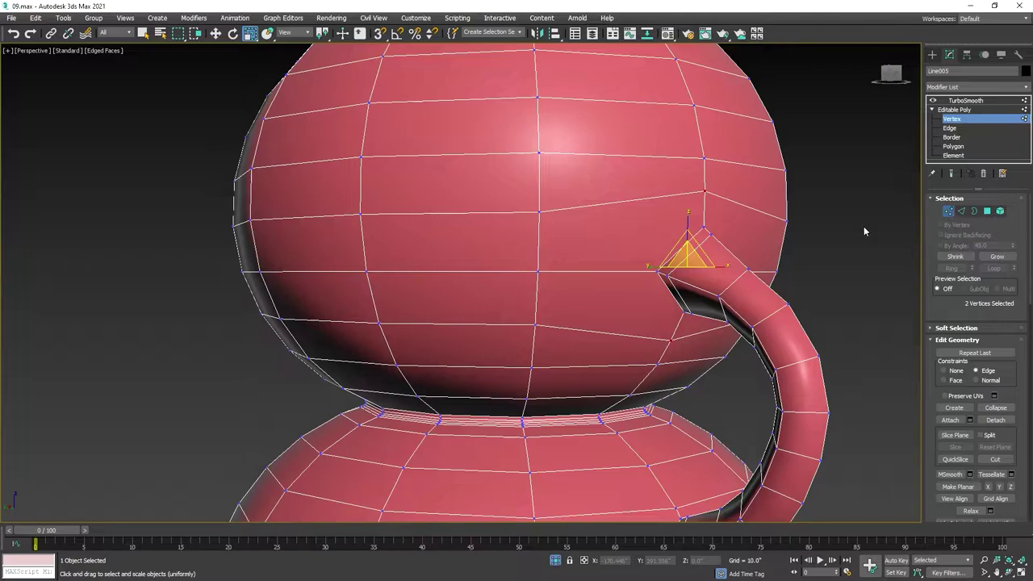
pyautogui.click(820, 235)
pyautogui.press('F4')
pyautogui.scroll(-3, 564, 242)
pyautogui.moveTo(686, 243)
pyautogui.keyDown('alt'); pyautogui.mouseDown(button='middle')
pyautogui.moveTo(580, 249)
pyautogui.moveTo(640, 253)
pyautogui.mouseUp(button='middle'); pyautogui.keyUp('alt')
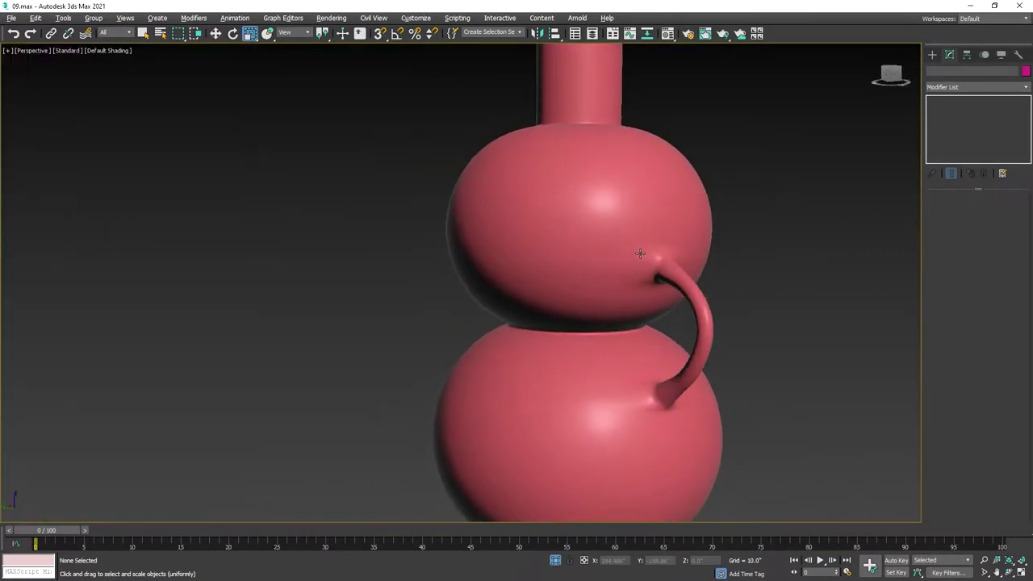
# Step: Select the handle-base vertices, then undo the last two handle-base changes
pyautogui.click(640, 254)
pyautogui.scroll(5, 640, 253)
pyautogui.press('F4')
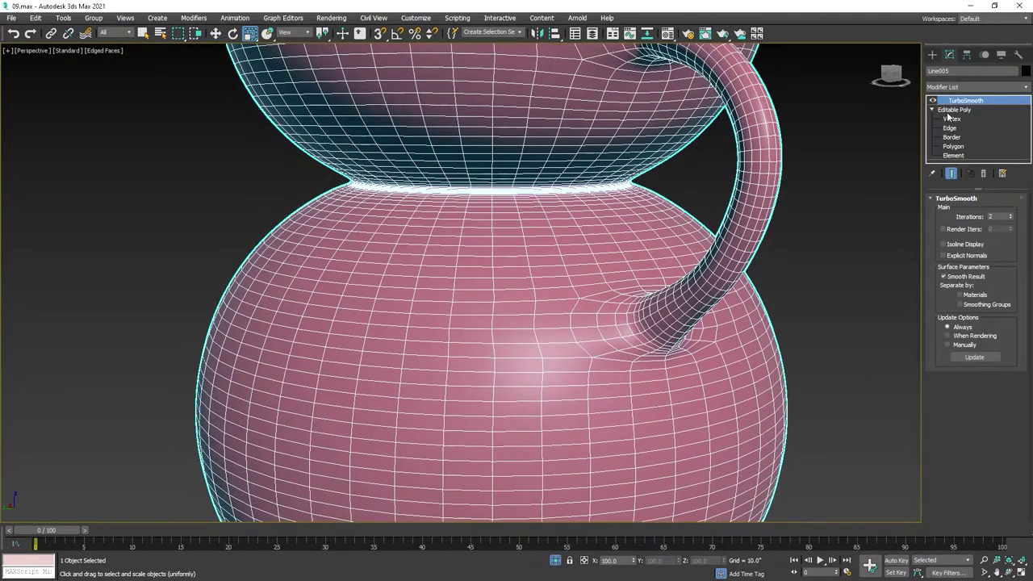
pyautogui.click(950, 119)
pyautogui.moveTo(647, 278); pyautogui.dragTo(674, 359)
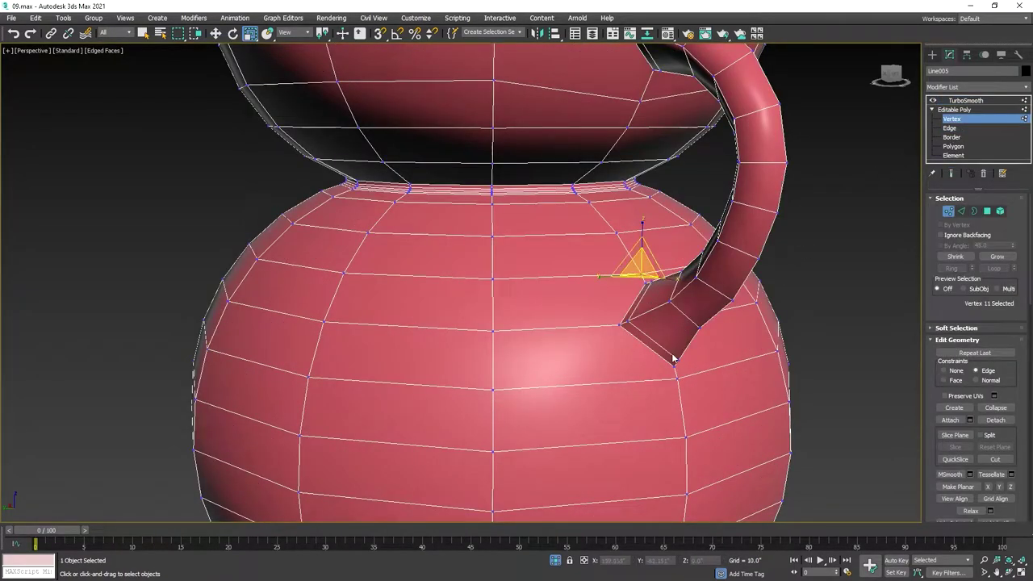
pyautogui.hotkey('ctrl', 'z')
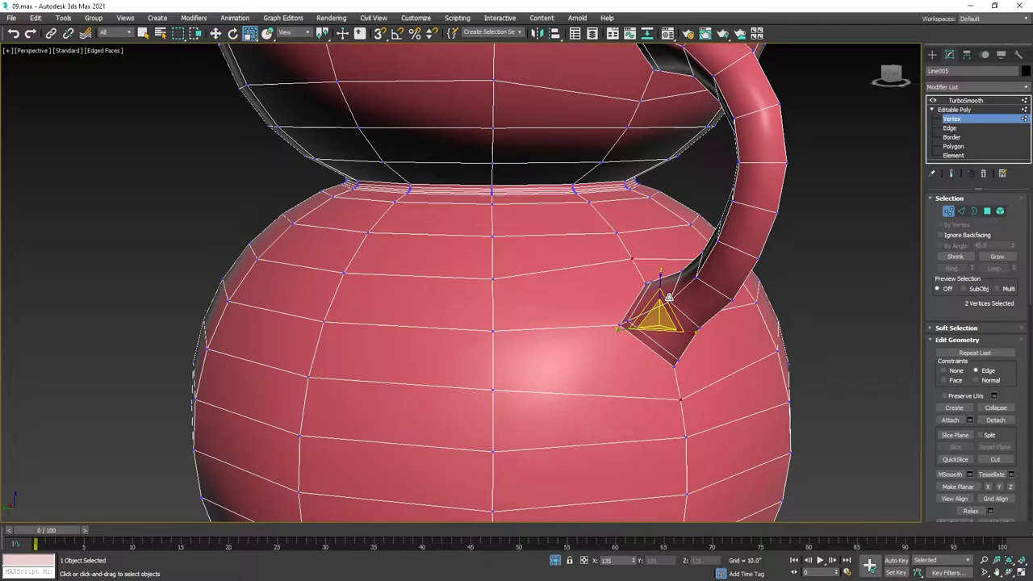
pyautogui.hotkey('ctrl', 'z')
pyautogui.click(952, 120)
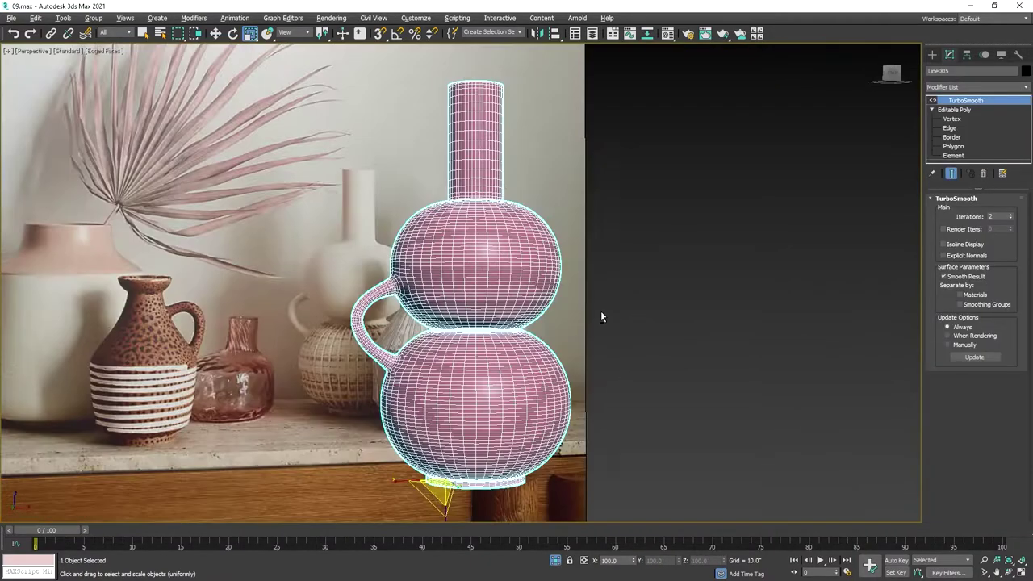
# Step: Leave vertex editing and orbit around the smoothed jug to review it
pyautogui.rightClick(578, 292)
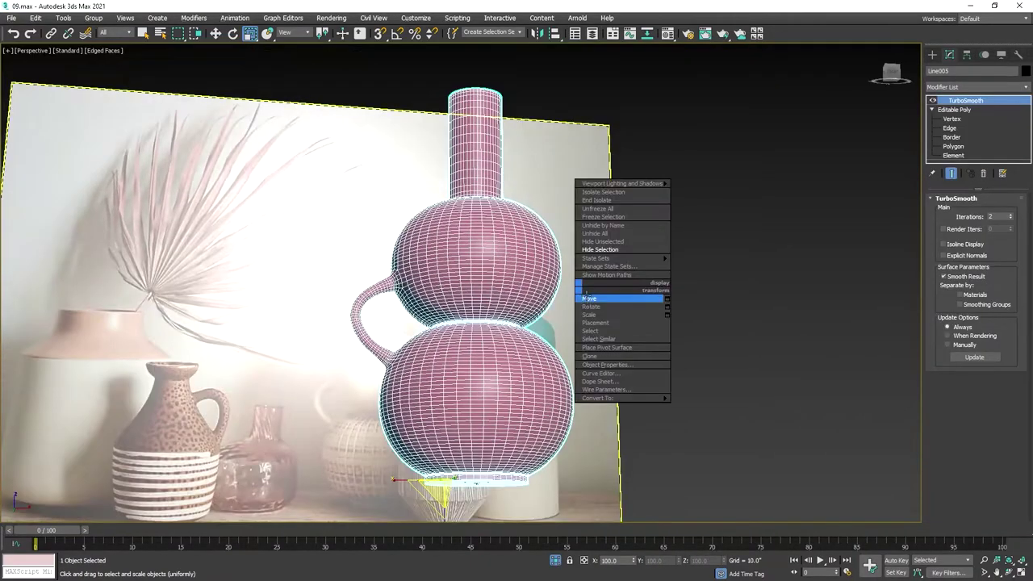
pyautogui.click(588, 298)
pyautogui.press('F4')
pyautogui.keyDown('alt'); pyautogui.moveTo(604, 325); pyautogui.dragTo(610, 277, button='middle'); pyautogui.keyUp('alt')
pyautogui.hotkey('shift', 'z')
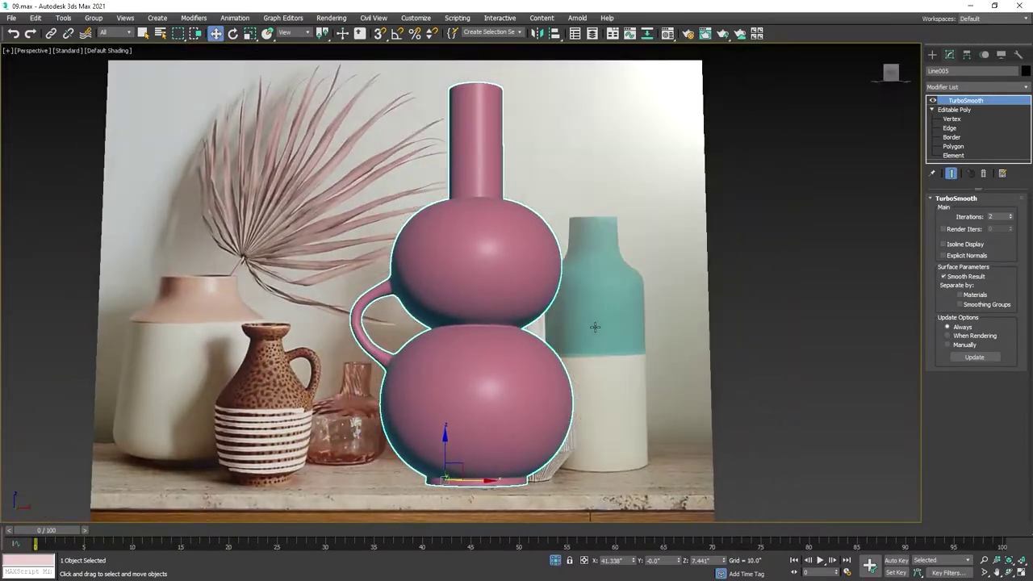
# Step: In a wireframe front view, select the vertices where the handle meets the body
pyautogui.press('f')
pyautogui.press('F3')
pyautogui.scroll(5, 711, 186)
pyautogui.scroll(-3, 374, 327)
pyautogui.scroll(4, 498, 285)
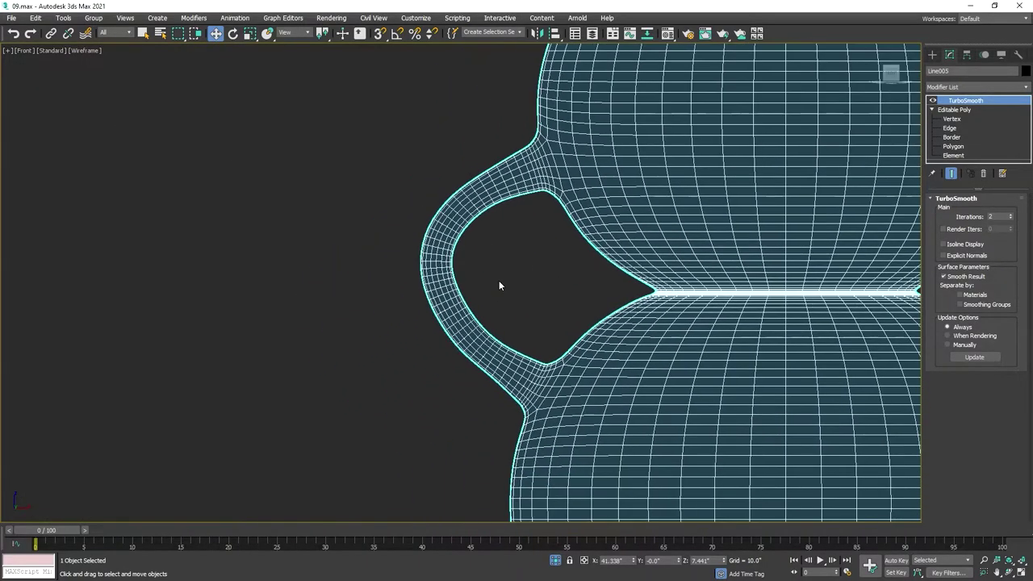
pyautogui.click(952, 120)
pyautogui.scroll(3, 489, 287)
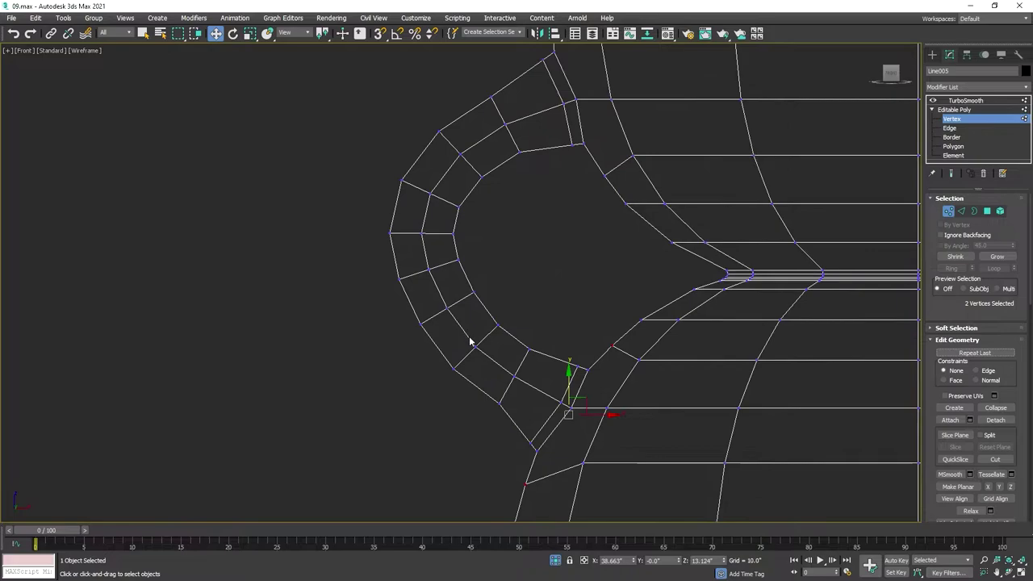
pyautogui.moveTo(509, 325)
pyautogui.mouseDown()
pyautogui.moveTo(466, 355)
pyautogui.moveTo(494, 336)
pyautogui.mouseUp()
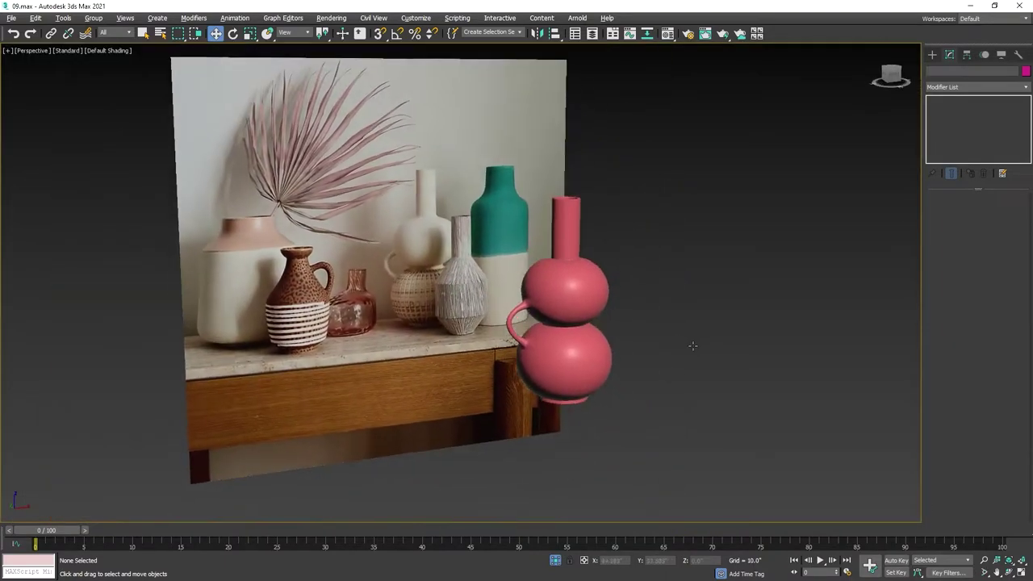
# Step: Unhide all the vases, then hide the finished gourd jug
pyautogui.rightClick(554, 288)
pyautogui.click(577, 343)
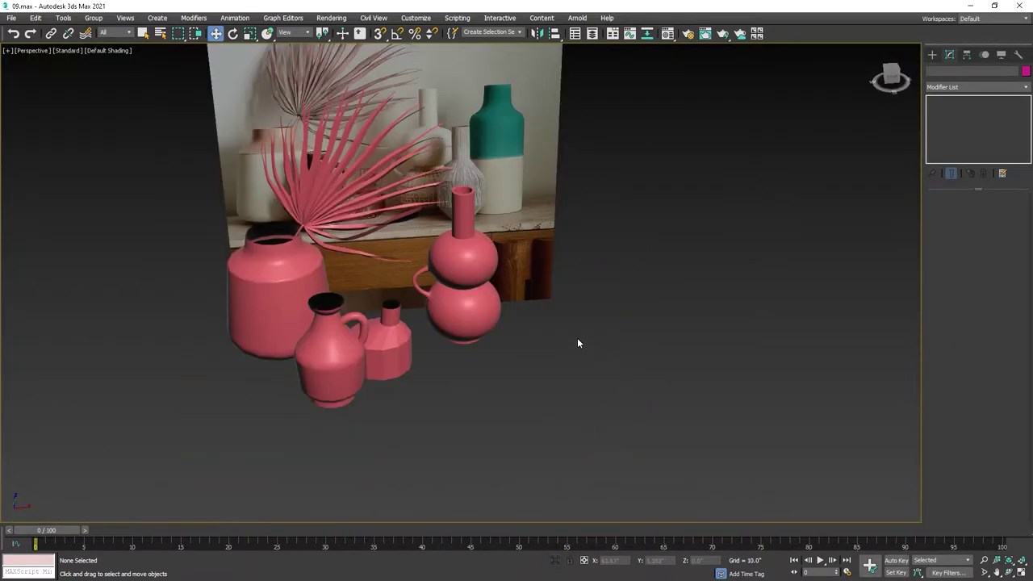
pyautogui.click(440, 230)
pyautogui.rightClick(446, 226)
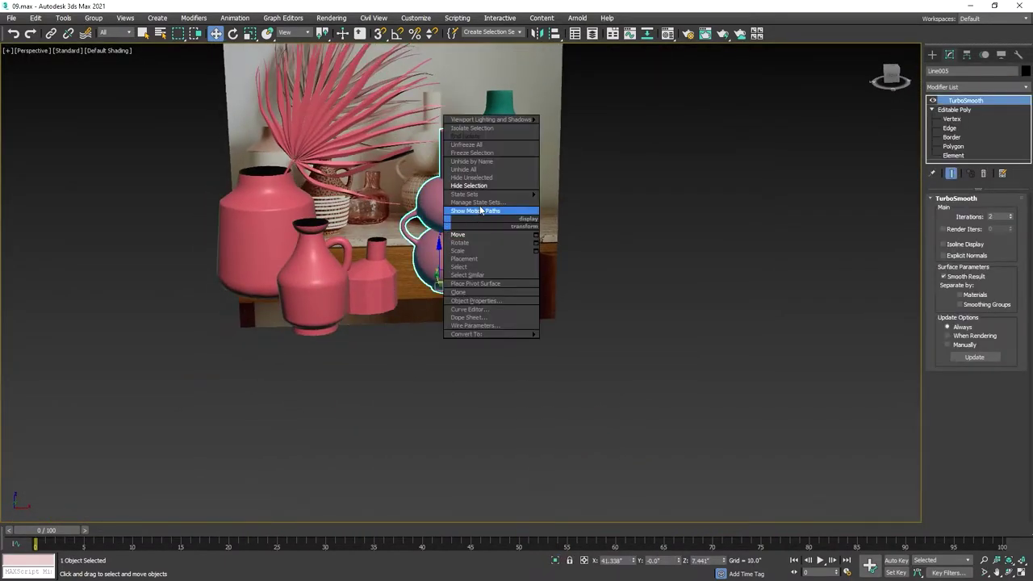
pyautogui.click(468, 186)
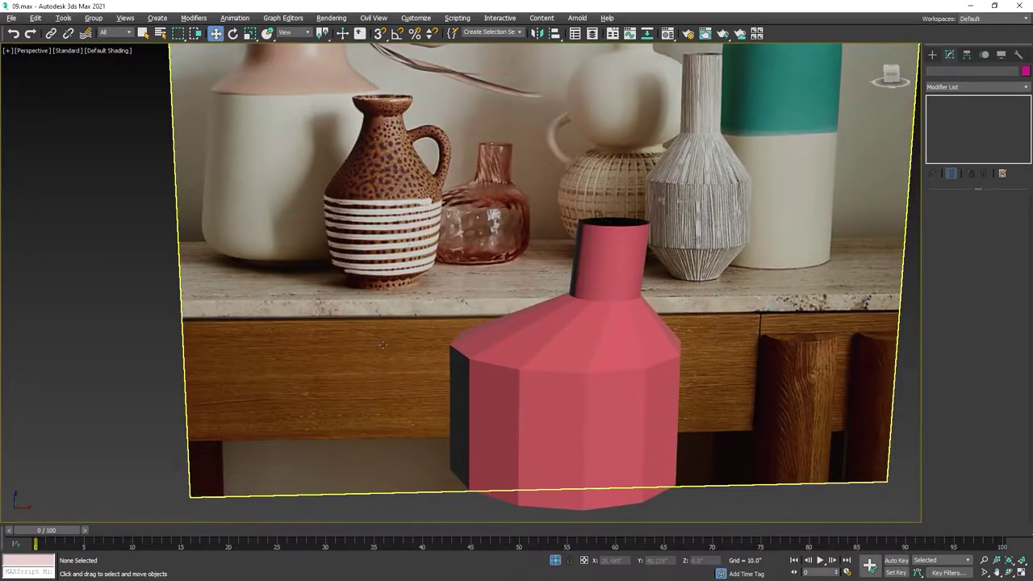
# Step: Convert the angular bottle vase to Editable Poly and show its edged faces
pyautogui.click(560, 346)
pyautogui.rightClick(569, 352)
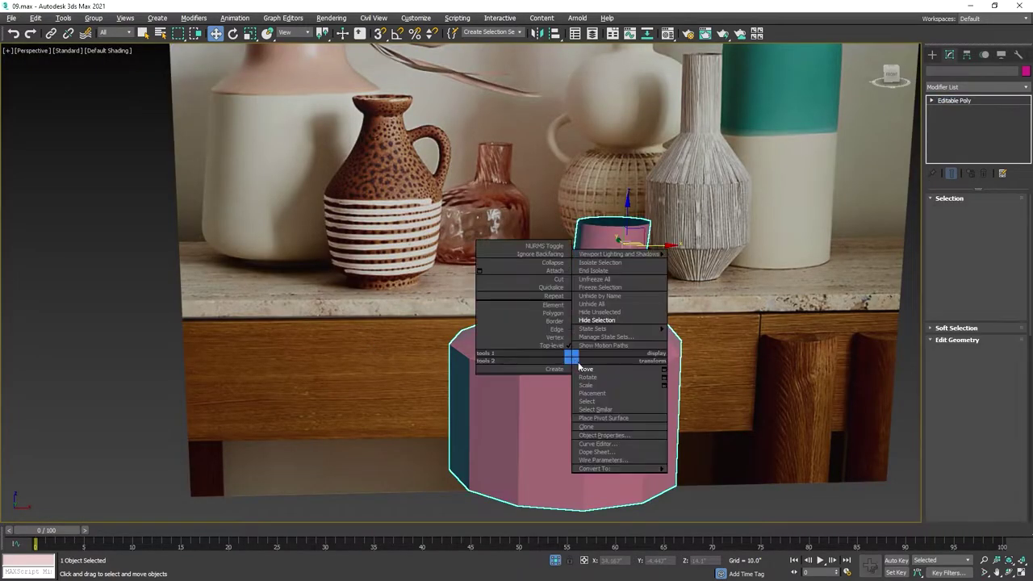
pyautogui.click(585, 369)
pyautogui.scroll(3, 625, 245)
pyautogui.rightClick(528, 232)
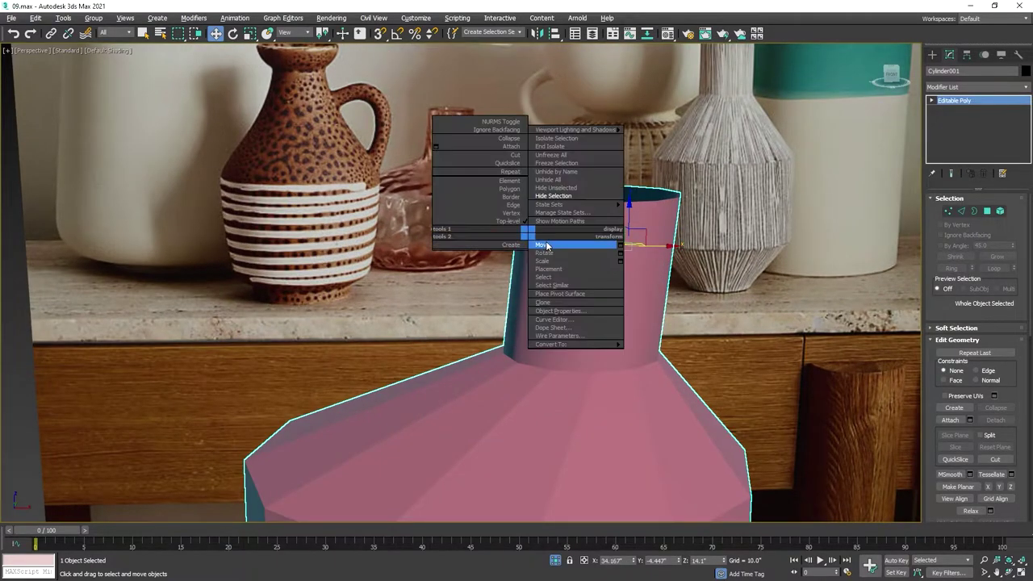
pyautogui.press('Escape')
pyautogui.press('F4')
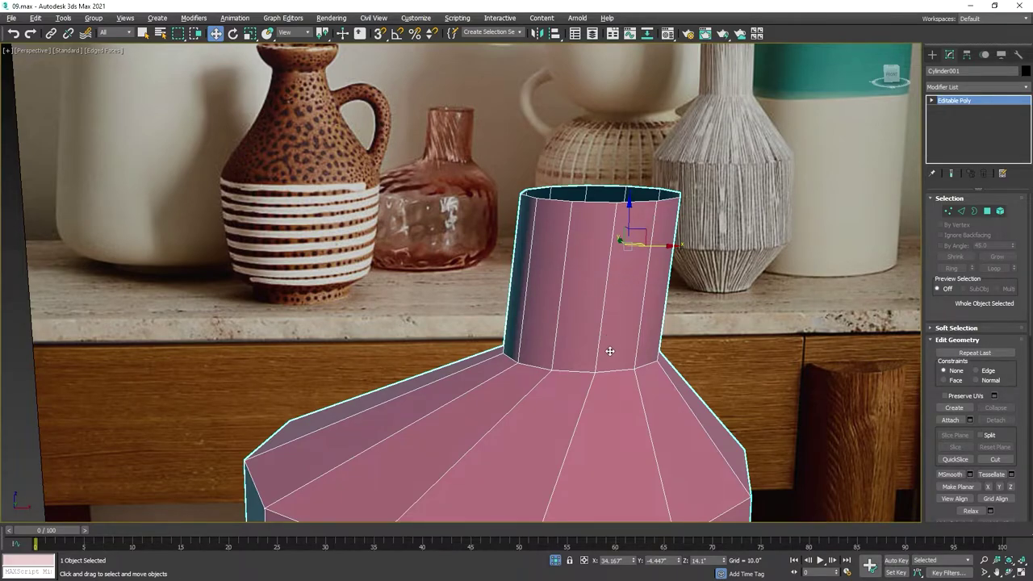
pyautogui.moveTo(609, 351)
pyautogui.mouseDown(button='middle')
pyautogui.moveTo(611, 213)
pyautogui.moveTo(603, 339)
pyautogui.mouseUp(button='middle')
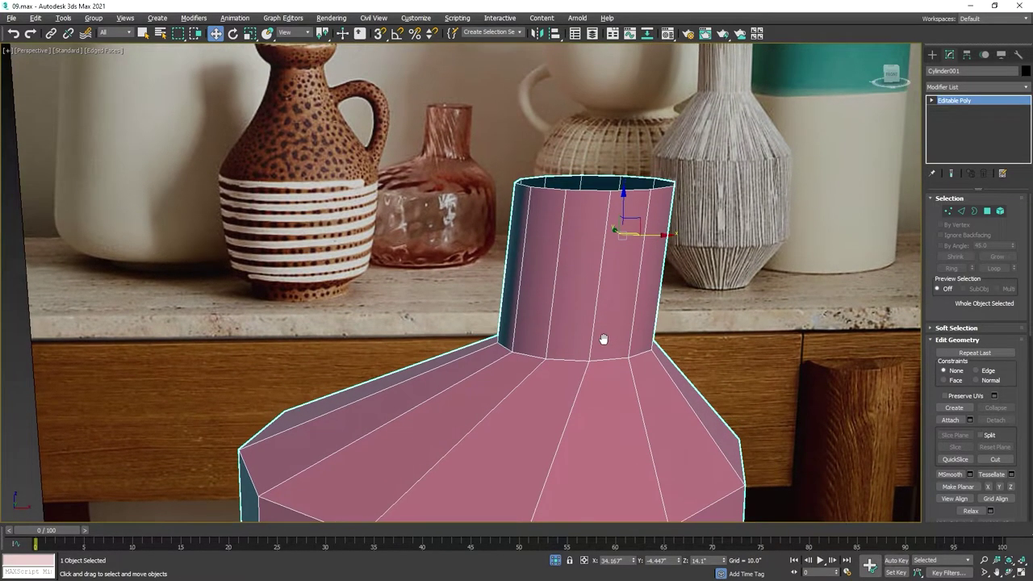
# Step: Add a Shell modifier to the bottle vase
pyautogui.click(975, 83)
pyautogui.write('skin')
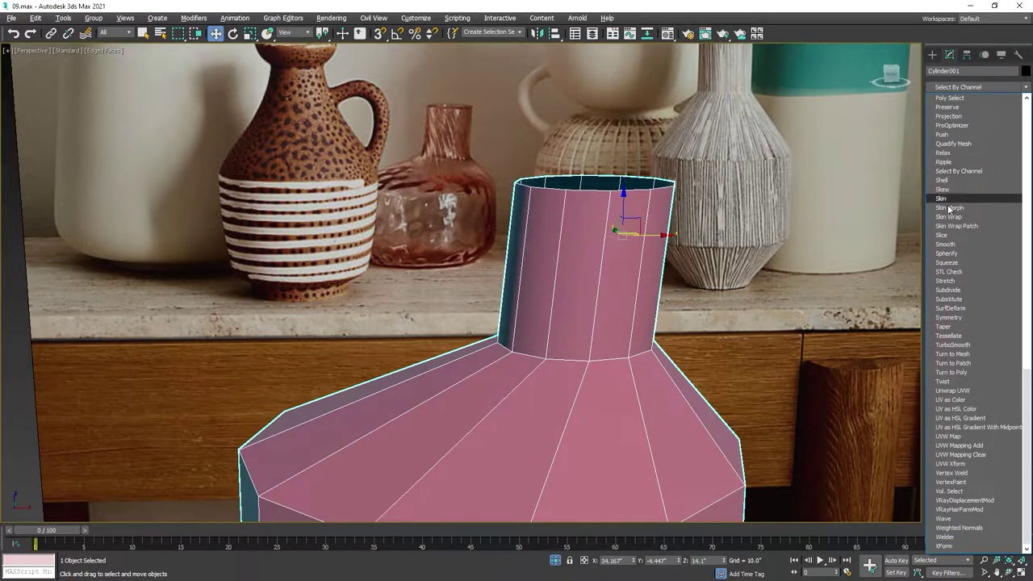
pyautogui.click(942, 180)
pyautogui.keyDown('alt'); pyautogui.moveTo(742, 307); pyautogui.dragTo(750, 231, button='middle'); pyautogui.keyUp('alt')
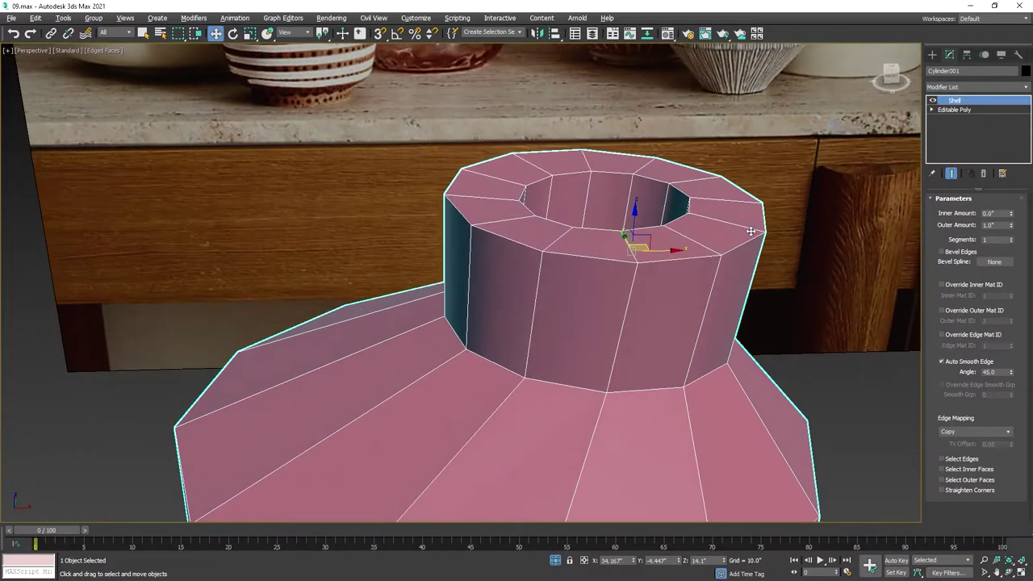
# Step: Set the Shell's Outer Amount to 0 and Inner Amount to 0.15
pyautogui.rightClick(1009, 225)
pyautogui.click(998, 213)
pyautogui.write('1')
pyautogui.press('Return')
pyautogui.write('0.1')
pyautogui.press('Return')
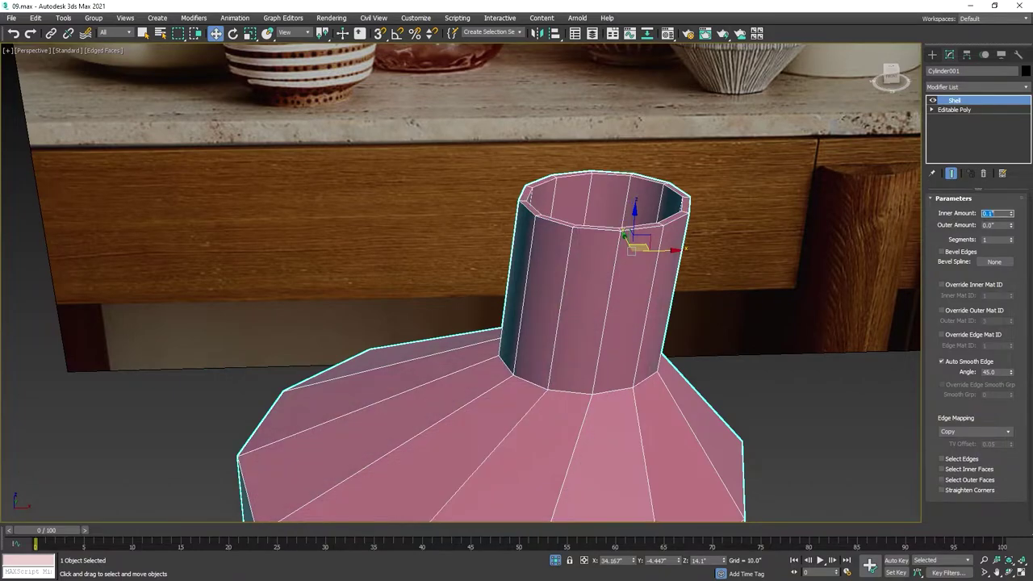
pyautogui.write('0.2')
pyautogui.press('Return')
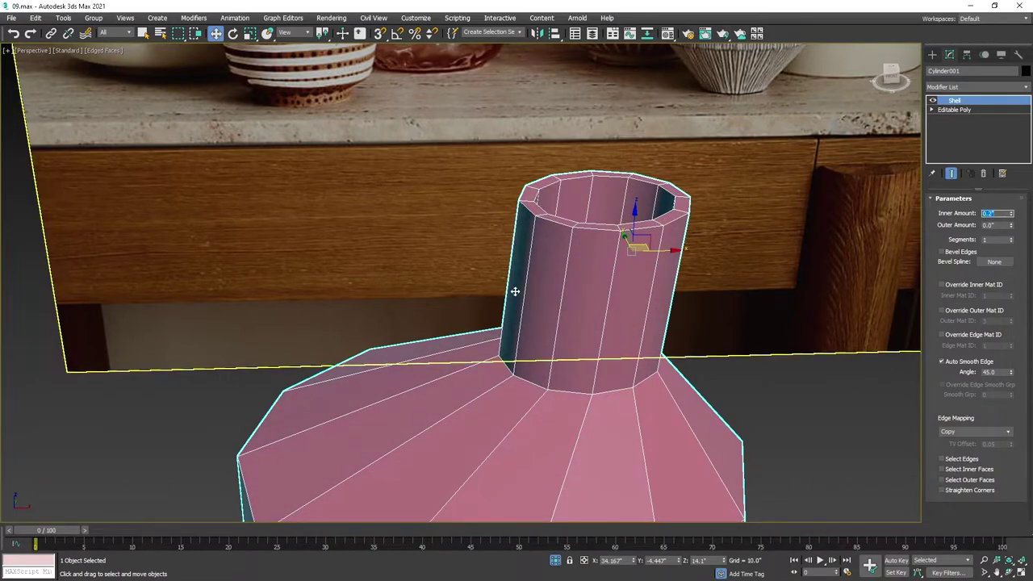
pyautogui.scroll(-5, 515, 291)
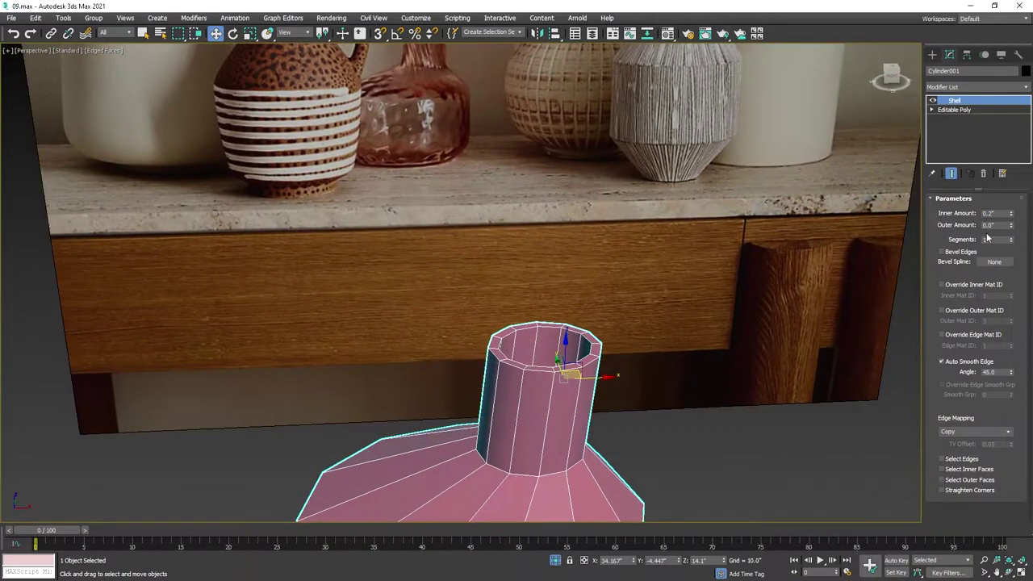
pyautogui.press('Return')
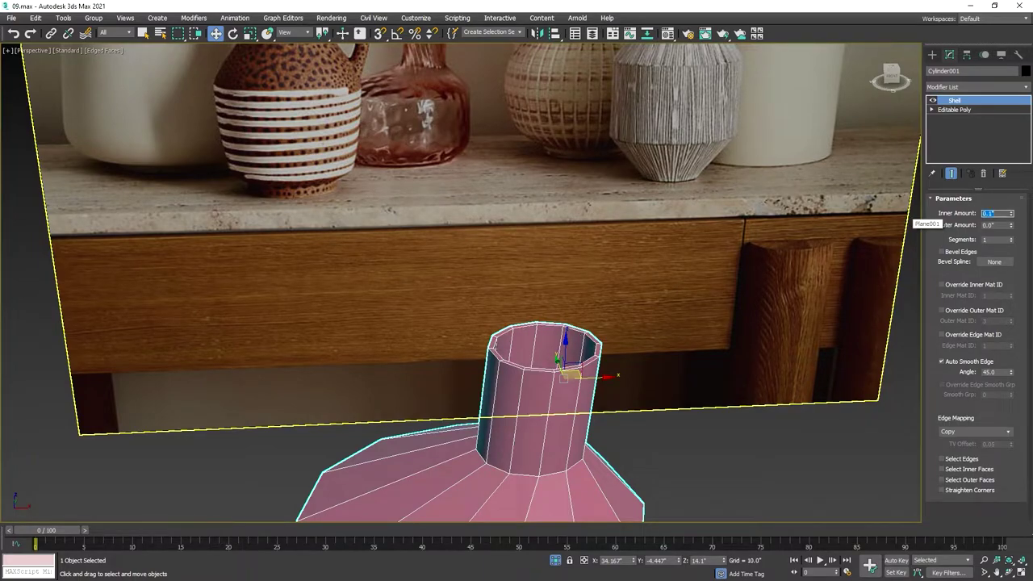
pyautogui.write('1')
pyautogui.press('Return')
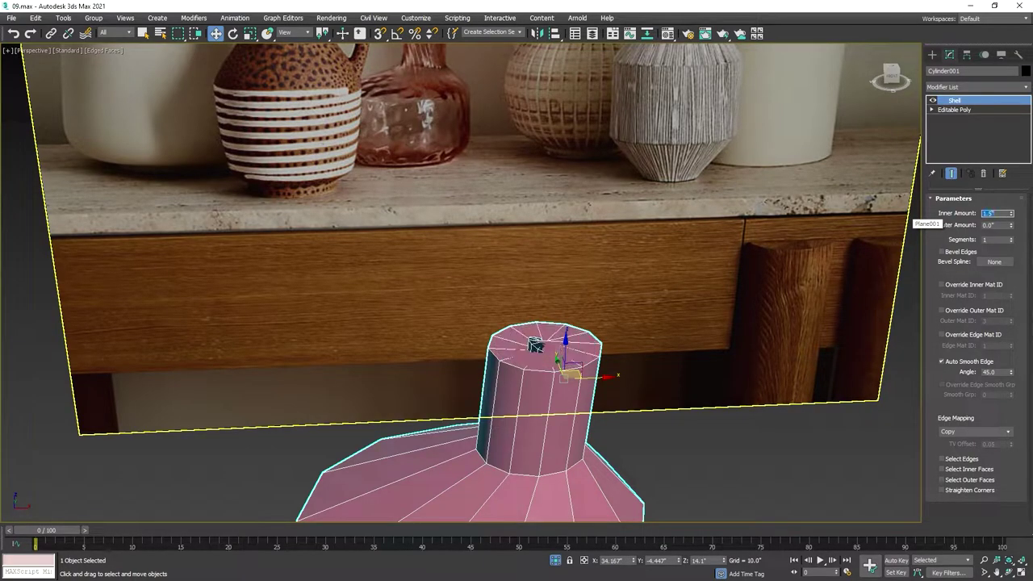
pyautogui.write('5')
pyautogui.press('Return')
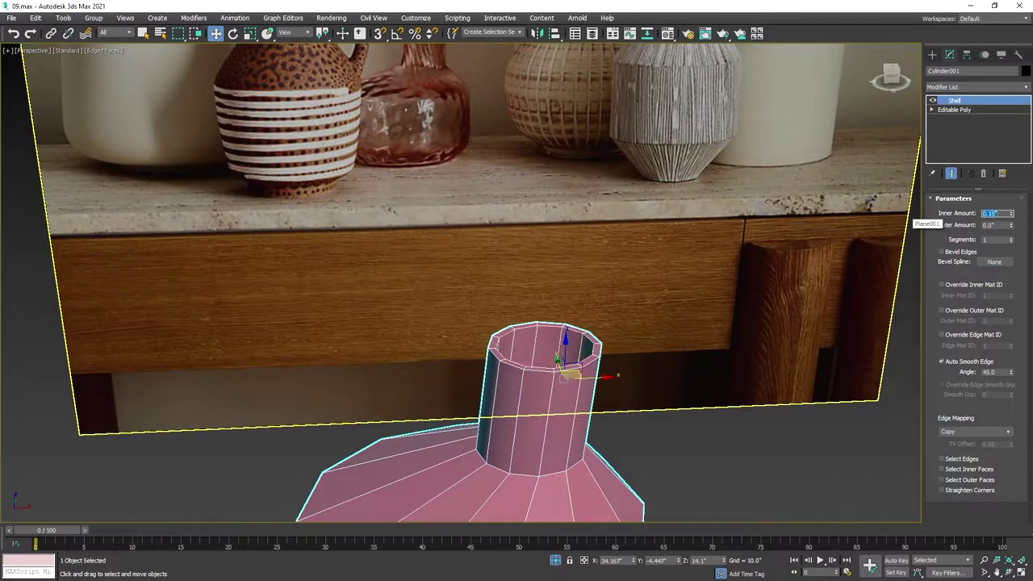
pyautogui.rightClick(562, 373)
# Step: Collapse the Shell into the Editable Poly and select the neck's vertical edges in front view
pyautogui.click(678, 490)
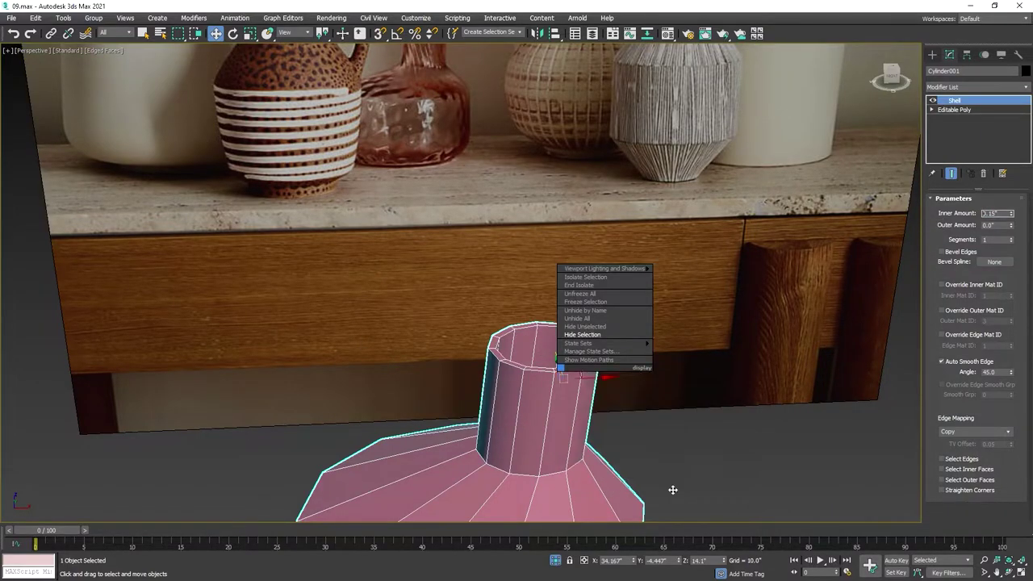
pyautogui.press('2')
pyautogui.press('f')
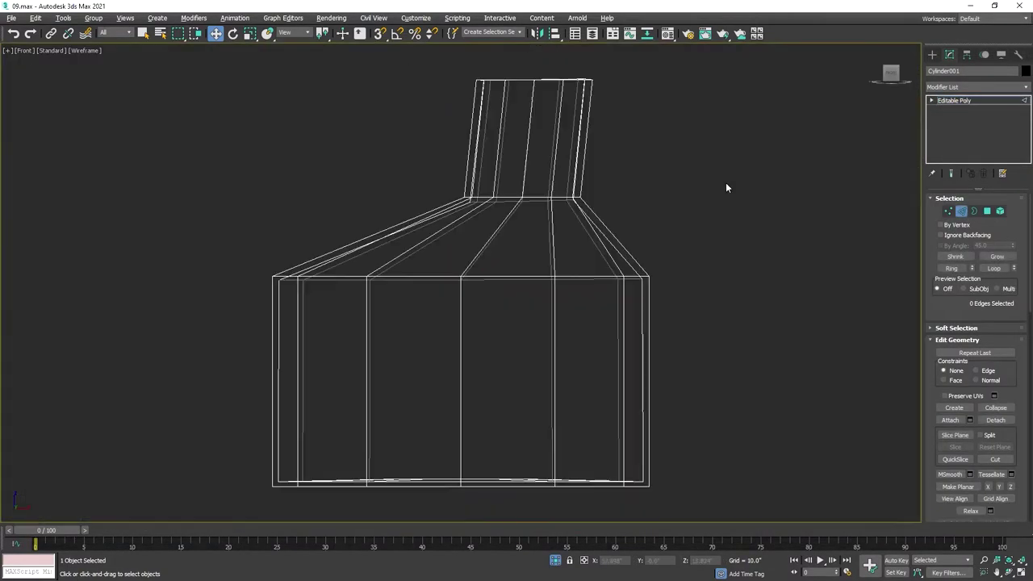
pyautogui.moveTo(726, 184); pyautogui.dragTo(525, 161)
pyautogui.scroll(3, 525, 210)
pyautogui.scroll(2, 525, 260)
# Step: Scale the top ring of neck vertices slightly inward and test rotating it
pyautogui.press('1')
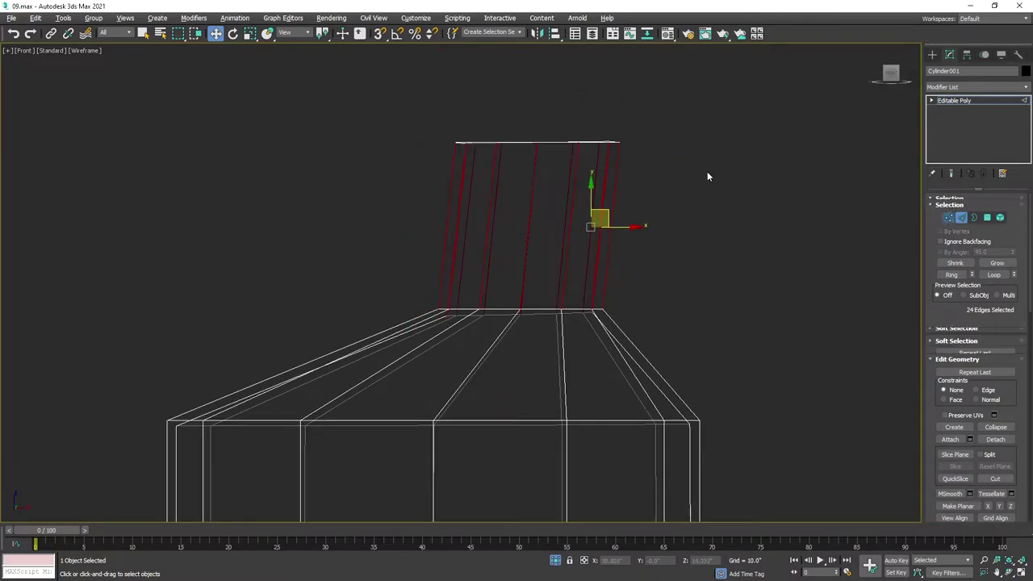
pyautogui.moveTo(707, 171); pyautogui.dragTo(436, 121)
pyautogui.press('r')
pyautogui.moveTo(545, 125); pyautogui.dragTo(499, 150)
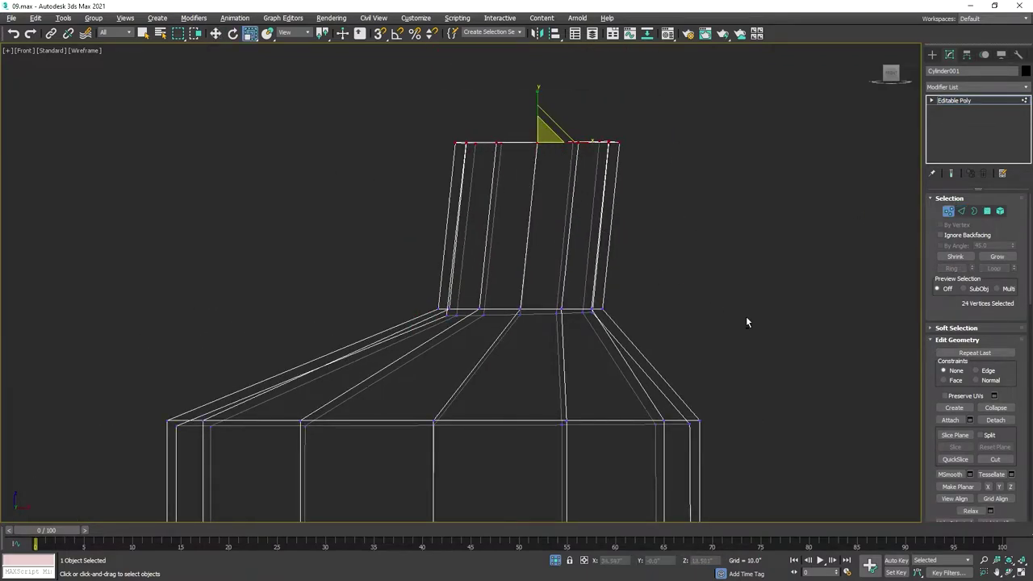
pyautogui.press('p')
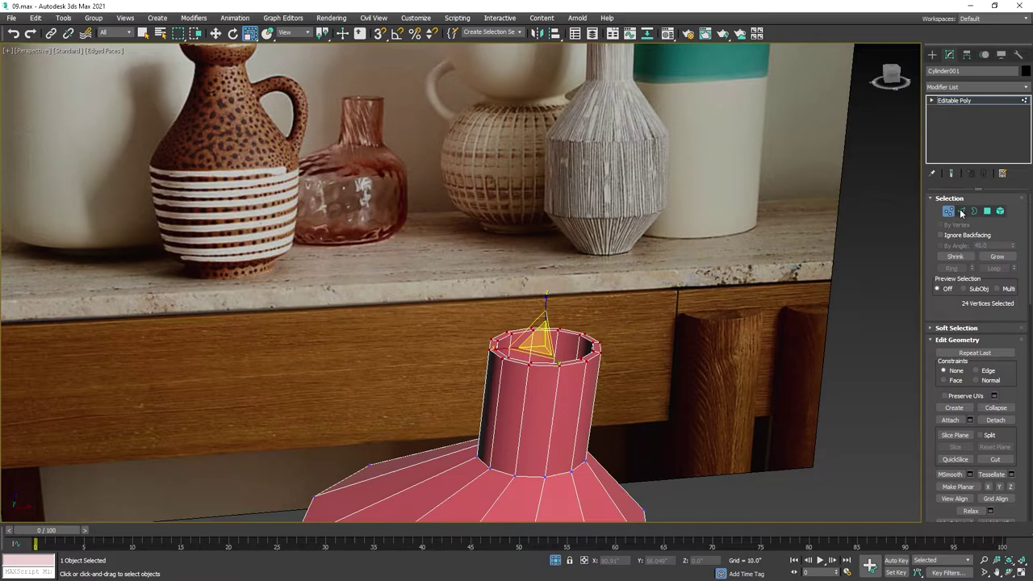
pyautogui.press('e')
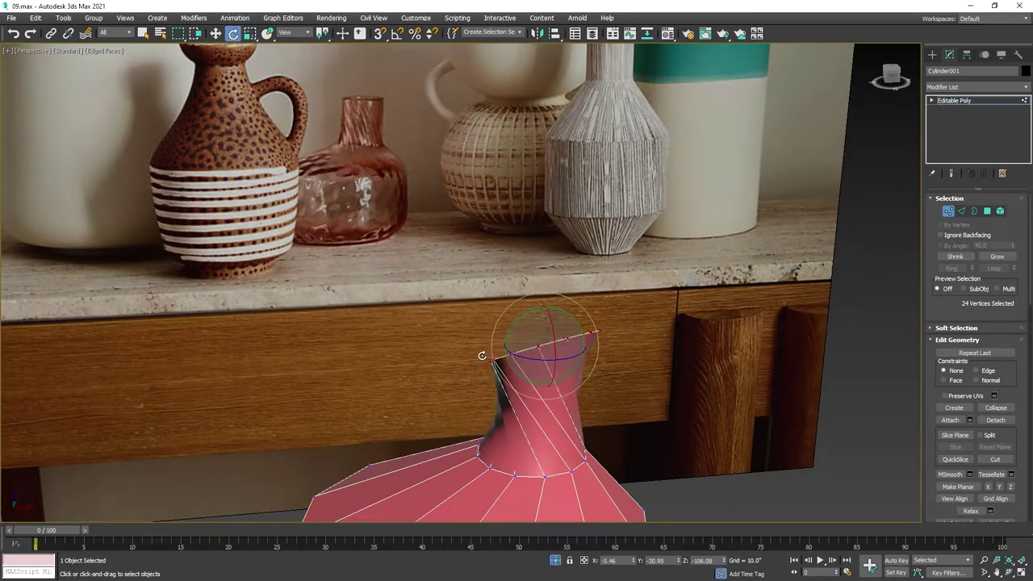
pyautogui.moveTo(521, 361); pyautogui.dragTo(466, 359)
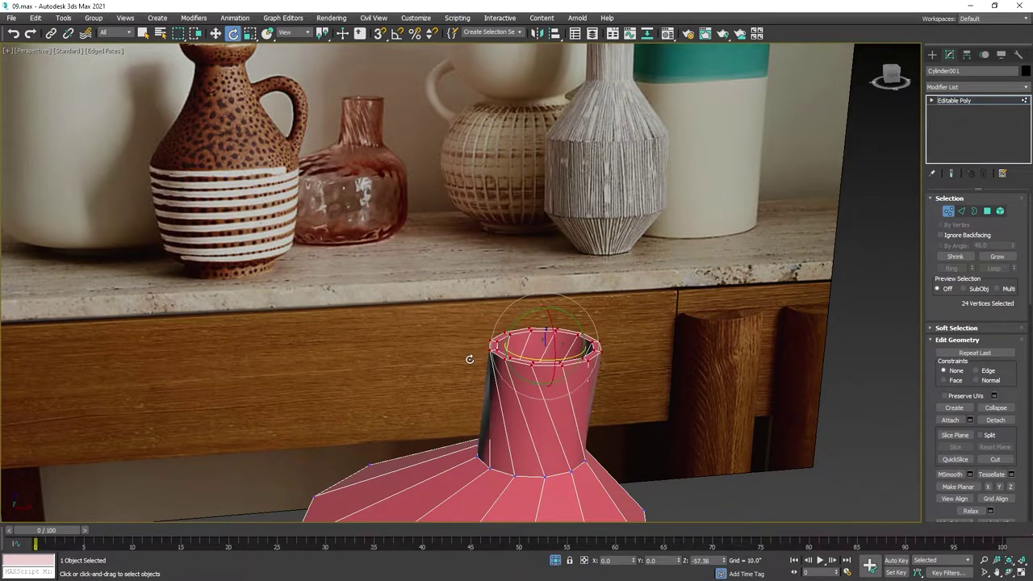
# Step: Select the lower neck ring in front view, then clear it and frame the neck in perspective
pyautogui.press('f')
pyautogui.scroll(-2, 783, 216)
pyautogui.moveTo(484, 274); pyautogui.dragTo(618, 306)
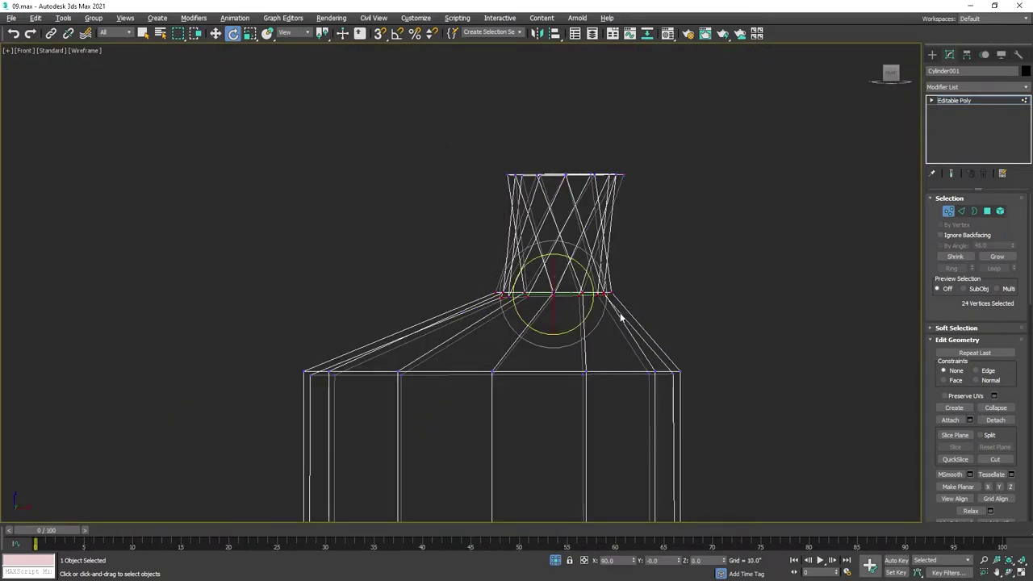
pyautogui.hotkey('alt', 'w')
pyautogui.click(807, 473)
pyautogui.hotkey('alt', 'w')
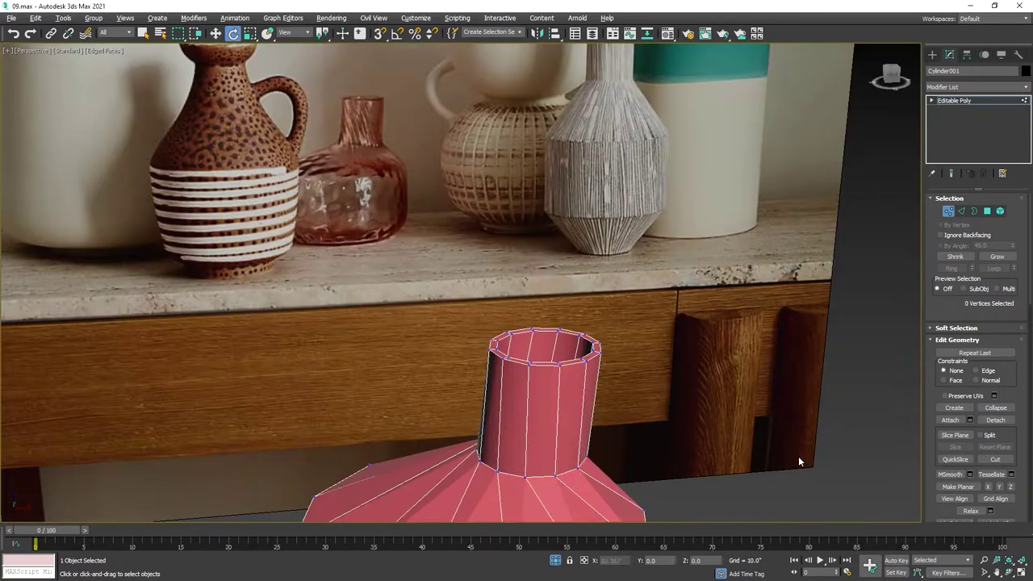
pyautogui.moveTo(798, 456)
pyautogui.mouseDown(button='middle')
pyautogui.moveTo(771, 257)
pyautogui.moveTo(779, 376)
pyautogui.mouseUp(button='middle')
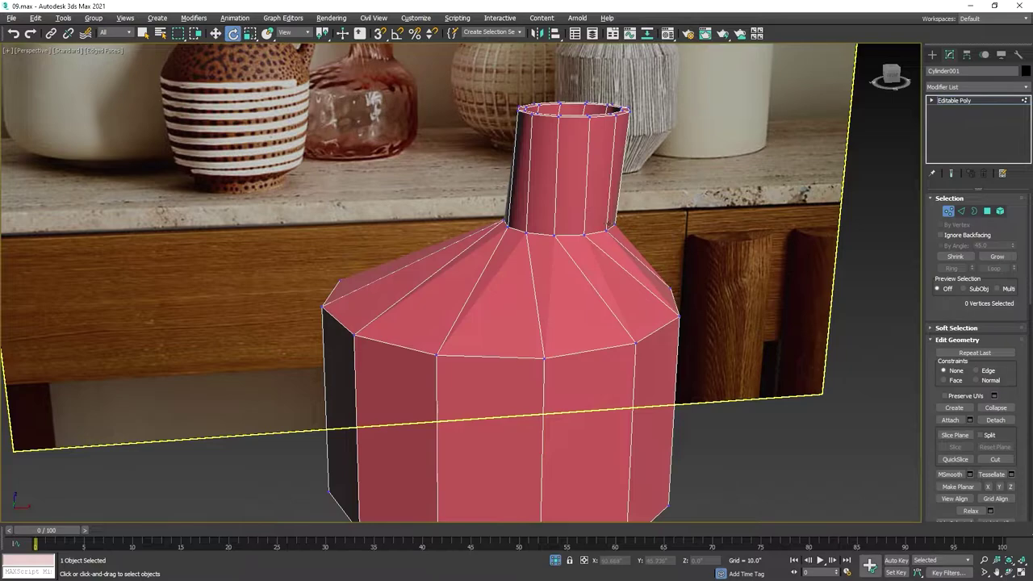
pyautogui.moveTo(896, 160); pyautogui.dragTo(896, 210, button='middle')
# Step: Select the neck's vertical edges and connect them with 2 segments for horizontal loops
pyautogui.click(961, 211)
pyautogui.moveTo(530, 230); pyautogui.dragTo(657, 235)
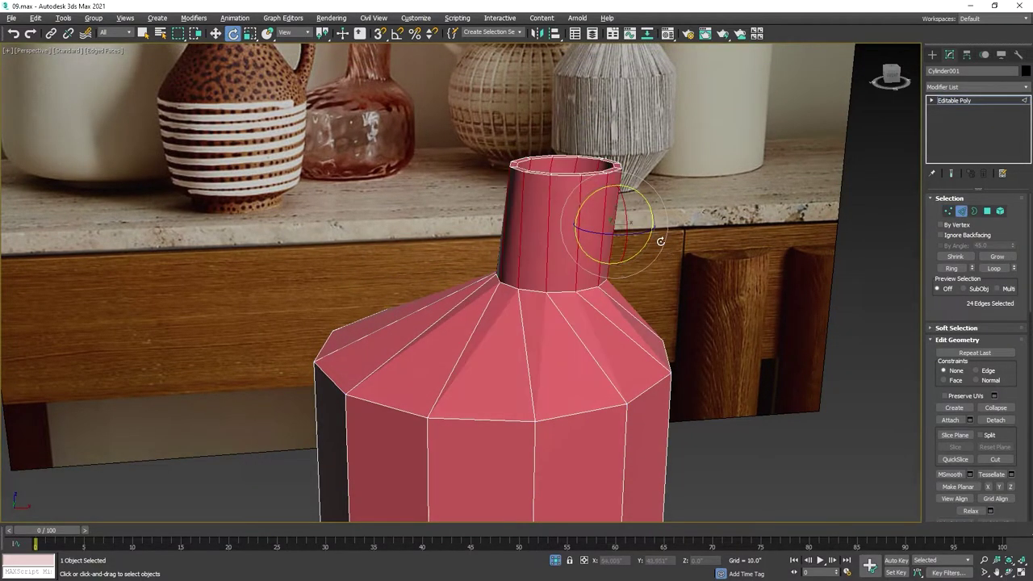
pyautogui.rightClick(484, 230)
pyautogui.press('Escape')
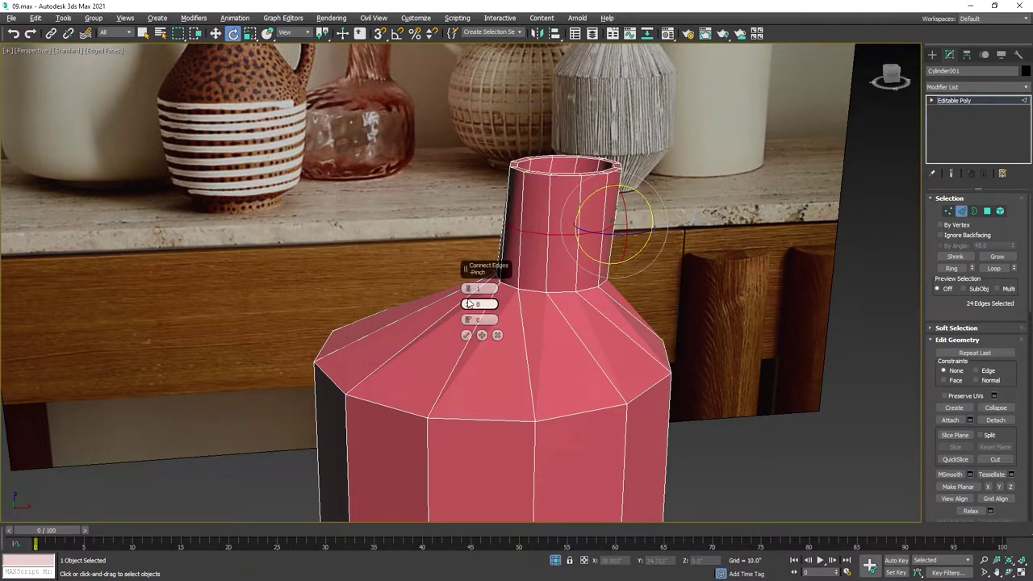
pyautogui.moveTo(468, 287); pyautogui.dragTo(469, 281)
pyautogui.click(467, 335)
# Step: Select the inner and outer edge loops on the top rim
pyautogui.click(558, 151)
pyautogui.scroll(4, 559, 151)
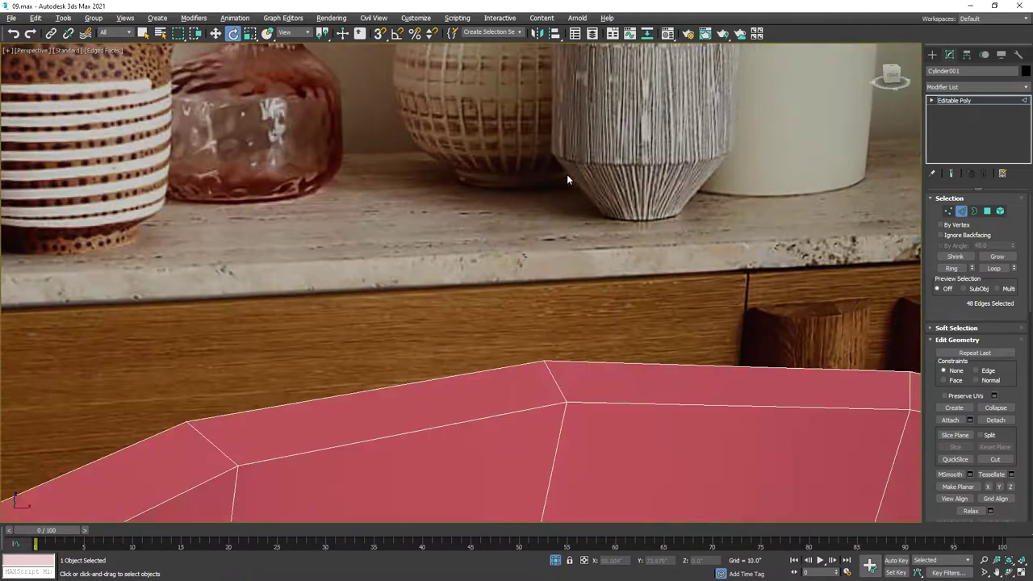
pyautogui.scroll(-4, 566, 174)
pyautogui.scroll(4, 573, 202)
pyautogui.scroll(-5, 578, 227)
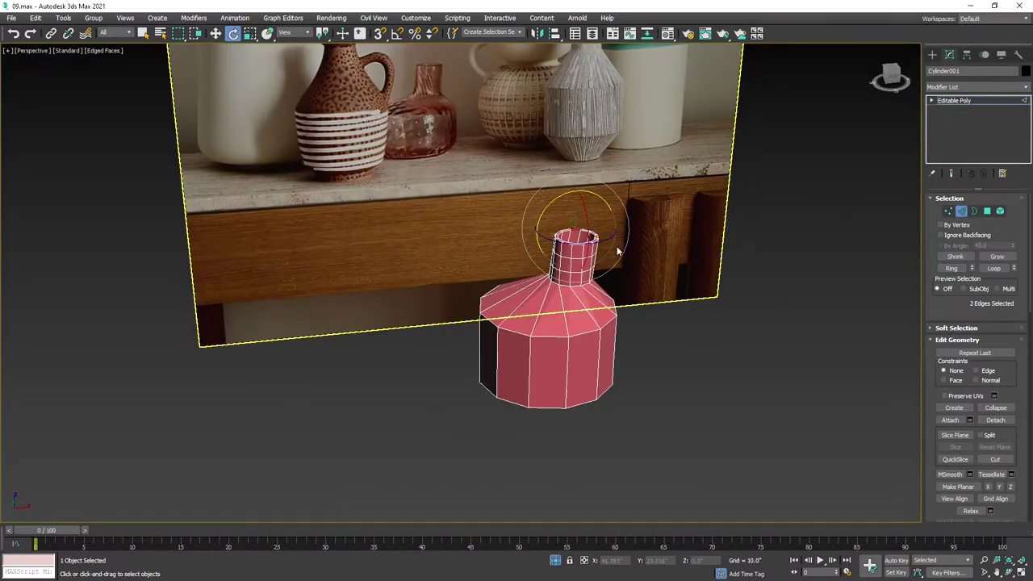
pyautogui.scroll(5, 619, 252)
pyautogui.doubleClick(554, 268)
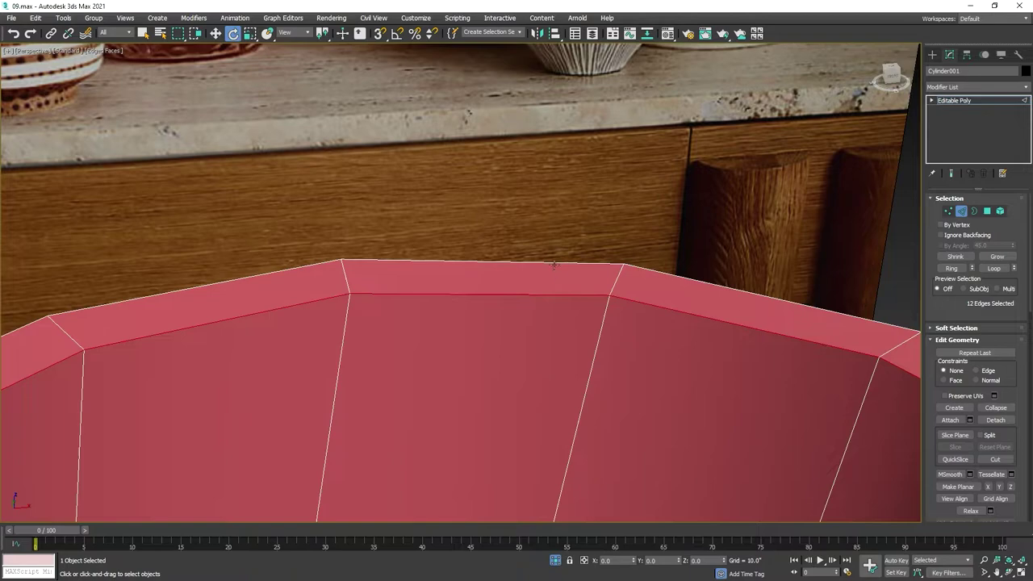
pyautogui.keyDown('ctrl'); pyautogui.doubleClick(553, 266); pyautogui.keyUp('ctrl')
# Step: Extrude the rim edges with height 0 and width 0.02 for a thin band
pyautogui.scroll(-3, 967, 436)
pyautogui.scroll(-3, 967, 423)
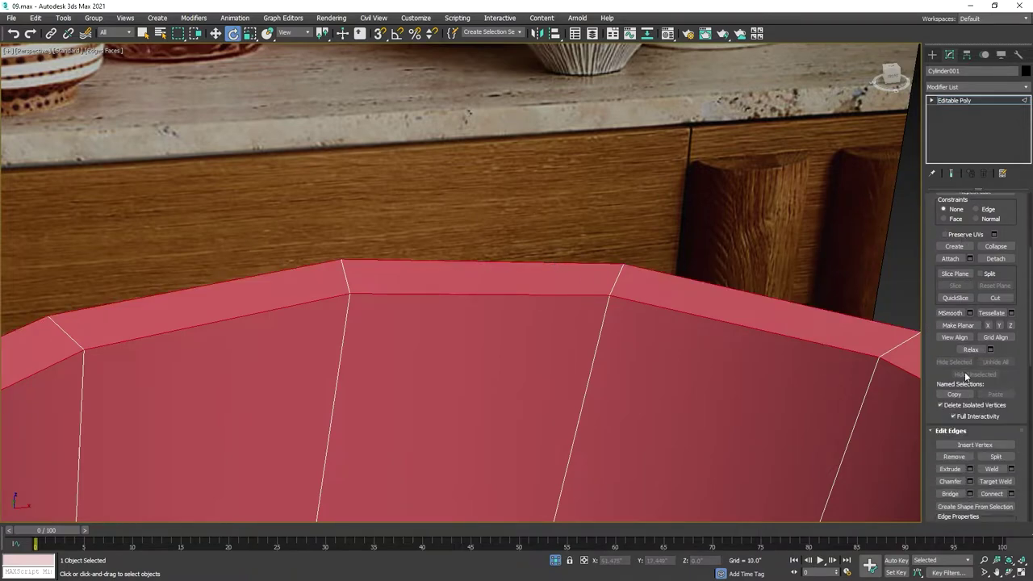
pyautogui.scroll(-2, 967, 407)
pyautogui.click(969, 420)
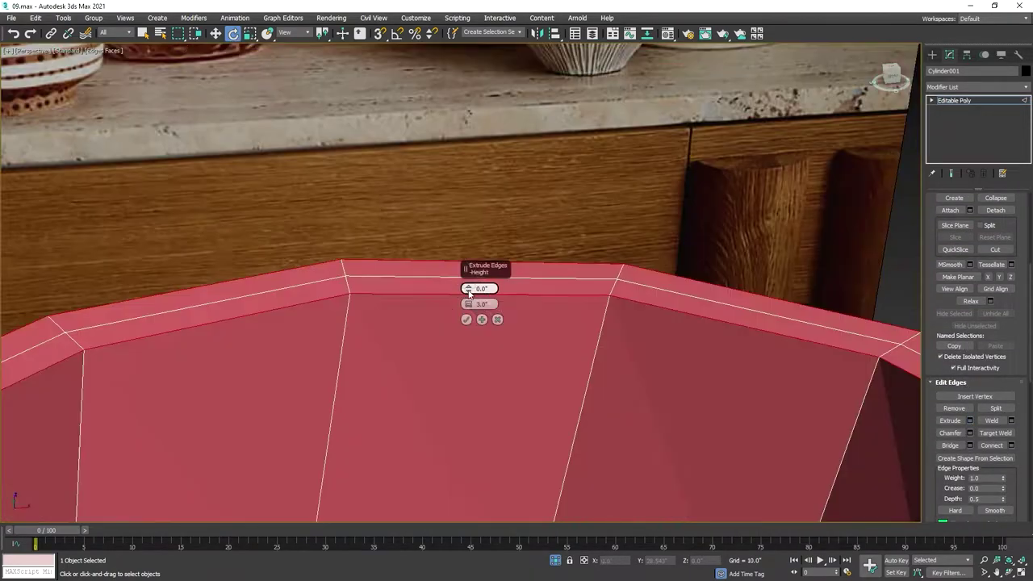
pyautogui.click(469, 303)
pyautogui.moveTo(469, 303); pyautogui.dragTo(469, 299)
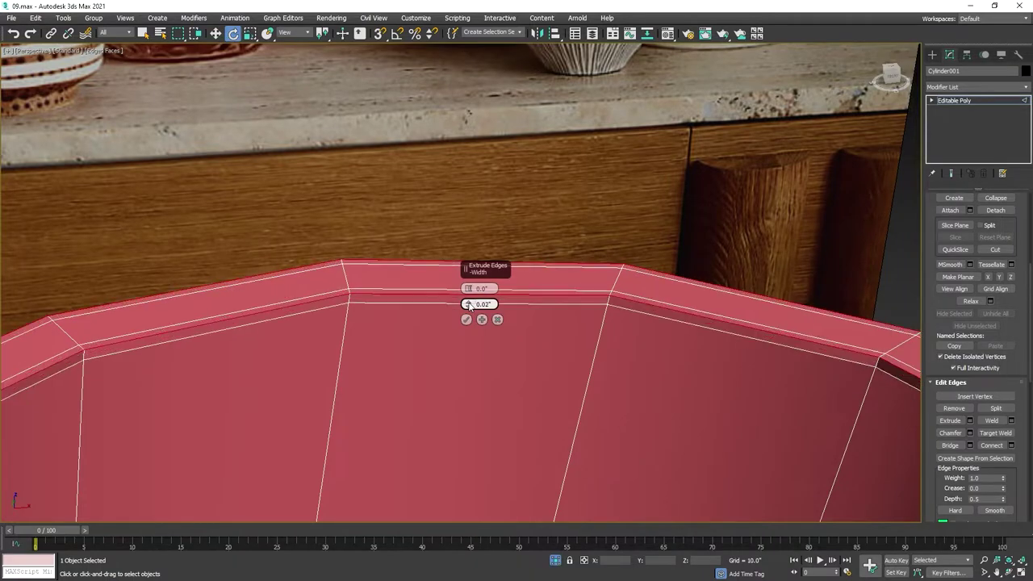
pyautogui.click(466, 320)
pyautogui.scroll(-3, 634, 258)
pyautogui.scroll(-5, 633, 258)
pyautogui.moveTo(641, 285)
pyautogui.keyDown('alt'); pyautogui.mouseDown(button='middle')
pyautogui.moveTo(510, 246)
pyautogui.moveTo(536, 284)
pyautogui.moveTo(521, 281)
pyautogui.mouseUp(button='middle'); pyautogui.keyUp('alt')
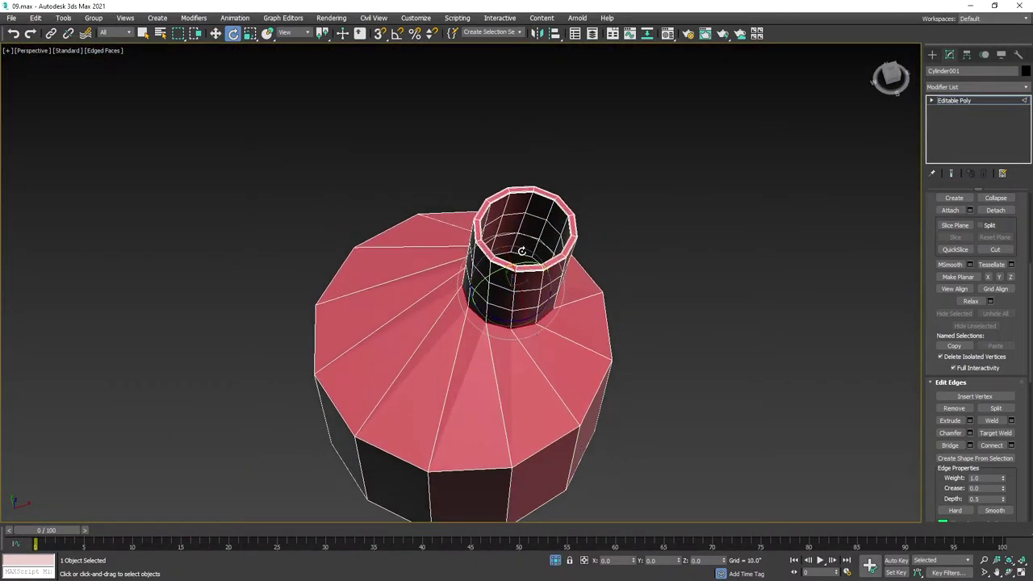
# Step: Extrude the neck-base edge loop with height 0 and a small width
pyautogui.keyDown('alt'); pyautogui.moveTo(590, 322); pyautogui.dragTo(795, 353, button='middle'); pyautogui.keyUp('alt')
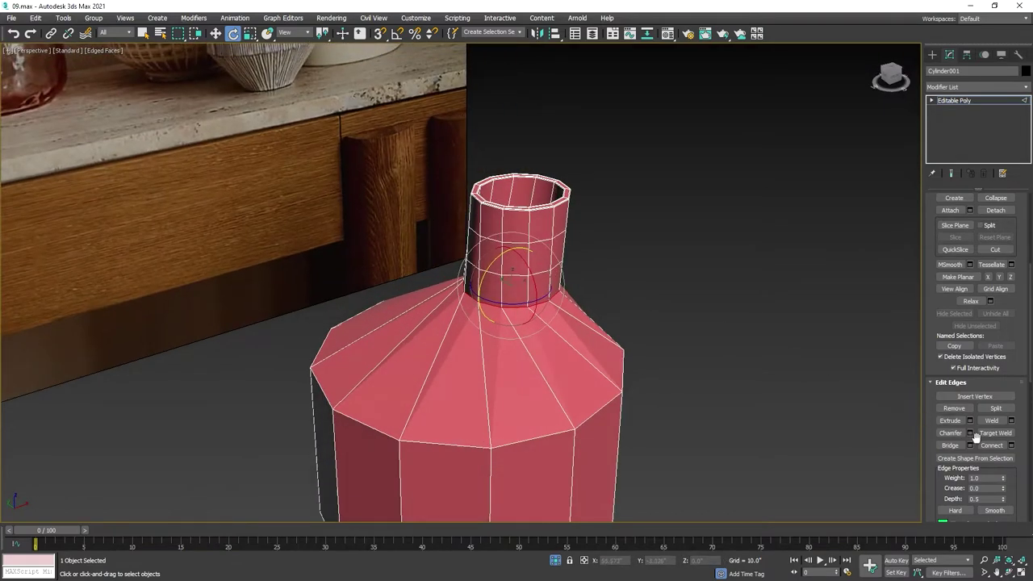
pyautogui.keyDown('alt'); pyautogui.moveTo(556, 265); pyautogui.dragTo(553, 292, button='middle'); pyautogui.keyUp('alt')
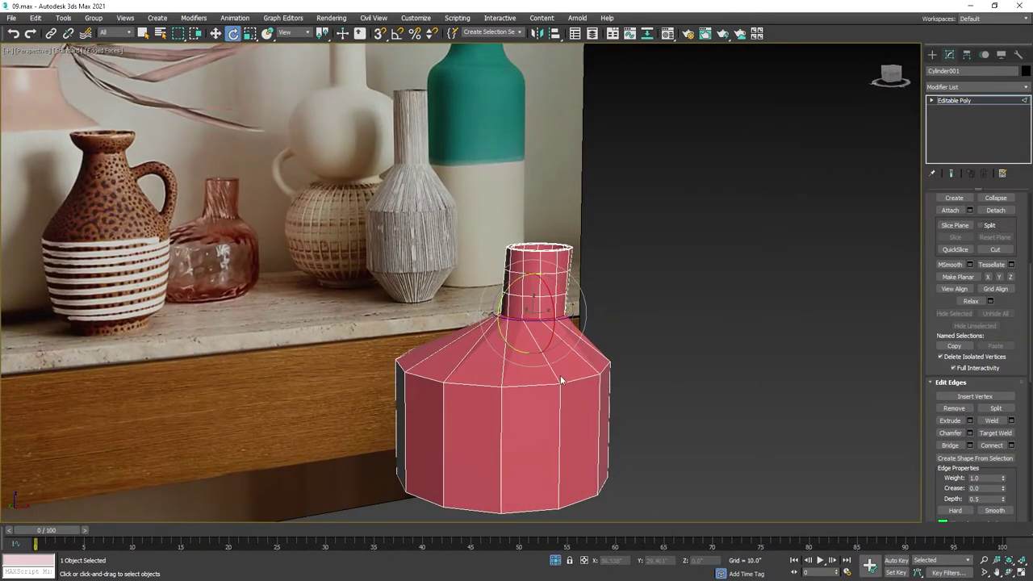
pyautogui.scroll(4, 563, 324)
pyautogui.click(970, 420)
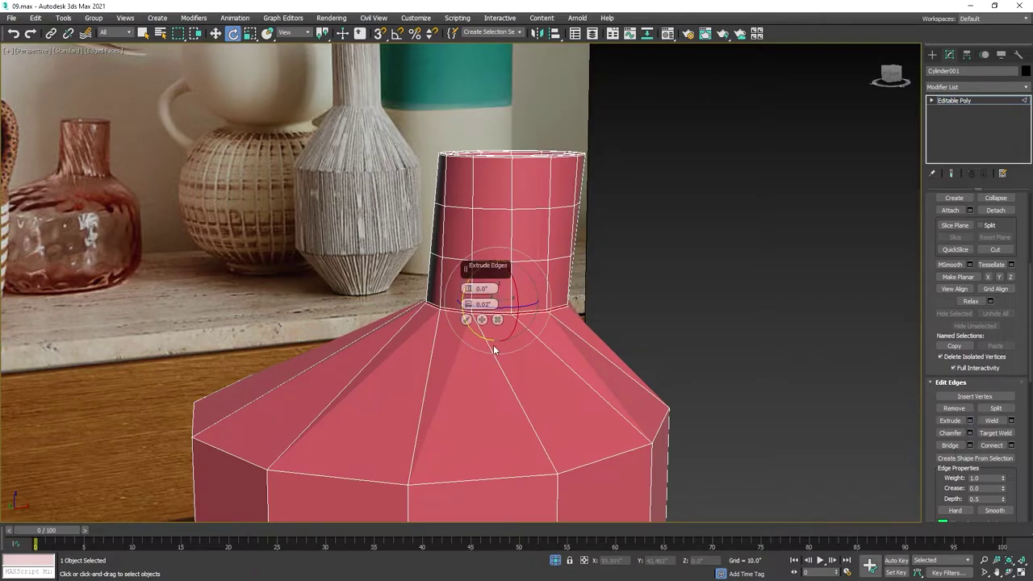
pyautogui.click(465, 319)
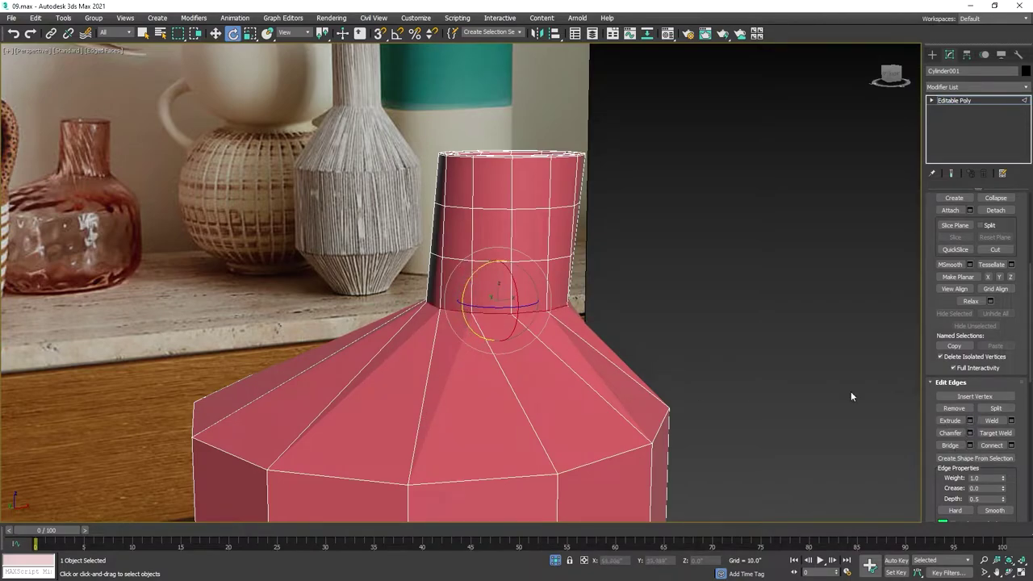
pyautogui.click(969, 421)
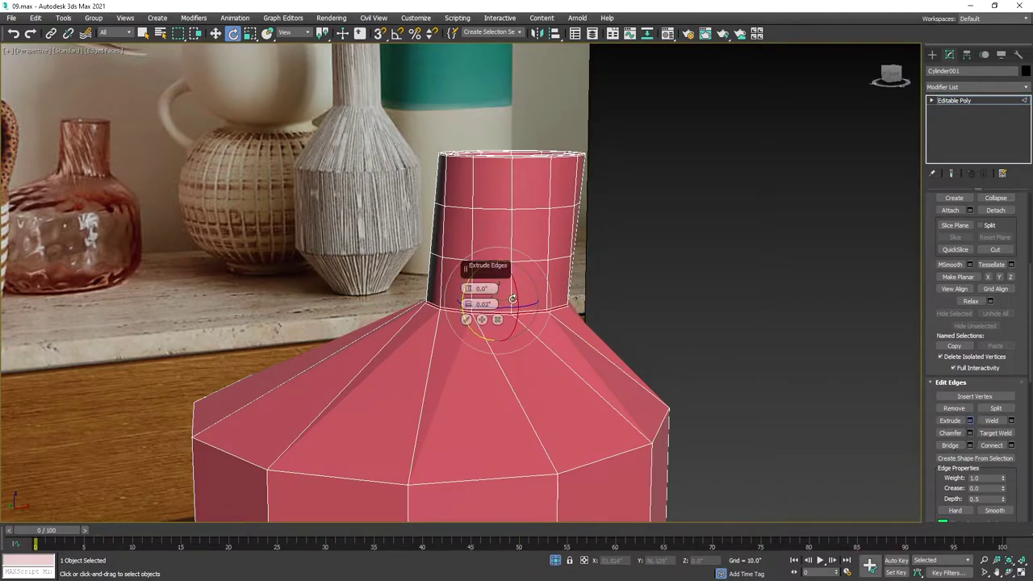
pyautogui.rightClick(472, 292)
pyautogui.moveTo(470, 305); pyautogui.dragTo(470, 305)
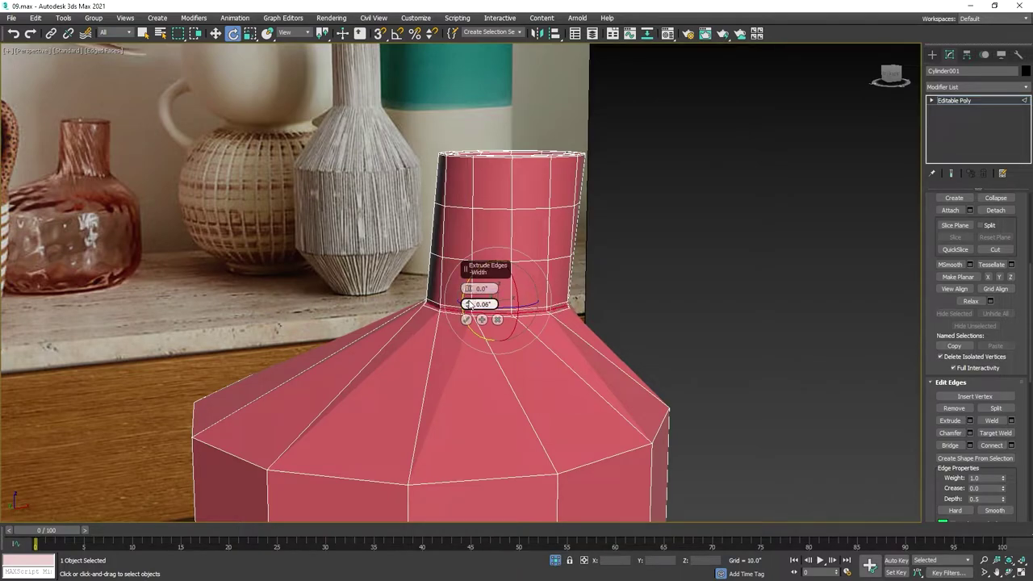
pyautogui.click(466, 319)
# Step: Select the shoulder-to-body edge loop and extrude it with a small width
pyautogui.doubleClick(484, 477)
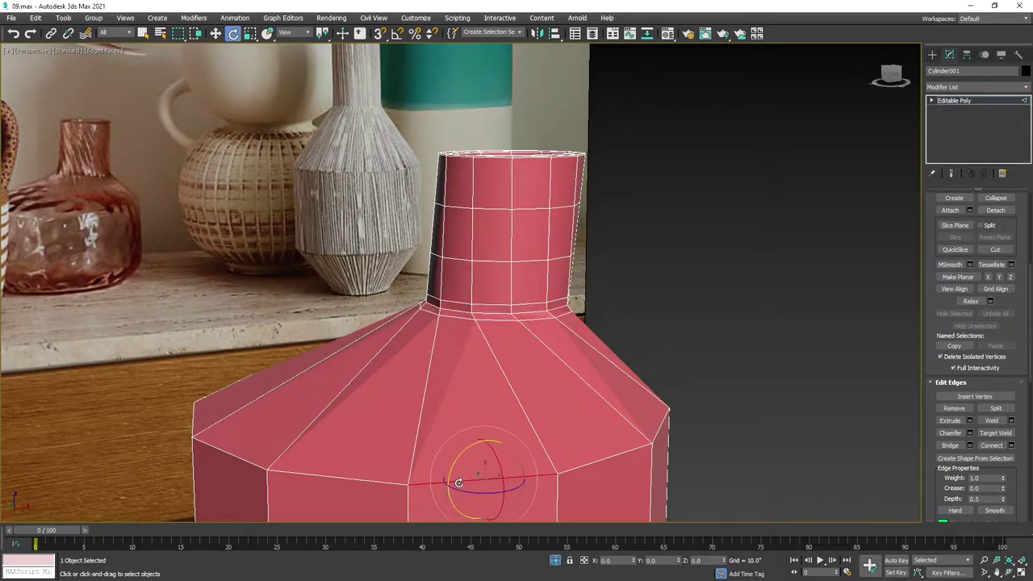
pyautogui.press('F3')
pyautogui.click(491, 466)
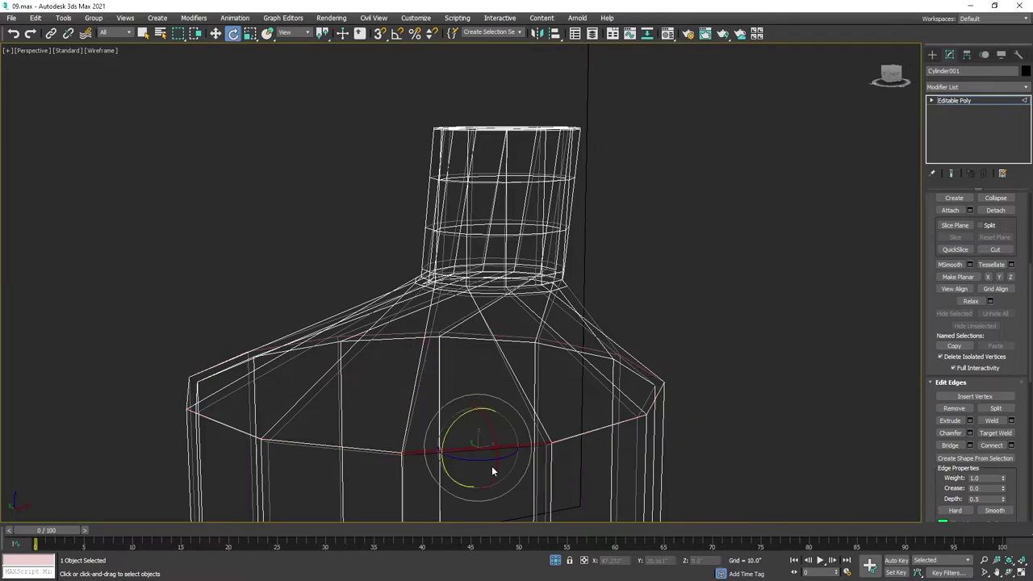
pyautogui.doubleClick(491, 466)
pyautogui.press('F3')
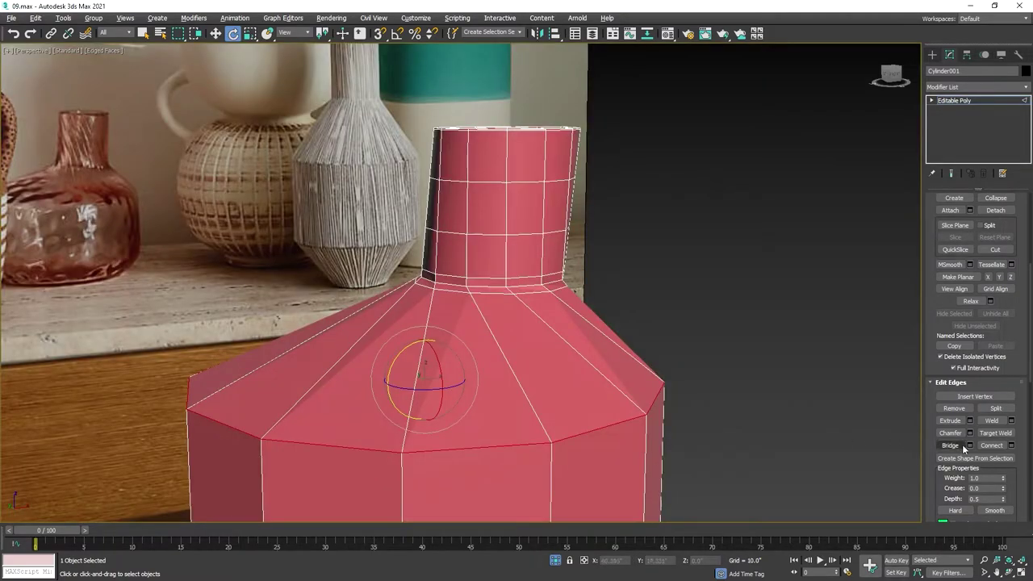
pyautogui.click(970, 420)
pyautogui.moveTo(468, 305); pyautogui.dragTo(471, 299)
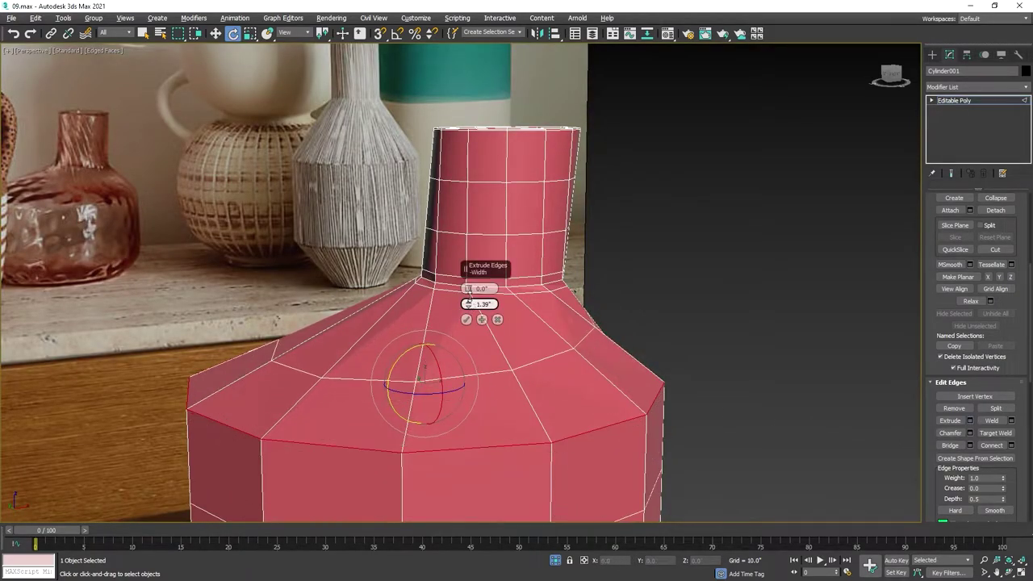
pyautogui.click(466, 319)
# Step: Select the bottom rim edge loop and extrude it with the same thin band
pyautogui.moveTo(721, 289)
pyautogui.keyDown('alt'); pyautogui.mouseDown(button='middle')
pyautogui.moveTo(629, 256)
pyautogui.moveTo(631, 240)
pyautogui.mouseUp(button='middle'); pyautogui.keyUp('alt')
pyautogui.doubleClick(558, 371)
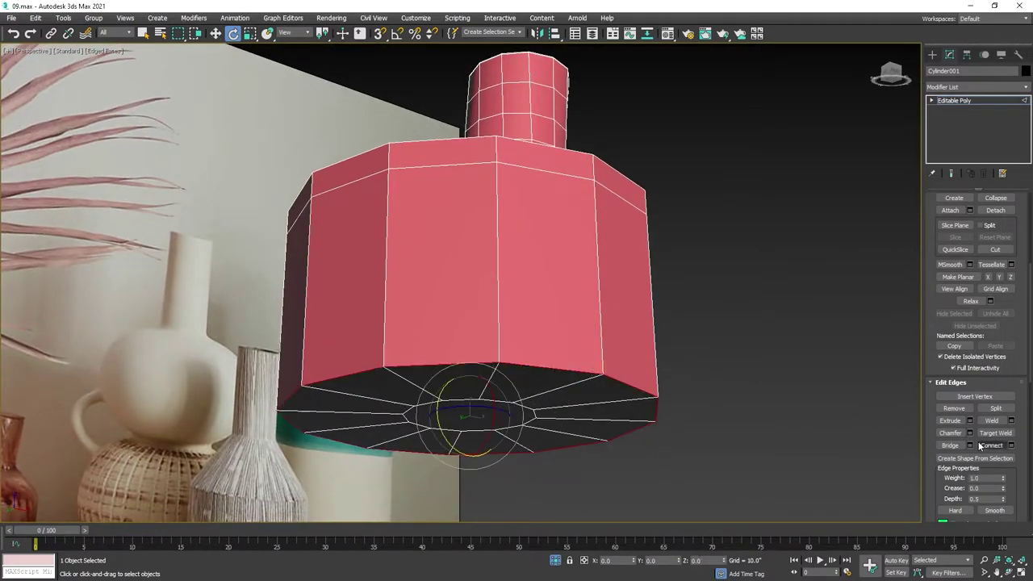
pyautogui.press('F3')
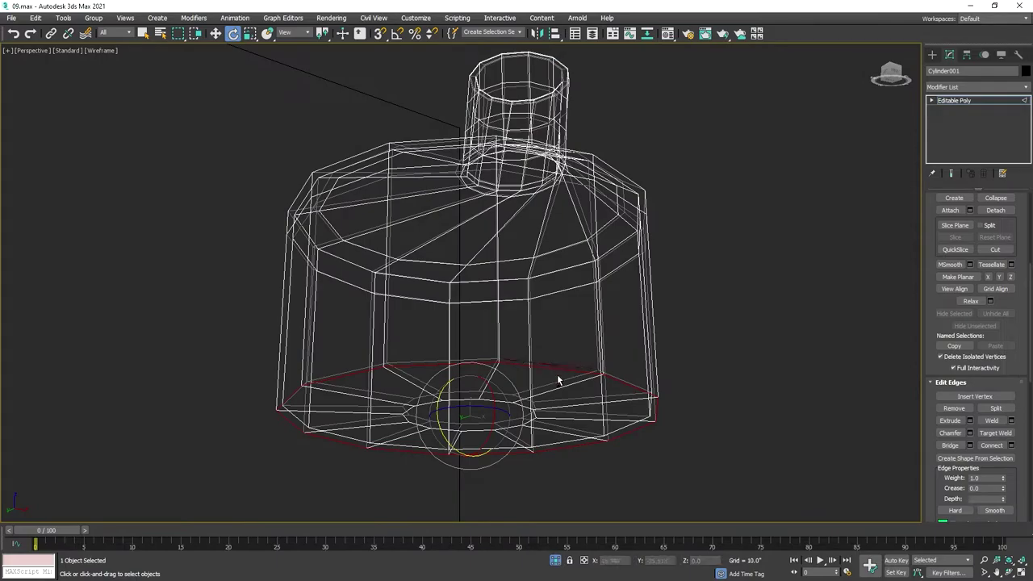
pyautogui.keyDown('ctrl'); pyautogui.doubleClick(560, 365); pyautogui.keyUp('ctrl')
pyautogui.press('F3')
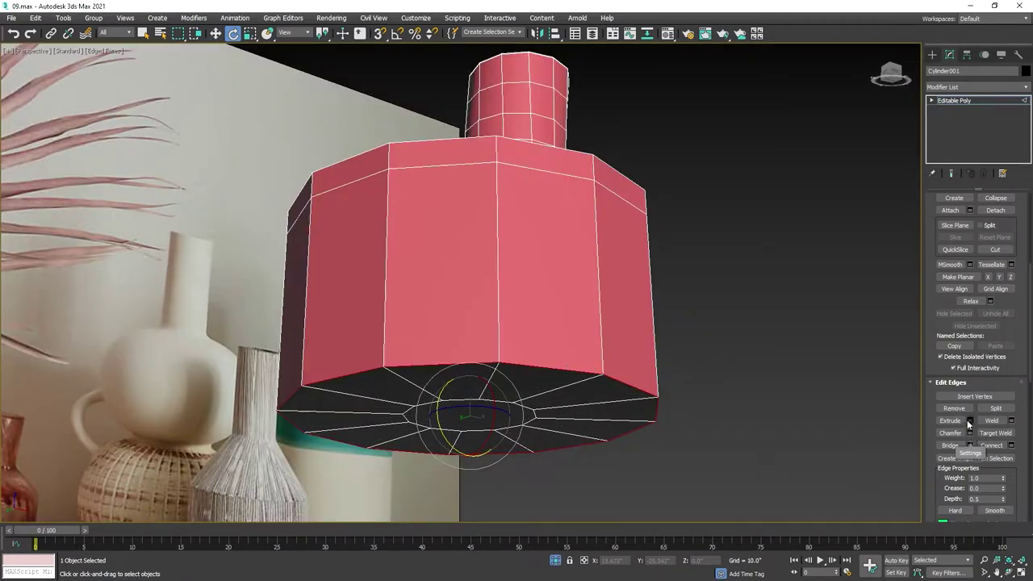
pyautogui.click(969, 421)
pyautogui.click(466, 319)
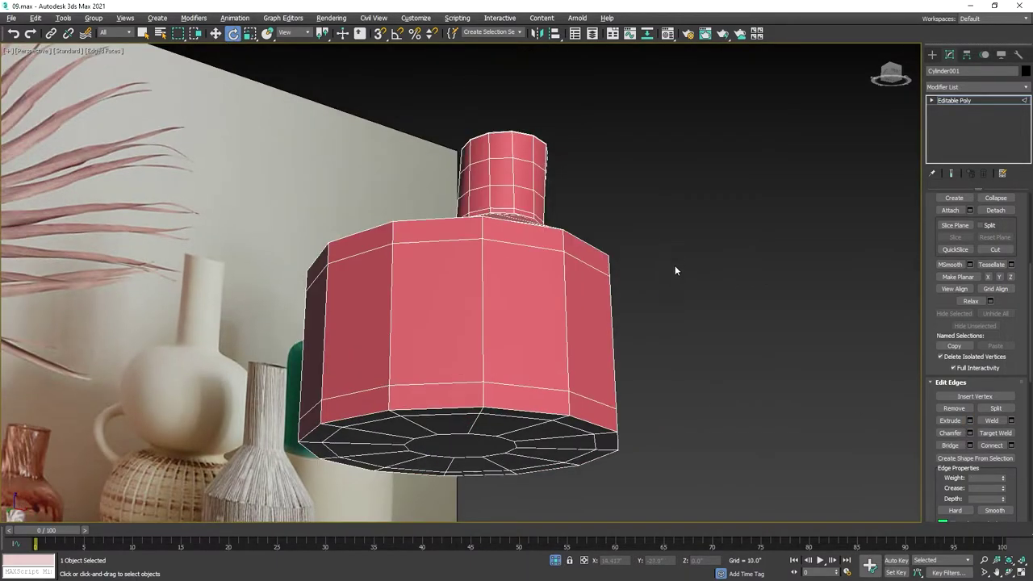
# Step: Remove the accidental Turn to Mesh modifier and add TurboSmooth to the vase
pyautogui.click(971, 86)
pyautogui.scroll(-10, 970, 80)
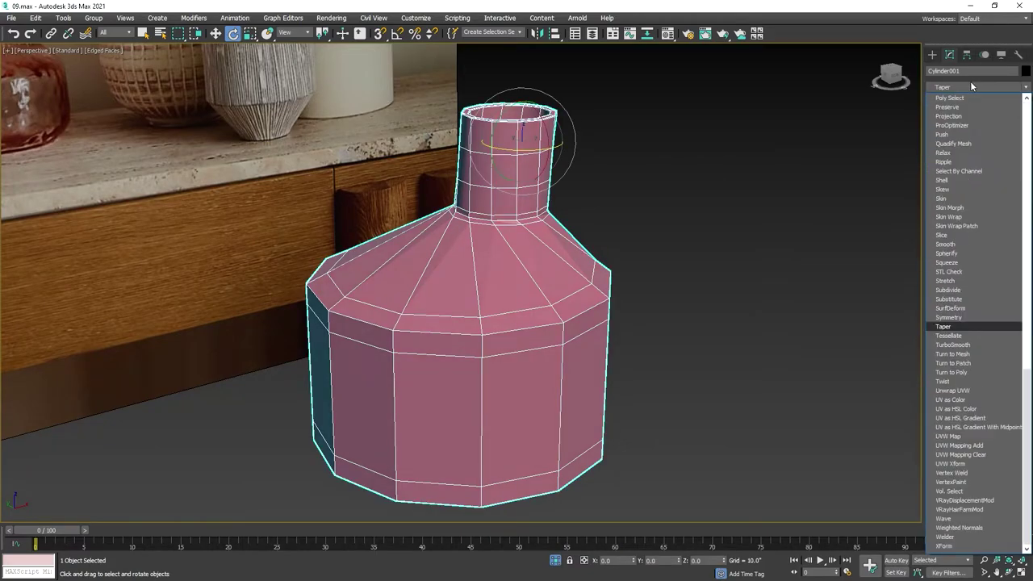
pyautogui.click(959, 355)
pyautogui.click(983, 172)
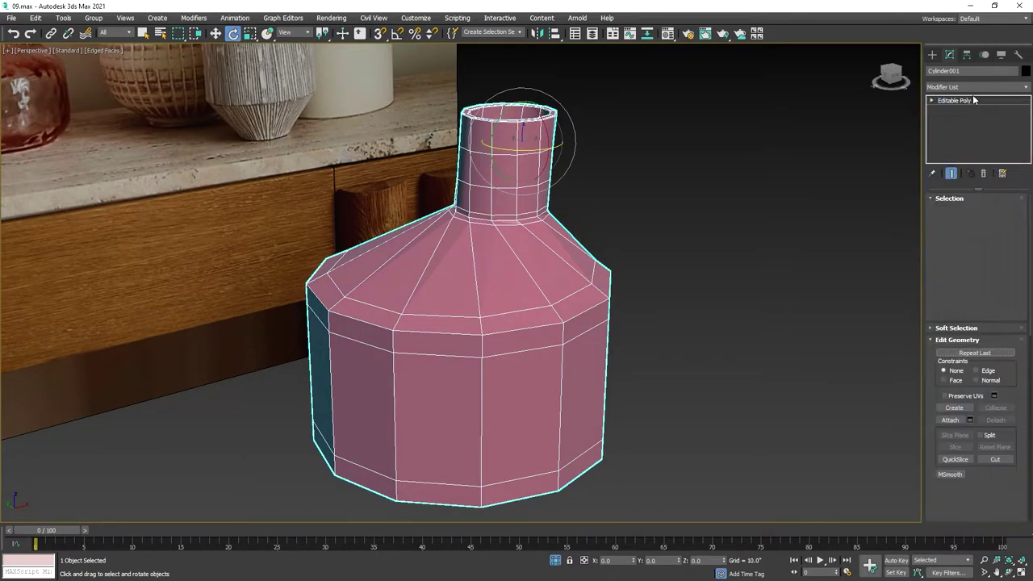
pyautogui.click(972, 86)
pyautogui.press('t')
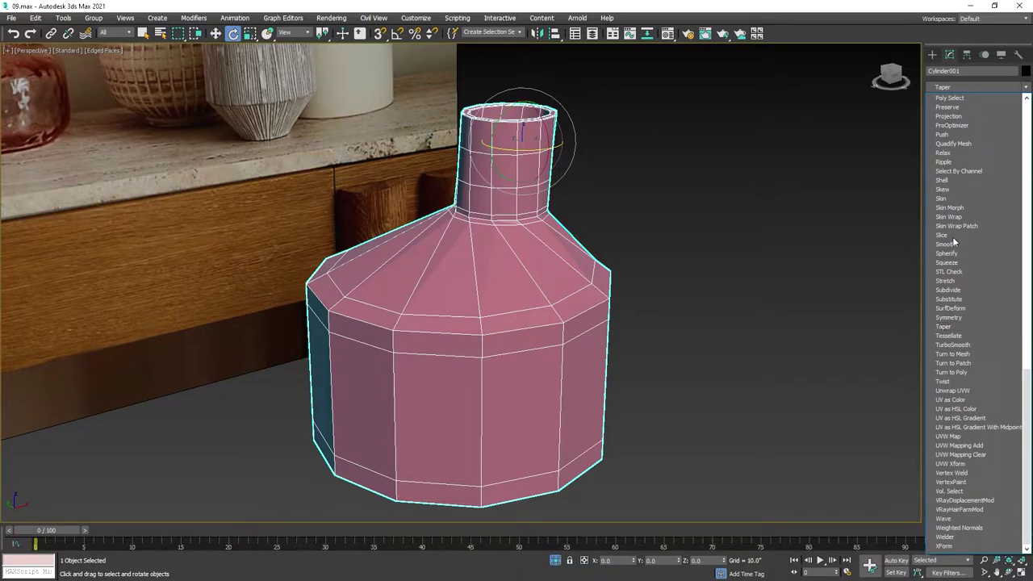
pyautogui.click(956, 345)
# Step: Switch to the Move tool and expand the Editable Poly sub-object levels
pyautogui.rightClick(555, 316)
pyautogui.click(567, 325)
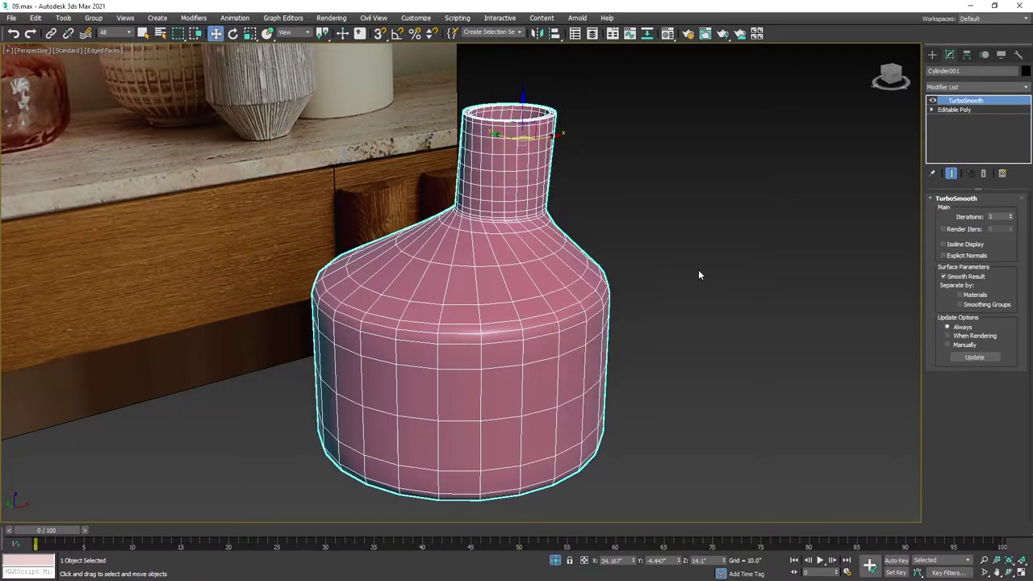
pyautogui.click(932, 110)
# Step: Ring-select the body's vertical edges and connect them with 2 segments, then leave Edge level
pyautogui.click(950, 128)
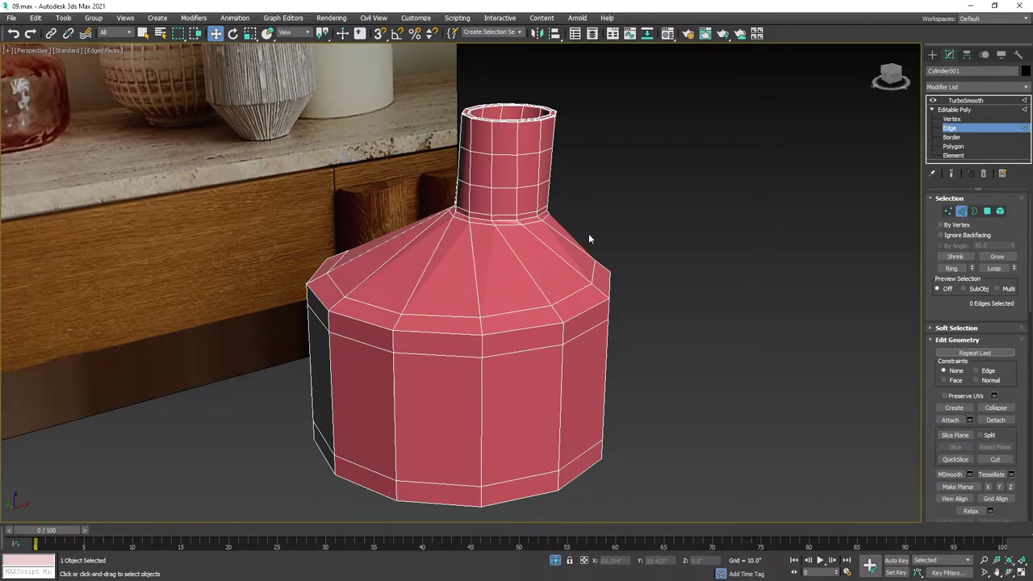
pyautogui.press('F3')
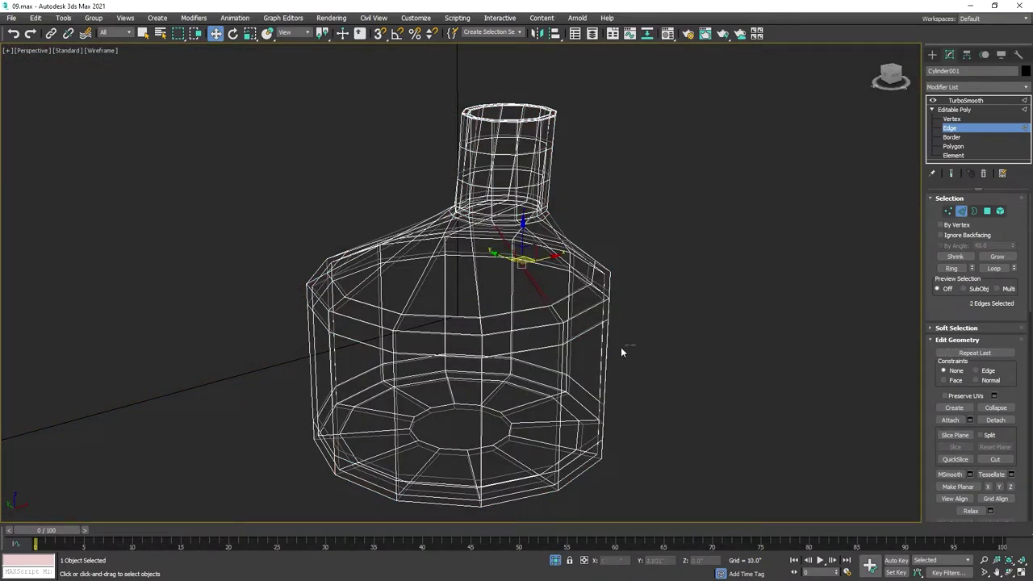
pyautogui.press('F3')
pyautogui.hotkey('alt', 'r')
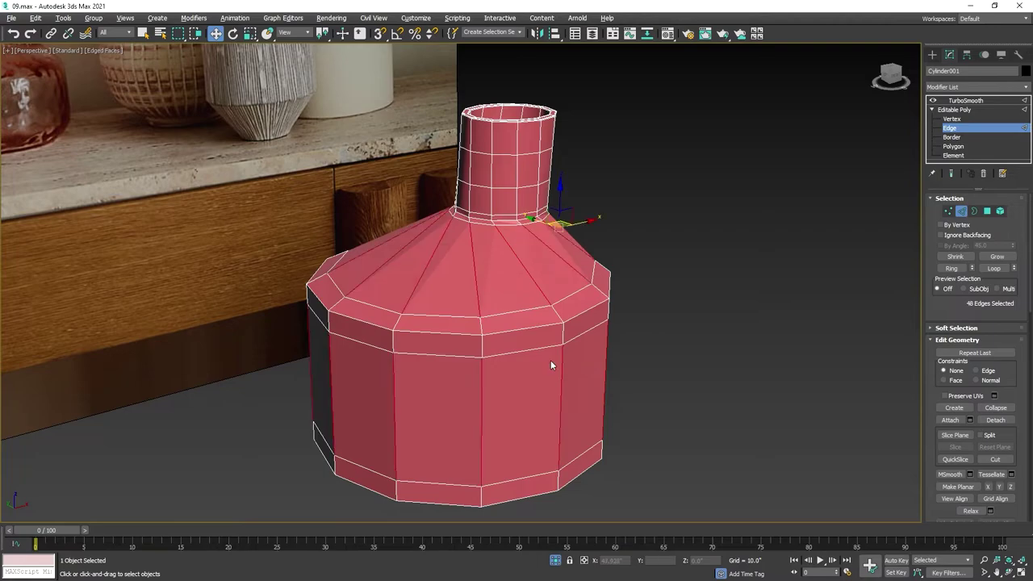
pyautogui.rightClick(534, 360)
pyautogui.click(444, 396)
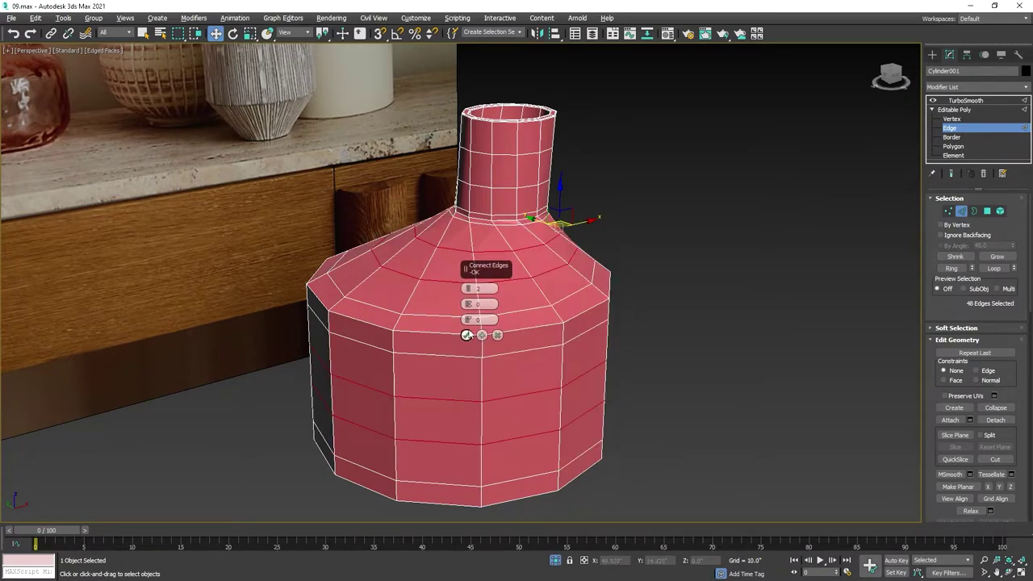
pyautogui.click(466, 335)
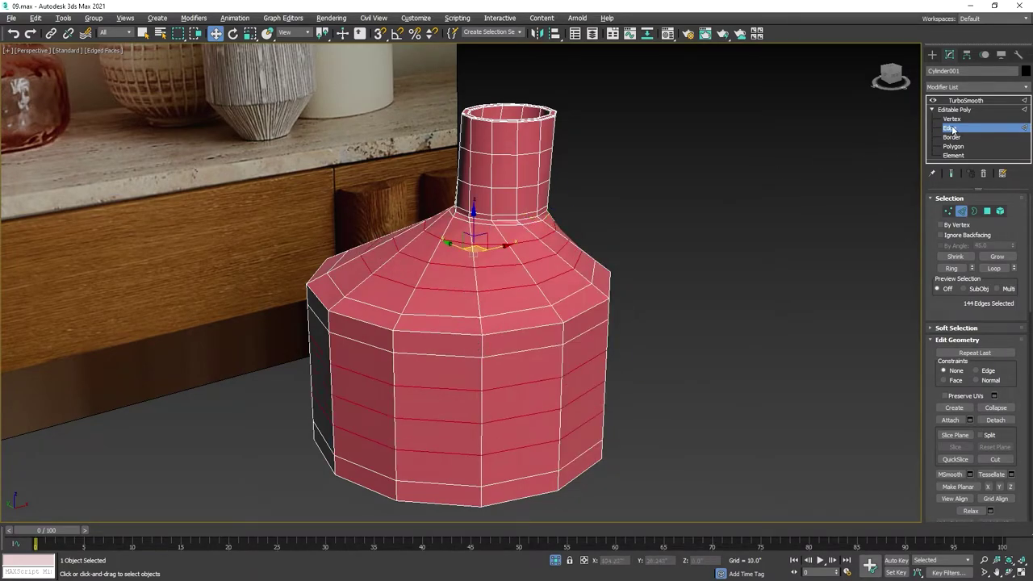
pyautogui.click(547, 288)
pyautogui.rightClick(554, 295)
# Step: Show the smoothed vase, reselect it and enter polygon level
pyautogui.click(557, 295)
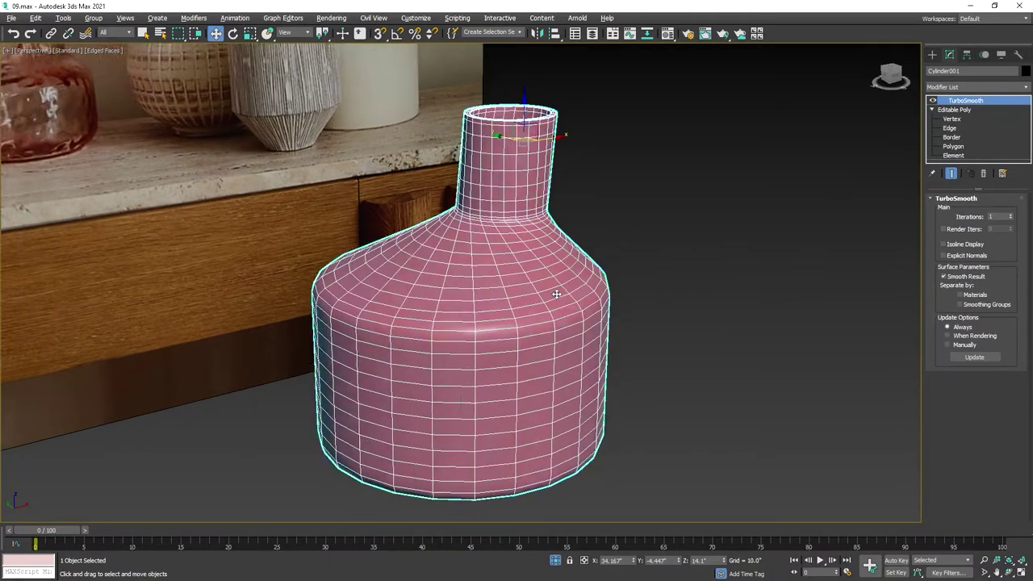
pyautogui.keyDown('alt'); pyautogui.moveTo(557, 294); pyautogui.dragTo(486, 184, button='middle'); pyautogui.keyUp('alt')
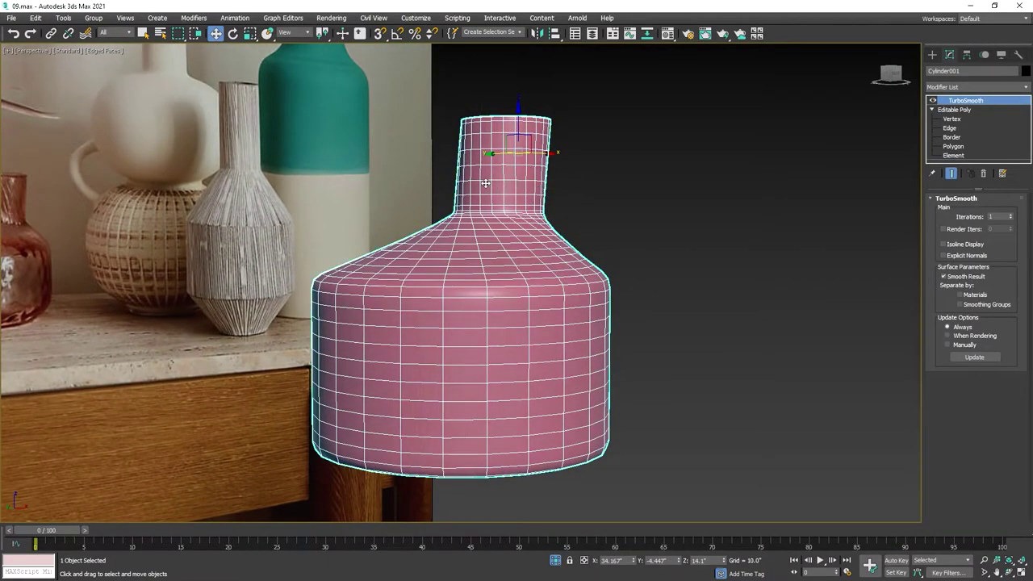
pyautogui.scroll(2, 503, 272)
pyautogui.scroll(3, 484, 275)
pyautogui.click(710, 243)
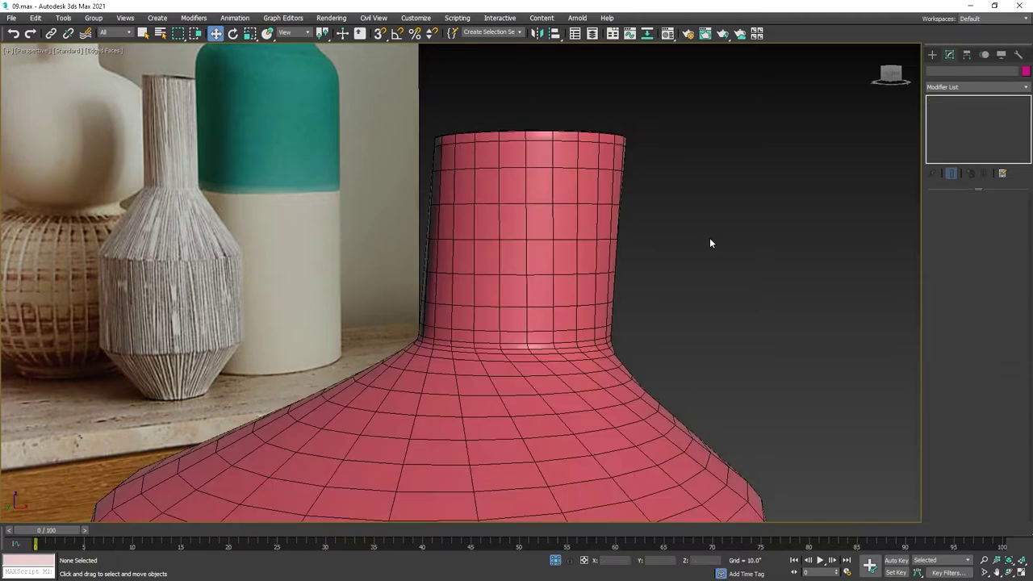
pyautogui.click(538, 237)
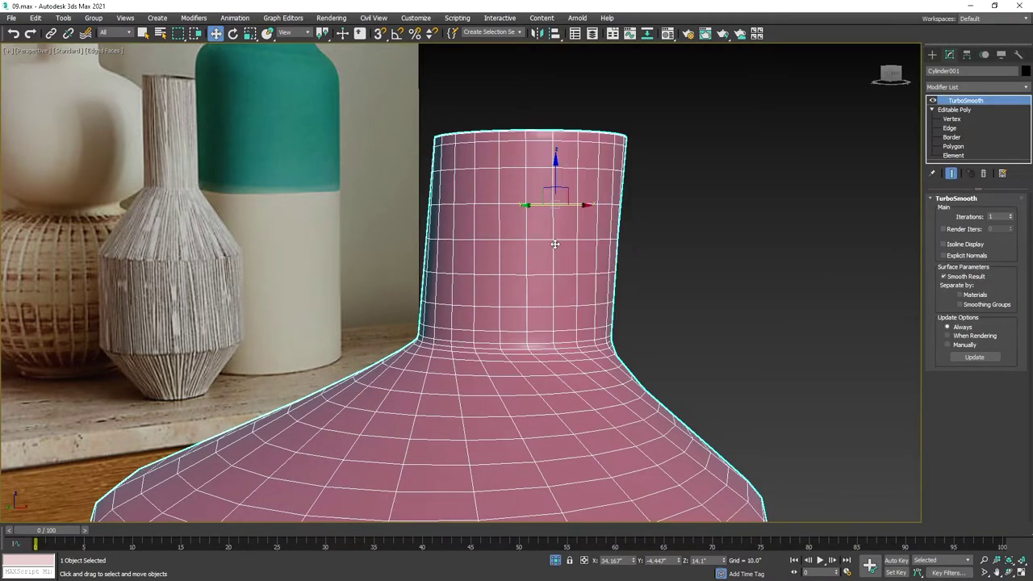
pyautogui.click(953, 146)
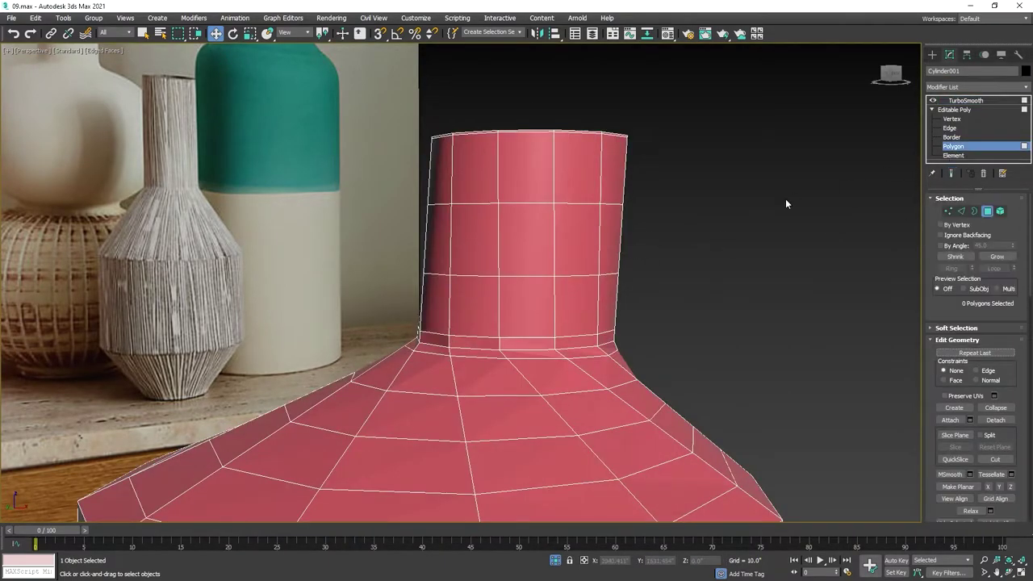
# Step: Convert the TurboSmoothed vase to Editable Poly and enter Polygon mode
pyautogui.click(966, 100)
pyautogui.rightClick(507, 242)
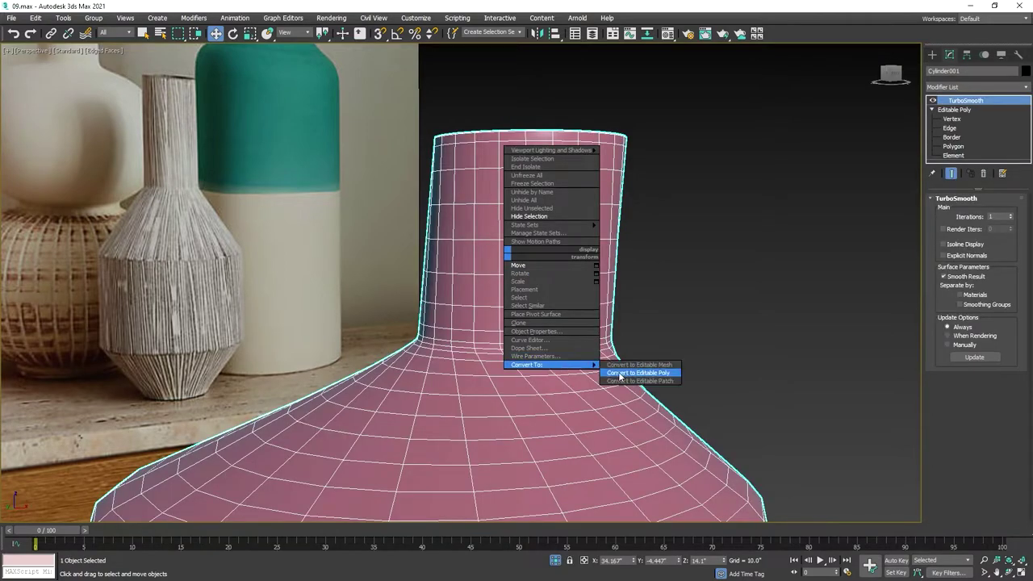
pyautogui.click(638, 372)
pyautogui.click(985, 212)
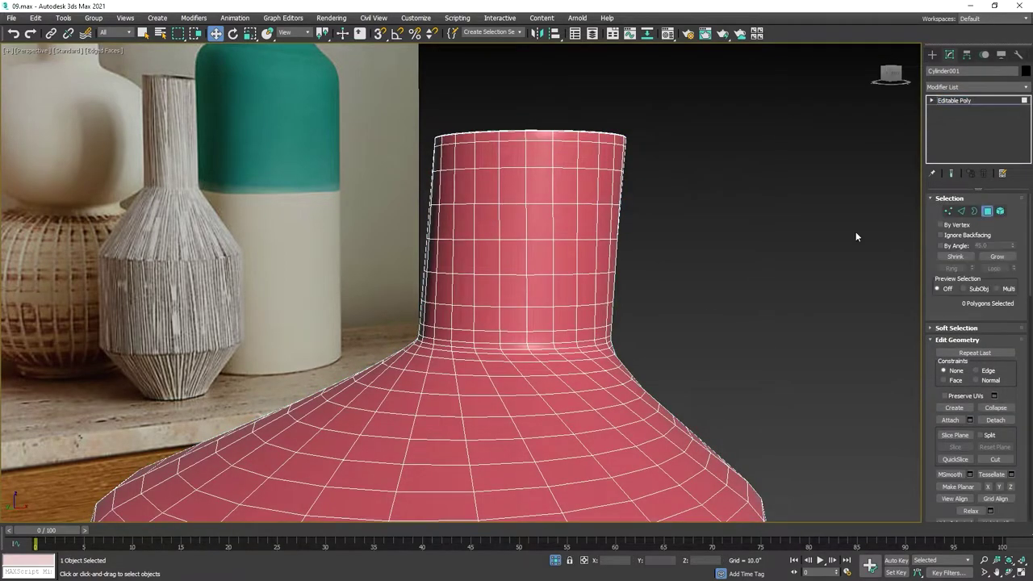
# Step: Select the first vertical column of neck polygons from bottom to top
pyautogui.click(537, 316)
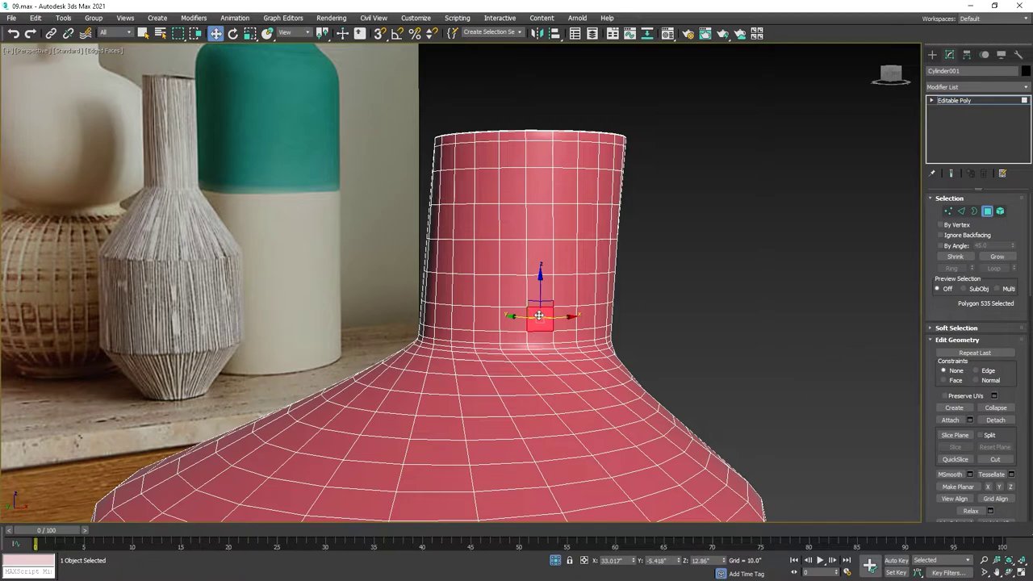
pyautogui.keyDown('ctrl'); pyautogui.click(540, 274); pyautogui.keyUp('ctrl')
pyautogui.keyDown('ctrl'); pyautogui.click(541, 193); pyautogui.keyUp('ctrl')
pyautogui.keyDown('alt'); pyautogui.moveTo(540, 193); pyautogui.dragTo(708, 260, button='middle'); pyautogui.keyUp('alt')
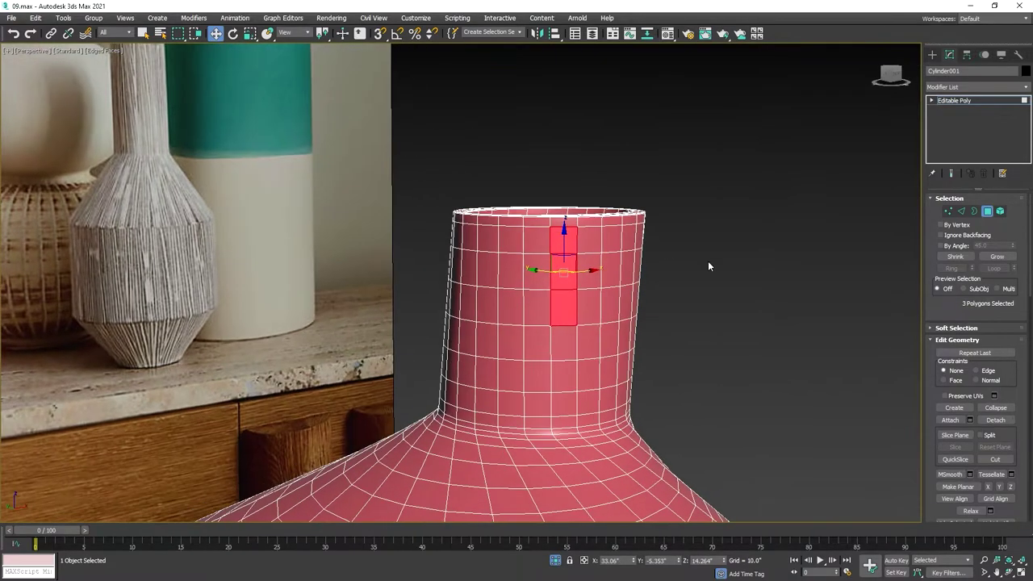
pyautogui.click(708, 261)
pyautogui.keyDown('ctrl'); pyautogui.click(565, 402); pyautogui.keyUp('ctrl')
pyautogui.keyDown('ctrl'); pyautogui.click(564, 373); pyautogui.keyUp('ctrl')
pyautogui.keyDown('ctrl'); pyautogui.click(564, 339); pyautogui.keyUp('ctrl')
pyautogui.keyDown('ctrl'); pyautogui.click(564, 307); pyautogui.keyUp('ctrl')
pyautogui.keyDown('ctrl'); pyautogui.click(564, 275); pyautogui.keyUp('ctrl')
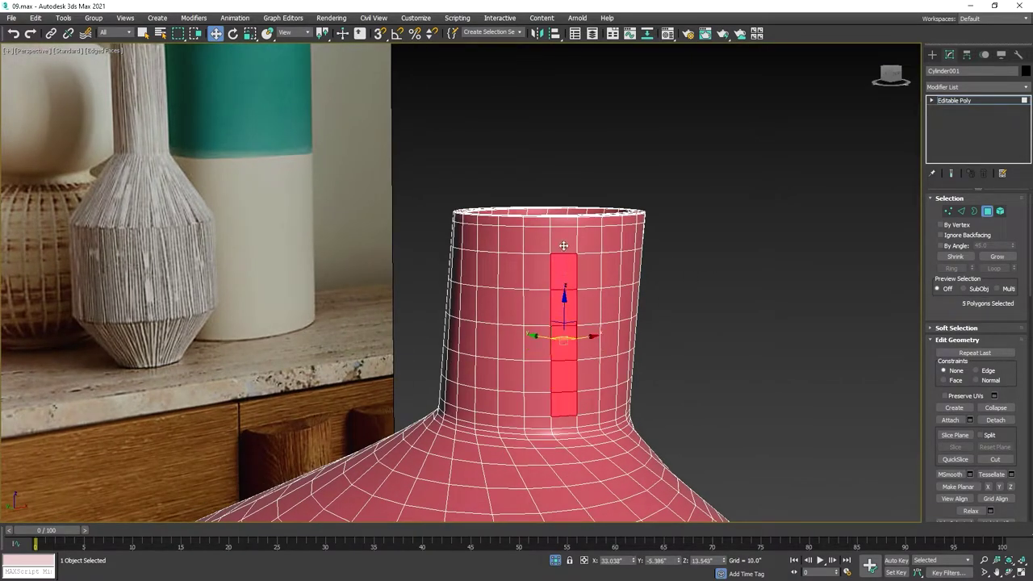
pyautogui.keyDown('ctrl'); pyautogui.click(564, 242); pyautogui.keyUp('ctrl')
# Step: Add a second, alternating column of neck polygons to the left
pyautogui.keyDown('ctrl'); pyautogui.click(507, 403); pyautogui.keyUp('ctrl')
pyautogui.keyDown('ctrl'); pyautogui.click(509, 376); pyautogui.keyUp('ctrl')
pyautogui.keyDown('ctrl'); pyautogui.click(509, 342); pyautogui.keyUp('ctrl')
pyautogui.keyDown('ctrl'); pyautogui.click(509, 305); pyautogui.keyUp('ctrl')
pyautogui.keyDown('ctrl'); pyautogui.click(509, 270); pyautogui.keyUp('ctrl')
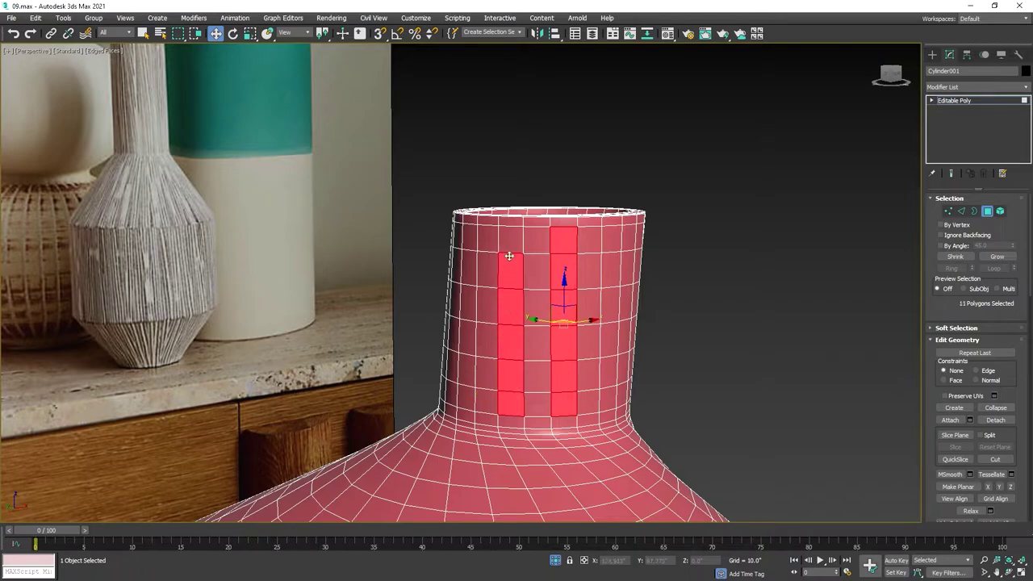
pyautogui.keyDown('ctrl'); pyautogui.click(508, 240); pyautogui.keyUp('ctrl')
pyautogui.keyDown('alt'); pyautogui.moveTo(498, 343); pyautogui.dragTo(480, 407, button='middle'); pyautogui.keyUp('alt')
# Step: Add a third neck column, undoing accidental single-polygon selections
pyautogui.keyDown('ctrl'); pyautogui.click(477, 413); pyautogui.keyUp('ctrl')
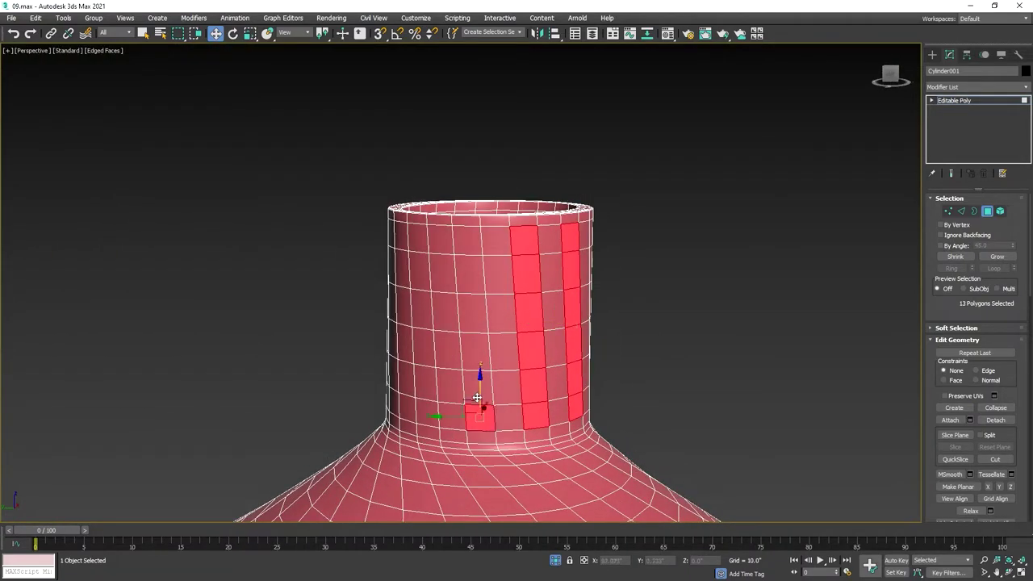
pyautogui.keyDown('ctrl'); pyautogui.click(476, 381); pyautogui.keyUp('ctrl')
pyautogui.keyDown('ctrl'); pyautogui.click(473, 348); pyautogui.keyUp('ctrl')
pyautogui.keyDown('ctrl'); pyautogui.click(473, 315); pyautogui.keyUp('ctrl')
pyautogui.keyDown('ctrl'); pyautogui.click(472, 283); pyautogui.keyUp('ctrl')
pyautogui.keyDown('ctrl'); pyautogui.click(471, 247); pyautogui.keyUp('ctrl')
pyautogui.moveTo(471, 247)
pyautogui.keyDown('alt'); pyautogui.mouseDown(button='middle')
pyautogui.moveTo(510, 373)
pyautogui.moveTo(472, 421)
pyautogui.mouseUp(button='middle'); pyautogui.keyUp('alt')
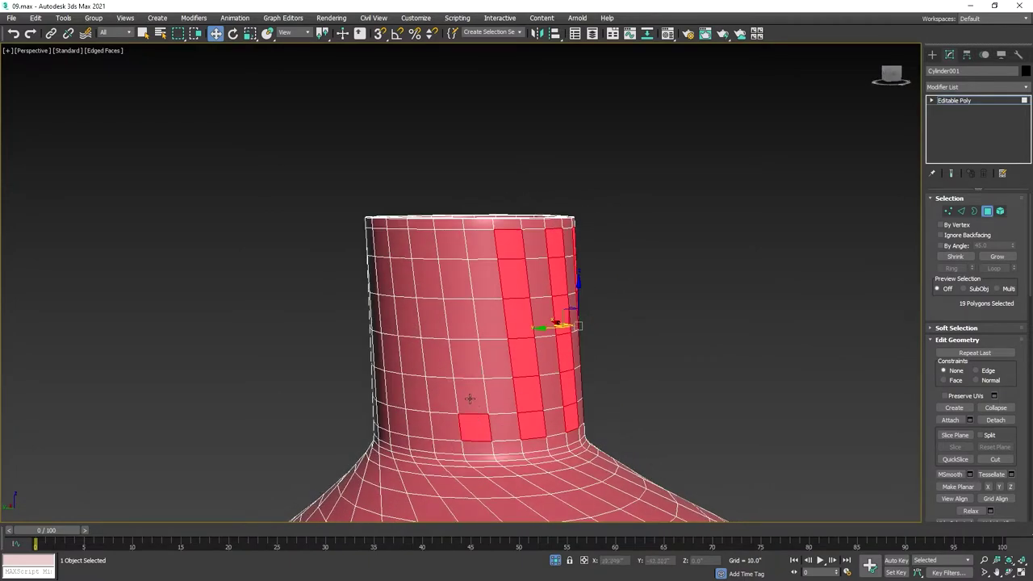
pyautogui.keyDown('ctrl'); pyautogui.click(470, 398); pyautogui.keyUp('ctrl')
pyautogui.keyDown('ctrl'); pyautogui.click(467, 362); pyautogui.keyUp('ctrl')
pyautogui.click(452, 264)
pyautogui.hotkey('ctrl', 'z')
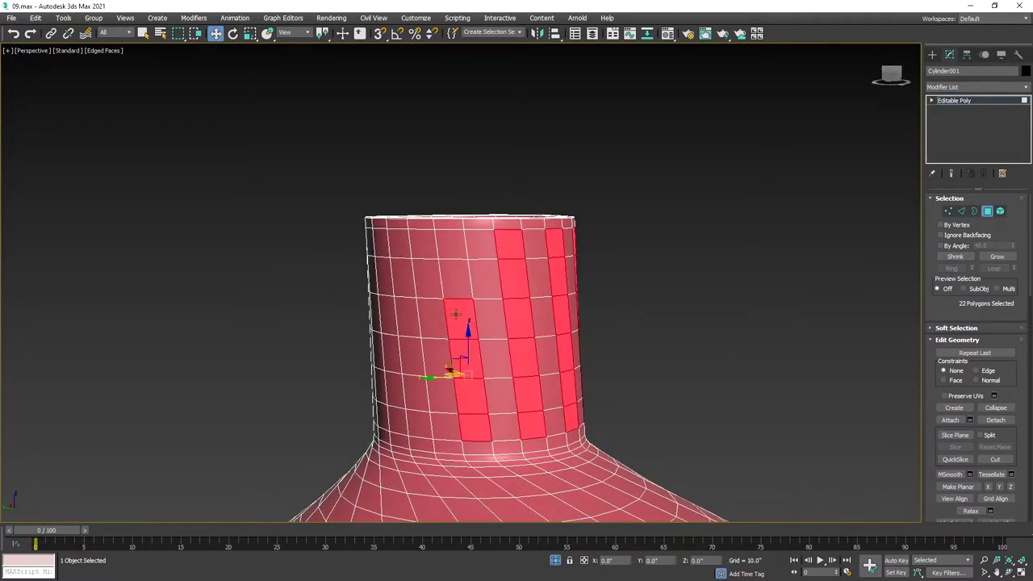
pyautogui.click(454, 280)
pyautogui.moveTo(479, 342)
pyautogui.keyDown('alt'); pyautogui.mouseDown(button='middle')
pyautogui.moveTo(477, 290)
pyautogui.moveTo(456, 234)
pyautogui.moveTo(484, 212)
pyautogui.mouseUp(button='middle'); pyautogui.keyUp('alt')
pyautogui.hotkey('ctrl', 'z')
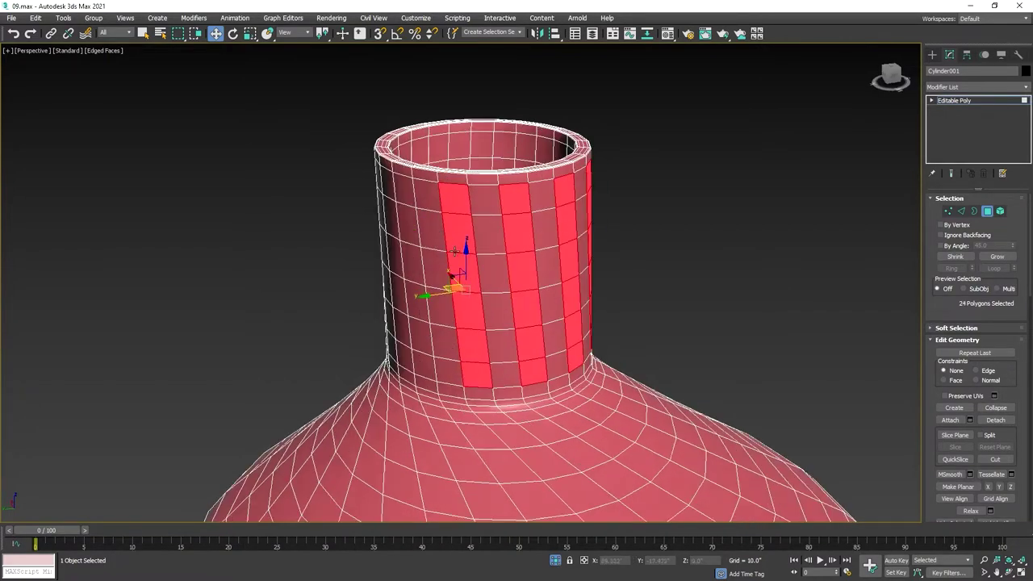
# Step: Add another alternating column on the lower-left side of the neck
pyautogui.keyDown('ctrl'); pyautogui.click(457, 387); pyautogui.keyUp('ctrl')
pyautogui.keyDown('ctrl'); pyautogui.click(448, 355); pyautogui.keyUp('ctrl')
pyautogui.keyDown('ctrl'); pyautogui.click(439, 321); pyautogui.keyUp('ctrl')
pyautogui.keyDown('ctrl'); pyautogui.click(435, 279); pyautogui.keyUp('ctrl')
pyautogui.keyDown('ctrl'); pyautogui.click(431, 249); pyautogui.keyUp('ctrl')
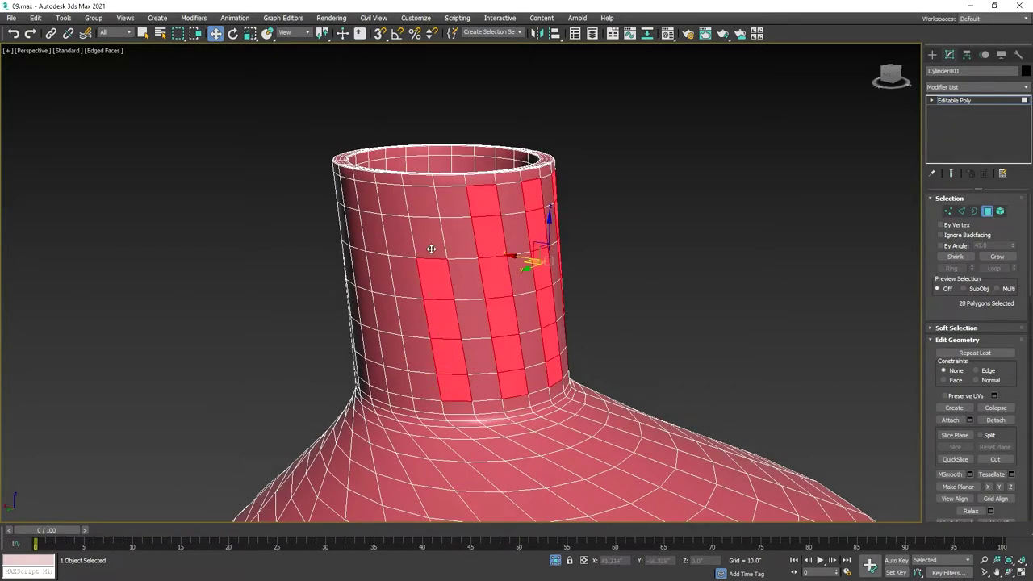
pyautogui.keyDown('ctrl'); pyautogui.click(427, 232); pyautogui.keyUp('ctrl')
pyautogui.keyDown('ctrl'); pyautogui.click(421, 202); pyautogui.keyUp('ctrl')
pyautogui.keyDown('alt'); pyautogui.moveTo(421, 201); pyautogui.dragTo(468, 212, button='middle'); pyautogui.keyUp('alt')
pyautogui.keyDown('ctrl'); pyautogui.click(478, 373); pyautogui.keyUp('ctrl')
pyautogui.keyDown('ctrl'); pyautogui.click(472, 338); pyautogui.keyUp('ctrl')
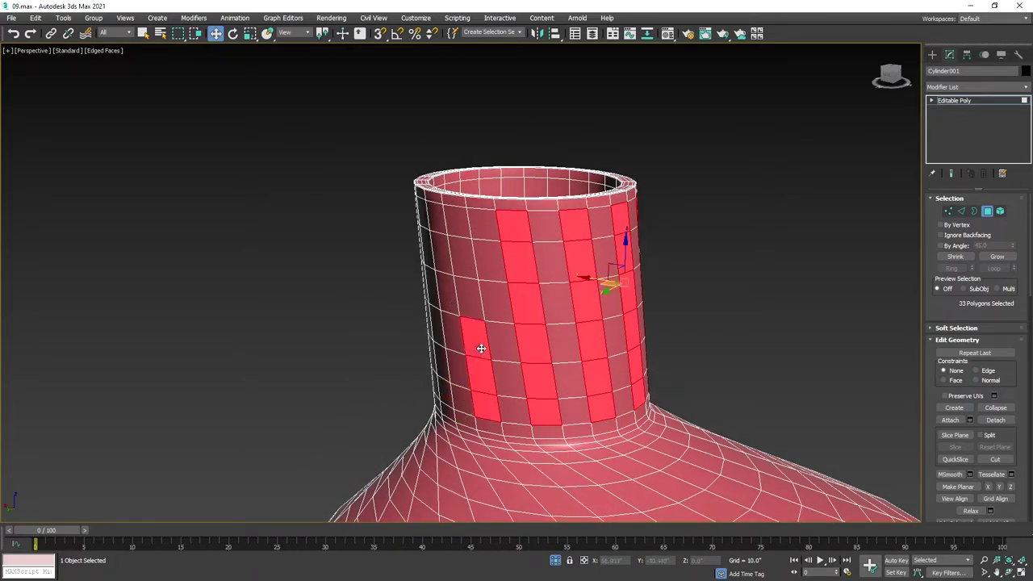
pyautogui.keyDown('ctrl'); pyautogui.click(466, 297); pyautogui.keyUp('ctrl')
pyautogui.keyDown('ctrl'); pyautogui.click(460, 255); pyautogui.keyUp('ctrl')
pyautogui.click(453, 224)
# Step: Restore the striped selection, add two more polygons, and dismiss the autosave warning
pyautogui.press('z')
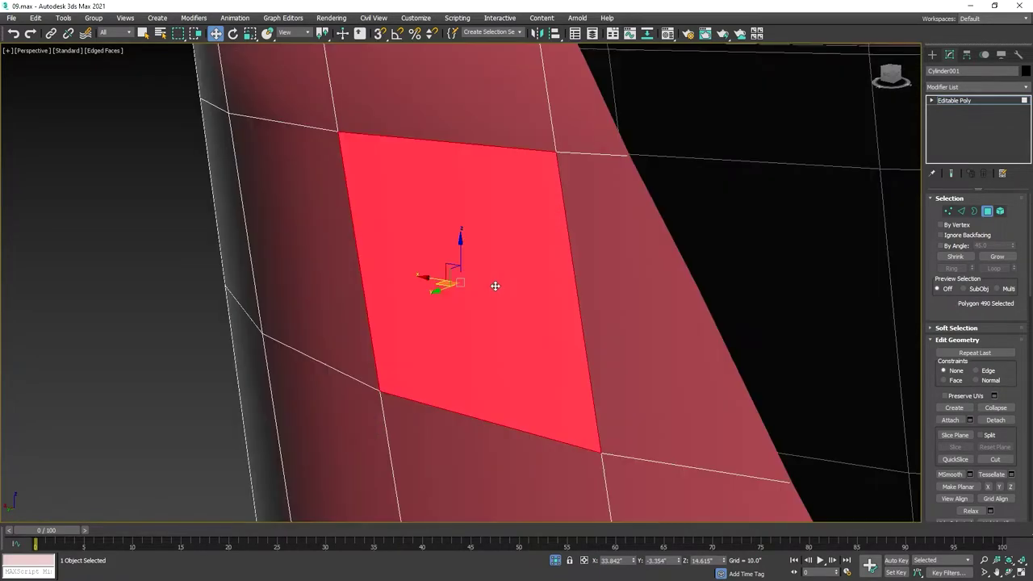
pyautogui.scroll(-10, 492, 307)
pyautogui.hotkey('ctrl', 'z')
pyautogui.hotkey('ctrl', 'z')
pyautogui.keyDown('ctrl'); pyautogui.click(488, 331); pyautogui.keyUp('ctrl')
pyautogui.keyDown('ctrl'); pyautogui.click(484, 299); pyautogui.keyUp('ctrl')
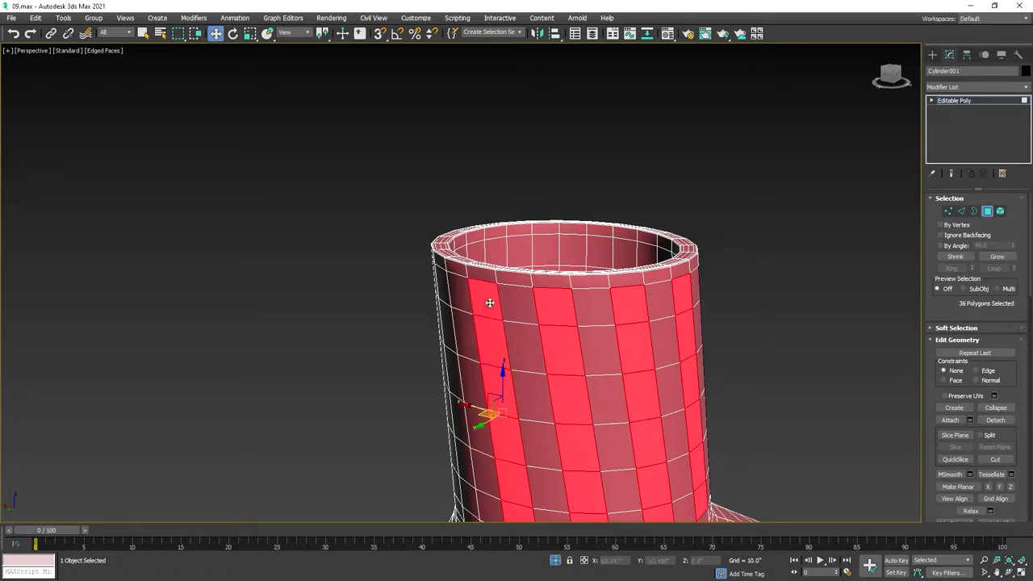
pyautogui.keyDown('alt'); pyautogui.moveTo(484, 299); pyautogui.dragTo(553, 312, button='middle'); pyautogui.keyUp('alt')
pyautogui.keyDown('ctrl'); pyautogui.click(422, 375); pyautogui.keyUp('ctrl')
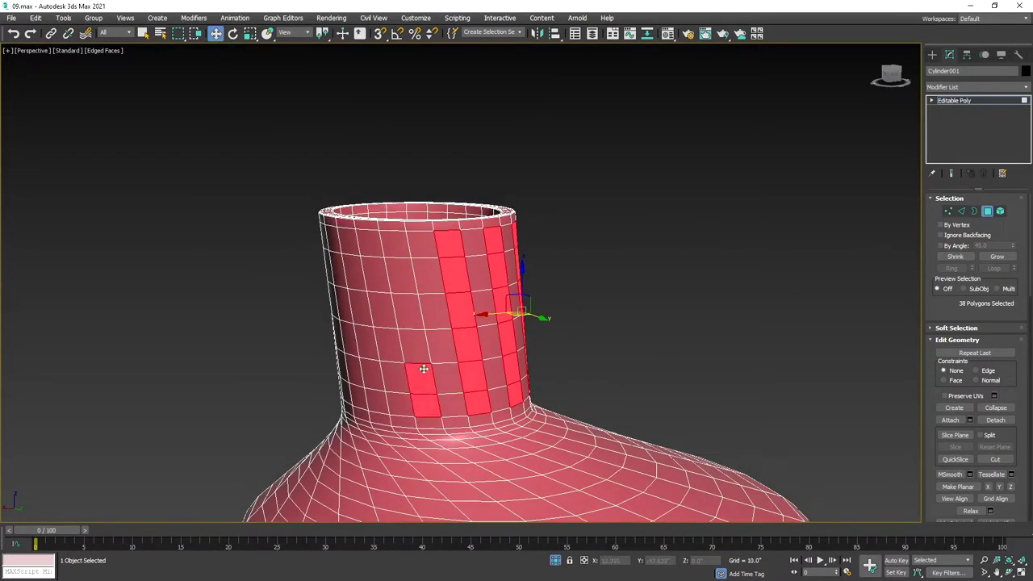
pyautogui.click(403, 279)
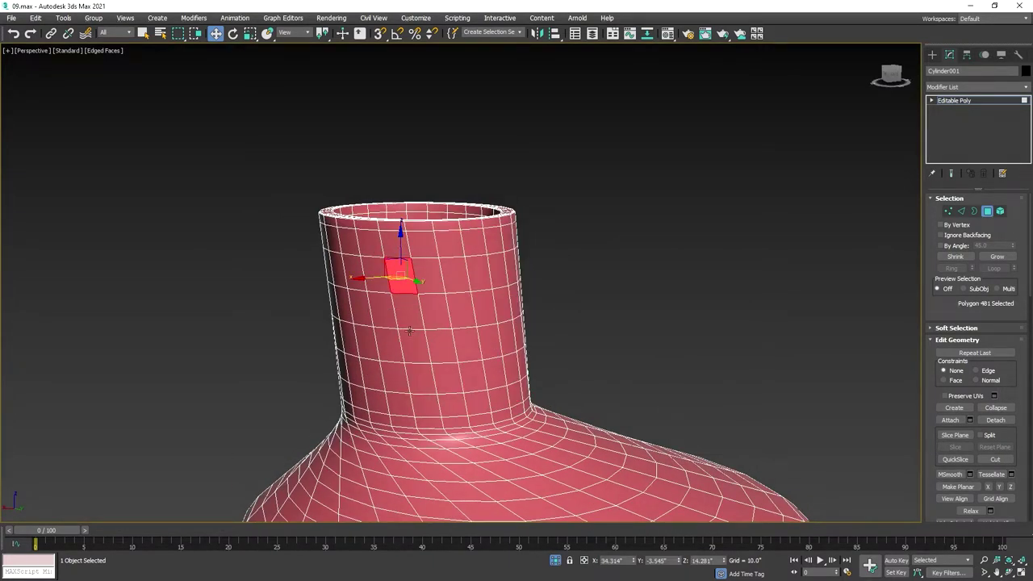
pyautogui.hotkey('ctrl', 'z')
pyautogui.hotkey('ctrl', 'y')
pyautogui.hotkey('ctrl', 'z')
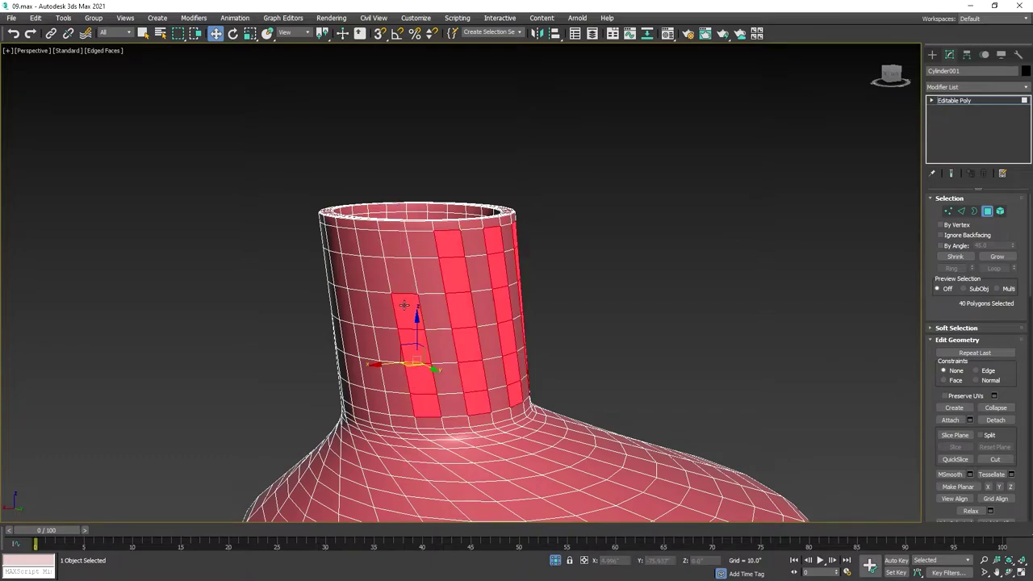
pyautogui.press('Return')
# Step: Extend the stripes with polygons near the neck top, undoing stray picks
pyautogui.keyDown('ctrl'); pyautogui.click(410, 274); pyautogui.keyUp('ctrl')
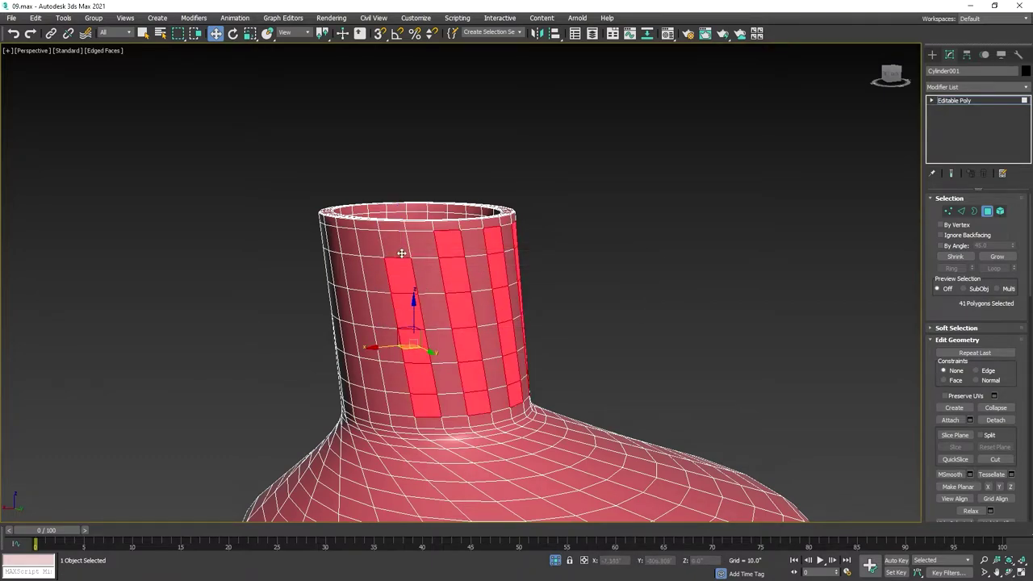
pyautogui.keyDown('ctrl'); pyautogui.click(402, 253); pyautogui.keyUp('ctrl')
pyautogui.keyDown('ctrl'); pyautogui.click(375, 396); pyautogui.keyUp('ctrl')
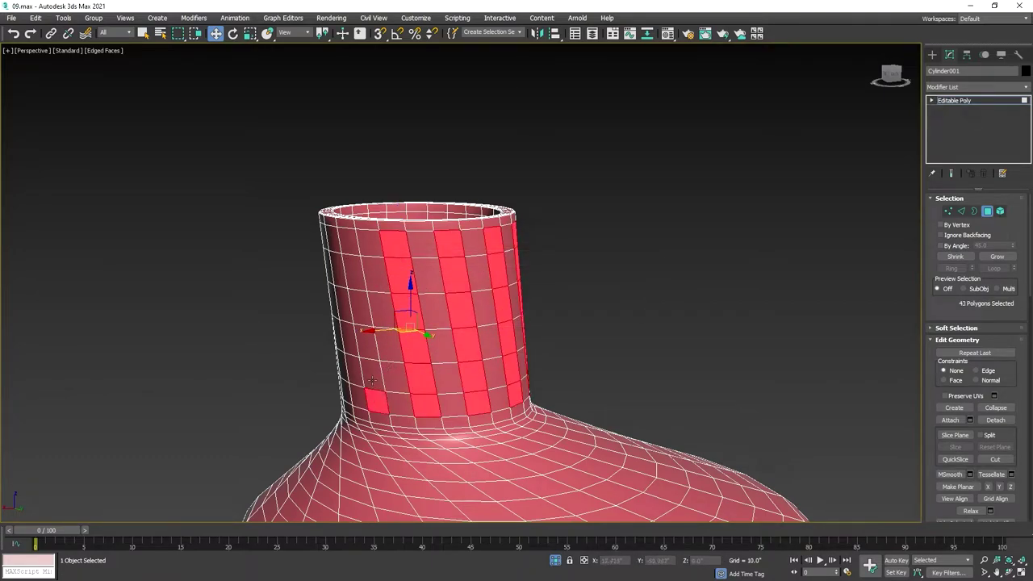
pyautogui.click(354, 265)
pyautogui.keyDown('alt'); pyautogui.moveTo(372, 304); pyautogui.dragTo(391, 280, button='middle'); pyautogui.keyUp('alt')
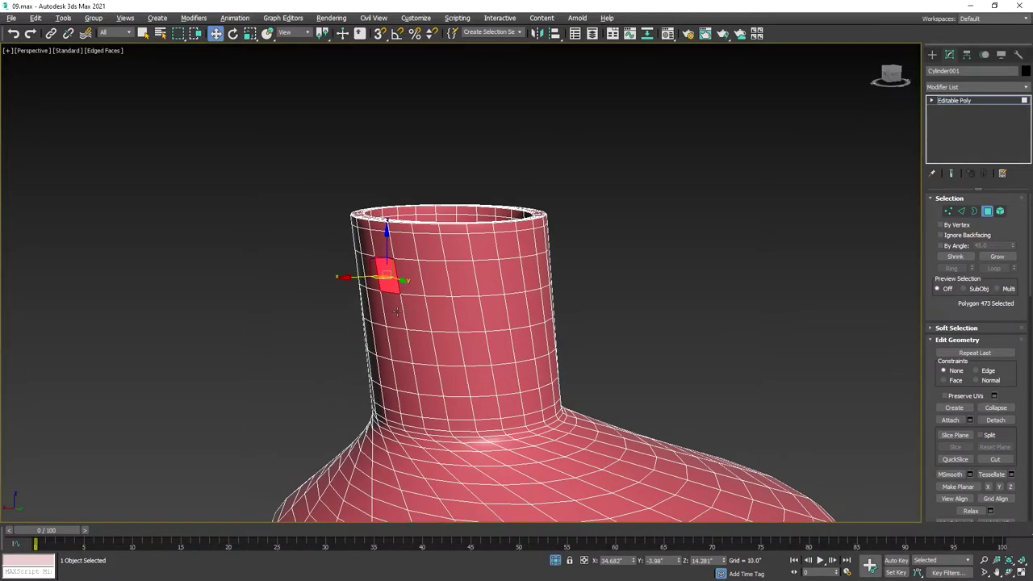
pyautogui.hotkey('ctrl', 'z')
pyautogui.keyDown('ctrl'); pyautogui.click(391, 280); pyautogui.keyUp('ctrl')
pyautogui.keyDown('ctrl'); pyautogui.click(381, 245); pyautogui.keyUp('ctrl')
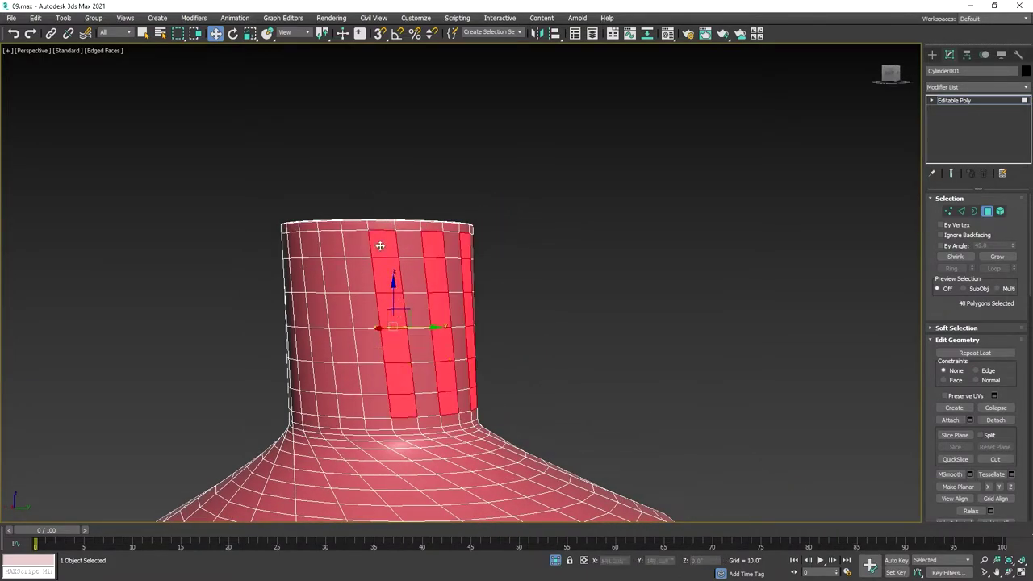
pyautogui.click(346, 295)
pyautogui.hotkey('ctrl', 'z')
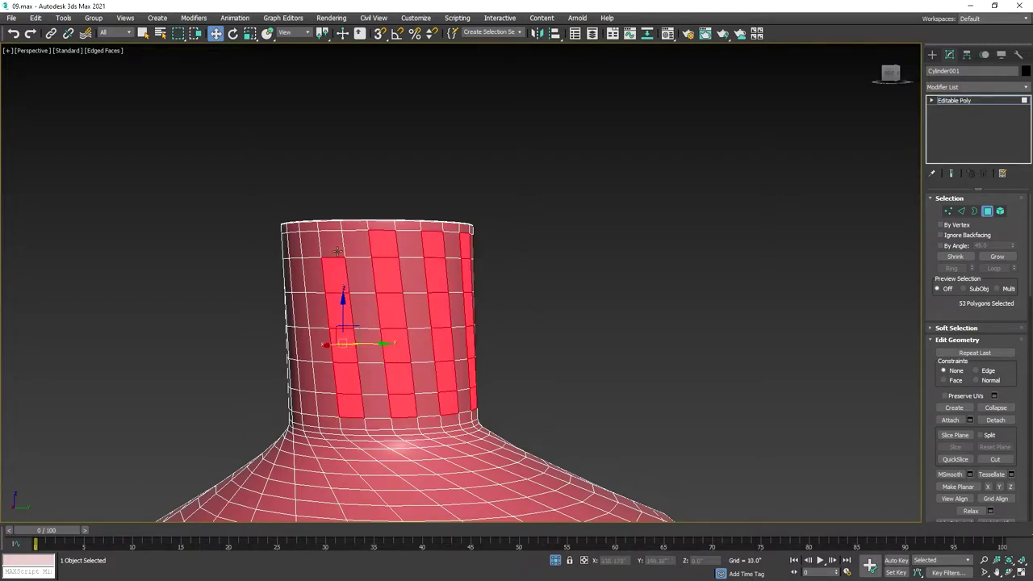
pyautogui.click(334, 242)
pyautogui.moveTo(334, 242)
pyautogui.keyDown('alt'); pyautogui.mouseDown(button='middle')
pyautogui.moveTo(322, 350)
pyautogui.moveTo(369, 380)
pyautogui.mouseUp(button='middle'); pyautogui.keyUp('alt')
pyautogui.hotkey('ctrl', 'z')
# Step: Drag-select the remaining alternating neck columns, reaching 72 polygons total
pyautogui.keyDown('ctrl'); pyautogui.moveTo(378, 413); pyautogui.dragTo(347, 291); pyautogui.keyUp('ctrl')
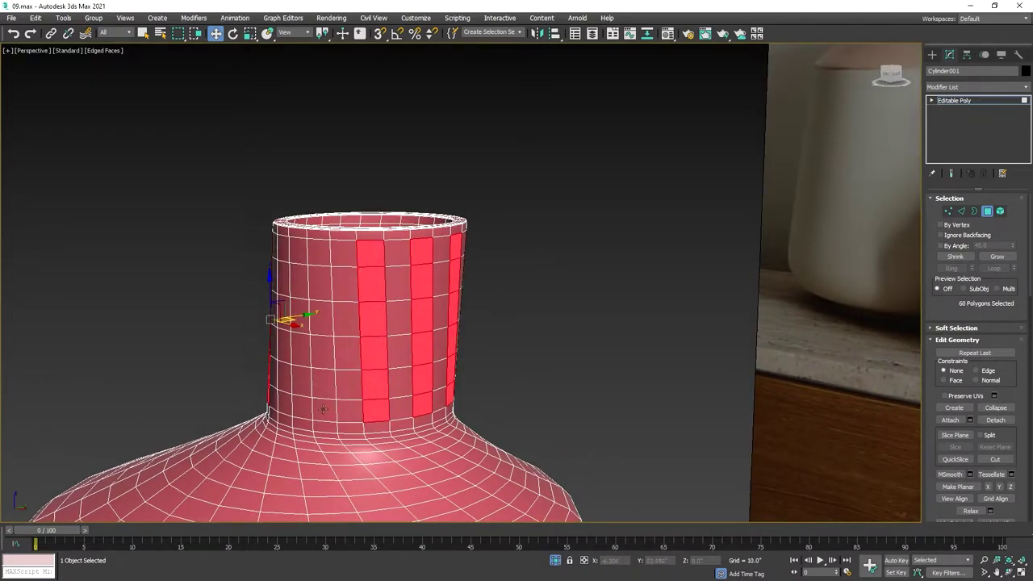
pyautogui.keyDown('ctrl'); pyautogui.moveTo(322, 409); pyautogui.dragTo(316, 253); pyautogui.keyUp('ctrl')
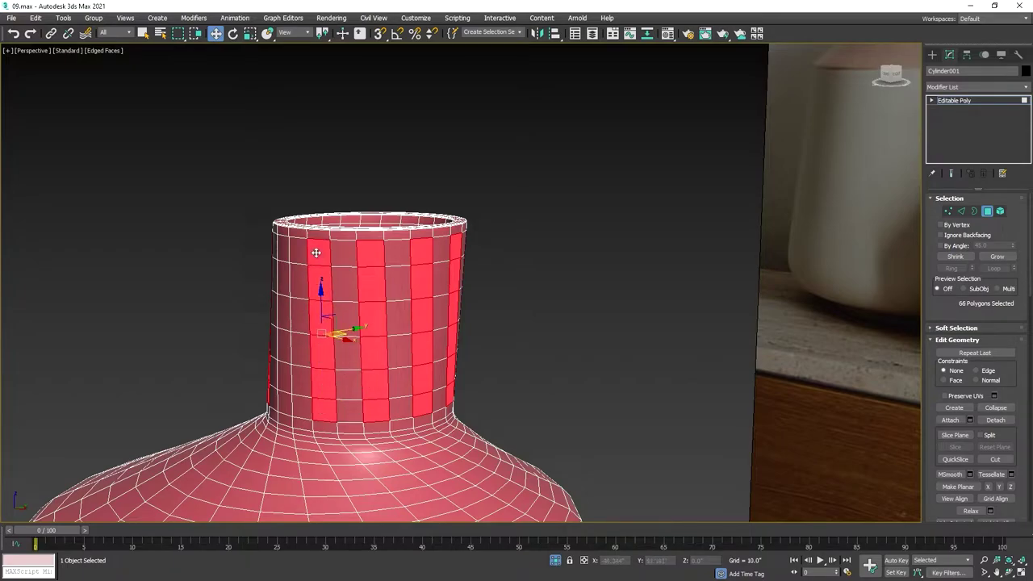
pyautogui.keyDown('alt'); pyautogui.moveTo(342, 385); pyautogui.dragTo(402, 406, button='middle'); pyautogui.keyUp('alt')
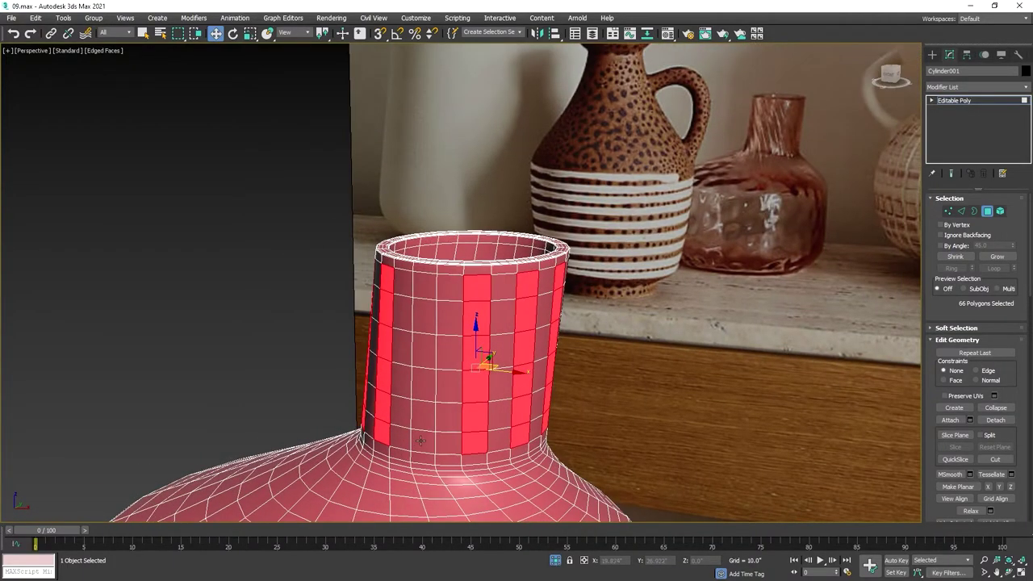
pyautogui.keyDown('ctrl'); pyautogui.moveTo(420, 441); pyautogui.dragTo(415, 299); pyautogui.keyUp('ctrl')
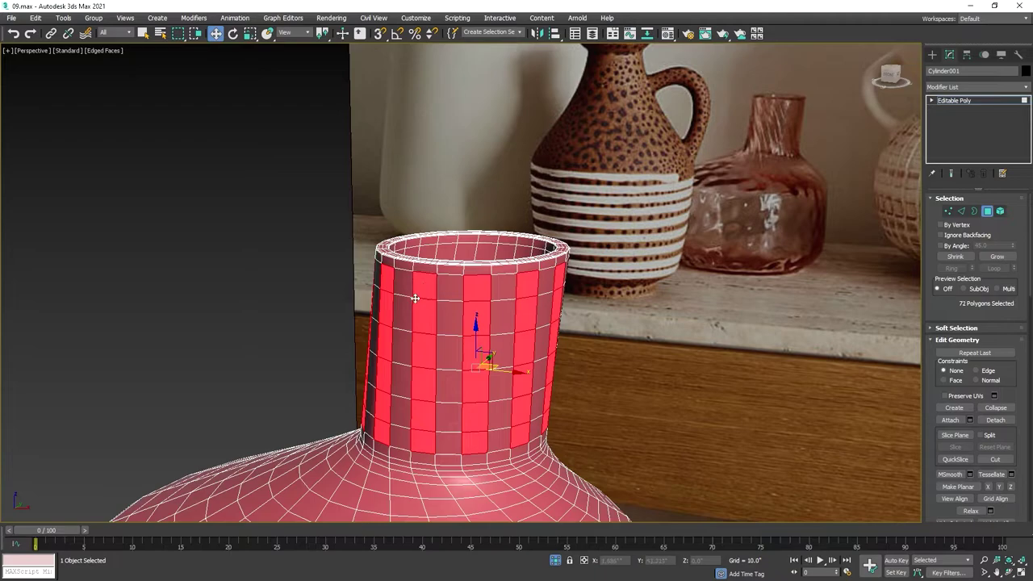
pyautogui.scroll(-3, 953, 408)
pyautogui.scroll(-3, 953, 408)
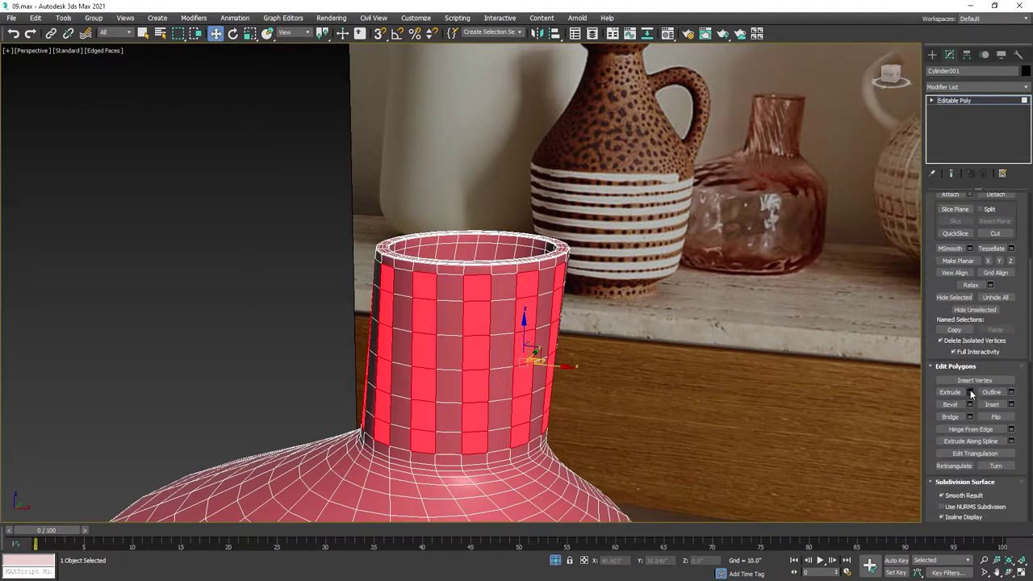
# Step: Bevel the selected columns with negative height and outline to recess them
pyautogui.click(969, 405)
pyautogui.moveTo(477, 304); pyautogui.dragTo(466, 323)
pyautogui.click(467, 337)
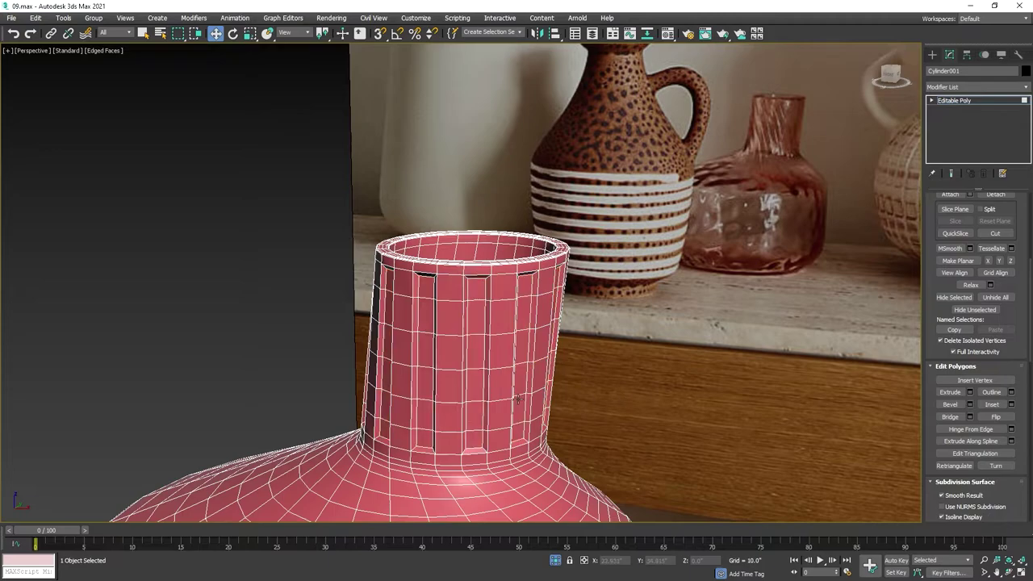
# Step: Check the bevel by selecting polygons along one recessed strip
pyautogui.click(451, 440)
pyautogui.keyDown('shift'); pyautogui.click(450, 368); pyautogui.keyUp('shift')
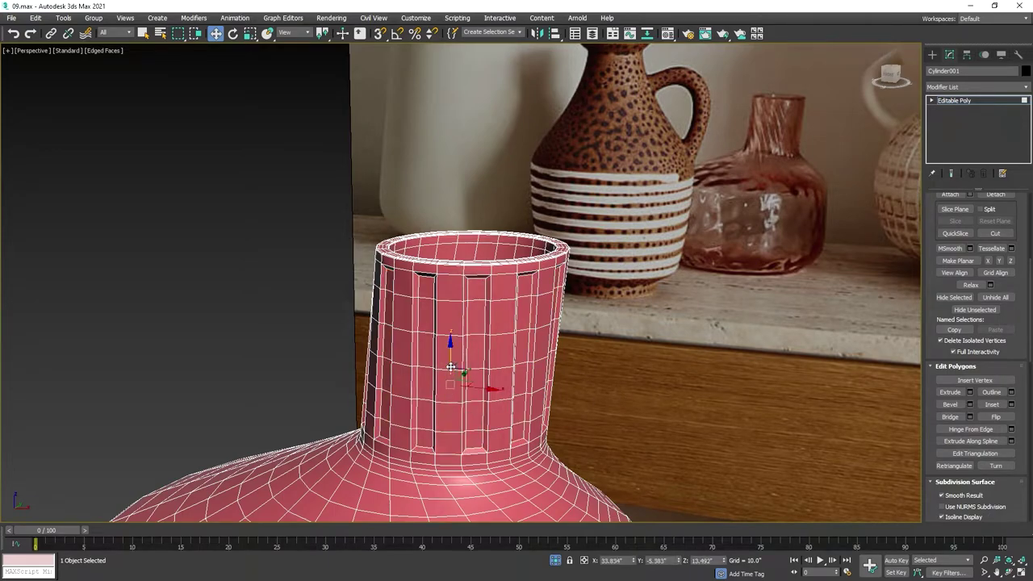
pyautogui.click(446, 419)
pyautogui.click(447, 383)
pyautogui.click(446, 351)
pyautogui.click(448, 291)
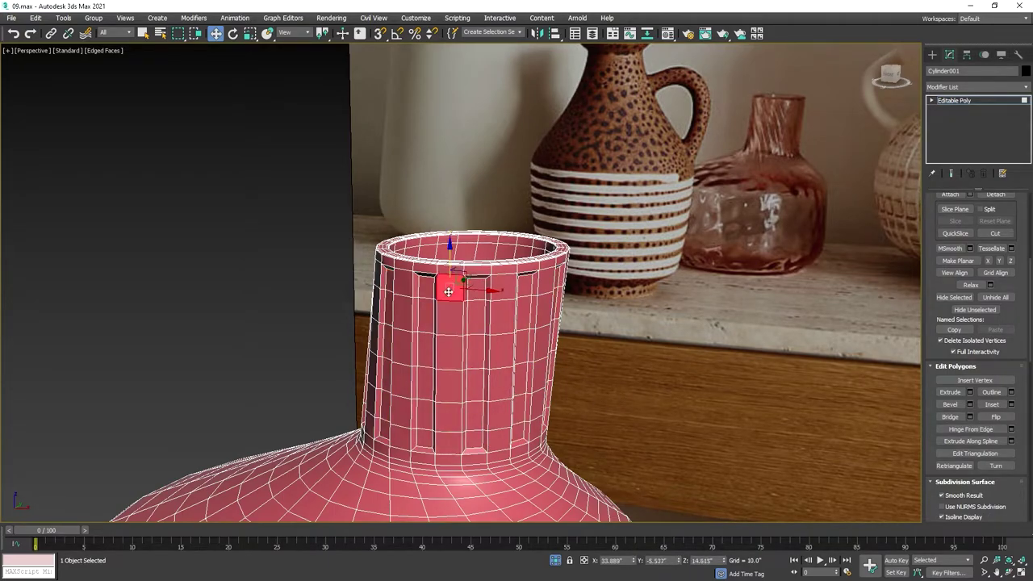
pyautogui.click(448, 420)
pyautogui.click(448, 381)
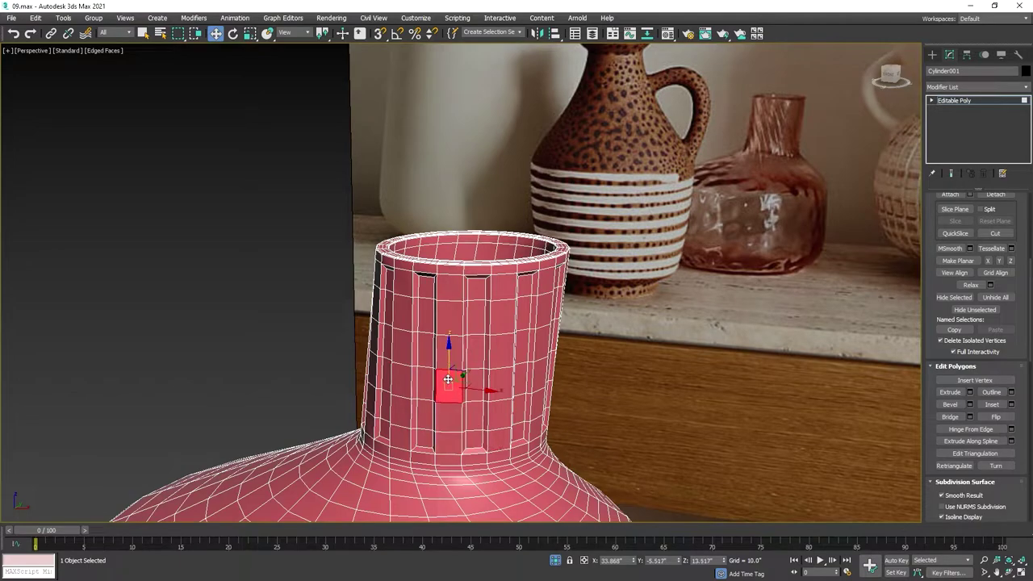
pyautogui.click(452, 440)
pyautogui.click(448, 419)
pyautogui.click(449, 354)
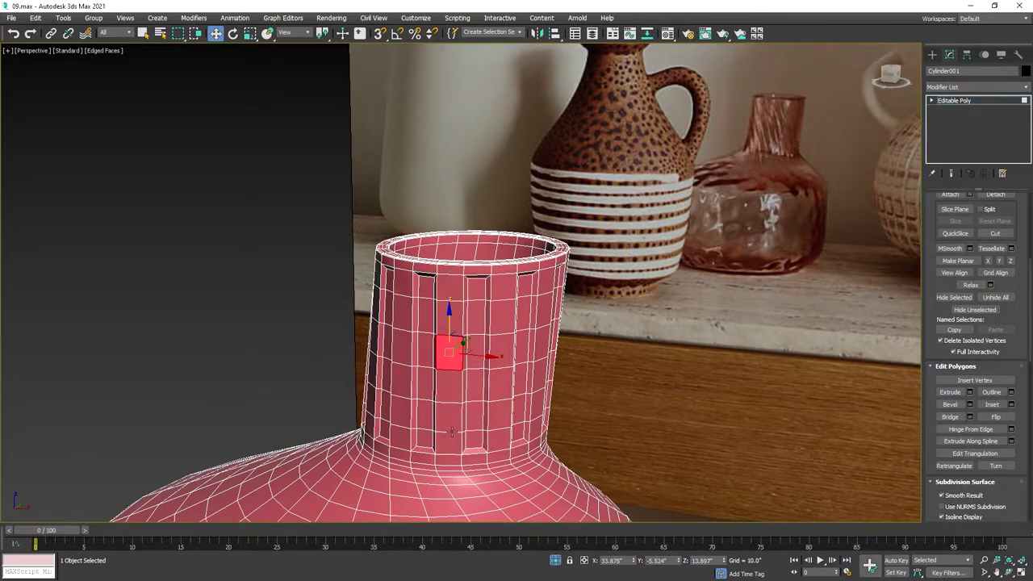
# Step: Toggle edged faces and inspect a neck column up to the top rim
pyautogui.scroll(-10, 585, 424)
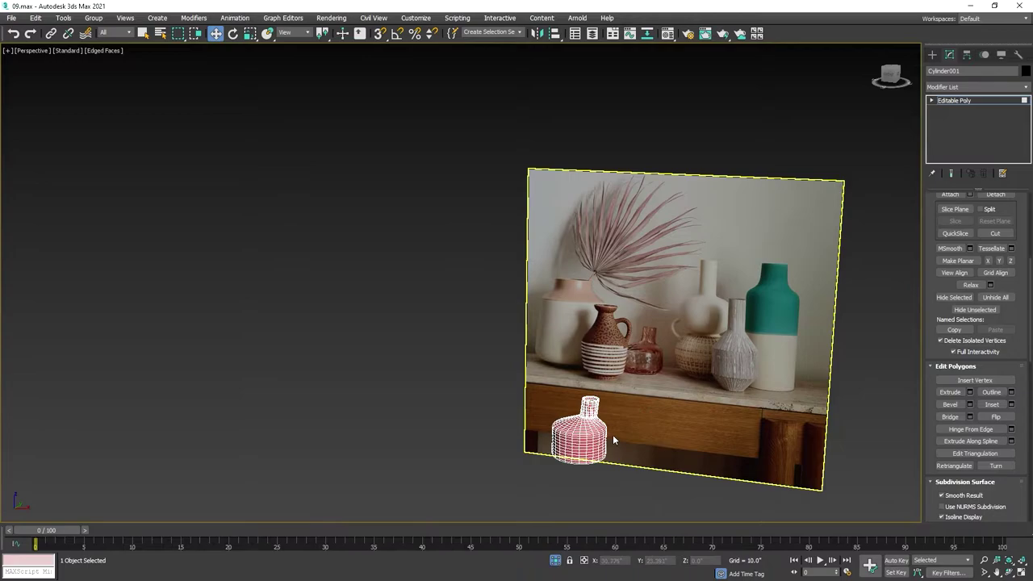
pyautogui.scroll(5, 609, 432)
pyautogui.press('F4')
pyautogui.moveTo(540, 405); pyautogui.dragTo(513, 372, button='middle')
pyautogui.press('F4')
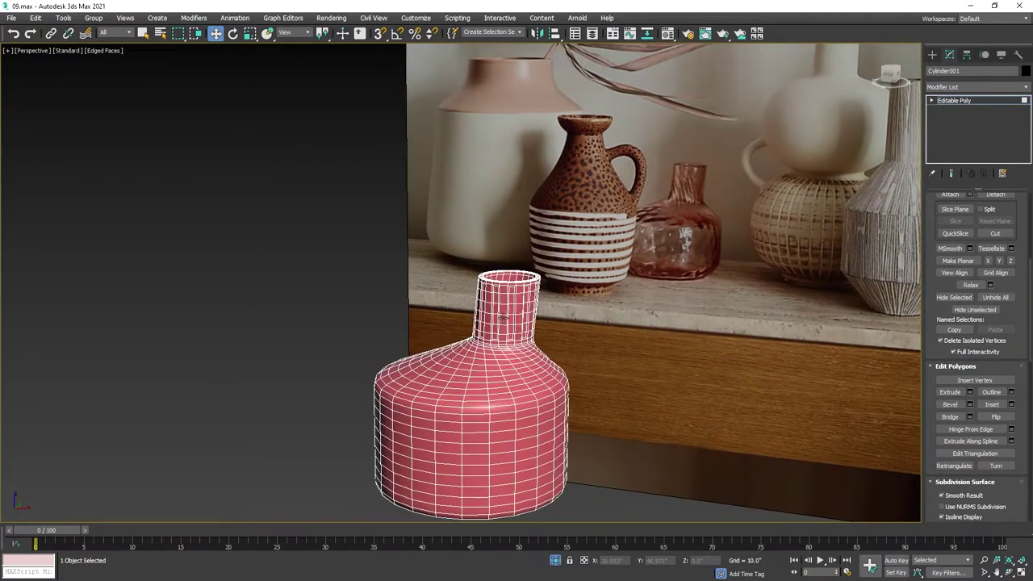
pyautogui.scroll(3, 507, 349)
pyautogui.scroll(2, 504, 355)
pyautogui.click(495, 348)
pyautogui.click(495, 317)
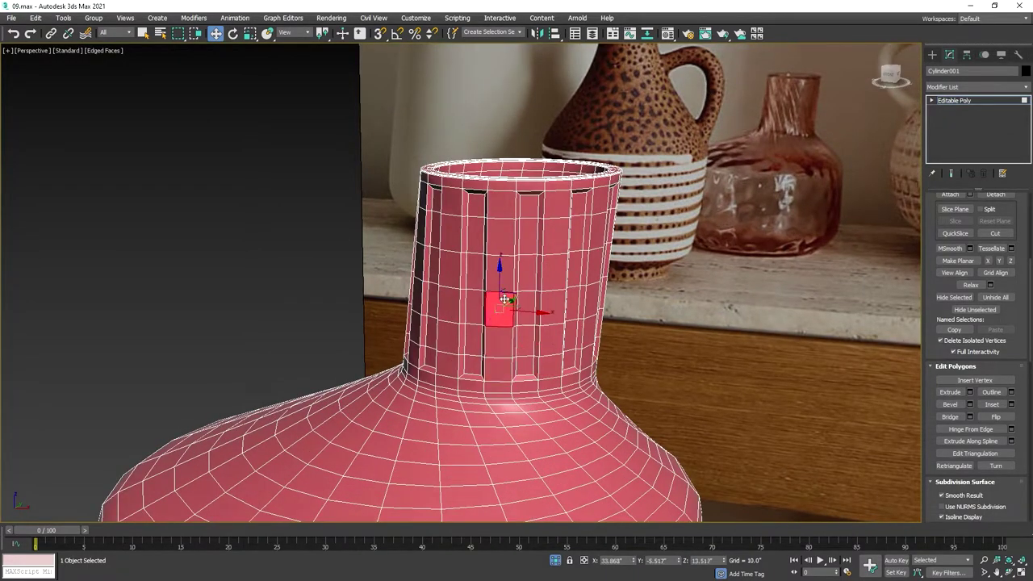
pyautogui.click(502, 274)
pyautogui.click(503, 228)
pyautogui.click(503, 206)
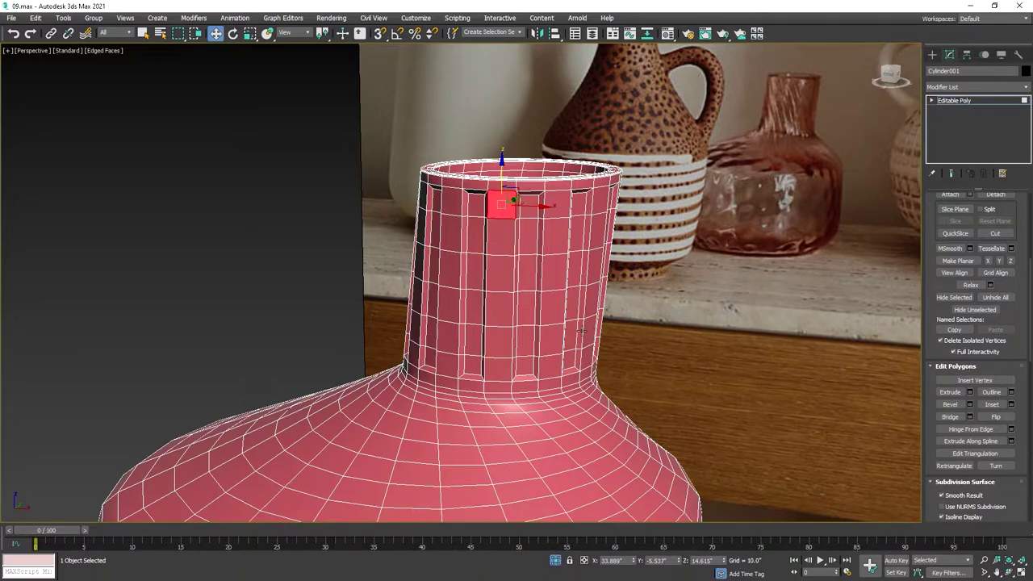
pyautogui.scroll(-4, 580, 328)
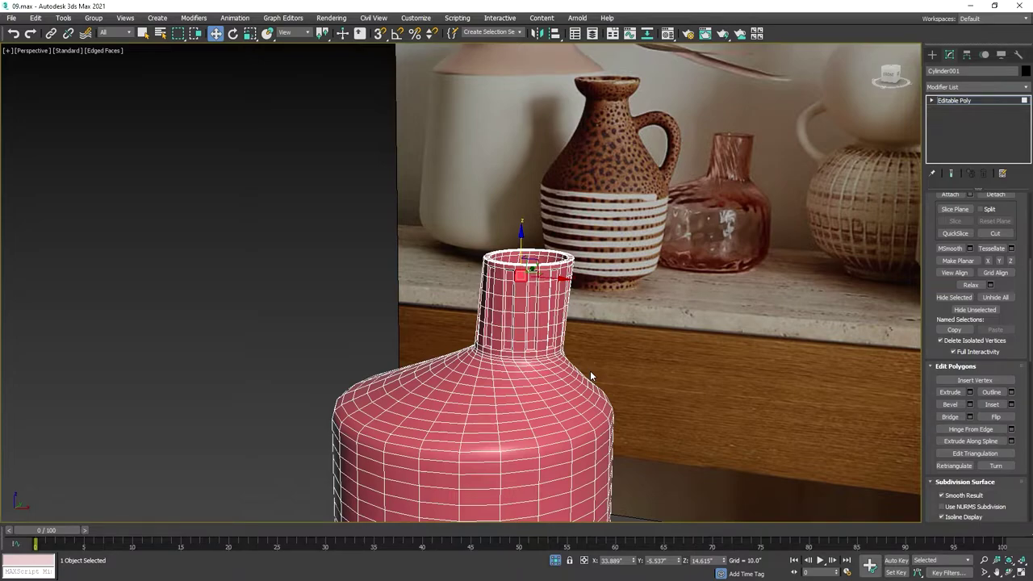
# Step: Add the front neck polygon columns to the selection, top to bottom
pyautogui.press('z')
pyautogui.scroll(-5, 484, 267)
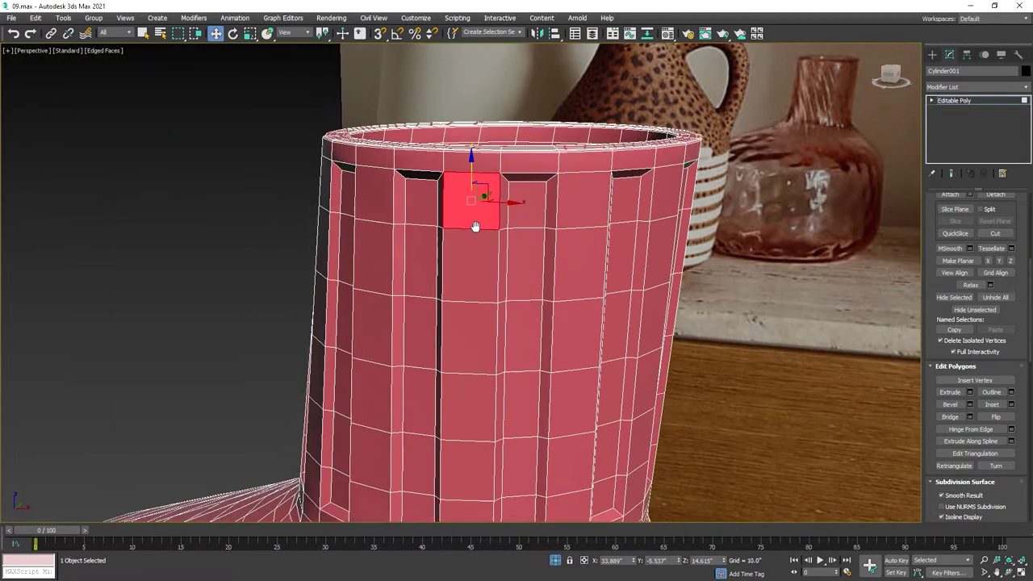
pyautogui.keyDown('ctrl'); pyautogui.click(473, 250); pyautogui.keyUp('ctrl')
pyautogui.keyDown('ctrl'); pyautogui.click(471, 339); pyautogui.keyUp('ctrl')
pyautogui.keyDown('ctrl'); pyautogui.click(474, 395); pyautogui.keyUp('ctrl')
pyautogui.keyDown('ctrl'); pyautogui.click(482, 452); pyautogui.keyUp('ctrl')
pyautogui.moveTo(482, 452)
pyautogui.mouseDown(button='middle')
pyautogui.moveTo(482, 396)
pyautogui.moveTo(382, 421)
pyautogui.mouseUp(button='middle')
pyautogui.keyDown('ctrl'); pyautogui.click(480, 415); pyautogui.keyUp('ctrl')
pyautogui.keyDown('ctrl'); pyautogui.click(383, 421); pyautogui.keyUp('ctrl')
pyautogui.keyDown('ctrl'); pyautogui.click(373, 376); pyautogui.keyUp('ctrl')
pyautogui.keyDown('ctrl'); pyautogui.click(363, 311); pyautogui.keyUp('ctrl')
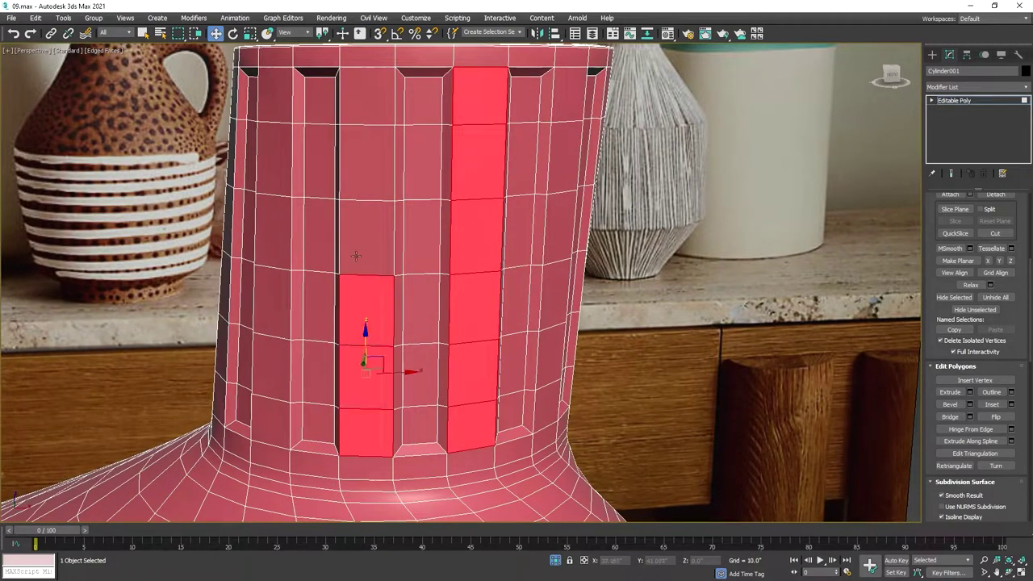
pyautogui.keyDown('ctrl'); pyautogui.click(359, 240); pyautogui.keyUp('ctrl')
pyautogui.keyDown('ctrl'); pyautogui.click(367, 163); pyautogui.keyUp('ctrl')
pyautogui.keyDown('ctrl'); pyautogui.click(367, 96); pyautogui.keyUp('ctrl')
# Step: Add the left and leftmost neck polygon columns to the selection
pyautogui.keyDown('ctrl'); pyautogui.click(282, 97); pyautogui.keyUp('ctrl')
pyautogui.keyDown('ctrl'); pyautogui.click(277, 234); pyautogui.keyUp('ctrl')
pyautogui.keyDown('ctrl'); pyautogui.click(273, 303); pyautogui.keyUp('ctrl')
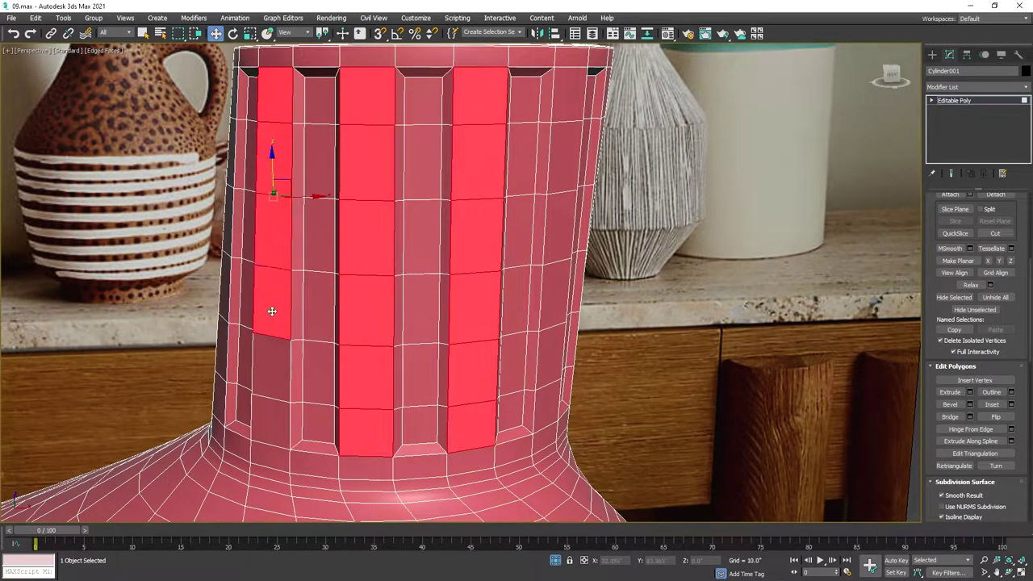
pyautogui.keyDown('ctrl'); pyautogui.click(271, 367); pyautogui.keyUp('ctrl')
pyautogui.keyDown('ctrl'); pyautogui.click(277, 418); pyautogui.keyUp('ctrl')
pyautogui.scroll(-3, 277, 418)
pyautogui.keyDown('alt'); pyautogui.moveTo(277, 418); pyautogui.dragTo(225, 426, button='middle'); pyautogui.keyUp('alt')
pyautogui.keyDown('ctrl'); pyautogui.click(223, 423); pyautogui.keyUp('ctrl')
pyautogui.keyDown('ctrl'); pyautogui.click(220, 396); pyautogui.keyUp('ctrl')
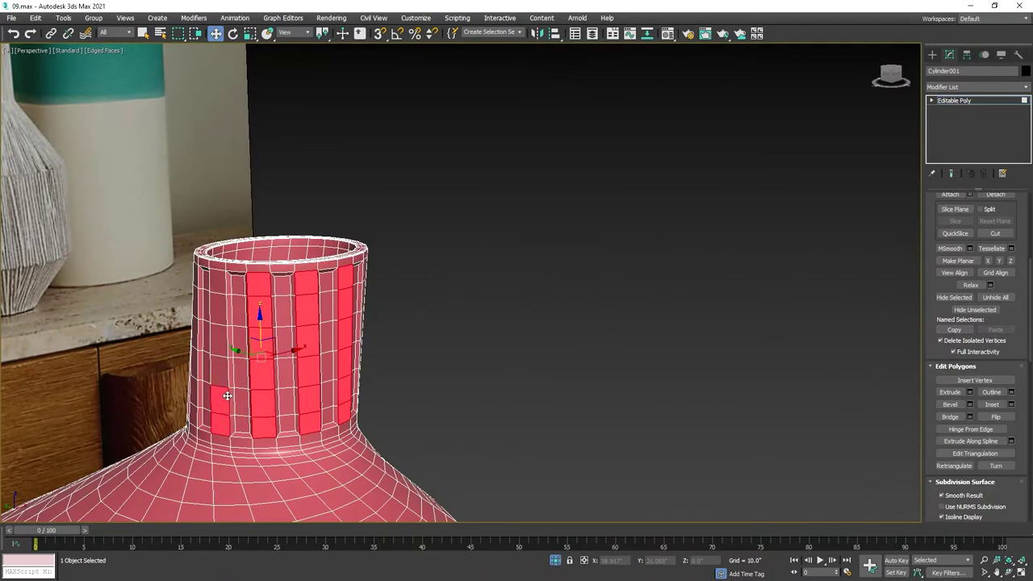
pyautogui.keyDown('ctrl'); pyautogui.click(218, 355); pyautogui.keyUp('ctrl')
pyautogui.keyDown('ctrl'); pyautogui.click(219, 323); pyautogui.keyUp('ctrl')
pyautogui.keyDown('ctrl'); pyautogui.click(221, 278); pyautogui.keyUp('ctrl')
pyautogui.keyDown('alt'); pyautogui.moveTo(221, 276); pyautogui.dragTo(385, 340, button='middle'); pyautogui.keyUp('alt')
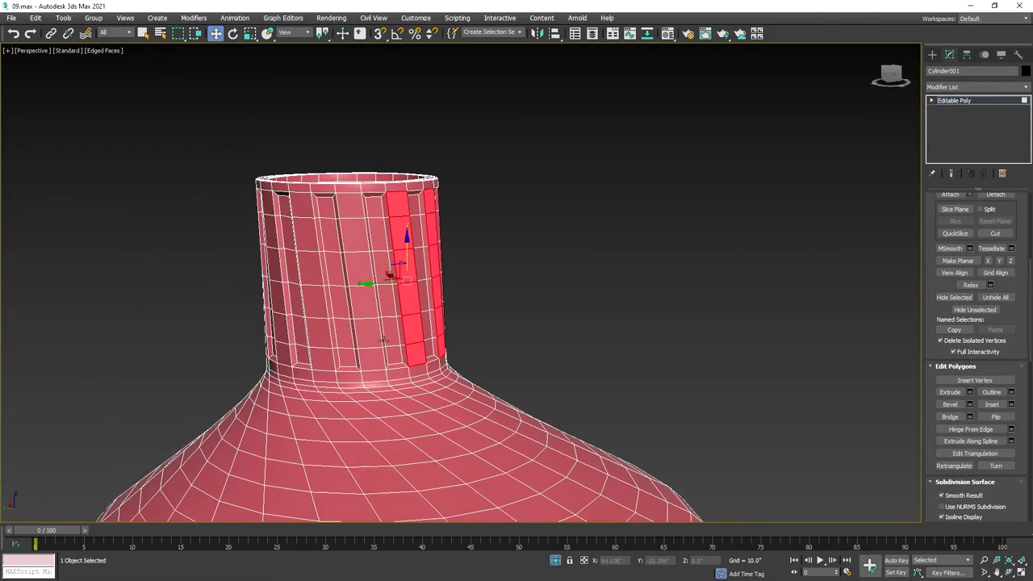
pyautogui.keyDown('ctrl'); pyautogui.click(368, 323); pyautogui.keyUp('ctrl')
pyautogui.keyDown('ctrl'); pyautogui.click(364, 289); pyautogui.keyUp('ctrl')
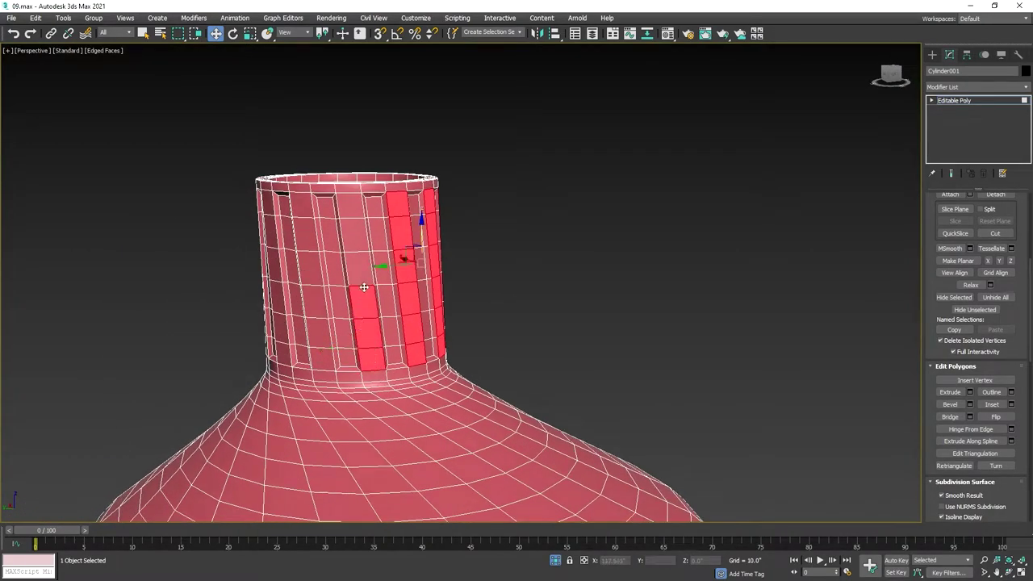
# Step: Select further columns on the neck's far side, dropping the wrongly selected strips
pyautogui.keyDown('ctrl'); pyautogui.click(309, 210); pyautogui.keyUp('ctrl')
pyautogui.keyDown('ctrl'); pyautogui.click(312, 240); pyautogui.keyUp('ctrl')
pyautogui.keyDown('ctrl'); pyautogui.click(315, 272); pyautogui.keyUp('ctrl')
pyautogui.keyDown('ctrl'); pyautogui.click(319, 307); pyautogui.keyUp('ctrl')
pyautogui.keyDown('alt'); pyautogui.moveTo(321, 355); pyautogui.dragTo(354, 366, button='middle'); pyautogui.keyUp('alt')
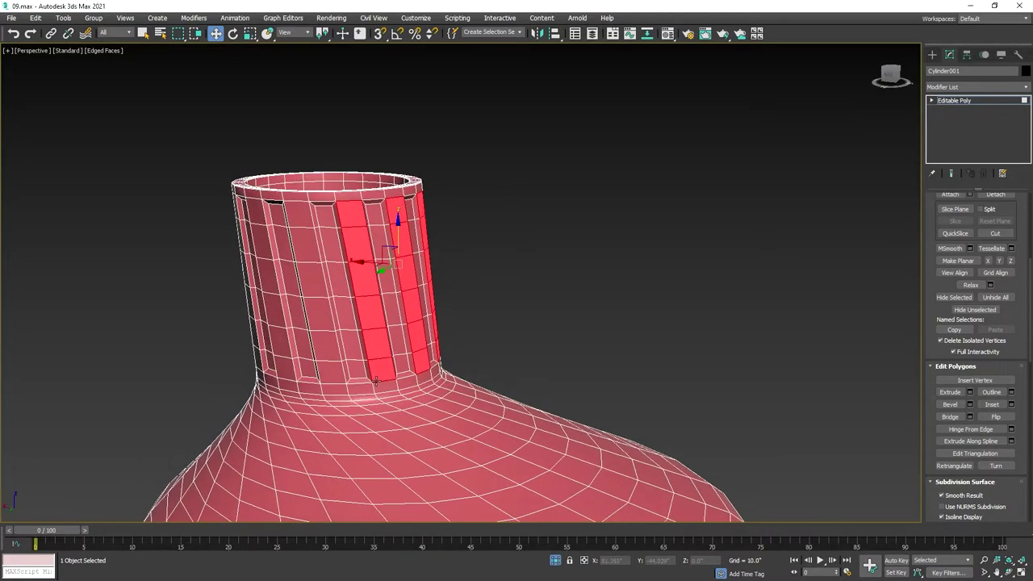
pyautogui.keyDown('ctrl'); pyautogui.click(334, 305); pyautogui.keyUp('ctrl')
pyautogui.keyDown('ctrl'); pyautogui.click(320, 270); pyautogui.keyUp('ctrl')
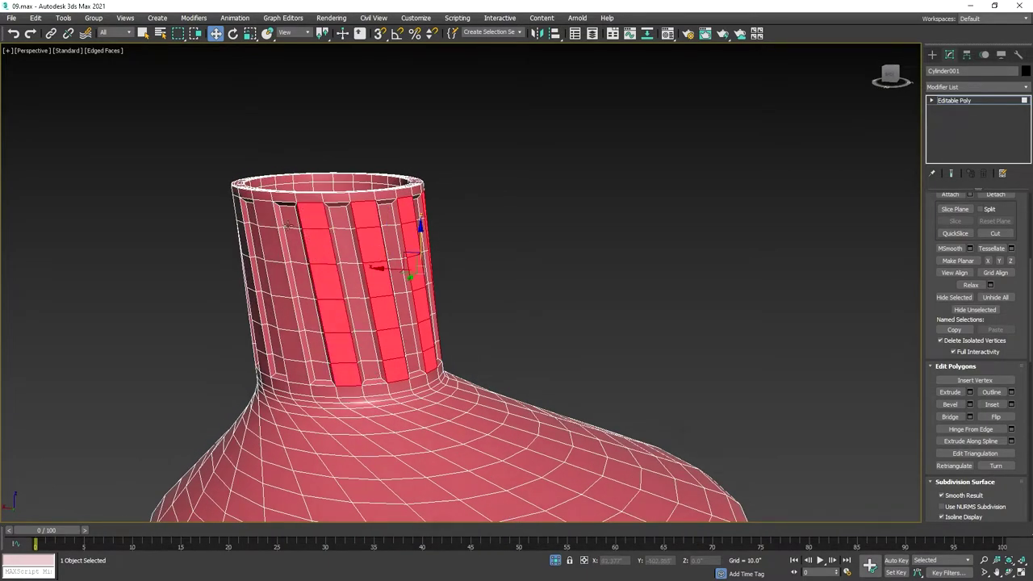
pyautogui.keyDown('ctrl'); pyautogui.click(281, 268); pyautogui.keyUp('ctrl')
pyautogui.keyDown('ctrl'); pyautogui.click(287, 316); pyautogui.keyUp('ctrl')
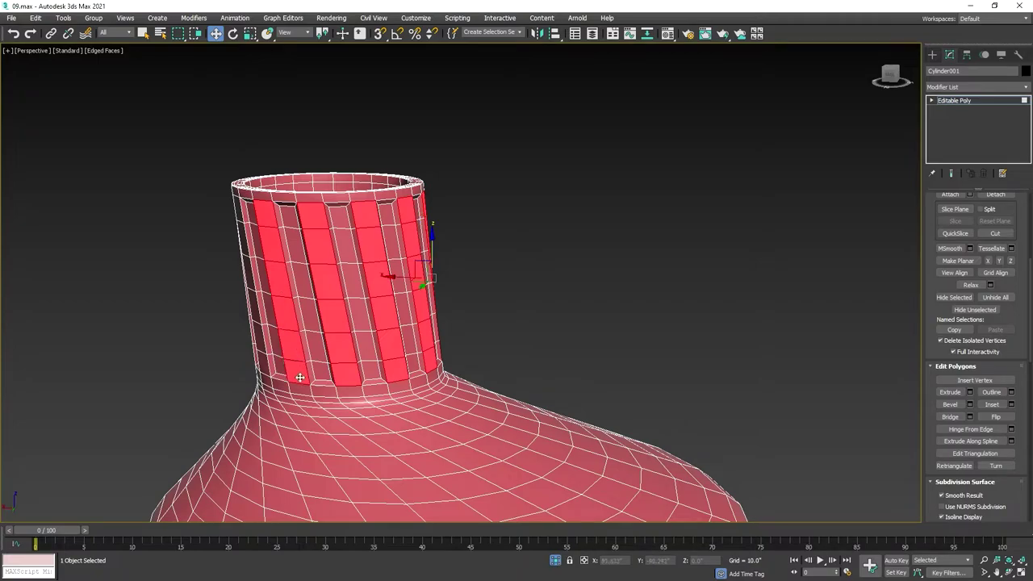
pyautogui.keyDown('alt'); pyautogui.moveTo(300, 378); pyautogui.dragTo(344, 385, button='middle'); pyautogui.keyUp('alt')
pyautogui.keyDown('alt'); pyautogui.click(344, 385); pyautogui.keyUp('alt')
pyautogui.keyDown('ctrl'); pyautogui.click(343, 327); pyautogui.keyUp('ctrl')
pyautogui.keyDown('ctrl'); pyautogui.click(333, 292); pyautogui.keyUp('ctrl')
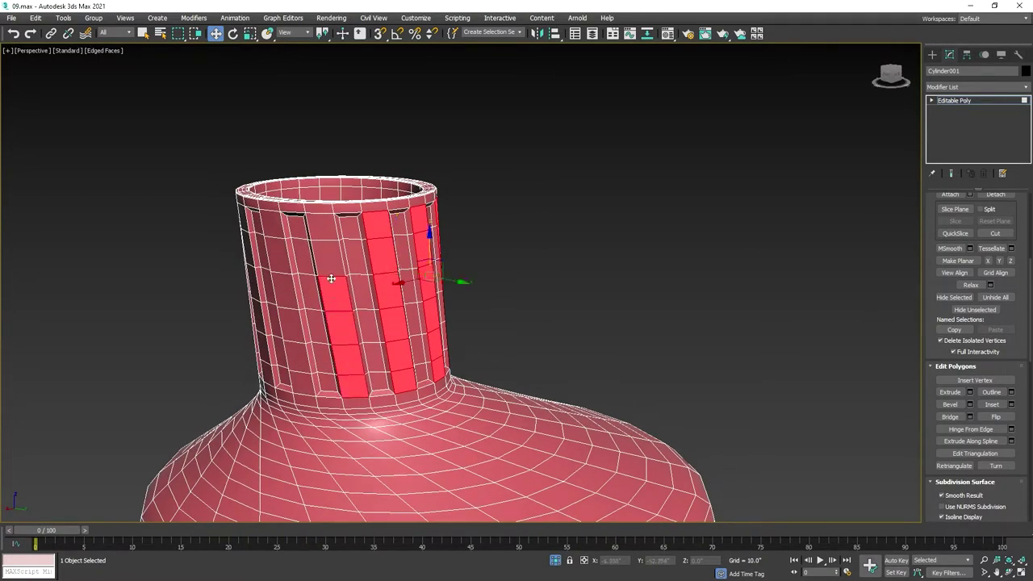
pyautogui.keyDown('ctrl'); pyautogui.click(325, 257); pyautogui.keyUp('ctrl')
pyautogui.keyDown('ctrl'); pyautogui.click(285, 287); pyautogui.keyUp('ctrl')
pyautogui.keyDown('ctrl'); pyautogui.click(286, 326); pyautogui.keyUp('ctrl')
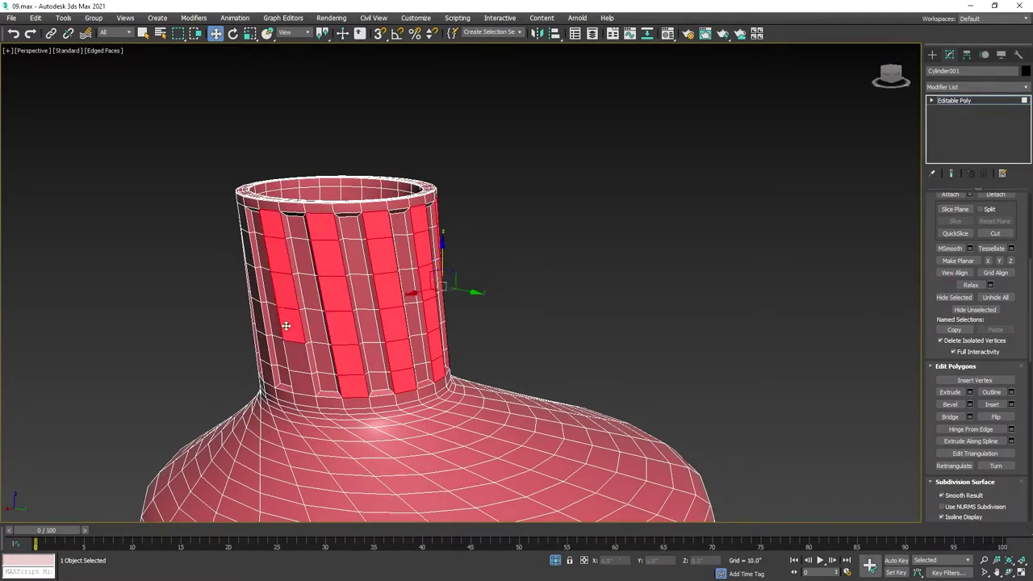
# Step: Complete the selection with the front middle and second-from-left neck columns
pyautogui.keyDown('alt'); pyautogui.moveTo(299, 386); pyautogui.dragTo(379, 389, button='middle'); pyautogui.keyUp('alt')
pyautogui.keyDown('ctrl'); pyautogui.click(376, 389); pyautogui.keyUp('ctrl')
pyautogui.keyDown('ctrl'); pyautogui.click(373, 357); pyautogui.keyUp('ctrl')
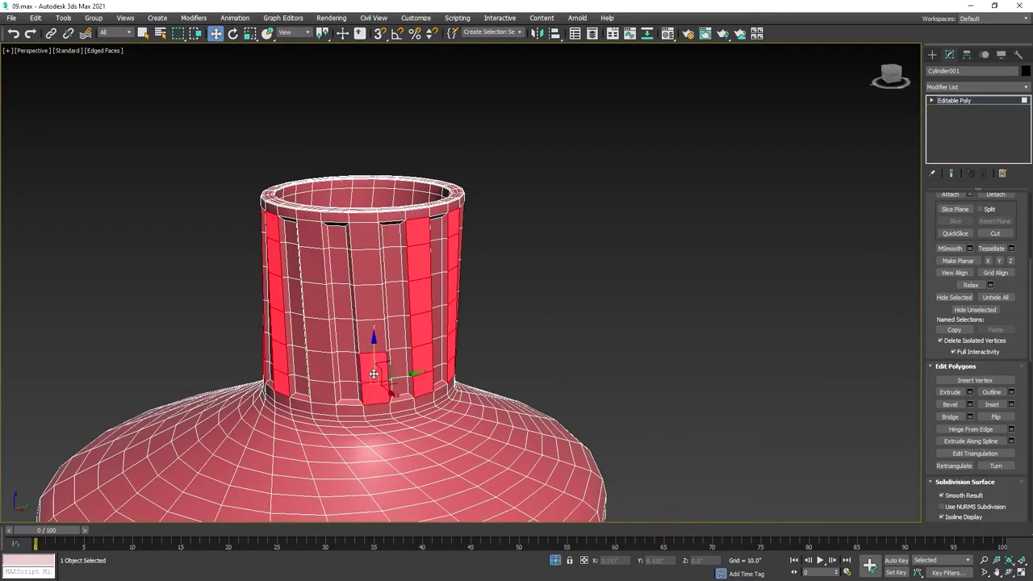
pyautogui.keyDown('ctrl'); pyautogui.click(371, 330); pyautogui.keyUp('ctrl')
pyautogui.keyDown('ctrl'); pyautogui.click(369, 302); pyautogui.keyUp('ctrl')
pyautogui.keyDown('ctrl'); pyautogui.click(364, 267); pyautogui.keyUp('ctrl')
pyautogui.keyDown('ctrl'); pyautogui.click(322, 239); pyautogui.keyUp('ctrl')
pyautogui.keyDown('ctrl'); pyautogui.click(319, 269); pyautogui.keyUp('ctrl')
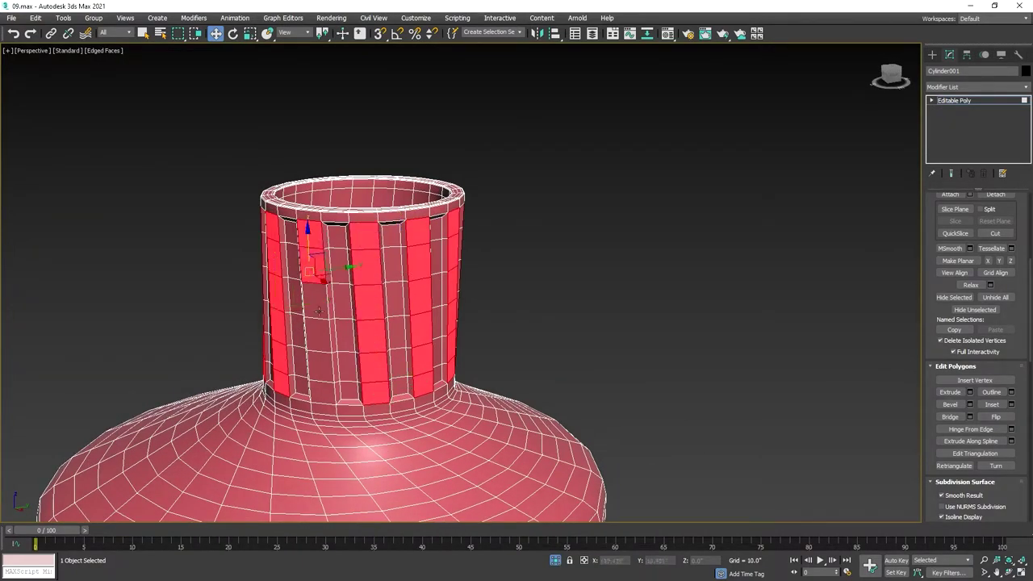
pyautogui.keyDown('ctrl'); pyautogui.click(318, 301); pyautogui.keyUp('ctrl')
pyautogui.keyDown('ctrl'); pyautogui.click(317, 333); pyautogui.keyUp('ctrl')
pyautogui.keyDown('ctrl'); pyautogui.click(318, 363); pyautogui.keyUp('ctrl')
pyautogui.keyDown('ctrl'); pyautogui.click(319, 388); pyautogui.keyUp('ctrl')
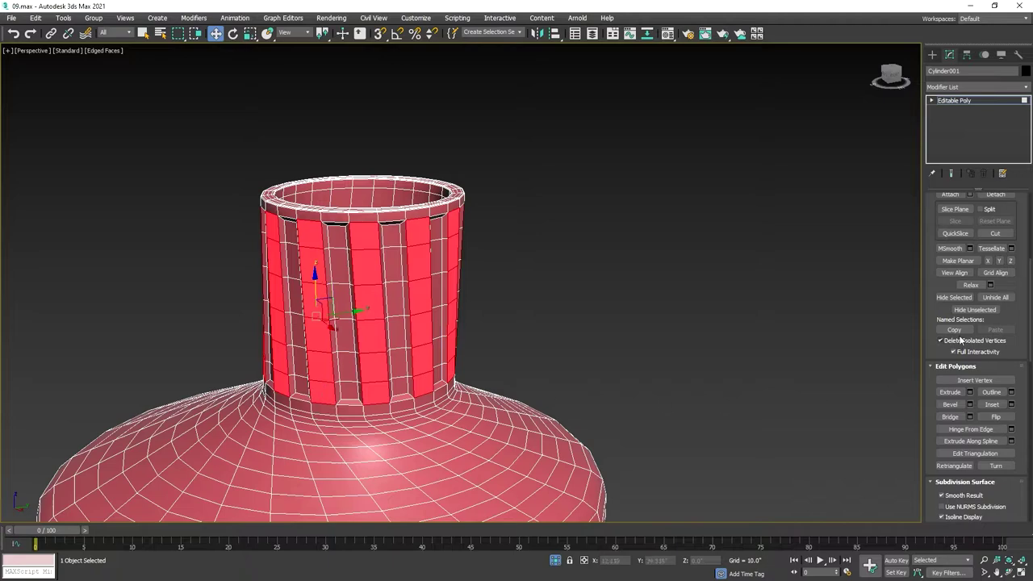
pyautogui.scroll(-3, 968, 364)
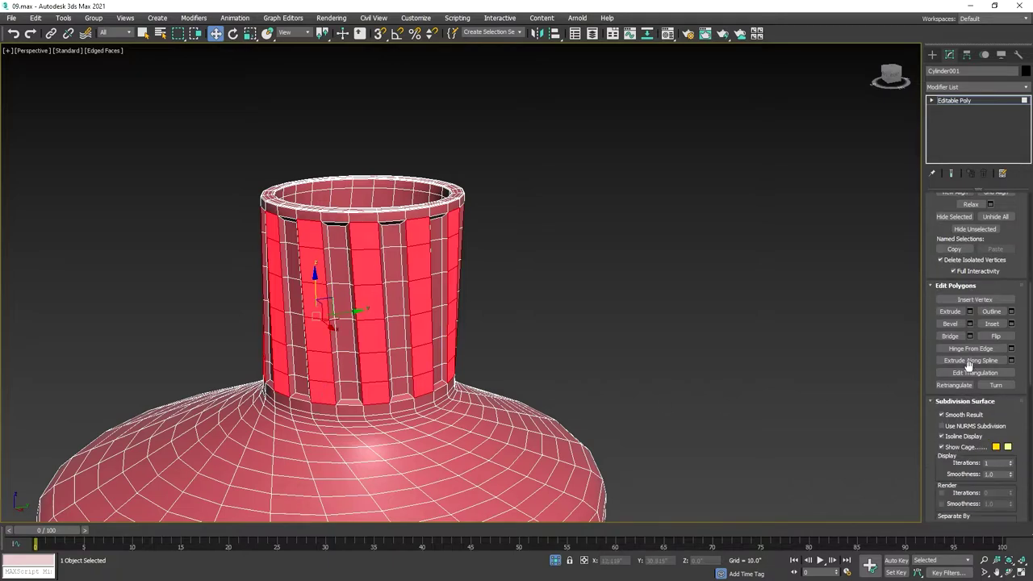
pyautogui.click(969, 324)
# Step: Switch the vase to Vertex level in a front view of the neck
pyautogui.press('z')
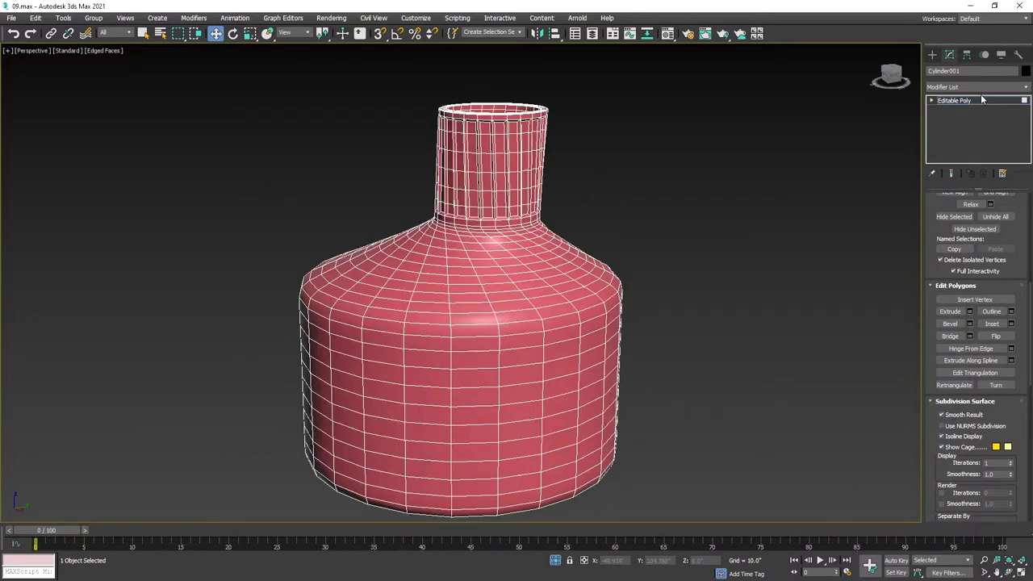
pyautogui.click(981, 98)
pyautogui.scroll(3, 613, 154)
pyautogui.press('f')
pyautogui.scroll(3, 587, 242)
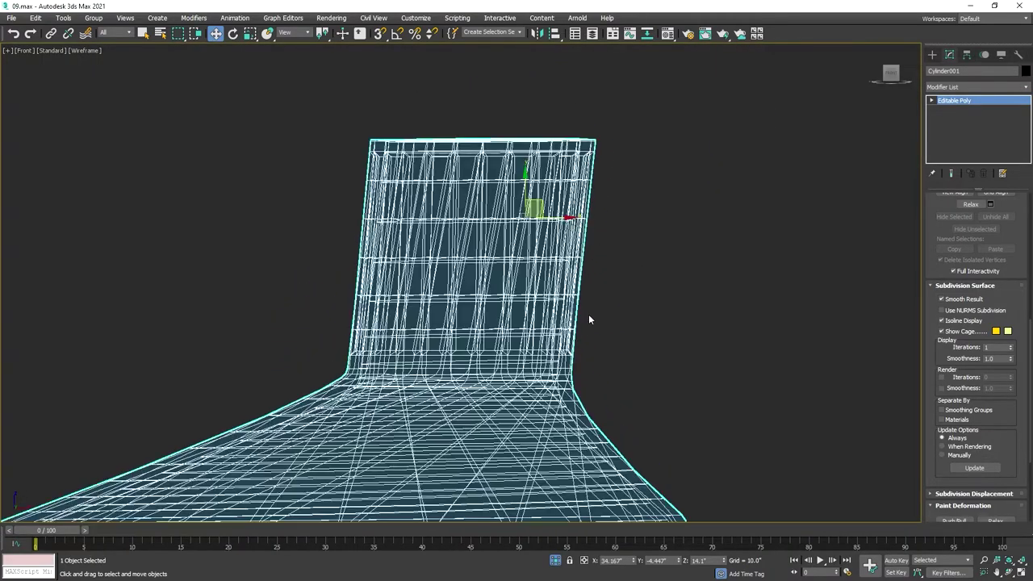
pyautogui.click(966, 87)
pyautogui.click(943, 99)
pyautogui.scroll(5, 956, 212)
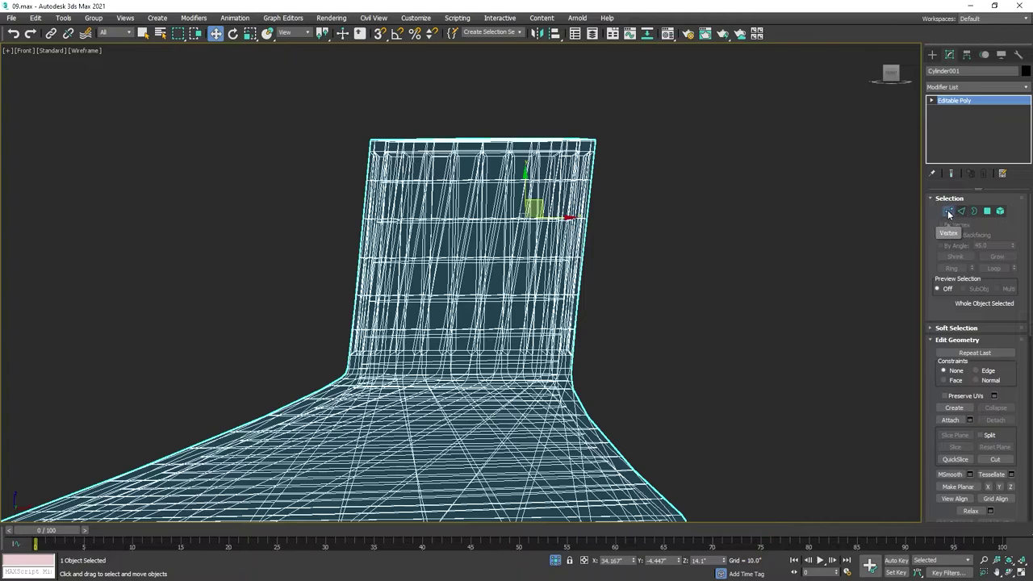
pyautogui.click(949, 211)
# Step: Twist the neck top by rotating it with Soft Selection at Falloff 2.95
pyautogui.moveTo(283, 150); pyautogui.dragTo(284, 150)
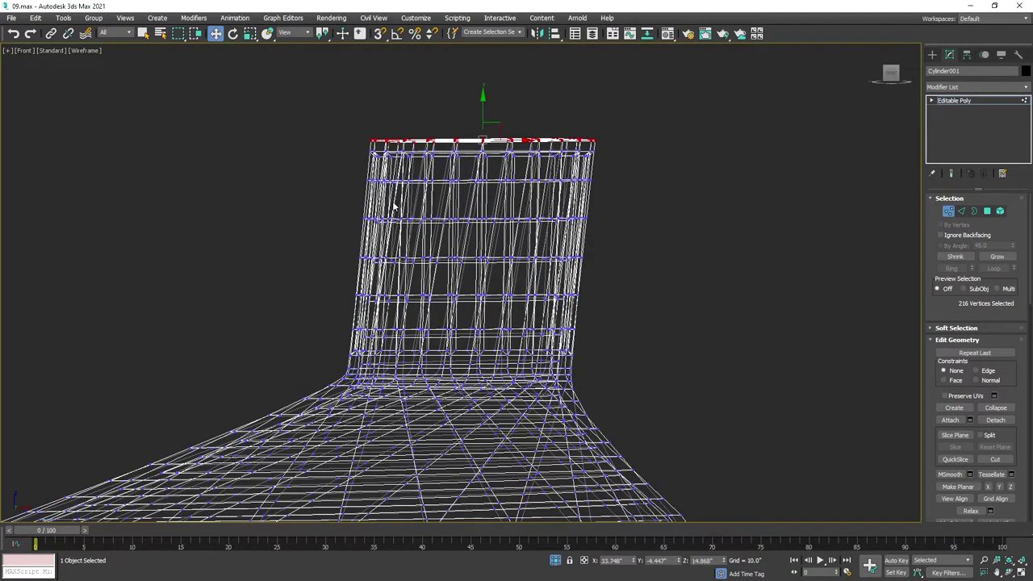
pyautogui.click(946, 327)
pyautogui.click(941, 260)
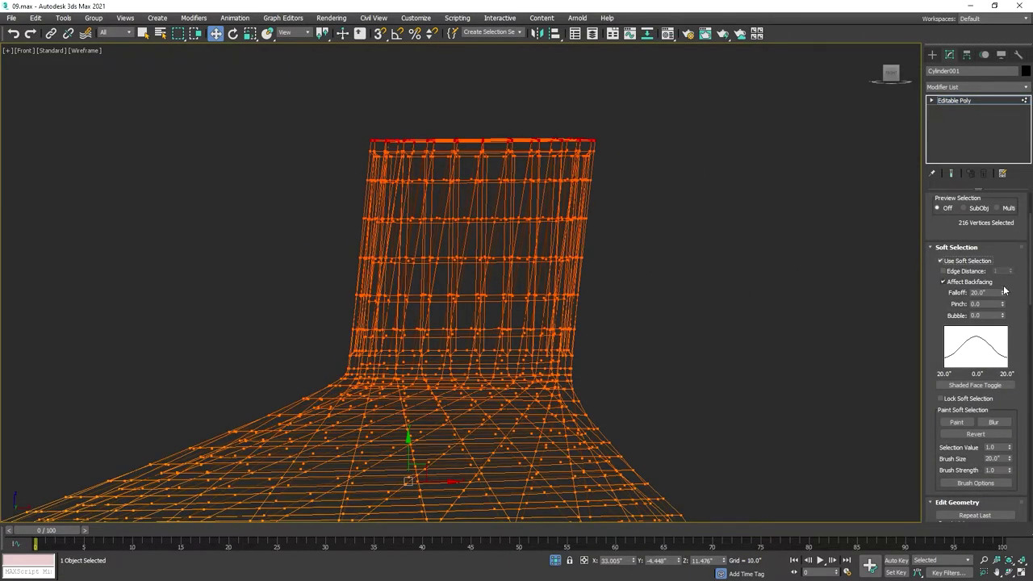
pyautogui.moveTo(1004, 292); pyautogui.dragTo(1005, 302)
pyautogui.hotkey('alt', 'w')
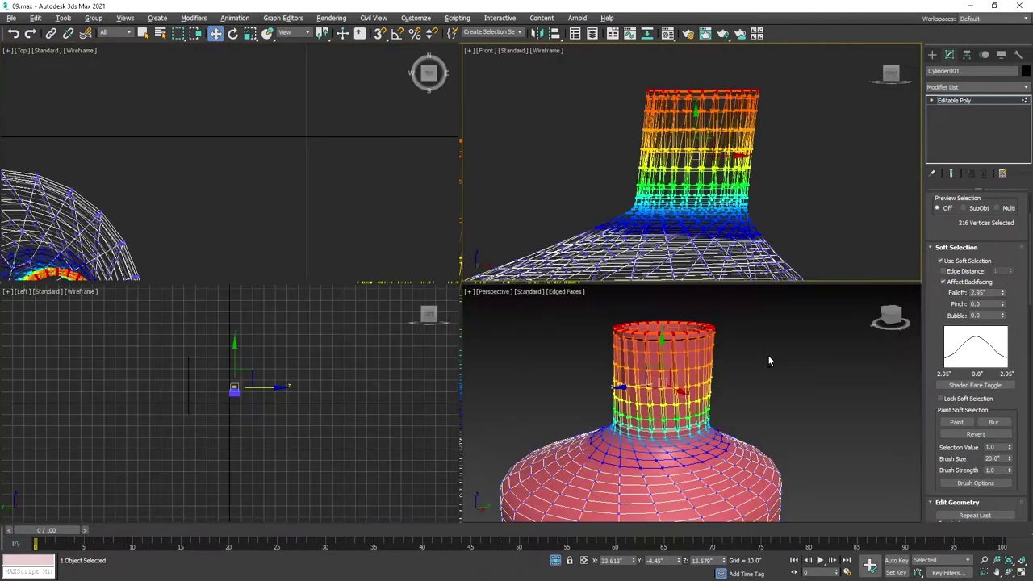
pyautogui.hotkey('alt', 'w')
pyautogui.press('e')
pyautogui.moveTo(520, 277); pyautogui.dragTo(461, 282)
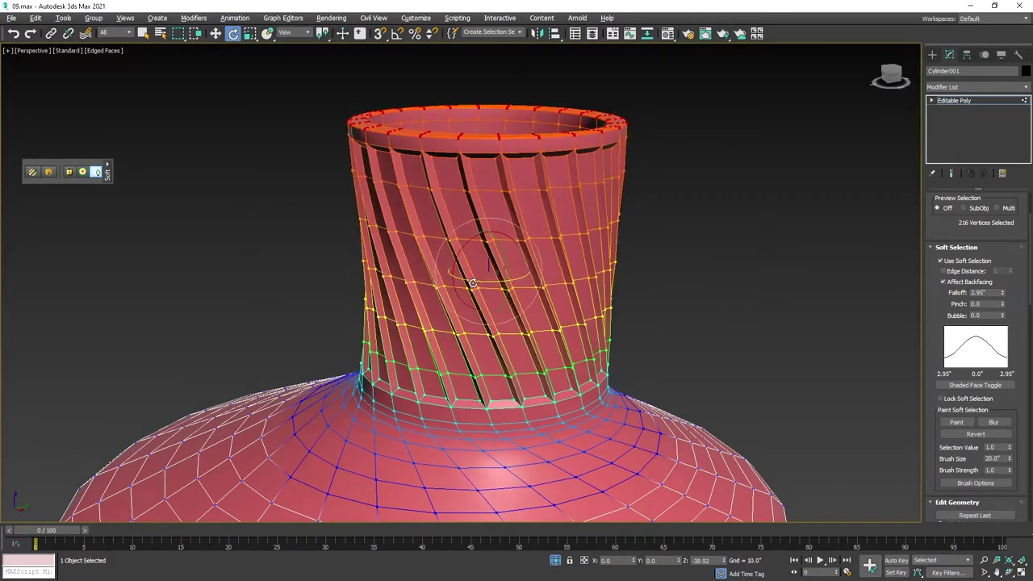
# Step: Scale a mid-neck vertex ring with soft selection Falloff 1.44
pyautogui.moveTo(472, 282)
pyautogui.keyDown('alt'); pyautogui.mouseDown(button='middle')
pyautogui.moveTo(477, 322)
pyautogui.moveTo(476, 274)
pyautogui.mouseUp(button='middle'); pyautogui.keyUp('alt')
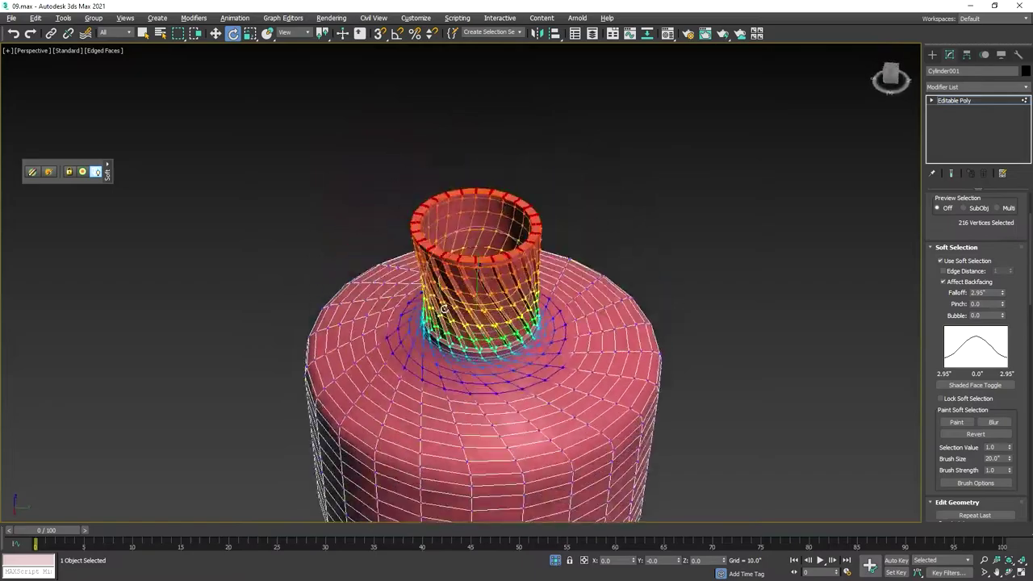
pyautogui.hotkey('alt', 'w')
pyautogui.hotkey('alt', 'w')
pyautogui.moveTo(379, 303); pyautogui.dragTo(589, 287)
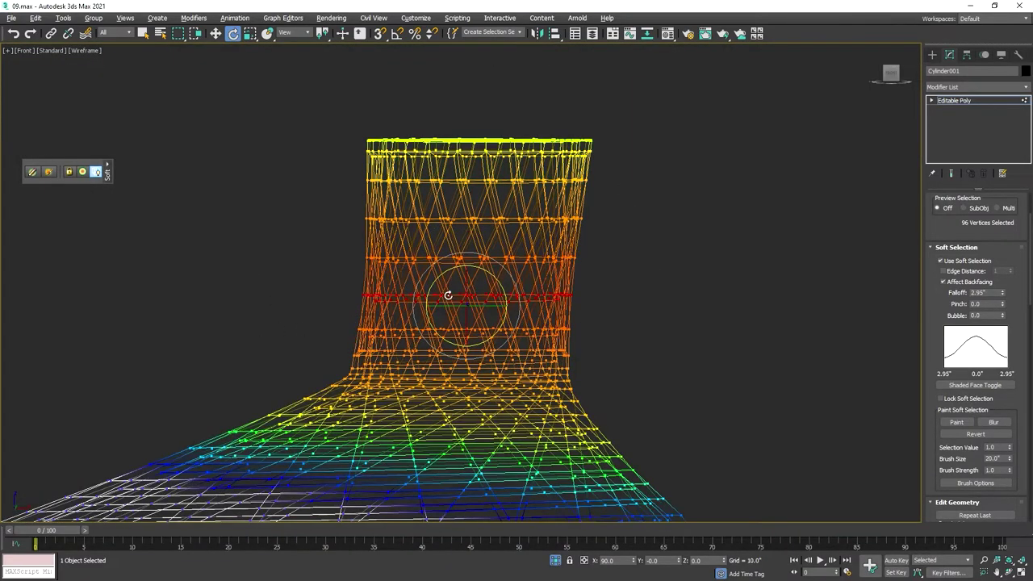
pyautogui.press('q')
pyautogui.moveTo(1002, 293); pyautogui.dragTo(1002, 314)
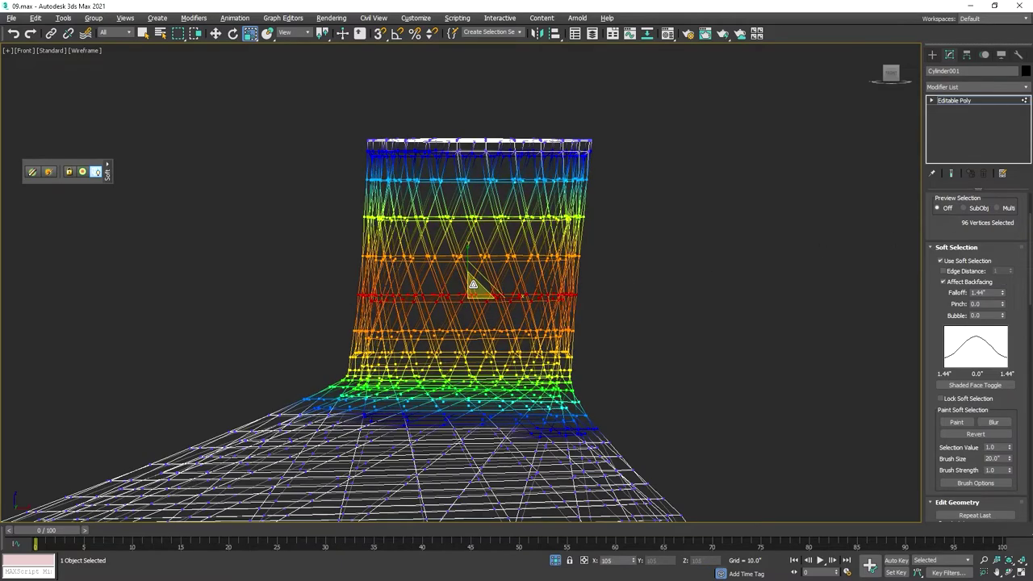
pyautogui.hotkey('alt', 'w')
pyautogui.click(589, 337)
pyautogui.hotkey('alt', 'w')
pyautogui.keyDown('alt'); pyautogui.moveTo(590, 337); pyautogui.dragTo(589, 379, button='middle'); pyautogui.keyUp('alt')
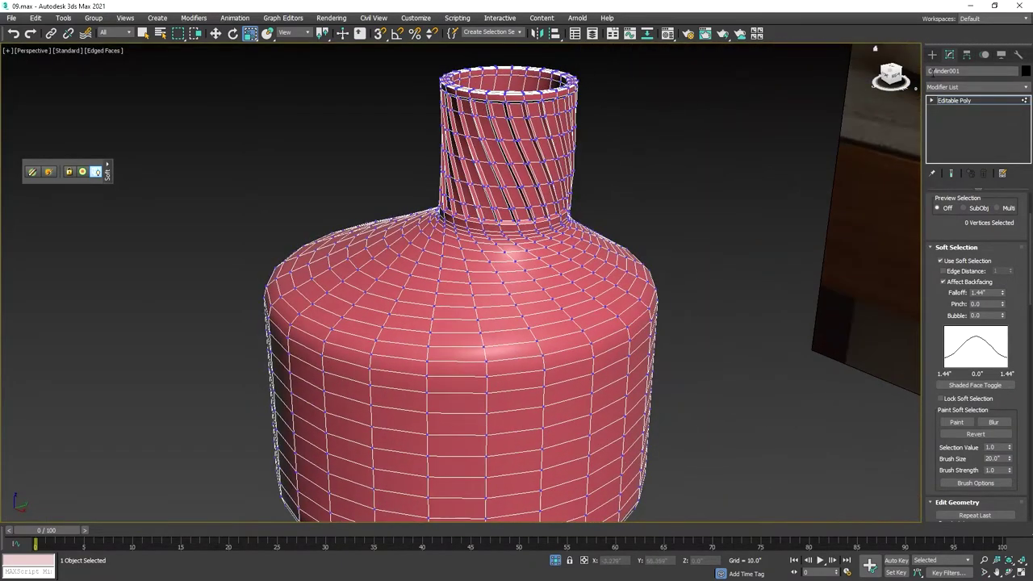
# Step: Add a TurboSmooth modifier to the vase and check the smoothed shape
pyautogui.click(970, 100)
pyautogui.click(973, 86)
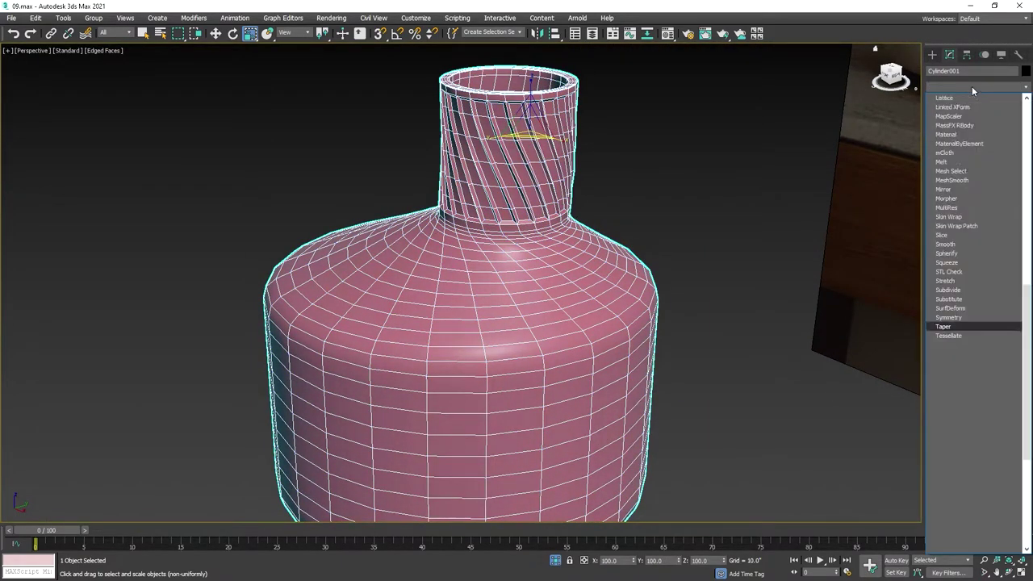
pyautogui.click(958, 344)
pyautogui.click(664, 239)
pyautogui.press('F4')
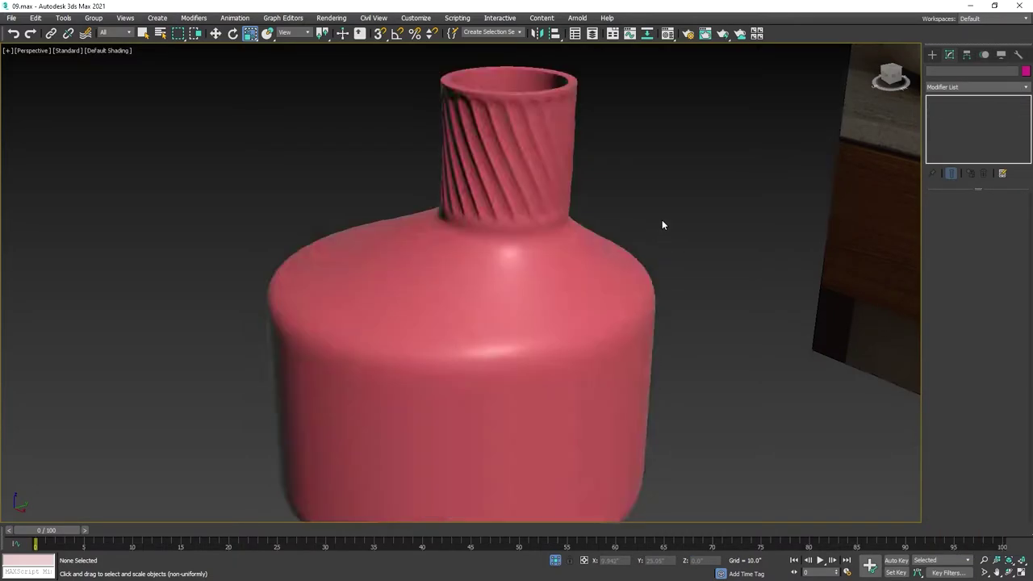
pyautogui.scroll(-5, 661, 220)
pyautogui.click(603, 242)
pyautogui.scroll(5, 603, 242)
# Step: Set the vase's object colour to black
pyautogui.rightClick(547, 253)
pyautogui.click(554, 265)
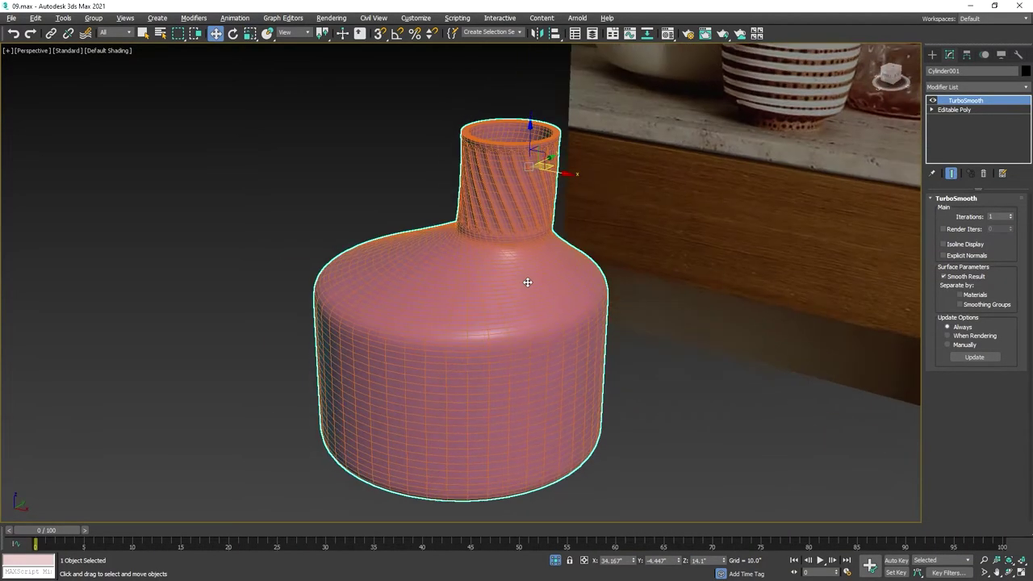
pyautogui.rightClick(464, 269)
pyautogui.click(471, 281)
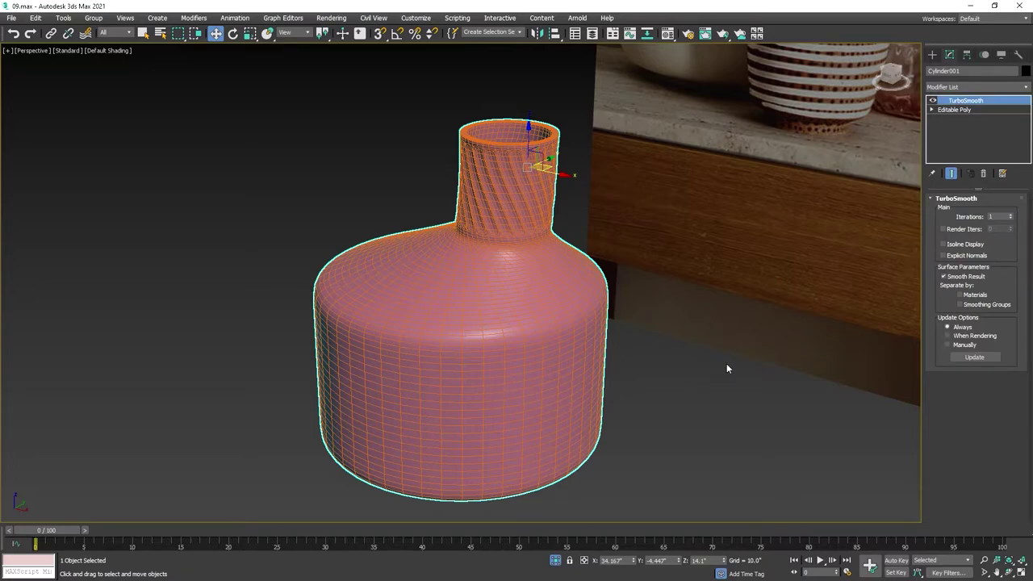
pyautogui.click(1023, 72)
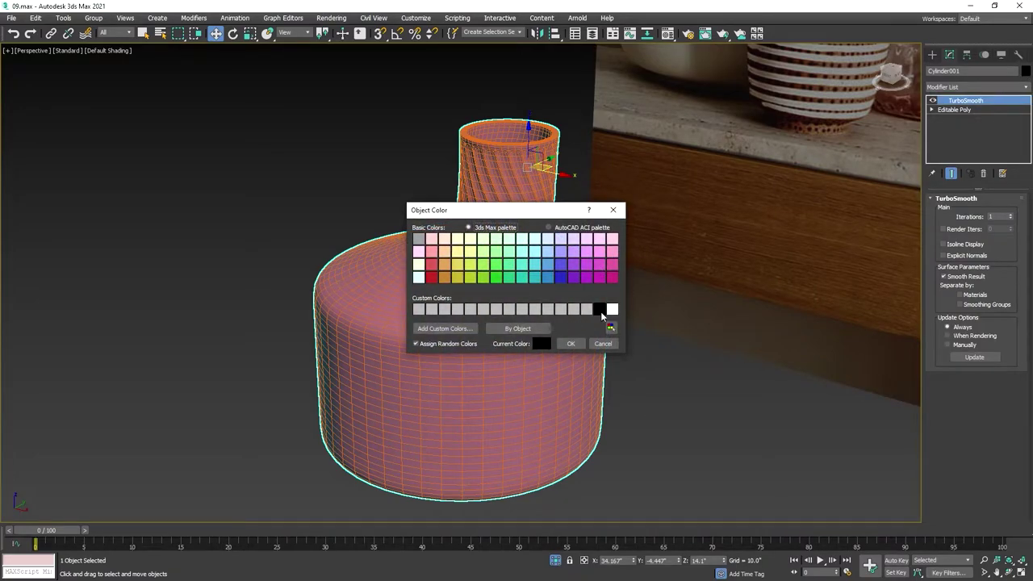
pyautogui.click(571, 345)
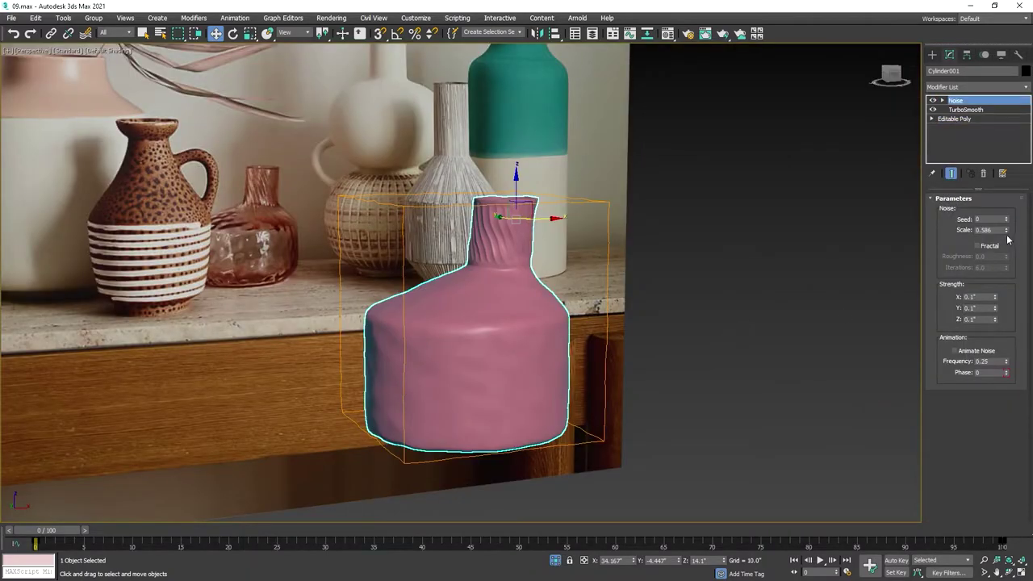
# Step: Raise the vase's Noise scale and set its noise strength to 0.2
pyautogui.moveTo(1006, 234); pyautogui.dragTo(1012, 207)
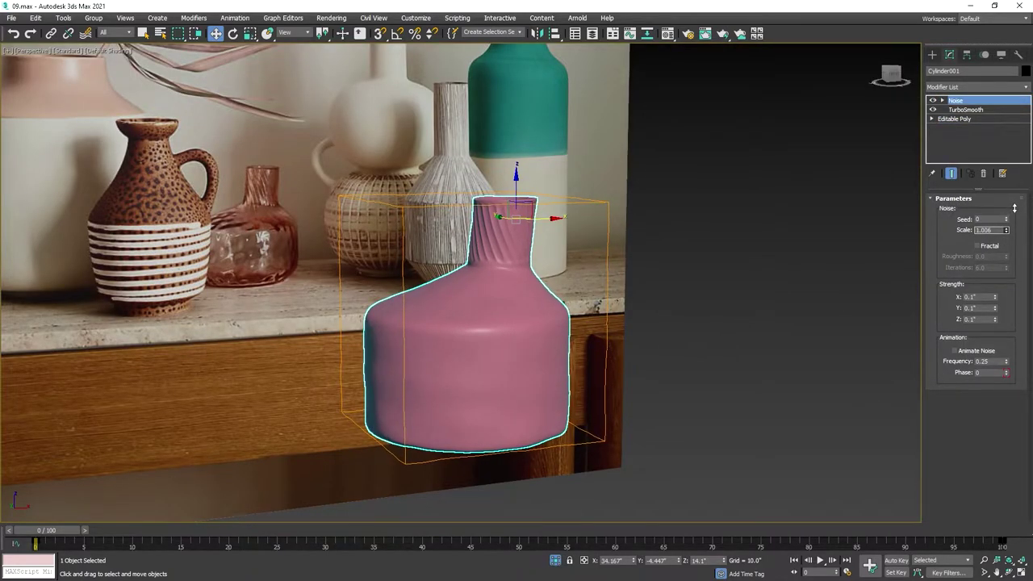
pyautogui.write('0.2')
pyautogui.press('Tab')
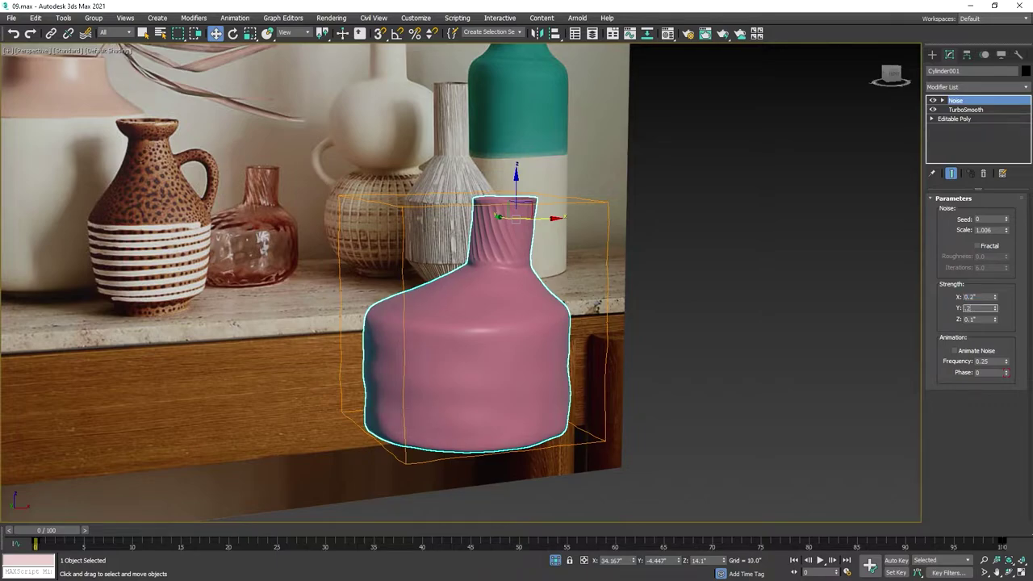
pyautogui.write('0.2')
pyautogui.press('Tab')
pyautogui.write('0.2')
pyautogui.press('Return')
# Step: Set the vase's noise strength to 0.1 on X, Y and Z
pyautogui.click(673, 199)
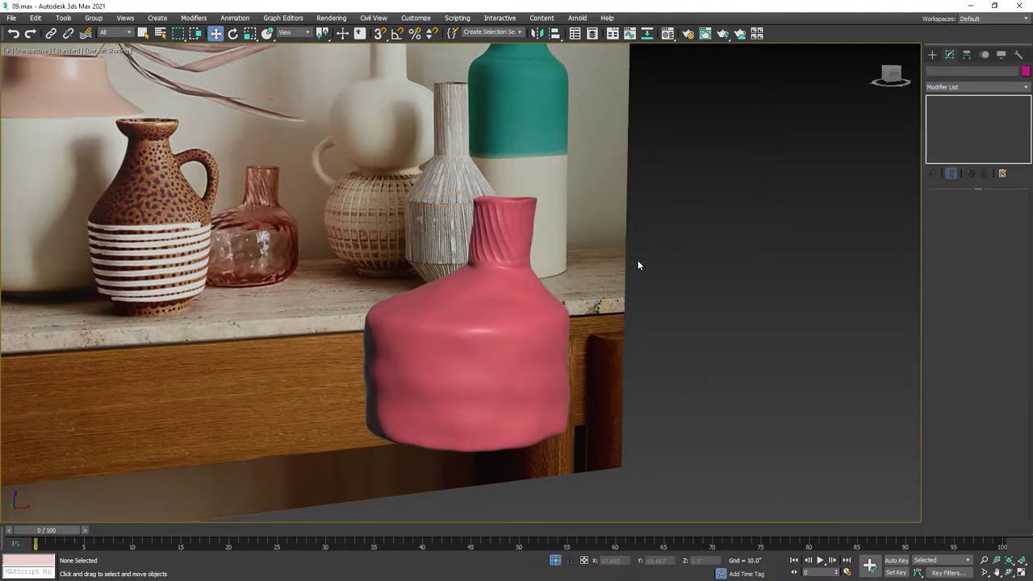
pyautogui.click(522, 290)
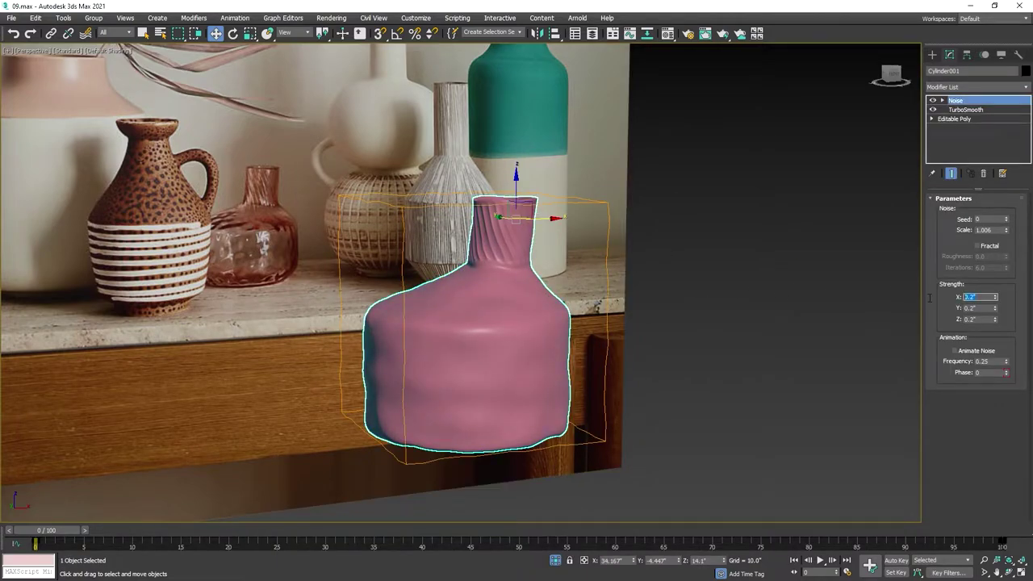
pyautogui.write('0.1')
pyautogui.press('Tab')
pyautogui.write('0.1')
pyautogui.press('Tab')
pyautogui.write('0.1')
pyautogui.press('Return')
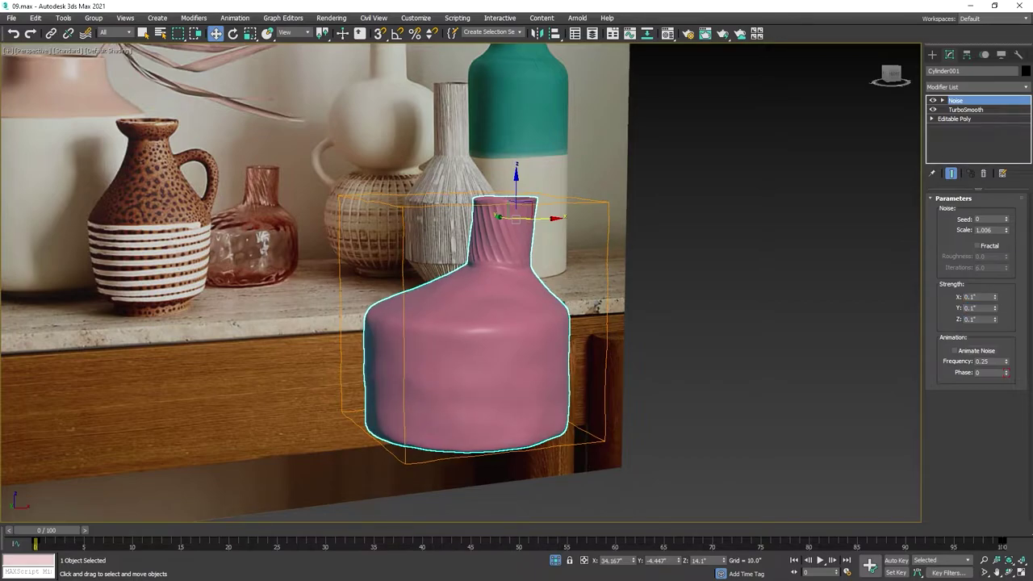
# Step: Preview the noisy vase, toggling its see-through display against the reference photo
pyautogui.click(881, 300)
pyautogui.click(496, 369)
pyautogui.hotkey('alt', 'x')
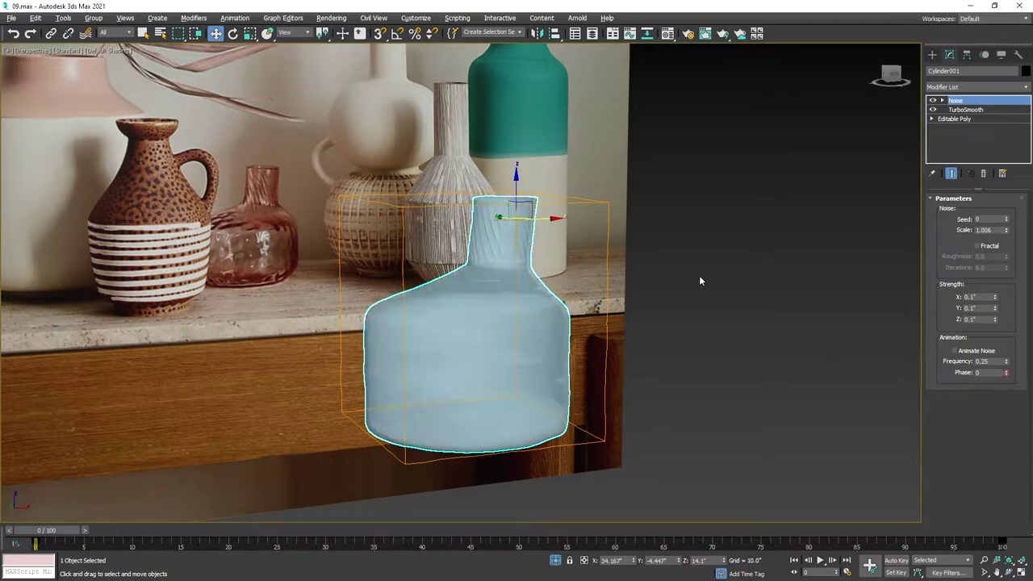
pyautogui.moveTo(683, 288)
pyautogui.mouseDown(button='middle')
pyautogui.moveTo(695, 300)
pyautogui.moveTo(688, 259)
pyautogui.moveTo(697, 297)
pyautogui.moveTo(652, 311)
pyautogui.moveTo(645, 289)
pyautogui.mouseUp(button='middle')
pyautogui.press('super')
pyautogui.click(697, 298)
pyautogui.click(502, 311)
pyautogui.rightClick(502, 302)
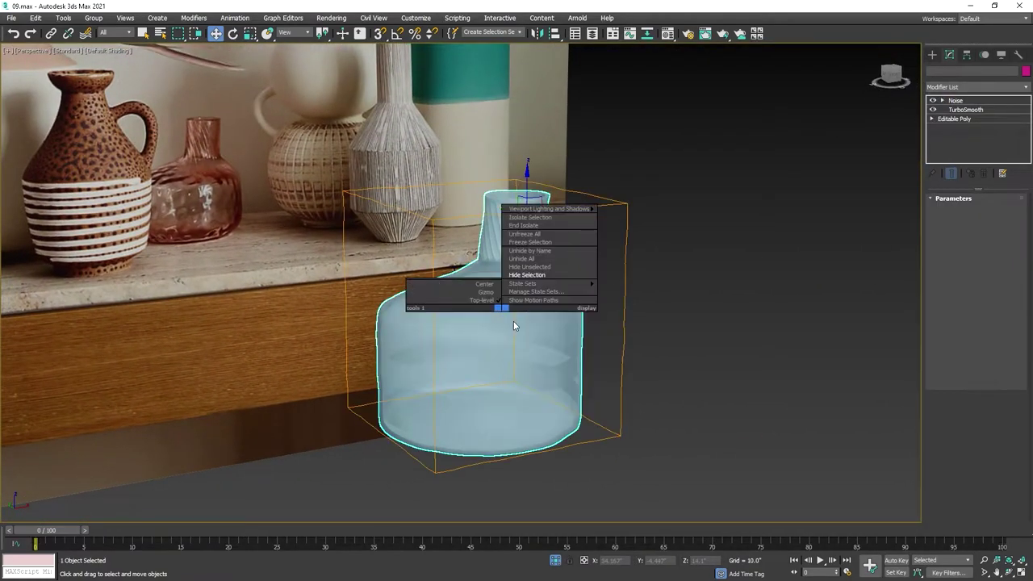
pyautogui.hotkey('alt', 'x')
pyautogui.click(646, 318)
pyautogui.click(495, 323)
pyautogui.rightClick(495, 321)
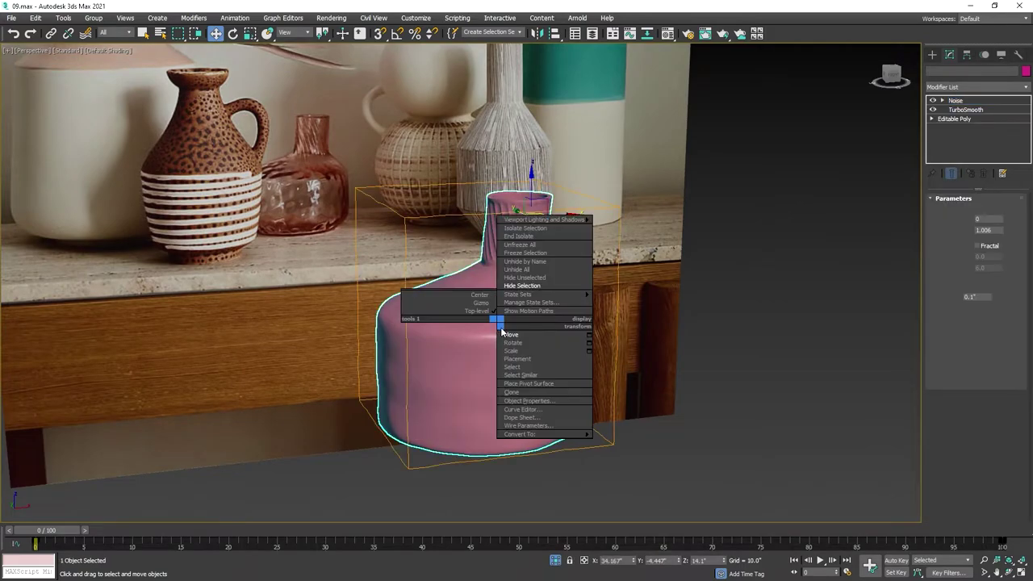
pyautogui.keyDown('alt'); pyautogui.moveTo(686, 327); pyautogui.dragTo(734, 333, button='middle'); pyautogui.keyUp('alt')
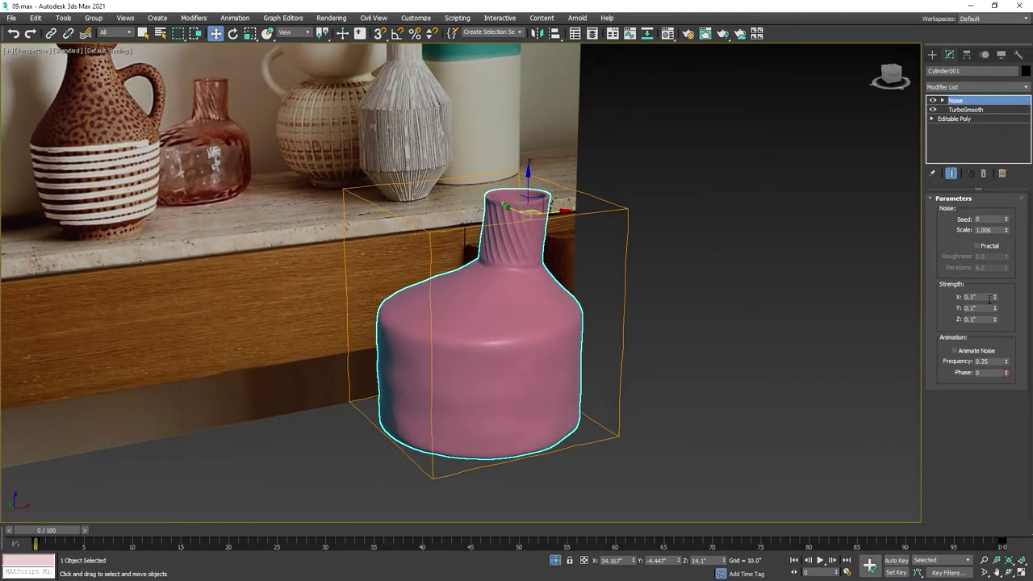
# Step: Lower the vase's Noise scale to 0.745 and inspect the bumps from below and the side
pyautogui.moveTo(1008, 233)
pyautogui.mouseDown()
pyautogui.moveTo(1020, 282)
pyautogui.moveTo(1016, 244)
pyautogui.mouseUp()
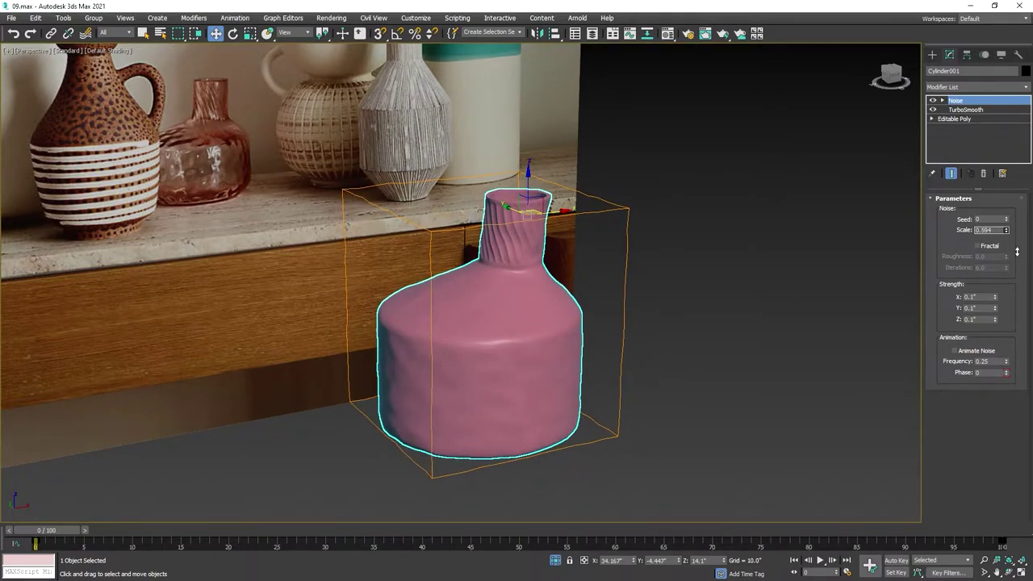
pyautogui.click(731, 338)
pyautogui.scroll(-5, 730, 338)
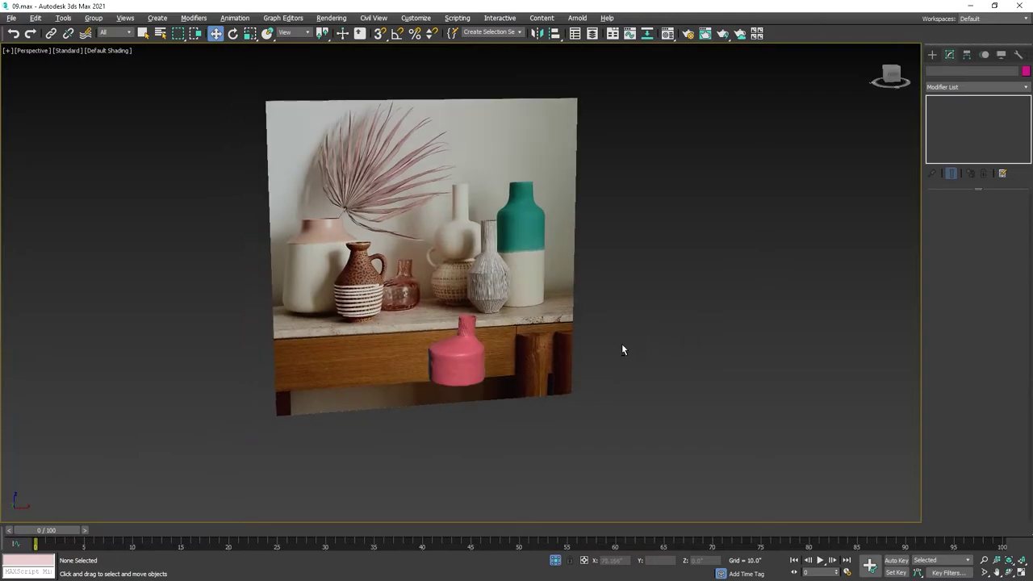
pyautogui.click(464, 359)
pyautogui.press('z')
pyautogui.moveTo(504, 401)
pyautogui.keyDown('alt'); pyautogui.mouseDown(button='middle')
pyautogui.moveTo(514, 302)
pyautogui.moveTo(523, 307)
pyautogui.mouseUp(button='middle'); pyautogui.keyUp('alt')
pyautogui.rightClick(997, 321)
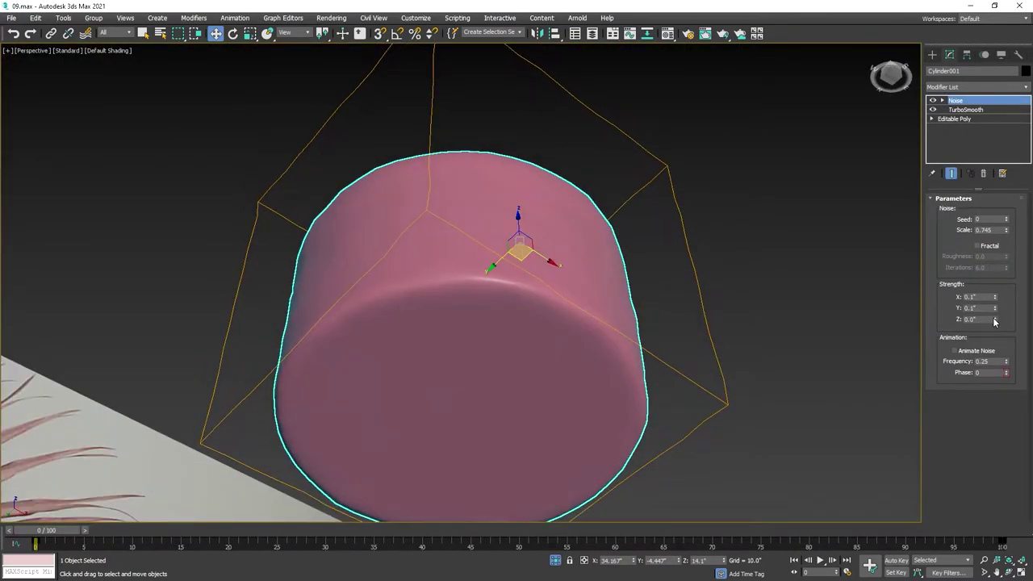
pyautogui.moveTo(759, 316)
pyautogui.keyDown('alt'); pyautogui.mouseDown(button='middle')
pyautogui.moveTo(748, 370)
pyautogui.moveTo(715, 336)
pyautogui.moveTo(704, 353)
pyautogui.mouseUp(button='middle'); pyautogui.keyUp('alt')
pyautogui.click(740, 337)
pyautogui.click(686, 339)
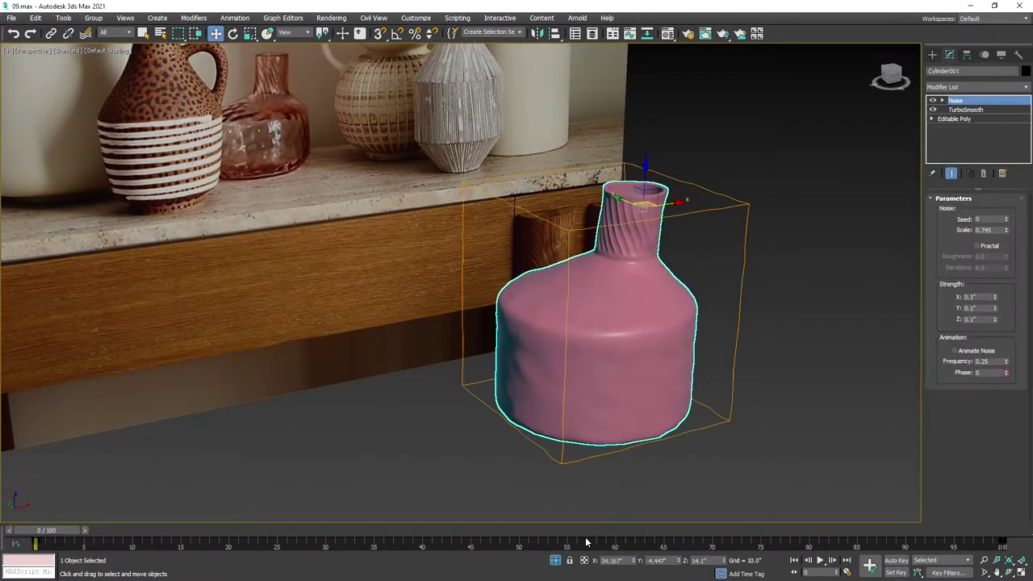
# Step: Orbit and zoom the Perspective view, then select the lathed jug Line006
pyautogui.scroll(4, 686, 347)
pyautogui.keyDown('alt'); pyautogui.moveTo(577, 507); pyautogui.dragTo(557, 422, button='middle'); pyautogui.keyUp('alt')
pyautogui.rightClick(541, 357)
pyautogui.scroll(-5, 541, 358)
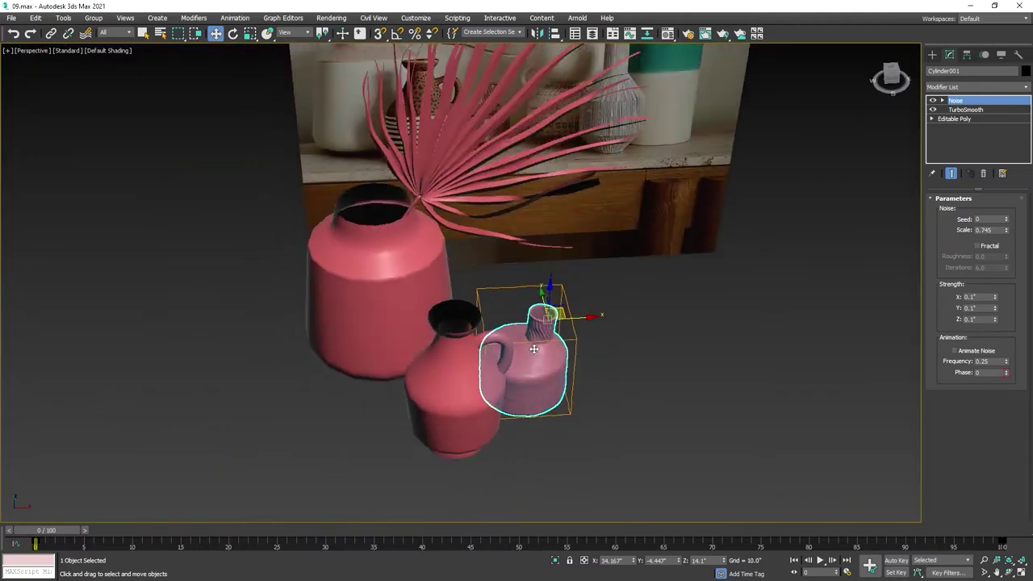
pyautogui.scroll(-3, 536, 336)
pyautogui.scroll(4, 615, 348)
pyautogui.click(615, 348)
# Step: Clear the selection so only the lathed jug is selected
pyautogui.click(360, 355)
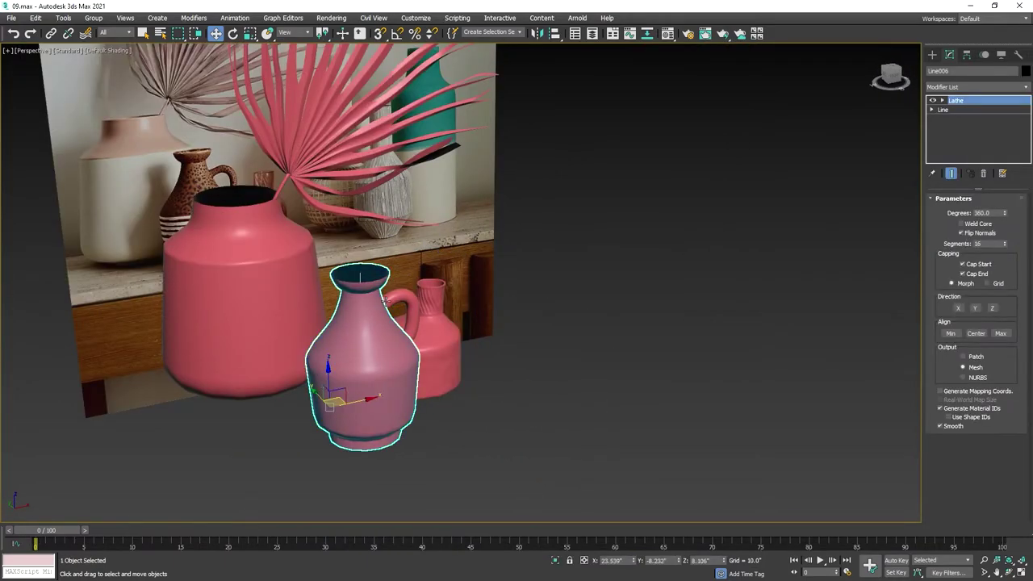
pyautogui.keyDown('ctrl'); pyautogui.click(431, 219); pyautogui.keyUp('ctrl')
pyautogui.scroll(-3, 431, 219)
pyautogui.rightClick(512, 238)
pyautogui.click(595, 263)
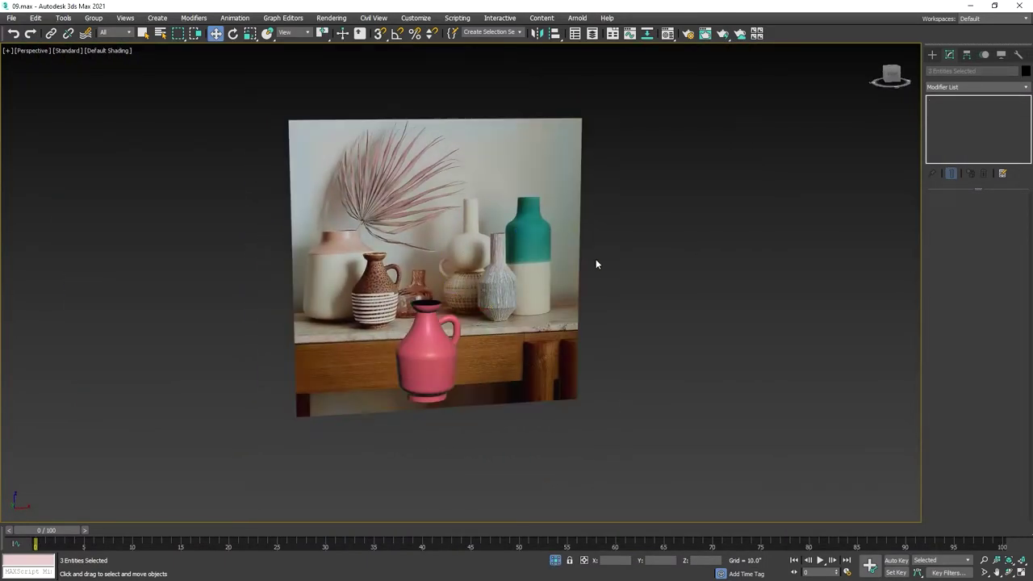
pyautogui.scroll(5, 429, 327)
pyautogui.click(502, 253)
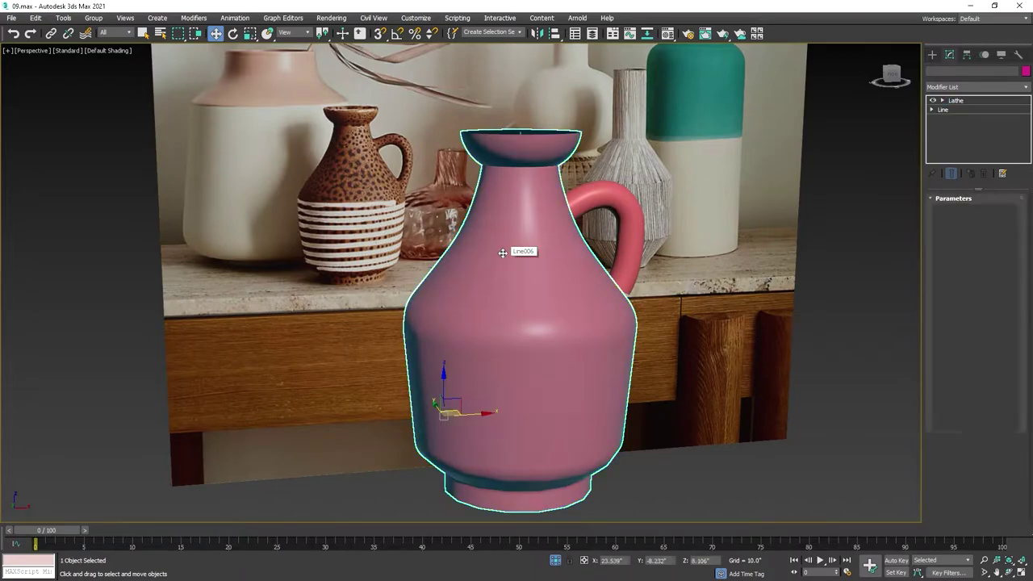
# Step: Try converting the jug to Editable Poly, then undo the conversion
pyautogui.moveTo(557, 336)
pyautogui.keyDown('alt'); pyautogui.mouseDown(button='middle')
pyautogui.moveTo(569, 305)
pyautogui.moveTo(540, 333)
pyautogui.mouseUp(button='middle'); pyautogui.keyUp('alt')
pyautogui.rightClick(539, 333)
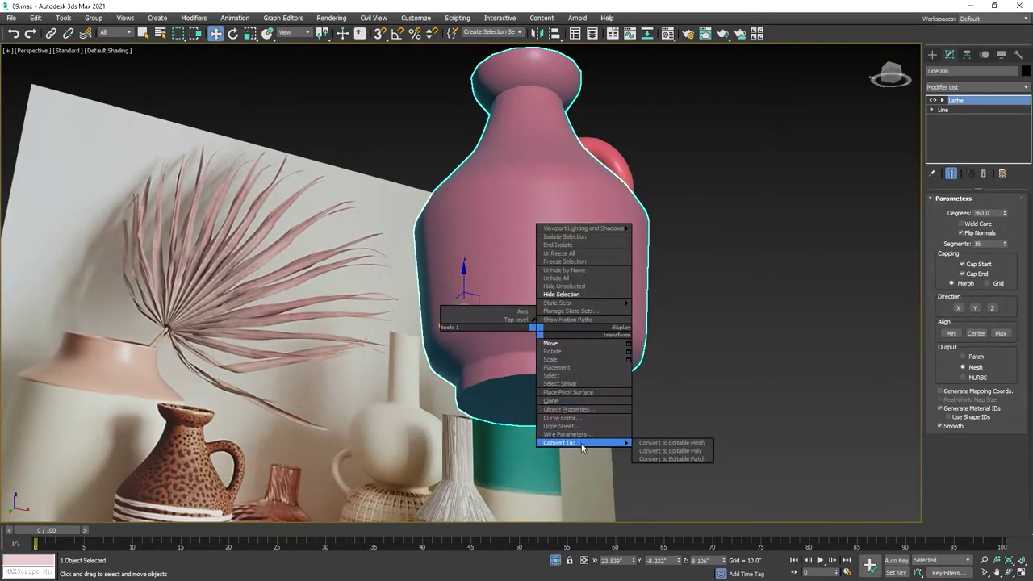
pyautogui.click(645, 451)
pyautogui.moveTo(611, 322)
pyautogui.keyDown('alt'); pyautogui.mouseDown(button='middle')
pyautogui.moveTo(618, 307)
pyautogui.moveTo(553, 353)
pyautogui.moveTo(578, 273)
pyautogui.moveTo(575, 283)
pyautogui.mouseUp(button='middle'); pyautogui.keyUp('alt')
pyautogui.hotkey('ctrl', 'z')
# Step: Turn on Edged Faces and reduce the jug's Lathe segments from 16 to 13
pyautogui.press('F4')
pyautogui.scroll(-3, 557, 247)
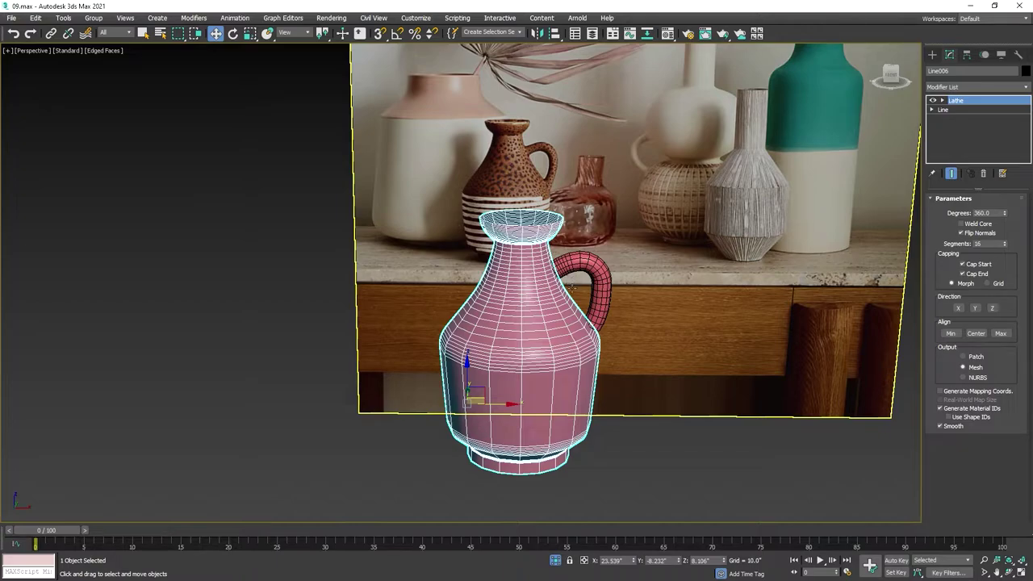
pyautogui.click(956, 110)
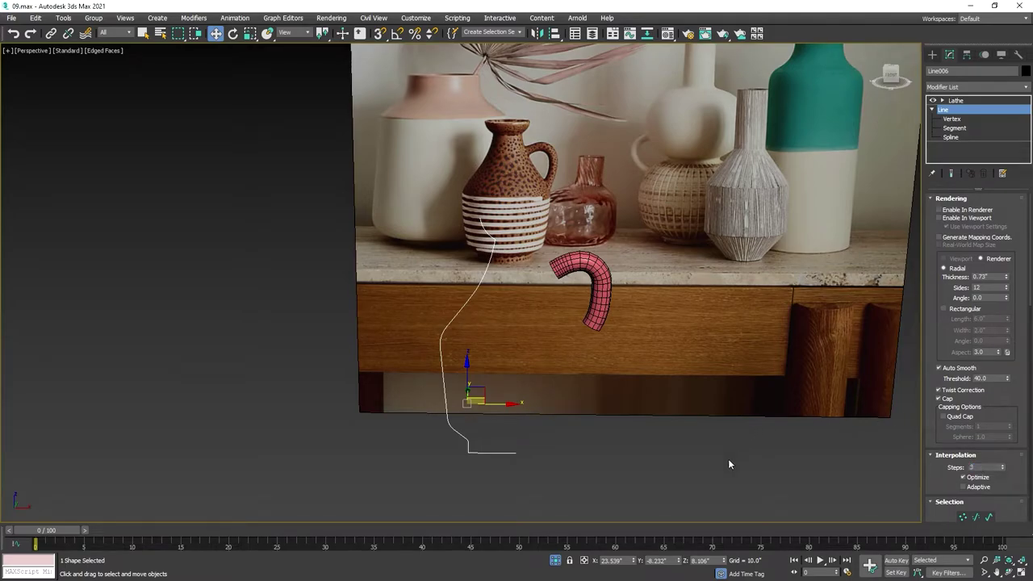
pyautogui.click(955, 100)
pyautogui.scroll(3, 565, 322)
pyautogui.keyDown('alt'); pyautogui.moveTo(726, 323); pyautogui.dragTo(836, 249, button='middle'); pyautogui.keyUp('alt')
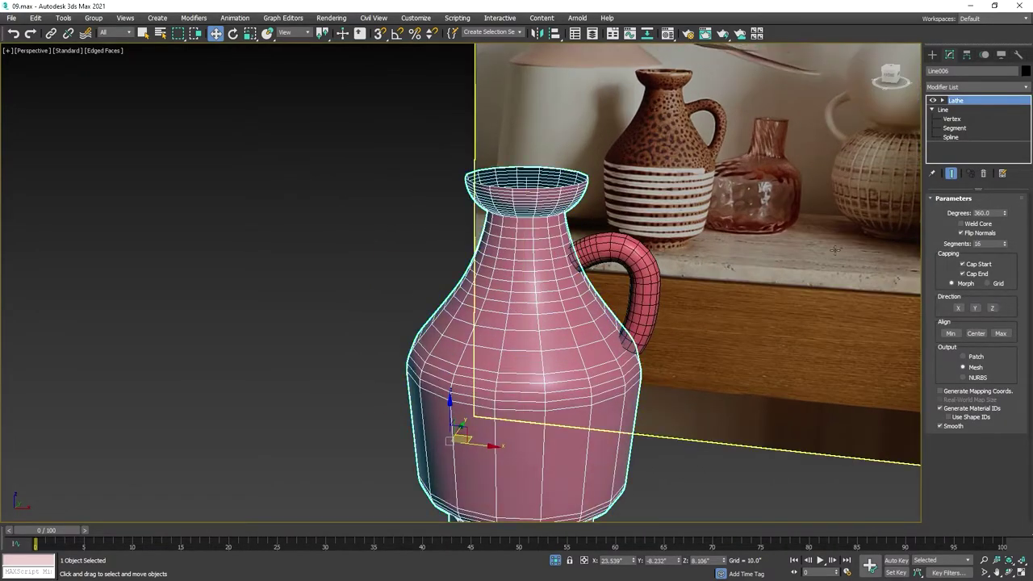
pyautogui.write('13')
pyautogui.press('Return')
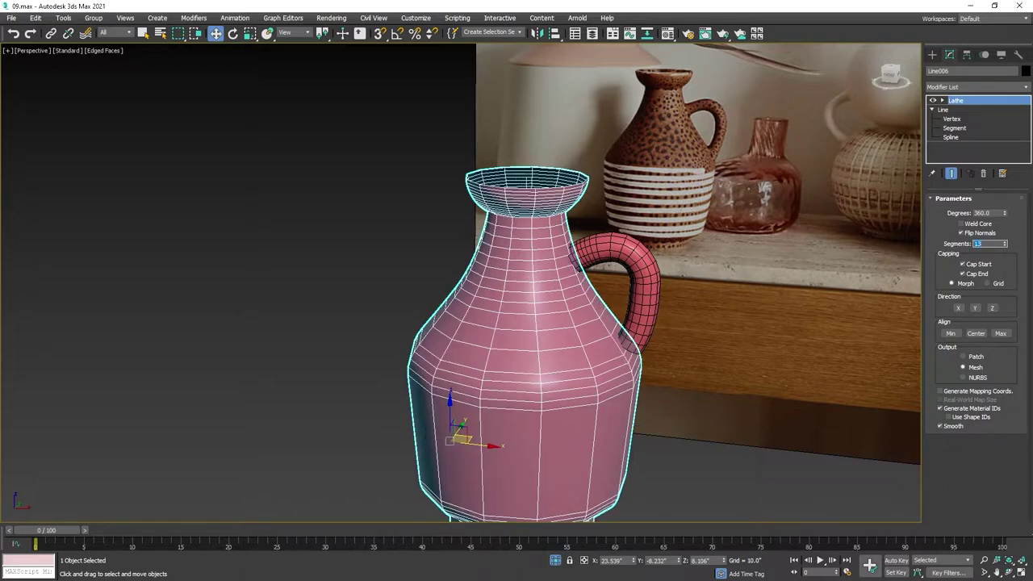
# Step: Convert the 13-segment jug to an Editable Poly
pyautogui.keyDown('alt'); pyautogui.moveTo(645, 323); pyautogui.dragTo(549, 307, button='middle'); pyautogui.keyUp('alt')
pyautogui.rightClick(533, 284)
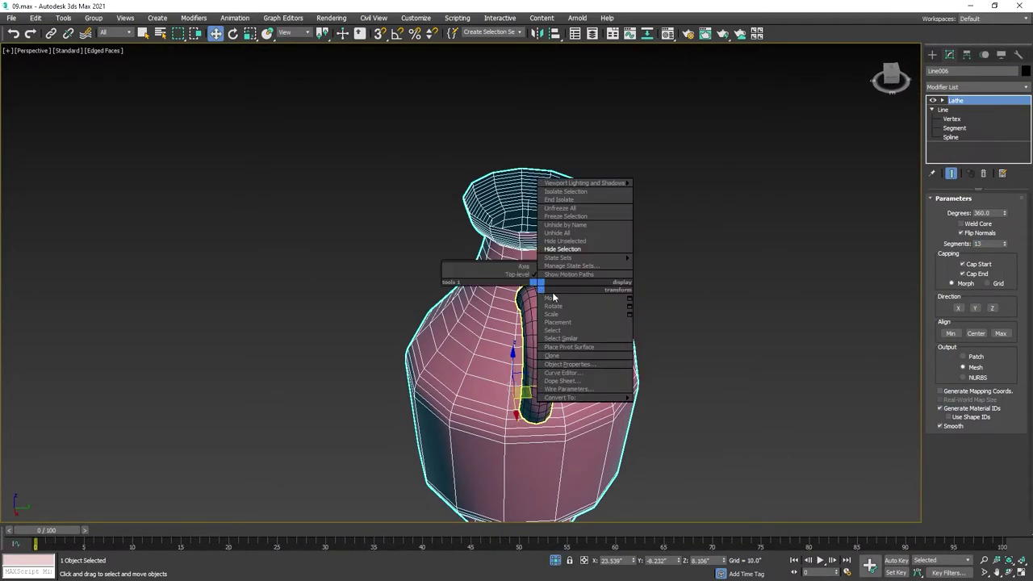
pyautogui.click(671, 405)
pyautogui.keyDown('alt'); pyautogui.moveTo(670, 405); pyautogui.dragTo(660, 186, button='middle'); pyautogui.keyUp('alt')
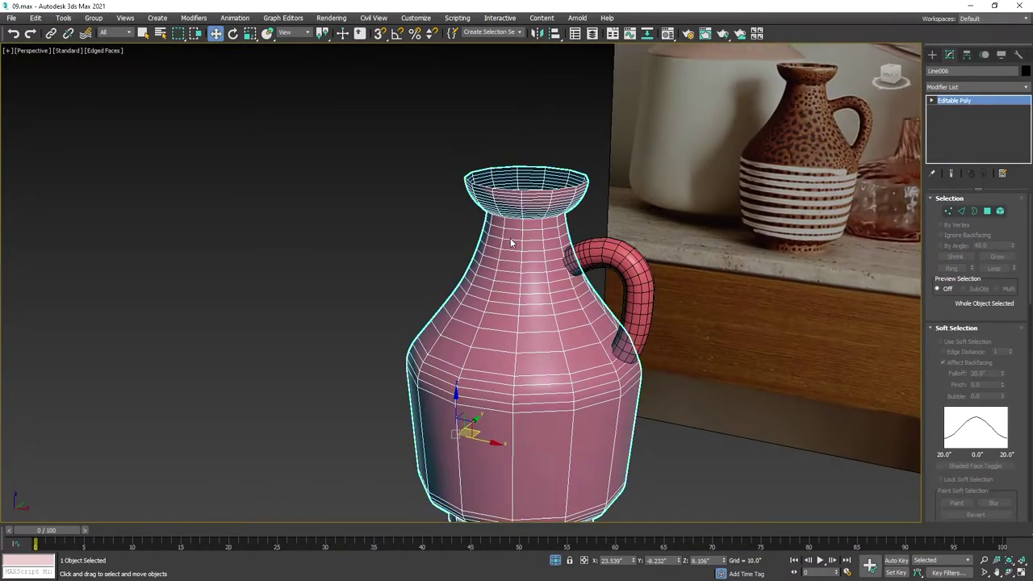
# Step: Add a Shell modifier to the jug from the Modifier List
pyautogui.hotkey('alt', 'w')
pyautogui.hotkey('alt', 'w')
pyautogui.scroll(4, 533, 280)
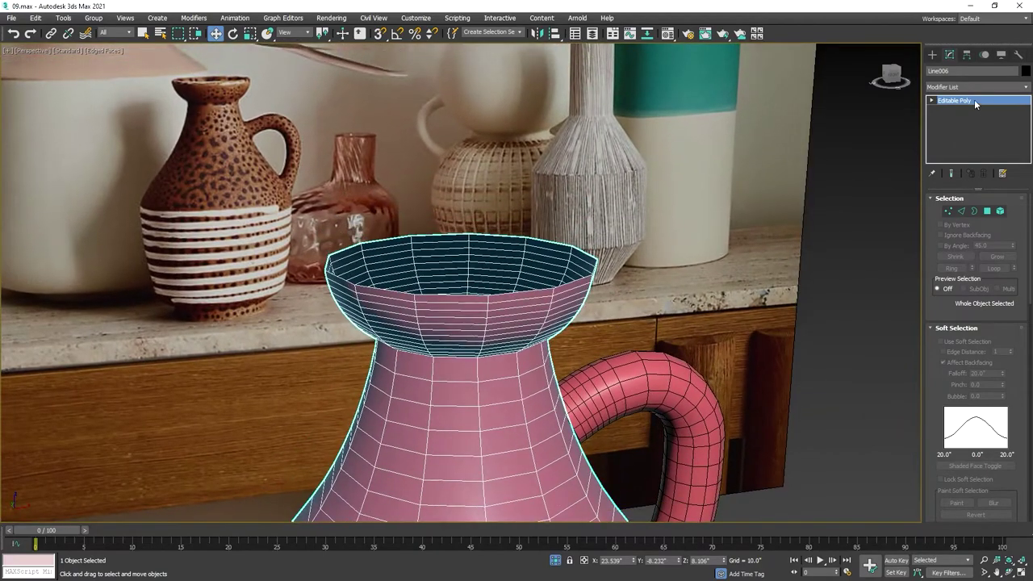
pyautogui.click(976, 87)
pyautogui.scroll(-8, 977, 86)
pyautogui.scroll(-15, 976, 86)
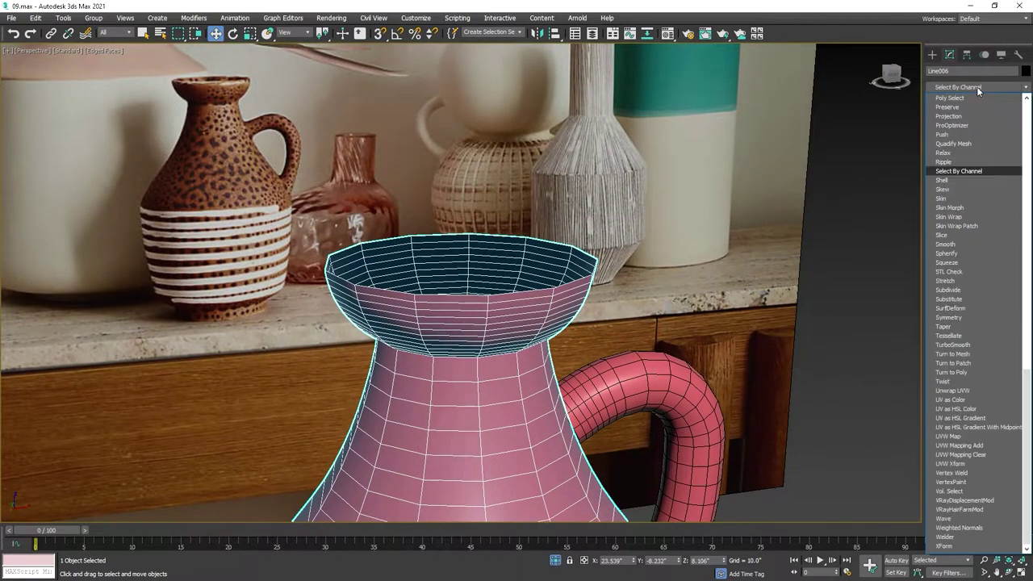
pyautogui.click(948, 183)
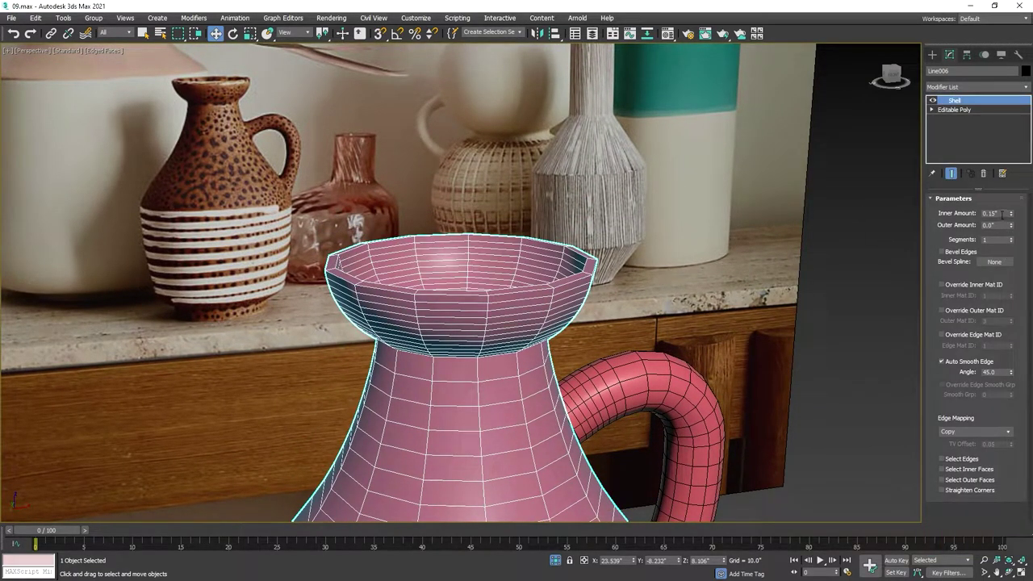
# Step: Set the Shell's Inner Amount to 0.2 and collapse the stack into the Editable Poly
pyautogui.write('0.3')
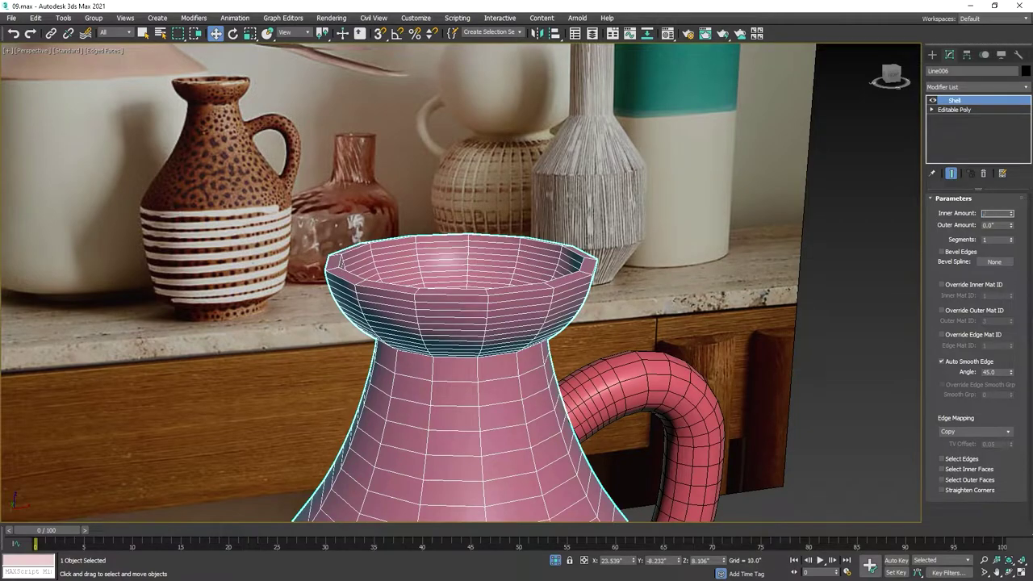
pyautogui.press('Return')
pyautogui.write('0.2')
pyautogui.press('Return')
pyautogui.rightClick(481, 281)
pyautogui.click(539, 399)
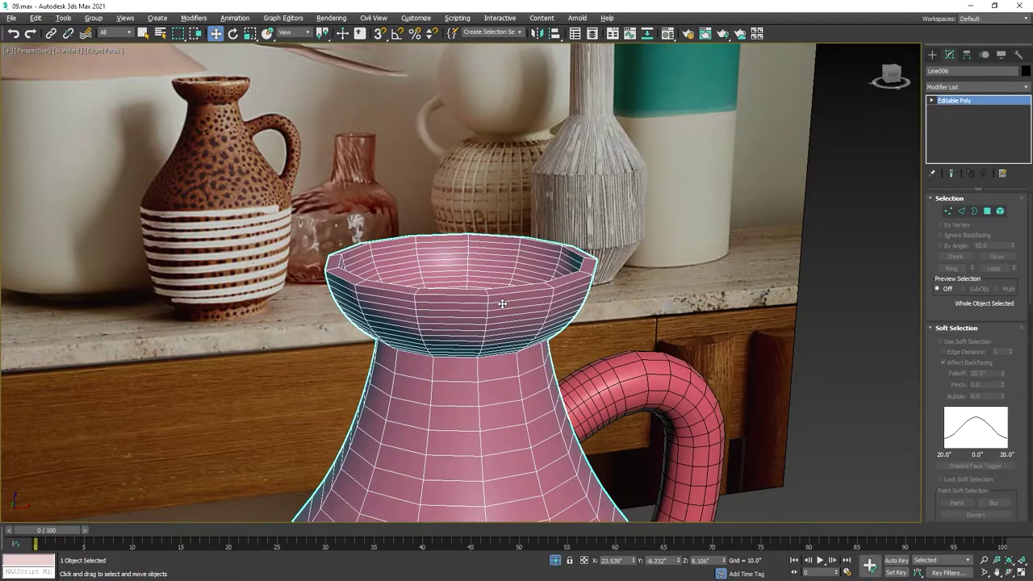
# Step: In Polygon mode, select and delete a ring of inner polygons inside the jug
pyautogui.keyDown('alt'); pyautogui.moveTo(500, 303); pyautogui.dragTo(510, 327, button='middle'); pyautogui.keyUp('alt')
pyautogui.press('4')
pyautogui.click(440, 369)
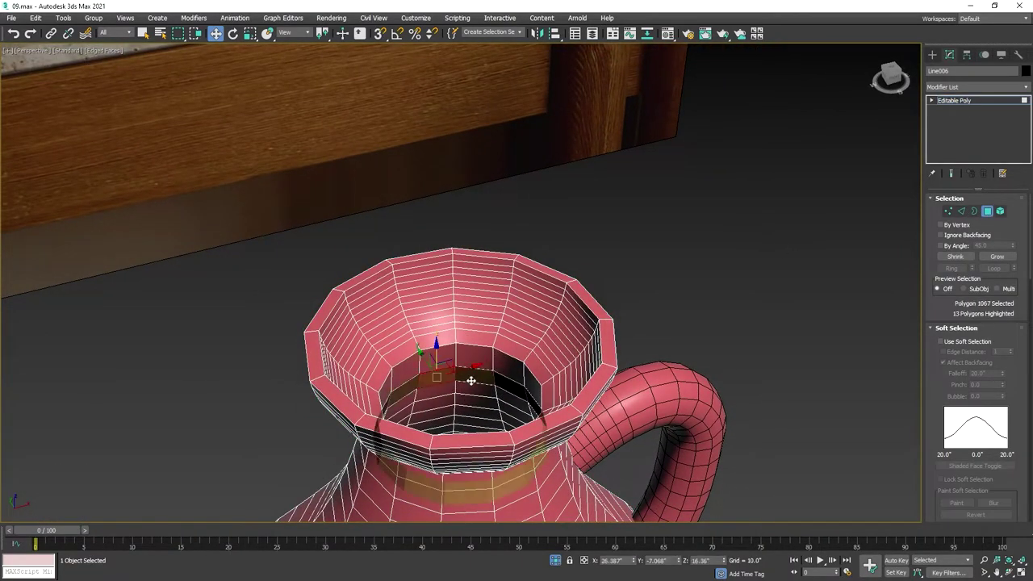
pyautogui.keyDown('shift'); pyautogui.click(470, 376); pyautogui.keyUp('shift')
pyautogui.press('Delete')
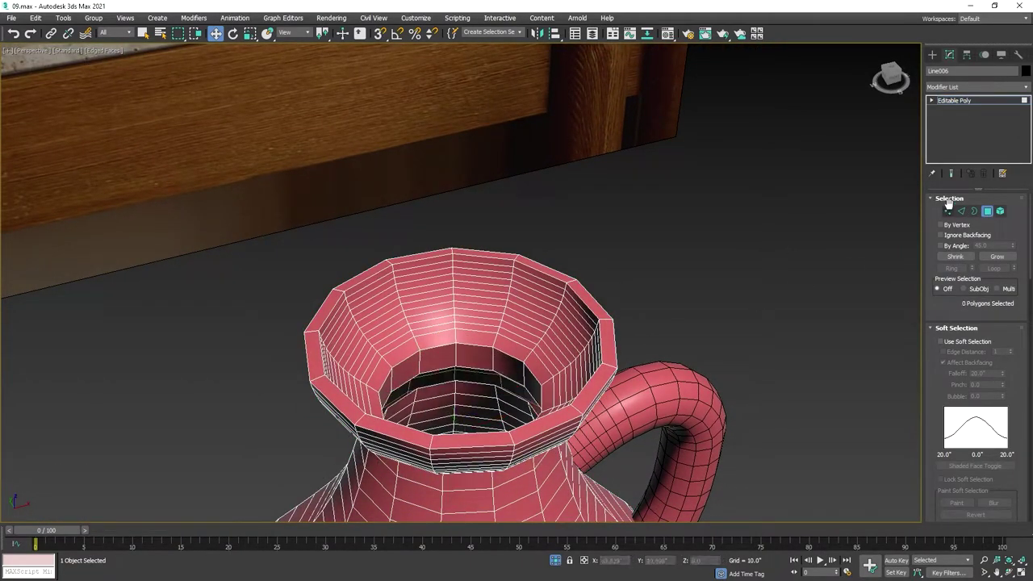
pyautogui.press('5')
pyautogui.click(484, 400)
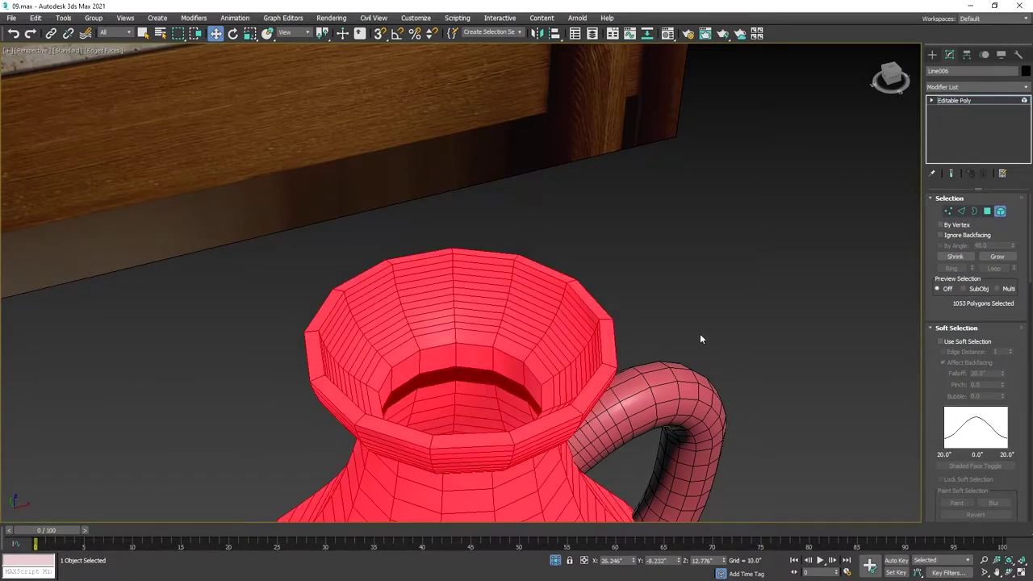
# Step: Delete the jug's bottom cap polygons and the inner bottom element
pyautogui.moveTo(750, 306)
pyautogui.keyDown('alt'); pyautogui.mouseDown(button='middle')
pyautogui.moveTo(743, 180)
pyautogui.moveTo(791, 263)
pyautogui.moveTo(638, 348)
pyautogui.mouseUp(button='middle'); pyautogui.keyUp('alt')
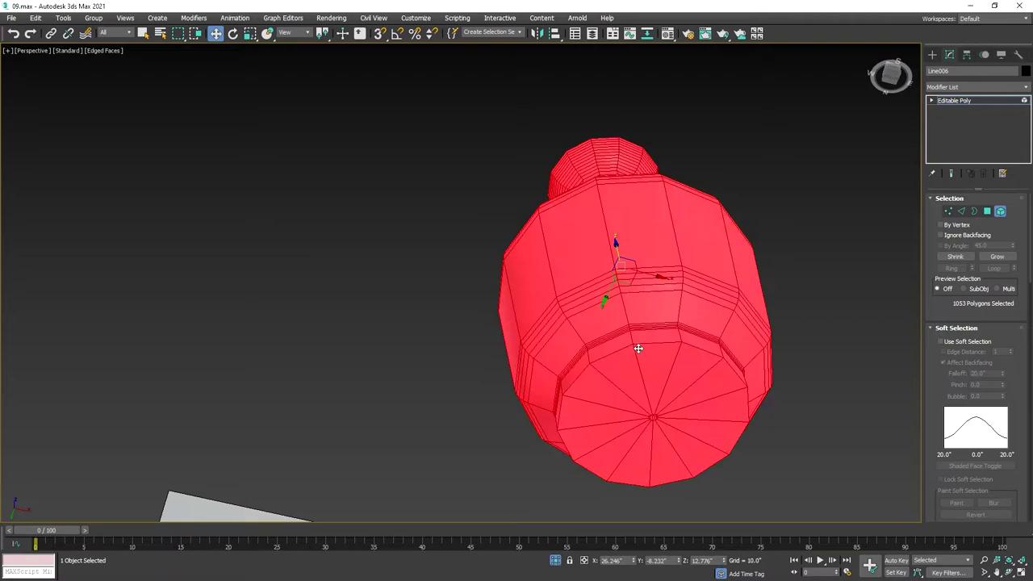
pyautogui.click(987, 211)
pyautogui.click(653, 404)
pyautogui.press('Delete')
pyautogui.click(634, 373)
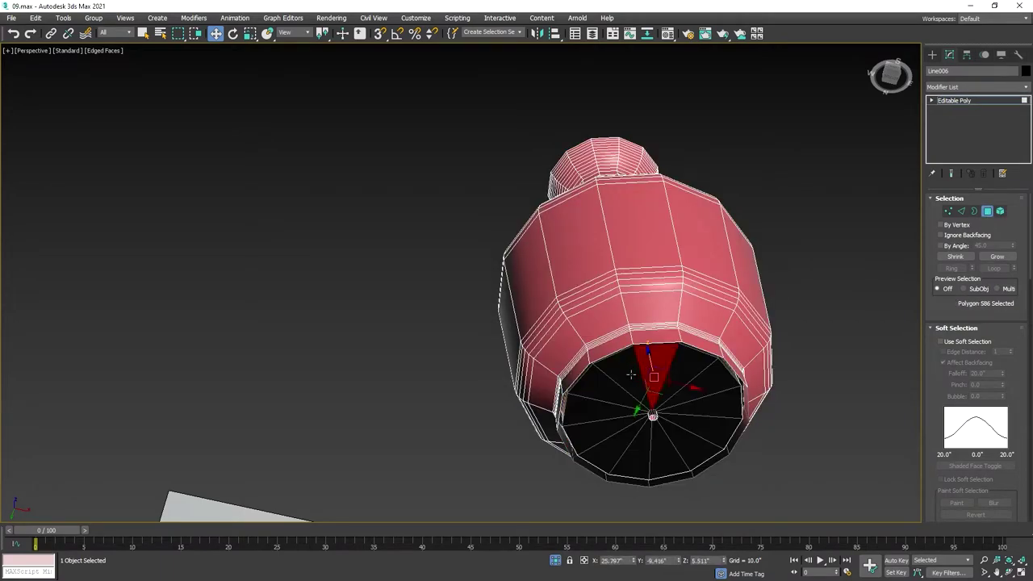
pyautogui.click(631, 375)
pyautogui.press('Delete')
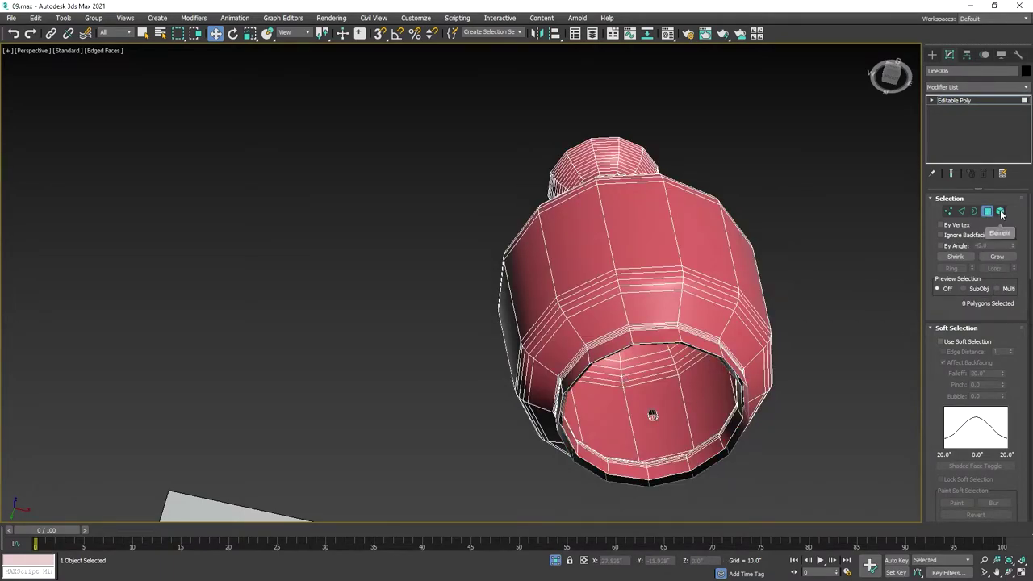
pyautogui.click(1001, 212)
pyautogui.click(679, 376)
pyautogui.press('Delete')
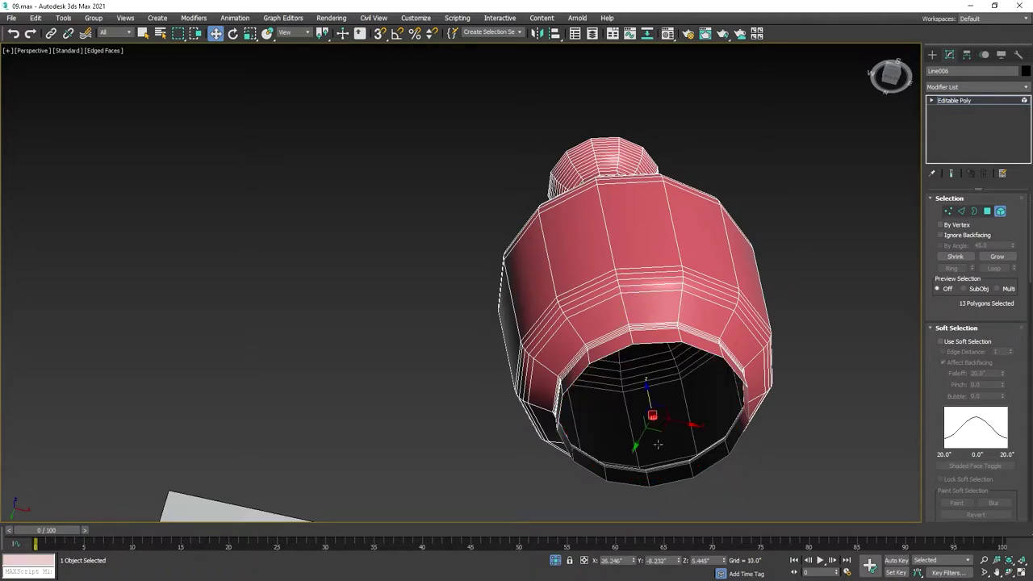
pyautogui.press('Delete')
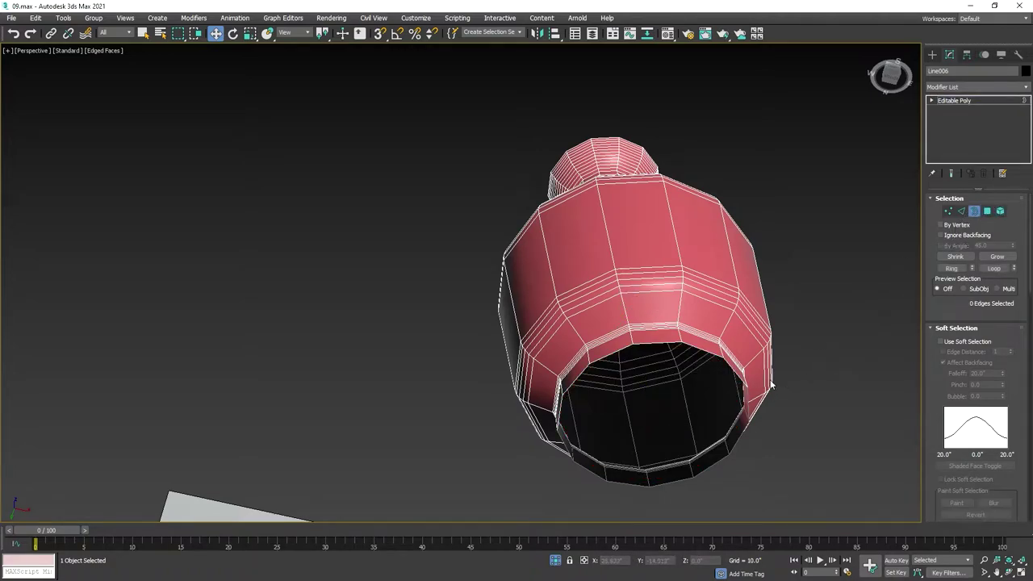
# Step: Scale the open base border inward and close it with Cap
pyautogui.click(771, 384)
pyautogui.press('r')
pyautogui.keyDown('shift'); pyautogui.moveTo(645, 414); pyautogui.dragTo(657, 510); pyautogui.keyUp('shift')
pyautogui.scroll(-2, 996, 465)
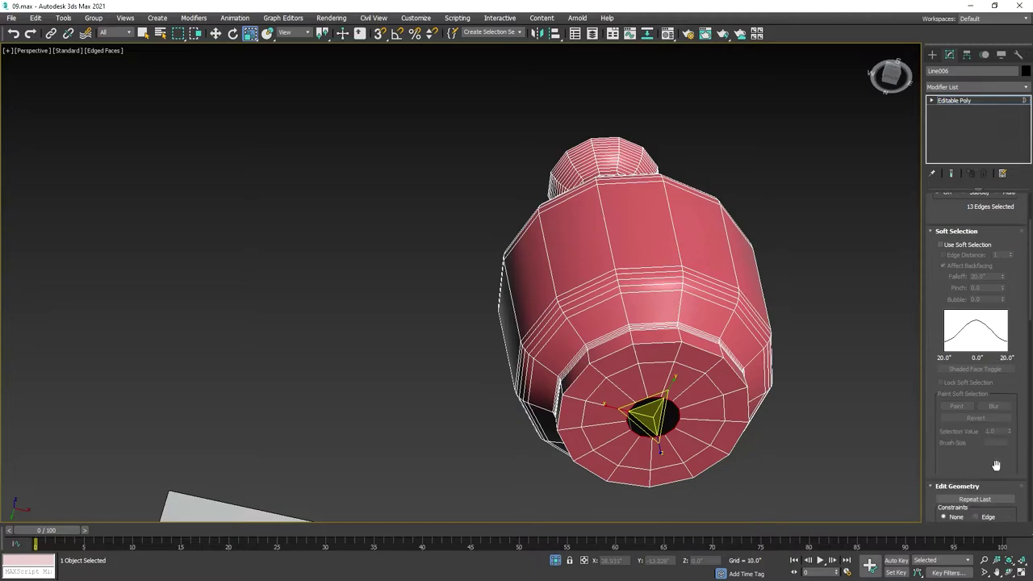
pyautogui.scroll(-2, 996, 465)
pyautogui.scroll(-2, 996, 466)
pyautogui.scroll(-2, 995, 464)
pyautogui.scroll(-1, 996, 462)
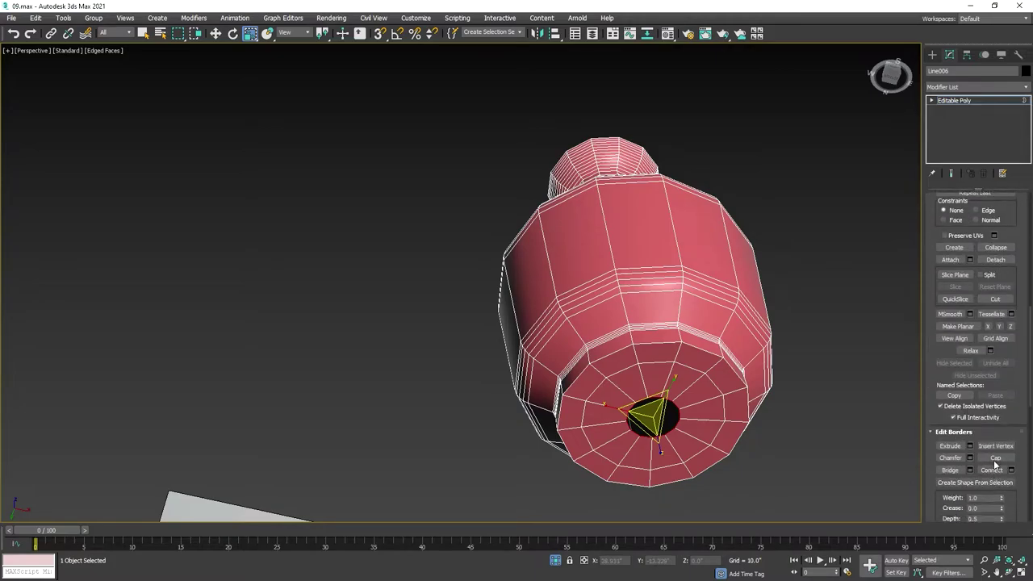
pyautogui.click(996, 458)
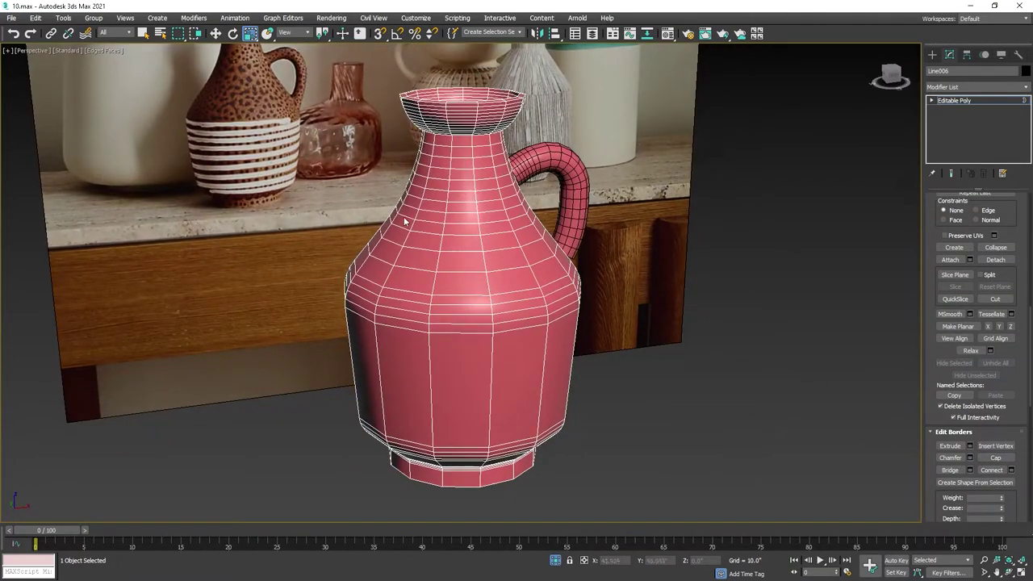
pyautogui.scroll(5, 405, 221)
pyautogui.keyDown('alt'); pyautogui.moveTo(521, 223); pyautogui.dragTo(521, 275, button='middle'); pyautogui.keyUp('alt')
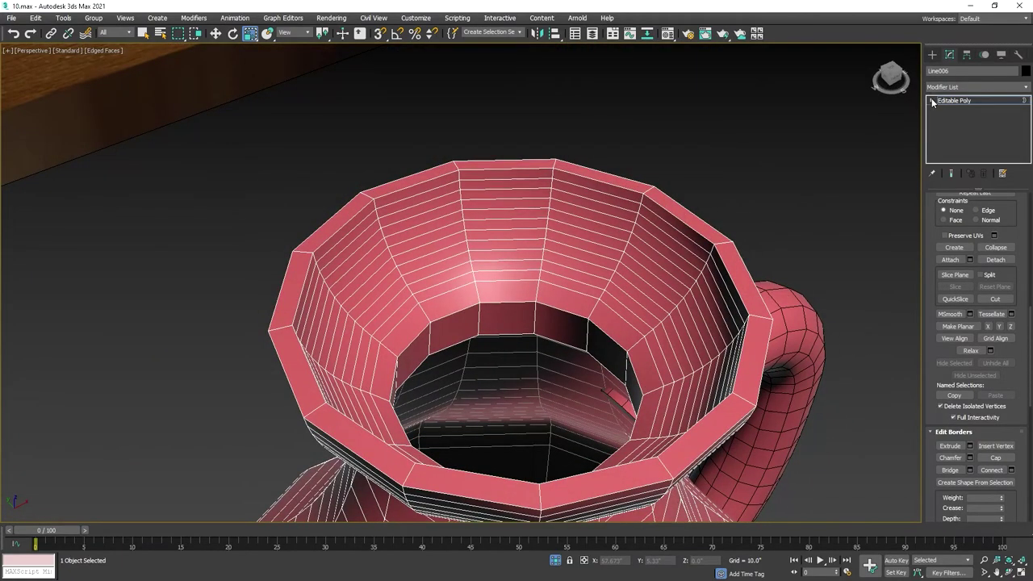
# Step: In Edge mode, extrude the inner rim and base rim edge loops with width 0.05
pyautogui.click(932, 101)
pyautogui.click(950, 118)
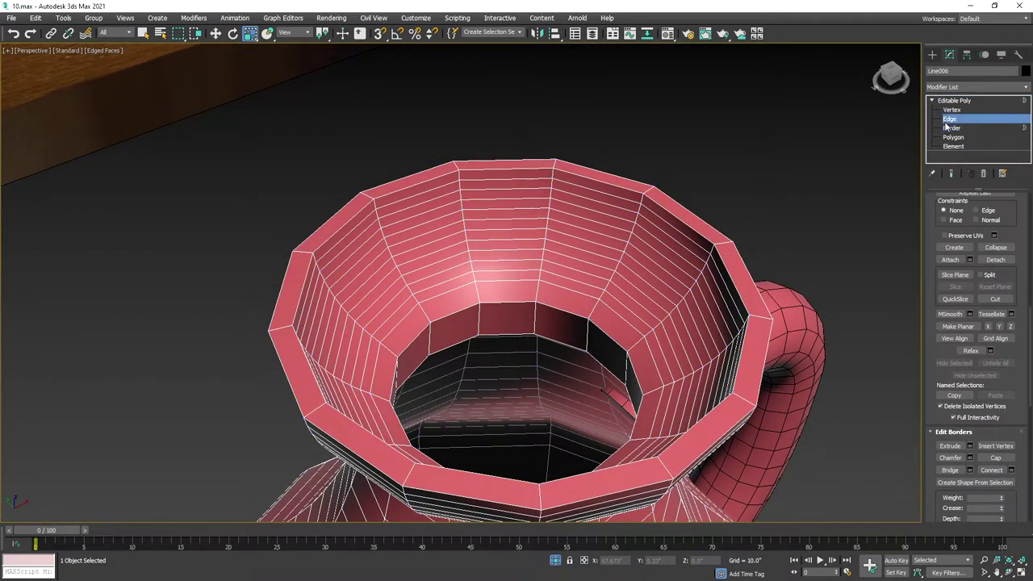
pyautogui.doubleClick(735, 277)
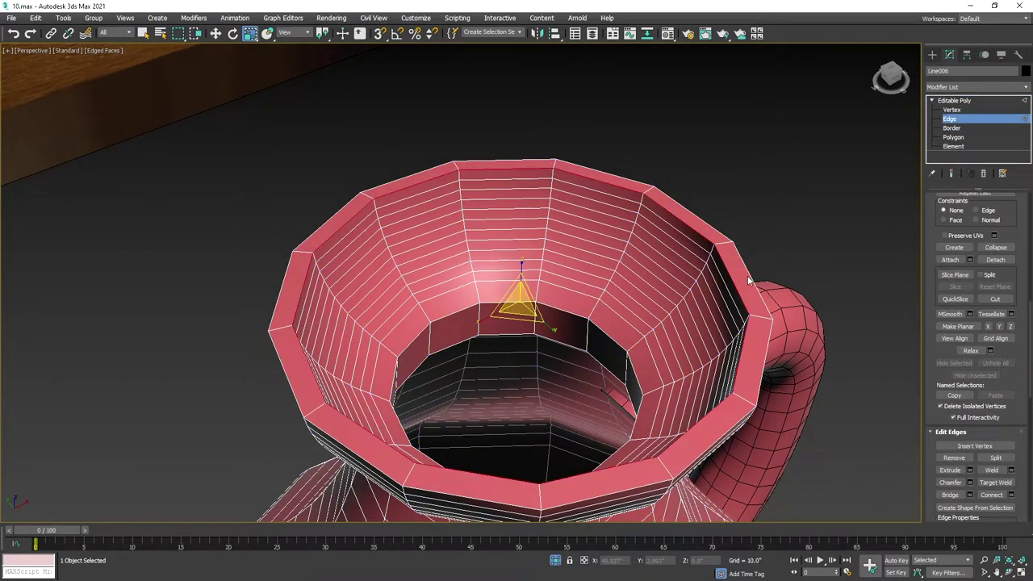
pyautogui.click(971, 470)
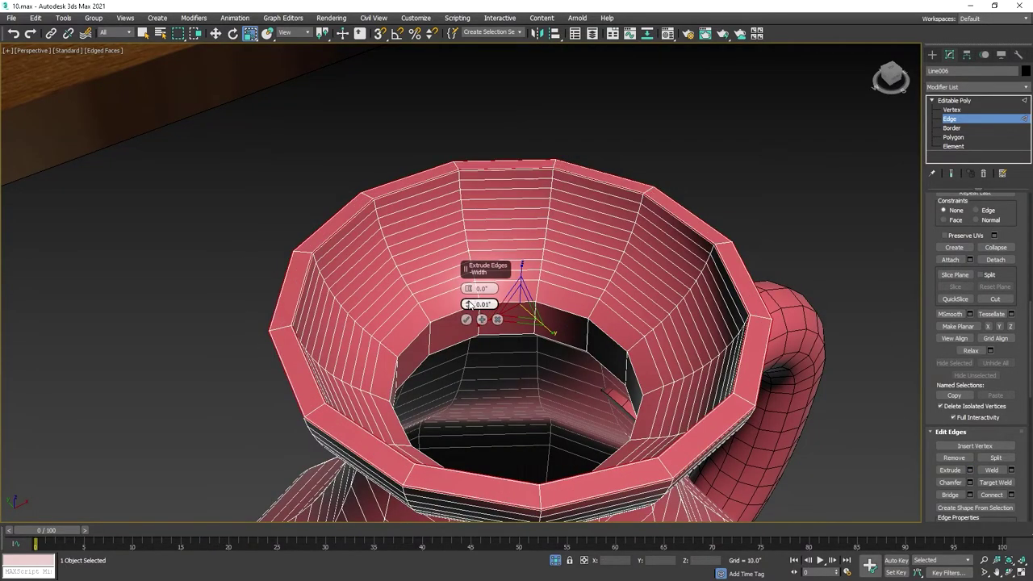
pyautogui.click(466, 319)
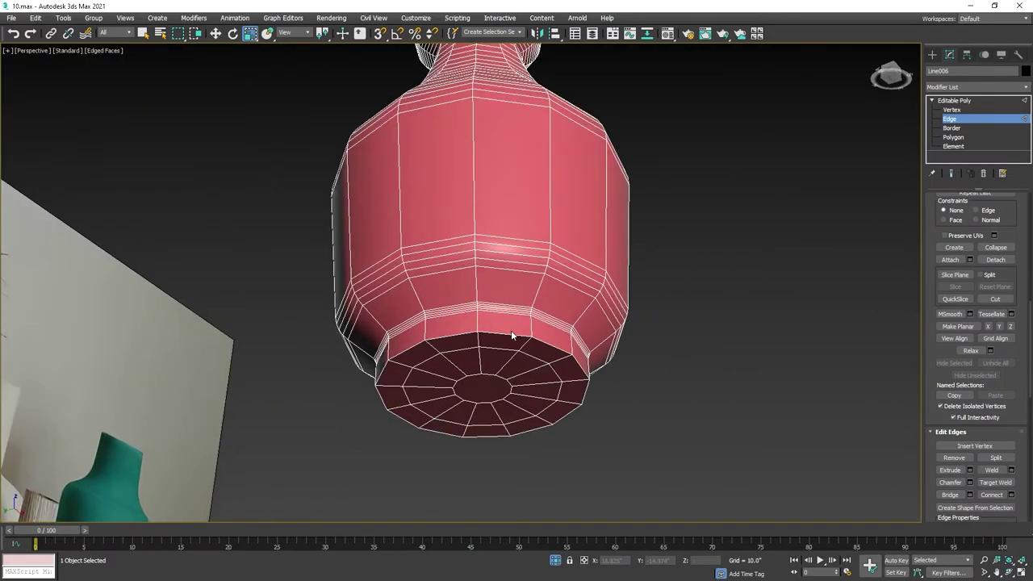
pyautogui.doubleClick(503, 334)
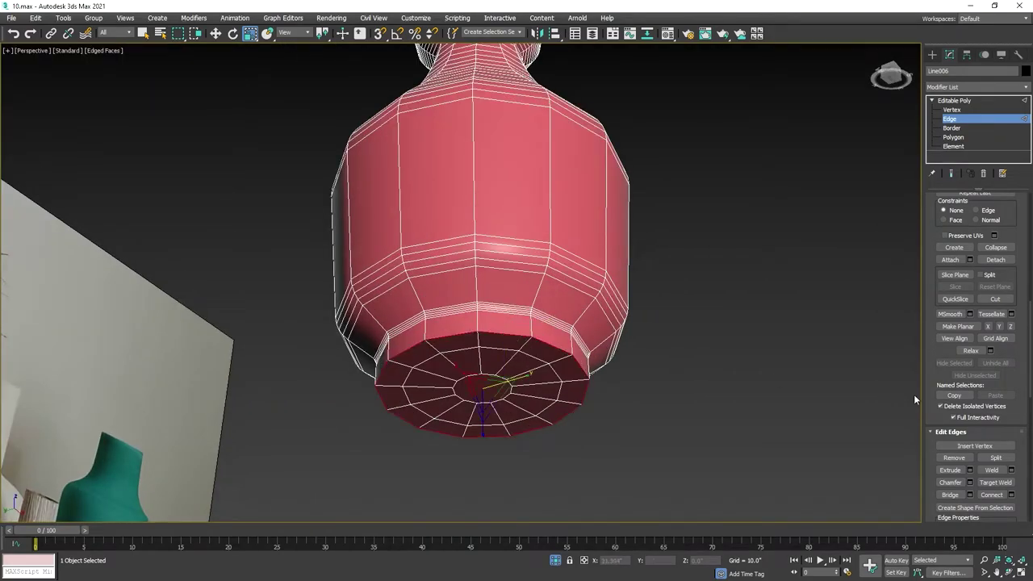
pyautogui.click(969, 470)
pyautogui.click(969, 470)
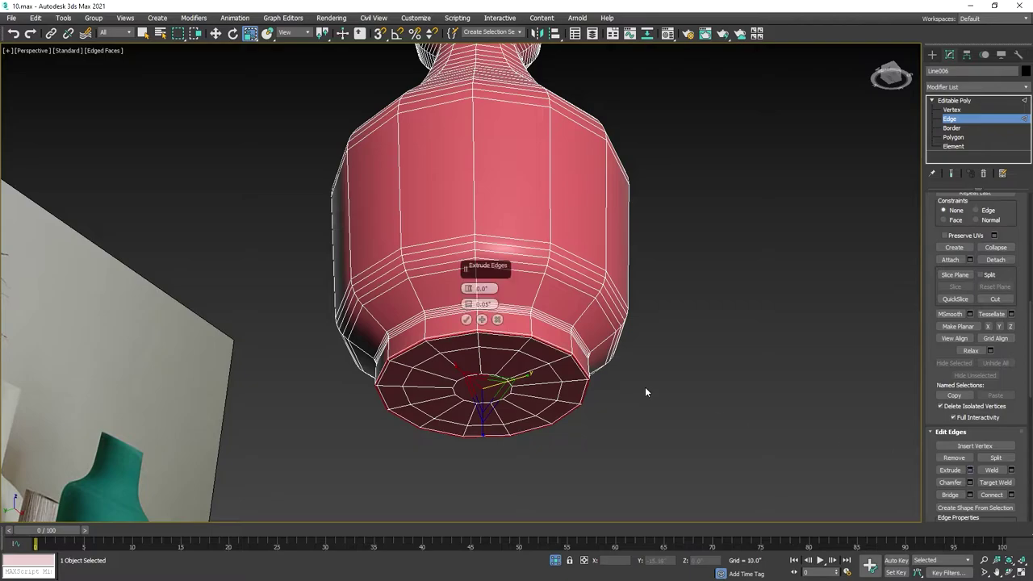
pyautogui.click(467, 320)
# Step: Extrude the neck's top edge loop the same way, then exit edge editing
pyautogui.moveTo(780, 270)
pyautogui.keyDown('alt'); pyautogui.mouseDown(button='middle')
pyautogui.moveTo(624, 177)
pyautogui.moveTo(641, 233)
pyautogui.mouseUp(button='middle'); pyautogui.keyUp('alt')
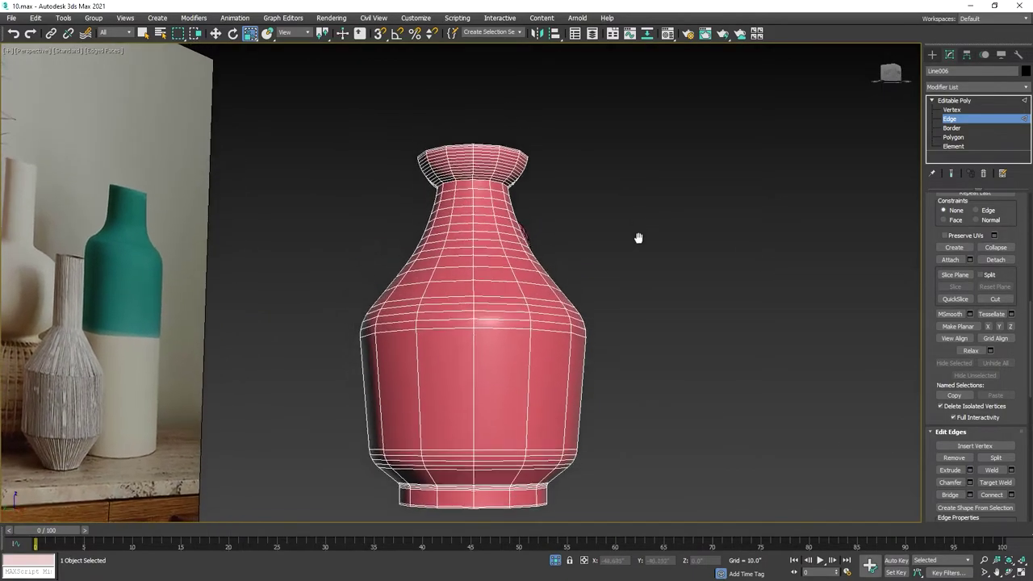
pyautogui.scroll(5, 472, 177)
pyautogui.keyDown('alt'); pyautogui.moveTo(472, 178); pyautogui.dragTo(491, 189, button='middle'); pyautogui.keyUp('alt')
pyautogui.doubleClick(491, 185)
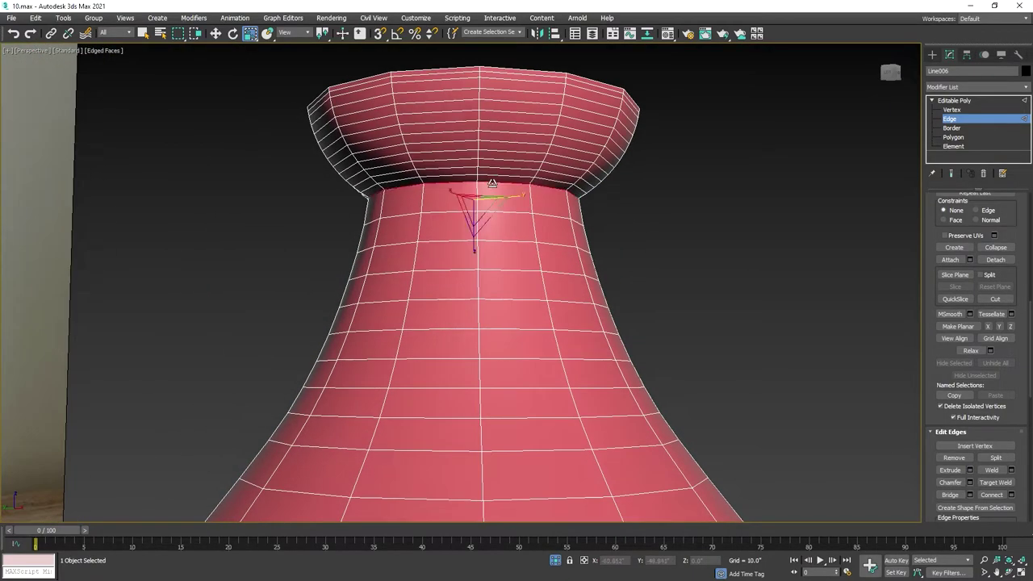
pyautogui.click(970, 470)
pyautogui.click(467, 320)
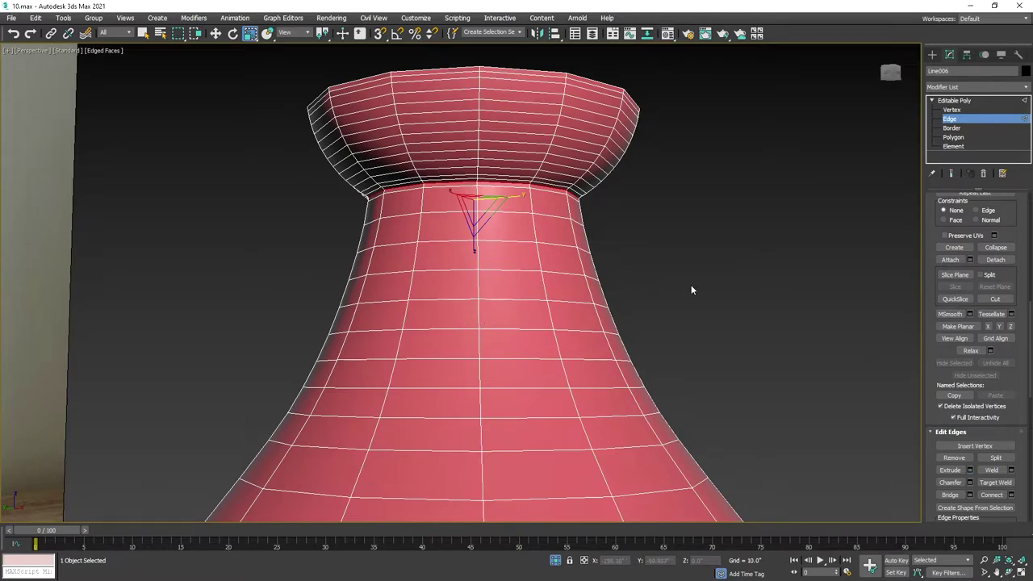
pyautogui.keyDown('alt'); pyautogui.moveTo(691, 286); pyautogui.dragTo(669, 324, button='middle'); pyautogui.keyUp('alt')
pyautogui.click(979, 120)
# Step: Select the handle line and maximize the Front view, zoomed on the handle
pyautogui.keyDown('alt'); pyautogui.moveTo(705, 212); pyautogui.dragTo(578, 189, button='middle'); pyautogui.keyUp('alt')
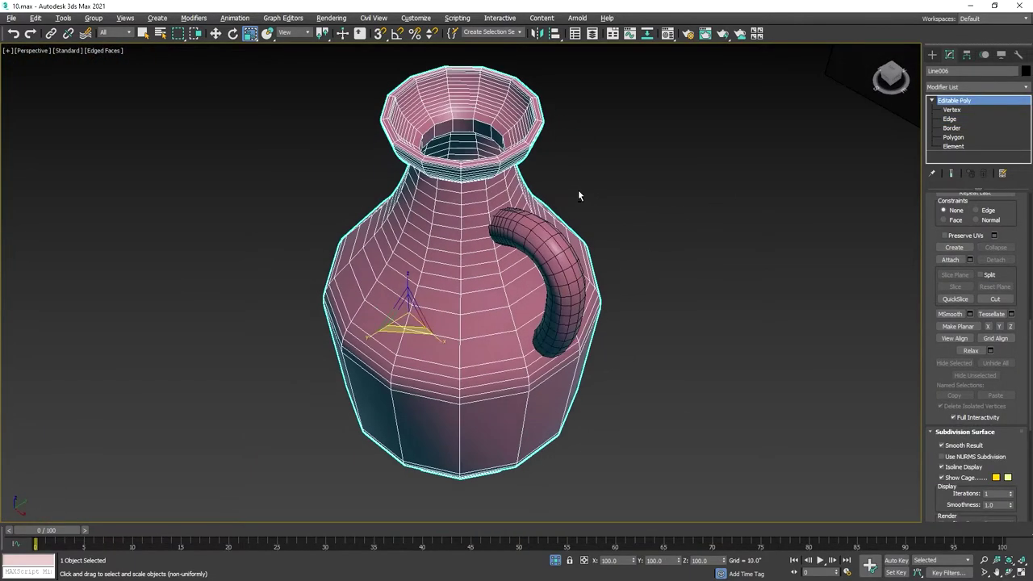
pyautogui.click(555, 233)
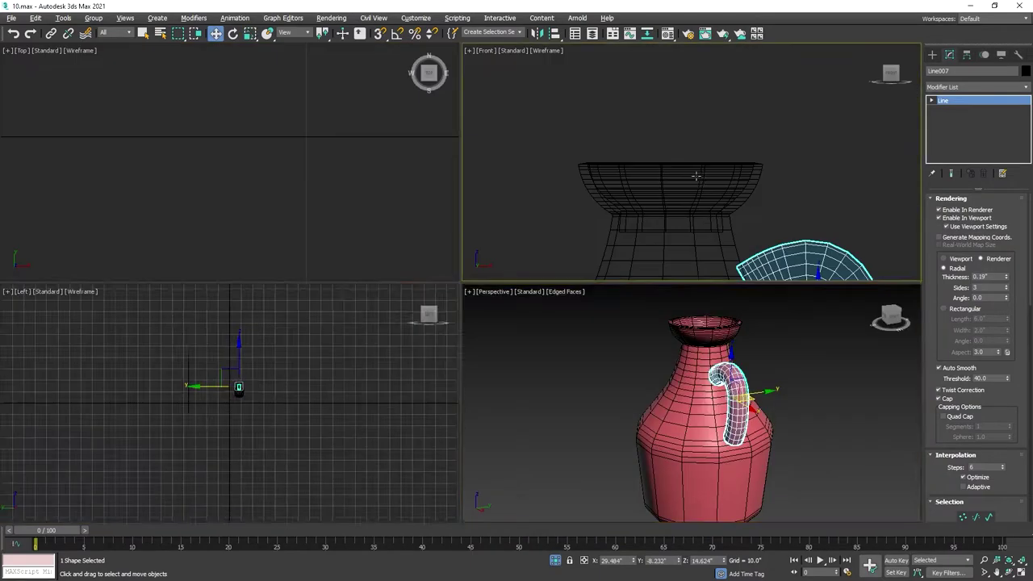
pyautogui.hotkey('alt', 'w')
pyautogui.press('z')
pyautogui.scroll(-5, 715, 258)
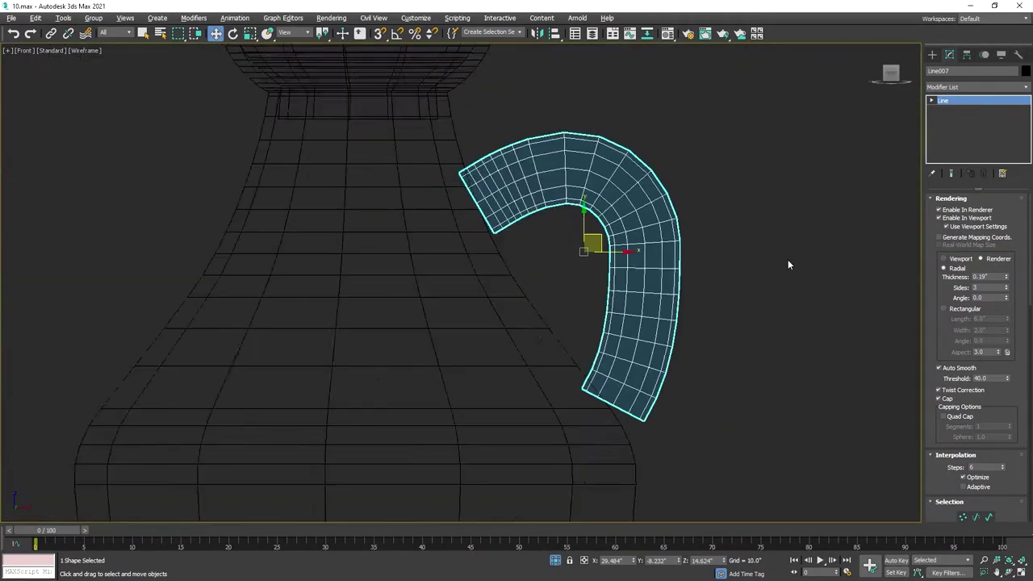
pyautogui.scroll(-5, 788, 259)
pyautogui.scroll(2, 583, 307)
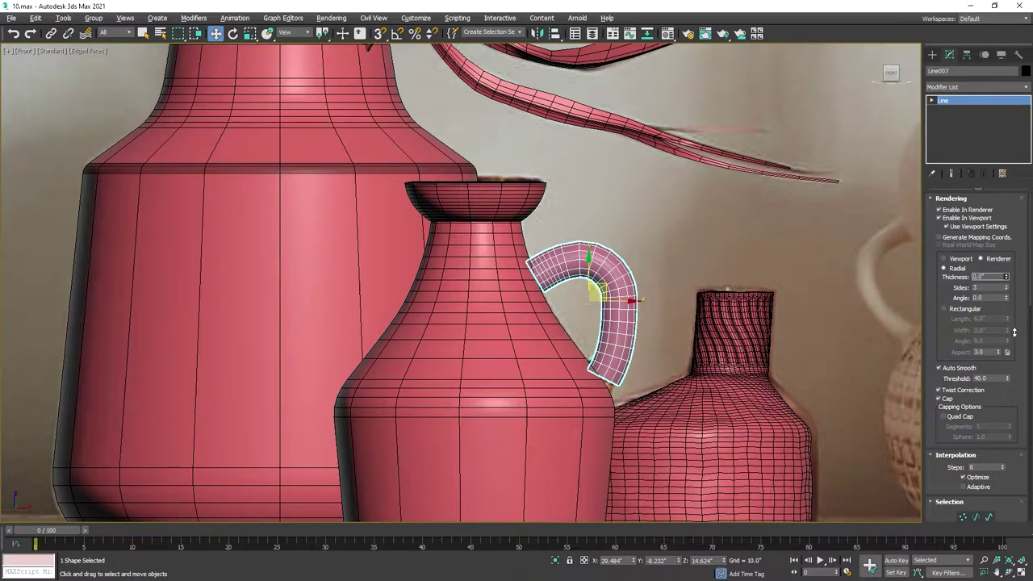
# Step: Check the handle tubes against the photo by test-moving, hiding and Shift-cloning, then undo and redo their deletion
pyautogui.moveTo(599, 288); pyautogui.dragTo(686, 242)
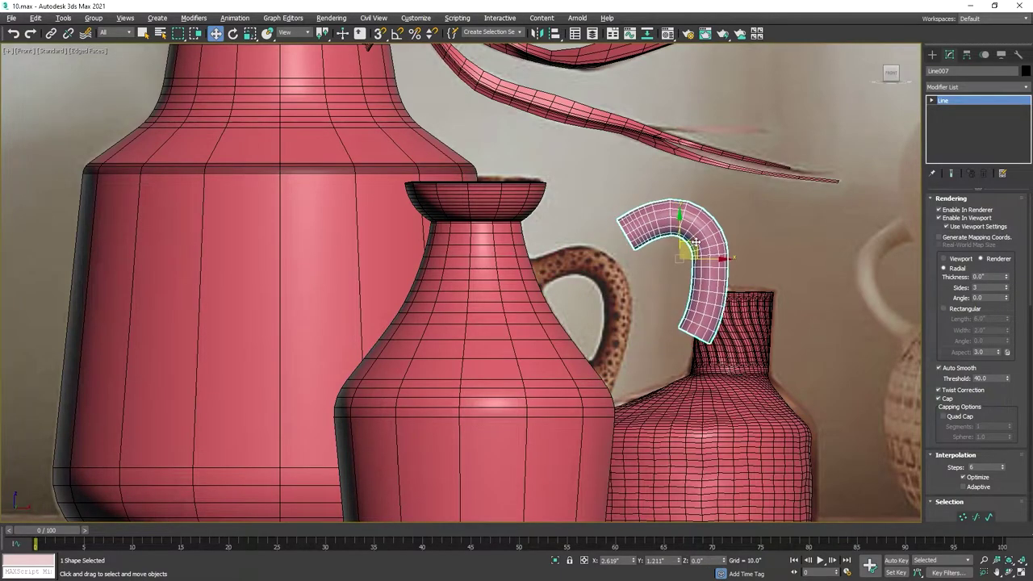
pyautogui.hotkey('ctrl', 'z')
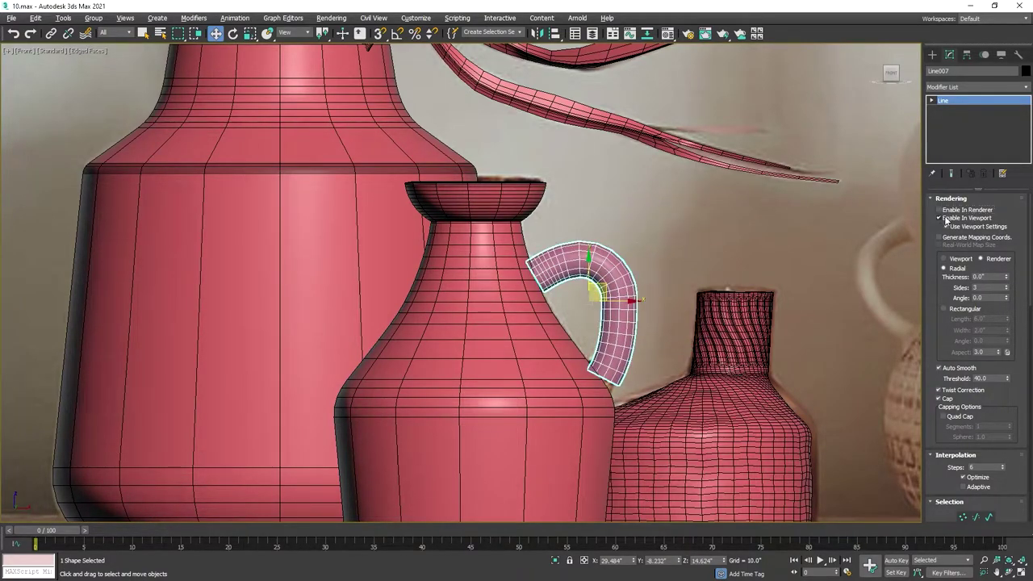
pyautogui.click(948, 219)
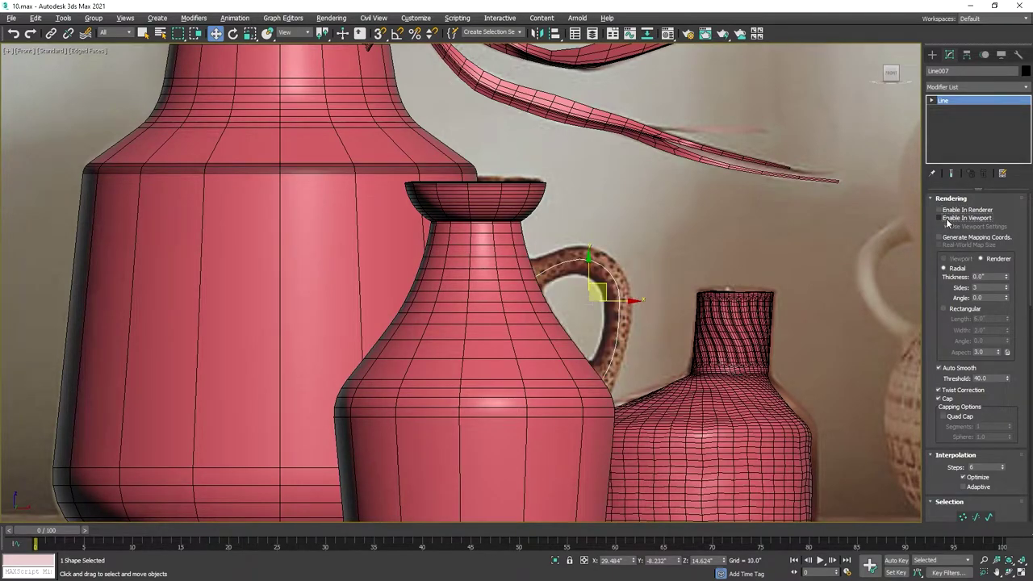
pyautogui.click(940, 217)
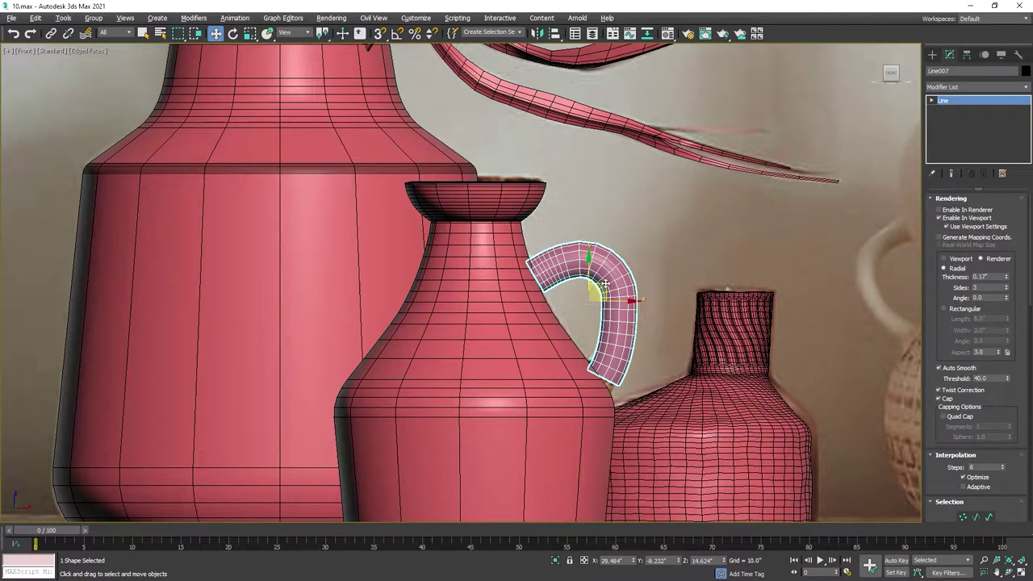
pyautogui.keyDown('shift'); pyautogui.moveTo(638, 279); pyautogui.dragTo(708, 244); pyautogui.keyUp('shift')
pyautogui.click(519, 342)
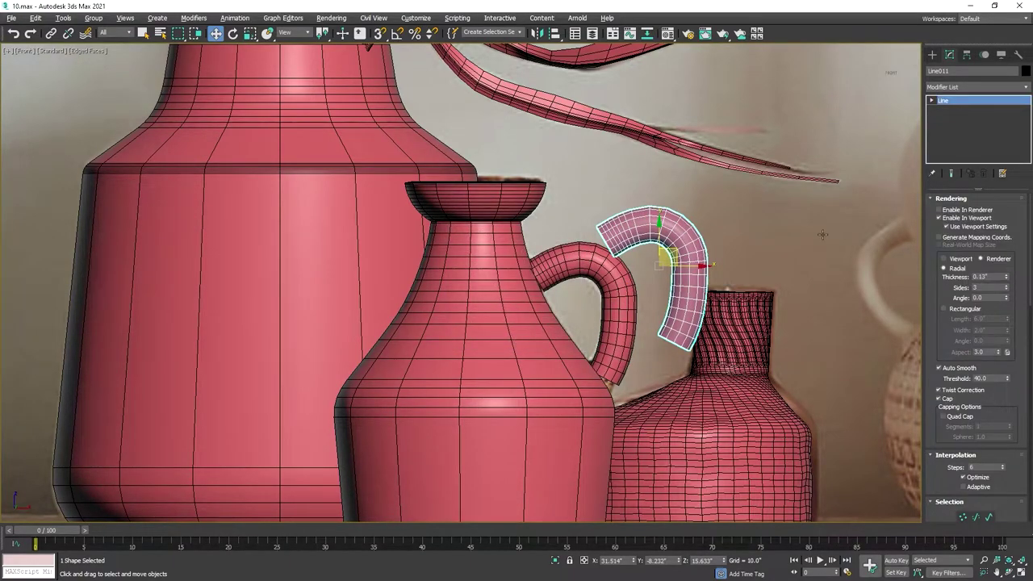
pyautogui.hotkey('ctrl', 'z')
pyautogui.hotkey('ctrl', 'z')
pyautogui.hotkey('ctrl', 'y')
# Step: Remove the old handle tubes and draw an Arc across the photo's jug handle
pyautogui.hotkey('ctrl', 'z')
pyautogui.scroll(4, 582, 290)
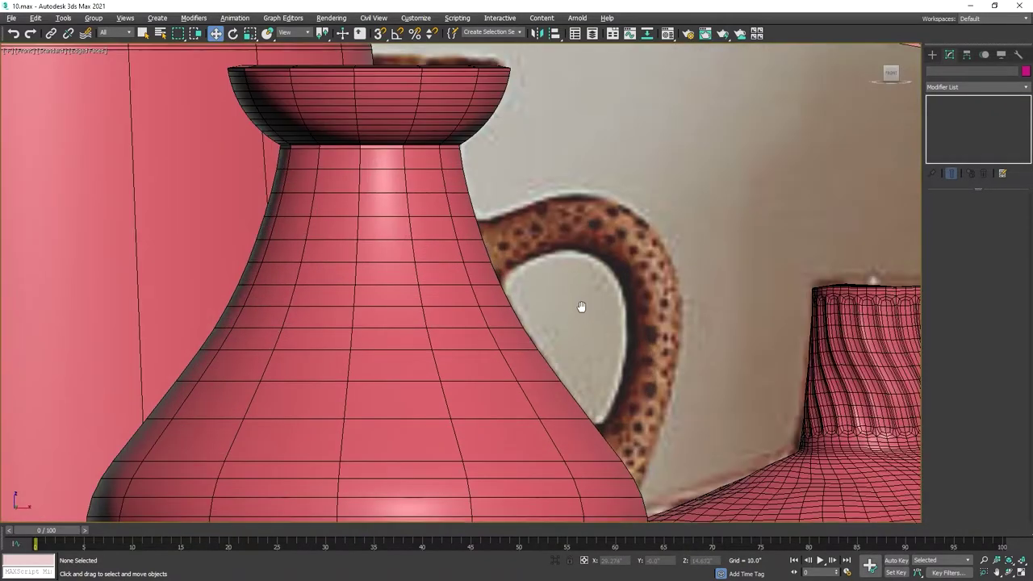
pyautogui.click(932, 54)
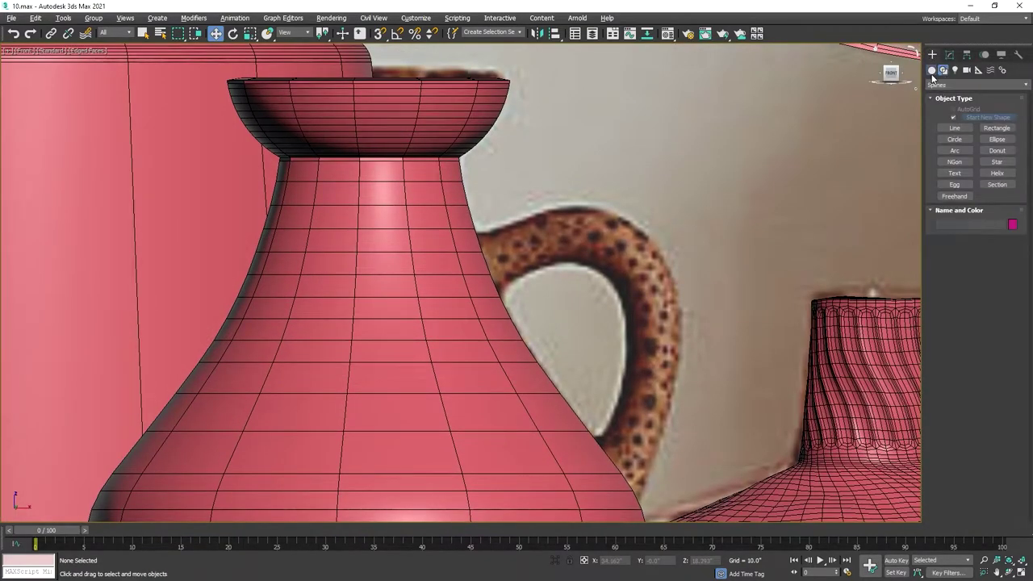
pyautogui.click(954, 151)
pyautogui.moveTo(471, 234); pyautogui.dragTo(654, 506)
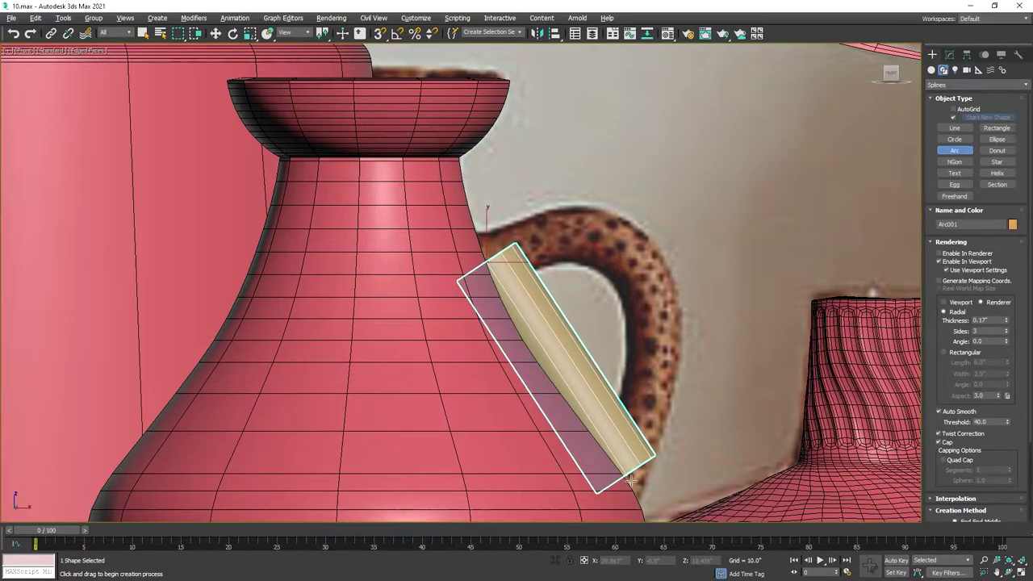
pyautogui.click(664, 280)
pyautogui.rightClick(714, 243)
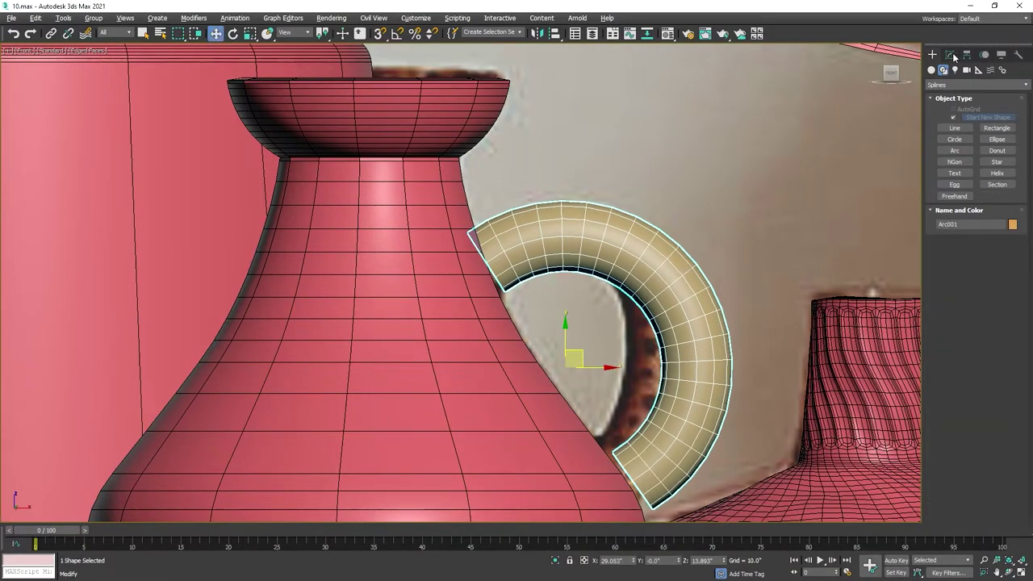
# Step: Toggle the arc's rendering options and convert it to an Editable Spline
pyautogui.click(951, 55)
pyautogui.click(953, 210)
pyautogui.click(954, 218)
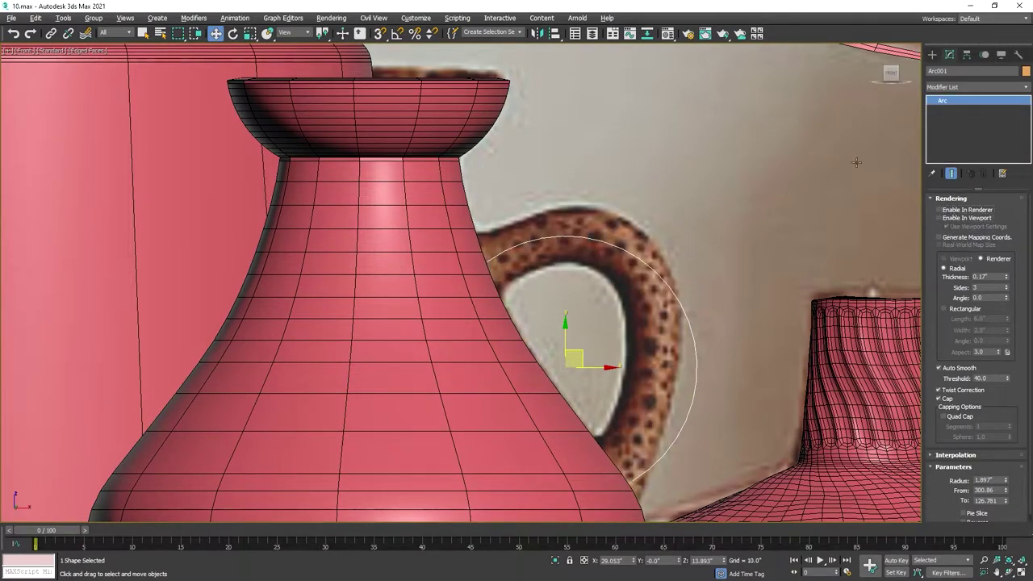
pyautogui.rightClick(620, 231)
pyautogui.click(661, 342)
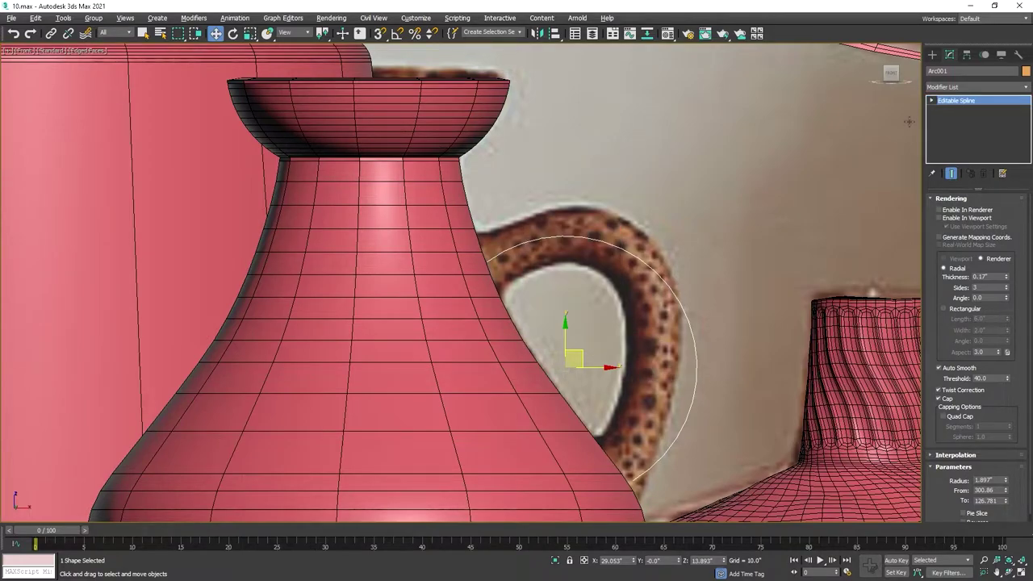
# Step: Move the arc's top, right and end vertices onto the photo's handle curve
pyautogui.moveTo(618, 247)
pyautogui.mouseDown()
pyautogui.moveTo(634, 231)
pyautogui.moveTo(595, 232)
pyautogui.mouseUp()
pyautogui.click(695, 359)
pyautogui.moveTo(695, 353); pyautogui.dragTo(676, 343)
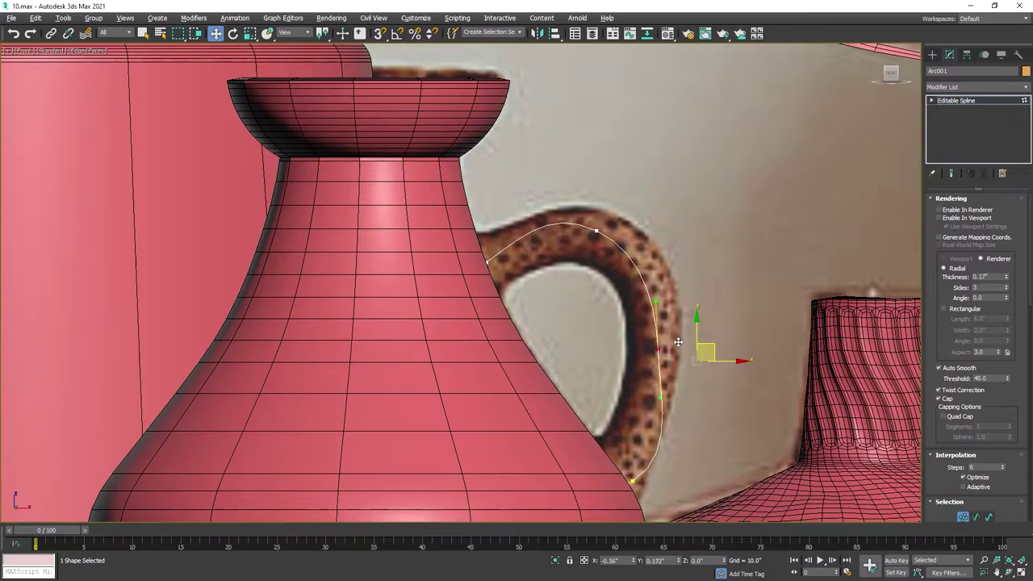
pyautogui.click(633, 480)
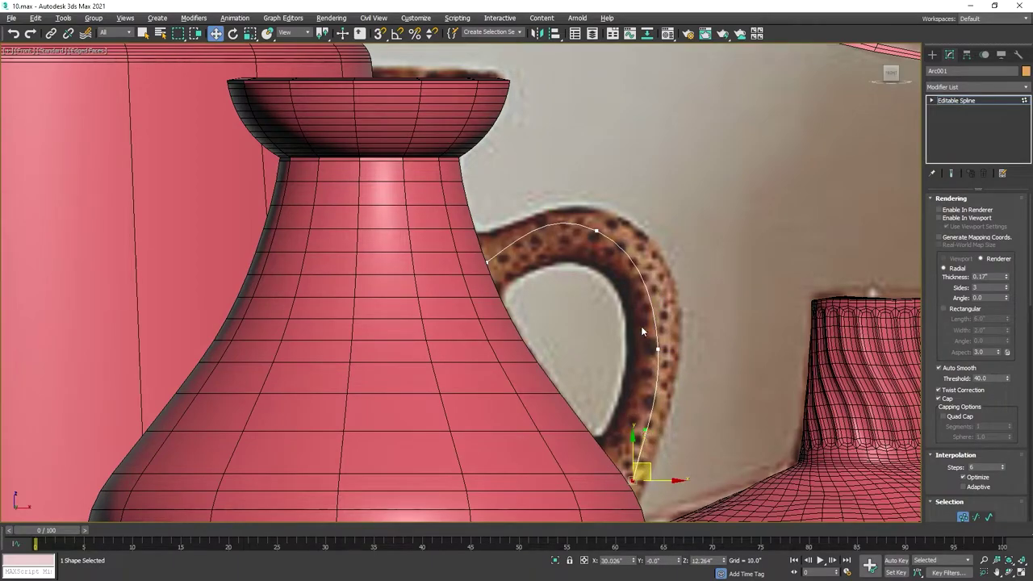
pyautogui.click(659, 349)
pyautogui.moveTo(659, 348); pyautogui.dragTo(662, 347)
pyautogui.click(595, 232)
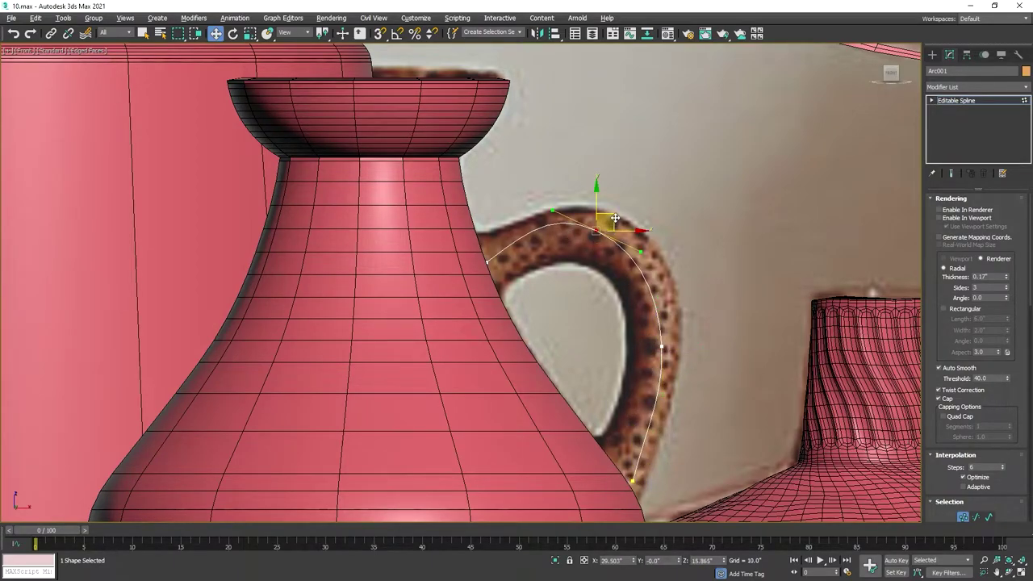
pyautogui.moveTo(615, 218); pyautogui.dragTo(629, 219)
pyautogui.click(486, 261)
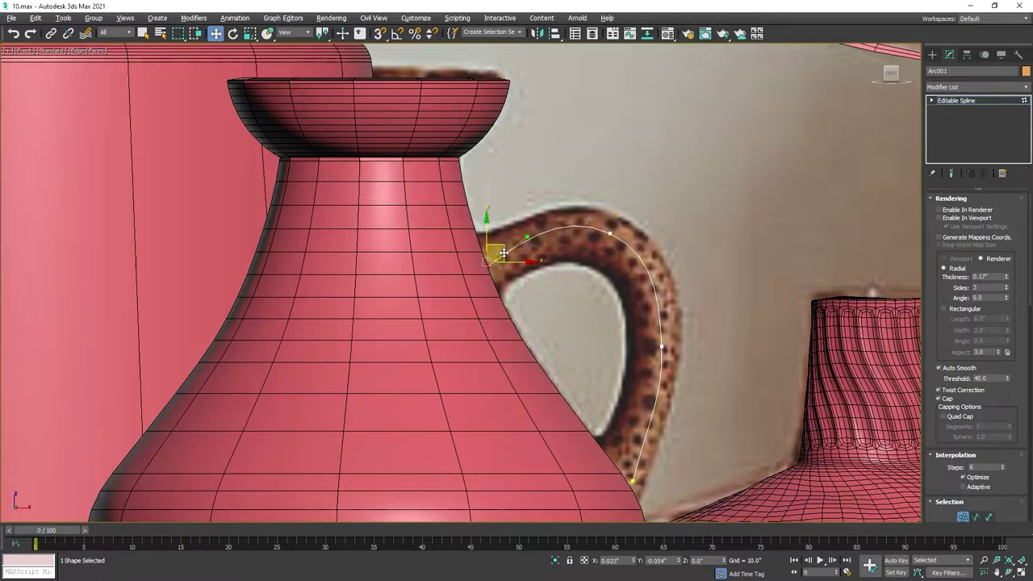
pyautogui.moveTo(570, 302); pyautogui.dragTo(559, 271, button='middle')
# Step: Enable the spline In Renderer and In Viewport so it shows as a tube
pyautogui.click(956, 100)
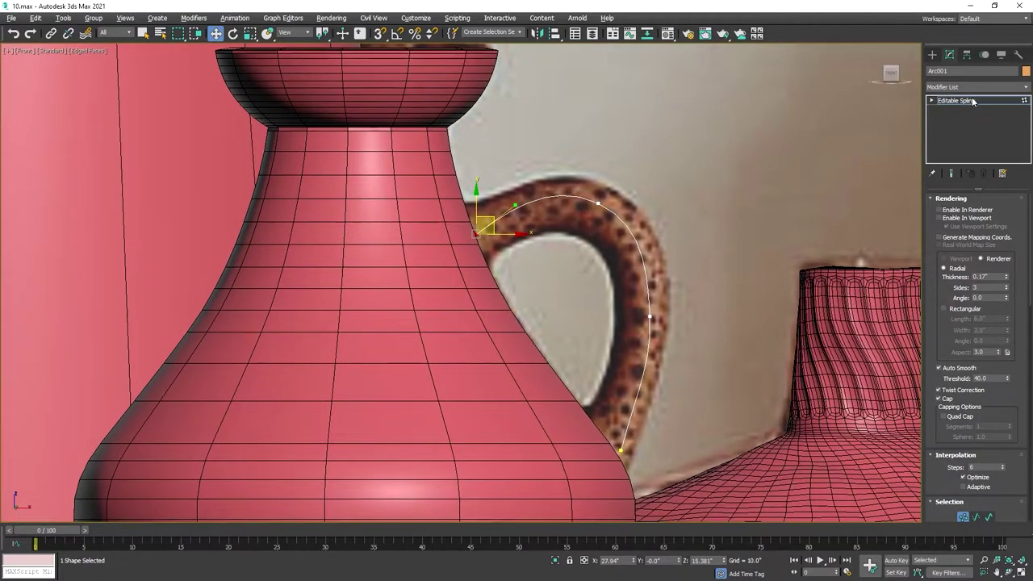
pyautogui.click(938, 209)
pyautogui.click(938, 218)
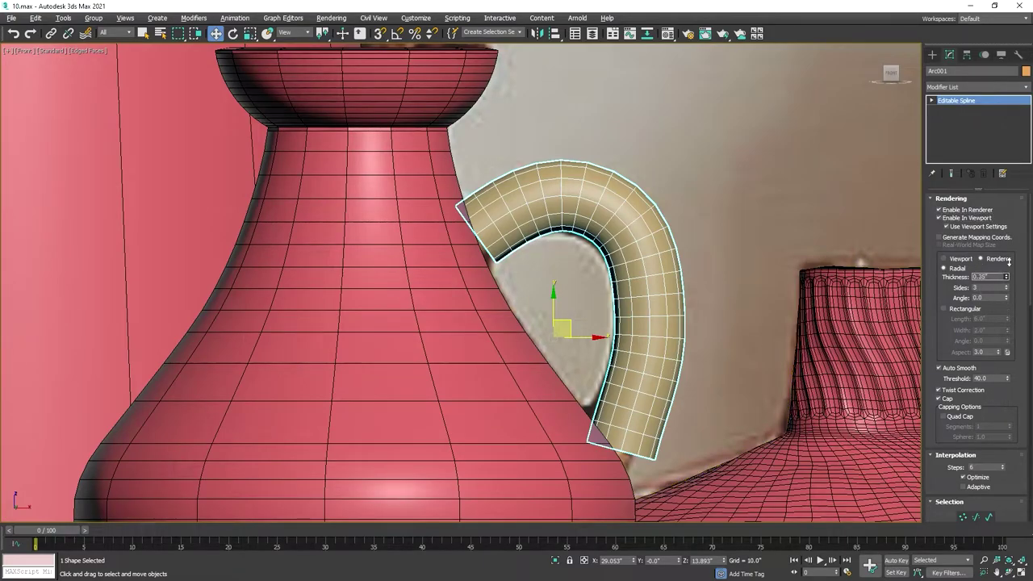
# Step: Move the new handle onto the left vase and isolate the vase with its handle
pyautogui.hotkey('alt', 'w')
pyautogui.hotkey('alt', 'w')
pyautogui.keyDown('alt'); pyautogui.moveTo(710, 306); pyautogui.dragTo(755, 309, button='middle'); pyautogui.keyUp('alt')
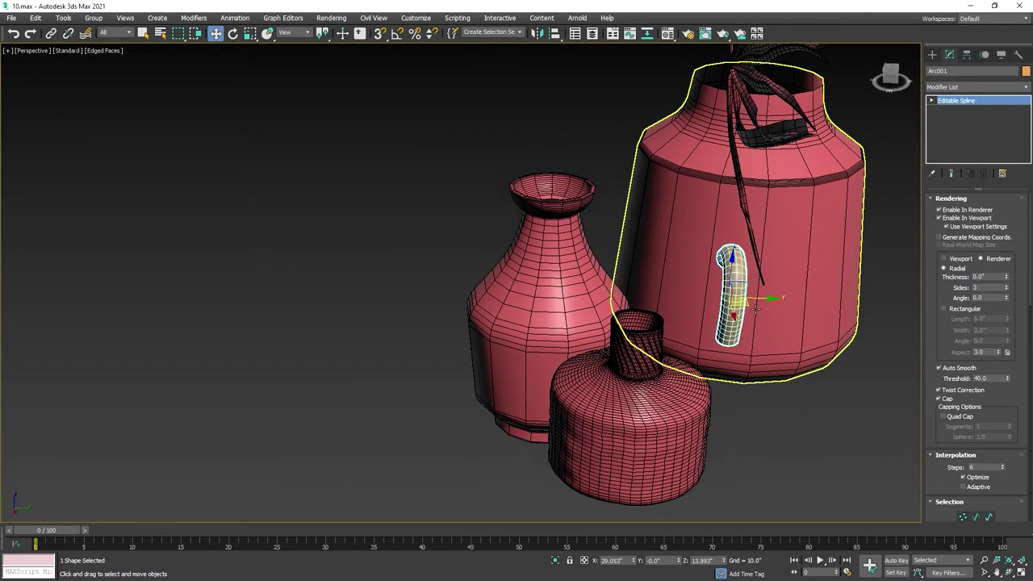
pyautogui.moveTo(754, 308); pyautogui.dragTo(587, 303)
pyautogui.keyDown('ctrl'); pyautogui.click(589, 304); pyautogui.keyUp('ctrl')
pyautogui.hotkey('alt', 'q')
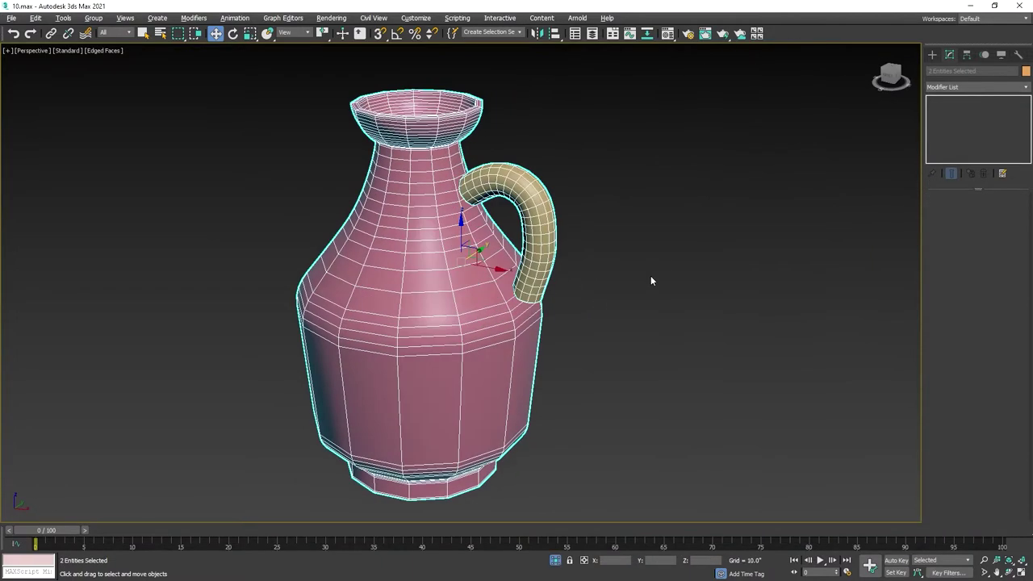
# Step: Set the arc handle's tube Thickness to 0.66 with 12 sides
pyautogui.scroll(5, 611, 254)
pyautogui.click(409, 214)
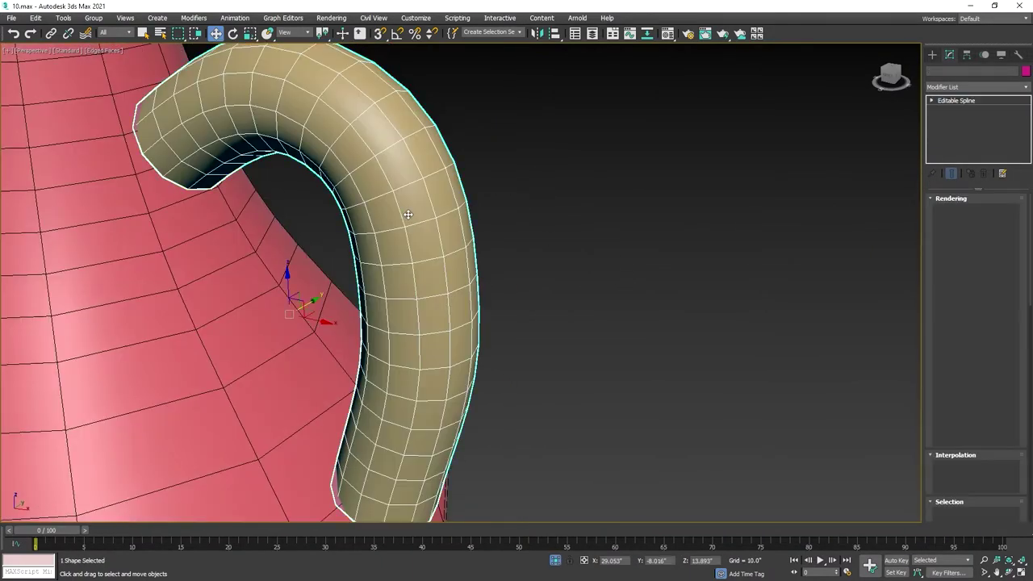
pyautogui.scroll(-3, 408, 214)
pyautogui.moveTo(1006, 279); pyautogui.dragTo(1007, 277)
pyautogui.scroll(-1, 1007, 277)
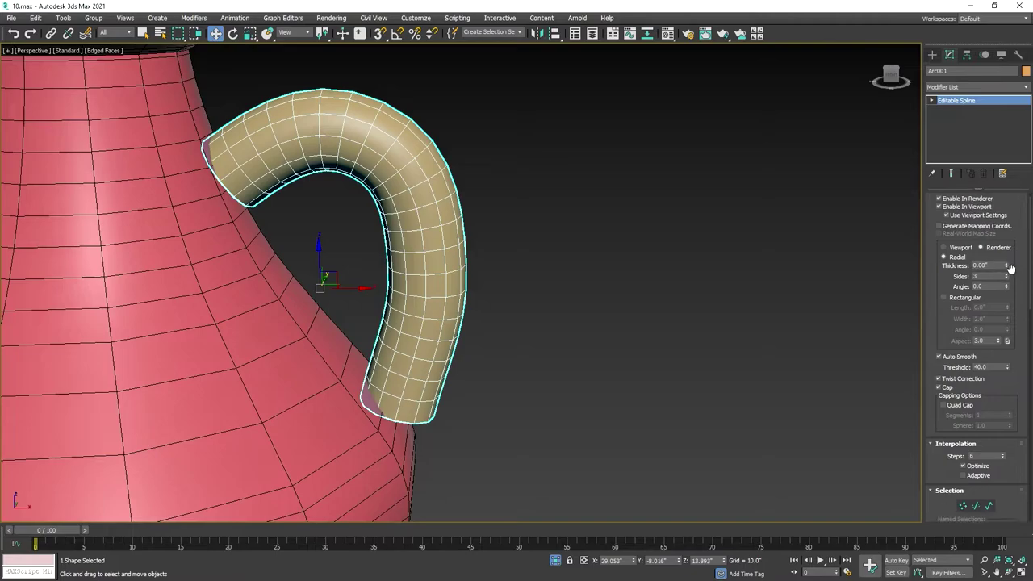
pyautogui.scroll(2, 835, 276)
pyautogui.press('z')
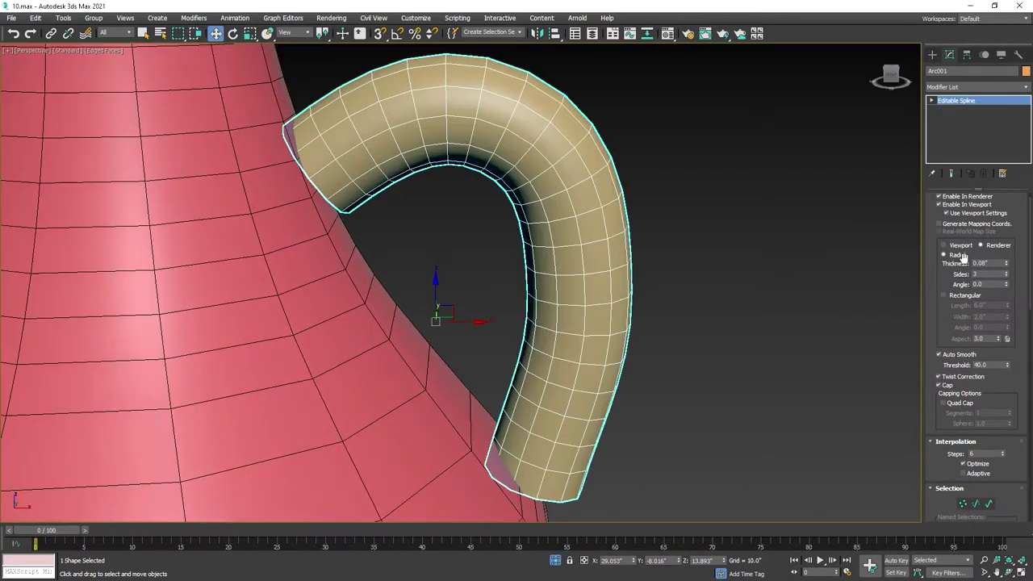
pyautogui.moveTo(1006, 264); pyautogui.dragTo(1007, 291)
# Step: Inspect the thickened handle in the Front view in wireframe and shaded modes
pyautogui.click(727, 210)
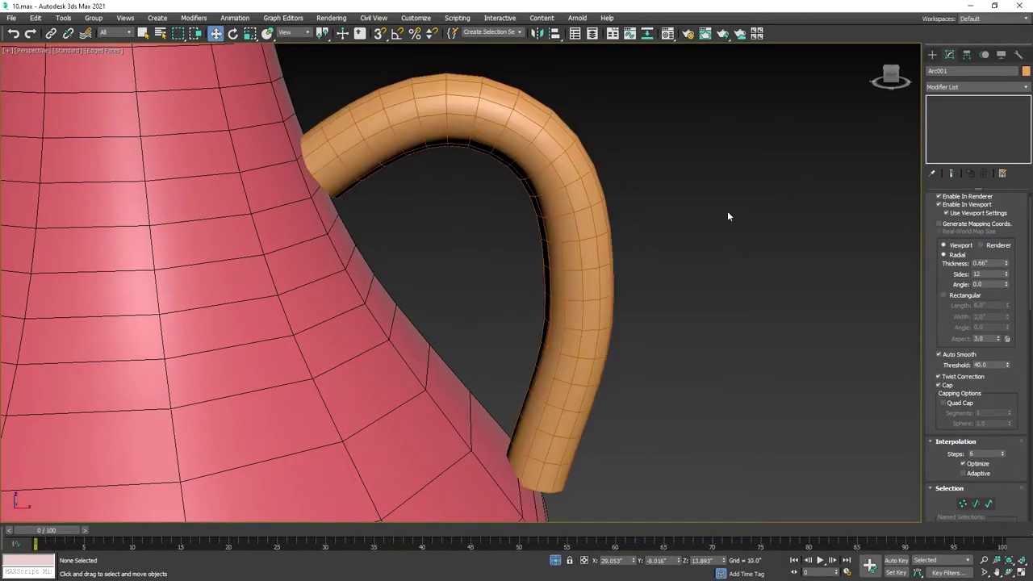
pyautogui.press('f')
pyautogui.click(574, 213)
pyautogui.press('F3')
pyautogui.press('z')
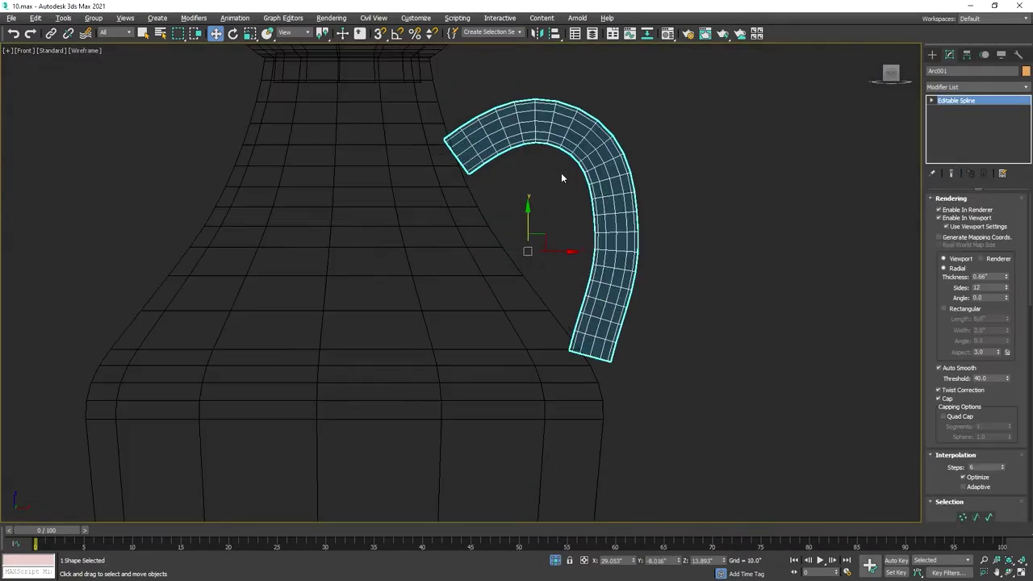
pyautogui.scroll(2, 533, 286)
pyautogui.press('F3')
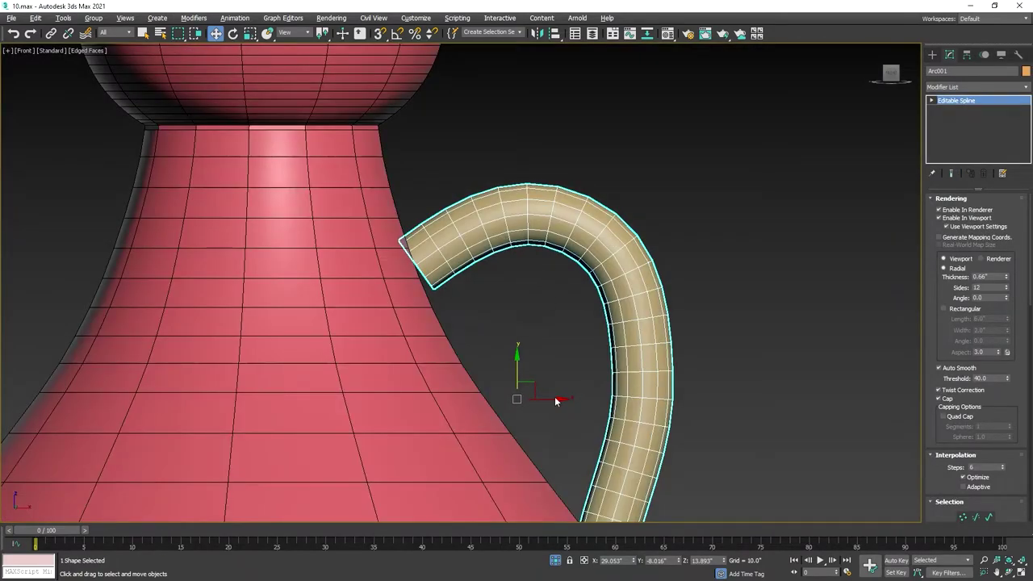
# Step: End isolation and select the reference photo plane and the pink jug body
pyautogui.click(555, 560)
pyautogui.click(484, 396)
pyautogui.click(565, 273)
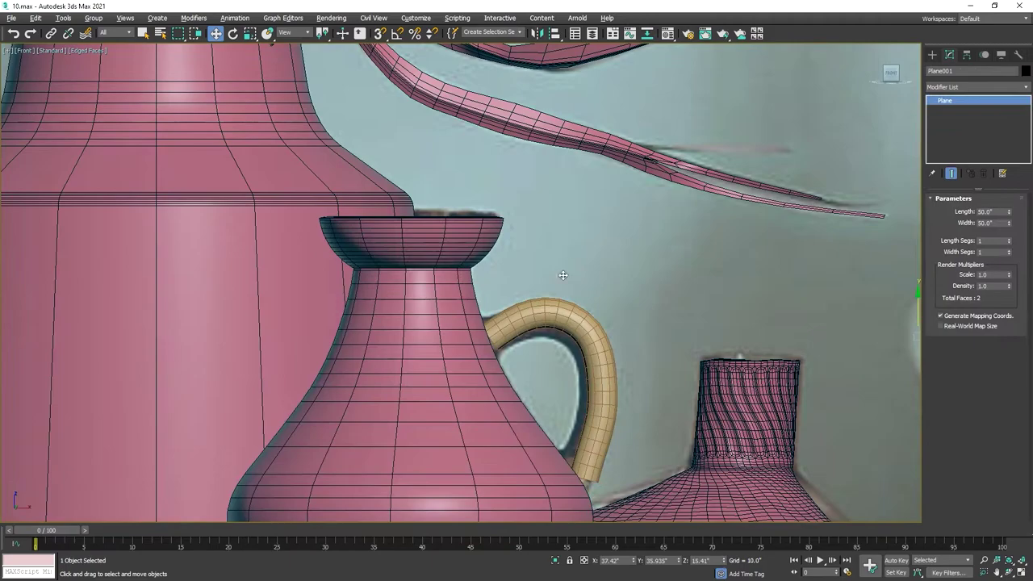
pyautogui.keyDown('ctrl'); pyautogui.click(482, 339); pyautogui.keyUp('ctrl')
pyautogui.keyDown('ctrl'); pyautogui.click(501, 330); pyautogui.keyUp('ctrl')
pyautogui.scroll(-5, 500, 330)
pyautogui.click(372, 323)
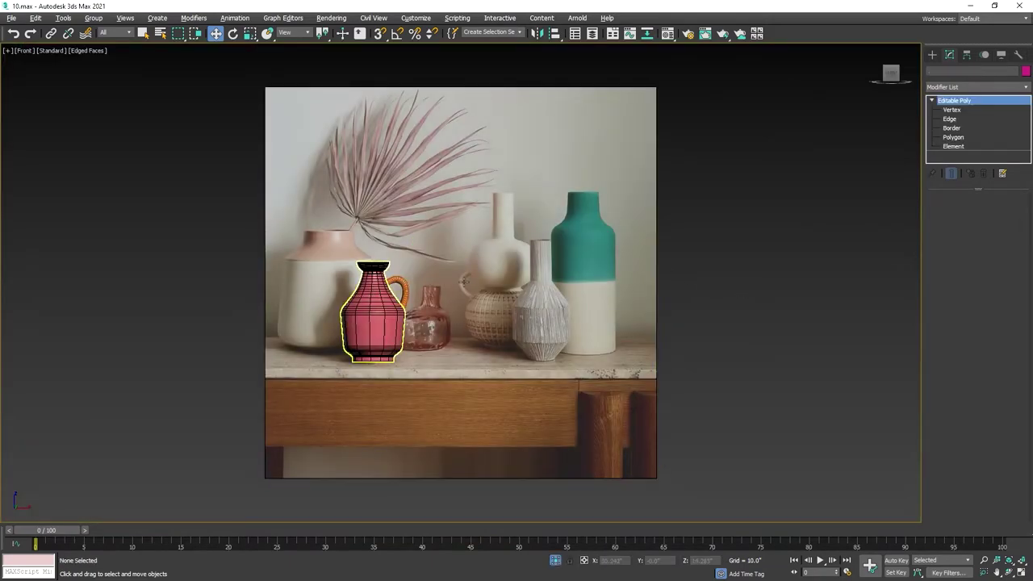
# Step: In Vertex mode, bend the handle's lower end toward the vase and reposition the middle vertex
pyautogui.press('z')
pyautogui.click(565, 208)
pyautogui.press('z')
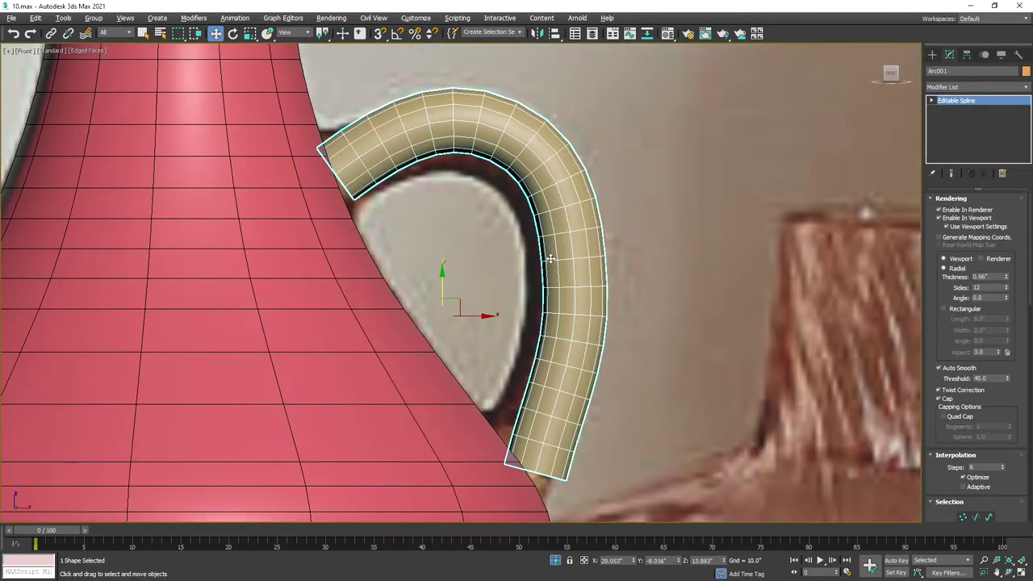
pyautogui.click(987, 101)
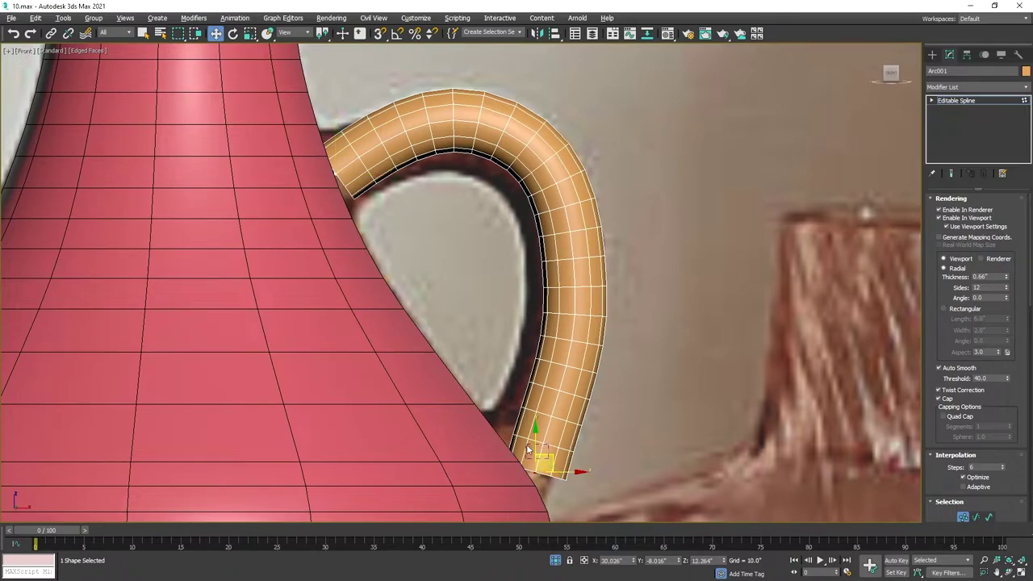
pyautogui.moveTo(529, 450); pyautogui.dragTo(506, 443)
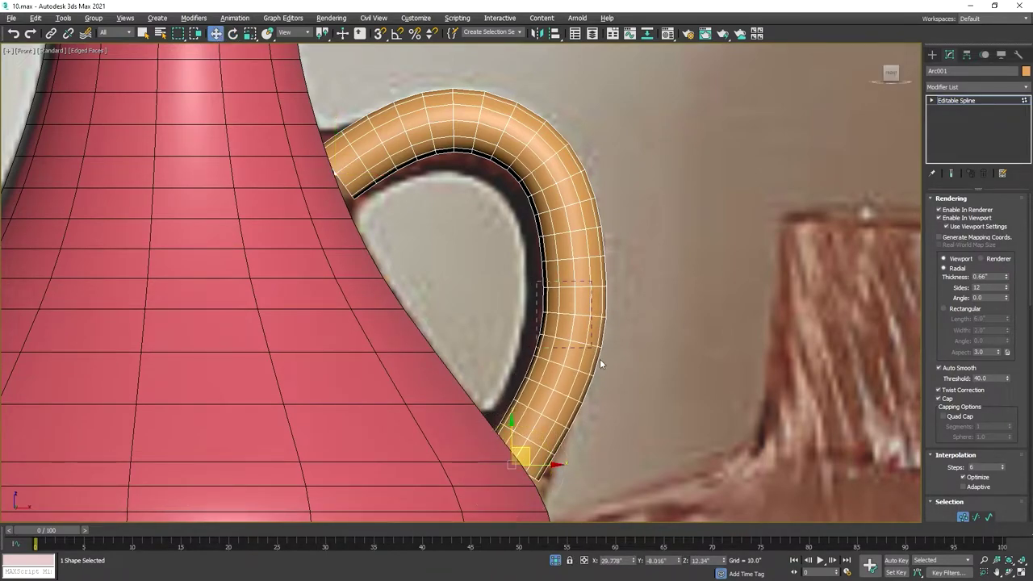
pyautogui.moveTo(600, 361); pyautogui.dragTo(597, 359)
pyautogui.moveTo(576, 276); pyautogui.dragTo(577, 284)
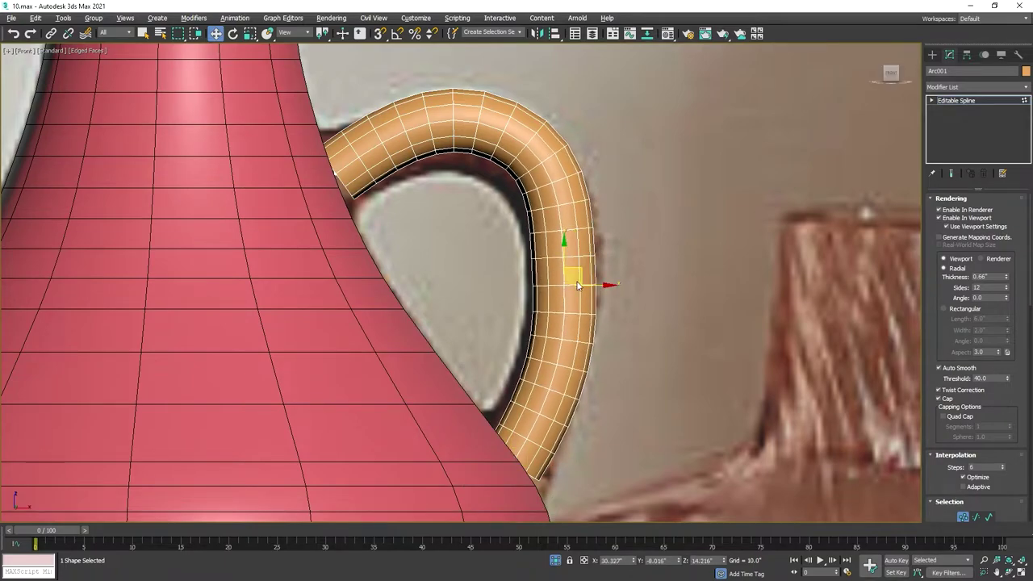
# Step: Pull a vertex tangent in wireframe and lower the arc's top vertex to match the photo
pyautogui.press('F3')
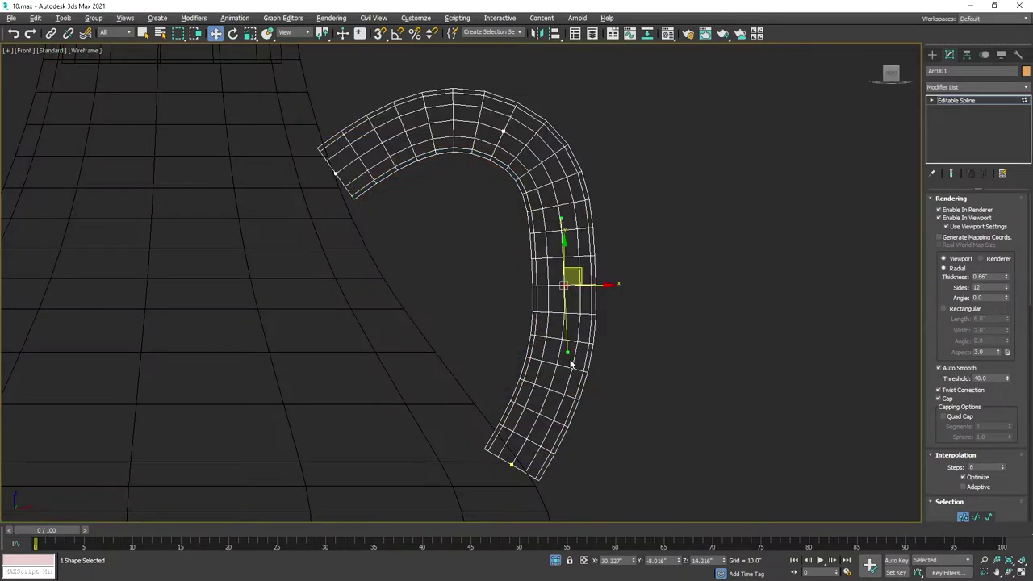
pyautogui.moveTo(567, 348); pyautogui.dragTo(555, 350)
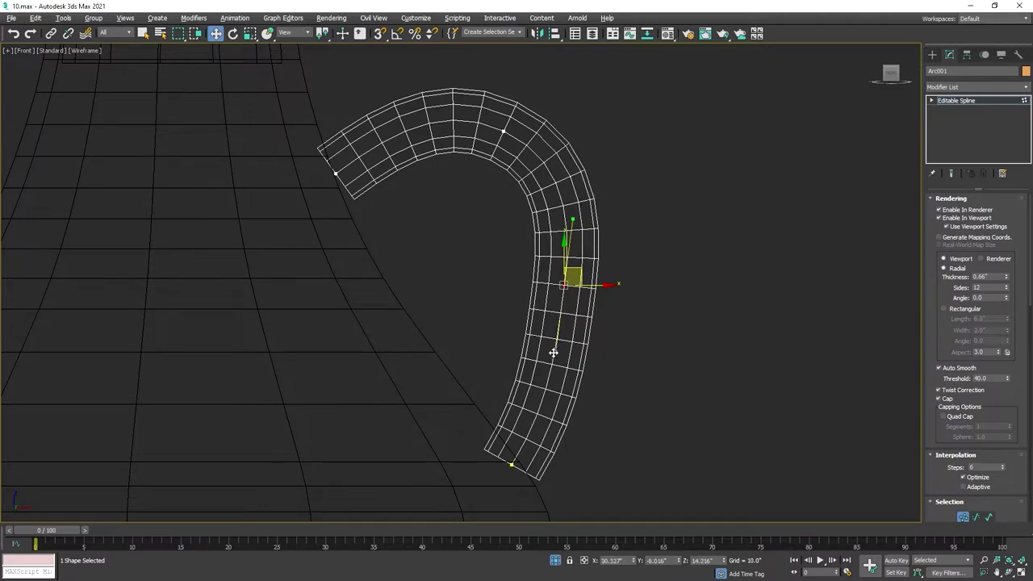
pyautogui.press('F3')
pyautogui.click(504, 127)
pyautogui.moveTo(505, 127); pyautogui.dragTo(505, 144)
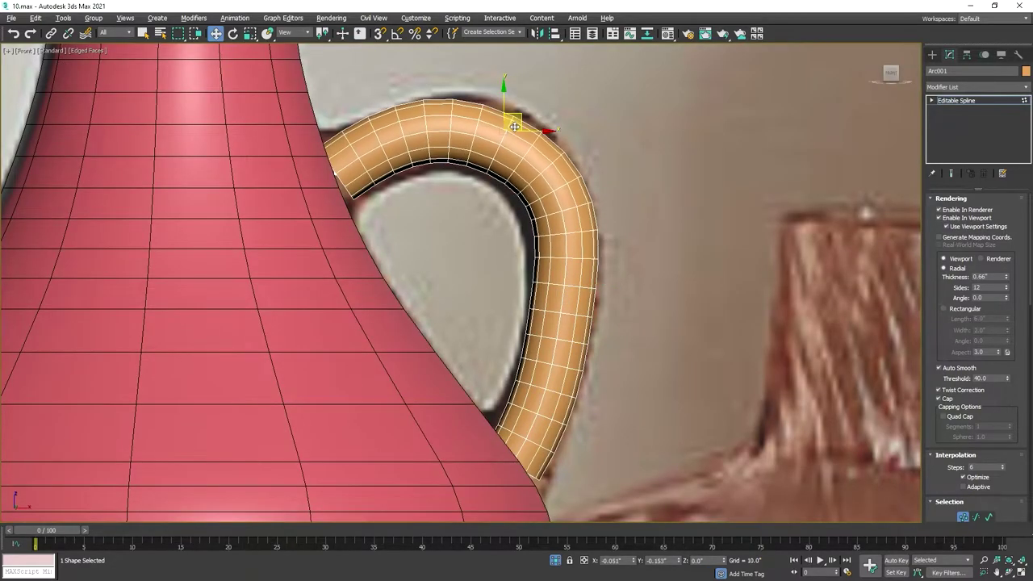
# Step: Rotate the handle's upper end vertex to angle into the jug, then recheck the curve
pyautogui.click(342, 168)
pyautogui.press('e')
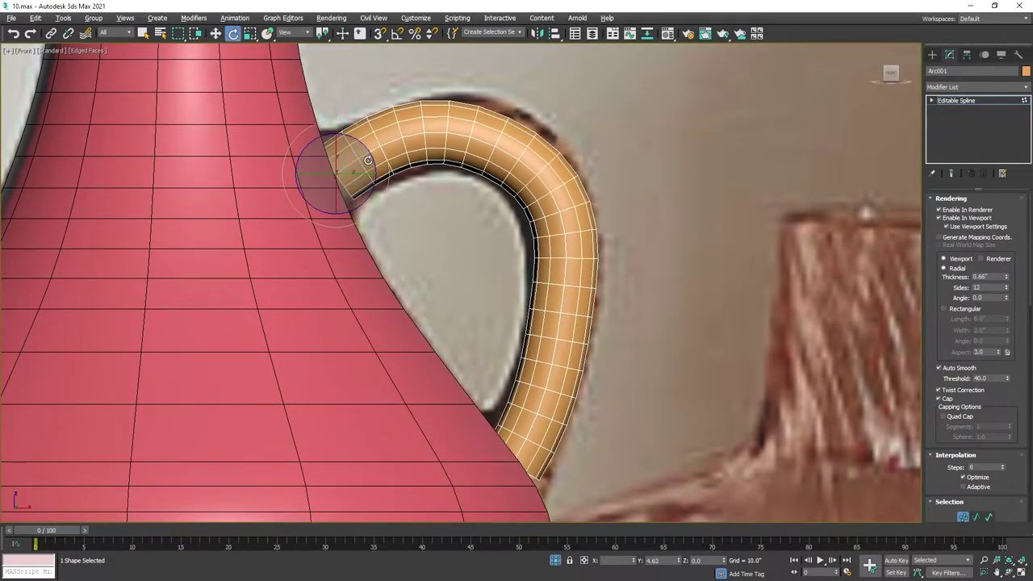
pyautogui.moveTo(367, 164); pyautogui.dragTo(374, 159)
pyautogui.click(496, 143)
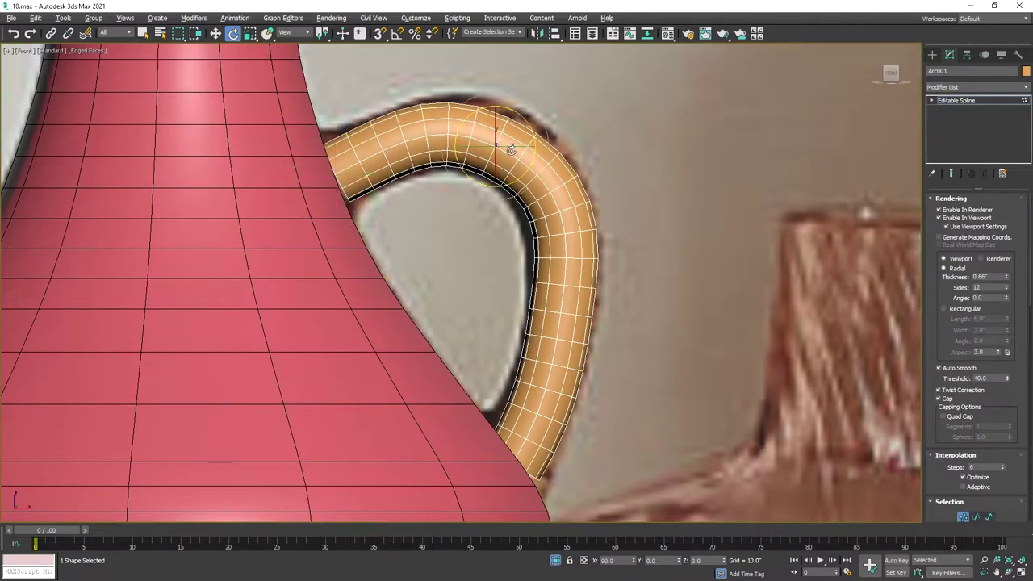
pyautogui.press('w')
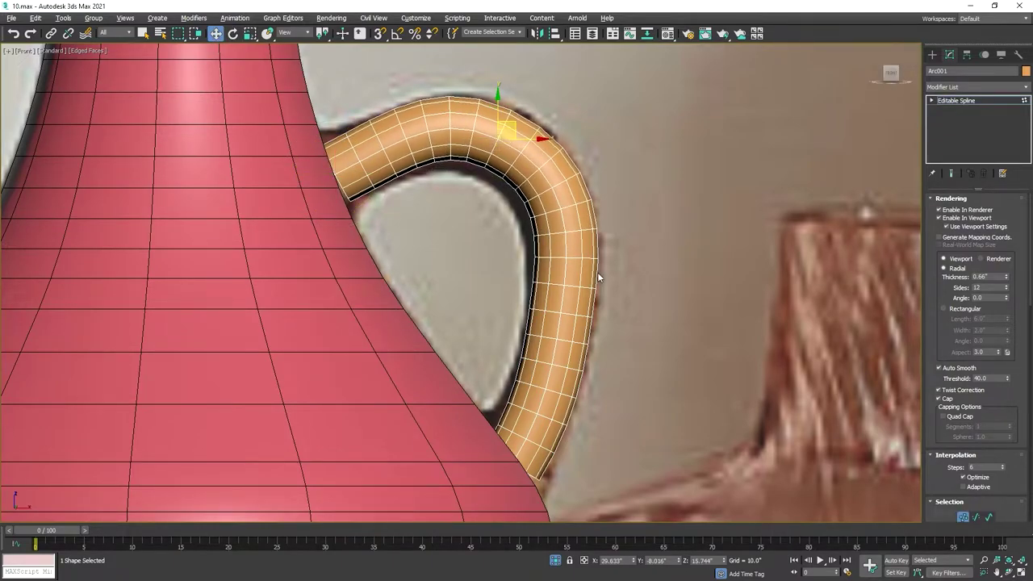
pyautogui.scroll(-5, 598, 272)
pyautogui.scroll(5, 610, 269)
pyautogui.press('F3')
pyautogui.hotkey('alt', 'w')
pyautogui.hotkey('alt', 'w')
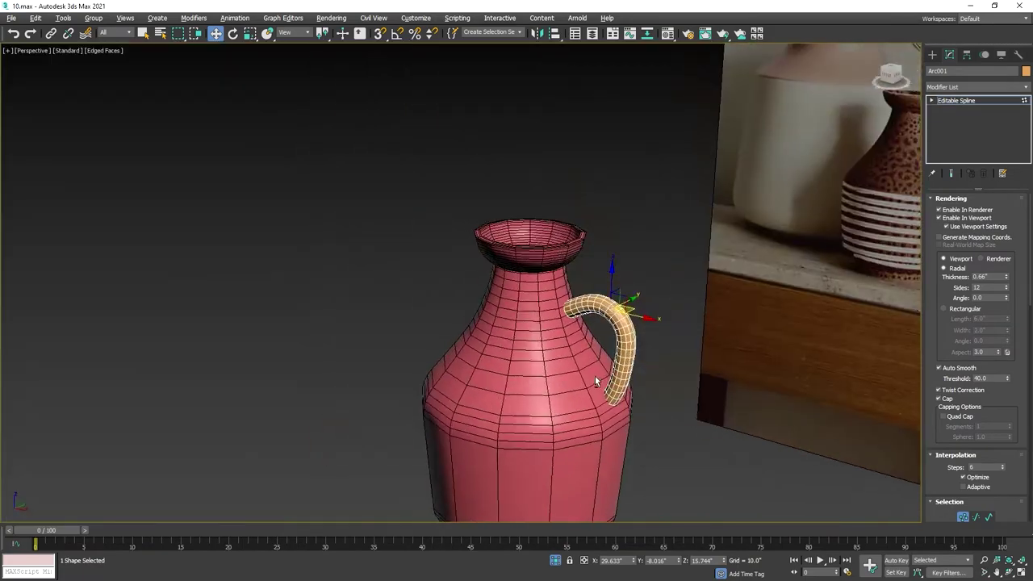
# Step: In the wireframe Top view, move Arc001's inner end vertex into line with the jug
pyautogui.keyDown('alt'); pyautogui.moveTo(595, 376); pyautogui.dragTo(313, 205, button='middle'); pyautogui.keyUp('alt')
pyautogui.press('t')
pyautogui.press('F3')
pyautogui.press('z')
pyautogui.moveTo(388, 251); pyautogui.dragTo(380, 247, button='middle')
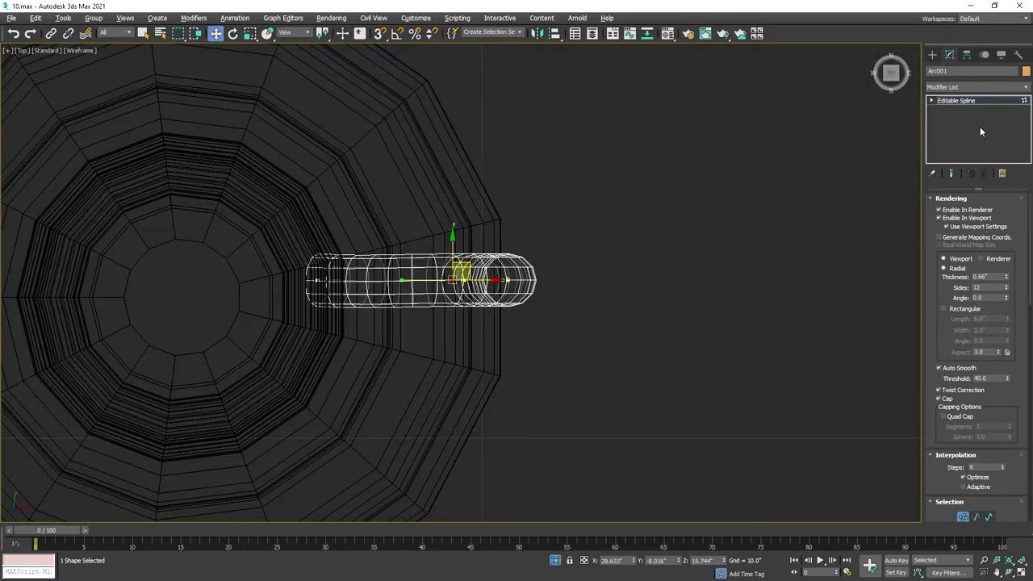
pyautogui.click(956, 100)
pyautogui.scroll(2, 488, 280)
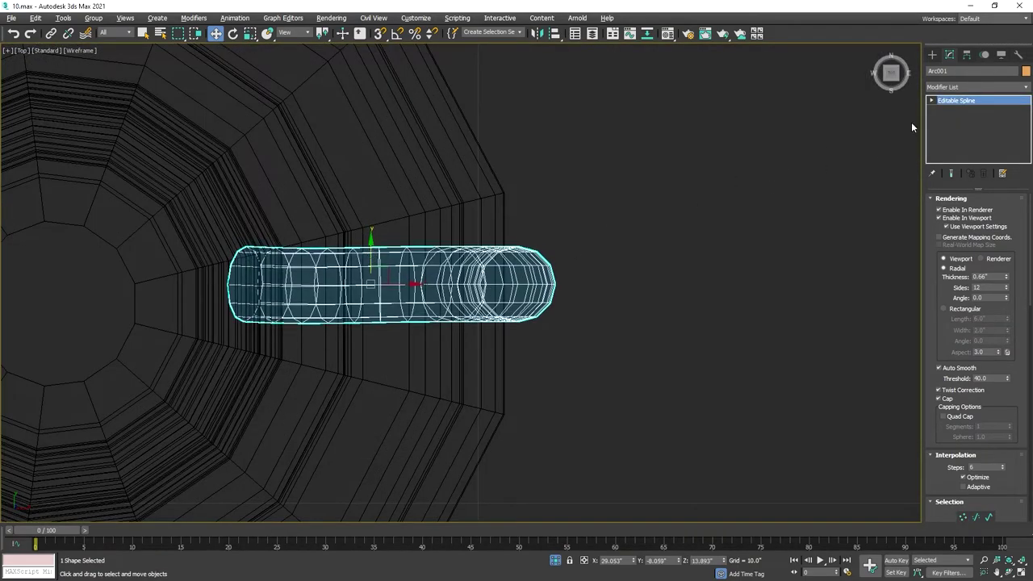
pyautogui.press('1')
pyautogui.scroll(3, 234, 247)
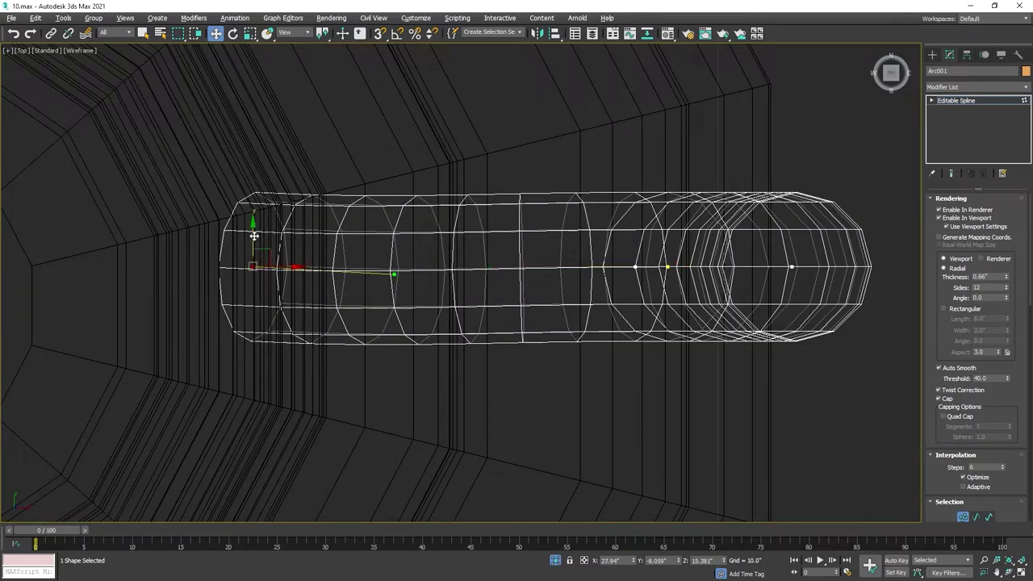
pyautogui.moveTo(253, 235); pyautogui.dragTo(398, 266)
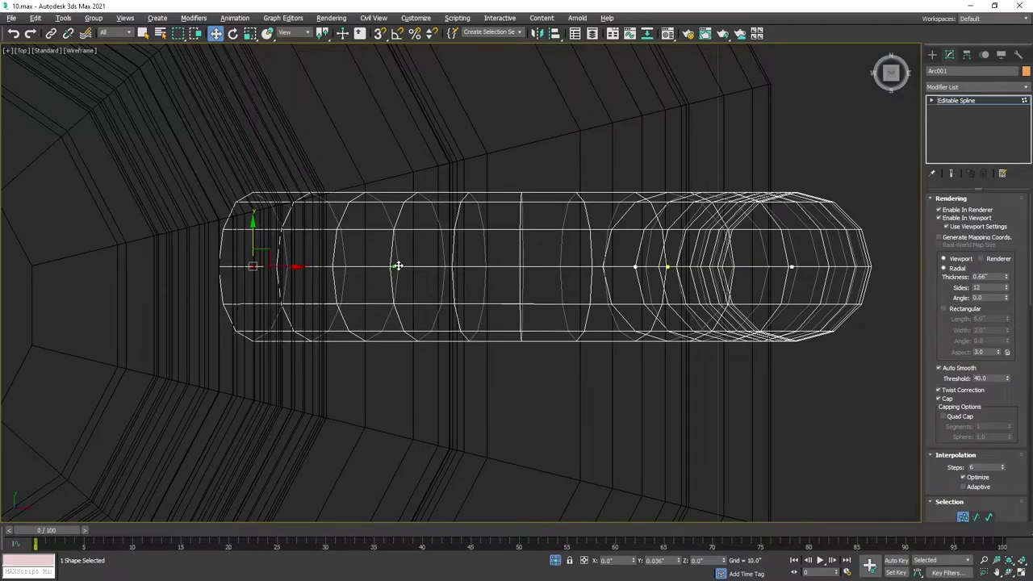
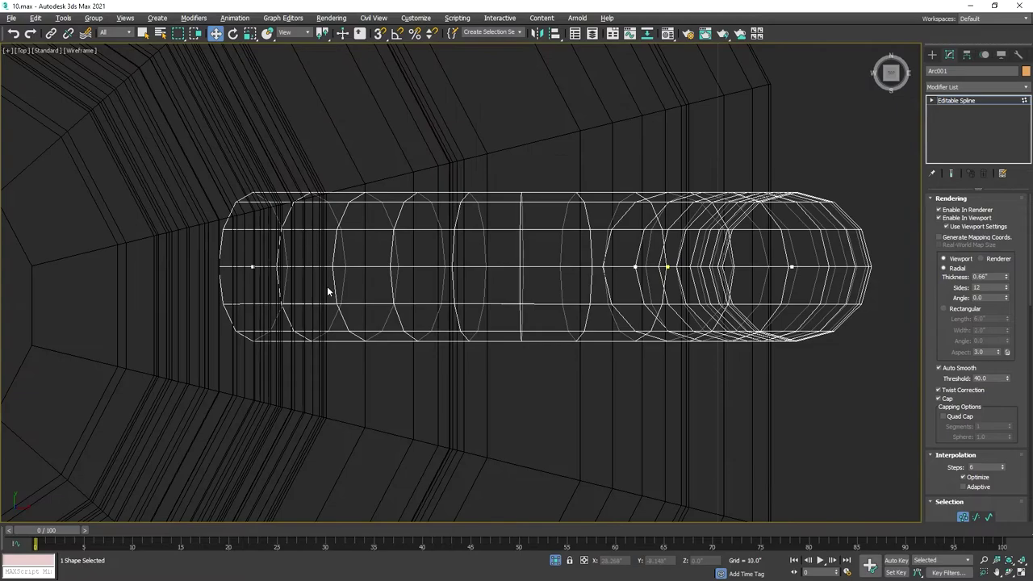
# Step: Select the vase and centre its pivot on the object with Affect Pivot Only
pyautogui.scroll(-5, 327, 286)
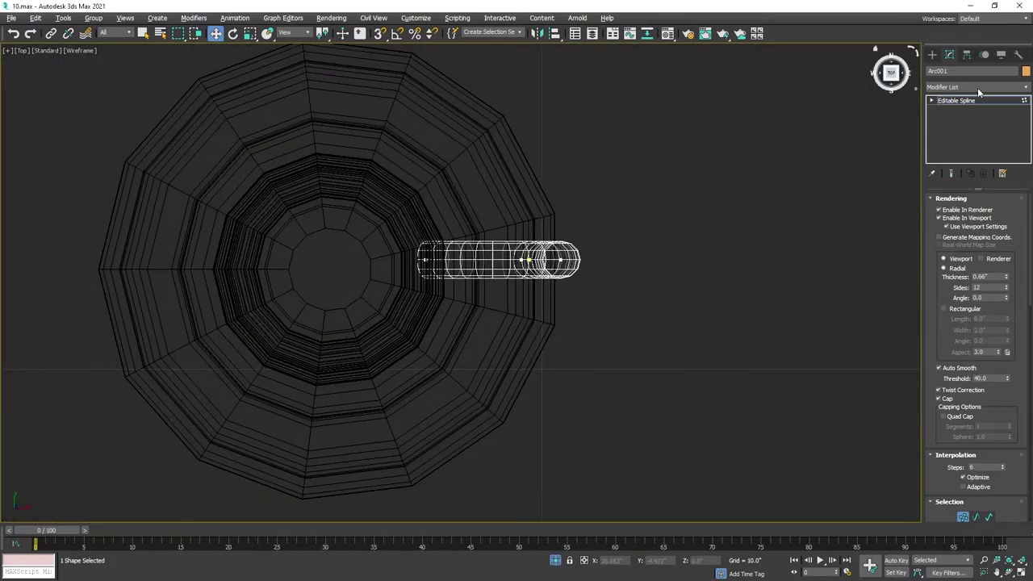
pyautogui.click(957, 100)
pyautogui.click(308, 254)
pyautogui.press('e')
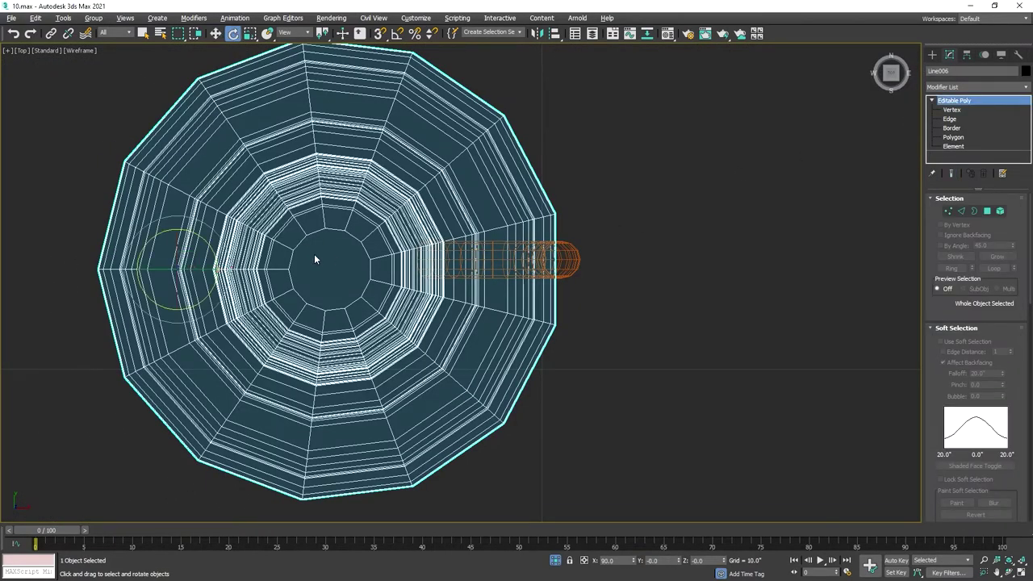
pyautogui.click(967, 54)
pyautogui.click(975, 127)
pyautogui.click(975, 185)
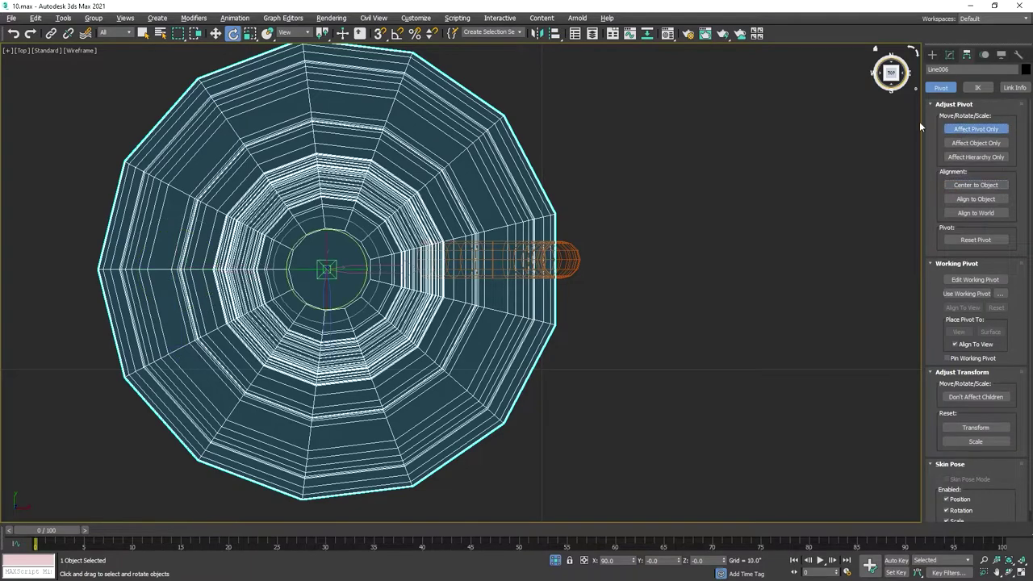
# Step: Turn on Angle Snap and rotate the vase 180° about its centre
pyautogui.click(932, 54)
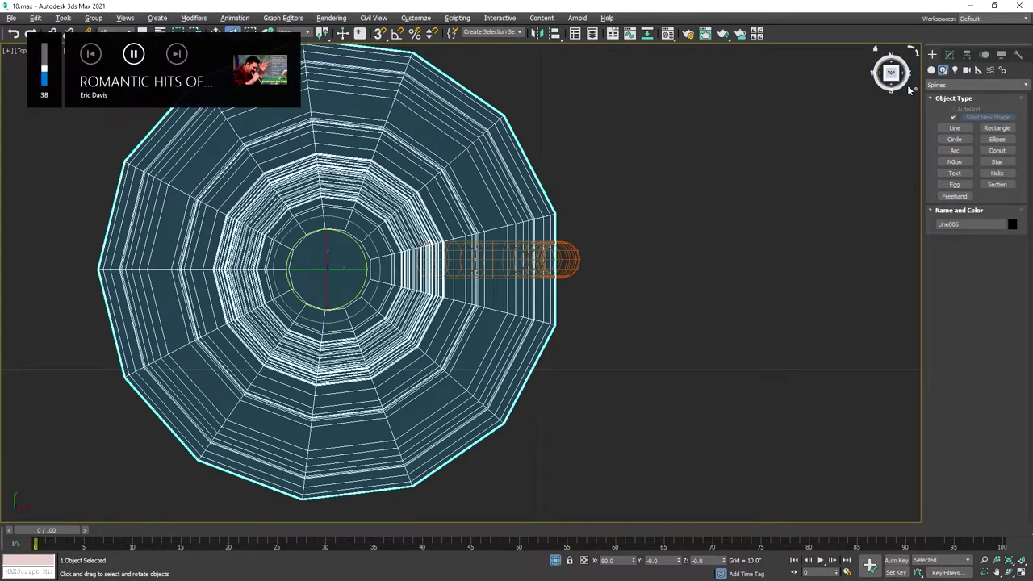
pyautogui.moveTo(349, 241); pyautogui.dragTo(340, 257)
pyautogui.rightClick(339, 257)
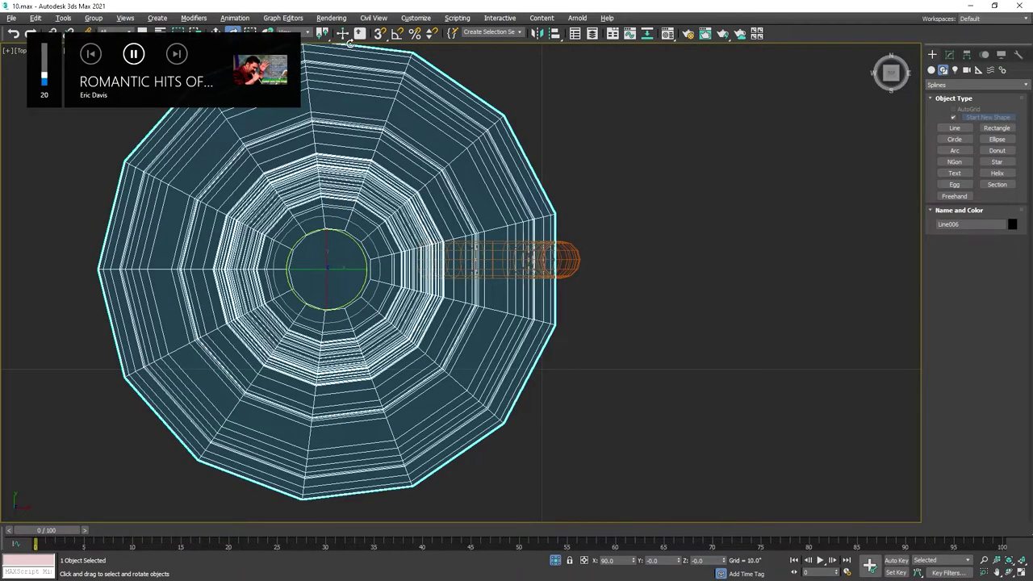
pyautogui.click(397, 33)
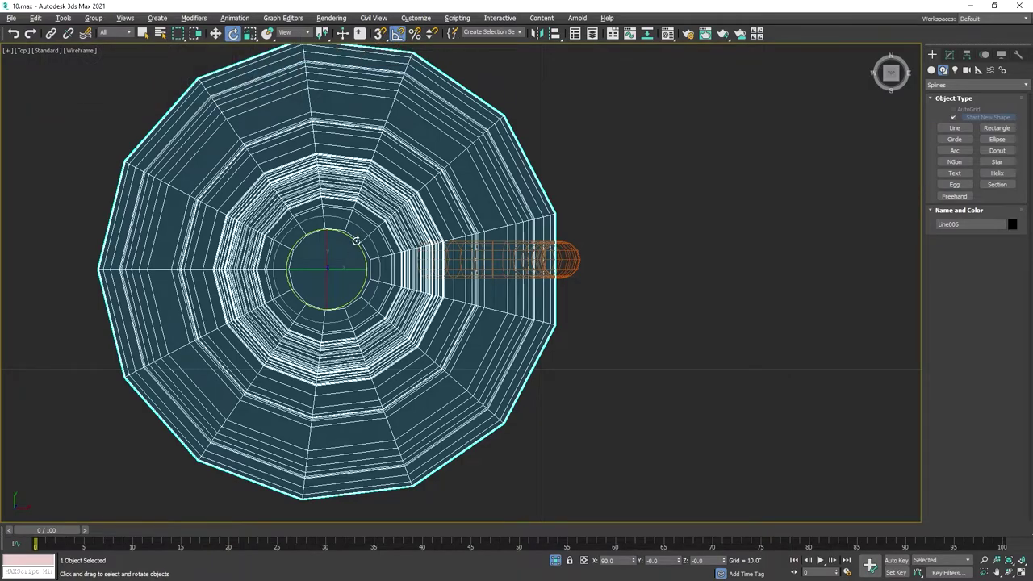
pyautogui.moveTo(356, 241); pyautogui.dragTo(367, 260)
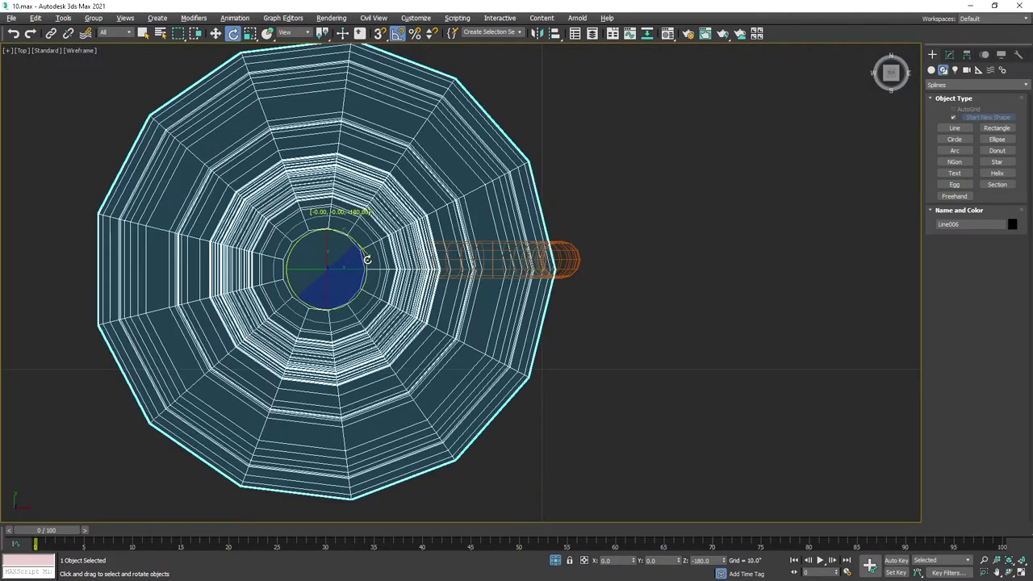
# Step: Nudge the Arc001 handle slightly down and right against the vase, then maximize the perspective view
pyautogui.rightClick(428, 249)
pyautogui.click(456, 261)
pyautogui.click(537, 260)
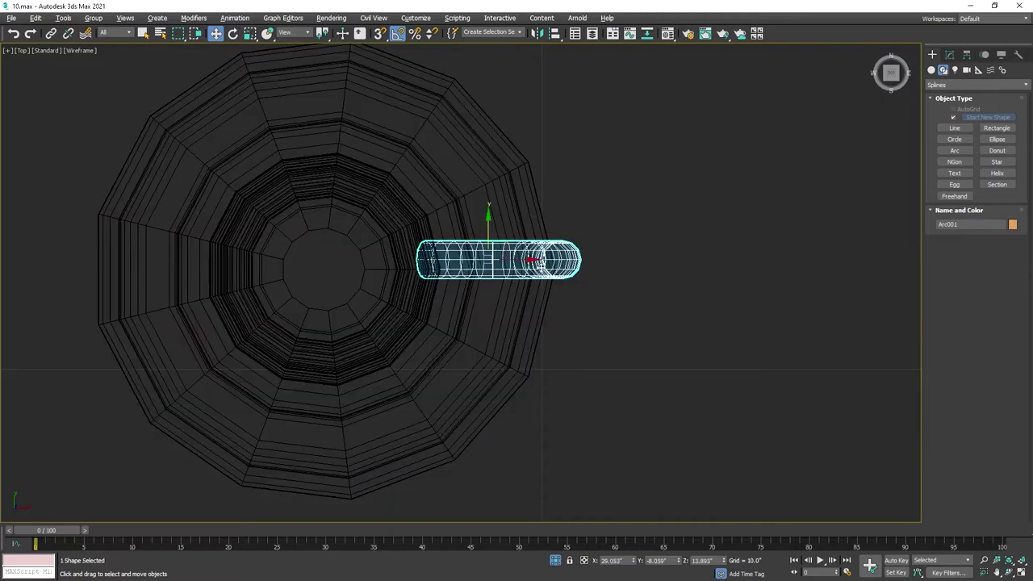
pyautogui.moveTo(505, 246); pyautogui.dragTo(510, 256)
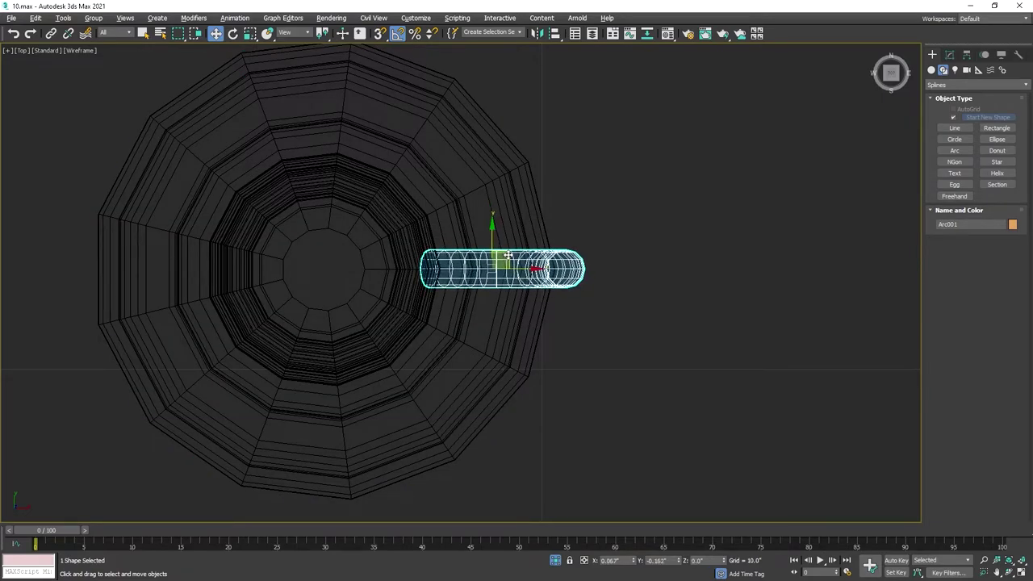
pyautogui.hotkey('alt', 'w')
pyautogui.rightClick(594, 323)
pyautogui.hotkey('alt', 'w')
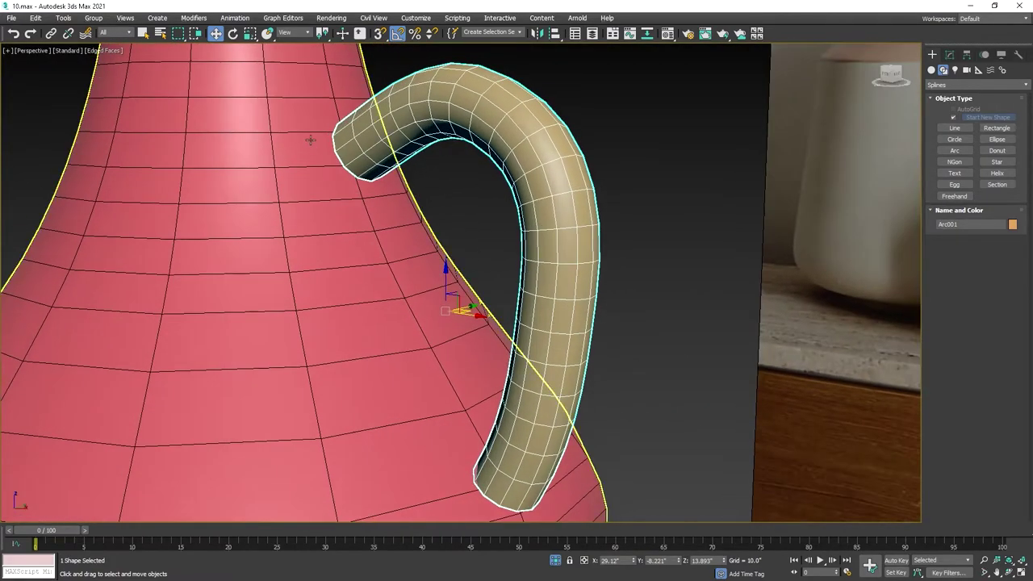
# Step: Give the handle arc a square profile with 4 rendering sides
pyautogui.click(329, 166)
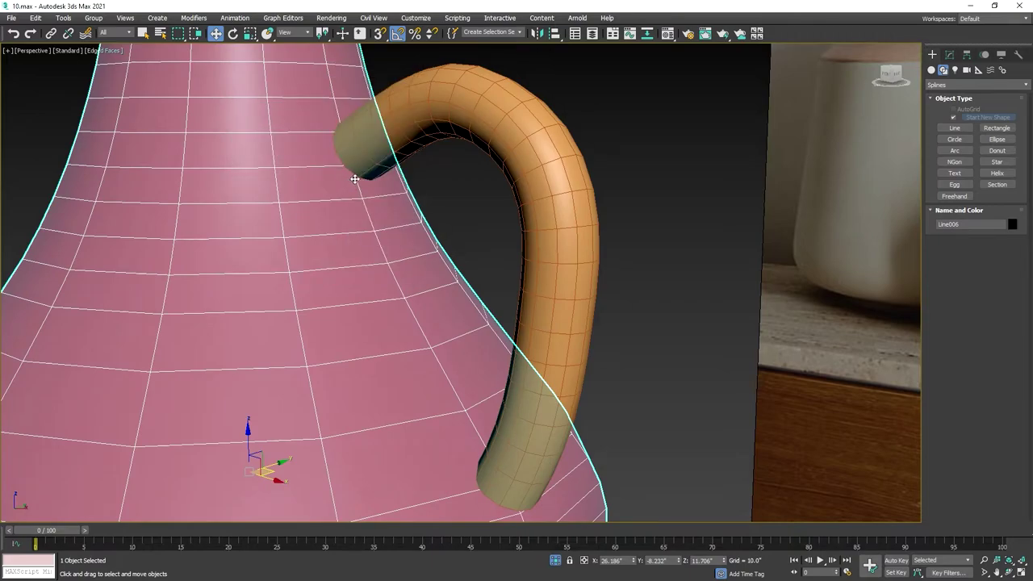
pyautogui.click(469, 103)
pyautogui.click(949, 54)
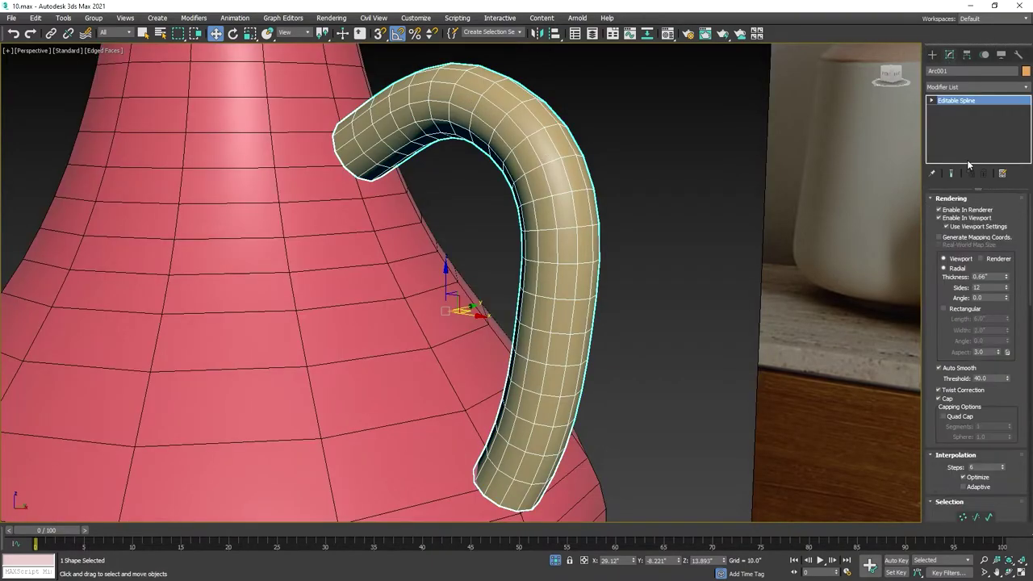
pyautogui.rightClick(1007, 289)
pyautogui.click(1006, 288)
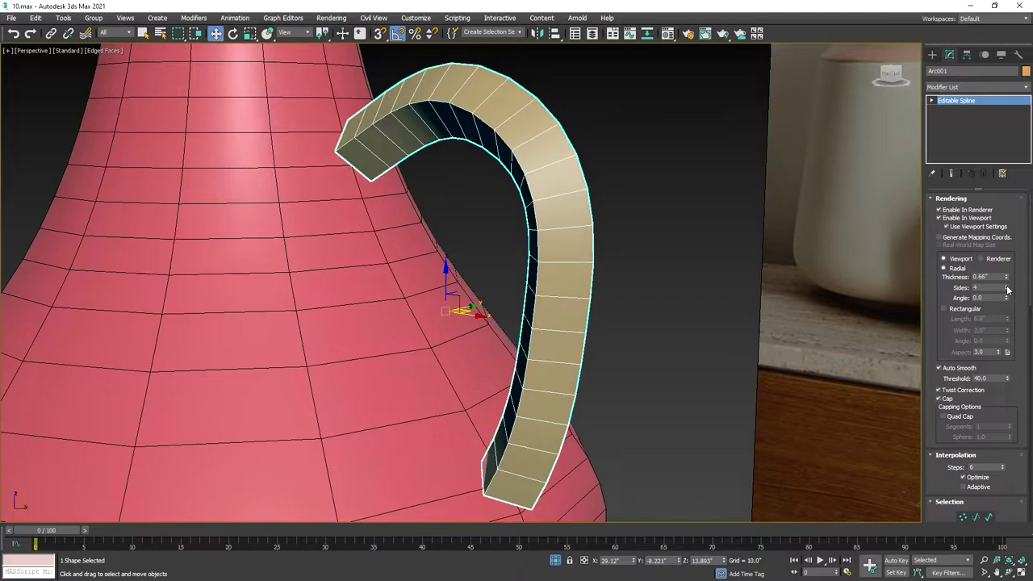
pyautogui.click(1006, 287)
pyautogui.click(1007, 289)
pyautogui.click(1007, 289)
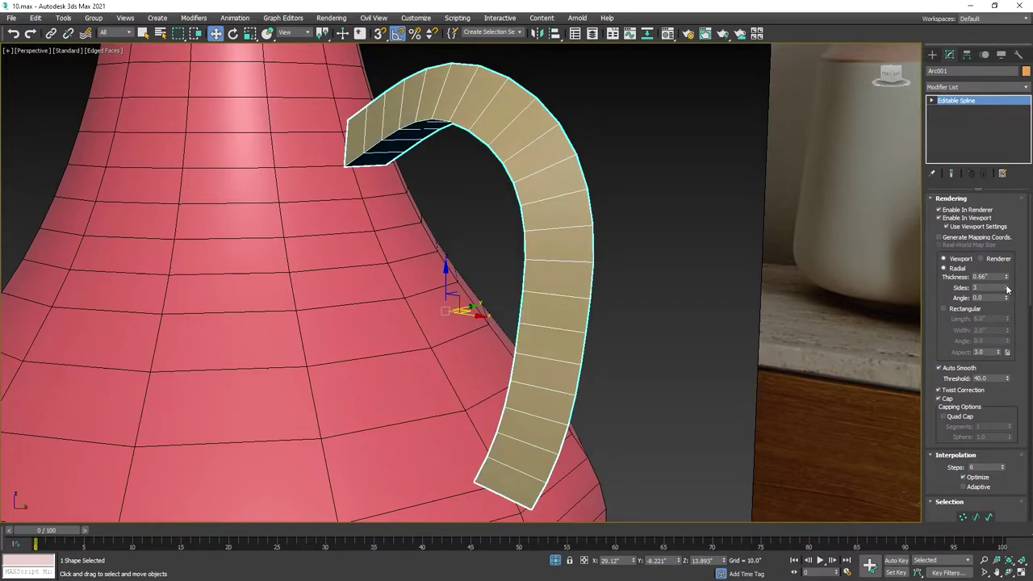
pyautogui.click(1007, 287)
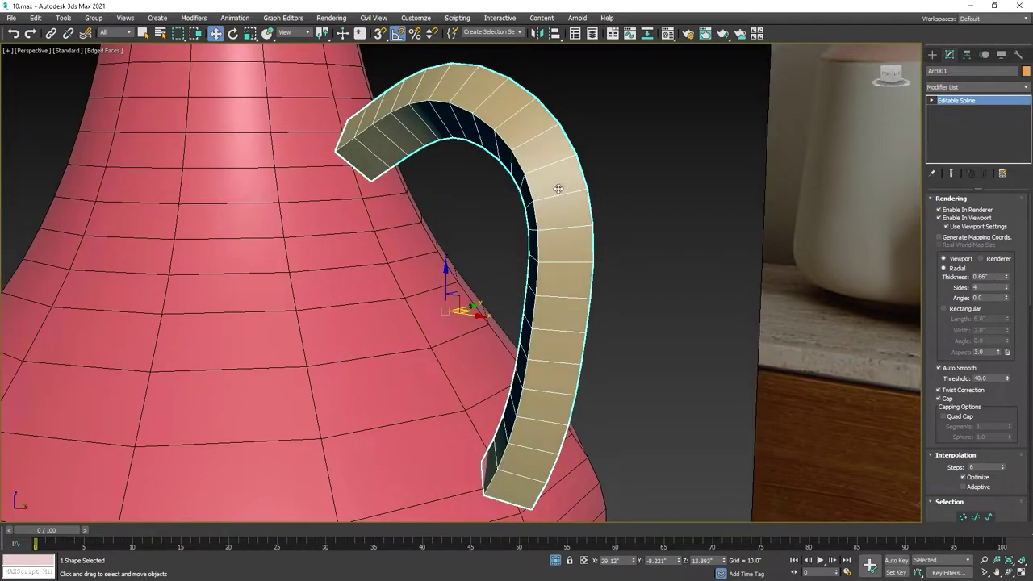
# Step: Select the two vase vertices where the handle ends meet the body
pyautogui.moveTo(547, 217); pyautogui.dragTo(537, 157, button='middle')
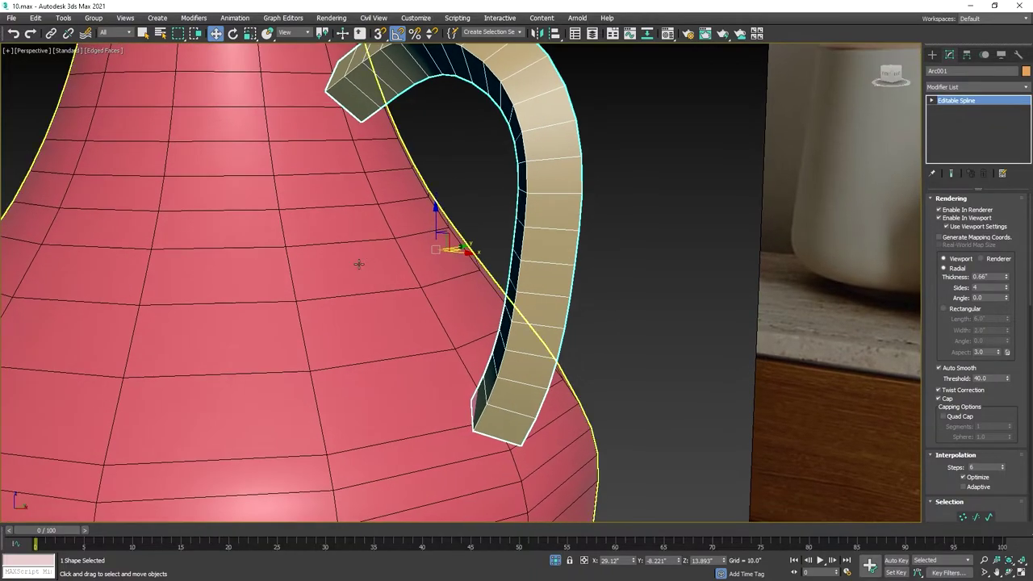
pyautogui.click(320, 228)
pyautogui.click(948, 211)
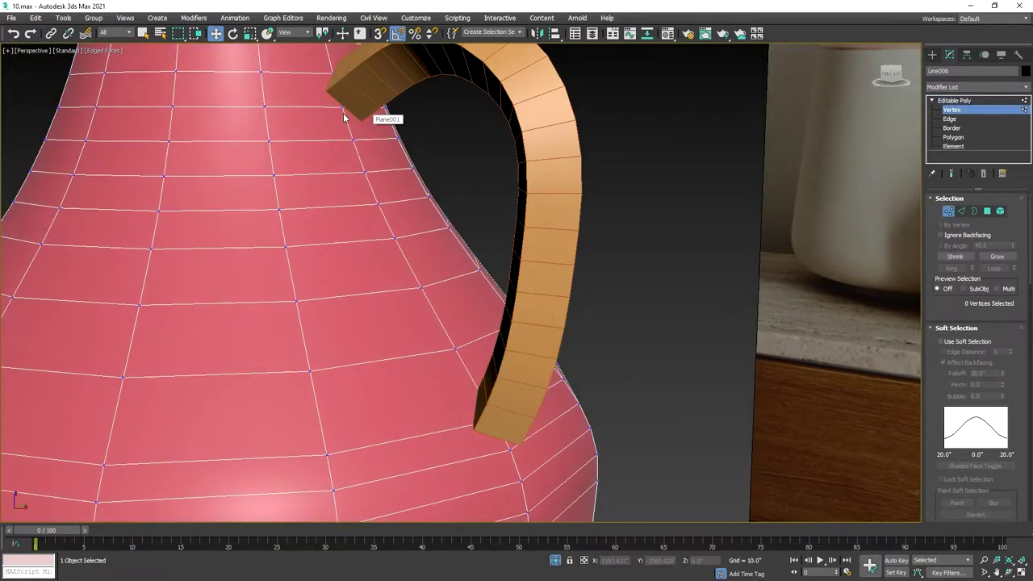
pyautogui.hotkey('ctrl', 'z')
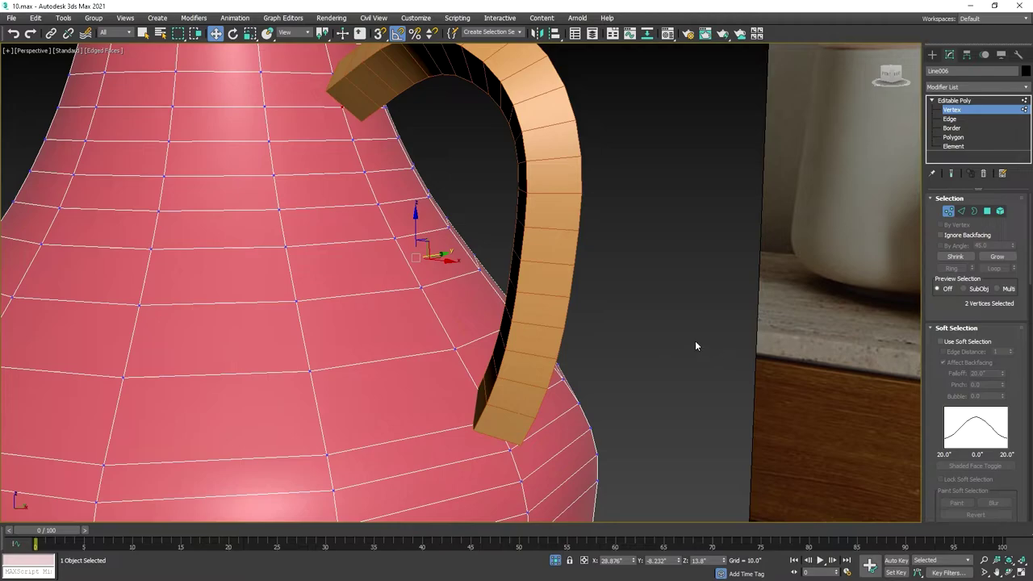
pyautogui.keyDown('alt'); pyautogui.moveTo(356, 154); pyautogui.dragTo(372, 168, button='middle'); pyautogui.keyUp('alt')
pyautogui.scroll(-3, 969, 371)
pyautogui.scroll(-2, 952, 379)
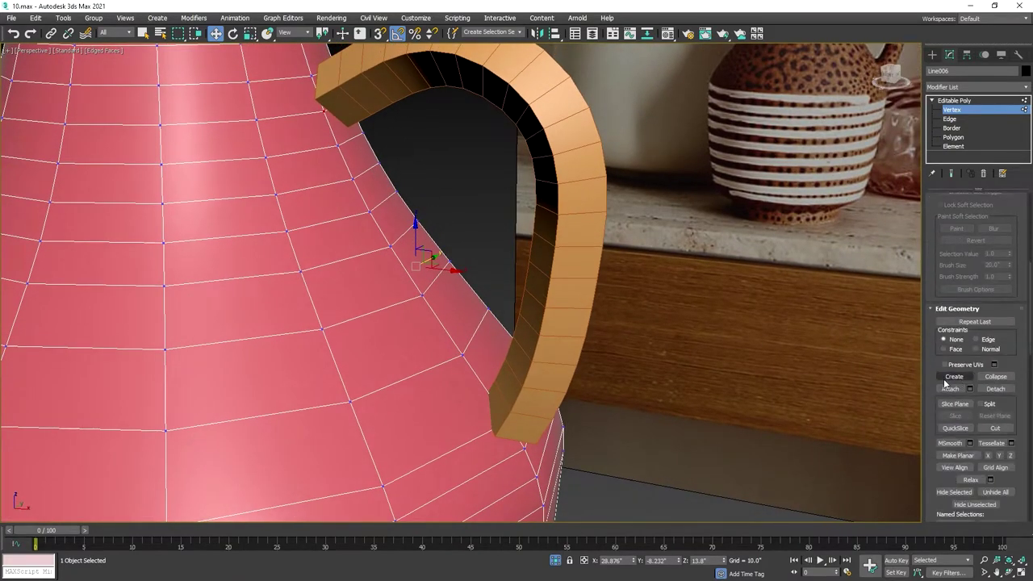
pyautogui.scroll(-3, 948, 384)
pyautogui.scroll(-2, 965, 408)
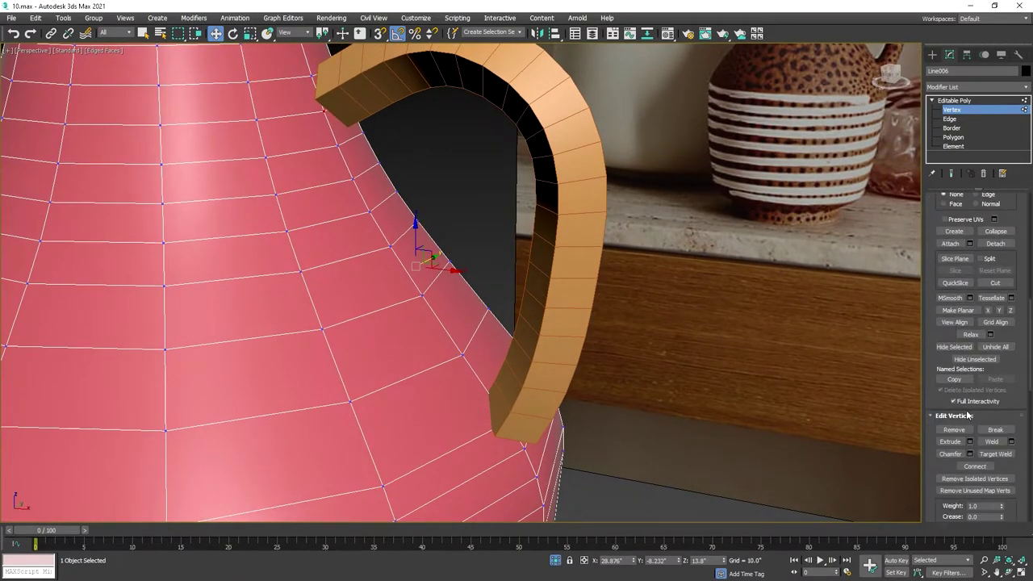
# Step: Chamfer those vertices by 0.398 with 0 segments and Open enabled, cutting small holes
pyautogui.click(971, 454)
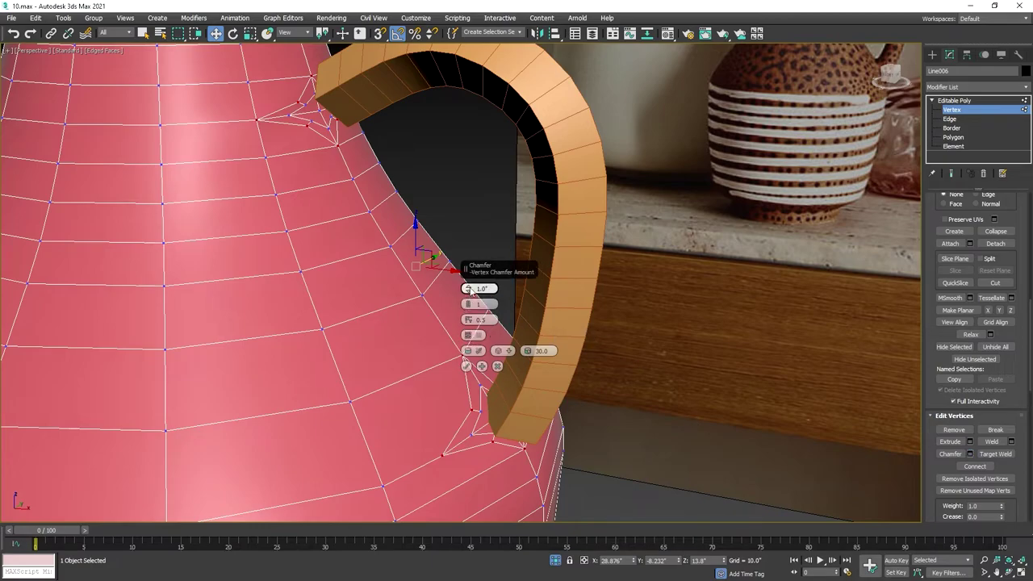
pyautogui.moveTo(471, 304); pyautogui.dragTo(470, 315)
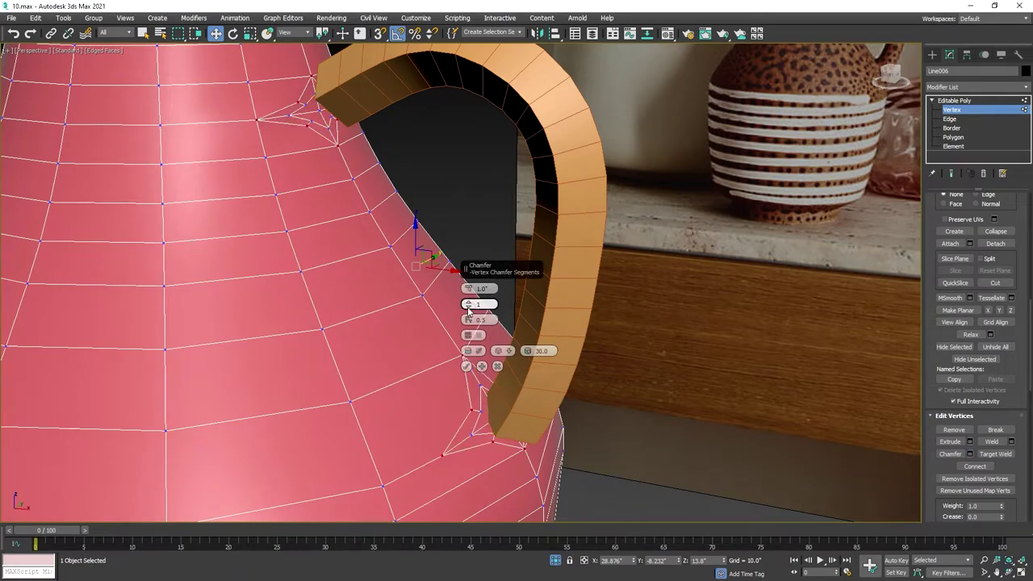
pyautogui.click(476, 335)
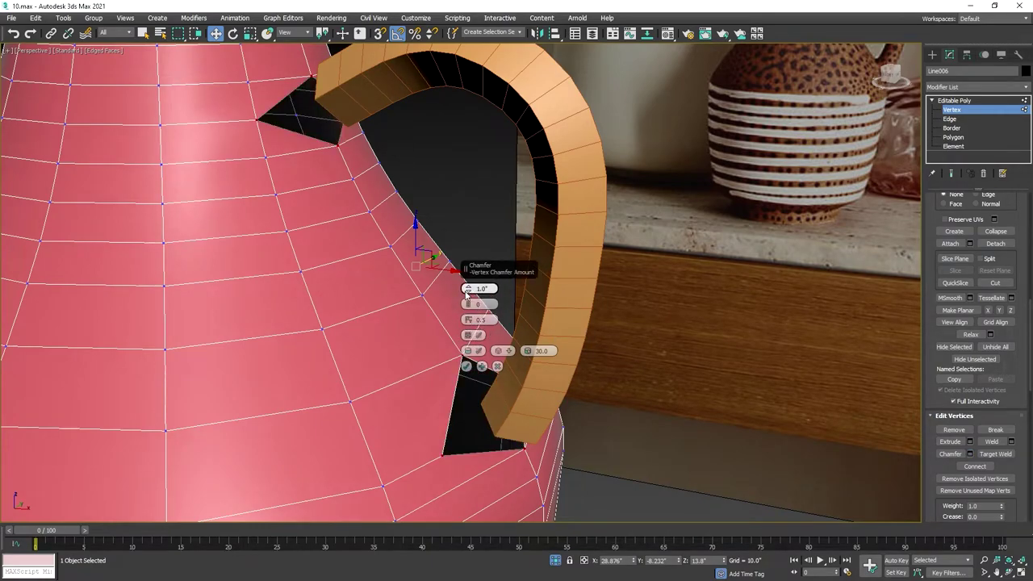
pyautogui.moveTo(469, 293); pyautogui.dragTo(471, 291)
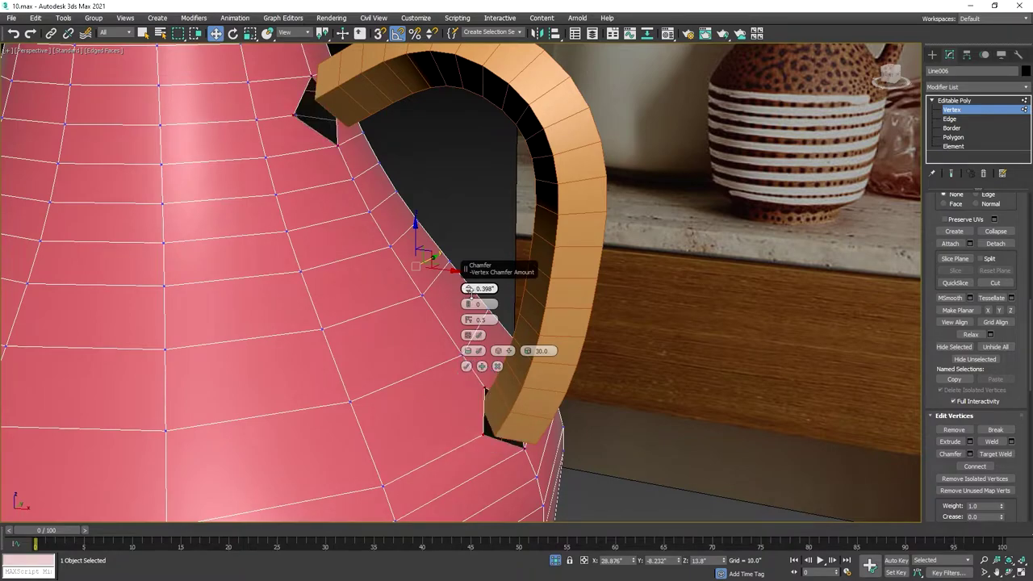
pyautogui.click(466, 365)
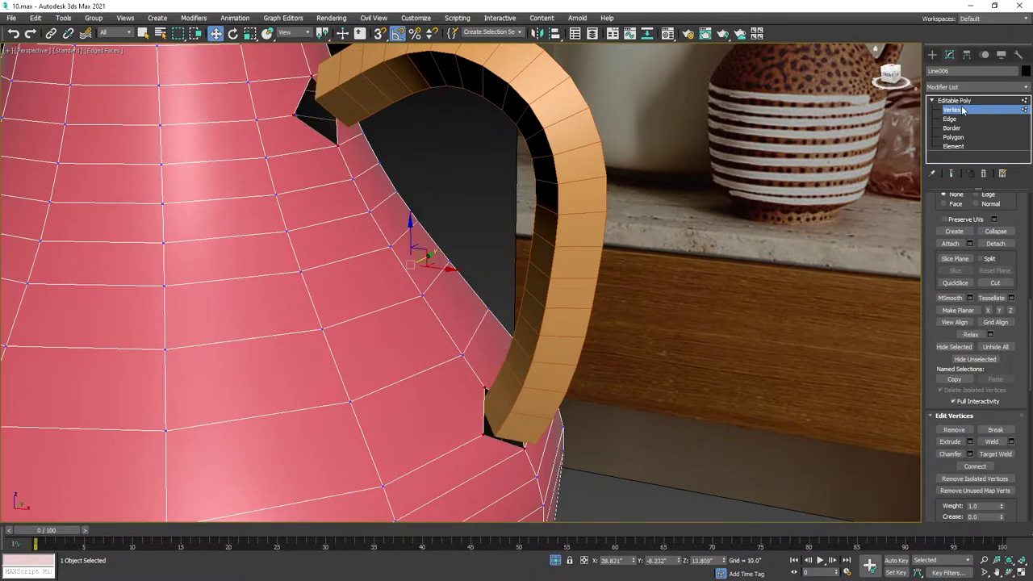
pyautogui.click(565, 178)
# Step: Set the arc's interpolation steps to 3 in a front wireframe view
pyautogui.press('f')
pyautogui.press('F3')
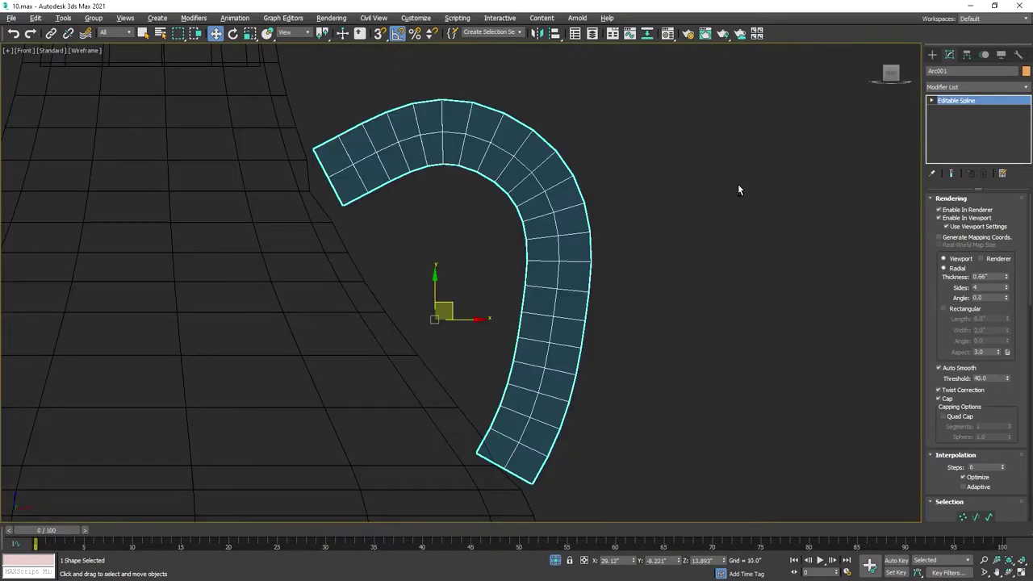
pyautogui.rightClick(500, 214)
pyautogui.rightClick(558, 368)
pyautogui.moveTo(583, 479)
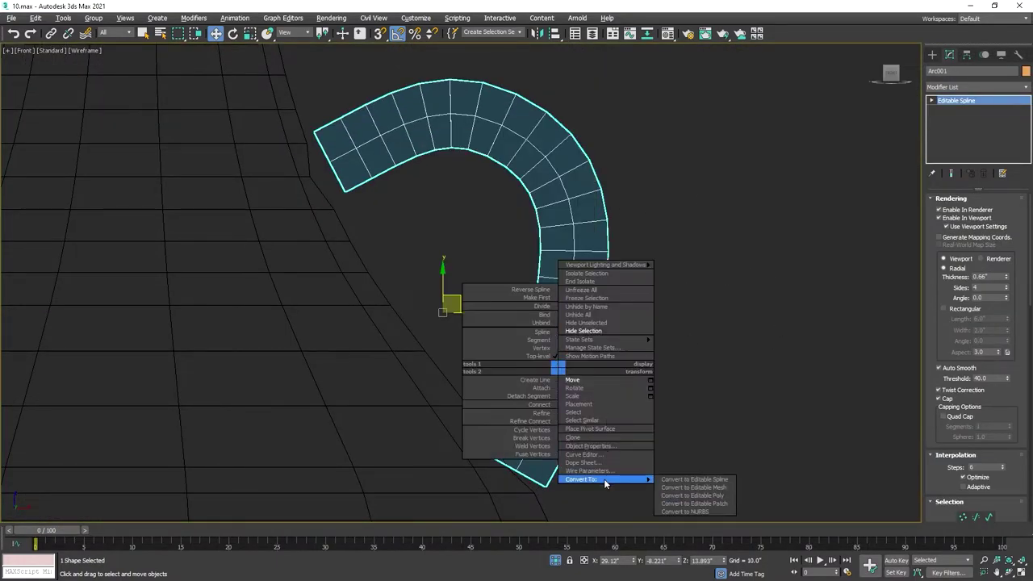
pyautogui.scroll(-2, 971, 387)
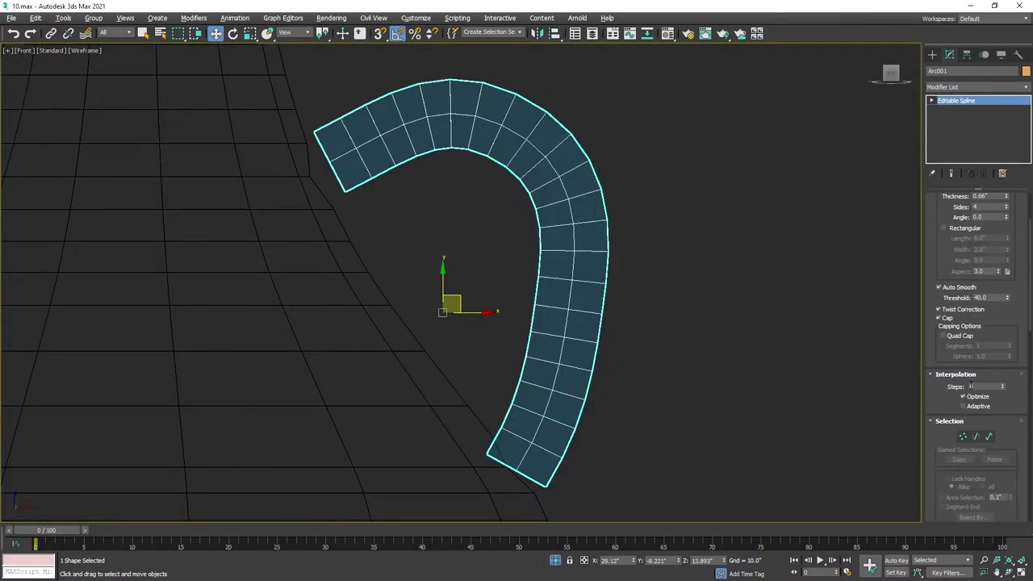
pyautogui.write('3')
pyautogui.press('Return')
# Step: Convert the arc to an Editable Poly, after undoing an accidental mesh conversion
pyautogui.rightClick(539, 260)
pyautogui.moveTo(565, 370)
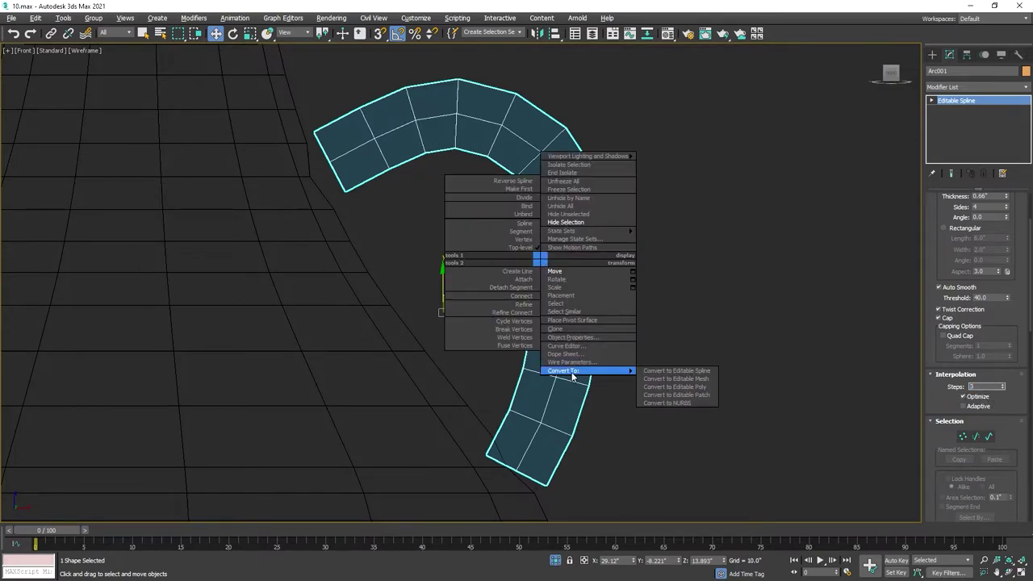
pyautogui.click(665, 381)
pyautogui.hotkey('ctrl', 'z')
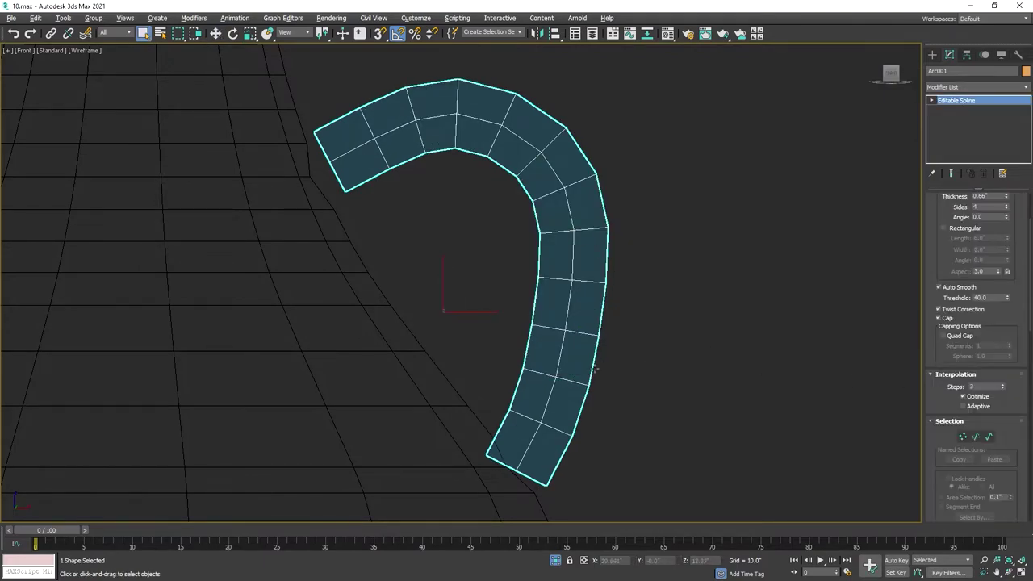
pyautogui.rightClick(568, 365)
pyautogui.click(696, 492)
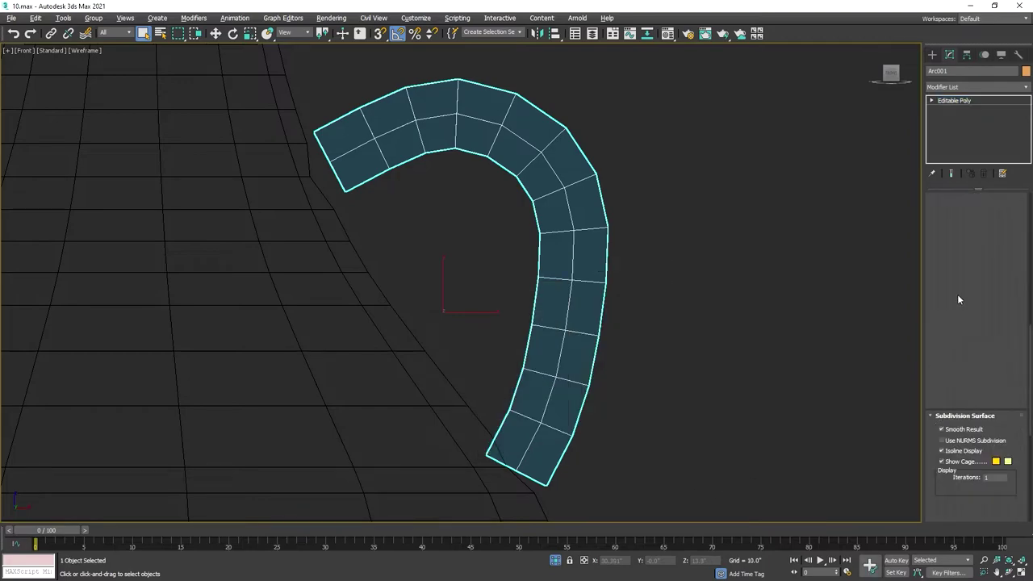
pyautogui.scroll(5, 970, 242)
pyautogui.scroll(3, 970, 242)
# Step: Try selecting polygons at the arc's lower end, then clear them and leave polygon editing
pyautogui.click(987, 211)
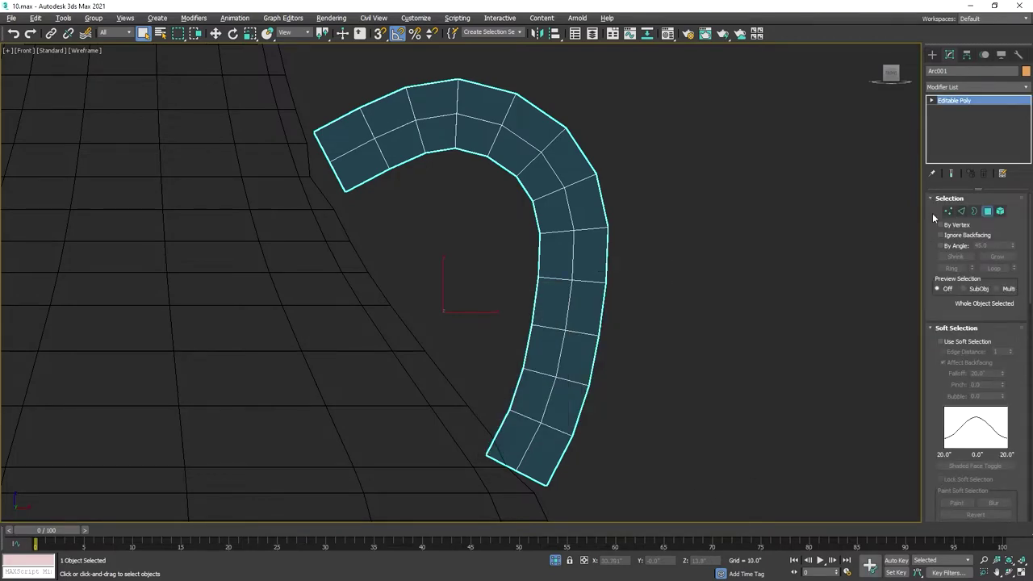
pyautogui.moveTo(278, 112)
pyautogui.mouseDown()
pyautogui.moveTo(359, 235)
pyautogui.moveTo(355, 223)
pyautogui.mouseUp()
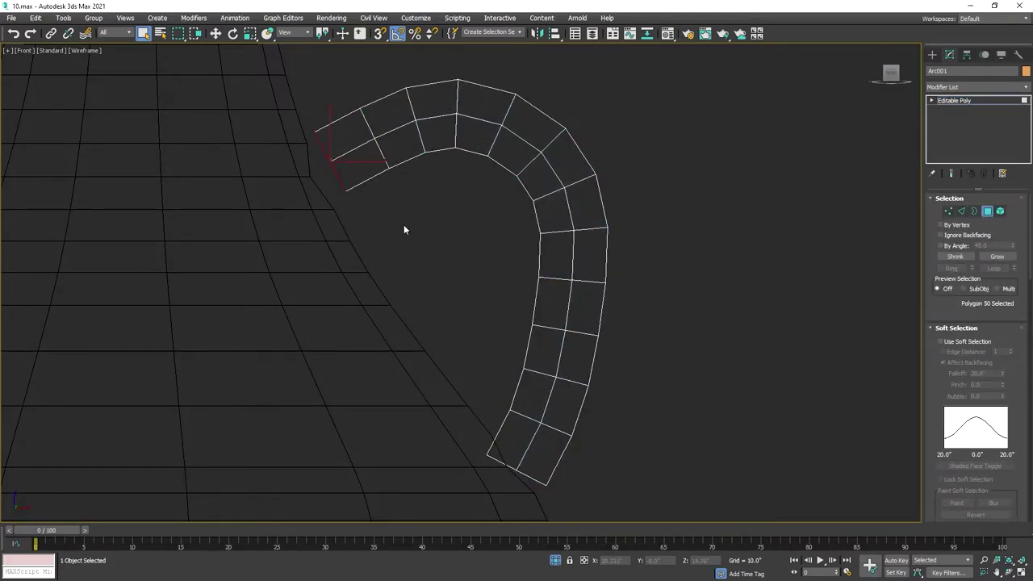
pyautogui.moveTo(404, 230); pyautogui.dragTo(471, 231, button='middle')
pyautogui.moveTo(631, 282); pyautogui.dragTo(555, 328)
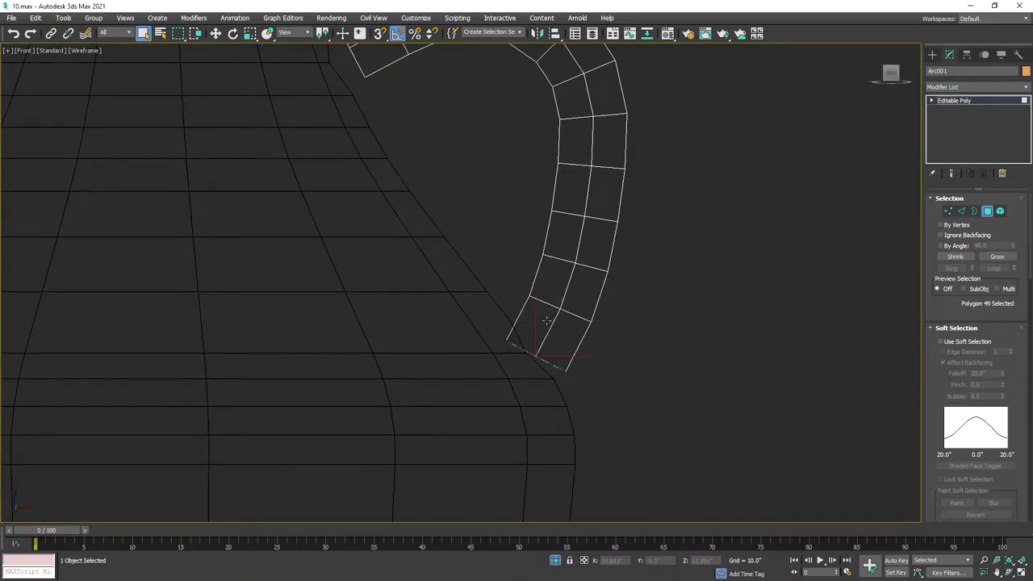
pyautogui.click(509, 285)
pyautogui.scroll(2, 509, 285)
pyautogui.rightClick(357, 143)
pyautogui.click(388, 157)
pyautogui.moveTo(438, 406); pyautogui.dragTo(331, 476, button='middle')
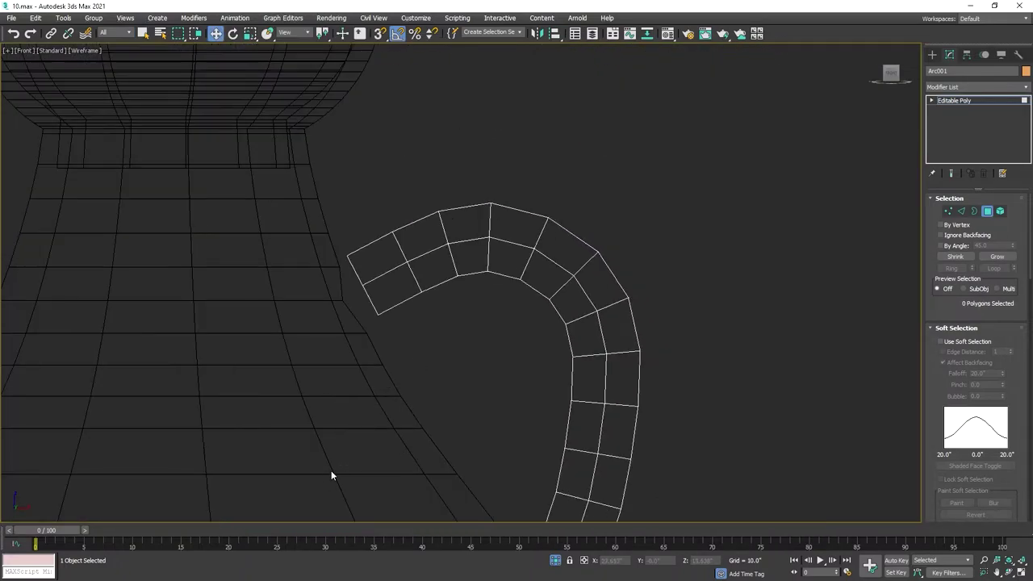
pyautogui.click(986, 213)
# Step: Attach the arc handle to the vase body as one mesh
pyautogui.click(358, 448)
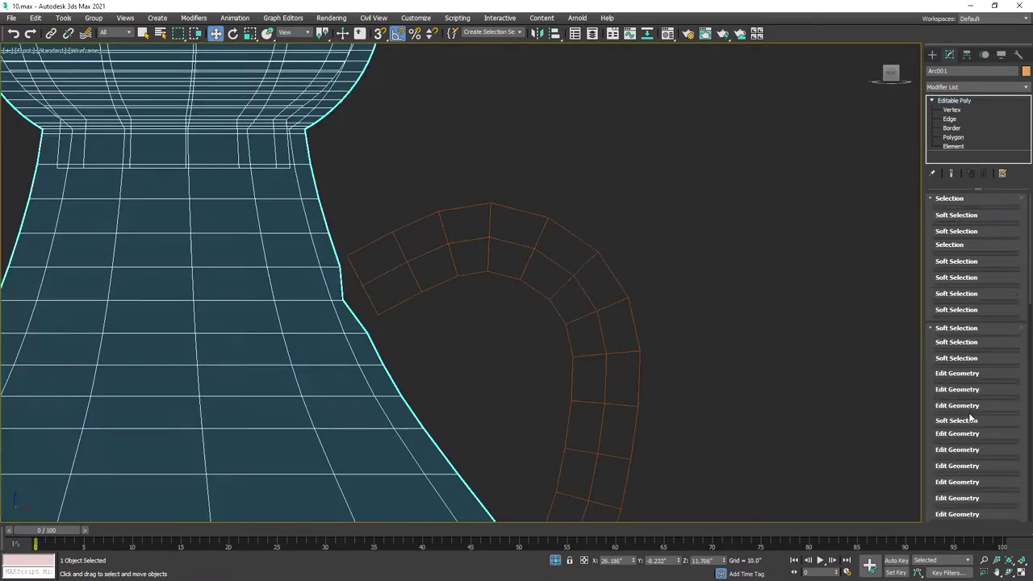
pyautogui.scroll(-2, 968, 419)
pyautogui.click(949, 485)
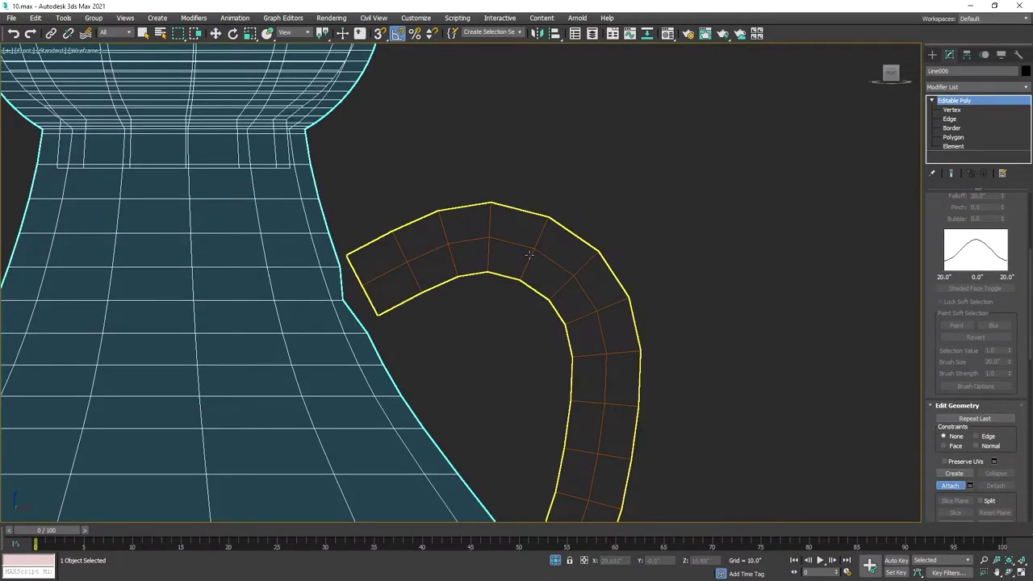
pyautogui.click(355, 279)
pyautogui.scroll(3, 355, 279)
# Step: Select the handle as an element and nudge it slightly in the top view
pyautogui.keyDown('alt'); pyautogui.moveTo(484, 291); pyautogui.dragTo(516, 291, button='middle'); pyautogui.keyUp('alt')
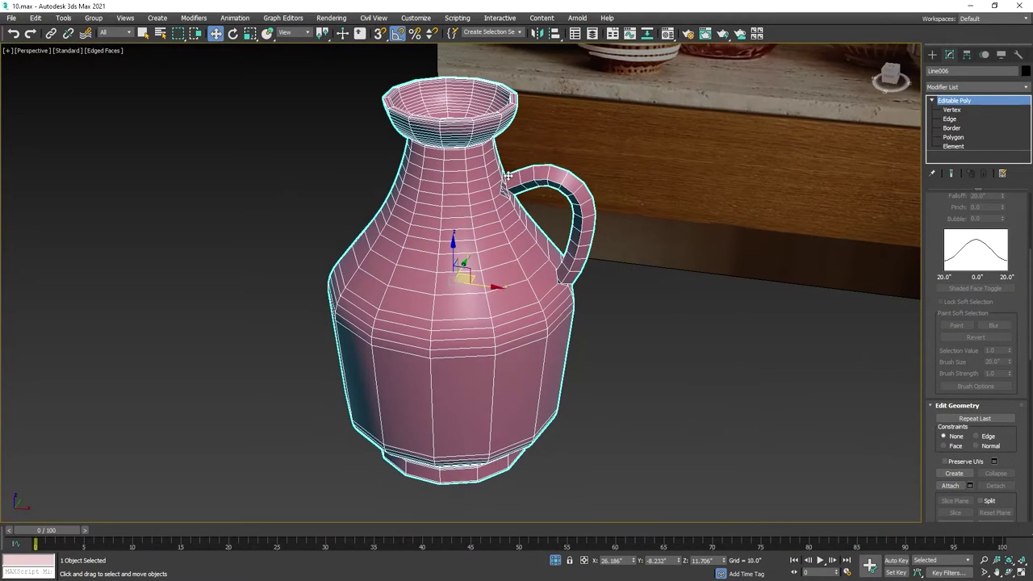
pyautogui.scroll(4, 468, 189)
pyautogui.scroll(2, 468, 188)
pyautogui.hotkey('alt', 'w')
pyautogui.hotkey('alt', 'w')
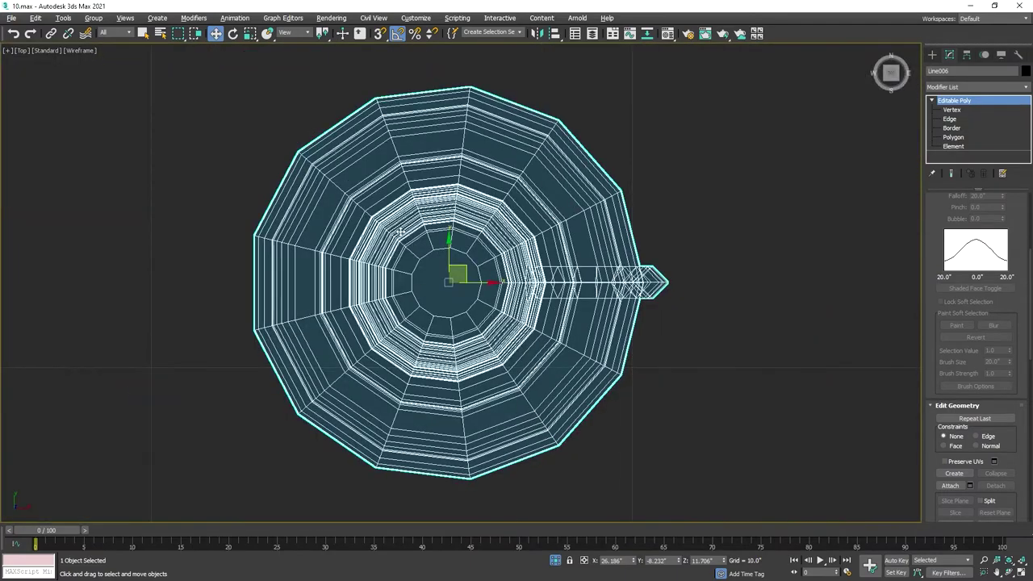
pyautogui.scroll(4, 564, 288)
pyautogui.hotkey('alt', 'w')
pyautogui.hotkey('alt', 'w')
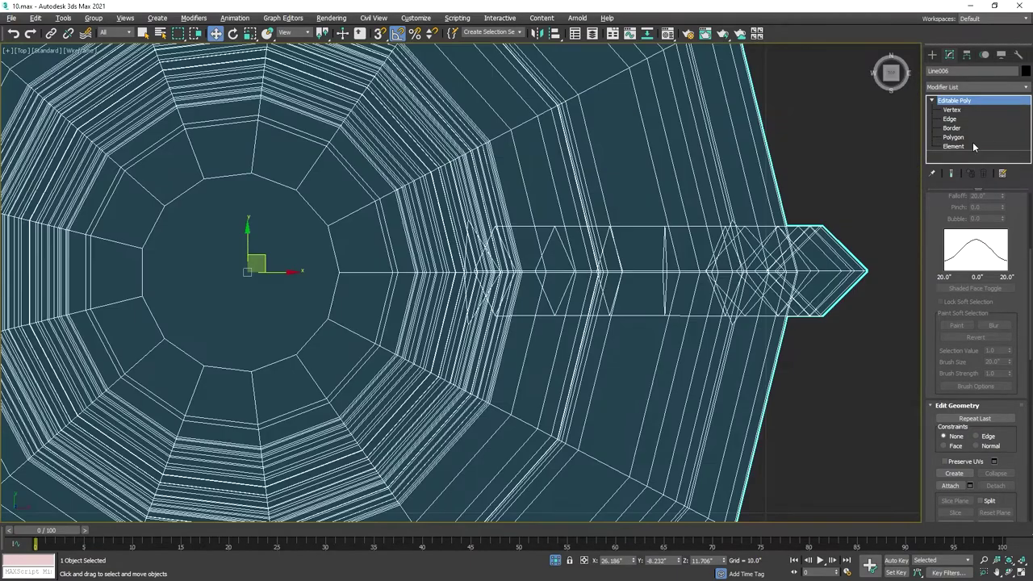
pyautogui.click(953, 147)
pyautogui.click(865, 261)
pyautogui.scroll(5, 655, 271)
pyautogui.moveTo(767, 243); pyautogui.dragTo(767, 249)
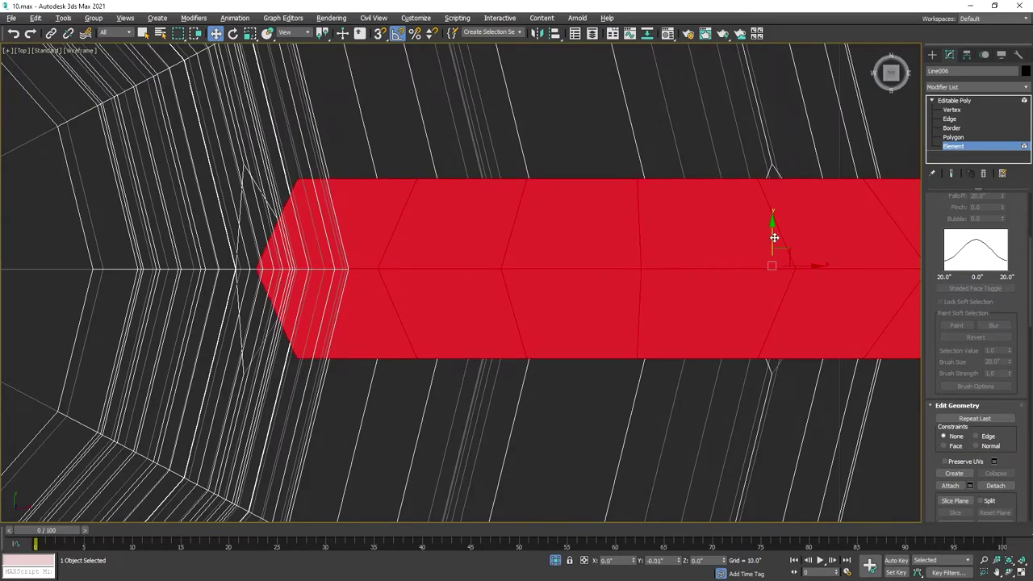
# Step: Target Weld the handle's corner vertices into the hole corners on the vase body
pyautogui.hotkey('alt', 'w')
pyautogui.moveTo(785, 307)
pyautogui.keyDown('alt'); pyautogui.mouseDown(button='middle')
pyautogui.moveTo(489, 257)
pyautogui.moveTo(604, 162)
pyautogui.mouseUp(button='middle'); pyautogui.keyUp('alt')
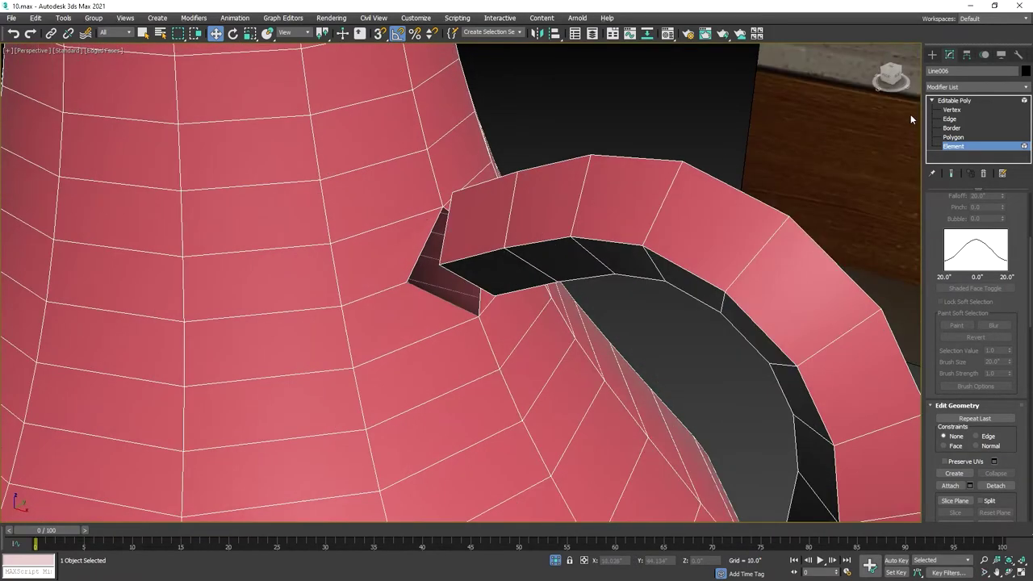
pyautogui.press('1')
pyautogui.rightClick(457, 212)
pyautogui.click(440, 280)
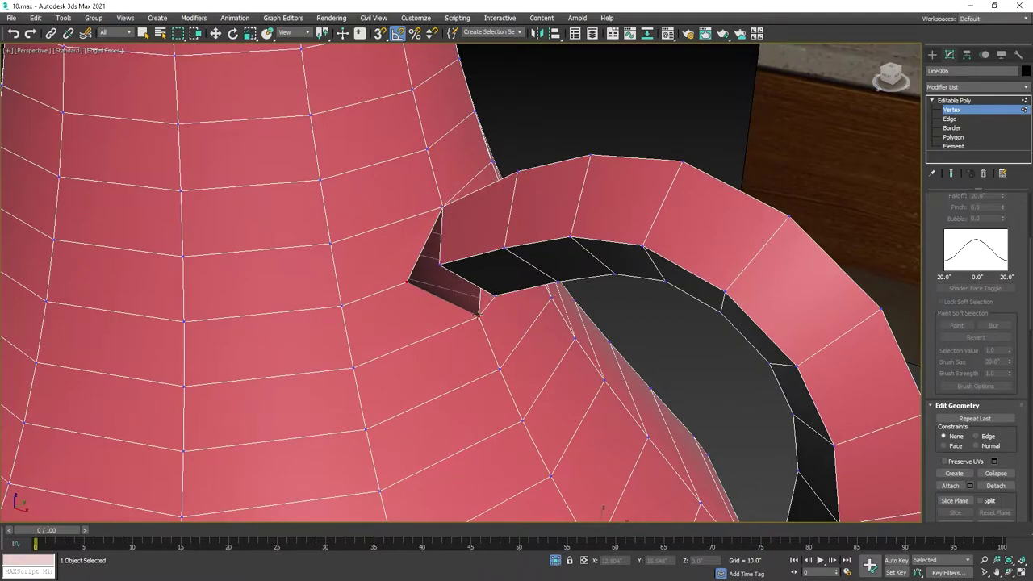
pyautogui.keyDown('alt'); pyautogui.moveTo(478, 318); pyautogui.dragTo(499, 318, button='middle'); pyautogui.keyUp('alt')
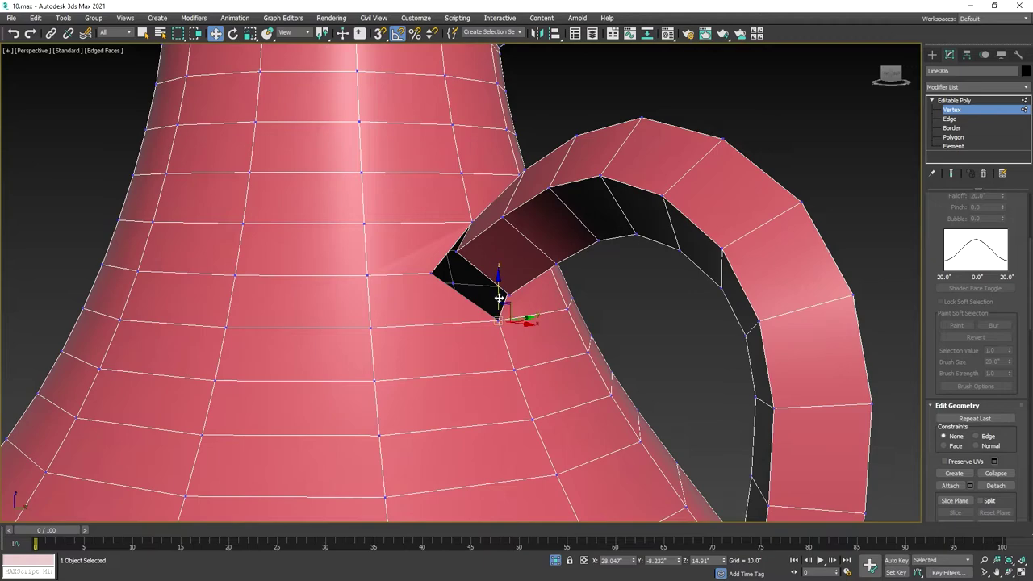
pyautogui.moveTo(498, 298); pyautogui.dragTo(504, 313)
pyautogui.rightClick(503, 342)
pyautogui.click(500, 383)
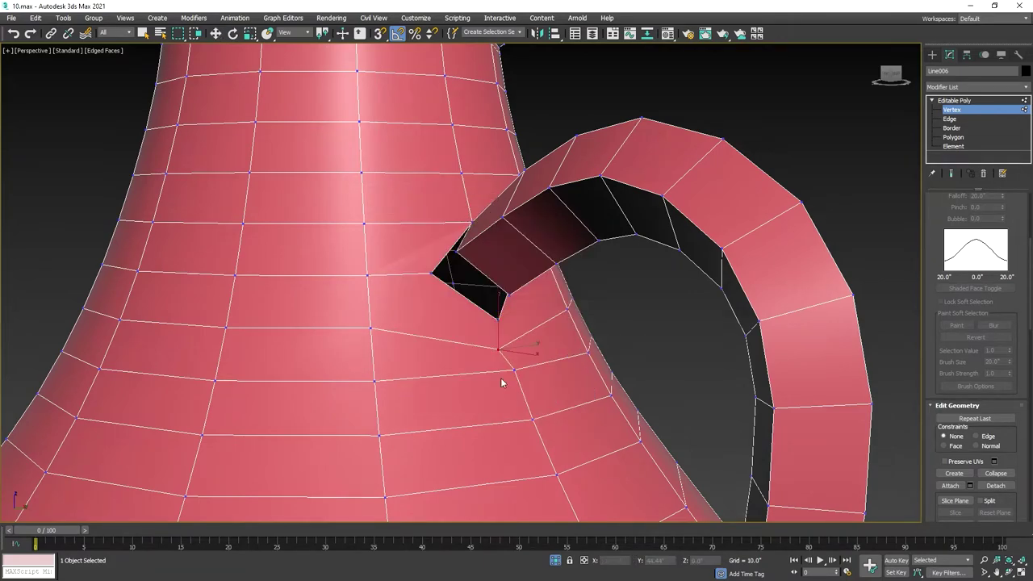
pyautogui.click(497, 320)
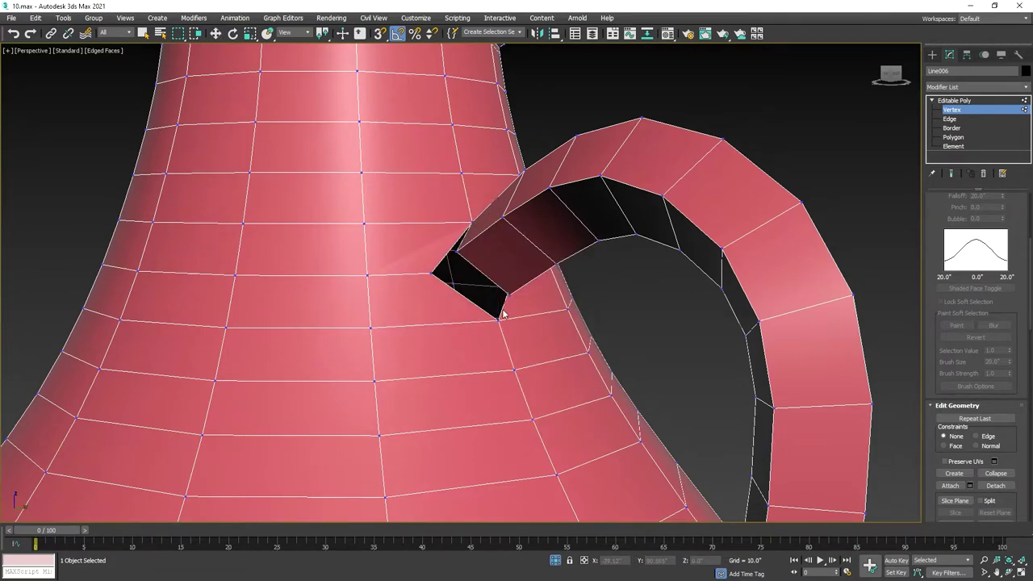
pyautogui.click(496, 320)
# Step: Orbit around to inspect the joined handle, frame the vase, and exit vertex editing
pyautogui.scroll(-5, 432, 272)
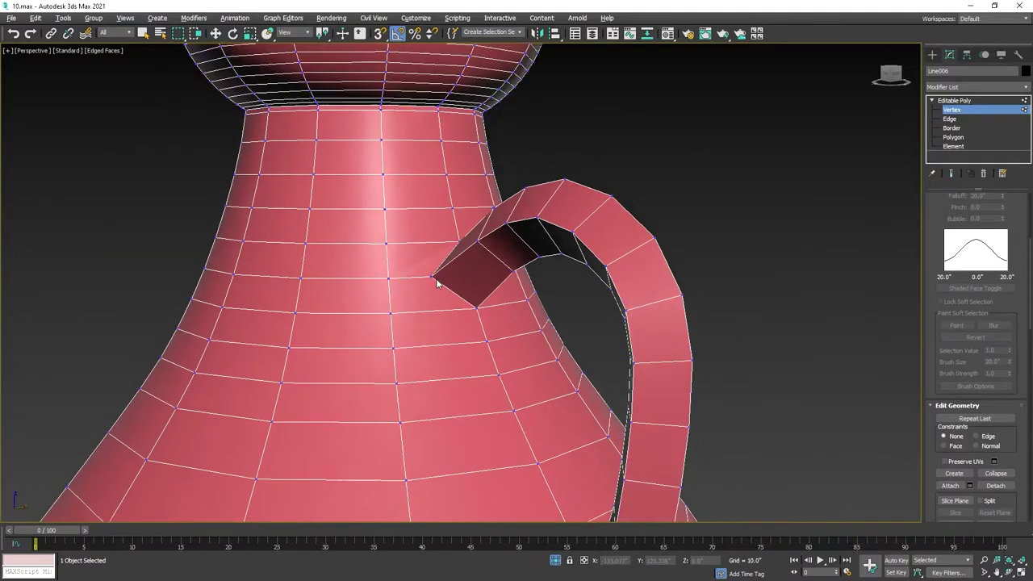
pyautogui.keyDown('alt'); pyautogui.moveTo(432, 272); pyautogui.dragTo(382, 294, button='middle'); pyautogui.keyUp('alt')
pyautogui.scroll(-4, 382, 299)
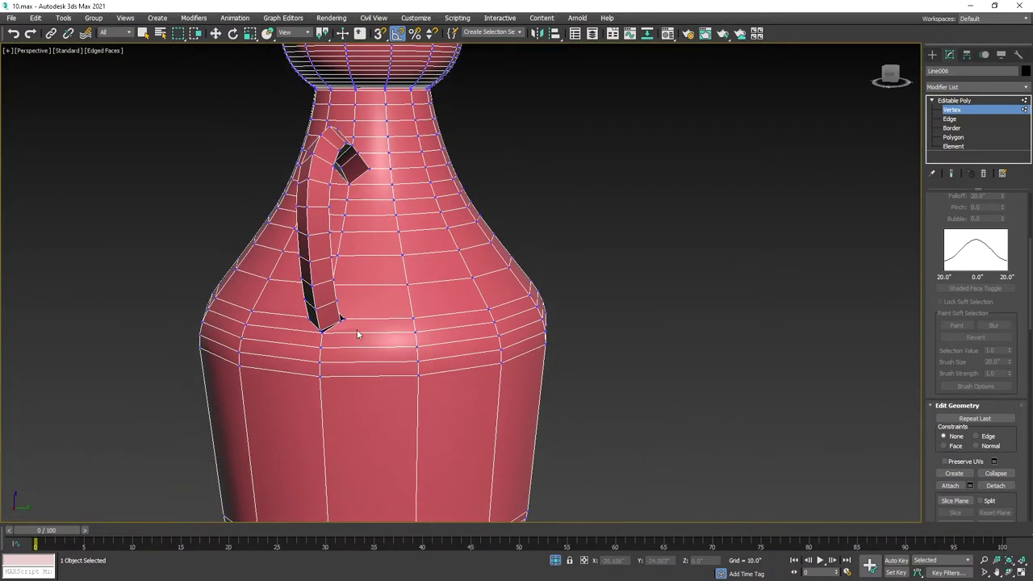
pyautogui.scroll(4, 356, 330)
pyautogui.scroll(2, 335, 334)
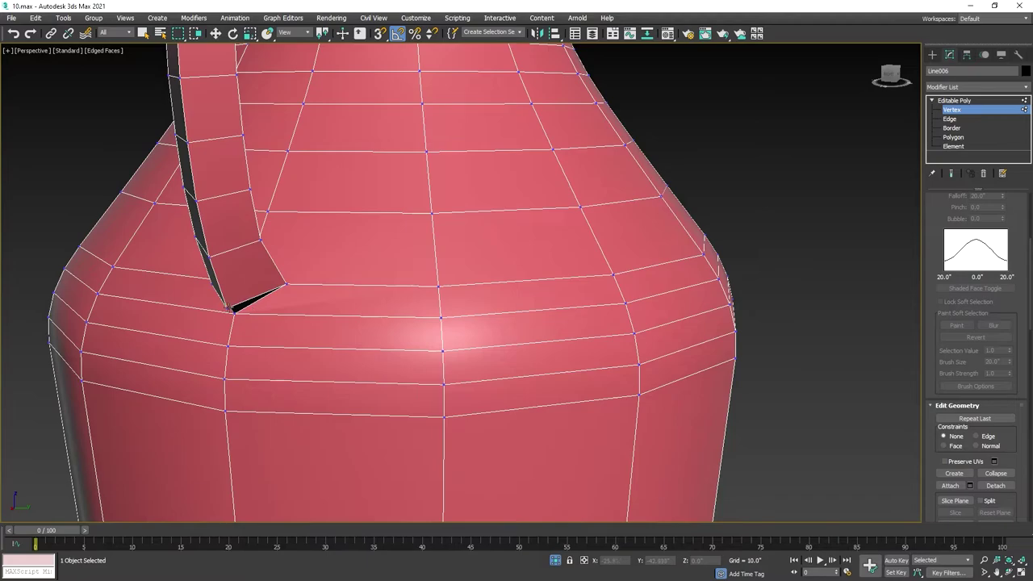
pyautogui.keyDown('alt'); pyautogui.moveTo(234, 313); pyautogui.dragTo(669, 312, button='middle'); pyautogui.keyUp('alt')
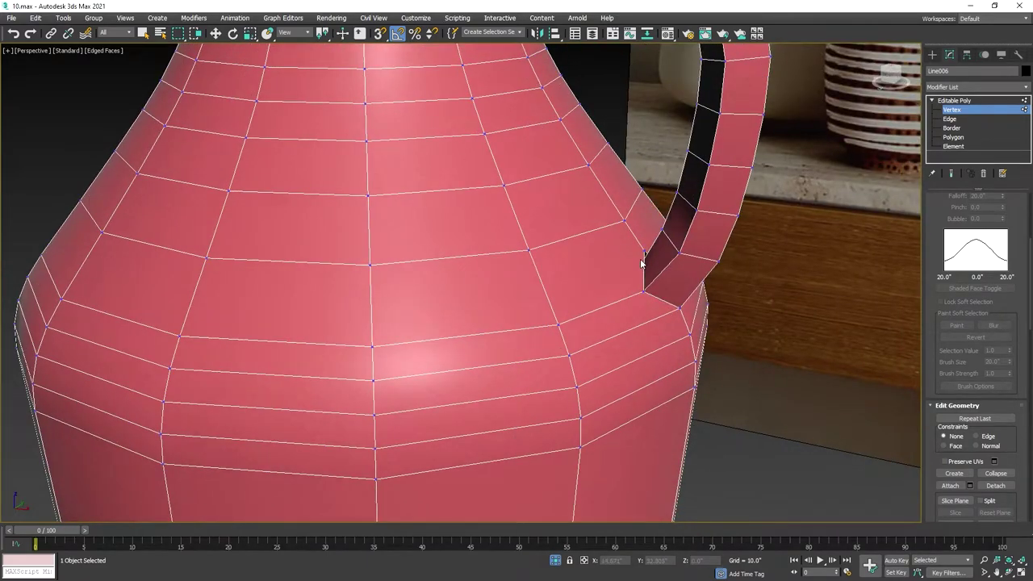
pyautogui.press('F3')
pyautogui.press('F3')
pyautogui.press('w')
pyautogui.scroll(-5, 678, 274)
pyautogui.press('z')
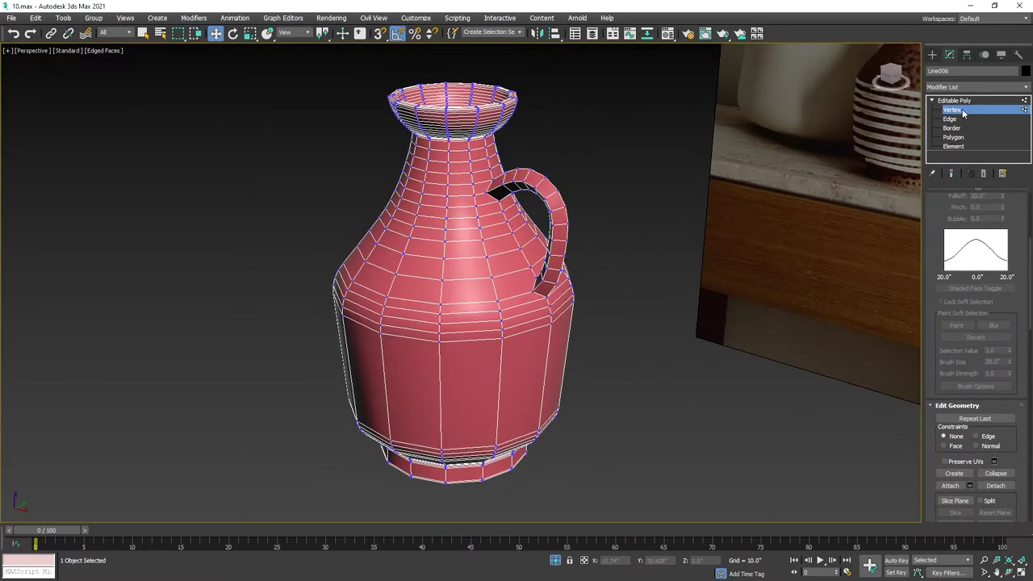
pyautogui.click(953, 110)
pyautogui.click(957, 87)
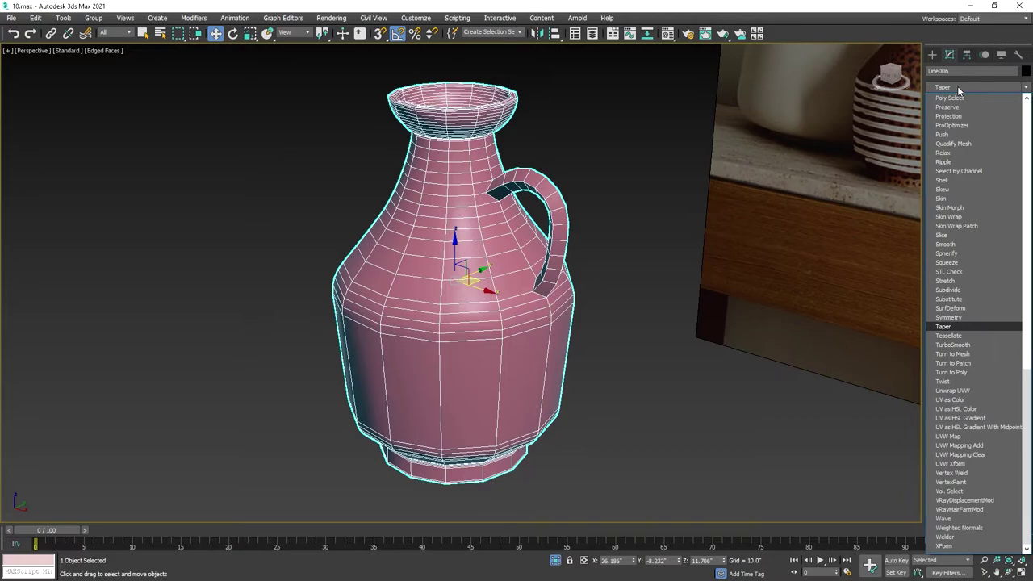
pyautogui.click(688, 395)
pyautogui.press('F4')
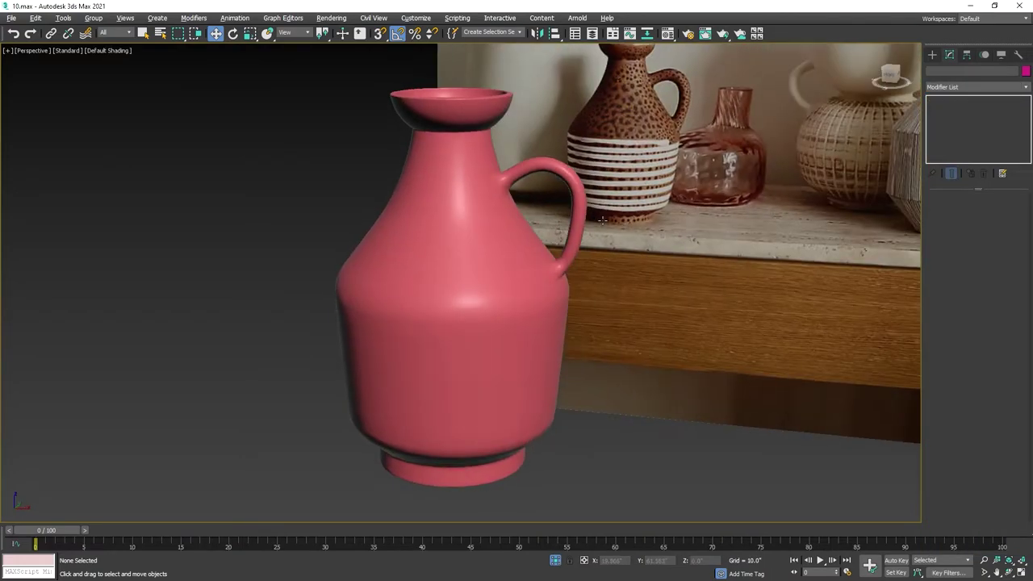
pyautogui.click(581, 182)
pyautogui.hotkey('alt', 'w')
pyautogui.hotkey('alt', 'w')
pyautogui.press('z')
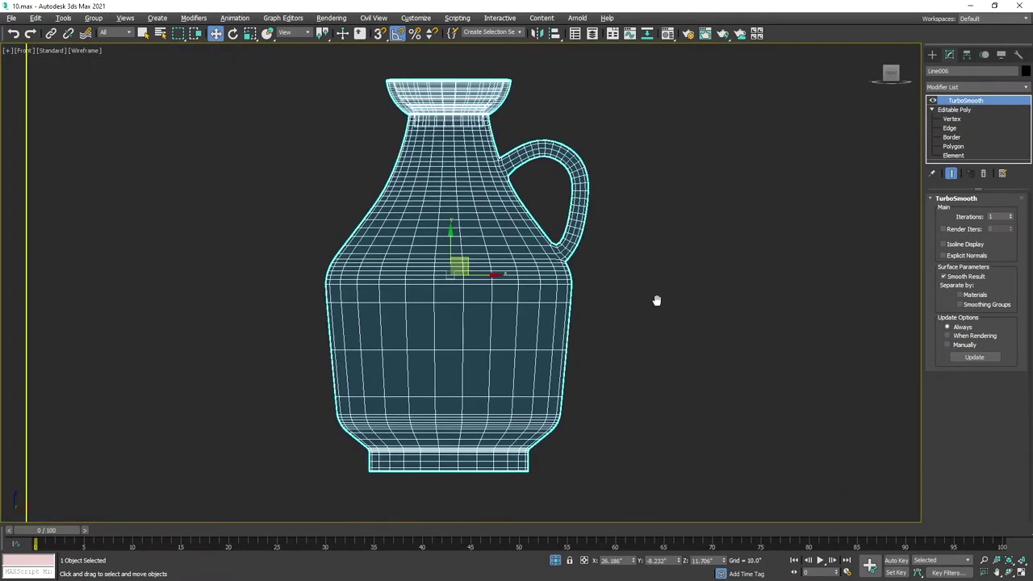
pyautogui.scroll(3, 605, 290)
pyautogui.press('1')
pyautogui.scroll(3, 565, 306)
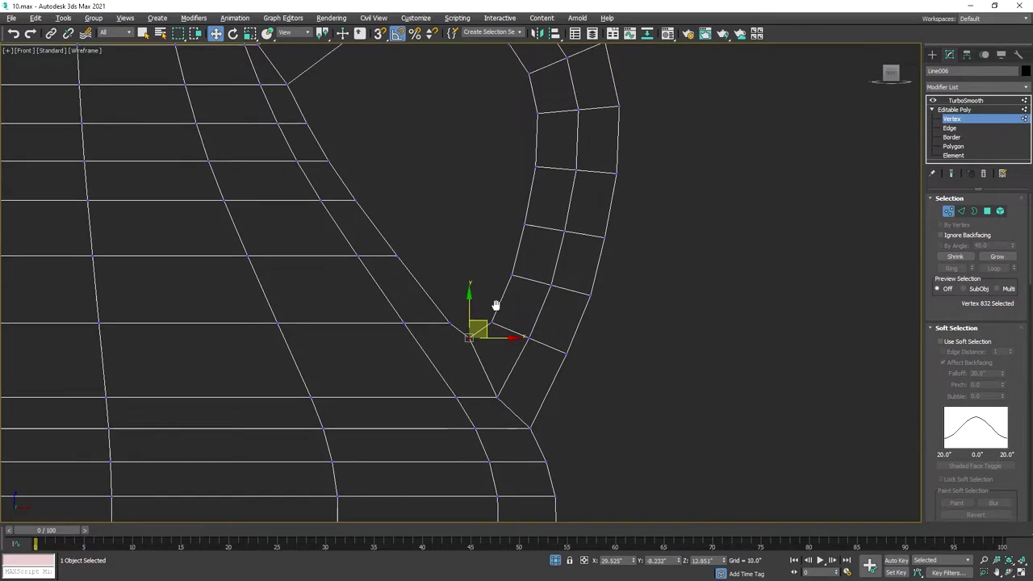
pyautogui.scroll(-3, 436, 282)
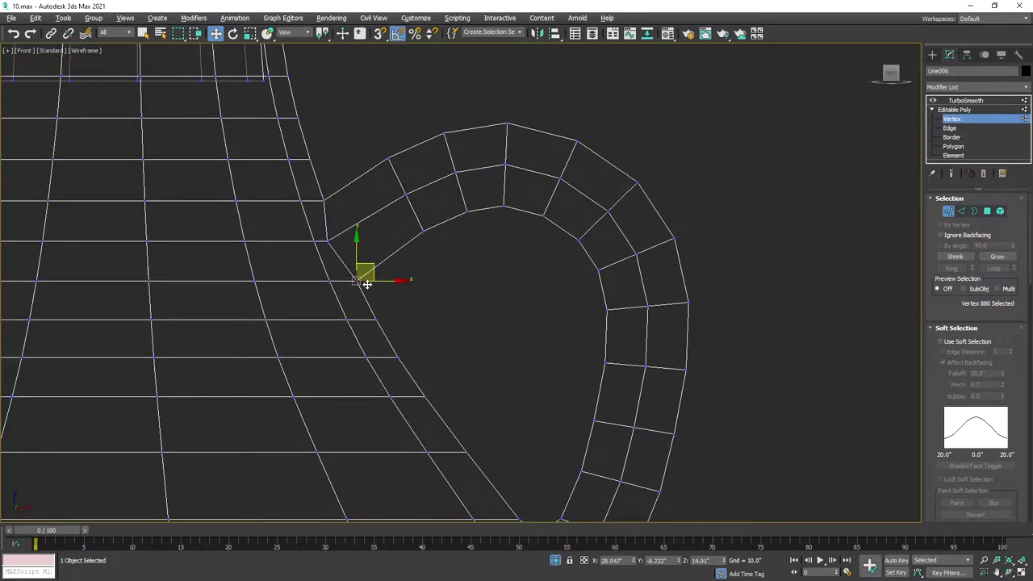
pyautogui.hotkey('alt', 'w')
pyautogui.click(702, 427)
pyautogui.hotkey('alt', 'w')
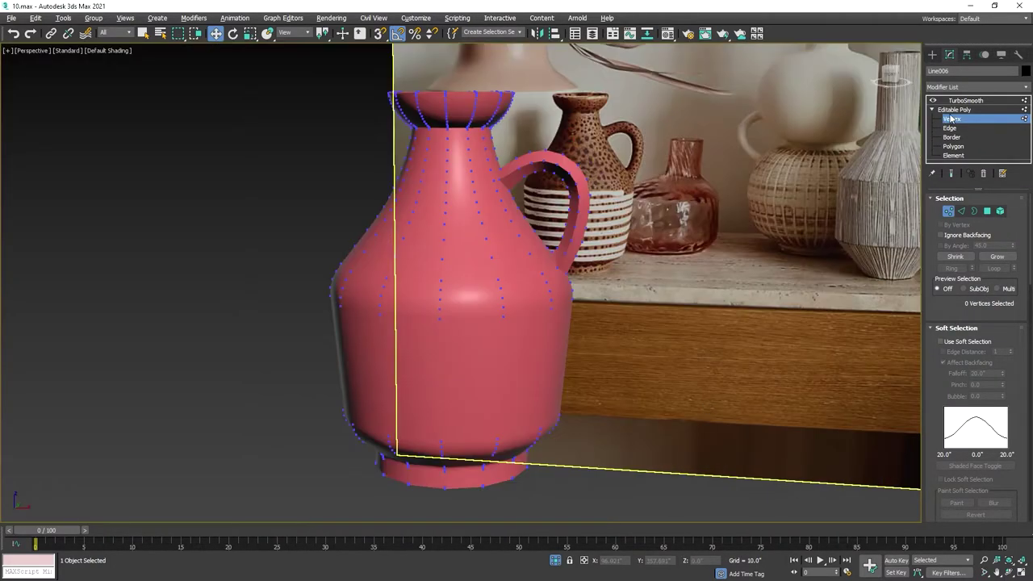
pyautogui.press('1')
pyautogui.hotkey('ctrl', 'd')
pyautogui.moveTo(499, 277)
pyautogui.keyDown('alt'); pyautogui.mouseDown(button='middle')
pyautogui.moveTo(456, 282)
pyautogui.moveTo(477, 261)
pyautogui.mouseUp(button='middle'); pyautogui.keyUp('alt')
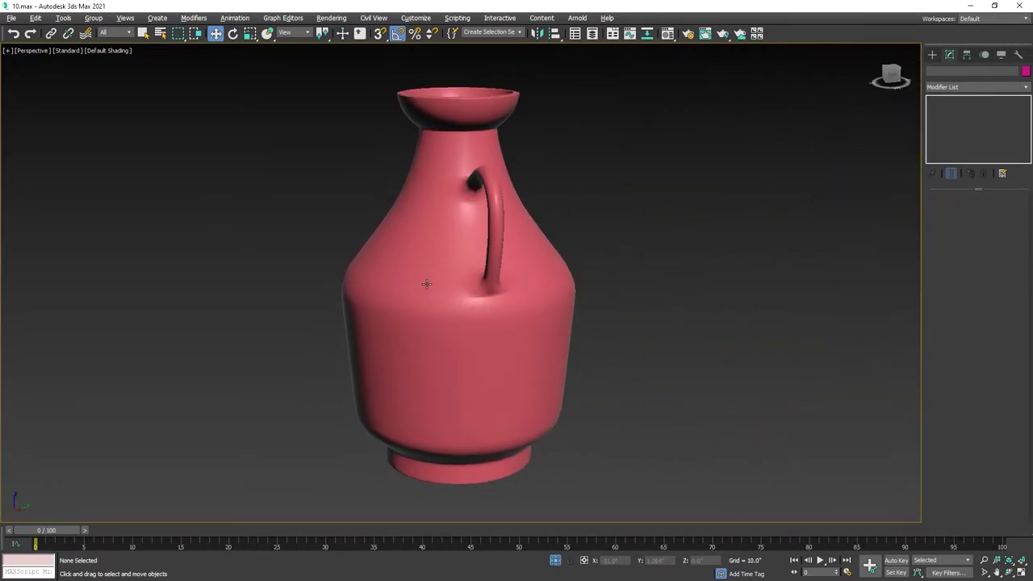
pyautogui.click(477, 261)
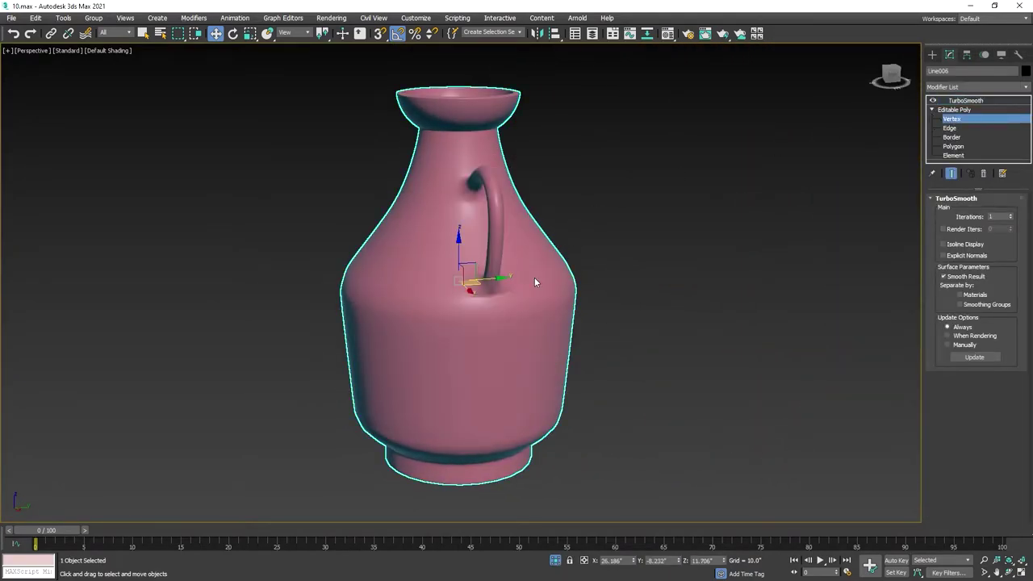
# Step: With Edged Faces on, select the vertex at the top of the jug's handle
pyautogui.press('1')
pyautogui.press('F4')
pyautogui.scroll(2, 484, 290)
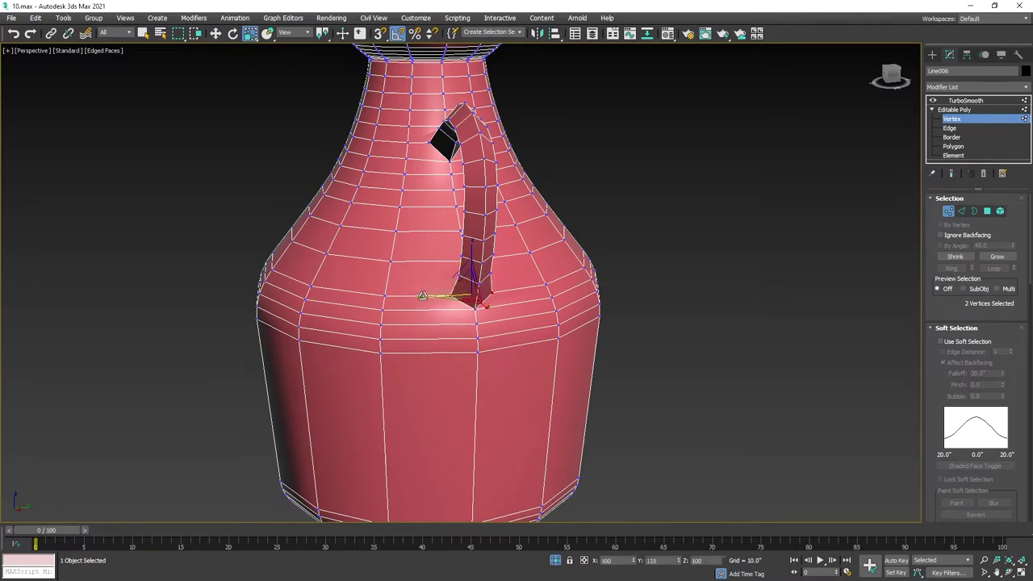
pyautogui.scroll(-5, 992, 408)
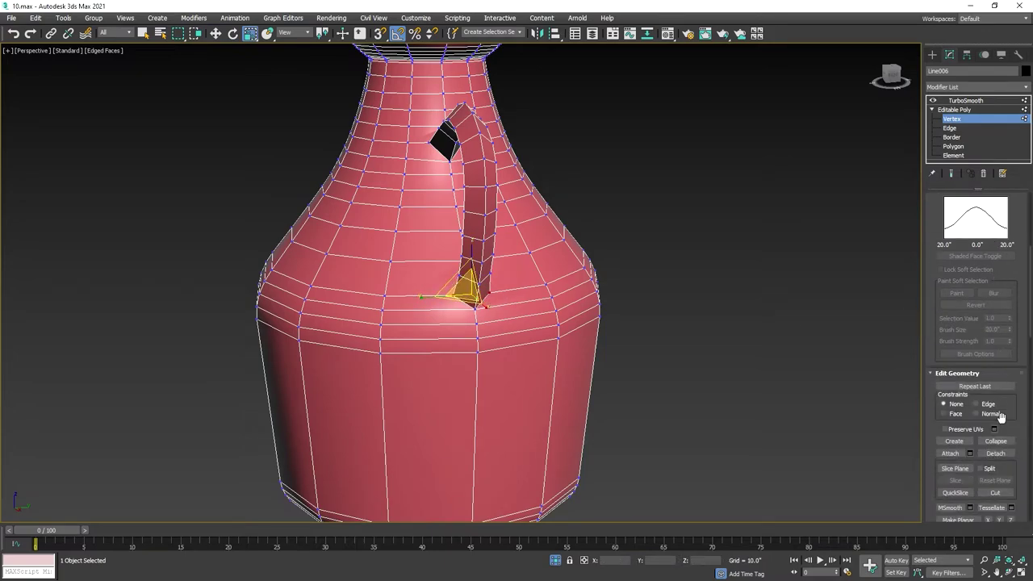
pyautogui.scroll(-1, 997, 436)
pyautogui.keyDown('alt'); pyautogui.moveTo(480, 277); pyautogui.dragTo(480, 266, button='middle'); pyautogui.keyUp('alt')
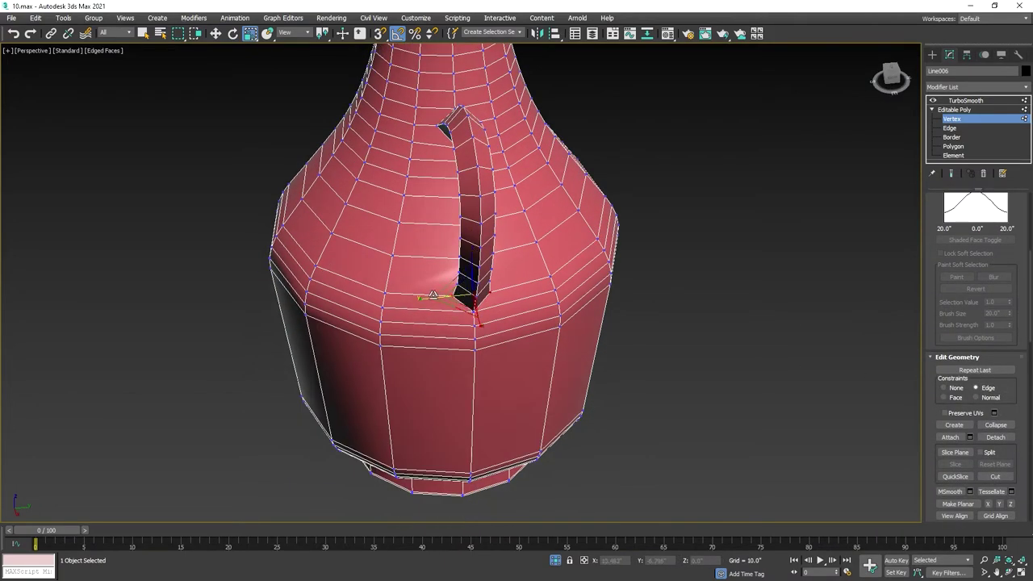
pyautogui.moveTo(459, 155)
pyautogui.mouseDown(button='middle')
pyautogui.moveTo(452, 223)
pyautogui.moveTo(463, 213)
pyautogui.mouseUp(button='middle')
pyautogui.click(428, 194)
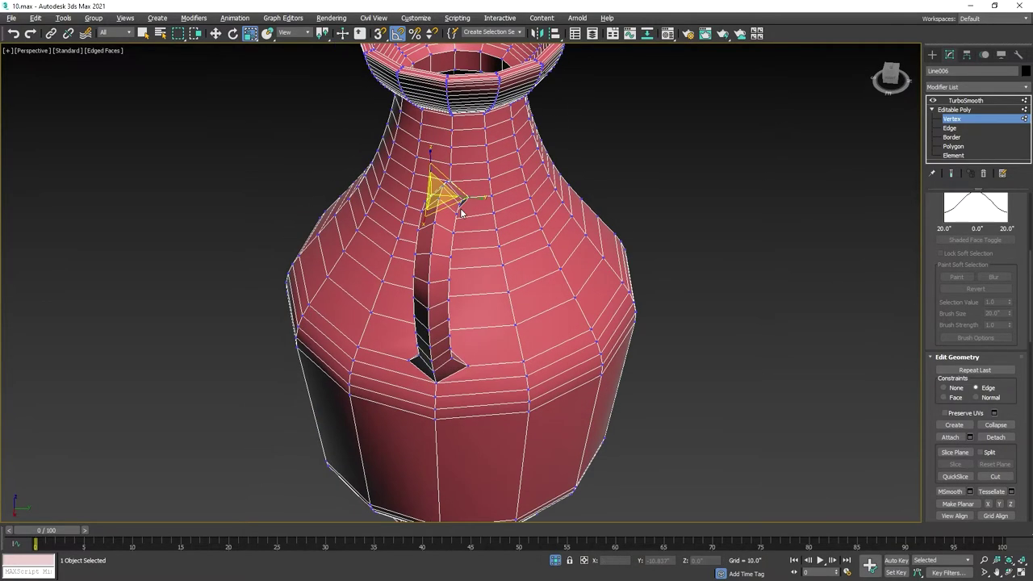
# Step: Exit vertex mode, turn off Edged Faces, and zoom out to view the whole scene
pyautogui.click(954, 110)
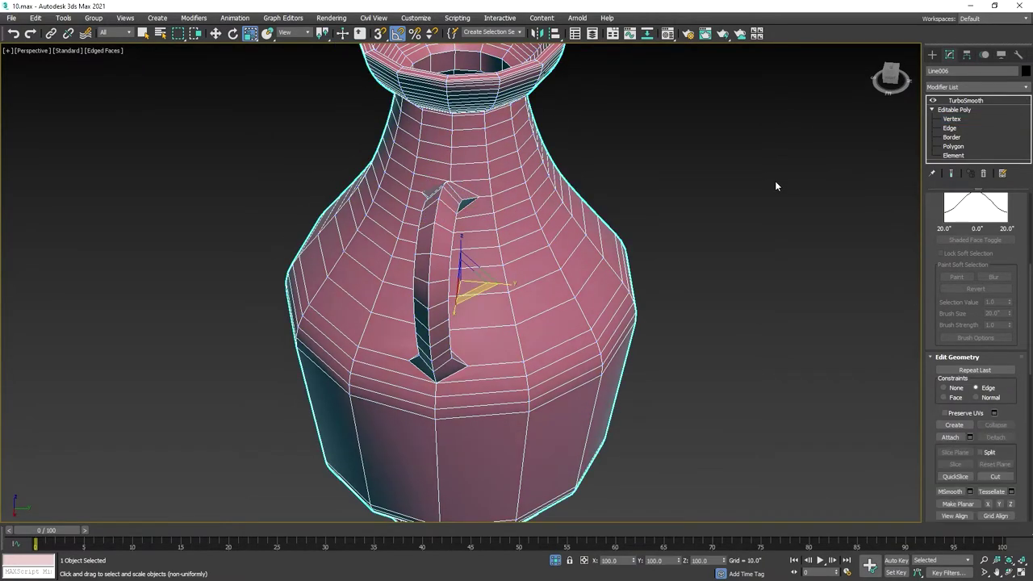
pyautogui.click(739, 202)
pyautogui.scroll(-5, 704, 225)
pyautogui.keyDown('alt'); pyautogui.moveTo(704, 225); pyautogui.dragTo(677, 219, button='middle'); pyautogui.keyUp('alt')
pyautogui.scroll(-5, 677, 220)
pyautogui.press('F4')
pyautogui.click(330, 313)
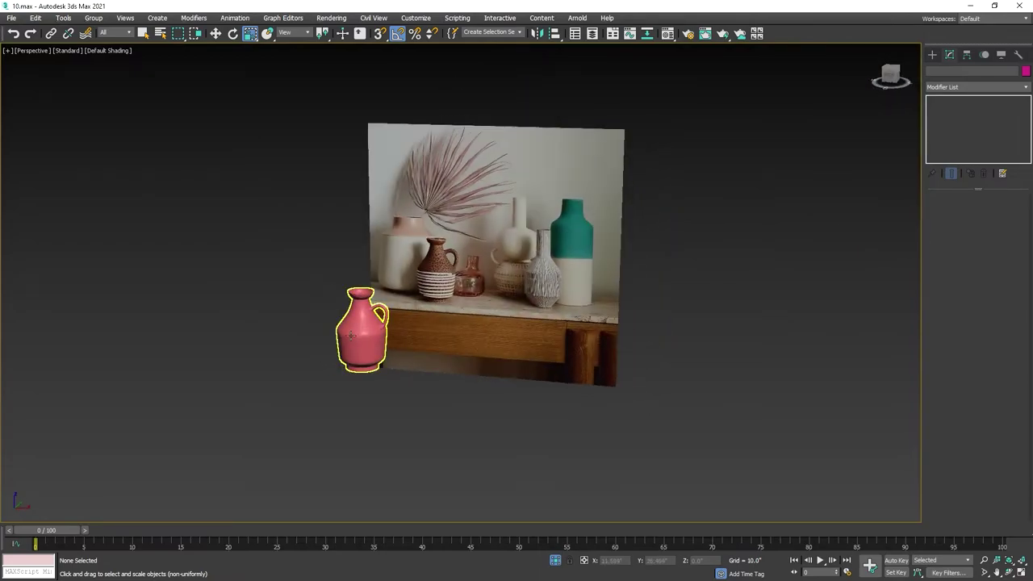
pyautogui.press('z')
pyautogui.moveTo(433, 321)
pyautogui.keyDown('alt'); pyautogui.mouseDown(button='middle')
pyautogui.moveTo(488, 288)
pyautogui.moveTo(486, 321)
pyautogui.moveTo(609, 561)
pyautogui.mouseUp(button='middle'); pyautogui.keyUp('alt')
# Step: Select only the large pink lathed vase and convert it to Editable Poly
pyautogui.press('w')
pyautogui.scroll(-2, 486, 321)
pyautogui.rightClick(426, 330)
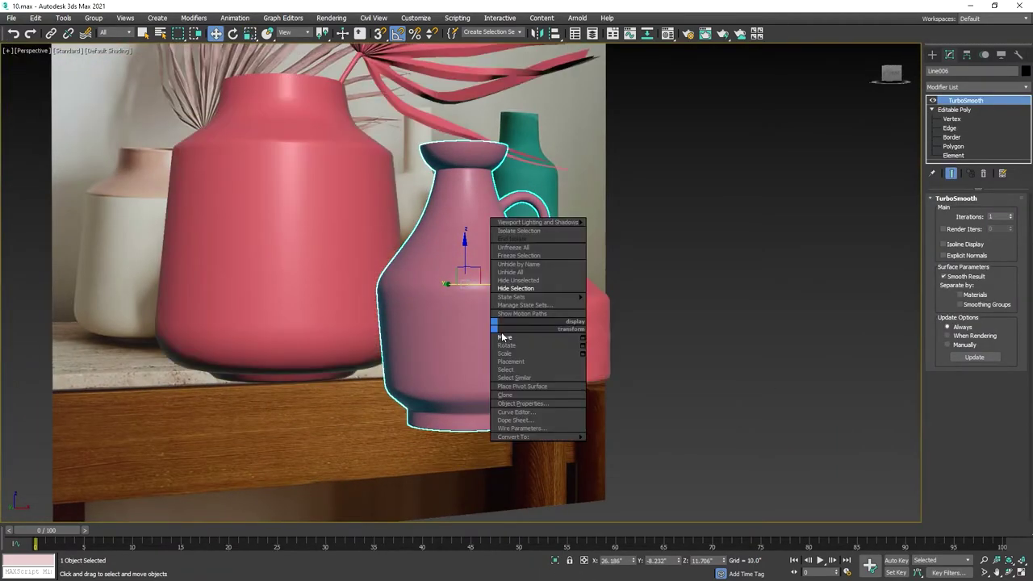
pyautogui.click(175, 223)
pyautogui.keyDown('alt'); pyautogui.moveTo(189, 233); pyautogui.dragTo(388, 323, button='middle'); pyautogui.keyUp('alt')
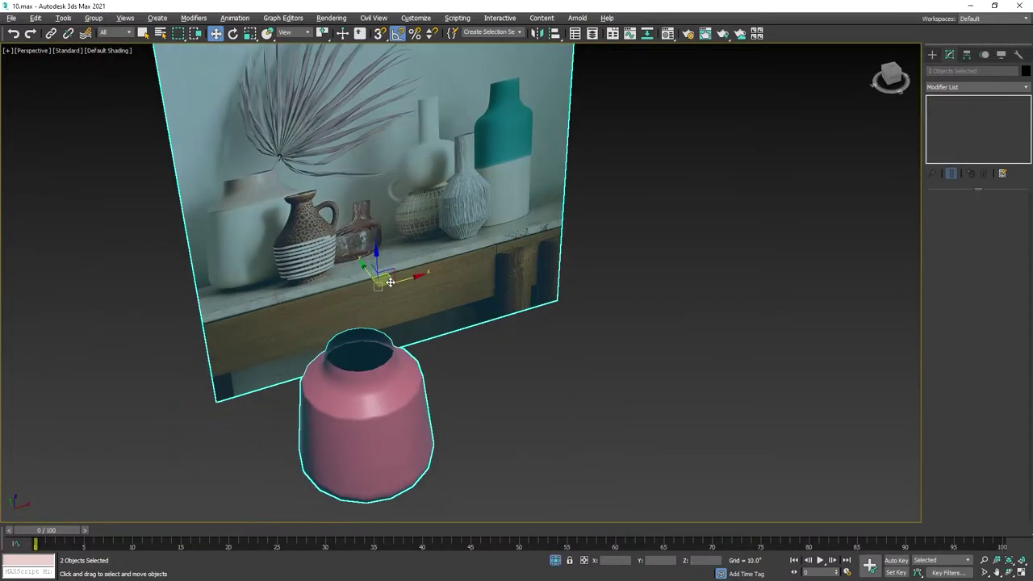
pyautogui.click(419, 395)
pyautogui.keyDown('alt'); pyautogui.moveTo(445, 409); pyautogui.dragTo(496, 285, button='middle'); pyautogui.keyUp('alt')
pyautogui.rightClick(497, 274)
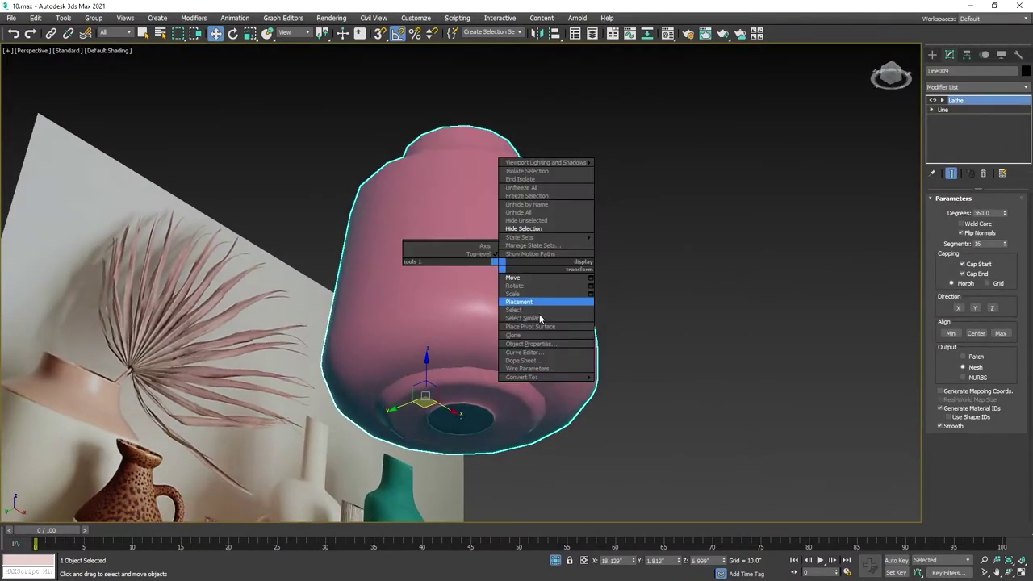
pyautogui.click(645, 386)
pyautogui.scroll(2, 687, 389)
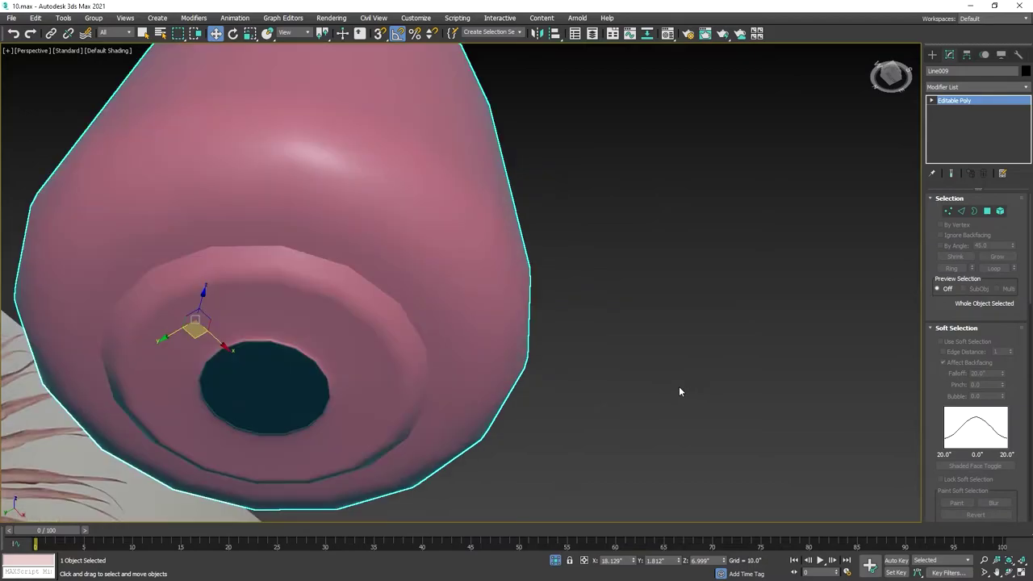
pyautogui.scroll(3, 679, 386)
# Step: Delete the large pink vase's bottom cap face, leaving an open hole
pyautogui.scroll(-5, 734, 345)
pyautogui.click(830, 364)
pyautogui.scroll(2, 631, 330)
pyautogui.click(630, 330)
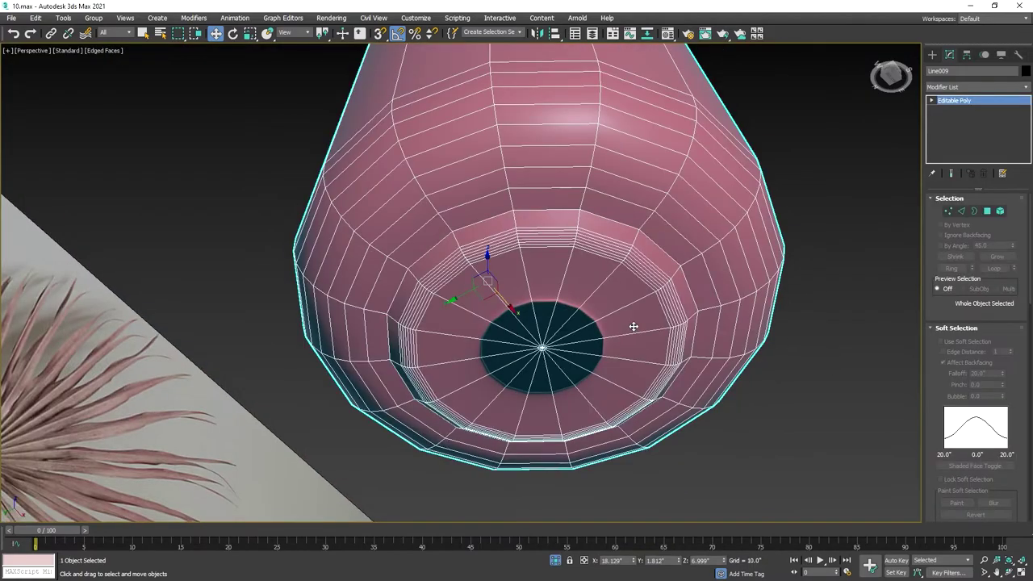
pyautogui.click(594, 278)
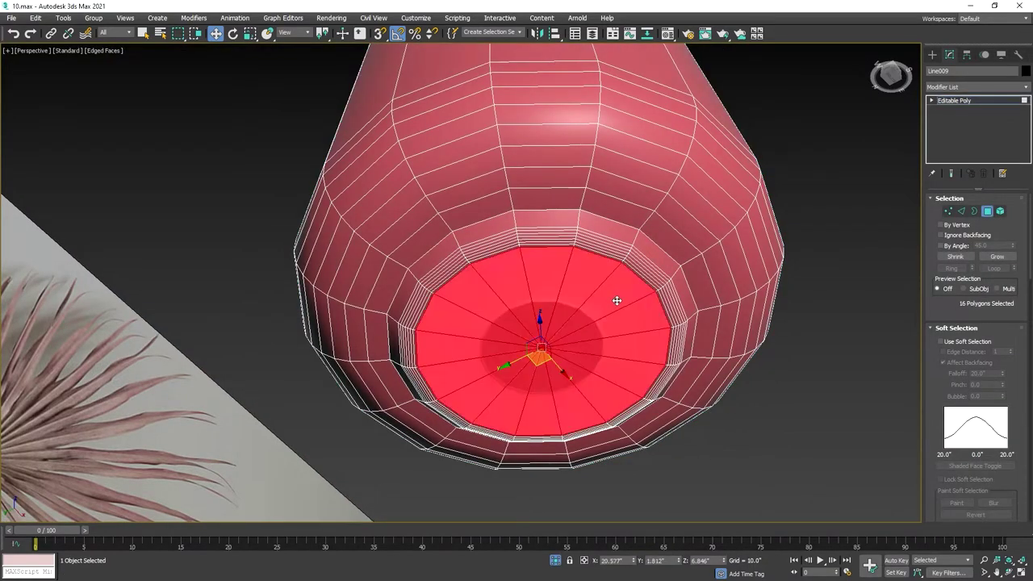
pyautogui.press('Delete')
# Step: Shift-scale the bottom hole's border inward and cap it with a new face
pyautogui.click(669, 323)
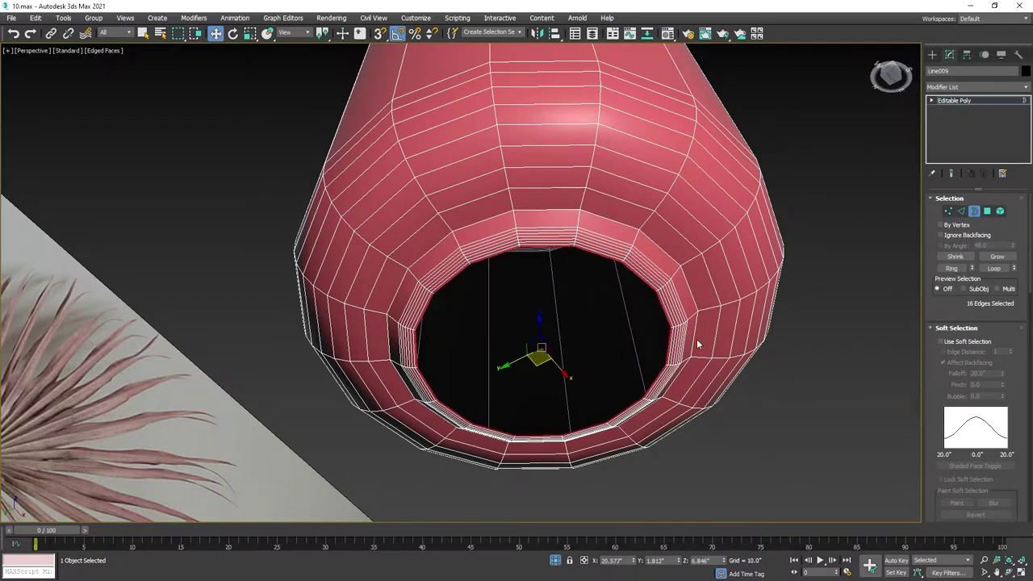
pyautogui.press('r')
pyautogui.keyDown('shift'); pyautogui.moveTo(550, 369); pyautogui.dragTo(571, 375); pyautogui.keyUp('shift')
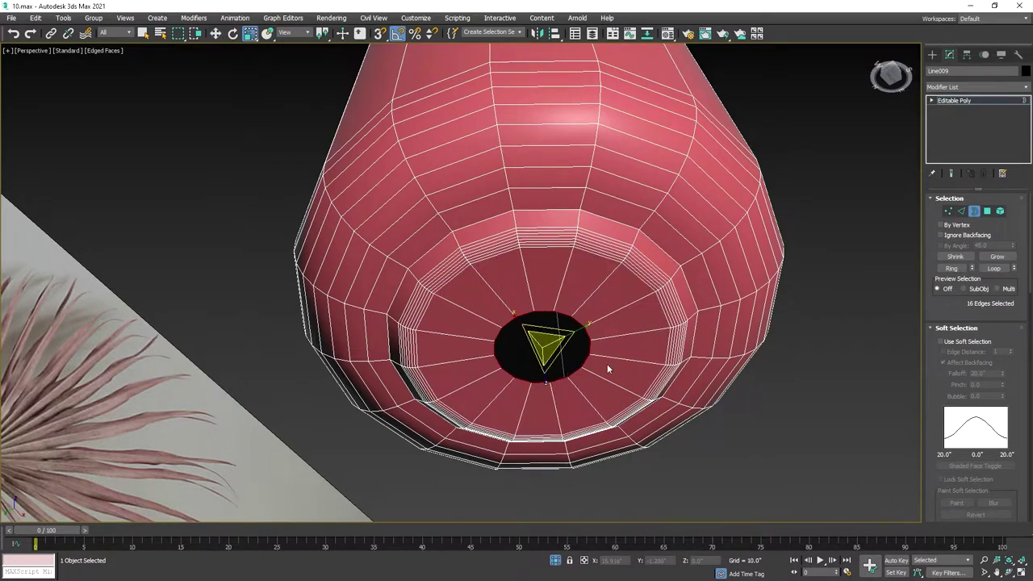
pyautogui.scroll(-2, 999, 389)
pyautogui.scroll(-3, 1000, 389)
pyautogui.scroll(-5, 998, 428)
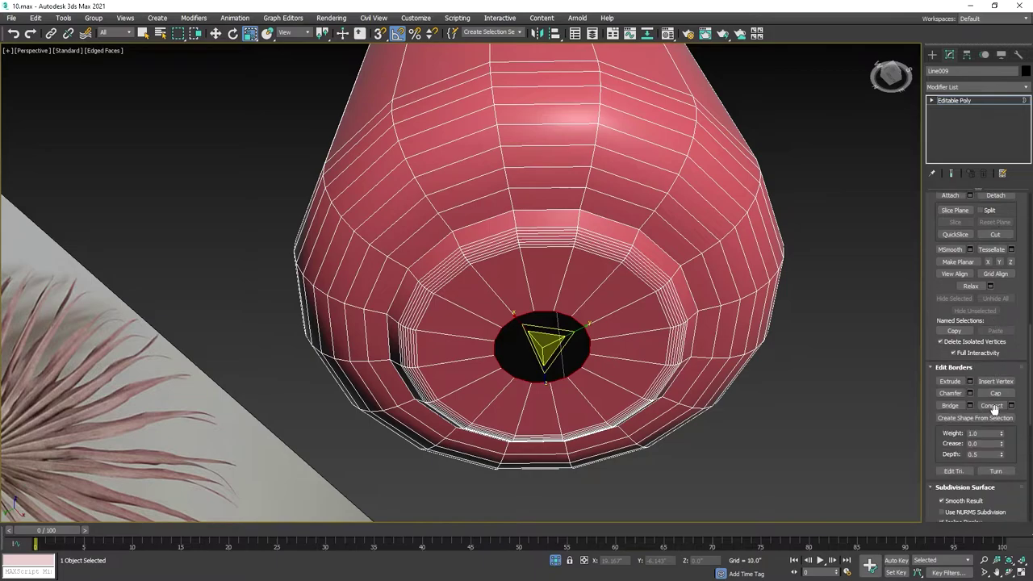
pyautogui.click(998, 393)
pyautogui.keyDown('alt'); pyautogui.moveTo(598, 266); pyautogui.dragTo(611, 242, button='middle'); pyautogui.keyUp('alt')
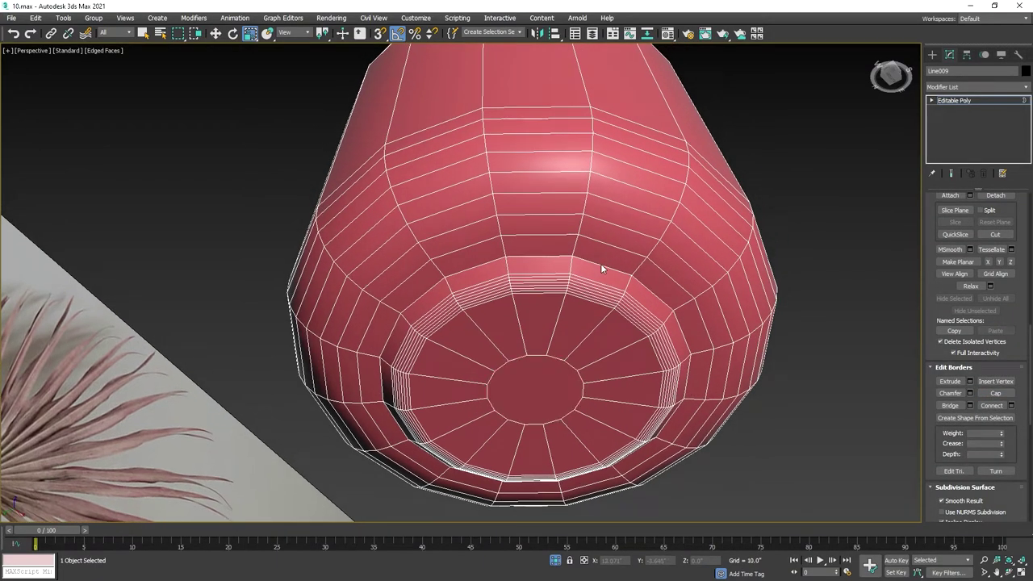
# Step: Extrude the new base's edge loop with a width of 3.0
pyautogui.press('2')
pyautogui.scroll(-1, 965, 301)
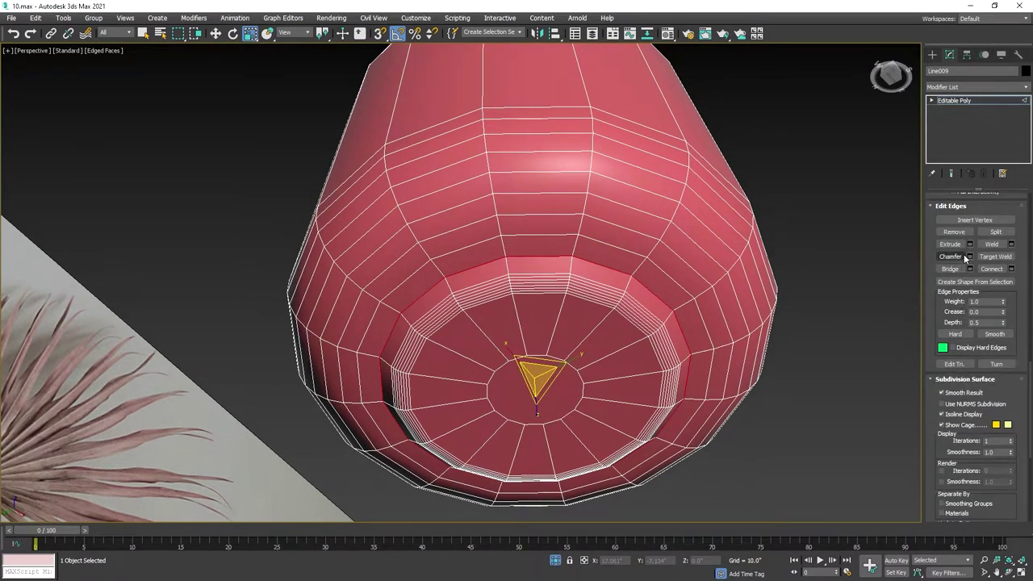
pyautogui.click(970, 244)
pyautogui.moveTo(468, 304); pyautogui.dragTo(468, 303)
pyautogui.click(466, 320)
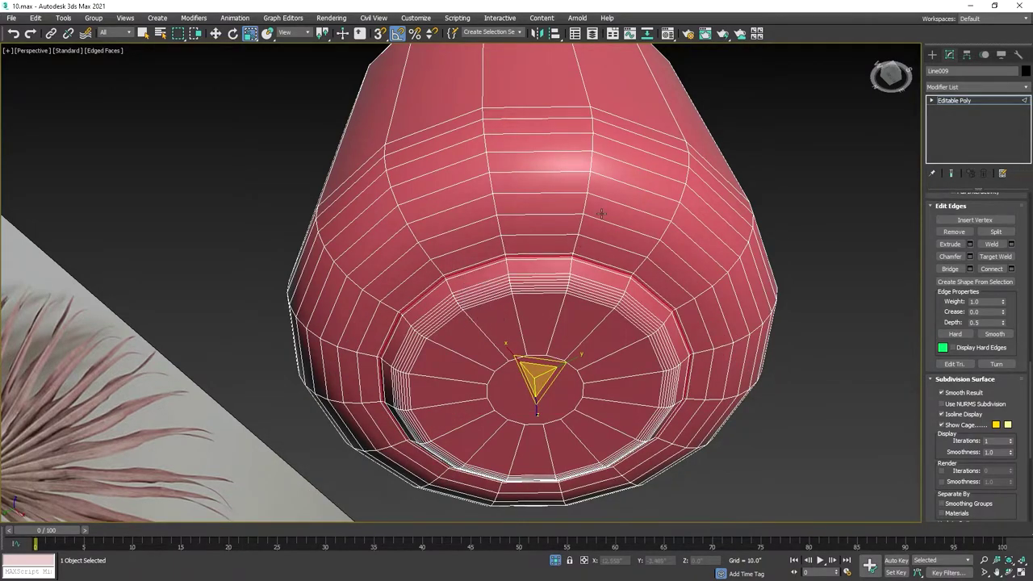
pyautogui.scroll(5, 635, 221)
pyautogui.scroll(3, 629, 190)
pyautogui.scroll(-3, 628, 190)
# Step: Scale the vase's top rim loop slightly inward from a side view
pyautogui.scroll(-5, 624, 246)
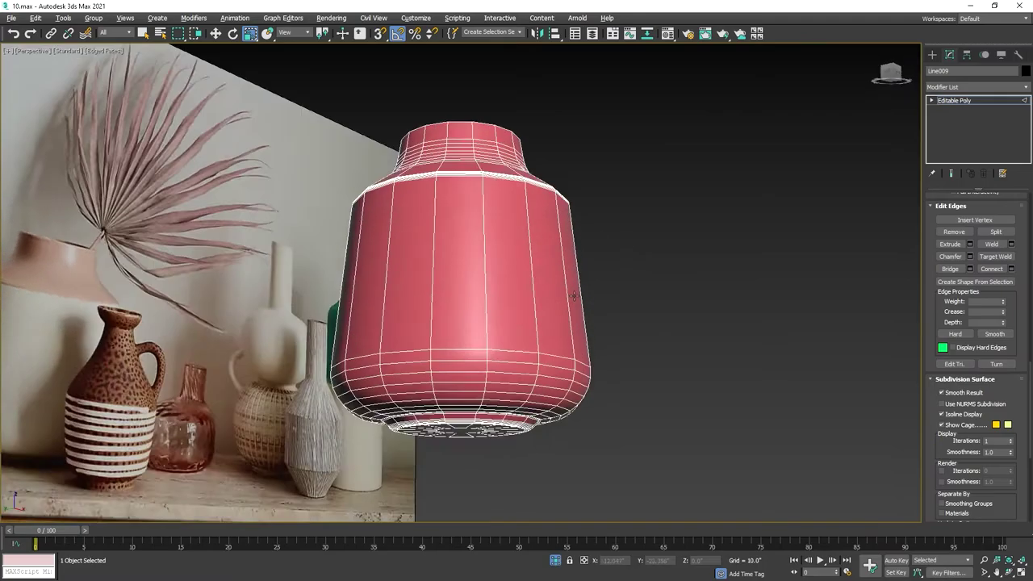
pyautogui.scroll(2, 498, 209)
pyautogui.scroll(2, 493, 199)
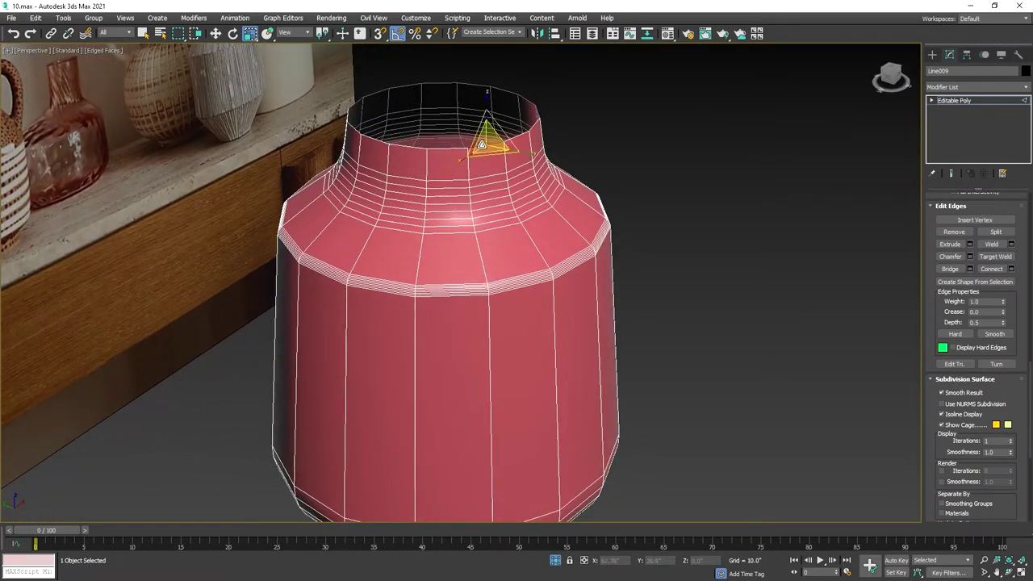
pyautogui.keyDown('alt'); pyautogui.moveTo(500, 266); pyautogui.dragTo(484, 307, button='middle'); pyautogui.keyUp('alt')
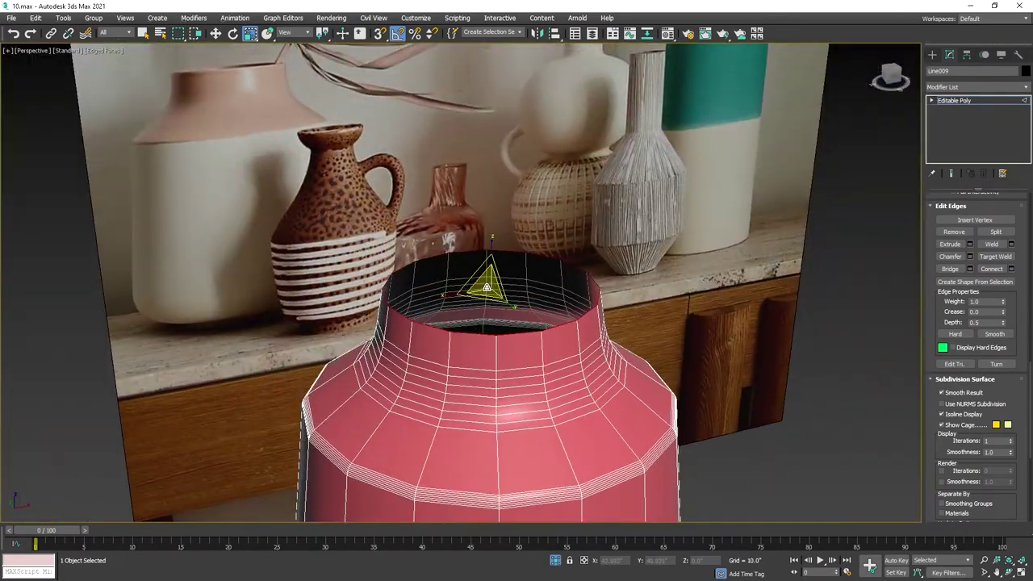
pyautogui.keyDown('shift'); pyautogui.moveTo(487, 286); pyautogui.dragTo(490, 290); pyautogui.keyUp('shift')
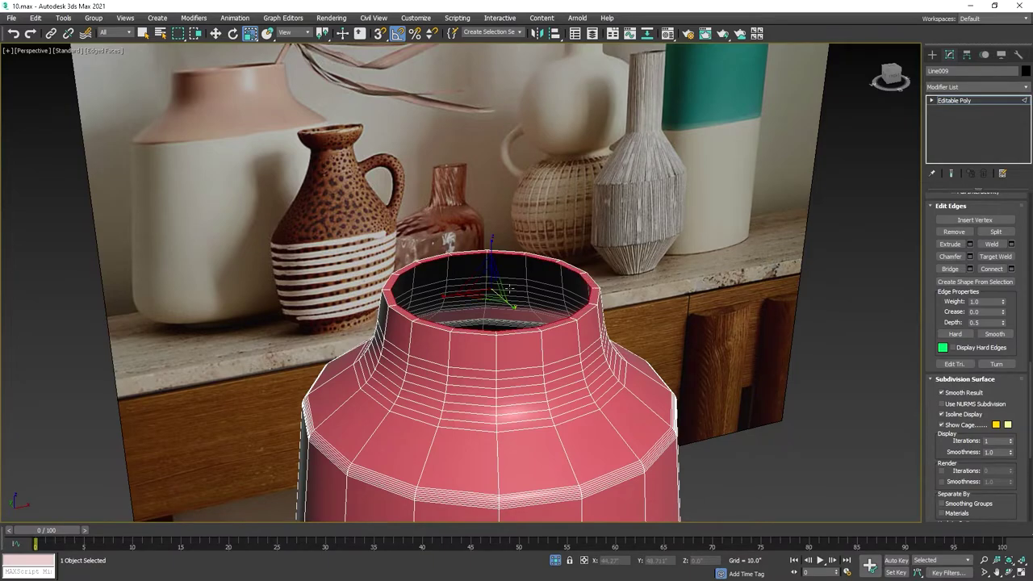
pyautogui.scroll(2, 509, 288)
pyautogui.press('w')
# Step: Select the top rim edge loop and extrude it to thicken the lip
pyautogui.hotkey('alt', 'w')
pyautogui.rightClick(686, 185)
pyautogui.hotkey('alt', 'w')
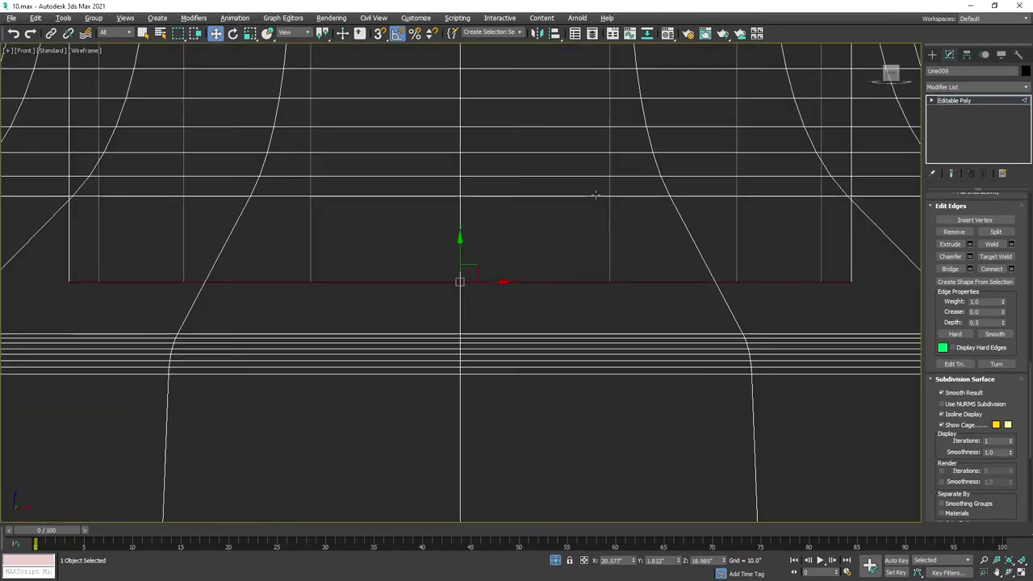
pyautogui.scroll(-5, 595, 195)
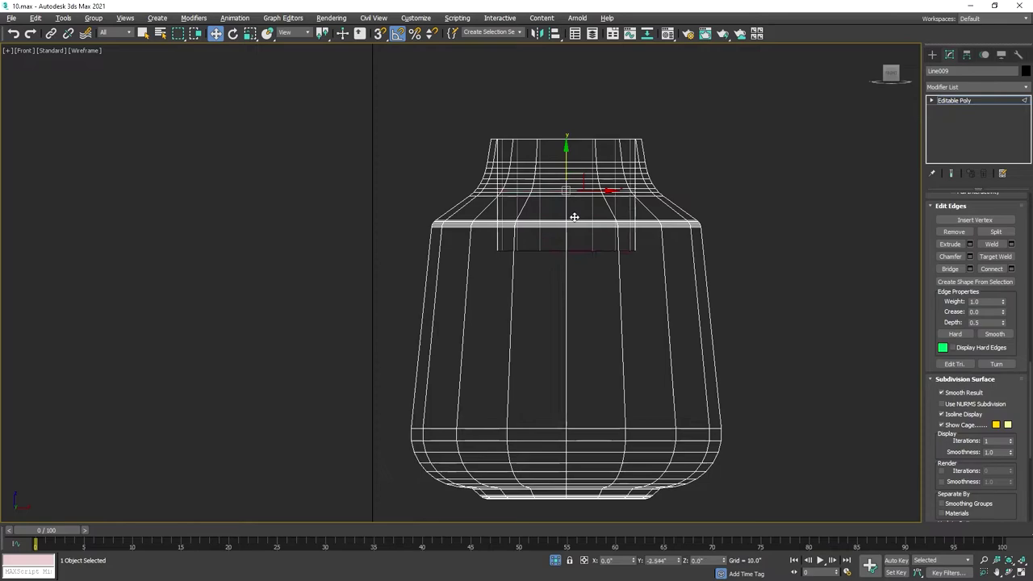
pyautogui.hotkey('alt', 'w')
pyautogui.rightClick(648, 288)
pyautogui.hotkey('alt', 'w')
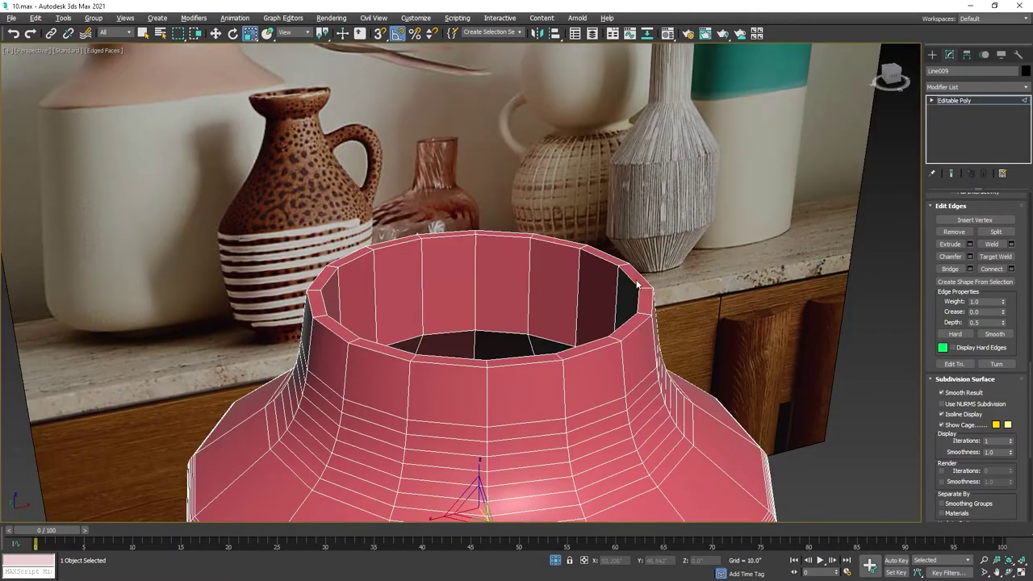
pyautogui.doubleClick(643, 283)
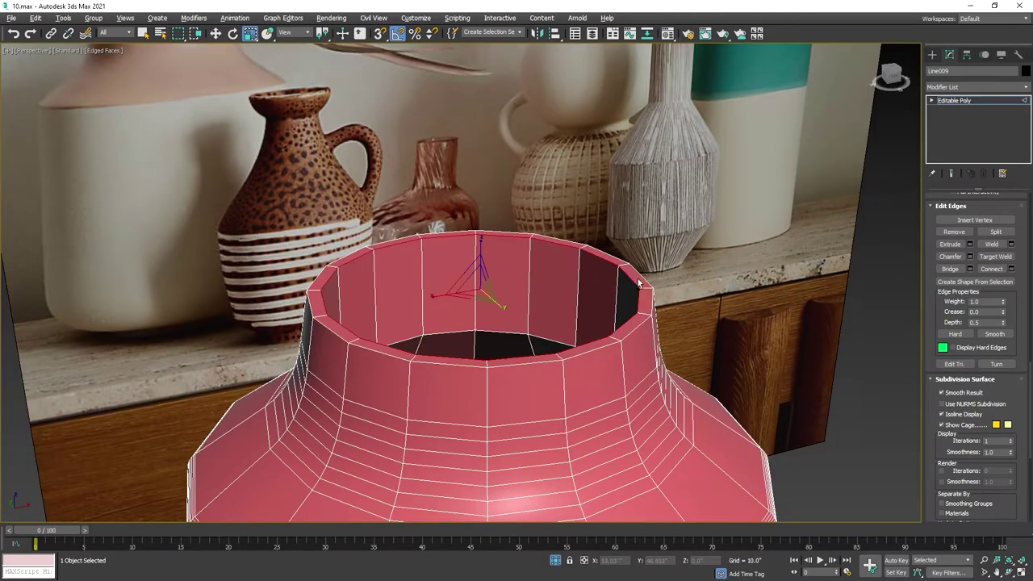
pyautogui.click(970, 245)
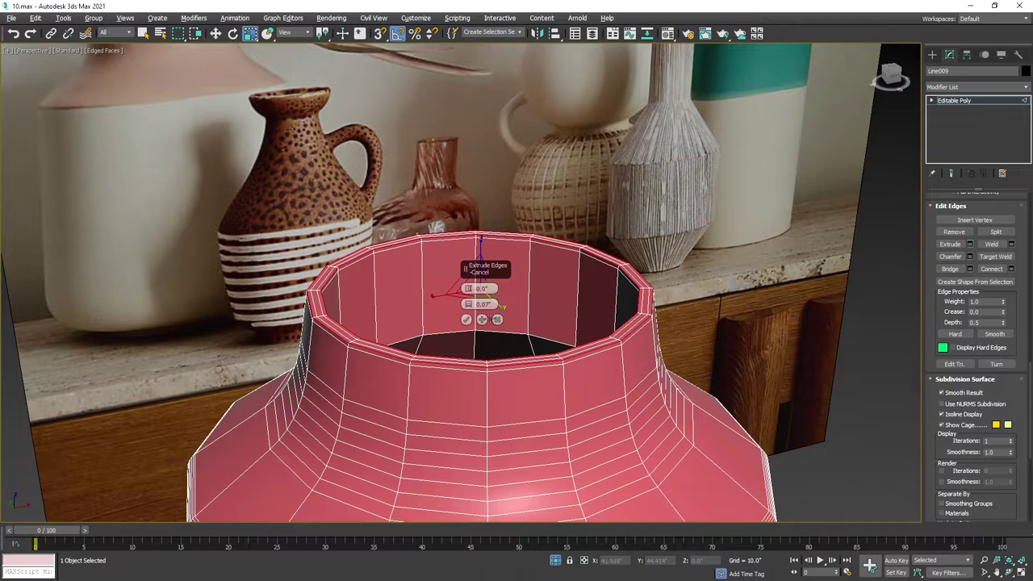
# Step: Add a TurboSmooth modifier to the vase and view it in Default Shading
pyautogui.click(966, 98)
pyautogui.click(979, 87)
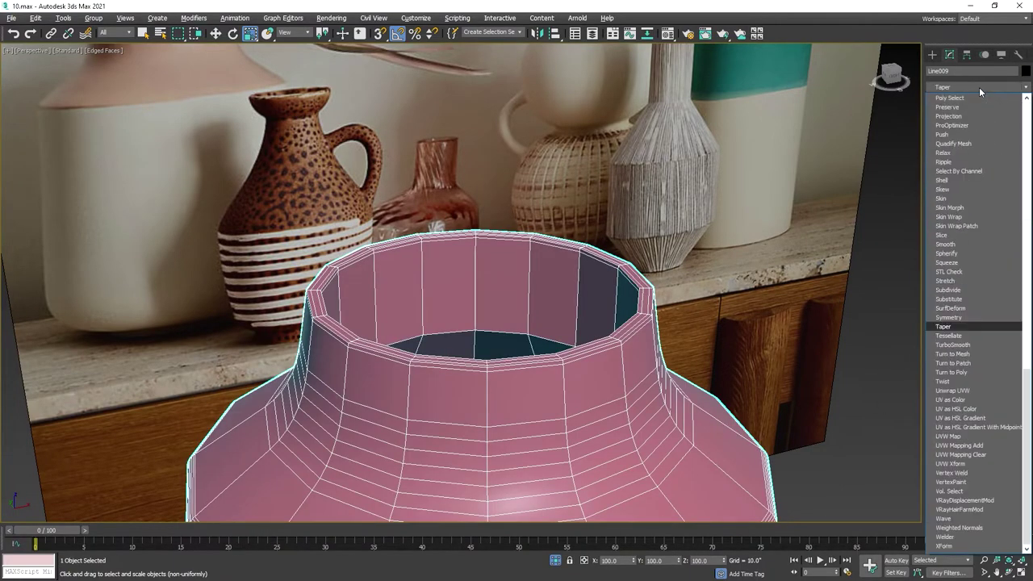
pyautogui.click(957, 345)
pyautogui.scroll(-8, 715, 335)
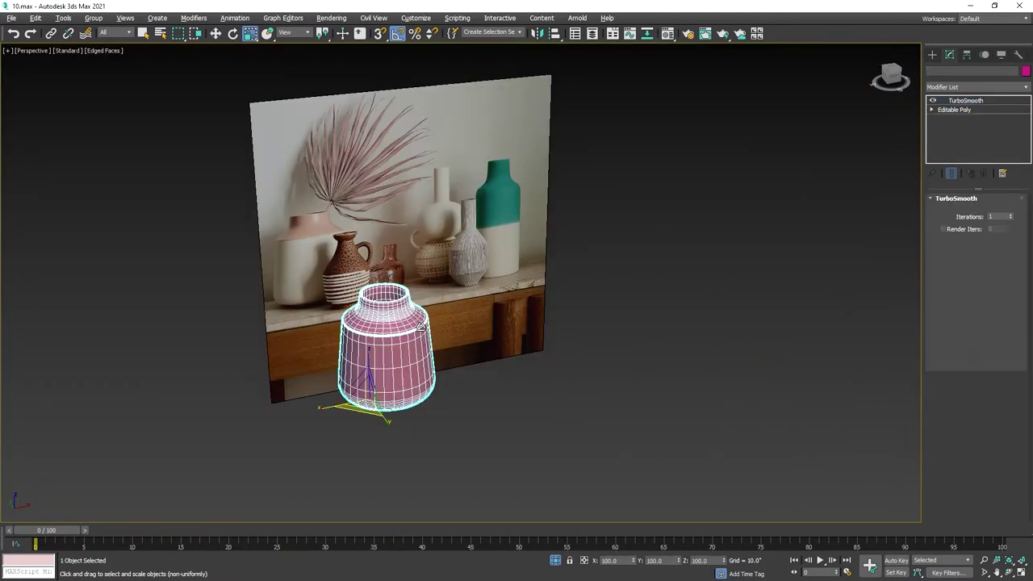
pyautogui.scroll(5, 421, 325)
pyautogui.scroll(-3, 791, 462)
pyautogui.click(761, 431)
pyautogui.press('F4')
# Step: Hide the reference photo plane, then undo to restore it
pyautogui.scroll(-2, 657, 318)
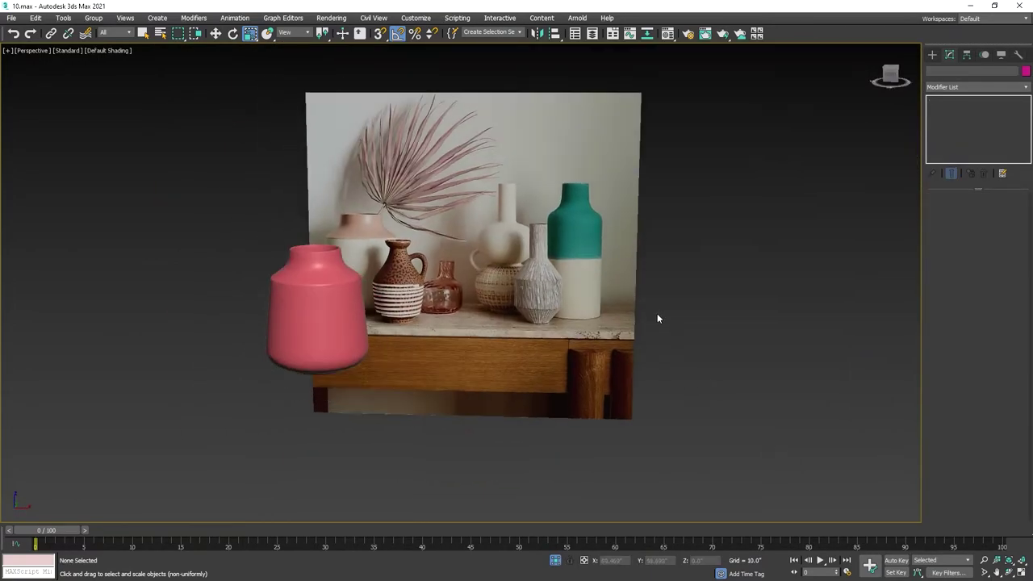
pyautogui.press('w')
pyautogui.scroll(1, 614, 319)
pyautogui.keyDown('alt'); pyautogui.moveTo(613, 319); pyautogui.dragTo(417, 305, button='middle'); pyautogui.keyUp('alt')
pyautogui.rightClick(417, 305)
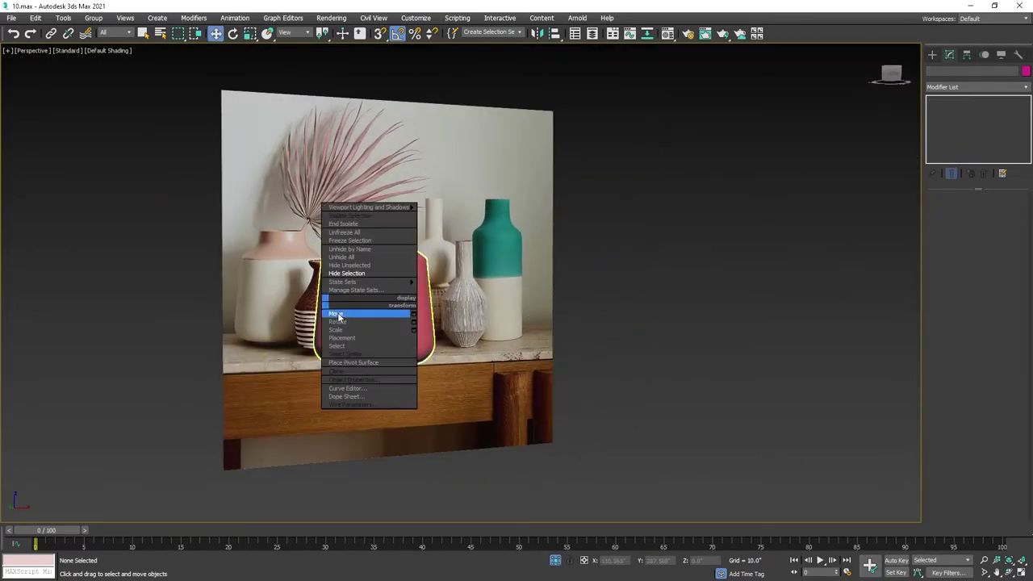
pyautogui.click(338, 314)
pyautogui.click(289, 272)
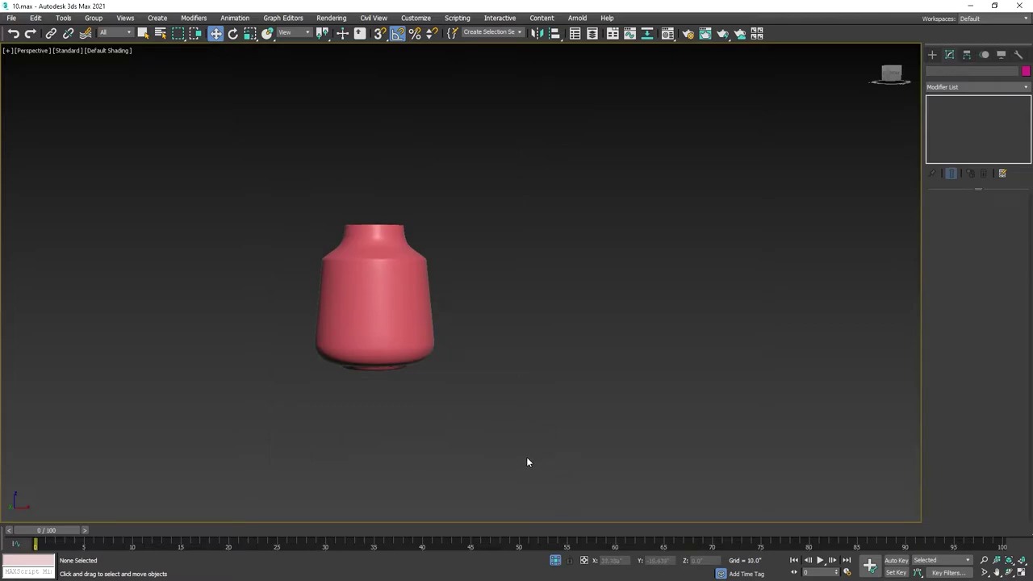
pyautogui.hotkey('ctrl', 'z')
# Step: Unhide All to bring back the hidden vases and palm leaf
pyautogui.scroll(3, 674, 306)
pyautogui.scroll(-3, 674, 306)
pyautogui.rightClick(674, 306)
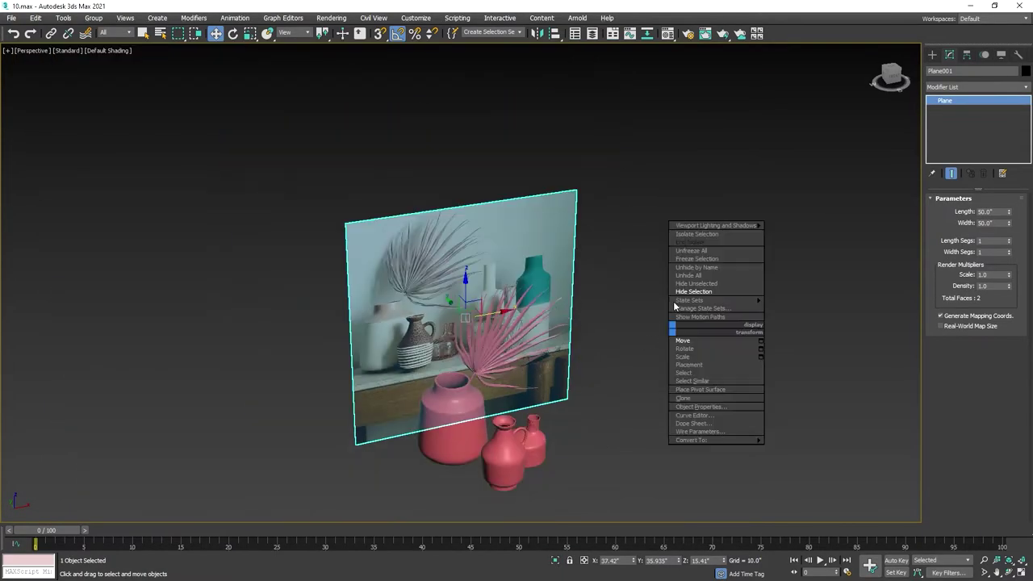
pyautogui.click(674, 276)
pyautogui.scroll(2, 674, 276)
pyautogui.click(775, 196)
pyautogui.scroll(-3, 775, 196)
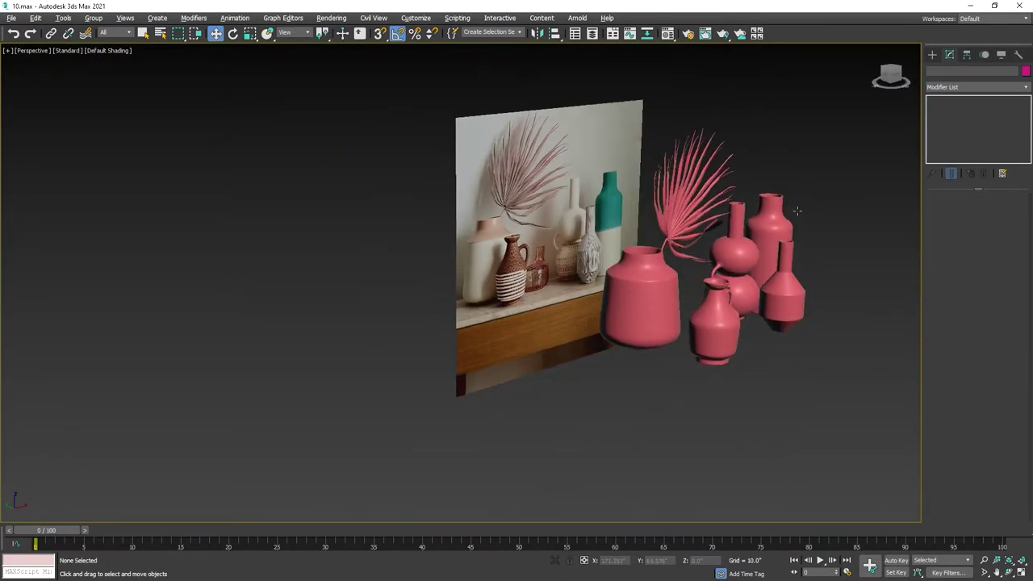
pyautogui.keyDown('alt'); pyautogui.moveTo(774, 196); pyautogui.dragTo(797, 201, button='middle'); pyautogui.keyUp('alt')
# Step: In the Front wireframe view, select all the vases, excluding the palm leaf
pyautogui.hotkey('alt', 'w')
pyautogui.hotkey('alt', 'w')
pyautogui.scroll(3, 557, 331)
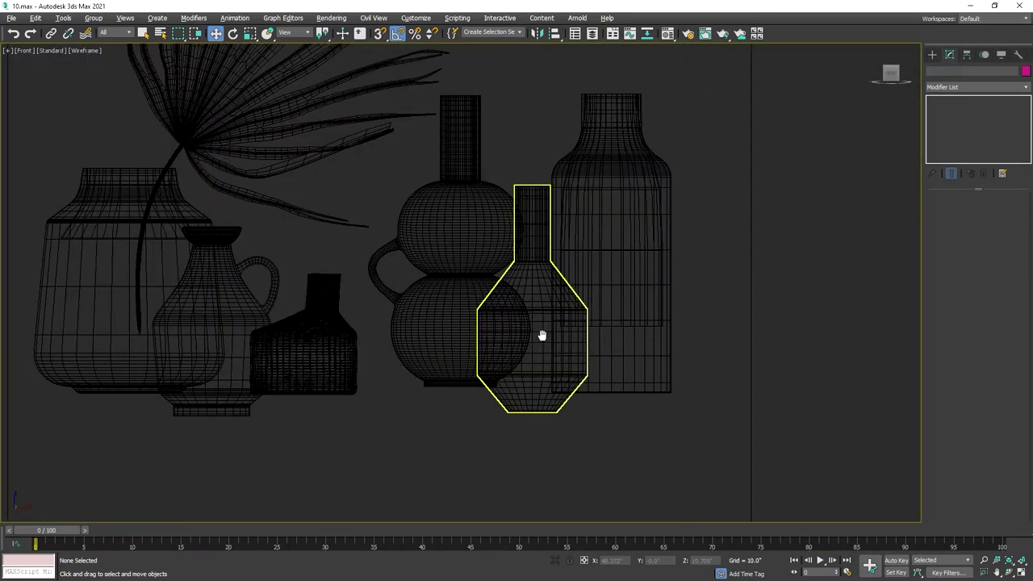
pyautogui.scroll(-2, 709, 238)
pyautogui.scroll(-2, 709, 238)
pyautogui.moveTo(715, 189); pyautogui.dragTo(399, 353)
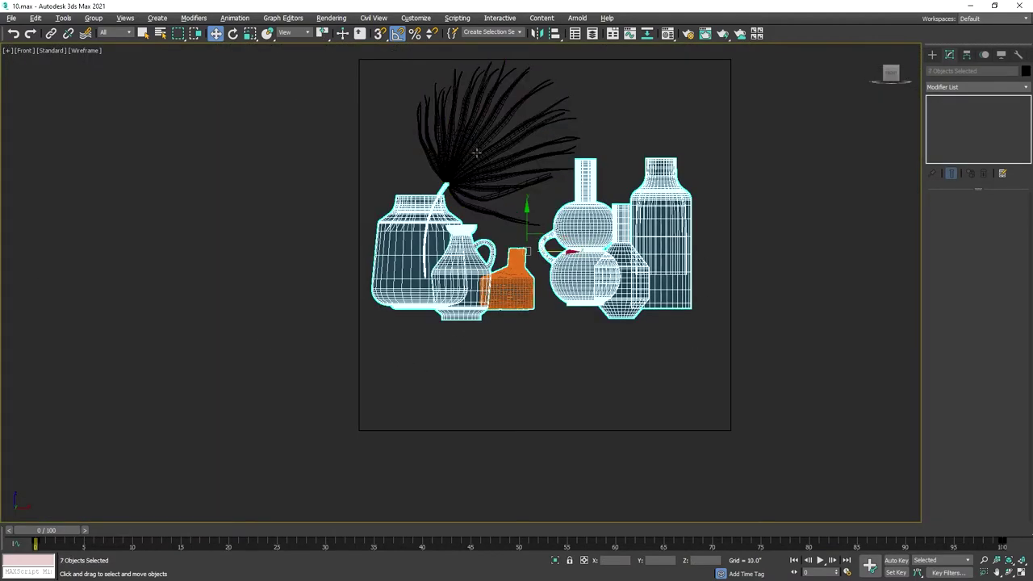
pyautogui.keyDown('alt'); pyautogui.moveTo(454, 184); pyautogui.dragTo(460, 194); pyautogui.keyUp('alt')
pyautogui.press('z')
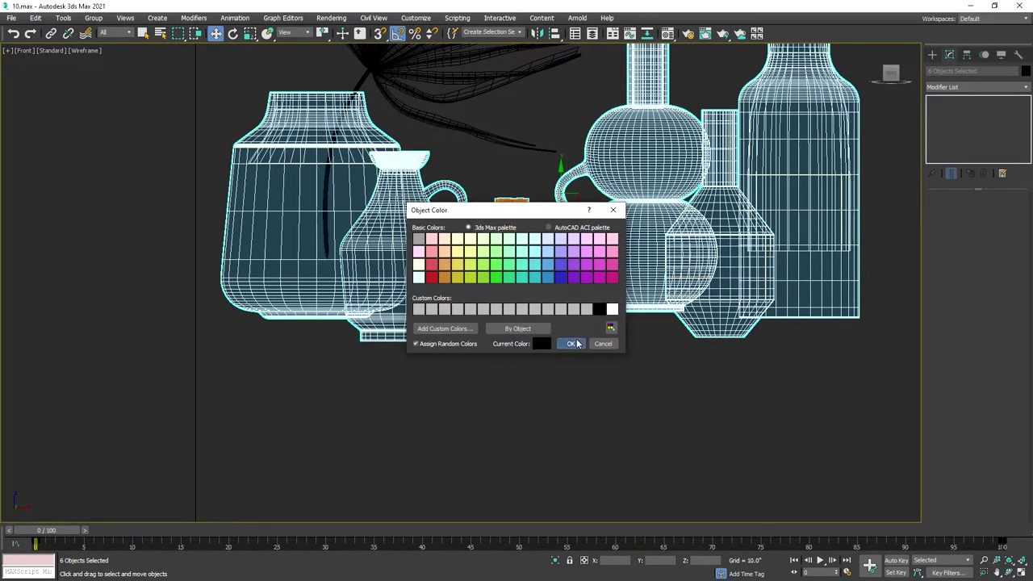
# Step: Centre the six vases' pivots with Hierarchy > Affect Pivot Only > Center to Object
pyautogui.click(577, 344)
pyautogui.moveTo(604, 353); pyautogui.dragTo(600, 336, button='middle')
pyautogui.press('m')
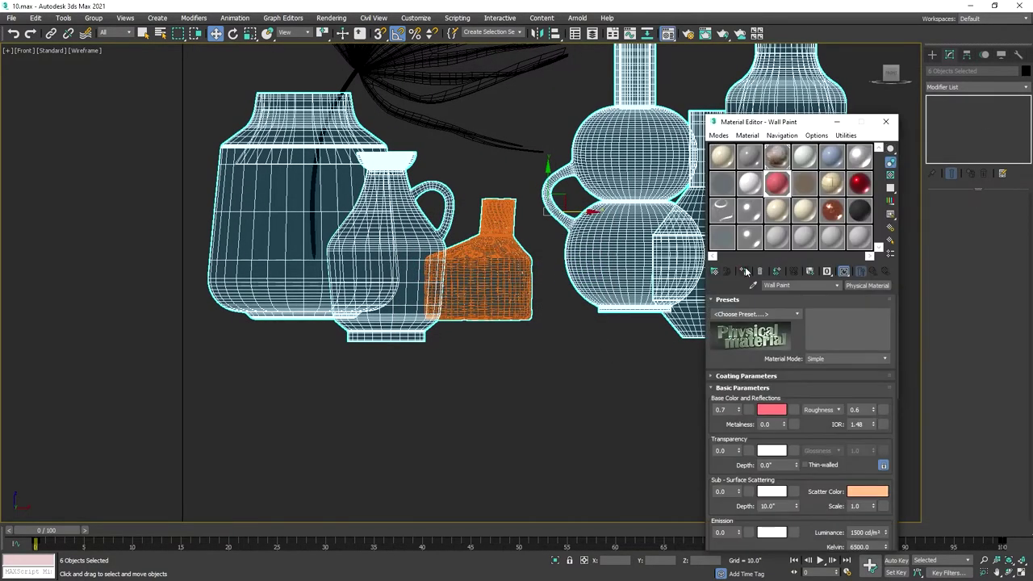
pyautogui.click(885, 125)
pyautogui.click(843, 279)
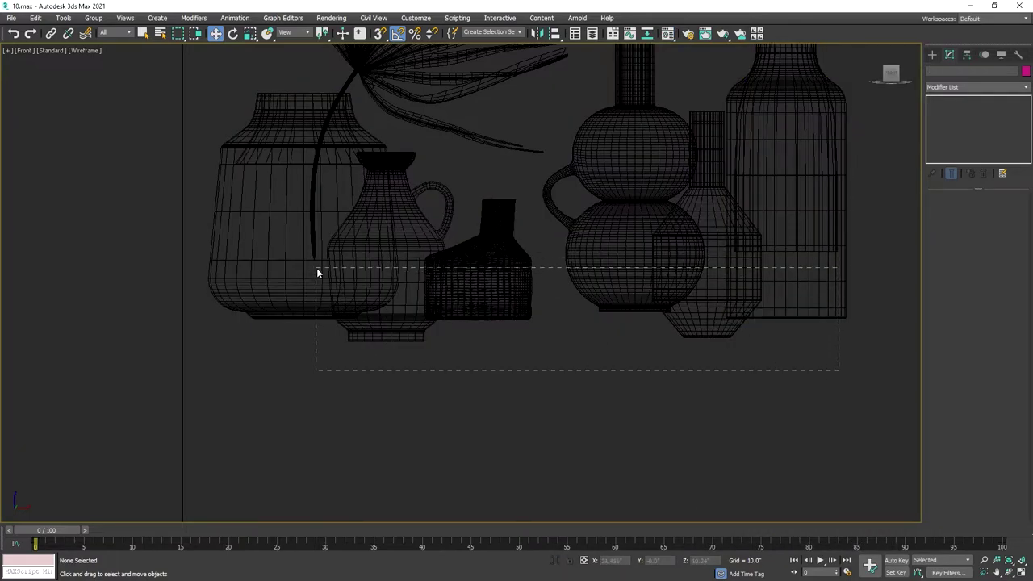
pyautogui.moveTo(316, 273); pyautogui.dragTo(316, 271)
pyautogui.click(967, 54)
pyautogui.click(973, 129)
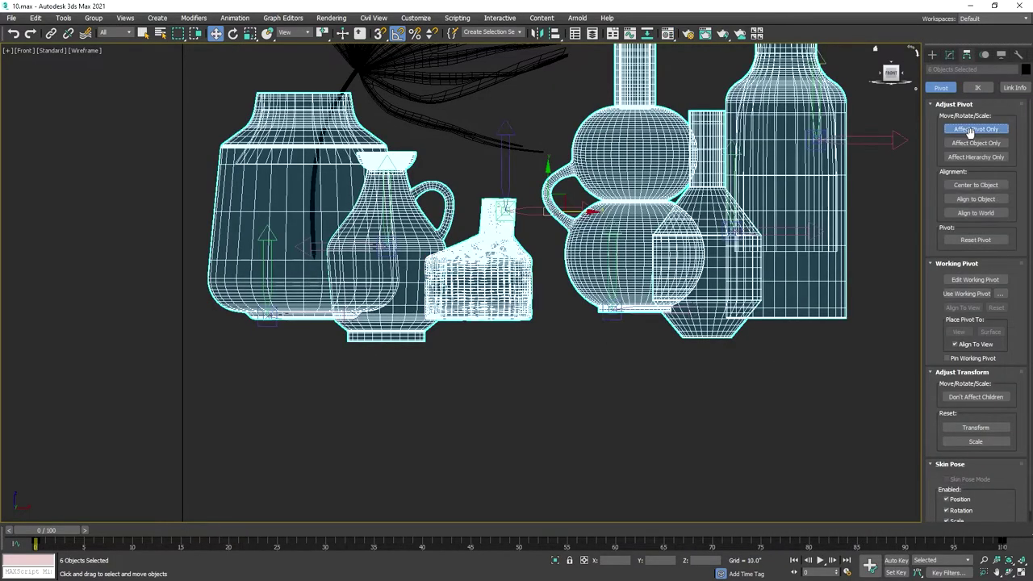
pyautogui.click(979, 186)
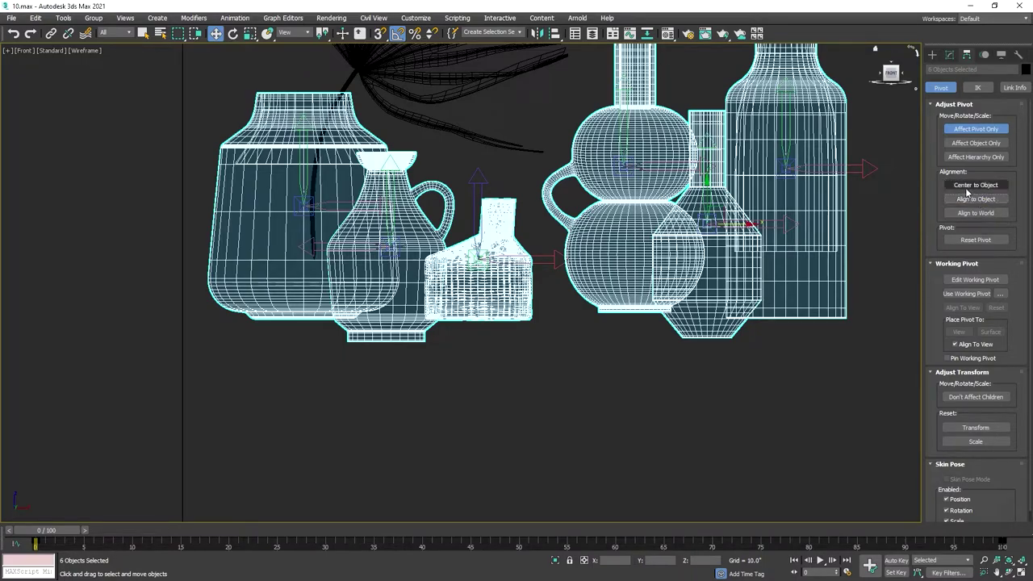
pyautogui.click(932, 54)
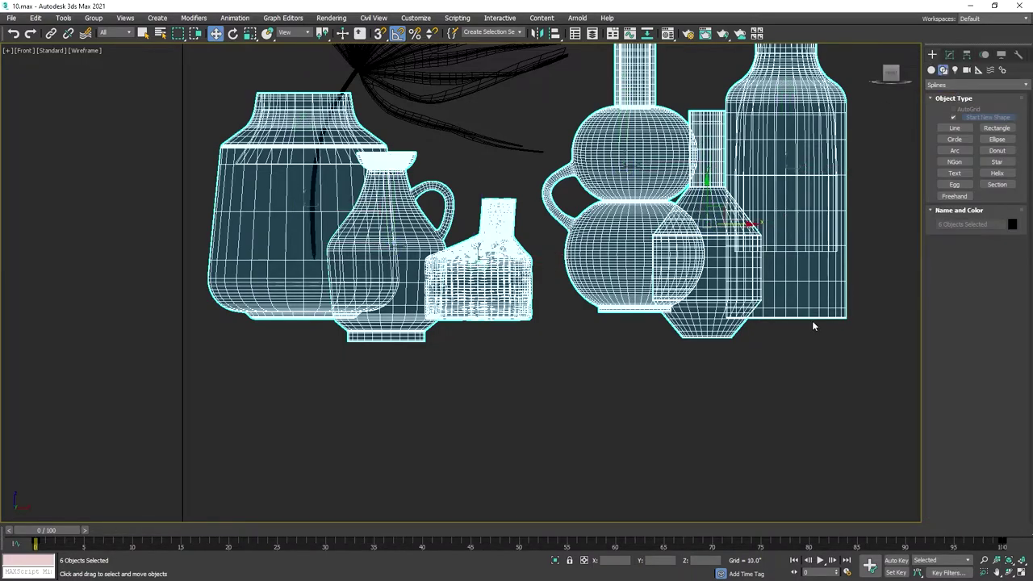
# Step: Draw a long flat Box beneath the vases in the Front view
pyautogui.scroll(3, 812, 320)
pyautogui.click(722, 357)
pyautogui.scroll(-3, 722, 358)
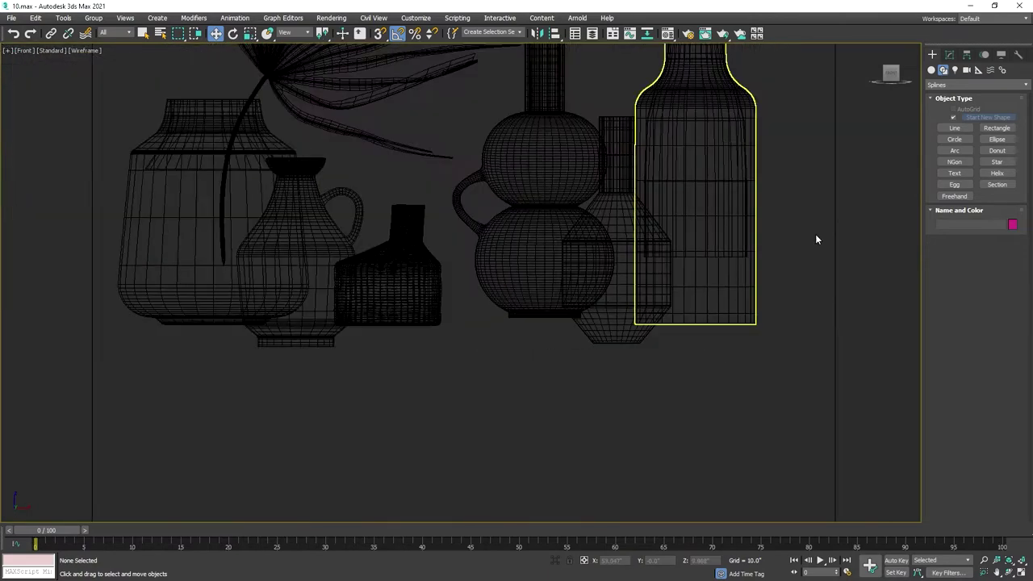
pyautogui.click(954, 127)
pyautogui.click(69, 347)
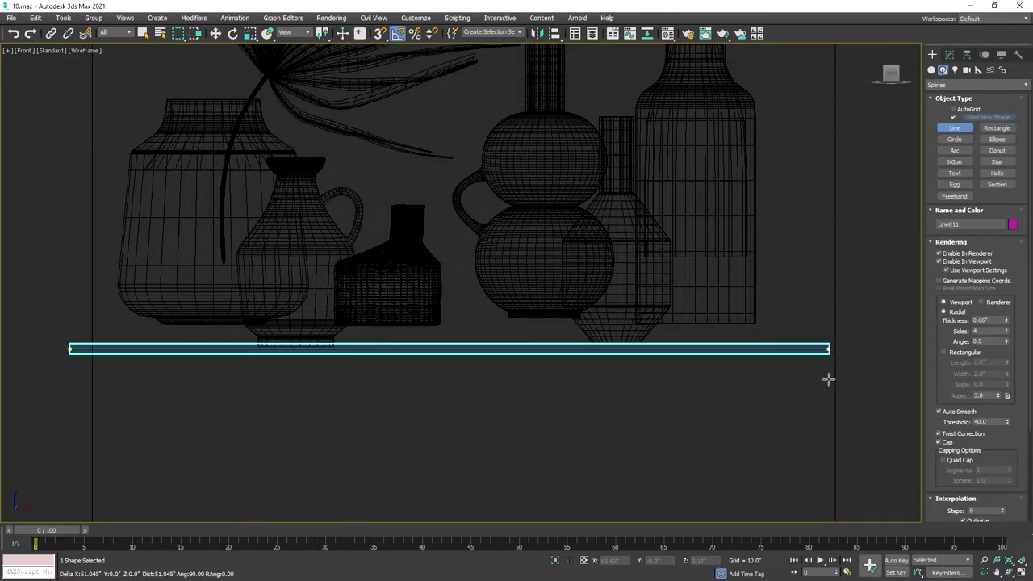
pyautogui.rightClick(828, 376)
pyautogui.click(932, 71)
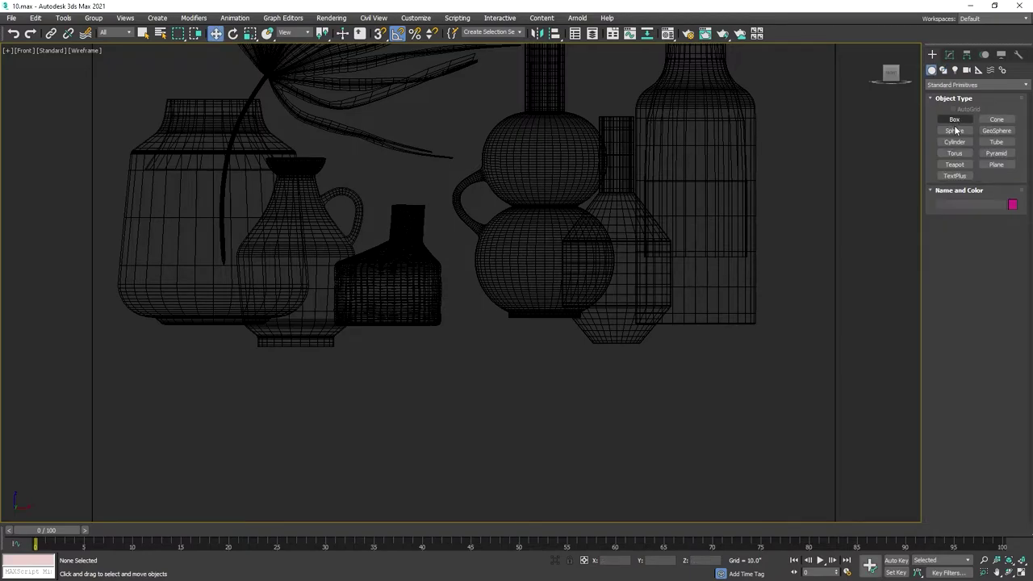
pyautogui.click(954, 119)
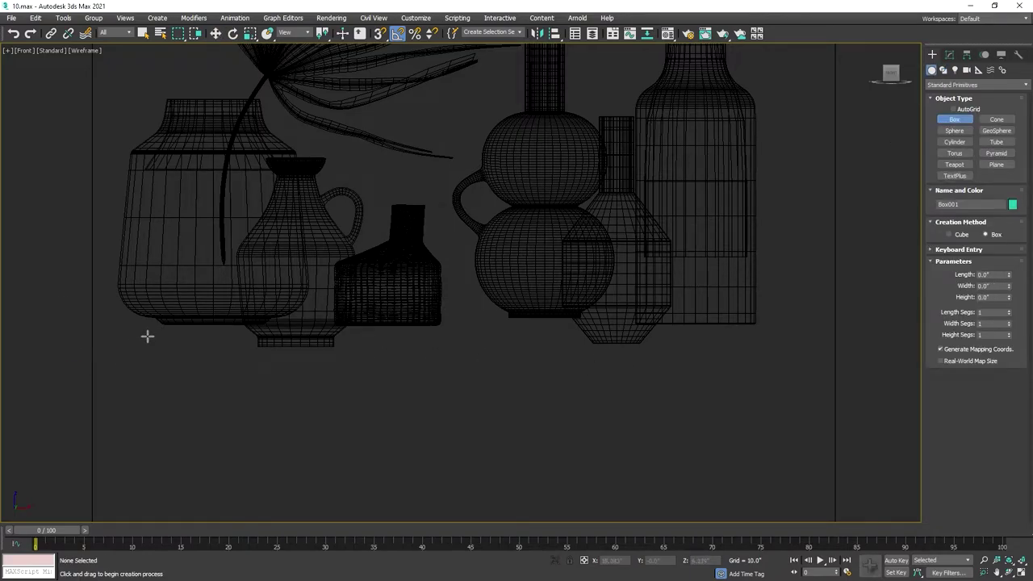
pyautogui.moveTo(91, 344); pyautogui.dragTo(805, 400)
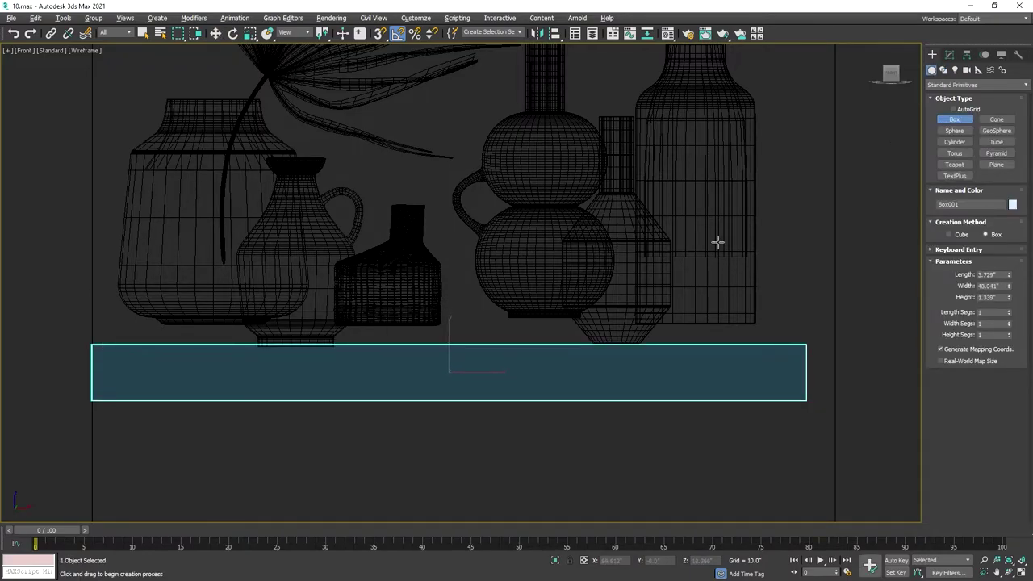
# Step: Convert the box to Editable Poly and stretch its depth under all vases in Top view
pyautogui.scroll(-5, 599, 247)
pyautogui.press('t')
pyautogui.scroll(-5, 343, 196)
pyautogui.rightClick(367, 215)
pyautogui.rightClick(367, 215)
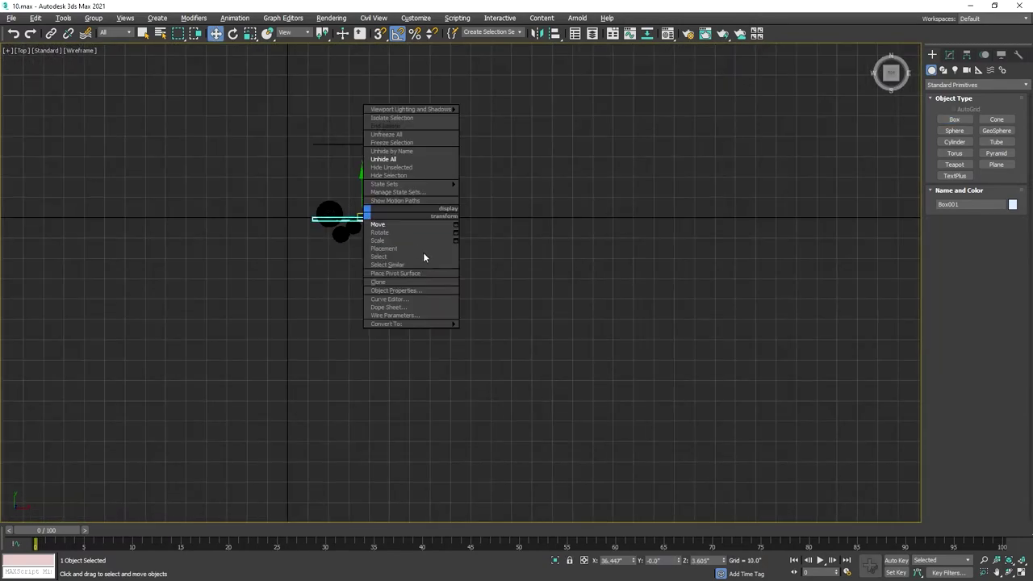
pyautogui.click(492, 333)
pyautogui.scroll(3, 362, 265)
pyautogui.scroll(3, 406, 394)
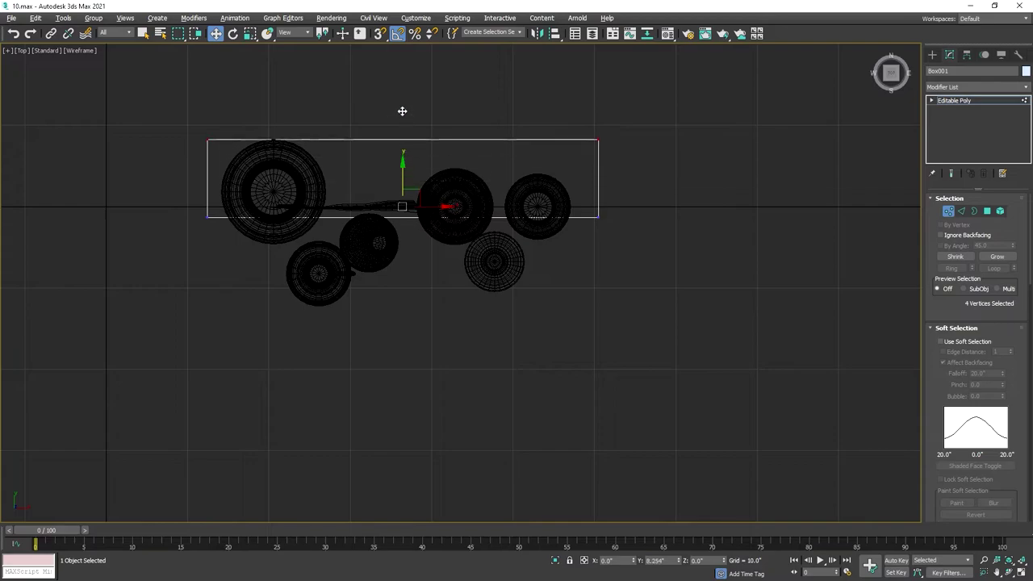
pyautogui.moveTo(402, 193); pyautogui.dragTo(414, 283)
# Step: Assign the Ceramic material to the shelf box
pyautogui.hotkey('alt', 'w')
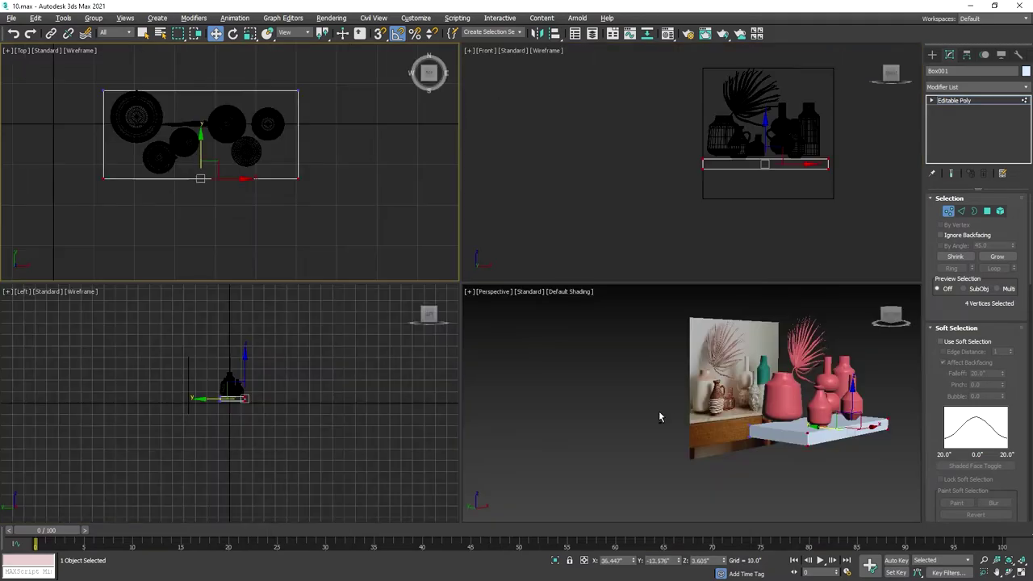
pyautogui.click(659, 415)
pyautogui.hotkey('alt', 'w')
pyautogui.scroll(3, 687, 420)
pyautogui.click(949, 211)
pyautogui.press('f')
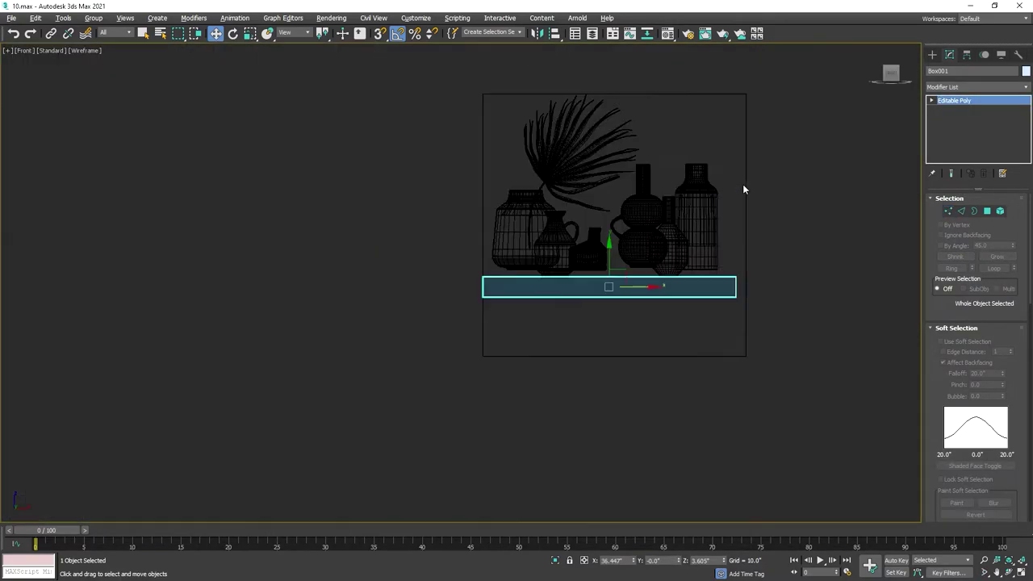
pyautogui.press('z')
pyautogui.press('m')
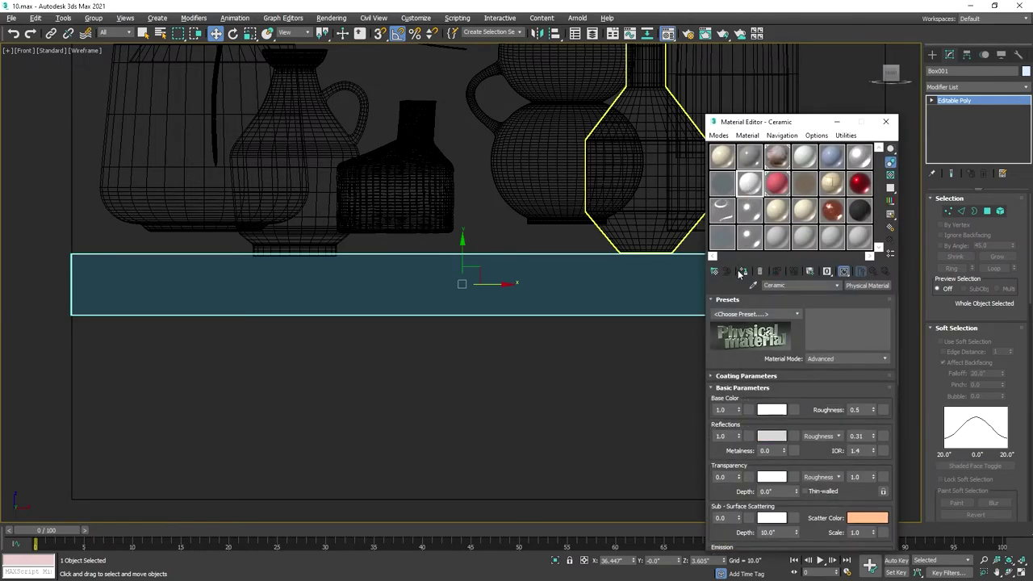
pyautogui.click(885, 121)
pyautogui.click(662, 379)
# Step: Check the first two vases' bases against the shelf top
pyautogui.scroll(5, 606, 283)
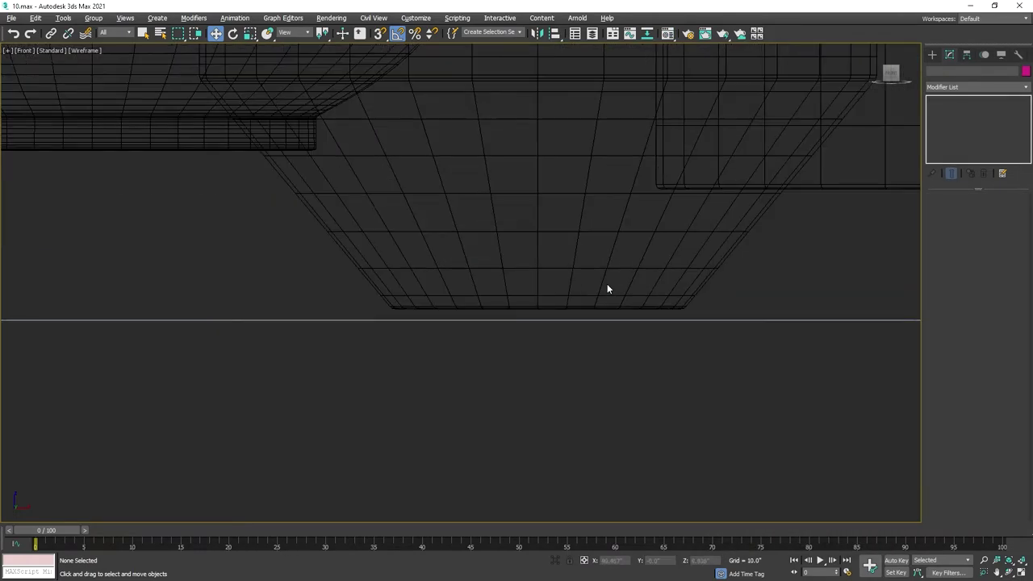
pyautogui.click(511, 305)
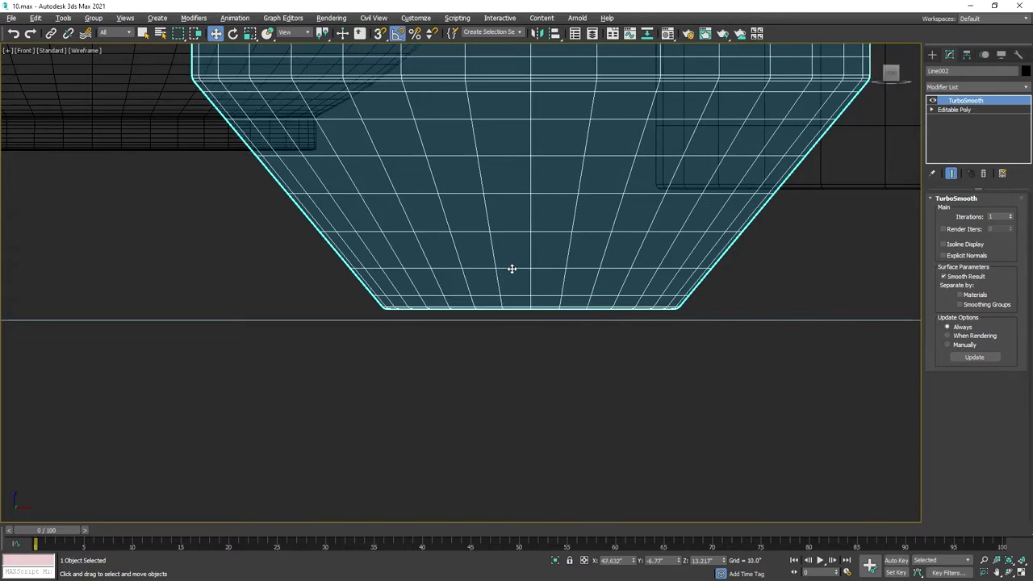
pyautogui.scroll(-8, 512, 269)
pyautogui.scroll(3, 556, 192)
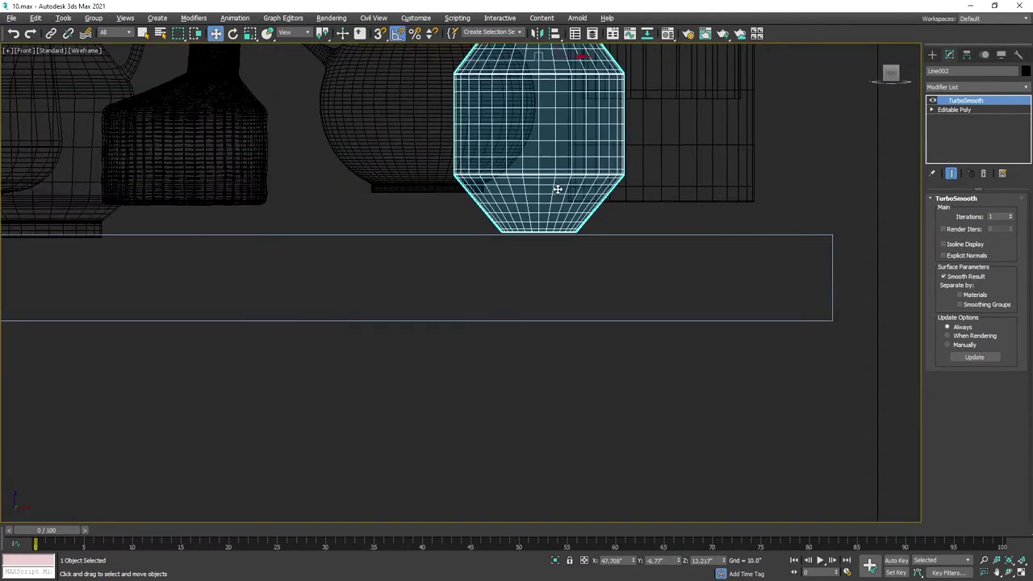
pyautogui.scroll(4, 490, 349)
pyautogui.scroll(-2, 528, 396)
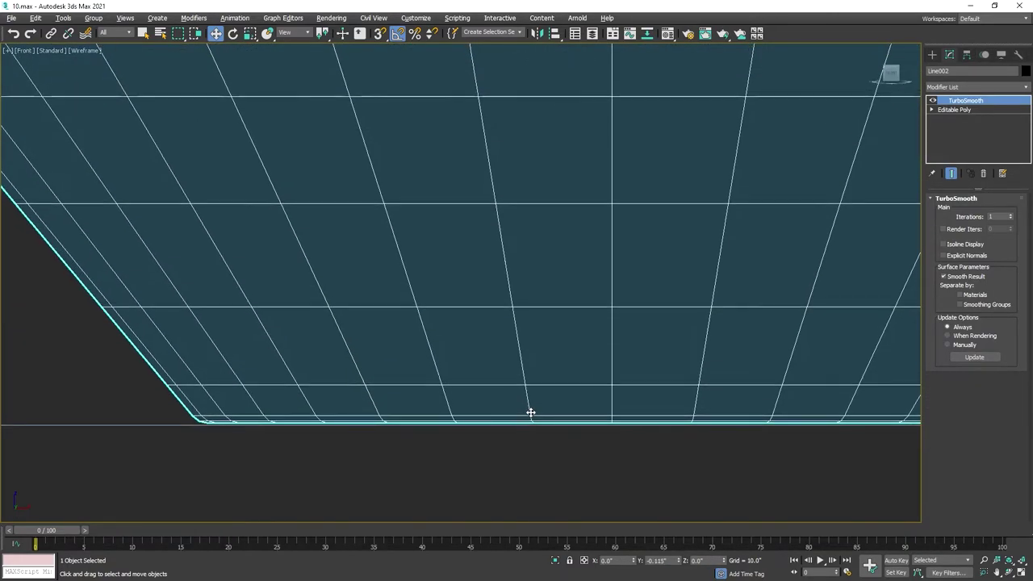
pyautogui.scroll(-3, 528, 403)
pyautogui.moveTo(528, 403)
pyautogui.mouseDown(button='middle')
pyautogui.moveTo(692, 313)
pyautogui.moveTo(557, 272)
pyautogui.moveTo(562, 403)
pyautogui.moveTo(798, 362)
pyautogui.mouseUp(button='middle')
pyautogui.click(557, 272)
pyautogui.scroll(-5, 562, 404)
pyautogui.scroll(3, 584, 306)
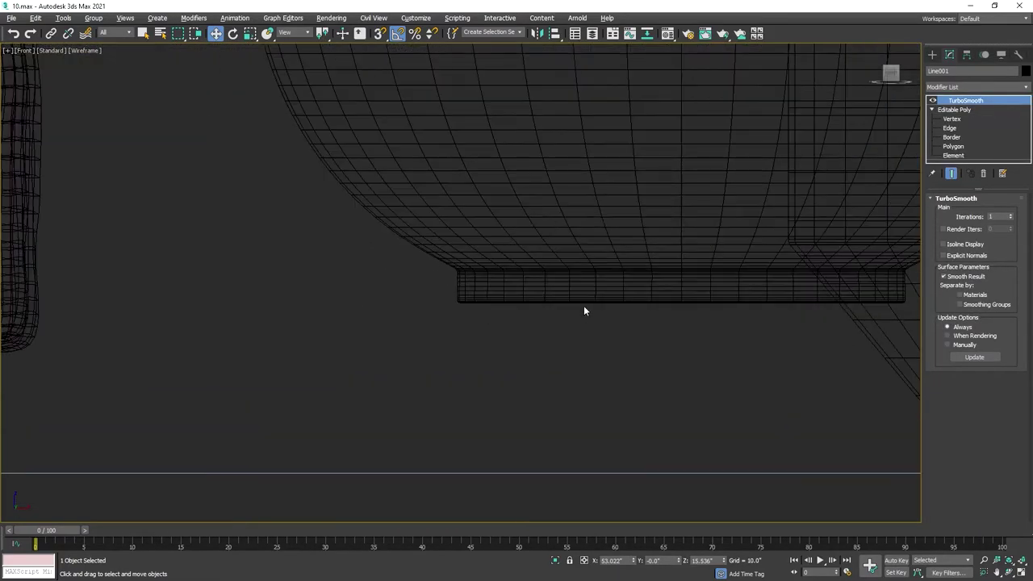
# Step: Check the large pot's base against the shelf line
pyautogui.click(583, 306)
pyautogui.moveTo(584, 305); pyautogui.dragTo(595, 404, button='middle')
pyautogui.scroll(-3, 595, 404)
pyautogui.scroll(5, 577, 348)
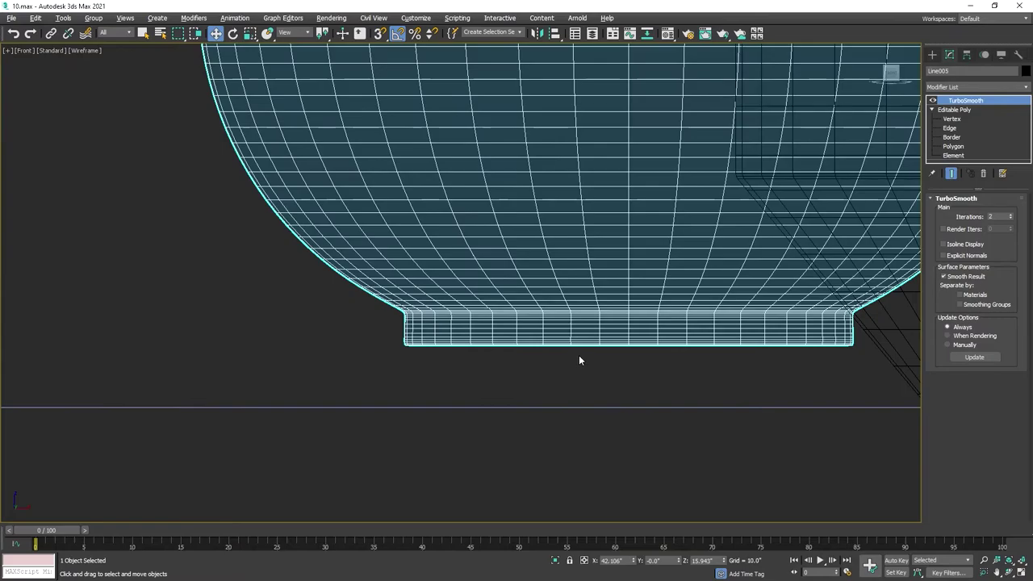
pyautogui.moveTo(579, 358); pyautogui.dragTo(581, 410, button='middle')
pyautogui.scroll(-3, 585, 408)
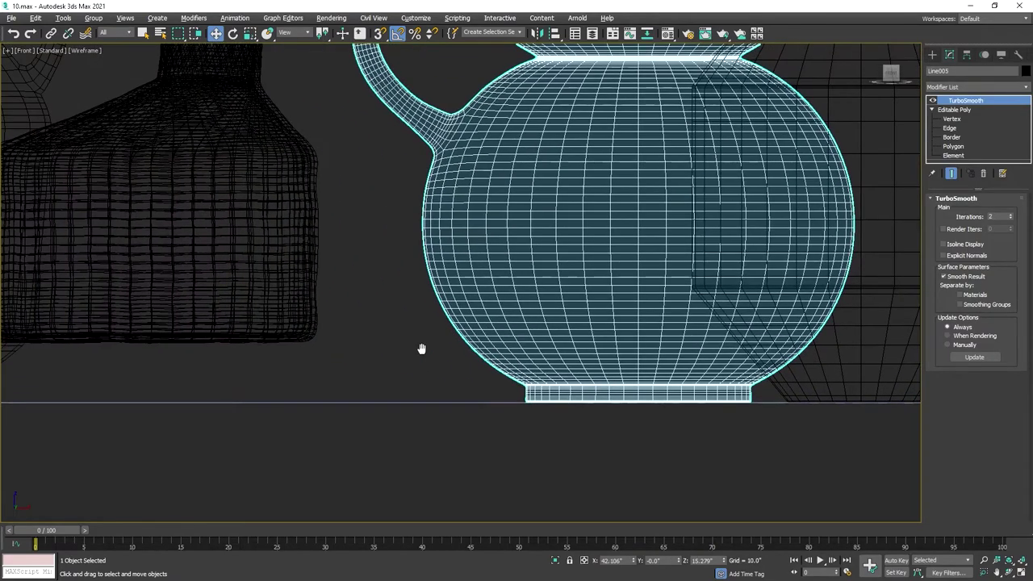
# Step: Move the left pot down onto the shelf top and drop the palm leaves into their vase
pyautogui.click(253, 323)
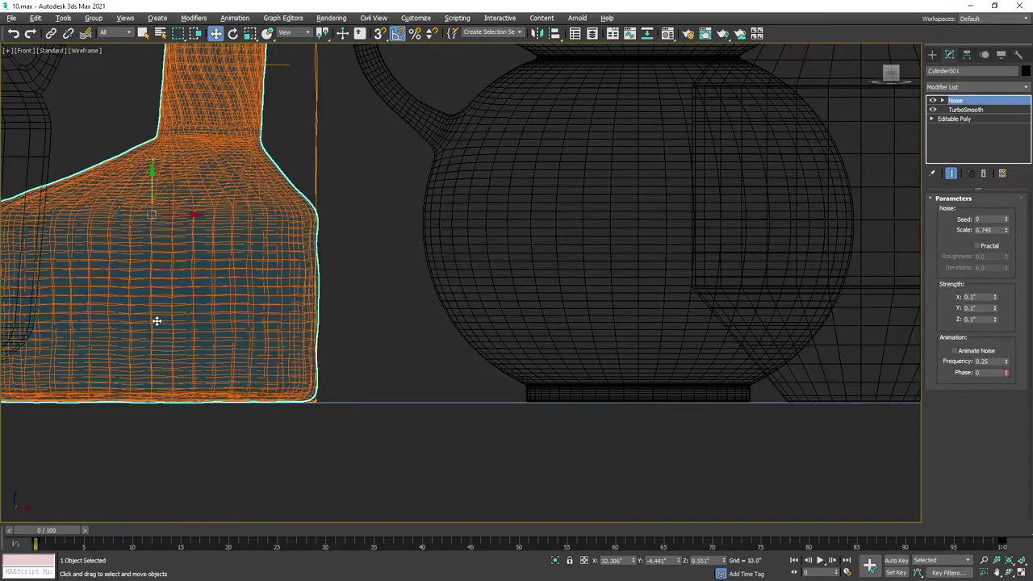
pyautogui.moveTo(157, 321); pyautogui.dragTo(421, 326, button='middle')
pyautogui.click(411, 344)
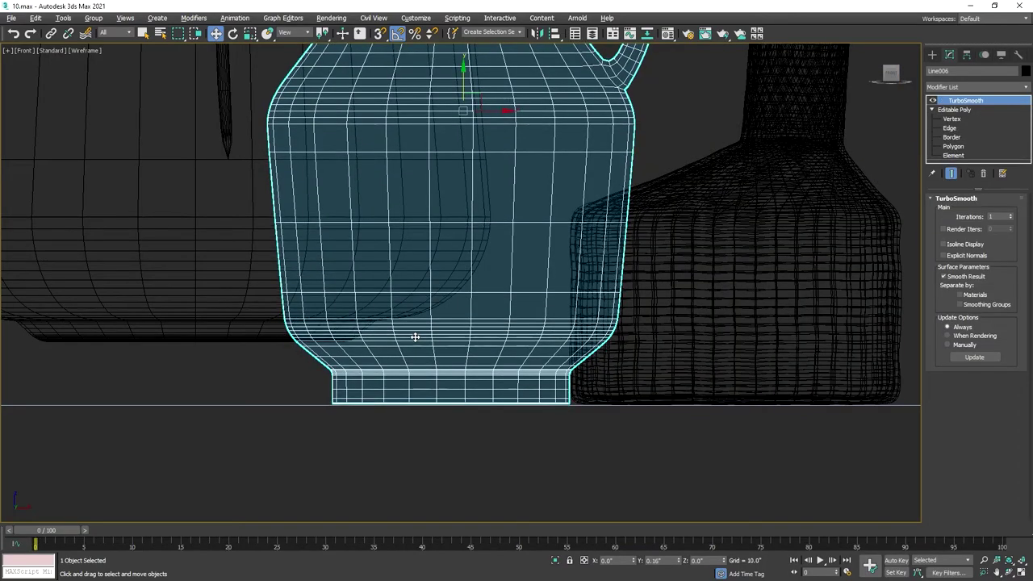
pyautogui.scroll(-2, 189, 242)
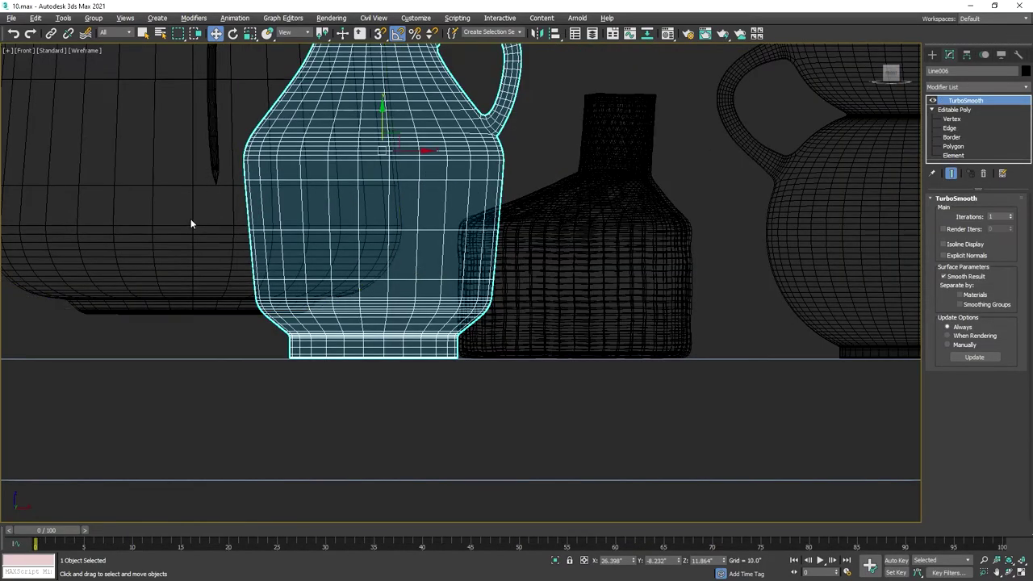
pyautogui.moveTo(190, 224)
pyautogui.mouseDown()
pyautogui.moveTo(192, 261)
pyautogui.moveTo(192, 249)
pyautogui.mouseUp()
pyautogui.scroll(-3, 232, 287)
pyautogui.click(274, 163)
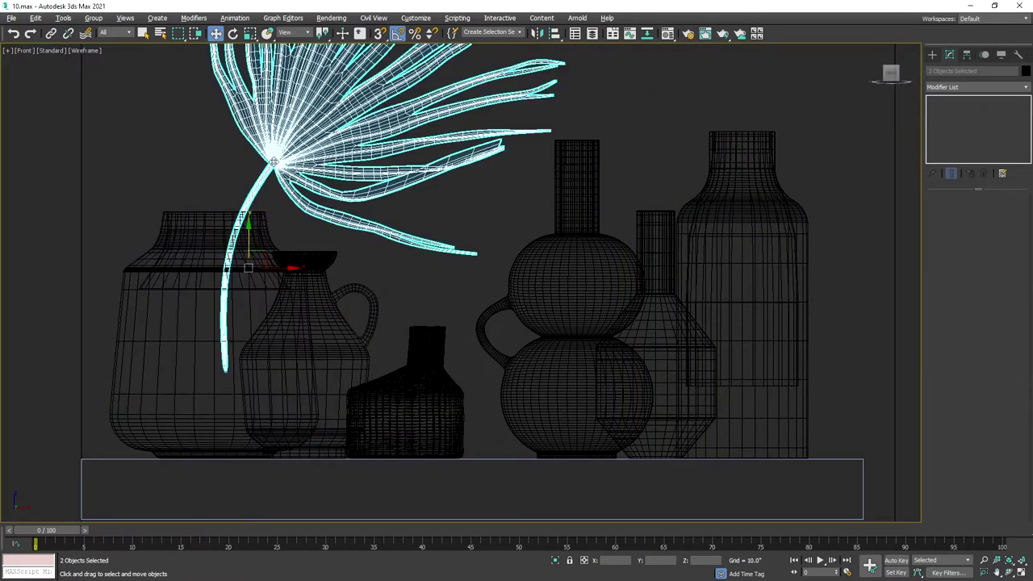
pyautogui.moveTo(248, 230); pyautogui.dragTo(247, 251)
# Step: Maximize the Perspective view and zoom in on the vase arrangement
pyautogui.hotkey('alt', 'w')
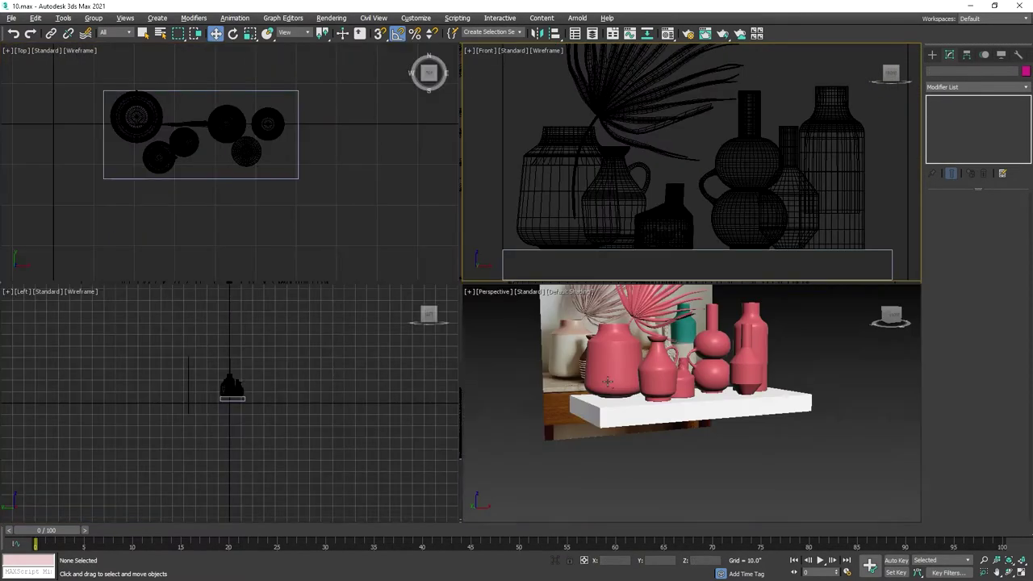
pyautogui.hotkey('alt', 'w')
pyautogui.rightClick(456, 339)
pyautogui.scroll(3, 474, 342)
pyautogui.scroll(4, 474, 341)
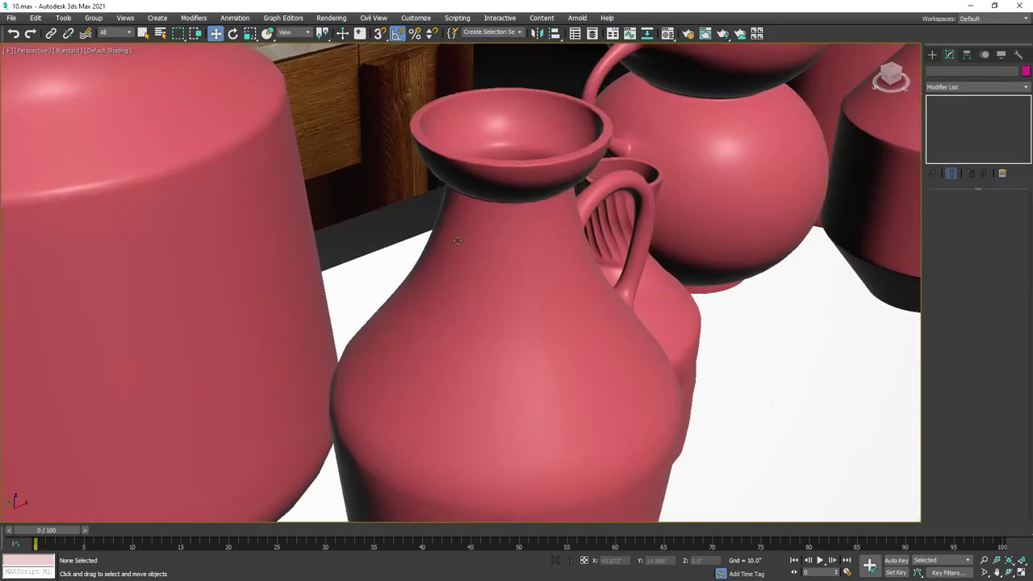
pyautogui.scroll(4, 452, 251)
# Step: Orbit around the vases to inspect the shelf from above
pyautogui.click(452, 251)
pyautogui.scroll(-3, 452, 251)
pyautogui.scroll(-5, 452, 251)
pyautogui.moveTo(452, 251)
pyautogui.keyDown('alt'); pyautogui.mouseDown(button='middle')
pyautogui.moveTo(445, 363)
pyautogui.moveTo(485, 404)
pyautogui.mouseUp(button='middle'); pyautogui.keyUp('alt')
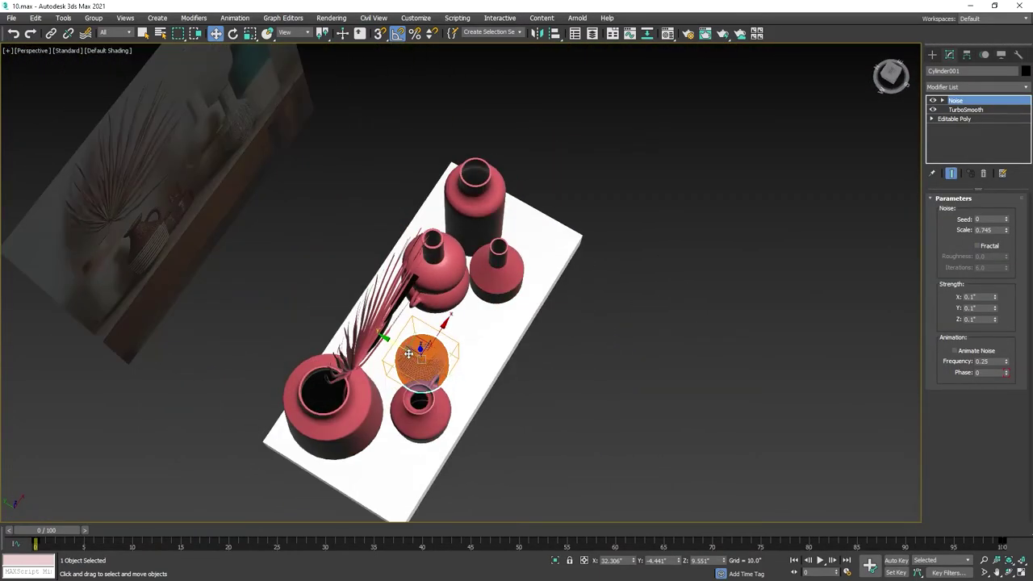
pyautogui.click(576, 443)
pyautogui.moveTo(576, 443)
pyautogui.keyDown('alt'); pyautogui.mouseDown(button='middle')
pyautogui.moveTo(541, 393)
pyautogui.moveTo(380, 319)
pyautogui.moveTo(337, 329)
pyautogui.moveTo(477, 395)
pyautogui.mouseUp(button='middle'); pyautogui.keyUp('alt')
# Step: Delete the reference photo plane and orbit to a final view of the arrangement
pyautogui.click(380, 322)
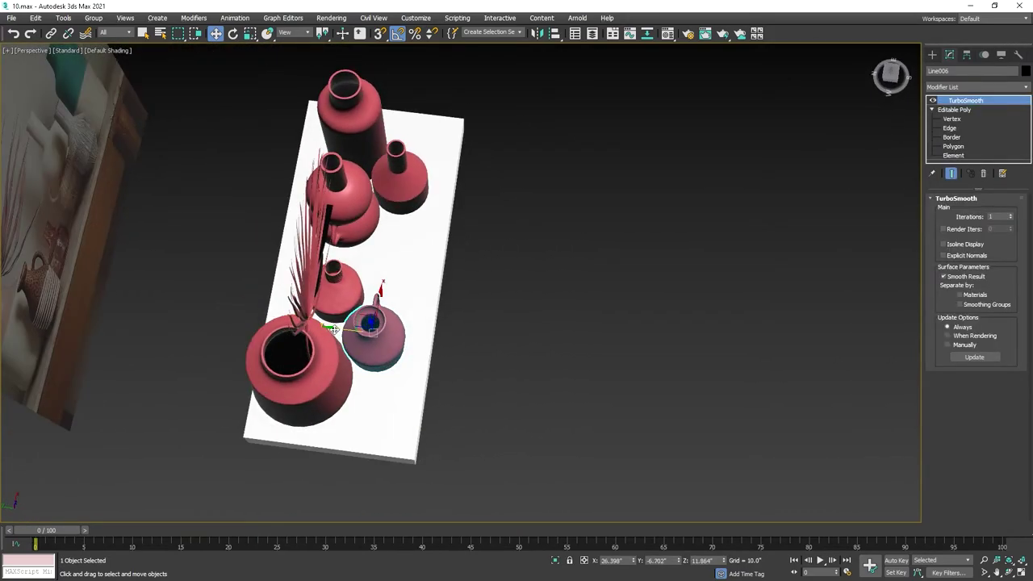
pyautogui.click(466, 323)
pyautogui.moveTo(466, 323)
pyautogui.keyDown('alt'); pyautogui.mouseDown(button='middle')
pyautogui.moveTo(452, 347)
pyautogui.moveTo(460, 306)
pyautogui.moveTo(468, 335)
pyautogui.moveTo(570, 307)
pyautogui.moveTo(519, 343)
pyautogui.mouseUp(button='middle'); pyautogui.keyUp('alt')
pyautogui.click(519, 343)
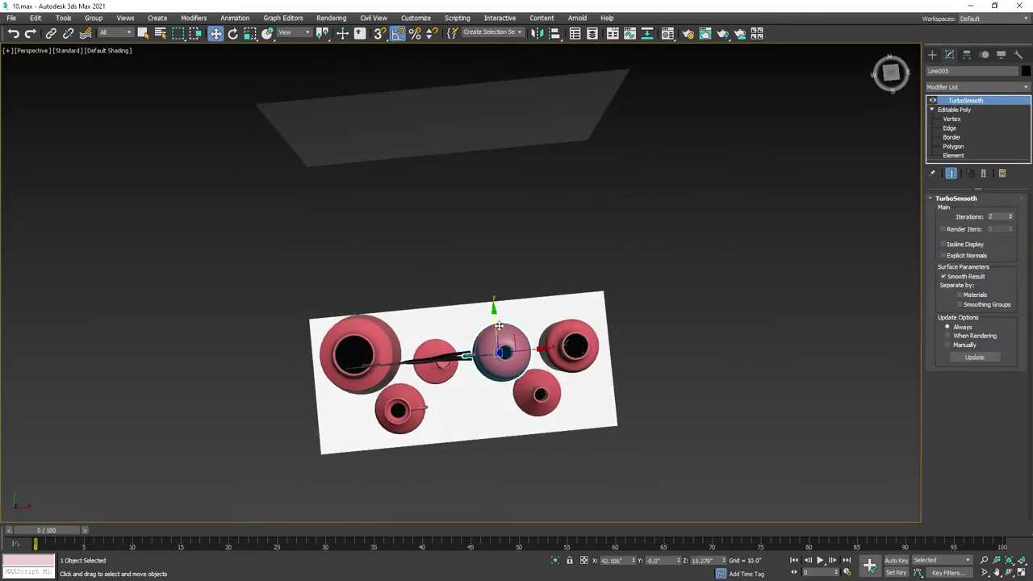
pyautogui.click(526, 382)
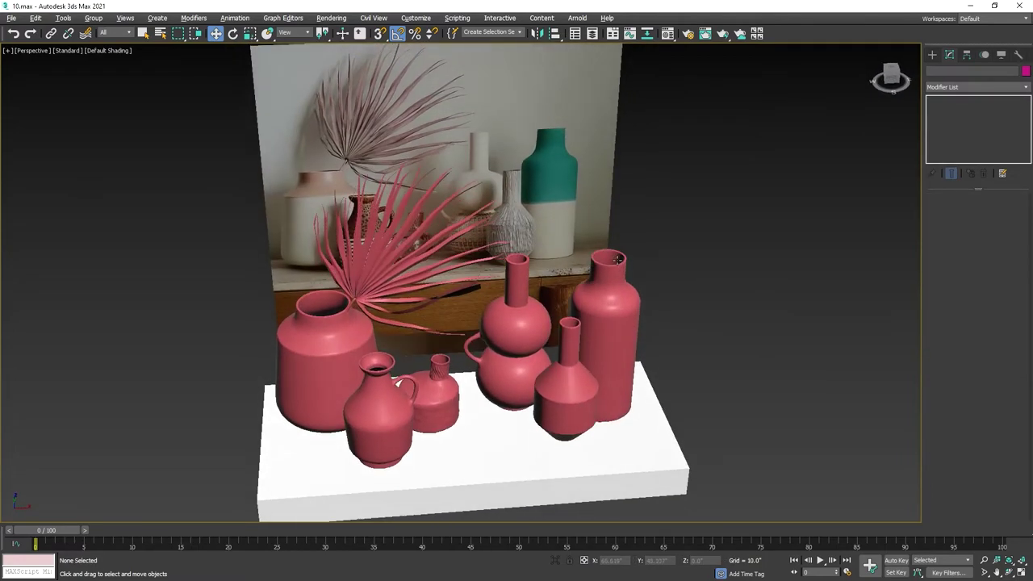
pyautogui.press('Delete')
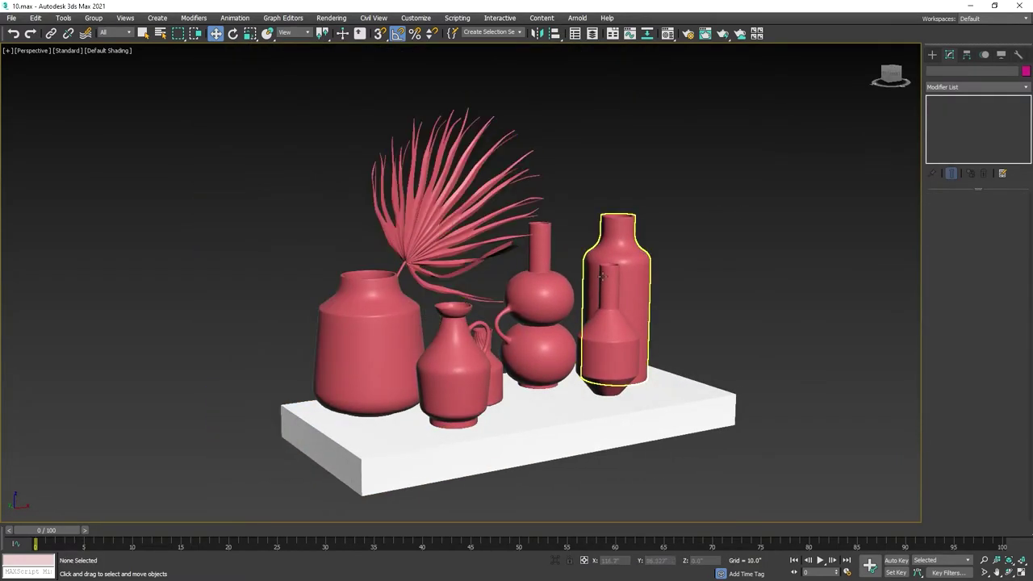
pyautogui.moveTo(716, 283)
pyautogui.keyDown('alt'); pyautogui.mouseDown(button='middle')
pyautogui.moveTo(686, 292)
pyautogui.moveTo(698, 269)
pyautogui.mouseUp(button='middle'); pyautogui.keyUp('alt')
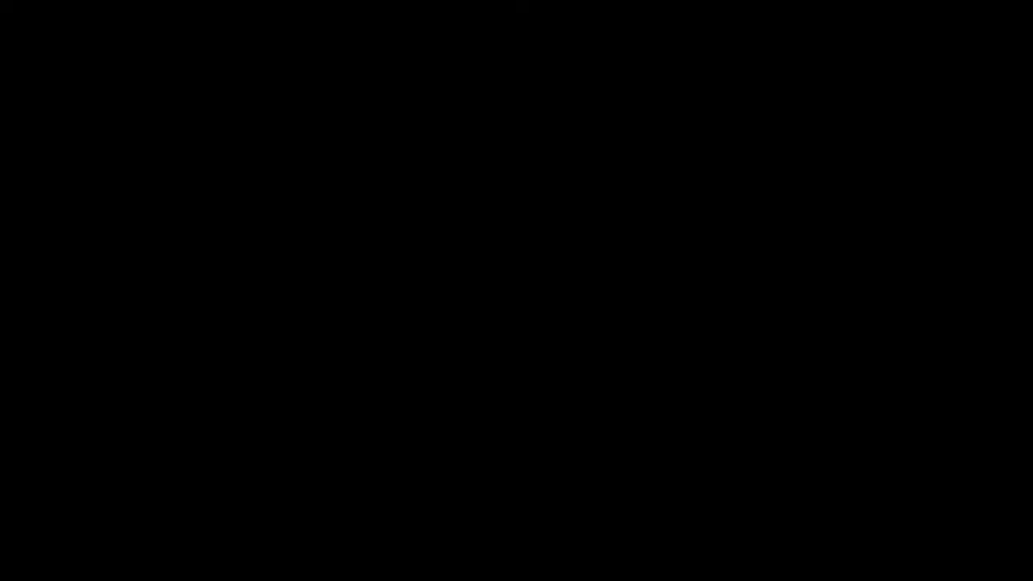